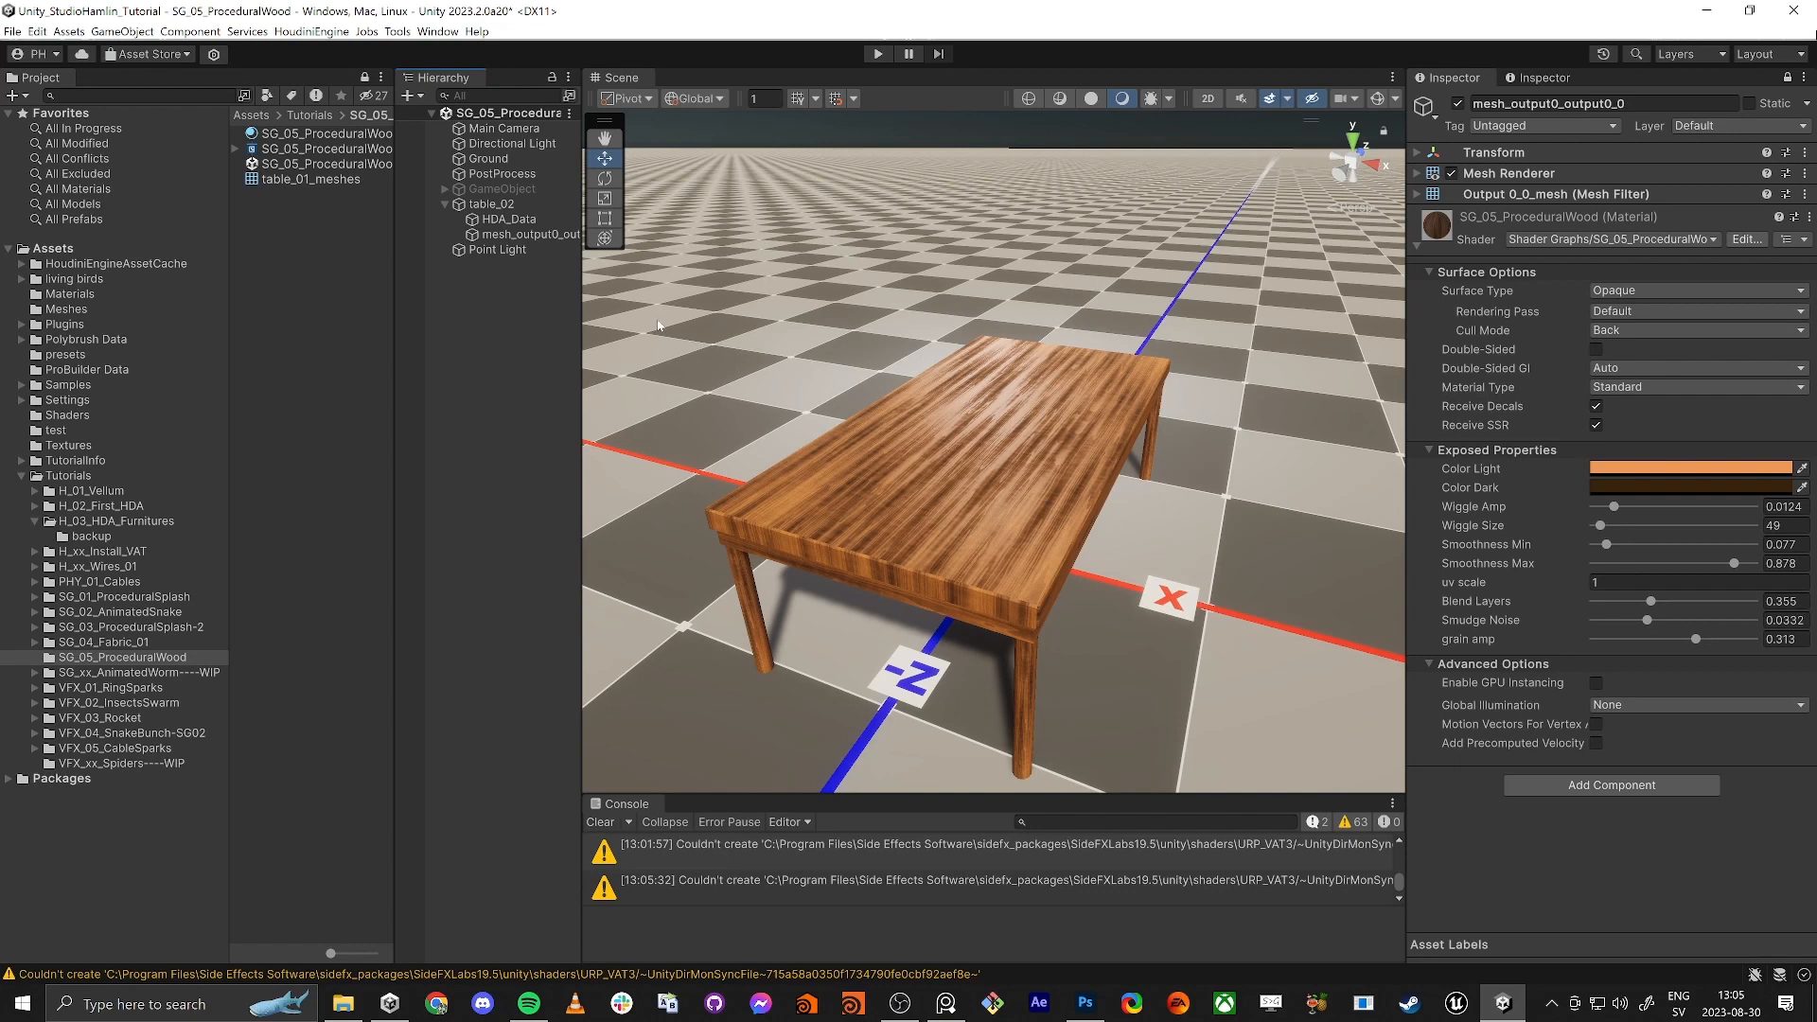
Step: Set the wood material's Smoothness Min to 0.308 and undo the trial change to Blend Layers
left_click_drag(695, 431, 741, 405, "alt")
right_click_drag(740, 405, 716, 474)
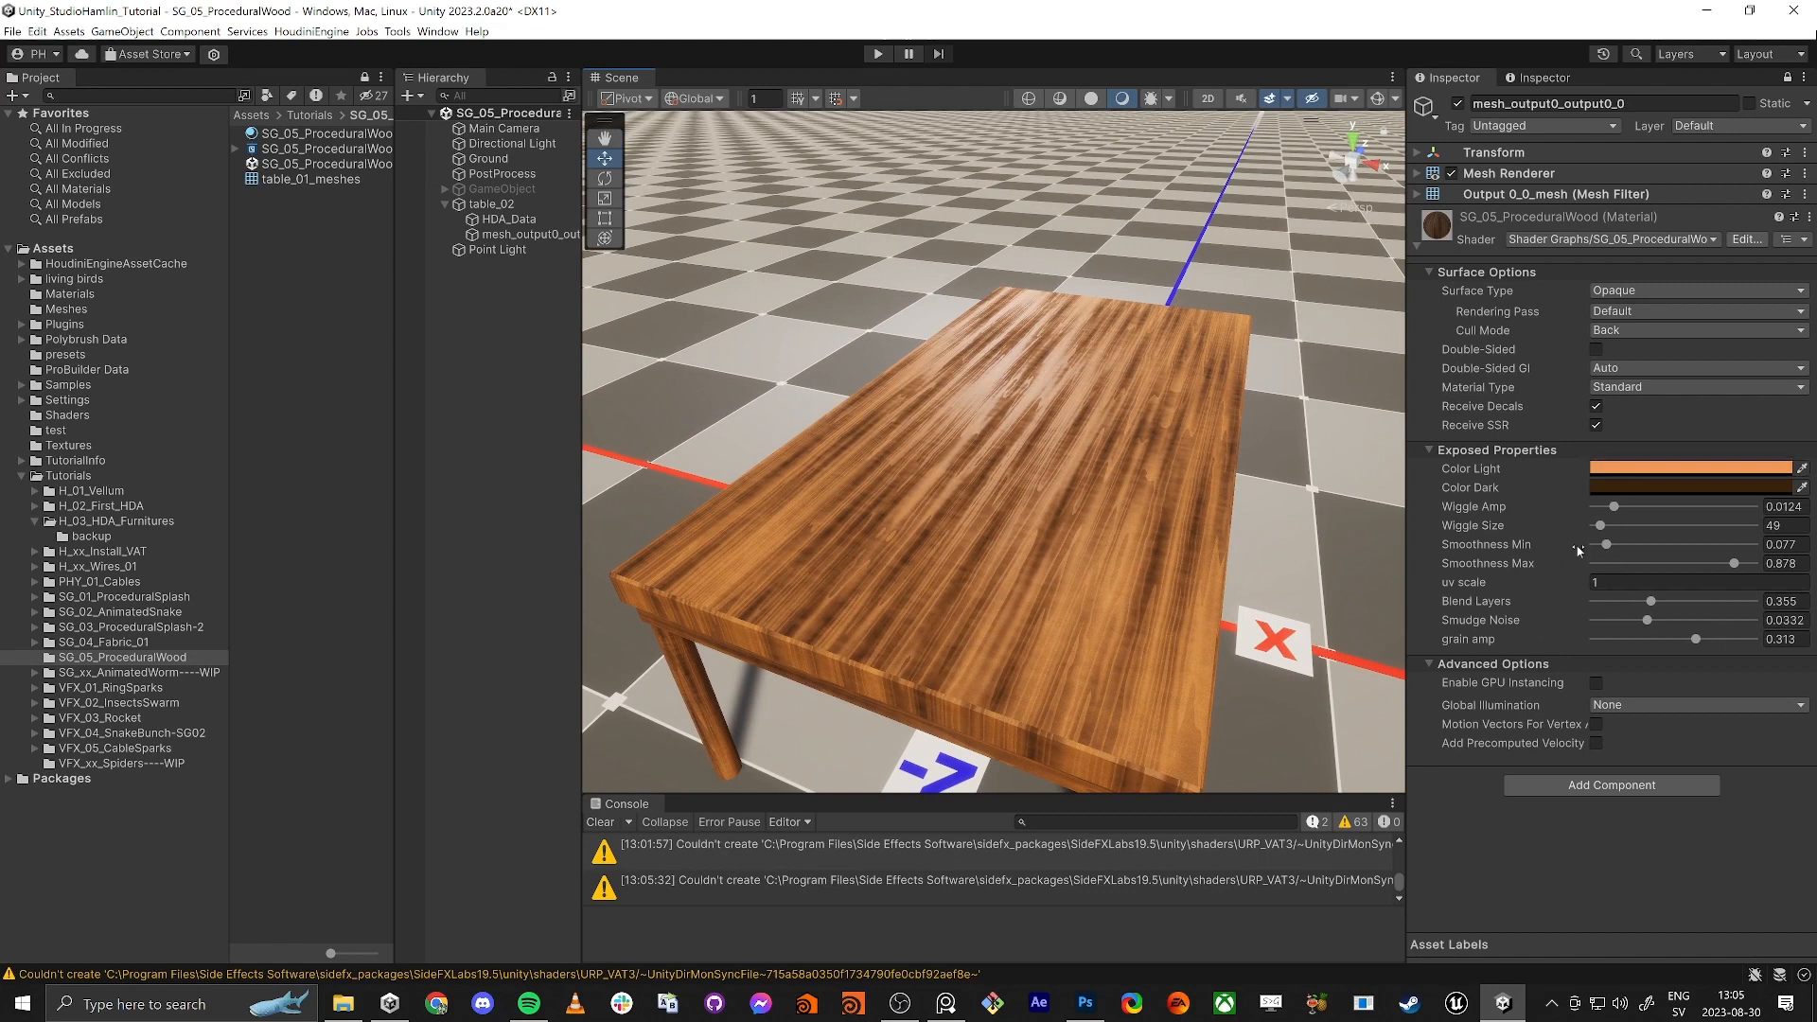
left_click_drag(1606, 547, 1691, 608)
key("ctrl+z")
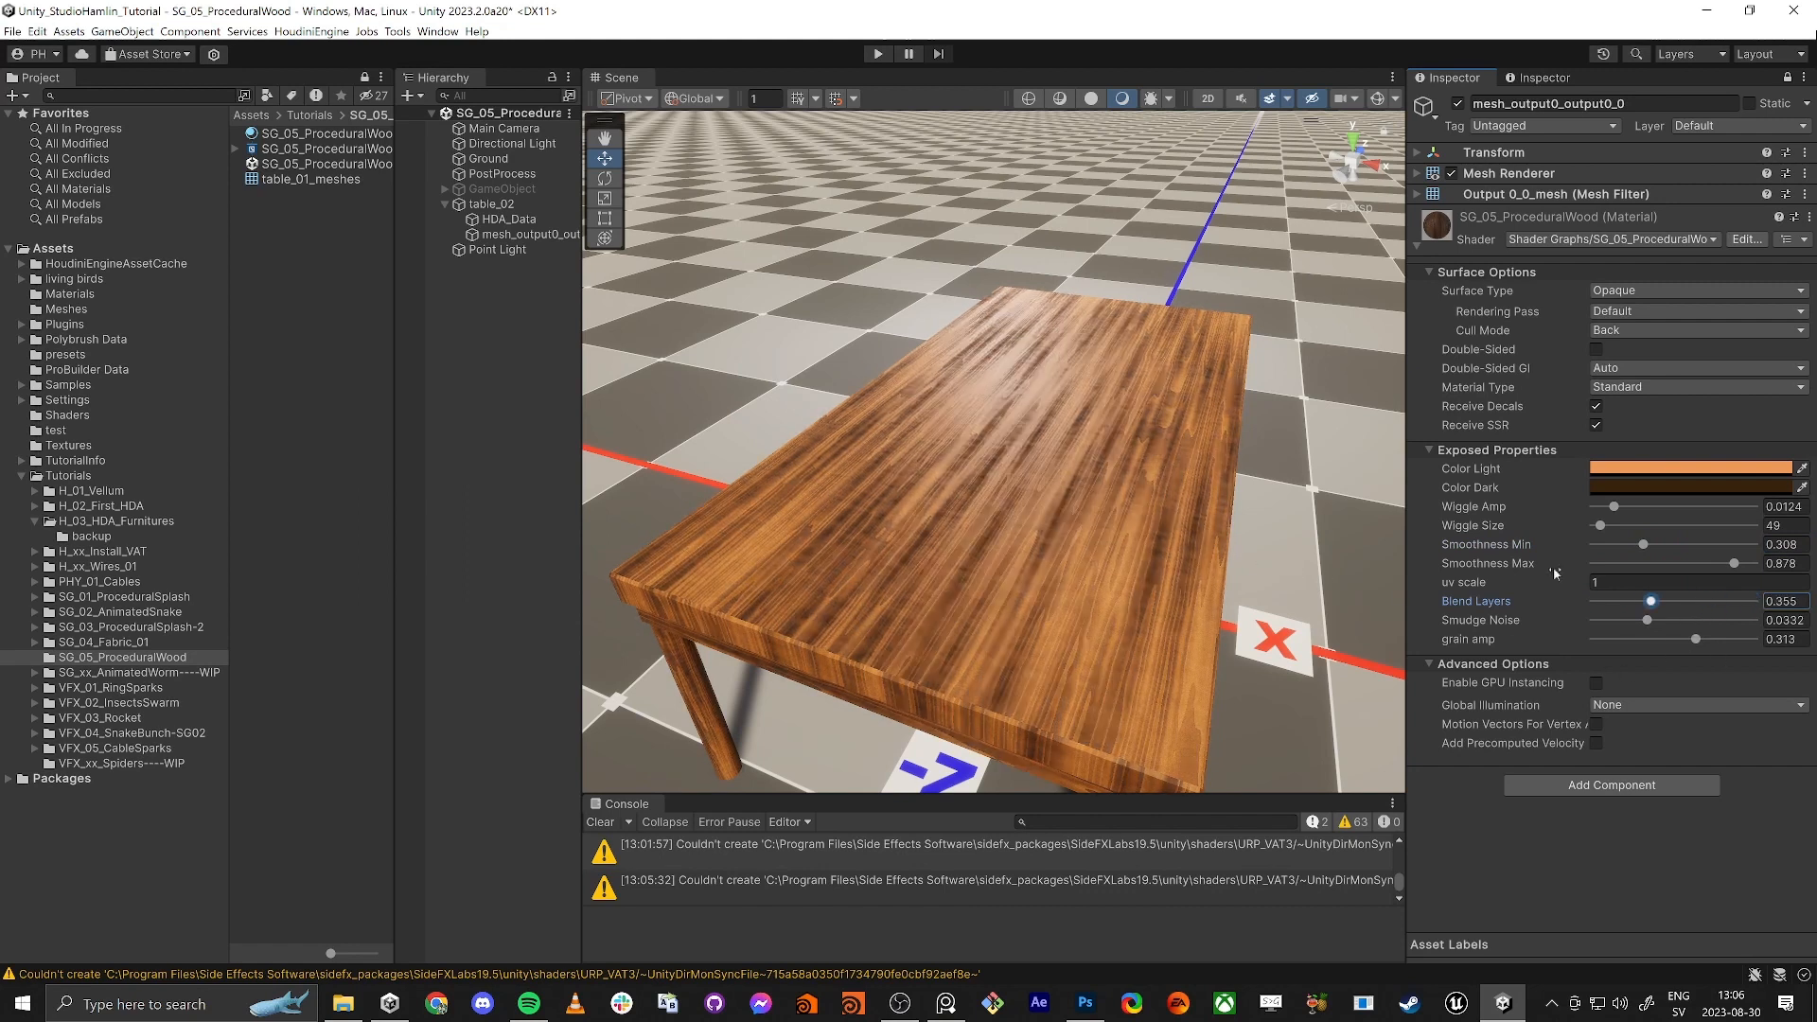
Step: Try a uv scale of 0.45 on the wood material and undo it
left_click_drag(1555, 574, 1492, 585)
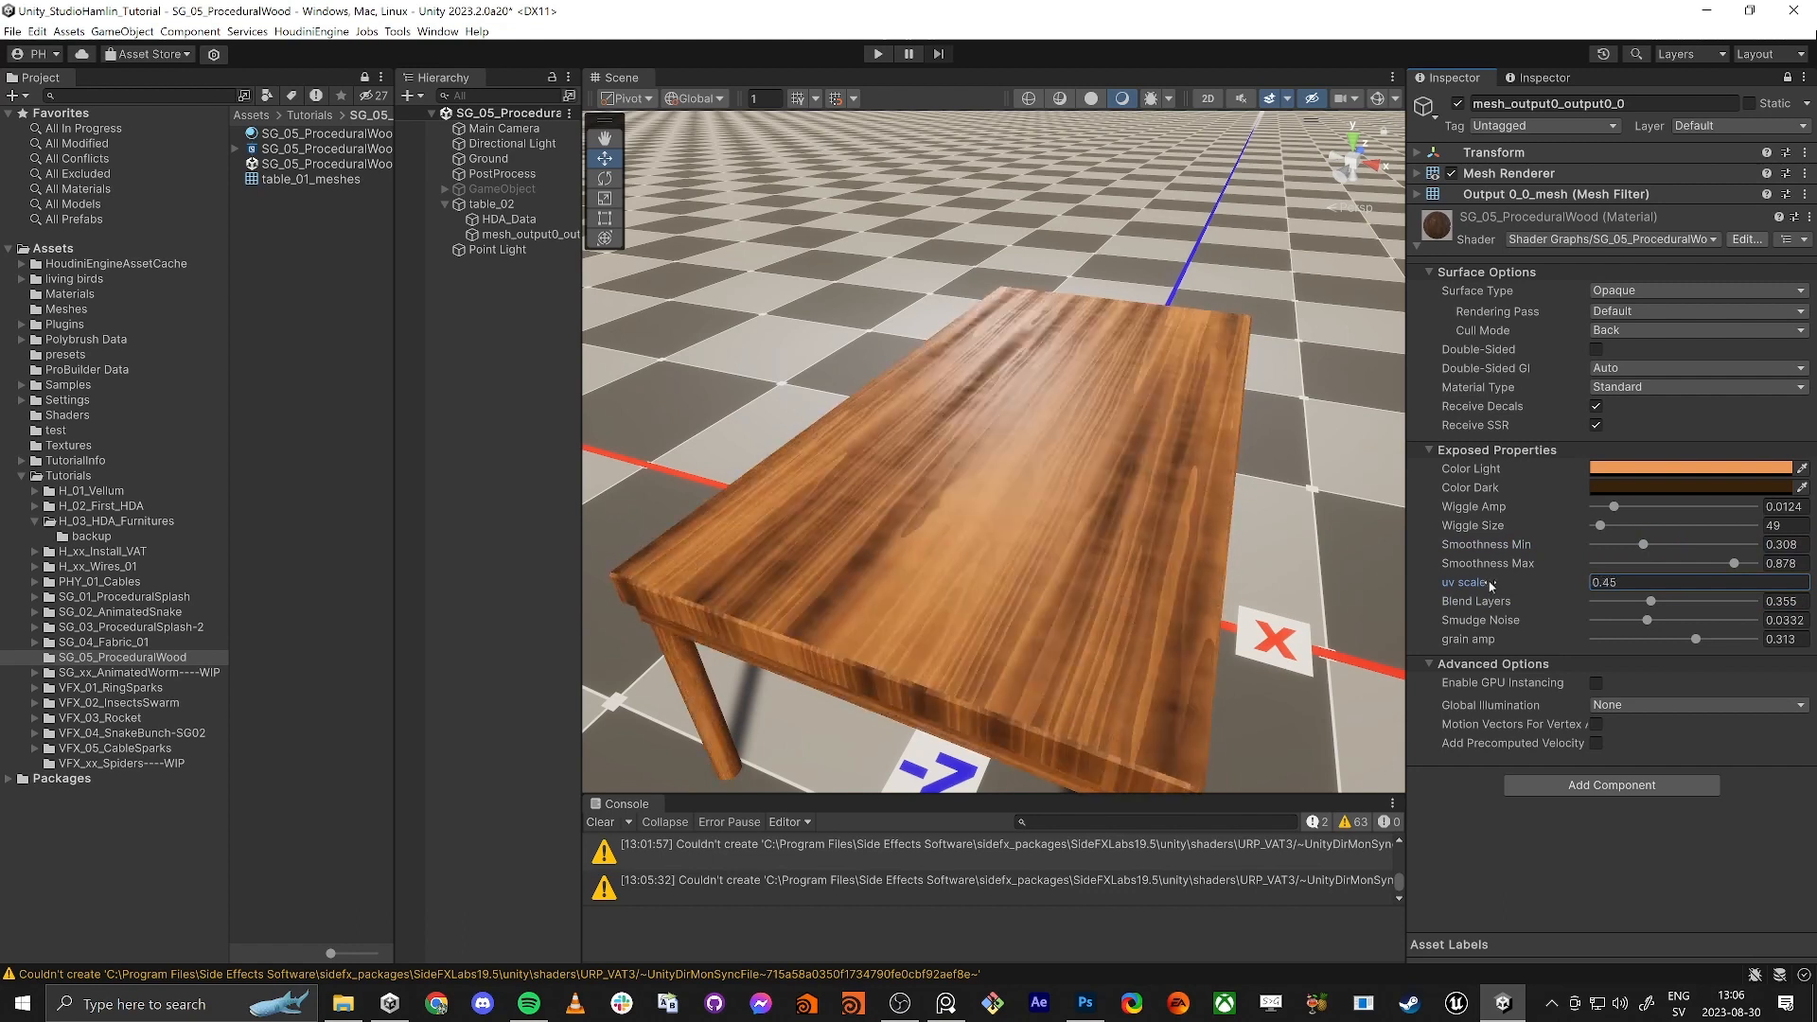
key("ctrl+z")
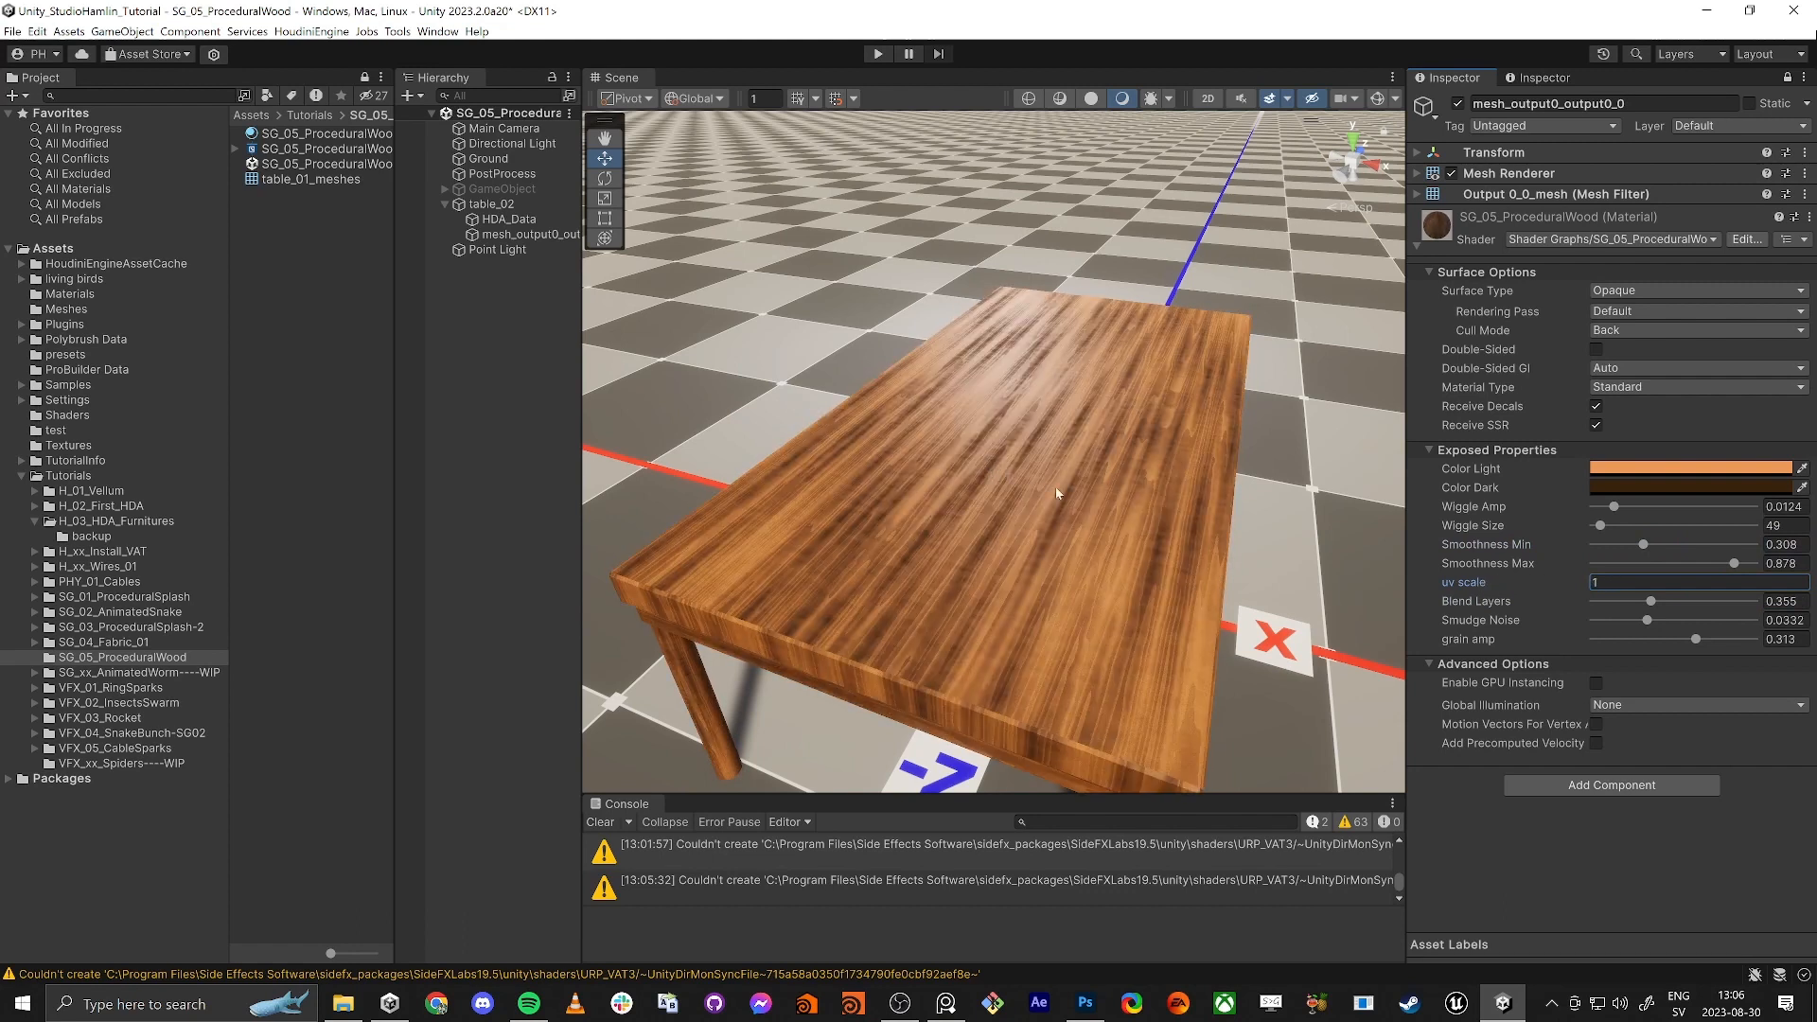
Step: Select table_02 and set its Houdini asset Width to about 1.503, Length to about 0.973 and Top Thickness to about 0.079
left_click_drag(1057, 493, 1030, 538, "alt")
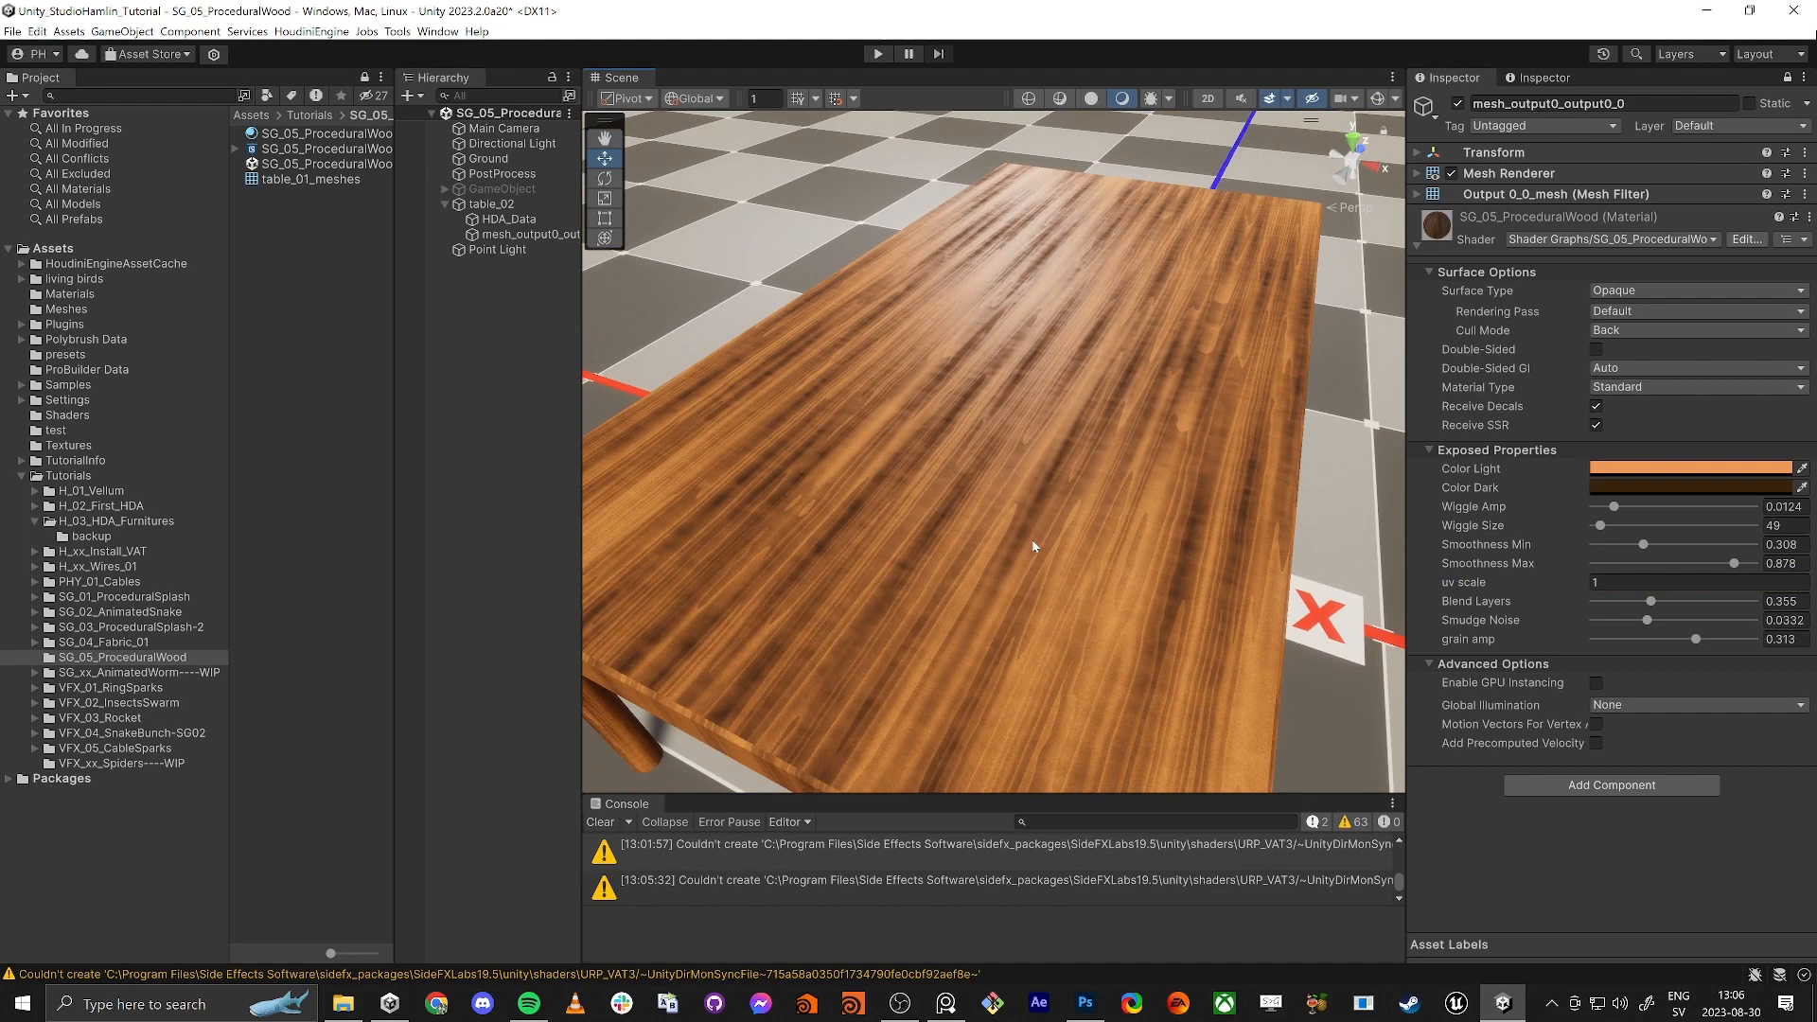
left_click(960, 507)
key("f")
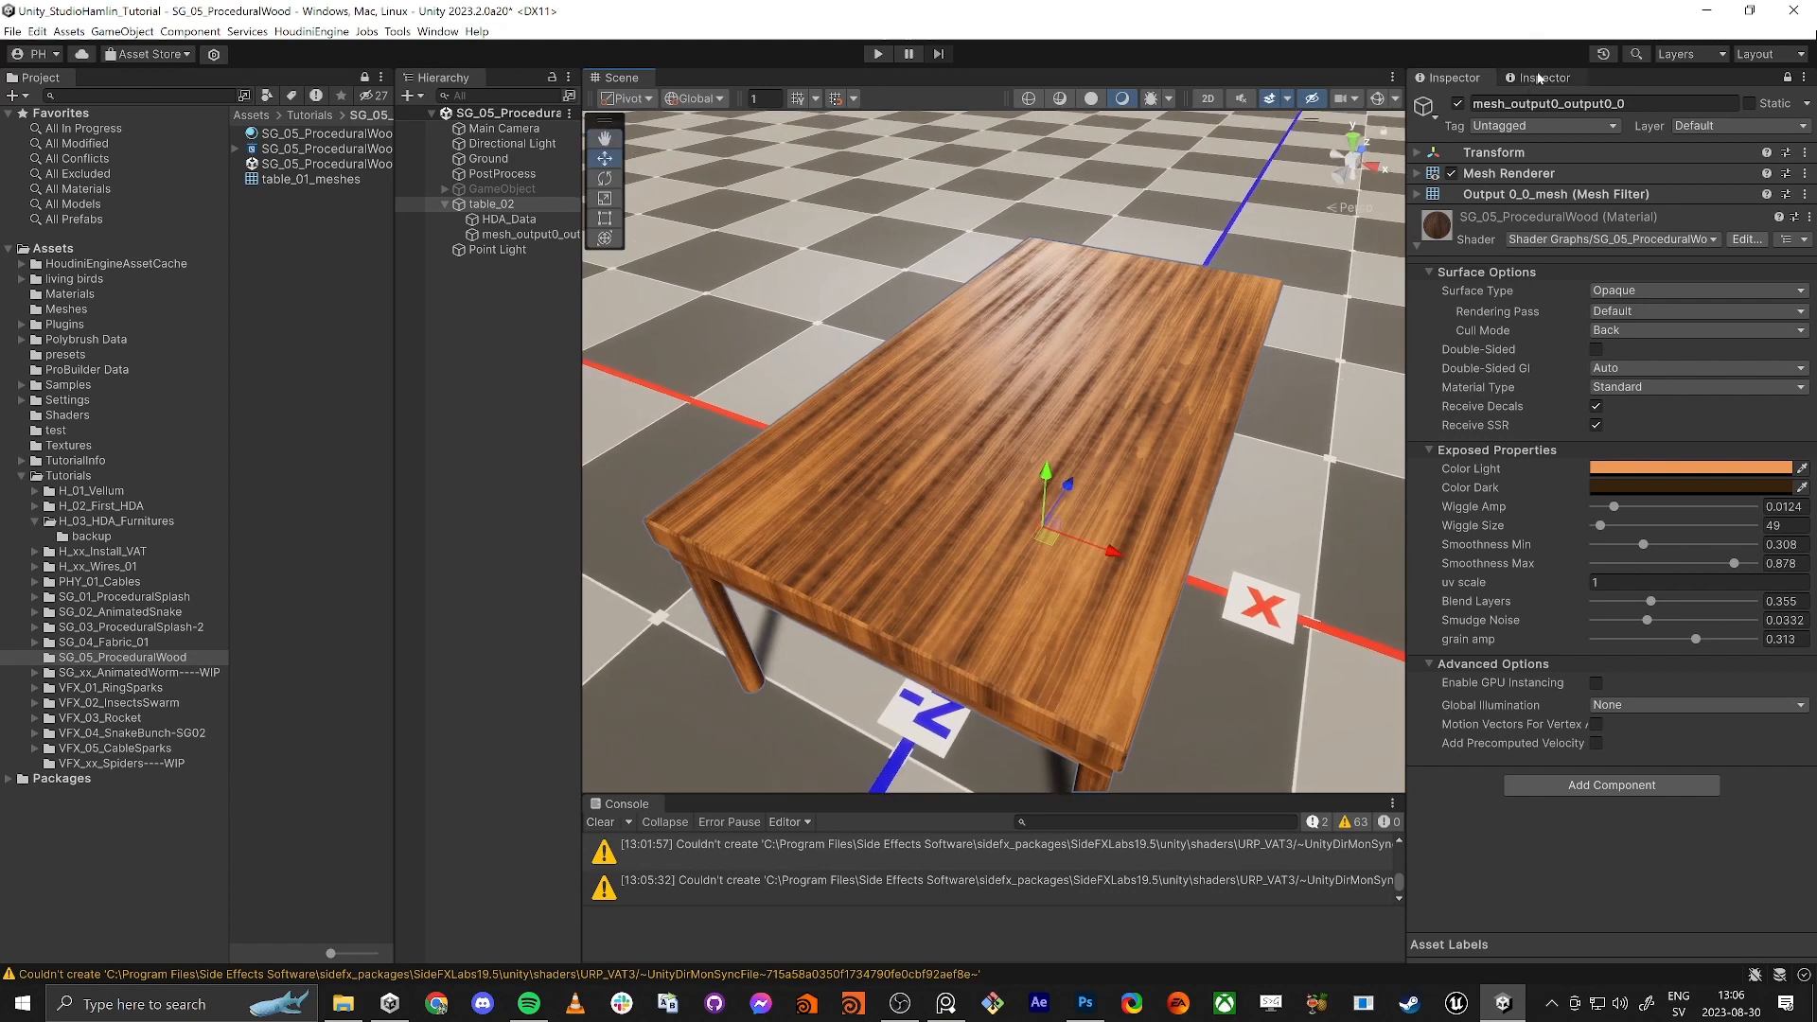
left_click(1539, 77)
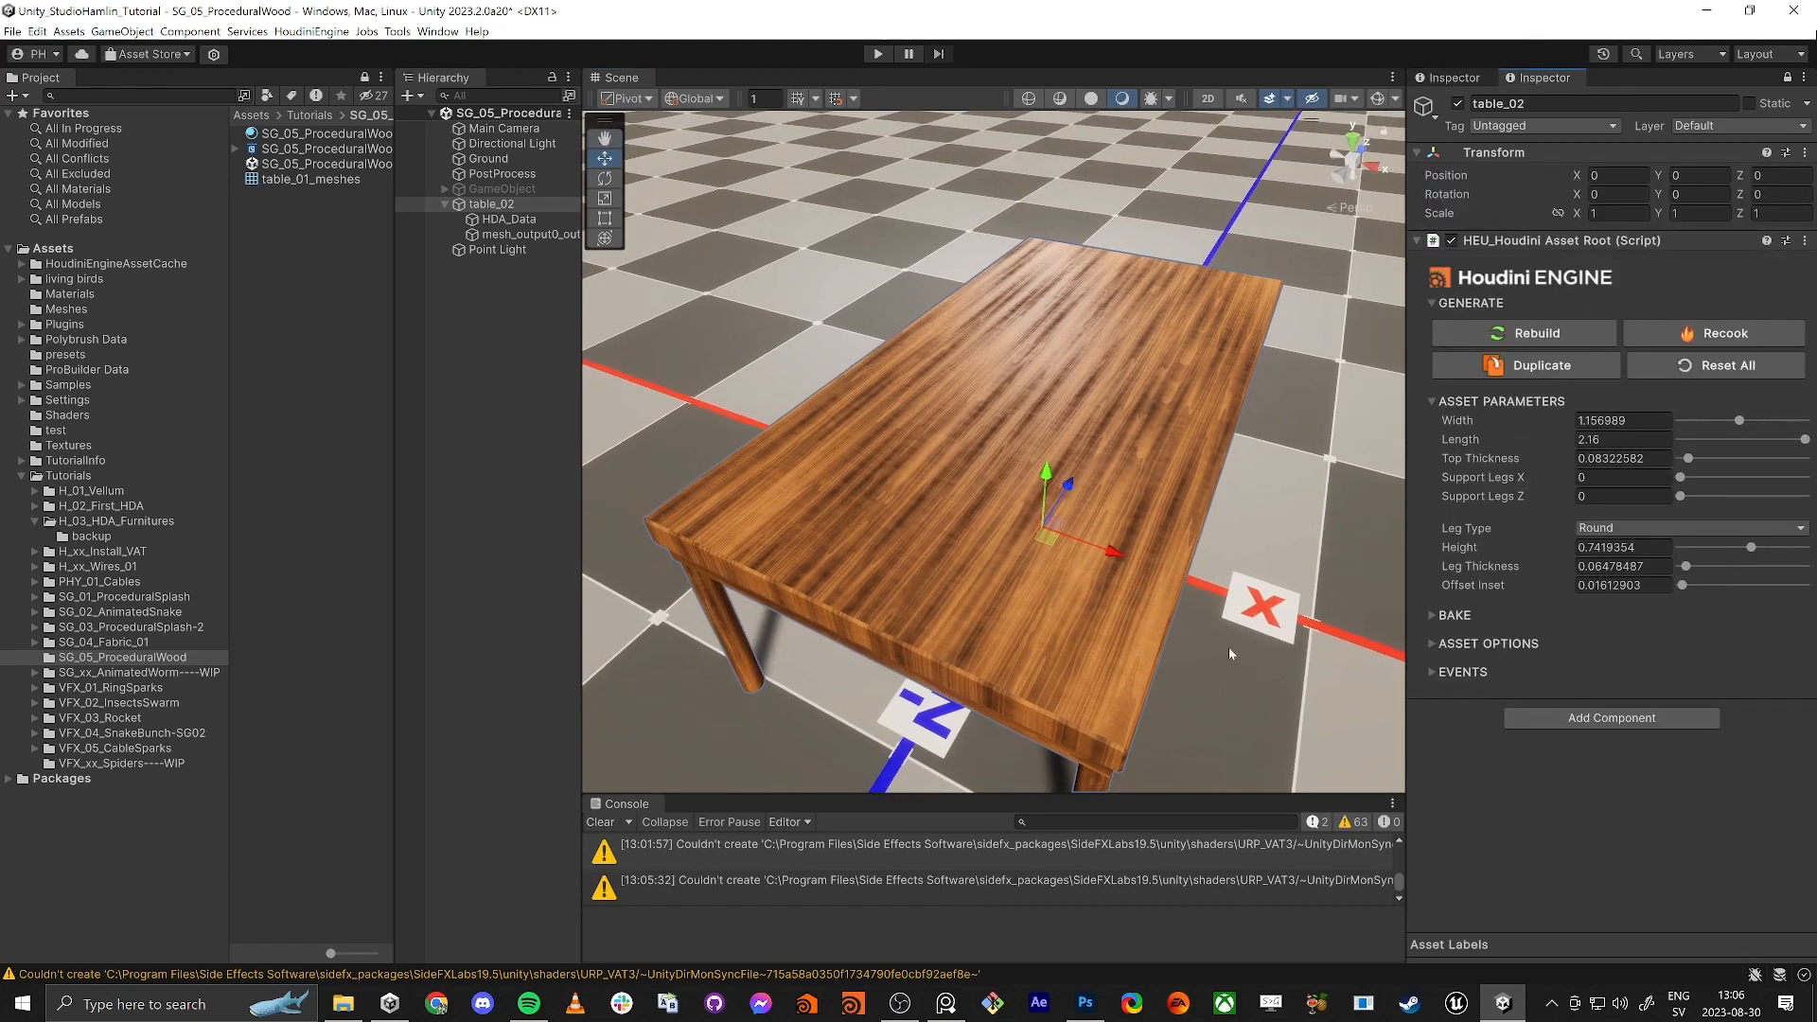
scroll(1230, 653, "down", 2)
left_click_drag(1230, 653, 1173, 635, "alt")
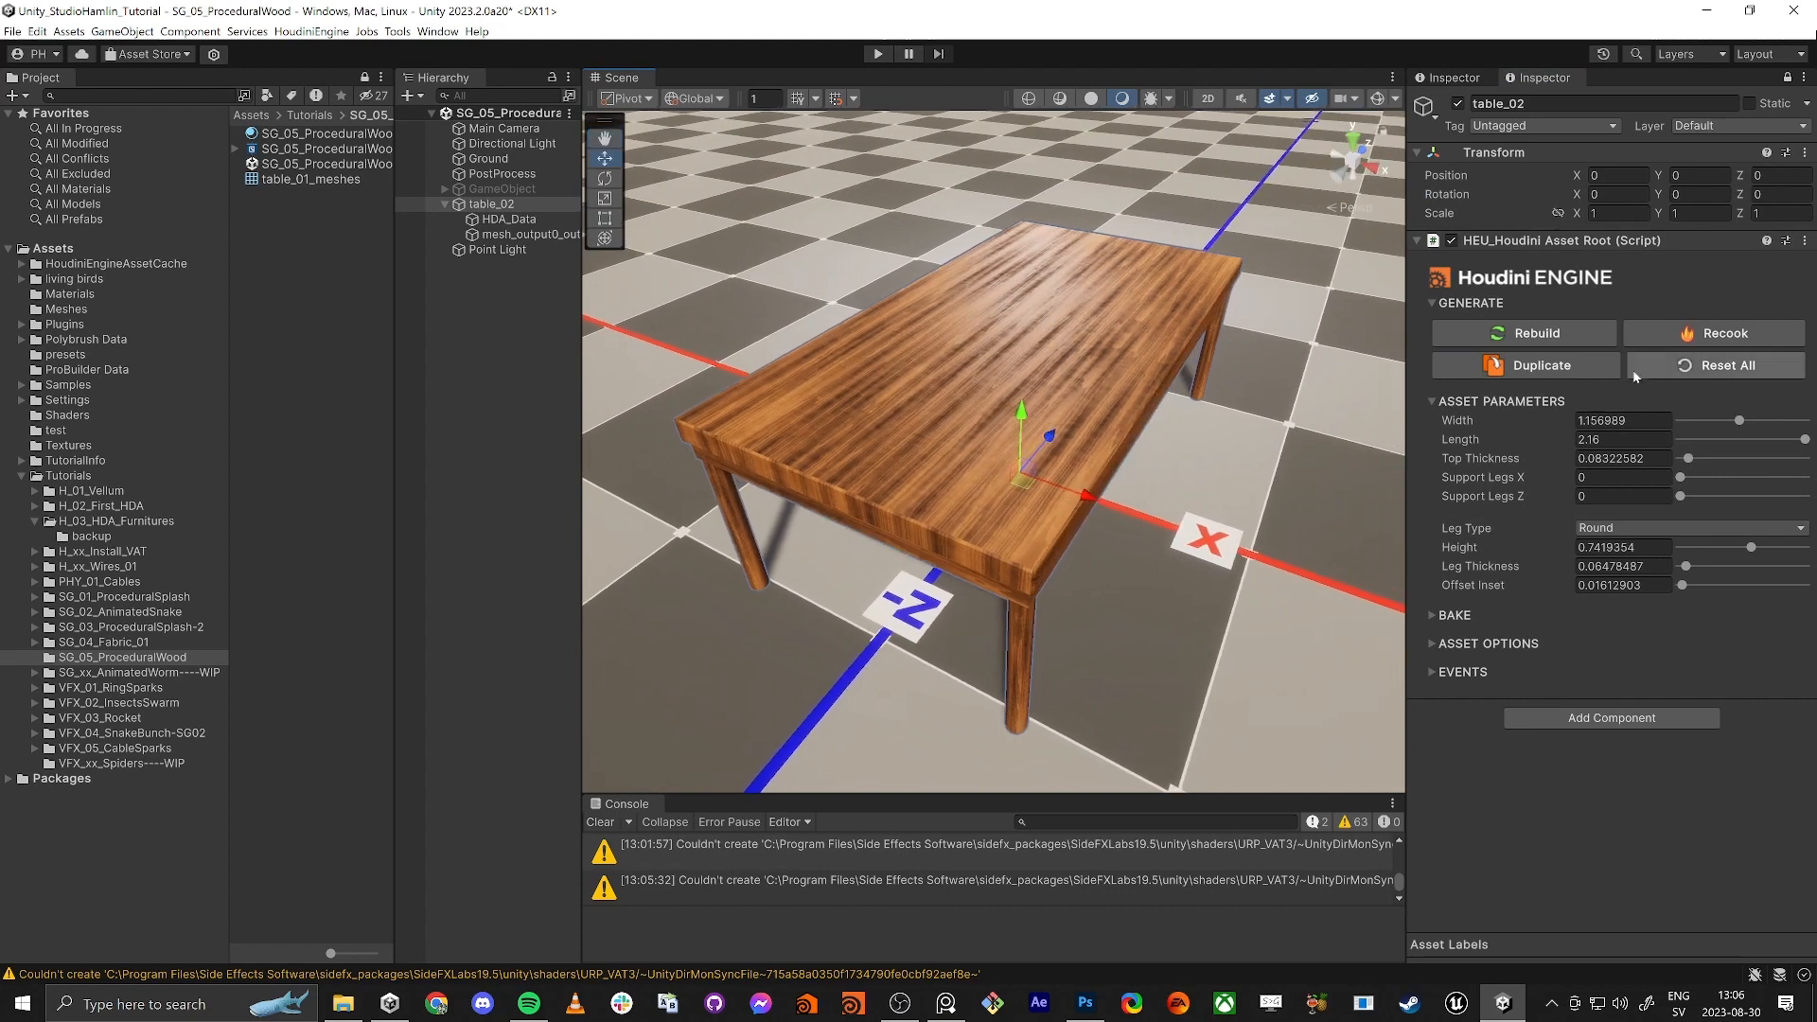
right_click_drag(1027, 492, 963, 428)
left_click_drag(1741, 419, 1686, 465)
Step: Change the table's Leg Type to Square
left_click(1670, 528)
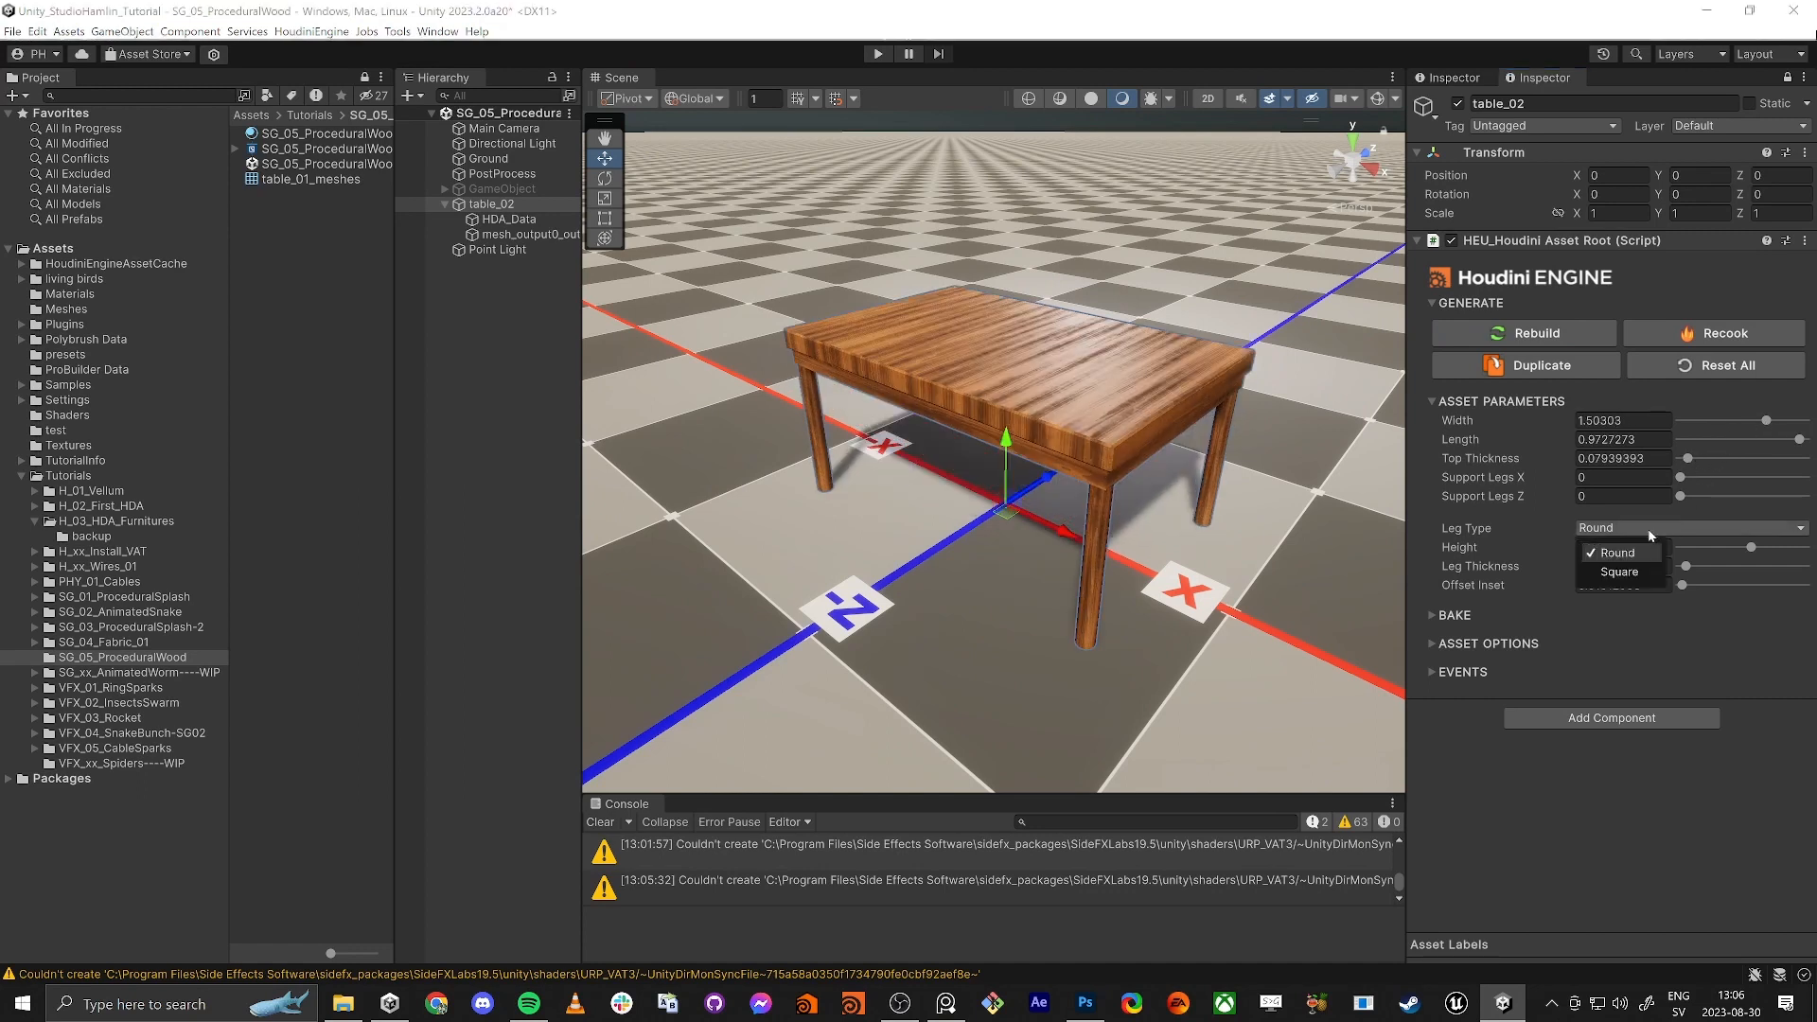
left_click(1609, 571)
left_click_drag(1096, 548, 1078, 494, "alt")
Step: Set the table's Height to about 0.645, Leg Thickness to about 0.109 and Offset Inset to about 0.152
left_click(1716, 549)
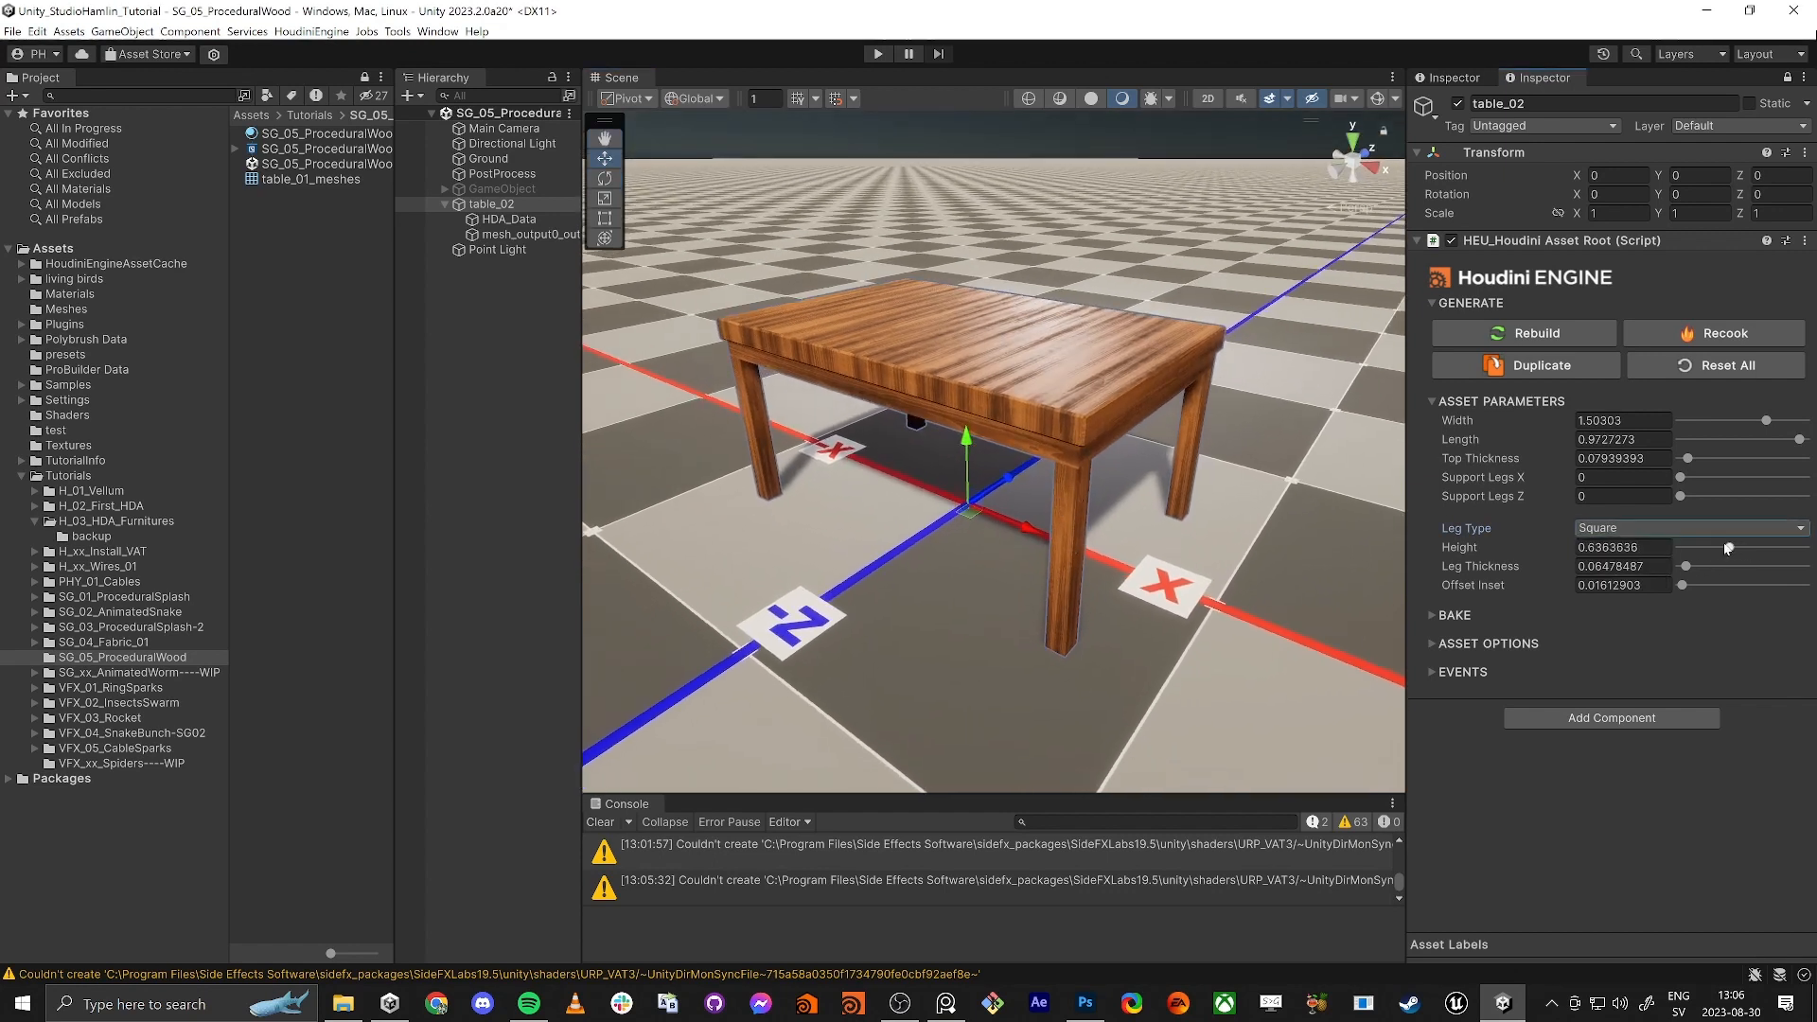
mouse_move(1716, 551)
left_mouse_down()
mouse_move(1731, 548)
mouse_move(1707, 567)
left_mouse_up()
left_click(1701, 566)
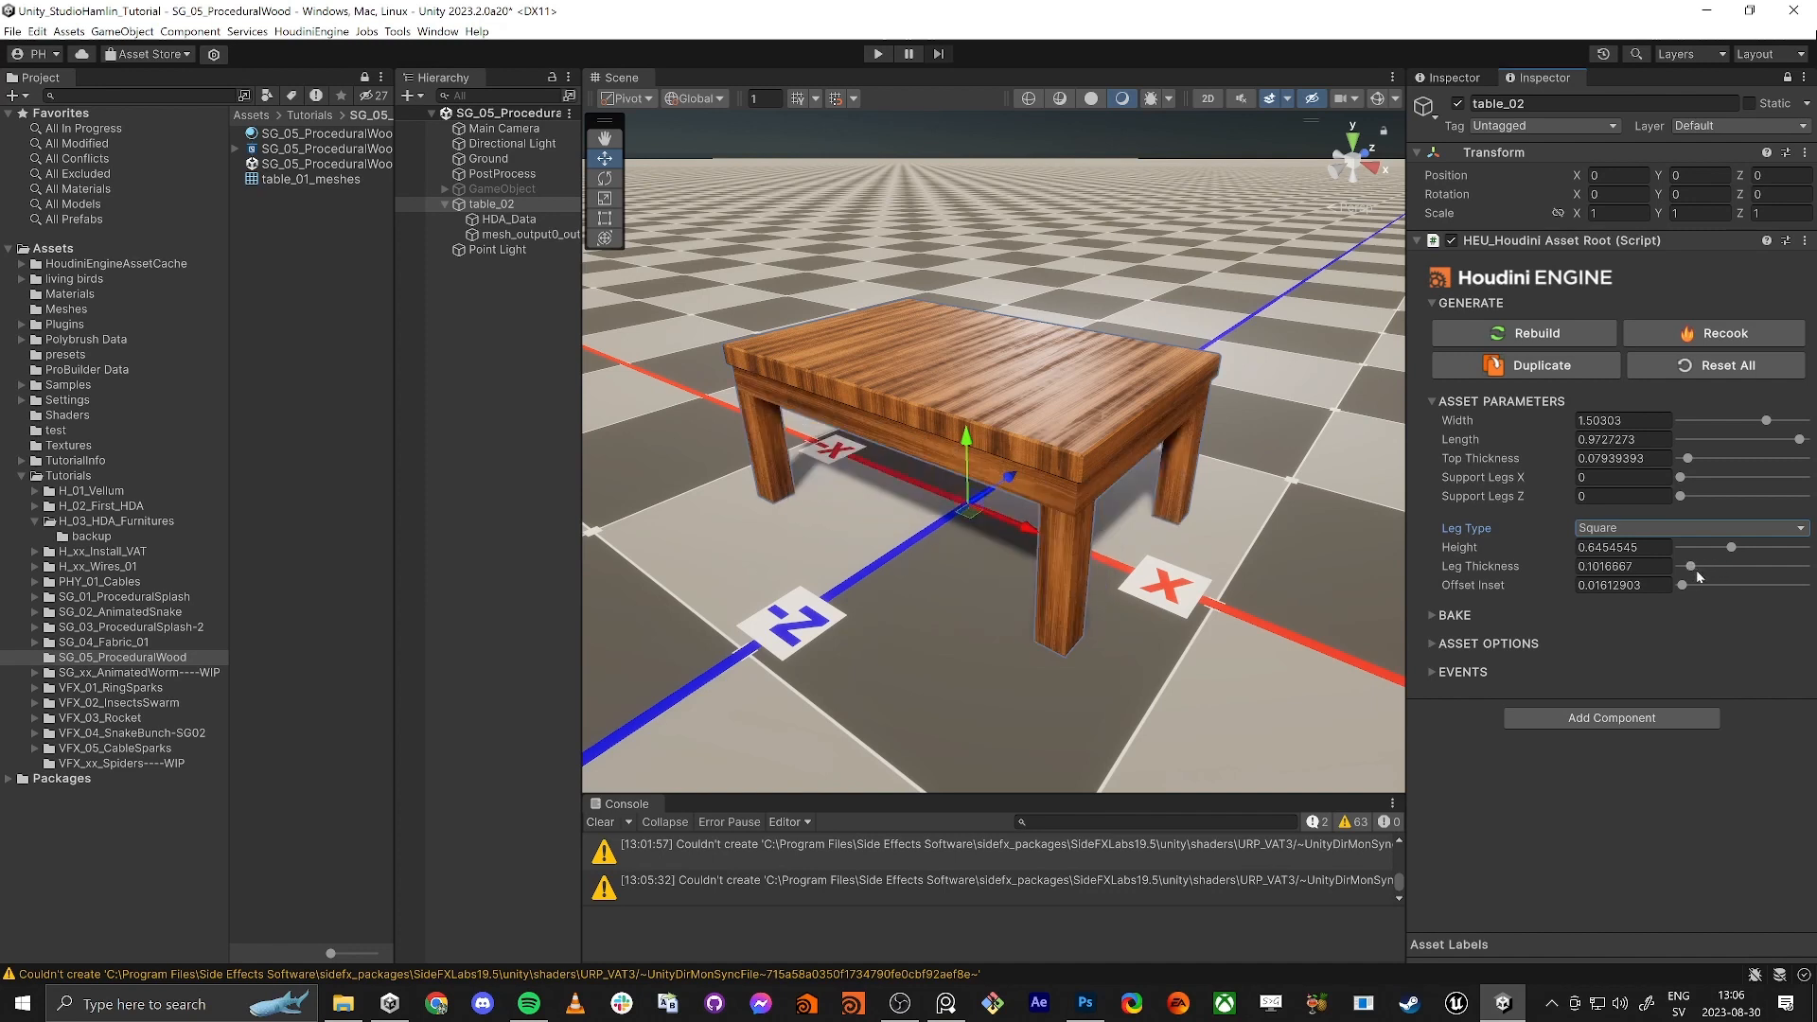
left_click_drag(1688, 582, 1691, 567)
Step: Reduce the table's Offset Inset to about 0.061 and raise its Height to about 0.764
left_click_drag(1134, 620, 1122, 545, "alt")
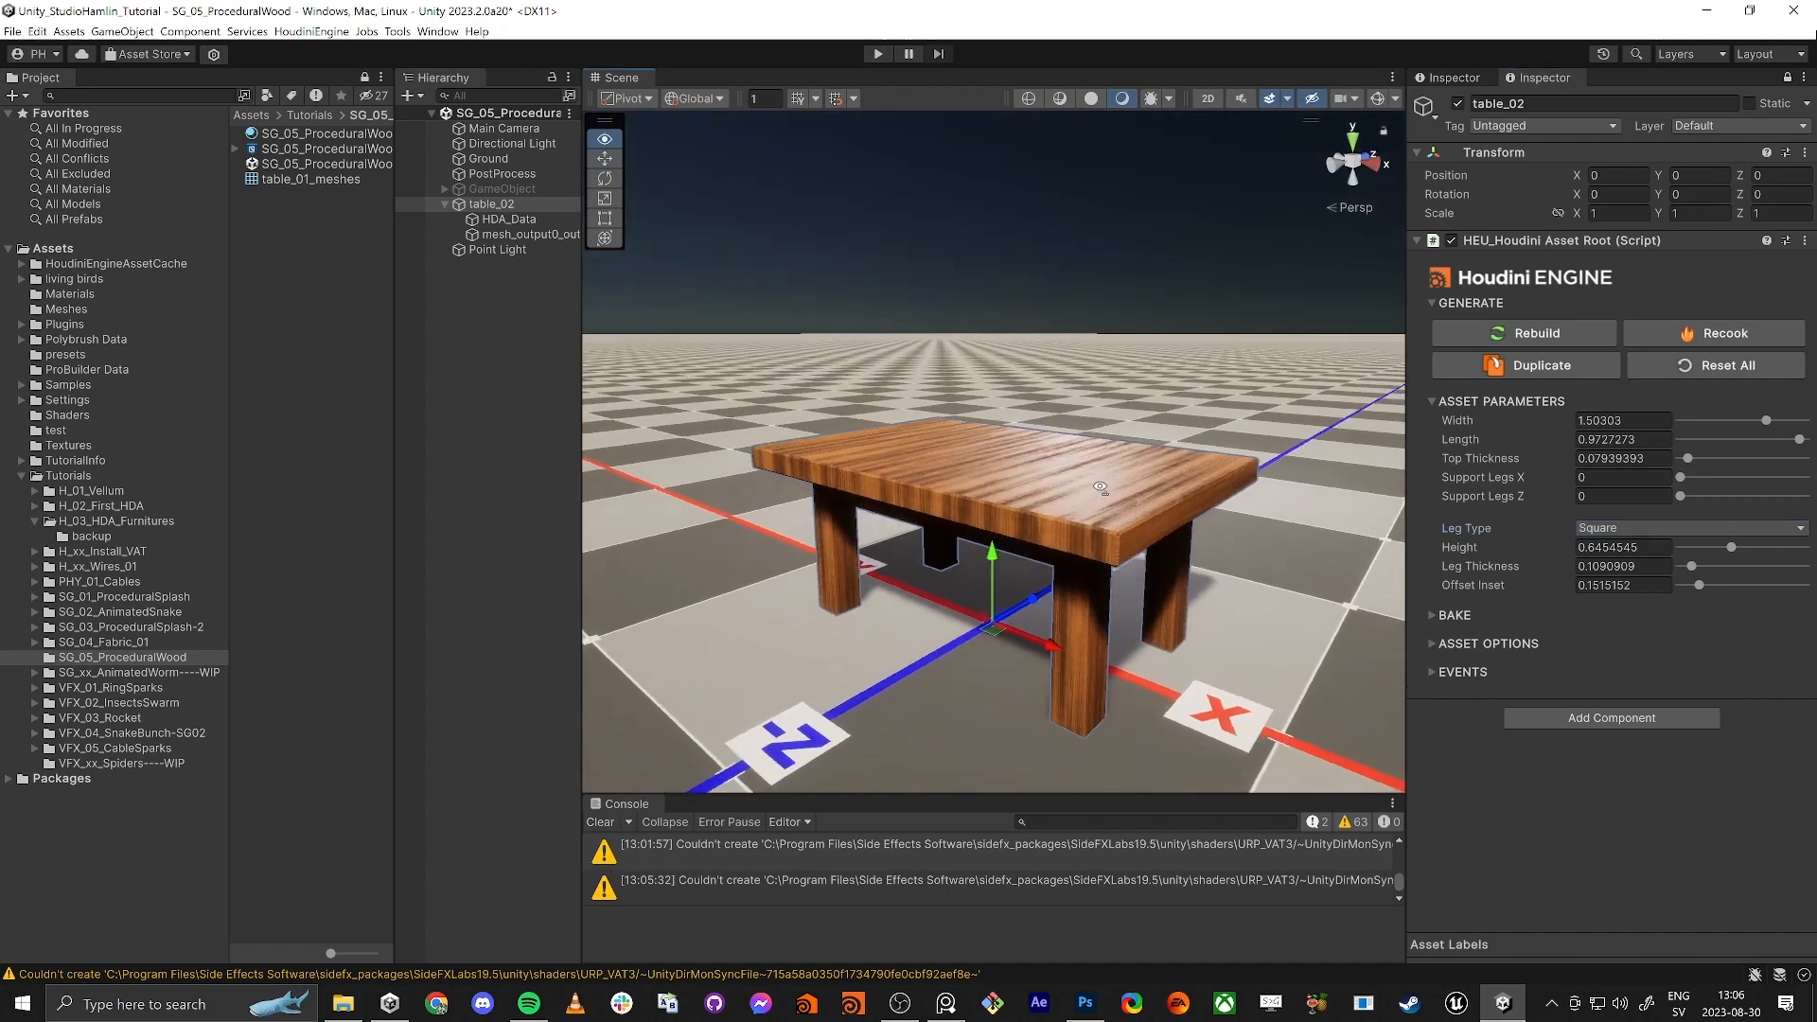
middle_click_drag(1122, 545, 1113, 502)
scroll(1113, 502, "up", 2)
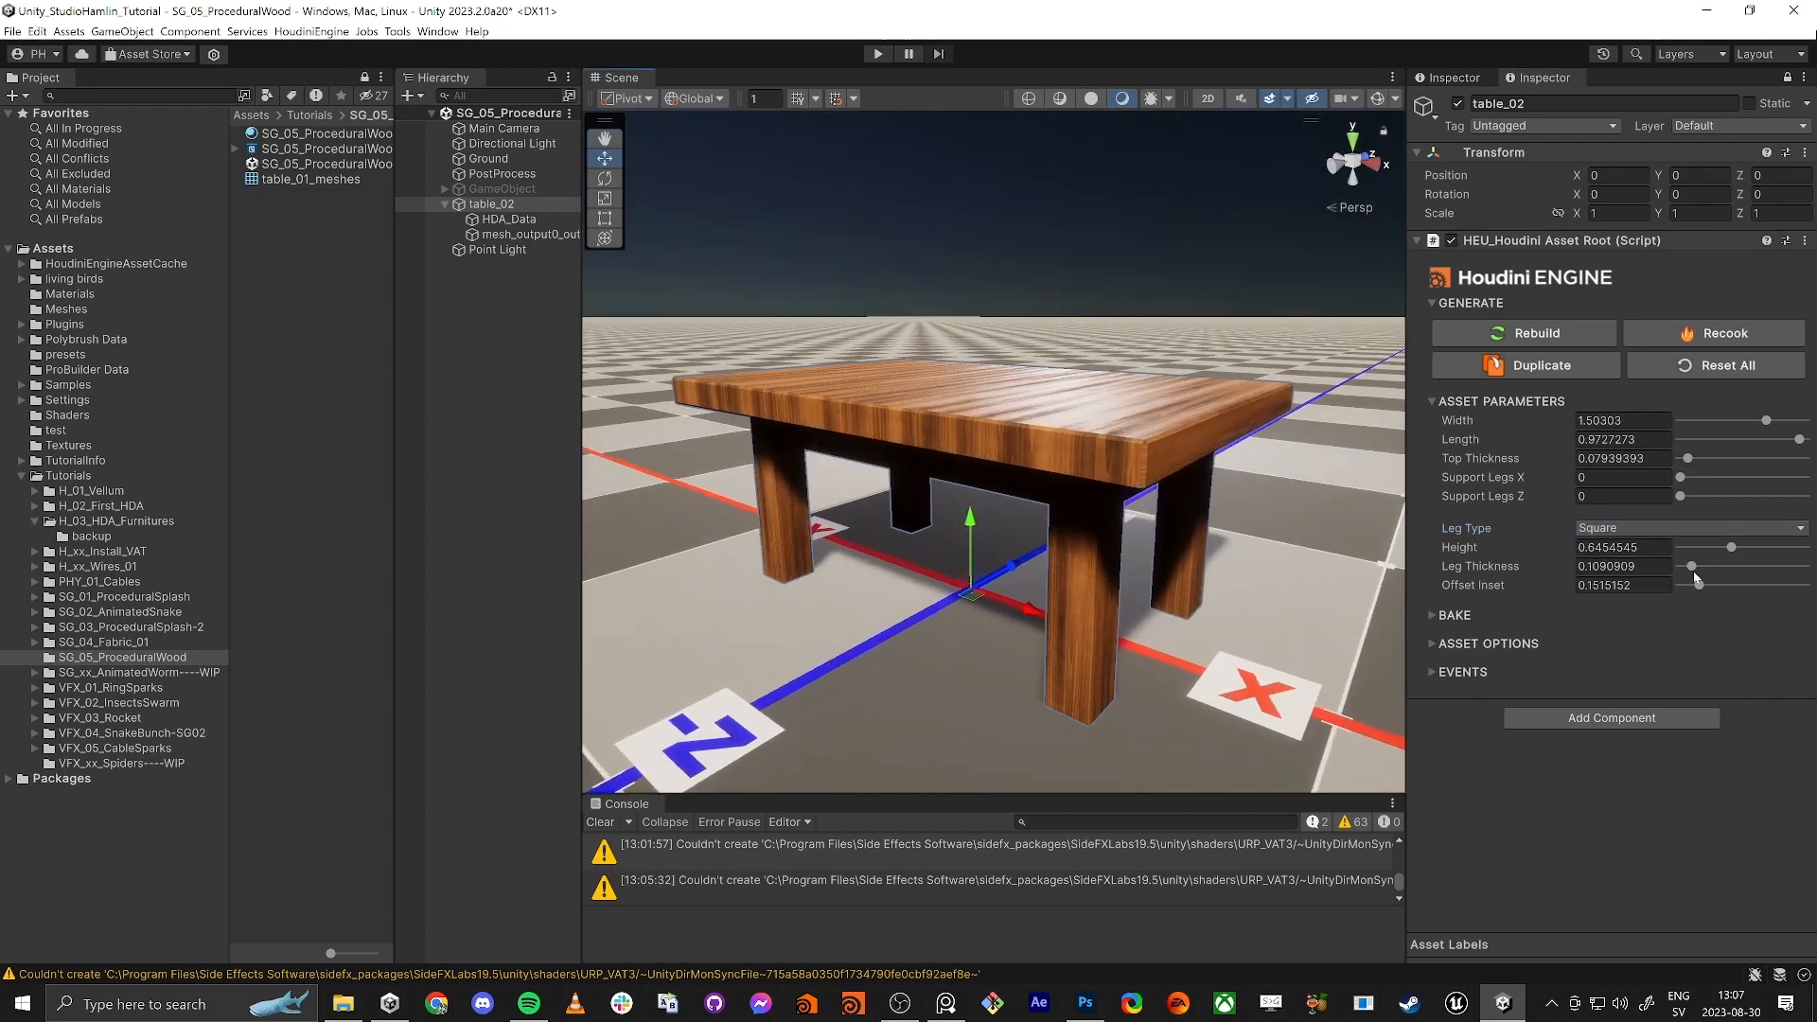
left_click_drag(1699, 586, 1755, 547)
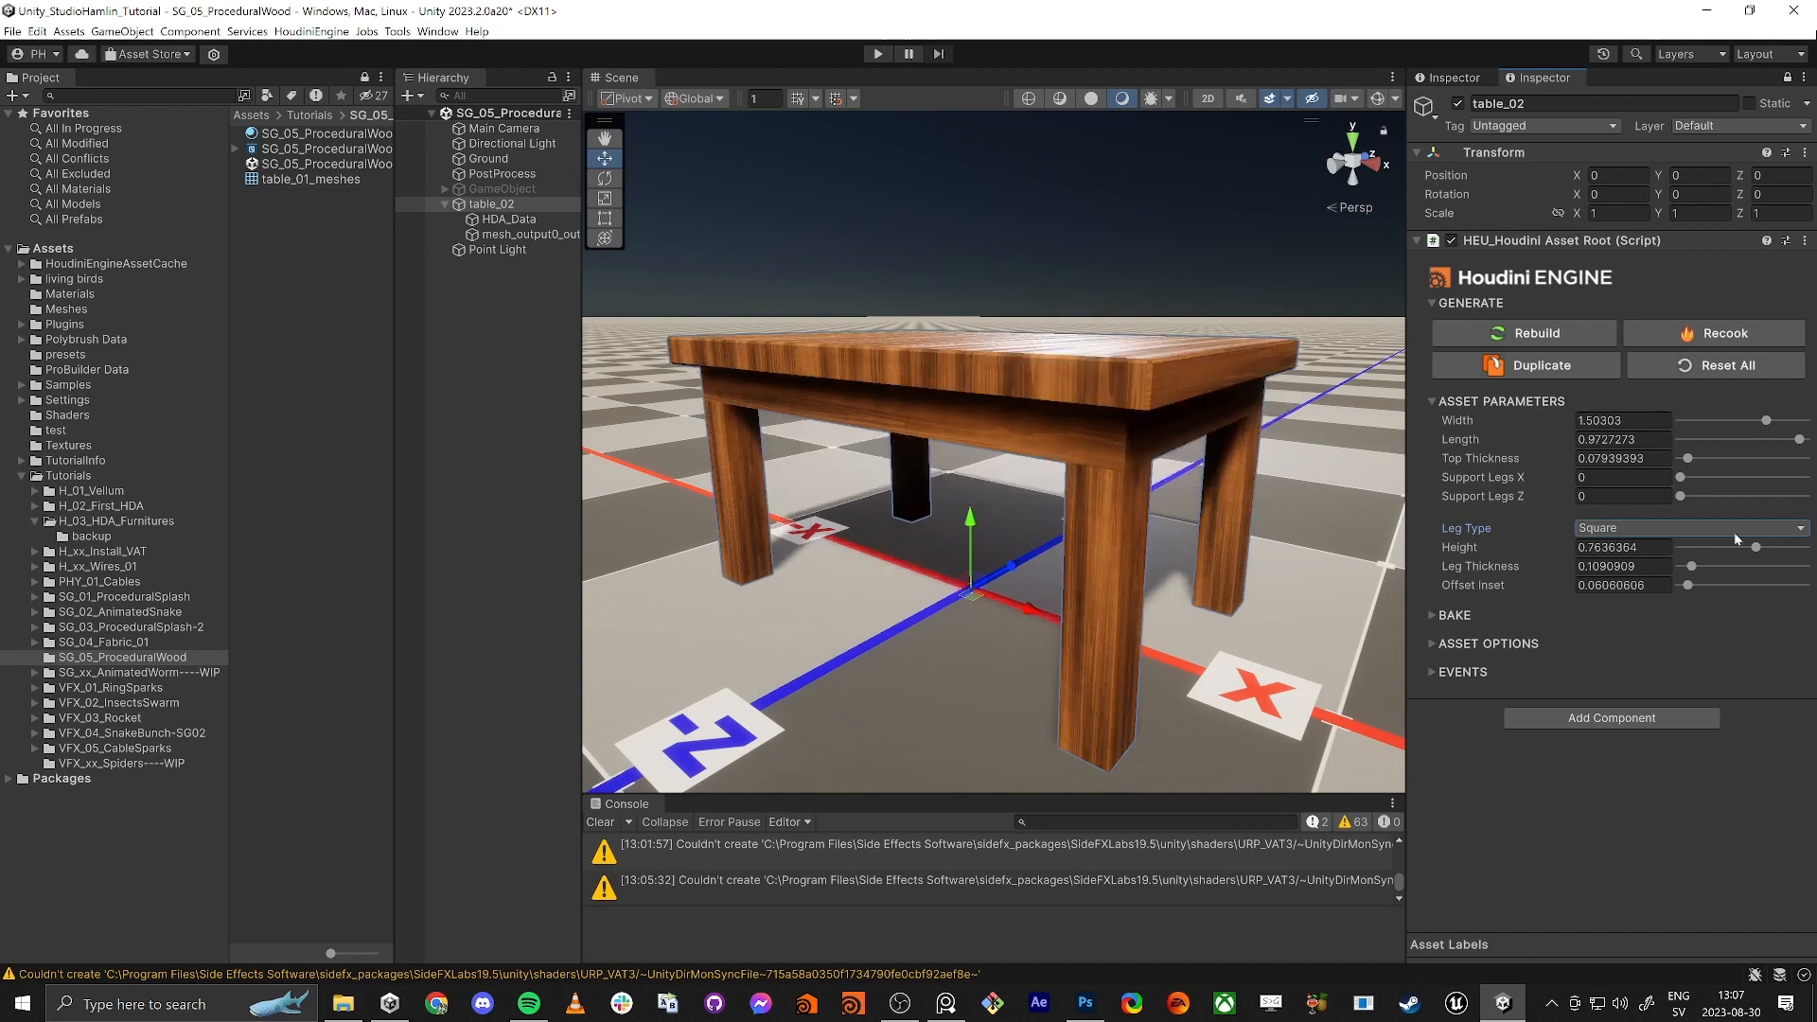
Step: Select the table's output mesh and lock the Inspector showing its wood material
left_click_drag(903, 485, 996, 640, "alt")
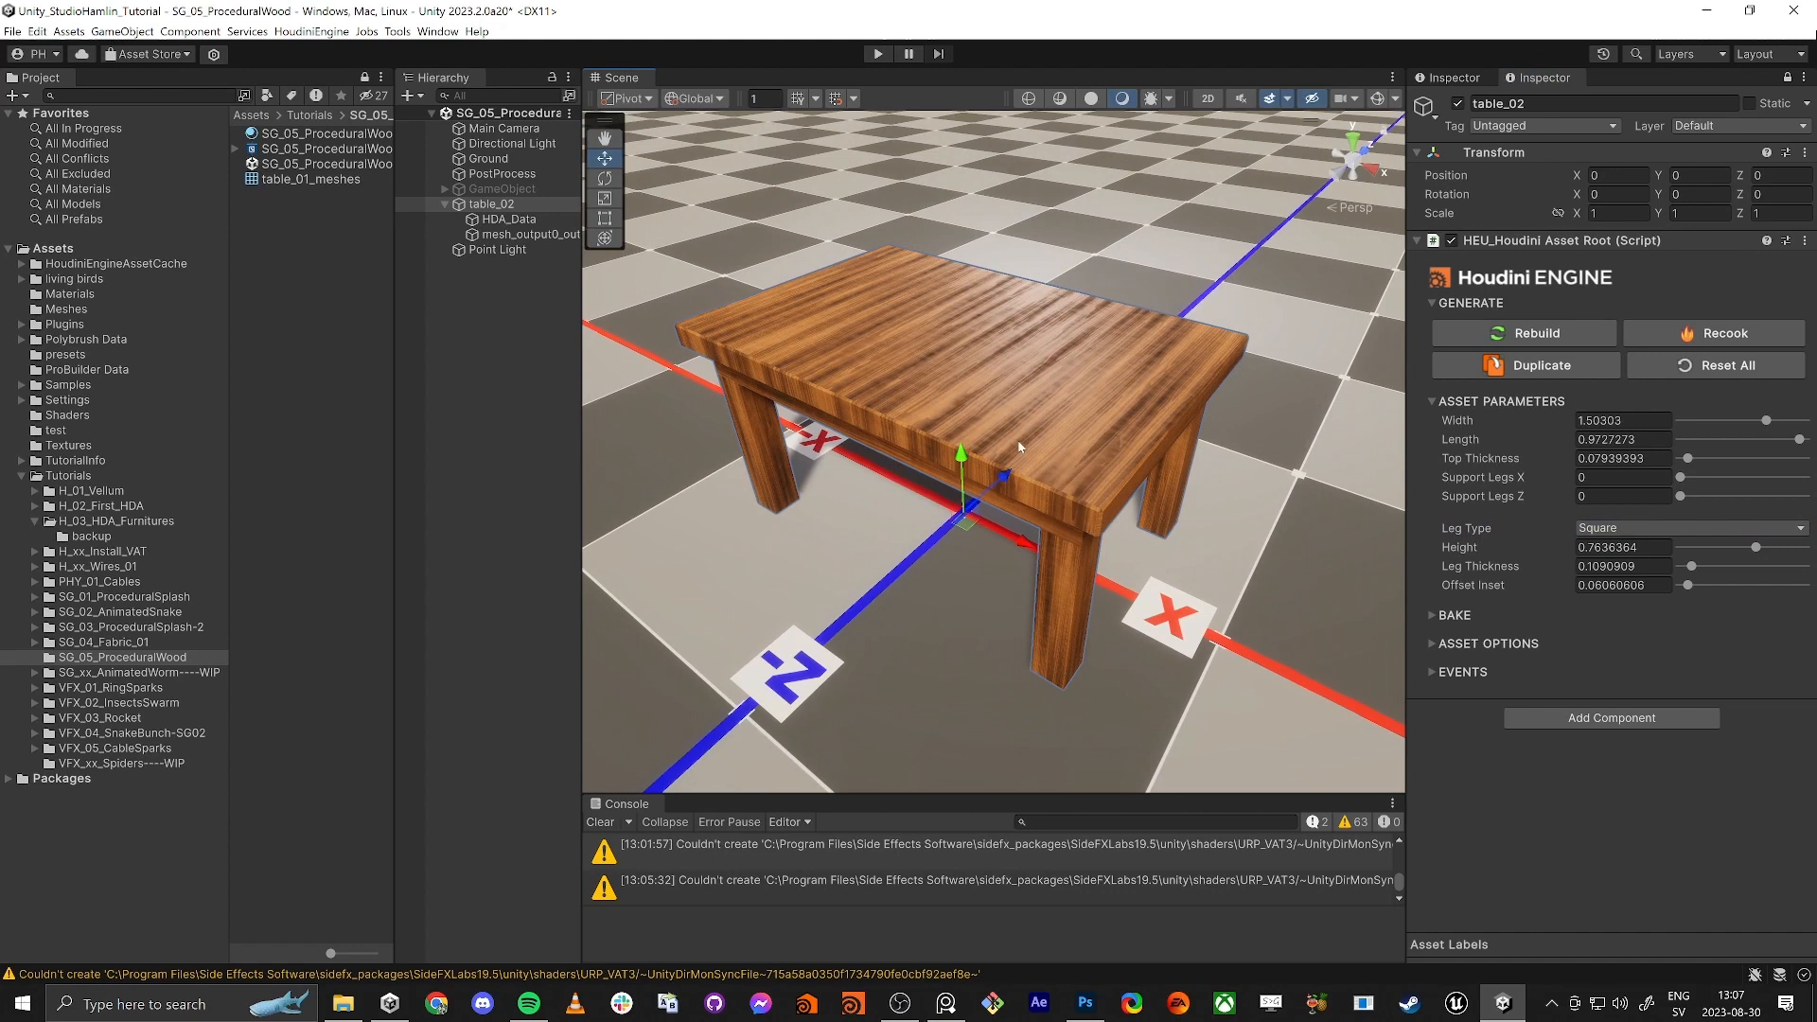
left_click(1476, 153)
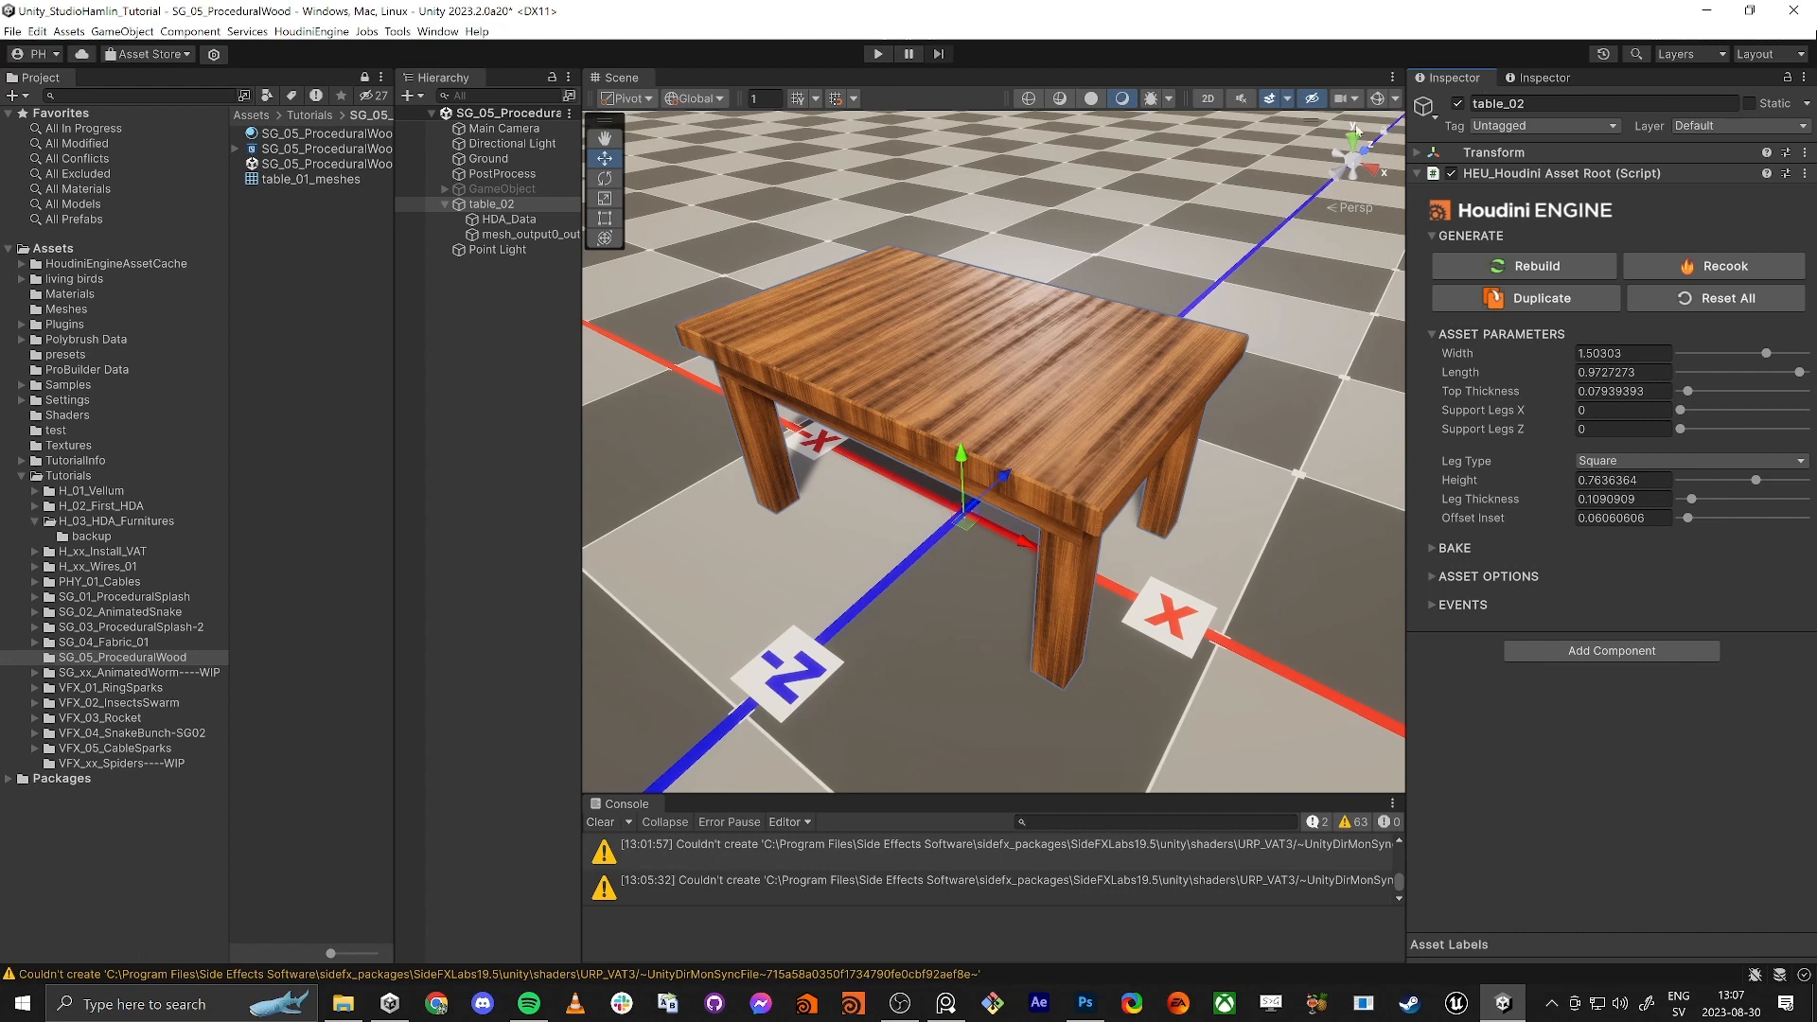
left_click(1005, 285)
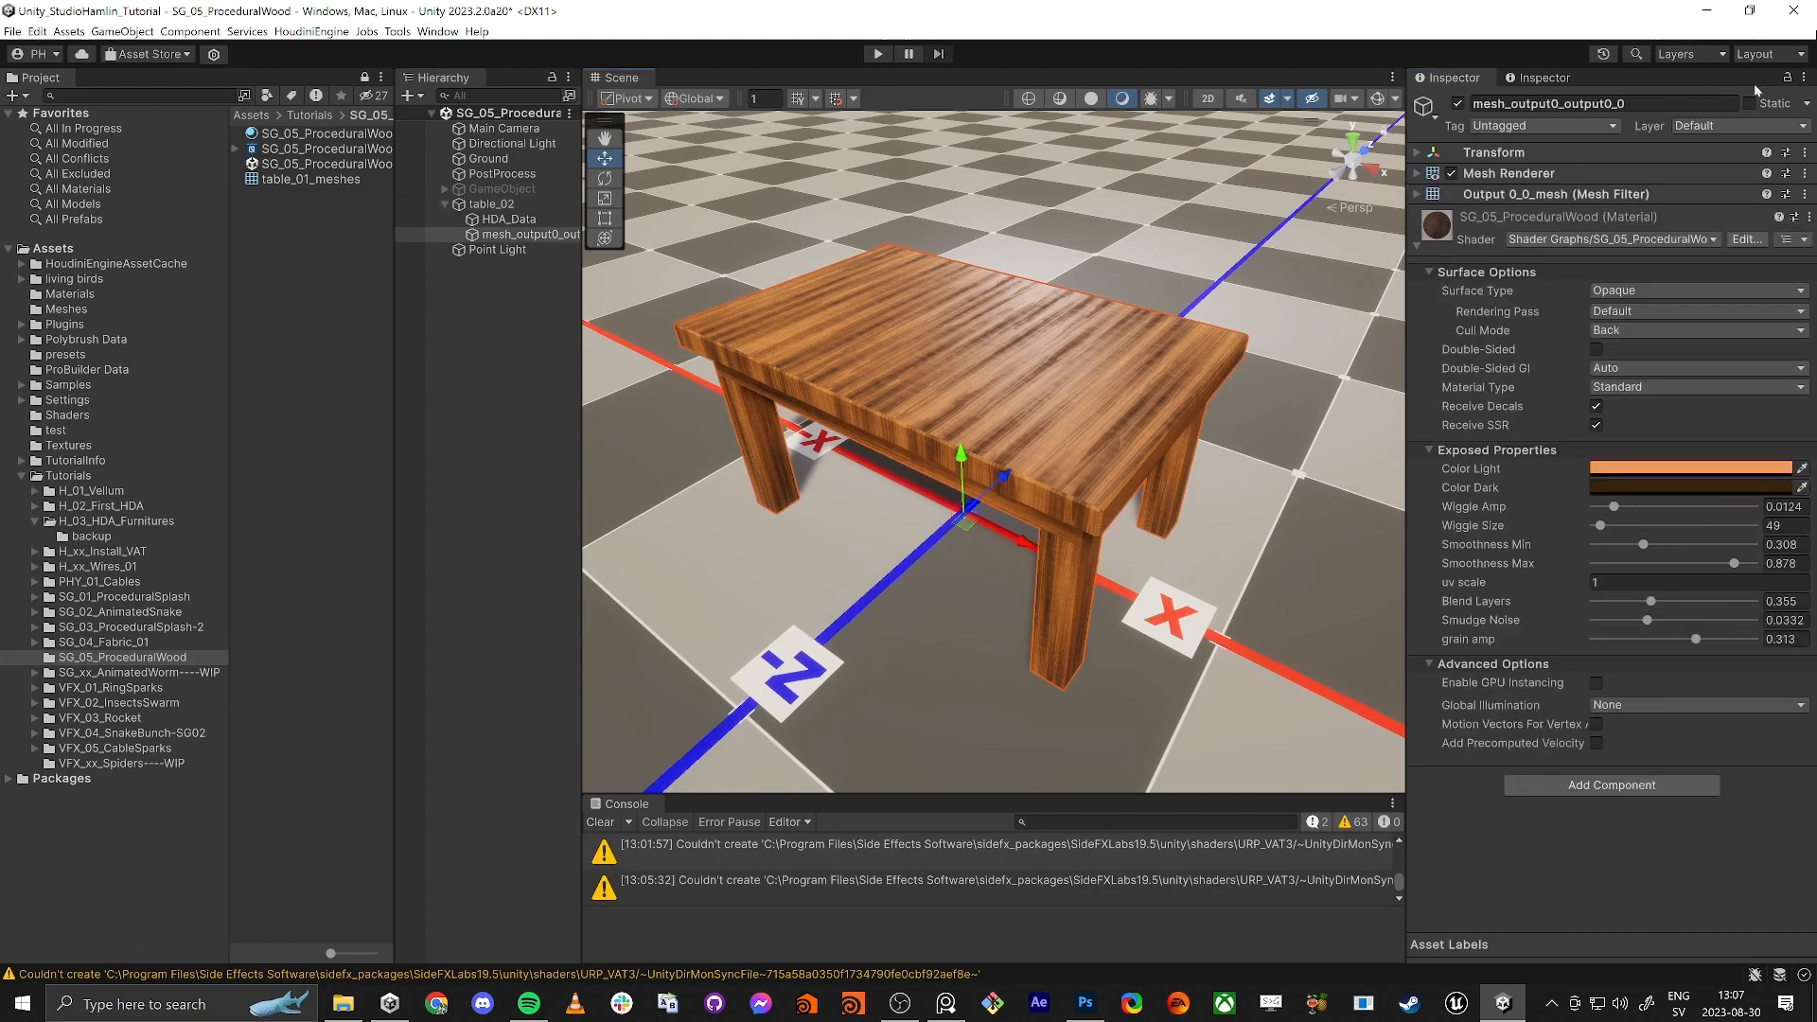
left_click(1787, 79)
Step: Set the table's Length to 1.42 in its Houdini asset parameters
left_click_drag(935, 485, 905, 518, "alt")
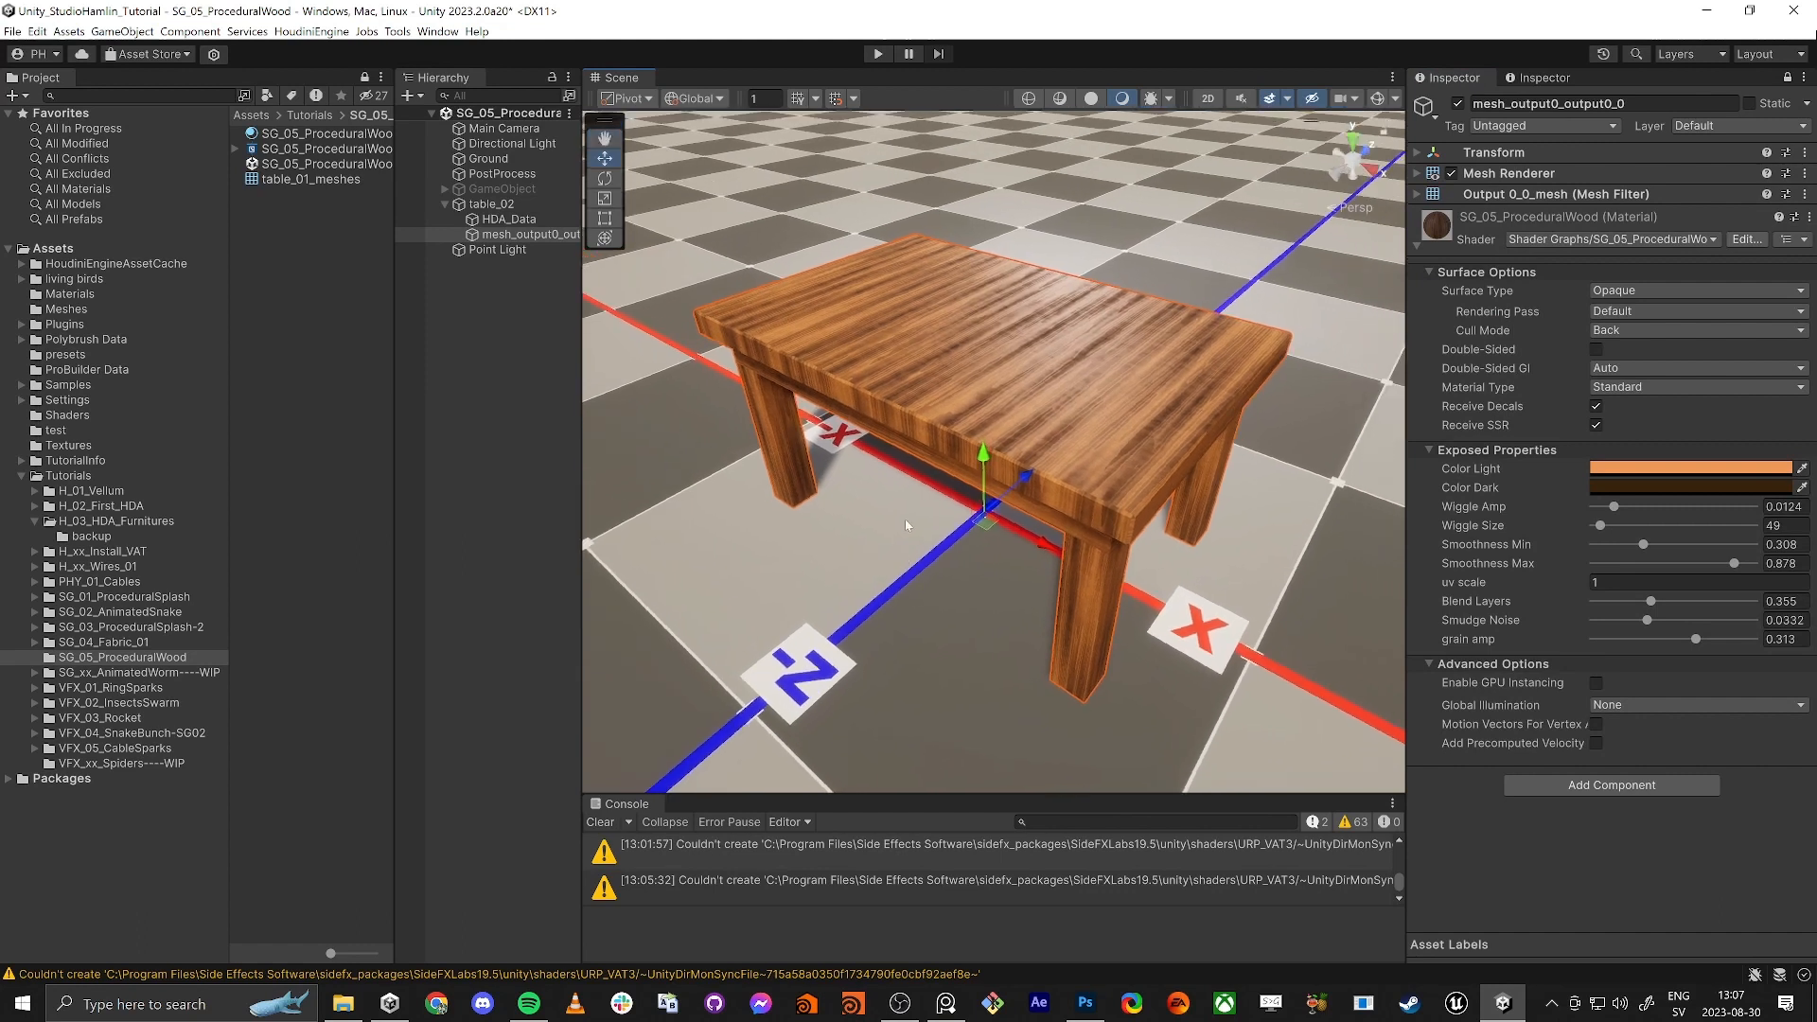
left_click_drag(985, 567, 875, 515, "alt")
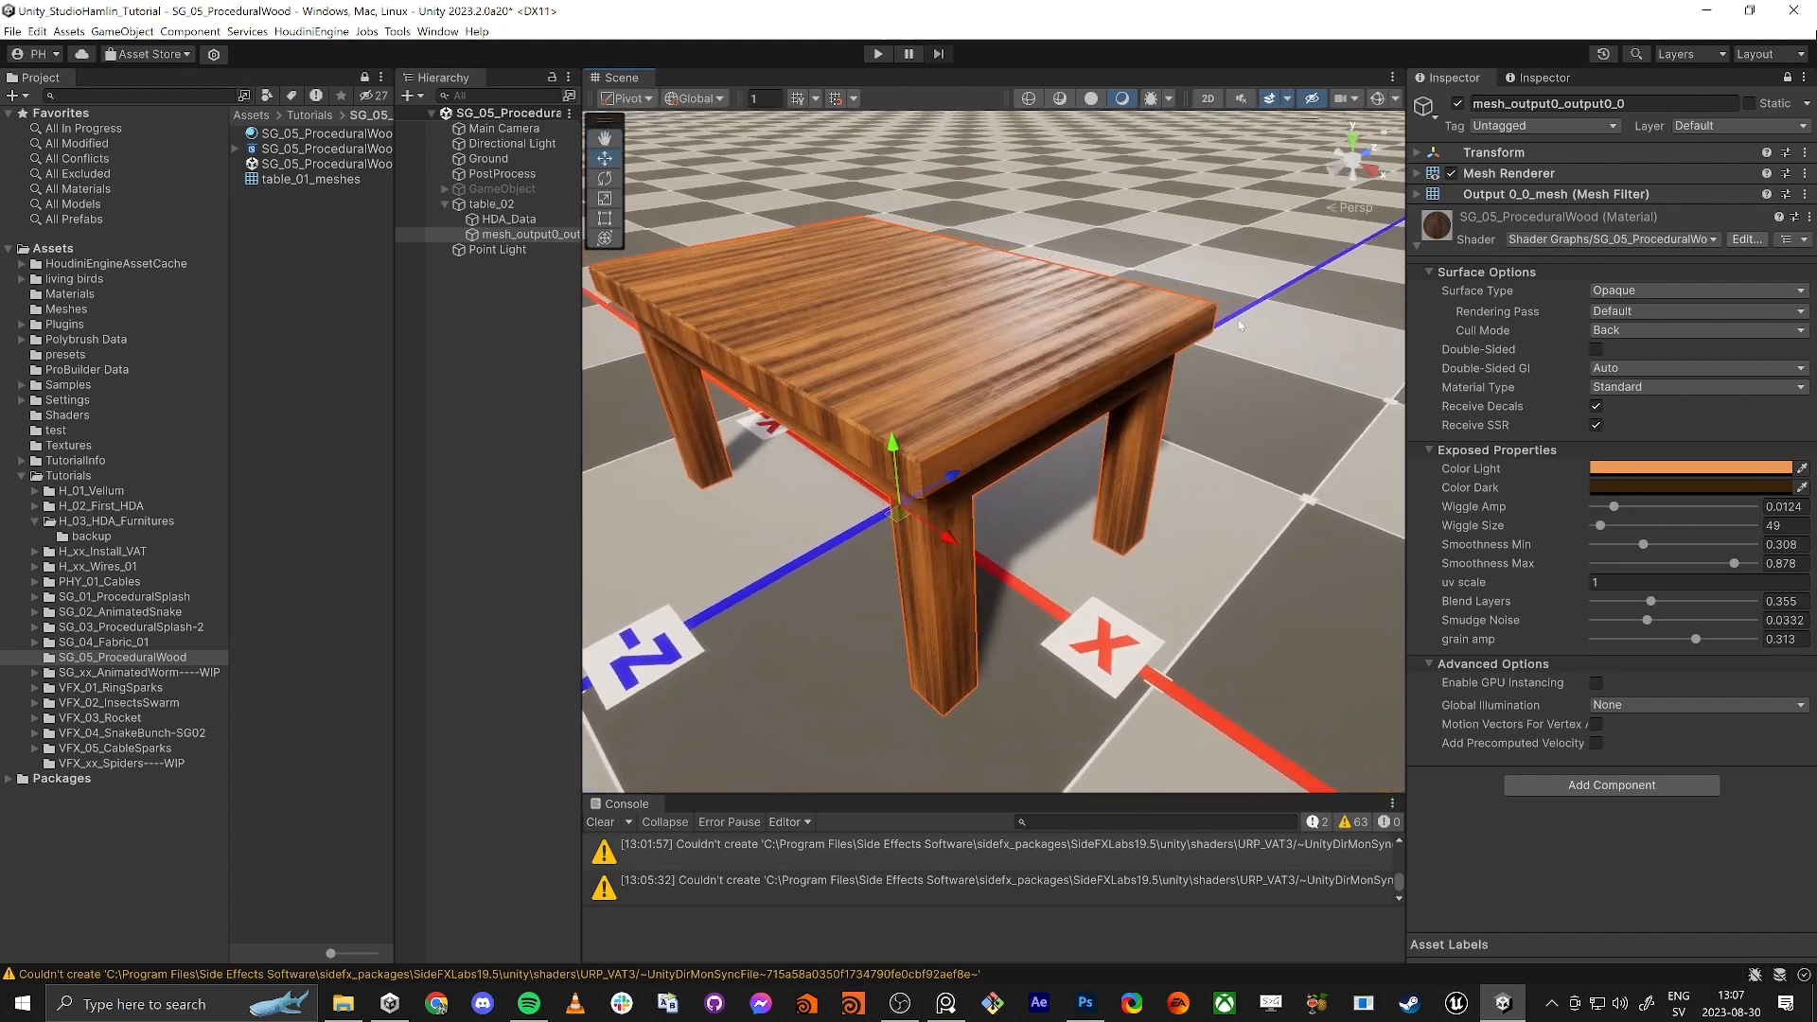
left_click(1528, 78)
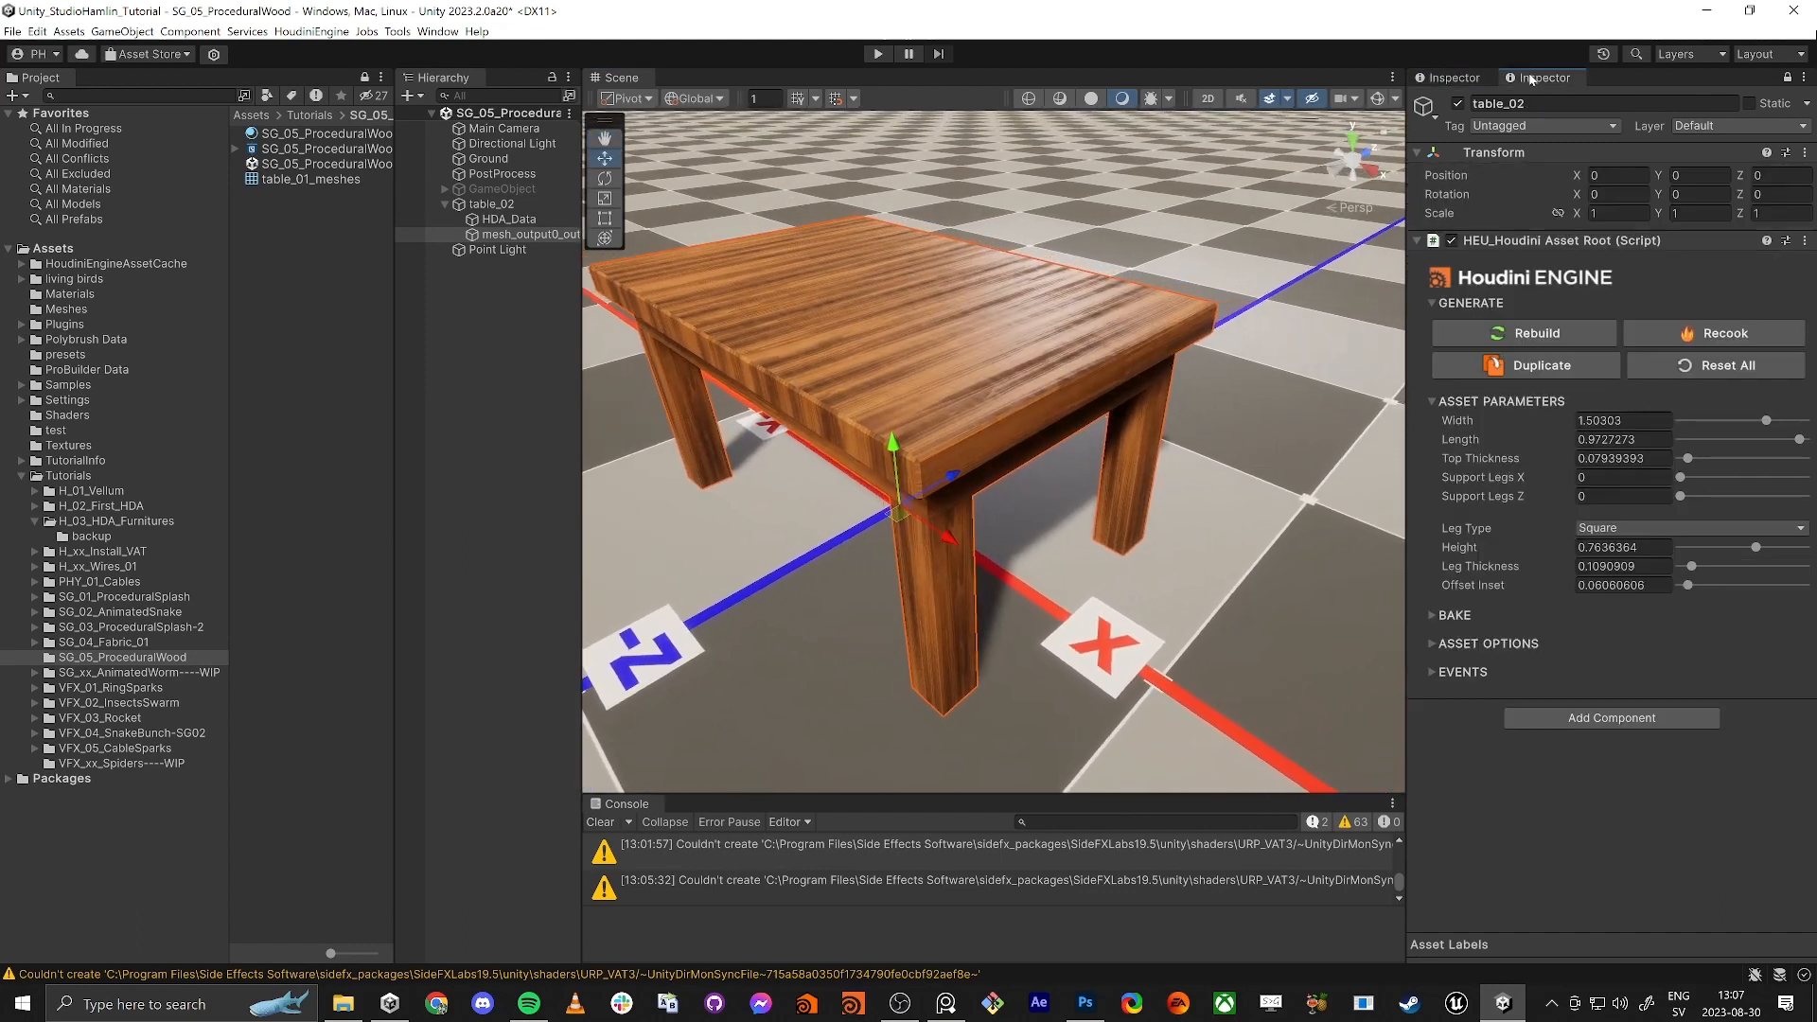
left_click(1667, 439)
type("1.42")
key("Return")
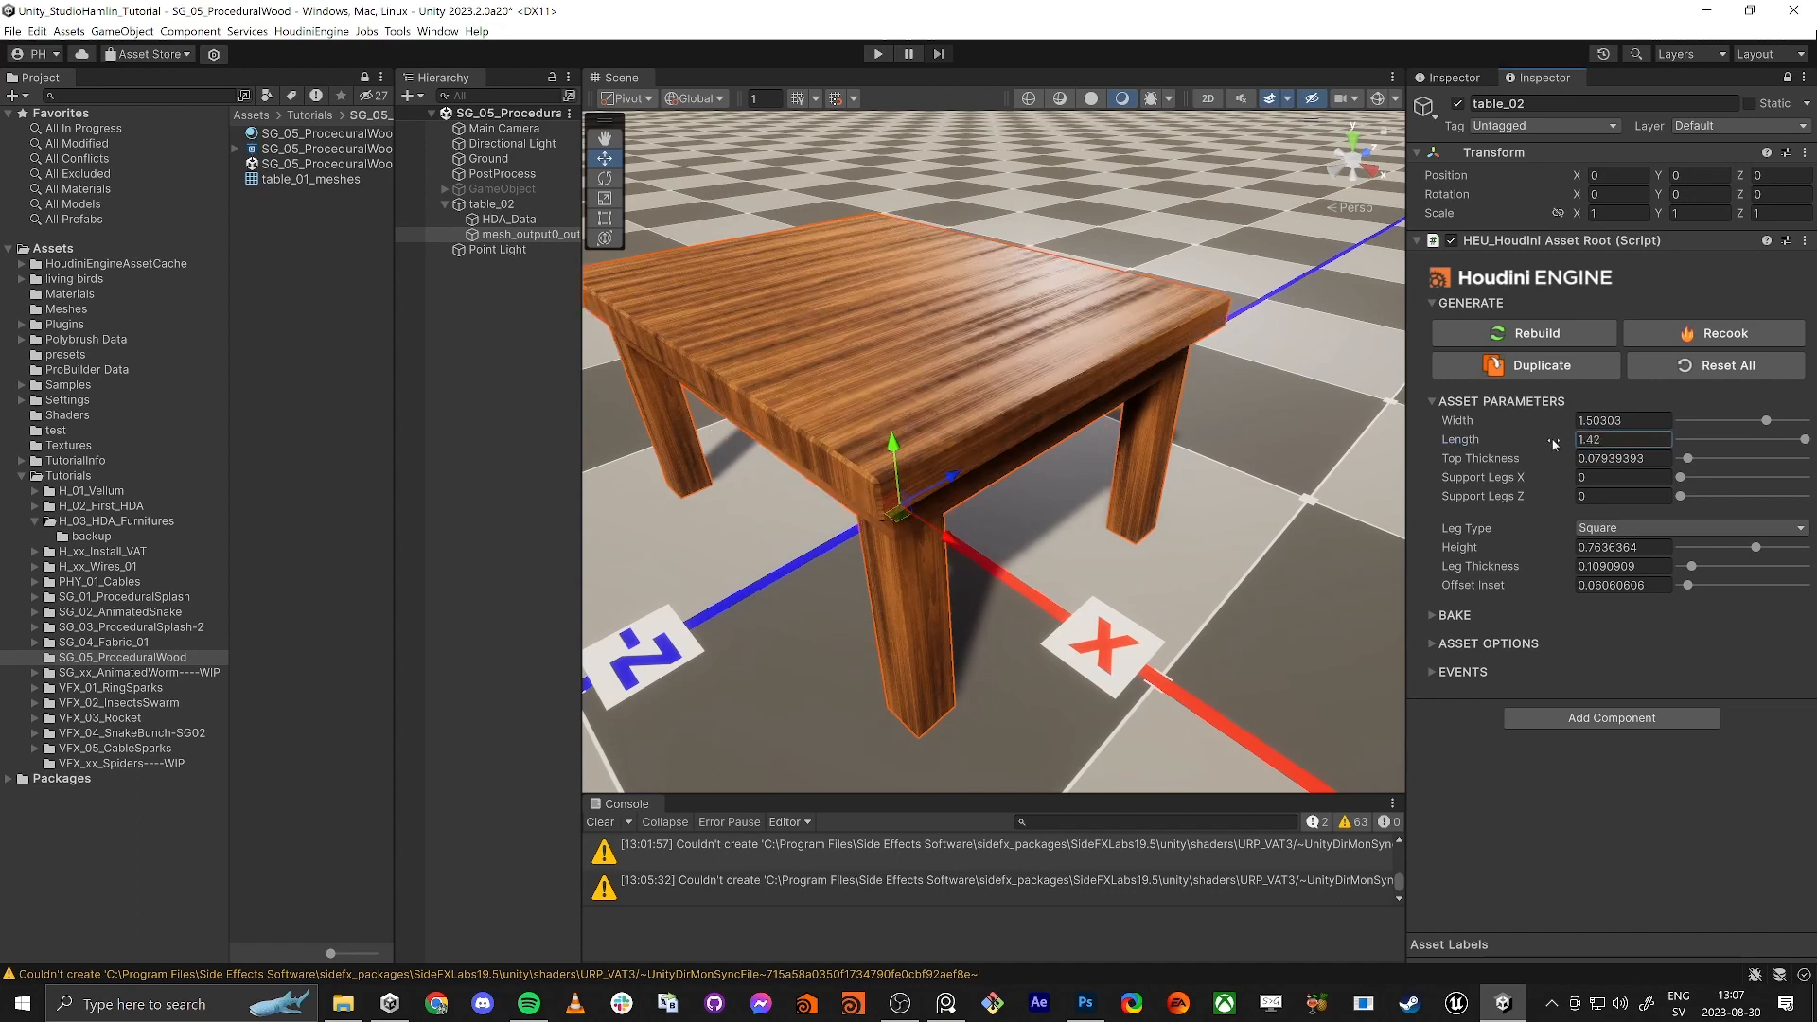
Step: Reopen the SG_05_ProceduralWood scene, discarding the unsaved scene changes
right_click_drag(1032, 426, 1082, 415)
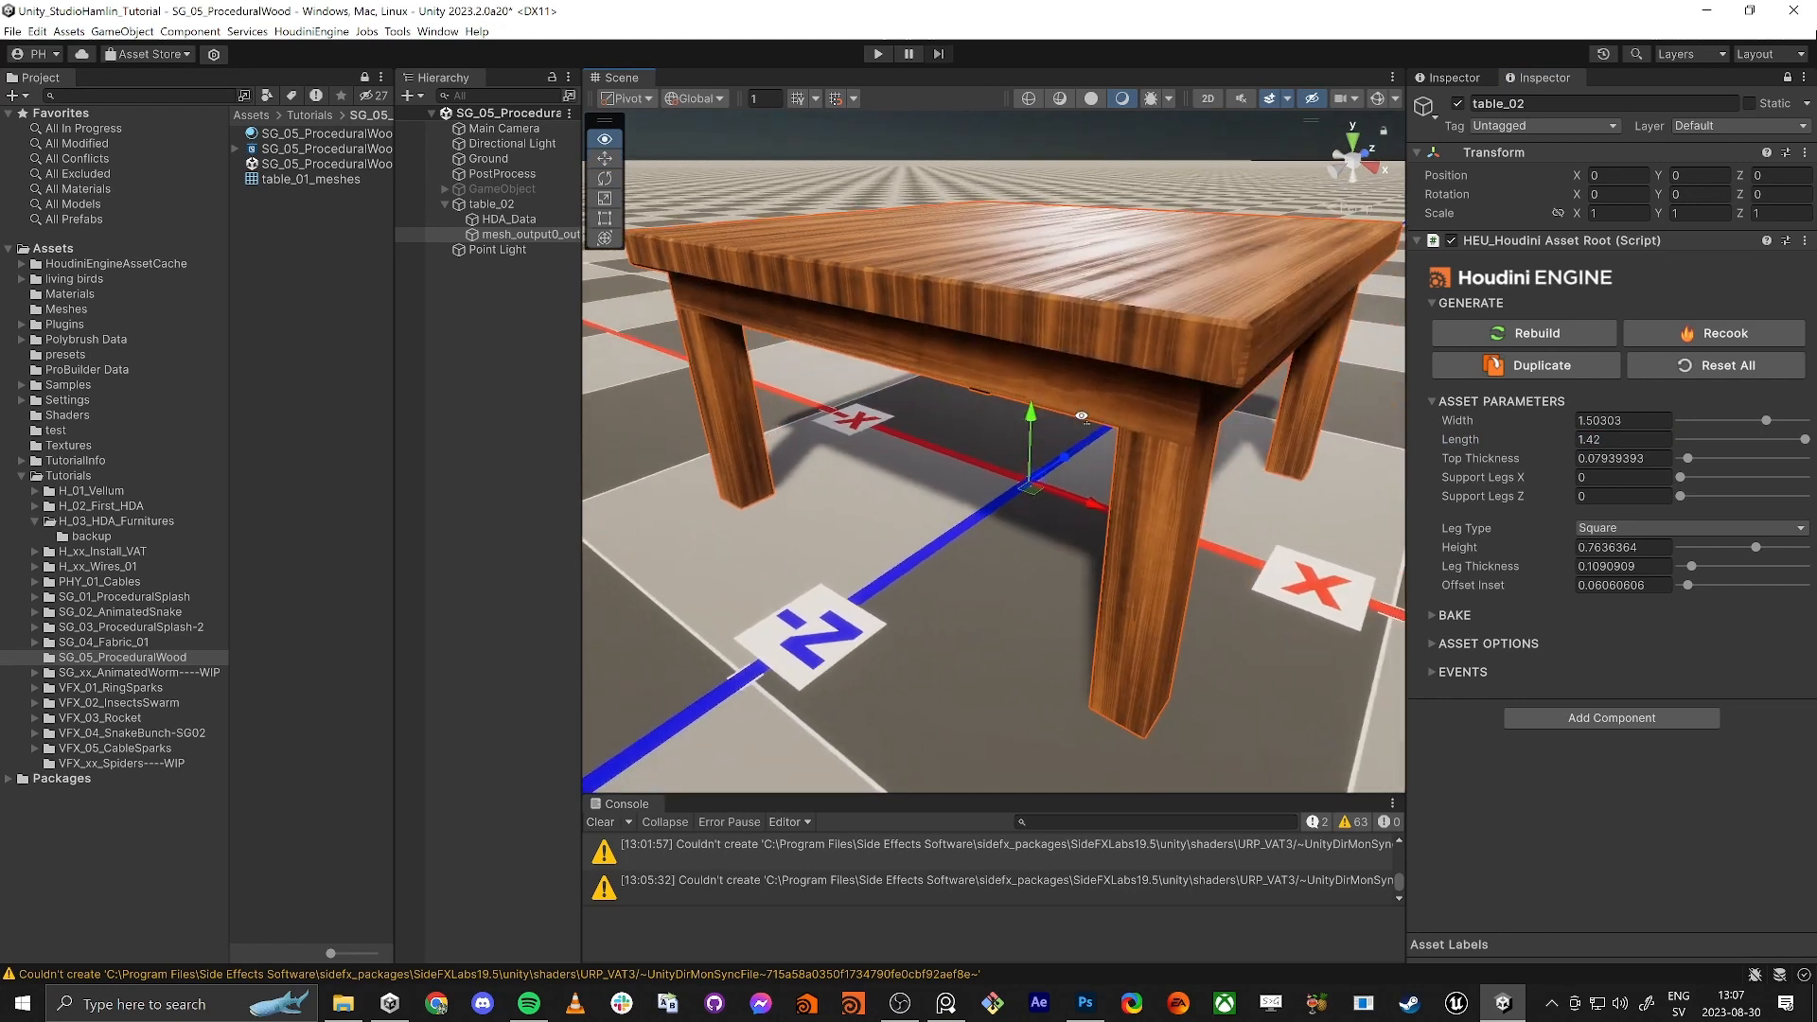
double_click(352, 167)
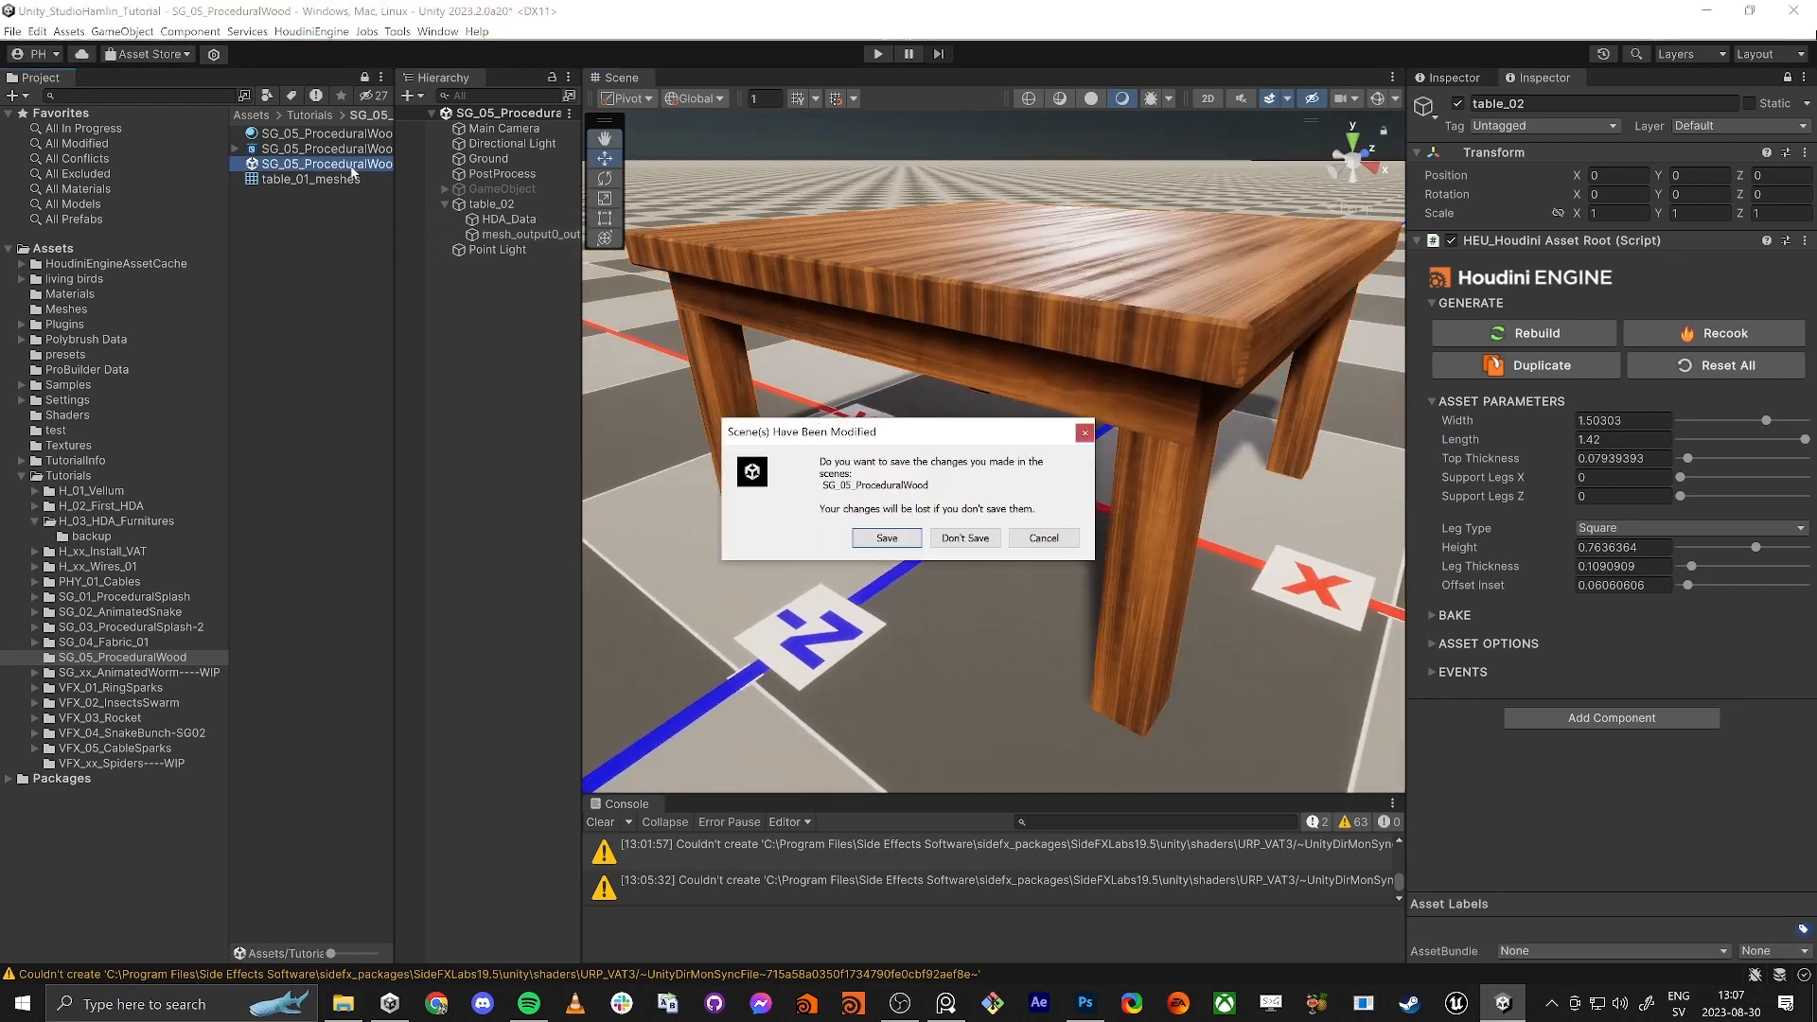
left_click(886, 537)
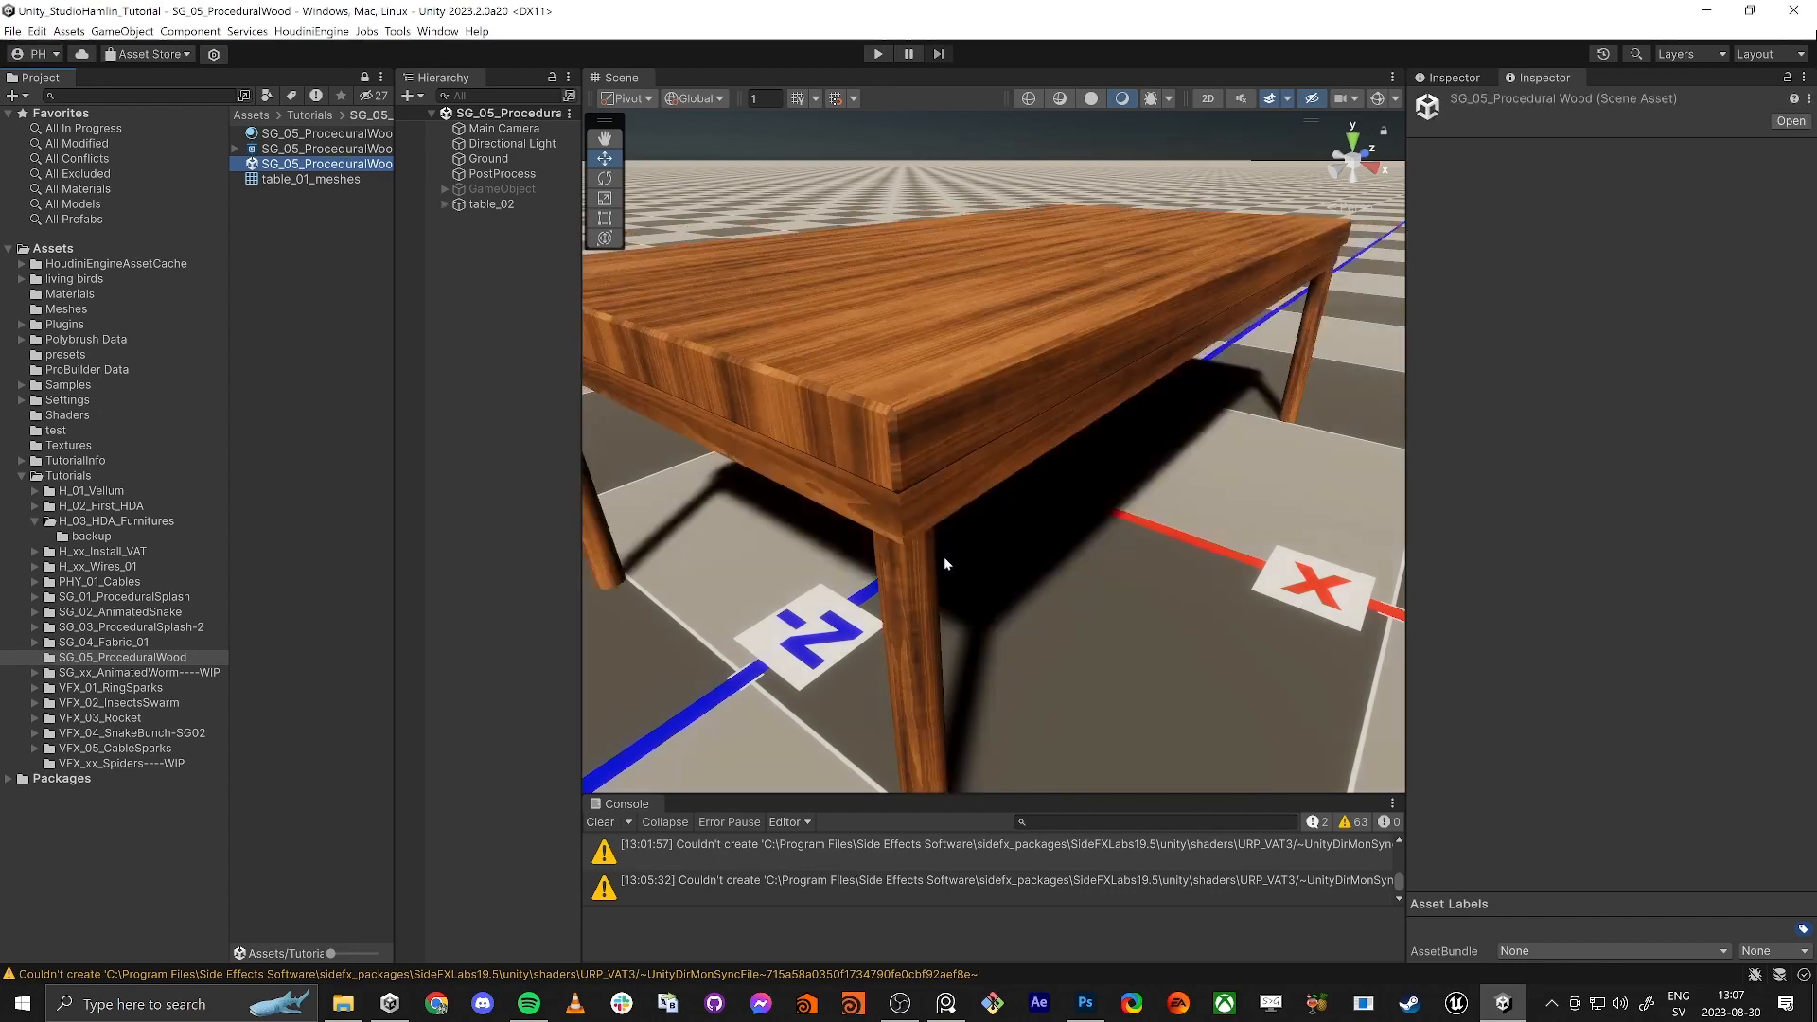
mouse_move(944, 557)
right_mouse_down()
mouse_move(890, 547)
mouse_move(932, 549)
mouse_move(917, 567)
right_mouse_up()
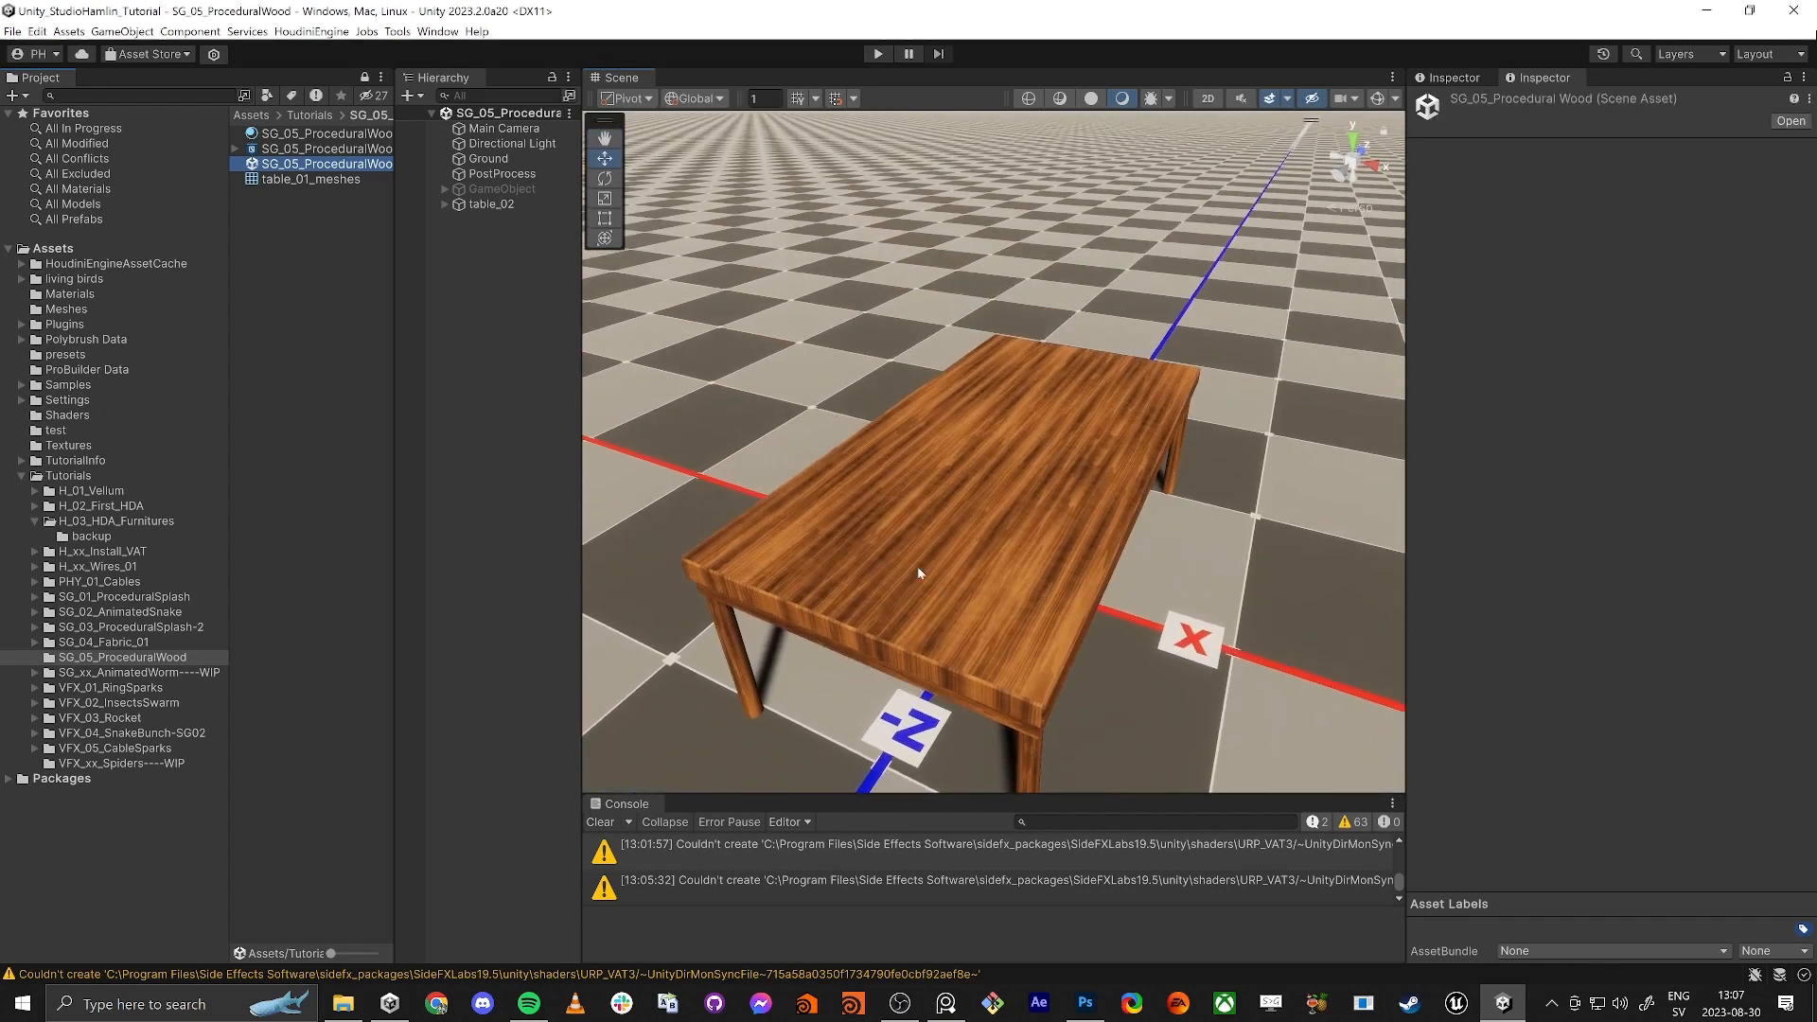
Step: Add a Point Light to the scene
left_click(492, 314)
right_click(491, 307)
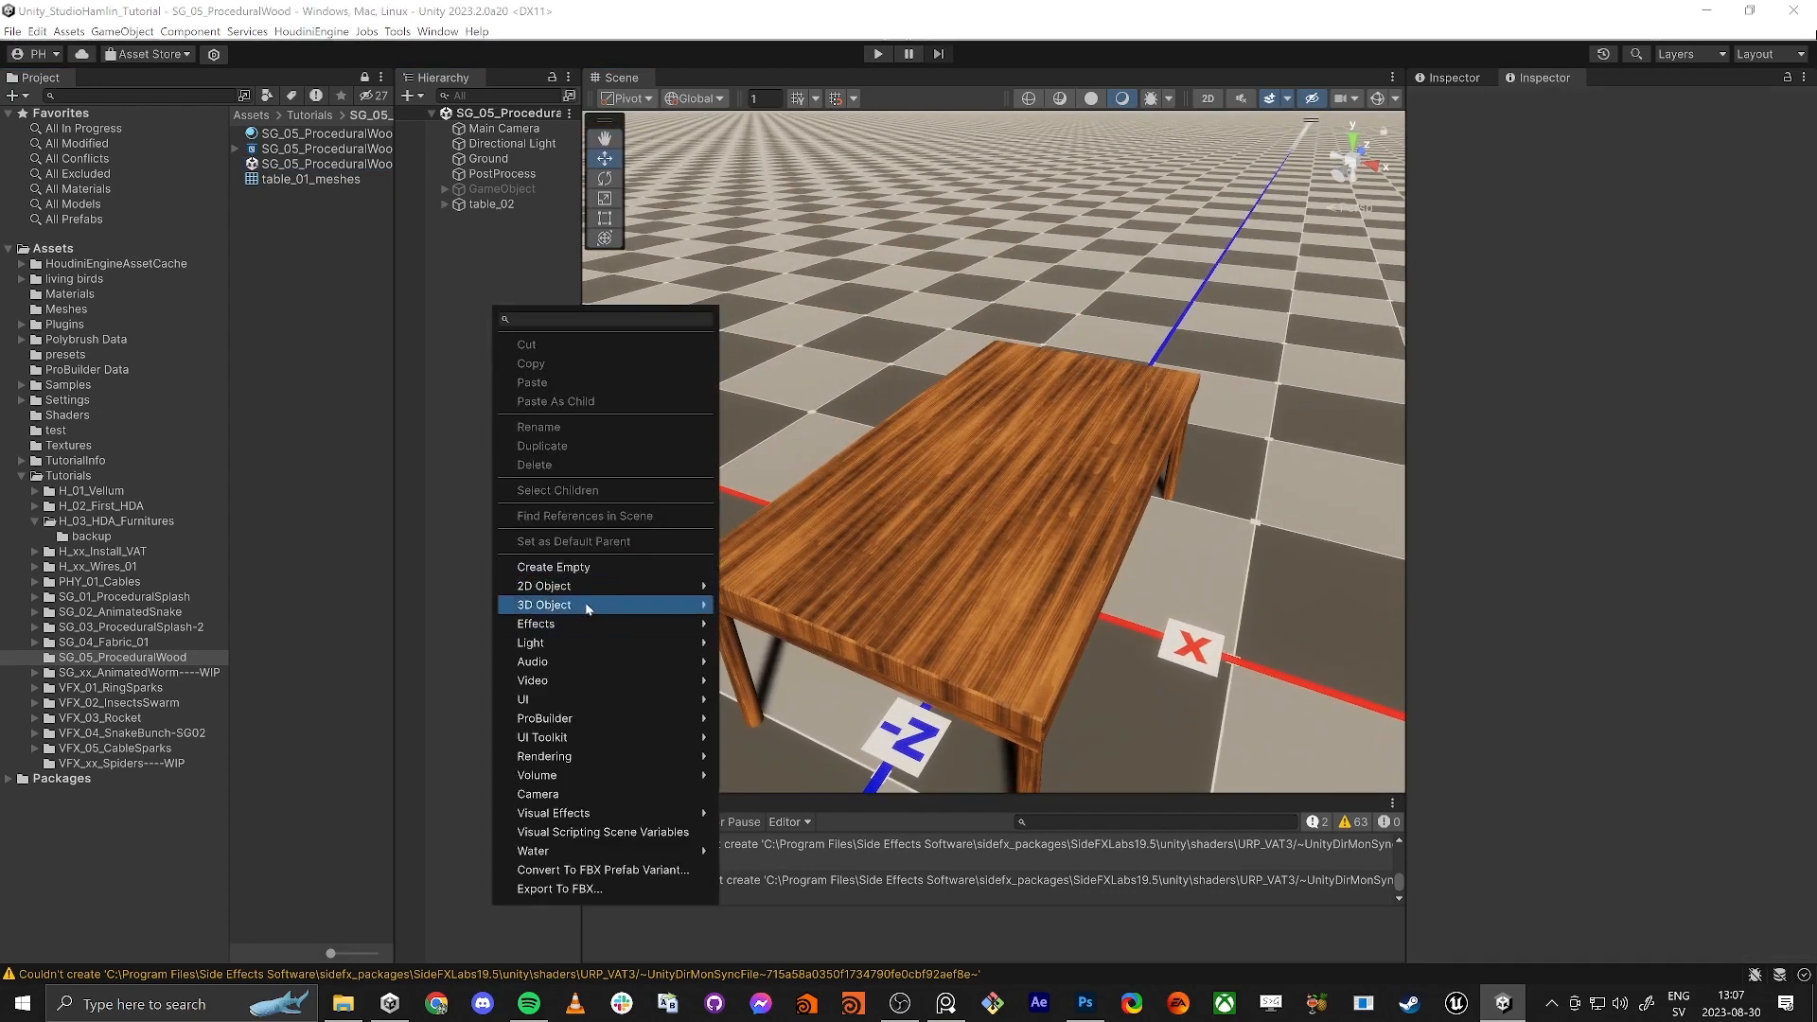
mouse_move(560, 641)
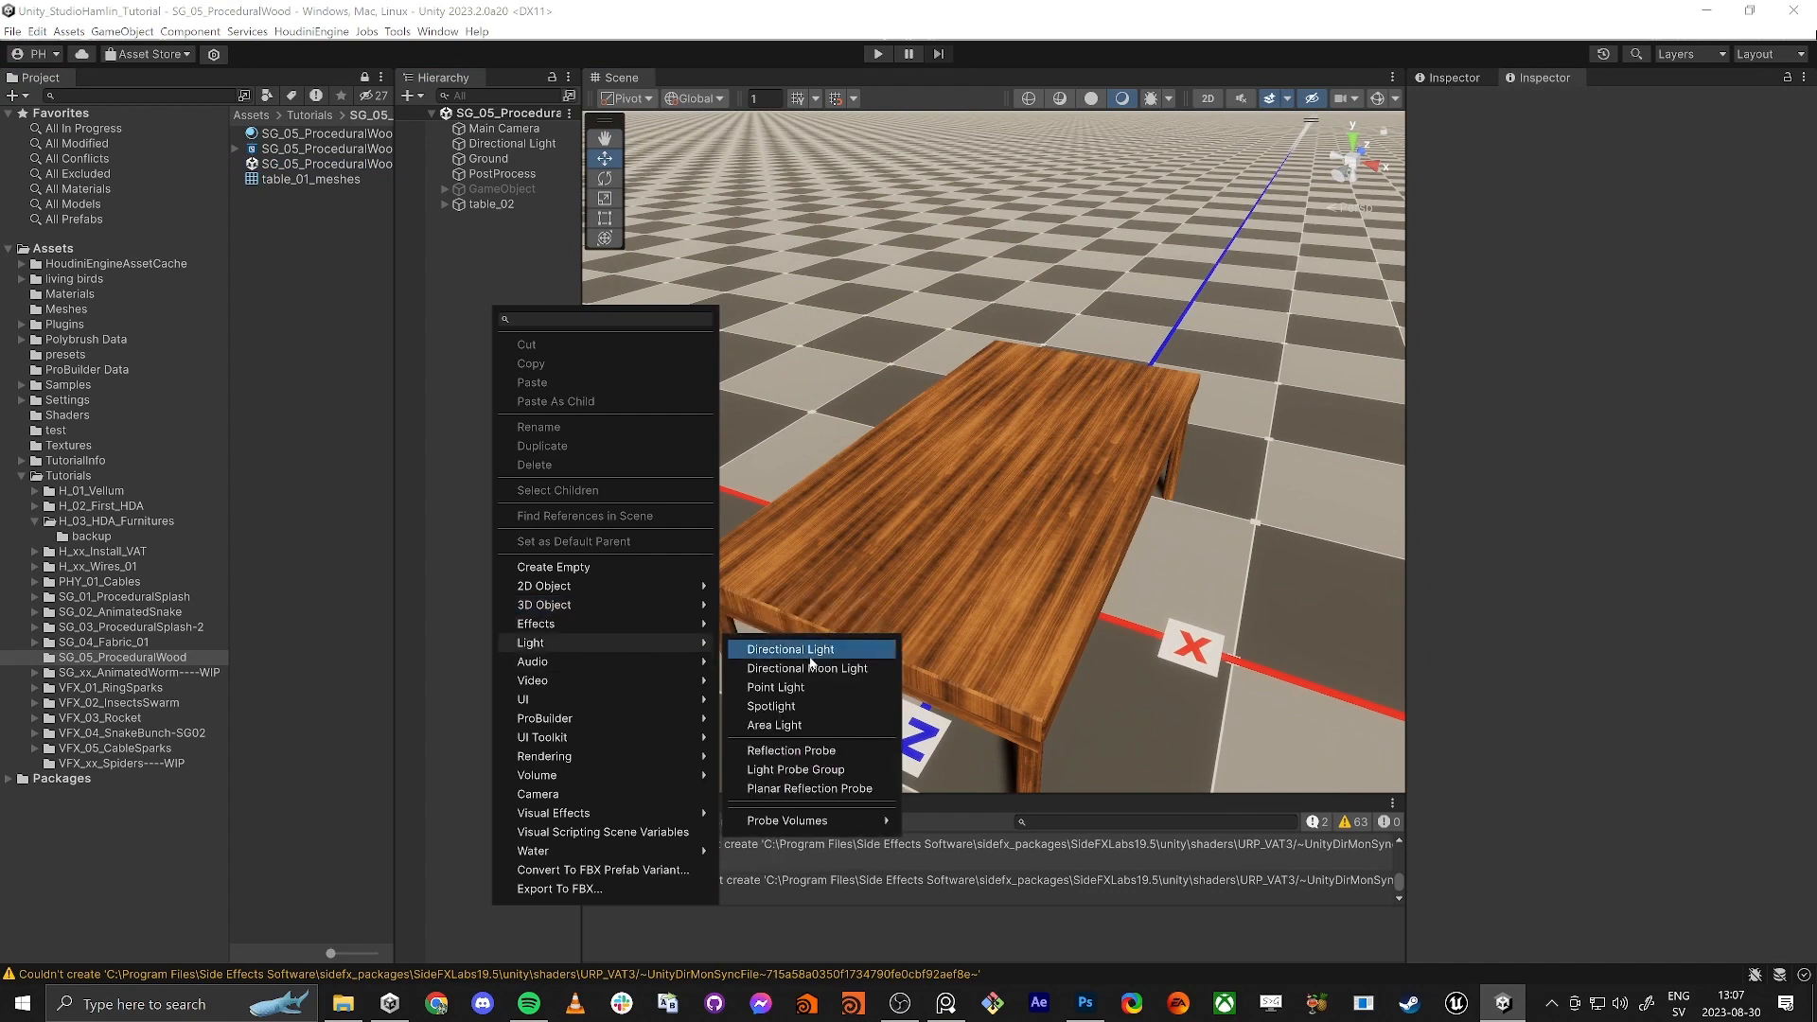
left_click(815, 688)
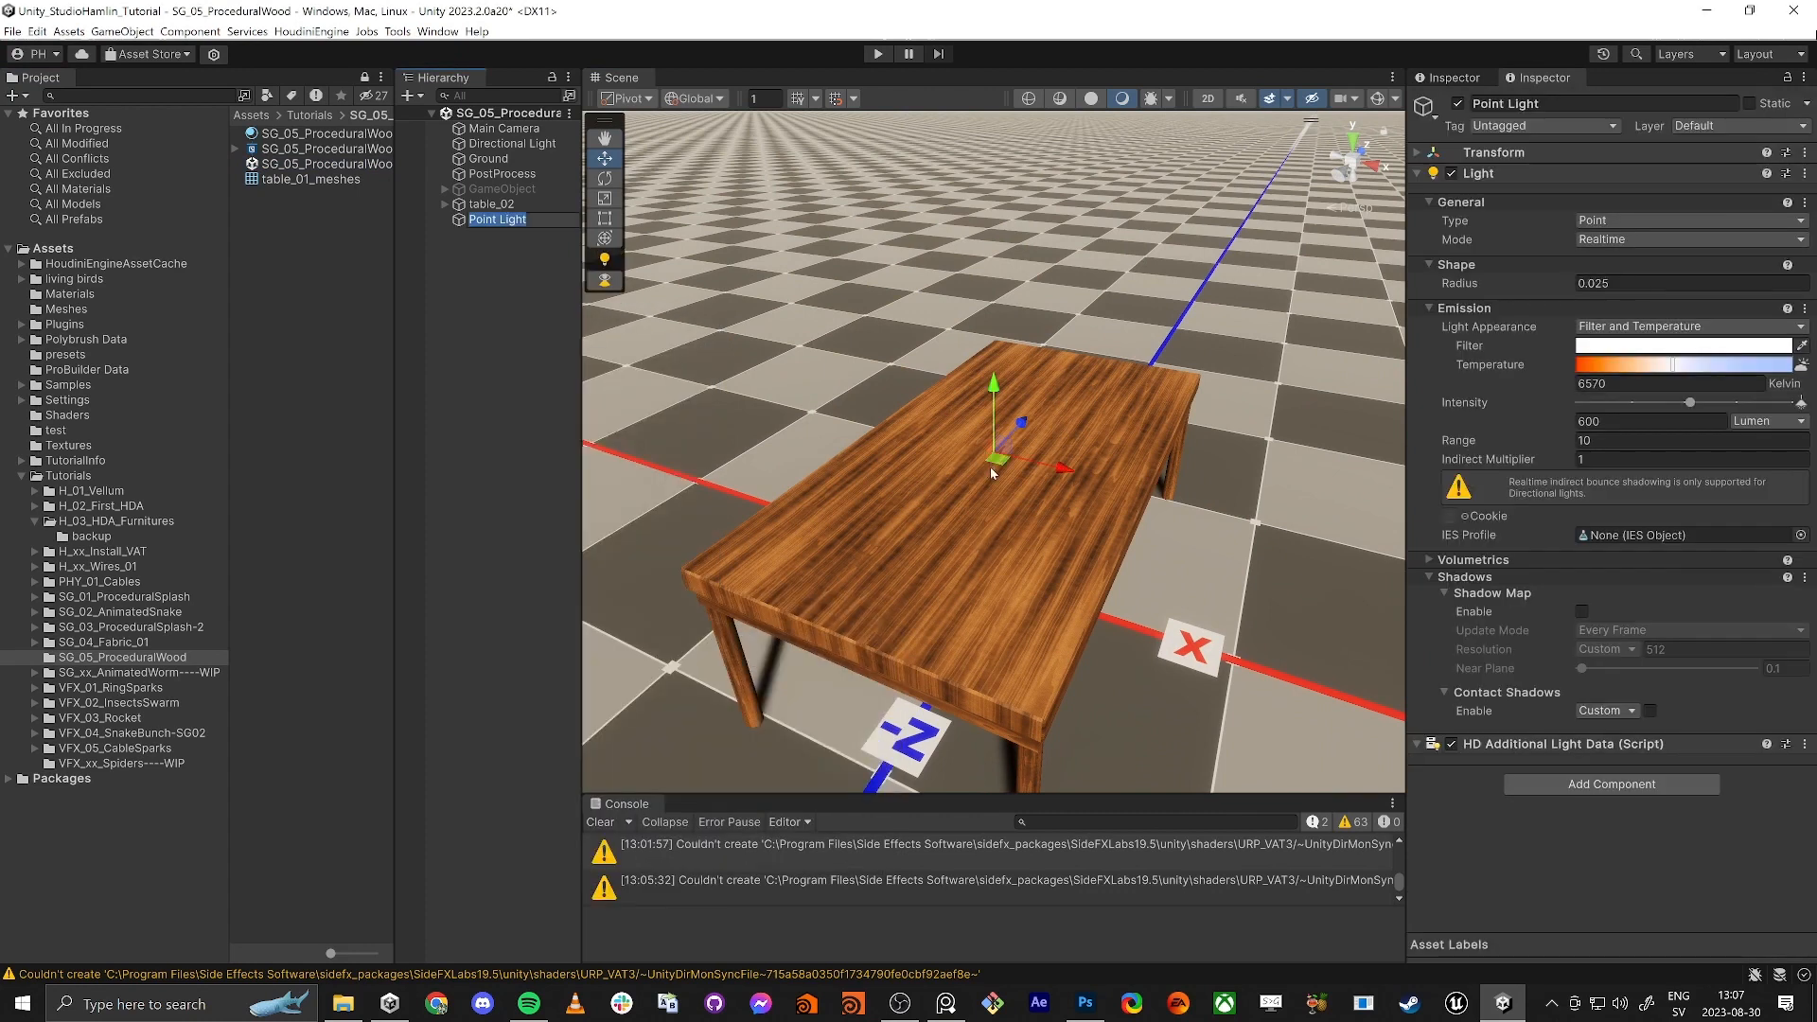
Step: Turn on the scene gizmos and place the point light close above the tabletop
left_click_drag(990, 467, 1009, 395)
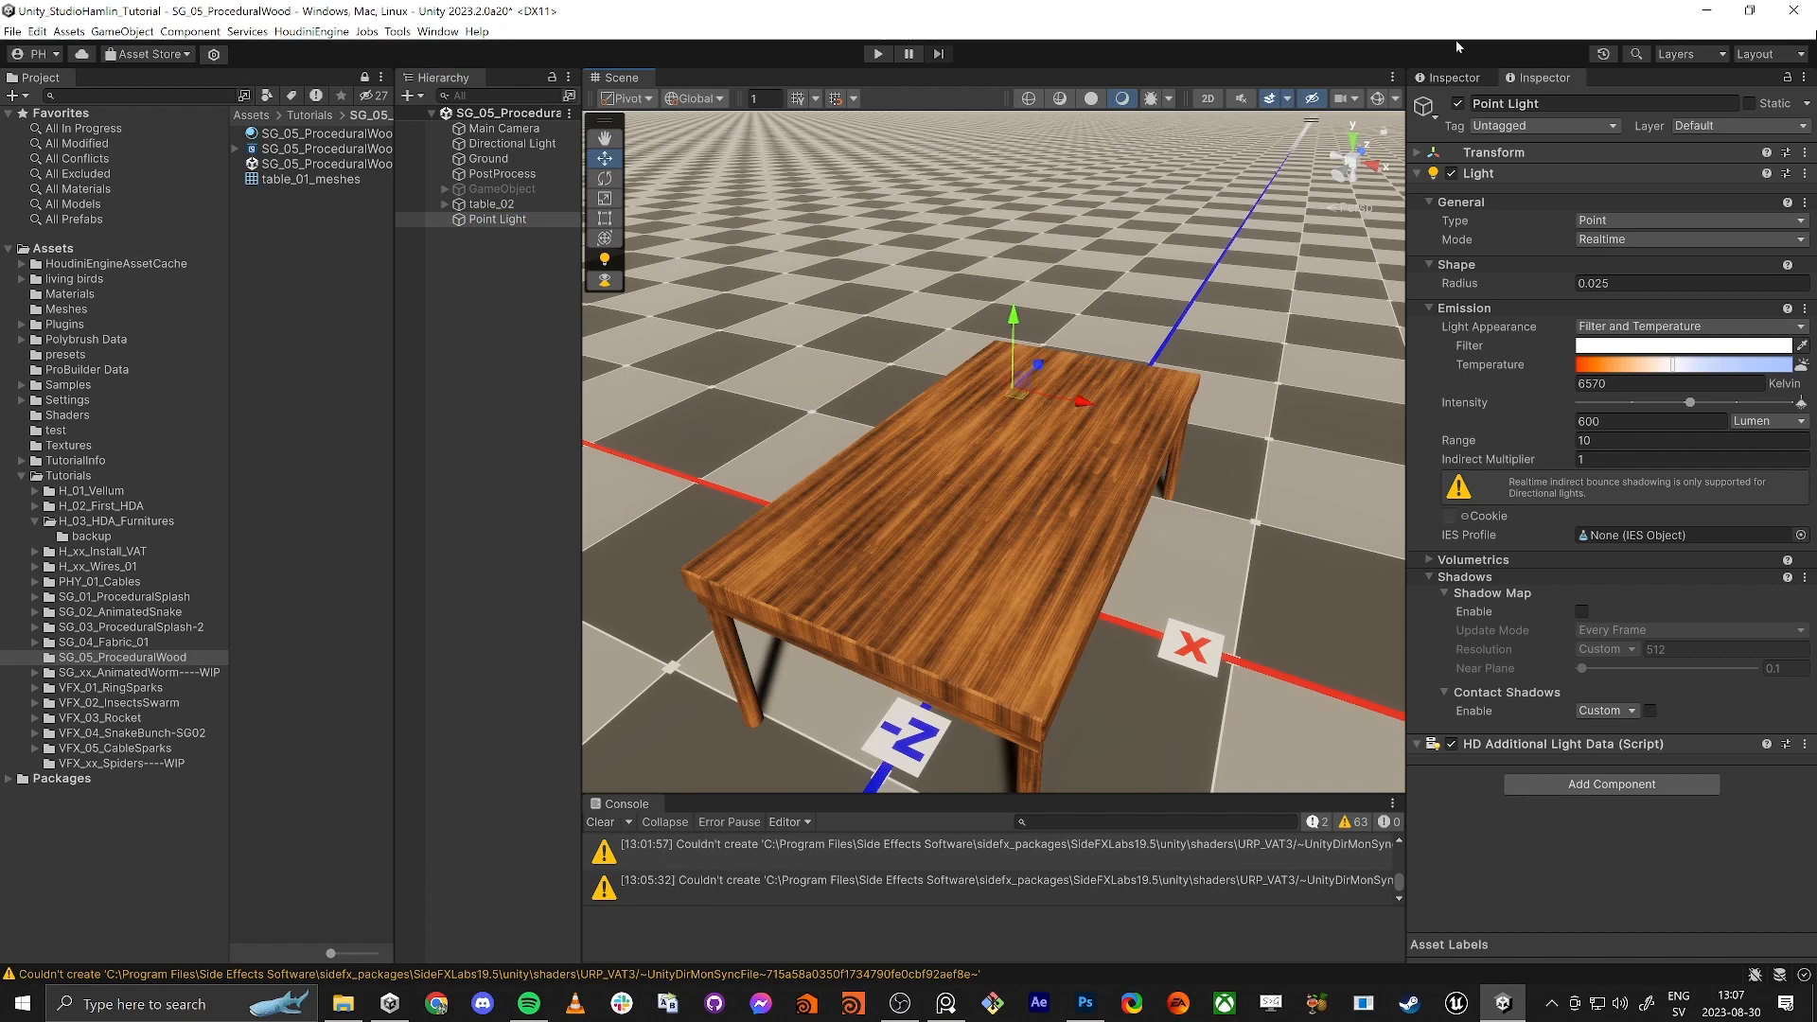
left_click(1376, 99)
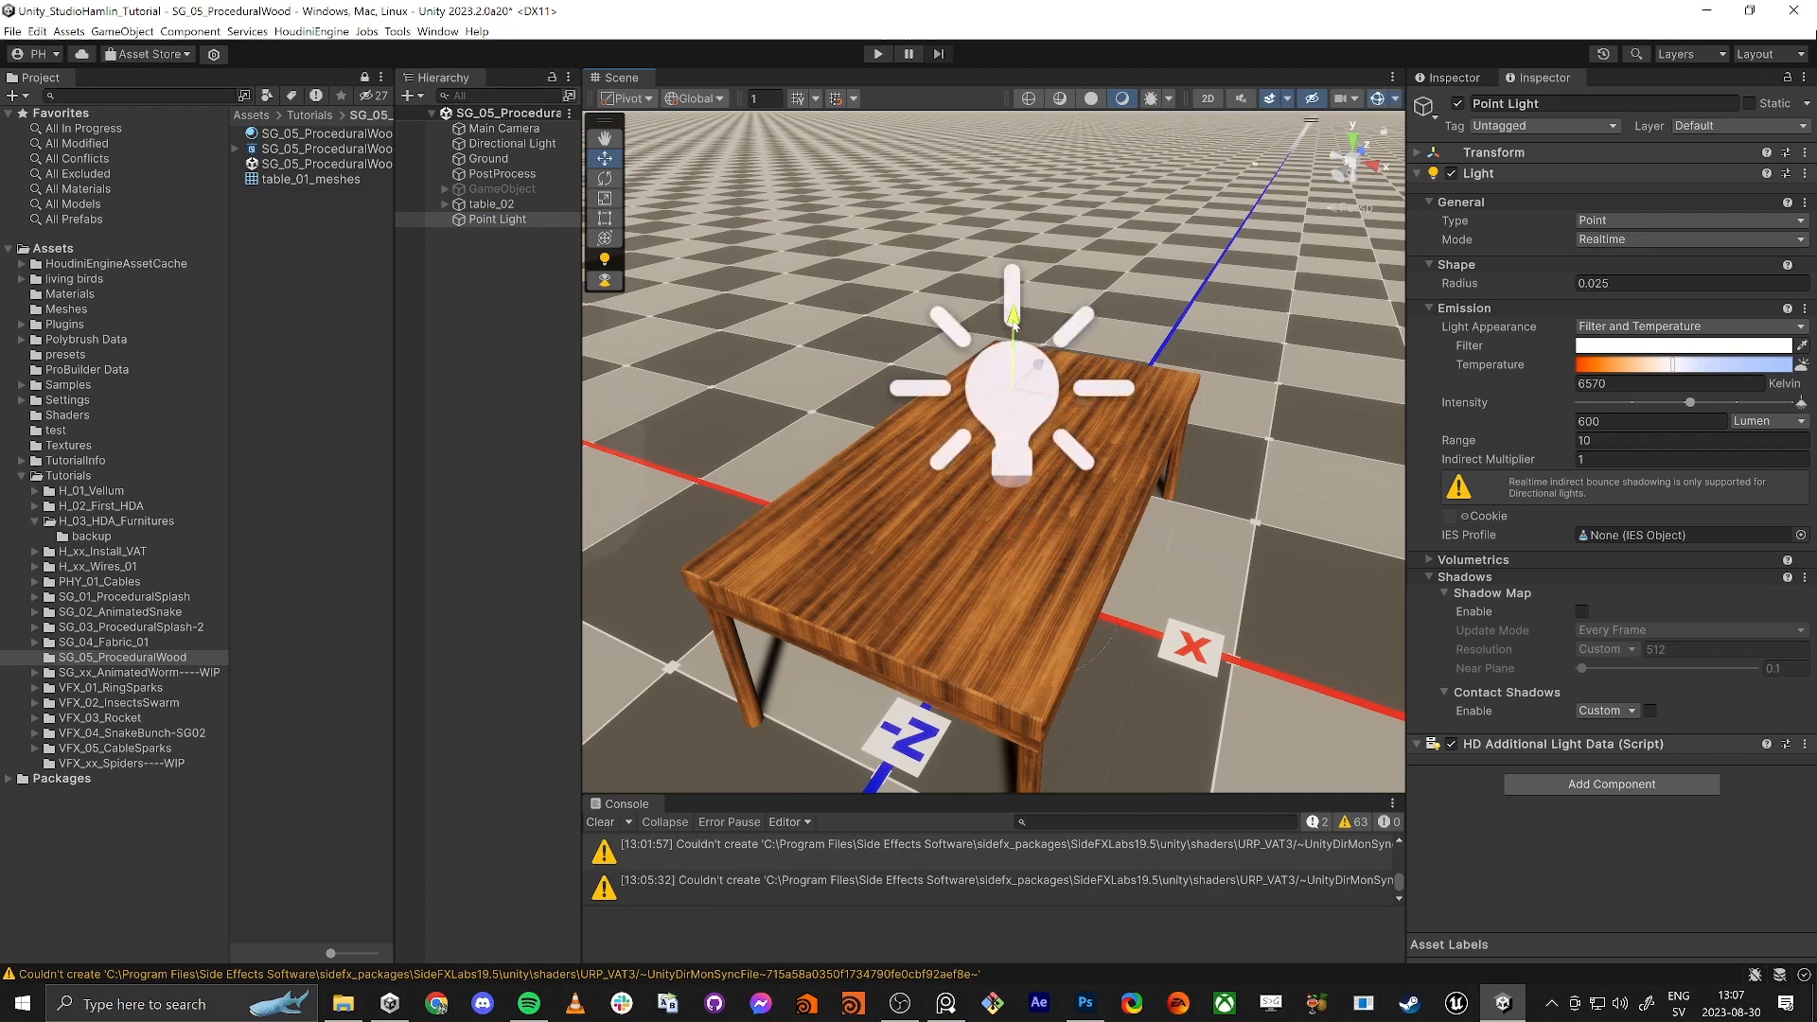
left_click_drag(1012, 315, 1012, 360)
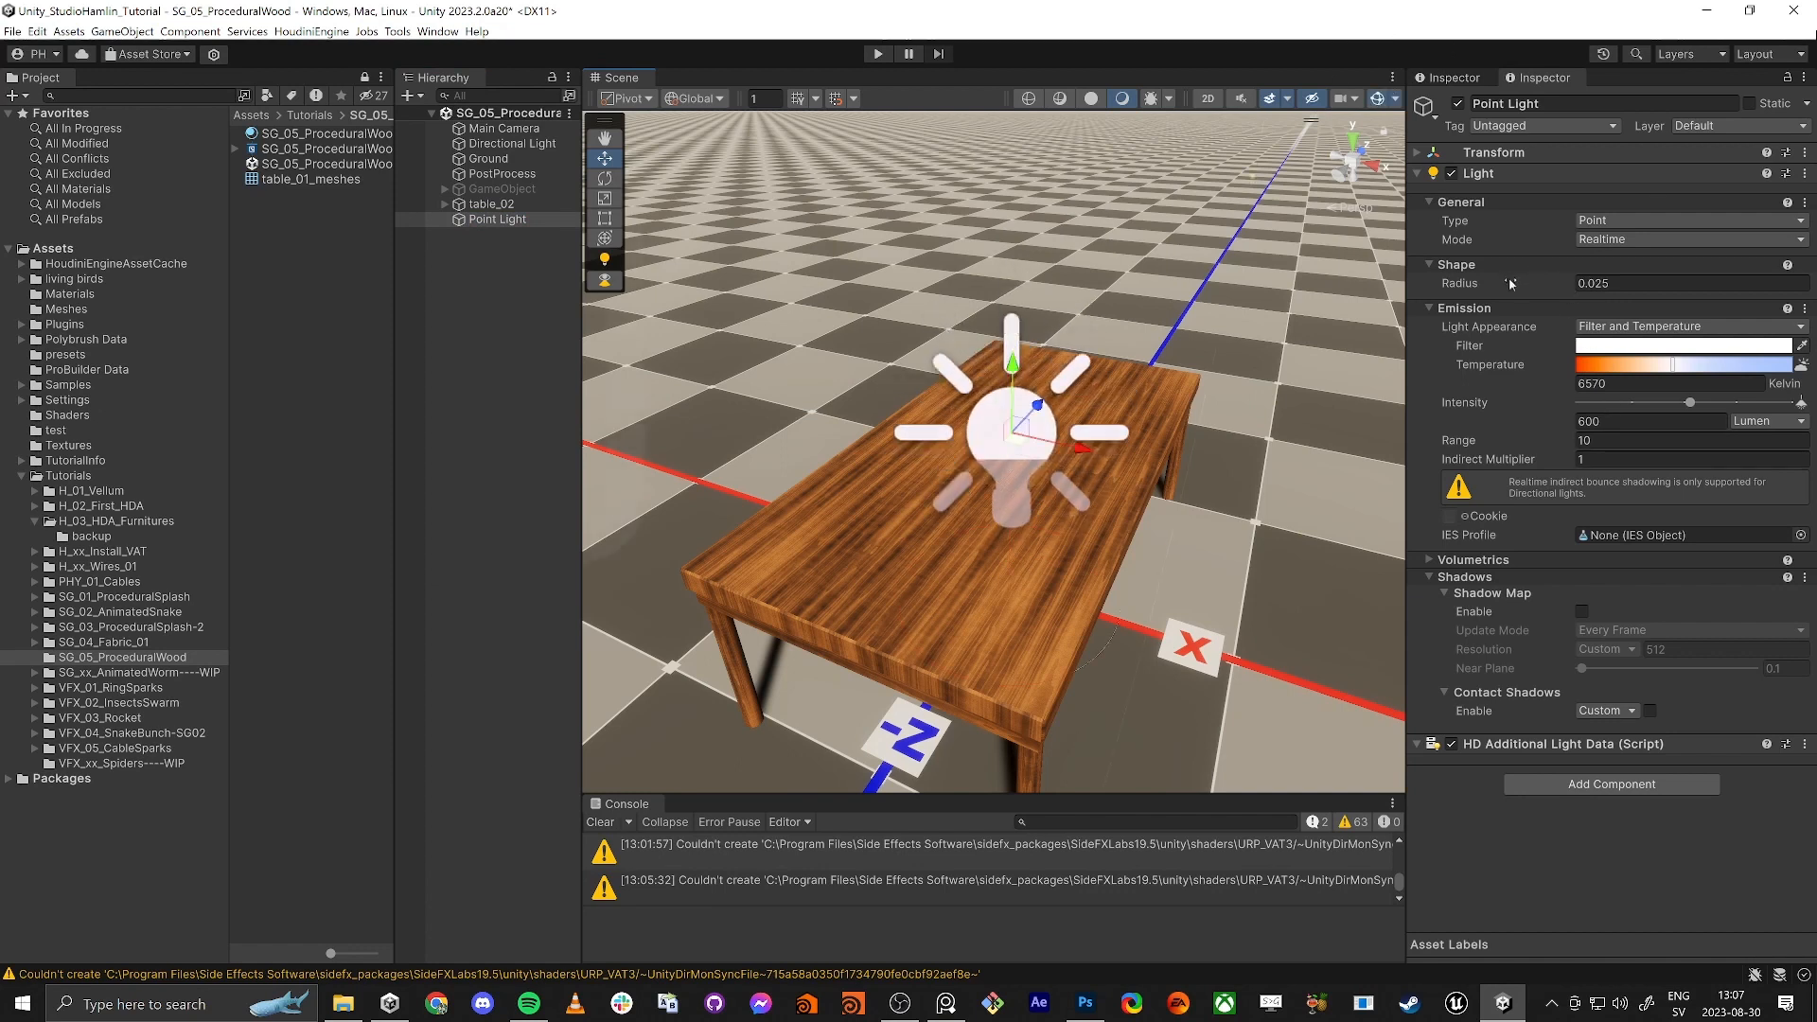
Step: Set the point light's Radius to 0.21 and switch its intensity unit to Lux
left_click_drag(1539, 285, 1549, 289)
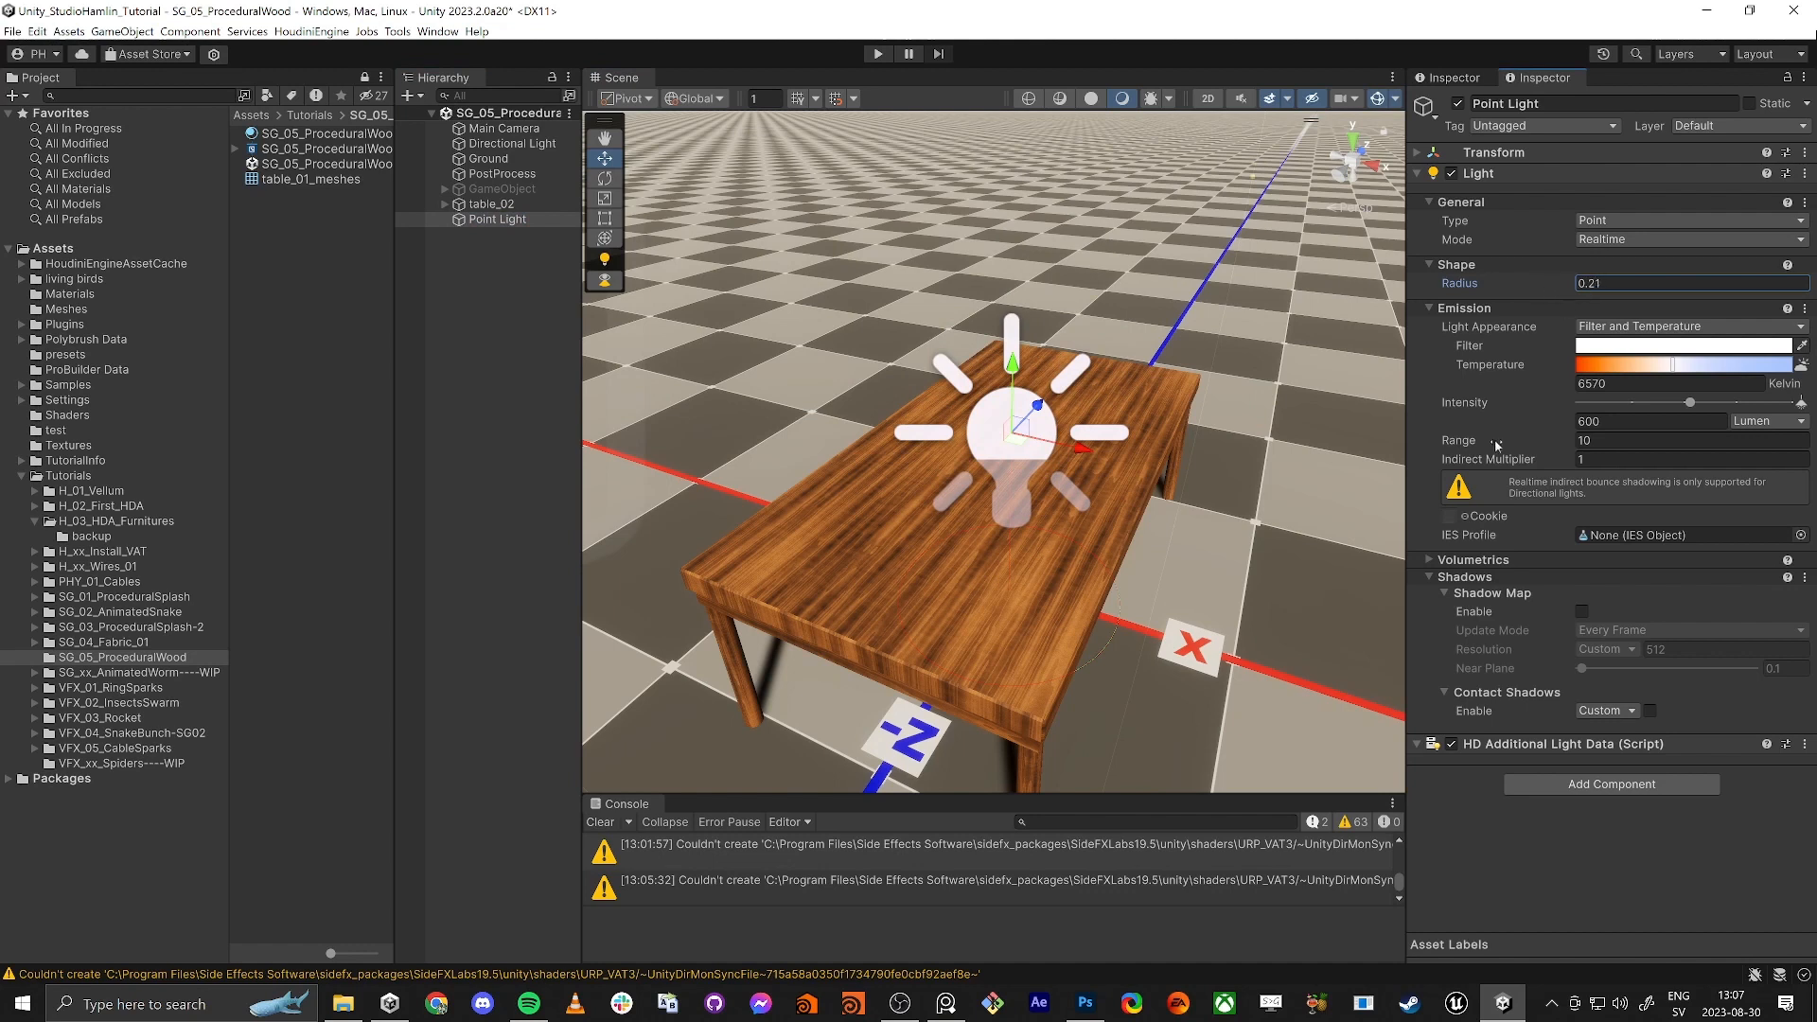
left_click(1760, 421)
left_click(1753, 484)
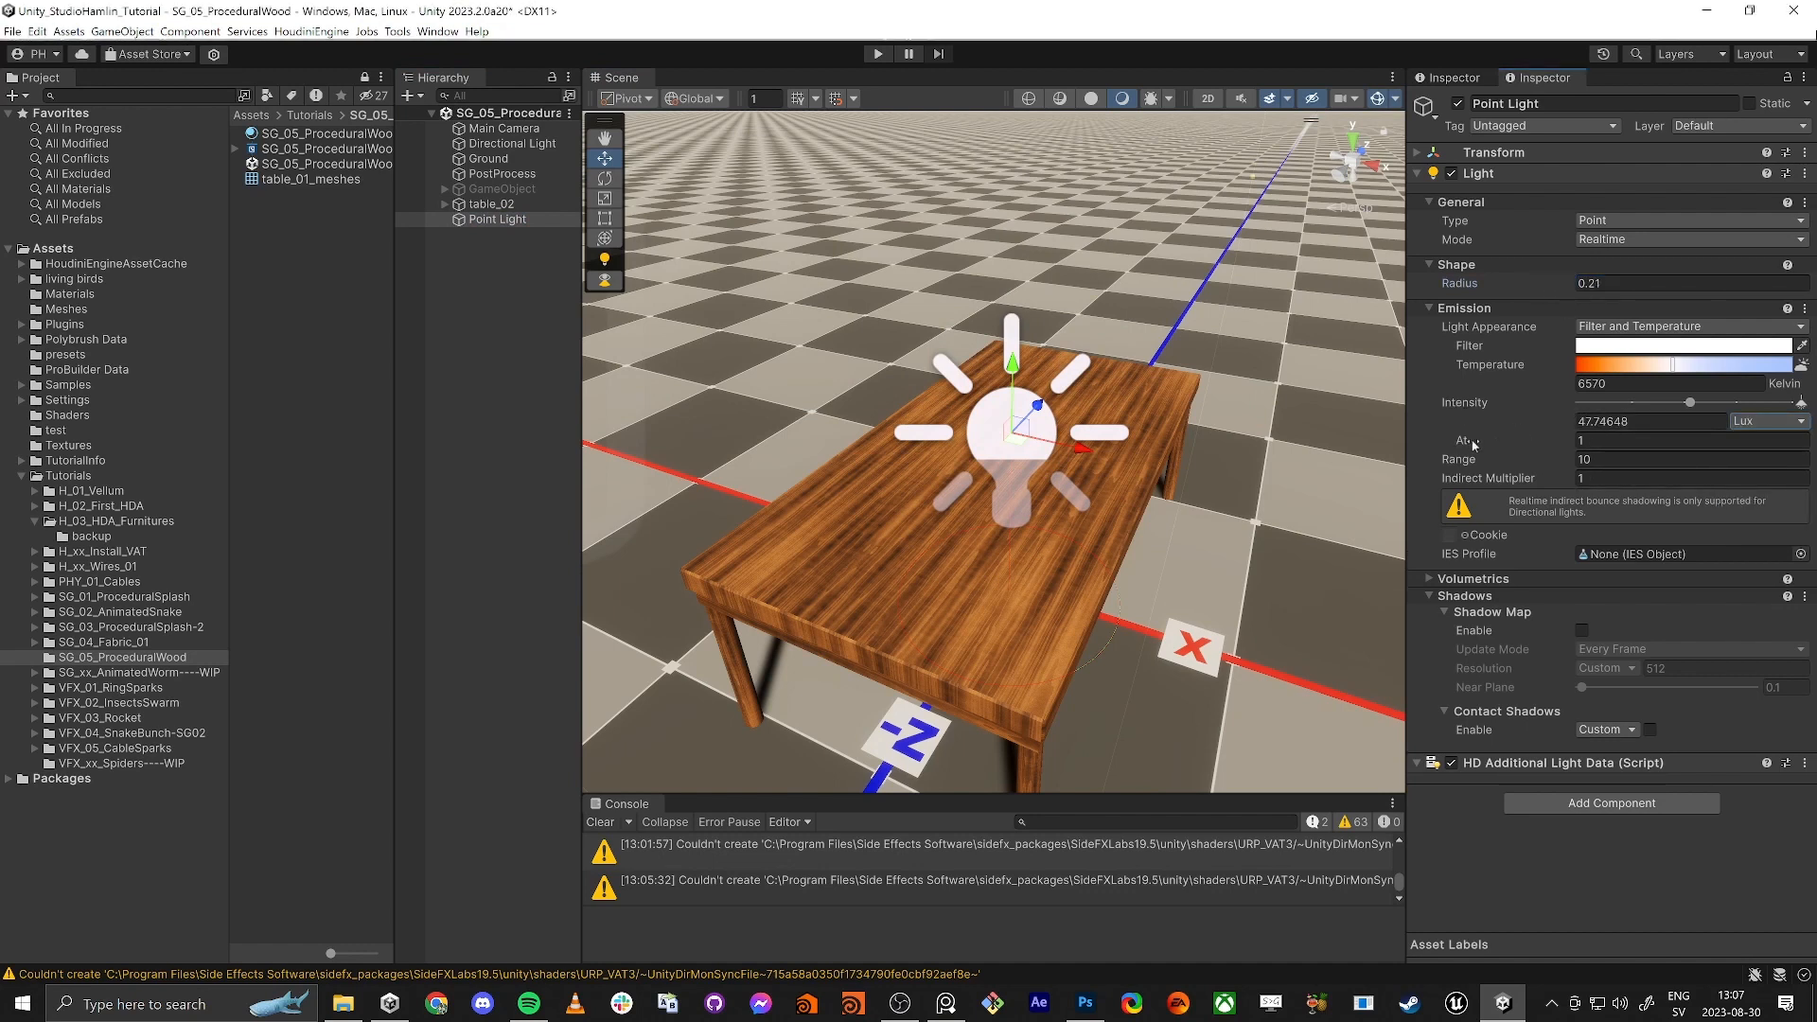
Step: Set the point light's At distance to 11.25 and raise the light slightly above the tabletop
left_click_drag(1473, 444, 1788, 446)
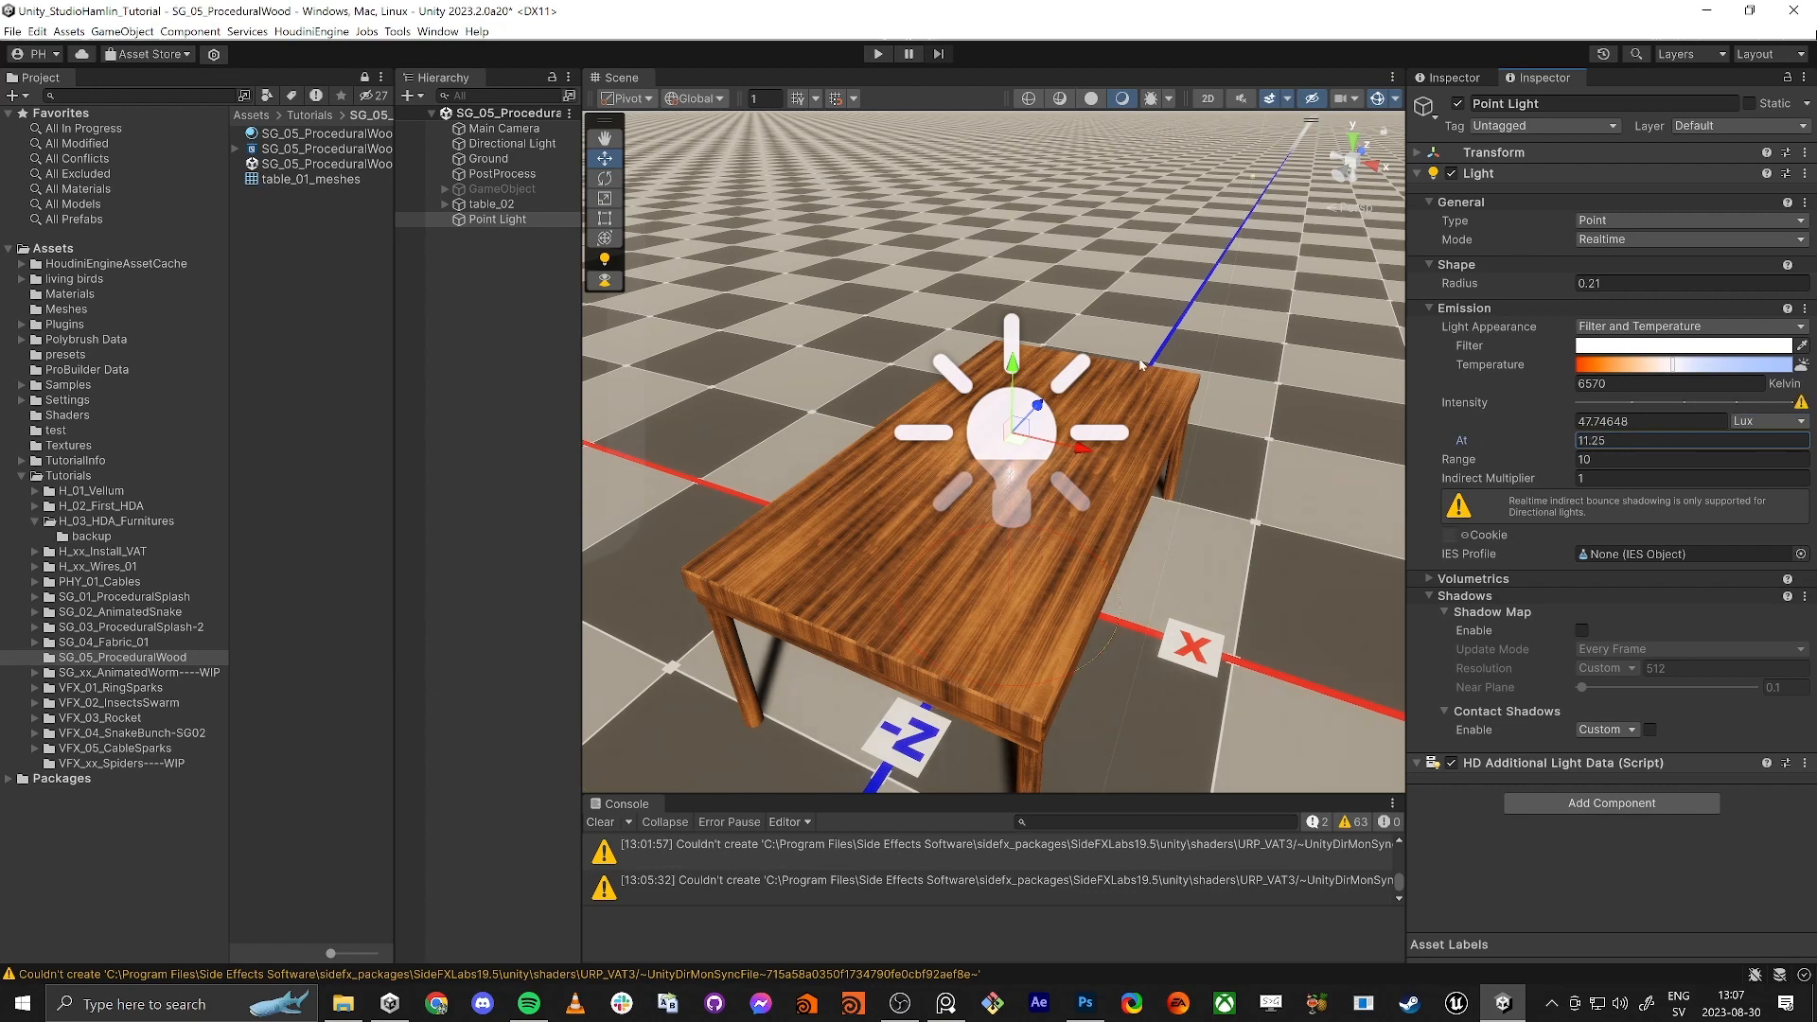
left_click_drag(1012, 366, 1011, 331)
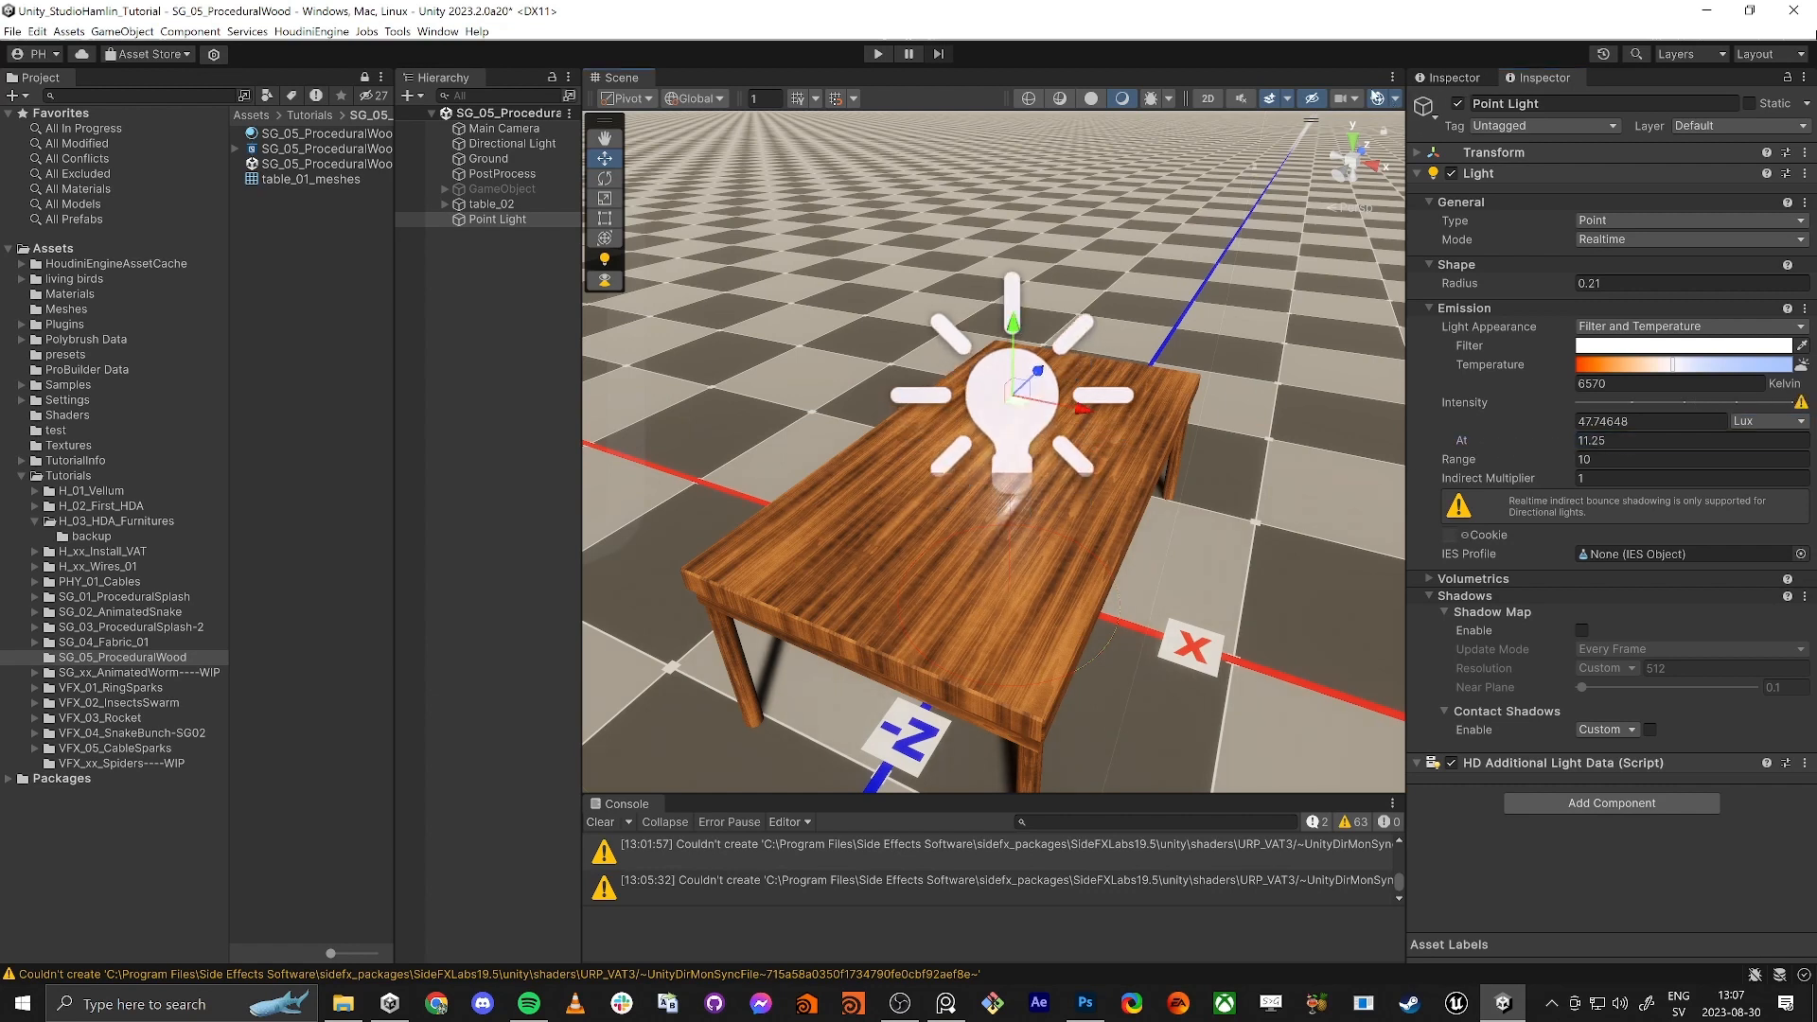
Step: Hide the light icon in the scene and nudge the point light farther back over the tabletop
left_click(1373, 92)
left_click_drag(1015, 417, 1043, 394)
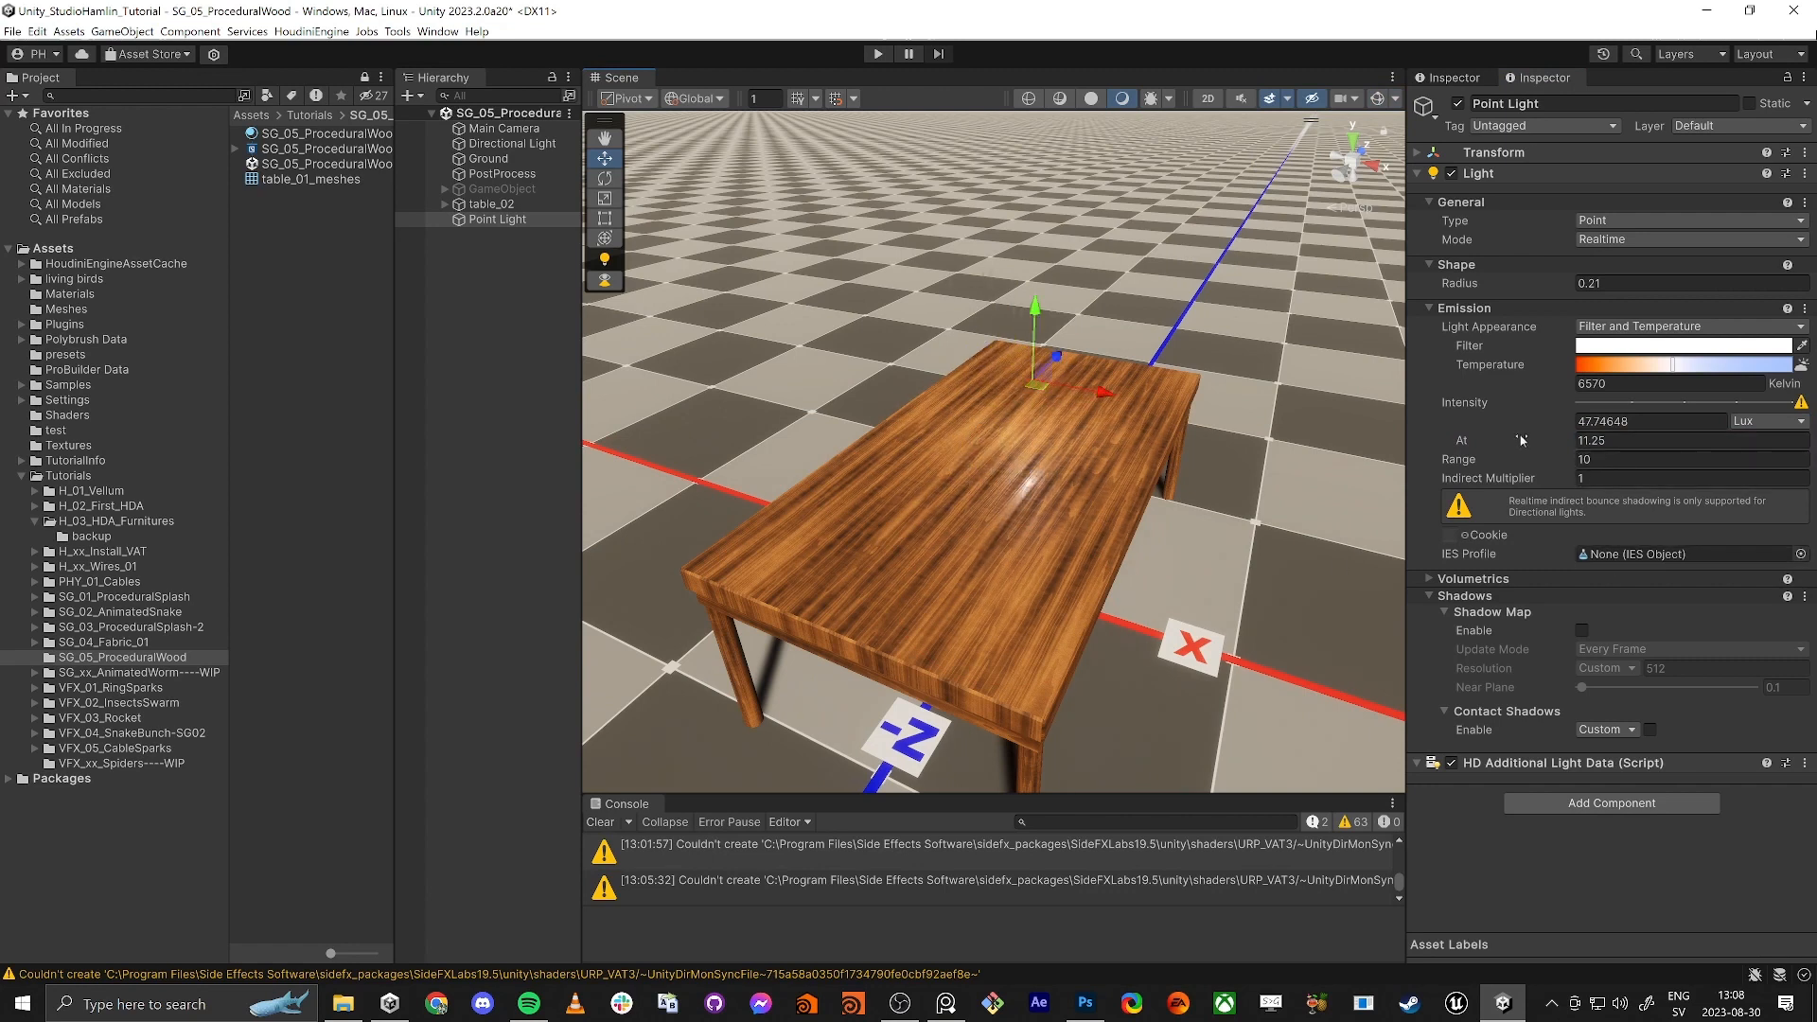
Step: Set the point light's Radius to 0.6 and At distance to 18.76, raise it higher above the tabletop, and deselect it
left_click_drag(1495, 282, 1514, 284)
left_click_drag(1490, 441, 1533, 445)
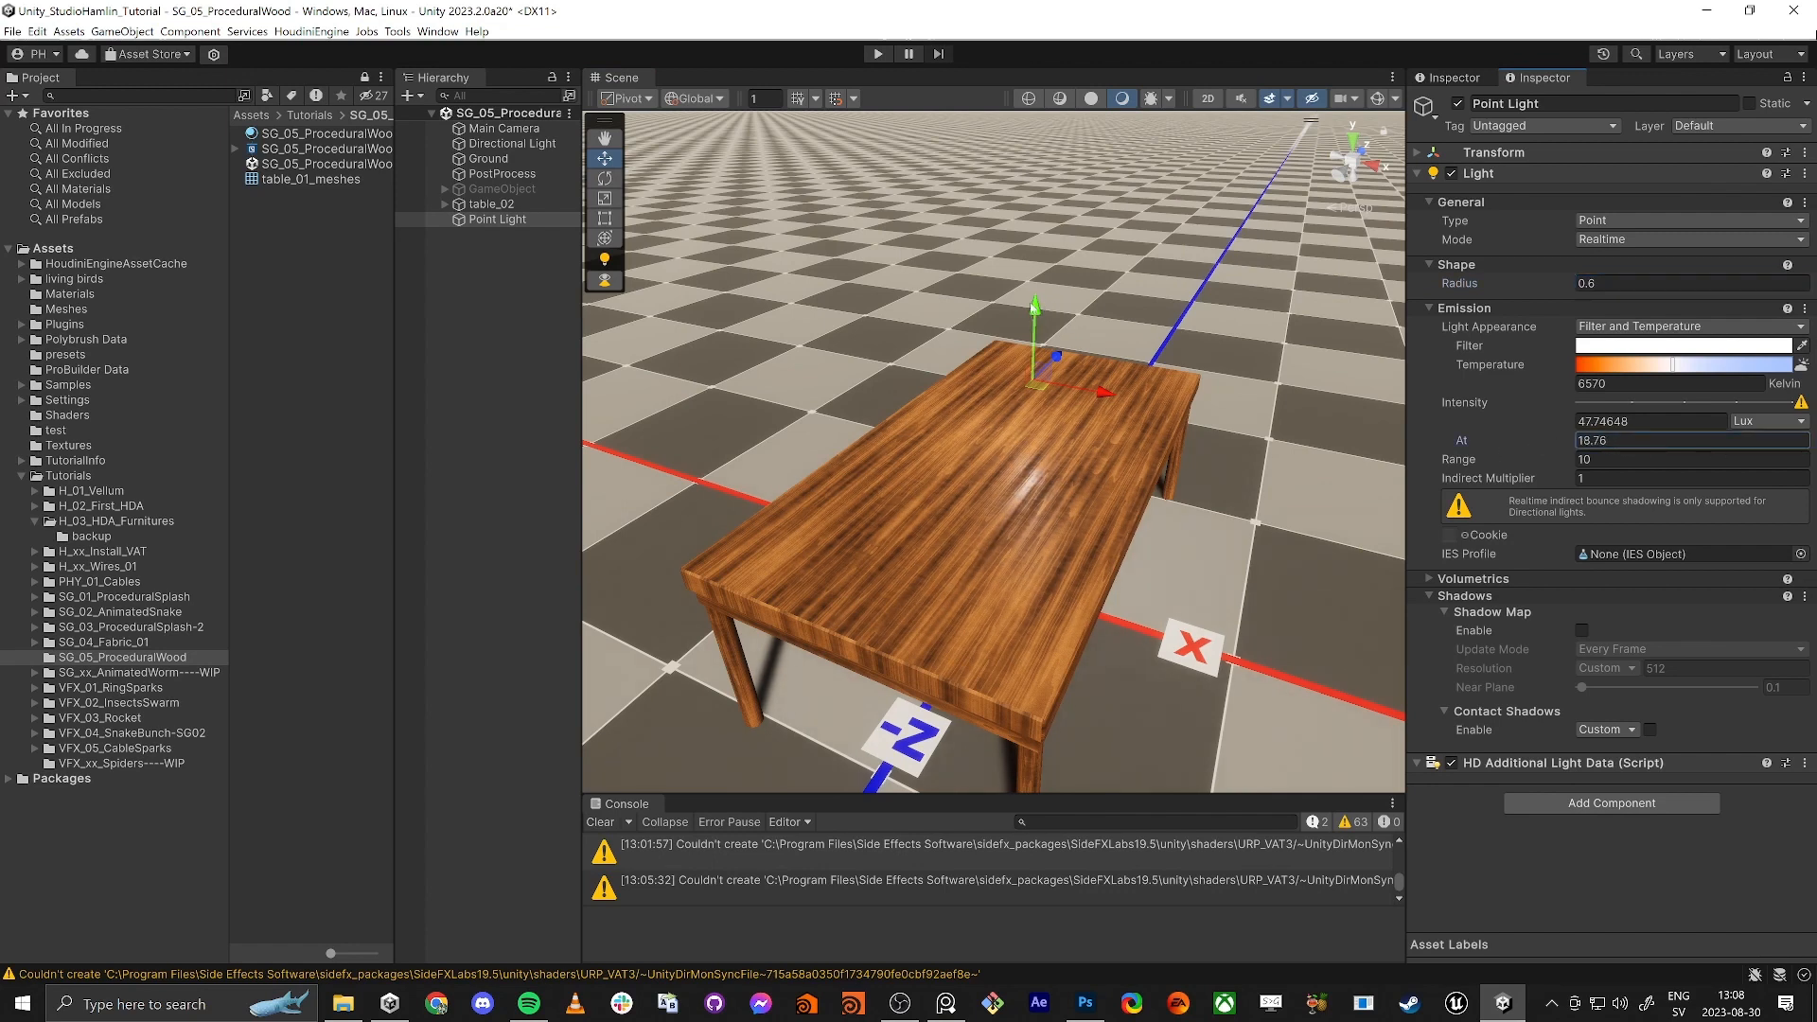
left_click_drag(1032, 308, 1037, 249)
left_click_drag(1040, 327, 1003, 260)
right_click_drag(1009, 464, 1050, 487)
key("q")
key("w")
left_click(318, 256)
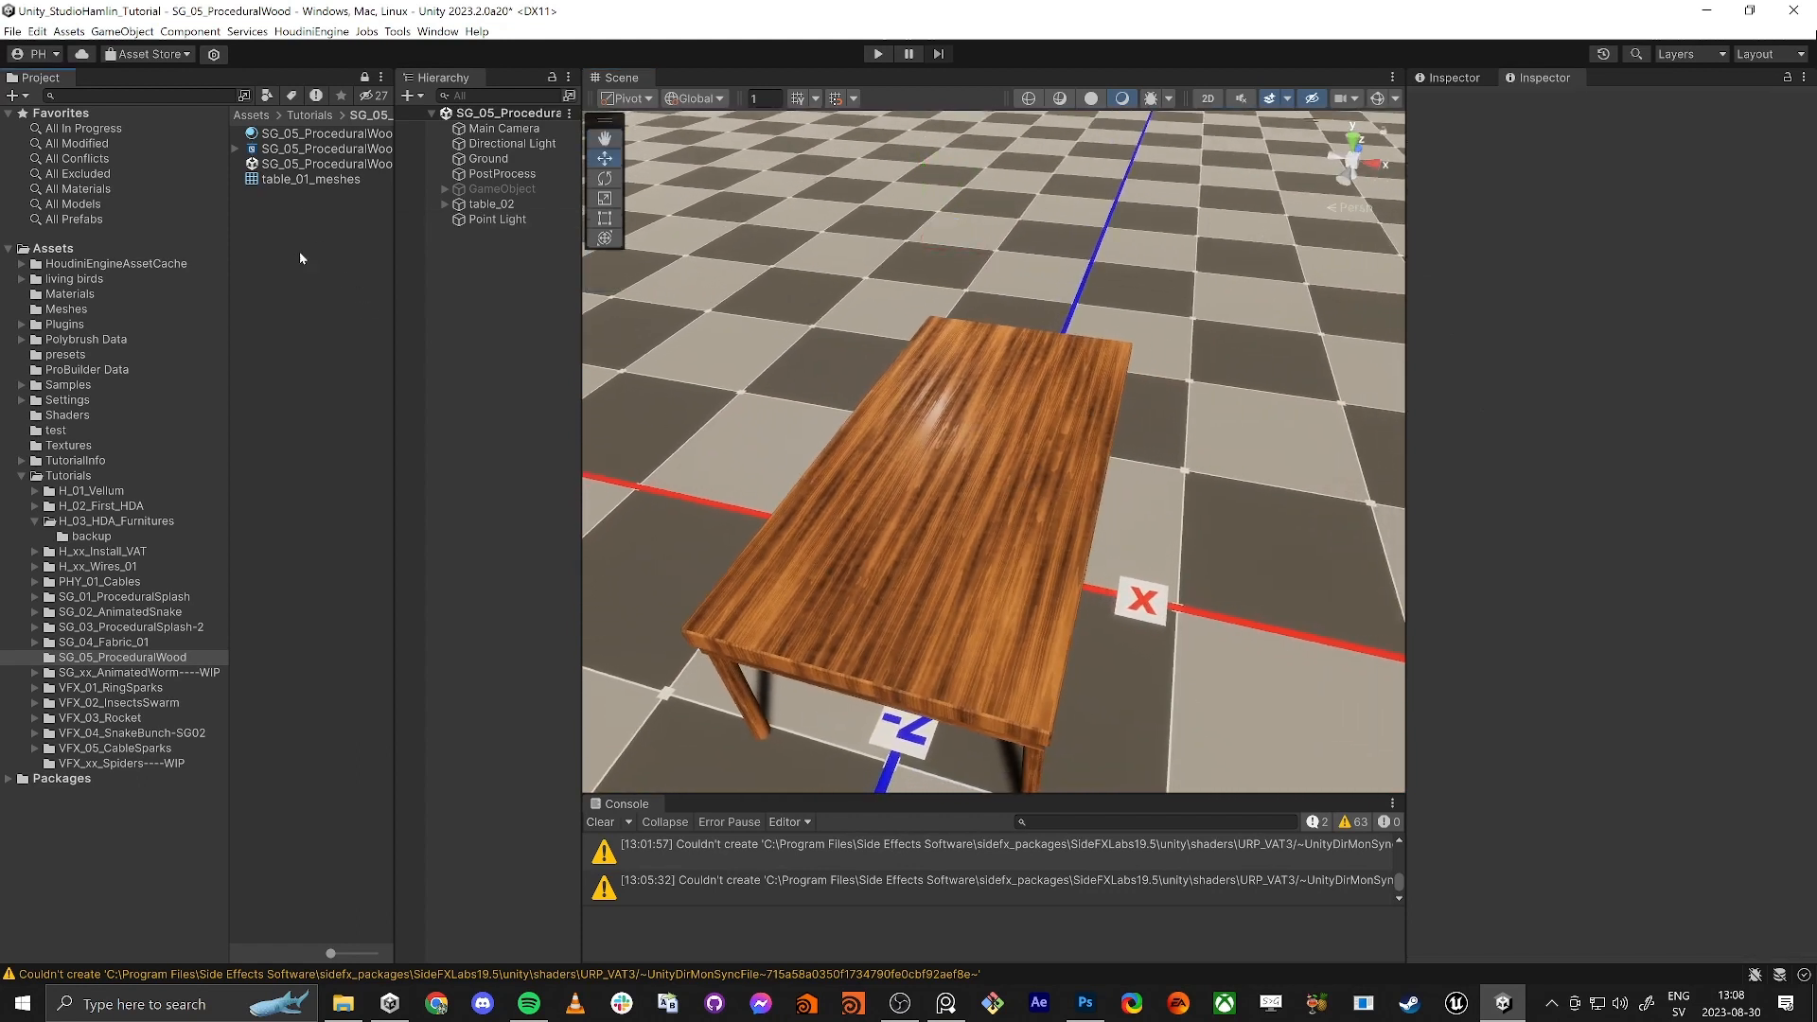
Step: Create an HDRP Lit Shader Graph named SG_05_ProceduralWood_Tutorial in the SG_05_ProceduralWood folder and widen the file list
right_click(281, 253)
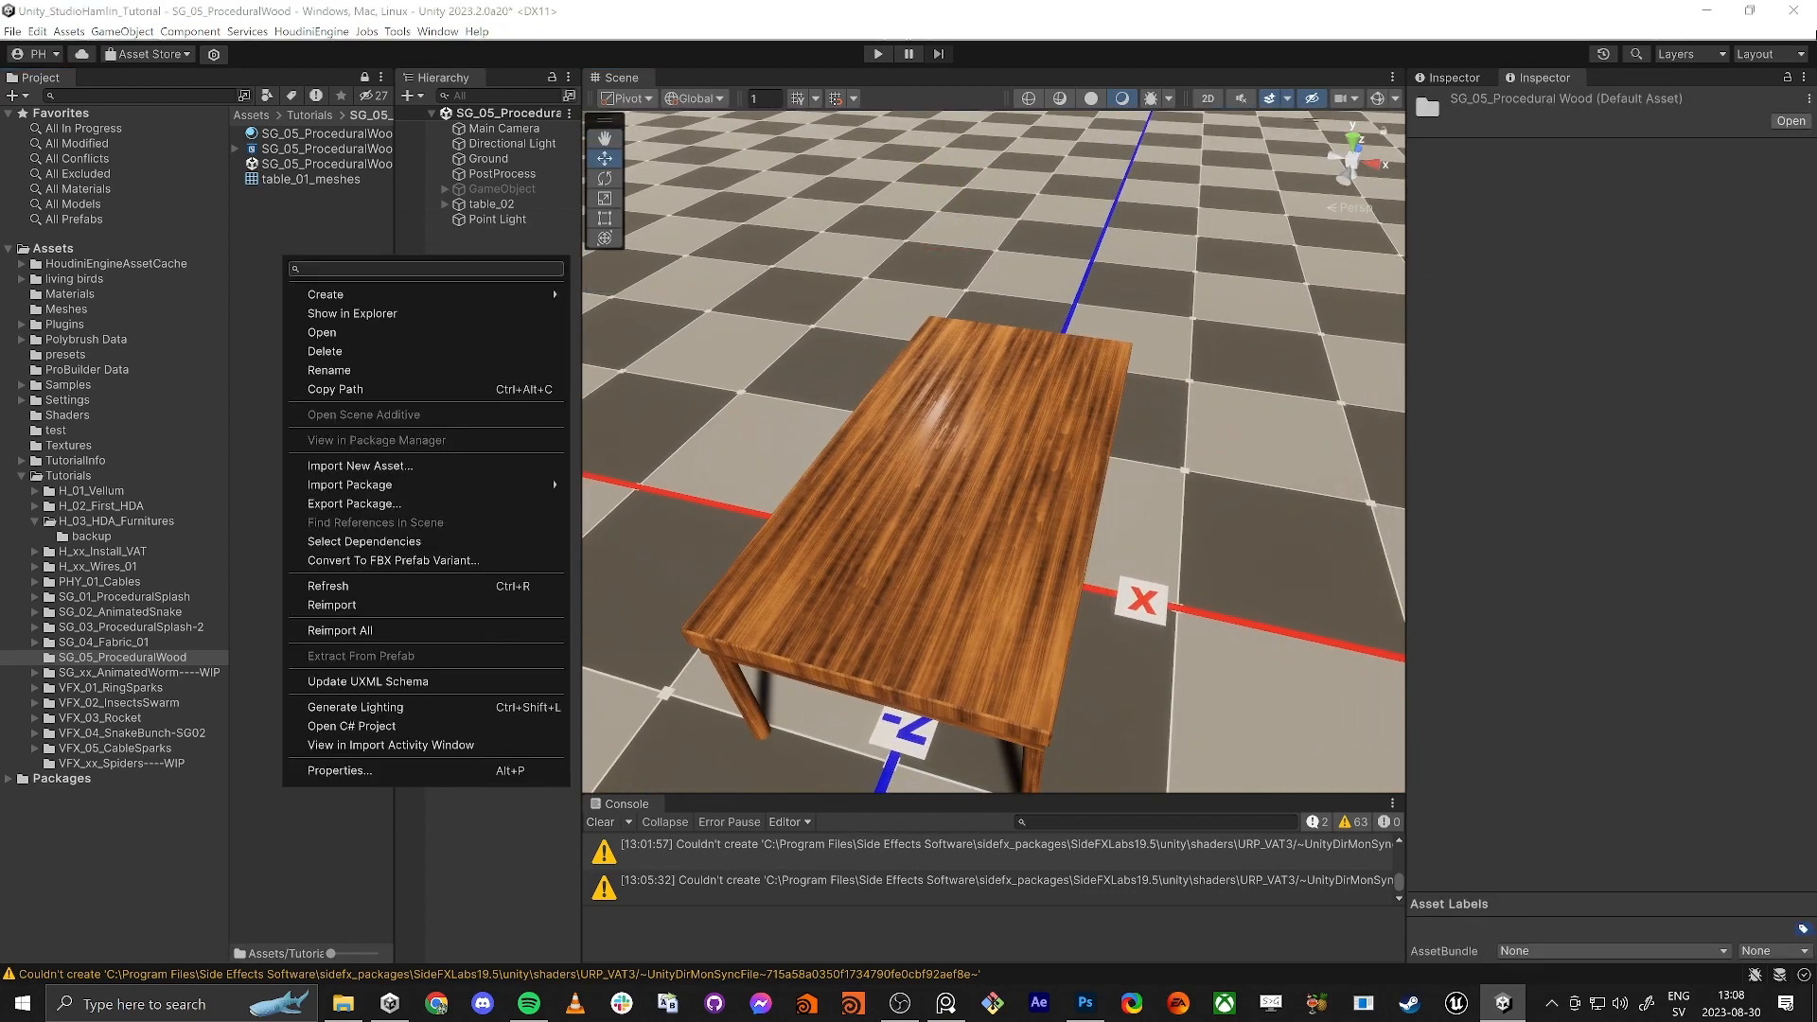
mouse_move(540, 293)
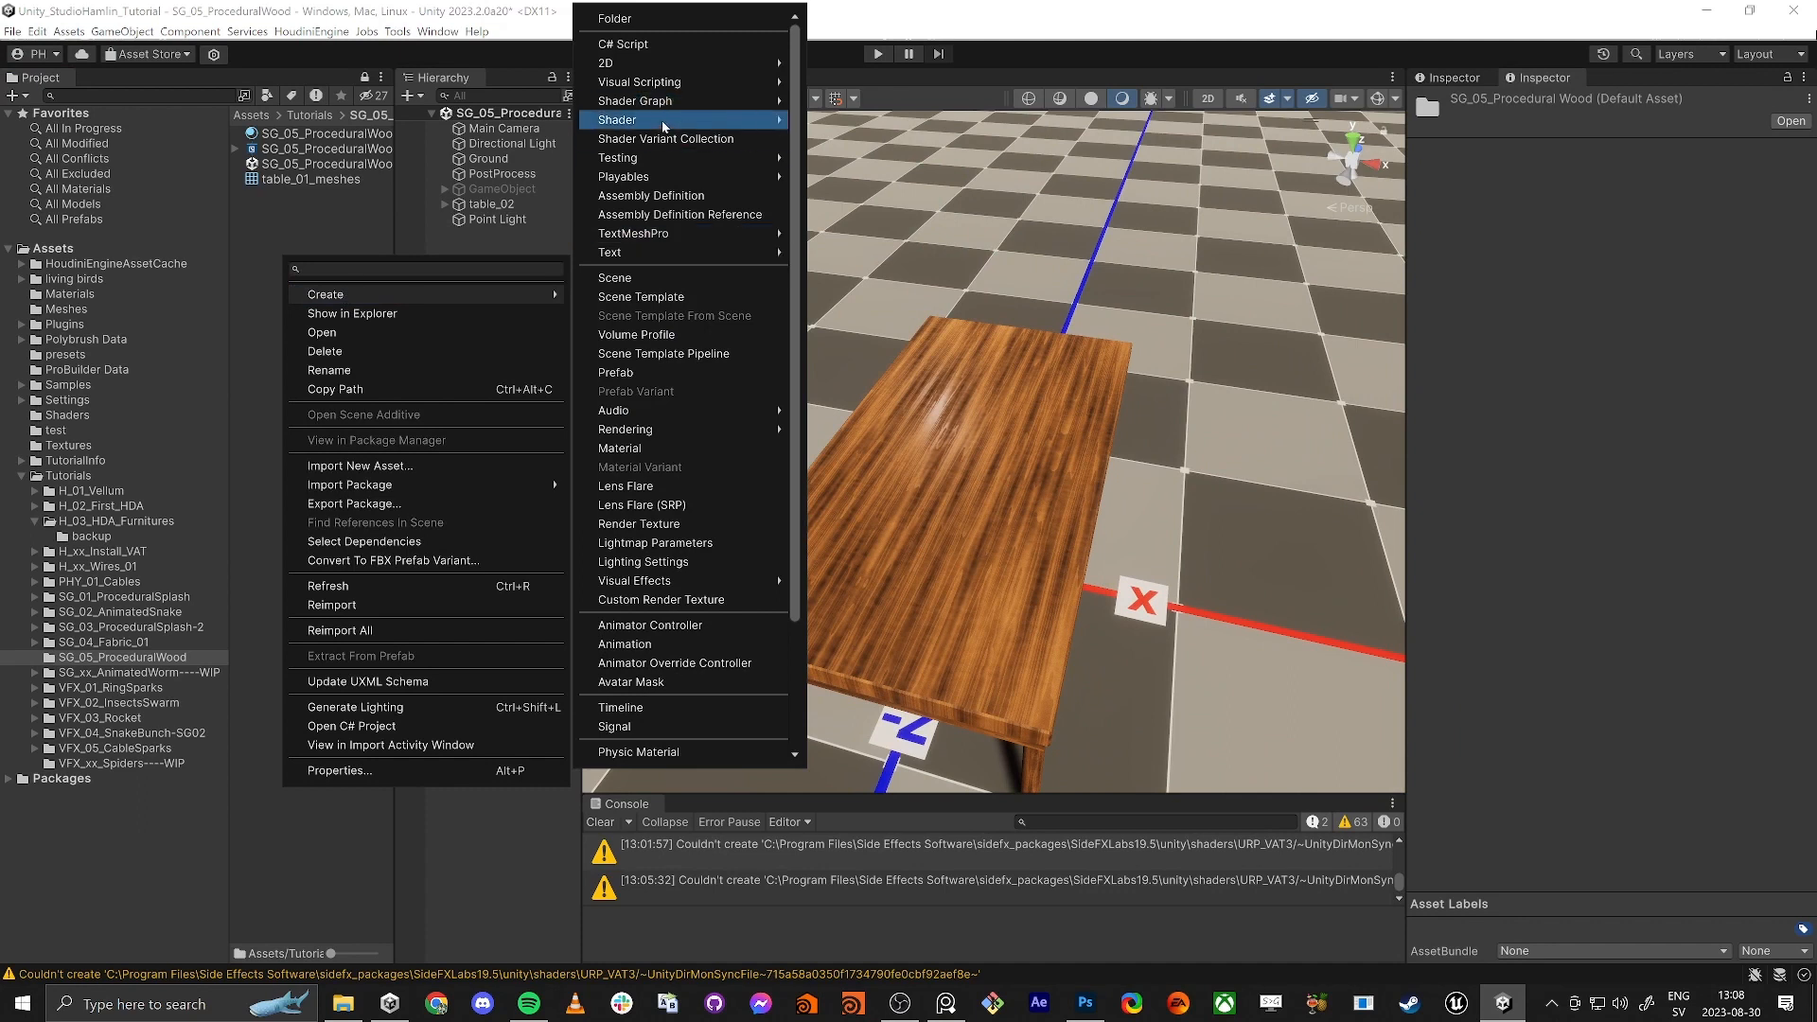
mouse_move(684, 106)
mouse_move(878, 110)
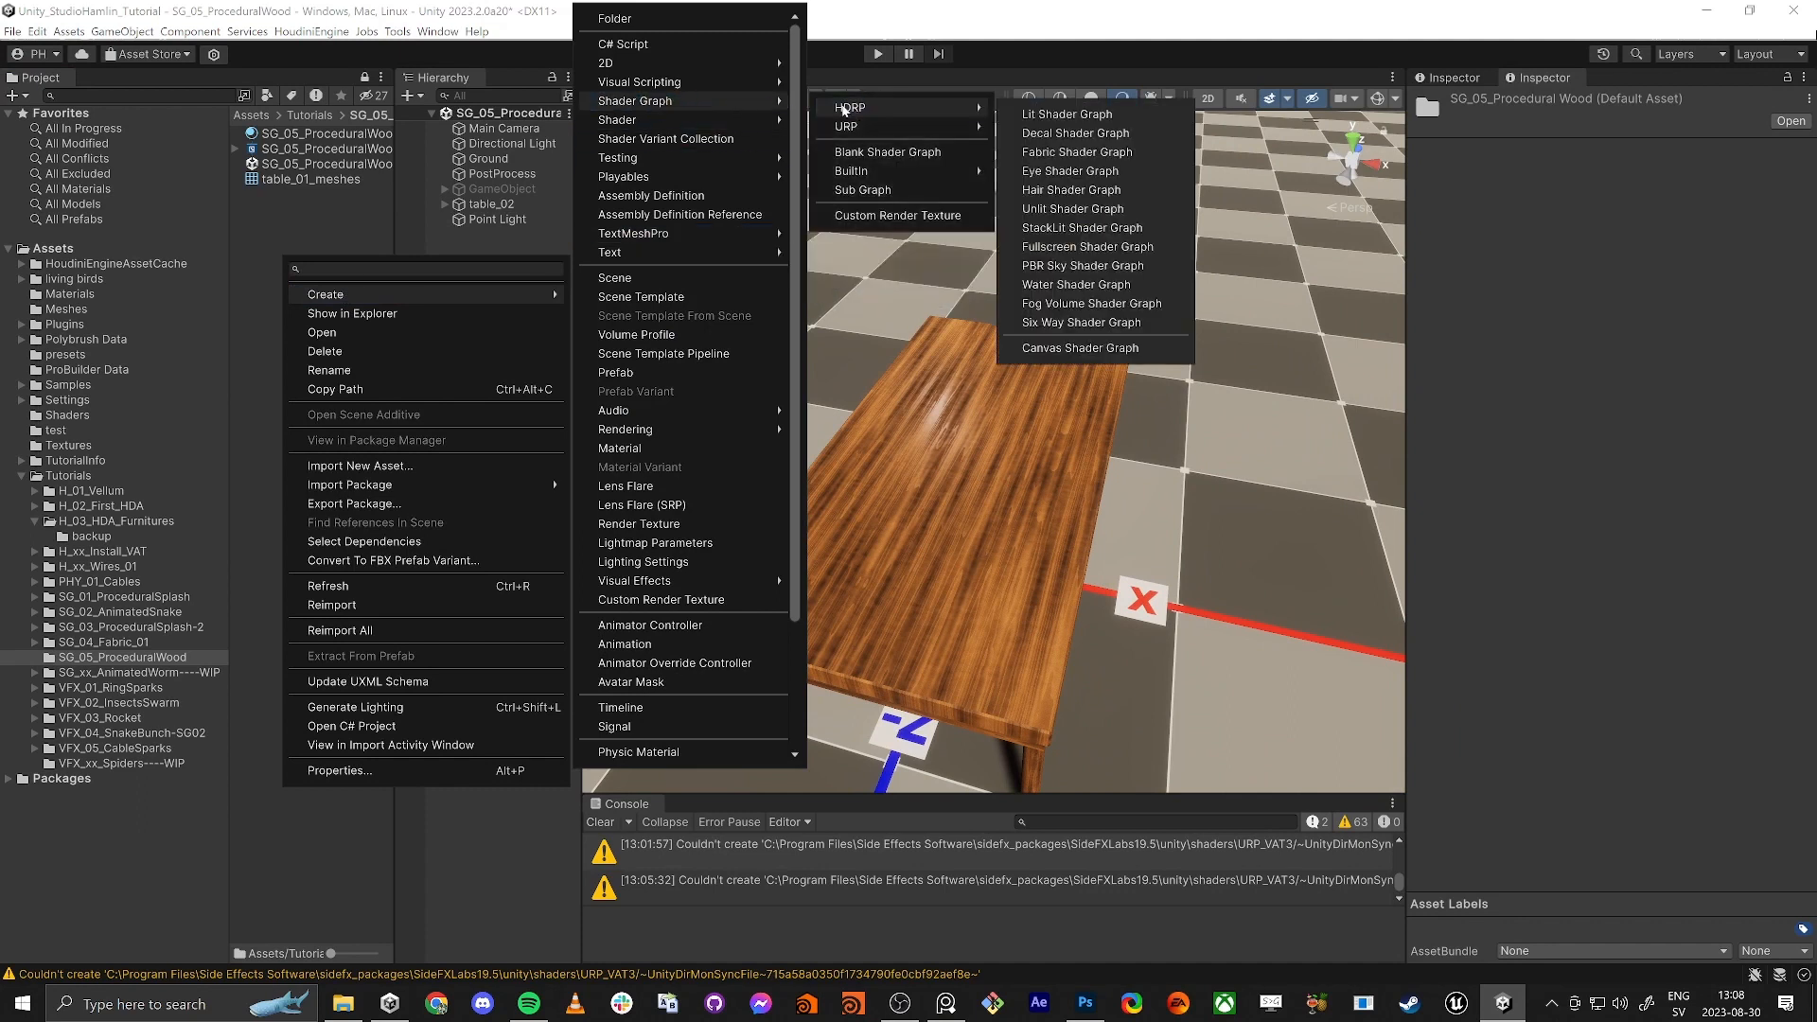
left_click(1056, 116)
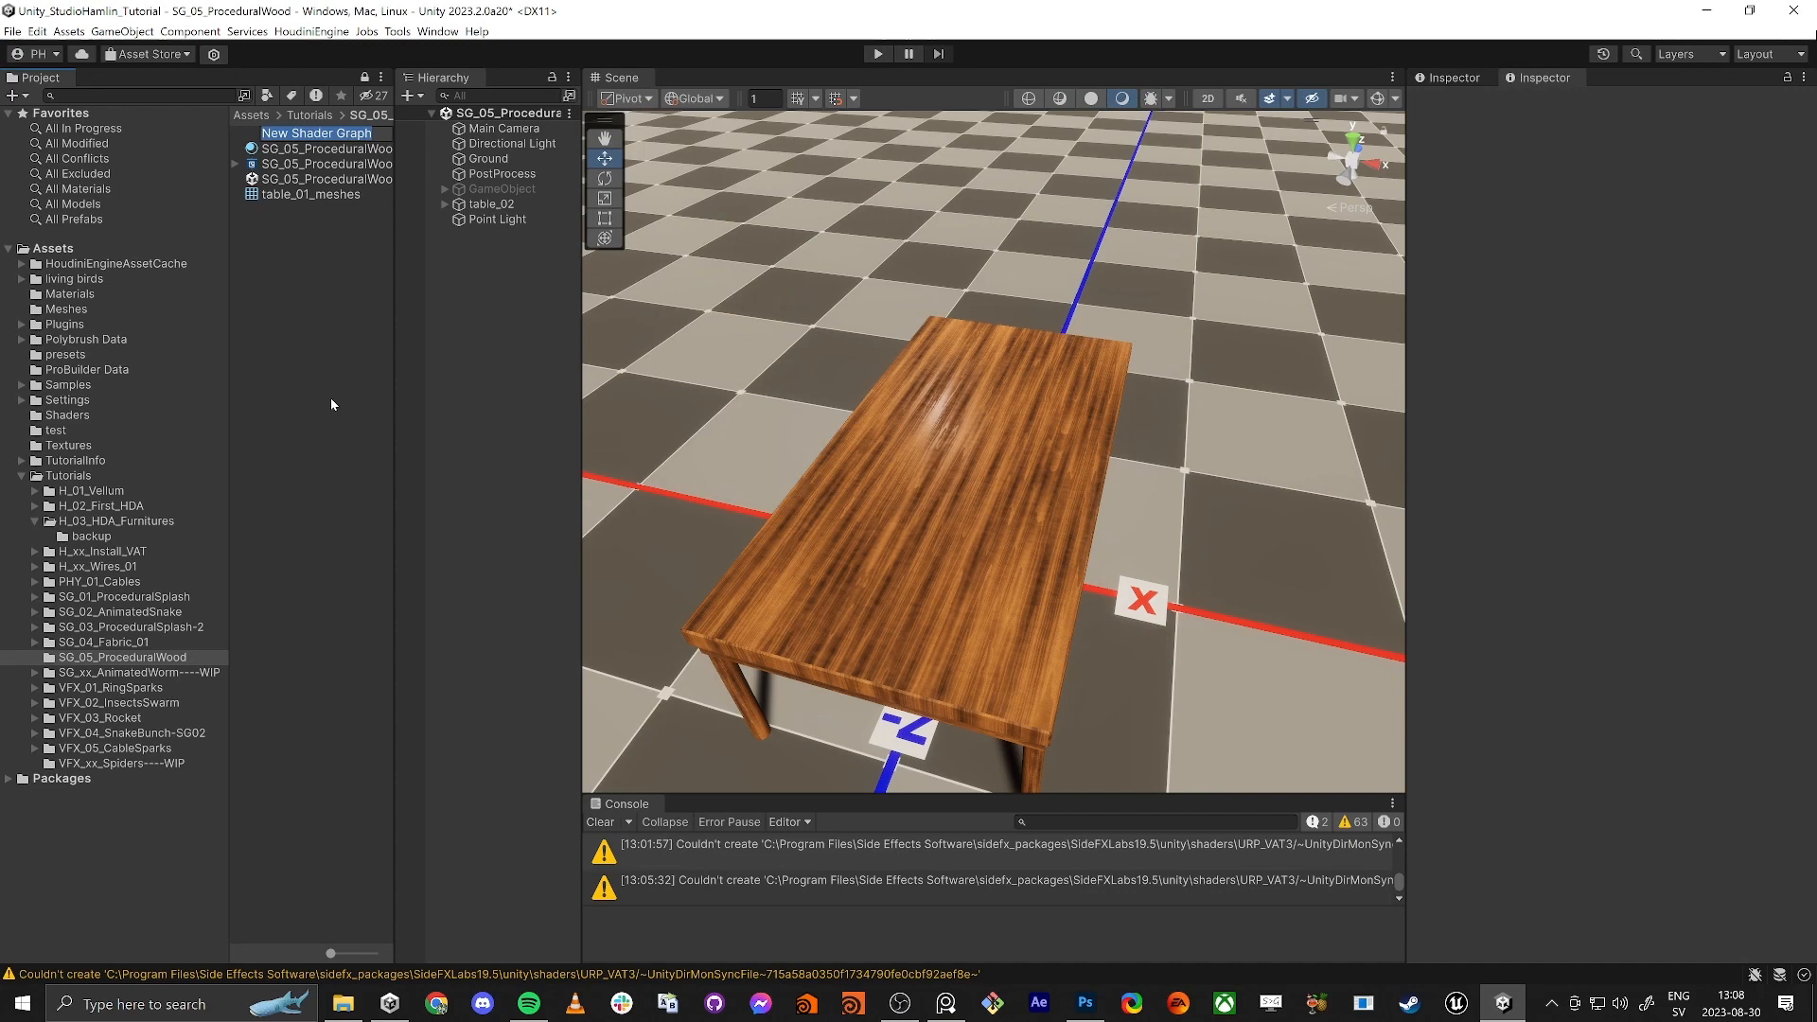
type("SG_05_pro")
key("BackSpace")
key("BackSpace")
key("BackSpace")
type("ProceduralWood_Tutorial")
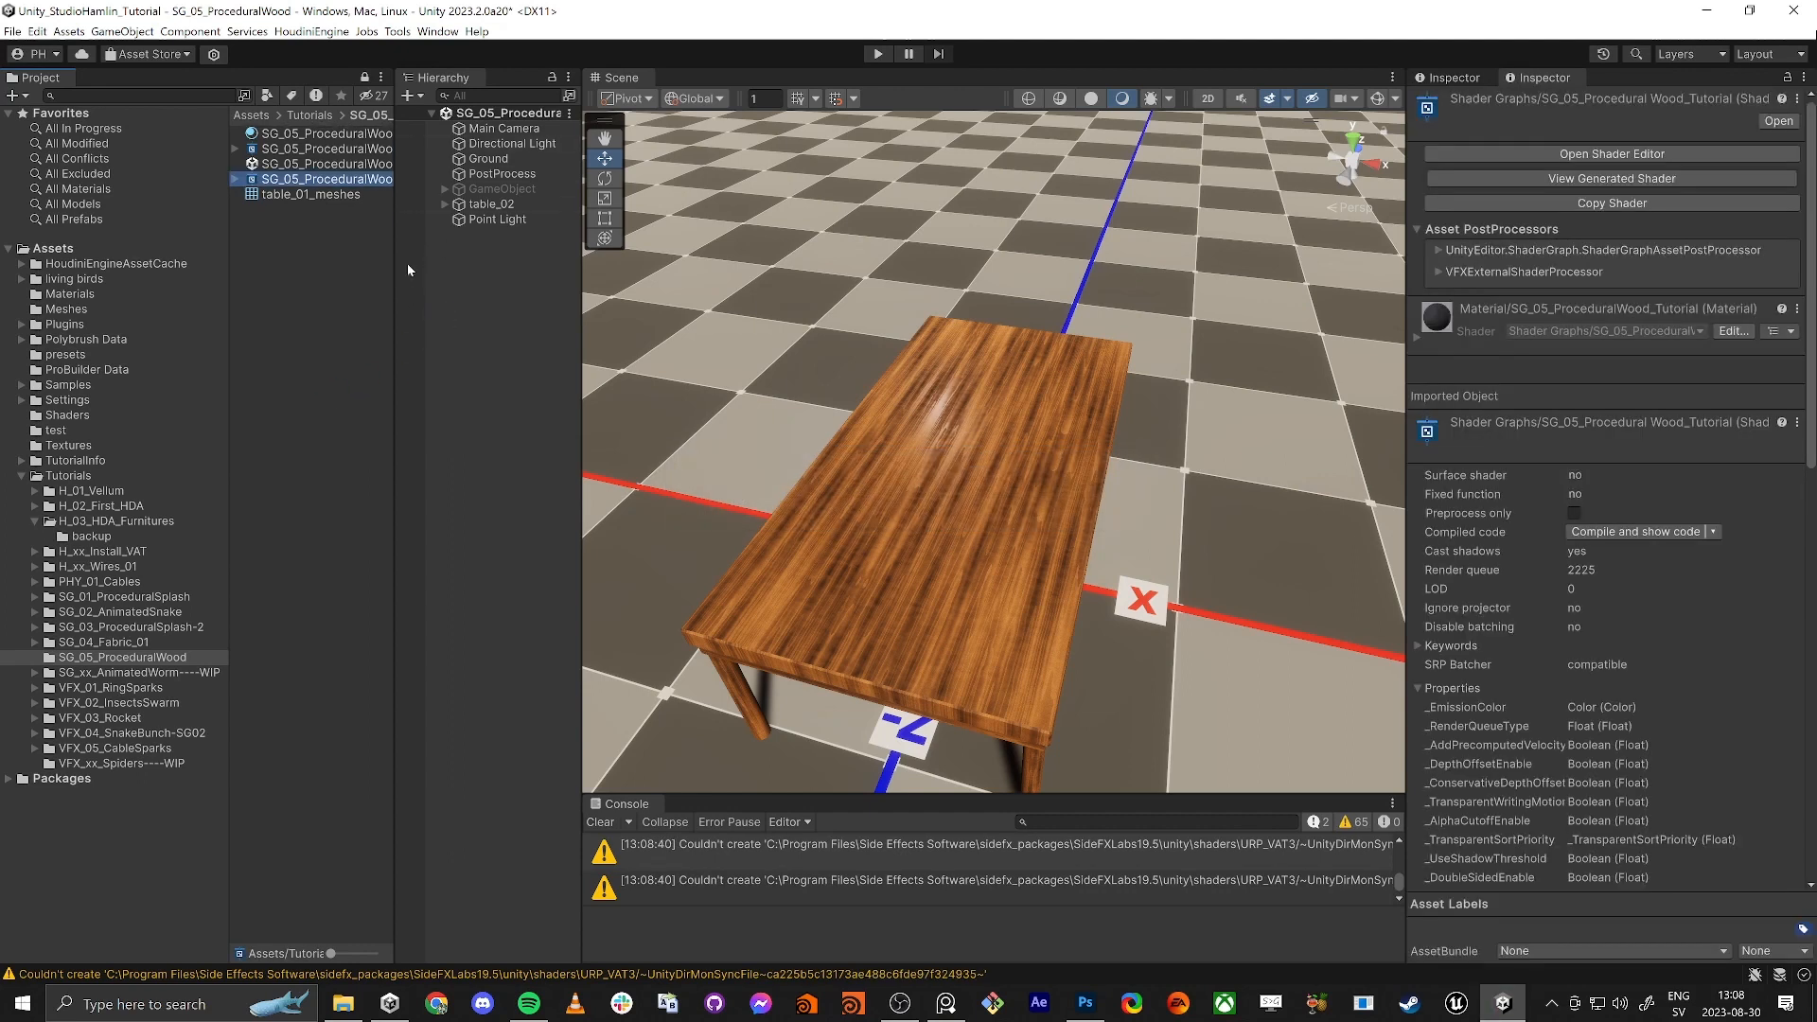
left_click_drag(229, 304, 102, 189)
right_click(221, 184)
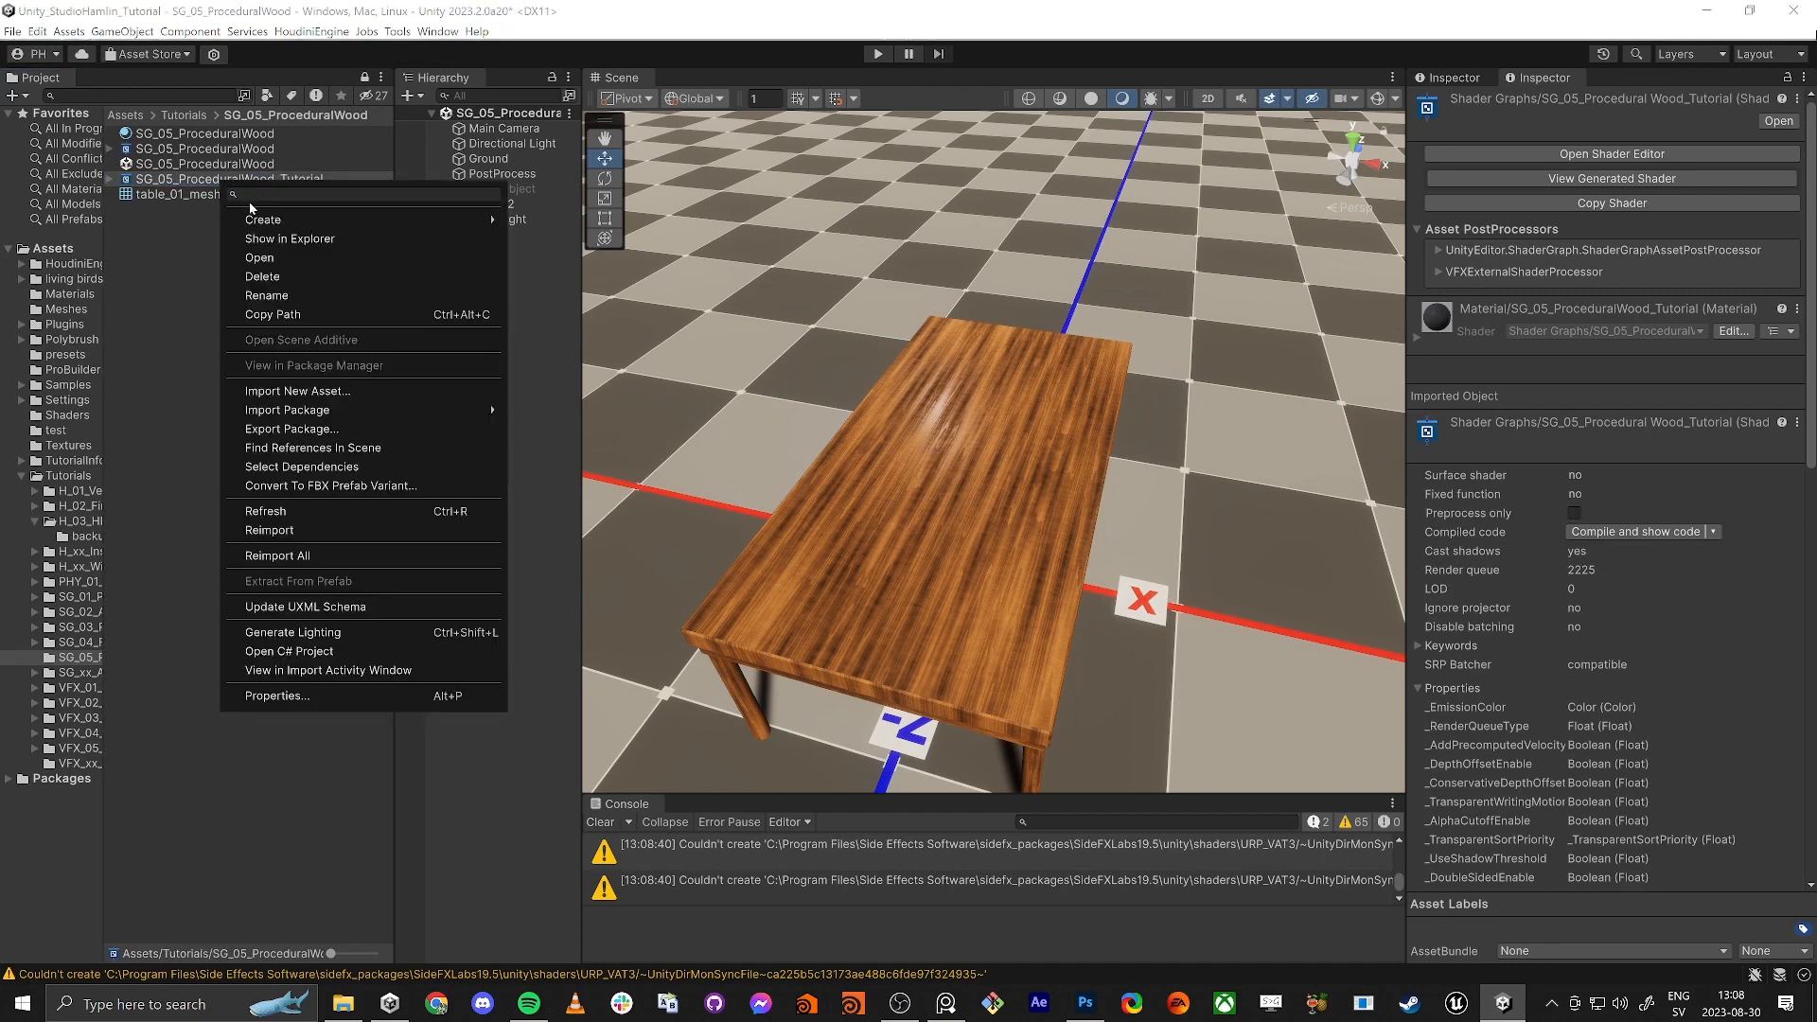
mouse_move(256, 221)
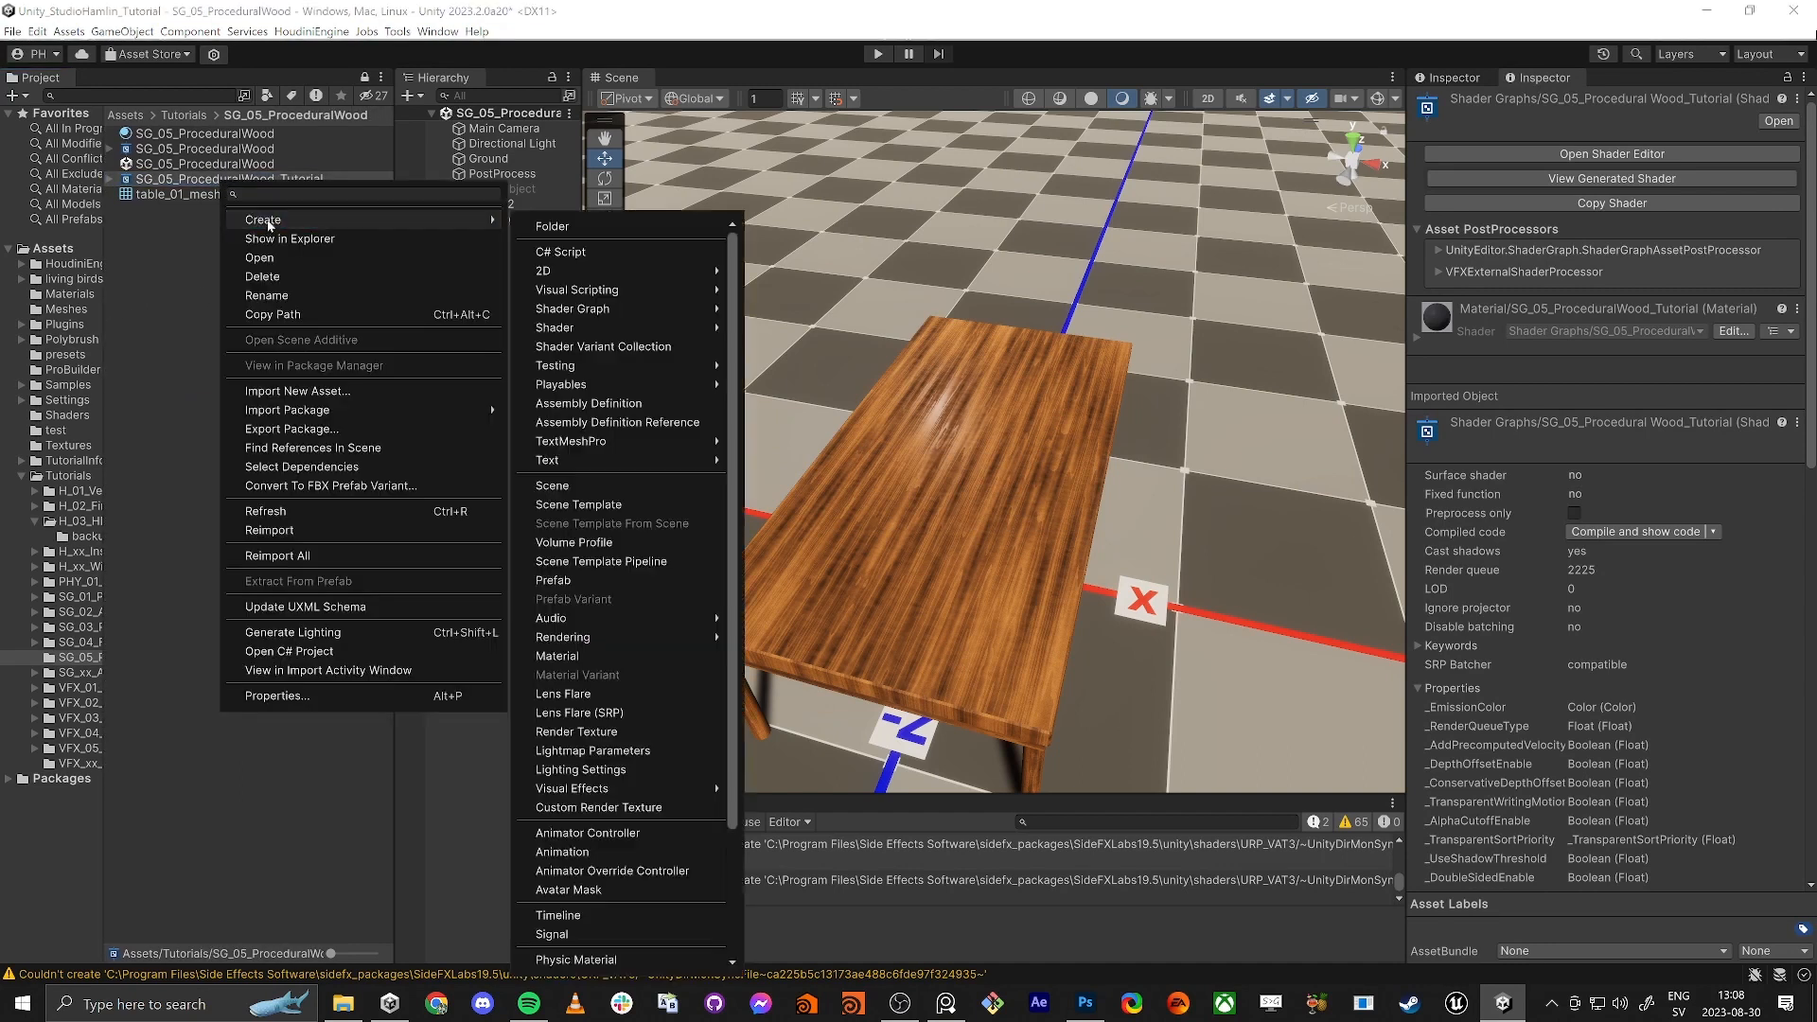
left_click(566, 655)
key("Home")
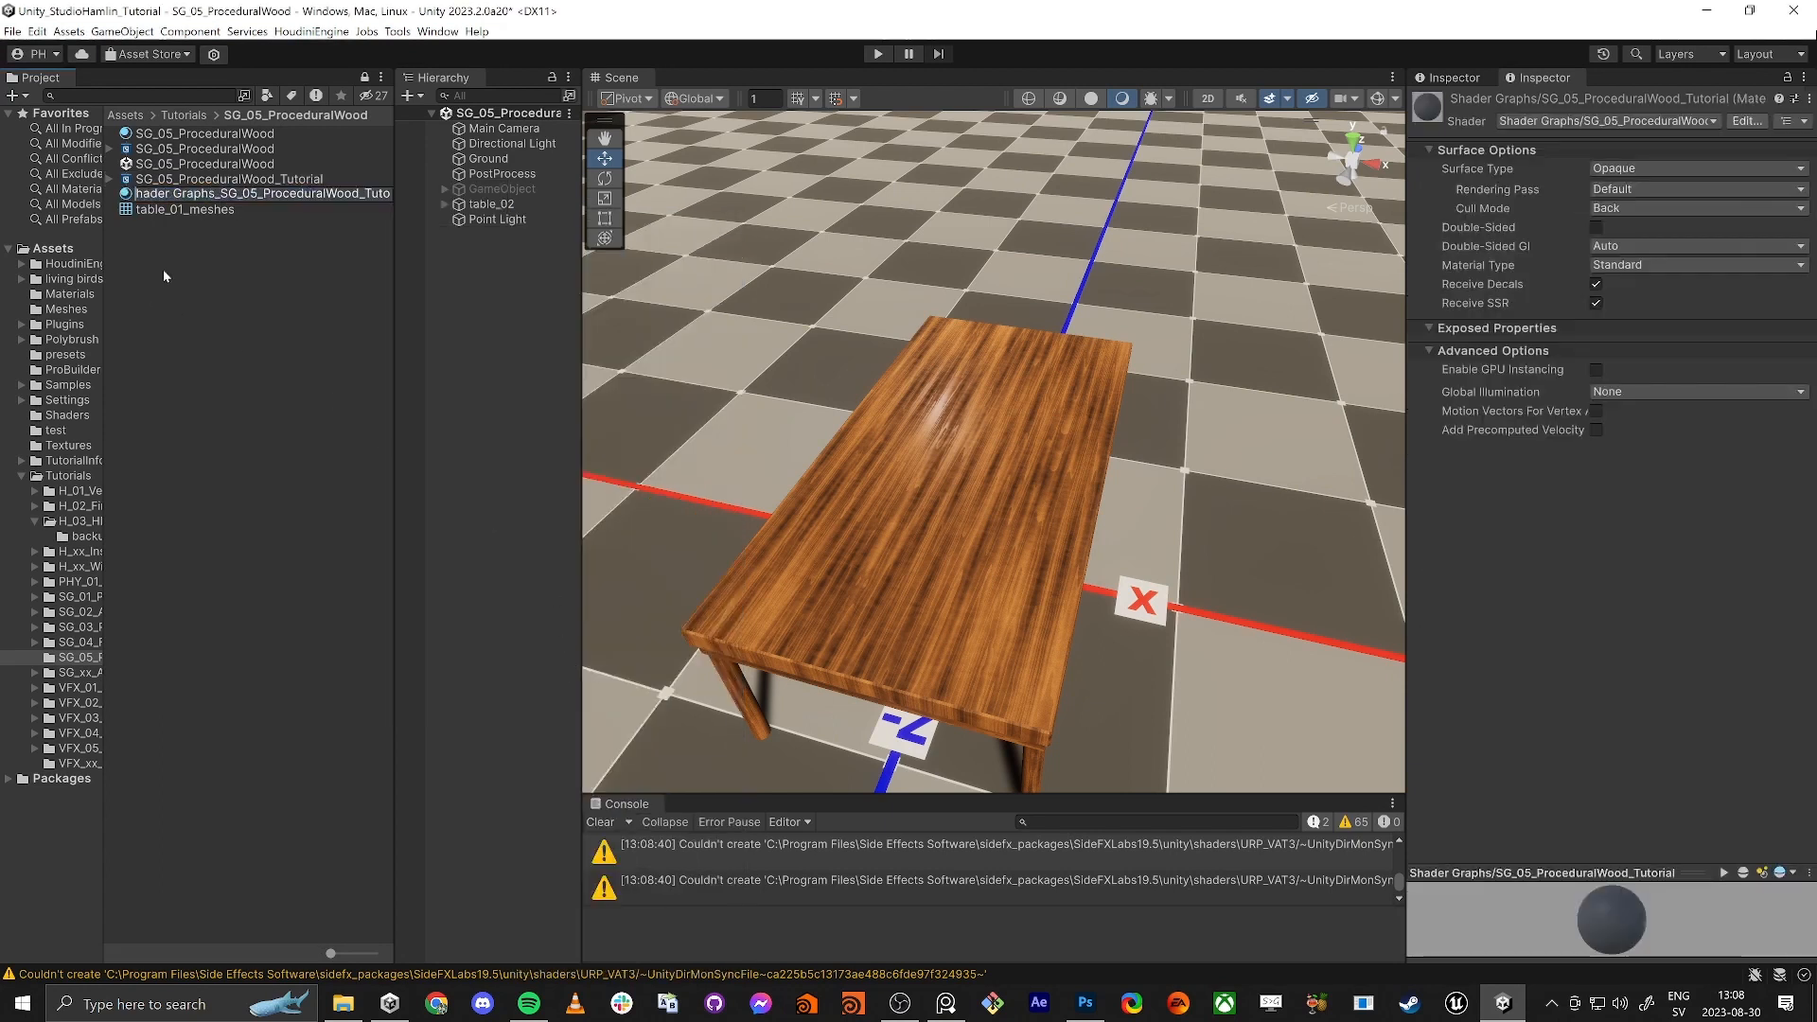
key("Delete")
key("Delete")
key("Delete")
key("Delete")
key("Delete")
key("Delete")
key("Delete")
key("Delete")
key("Delete")
key("Delete")
key("Delete")
key("Delete")
key("Delete")
key("Delete")
key("Delete")
key("Delete")
key("Delete")
key("Delete")
key("Delete")
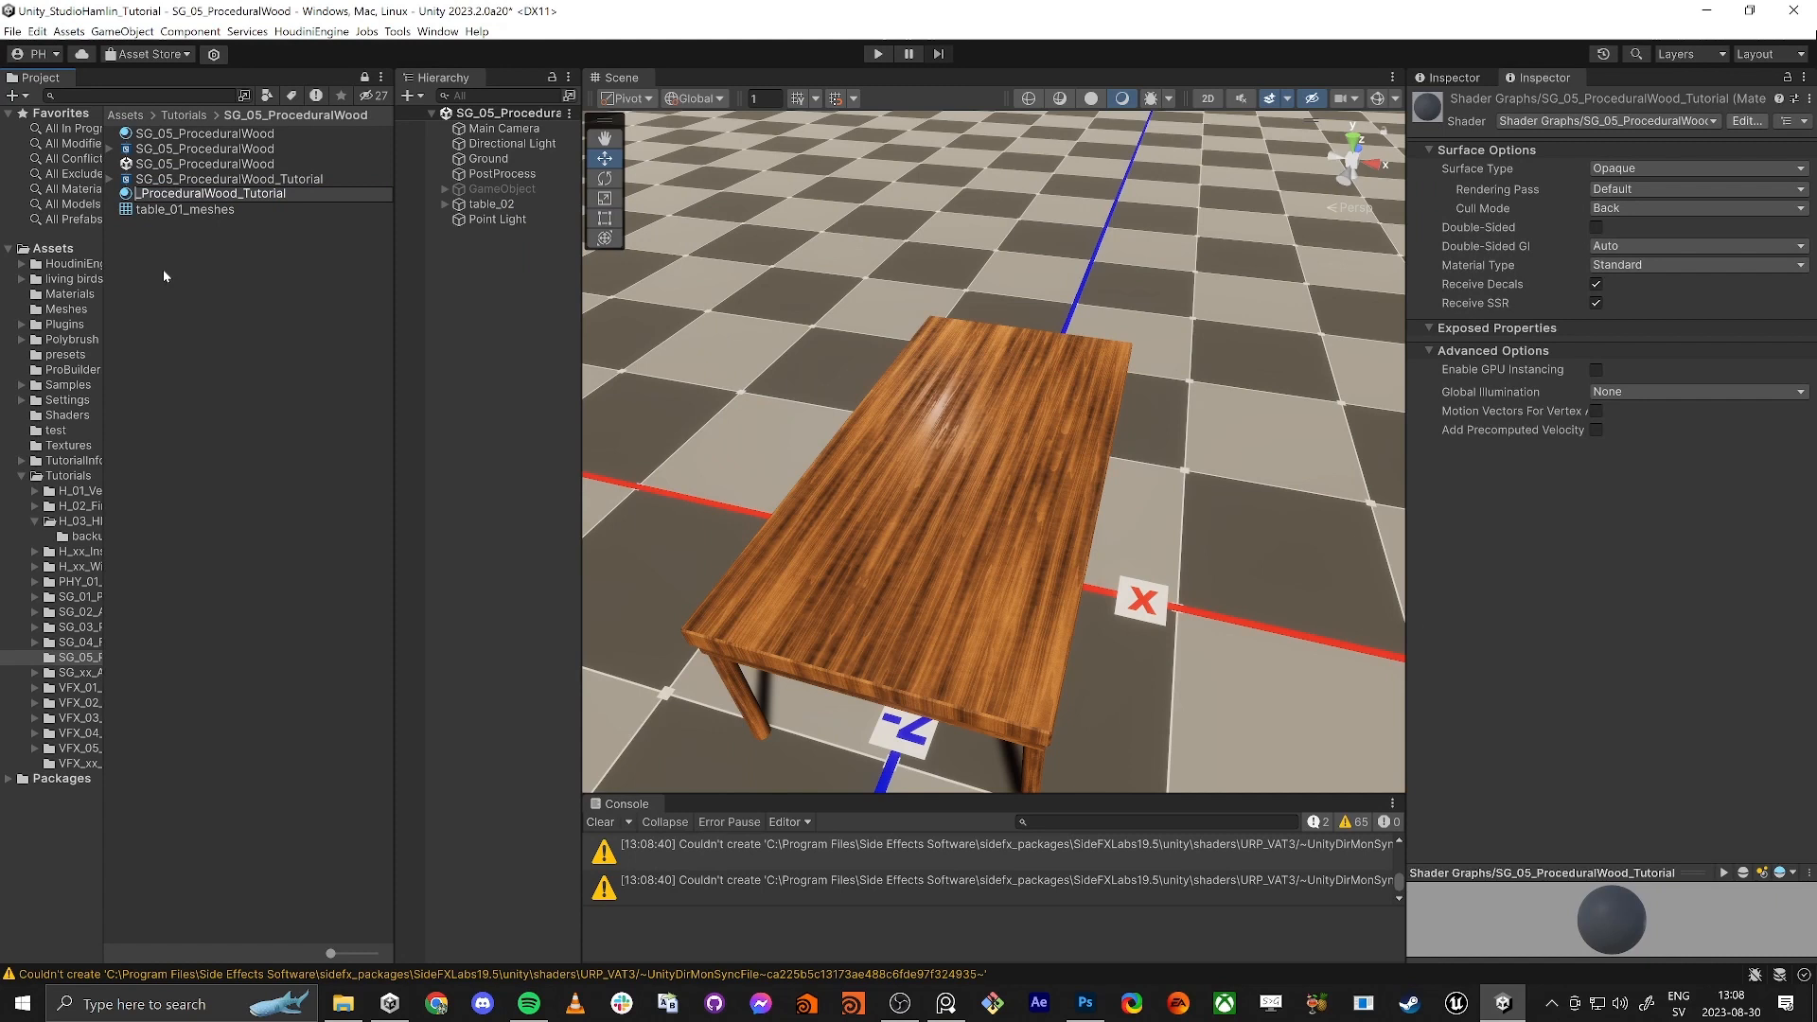
key("Escape")
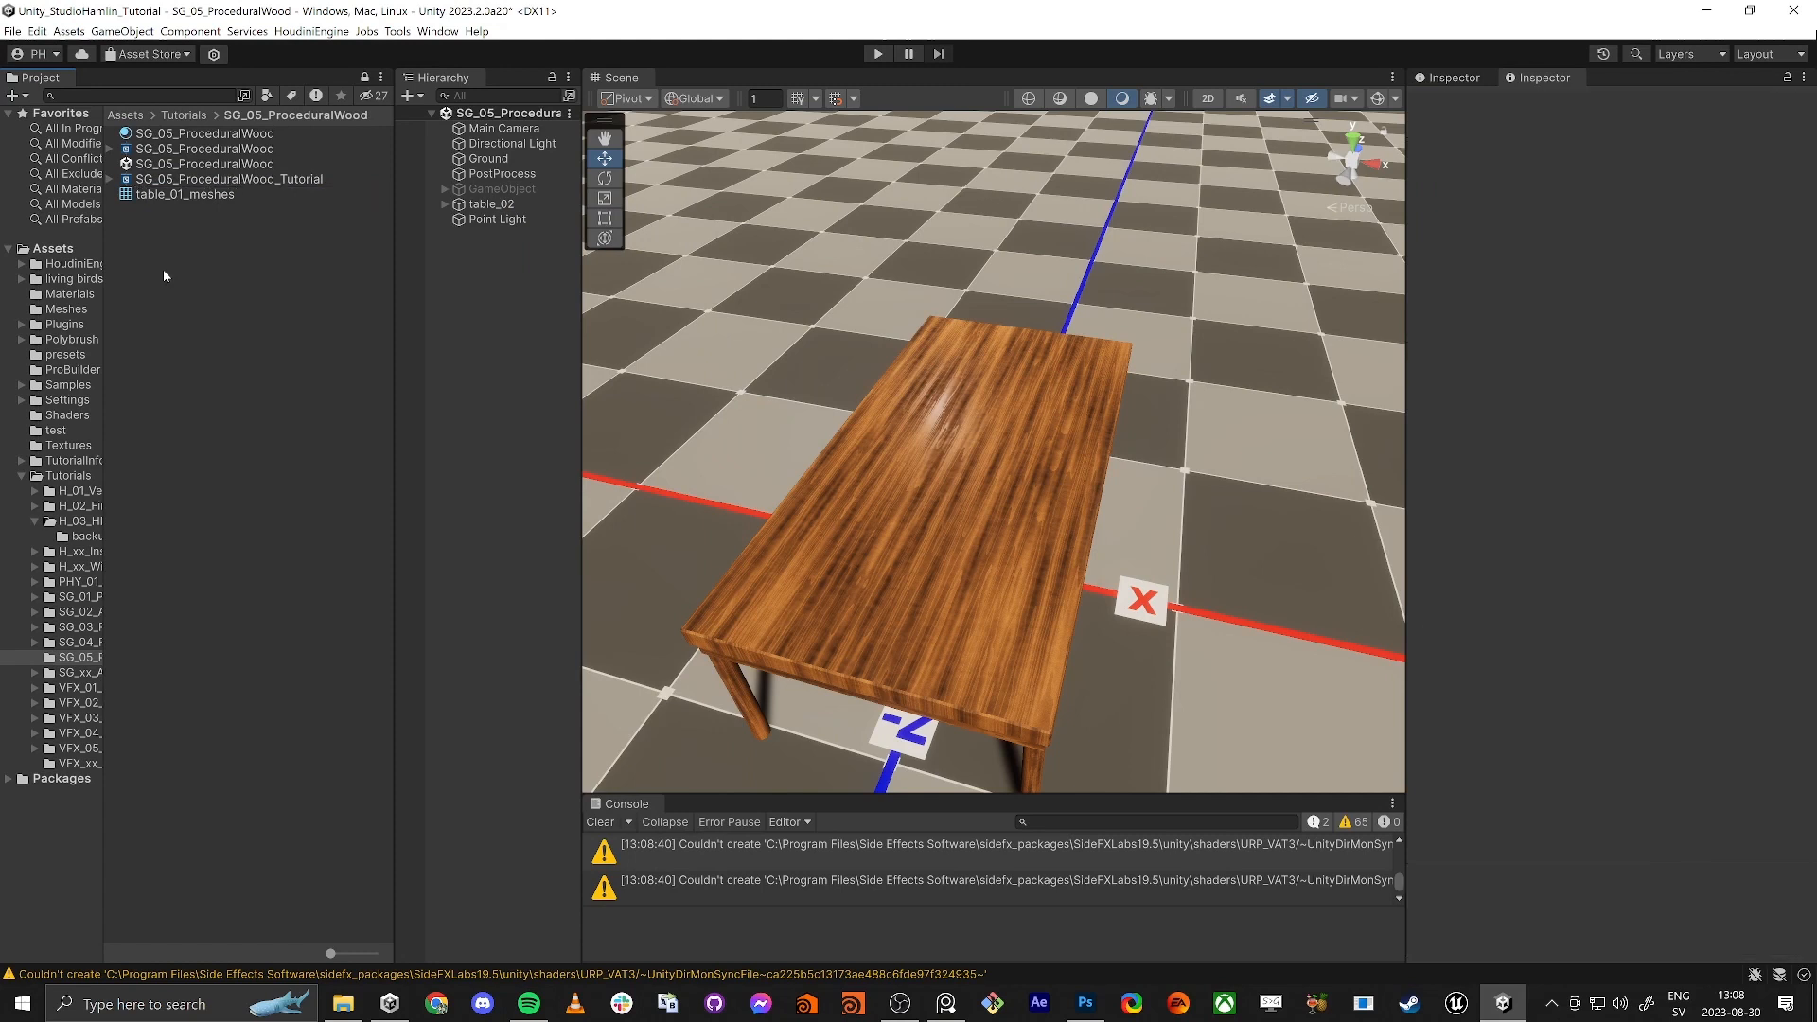
Step: Create a material from the SG_05_ProceduralWood_Tutorial shader graph and name it SG_05_ProceduralWood_Tutorial
left_click(190, 179)
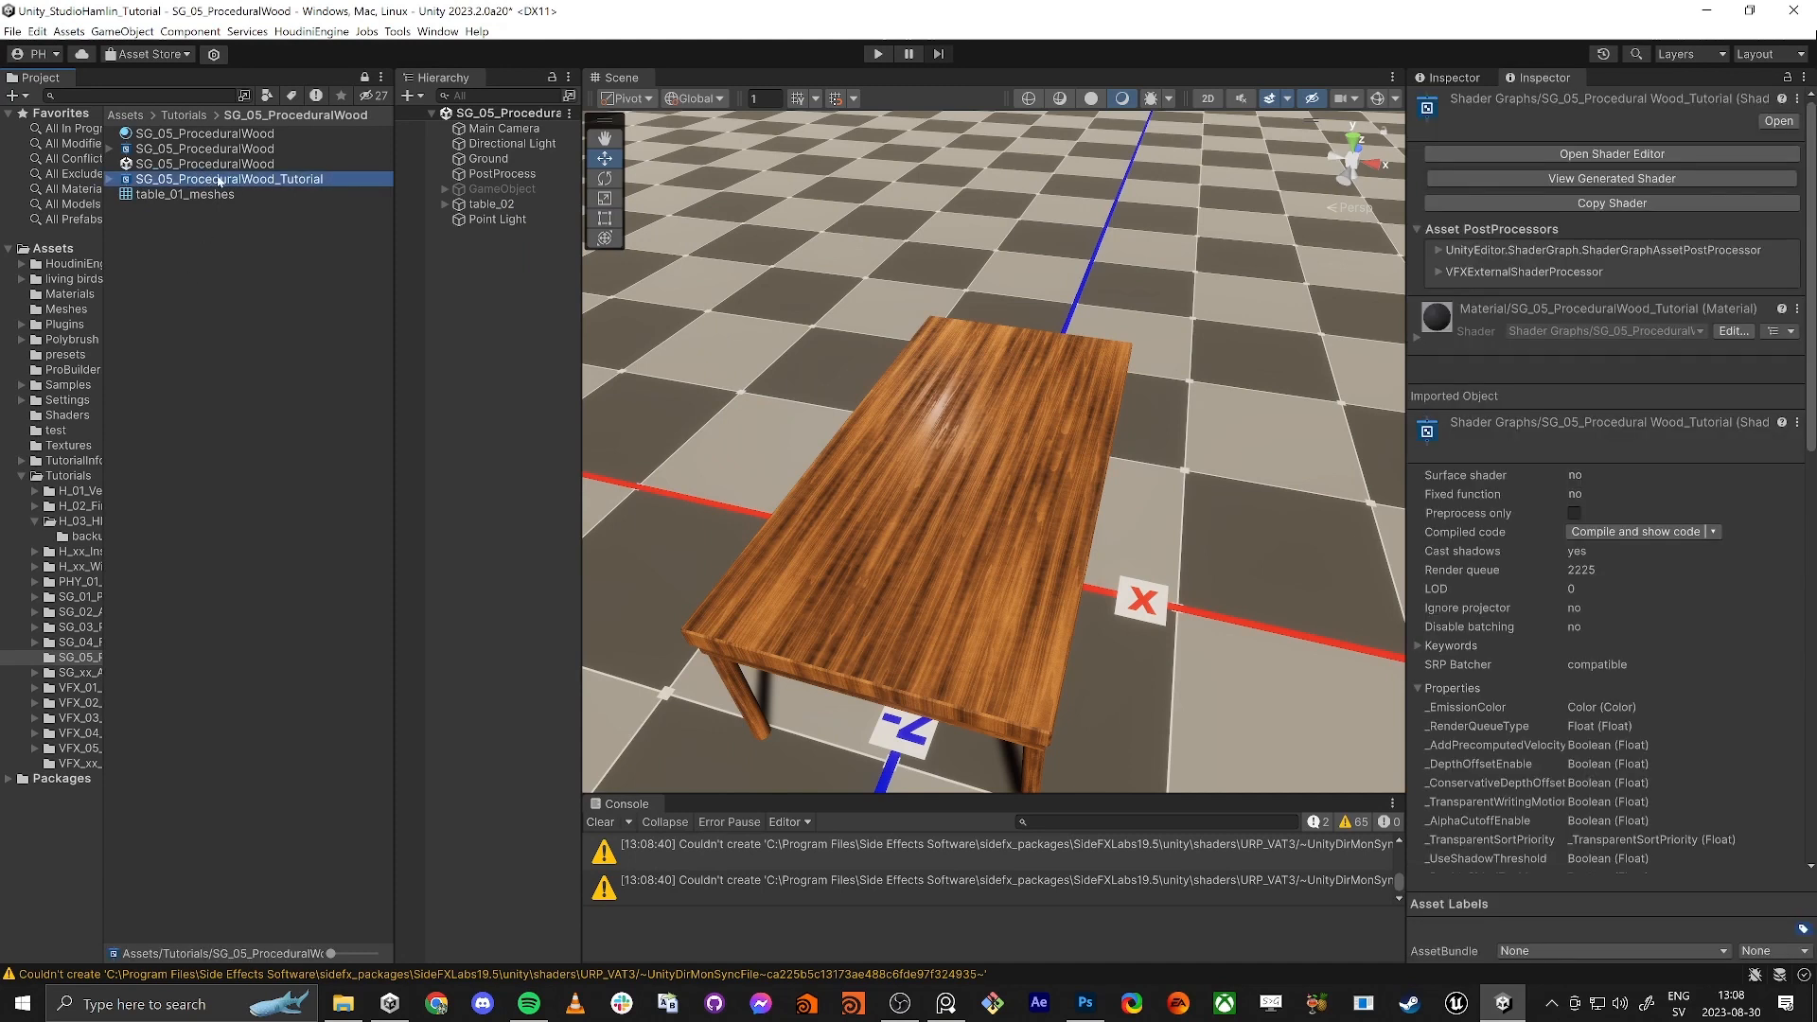
right_click(220, 179)
mouse_move(454, 216)
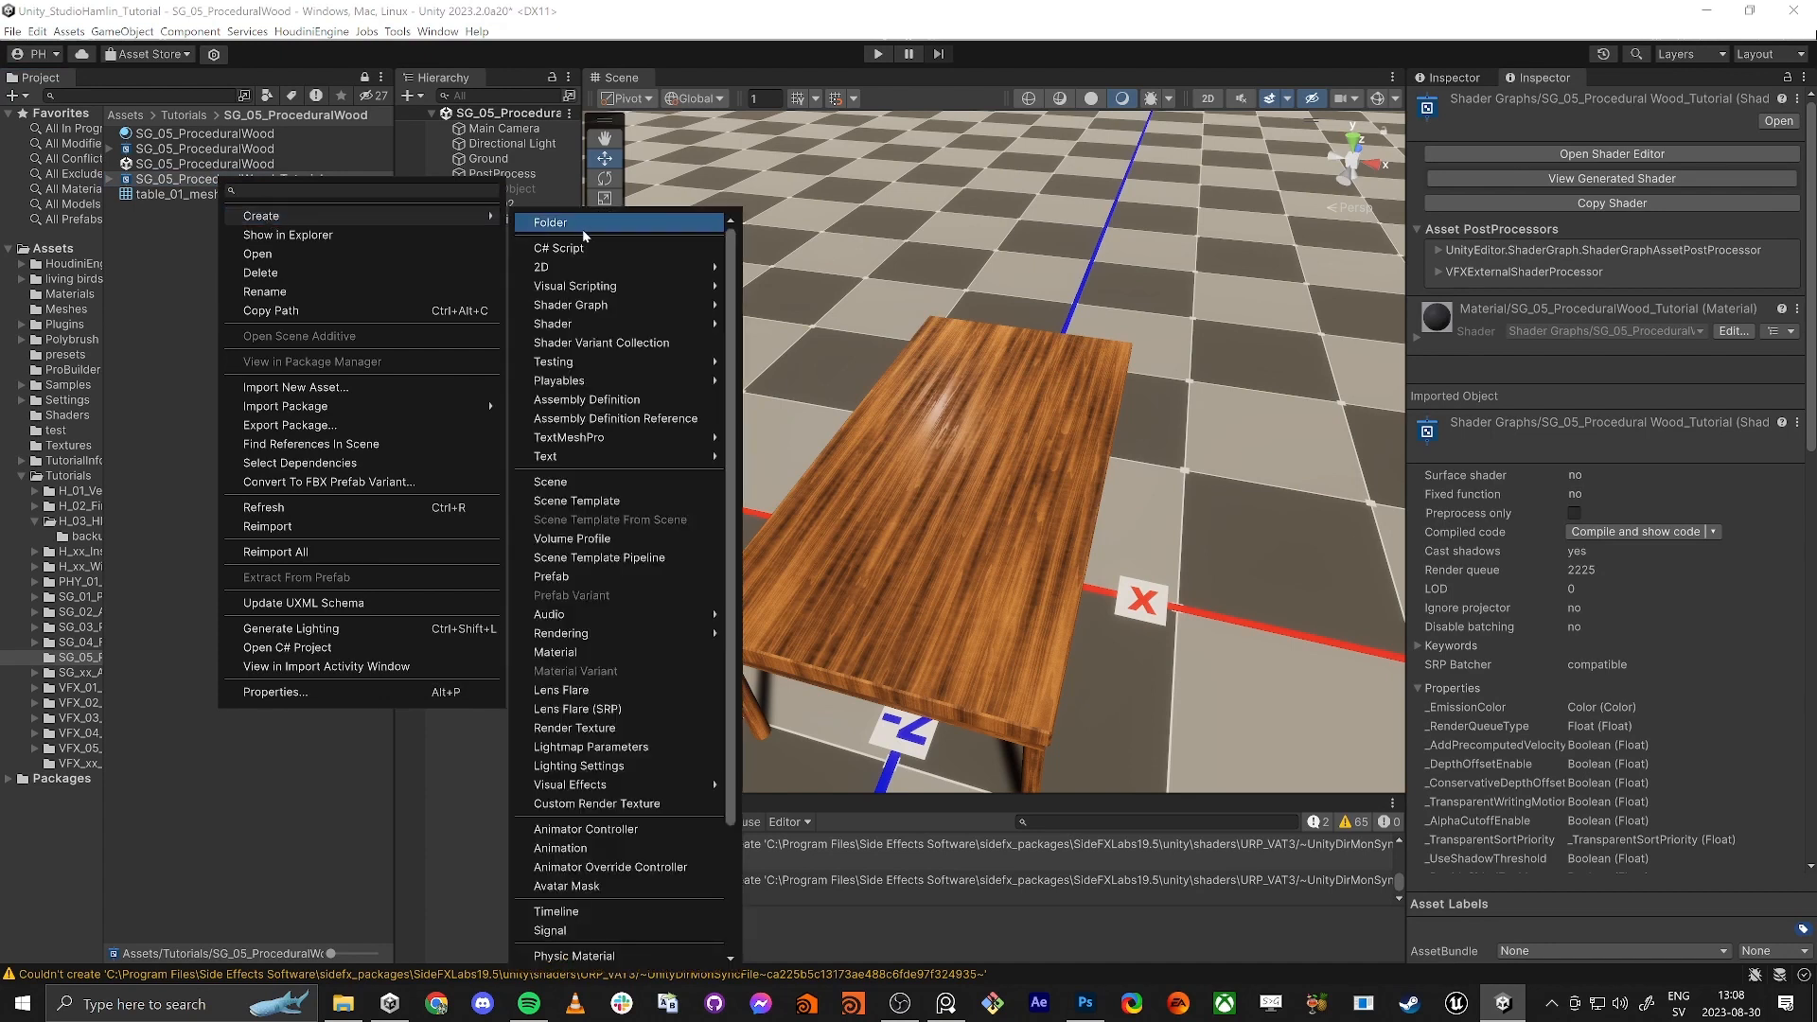
left_click(555, 652)
key("Home")
key("Delete")
key("Delete")
key("Delete")
key("Delete")
key("Delete")
key("Delete")
key("Delete")
key("Delete")
key("Delete")
key("Delete")
key("Delete")
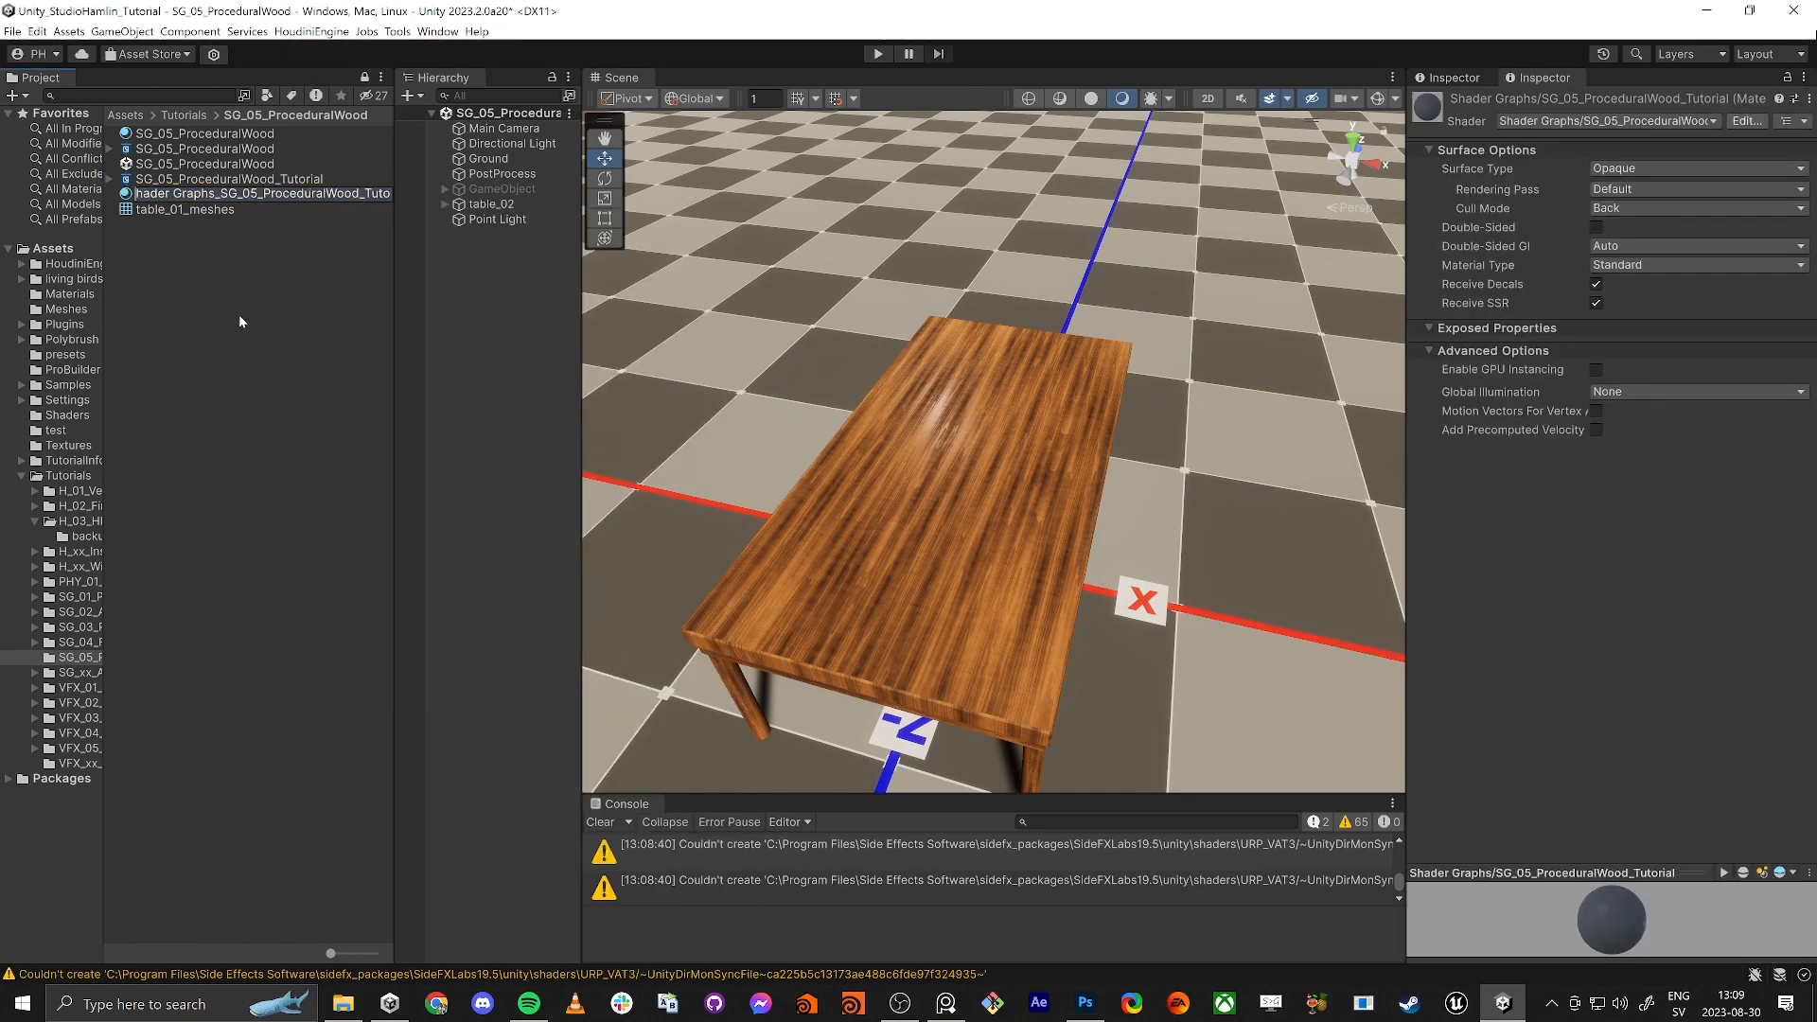
key("Delete")
key("Delete")
key("Delete")
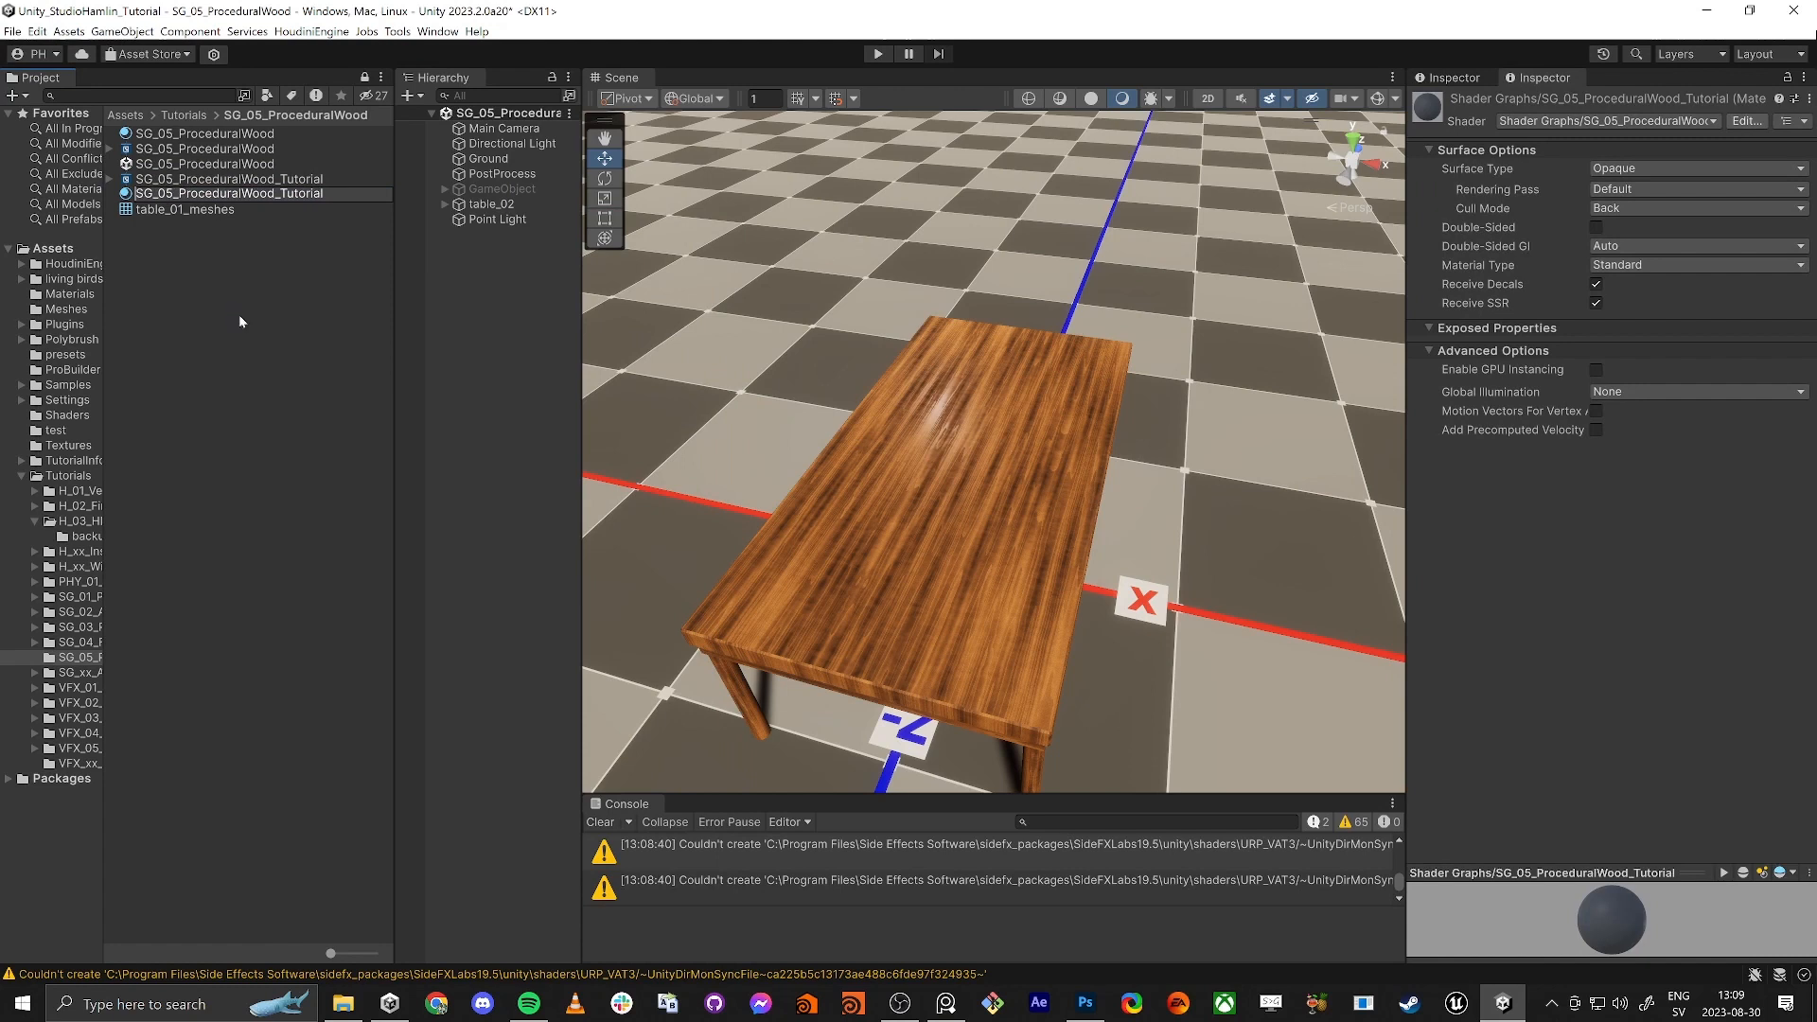
key("Return")
Step: Apply the SG_05_ProceduralWood_Tutorial material to the table and open its shader graph for editing
left_click_drag(203, 182, 1010, 533)
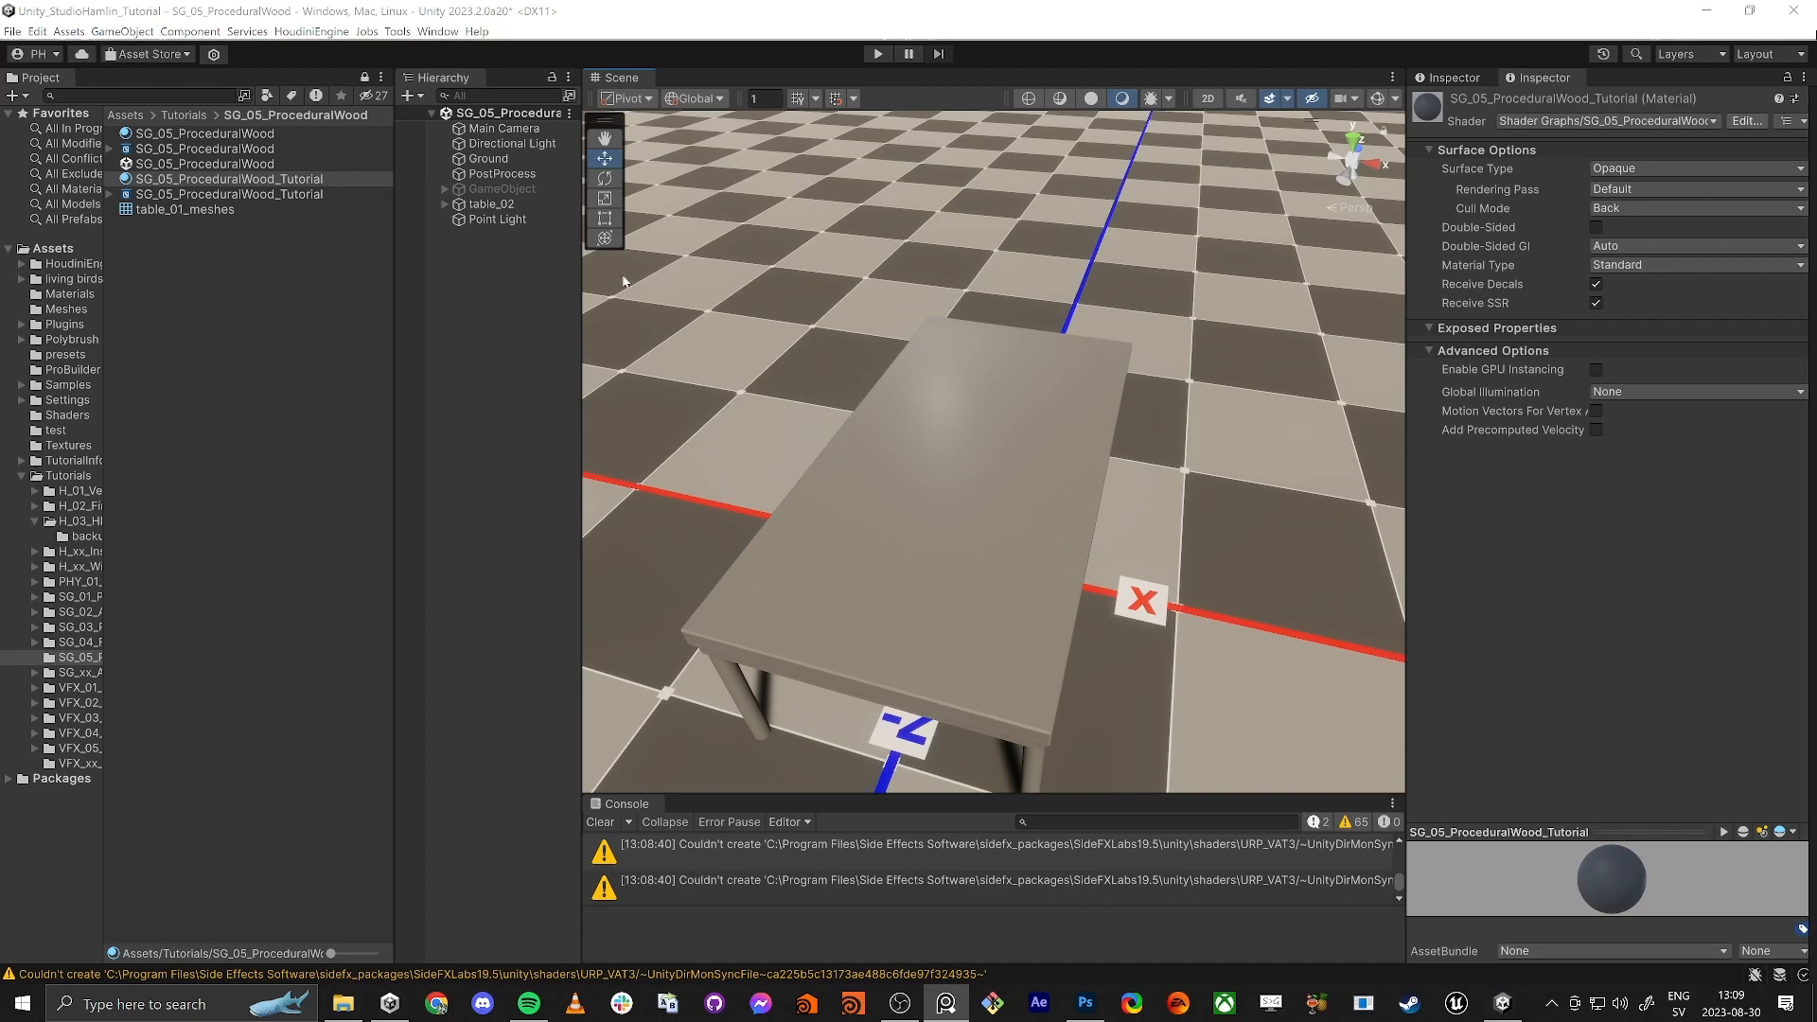
double_click(189, 194)
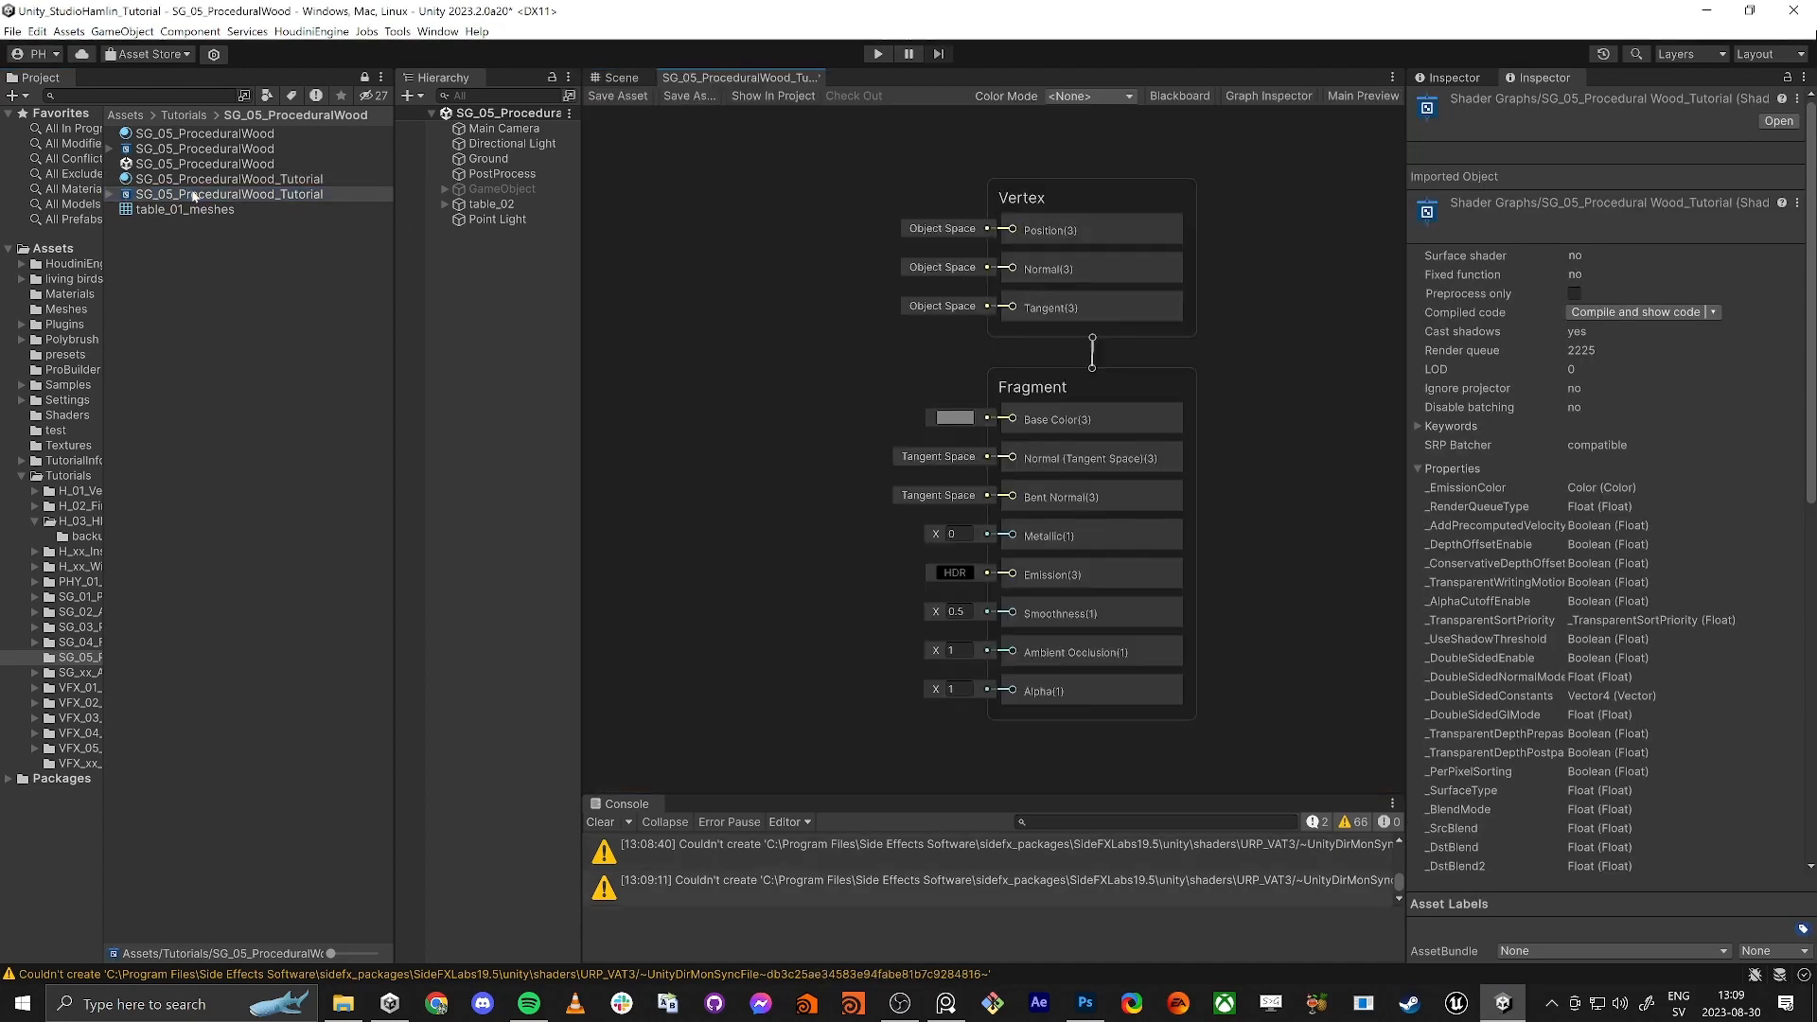
left_click(620, 78)
right_click_drag(1018, 514, 980, 511)
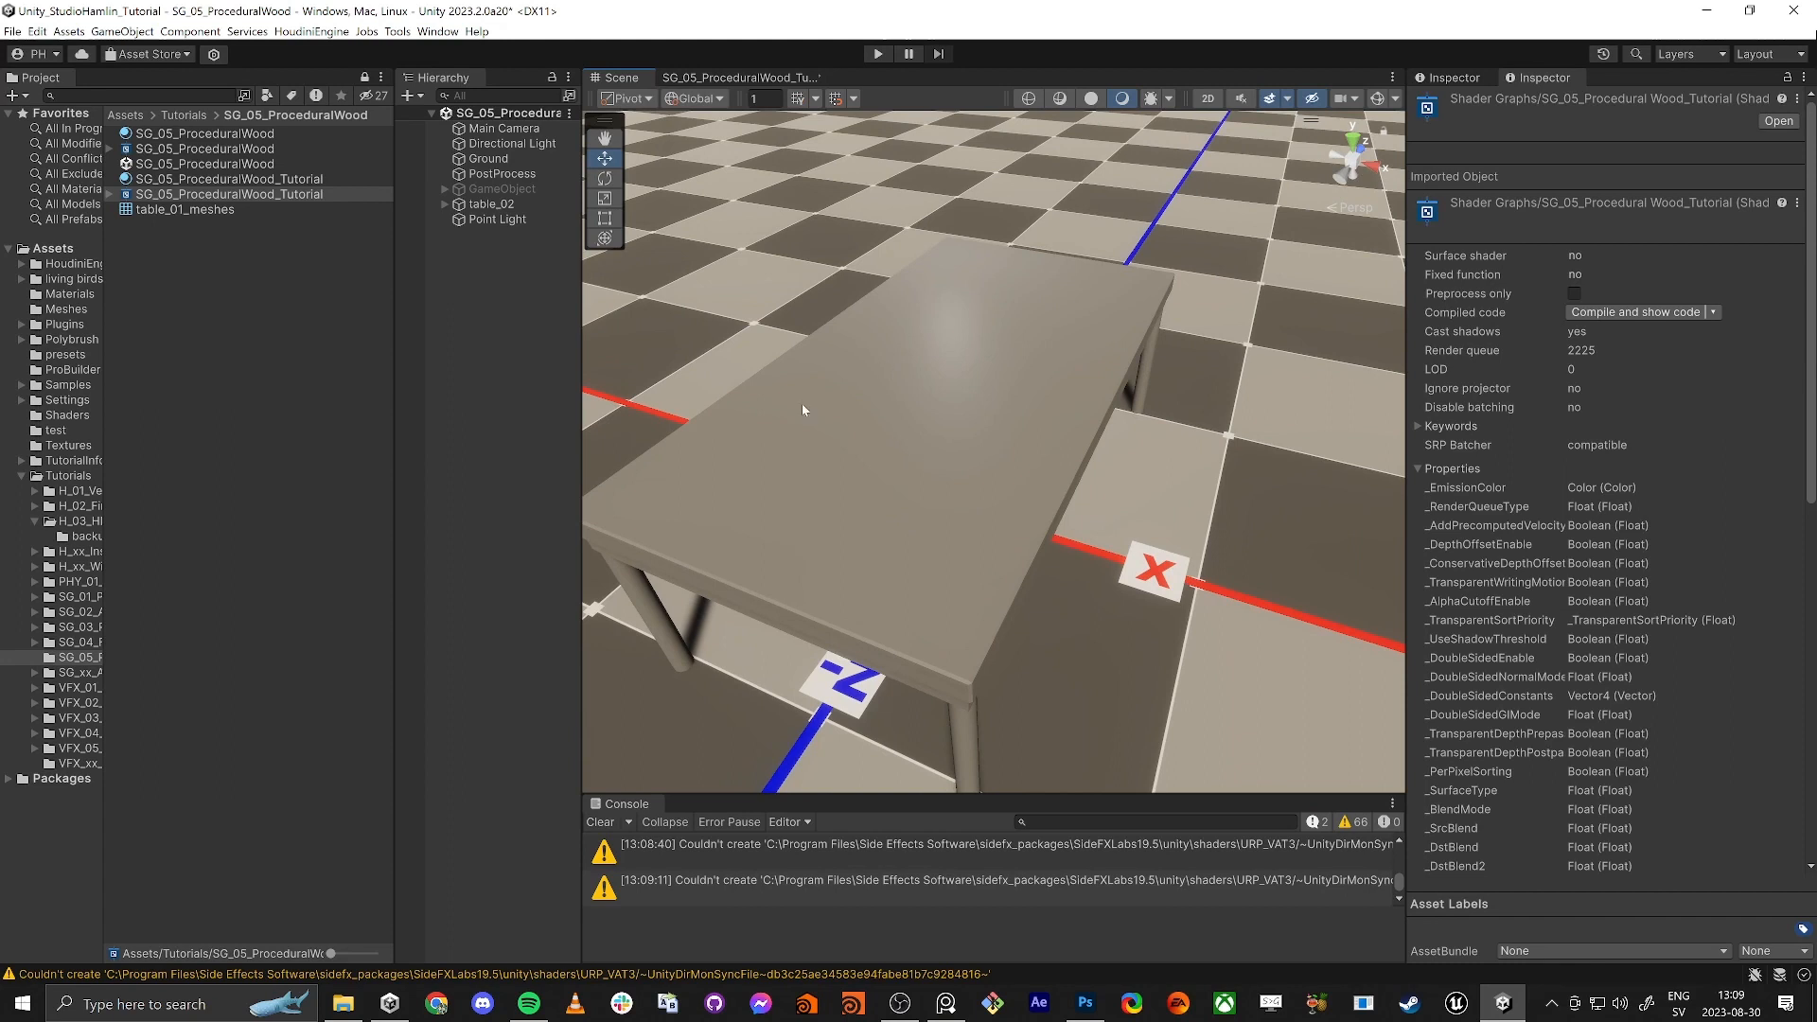
left_click(718, 79)
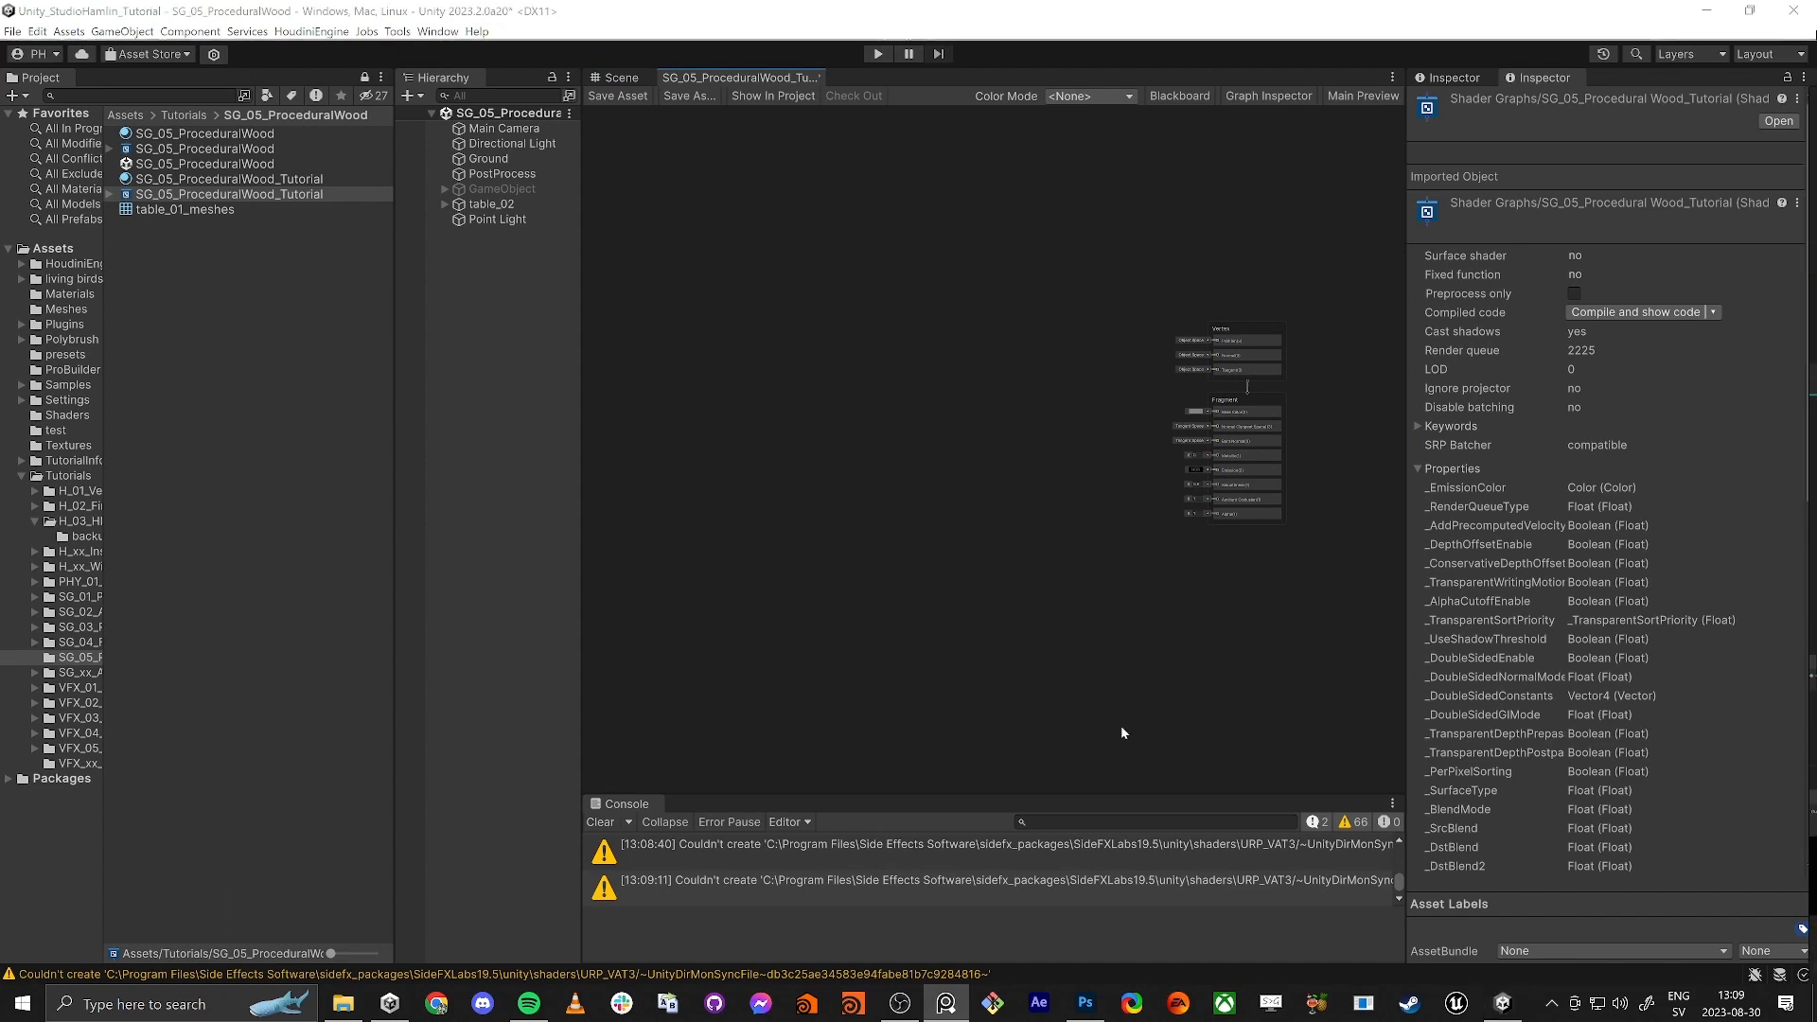
key("space")
type("uv")
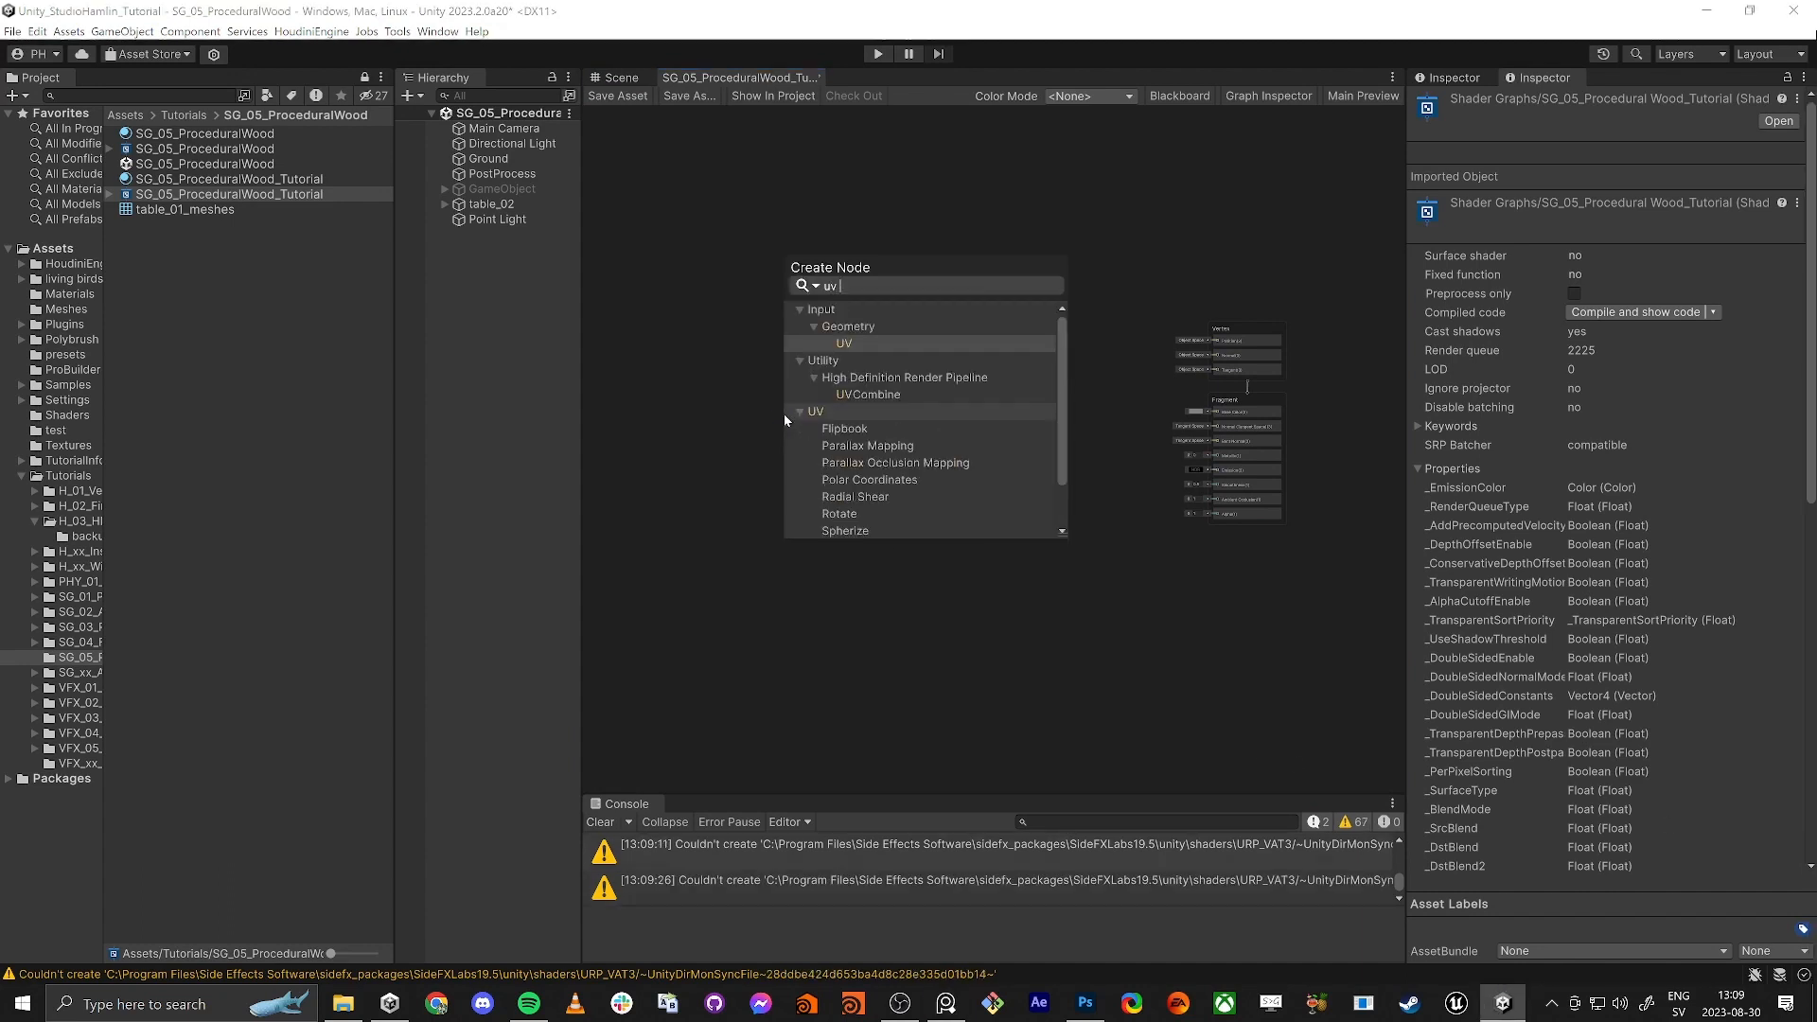
key("Return")
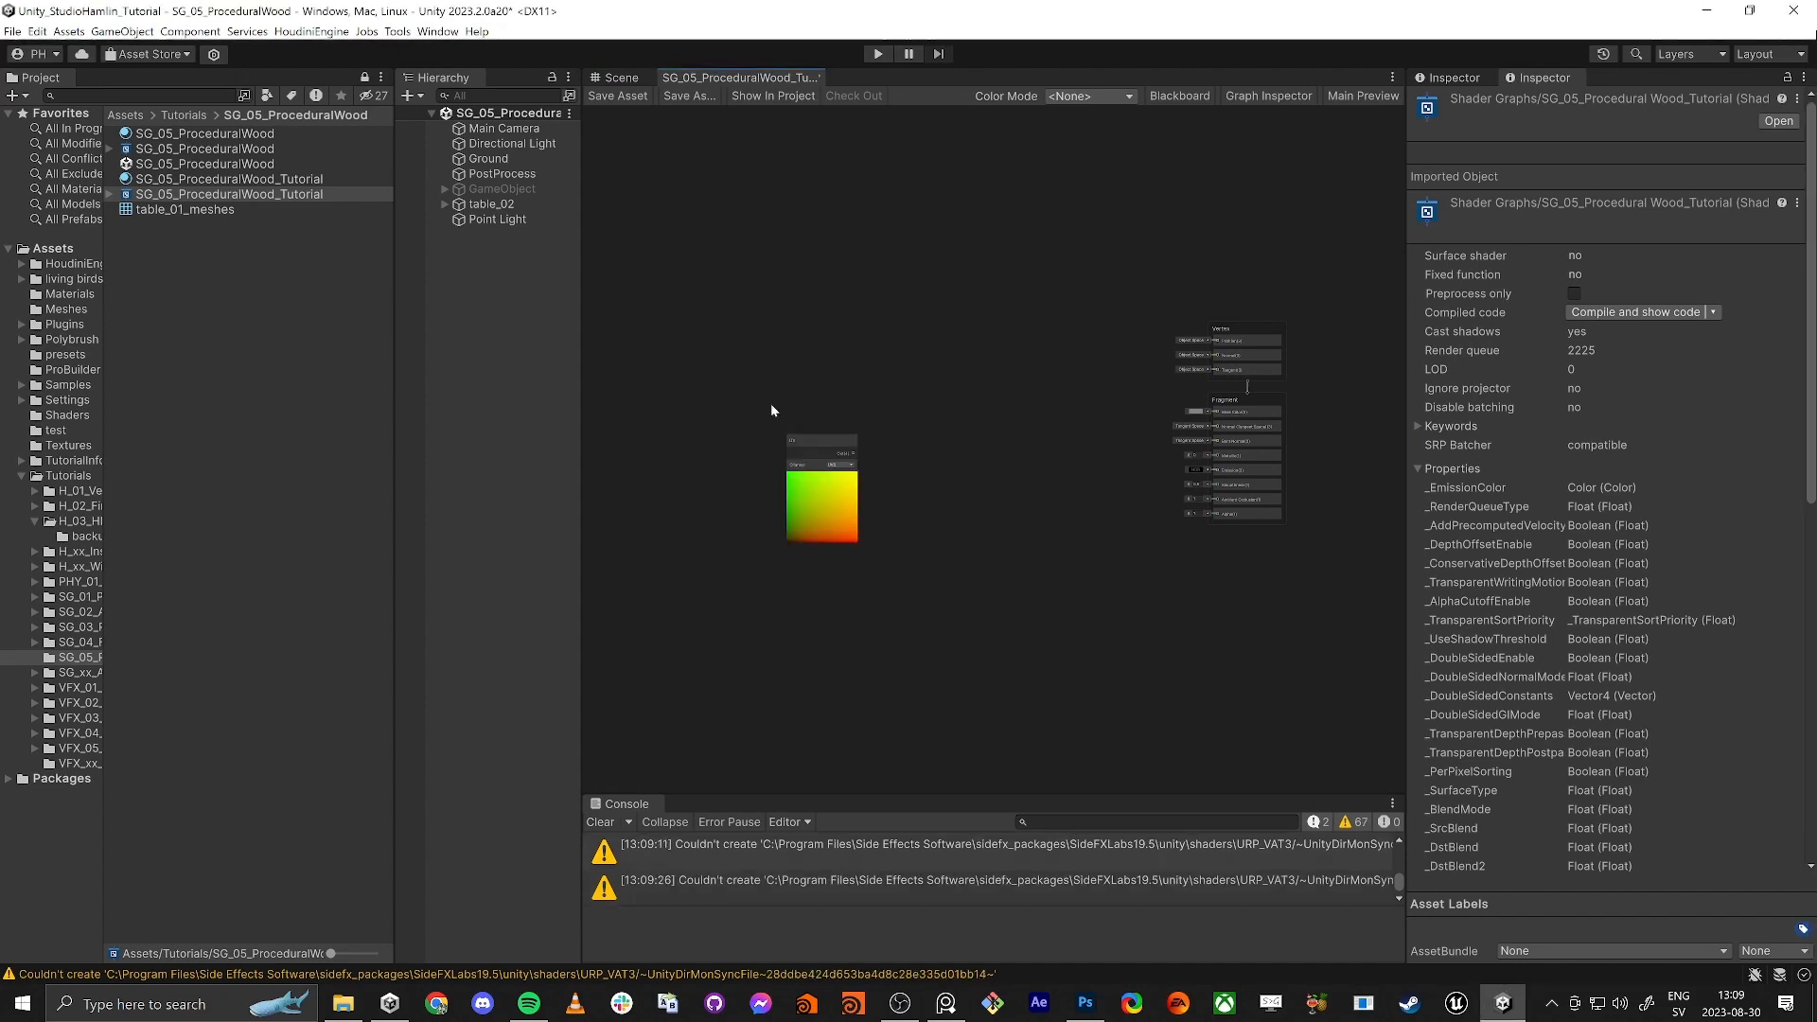
left_click(853, 501)
key("Delete")
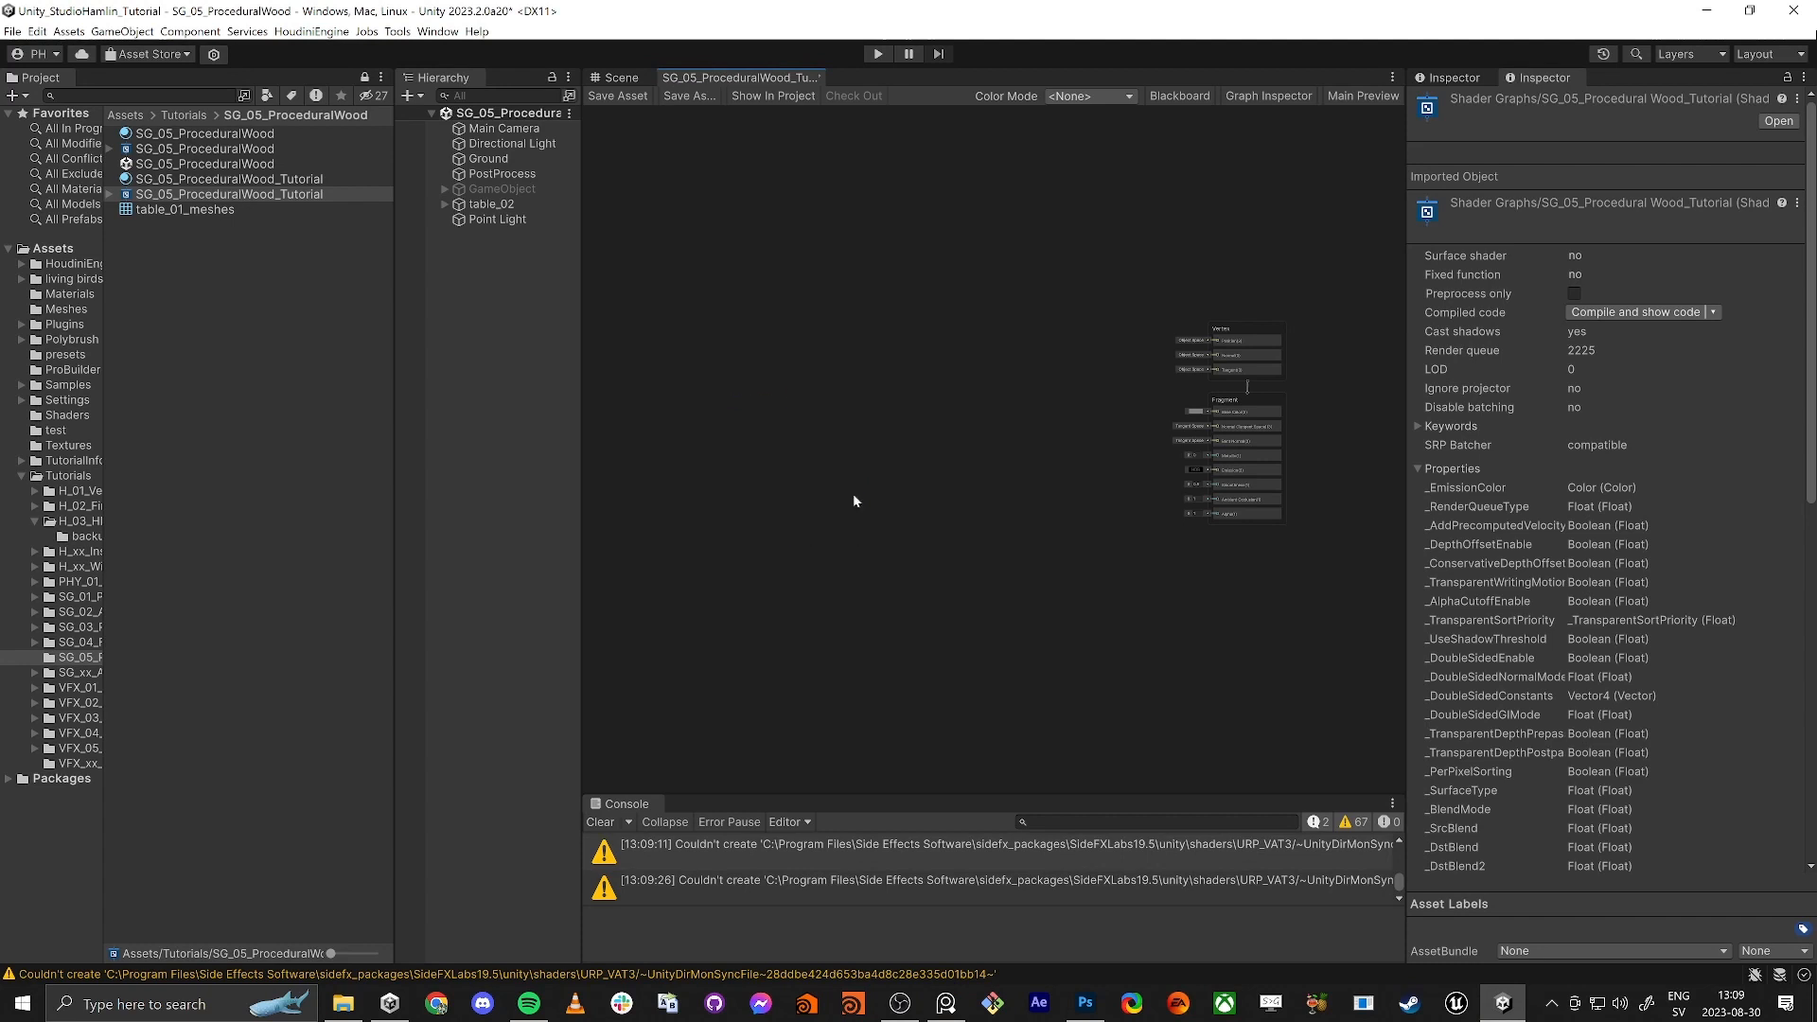
Step: Add a Tiling And Offset node to the shader graph and place it well before the Fragment block
key("space")
type("tiling")
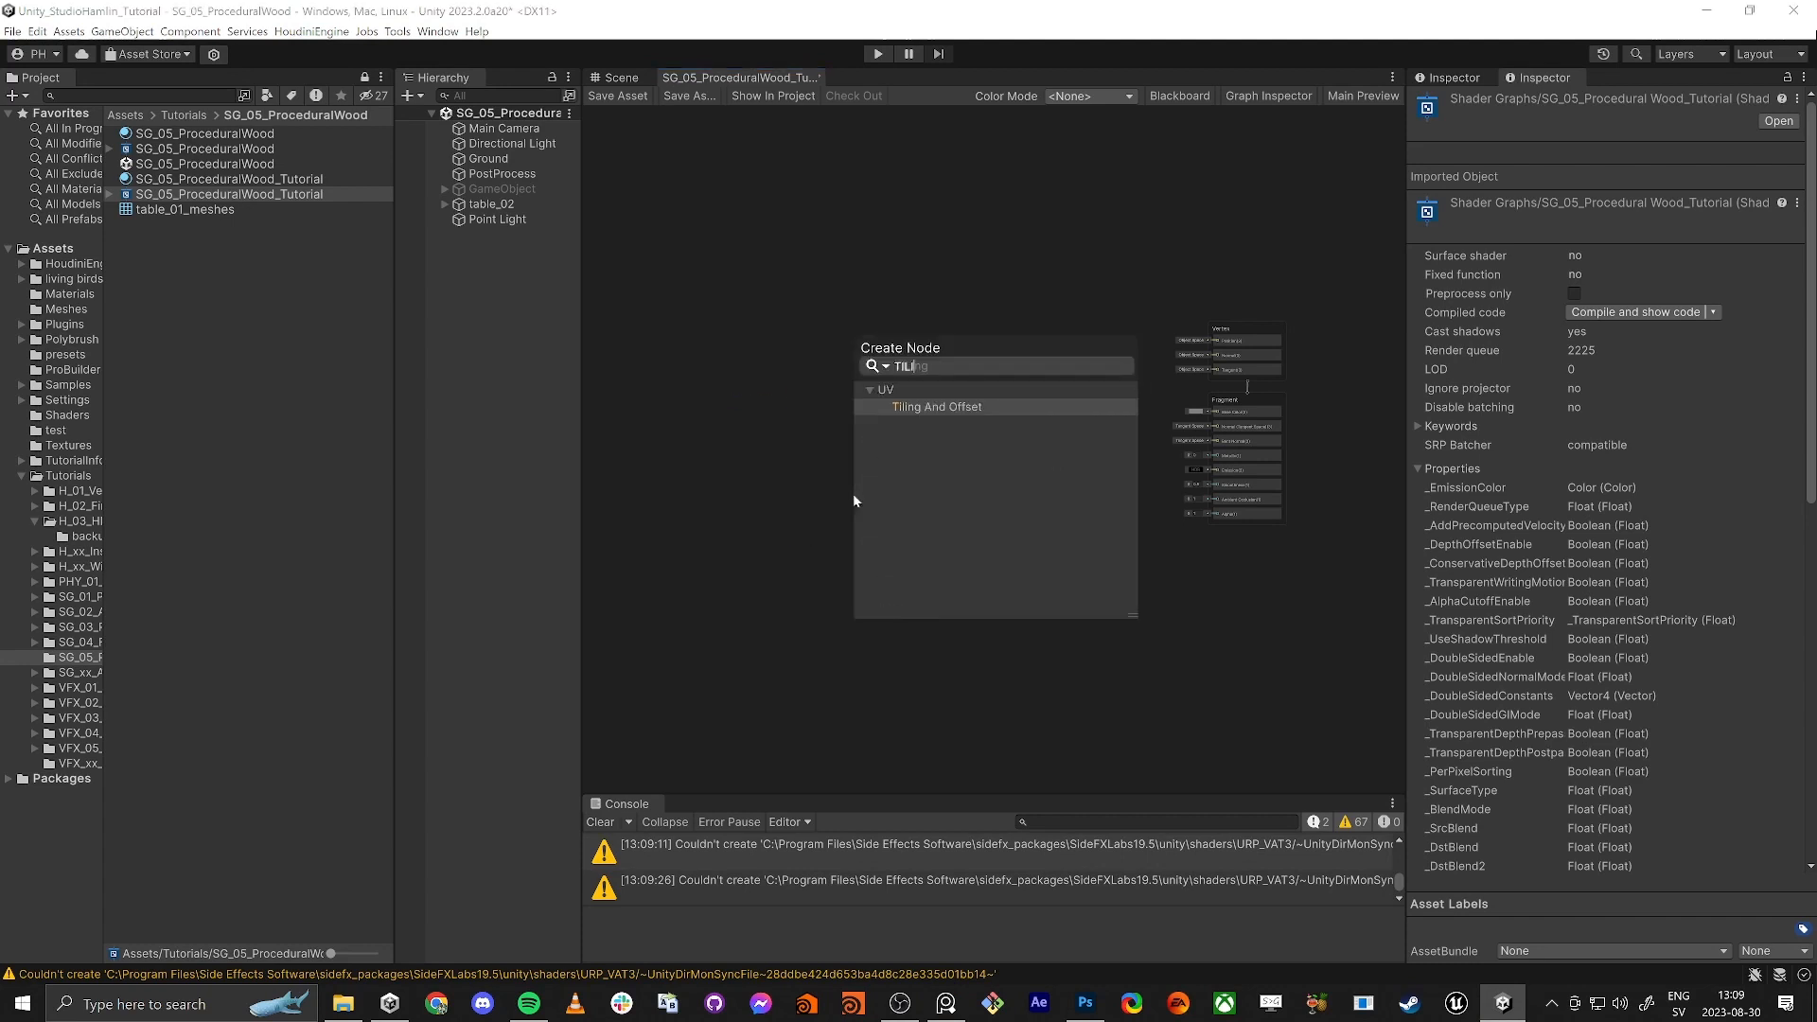
key("Return")
left_click_drag(913, 523, 831, 424)
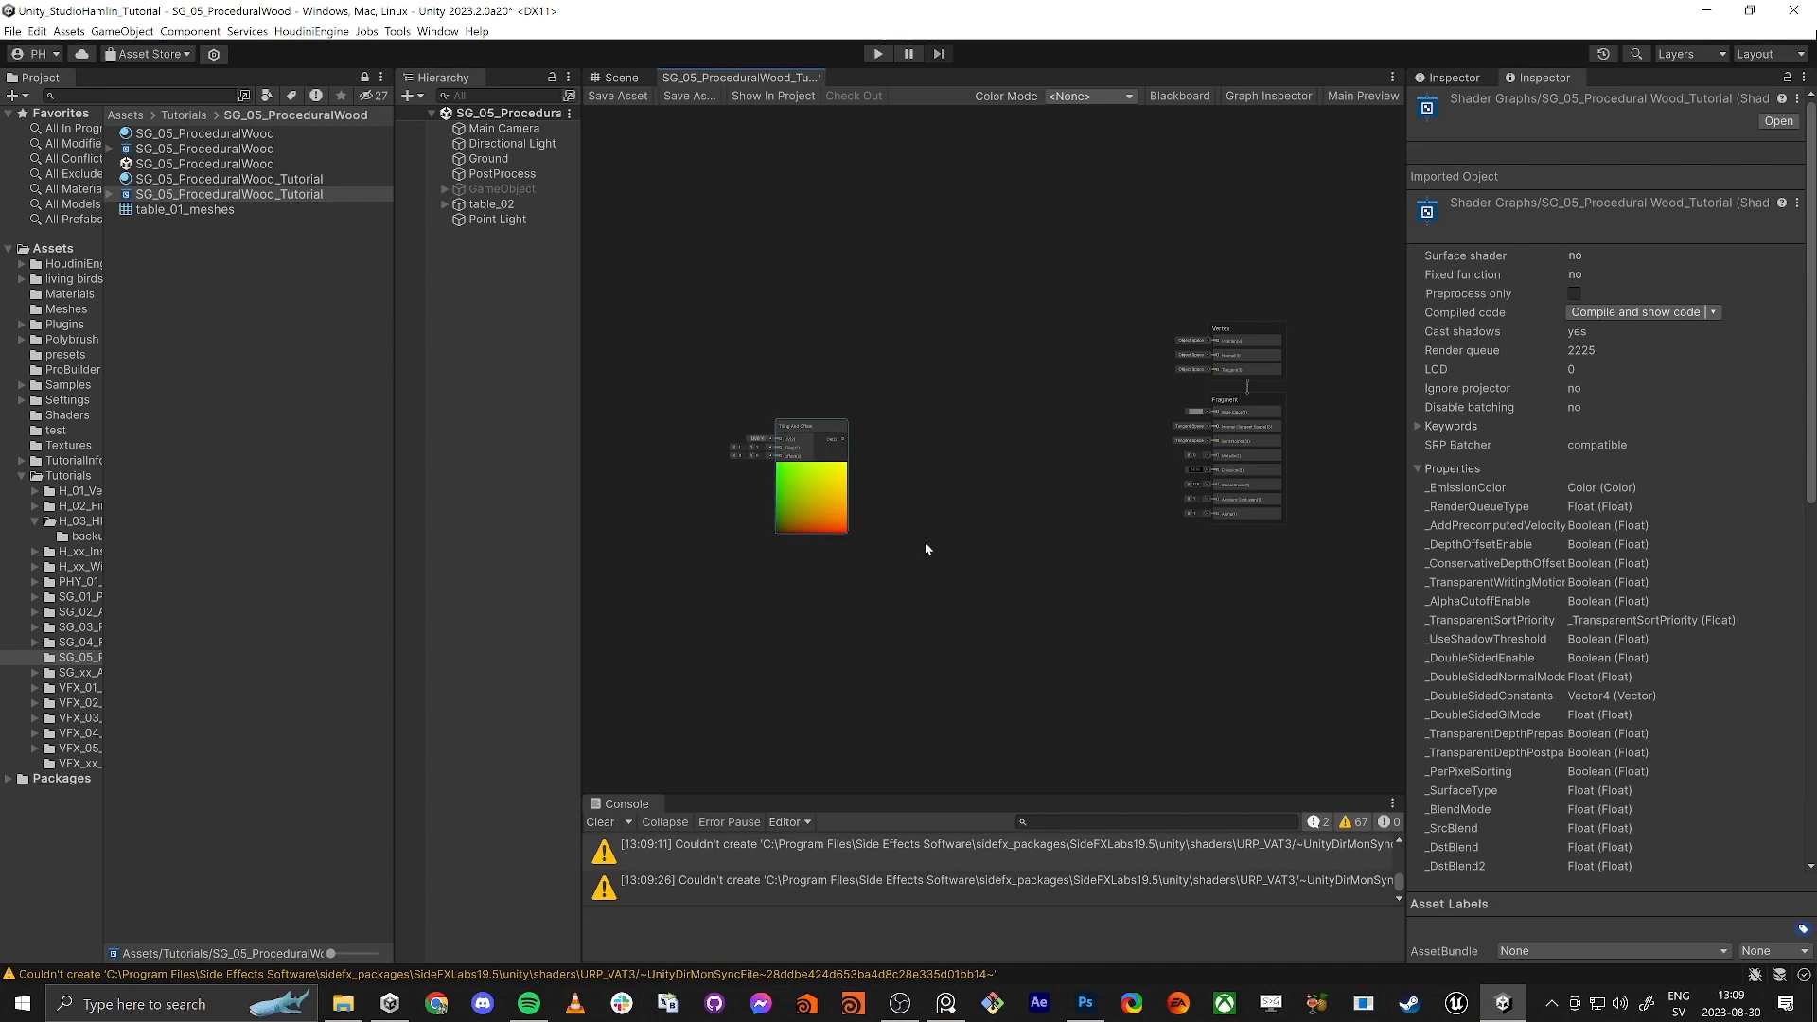
Step: Maximize the shader graph view and show the Main Preview
key("shift+space")
middle_click_drag(1001, 617, 1427, 476)
scroll(1219, 626, "up", 3)
scroll(1219, 626, "down", 1)
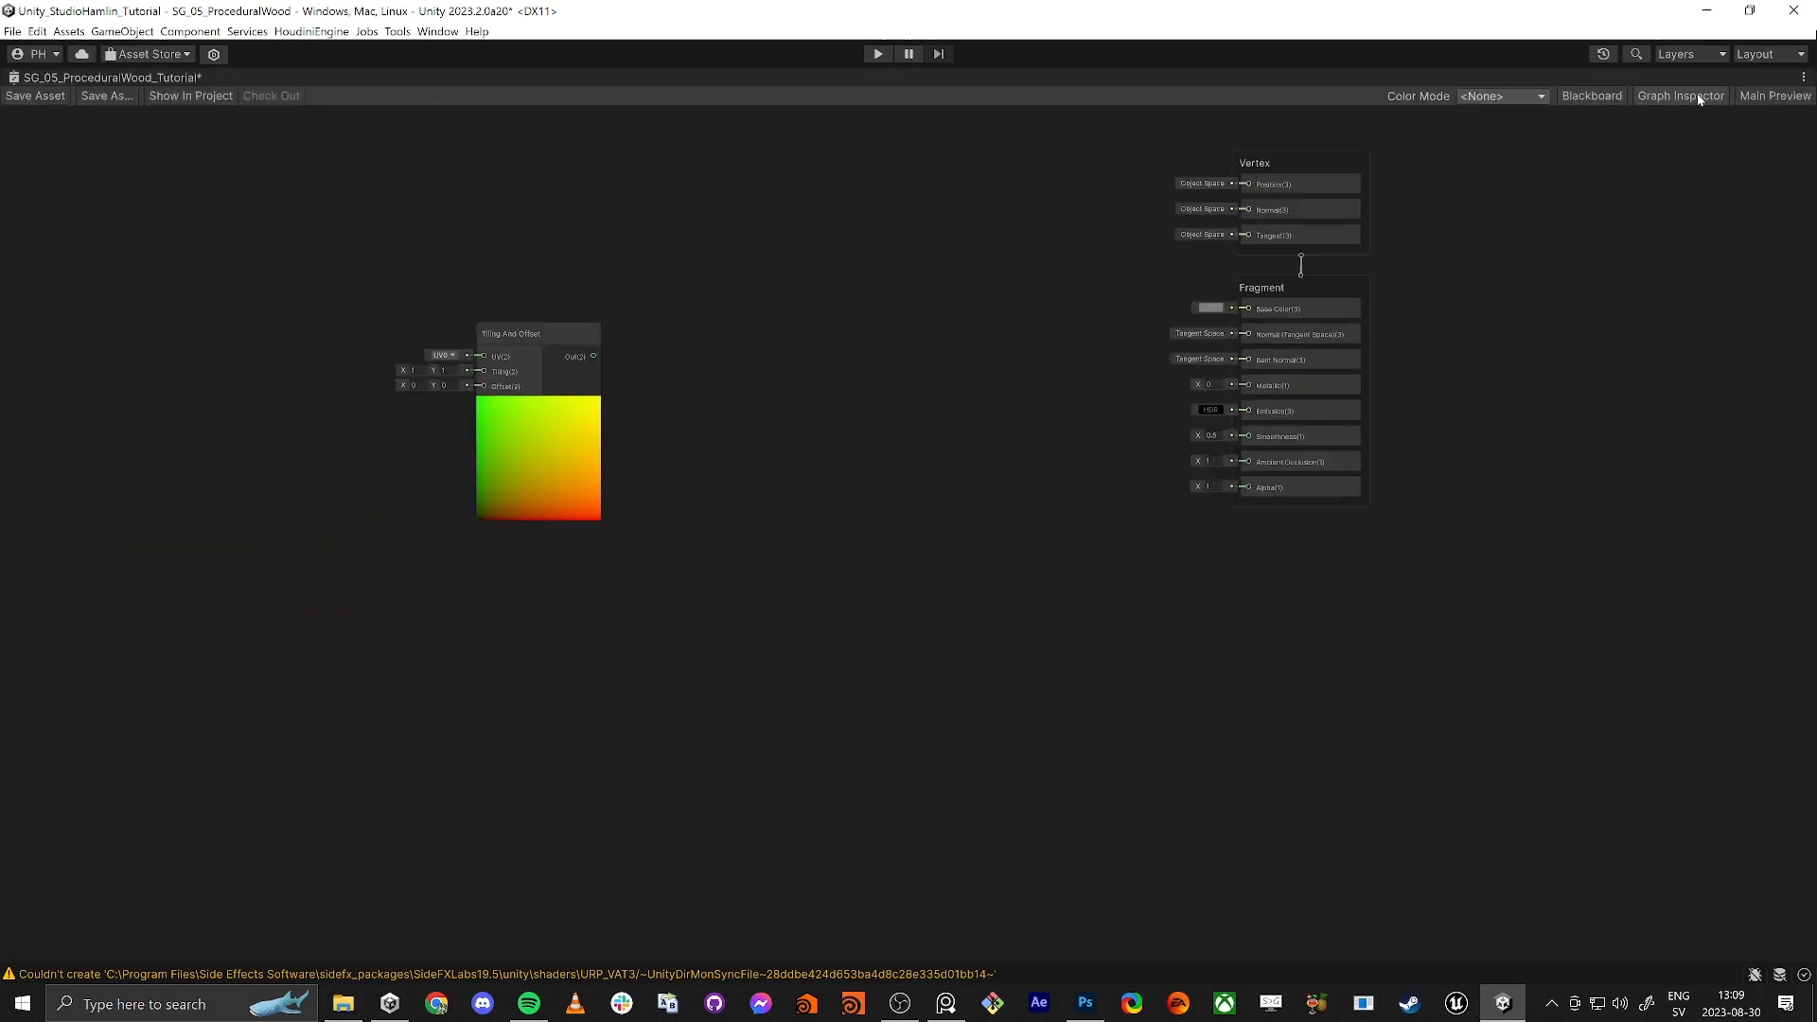
left_click(1754, 98)
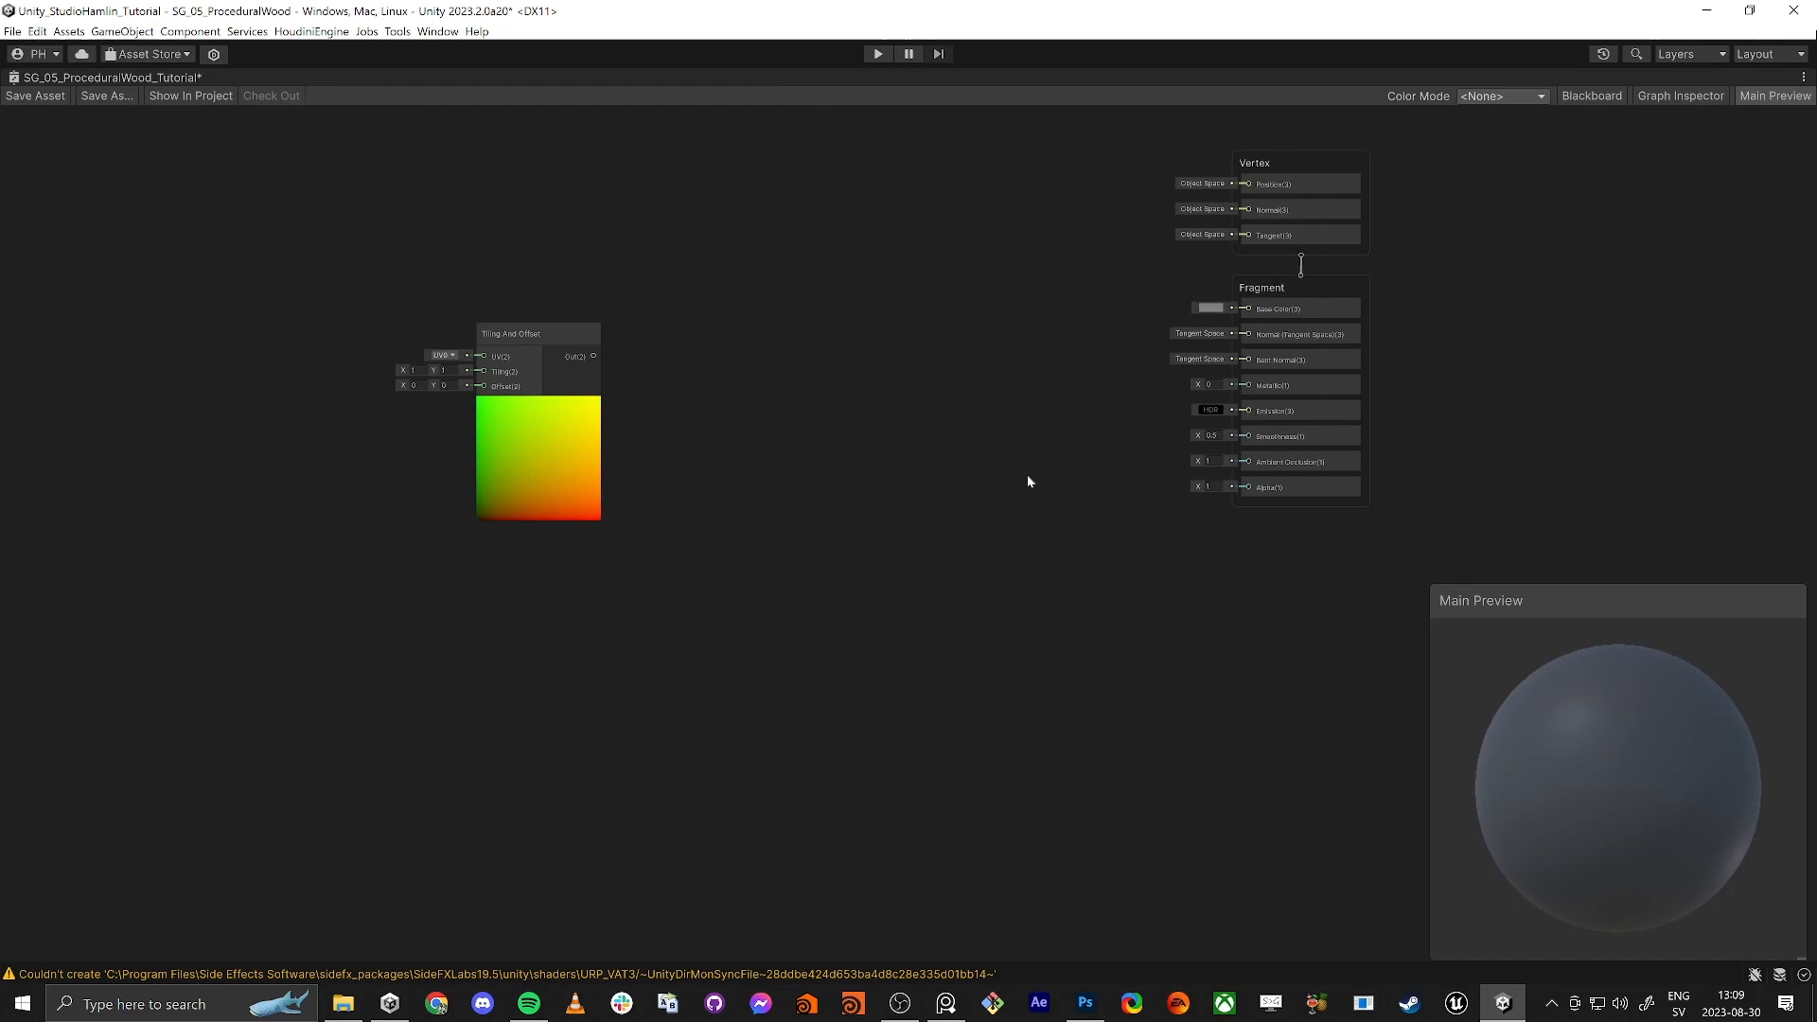
Step: Restore the full editor layout and examine the child objects of table_02 and GameObject in the scene hierarchy
key("shift+space")
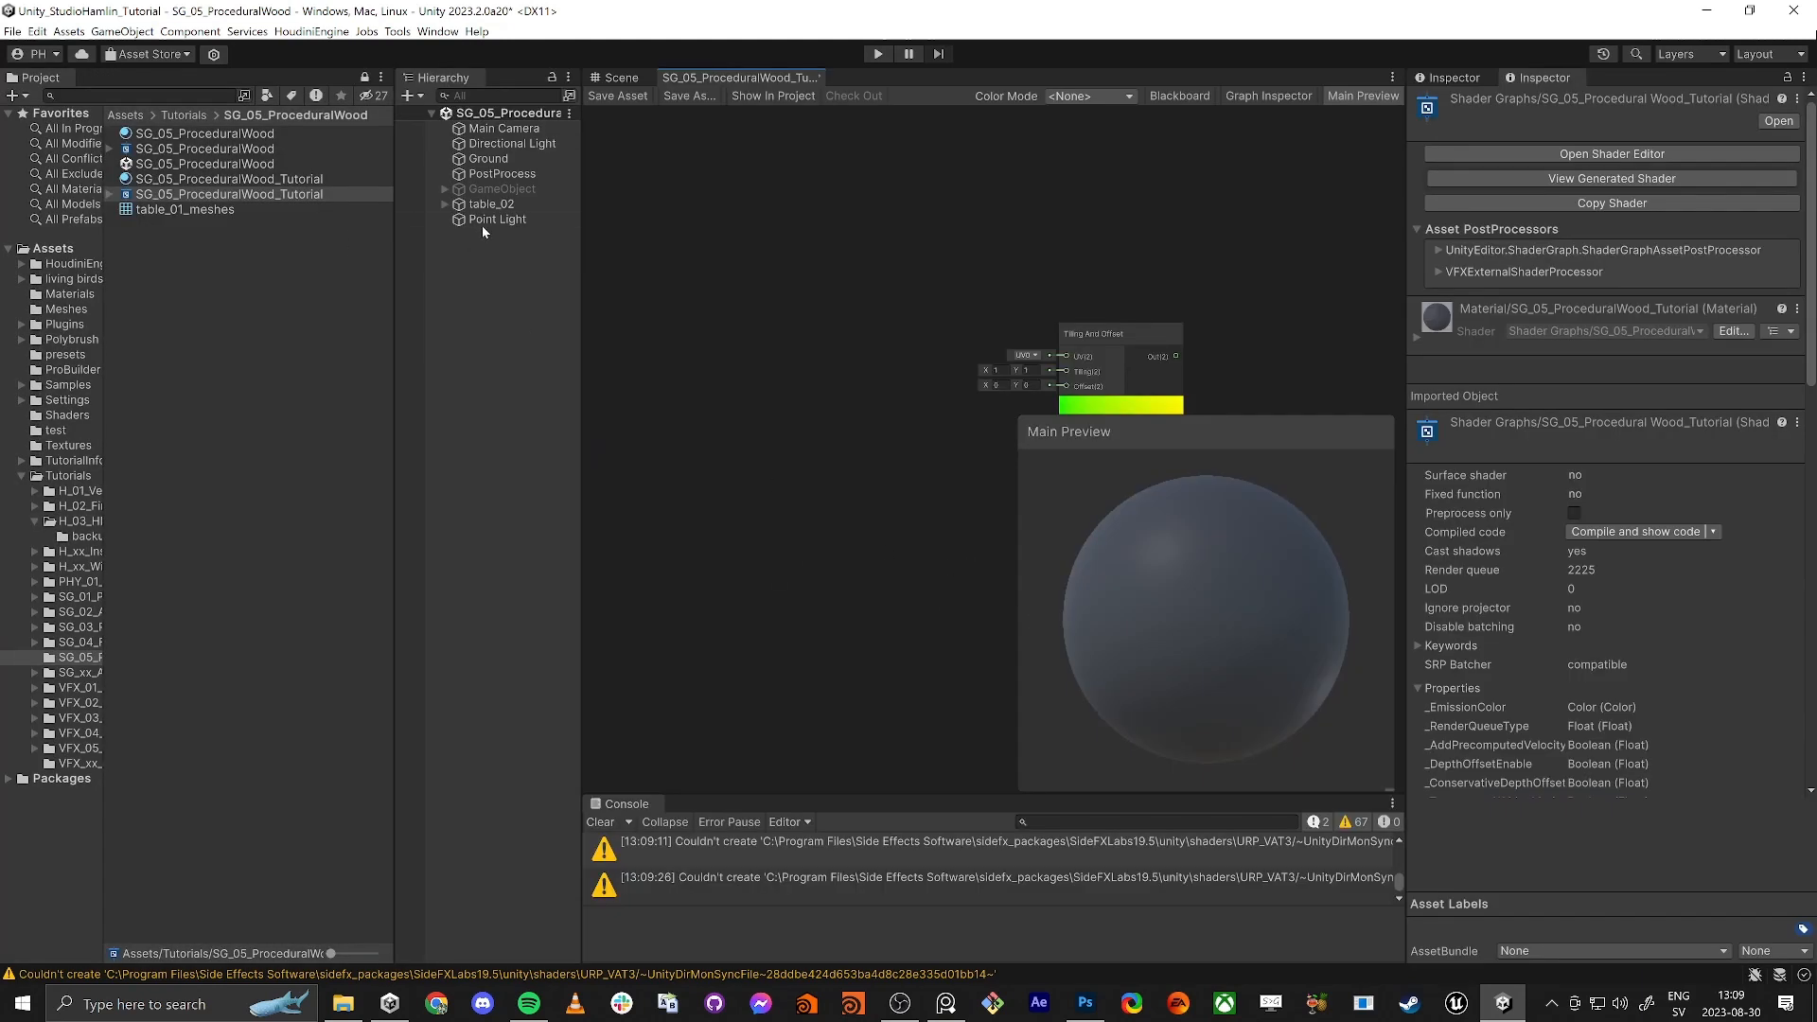
left_click(444, 204)
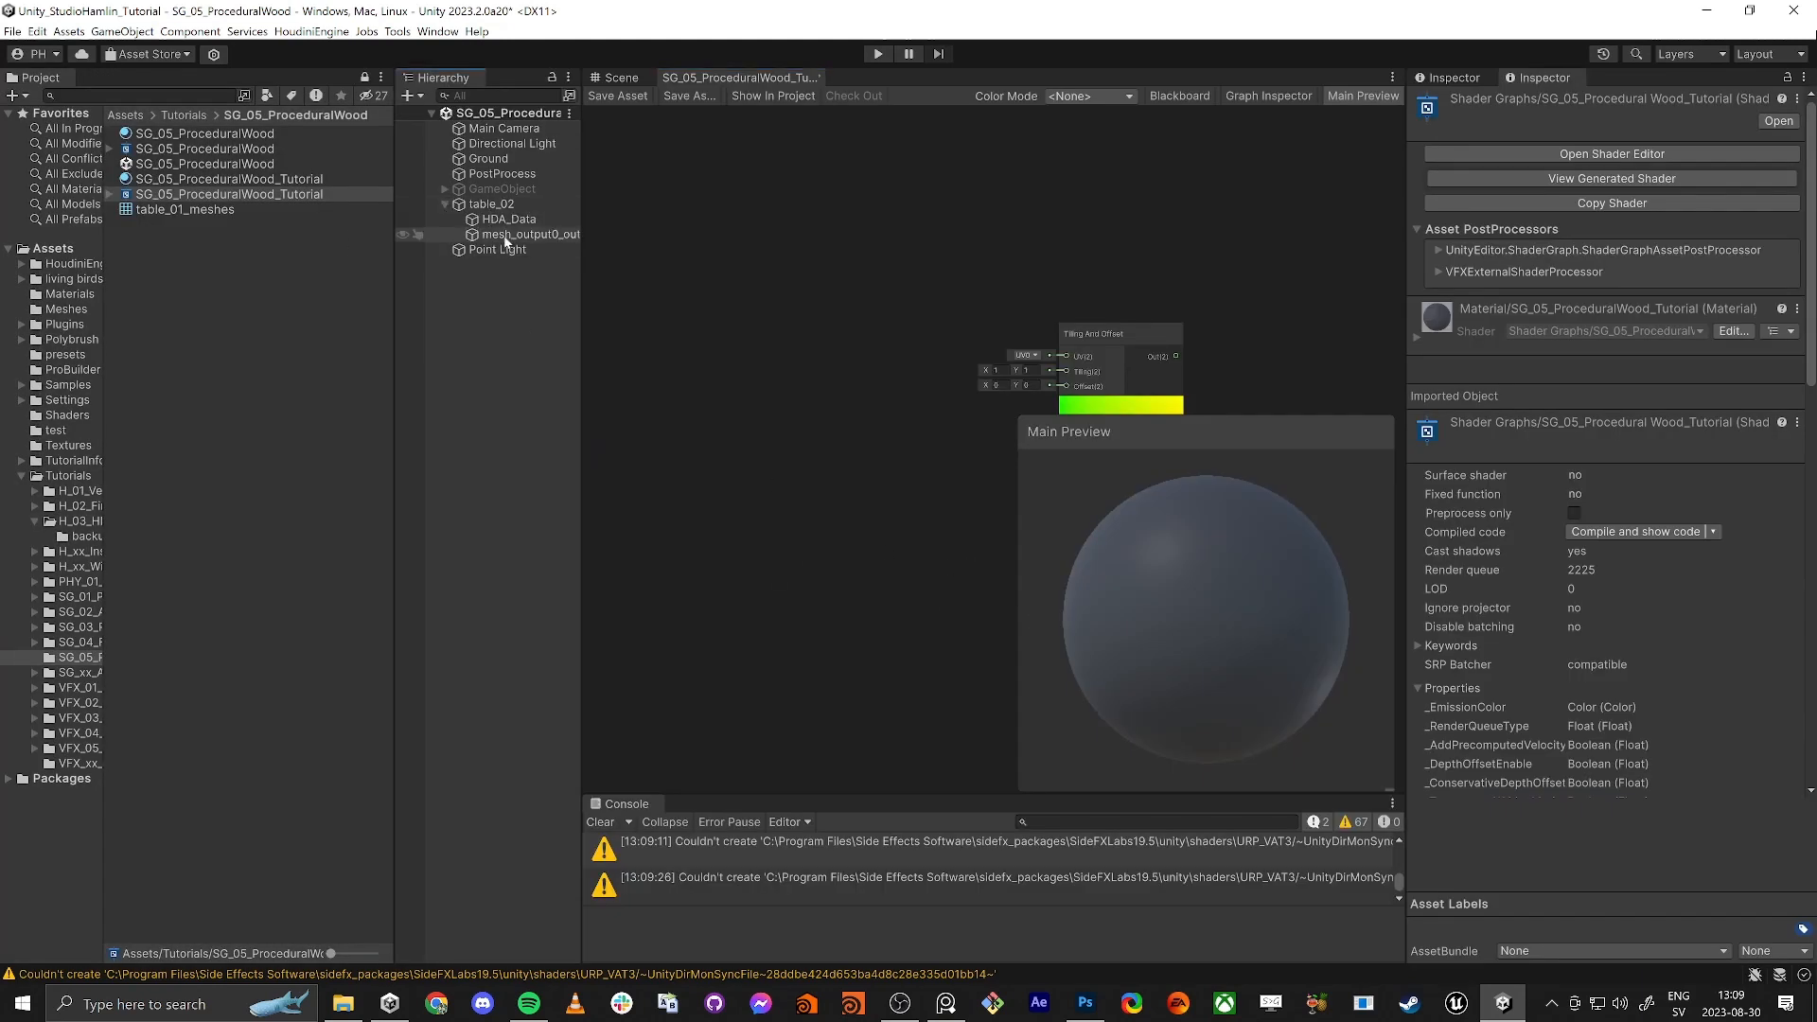
left_click(444, 204)
left_click(455, 188)
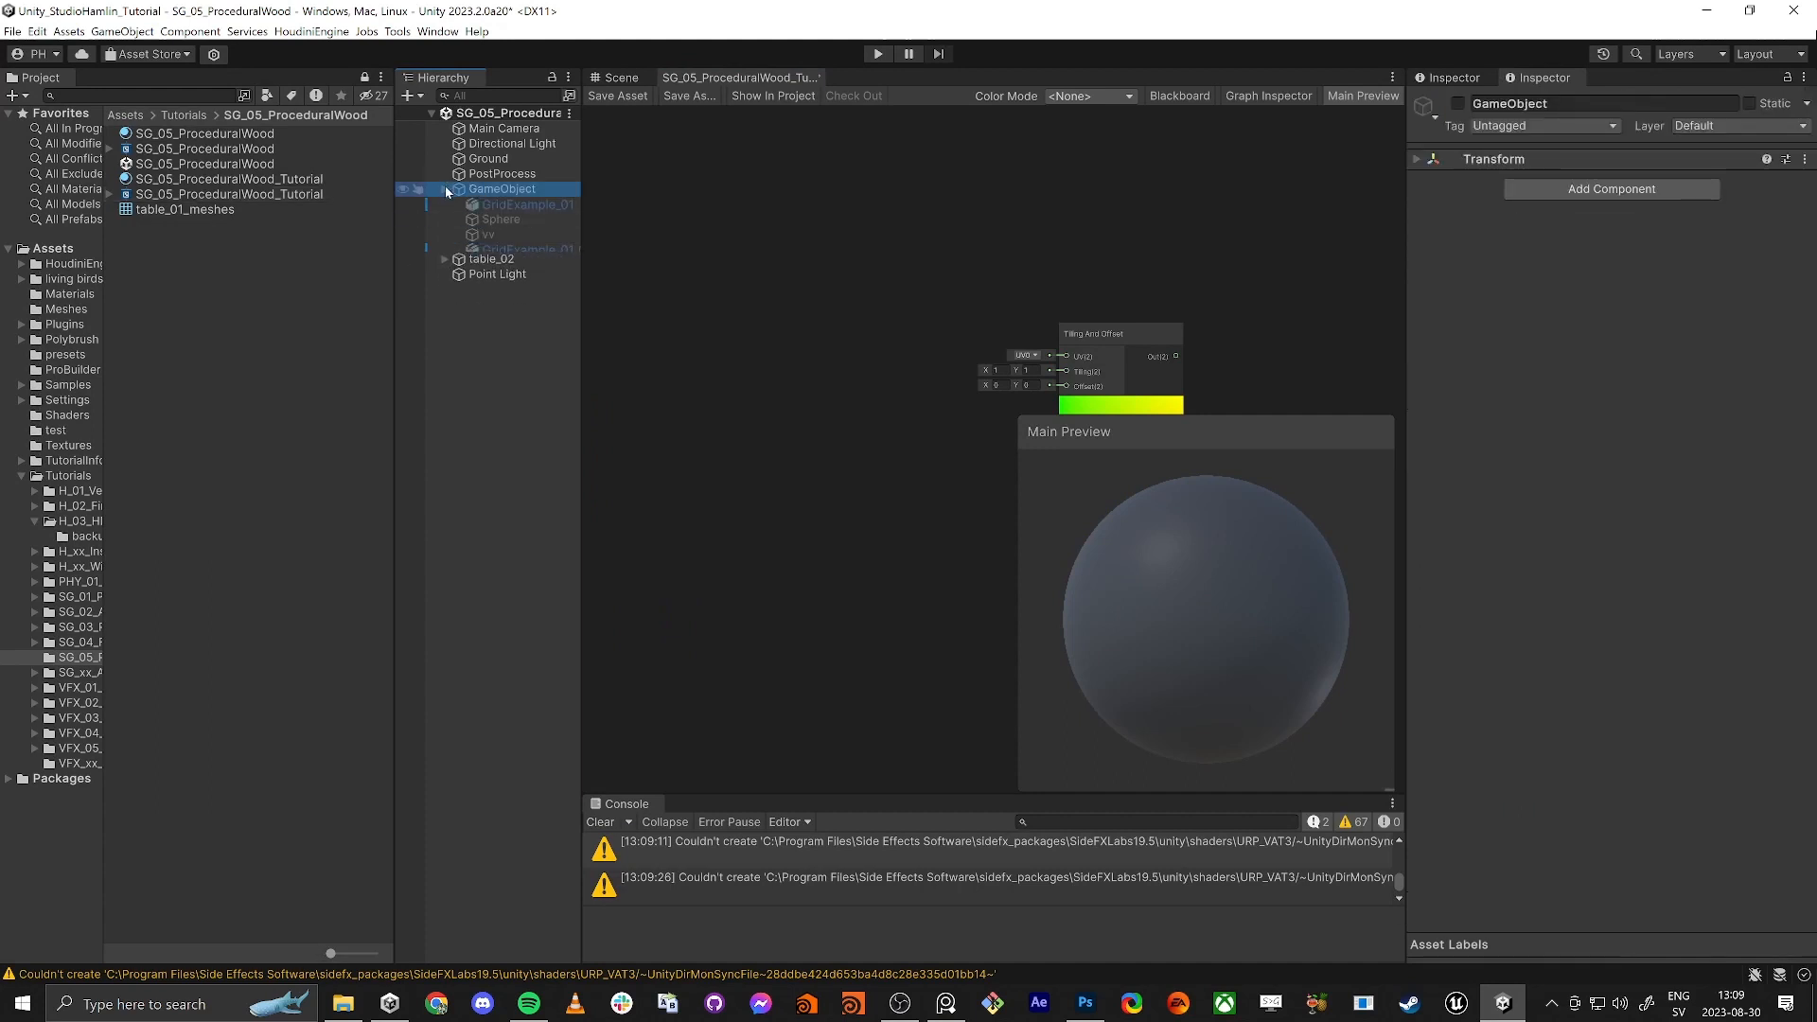
Step: Look through the baked table_01 folder in HoudiniEngineAssetCache and inspect the table_01_meshes asset in the SG_05_ProceduralWood folder
left_click(74, 265)
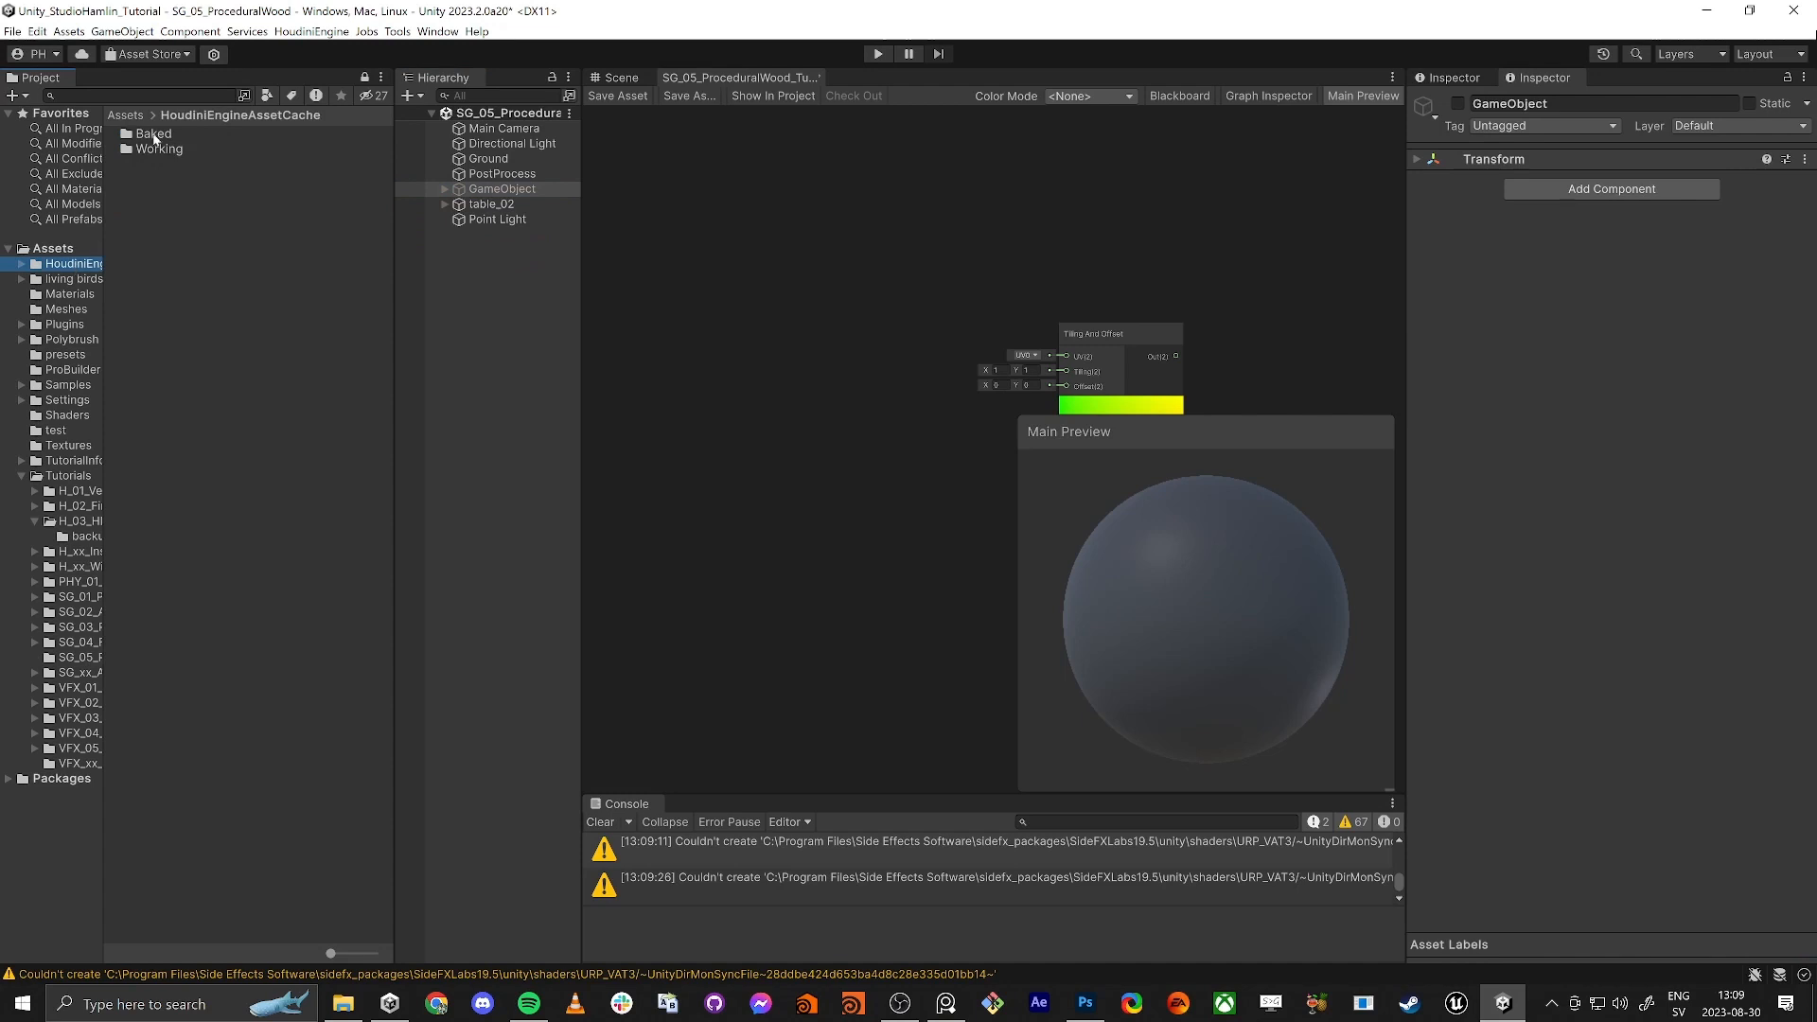
double_click(153, 135)
double_click(157, 165)
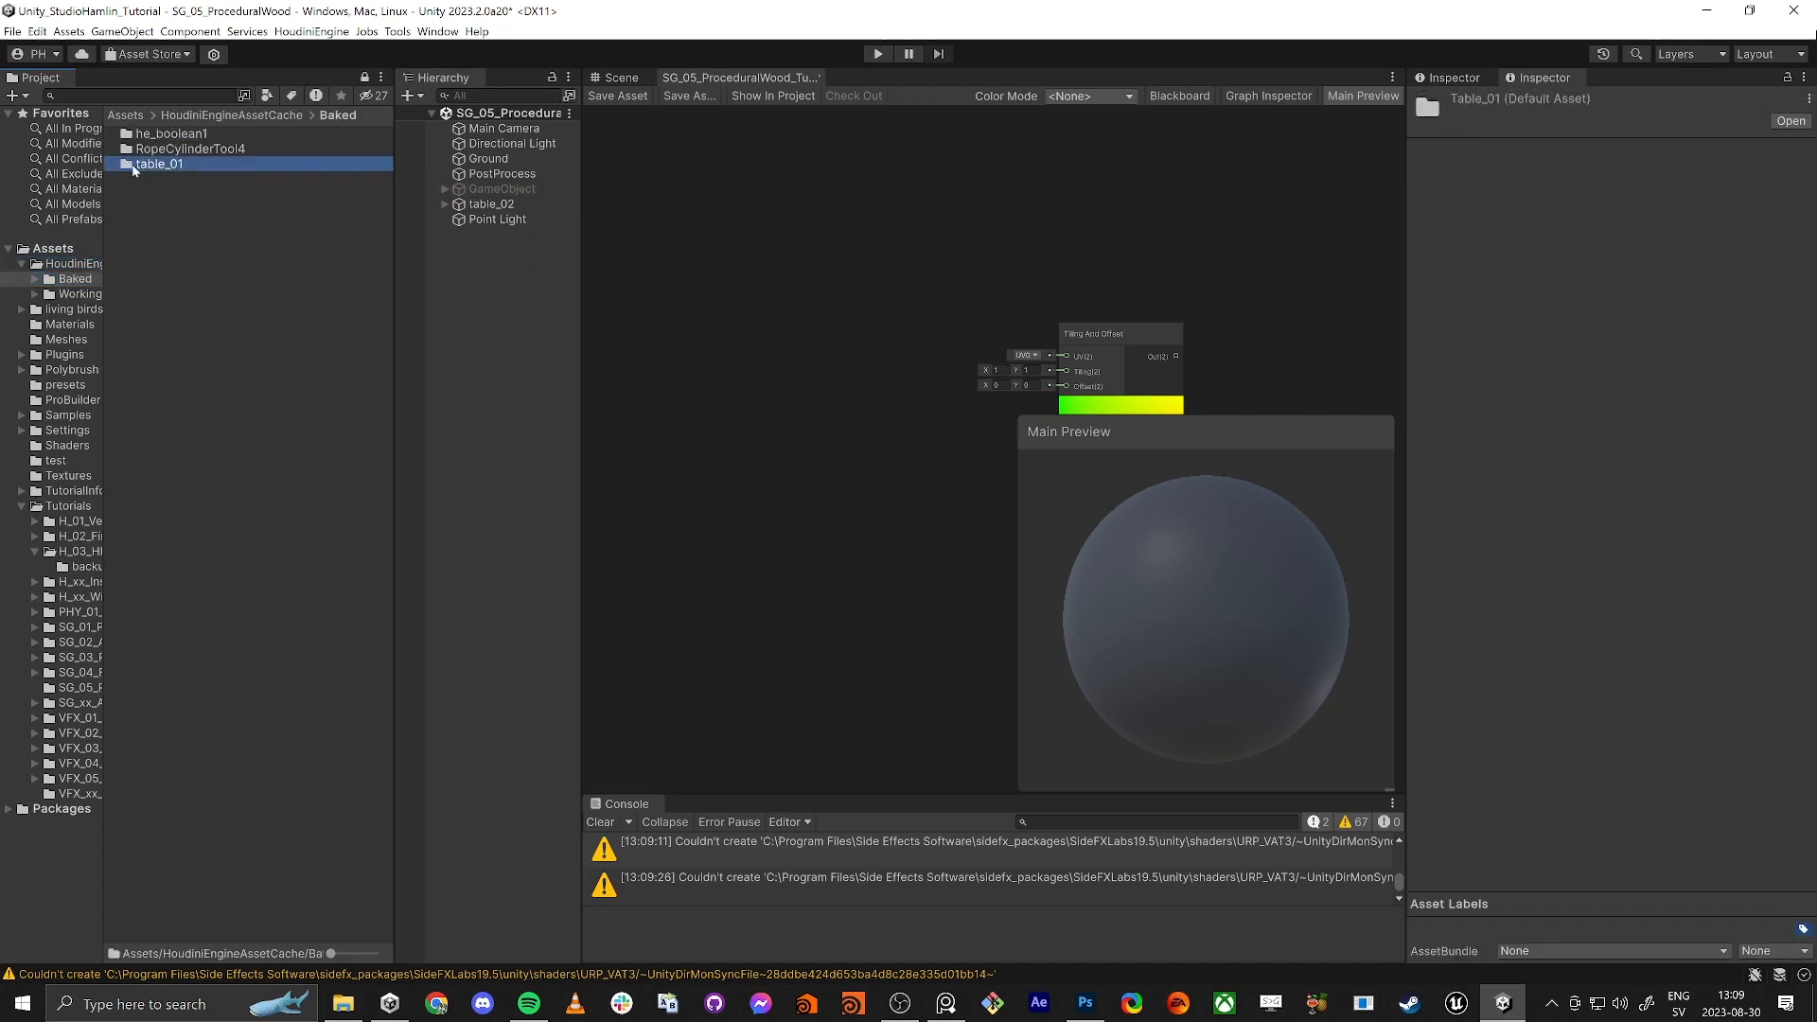
left_click_drag(103, 350, 201, 352)
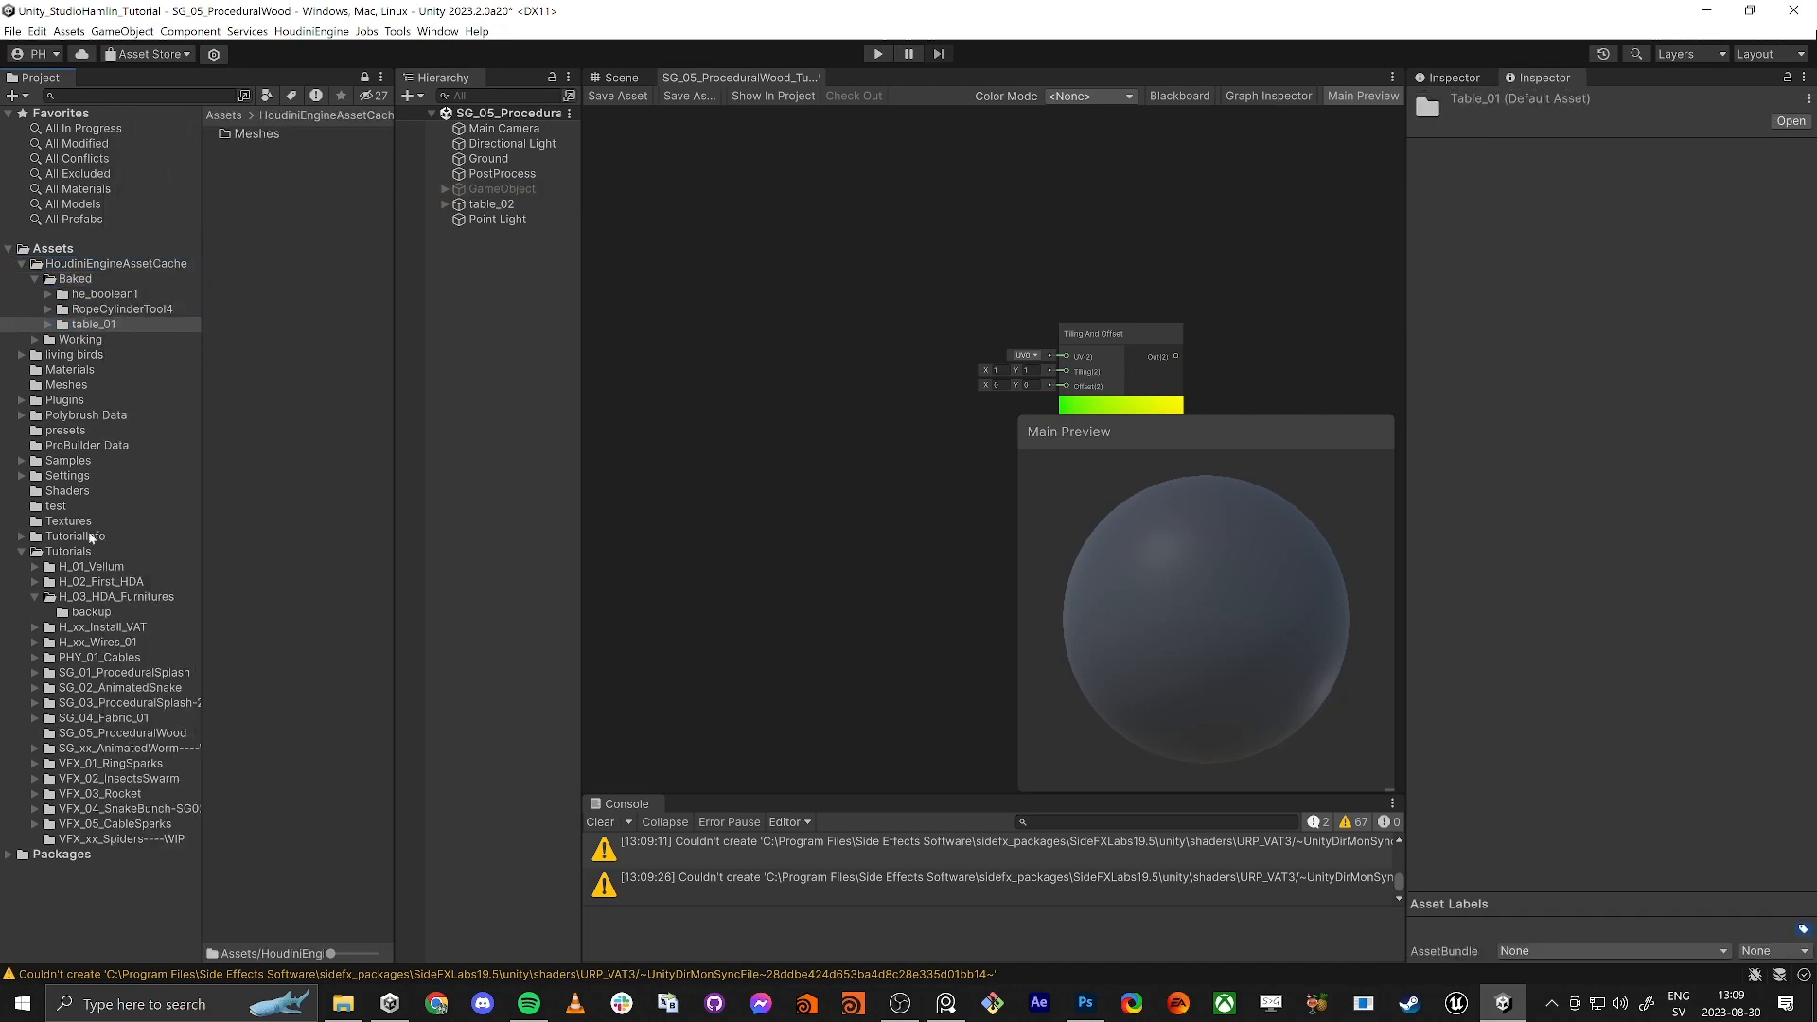
left_click(113, 733)
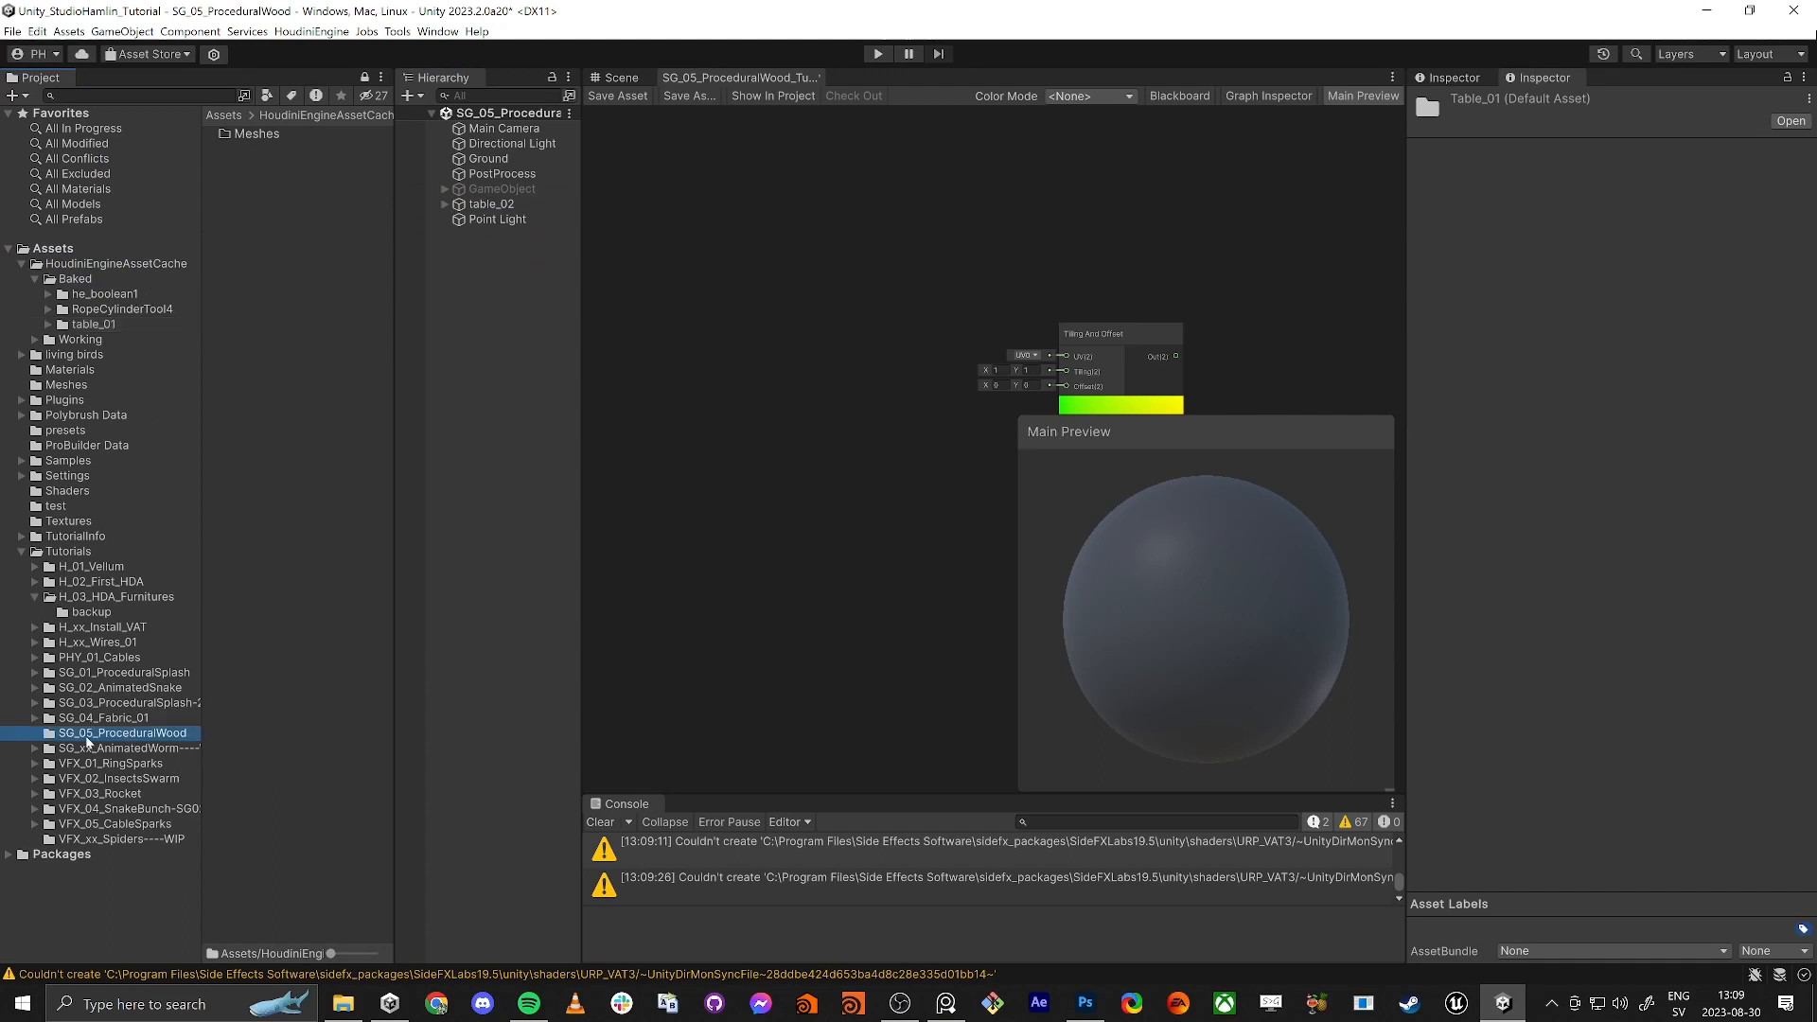
left_click(283, 209)
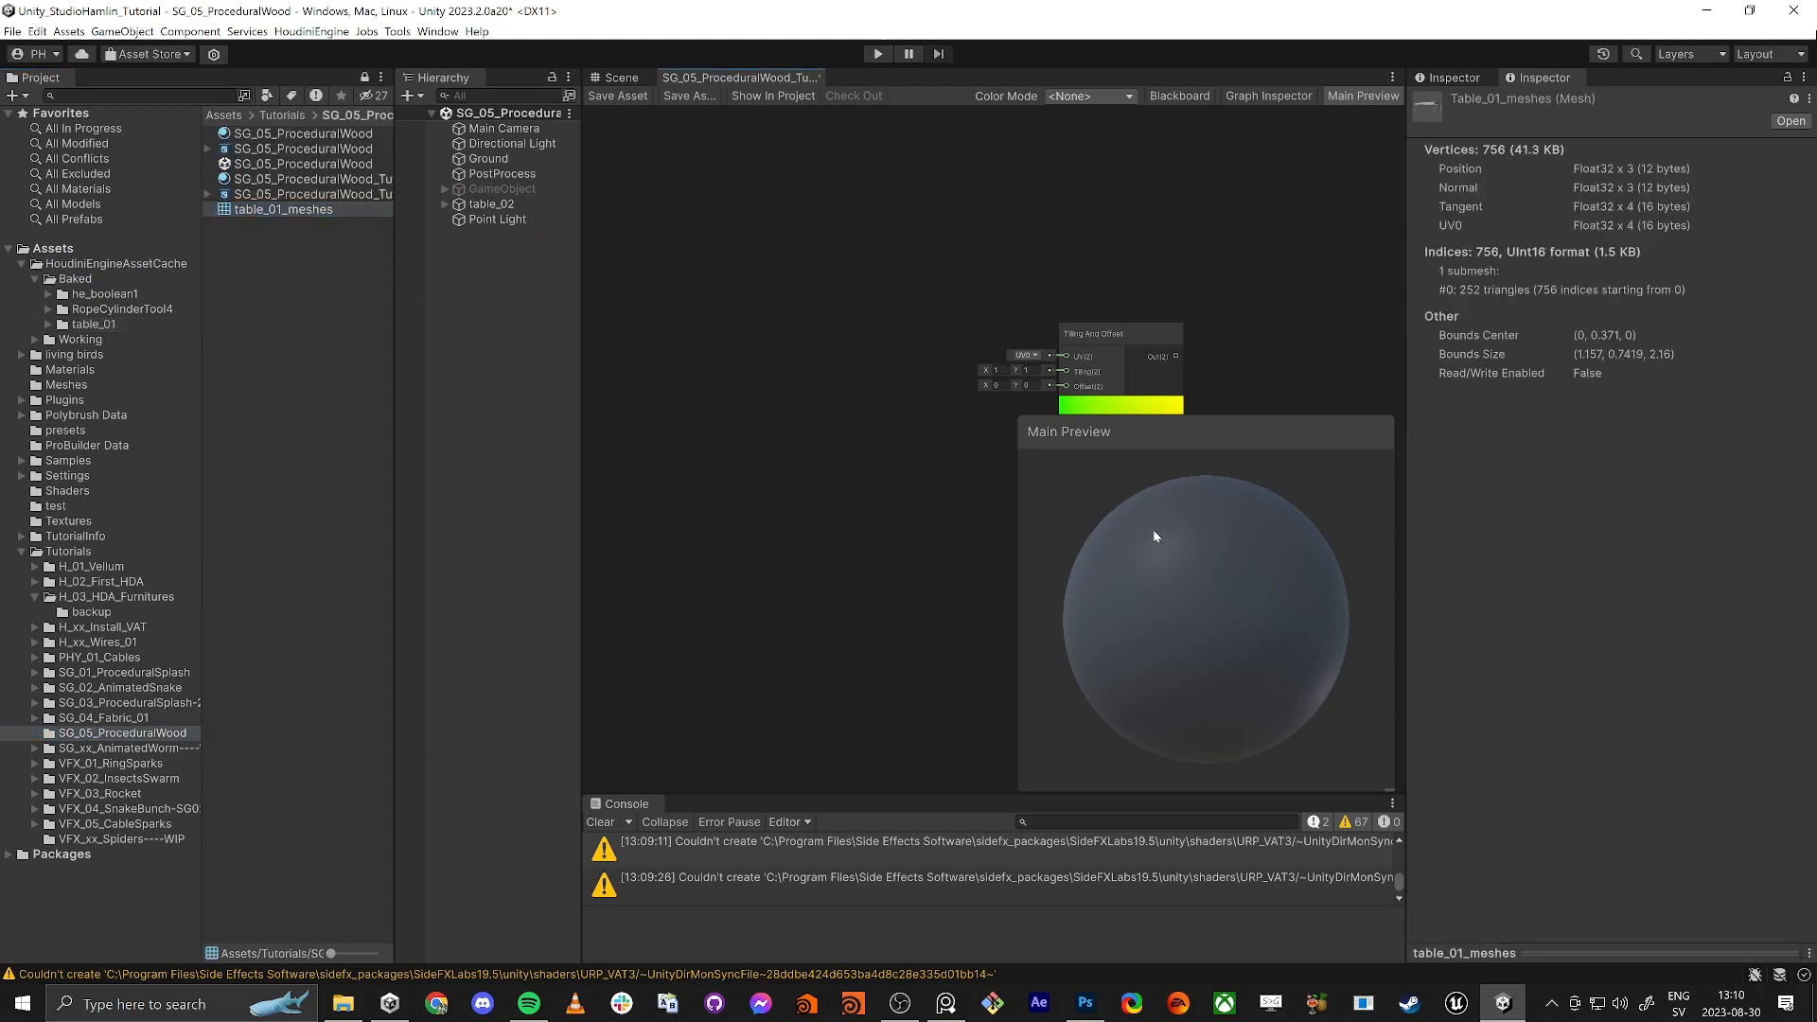
Step: Set the Main Preview to the custom mesh table_01_meshes and rotate it to show the tabletop
right_click(1213, 533)
left_click(1273, 667)
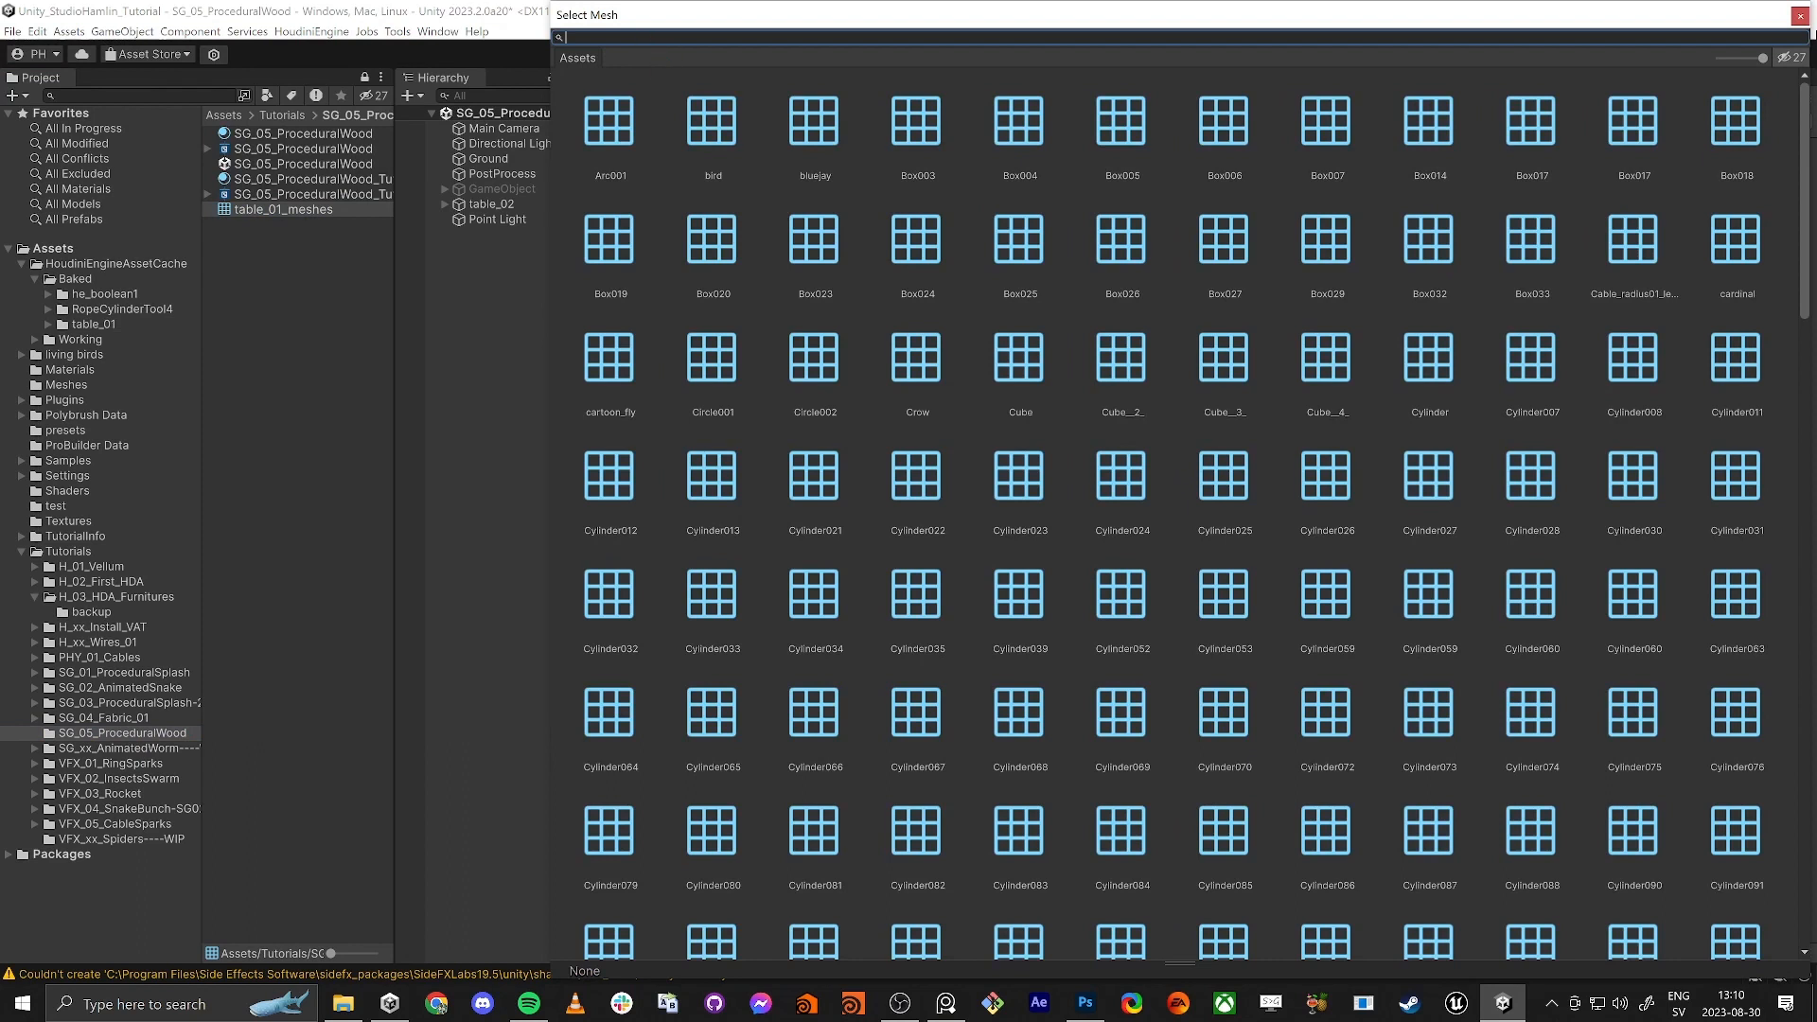
type("TABL")
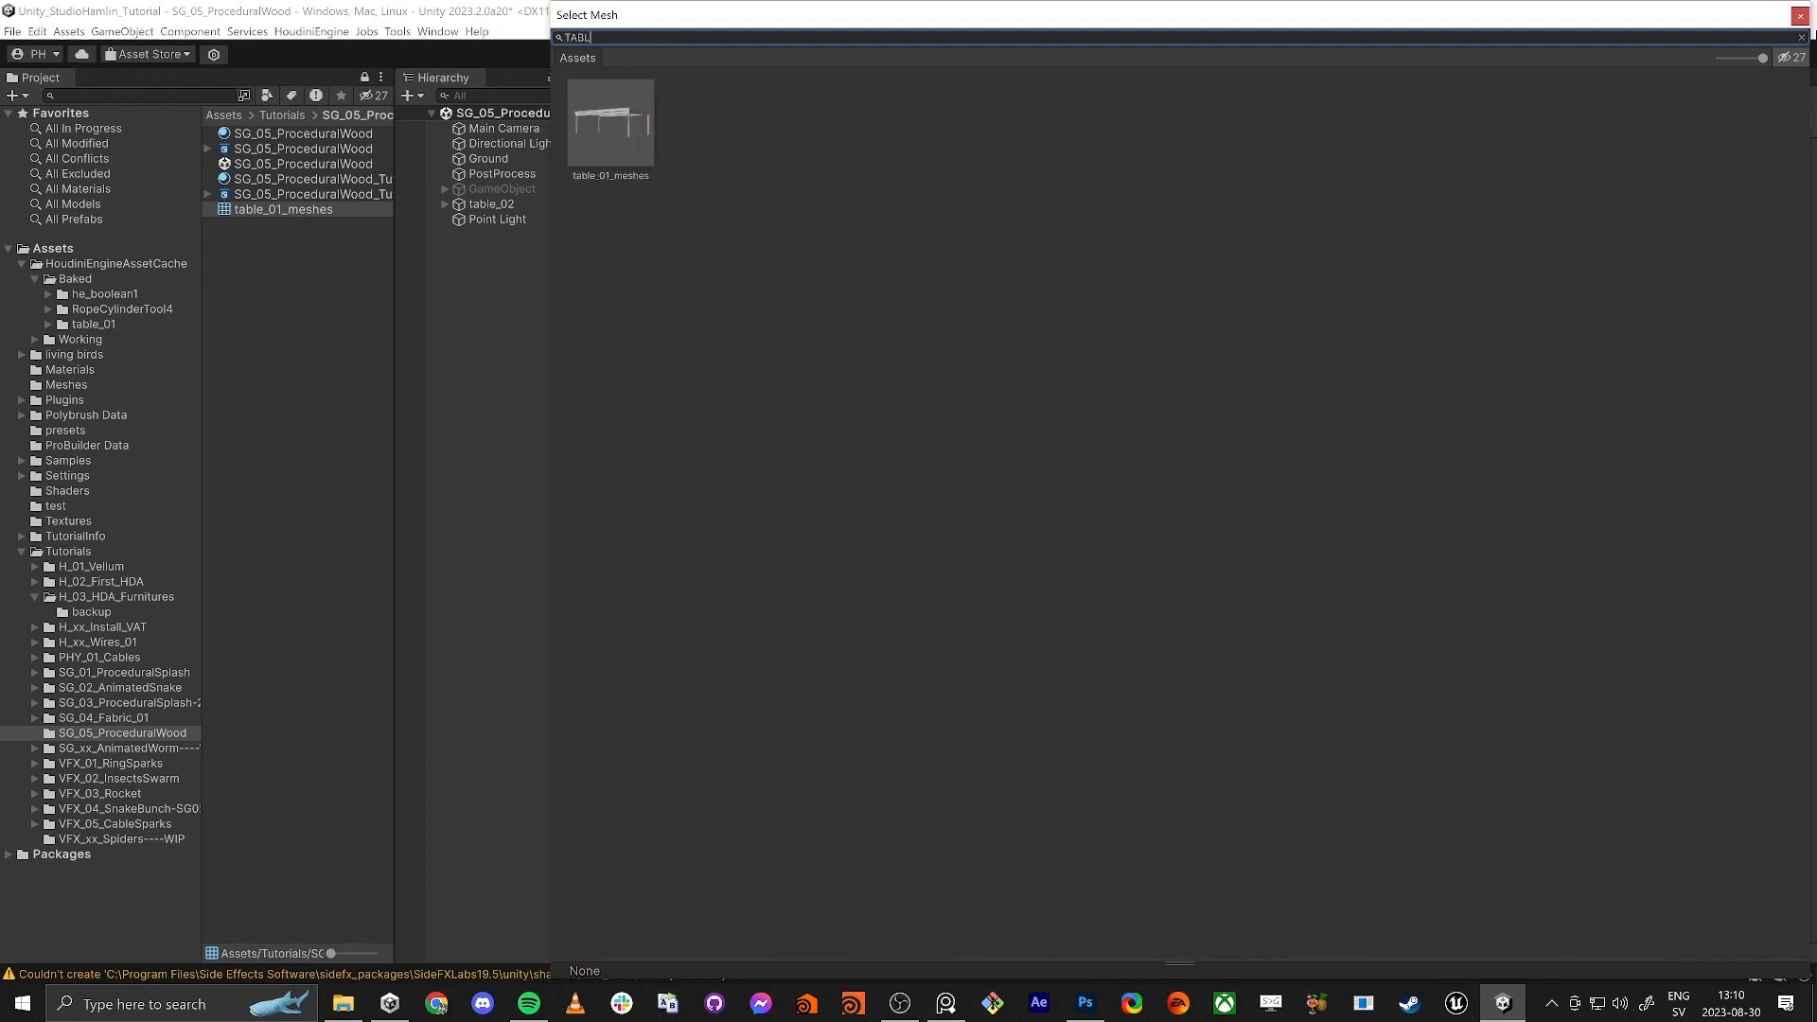
double_click(605, 133)
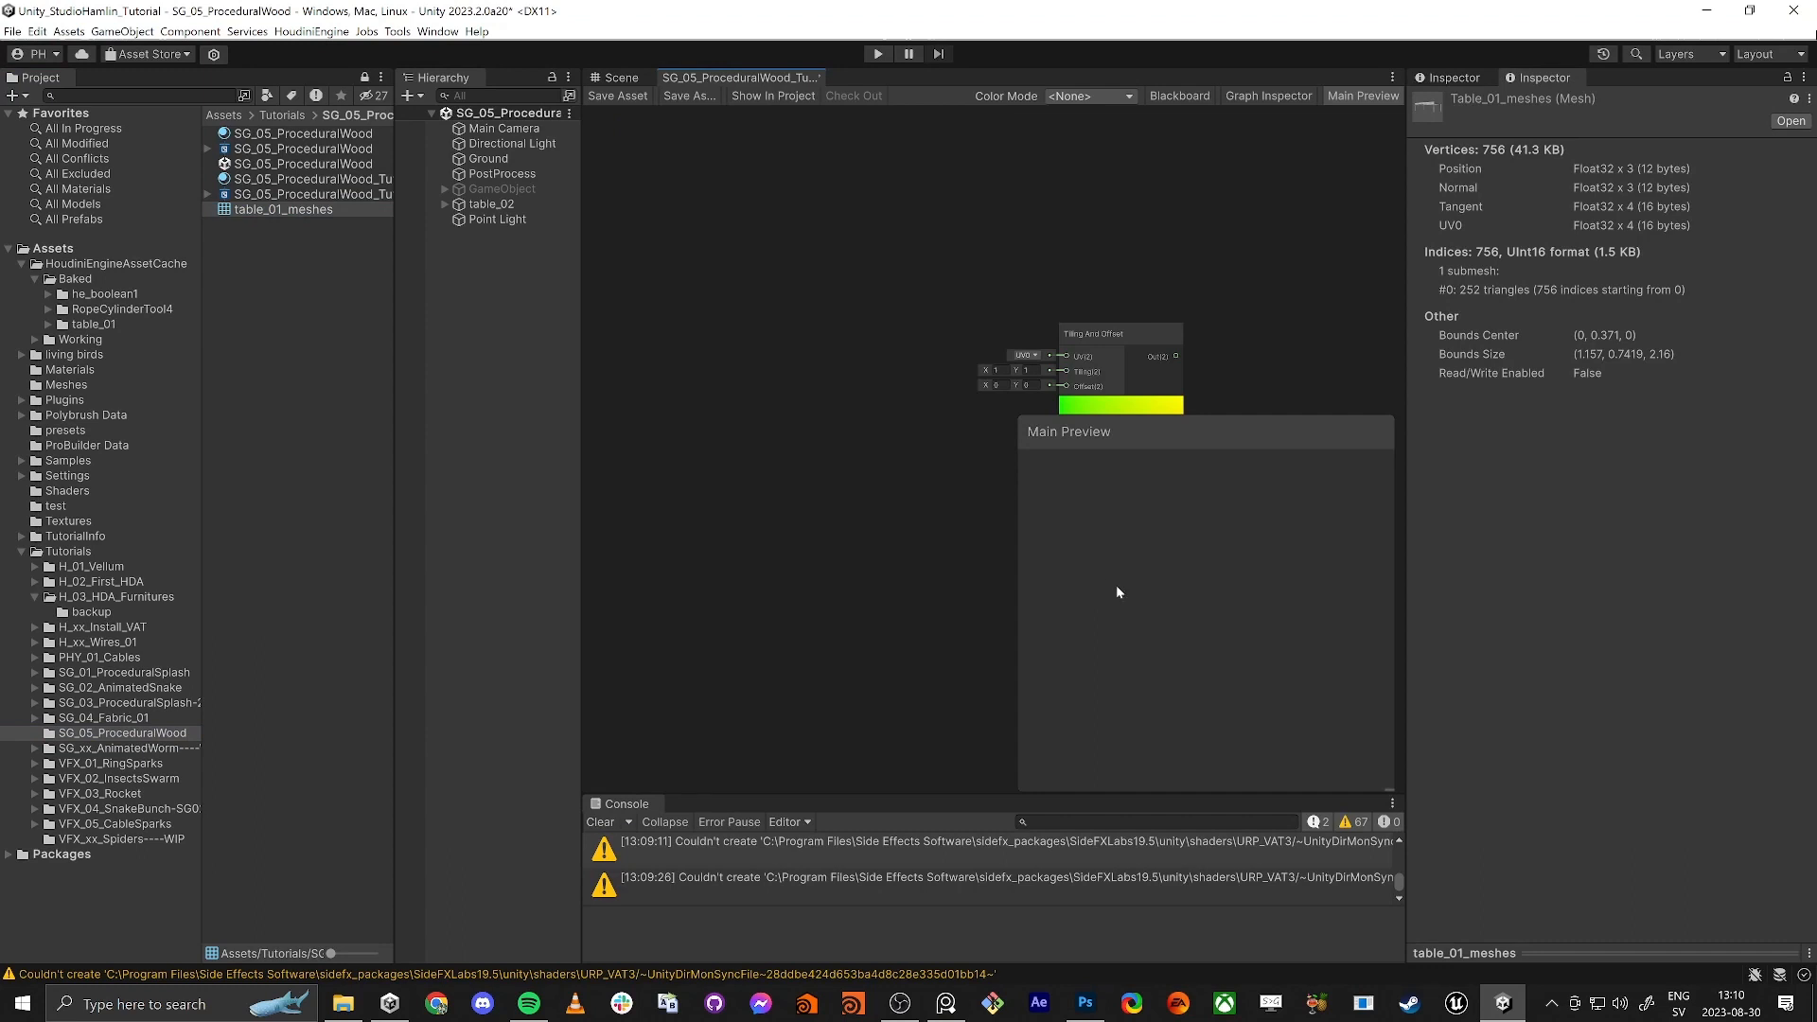
left_click_drag(1131, 576, 1154, 649)
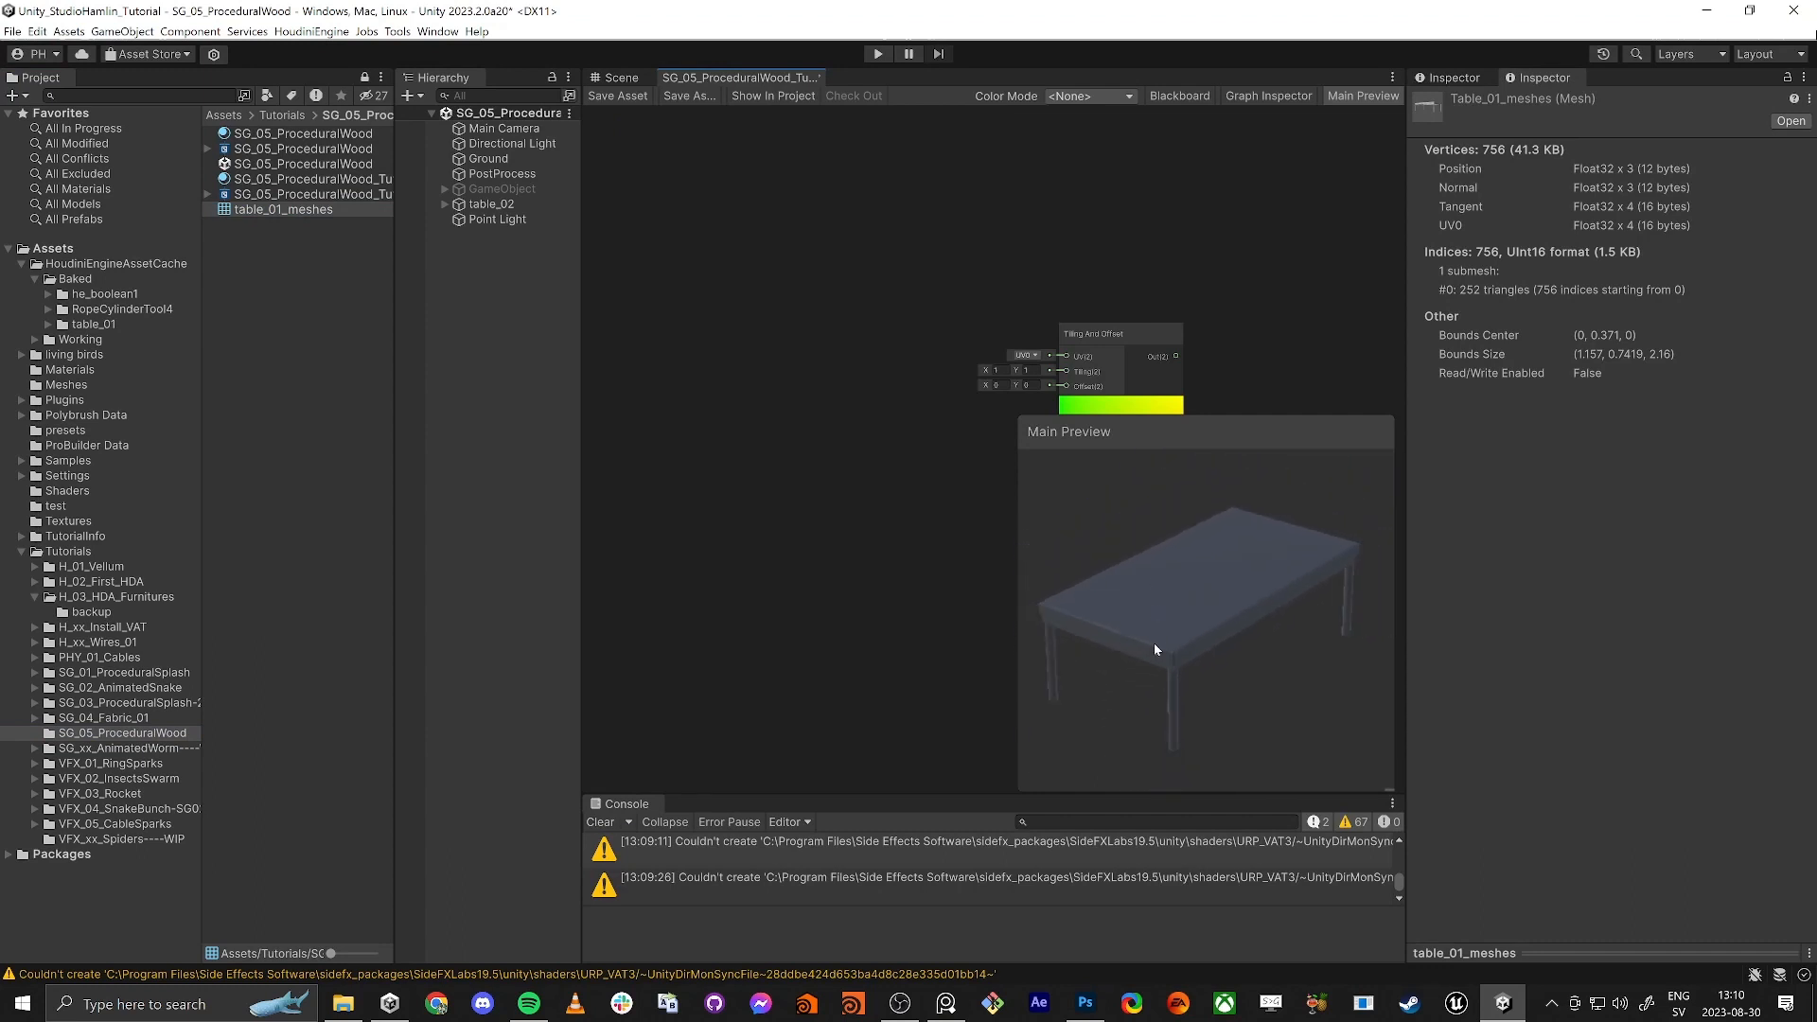
Step: Maximize the shader graph and move the Tiling And Offset node farther away from the Fragment block
key("shift+space")
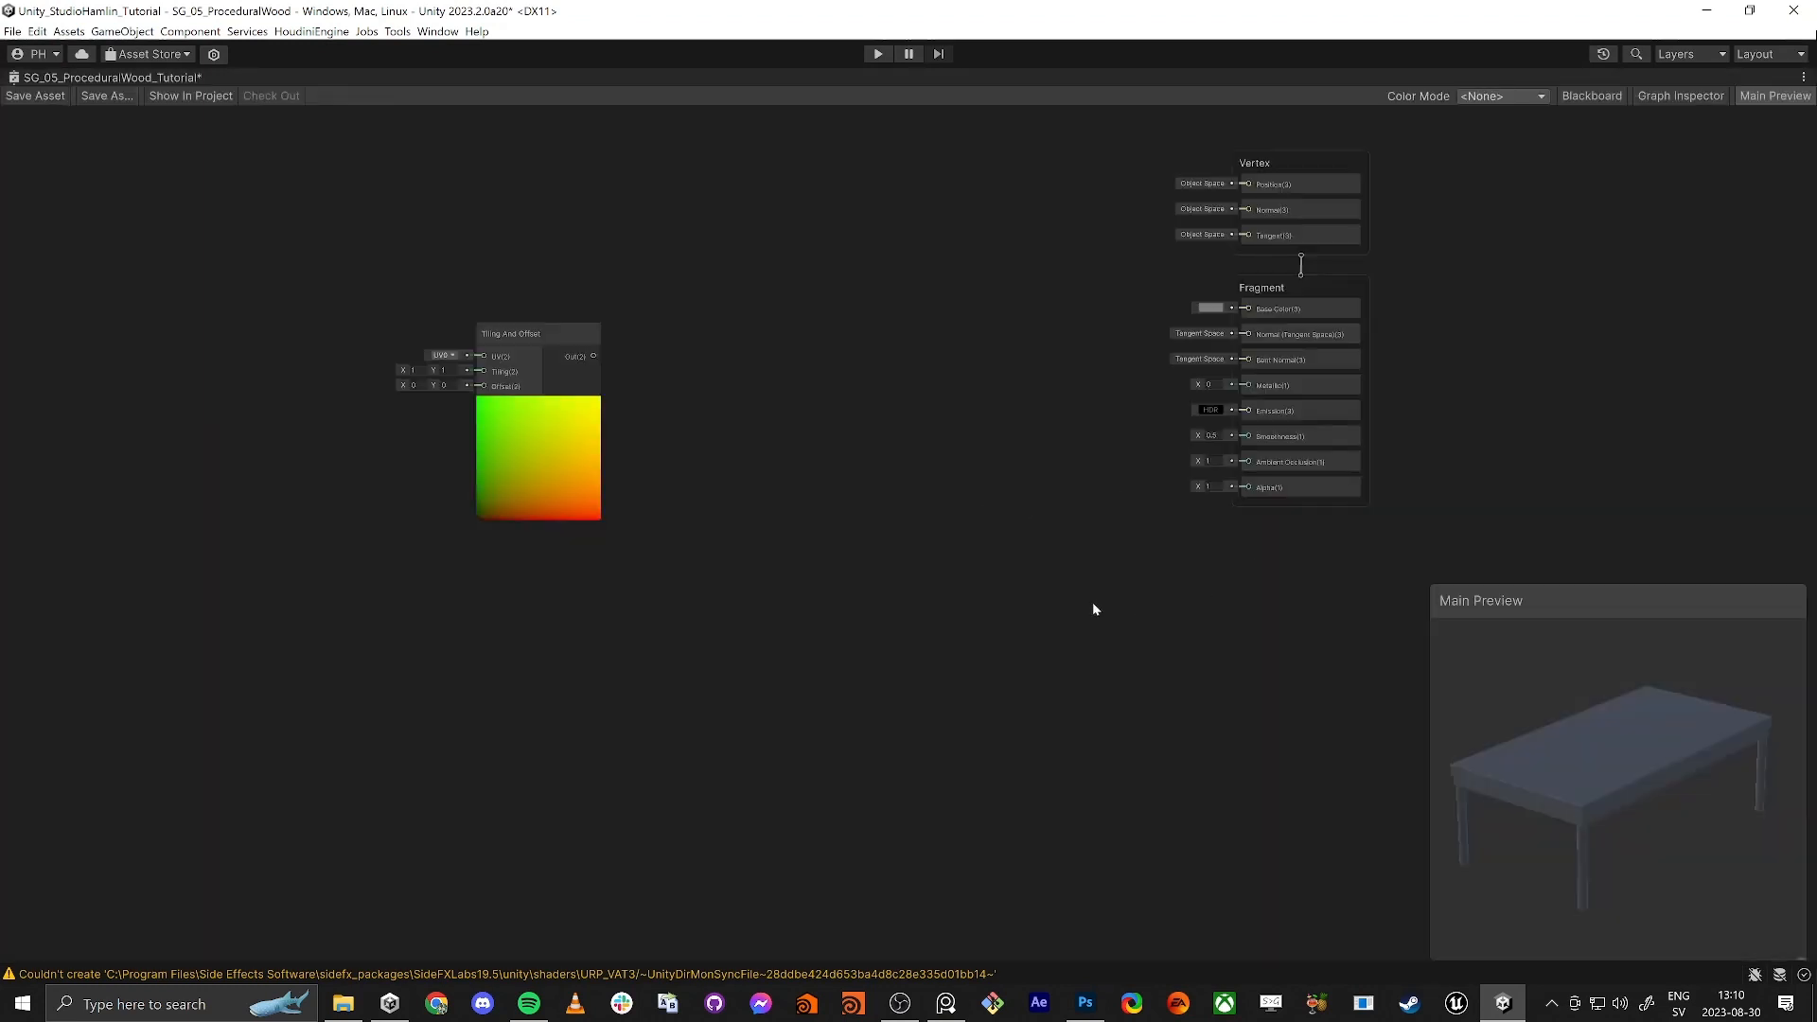
middle_click_drag(1092, 603, 1221, 608)
middle_click_drag(889, 490, 959, 562)
scroll(960, 562, "down", 1)
left_click_drag(755, 437, 660, 398)
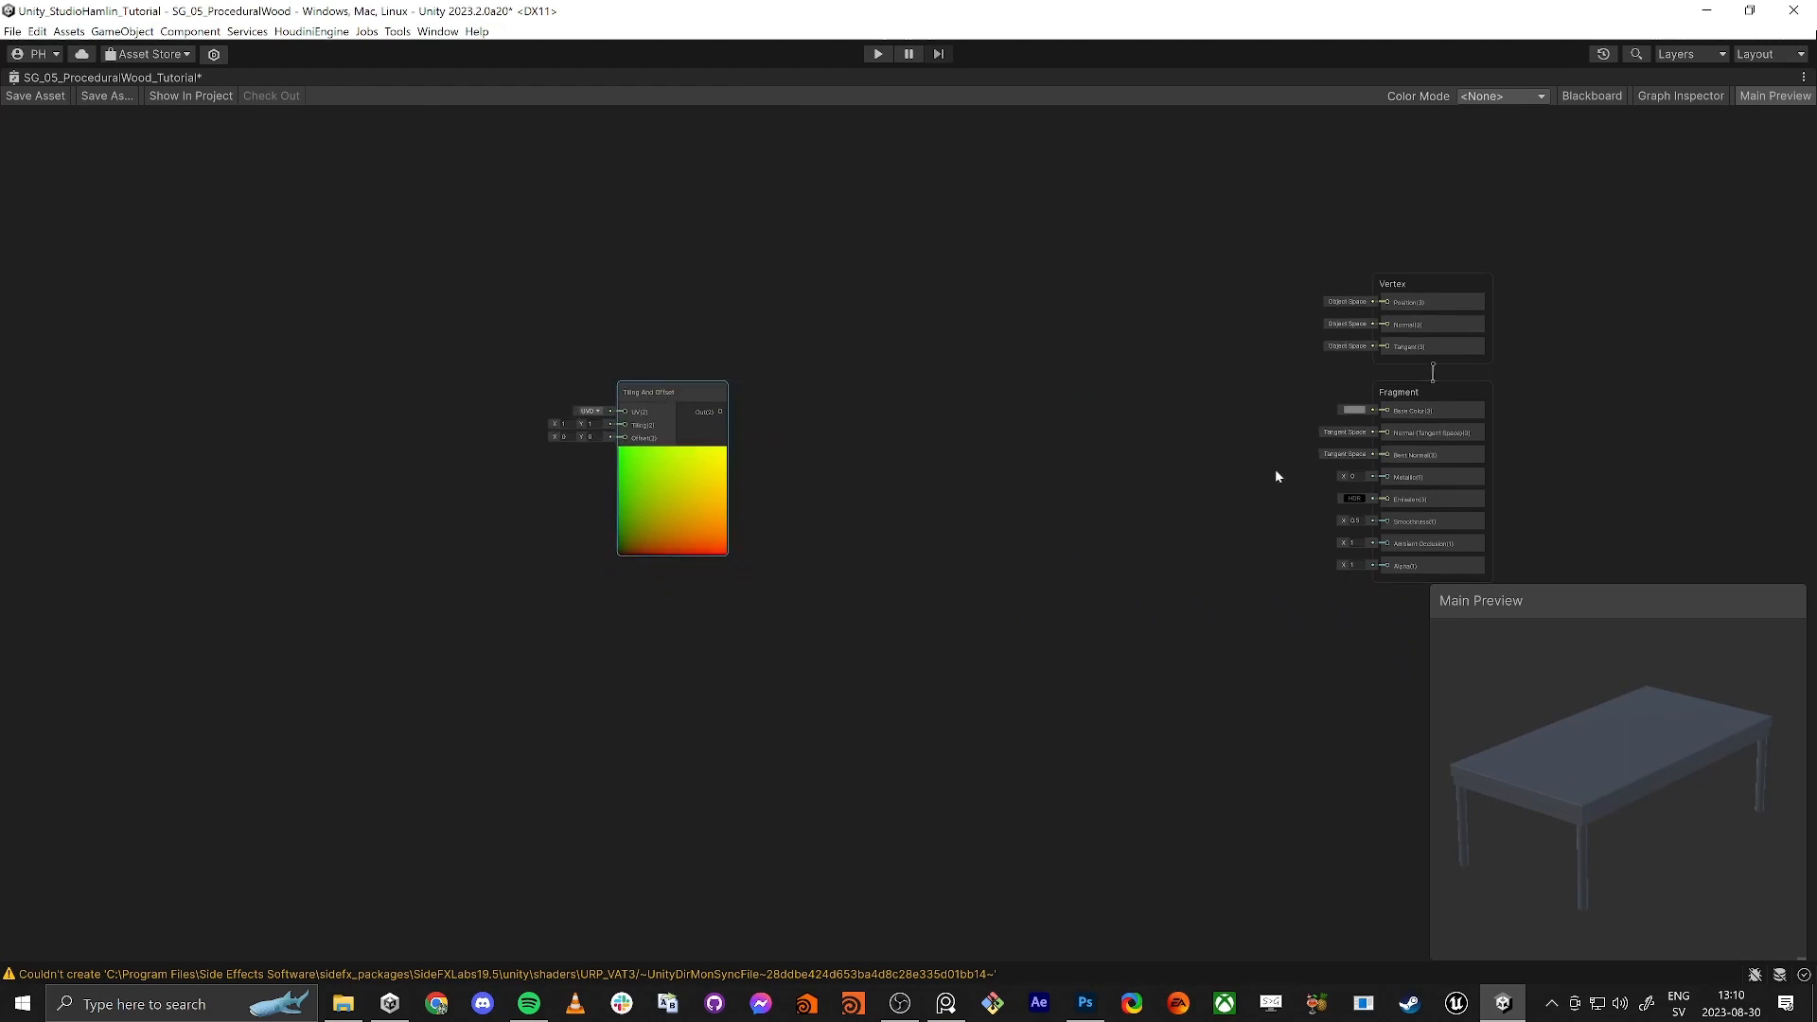
key("alt+Tab")
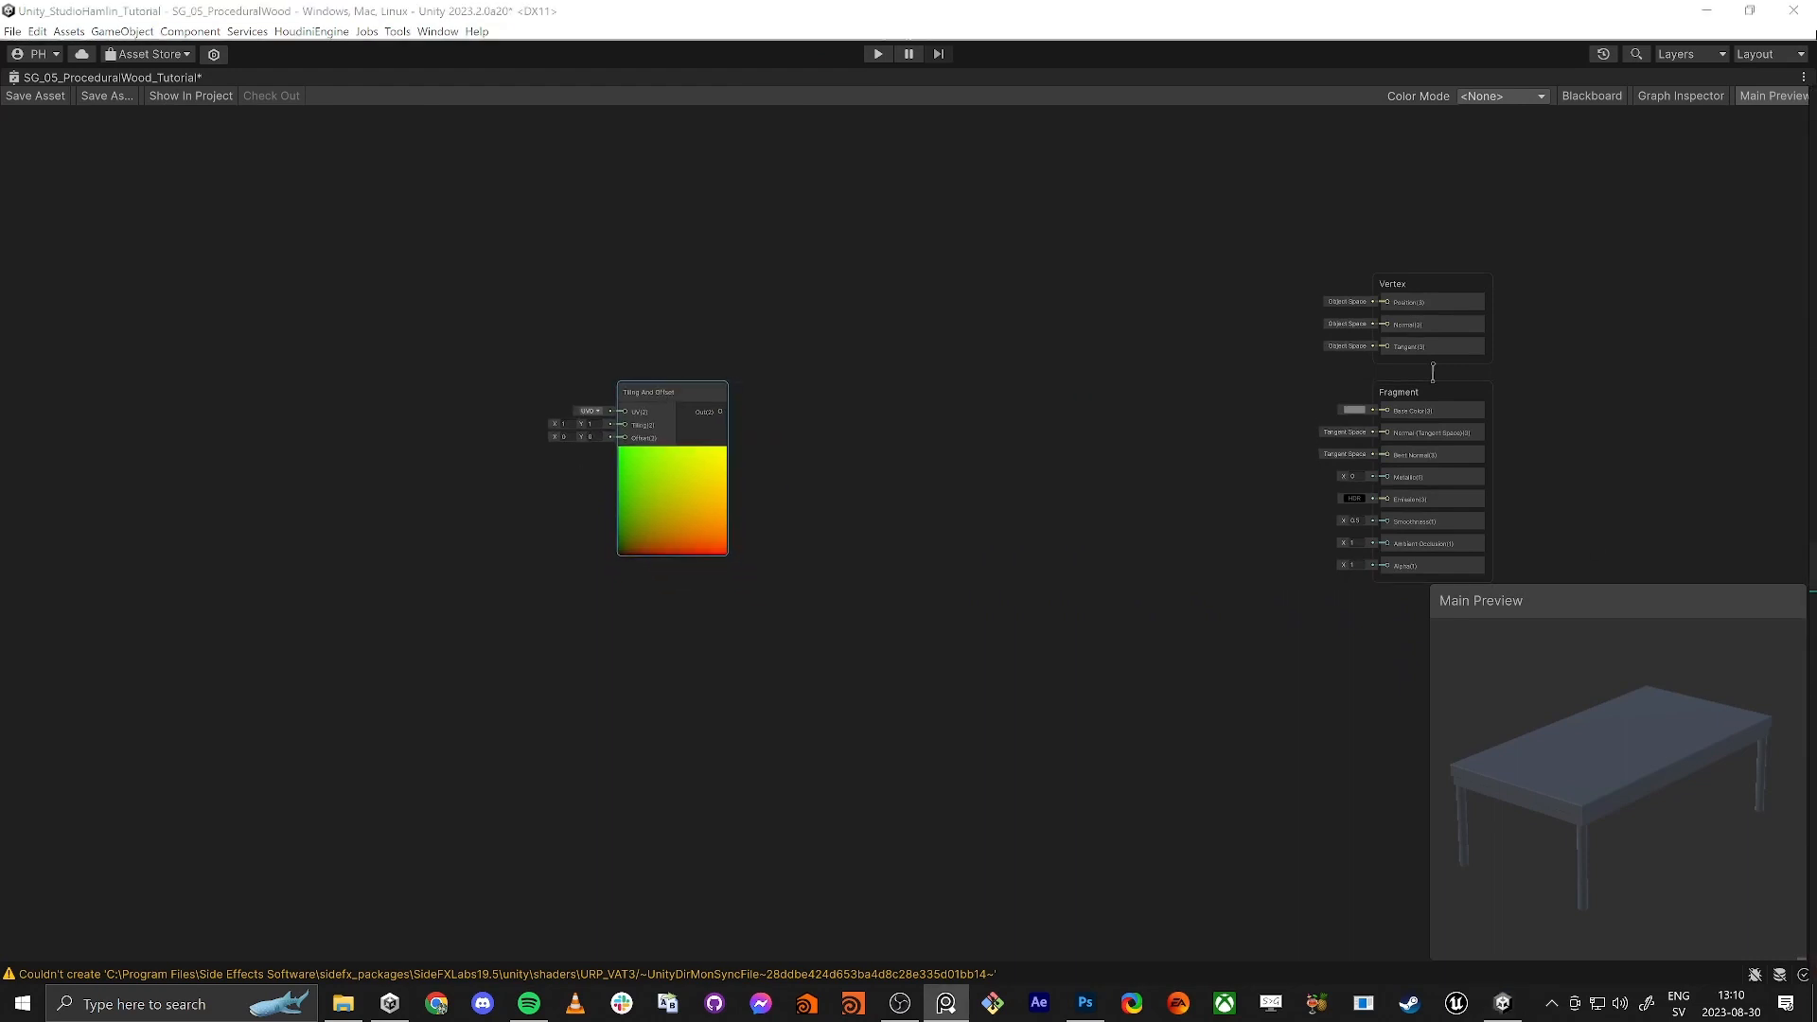
left_click_drag(632, 391, 552, 408)
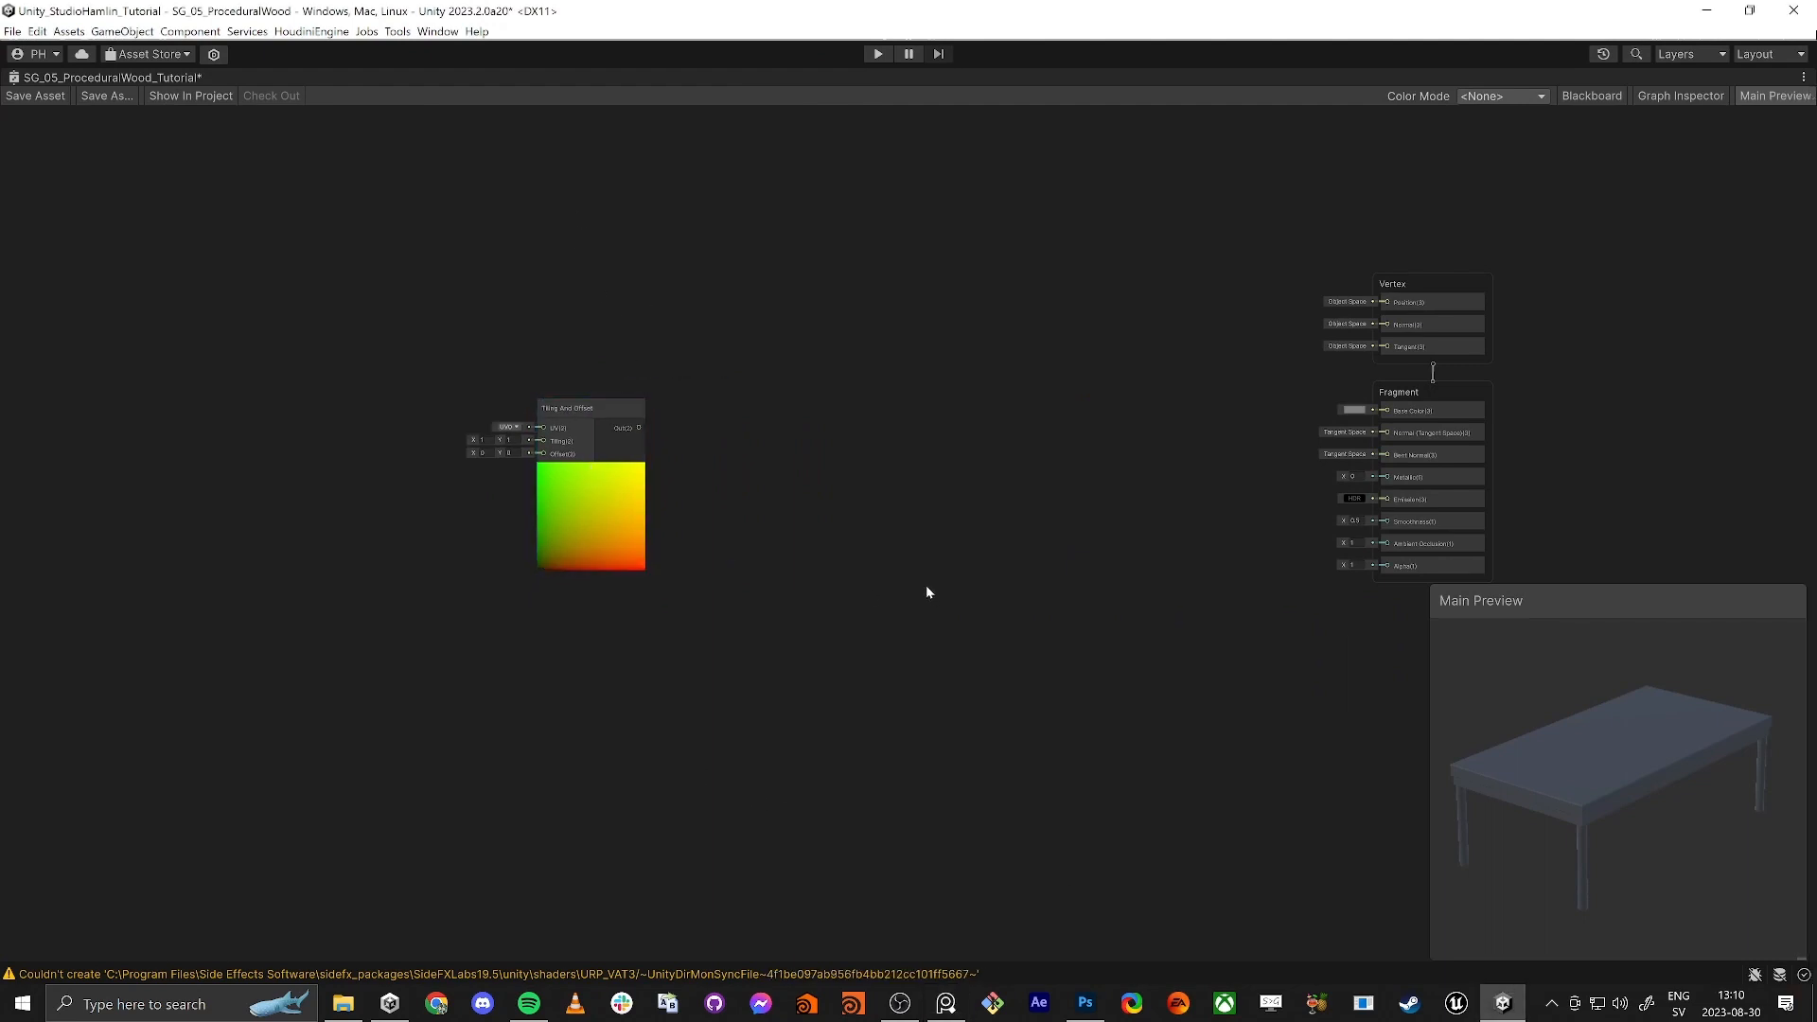
Step: Add a Voronoi node and place it between the Tiling And Offset node and the Fragment block
key("space")
type("voronoi")
key("Return")
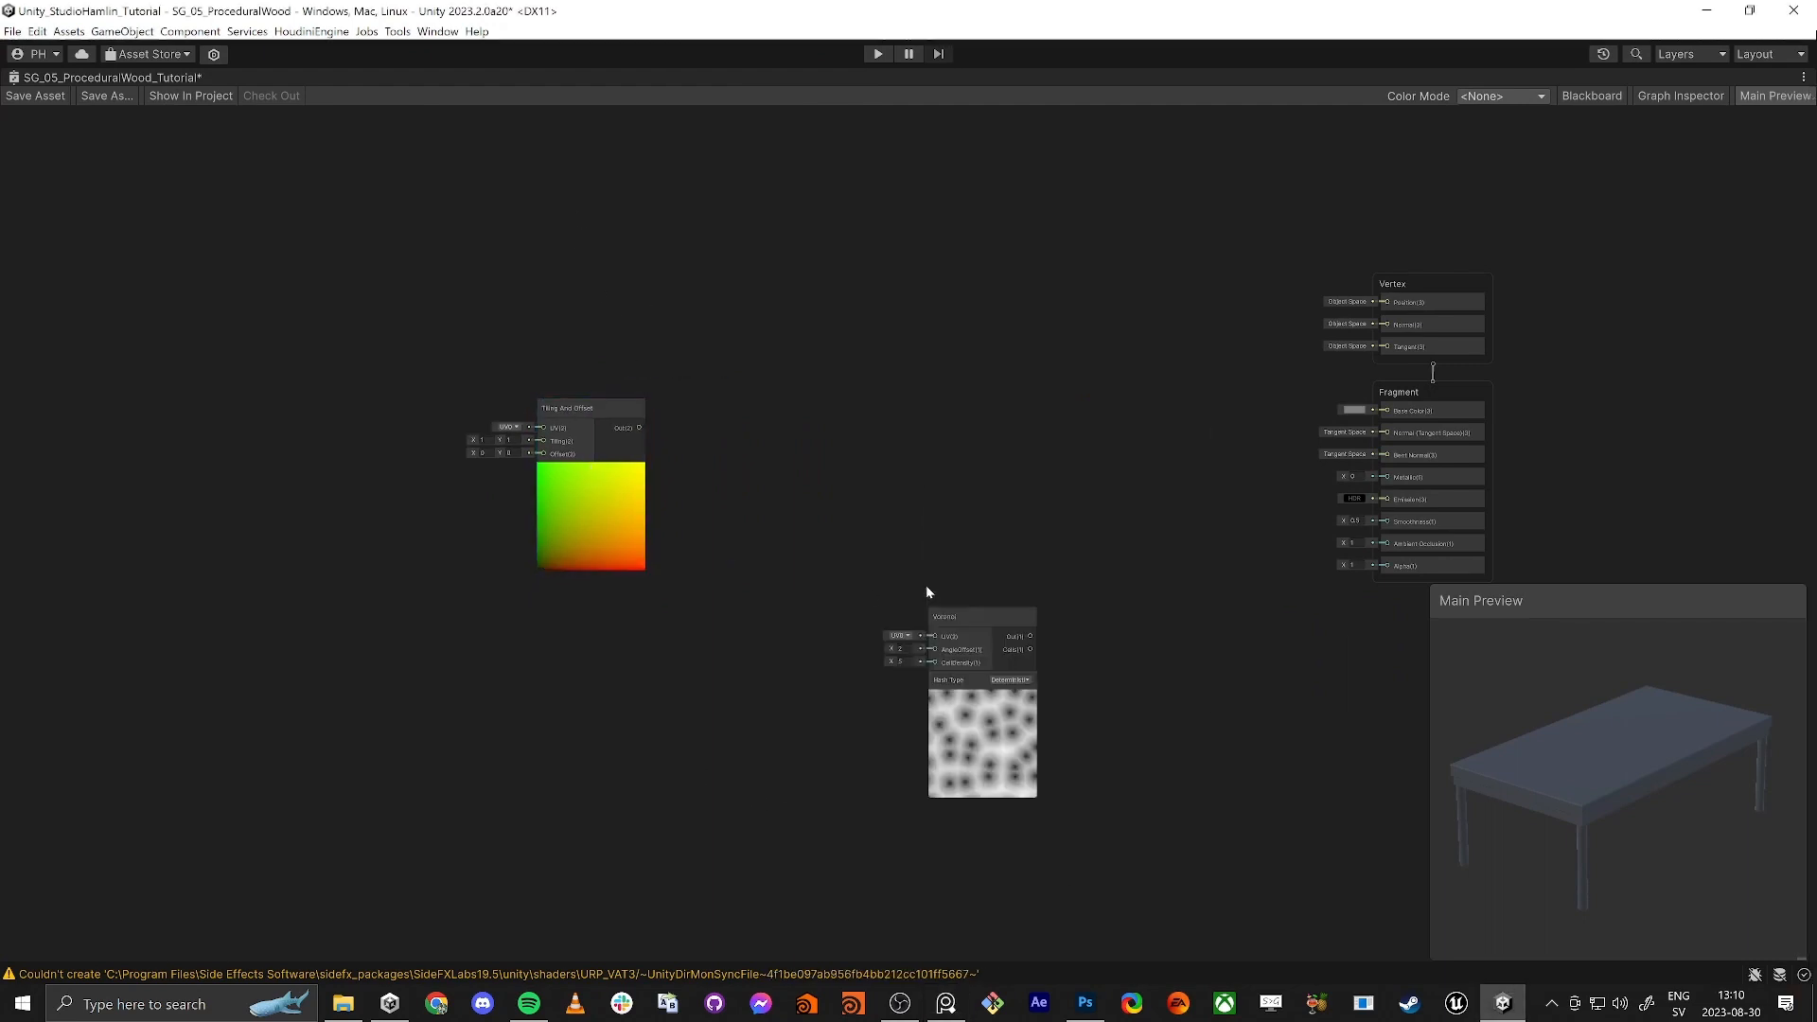
left_click_drag(1016, 626, 885, 407)
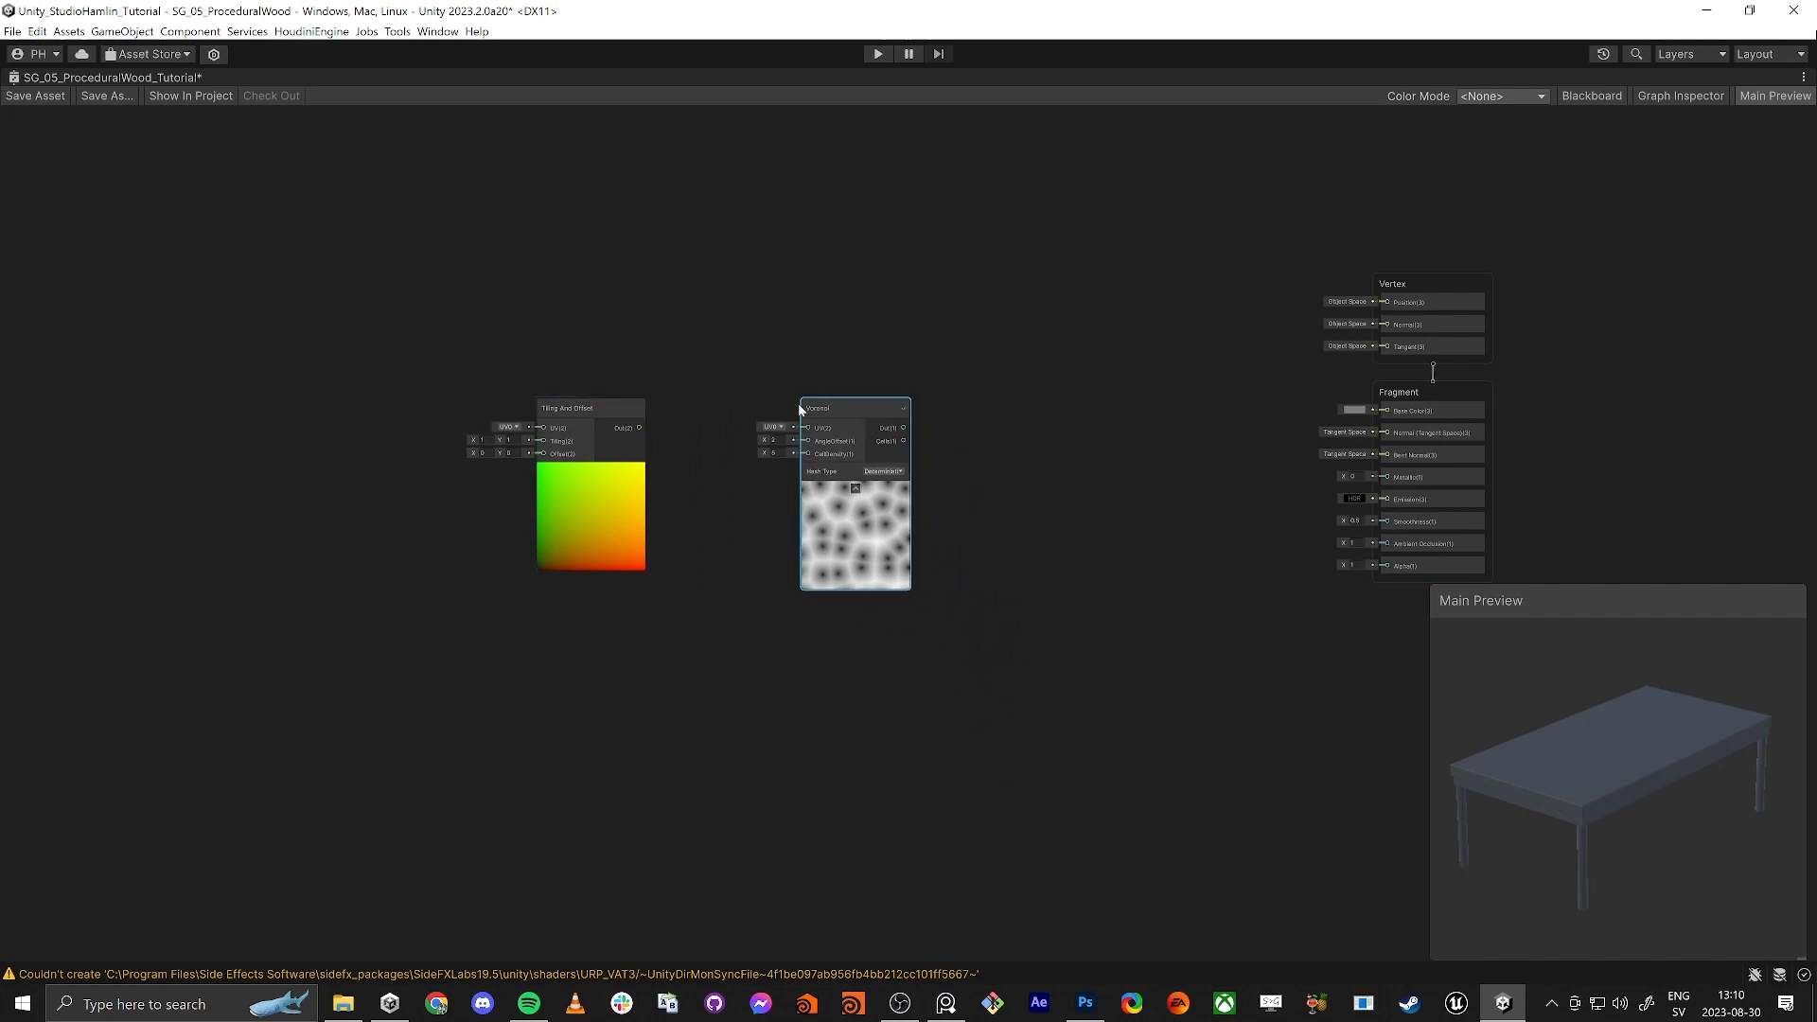
Step: Connect the Tiling And Offset output to the Voronoi UV input, and the Voronoi Out to the Fragment's Base Color
left_click_drag(586, 402, 808, 428)
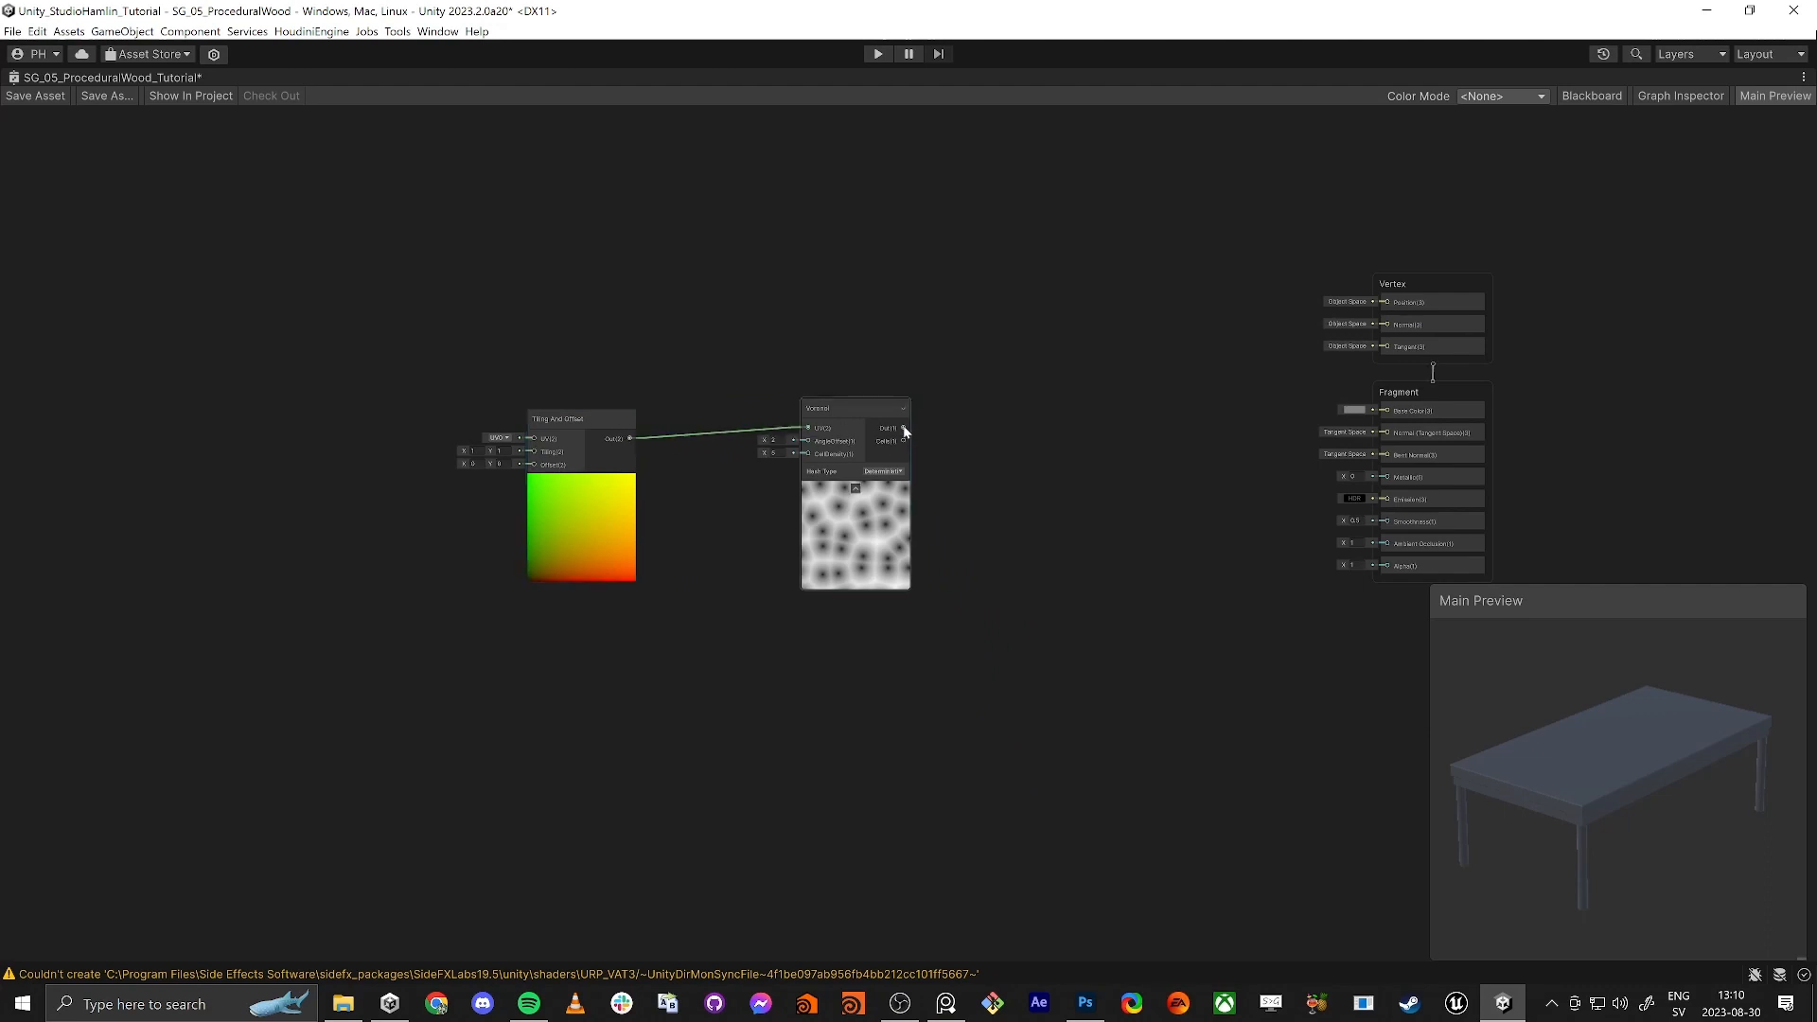
left_click_drag(899, 432, 1386, 411)
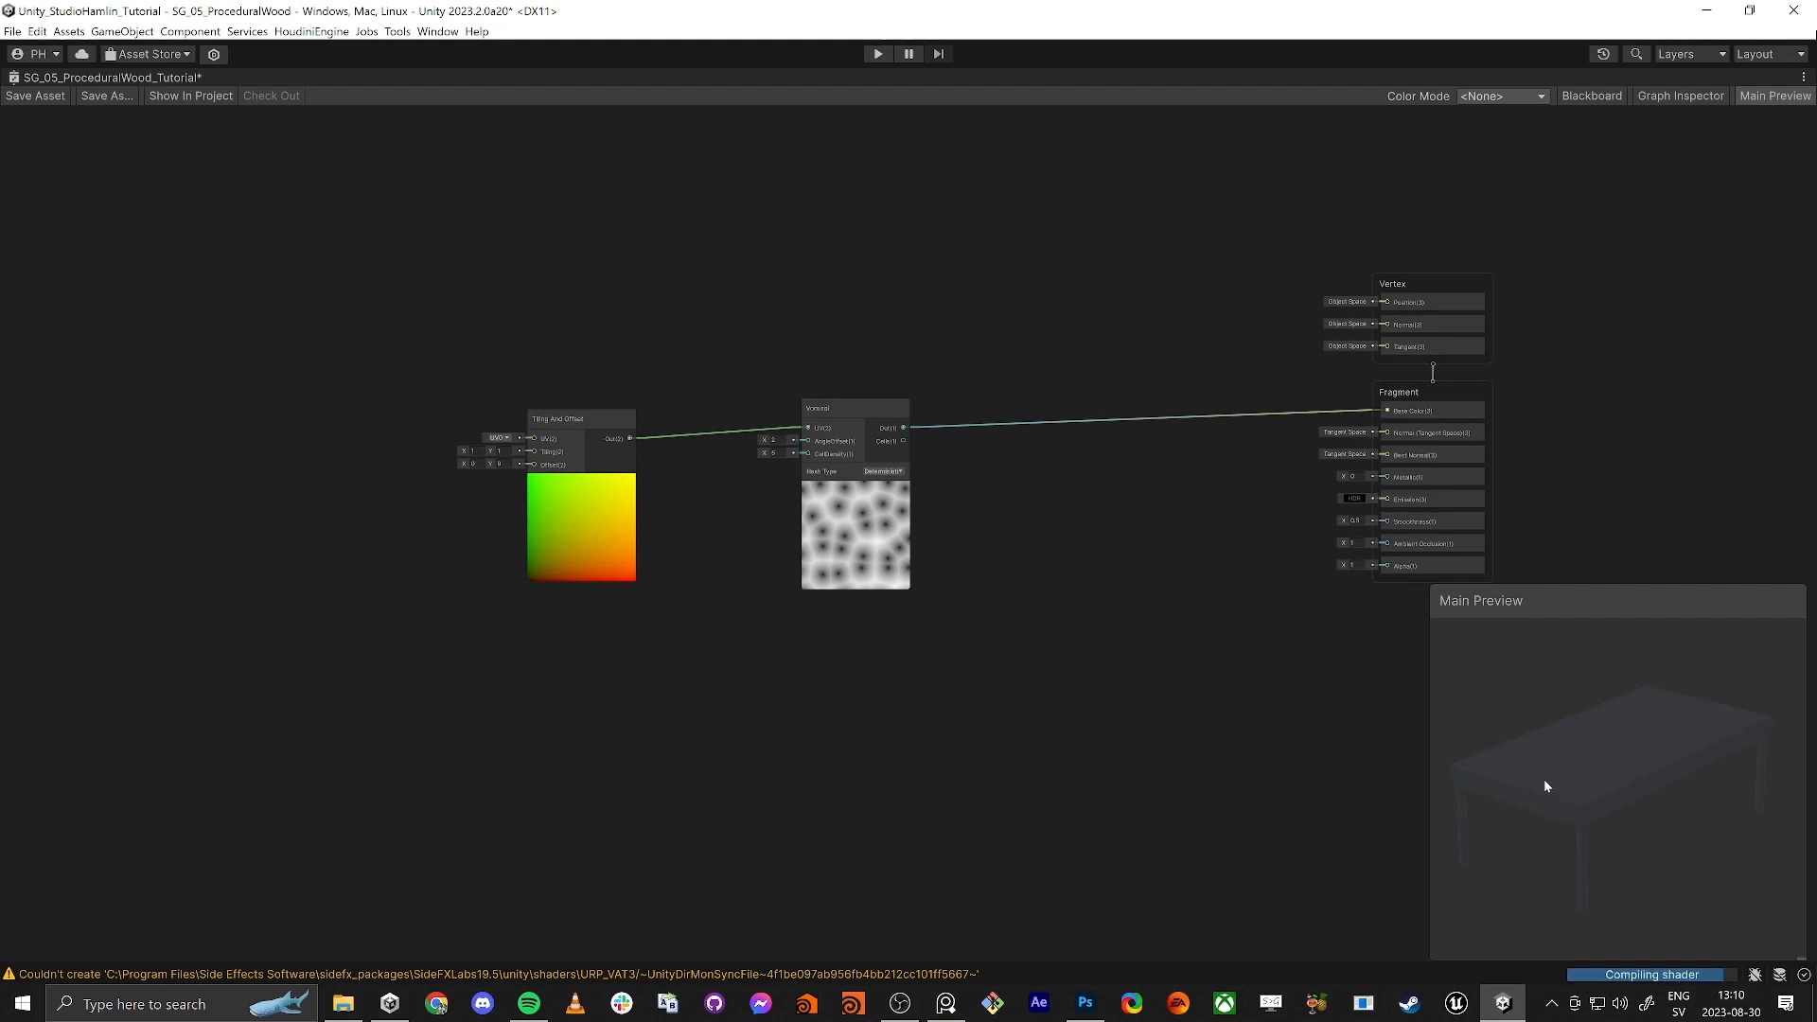
left_click_drag(1525, 768, 1508, 818)
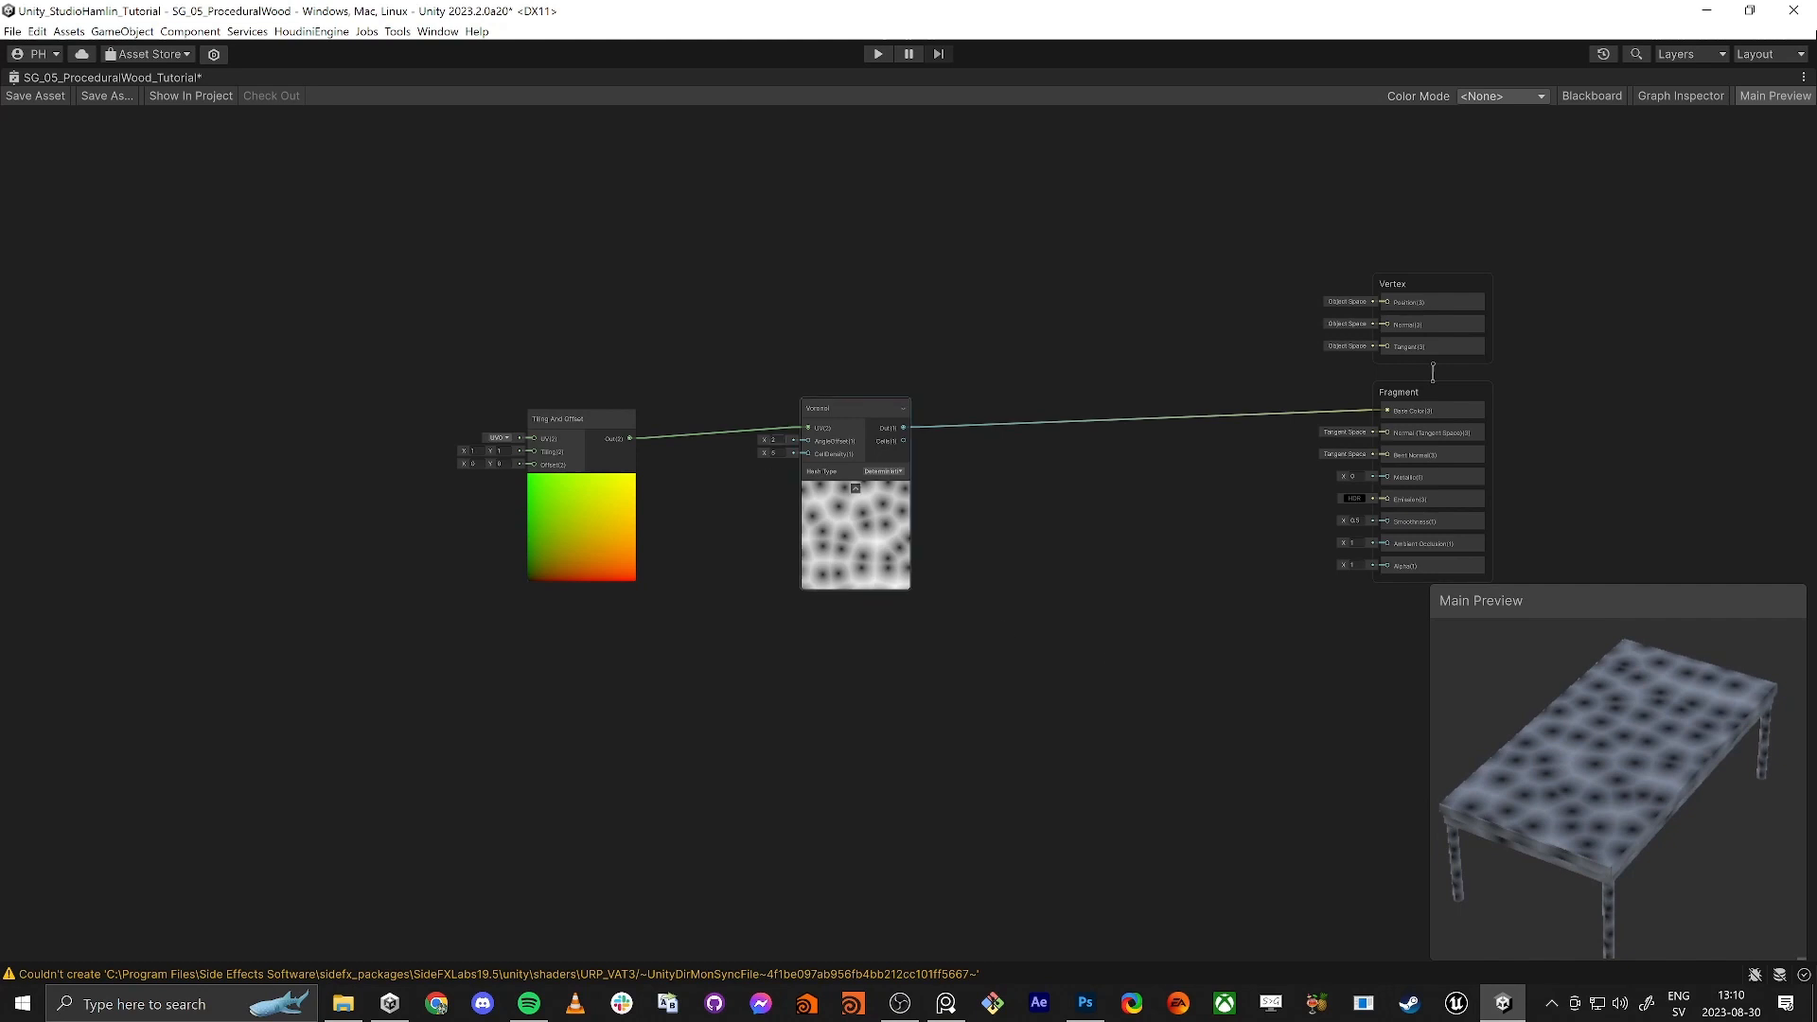
Step: Try stretching the Voronoi pattern with a tiling of X 2.95 and Y 0.08 on the Tiling And Offset node
middle_click_drag(537, 479, 820, 512)
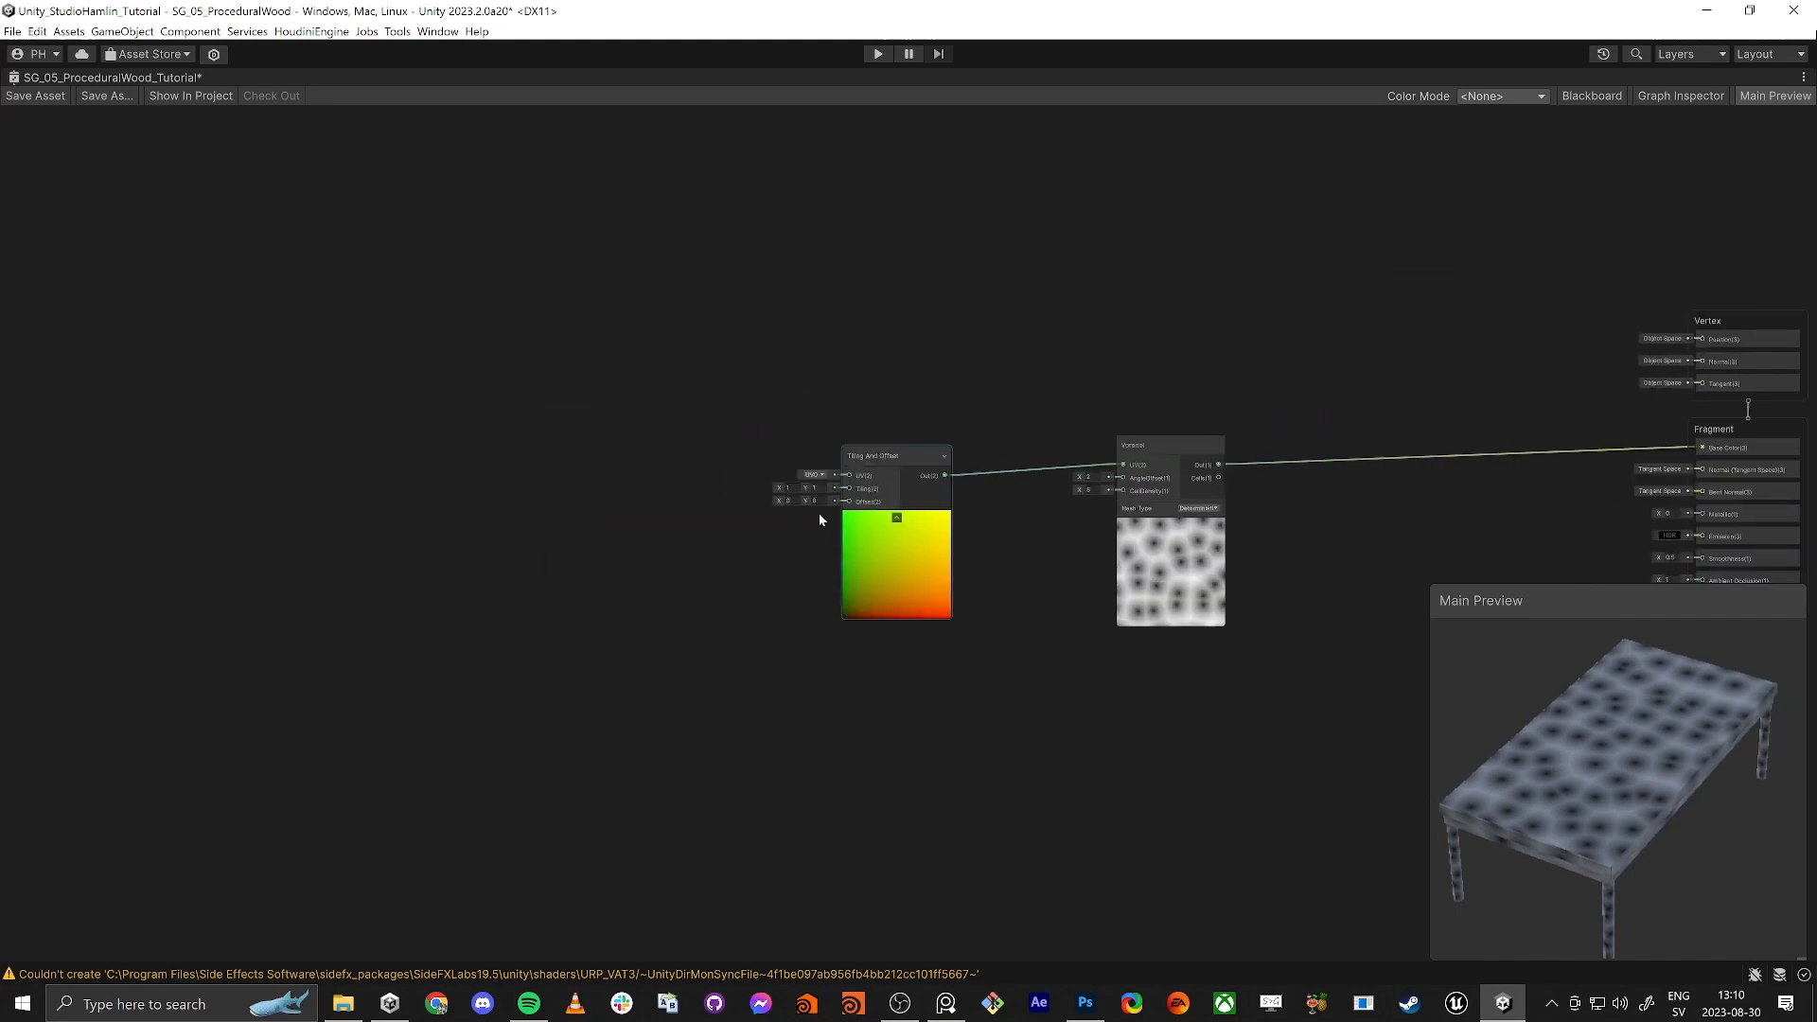
left_click_drag(776, 489, 805, 489)
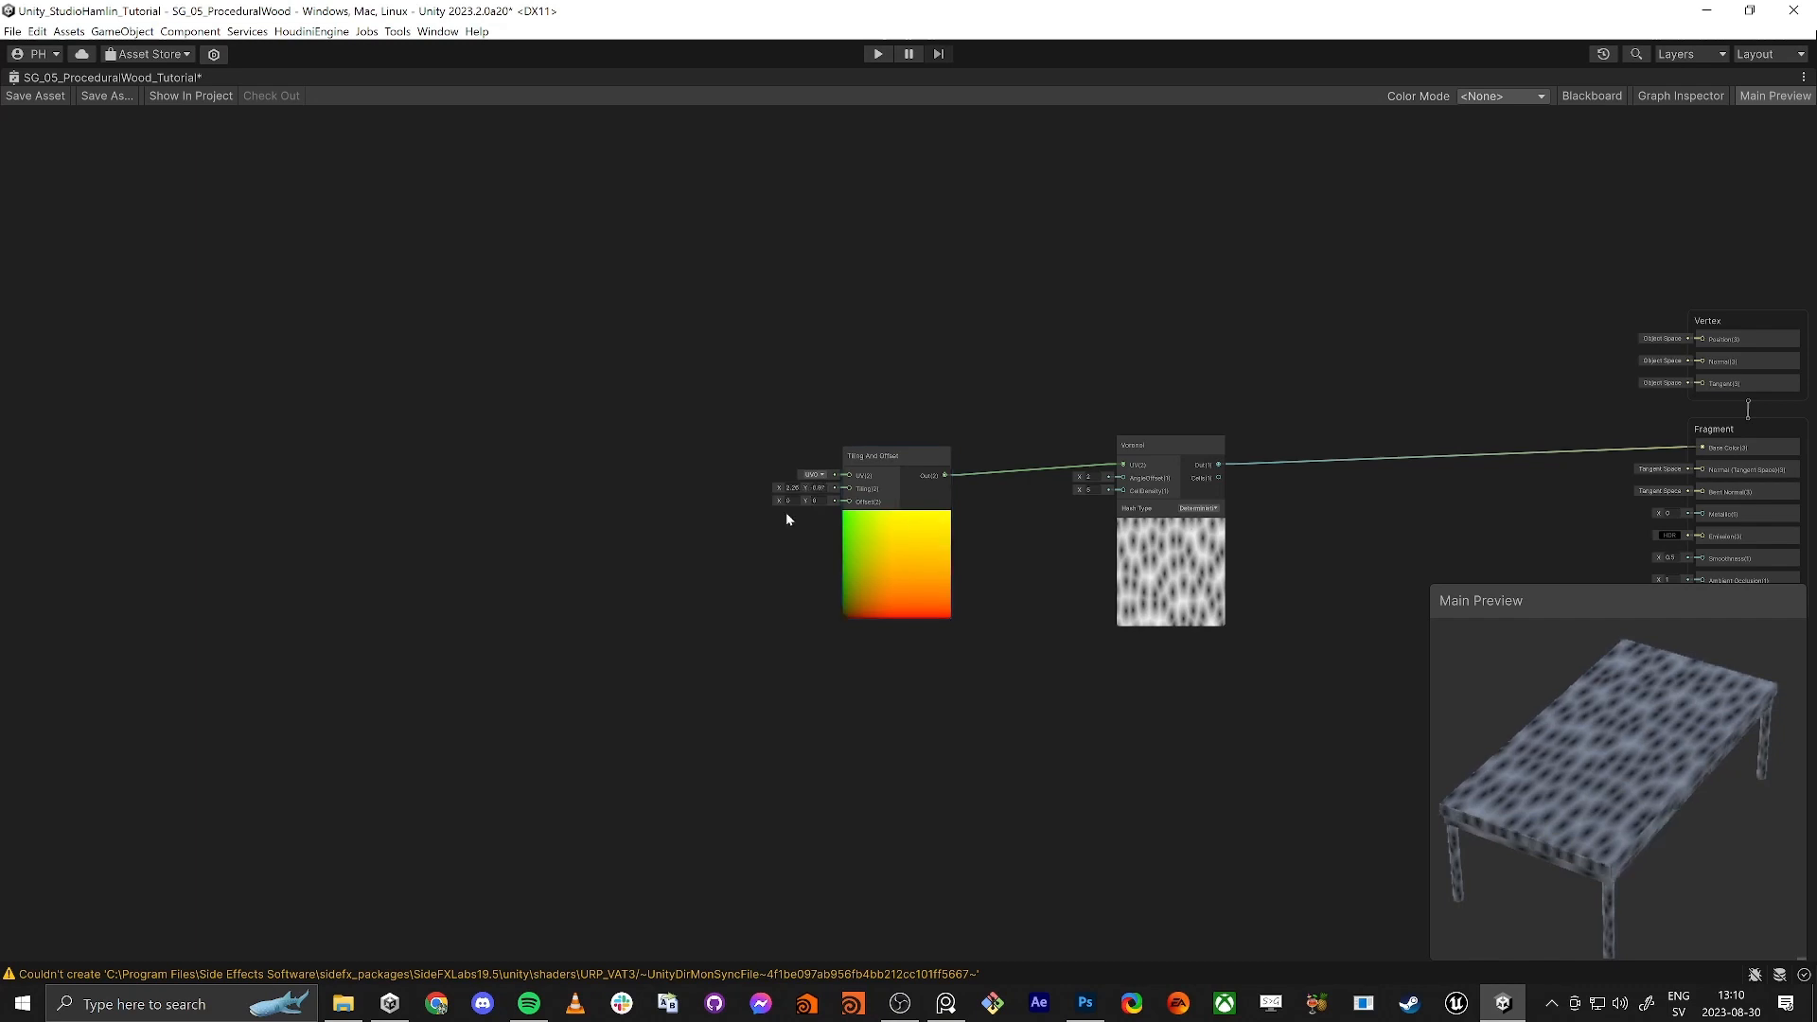
scroll(786, 508, "up", 11)
middle_click_drag(752, 589, 750, 664)
left_click_drag(738, 494, 823, 495)
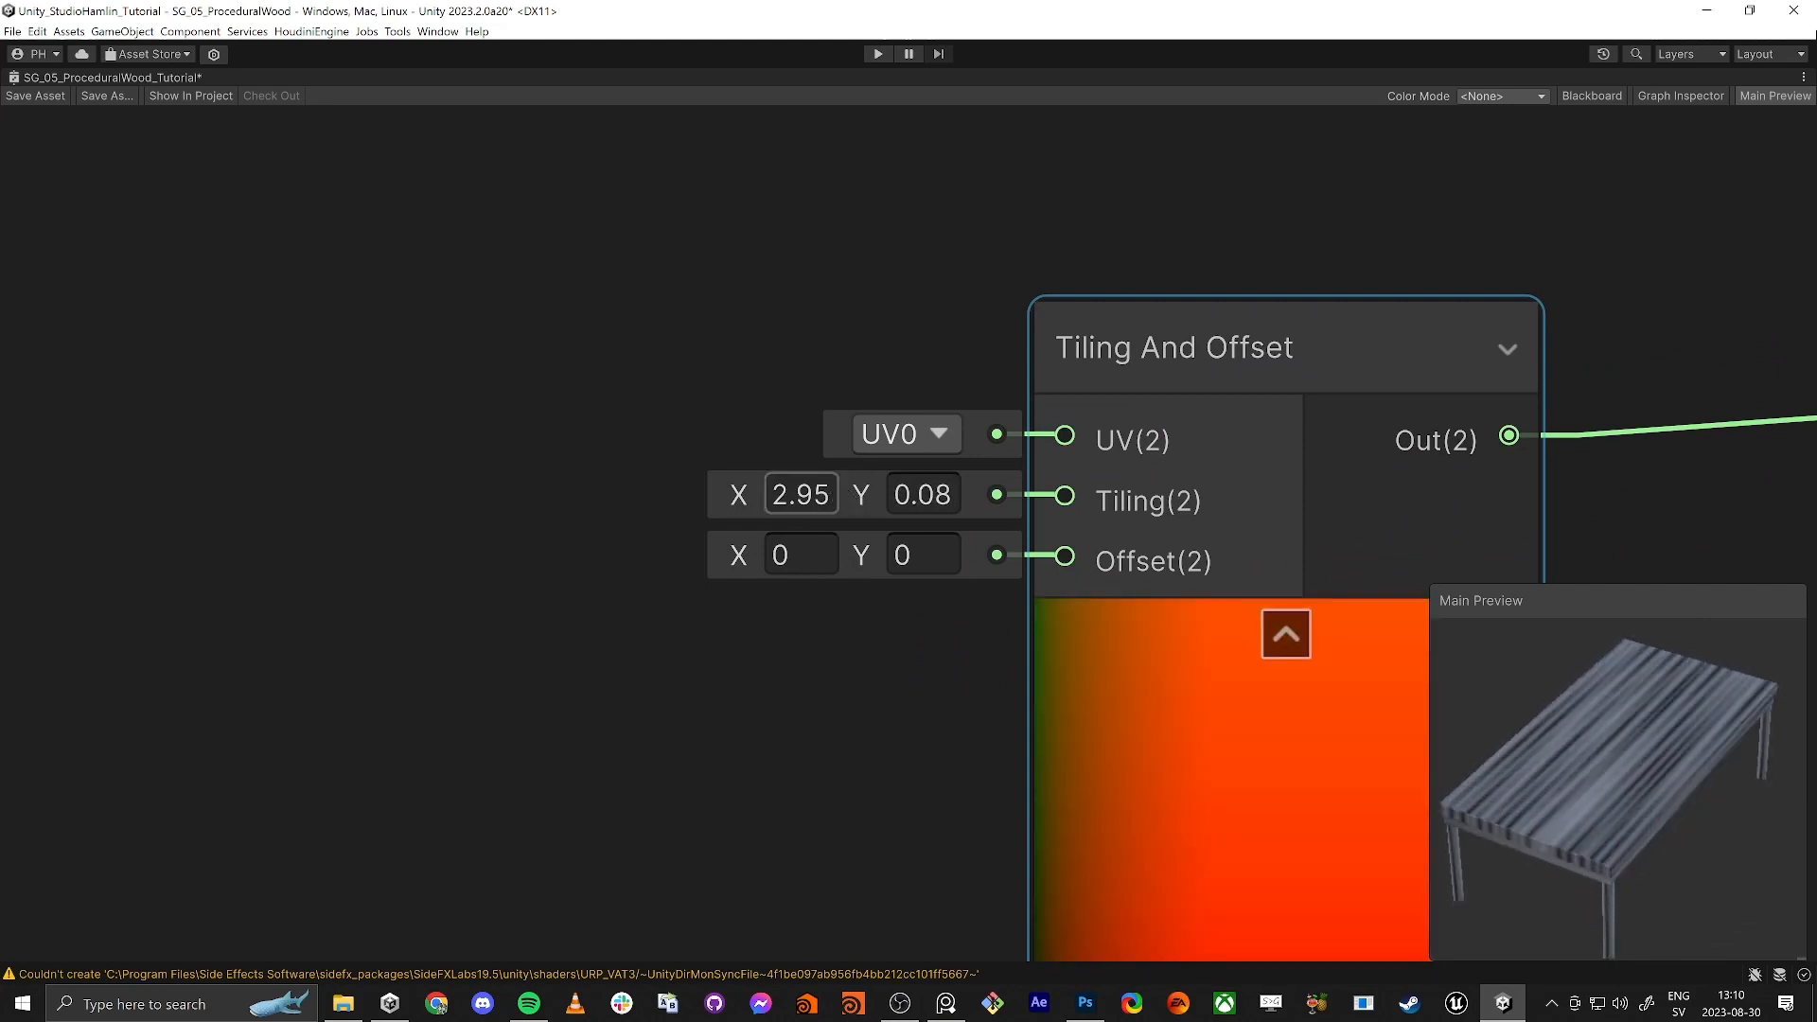
left_click_drag(1556, 855, 1661, 678)
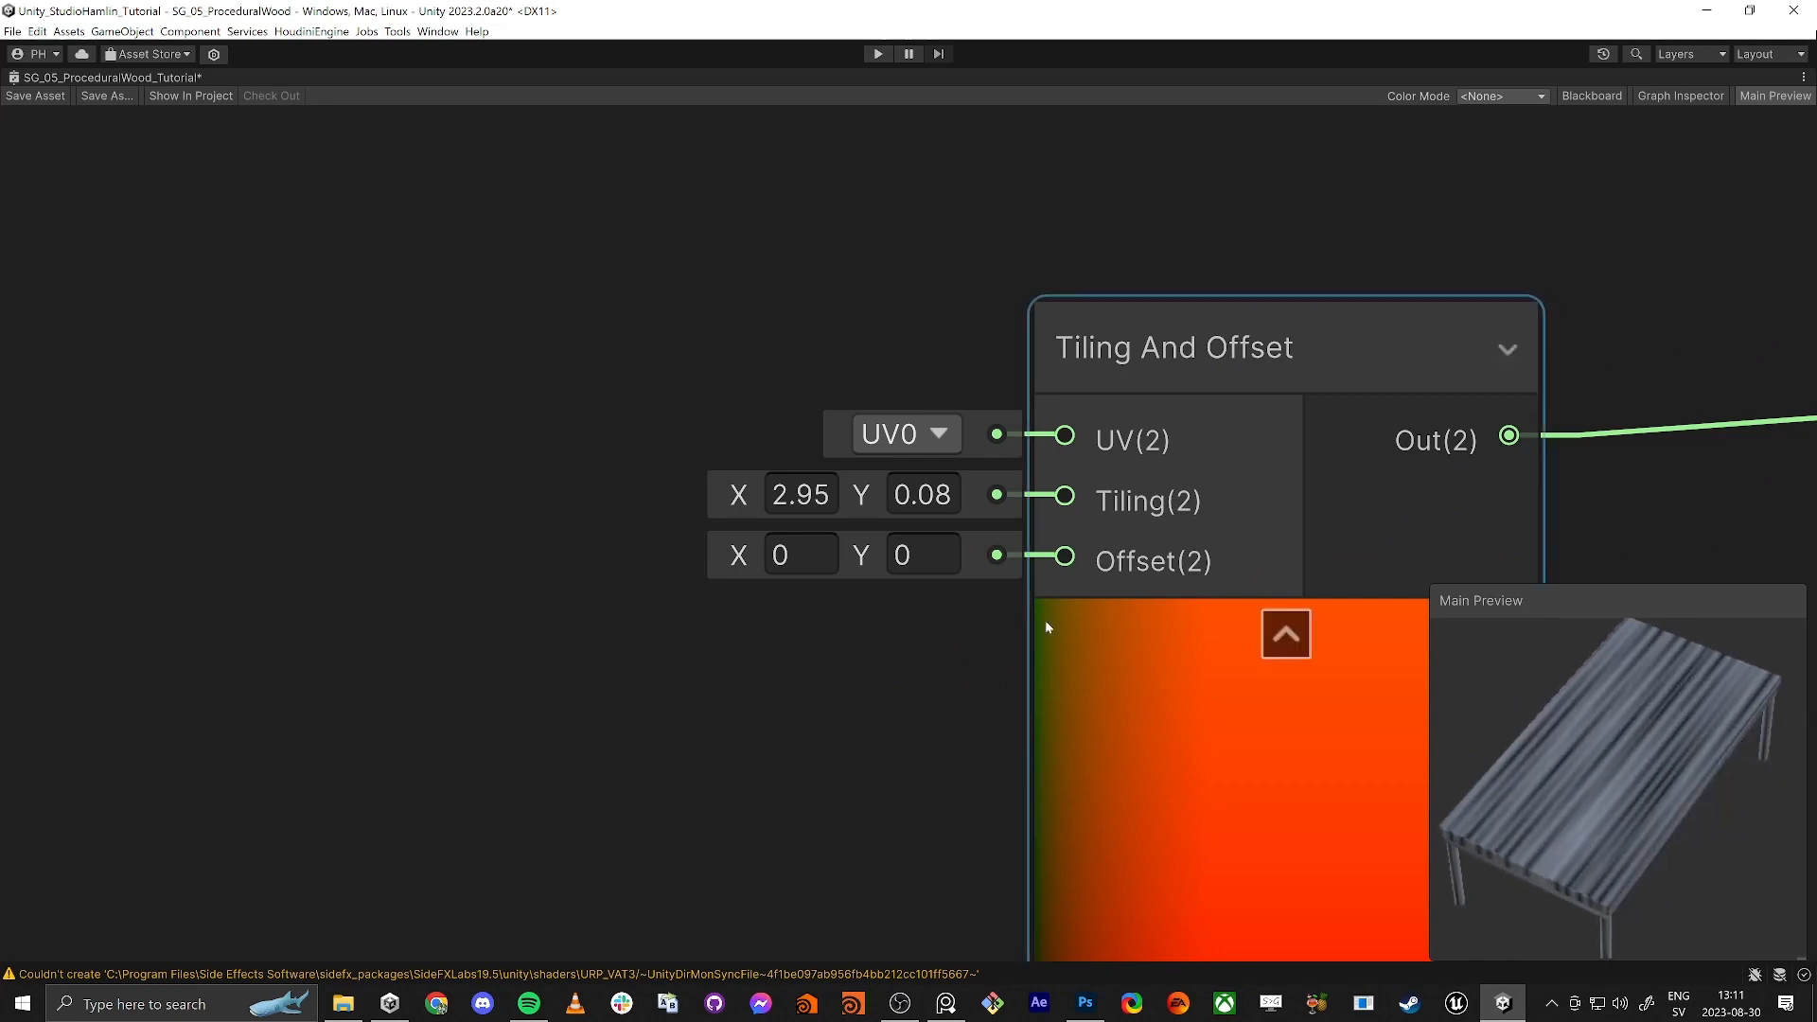
Step: Set the Tiling And Offset node's tiling to X 4 and Y 0.2
left_click(826, 492)
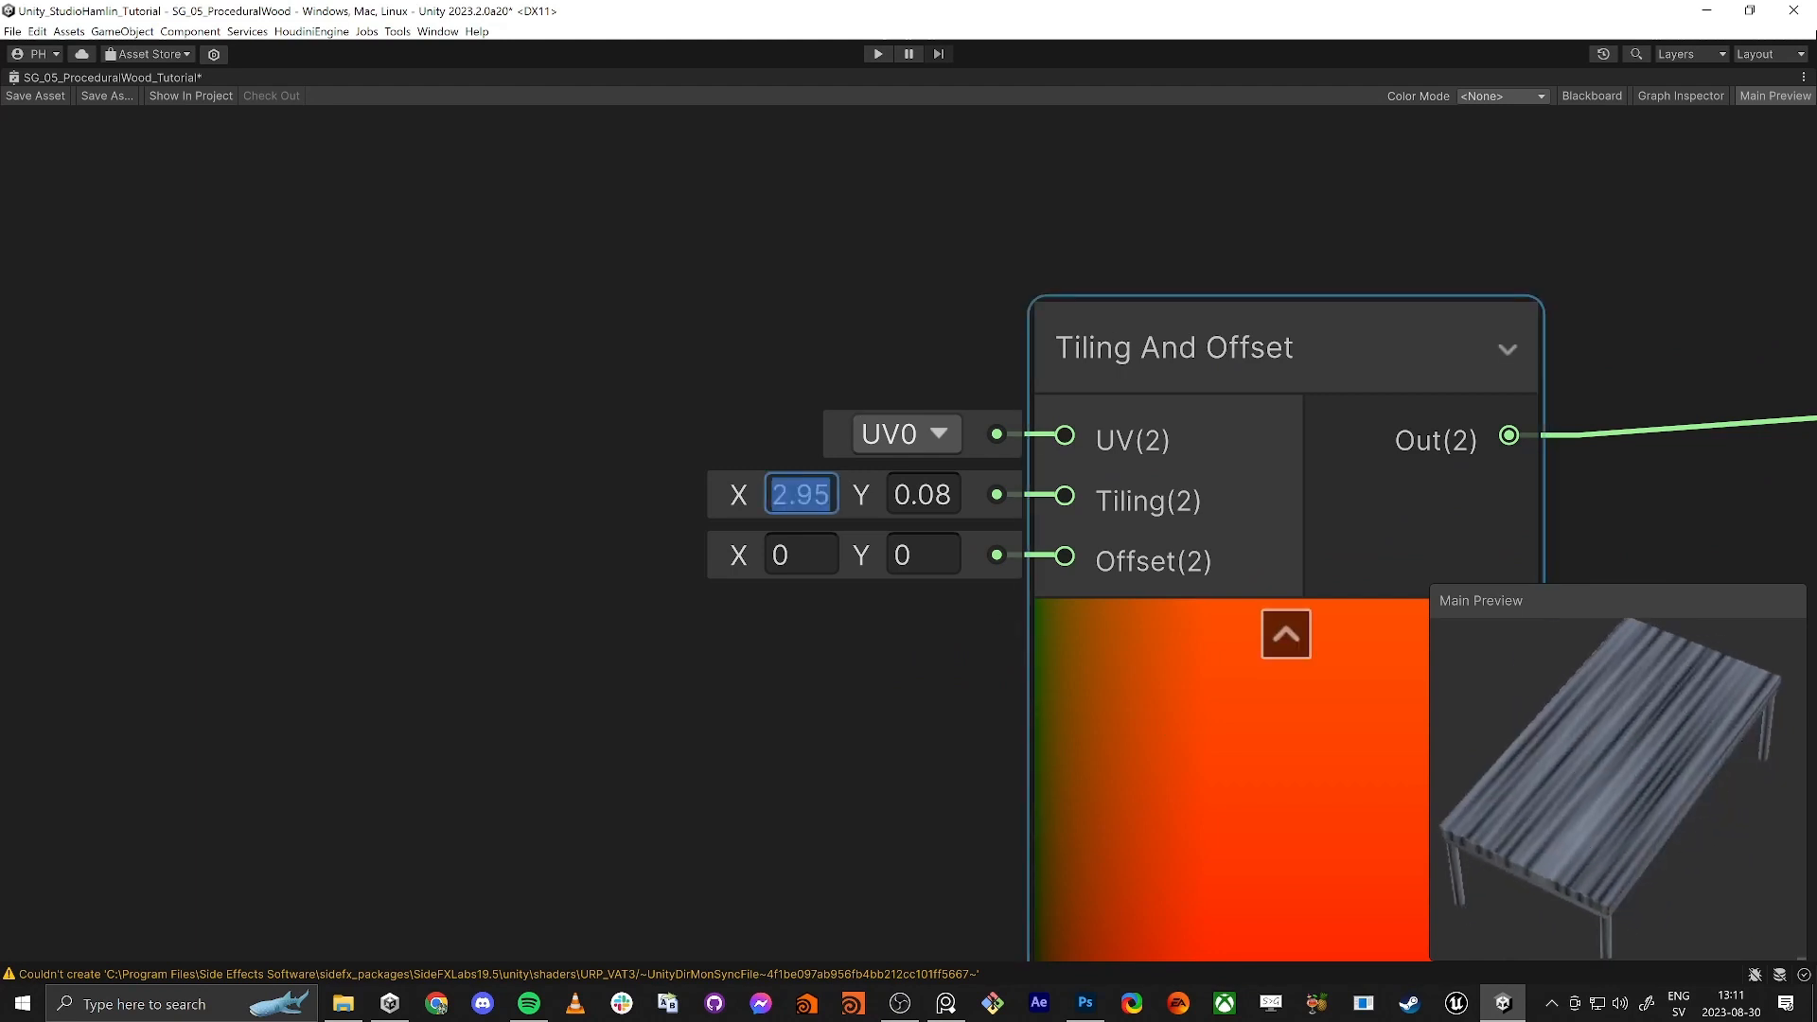
type("4")
key("Tab")
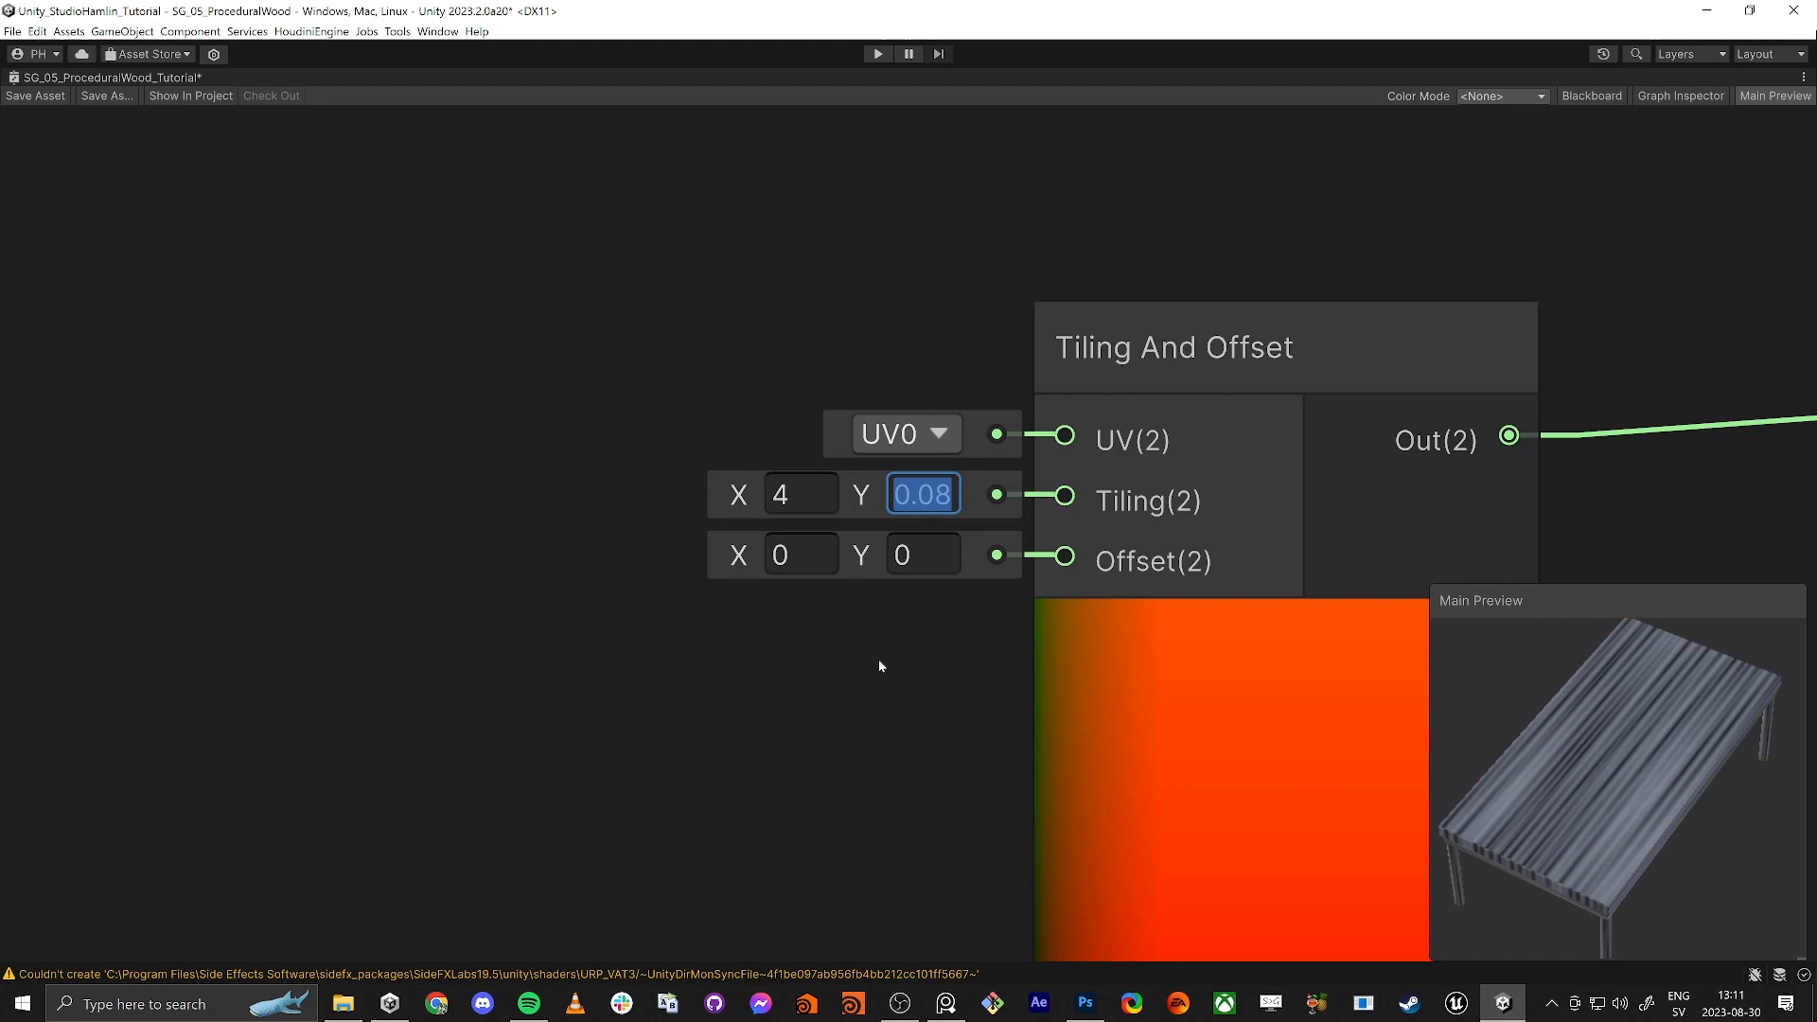
type("0.2")
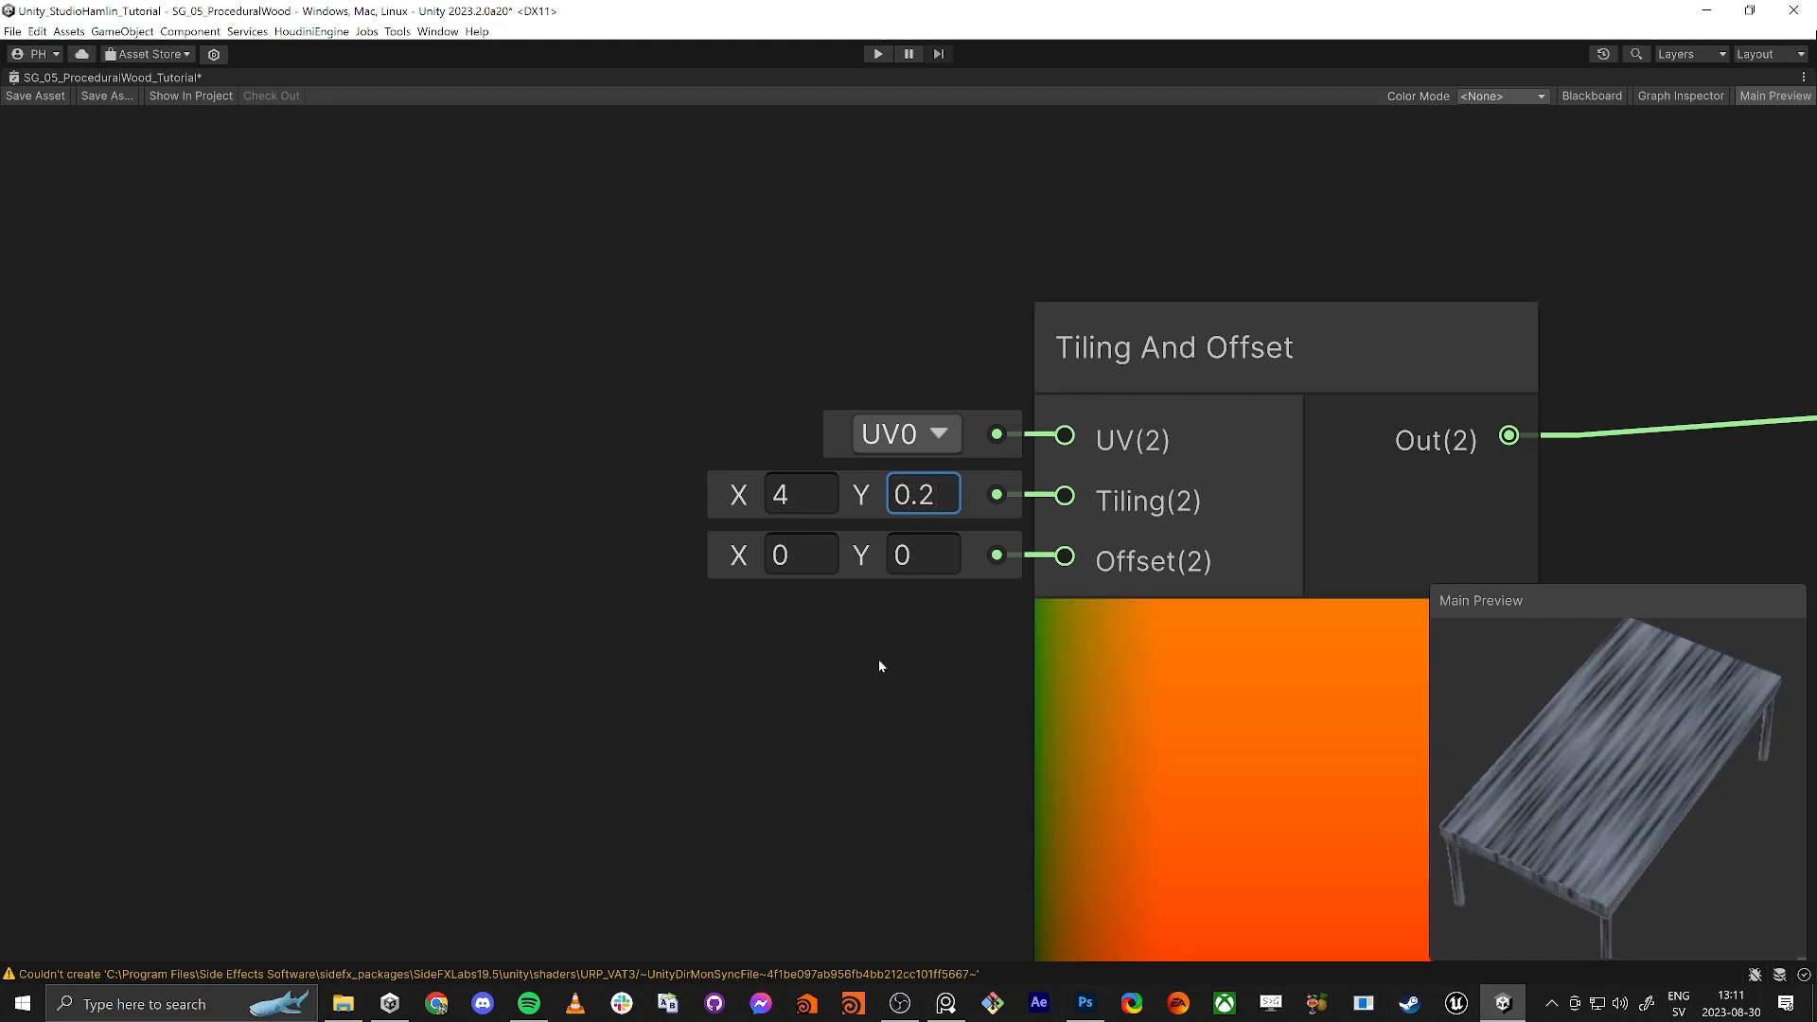
middle_click_drag(821, 689, 778, 607)
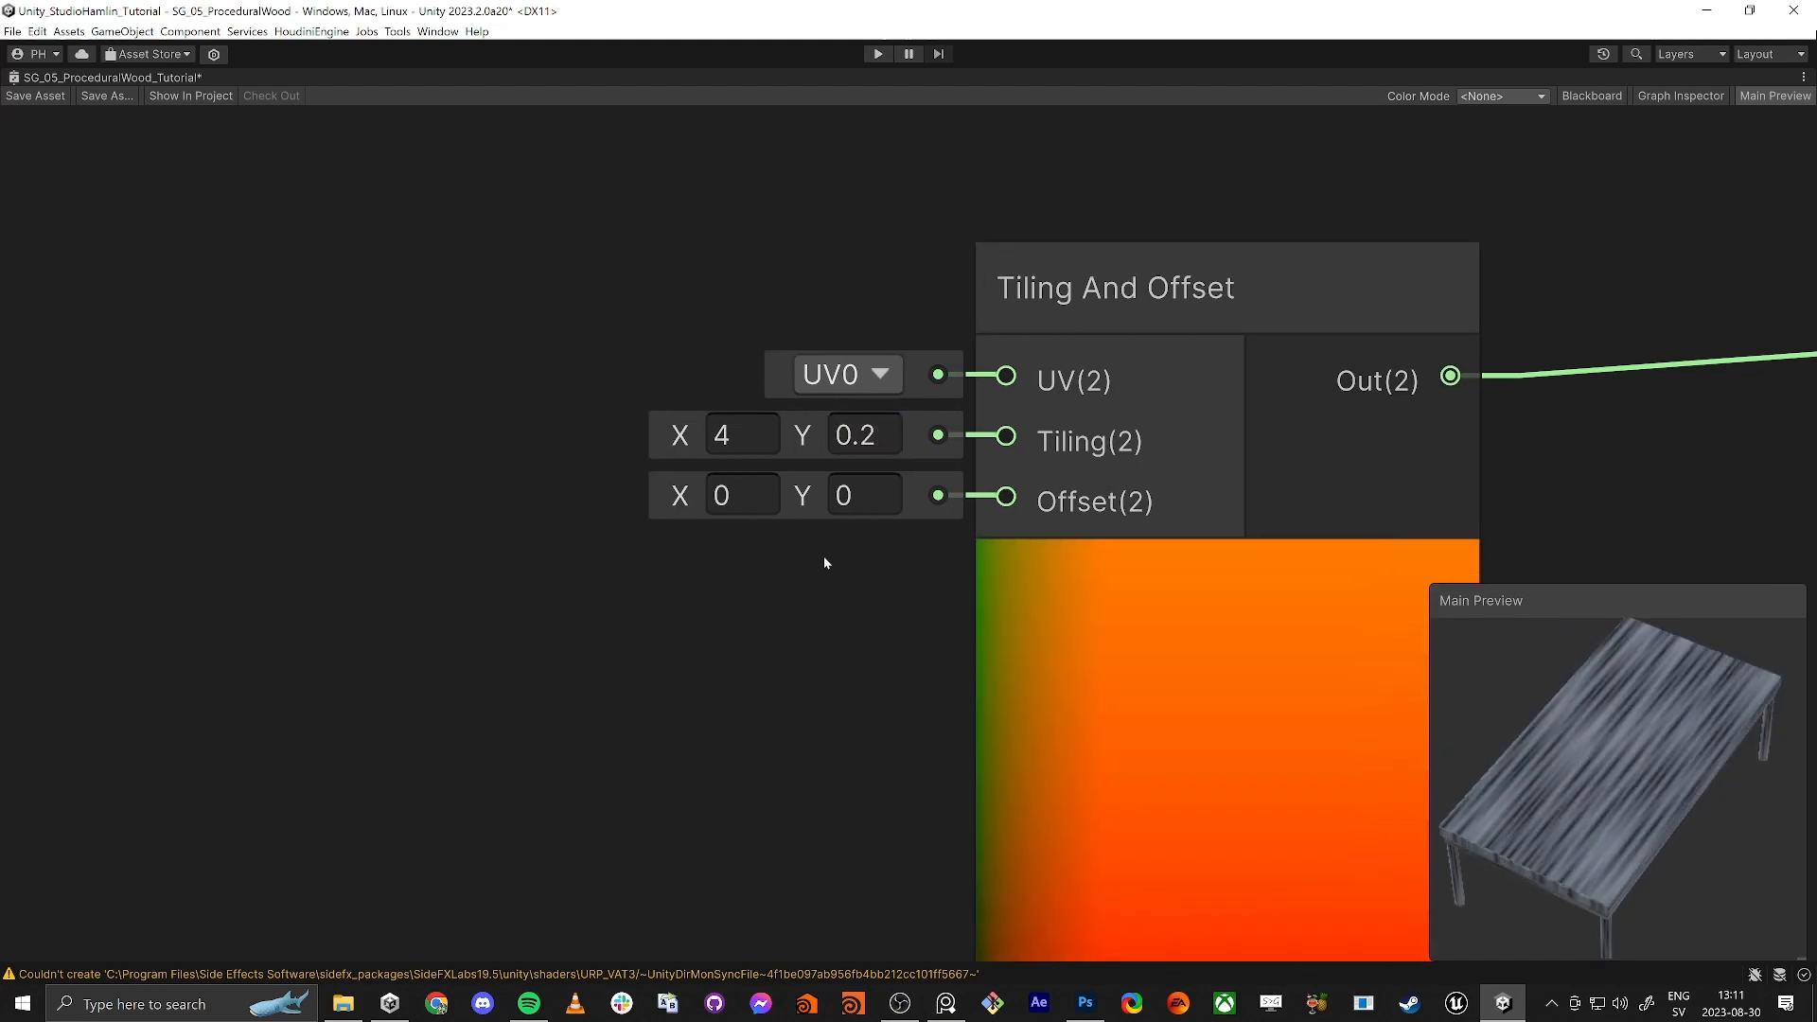
scroll(824, 555, "down", 4)
scroll(971, 622, "down", 2)
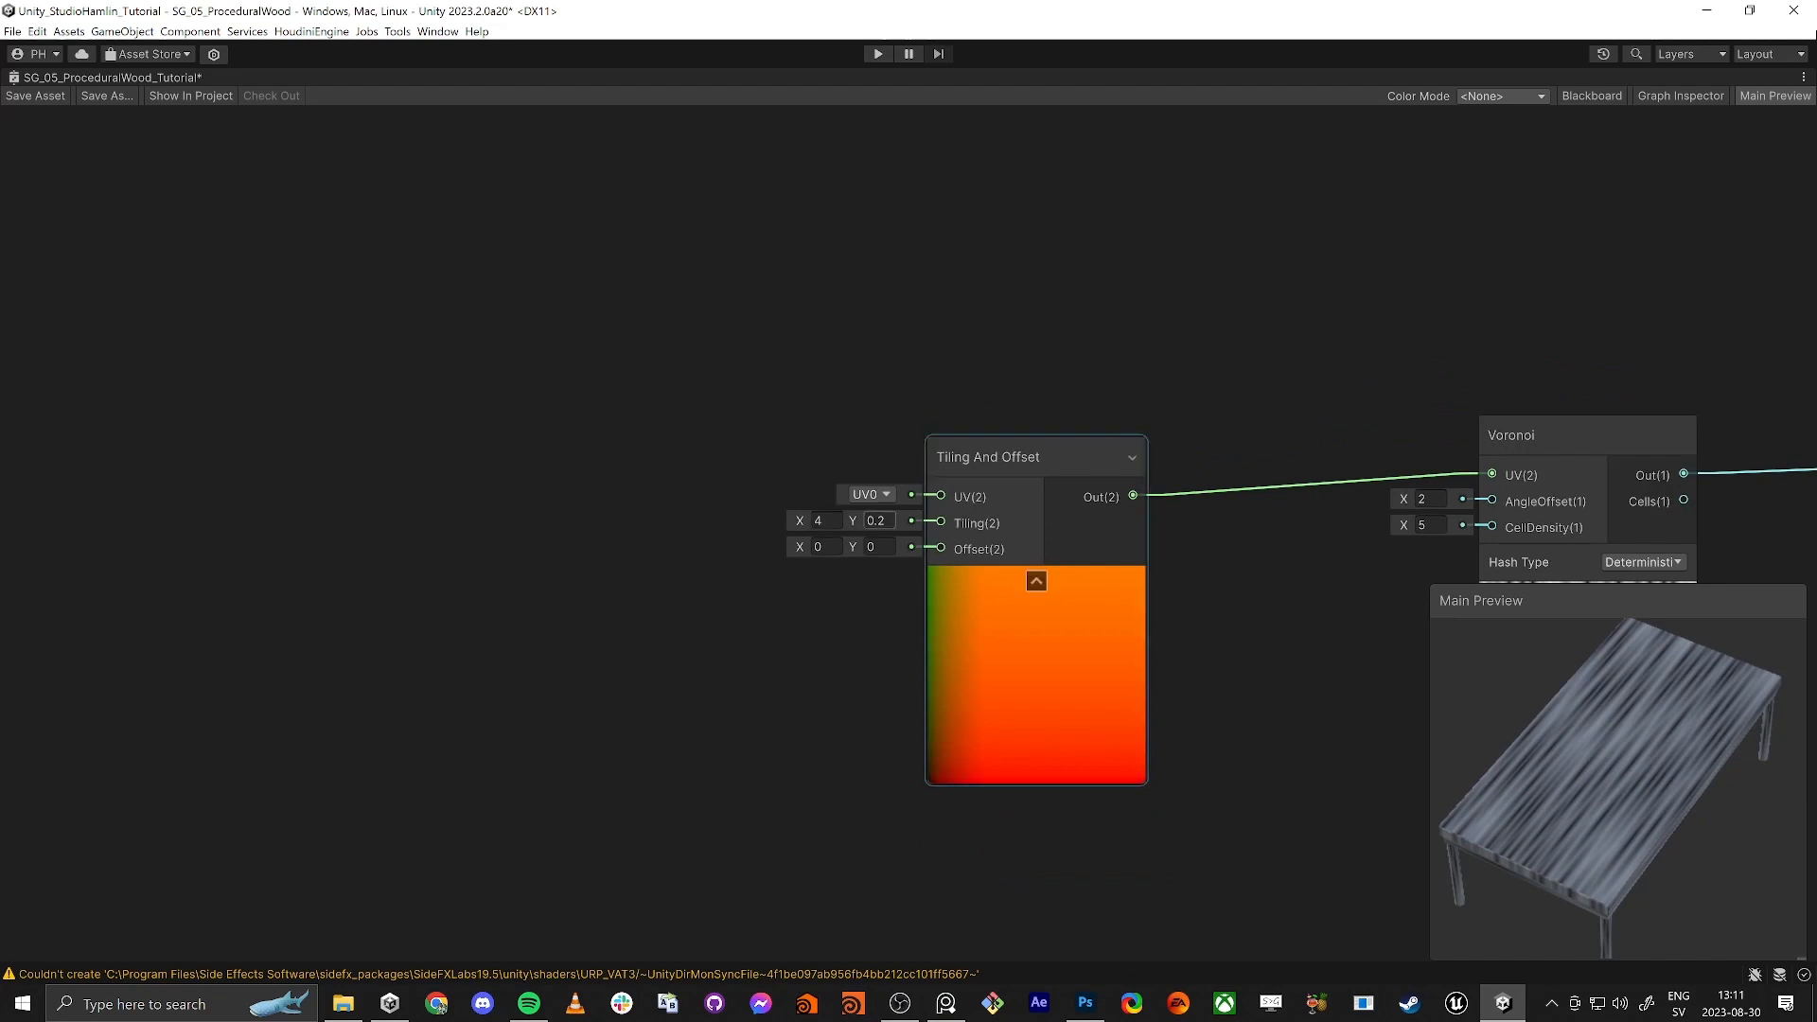
Step: Align the Tiling And Offset output with the Voronoi UV input and check the stretched pattern on the table preview
left_click_drag(1025, 458, 1031, 437)
left_click(825, 499)
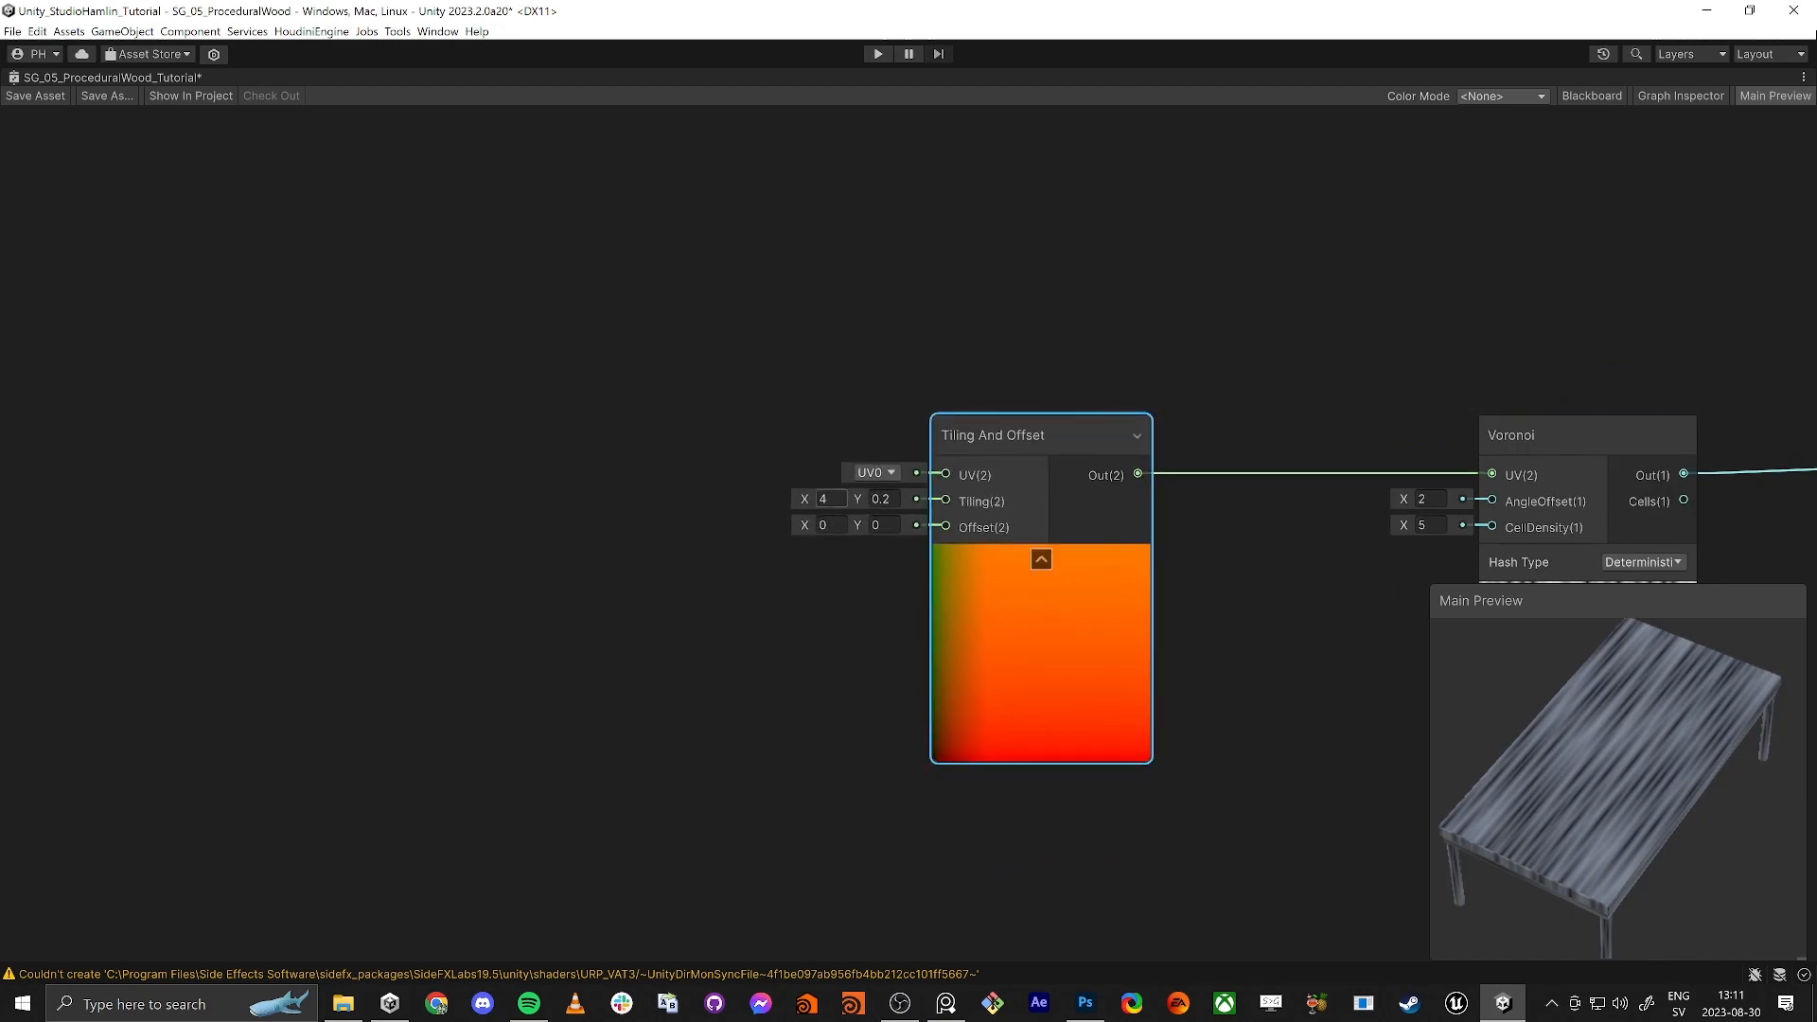
scroll(829, 503, "up", 5)
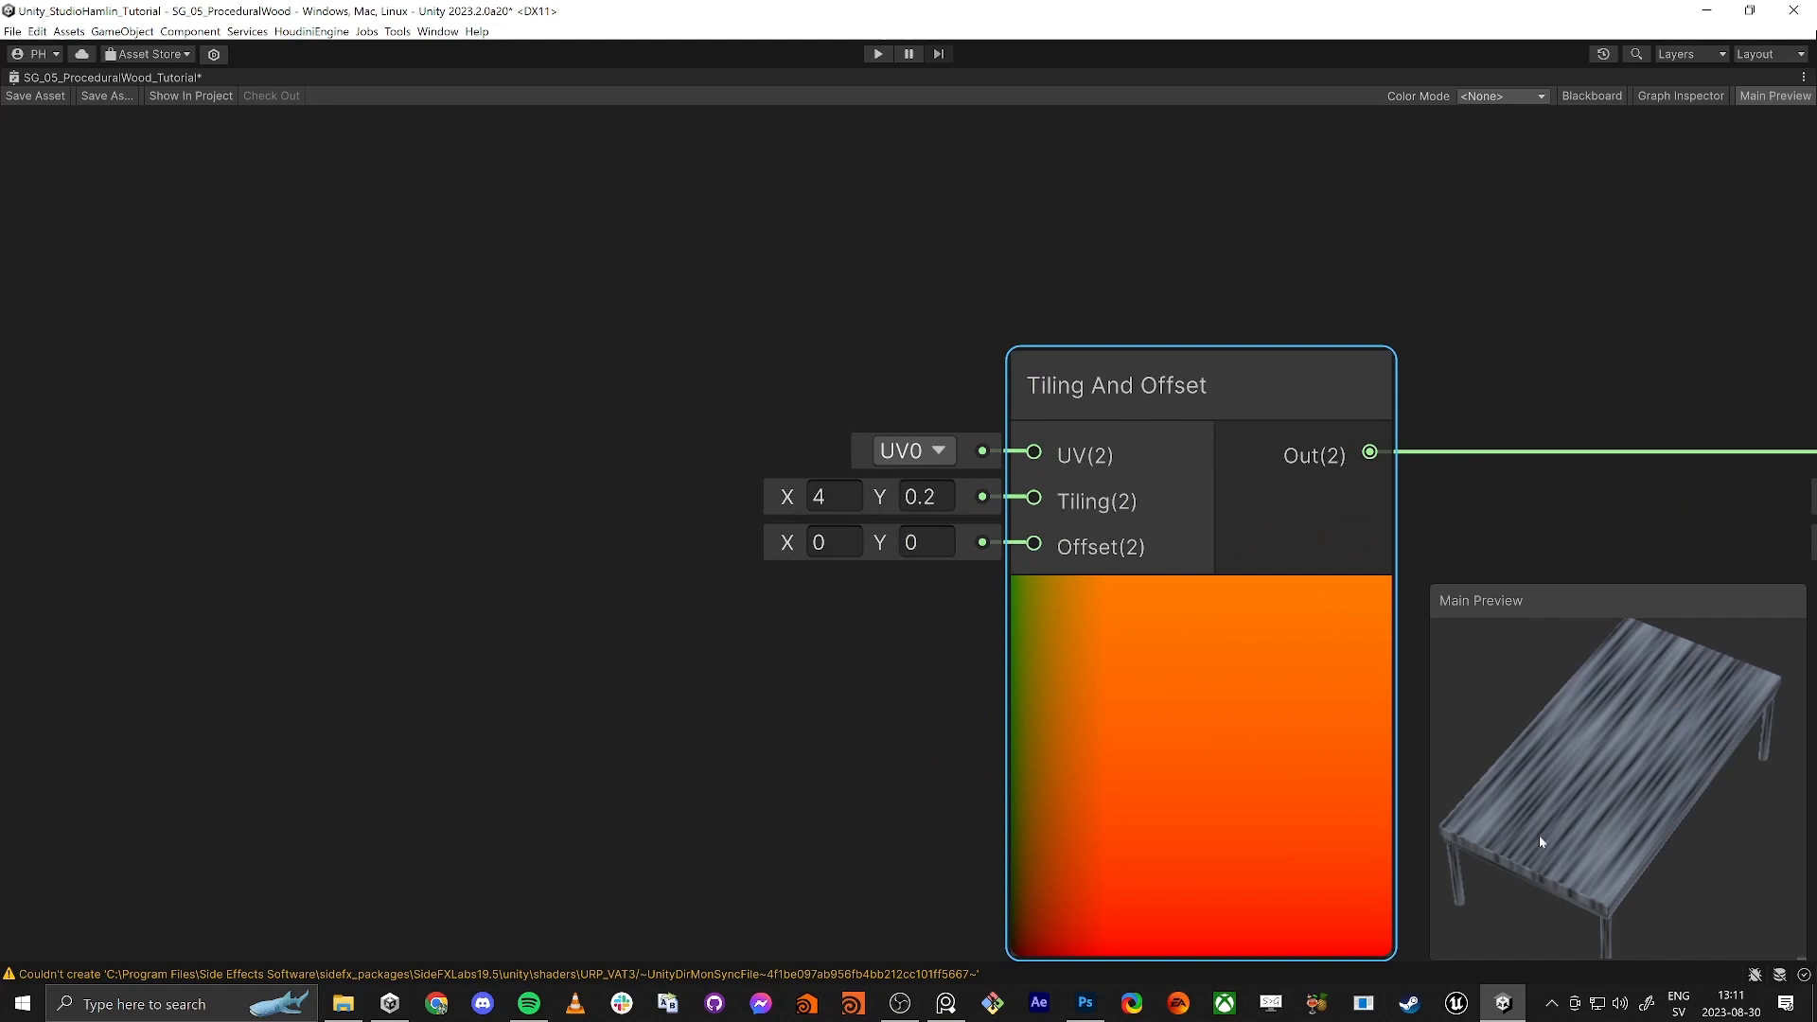
scroll(1311, 692, "down", 3)
middle_click_drag(1302, 833, 1009, 745)
middle_click_drag(1300, 799, 1171, 549)
scroll(1171, 549, "down", 3)
mouse_move(1658, 791)
left_mouse_down()
mouse_move(1586, 759)
mouse_move(1665, 776)
left_mouse_up()
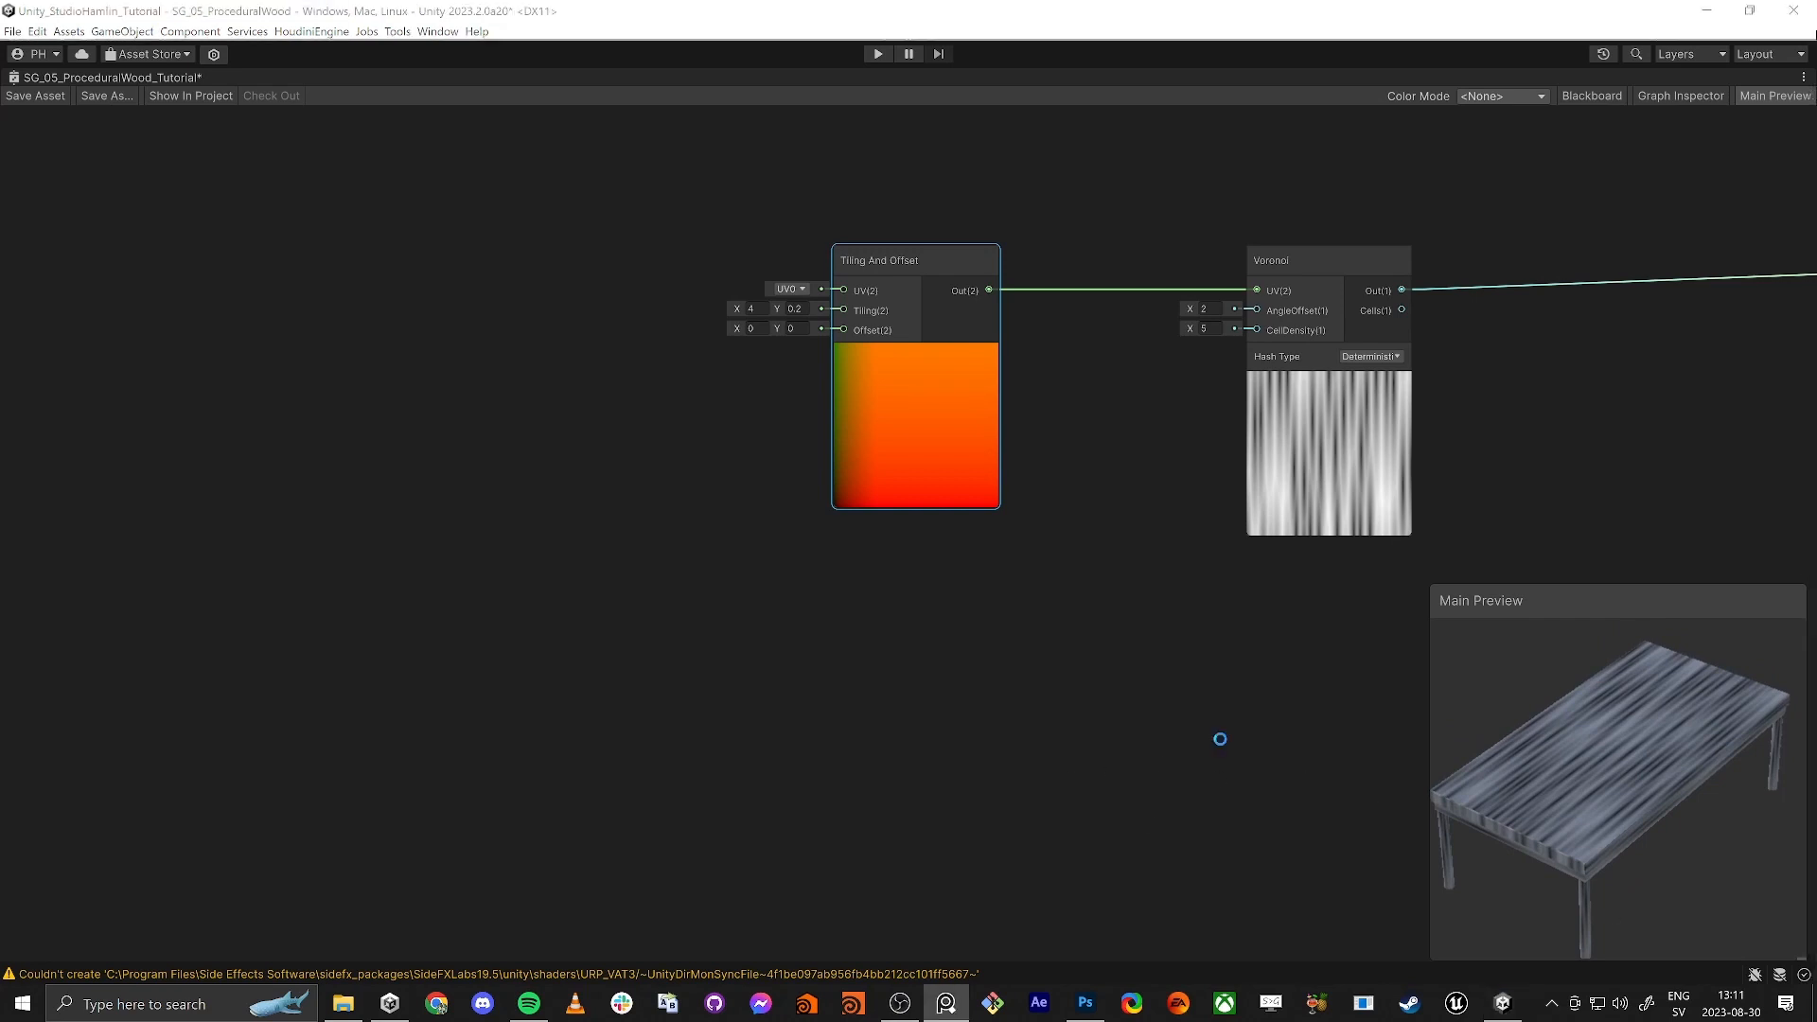
Step: Move the Tiling And Offset and Voronoi nodes together above and away from the Fragment block, slightly closer to each other
middle_click_drag(1220, 738, 759, 674)
scroll(759, 674, "down", 3)
middle_click_drag(804, 612, 898, 674)
left_click_drag(558, 313, 871, 521)
left_click_drag(909, 421, 750, 283)
left_click_drag(649, 418, 519, 292)
left_click_drag(333, 191, 729, 353)
left_click_drag(758, 281, 606, 207)
left_click_drag(380, 233, 365, 212)
middle_click_drag(681, 624, 778, 690)
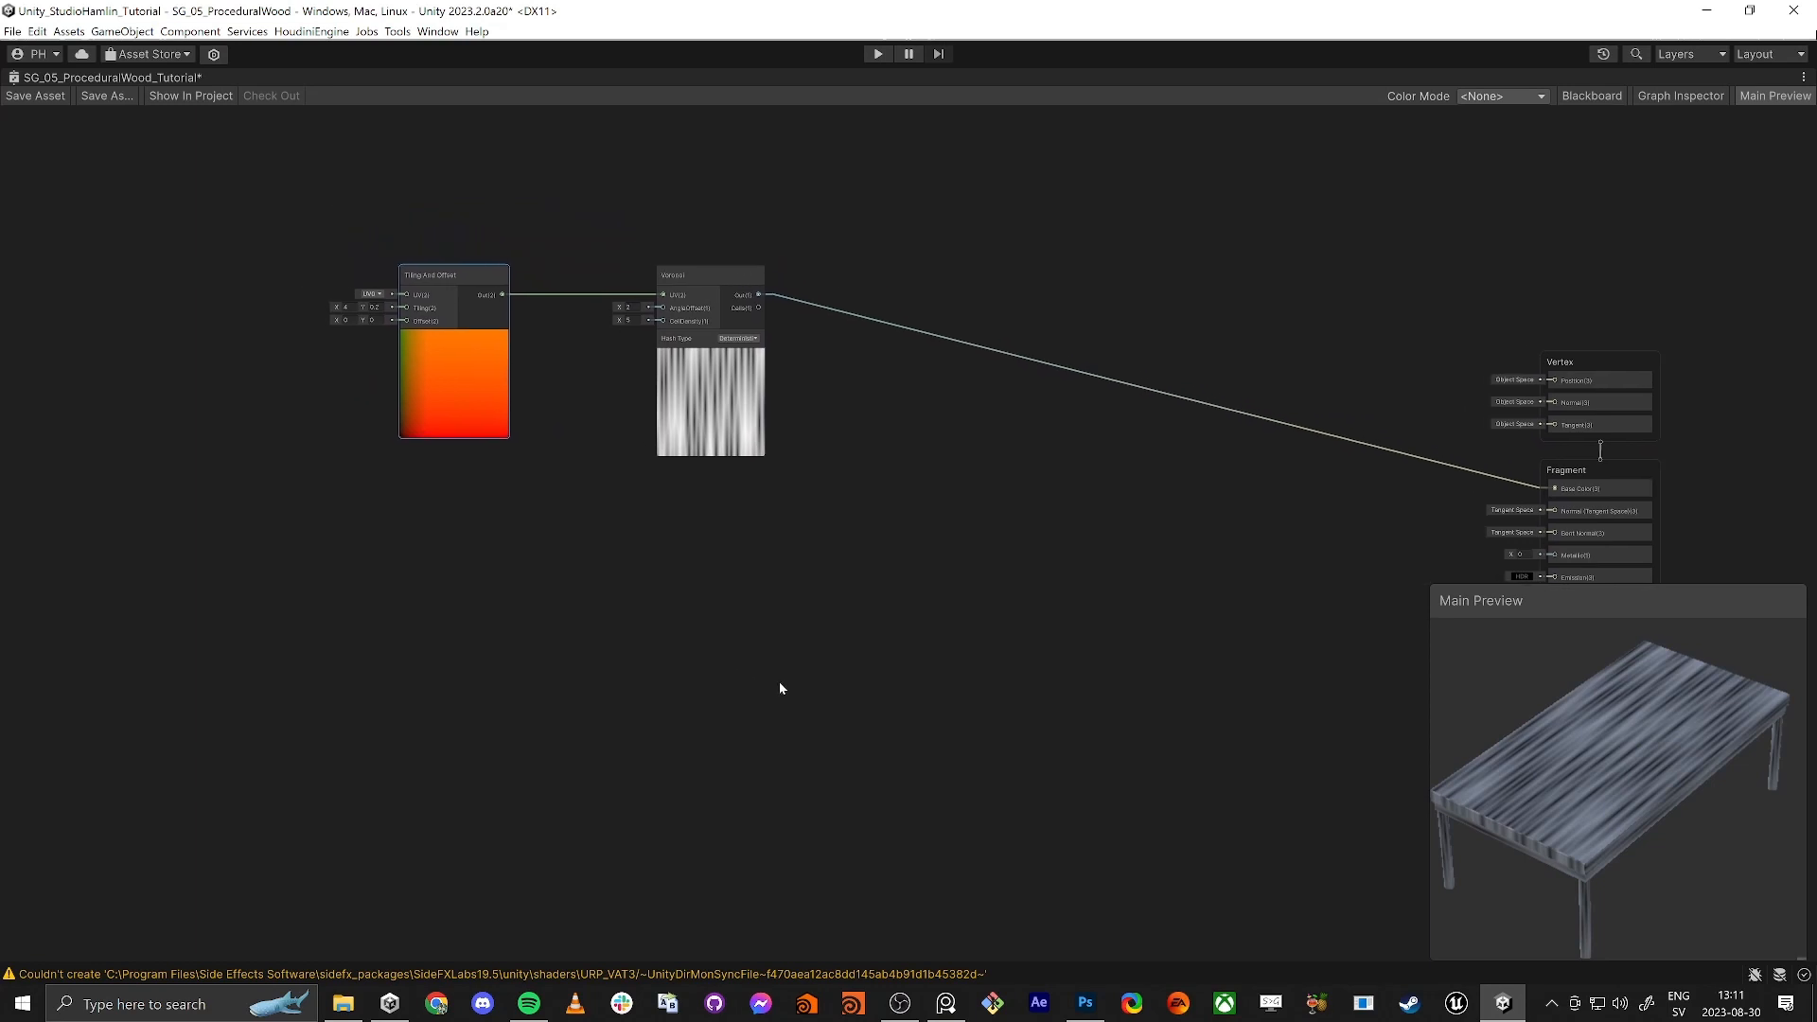
scroll(815, 559, "down", 1)
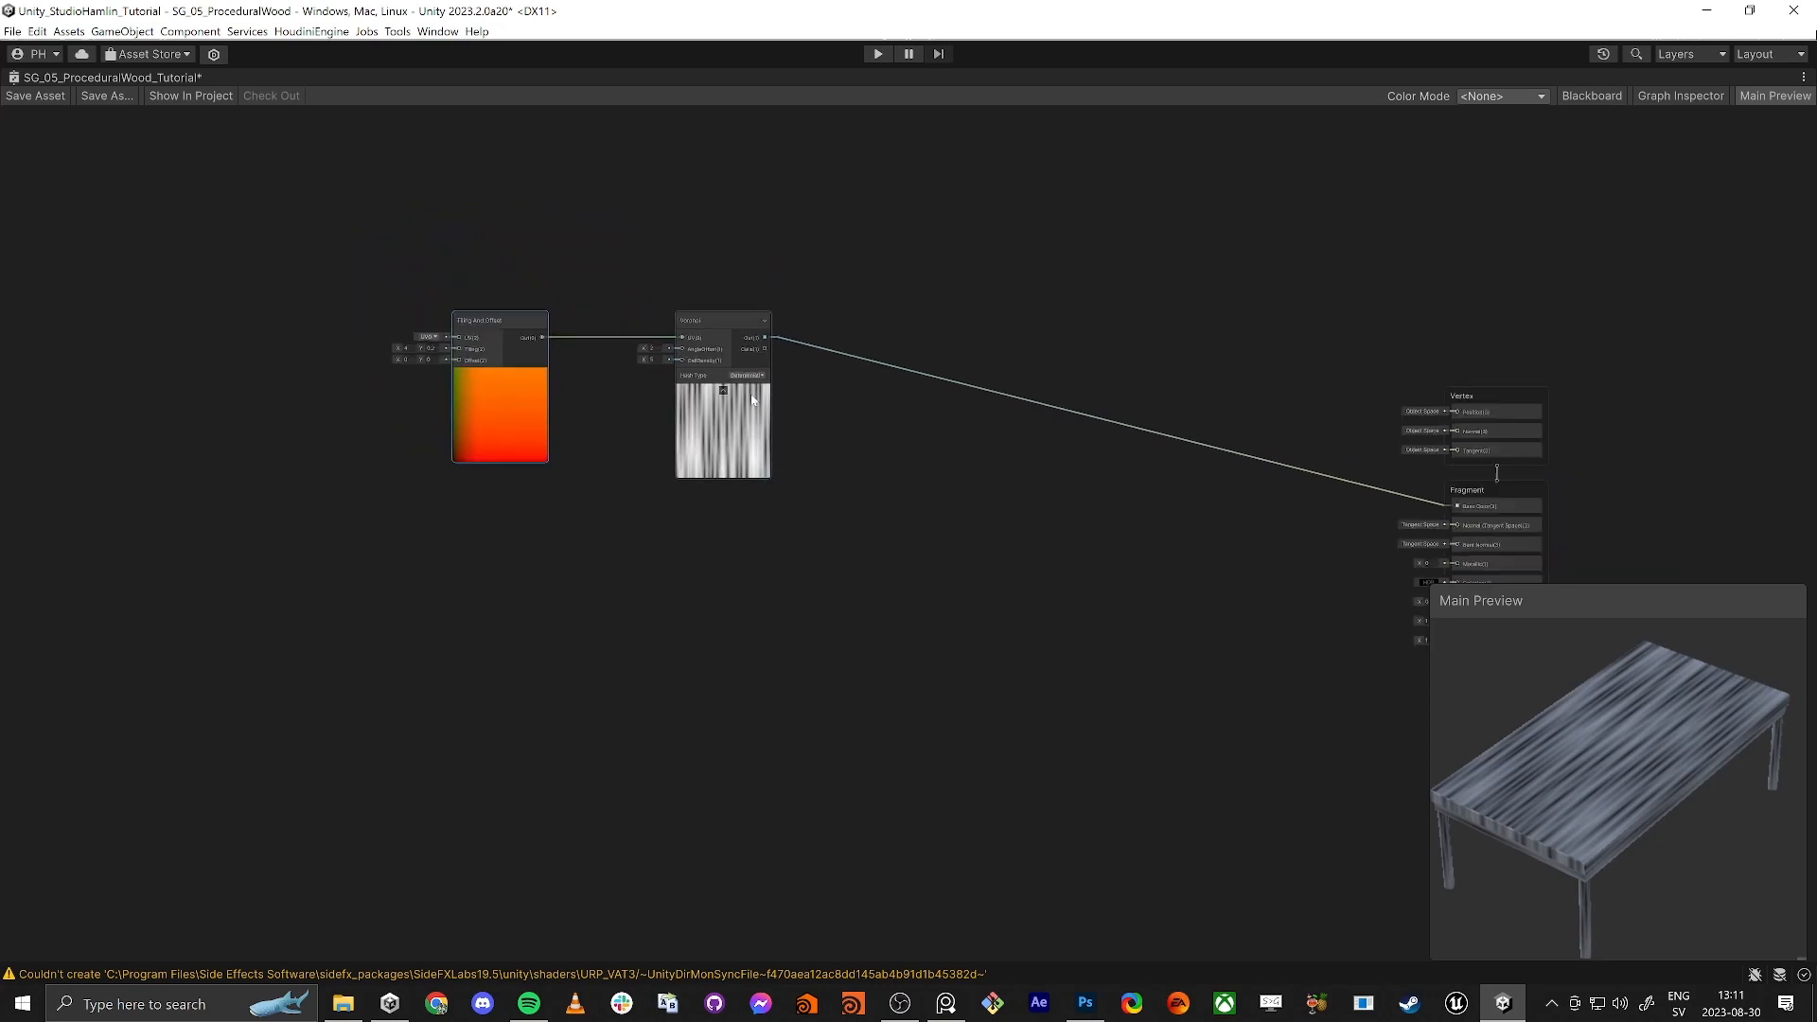
Step: Add a second Tiling And Offset node in the free space below and left of the existing Tiling And Offset node
key("alt+Tab")
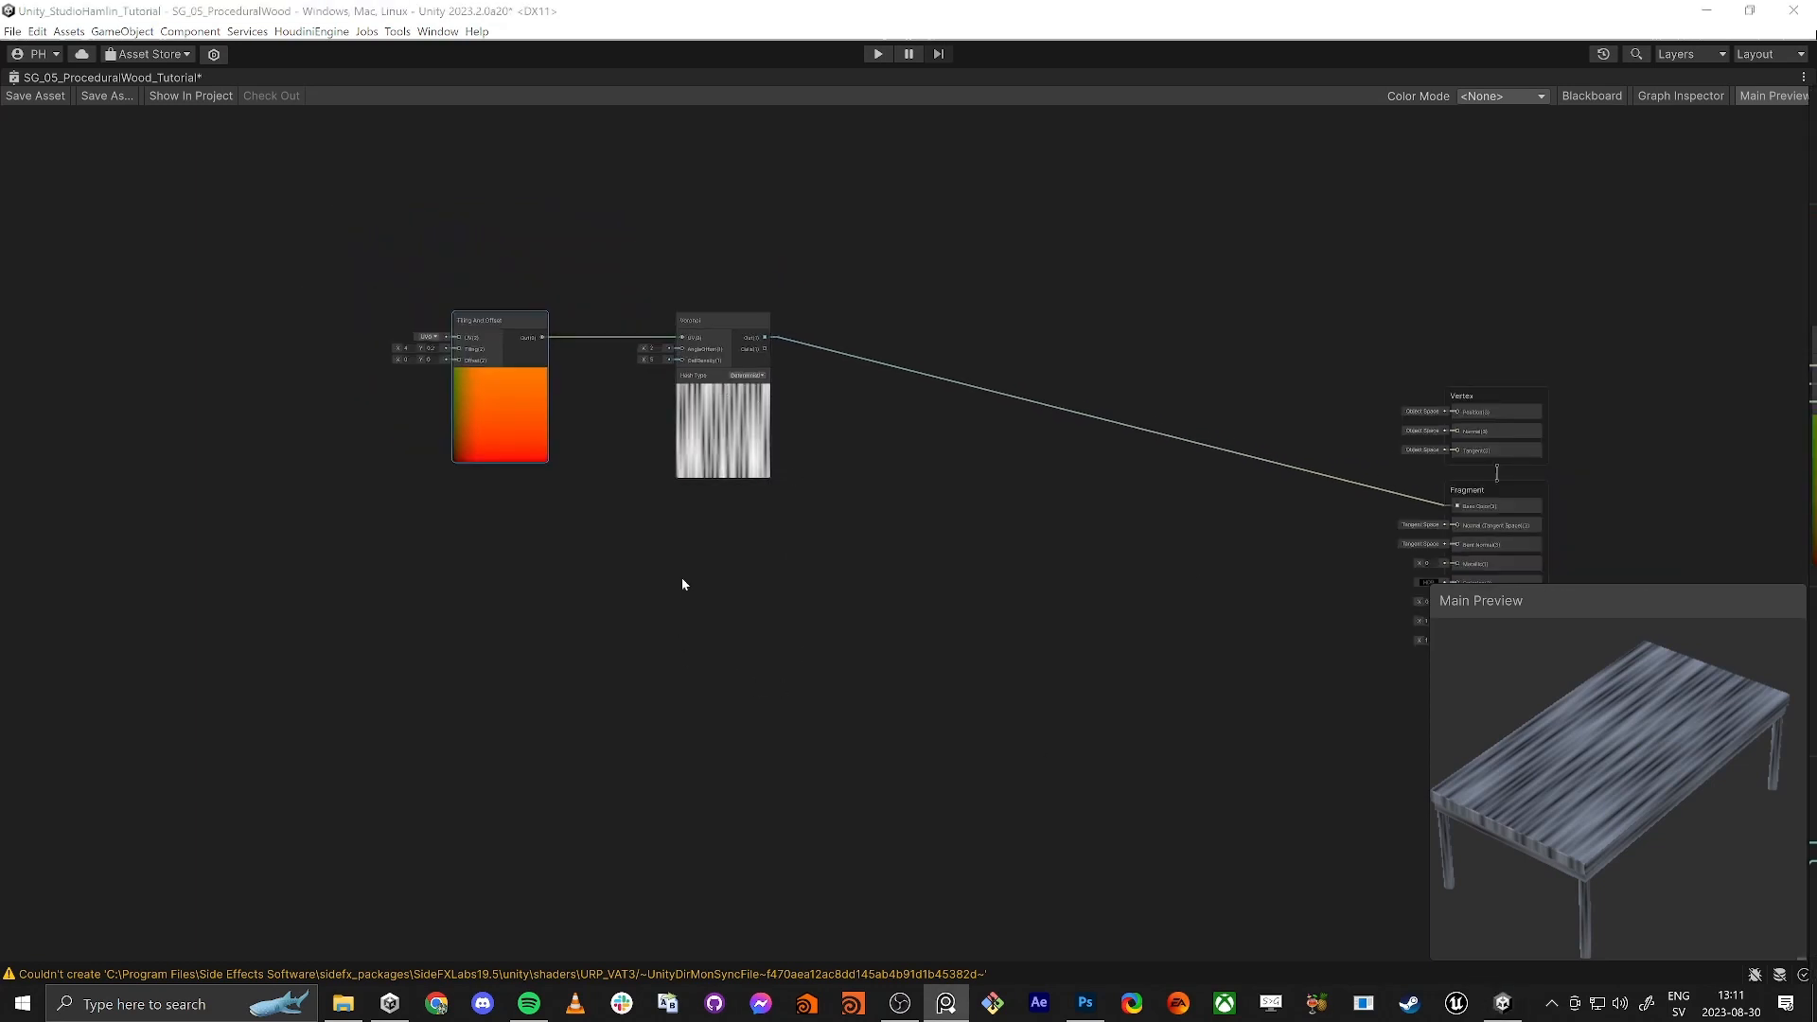
middle_click_drag(721, 637, 917, 633)
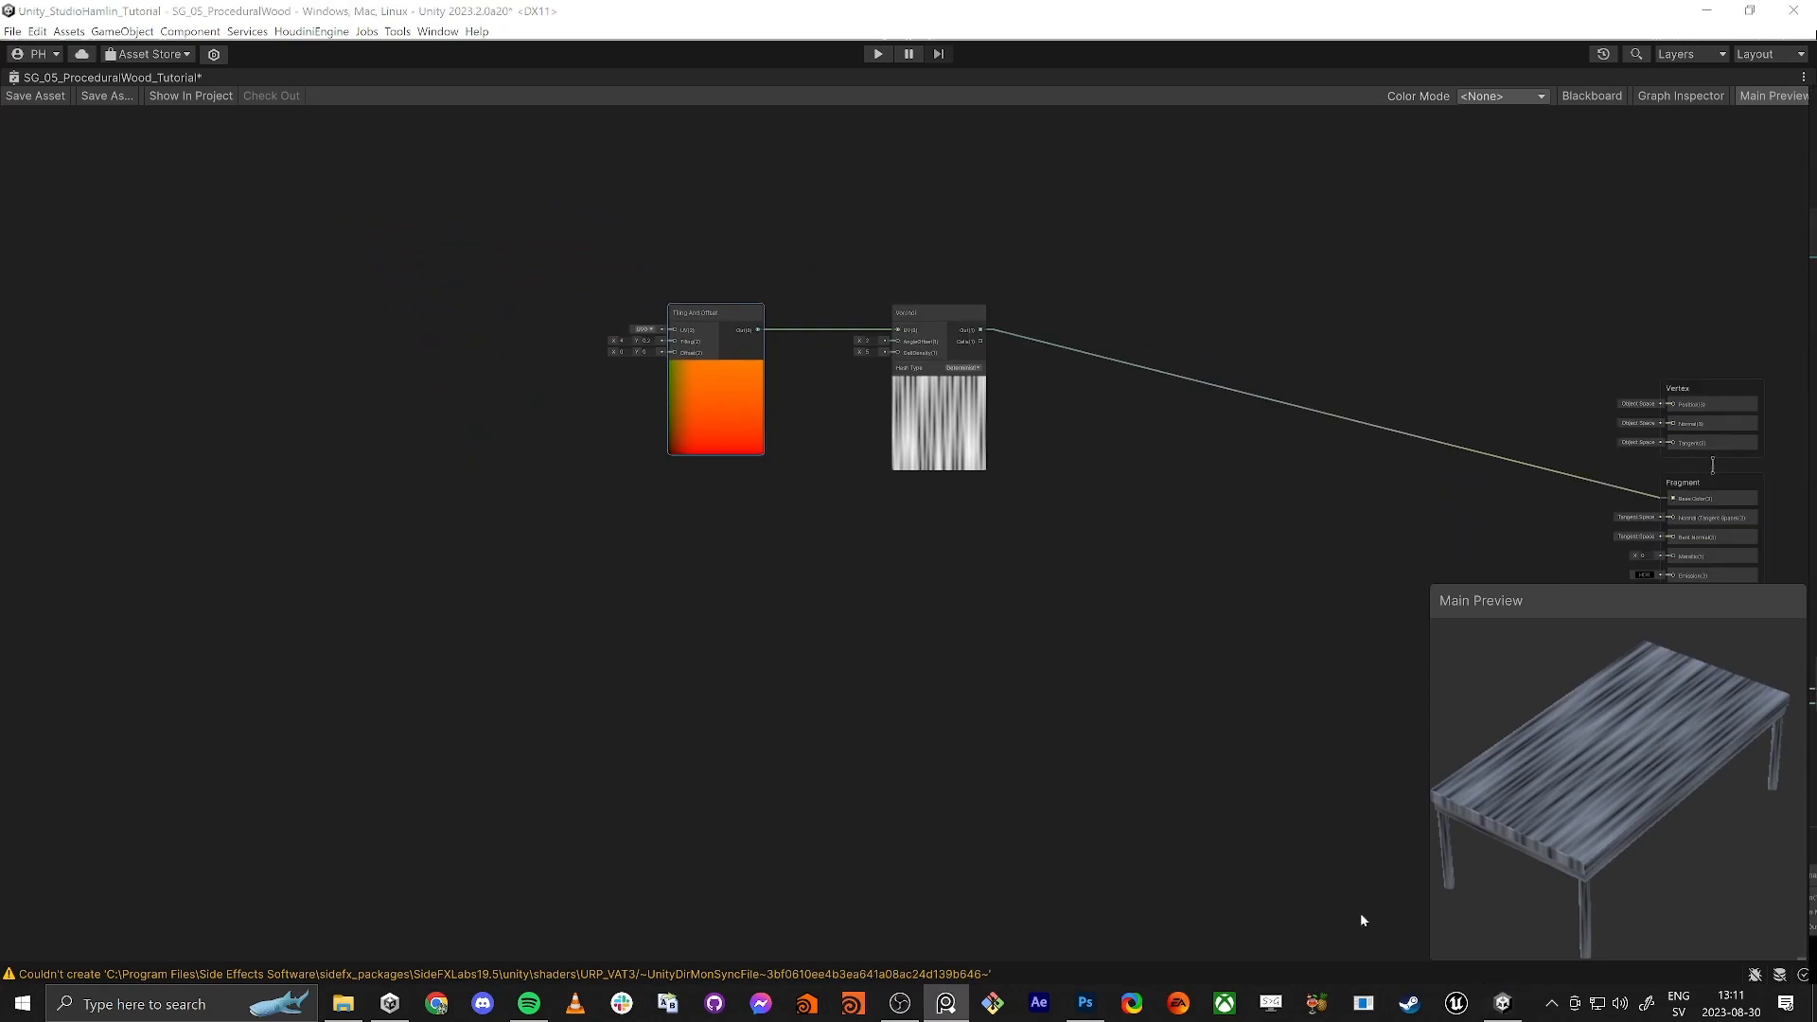
key("space")
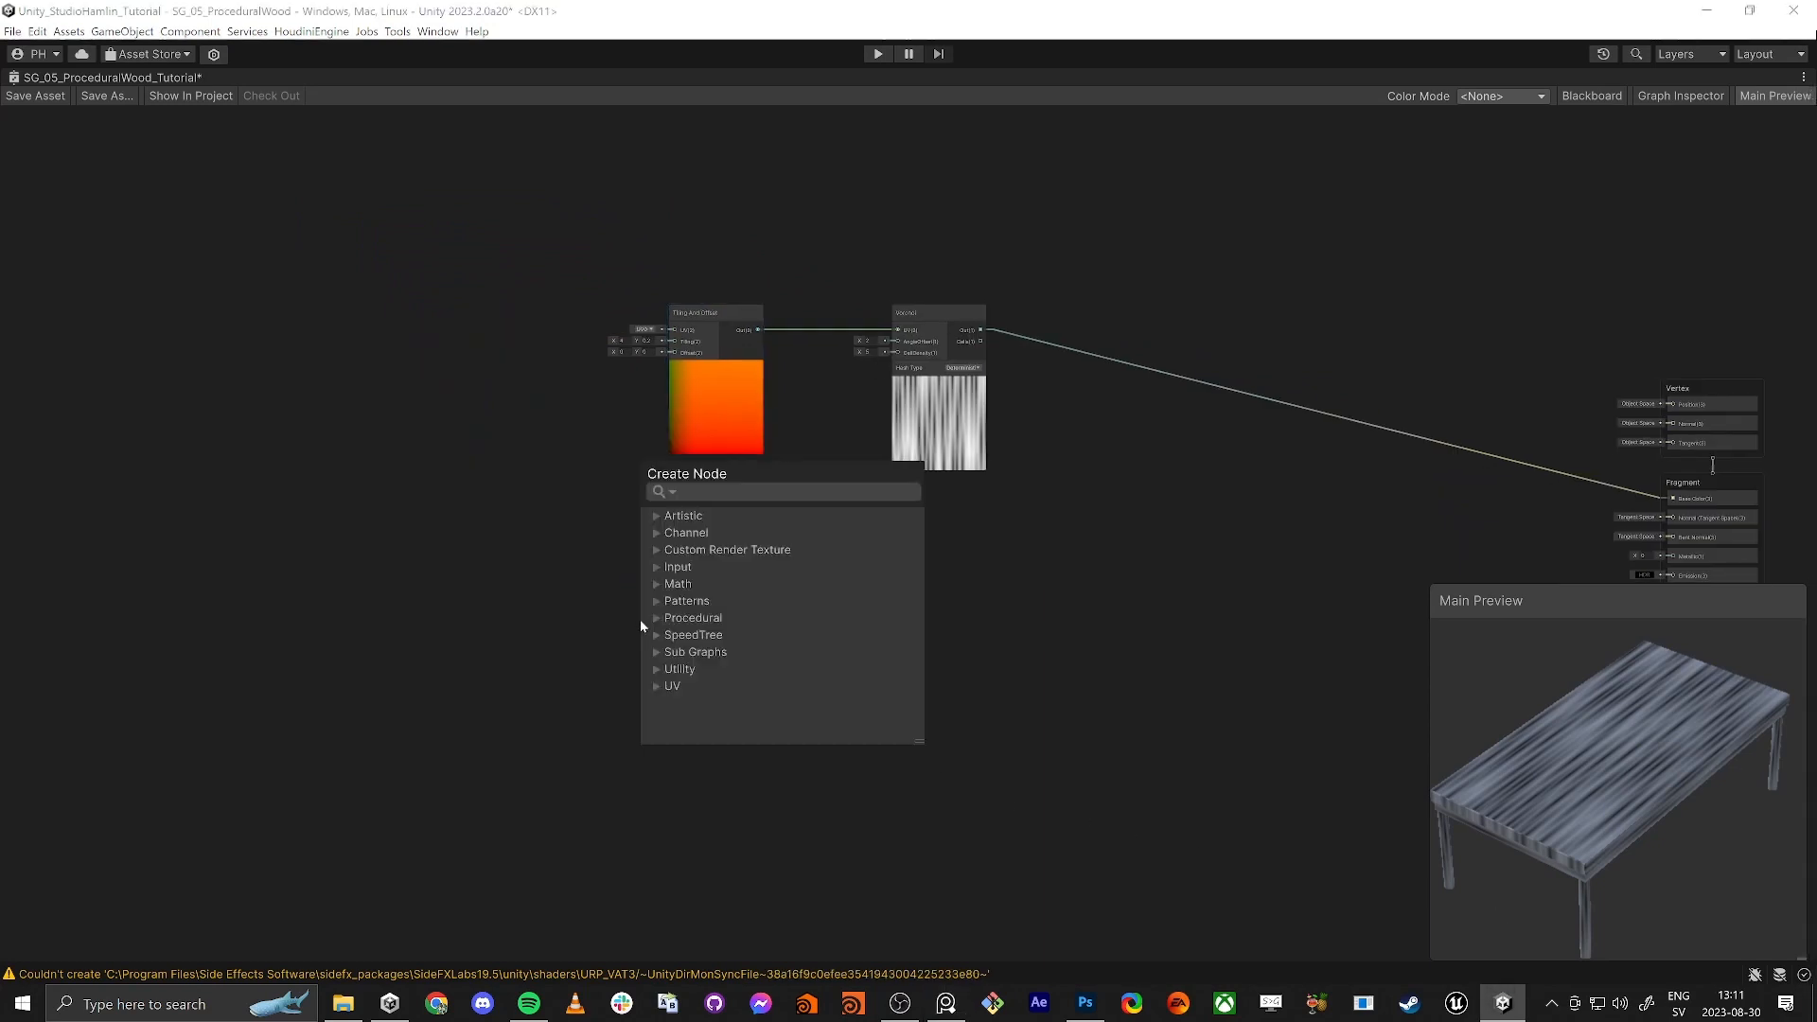
type("TILI")
key("Return")
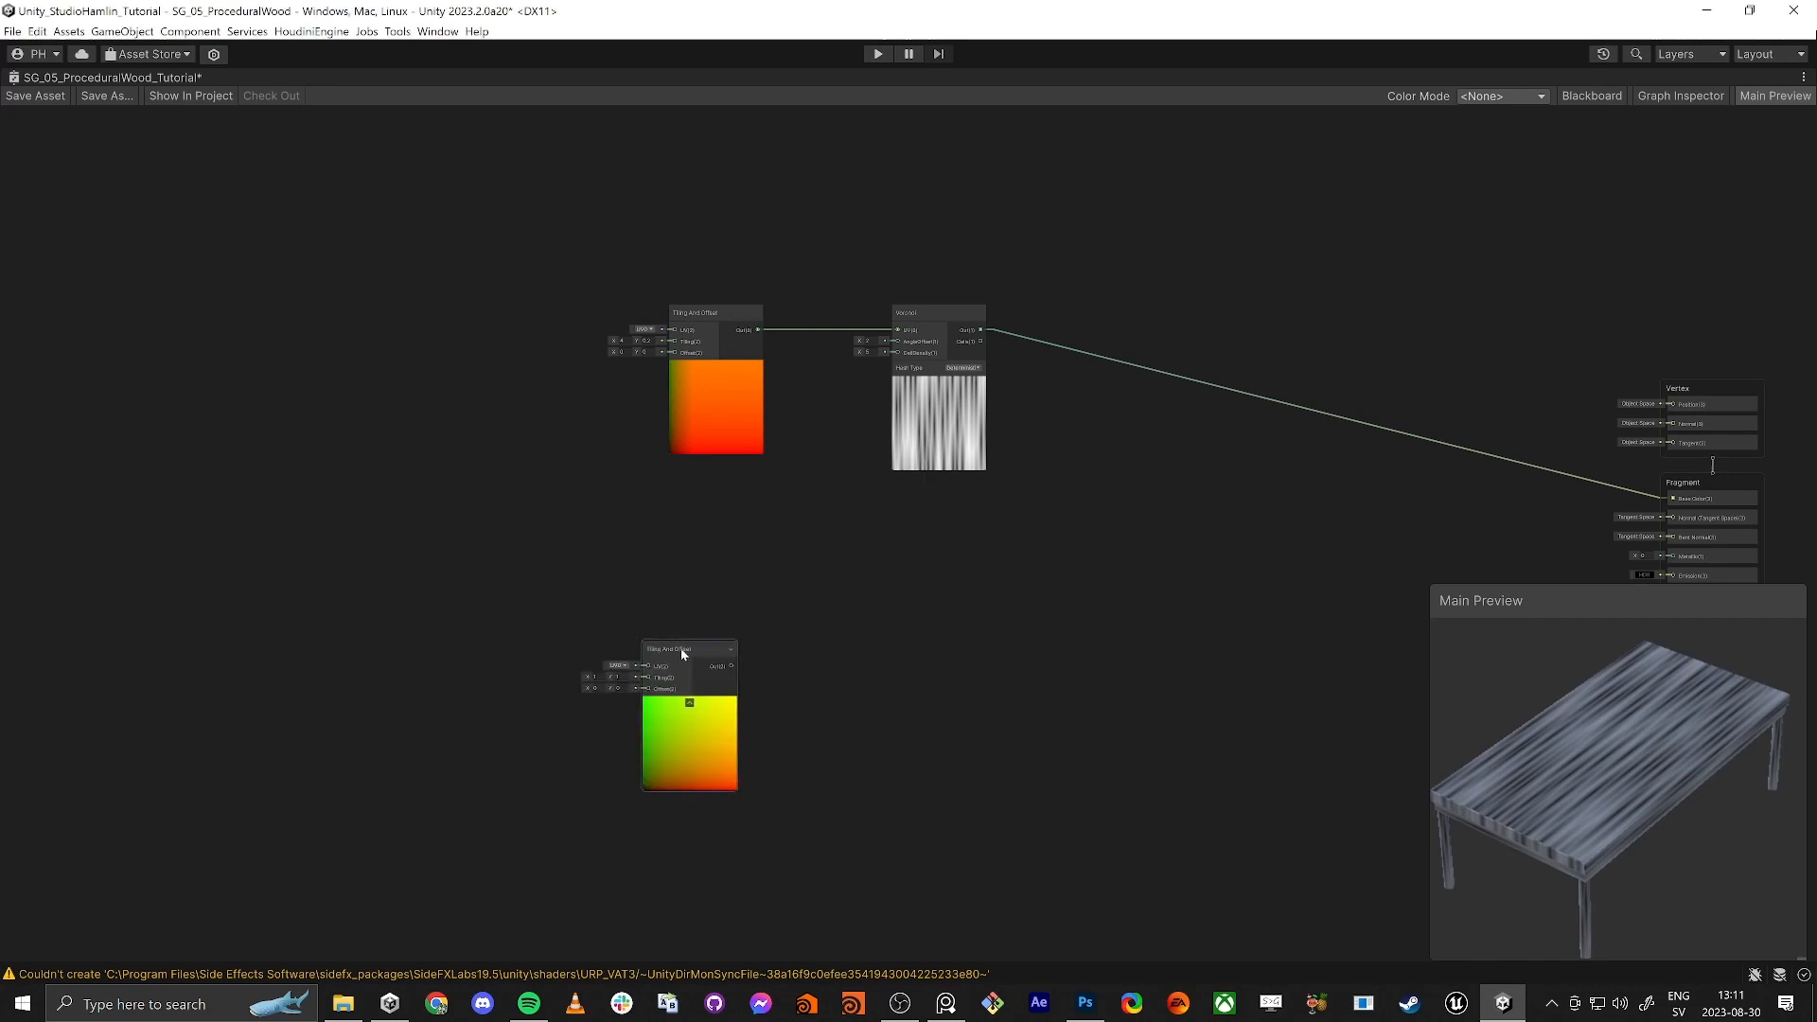
left_click_drag(682, 650, 457, 655)
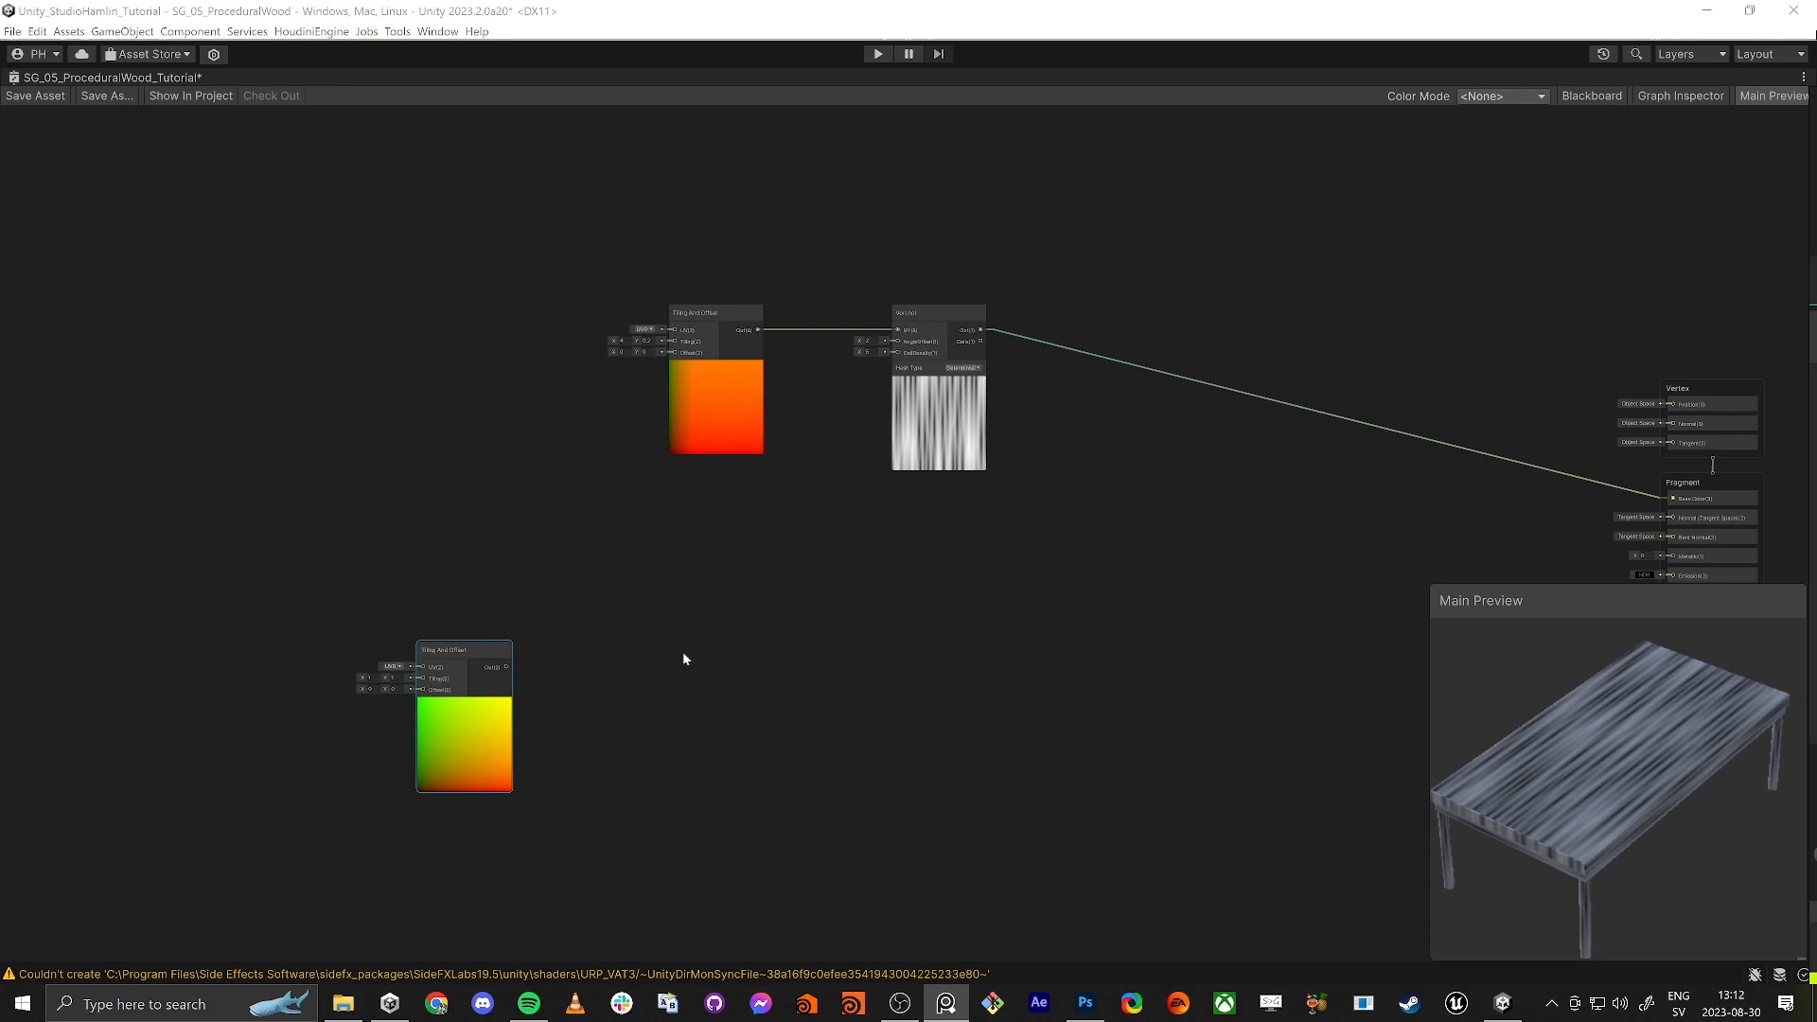
Step: Add a Gradient Noise node beside the new Tiling And Offset node, with its UV input fed by that node's output
scroll(434, 661, "up", 3)
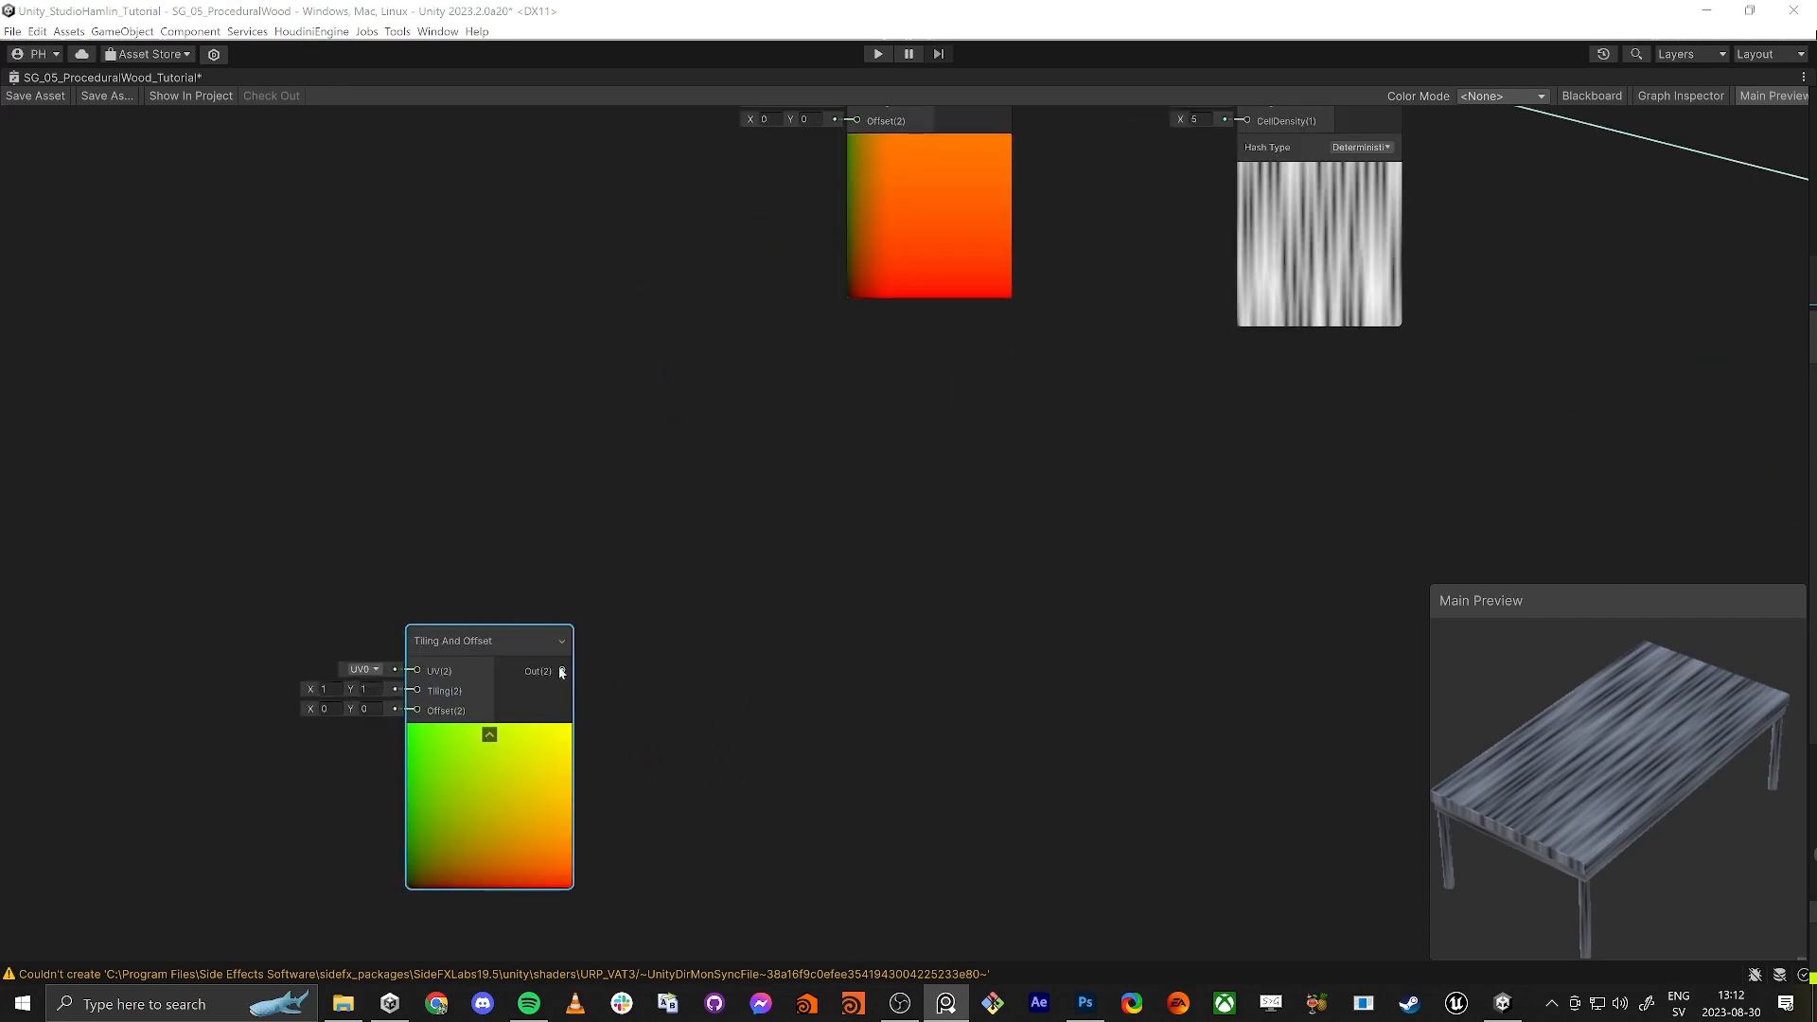
left_click_drag(563, 671, 800, 678)
type("GR")
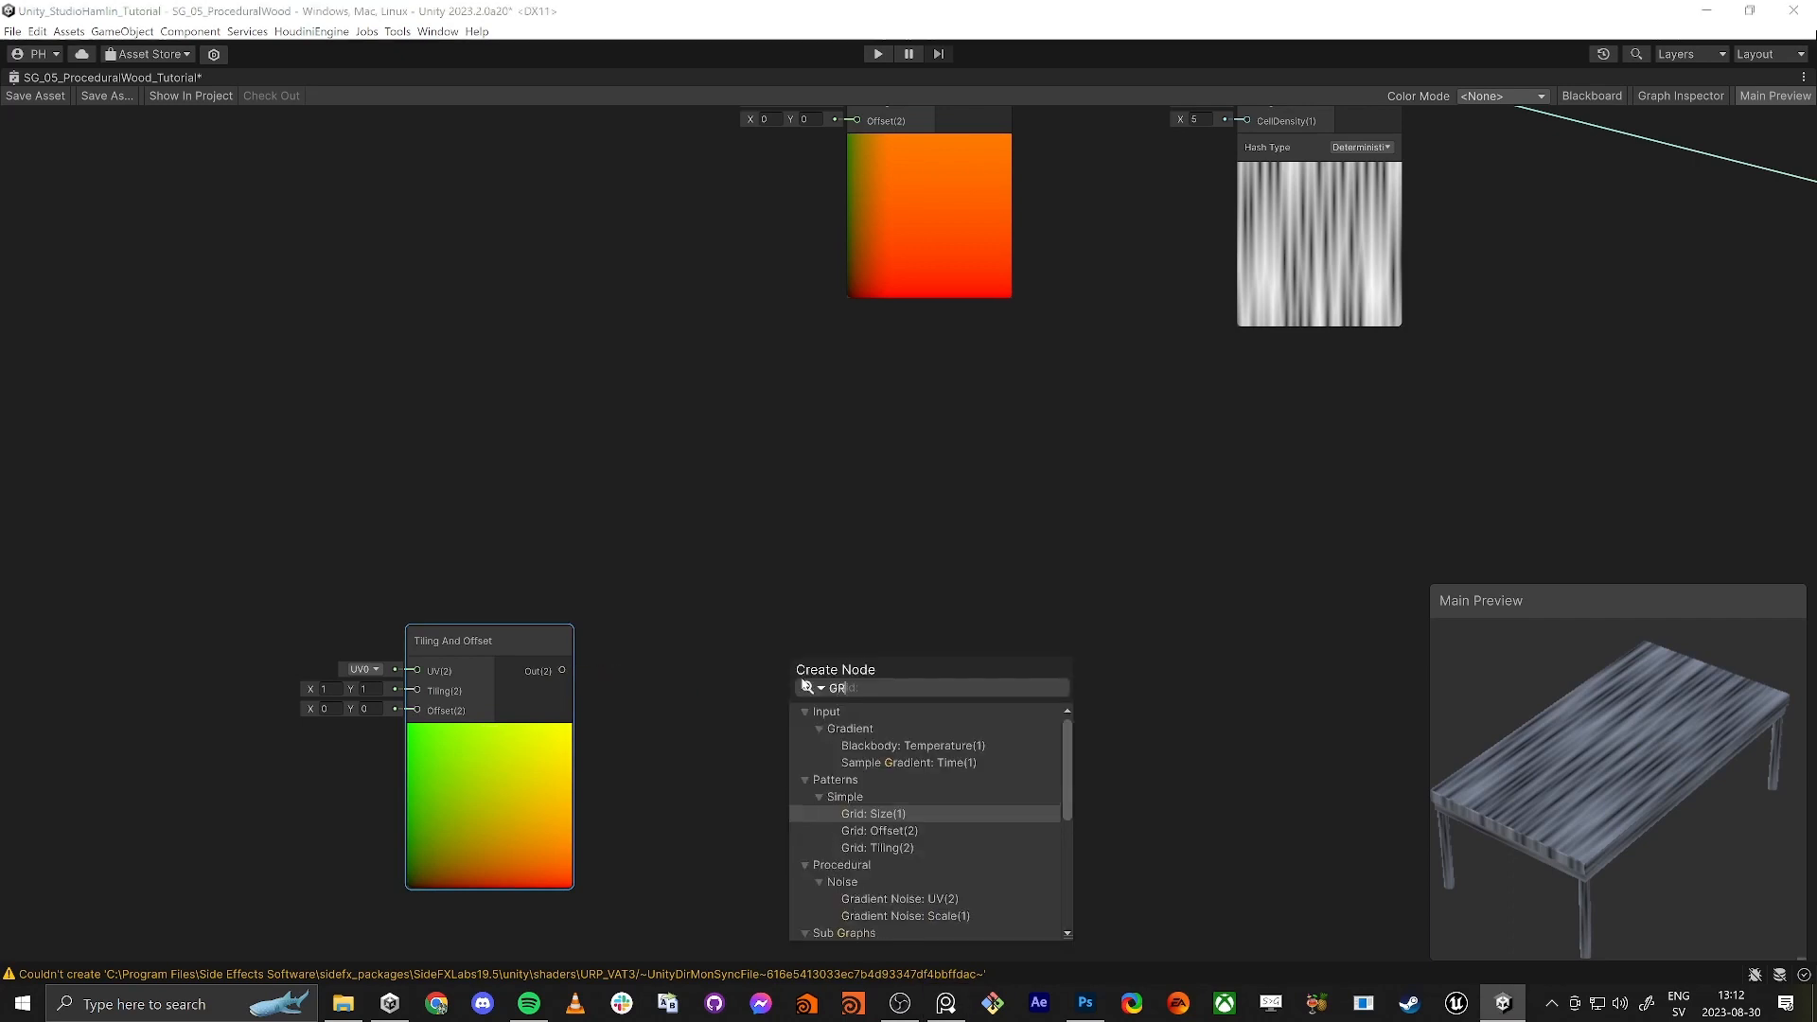
key("BackSpace")
type("radie noise")
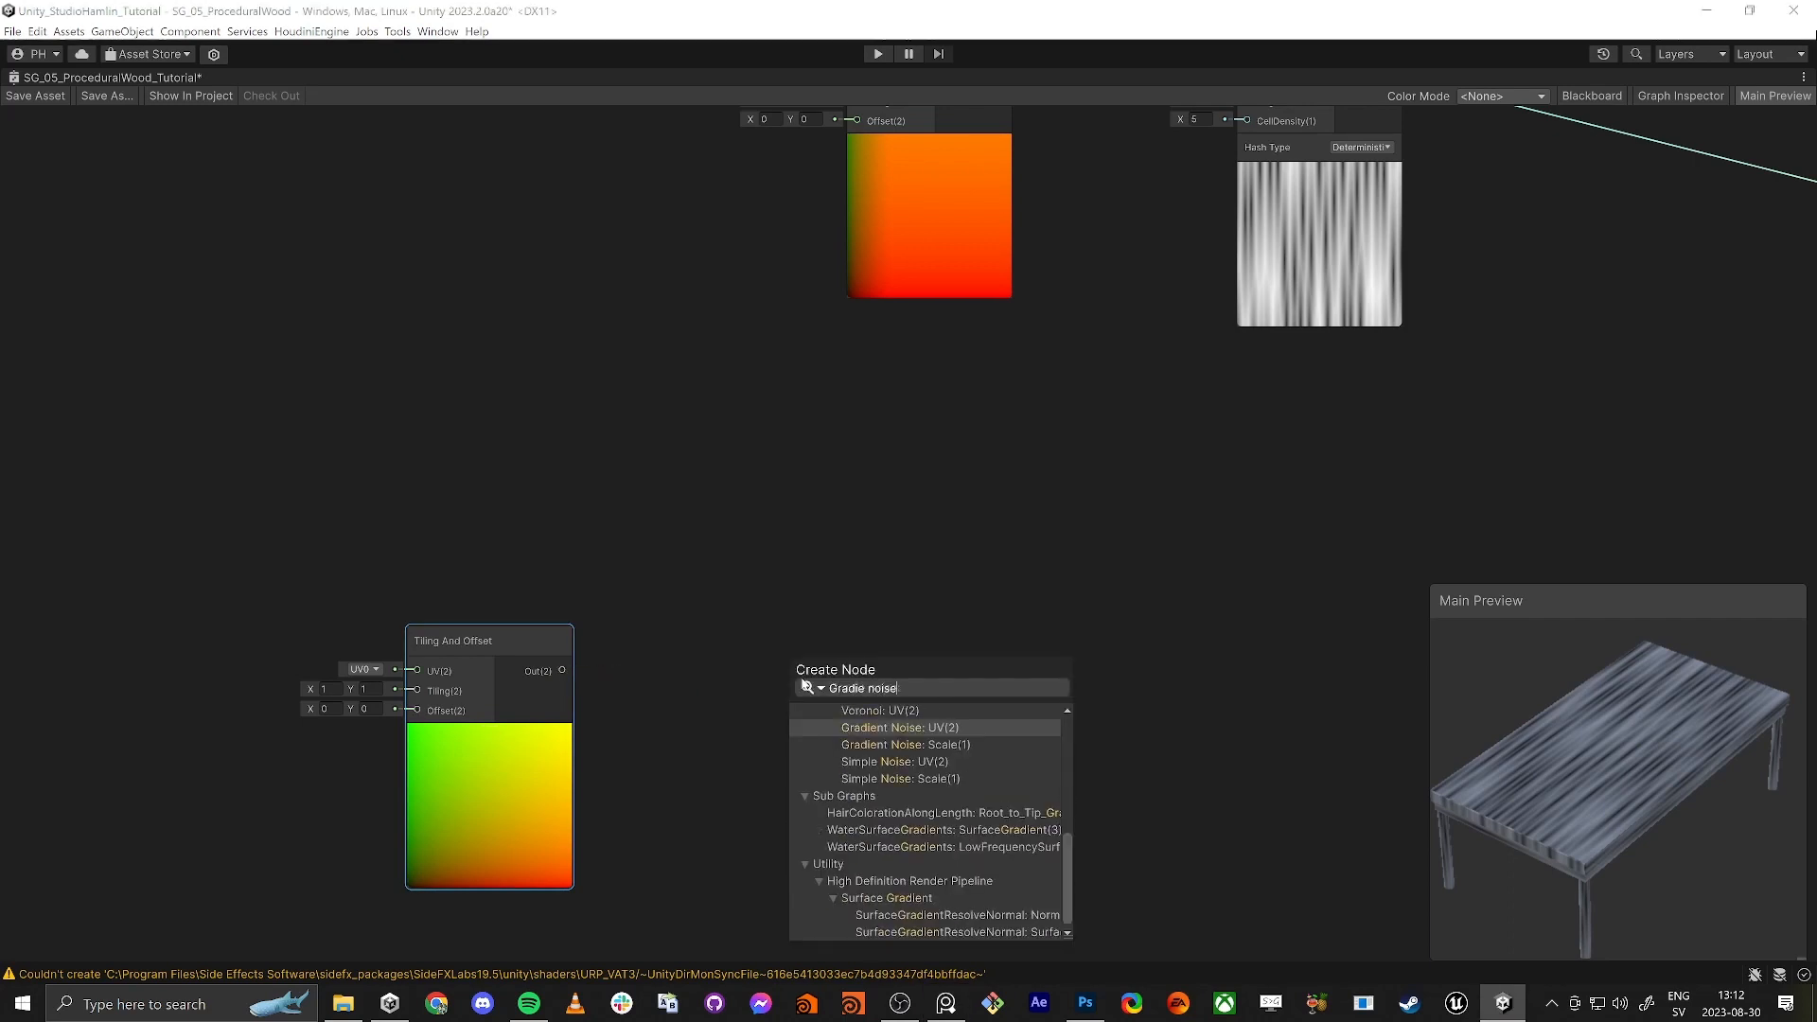
key("Return")
left_click_drag(854, 663, 907, 643)
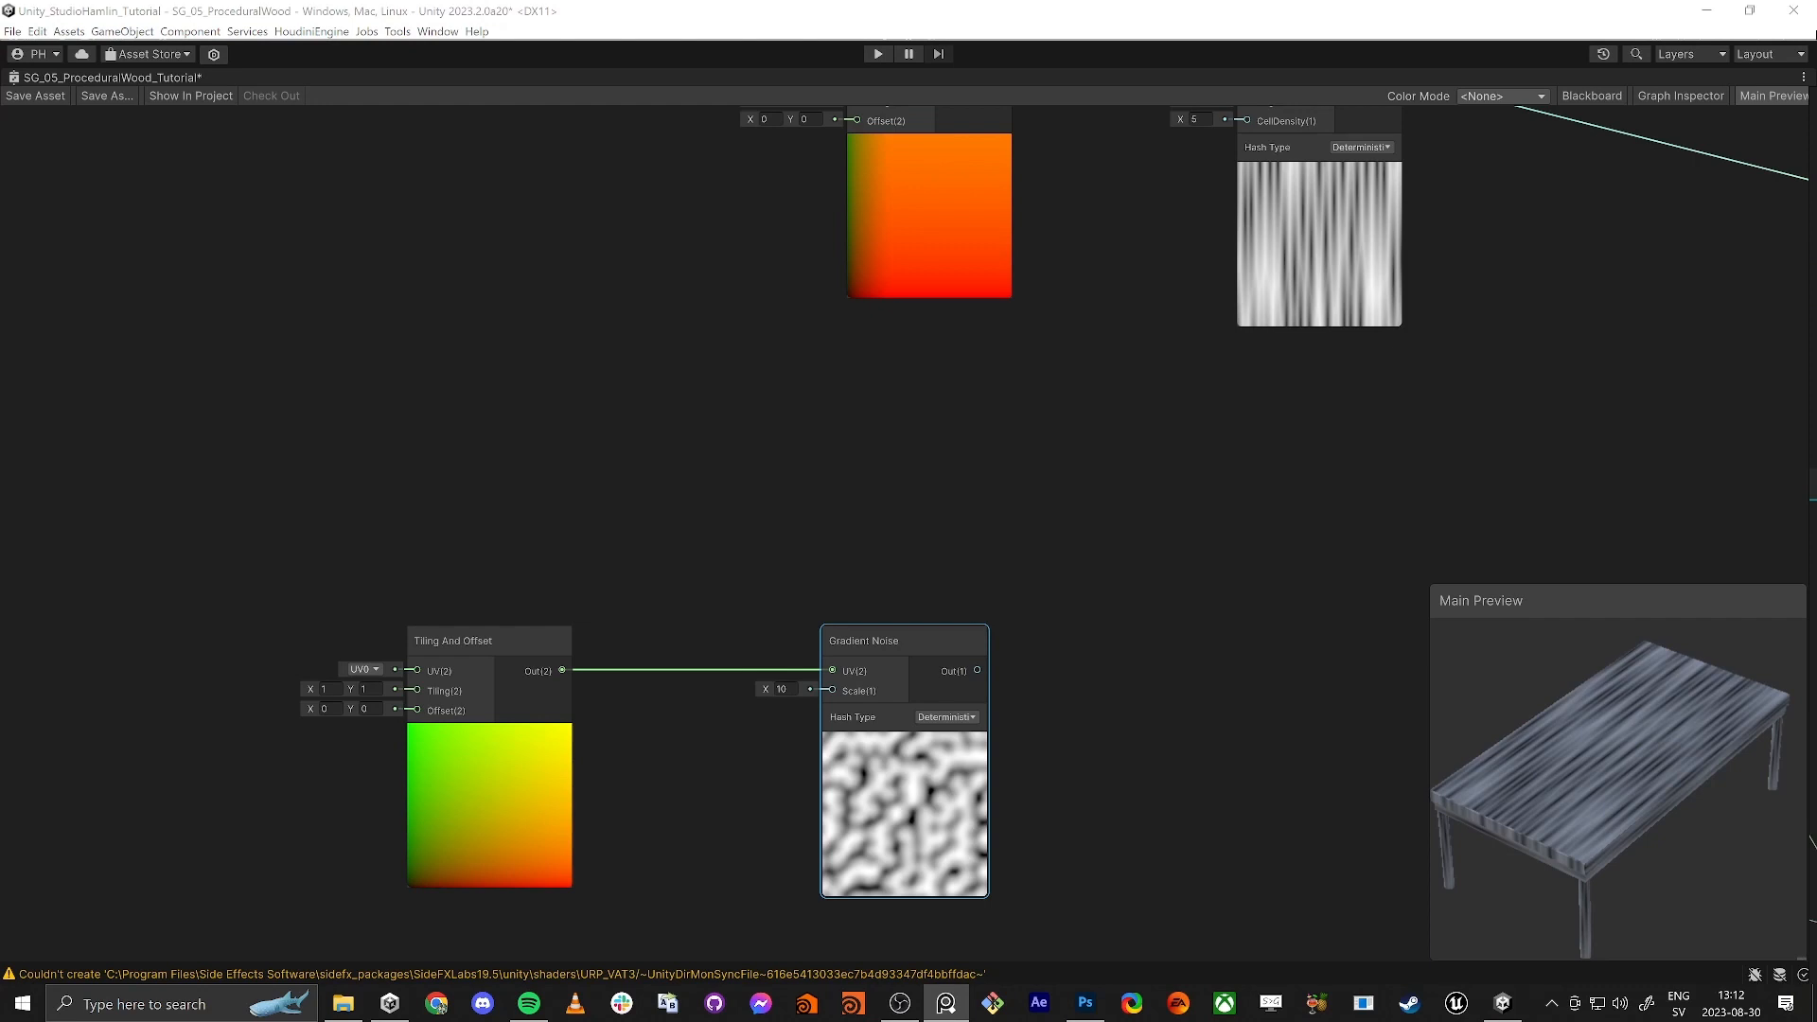
Step: Connect the Gradient Noise output to the Fragment block's Base Color to preview it on the table, and save the shader asset
scroll(822, 508, "down", 2)
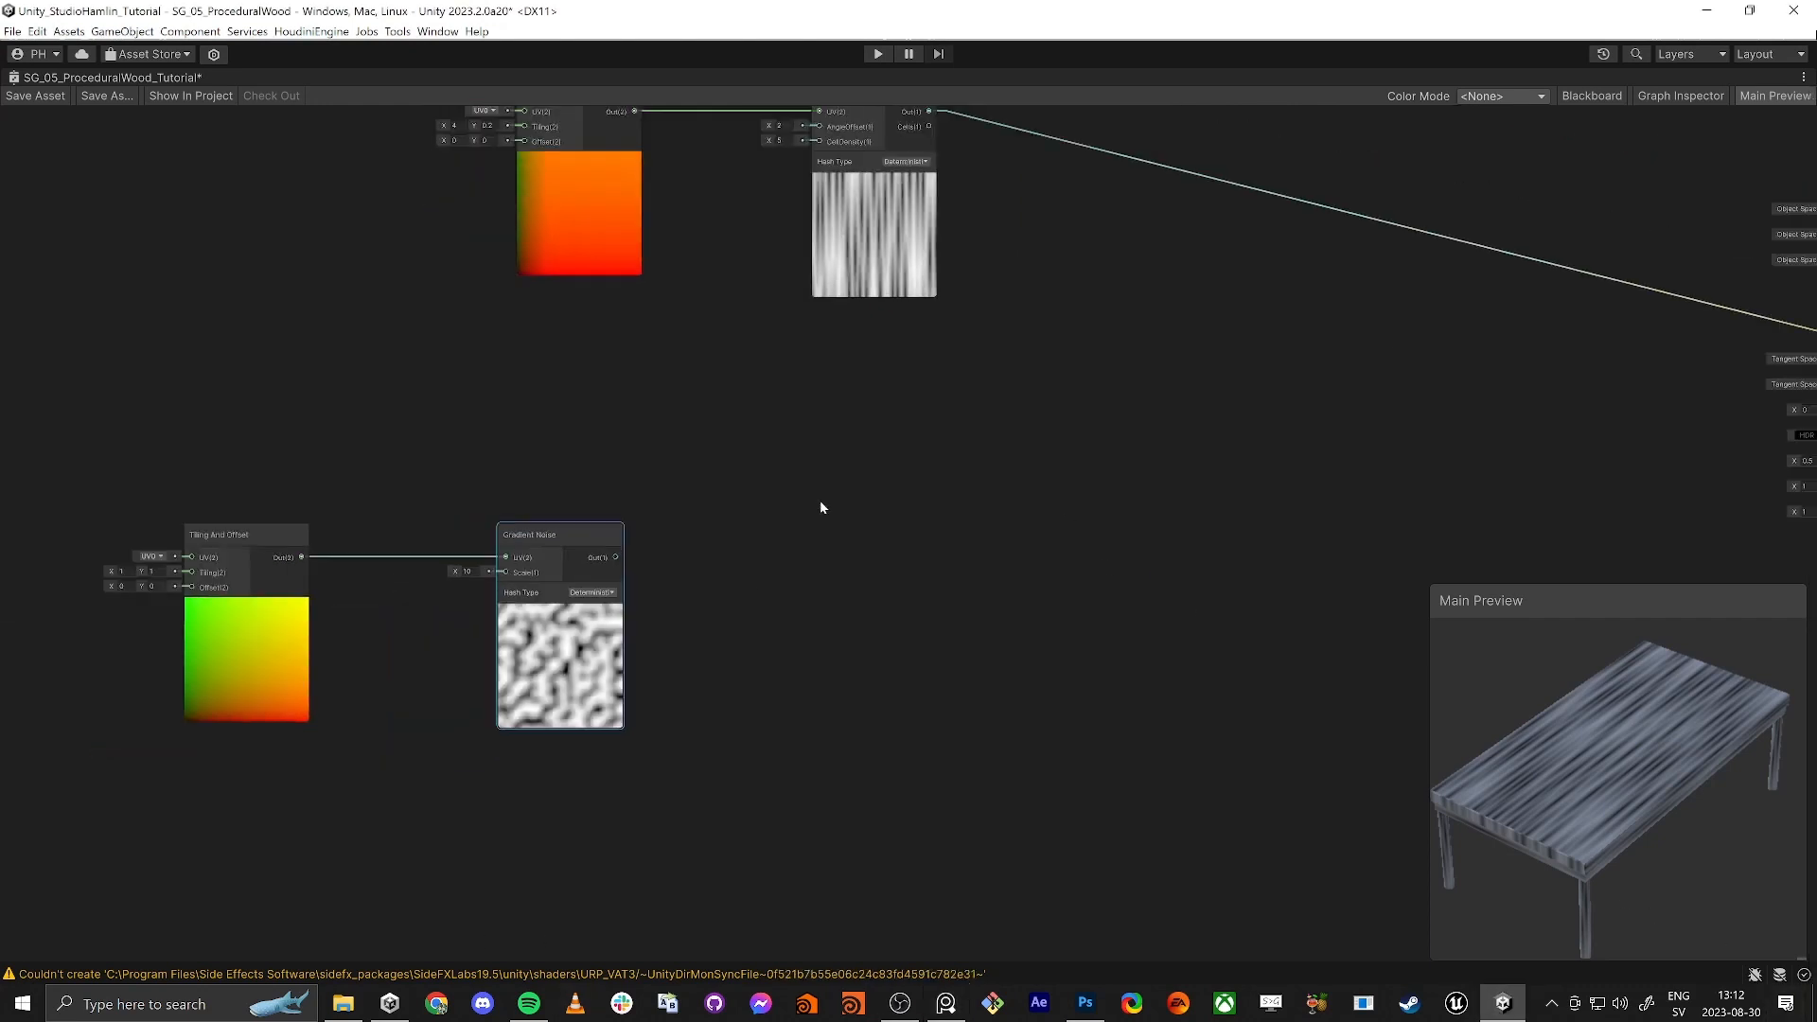
middle_click_drag(773, 555, 677, 559)
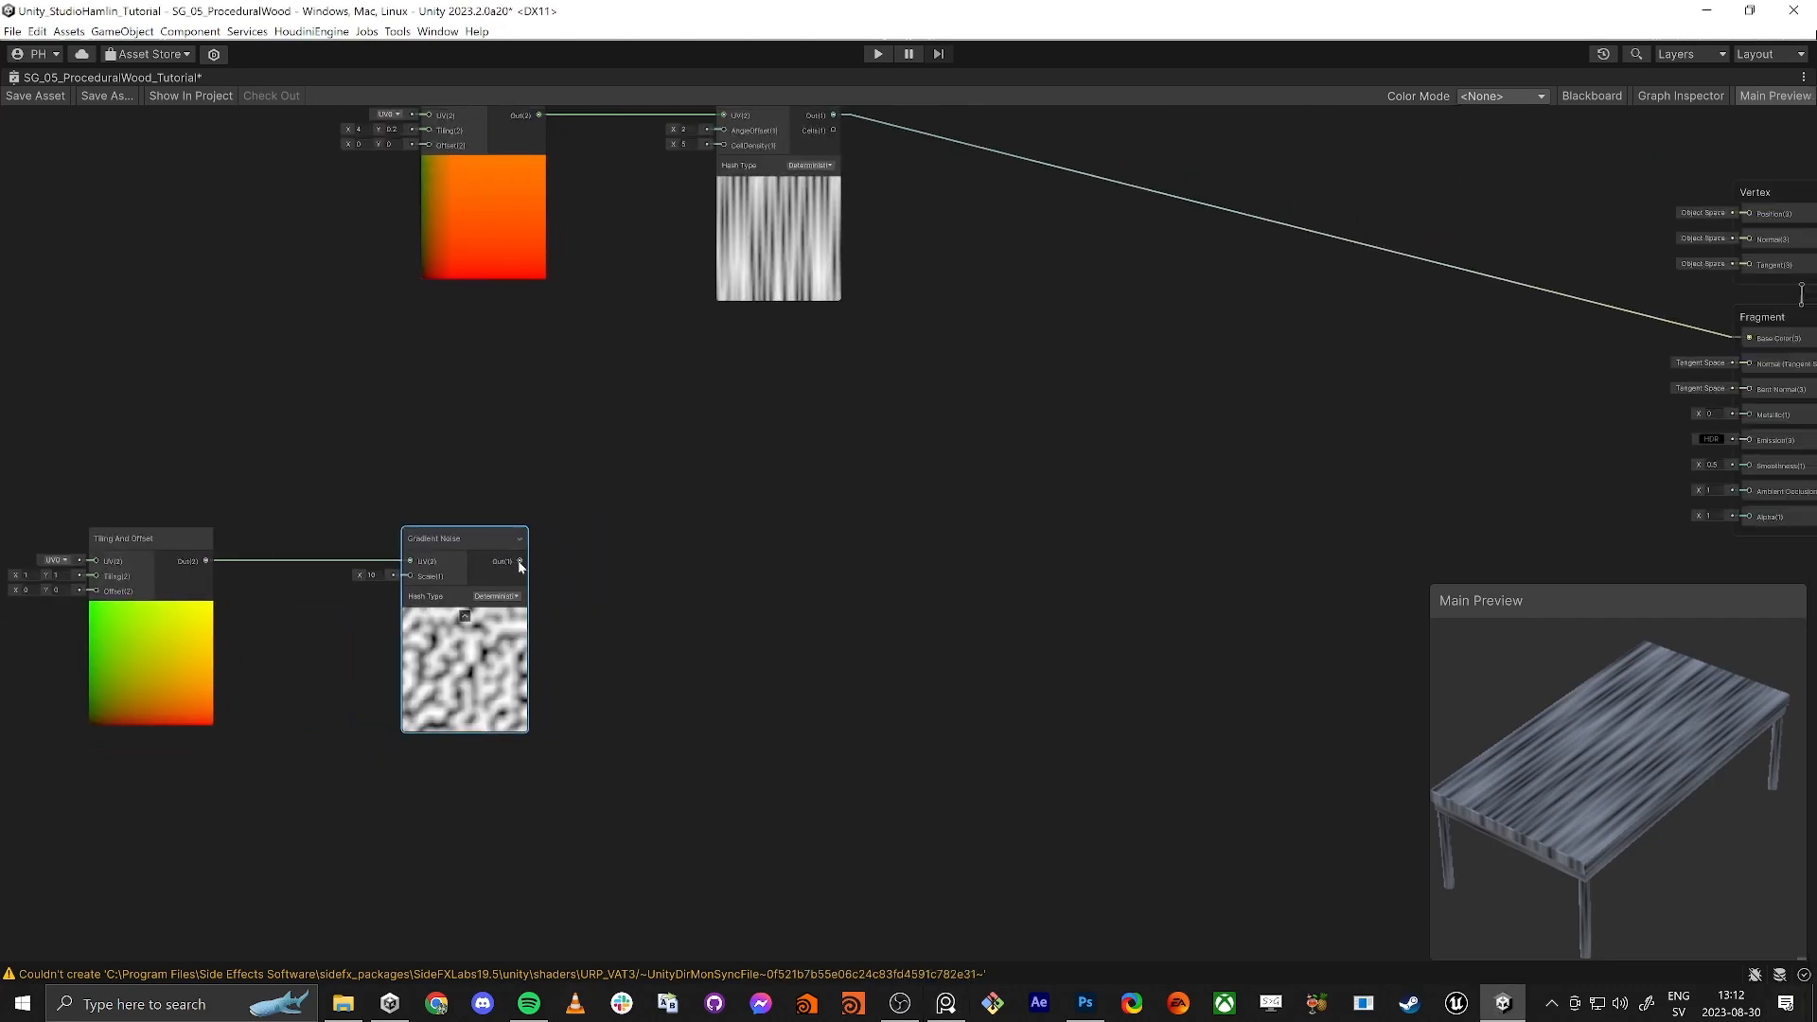
left_click_drag(520, 567, 1669, 338)
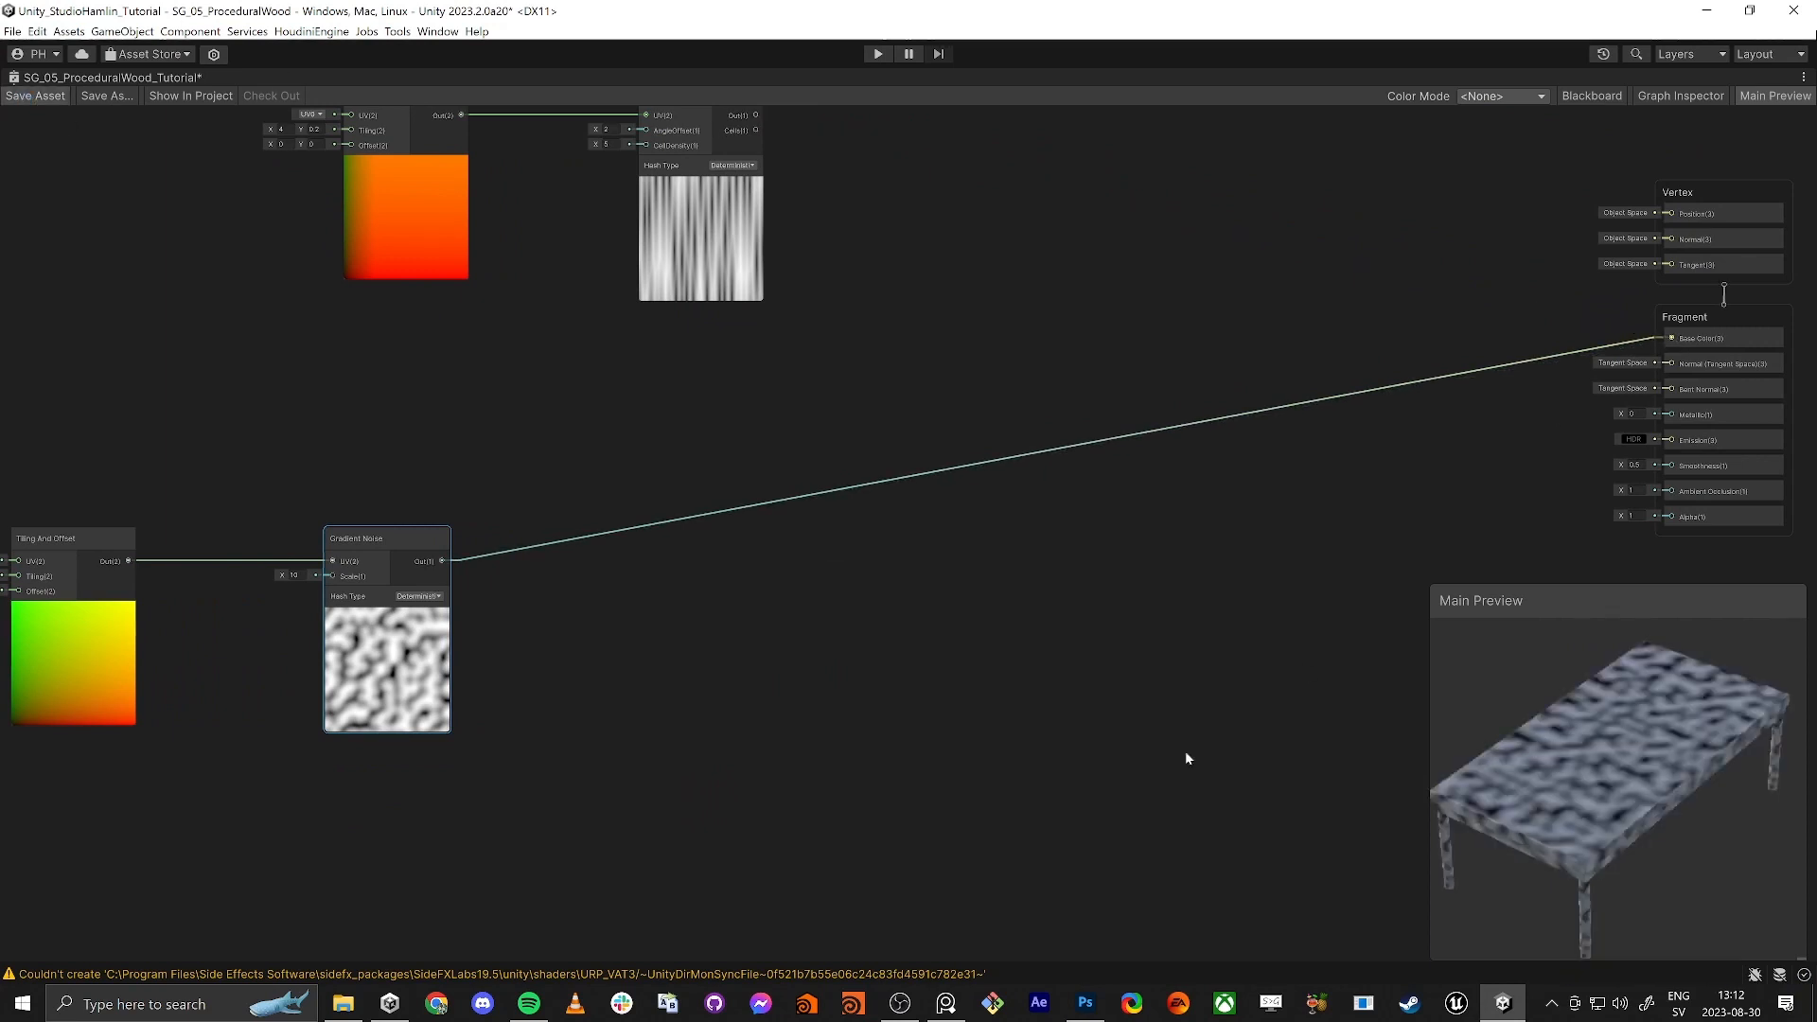
scroll(1625, 758, "up", 5)
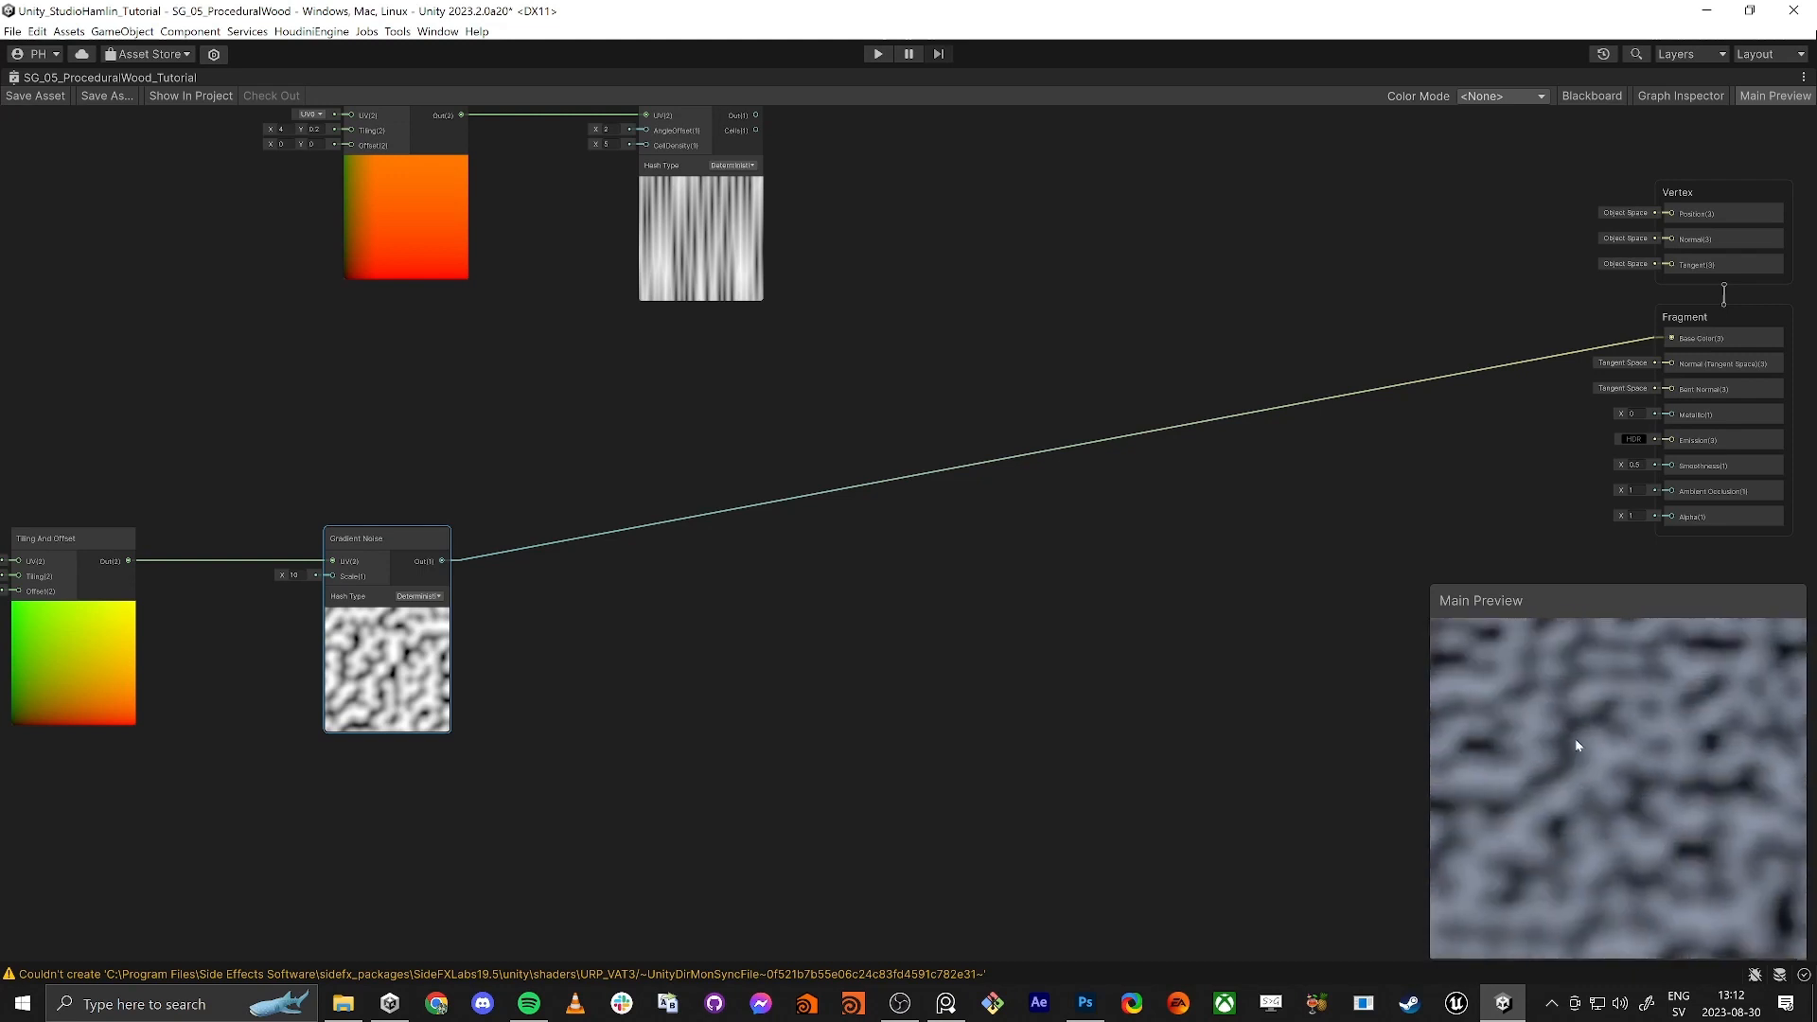
left_click_drag(1575, 738, 1579, 797)
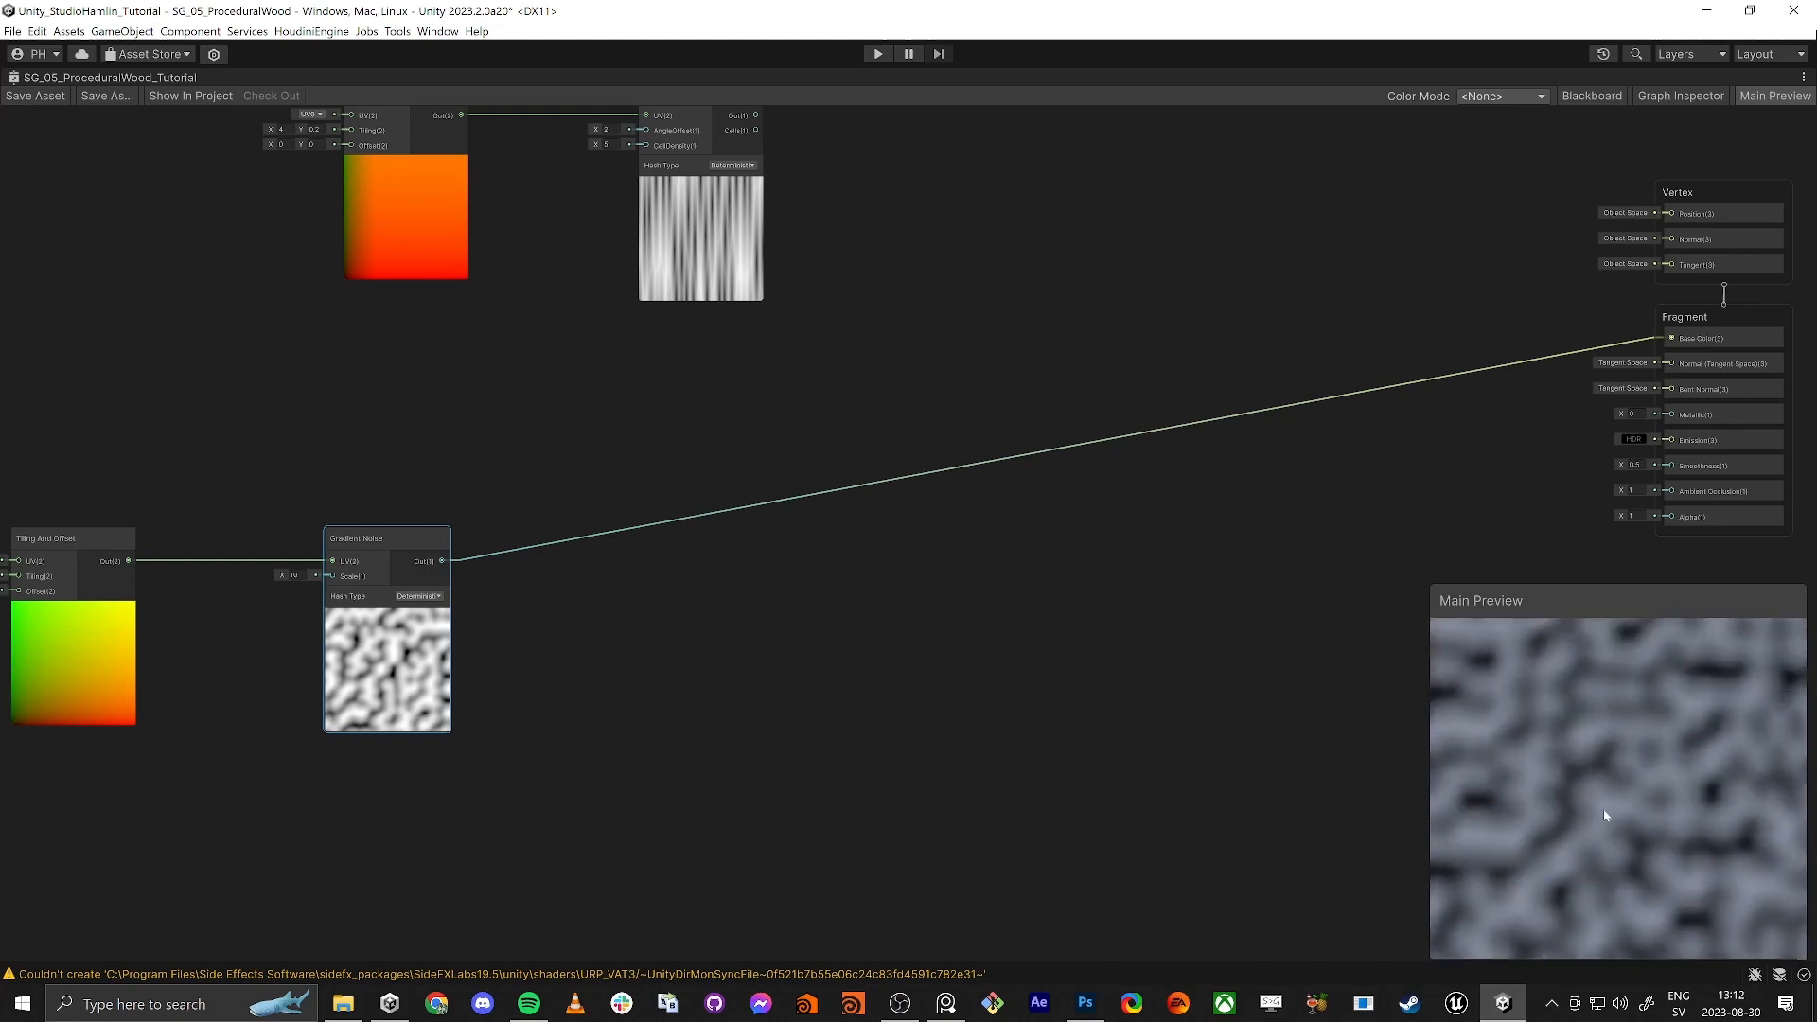
Step: Add a Multiply node next to Gradient Noise, with the noise output feeding B and A set to 10
middle_click_drag(685, 674, 1050, 681)
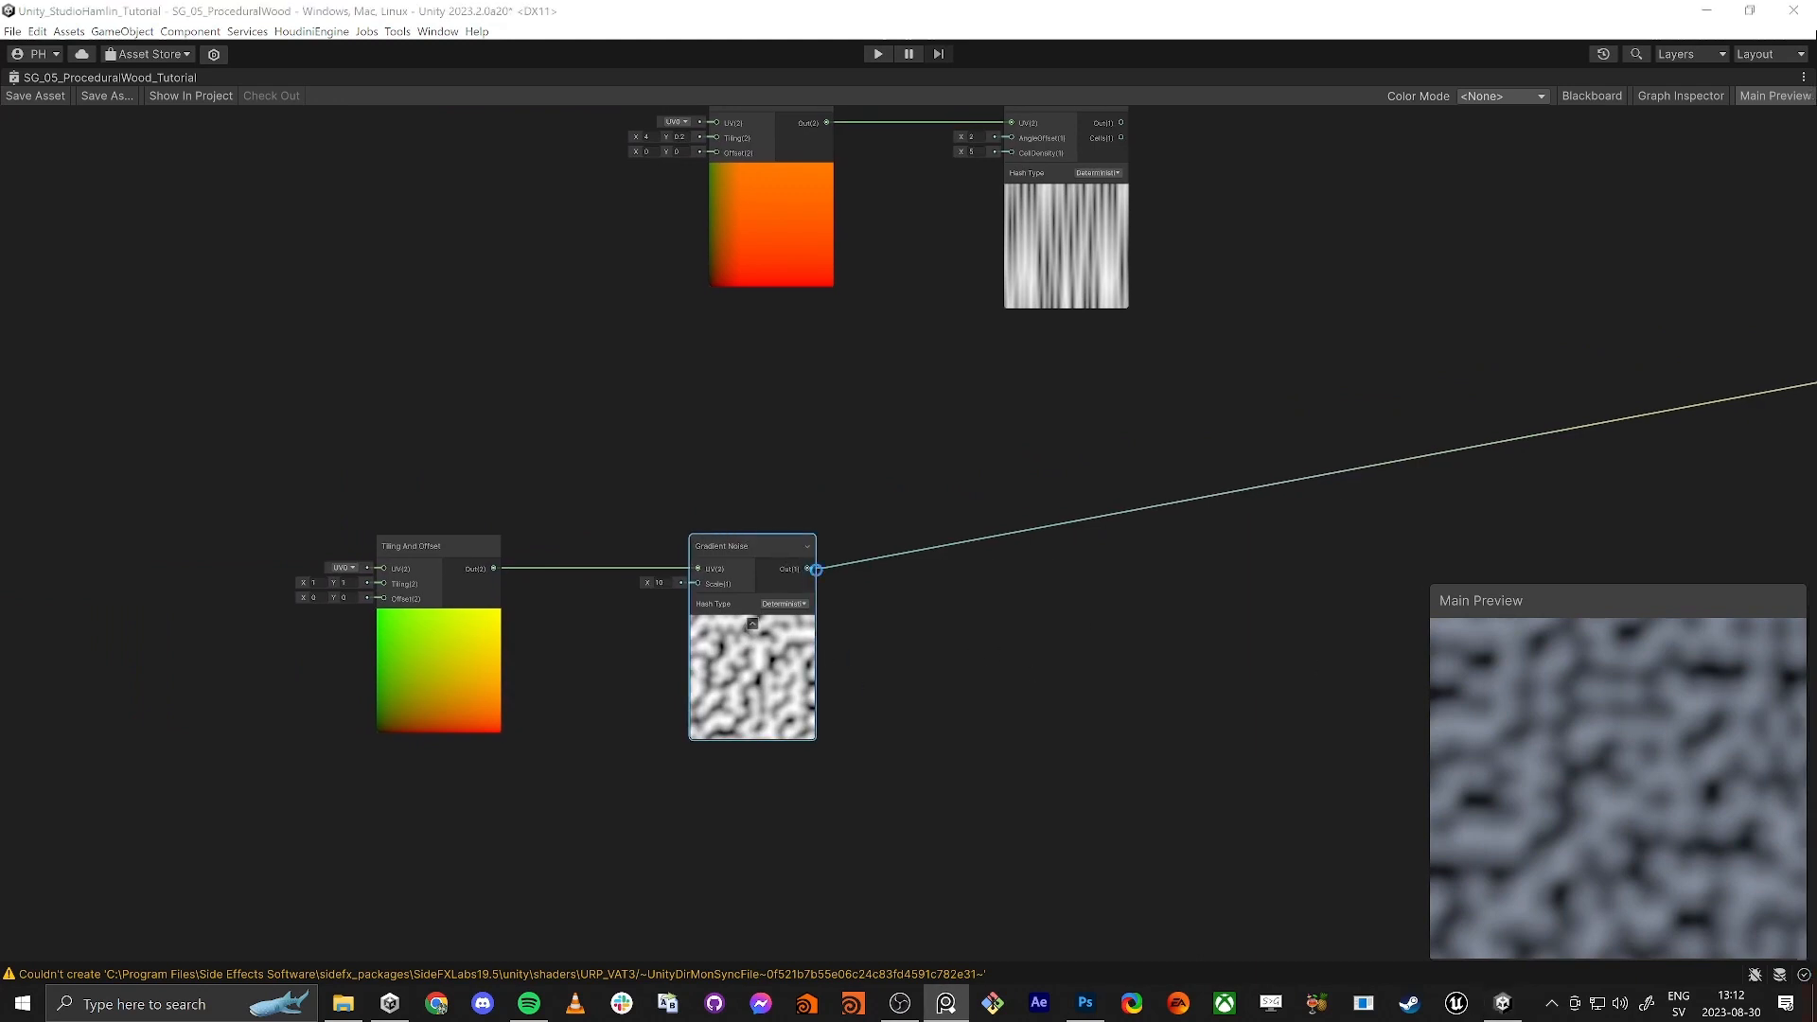
key("space")
type("multi")
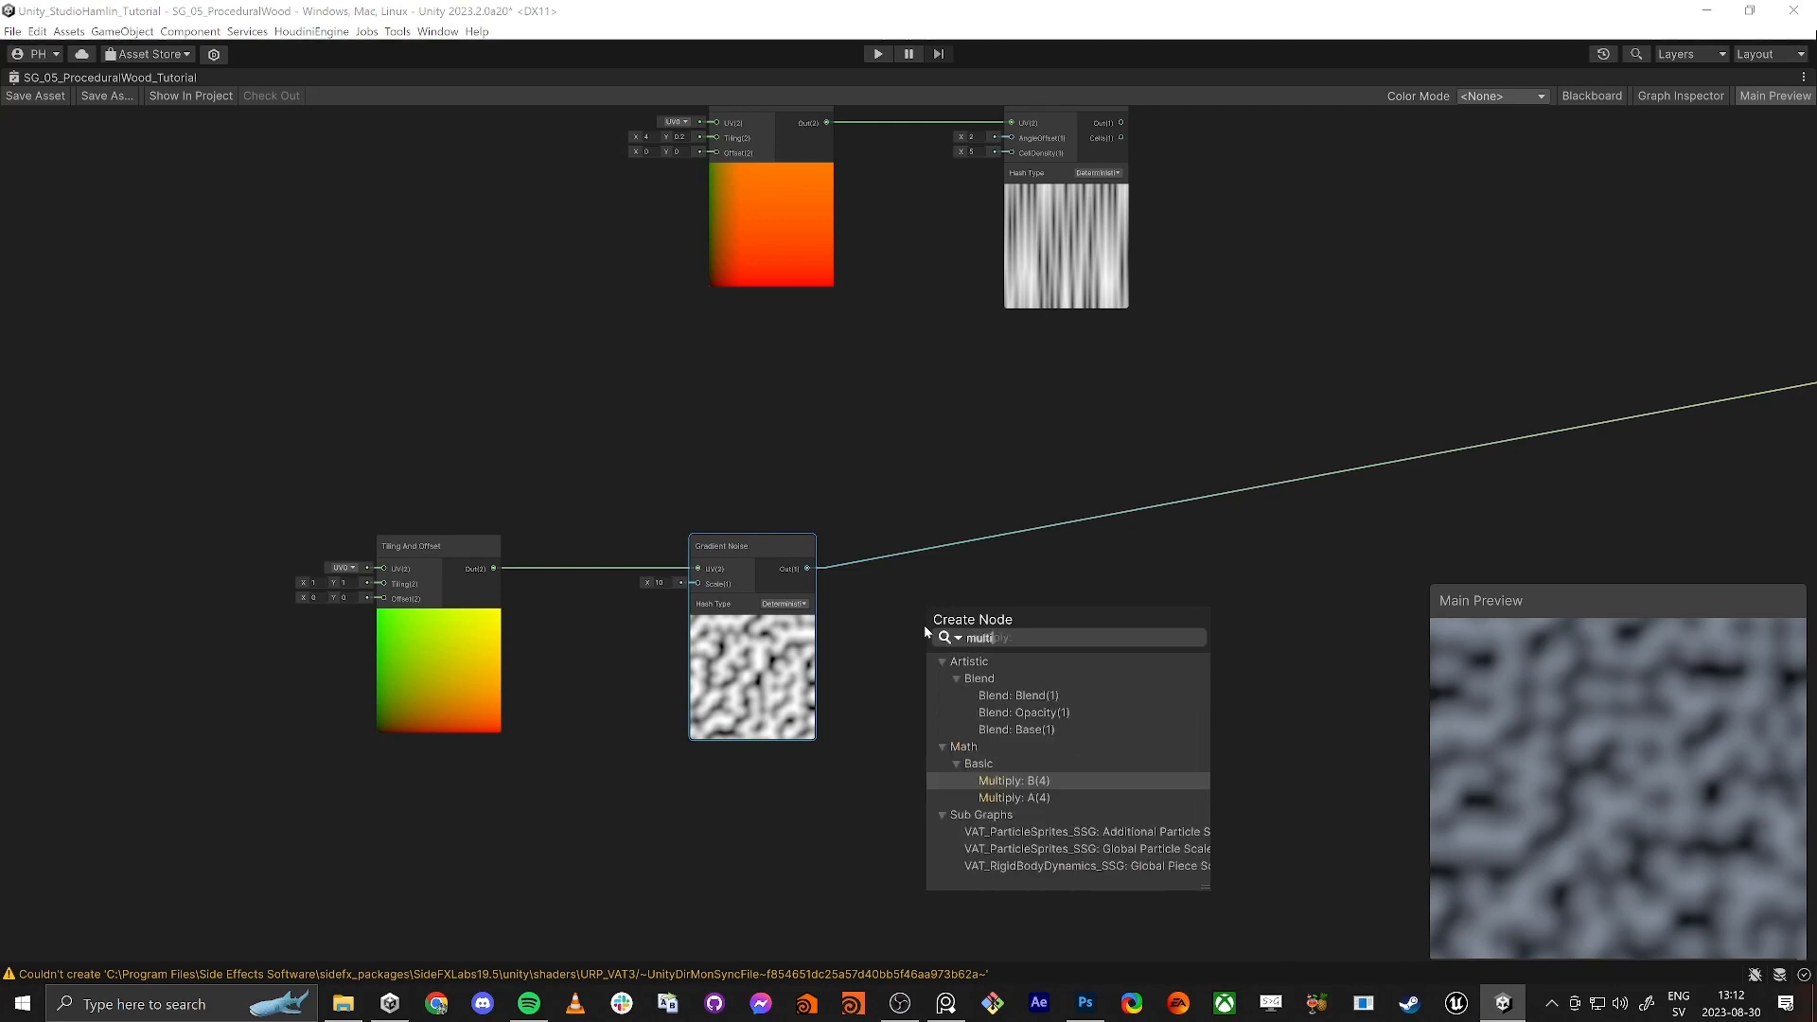
key("Return")
left_click(885, 626)
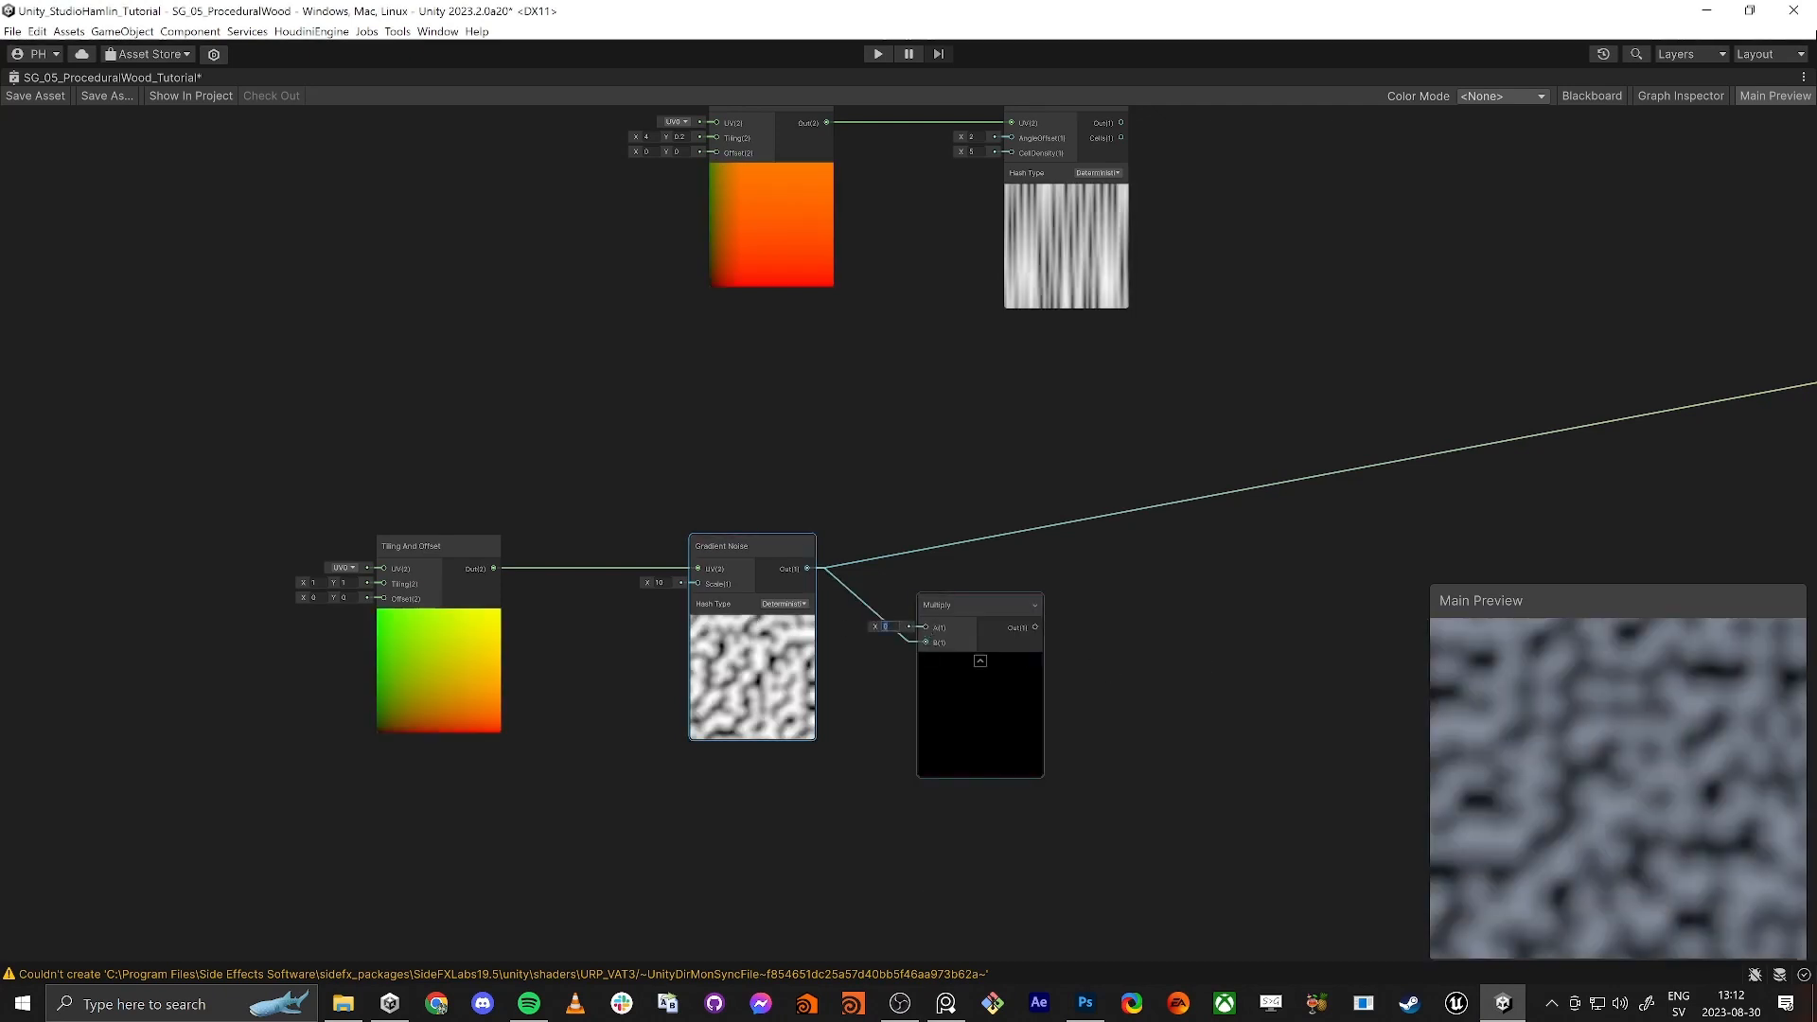
type("10")
left_click_drag(980, 605, 1076, 587)
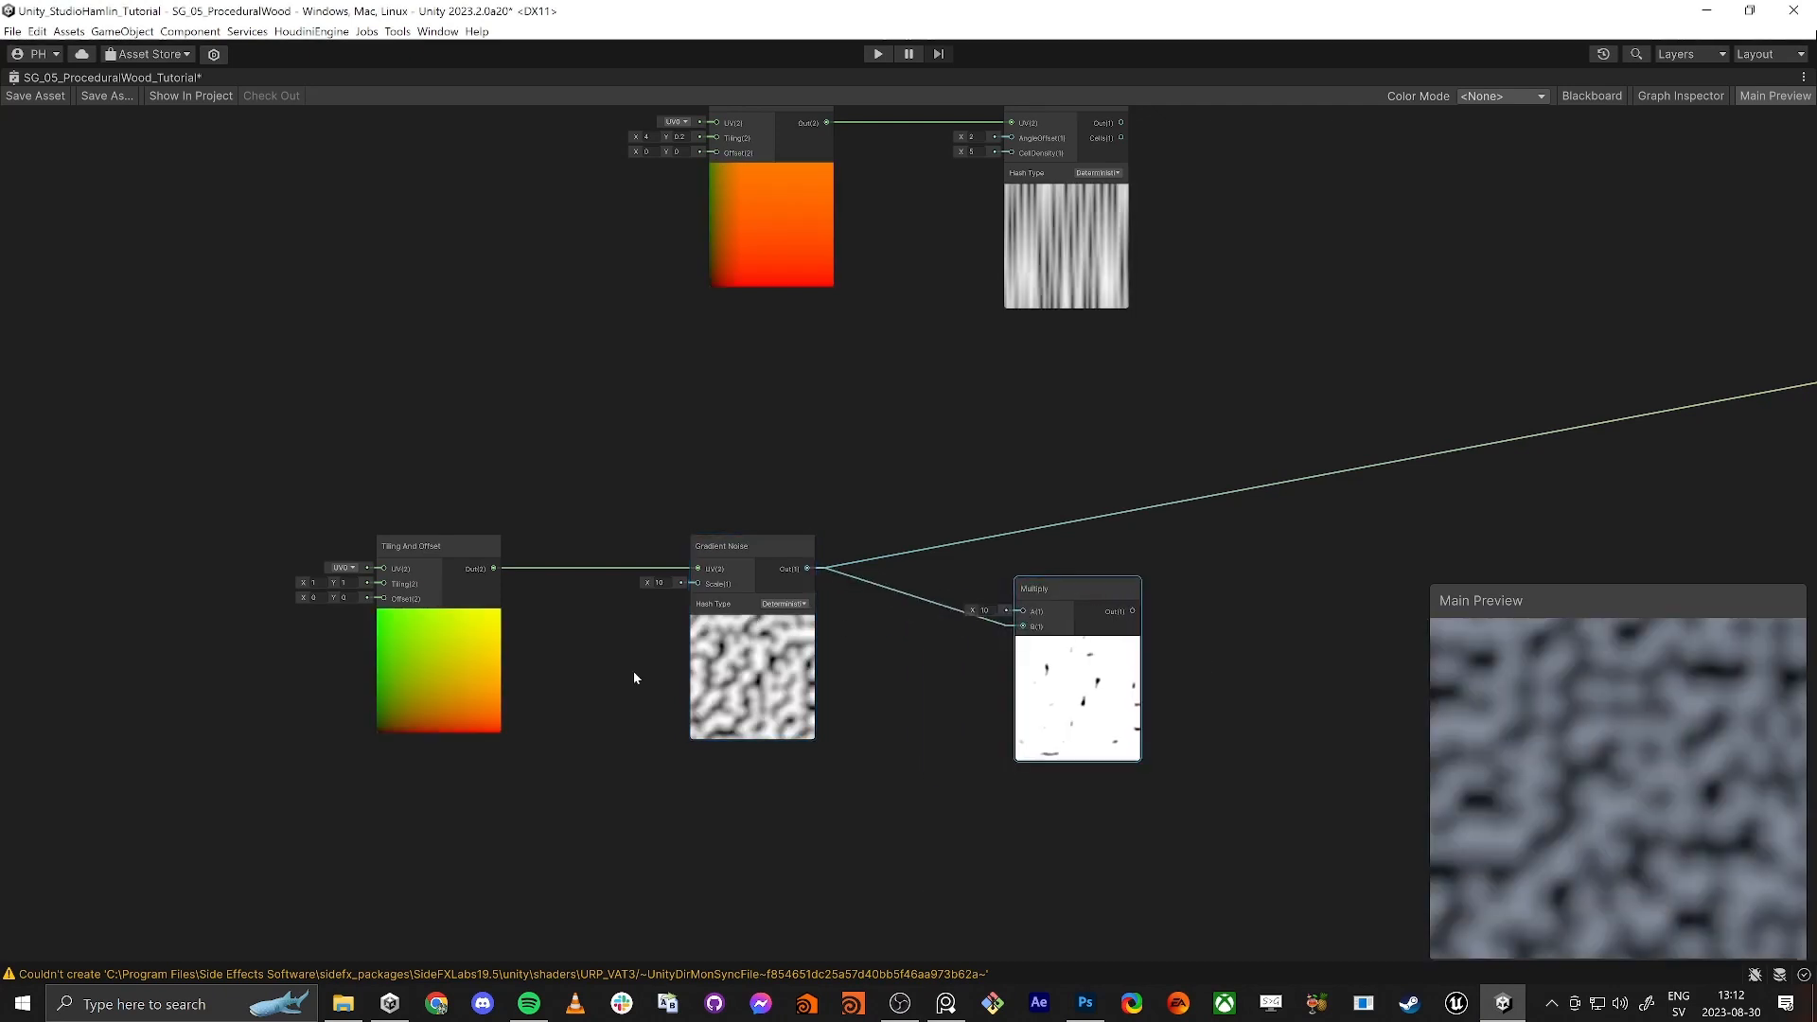
Step: Compare the Gradient Noise preview with the Multiply preview up close
scroll(705, 649, "up", 3)
scroll(704, 649, "up", 5)
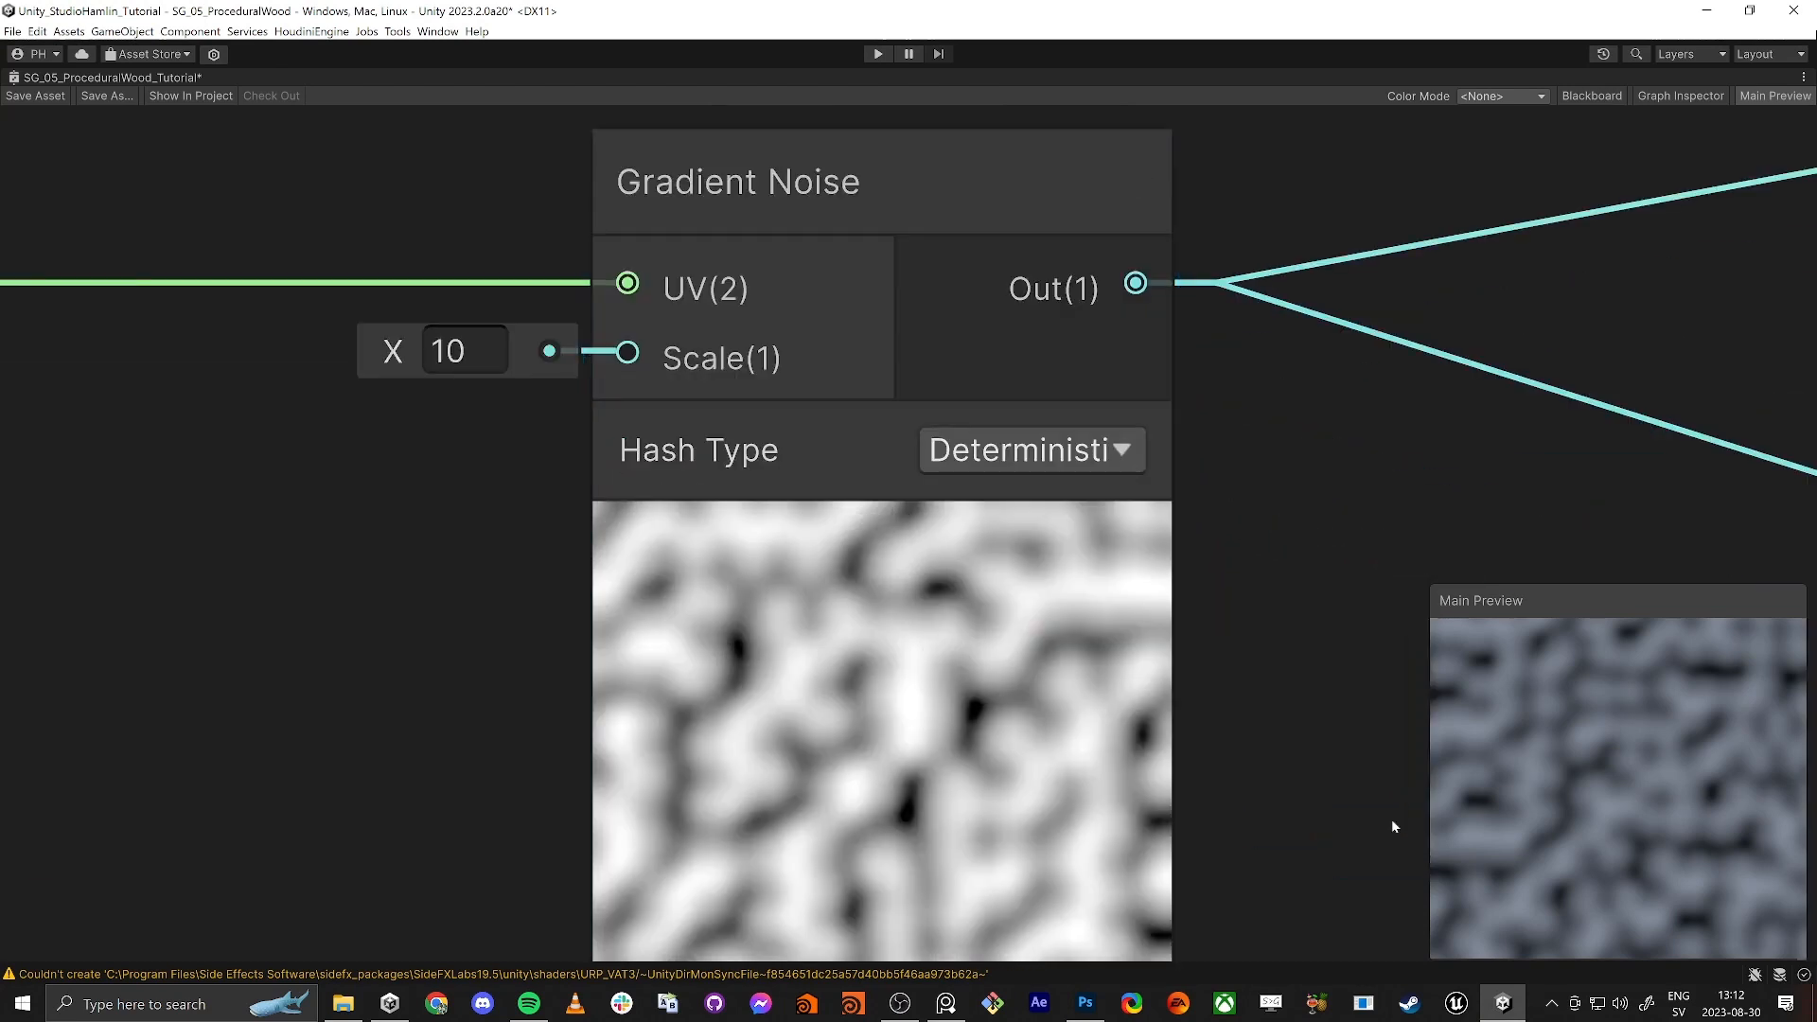
scroll(1334, 764, "down", 4)
middle_click_drag(1237, 742, 892, 649)
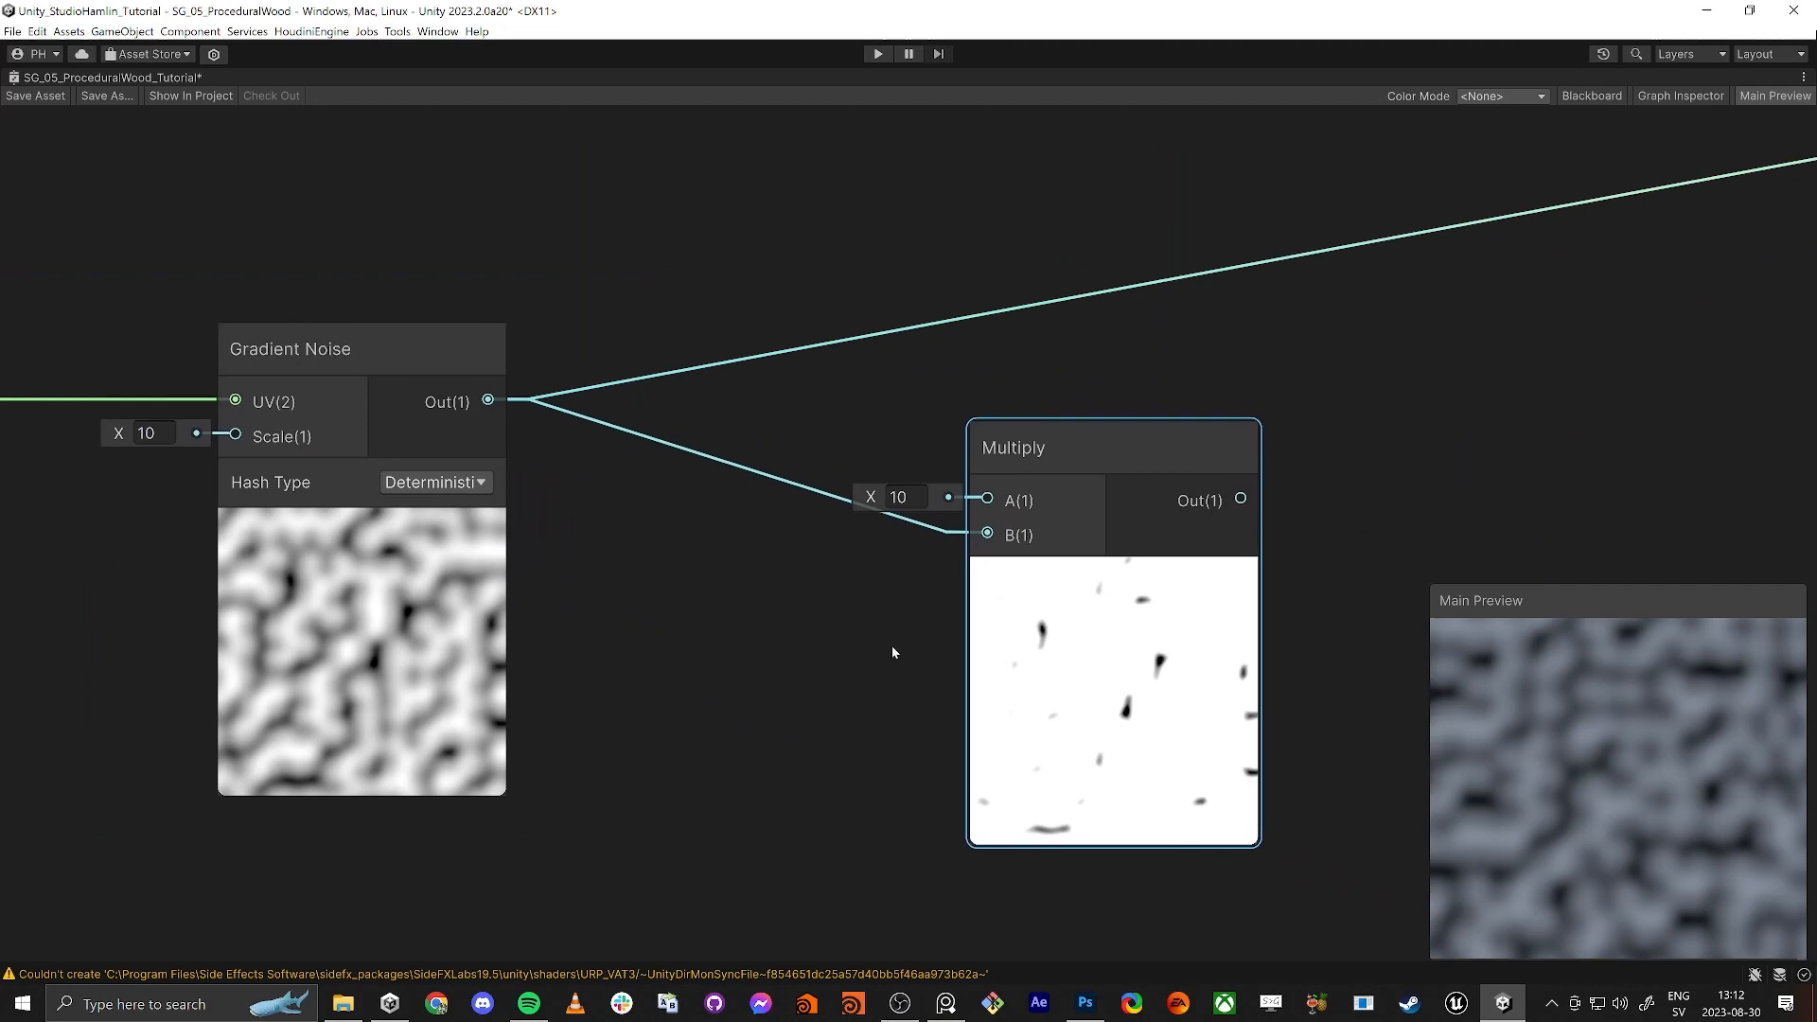
scroll(920, 624, "up", 3)
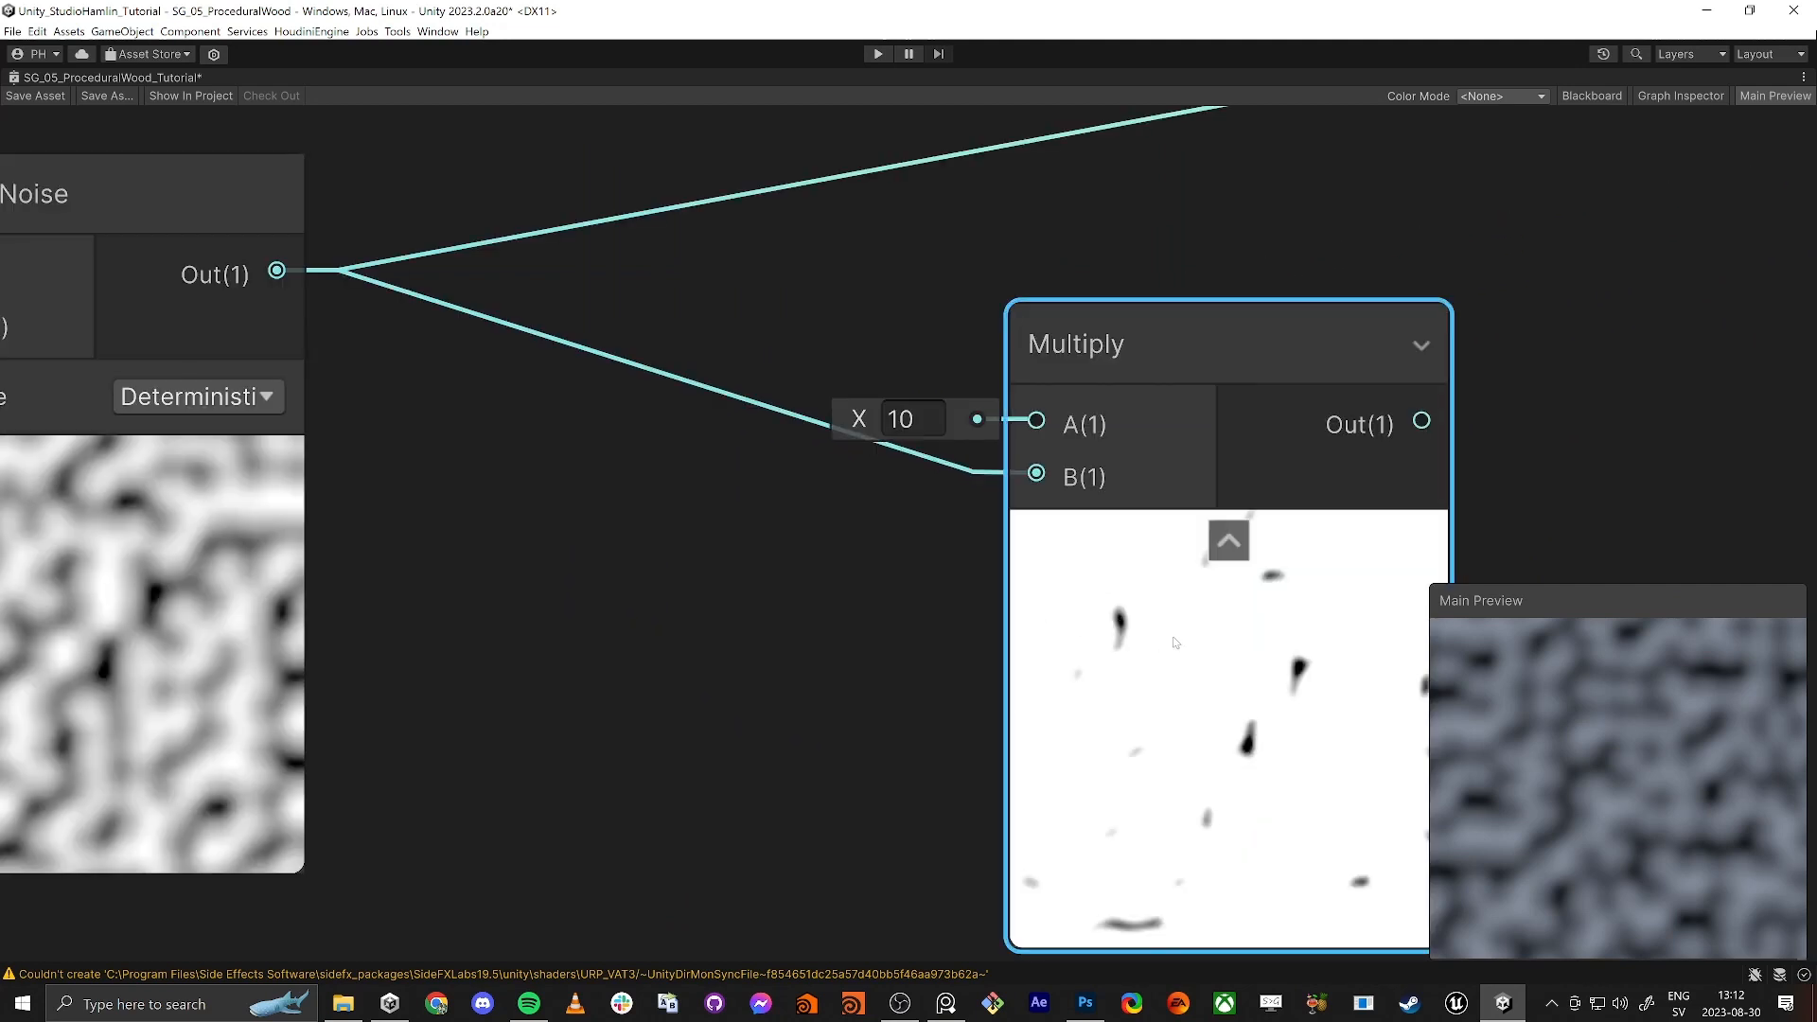
middle_click_drag(839, 697, 722, 690)
scroll(722, 690, "down", 2)
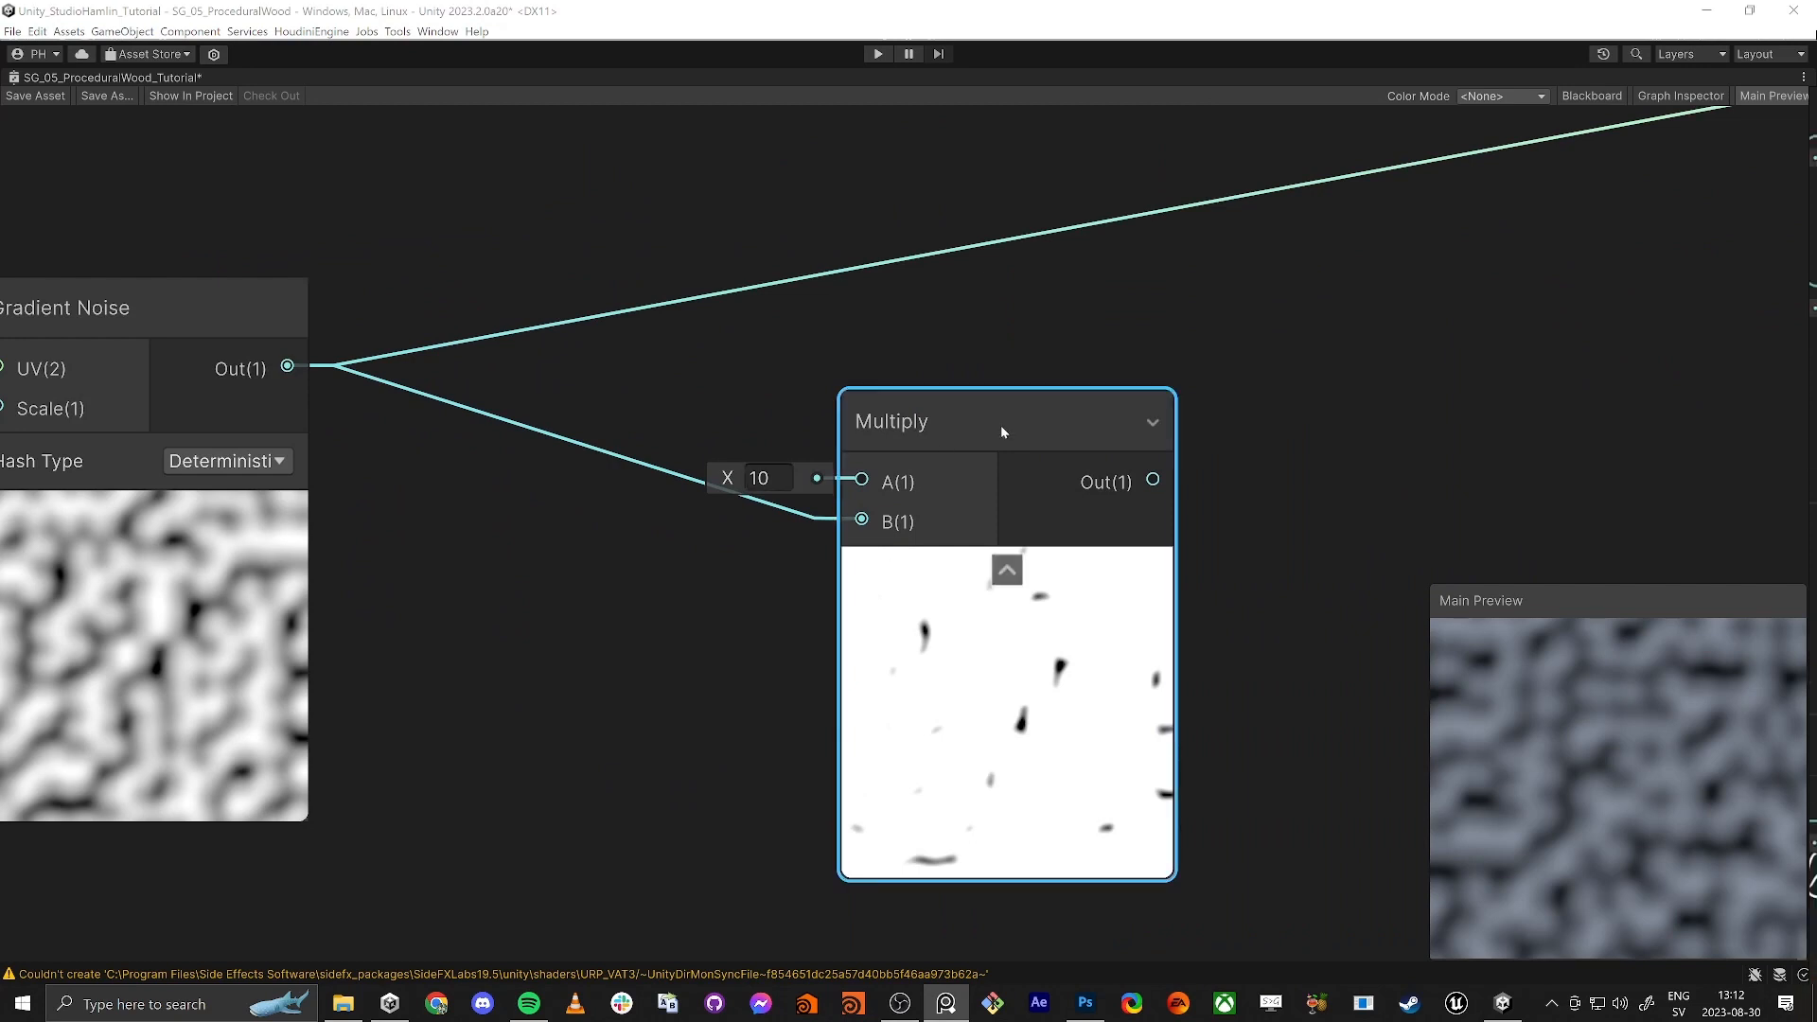
Step: Move the Multiply node closer to Gradient Noise and add a Round node below its far side, fed by the Multiply output
left_click_drag(1001, 424, 813, 388)
left_click_drag(964, 443, 1173, 666)
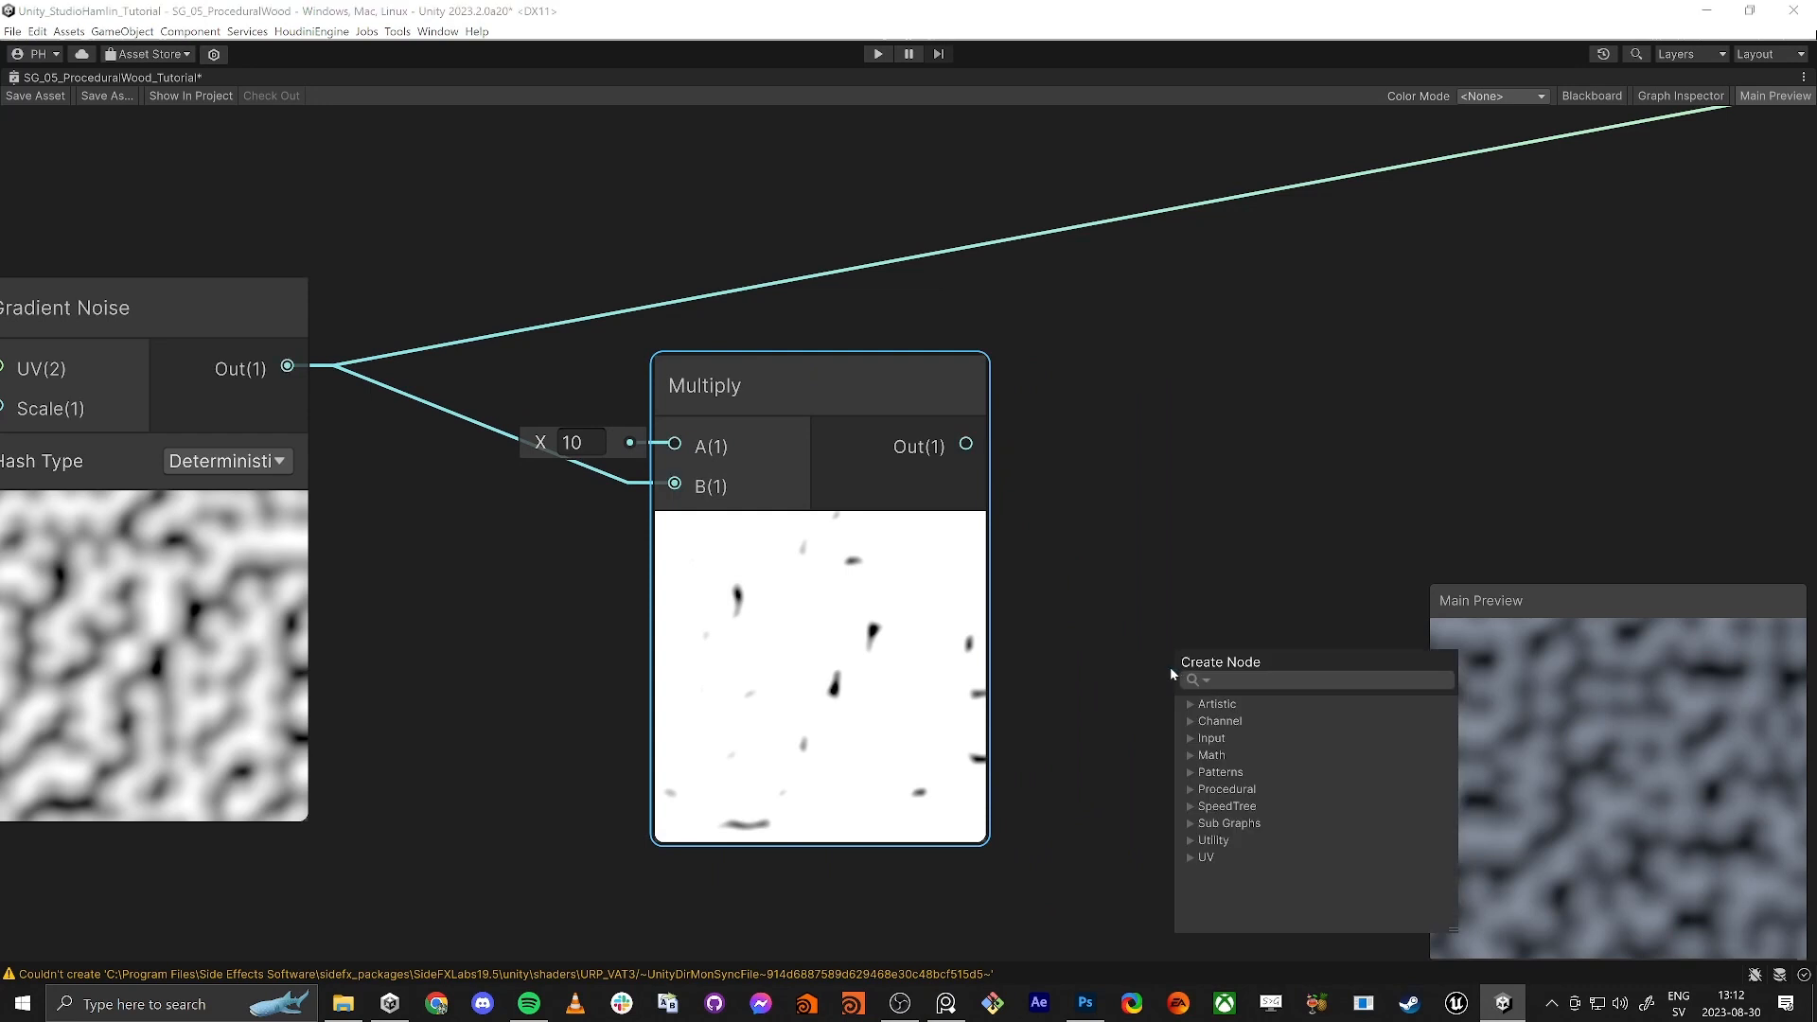
type("round")
key("Return")
left_click_drag(1230, 628, 1124, 498)
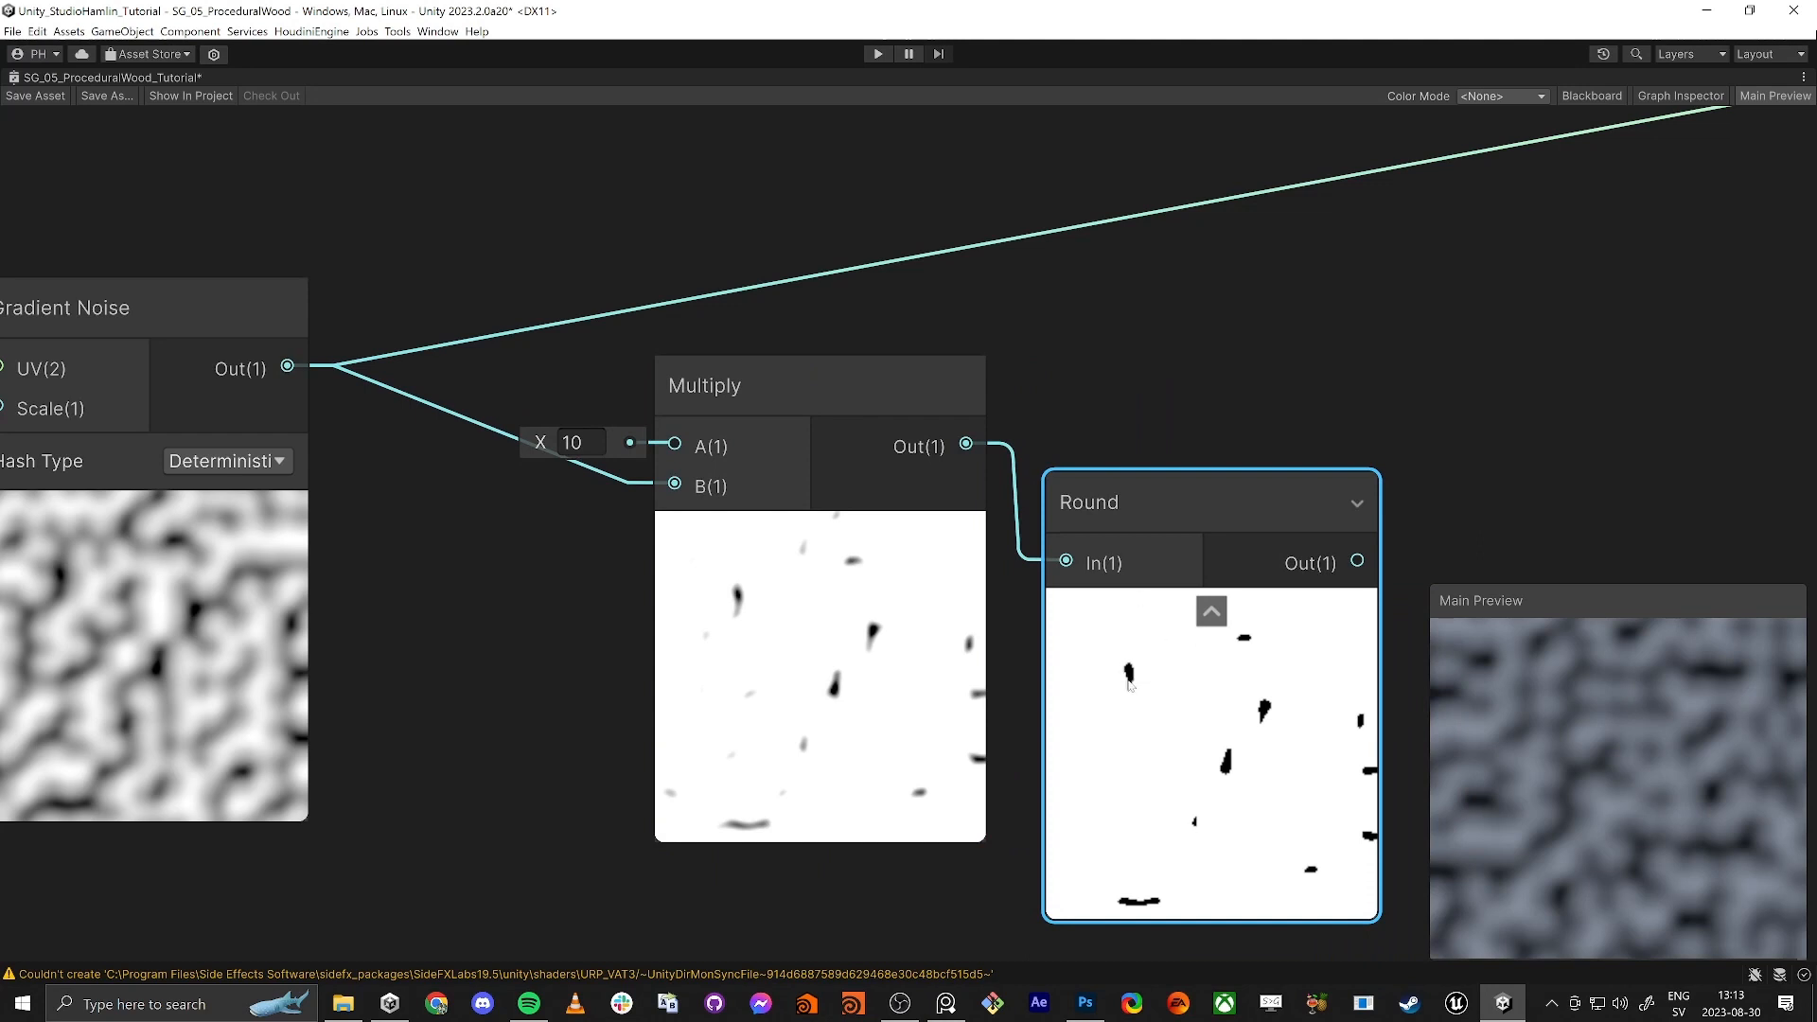
Step: Examine how the edges of the dark spots differ between the Multiply and Round previews
left_click(747, 598)
scroll(747, 601, "up", 6)
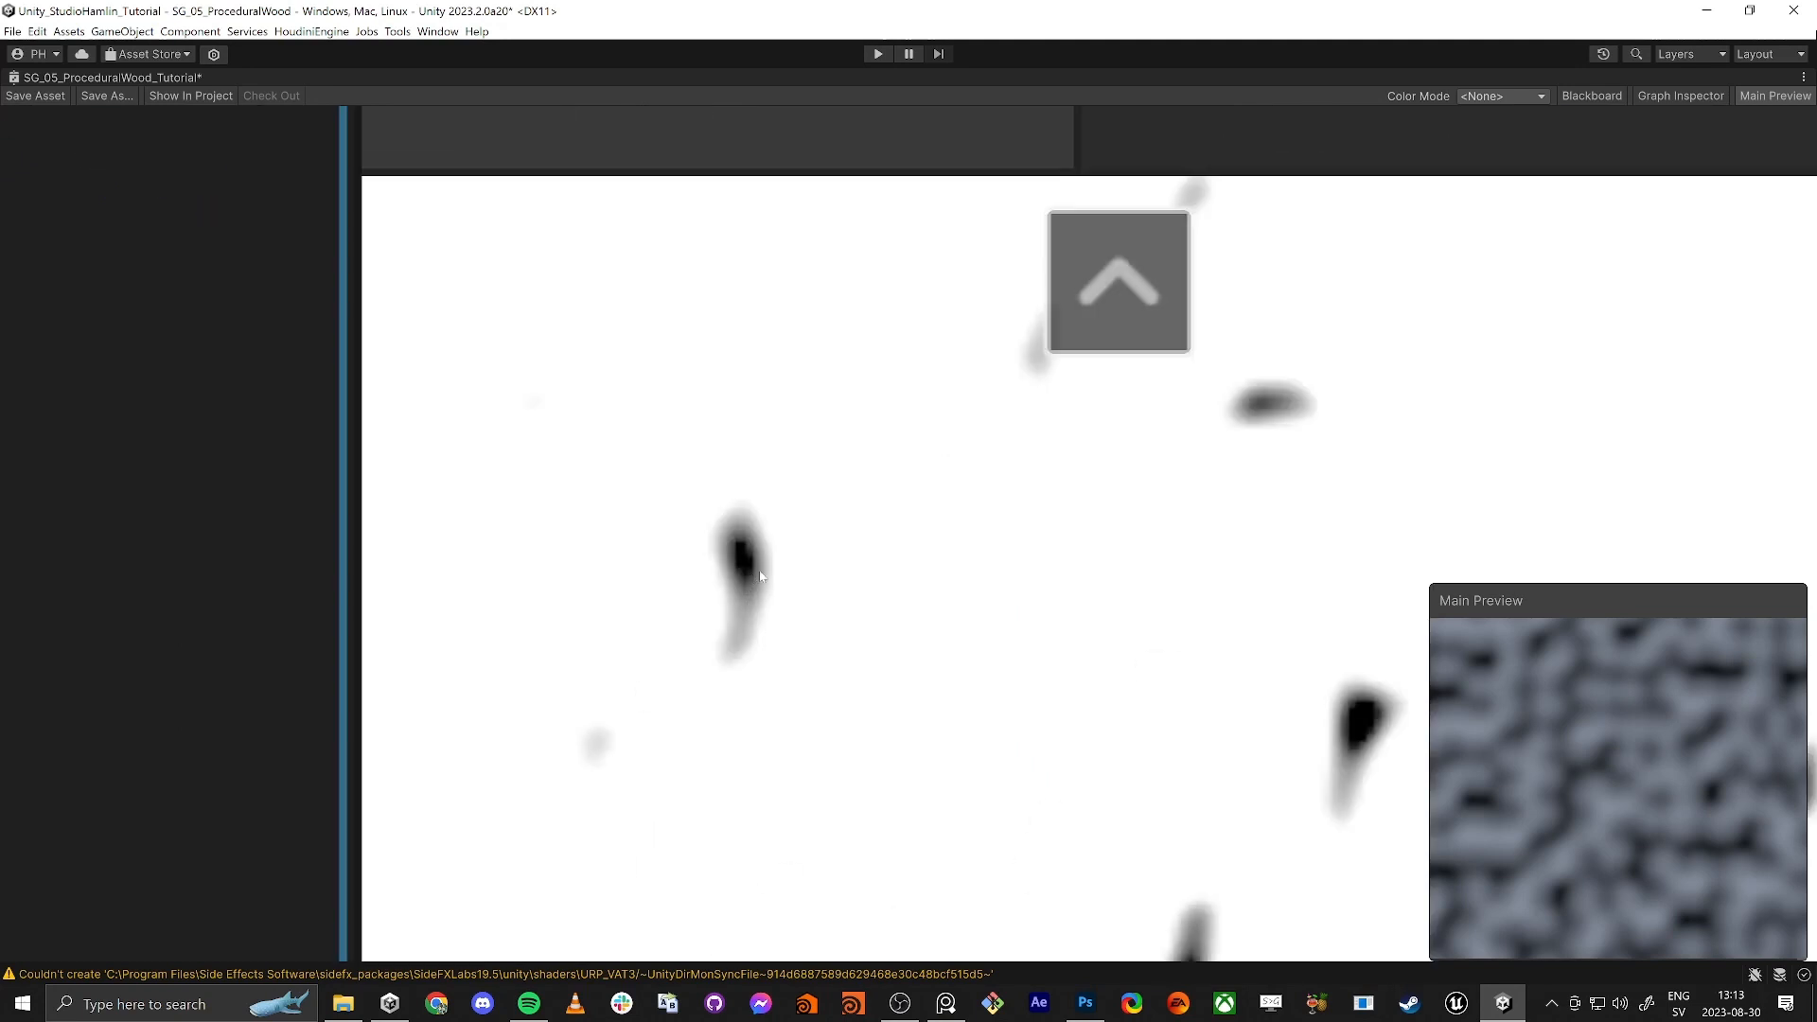
scroll(759, 575, "down", 5)
left_click(1342, 634)
scroll(1342, 634, "up", 5)
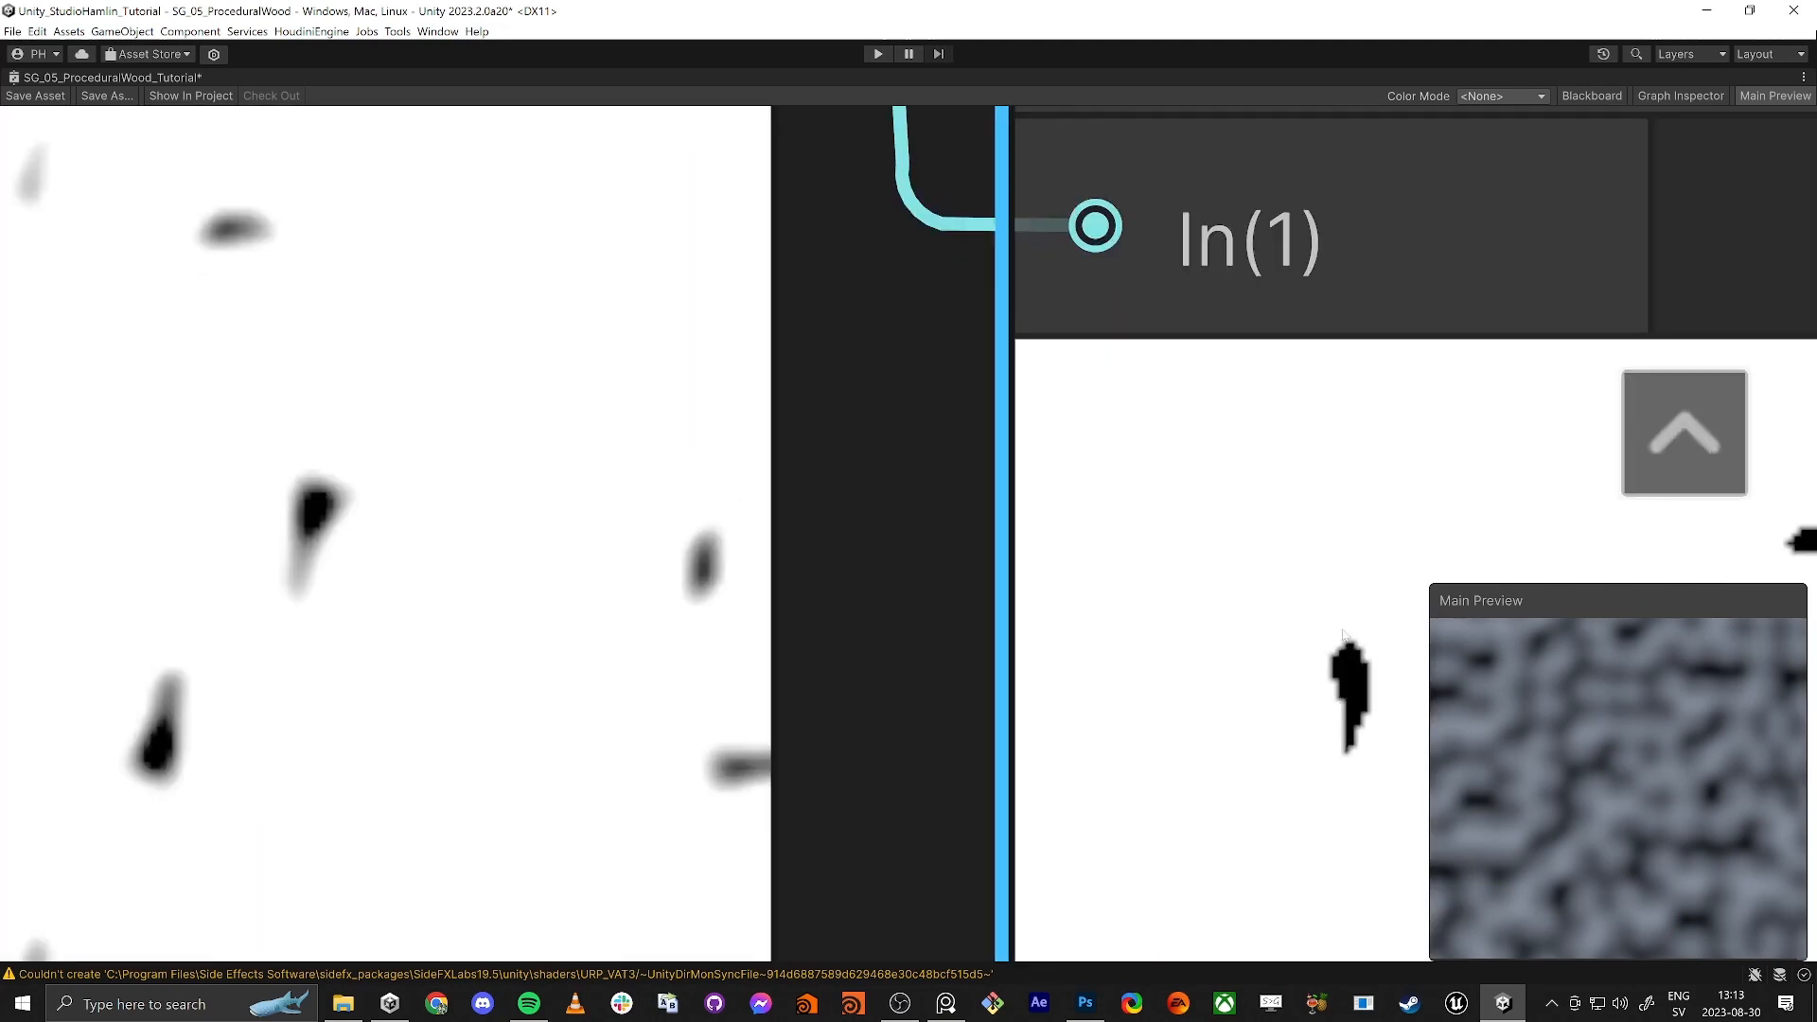
scroll(1348, 695, "down", 5)
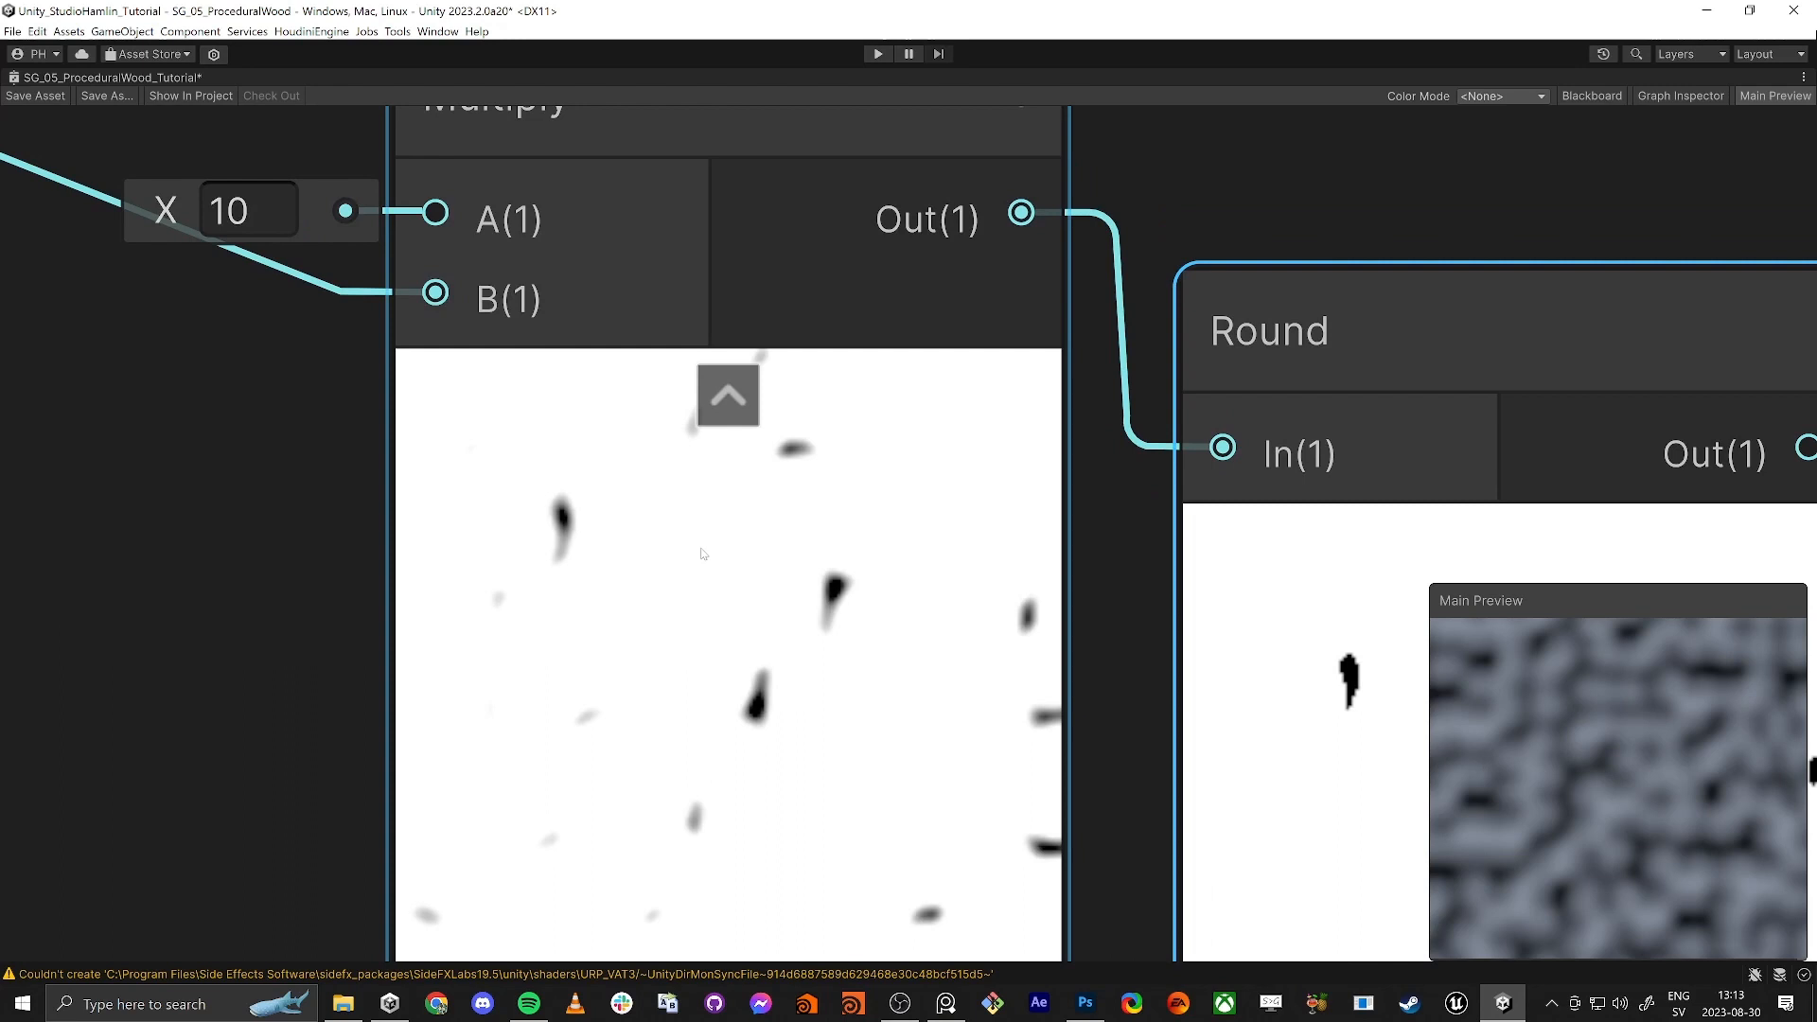
left_click(1402, 640)
middle_click_drag(1427, 633, 1252, 587)
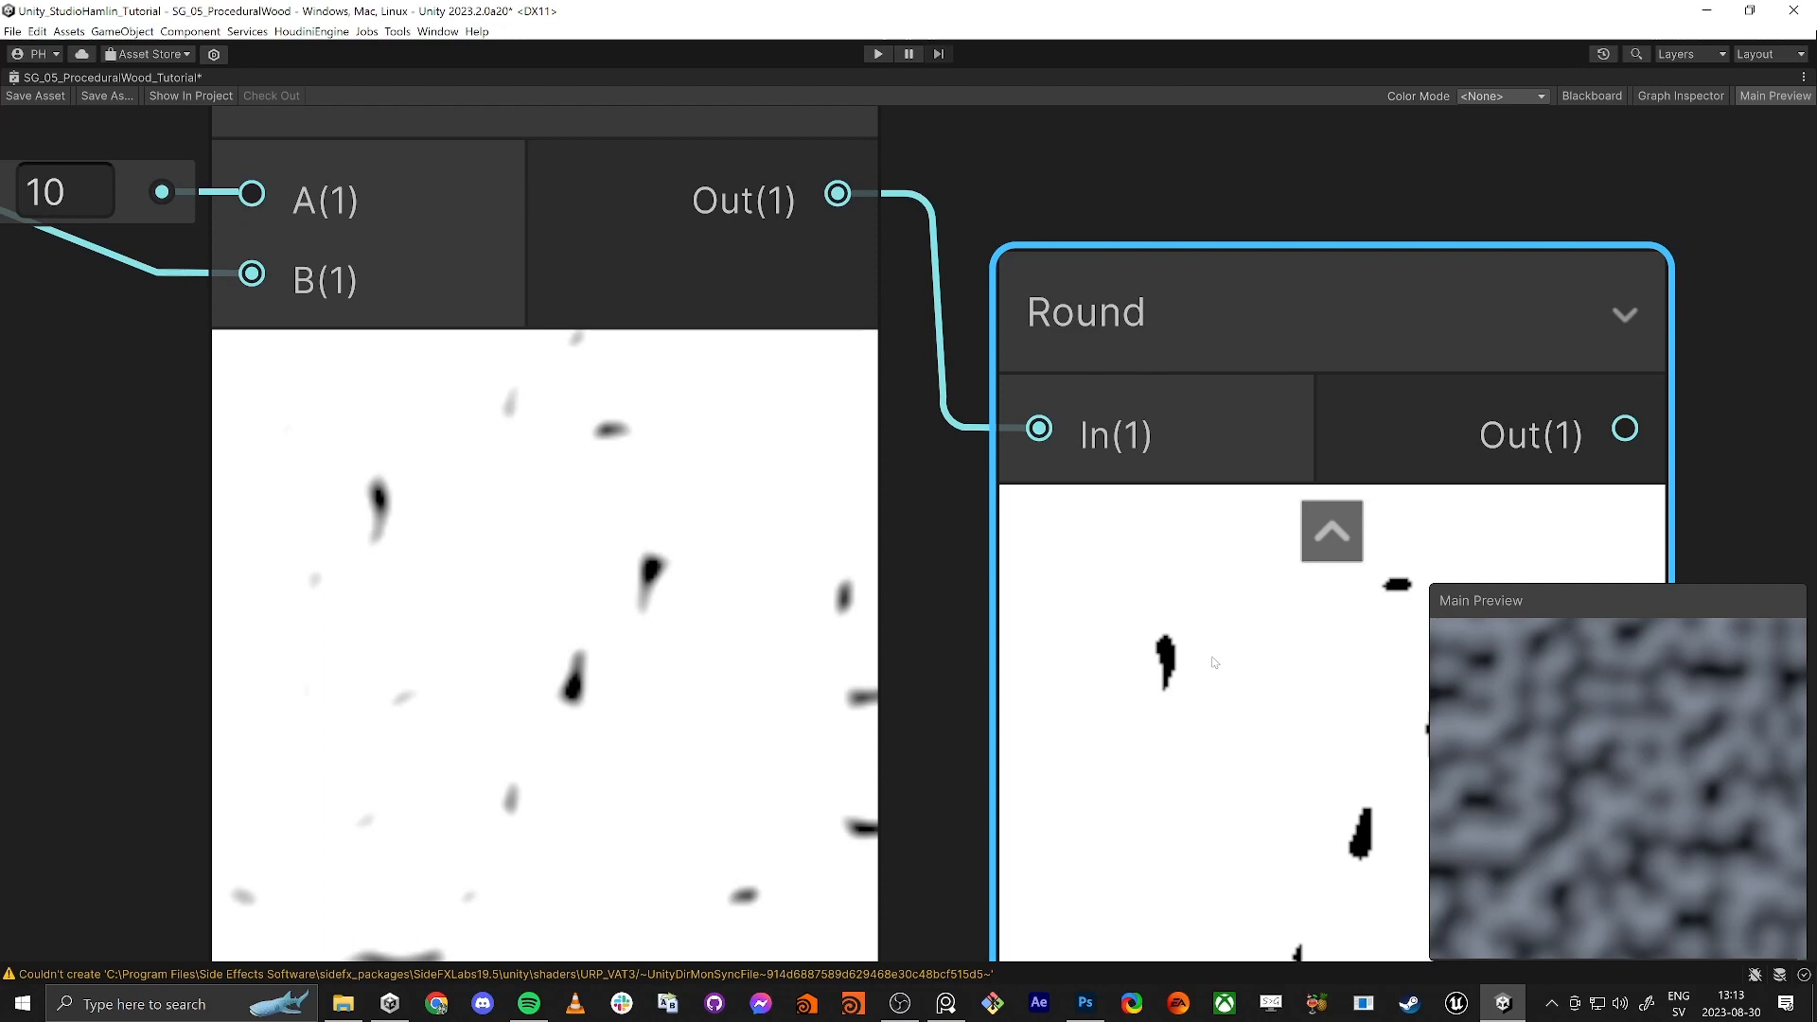
scroll(1228, 658, "down", 5)
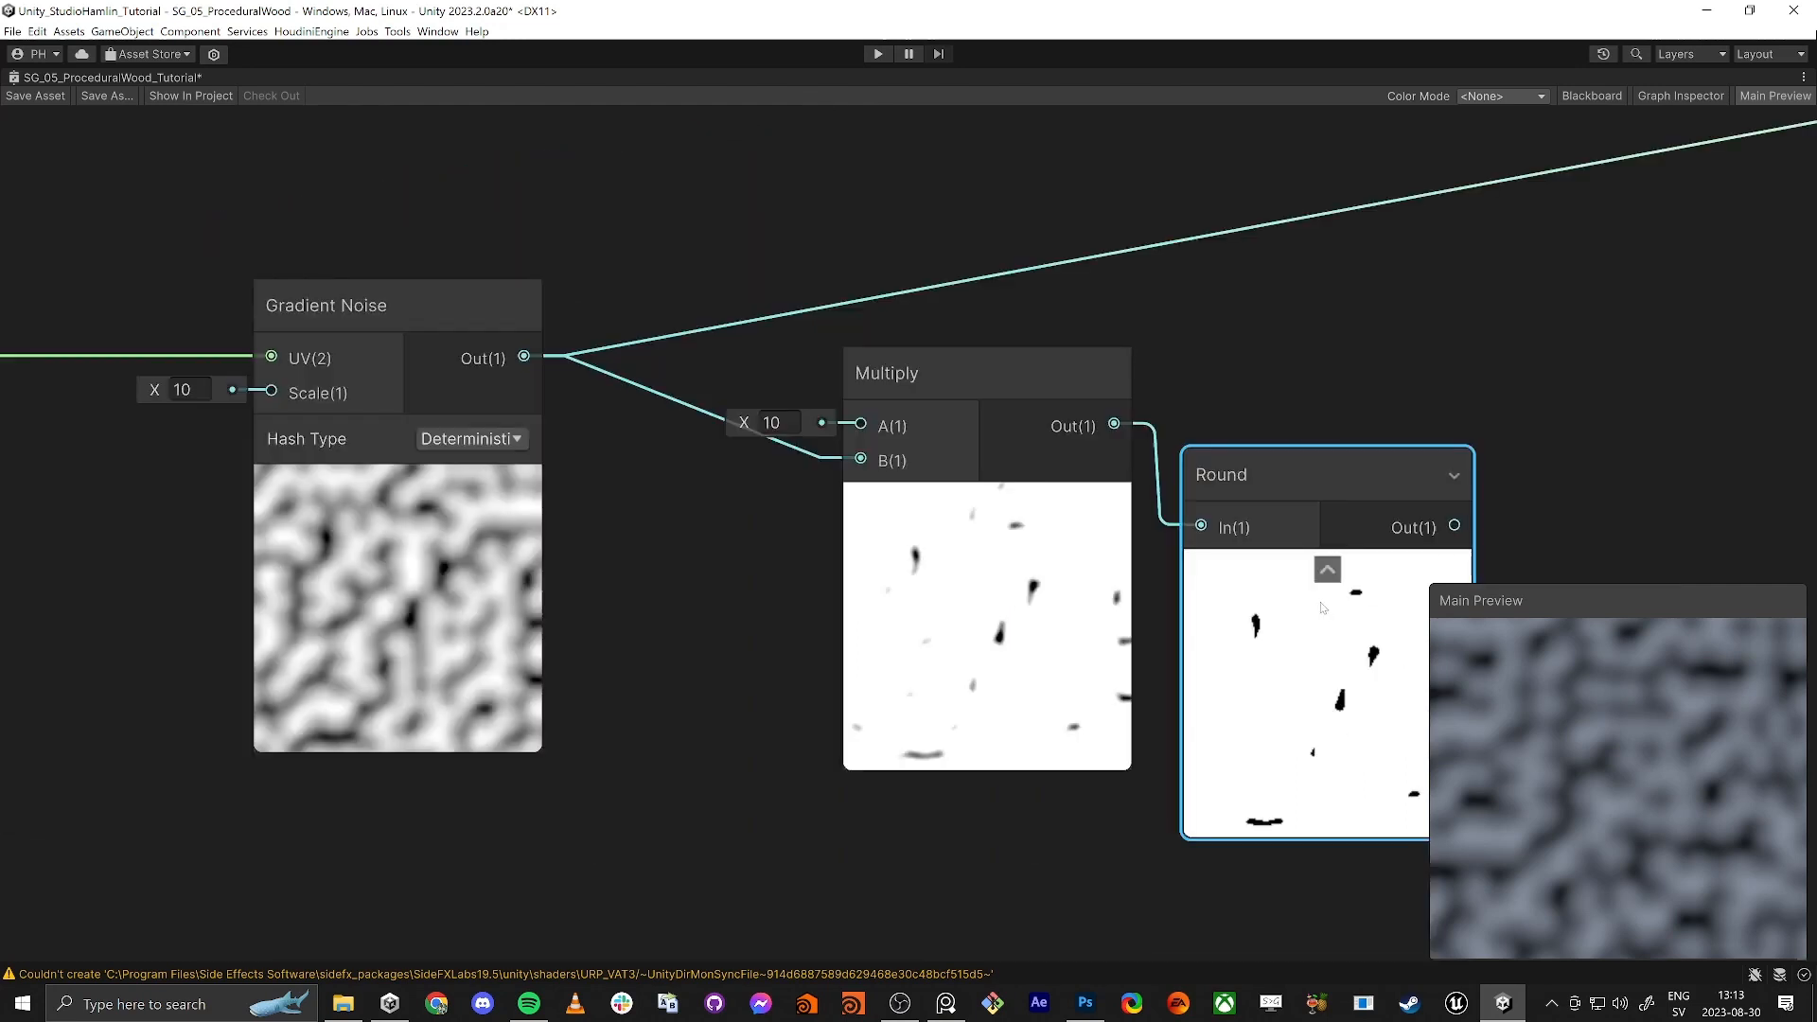
Step: Rearrange the Multiply and Round nodes and add a Subtract node with the Multiply output in A and the Round output in B
middle_click_drag(1554, 293, 1185, 347)
left_click_drag(893, 483, 907, 518)
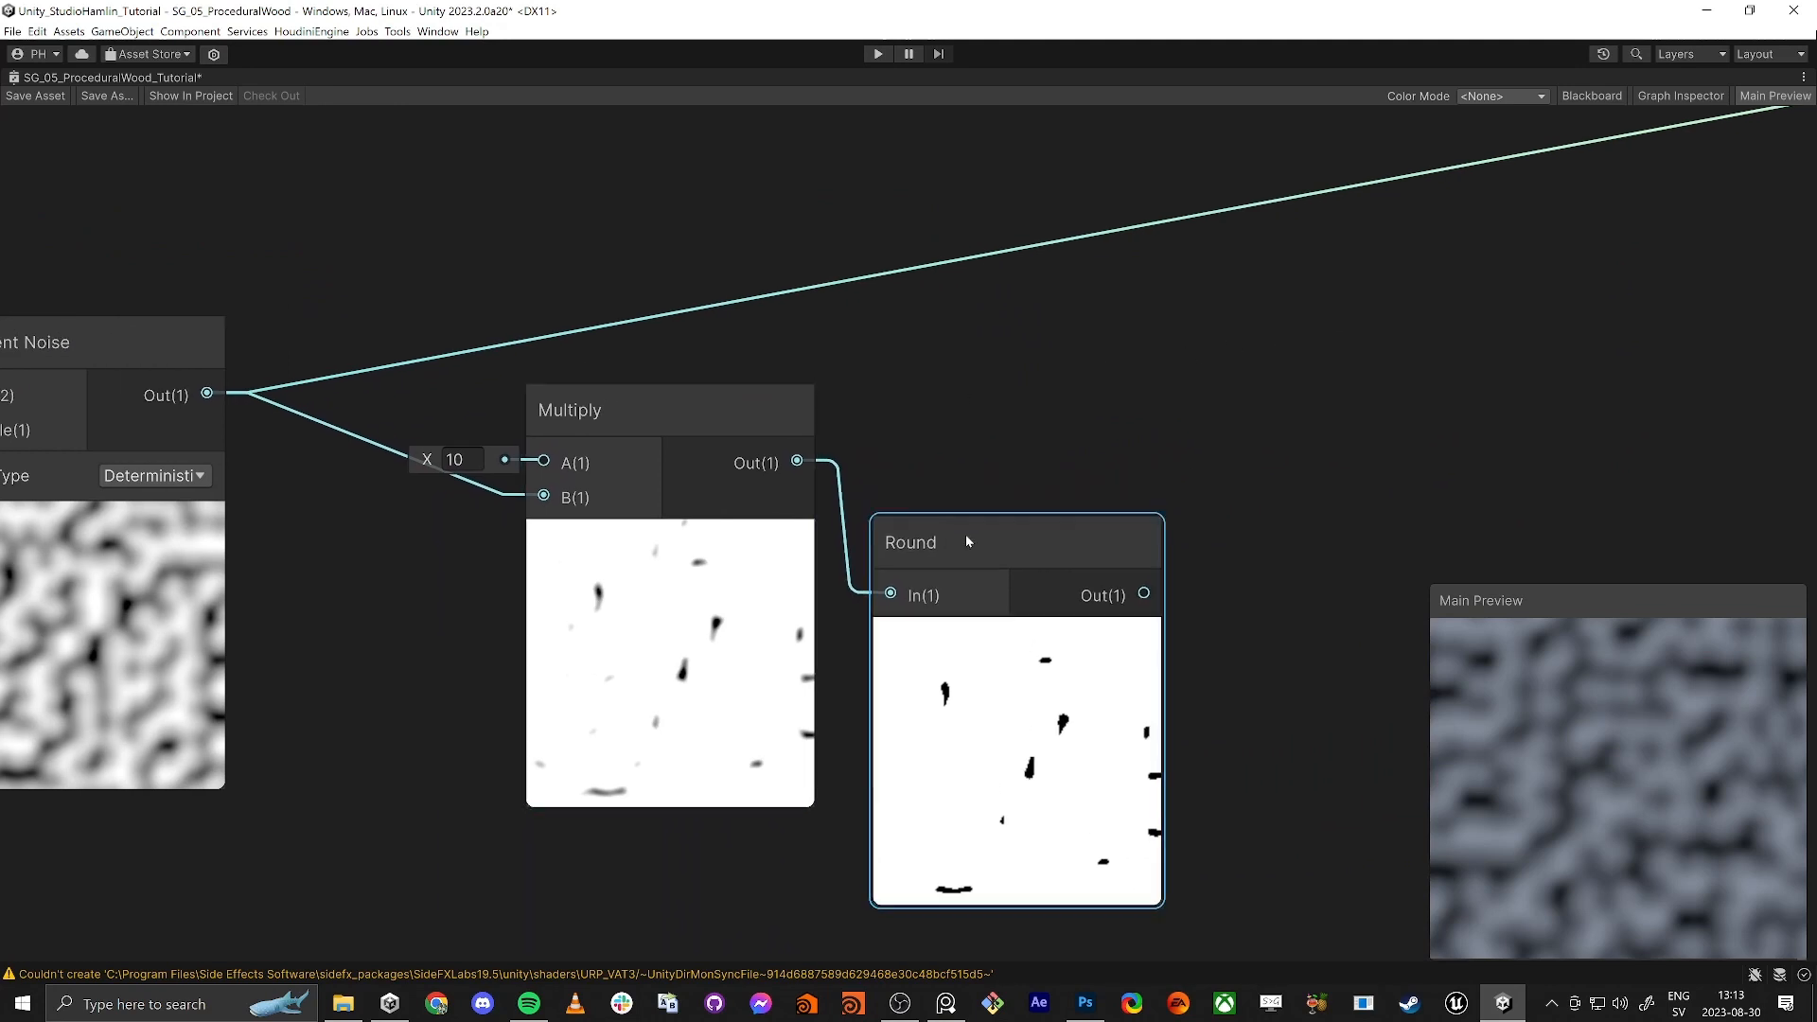
left_click_drag(655, 450, 652, 418)
left_click_drag(800, 435, 1190, 450)
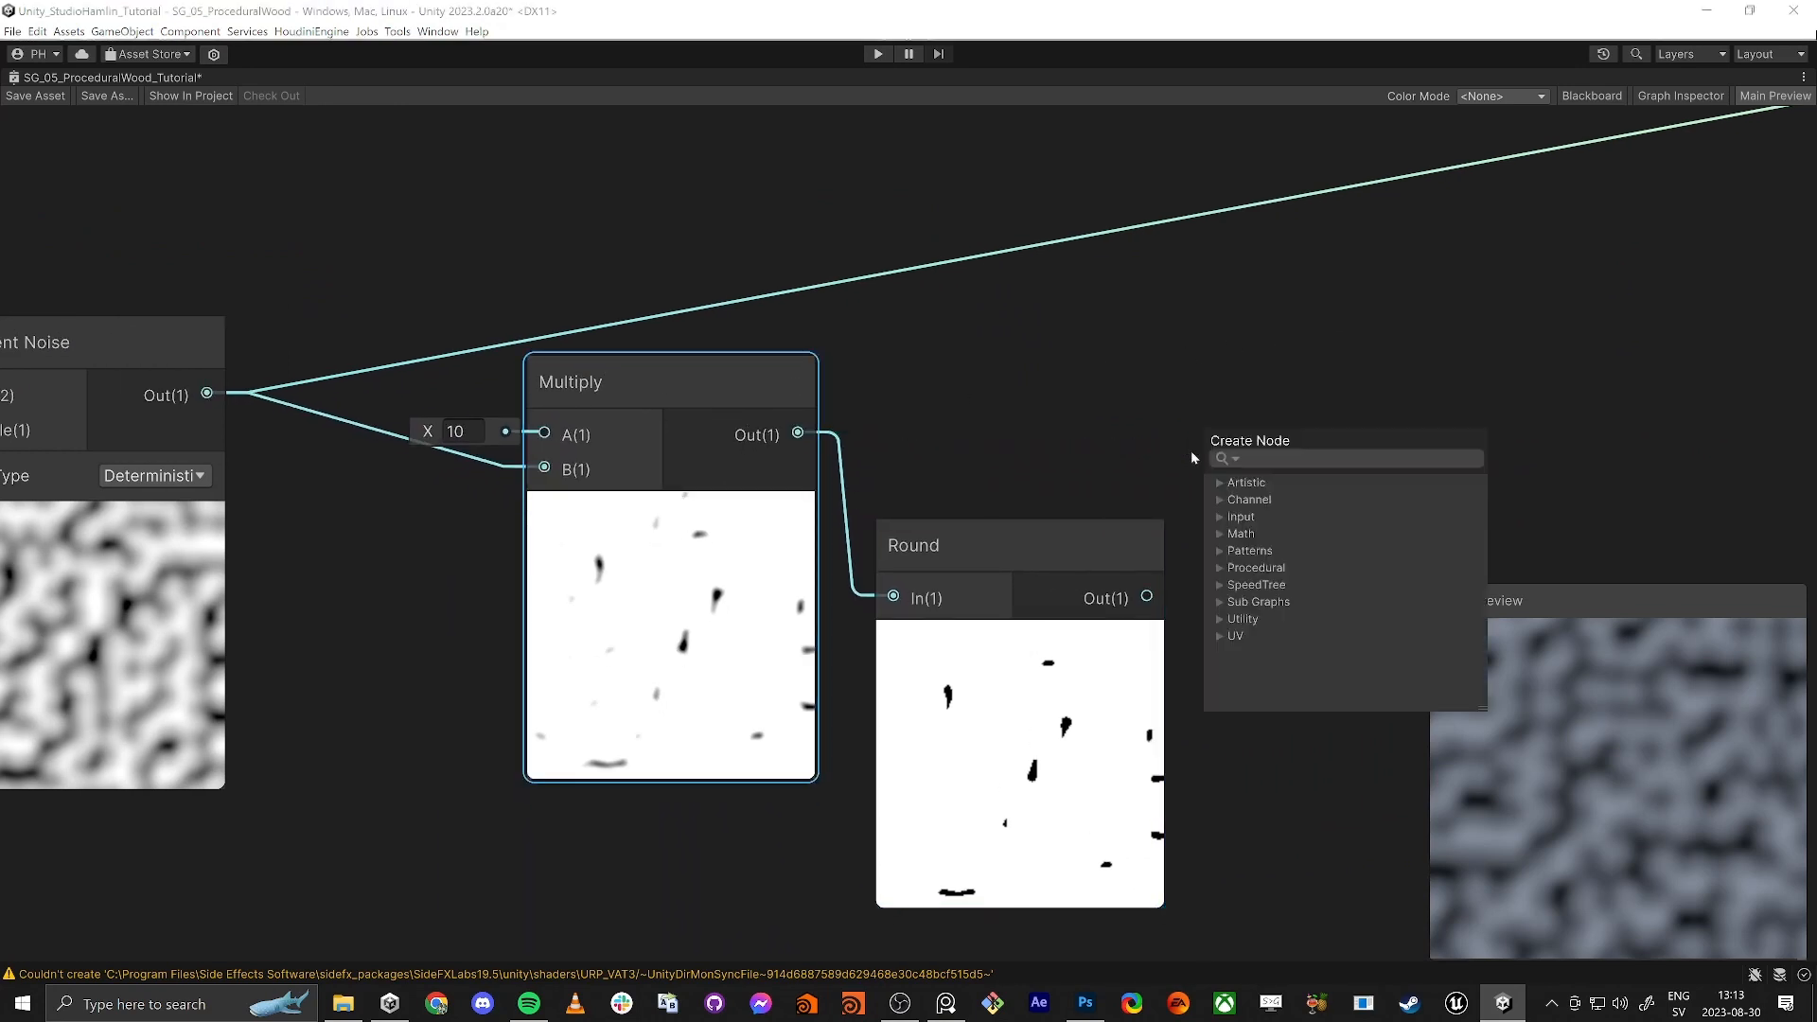
type("subtra")
key("Return")
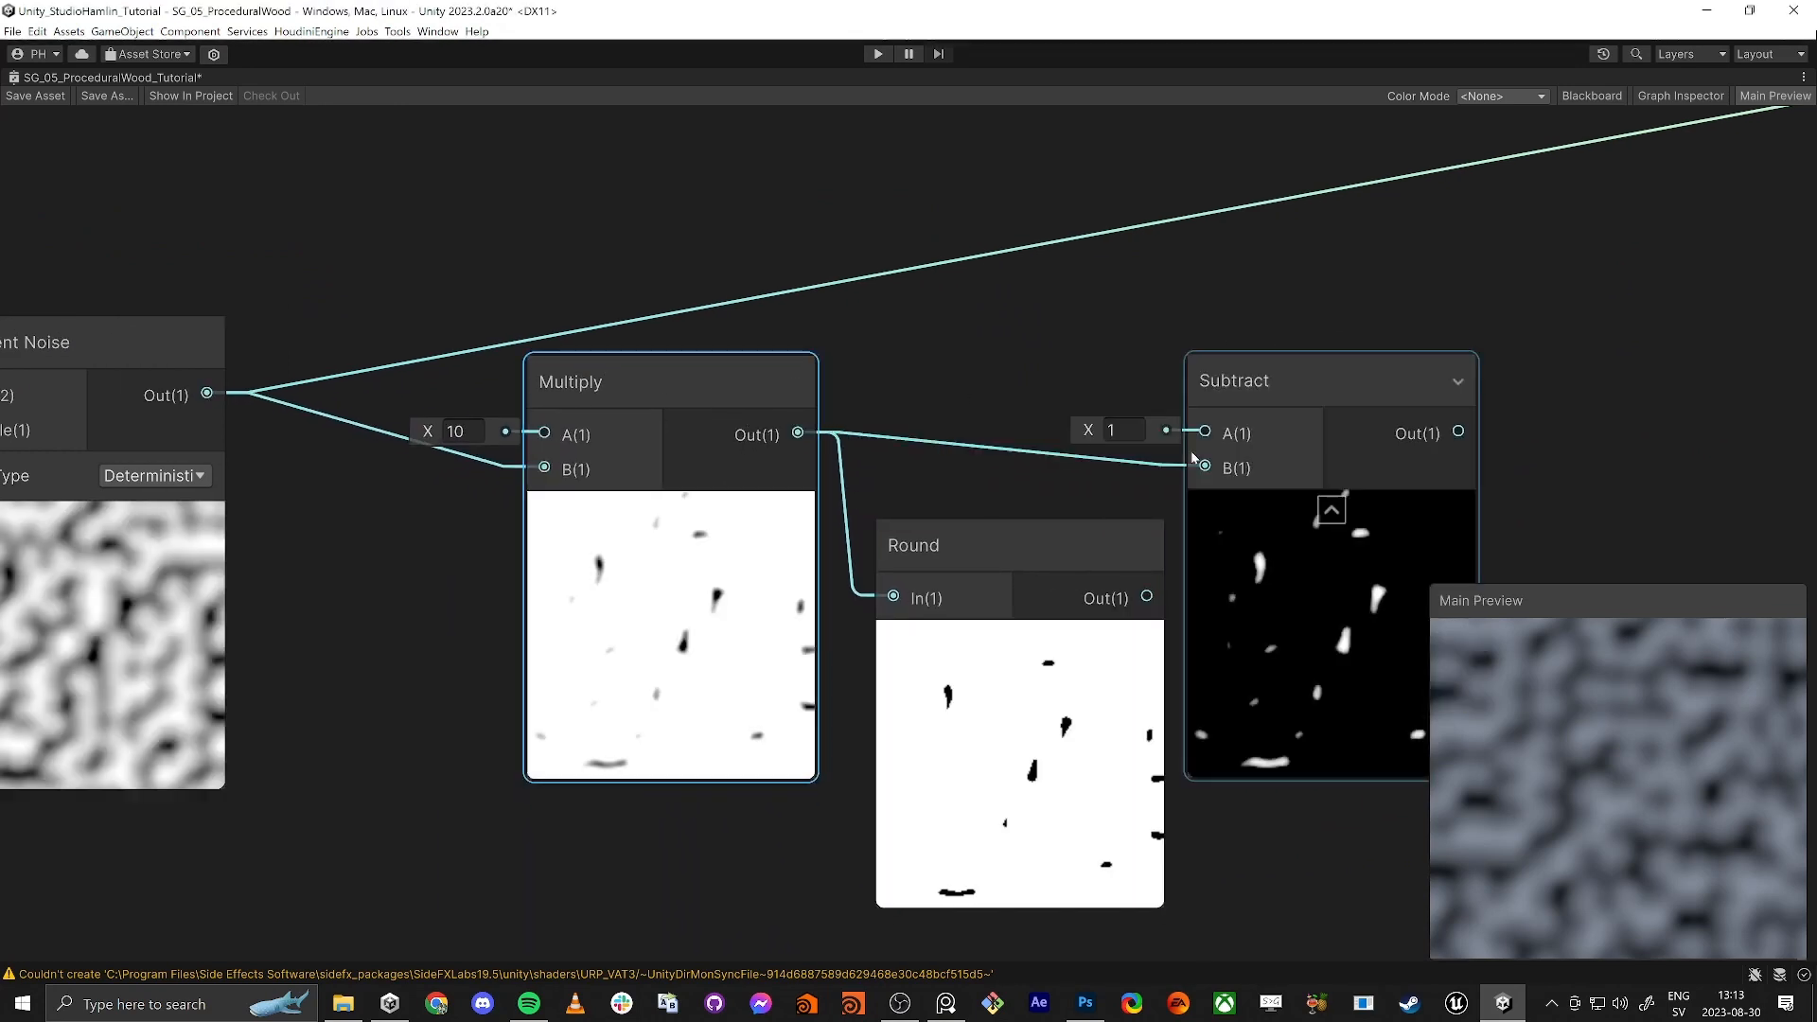
left_click_drag(1147, 597, 798, 433)
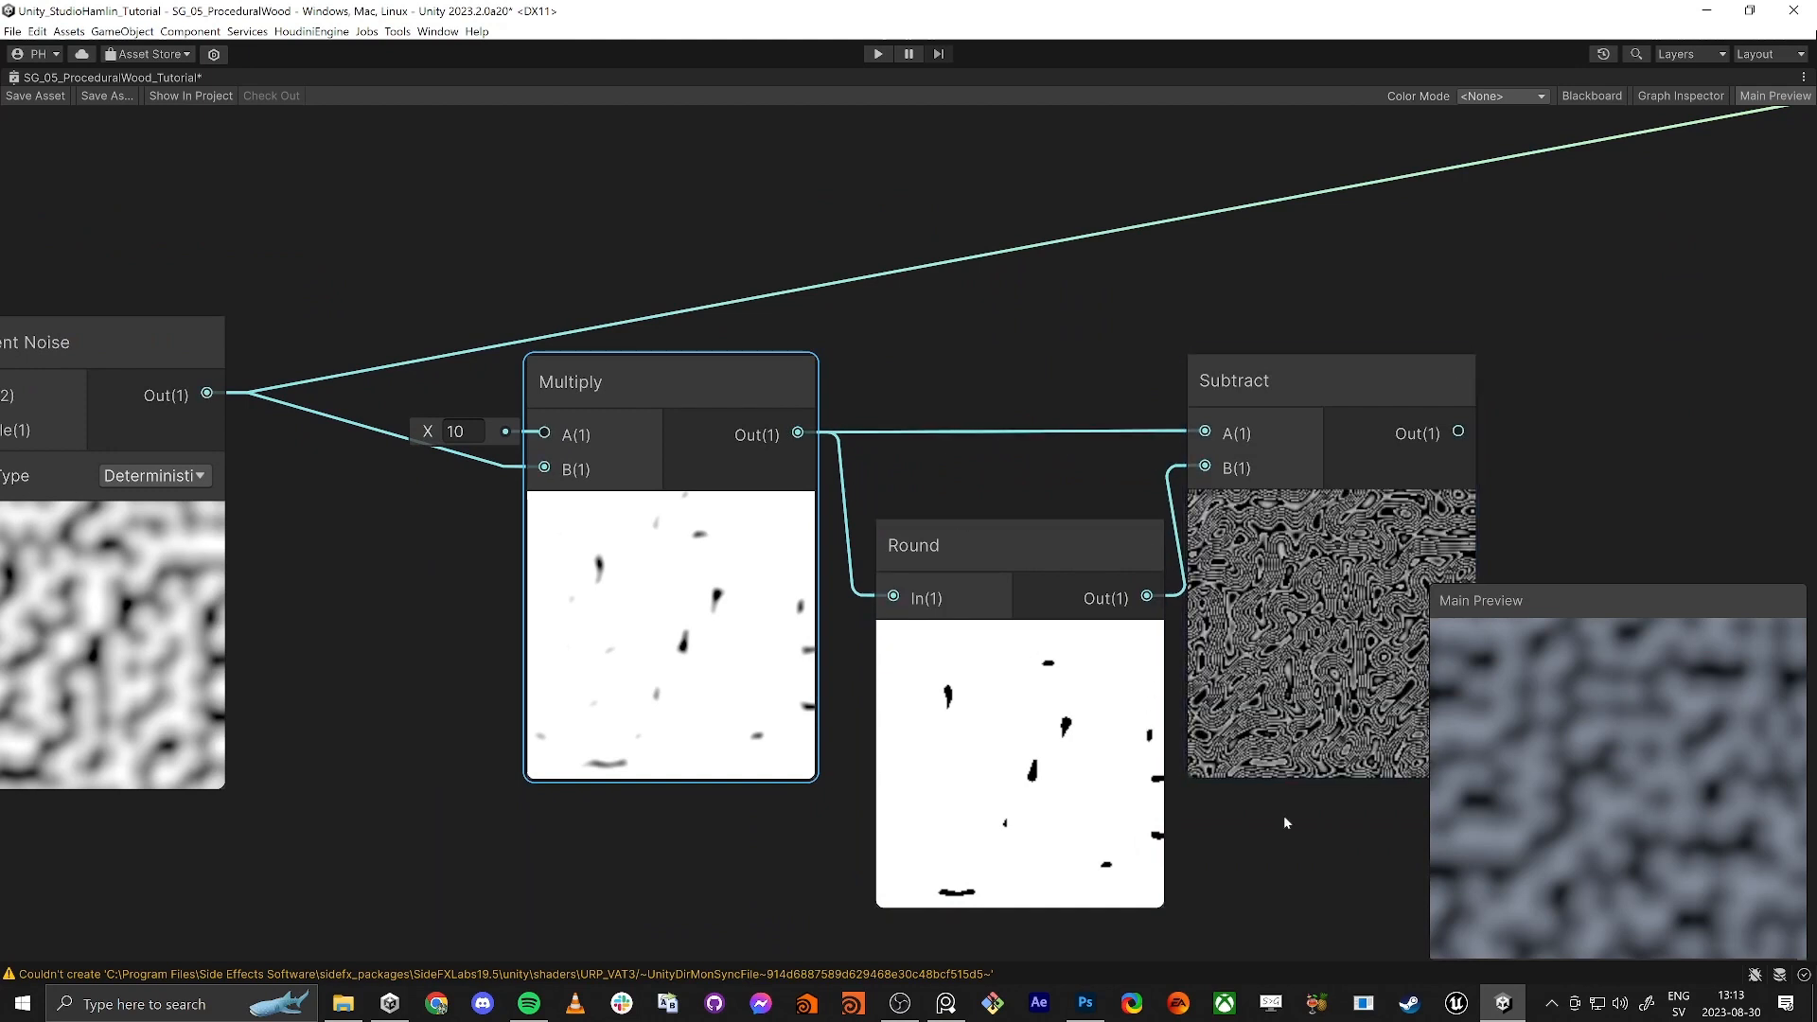
Step: Inspect the Subtract node's preview pattern up close and move the node slightly farther from the Round node
middle_click_drag(1283, 815, 1141, 798)
scroll(1207, 562, "up", 12)
scroll(881, 499, "down", 5)
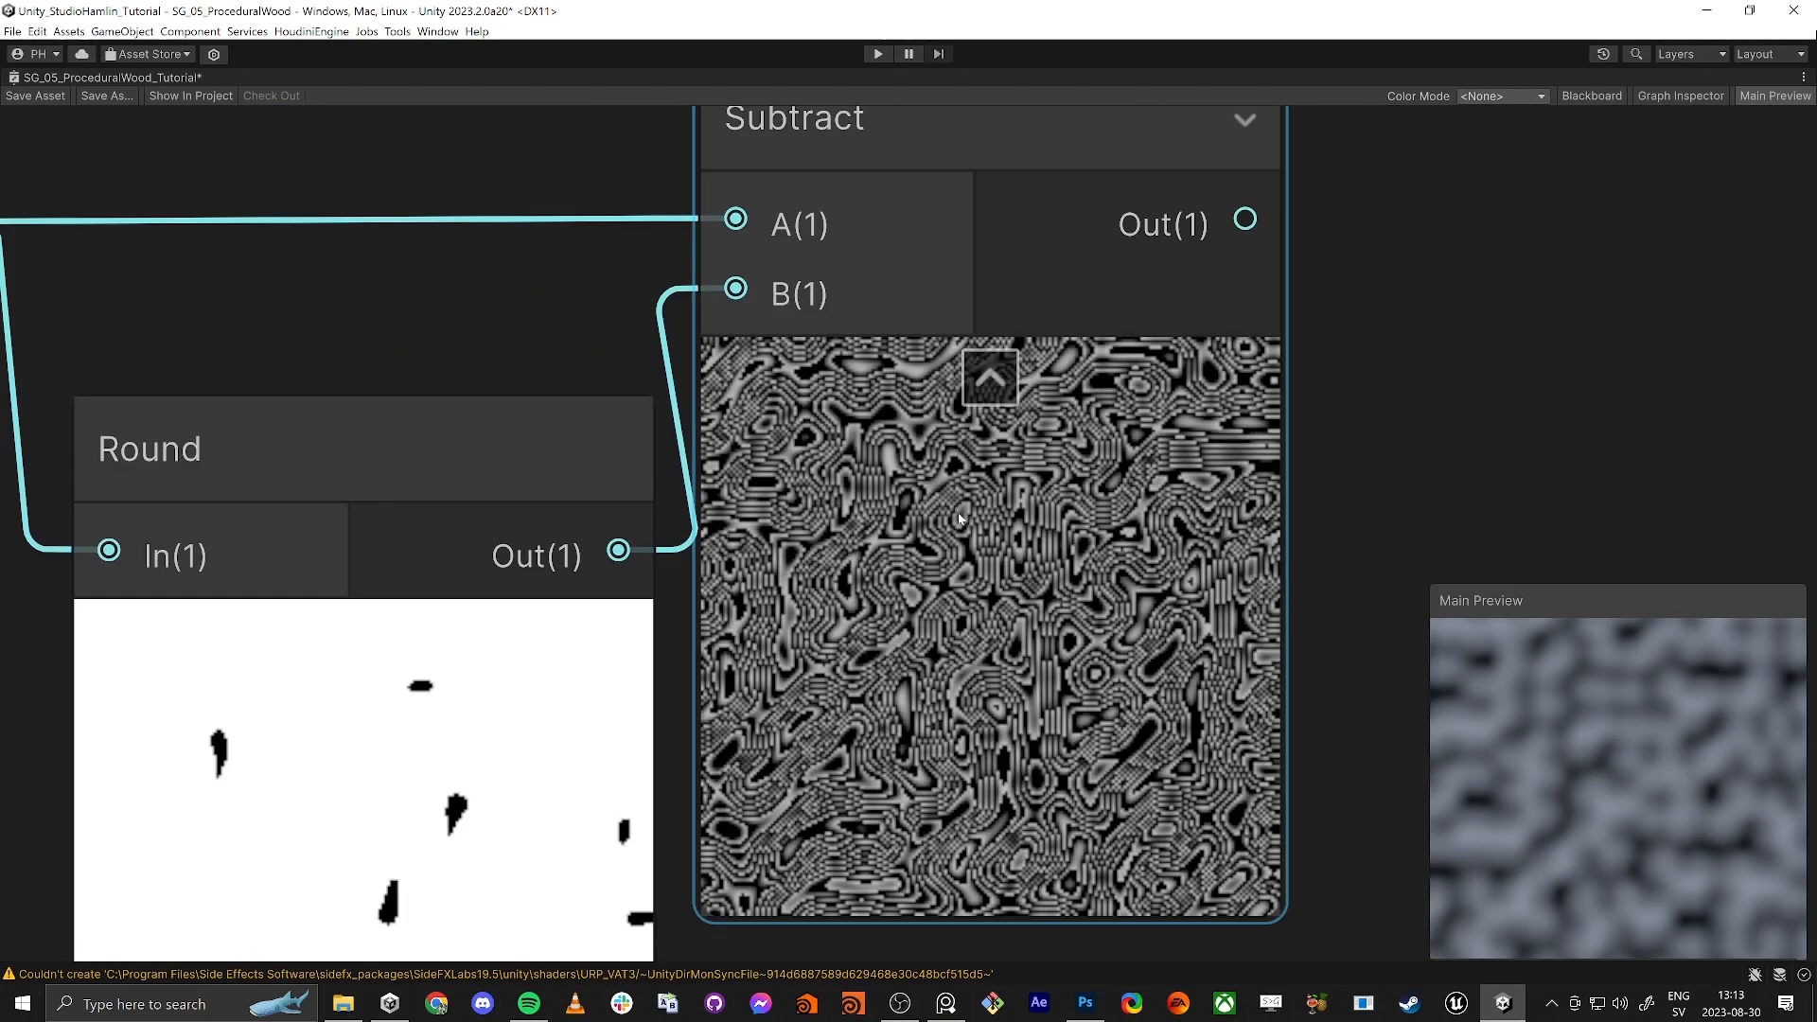
middle_click_drag(973, 138, 1127, 275)
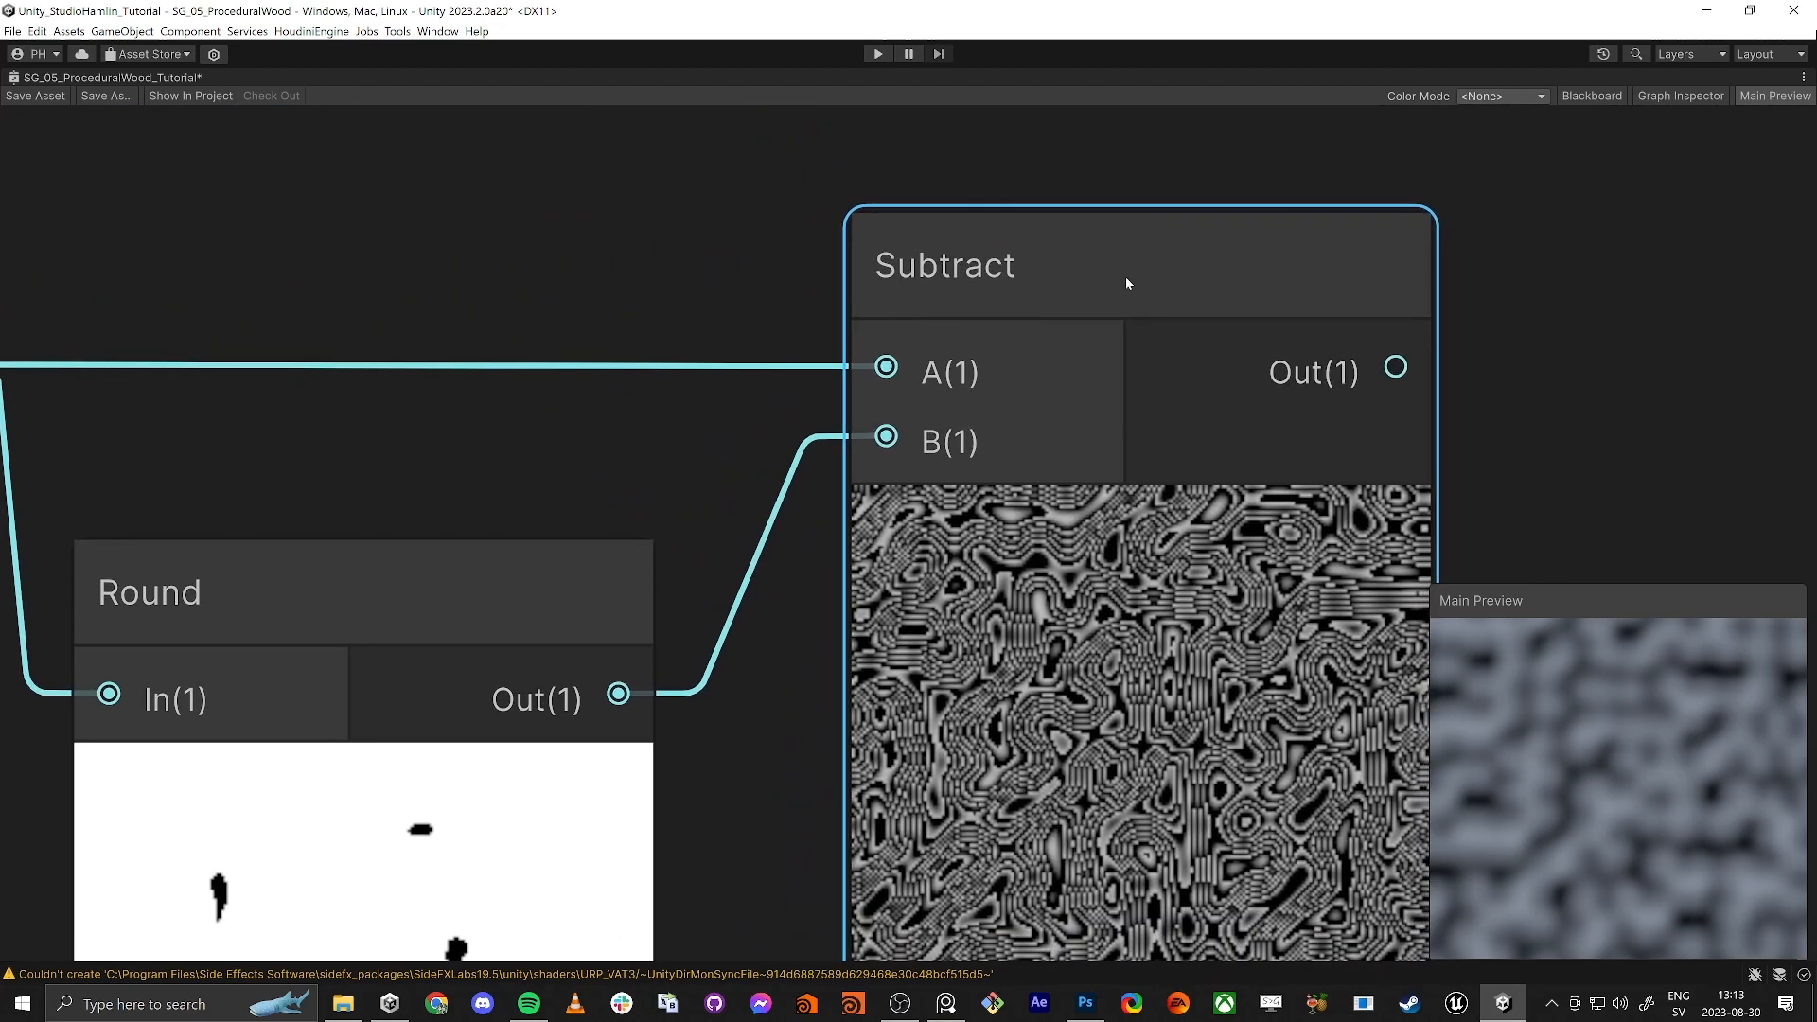
Step: Examine the line pattern in the Subtract preview and compare it with the Gradient Noise preview that feeds it
scroll(1082, 714, "down", 2)
scroll(1081, 714, "down", 1)
scroll(1069, 729, "up", 3)
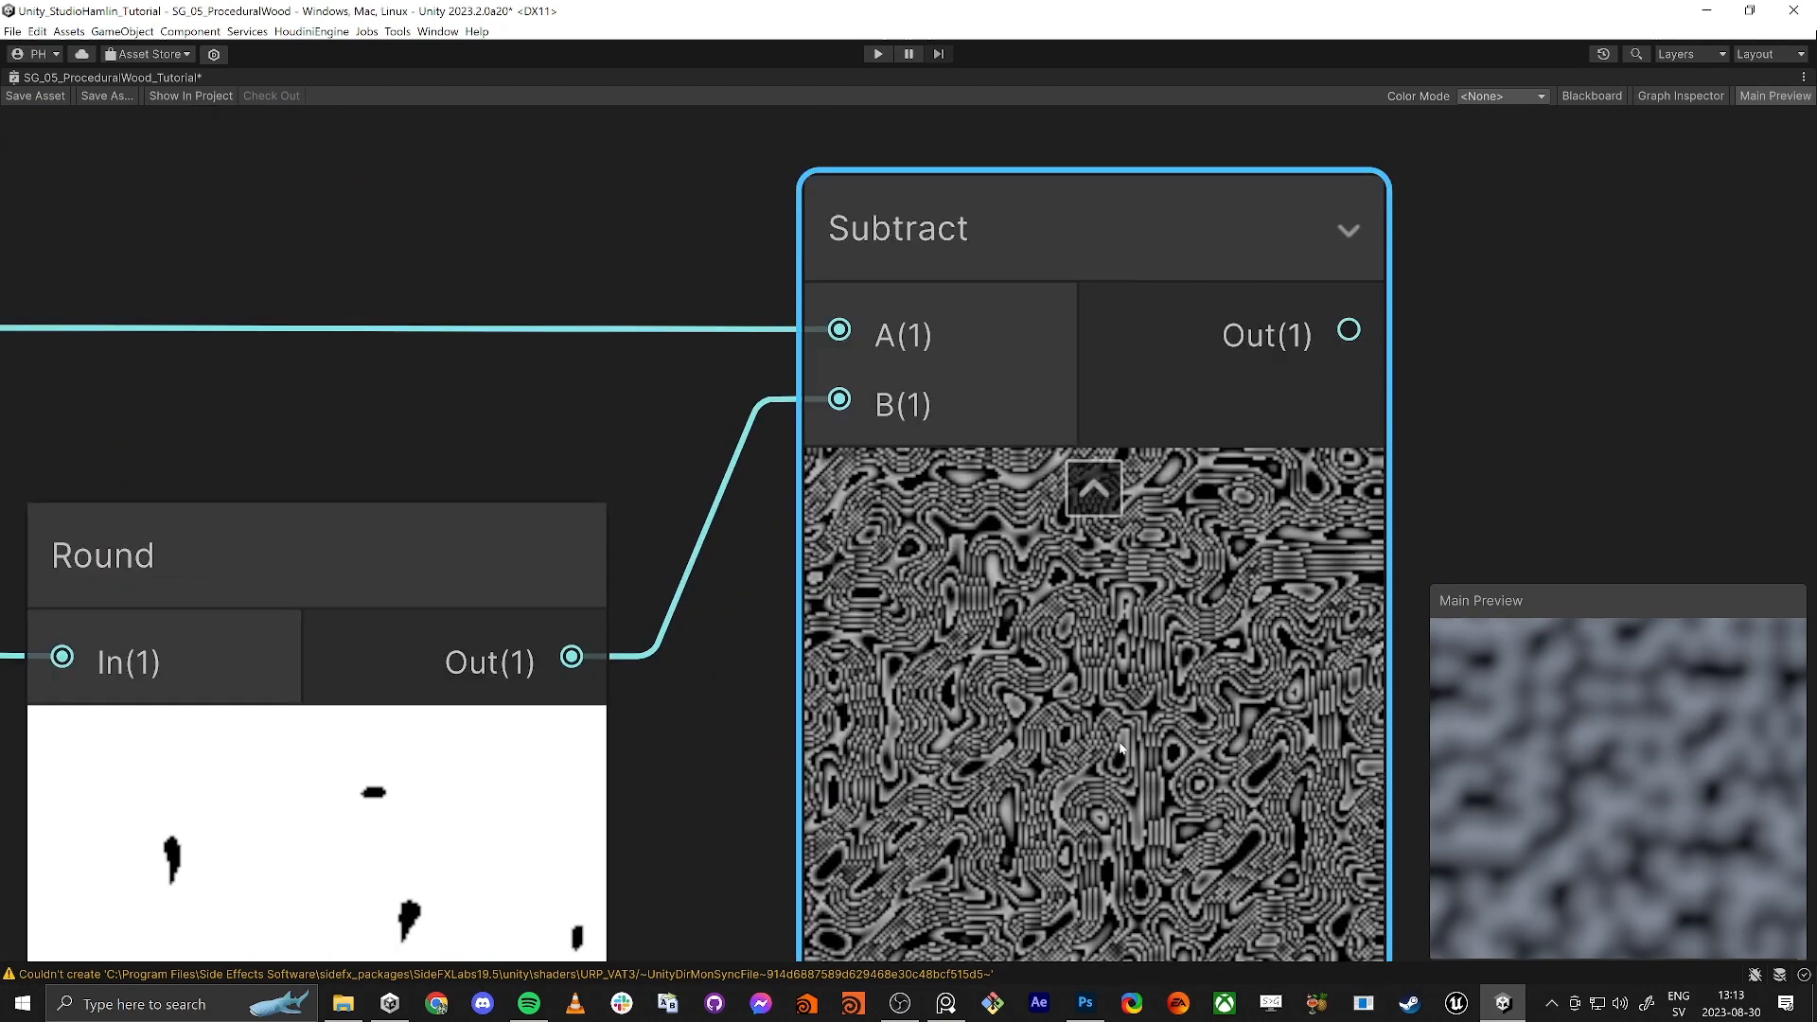
scroll(1038, 768, "down", 3)
middle_click_drag(1038, 768, 1025, 664)
scroll(1024, 664, "up", 4)
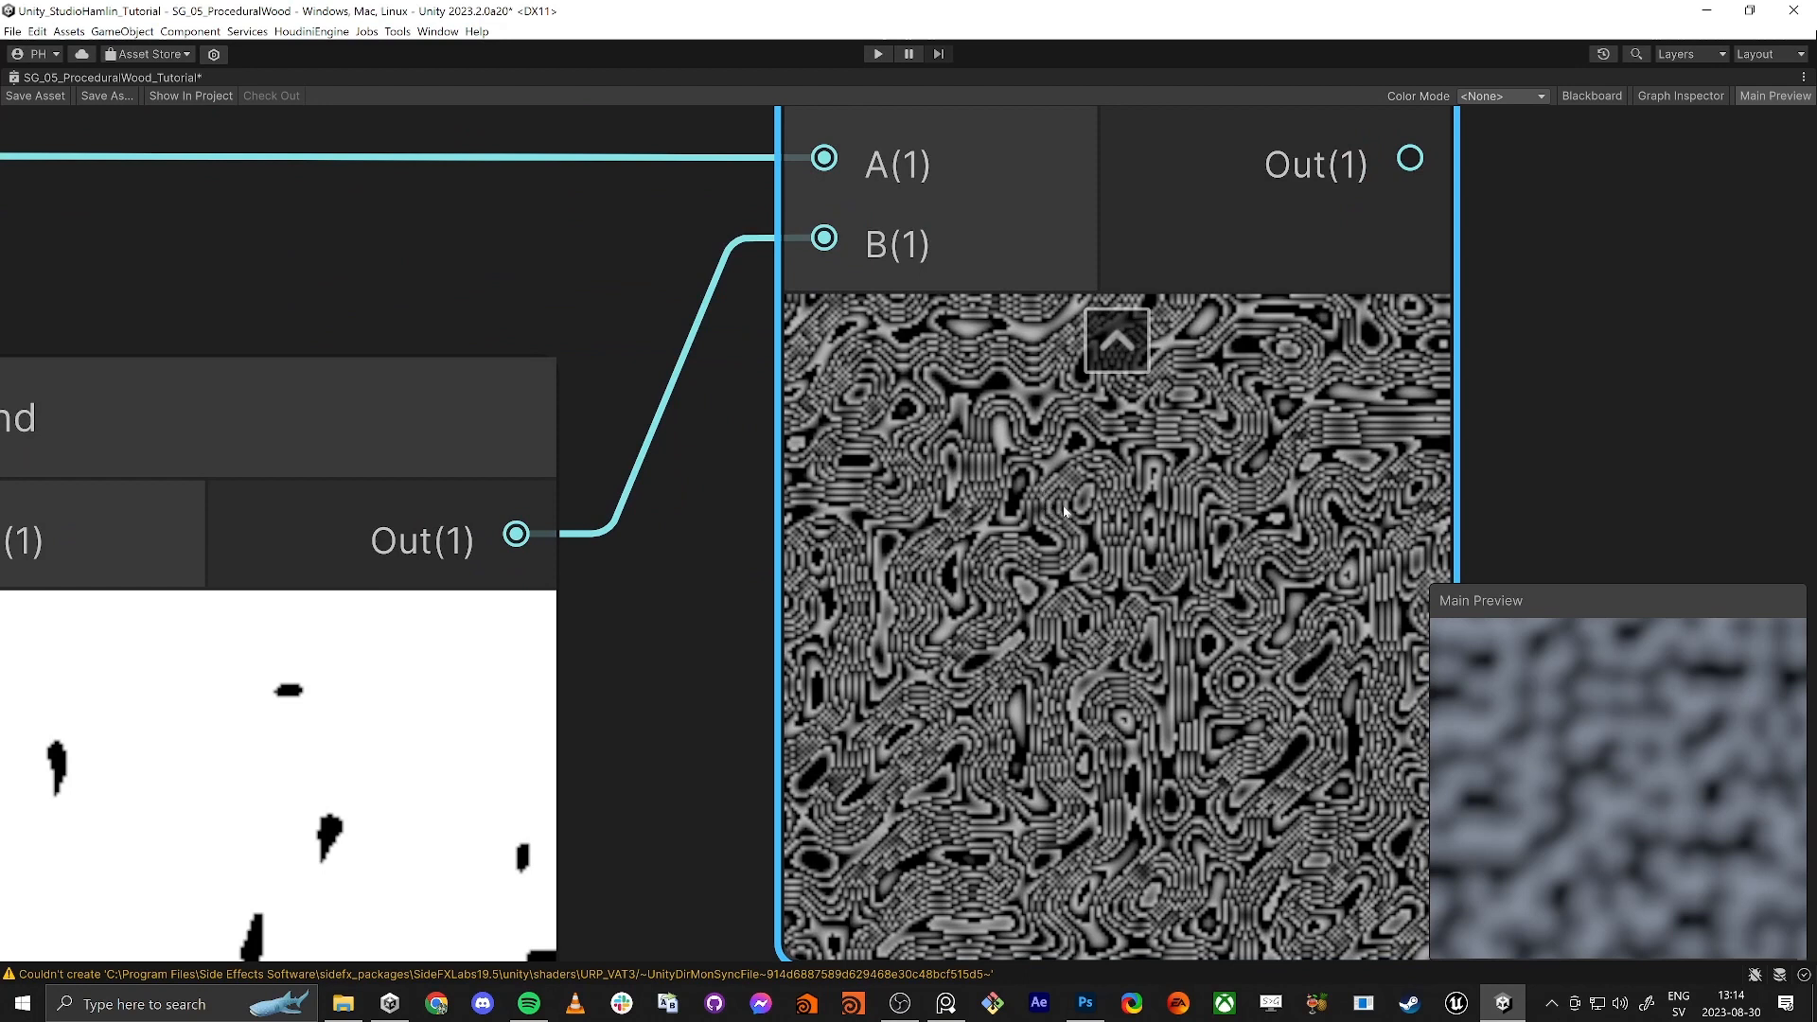
middle_click_drag(651, 683, 1036, 625)
scroll(1036, 625, "down", 5)
middle_click_drag(515, 636, 998, 639)
middle_click_drag(290, 595, 855, 654)
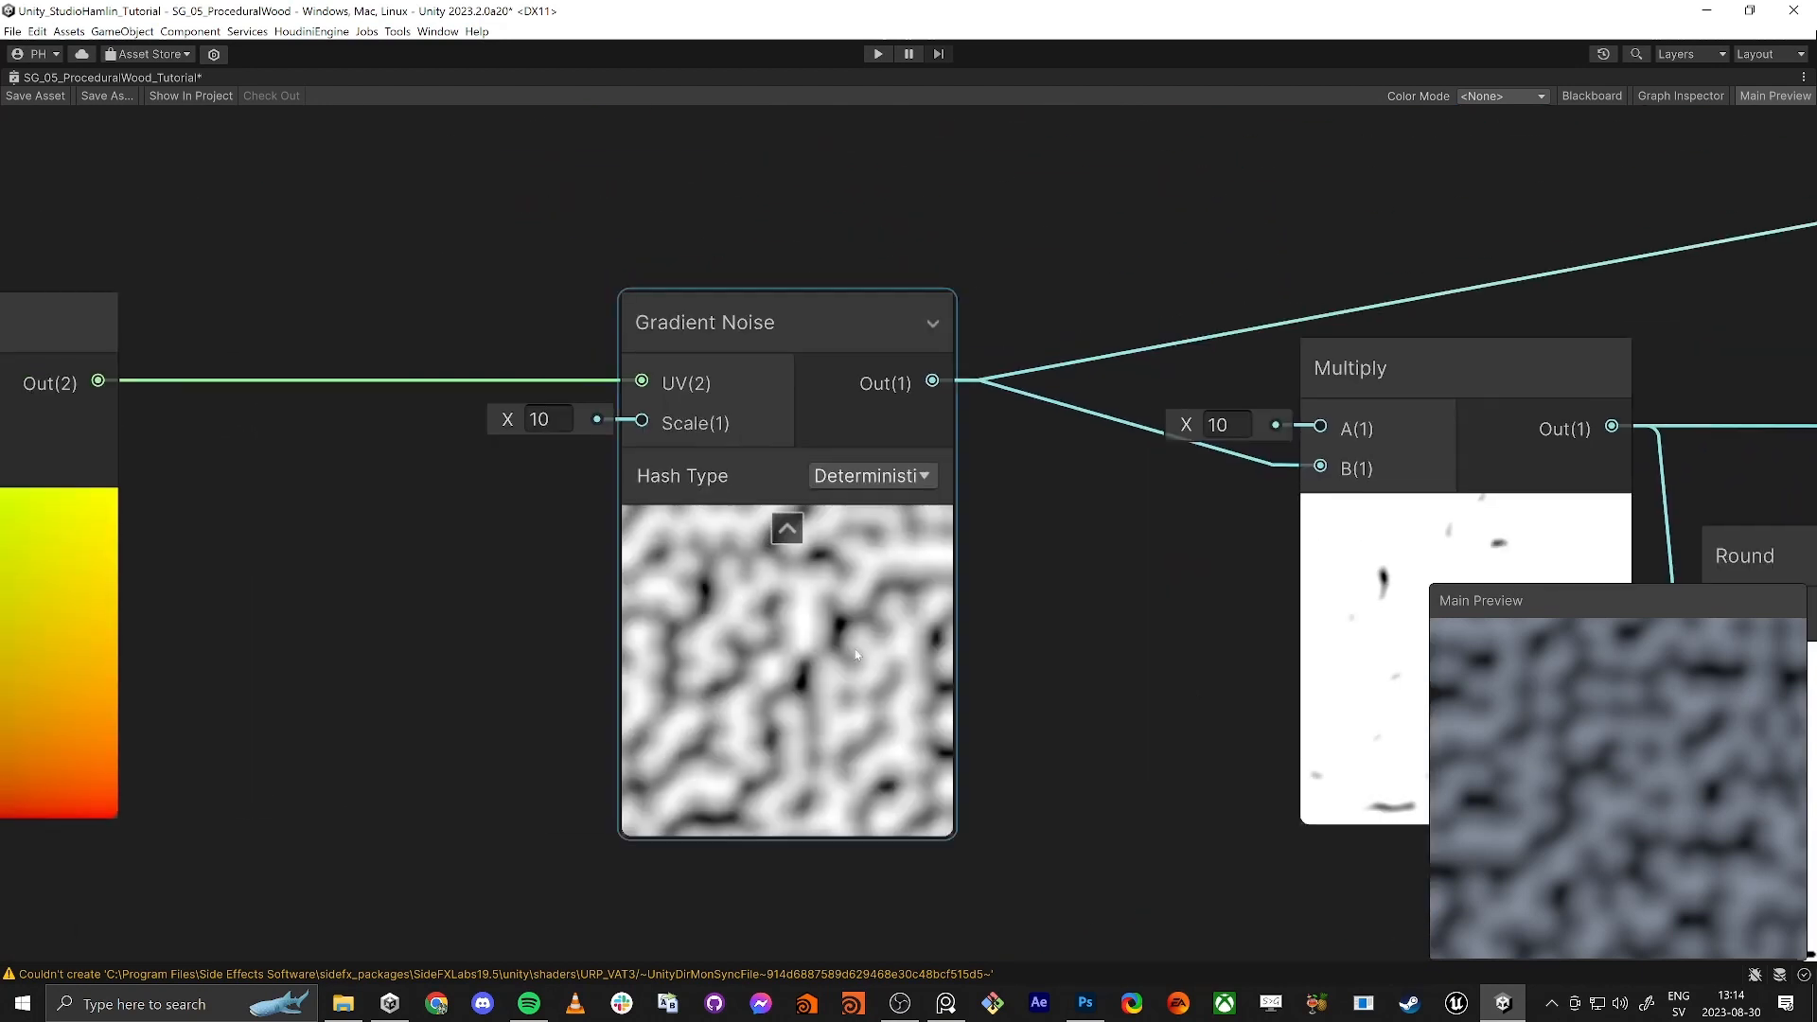
scroll(855, 655, "up", 5)
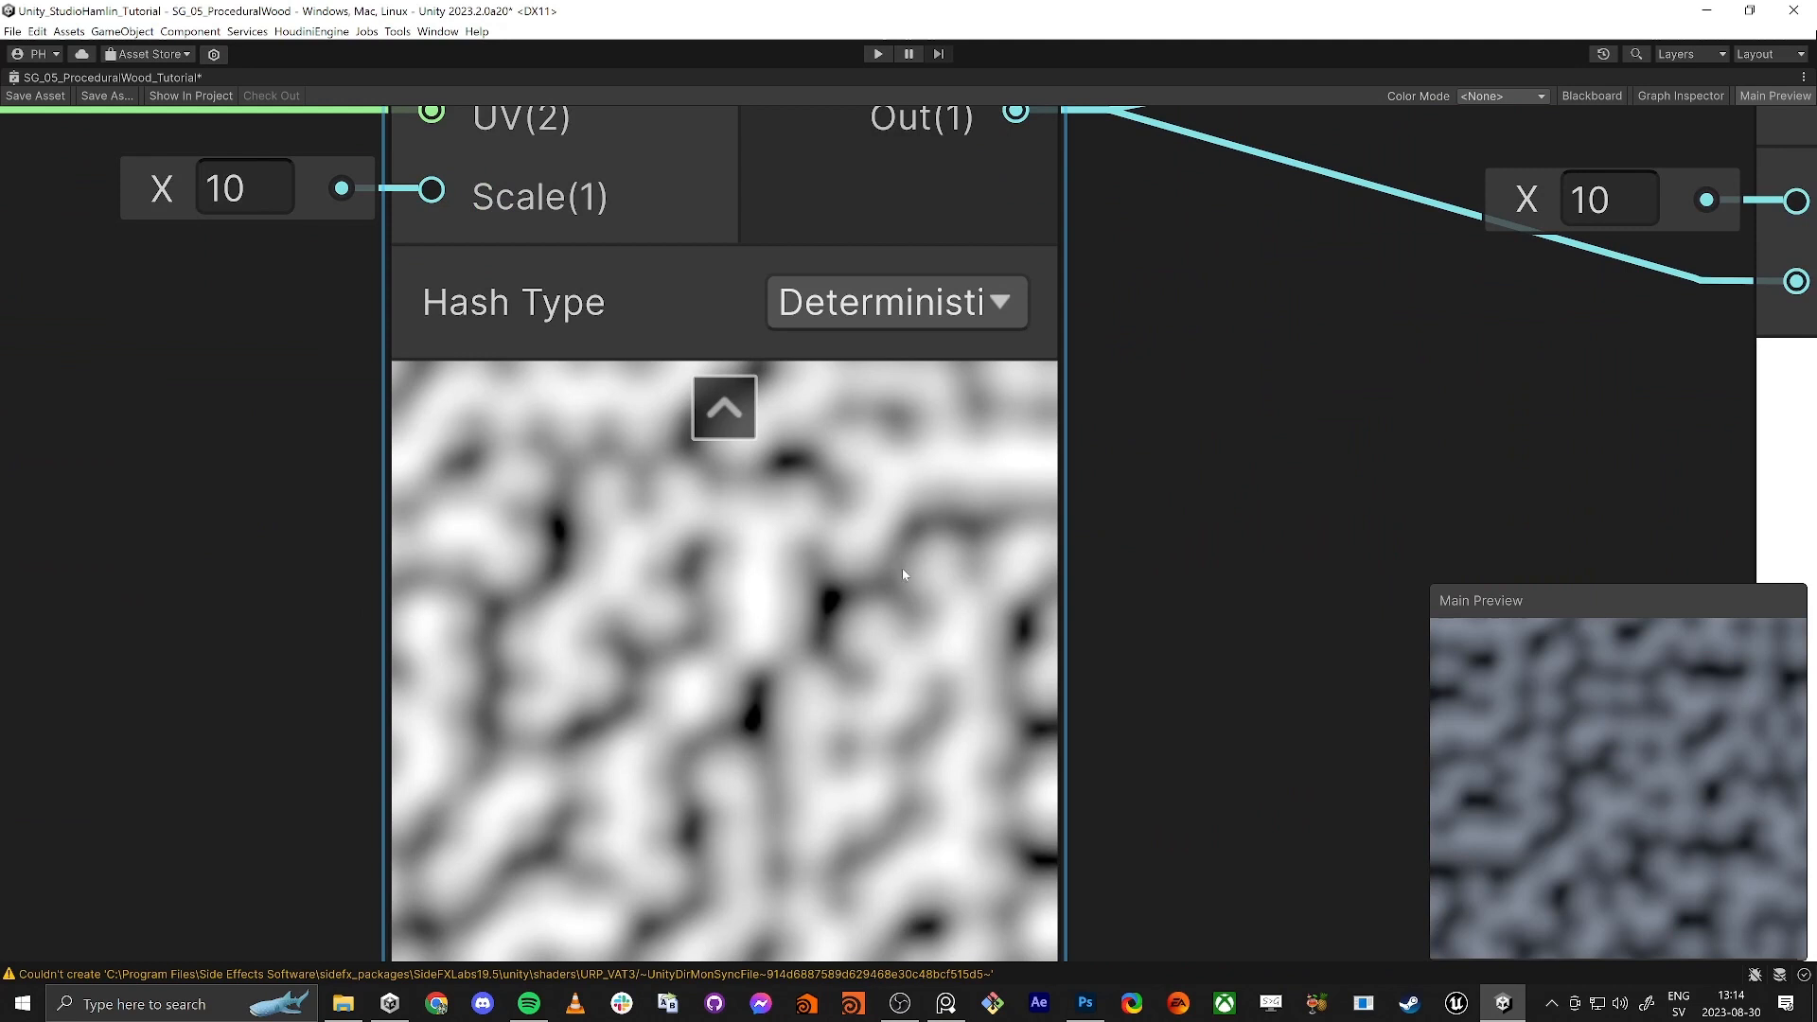
scroll(901, 568, "down", 7)
middle_click_drag(1359, 507, 364, 508)
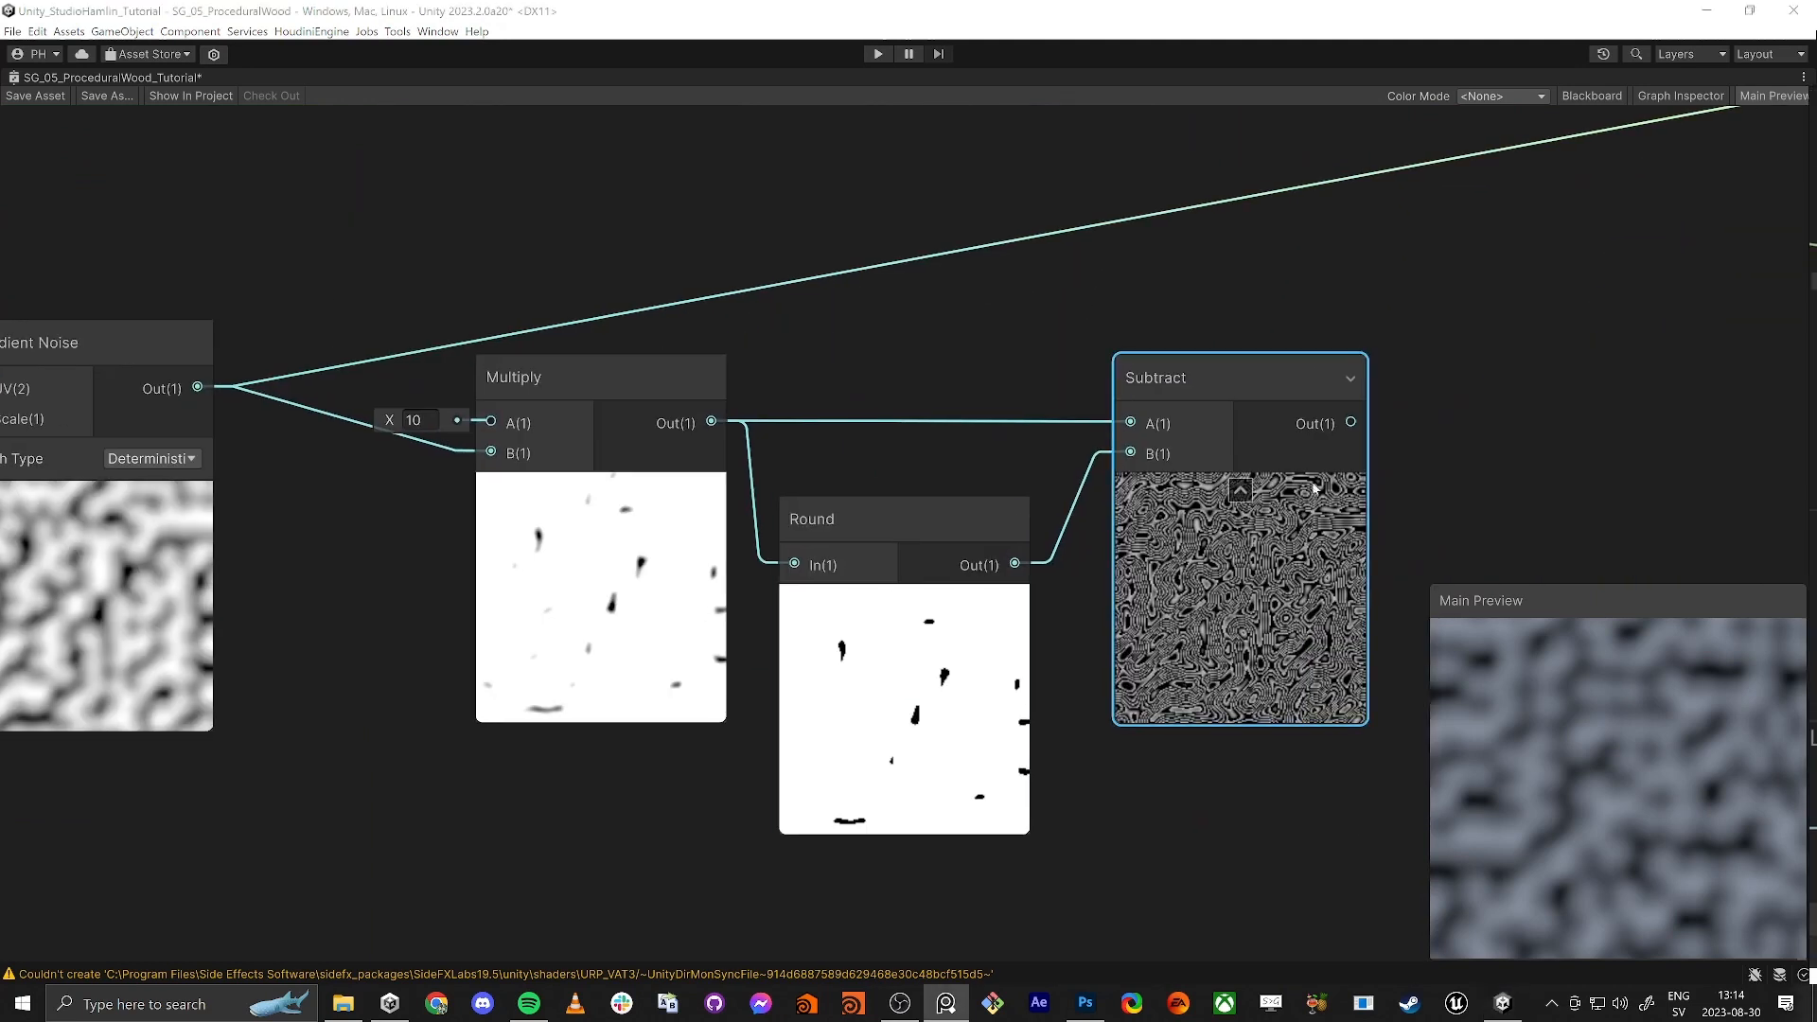
Step: Set the A value of the Multiply node after Gradient Noise to 3.64
middle_click_drag(337, 580, 792, 553)
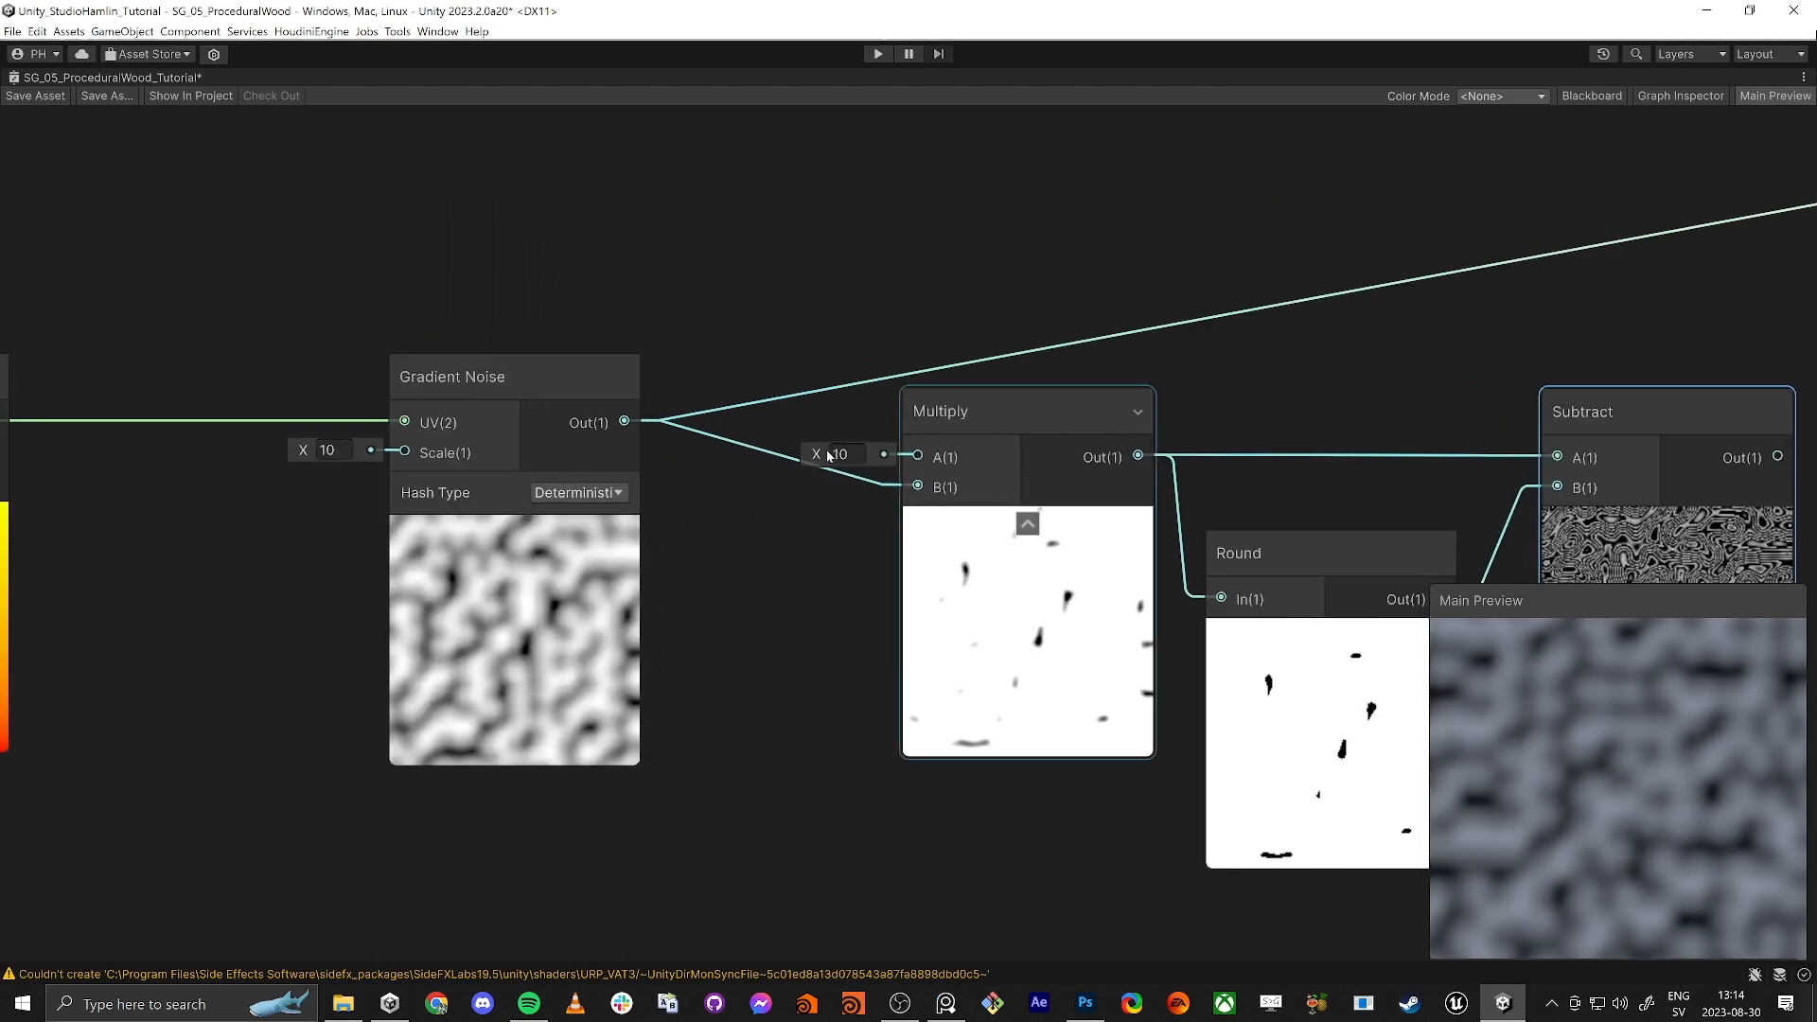
left_click_drag(814, 458, 768, 464)
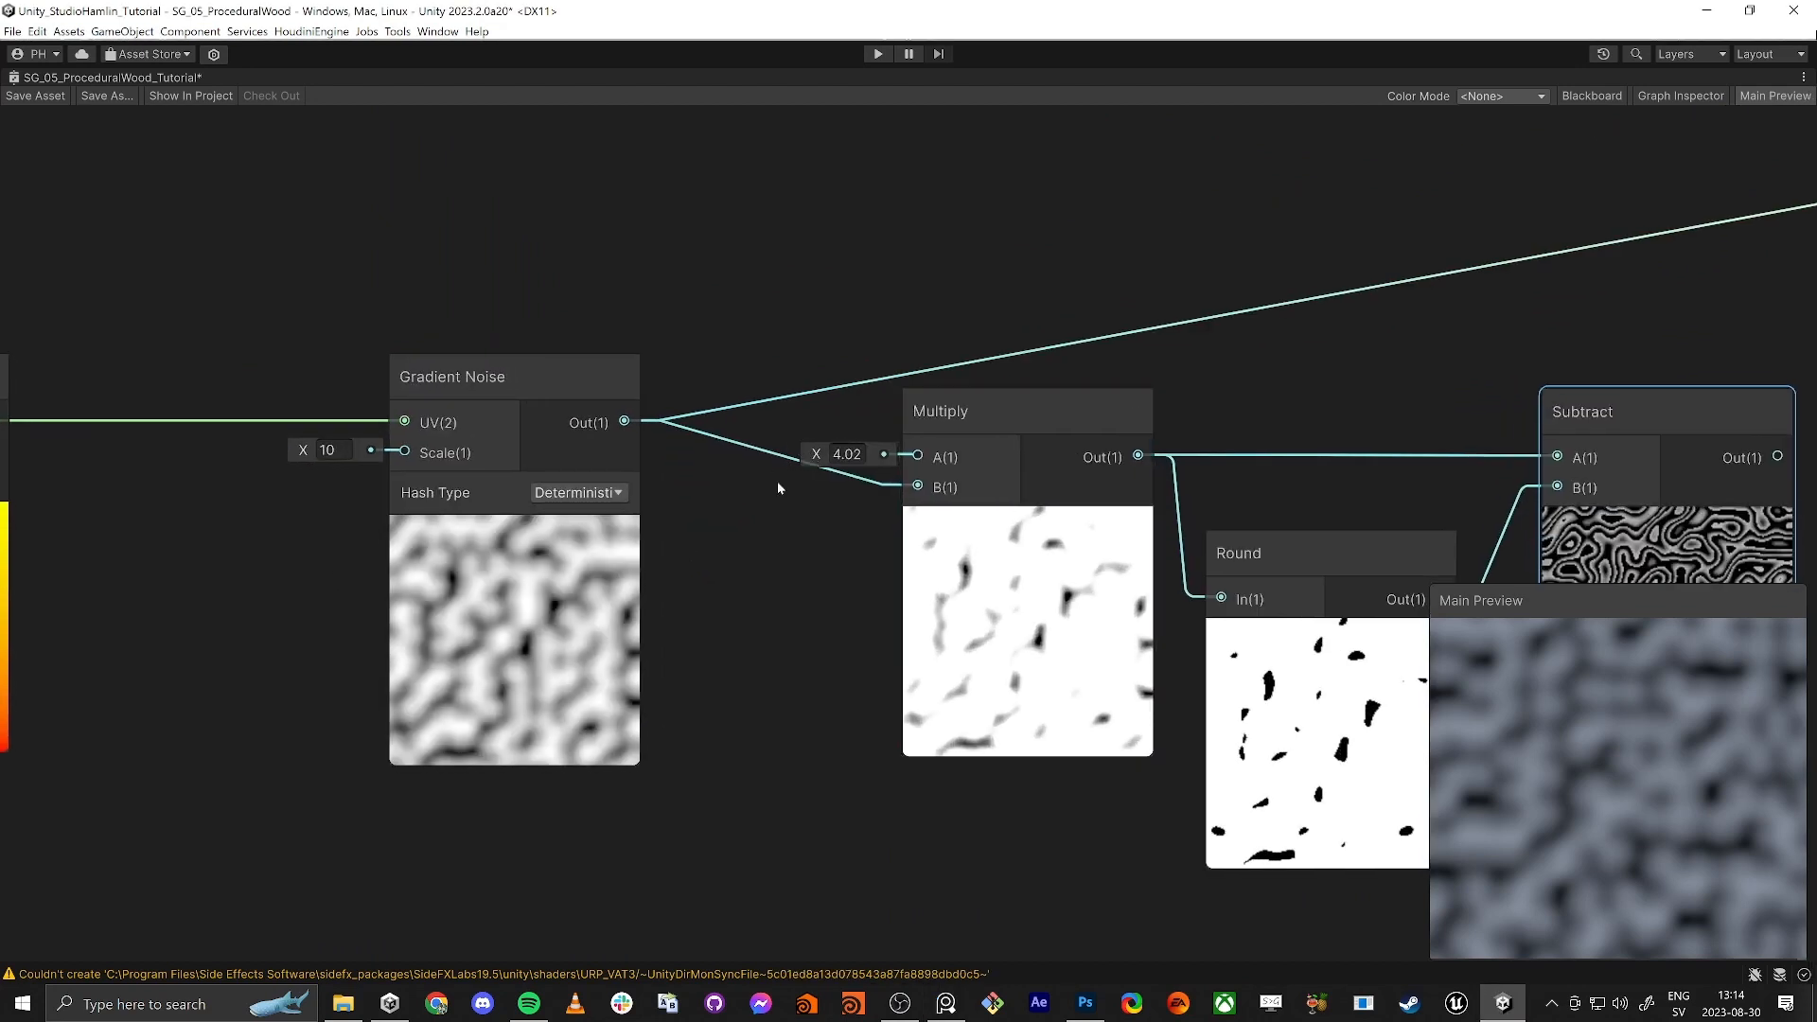
middle_click_drag(818, 663, 532, 411)
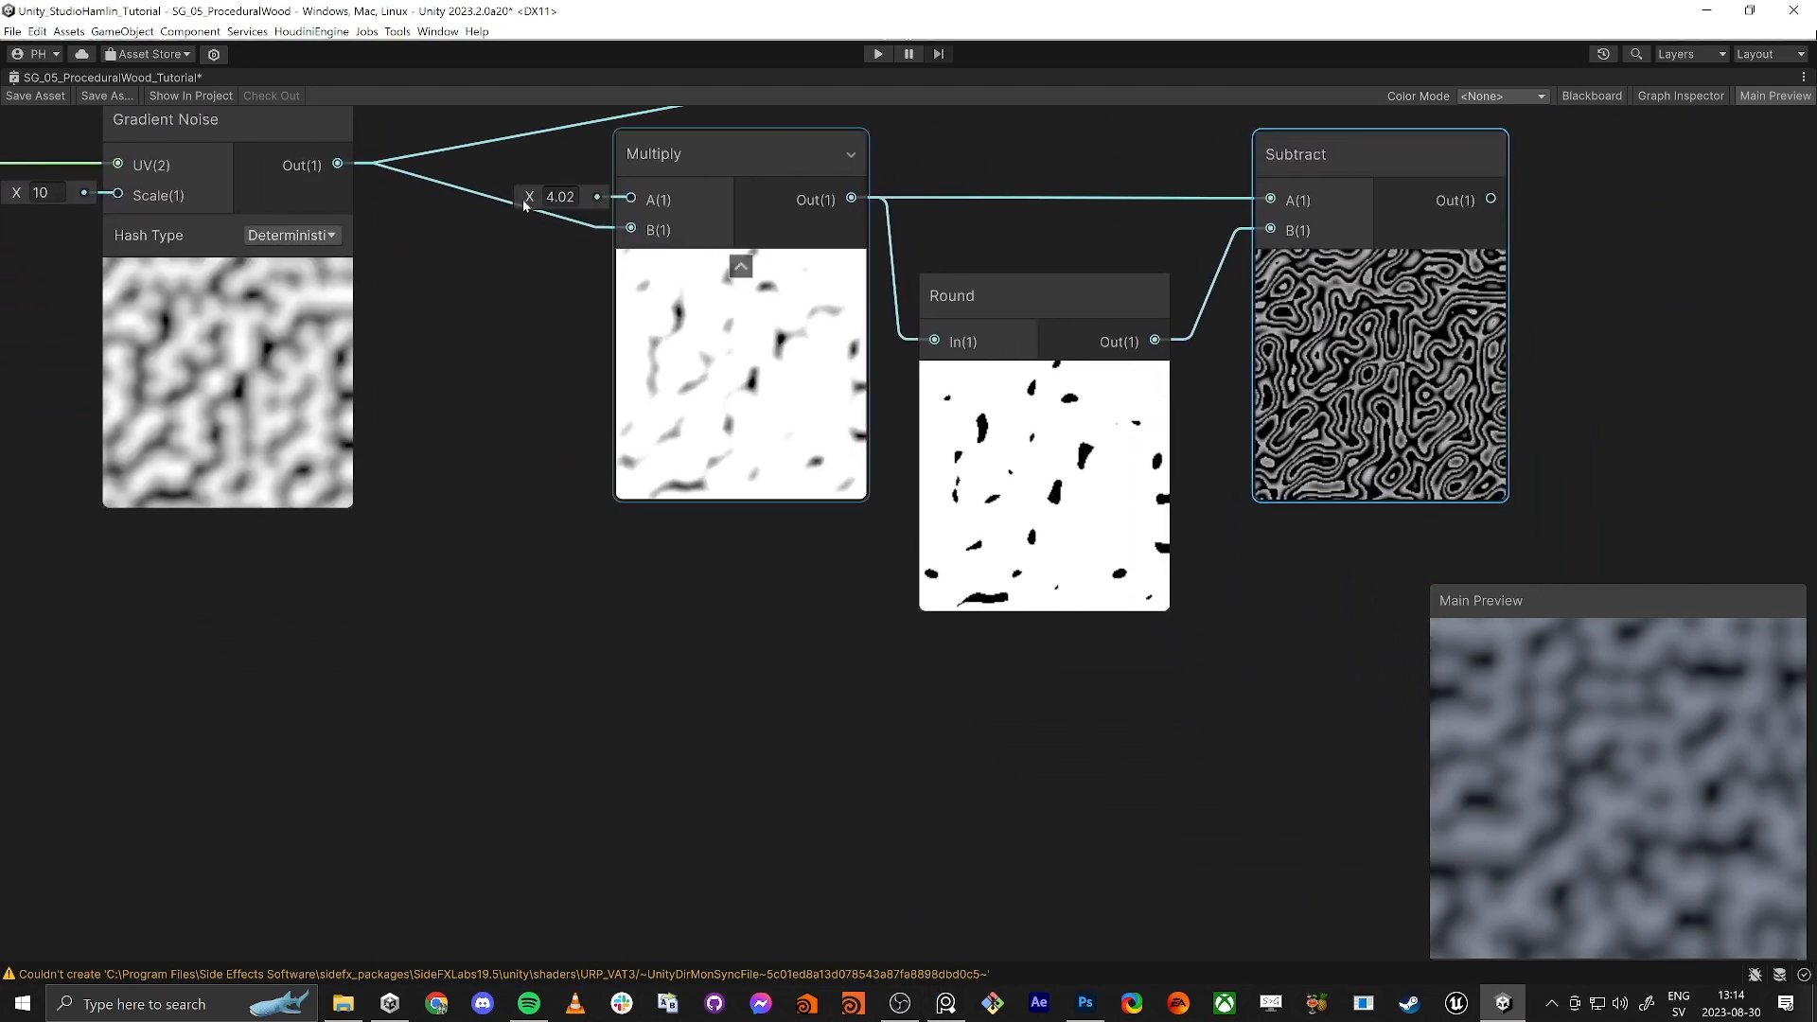
mouse_move(529, 198)
left_mouse_down()
mouse_move(503, 204)
mouse_move(547, 212)
mouse_move(531, 211)
left_mouse_up()
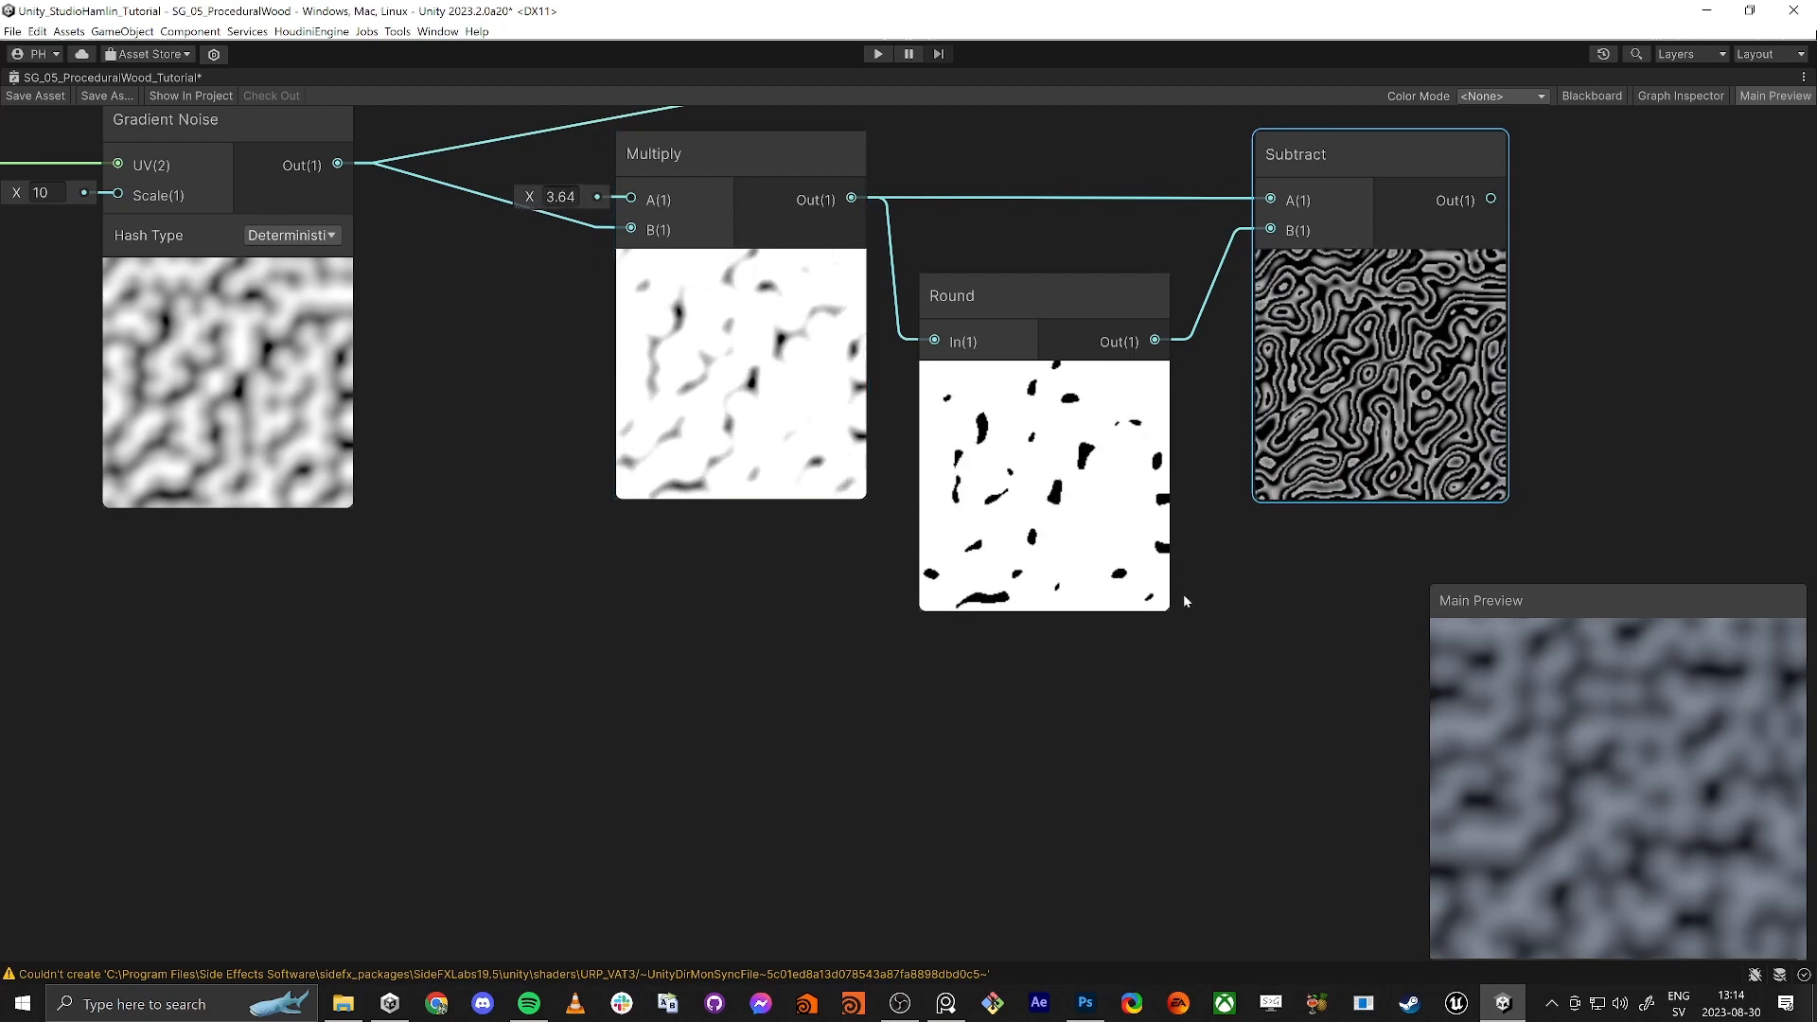
Step: Add a Color Mask node after Subtract and connect the Subtract output to its In input
middle_click_drag(1190, 649, 693, 865)
scroll(862, 601, "up", 8)
scroll(908, 565, "down", 5)
middle_click_drag(1183, 433, 952, 584)
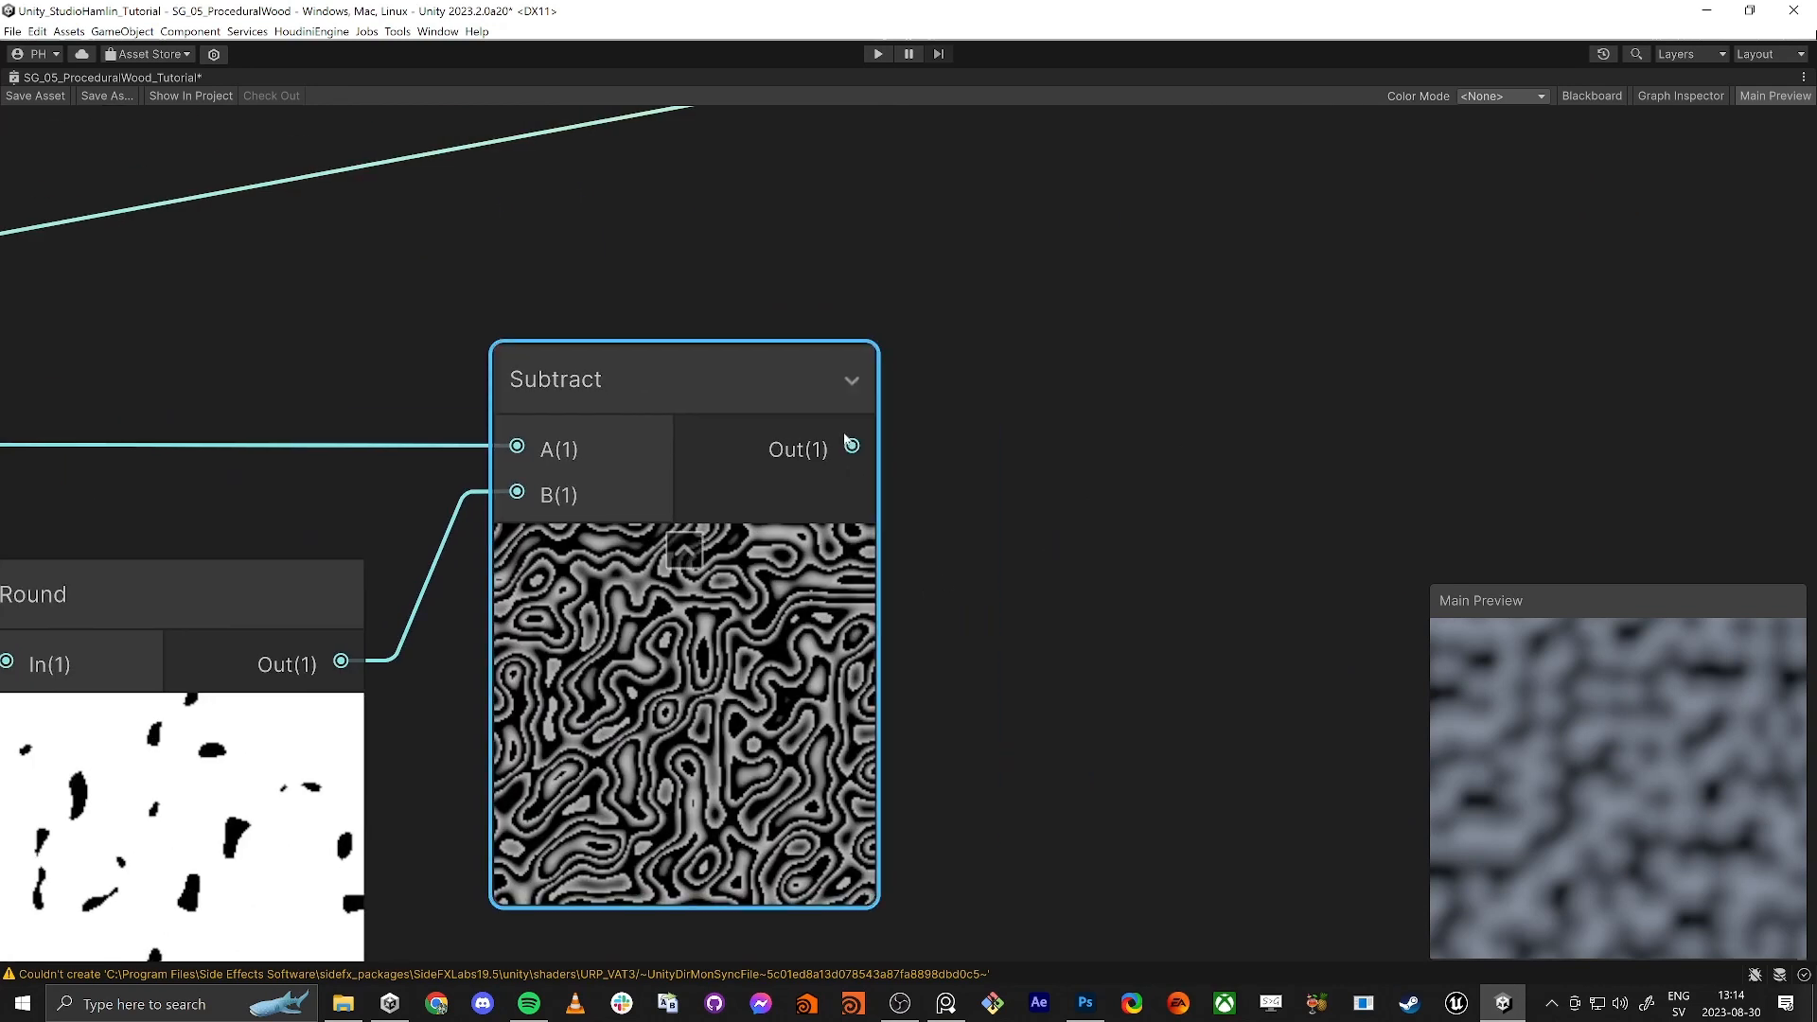
key("space")
type("col")
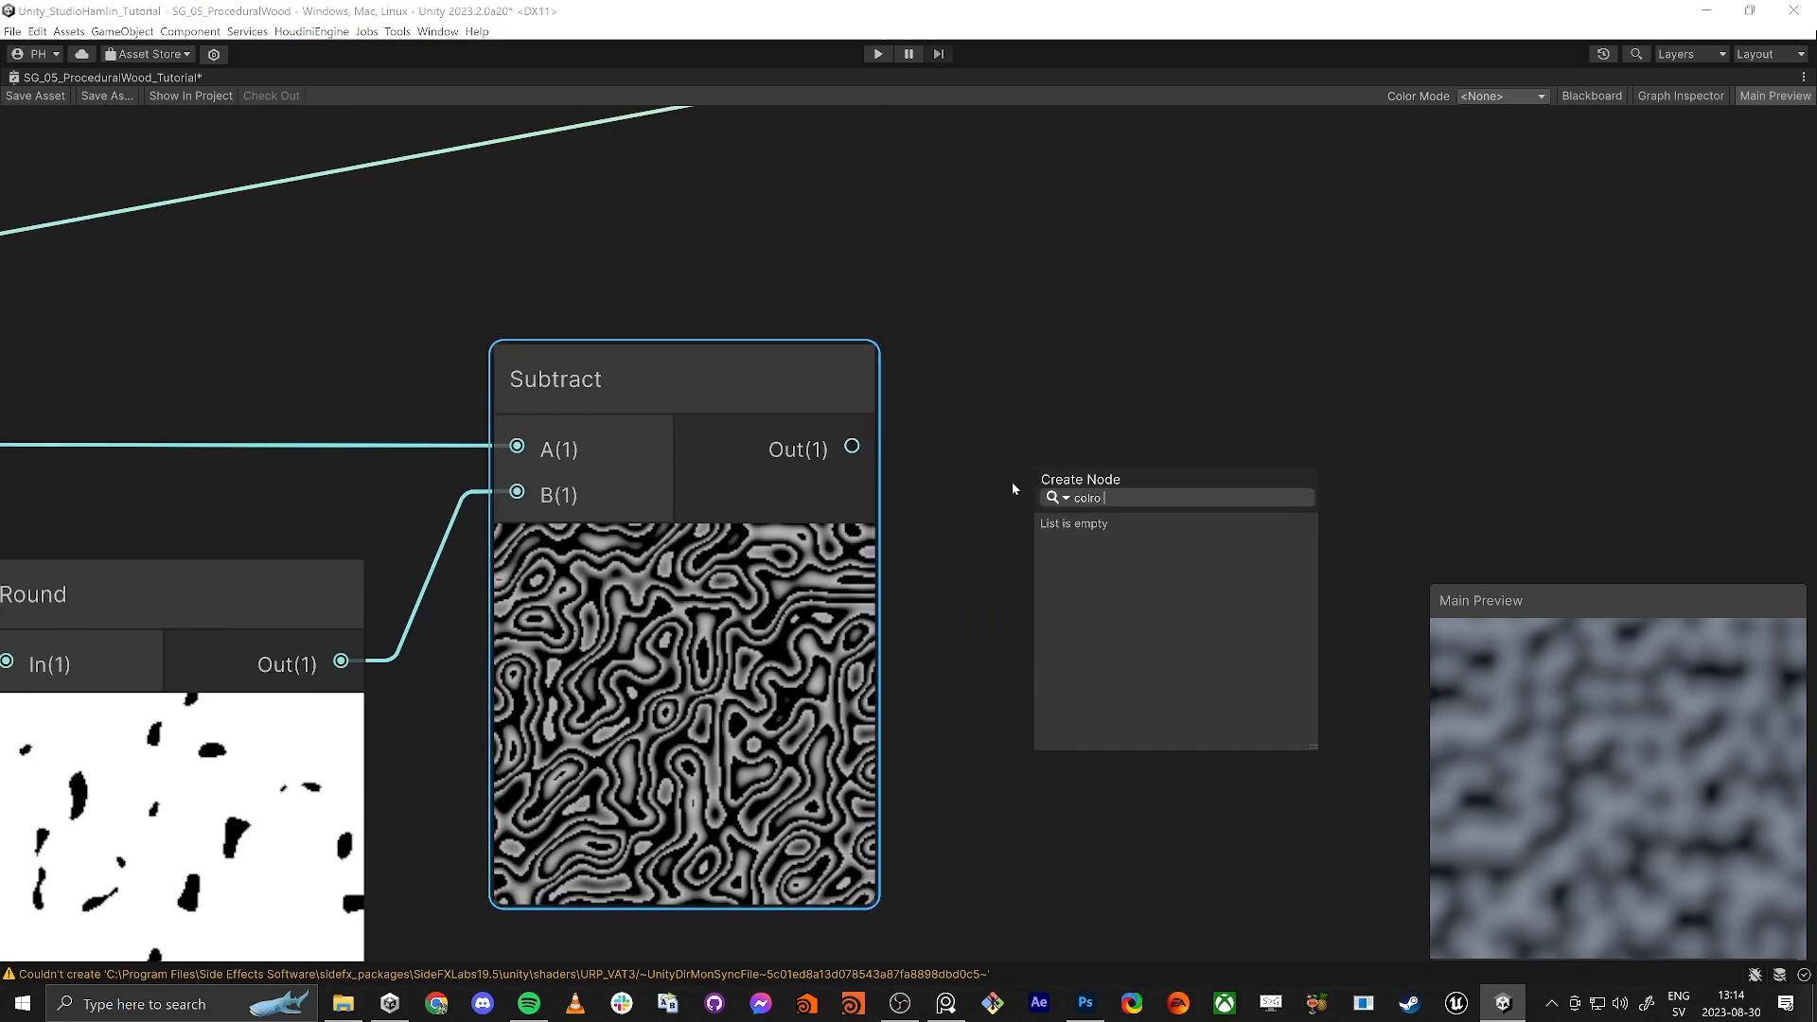
type("or mask")
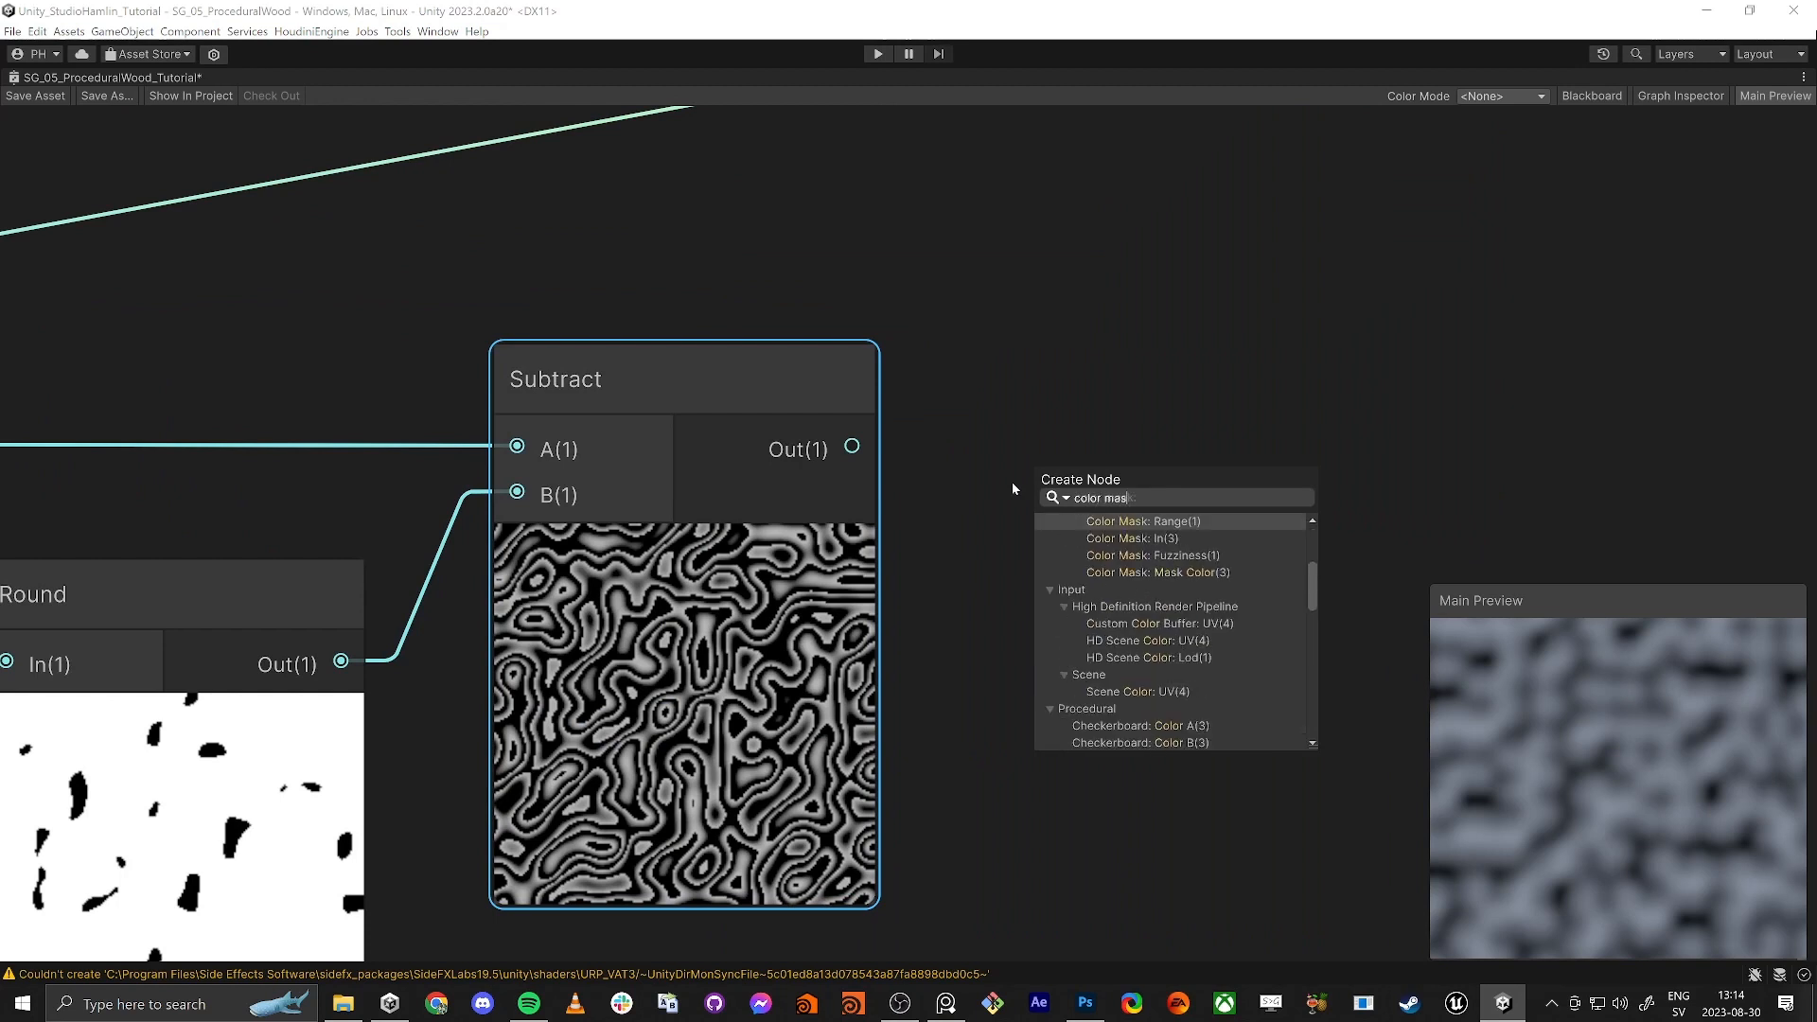
key("Return")
left_click_drag(1114, 362, 1365, 358)
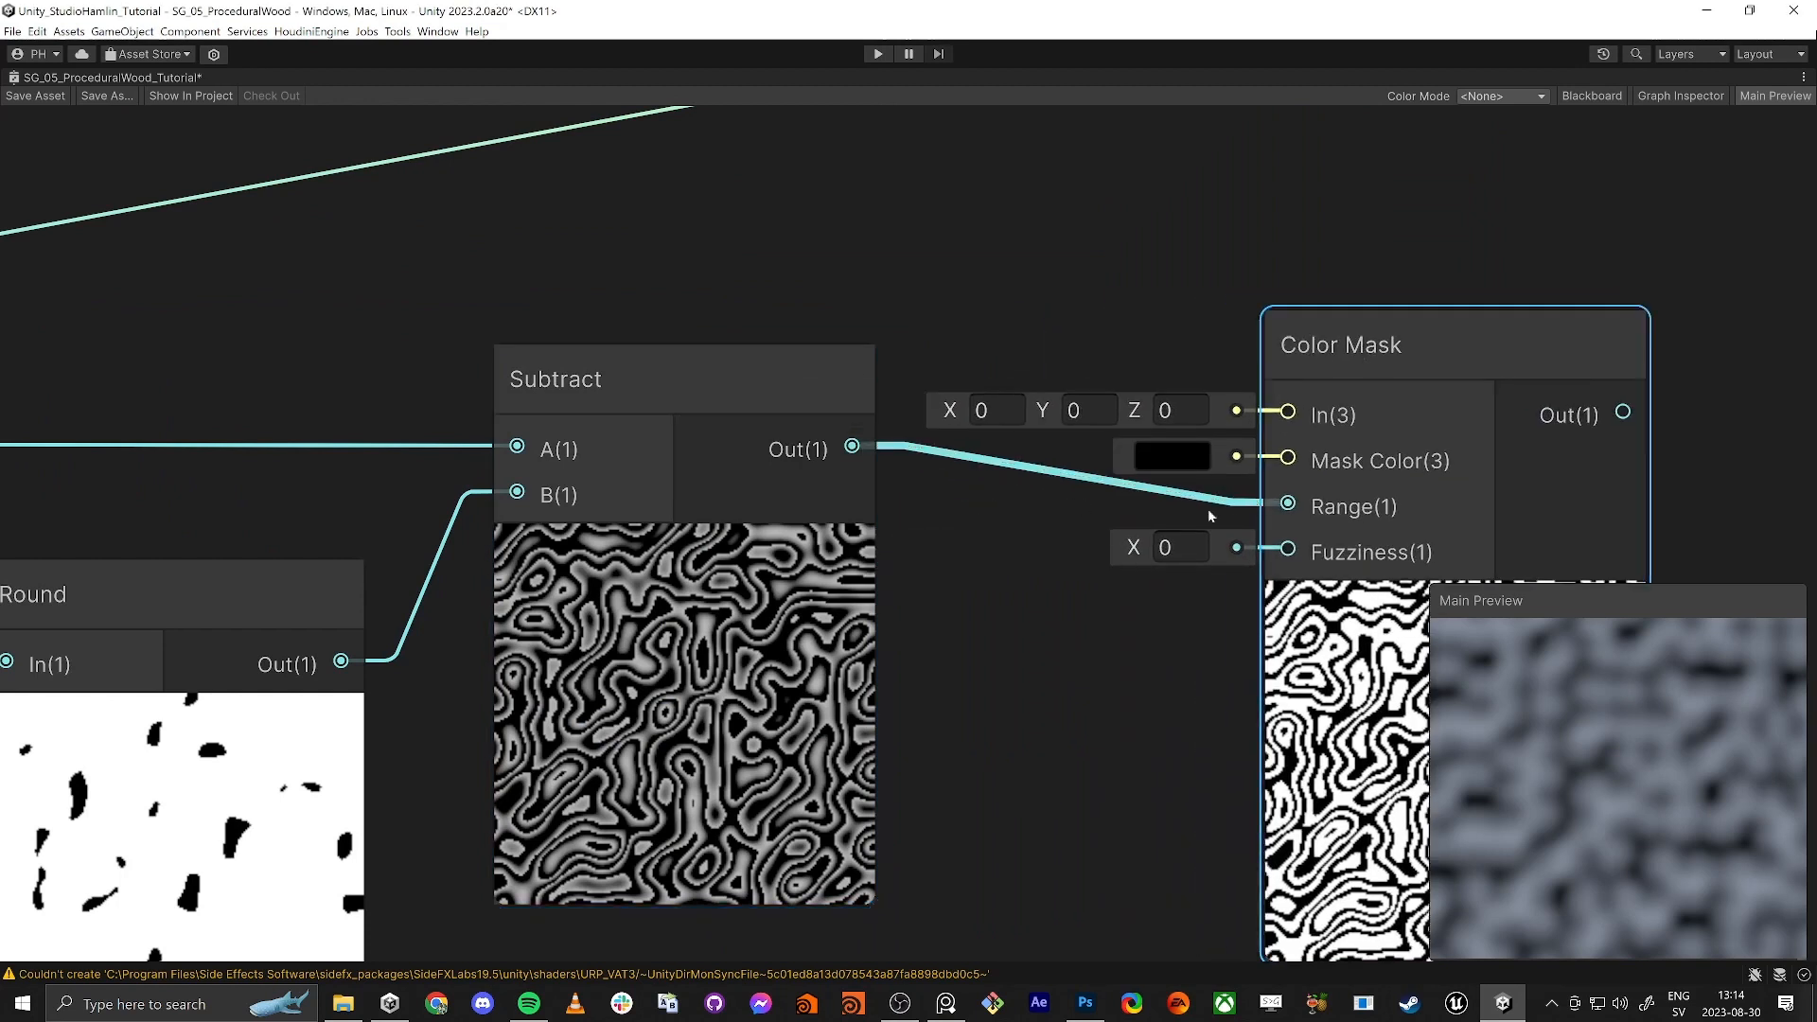
left_click_drag(945, 509, 999, 452)
left_click_drag(1273, 503, 1241, 427)
Step: Set the Color Mask's Mask Color to white, Range to 1 and Fuzziness to 0.75
left_click(1172, 456)
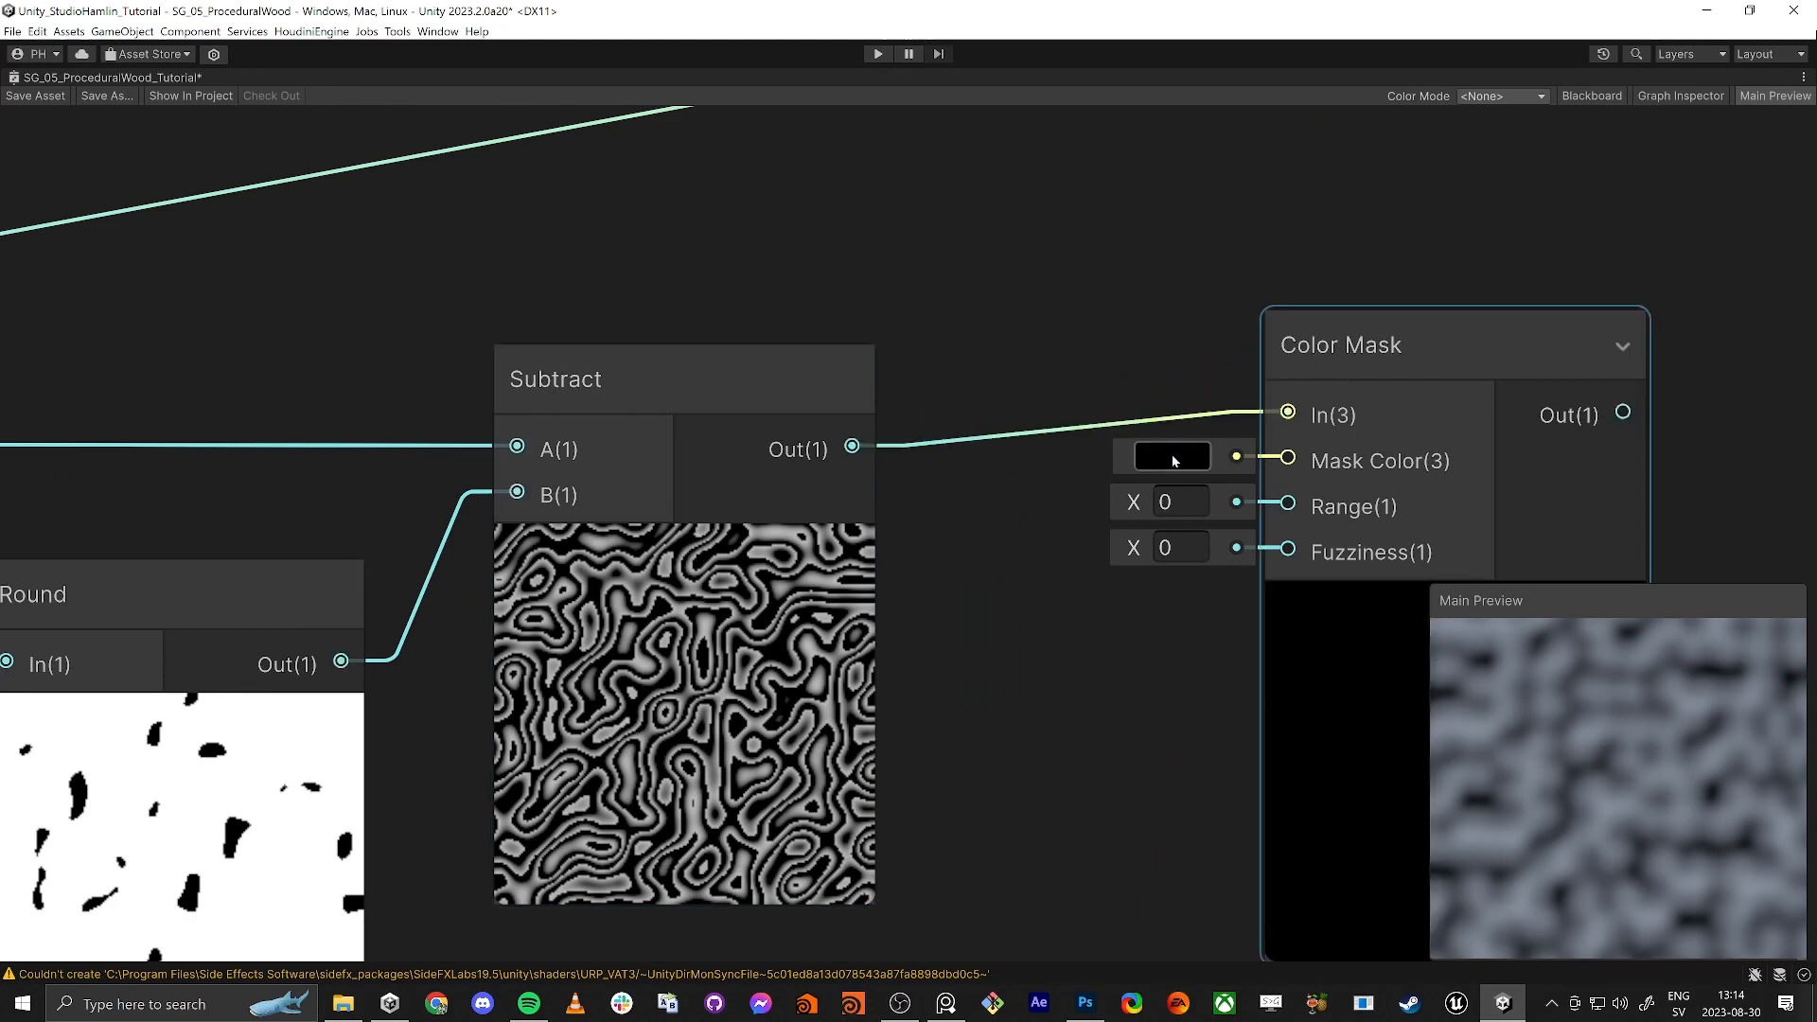
left_click(1384, 444)
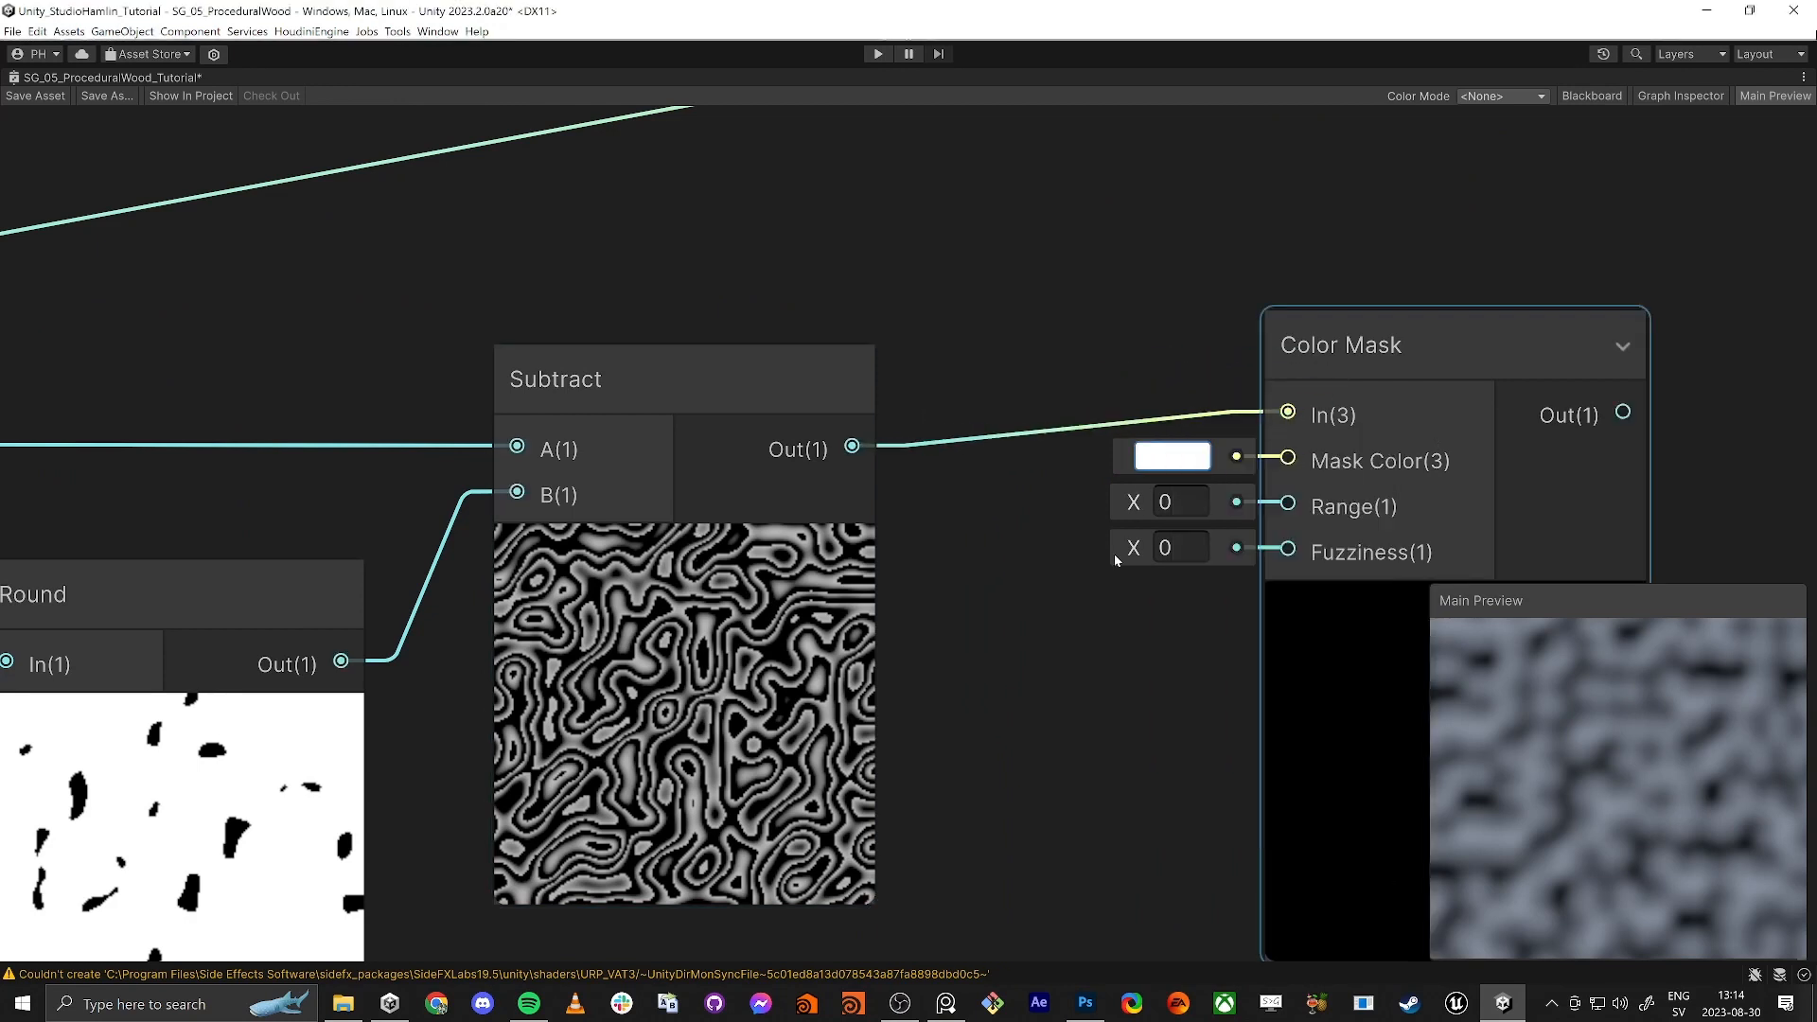
middle_click_drag(1130, 722, 993, 612)
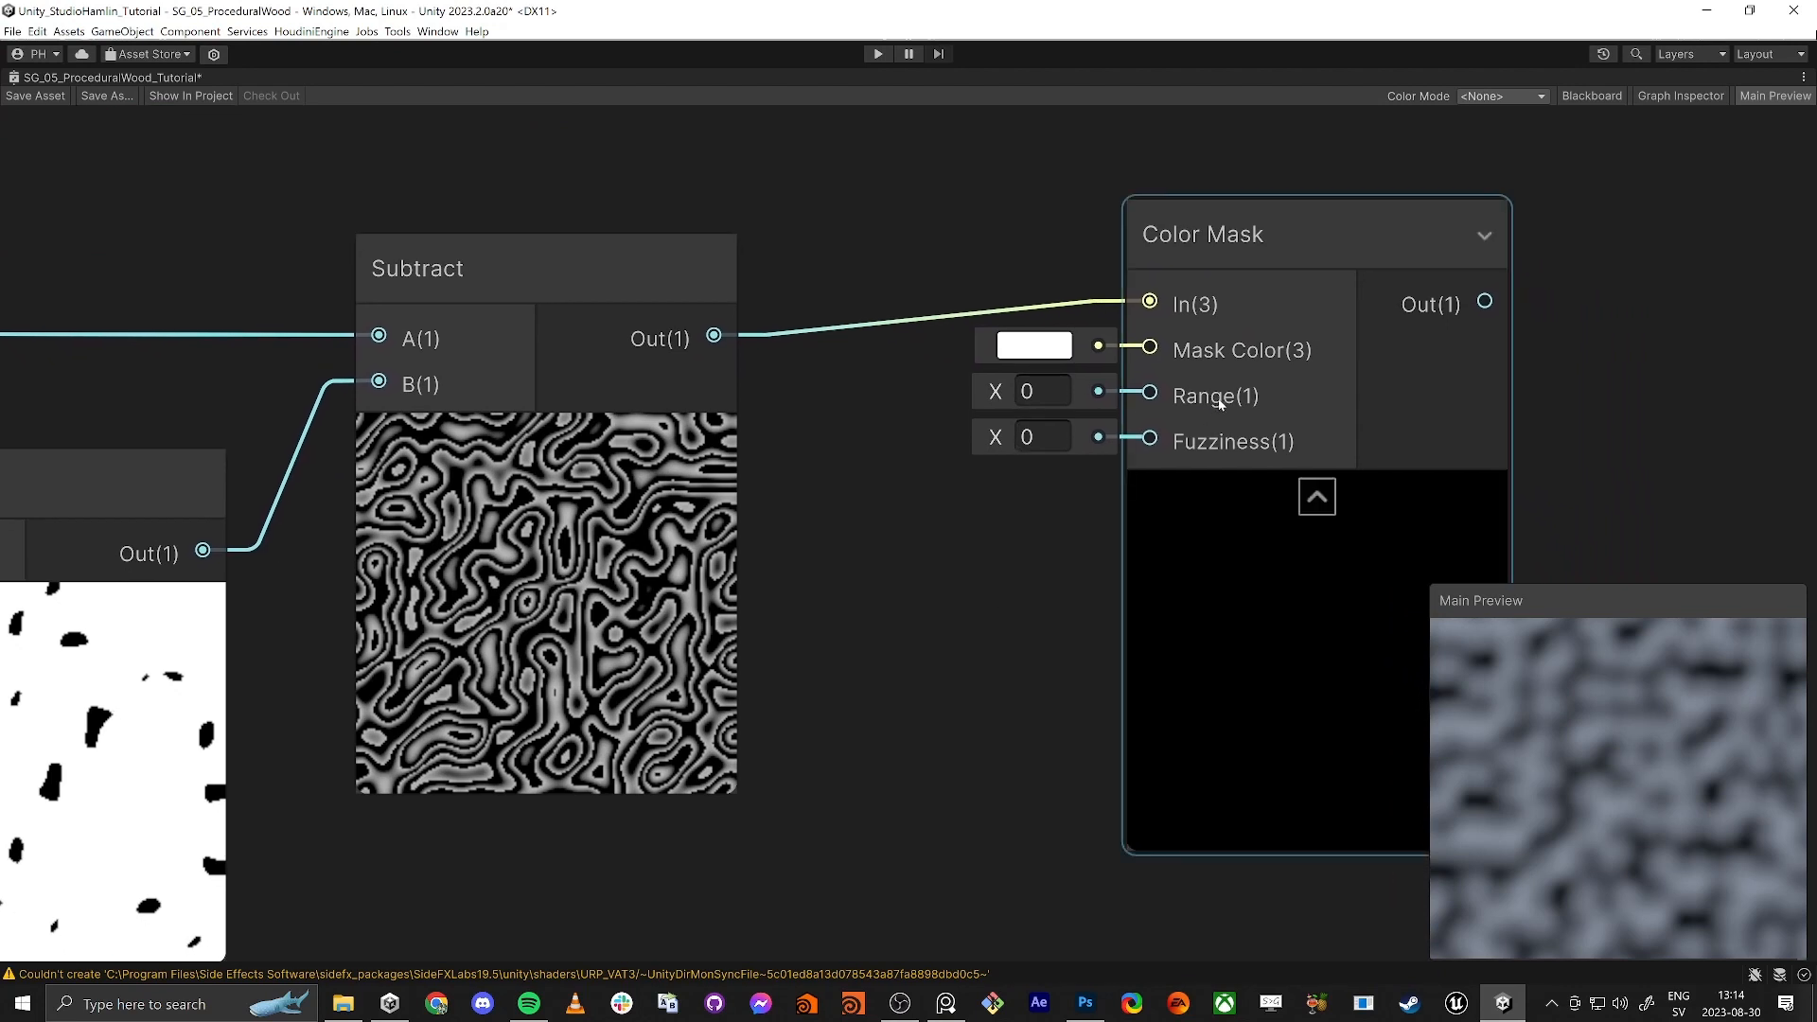
left_click(1039, 391)
type("1")
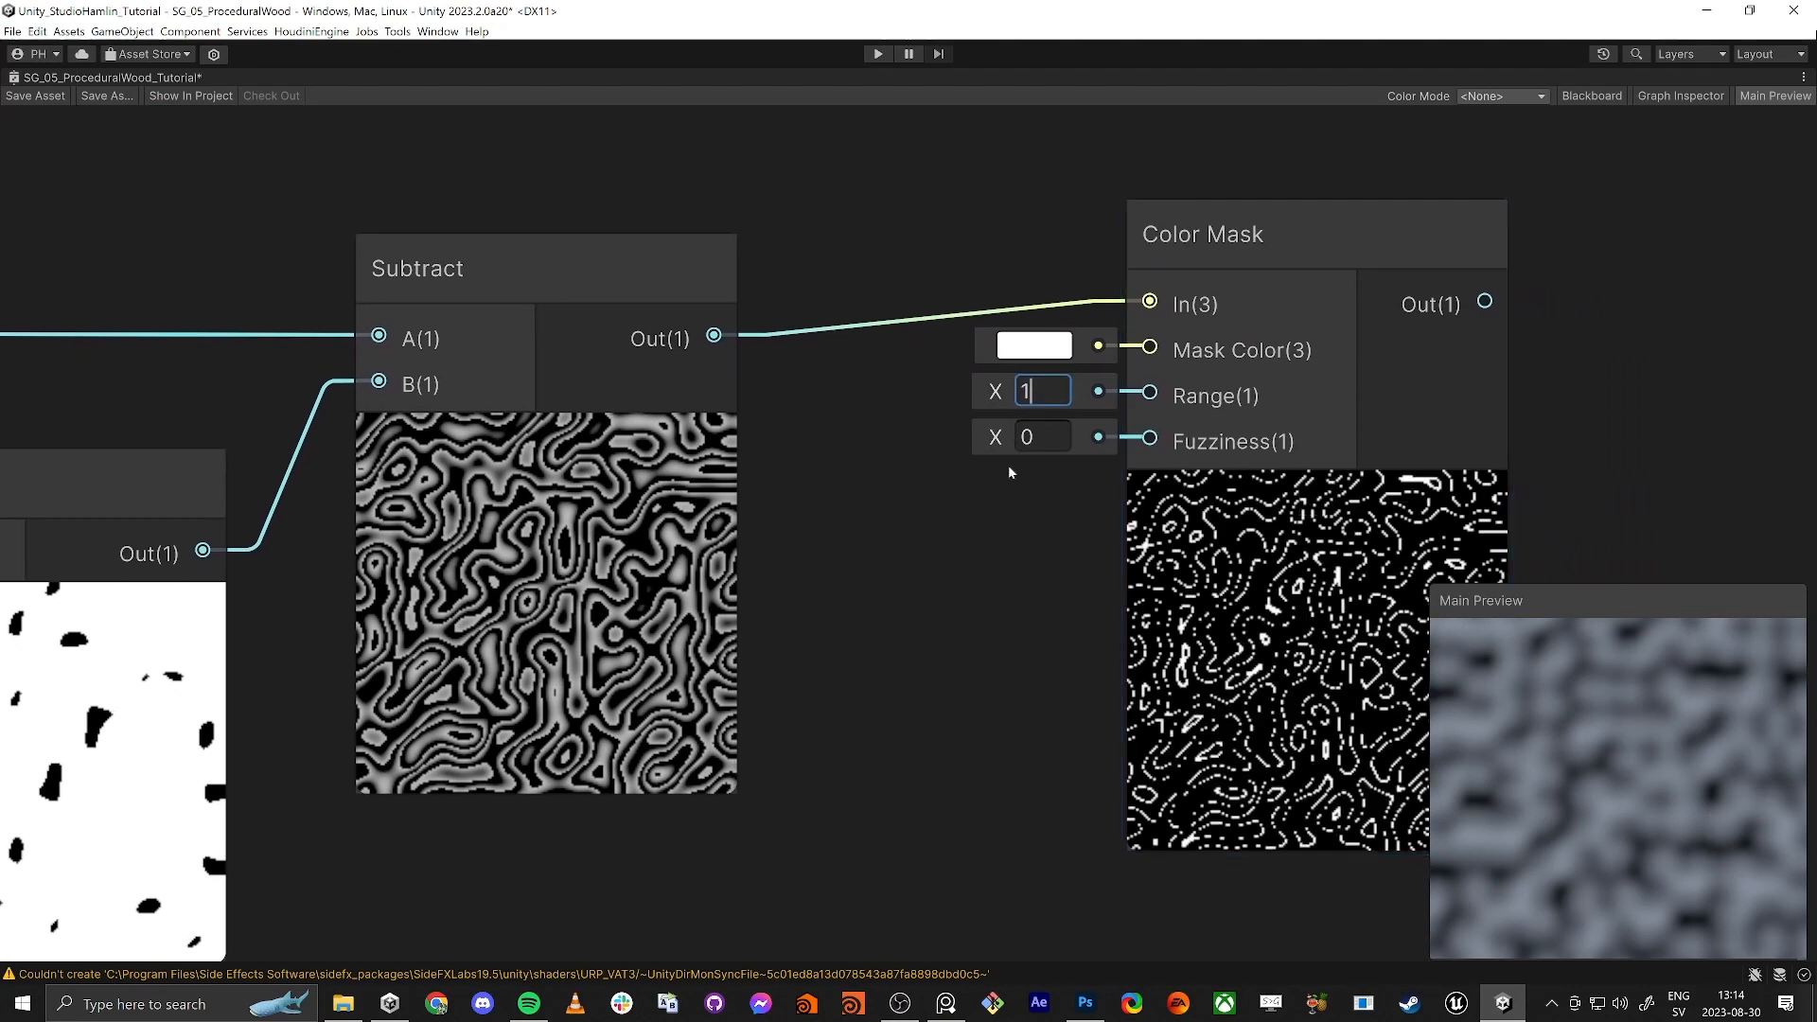
left_click(966, 557)
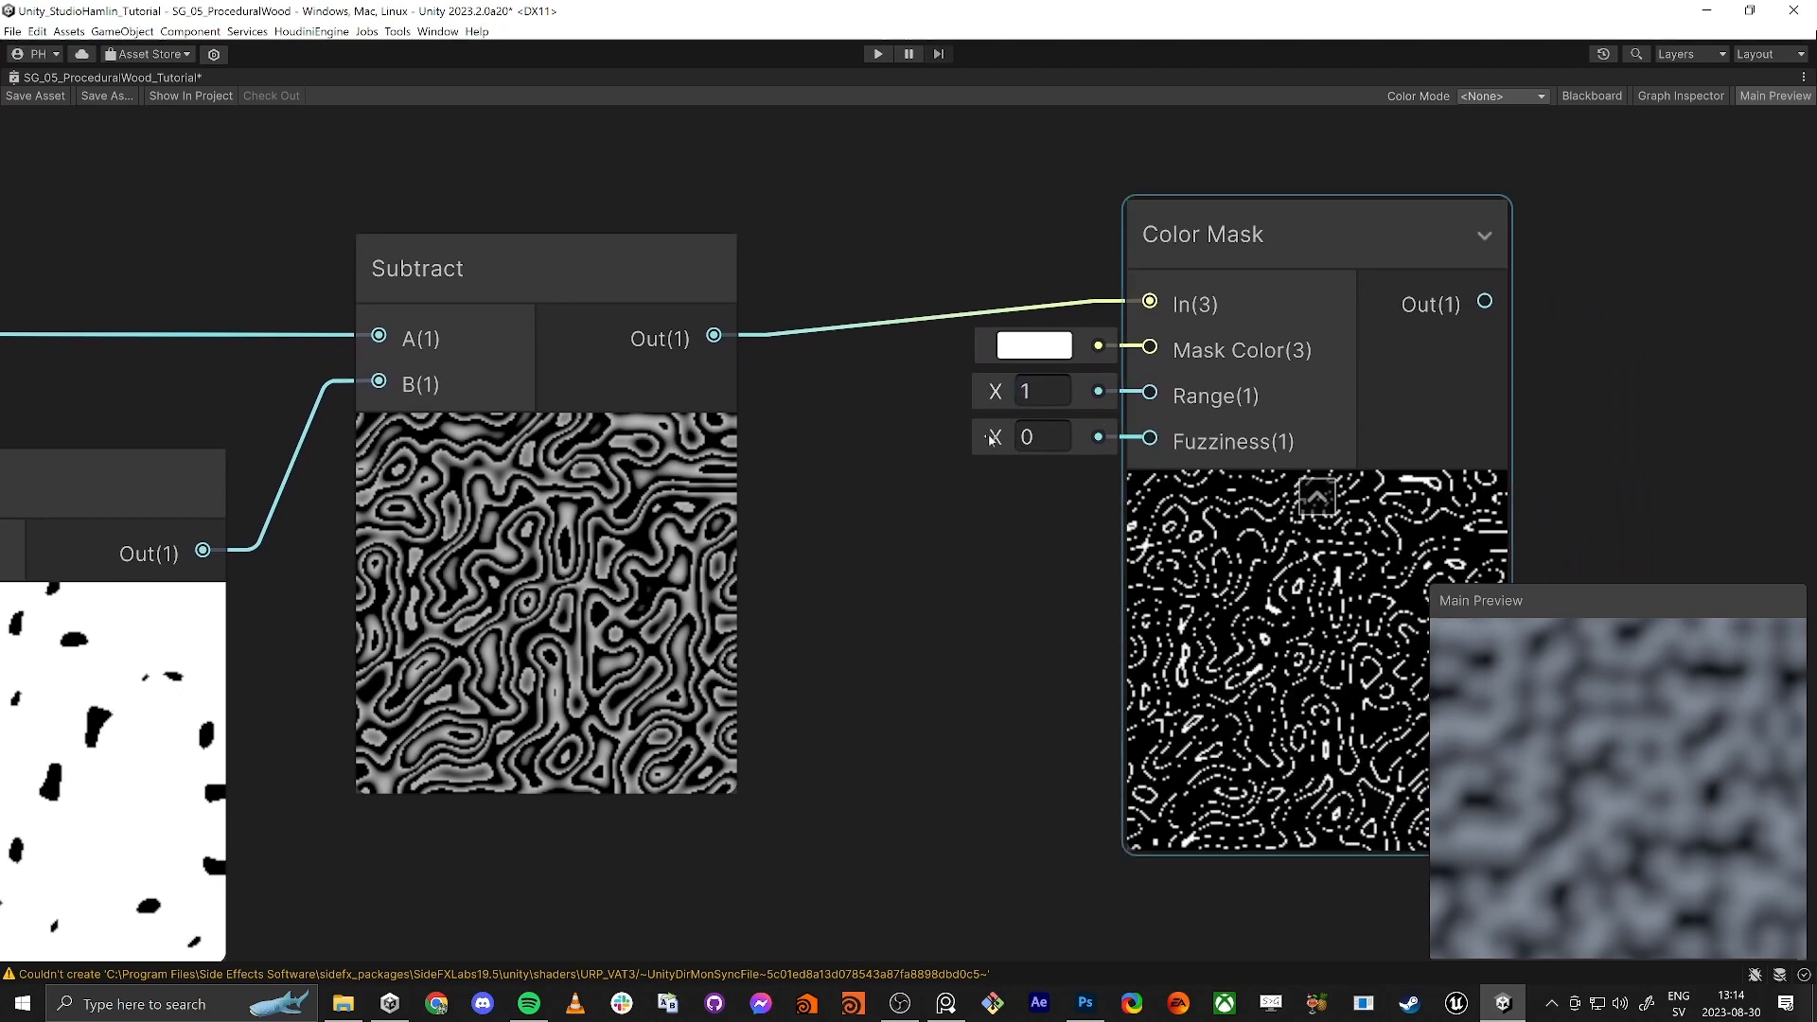
mouse_move(990, 437)
left_mouse_down()
mouse_move(1033, 439)
mouse_move(987, 440)
mouse_move(1006, 439)
left_mouse_up()
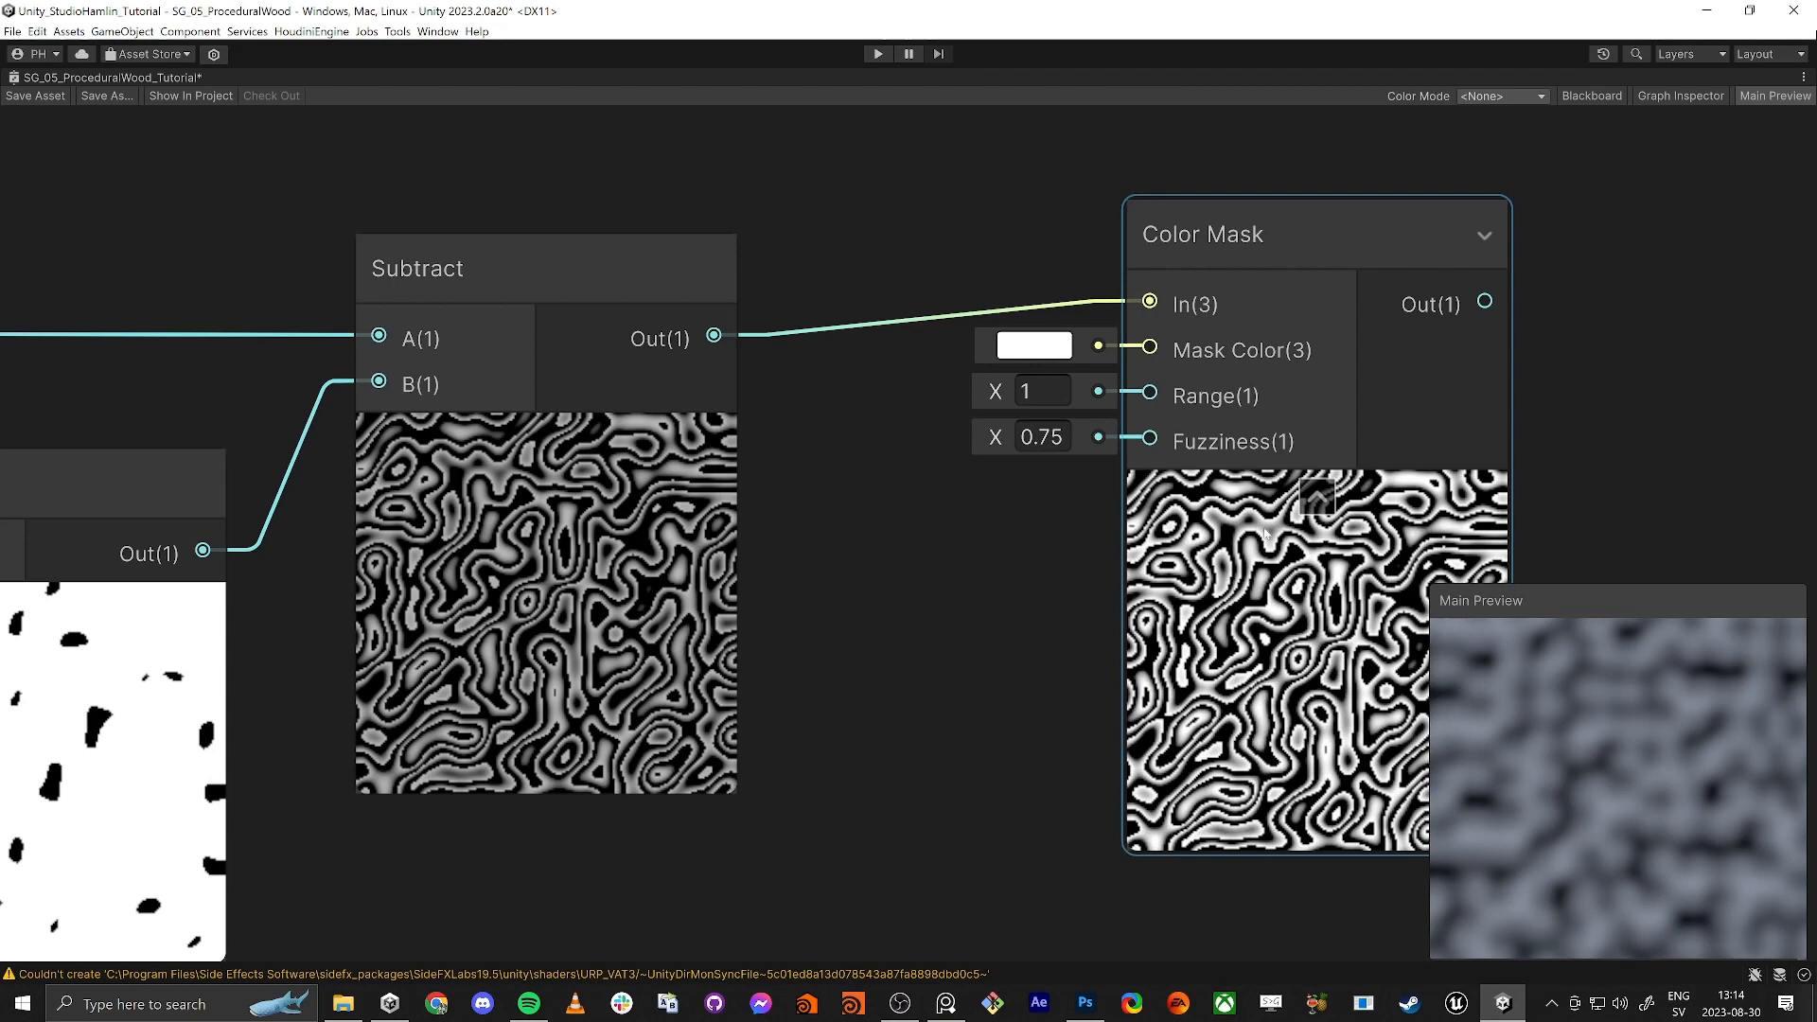
Step: Compare the contrast of the lines in the Subtract and Color Mask previews up close
left_click(670, 428)
middle_click_drag(933, 680, 1062, 598)
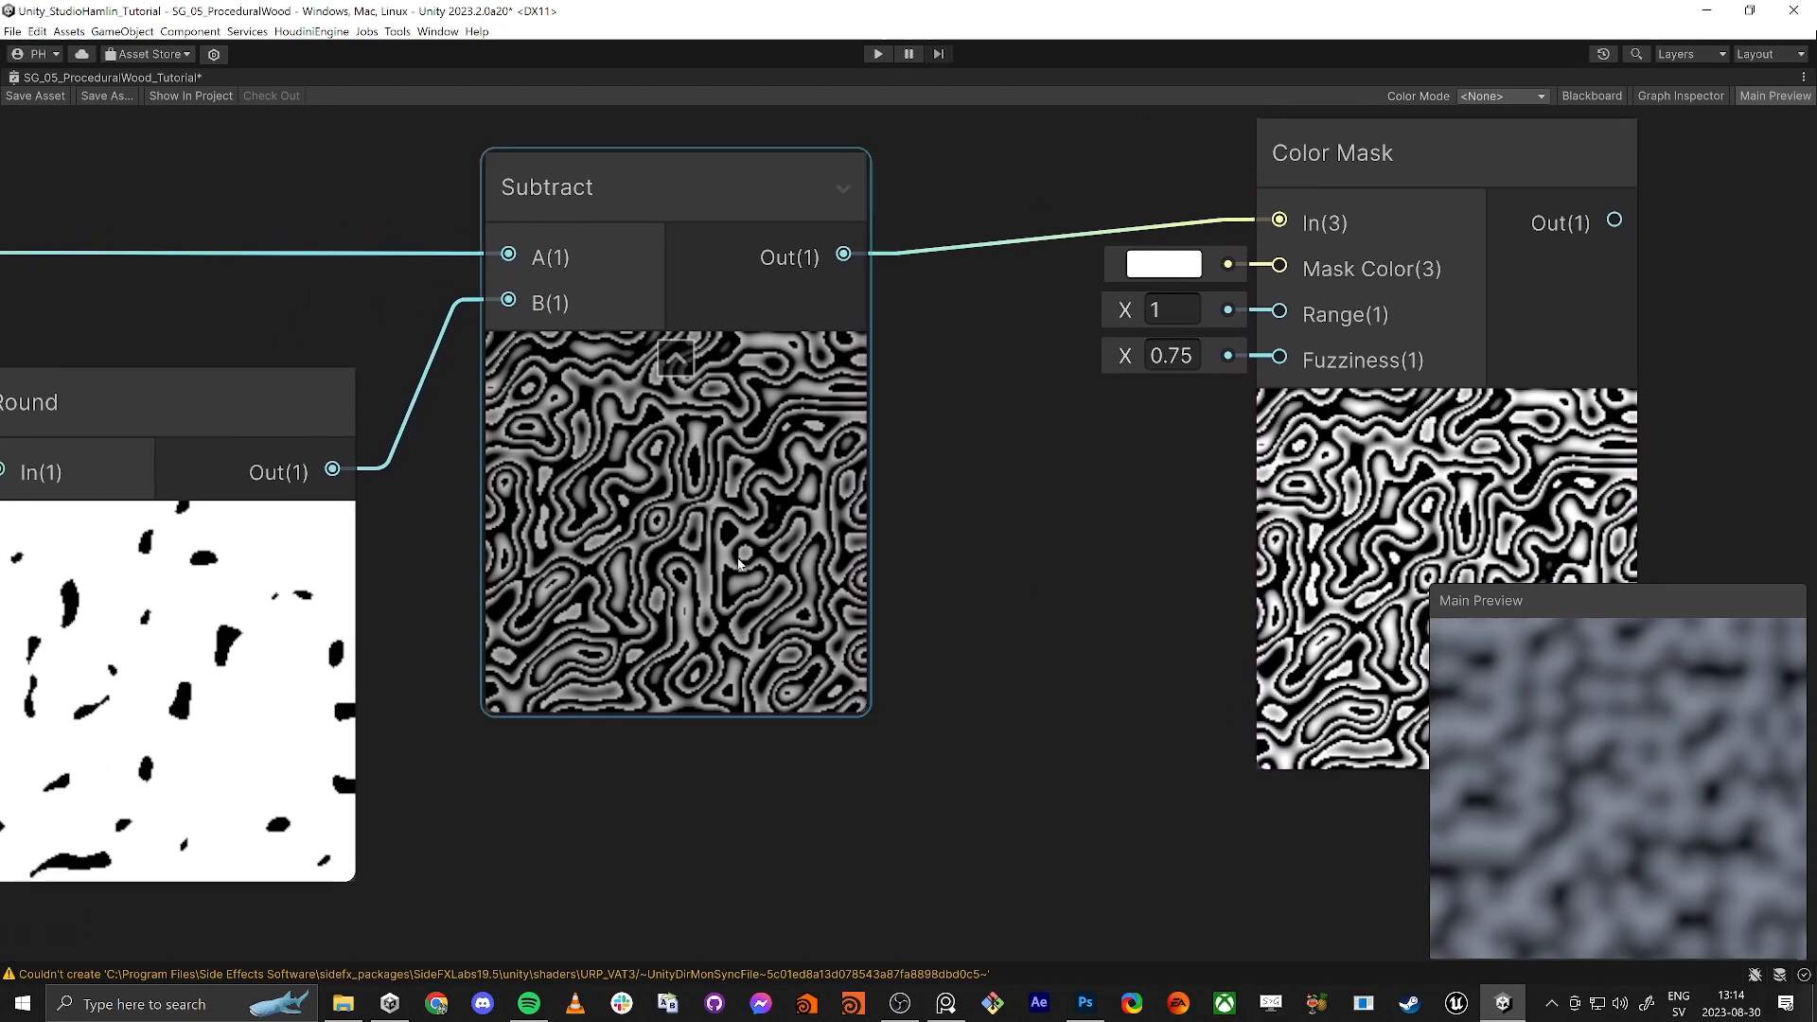
scroll(754, 549, "up", 6)
scroll(776, 568, "down", 6)
middle_click_drag(1194, 559, 986, 547)
scroll(1217, 528, "up", 4)
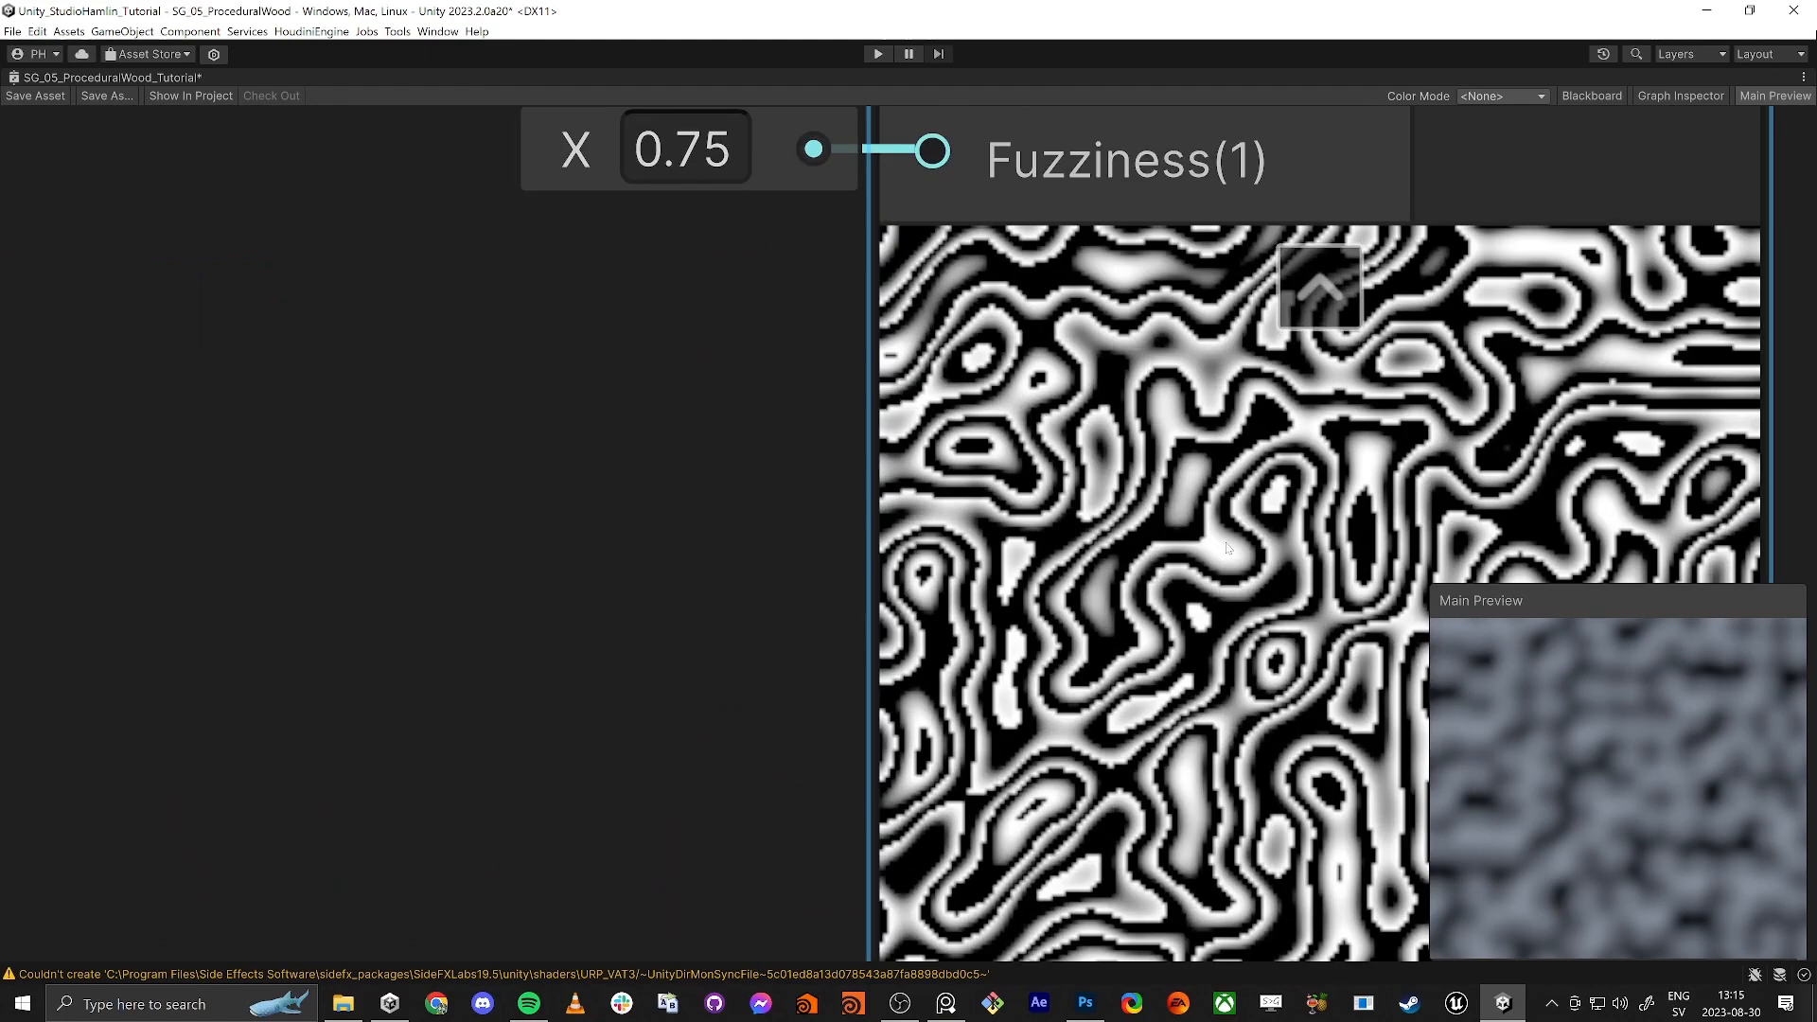
scroll(1085, 476, "down", 3)
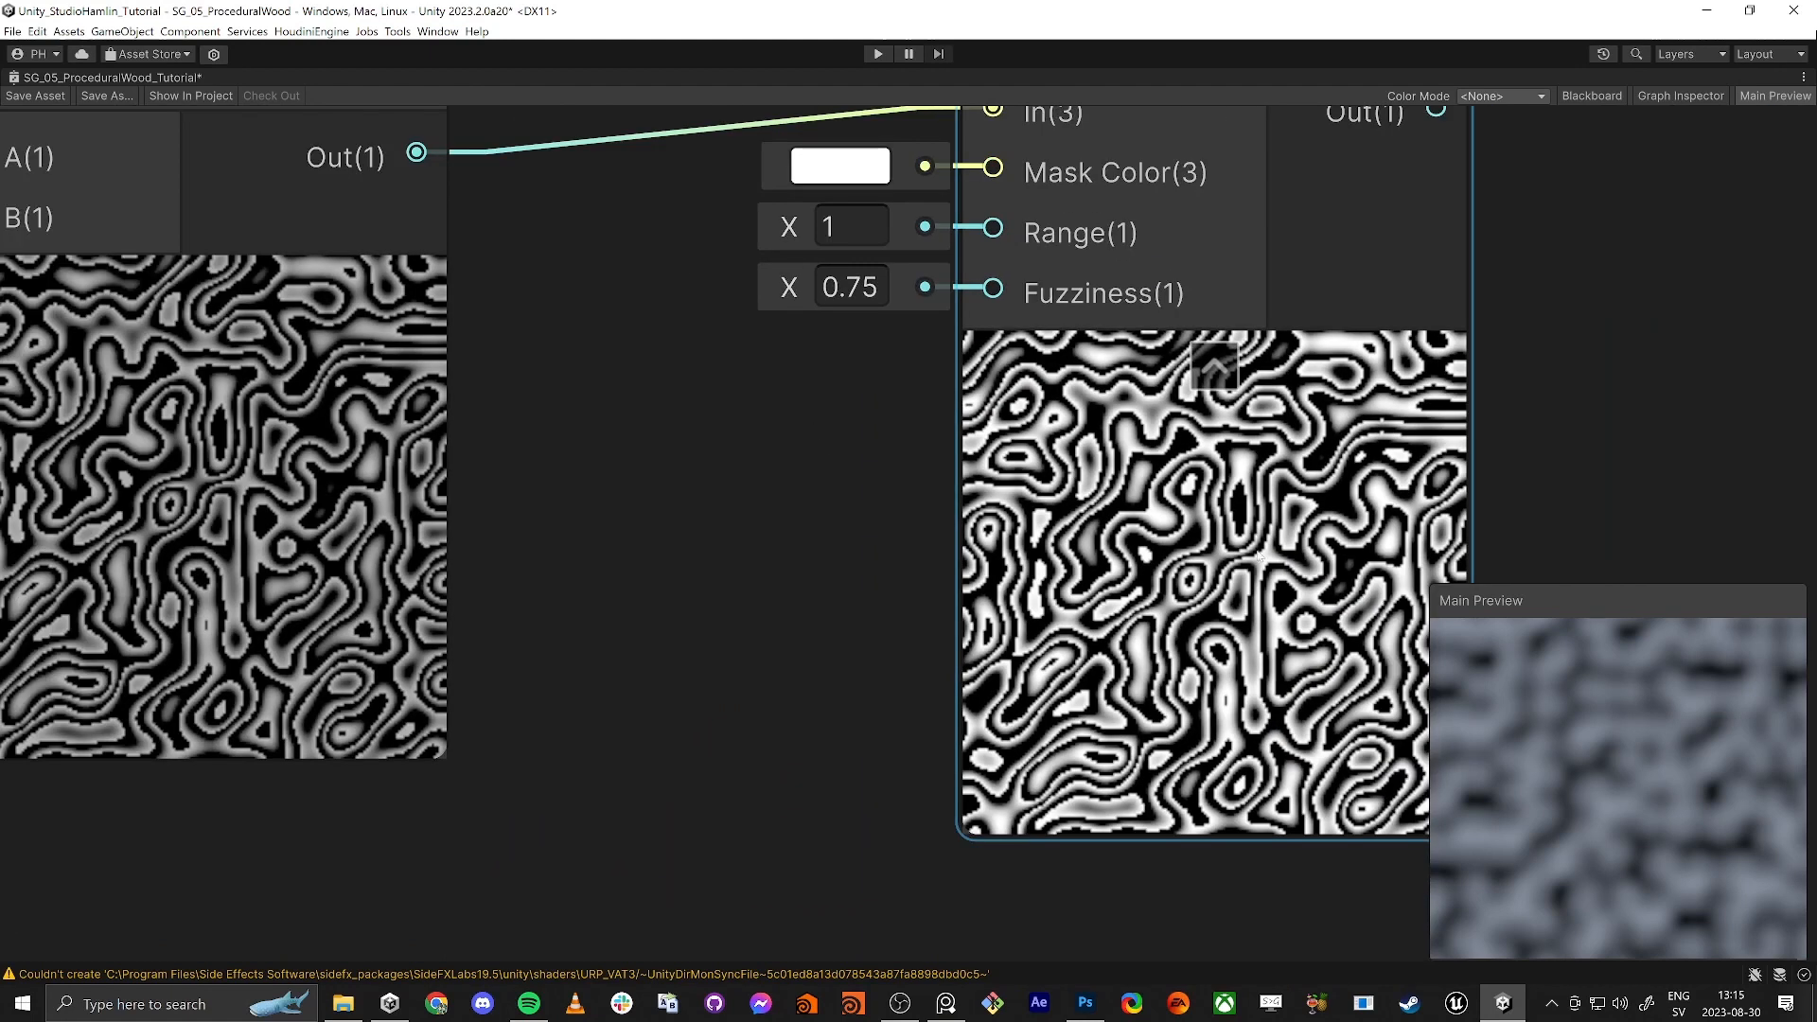
scroll(723, 494, "down", 1)
Step: Move the Color Mask node closer to Subtract and line up the two nodes
middle_click_drag(723, 493, 887, 578)
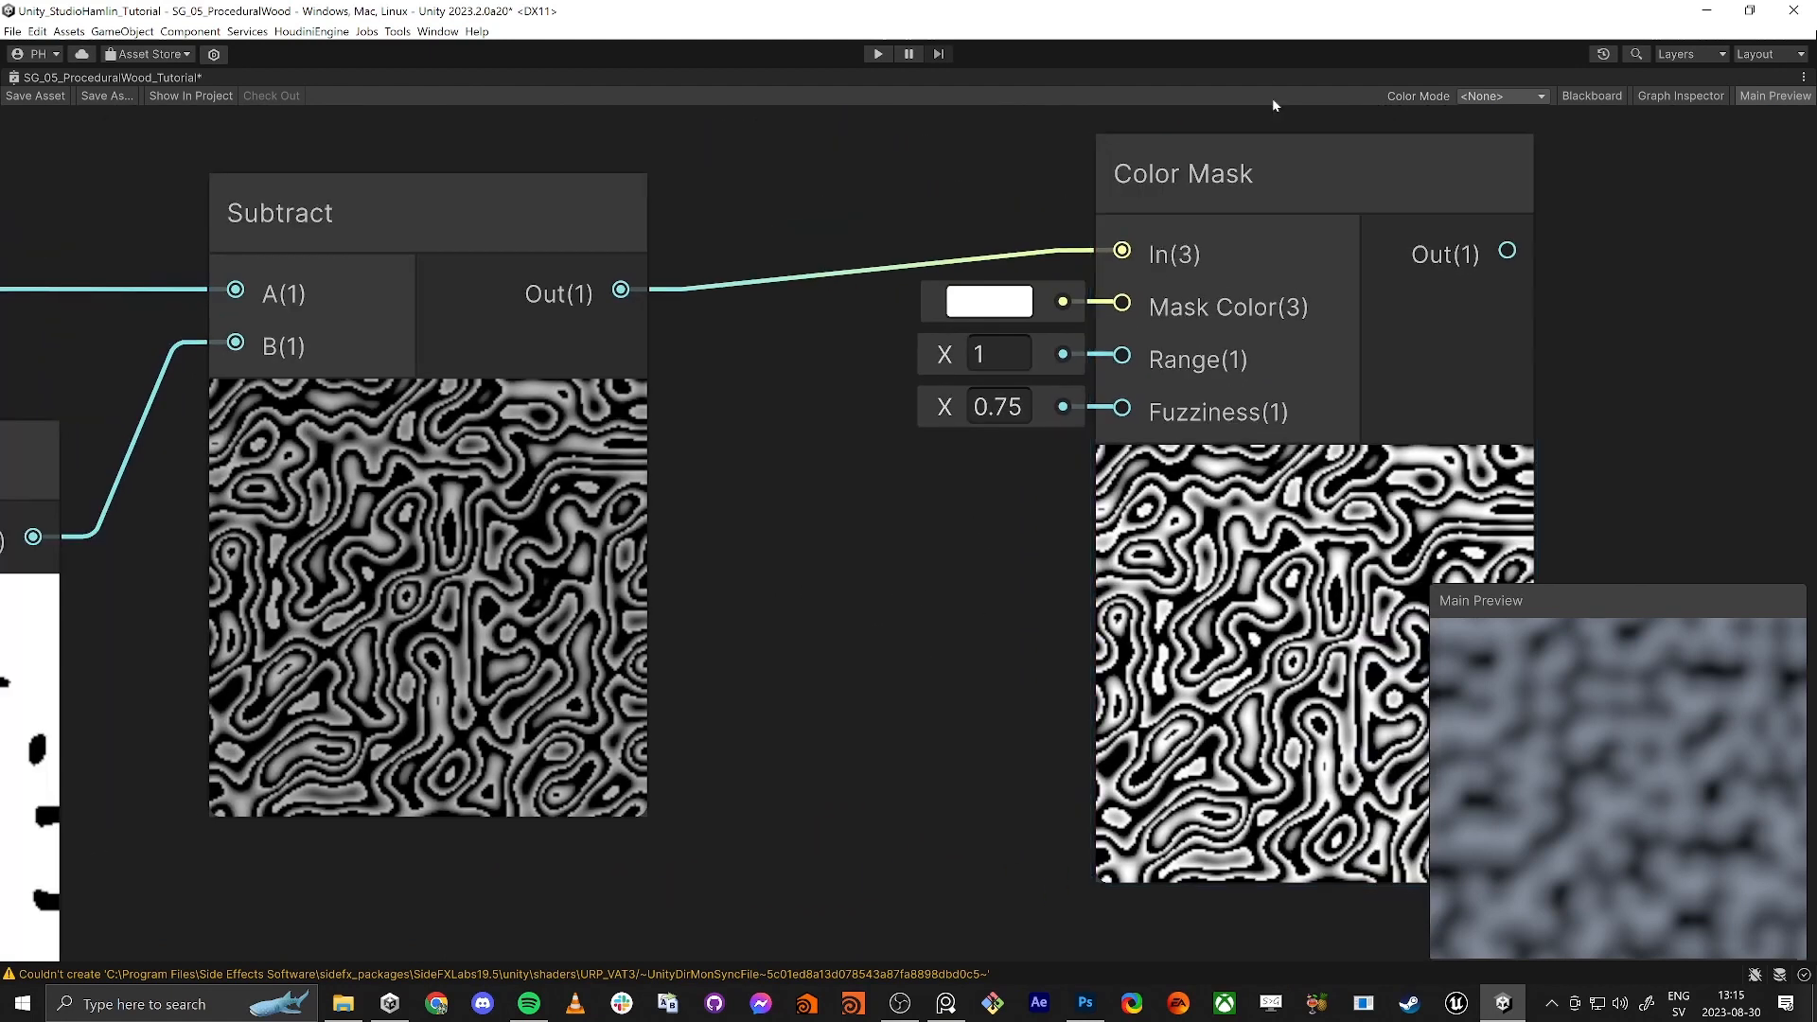
left_click_drag(1287, 187, 1096, 227)
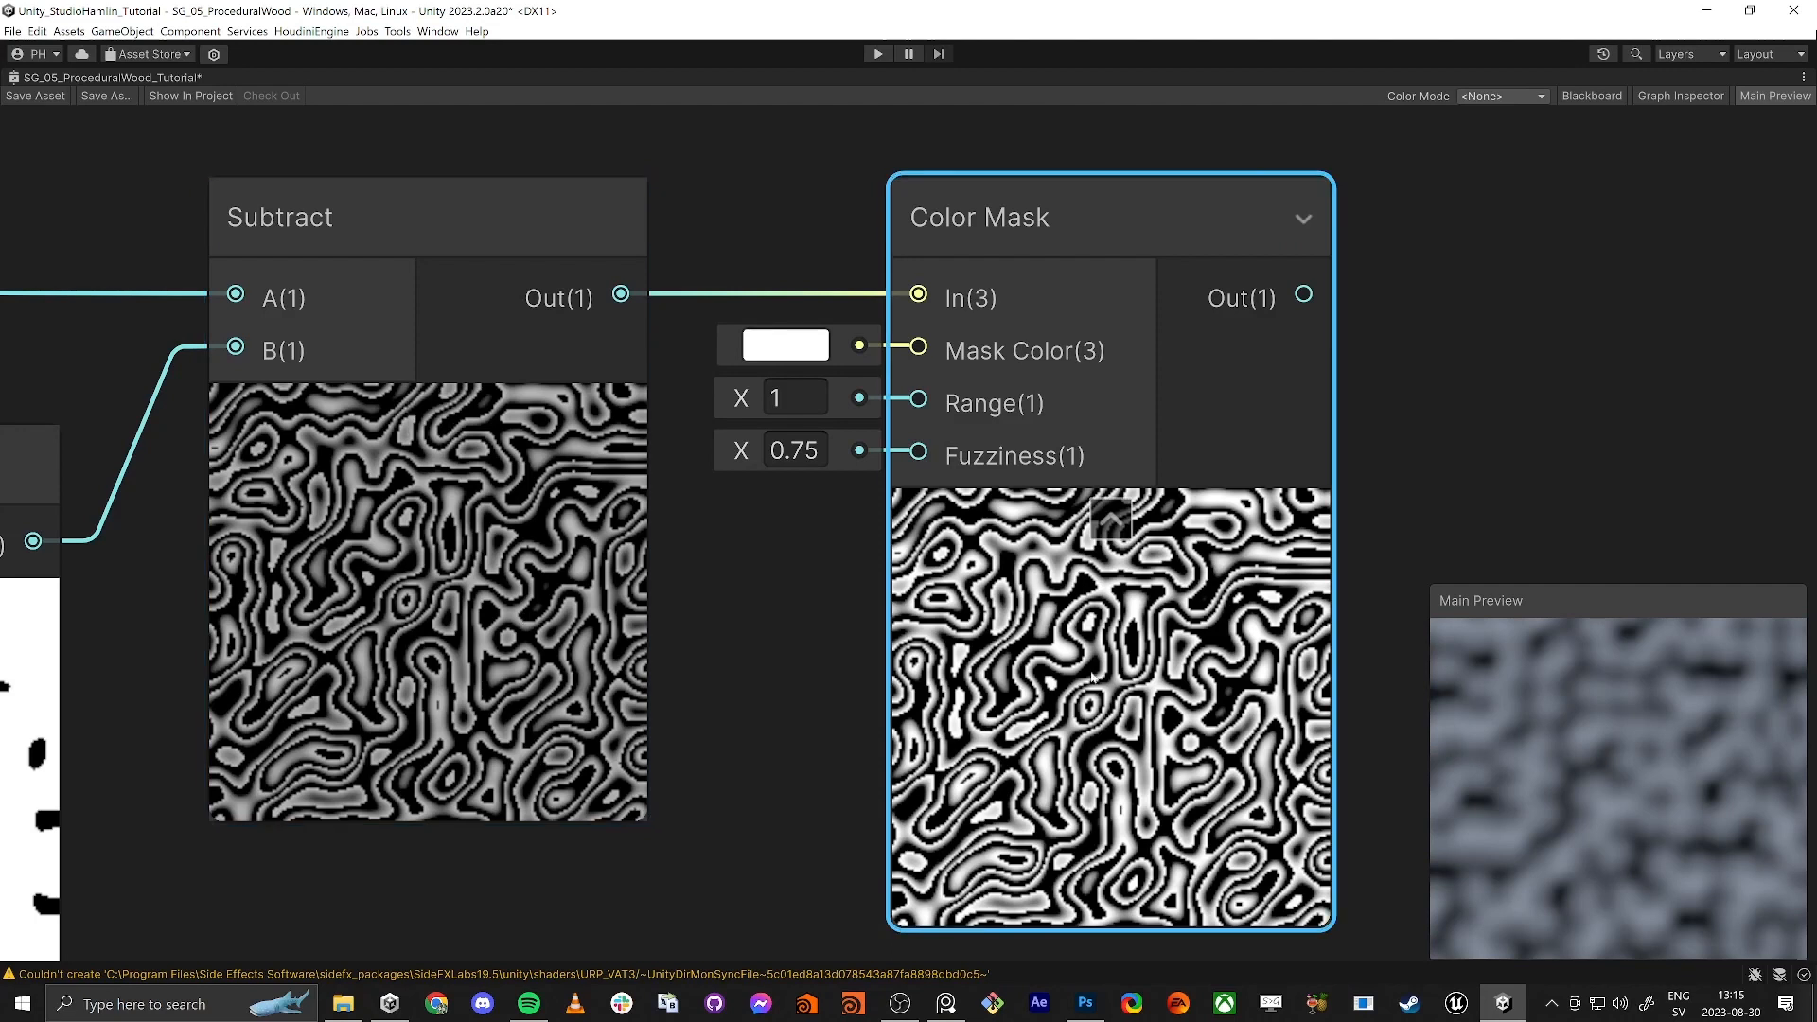
Step: Try a Range of 1.45 and a Fuzziness of -0.3 on the Color Mask, and undo both changes
left_click_drag(743, 397, 708, 449)
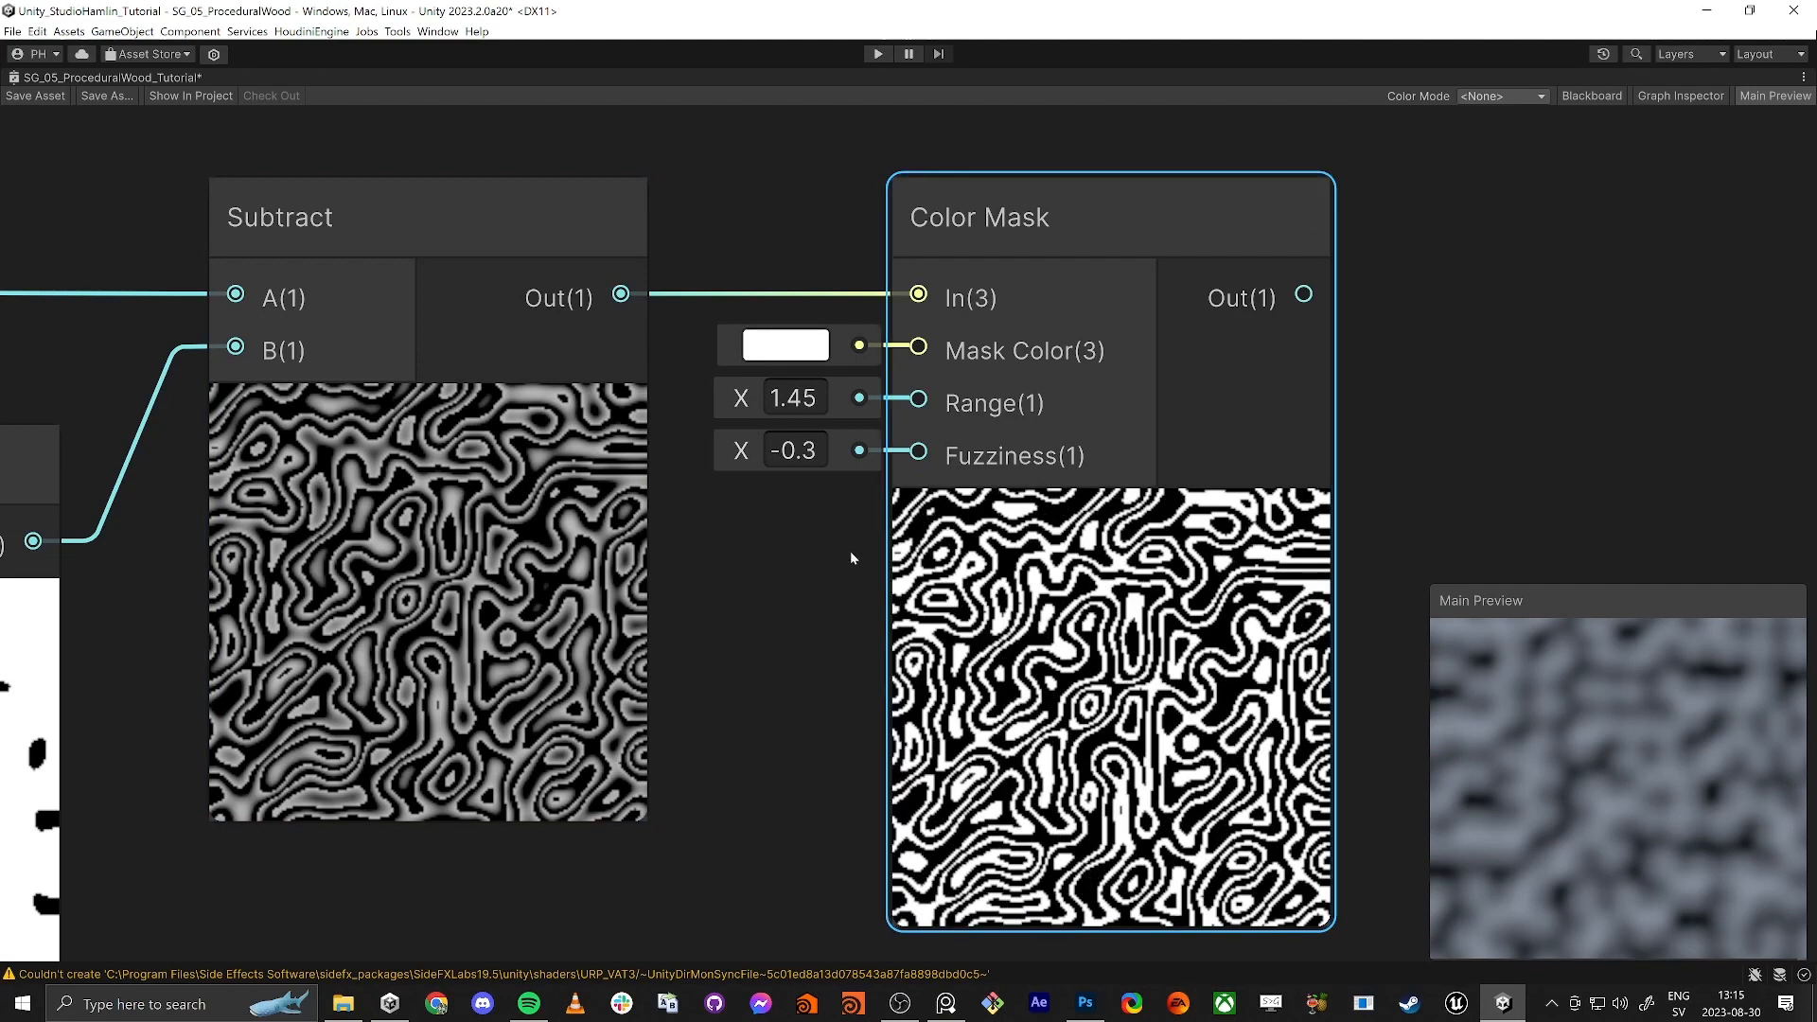
key("ctrl+z")
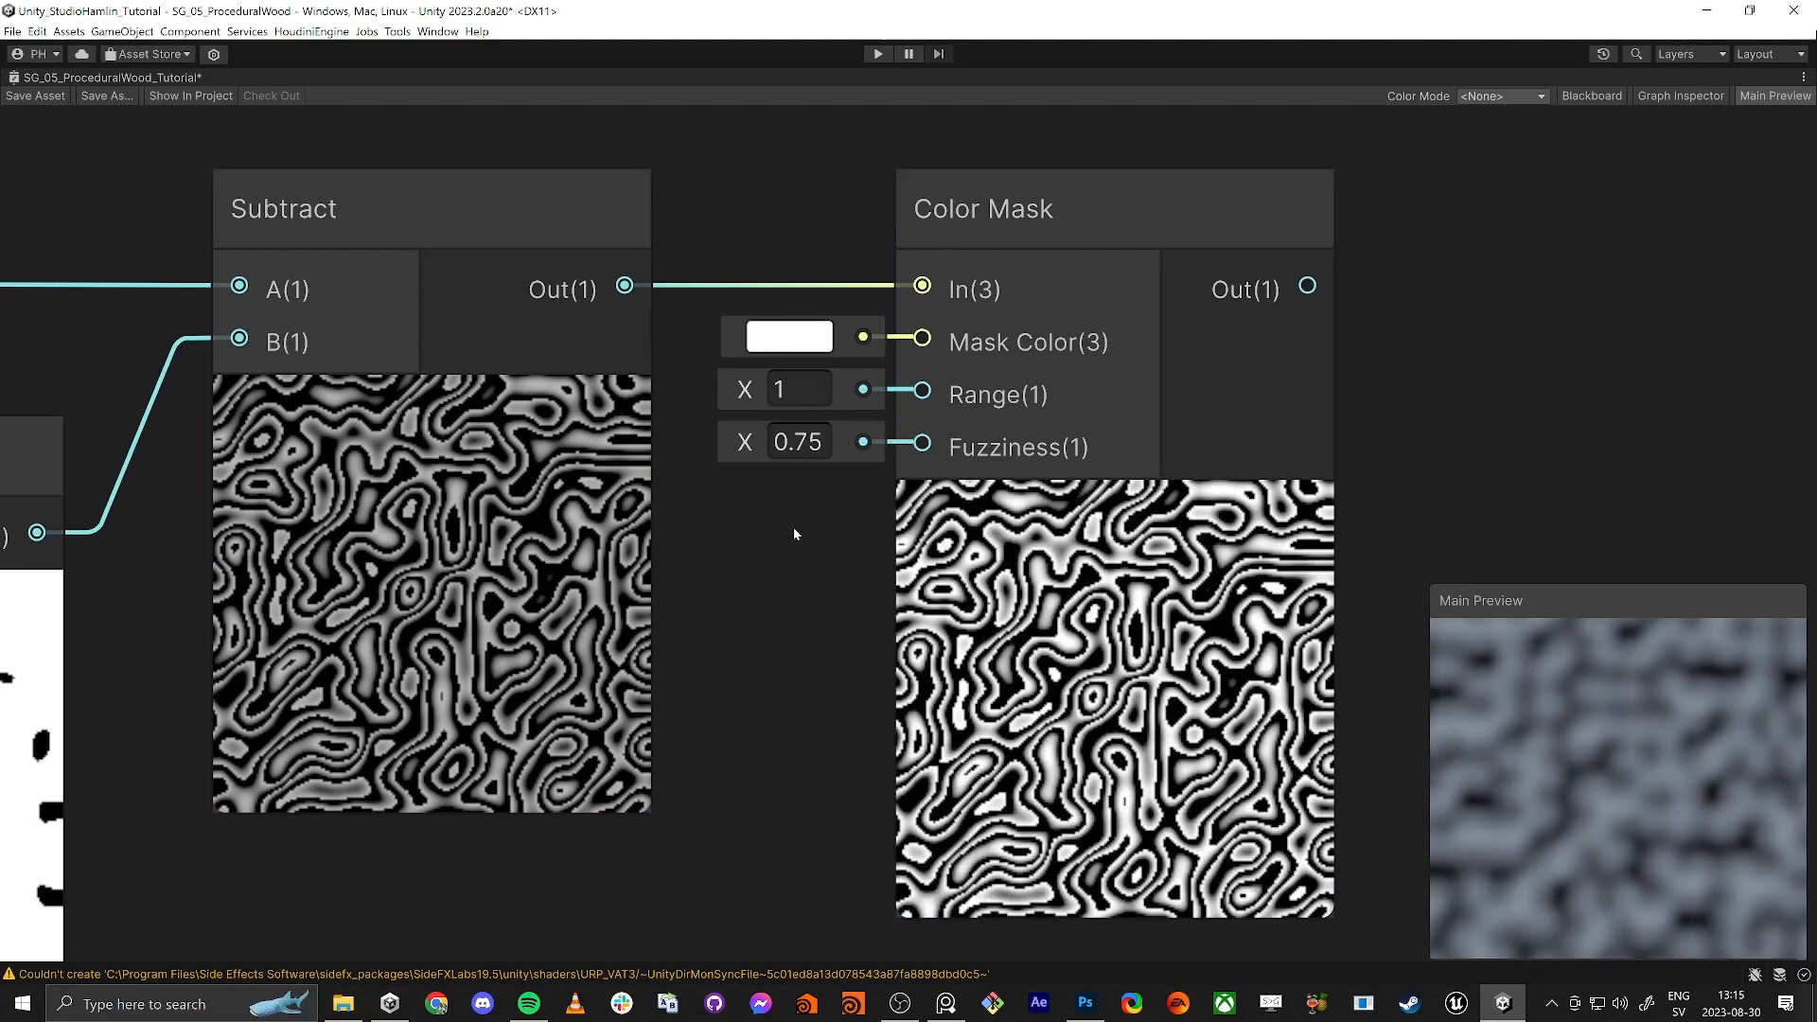
Step: Move the whole noise chain, from its Tiling And Offset node through Color Mask, farther away from the Fragment block
scroll(804, 539, "down", 6)
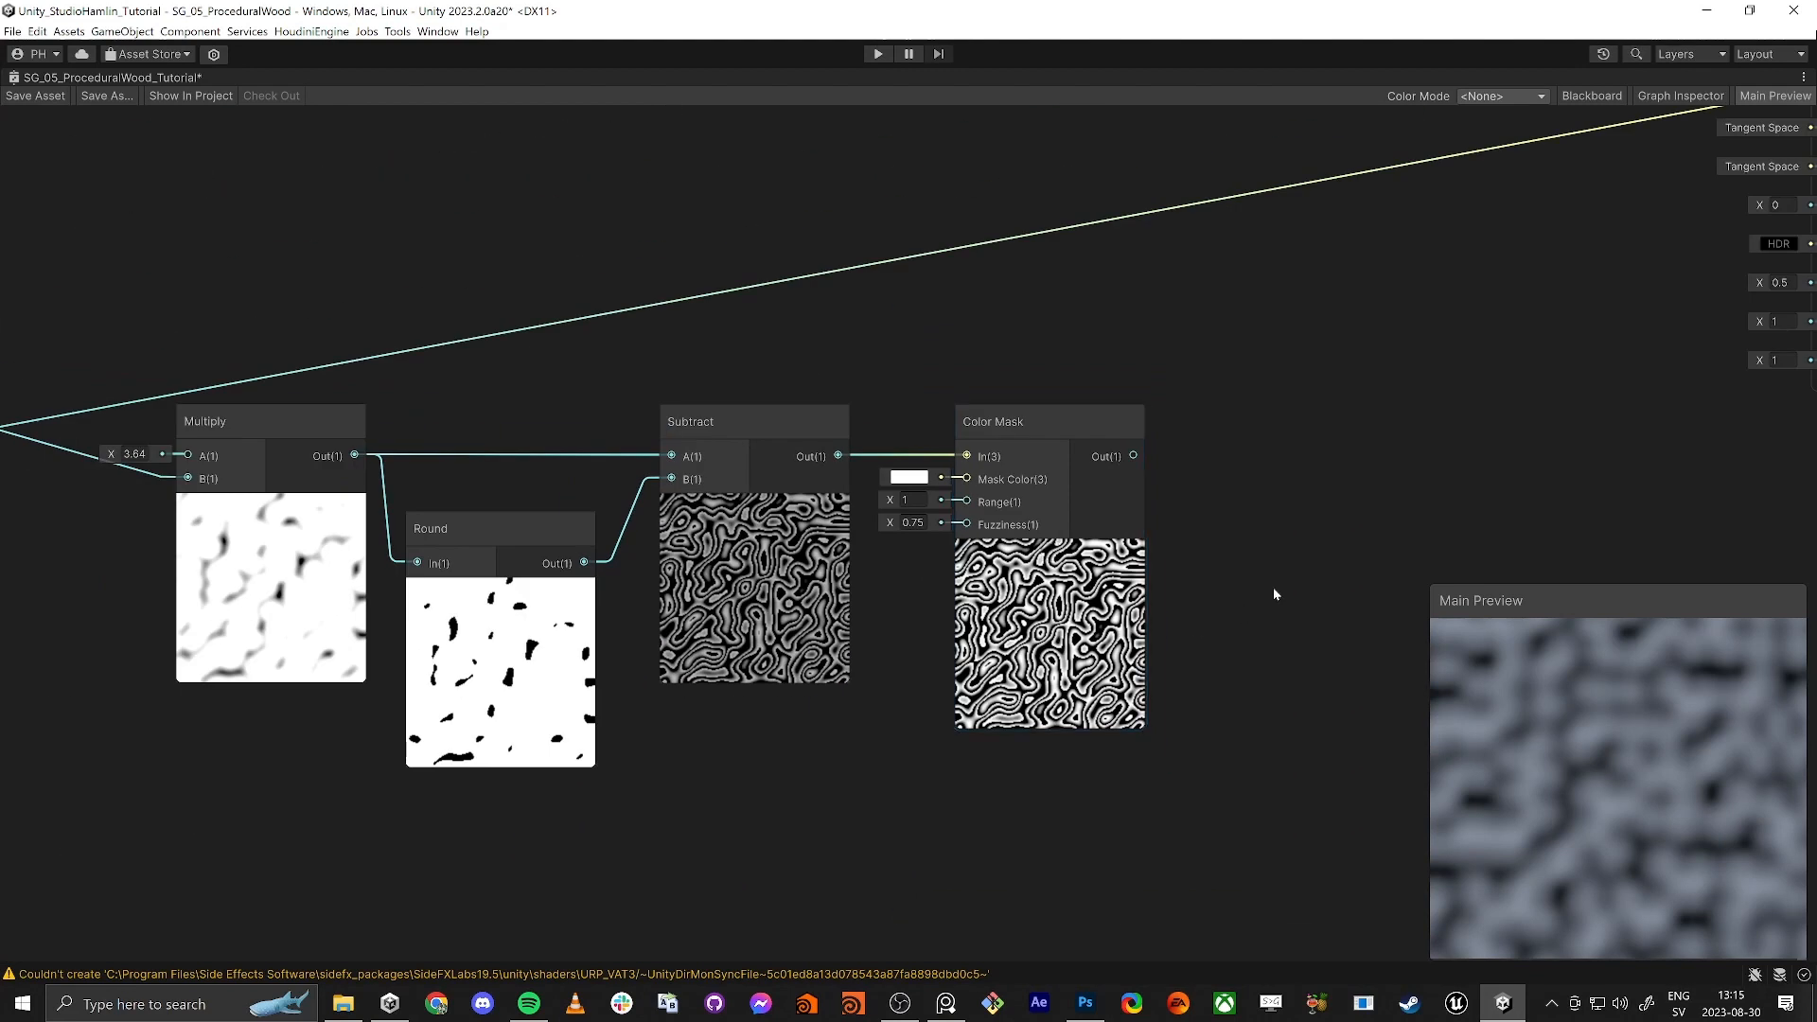
middle_click_drag(1273, 595, 964, 582)
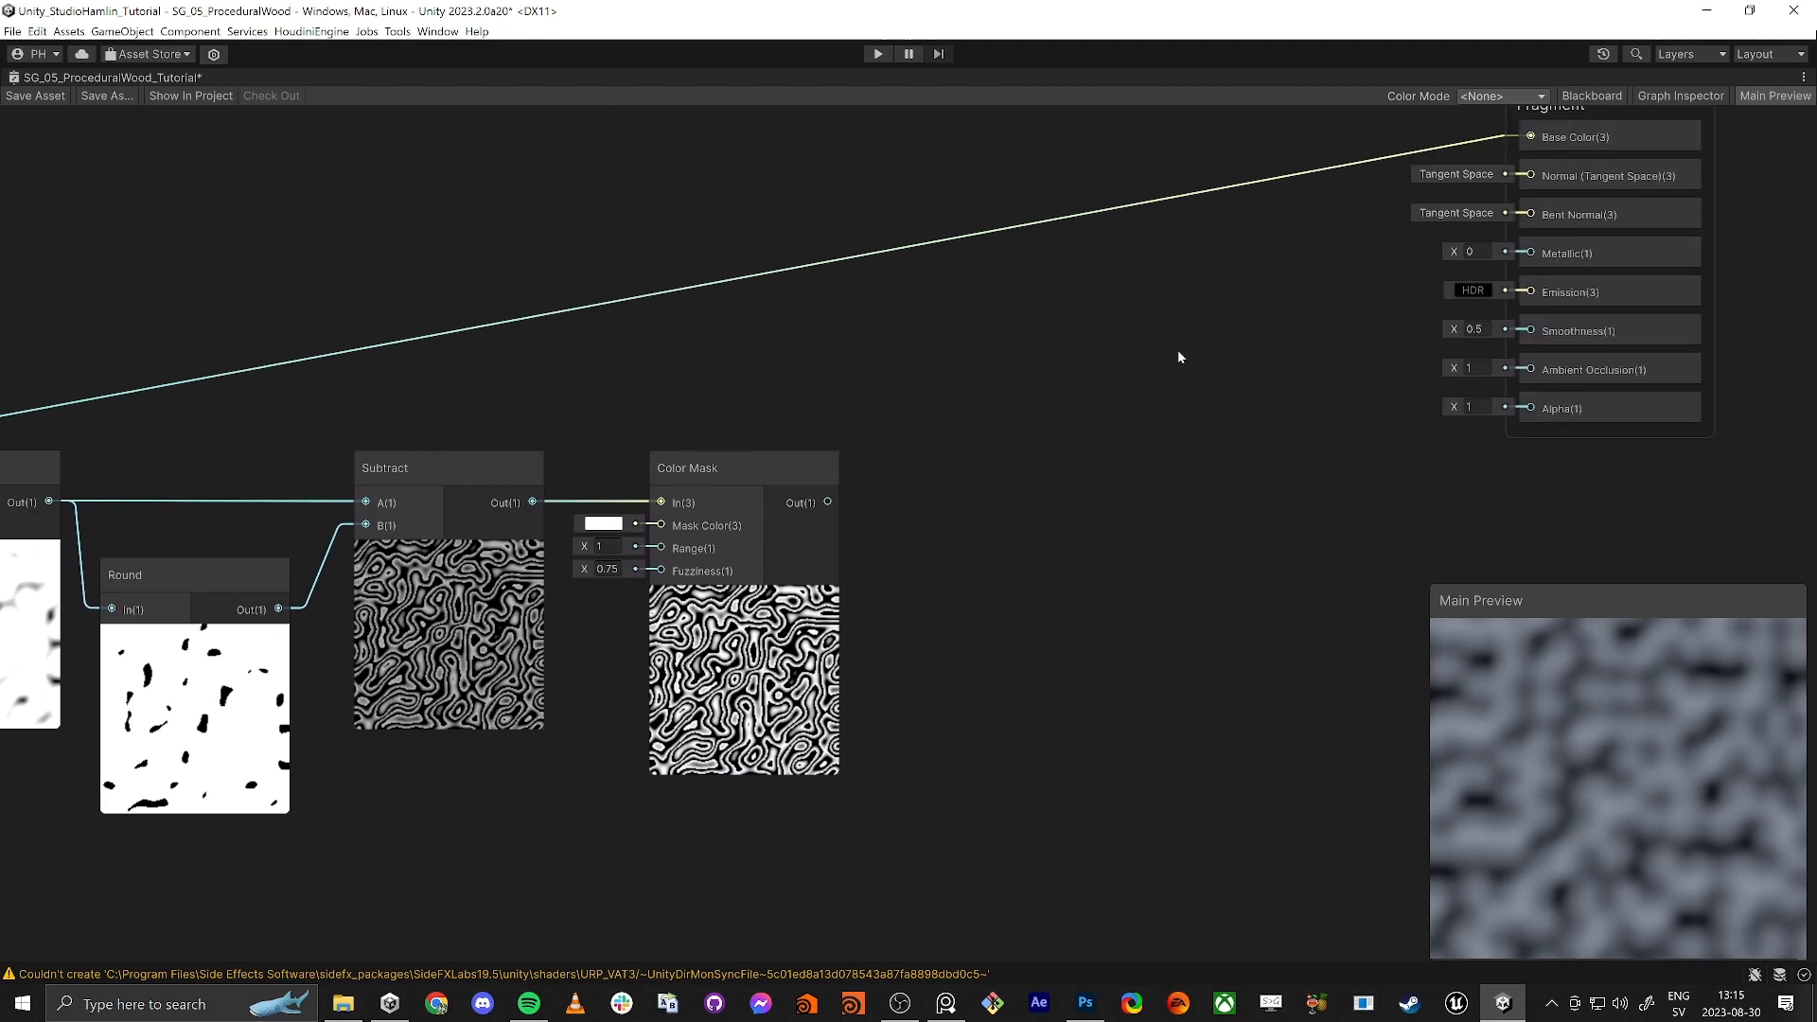
middle_click_drag(1066, 545, 1200, 524)
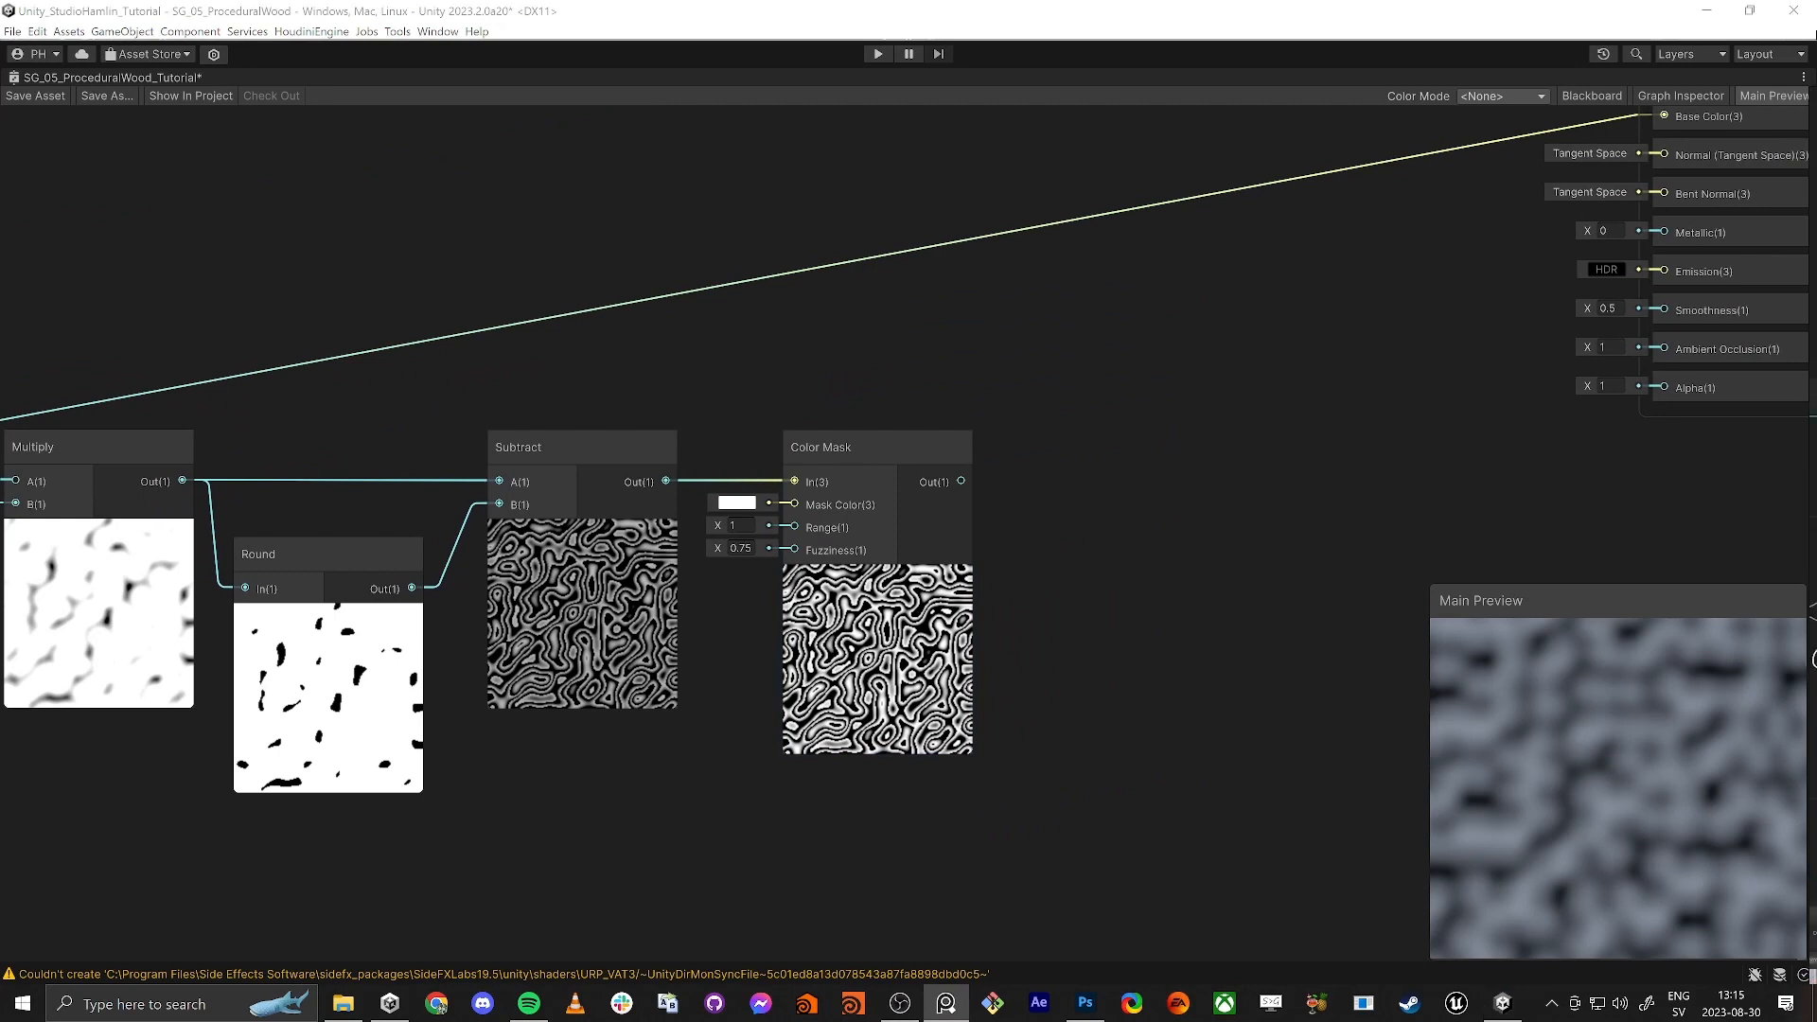
scroll(1075, 516, "down", 5)
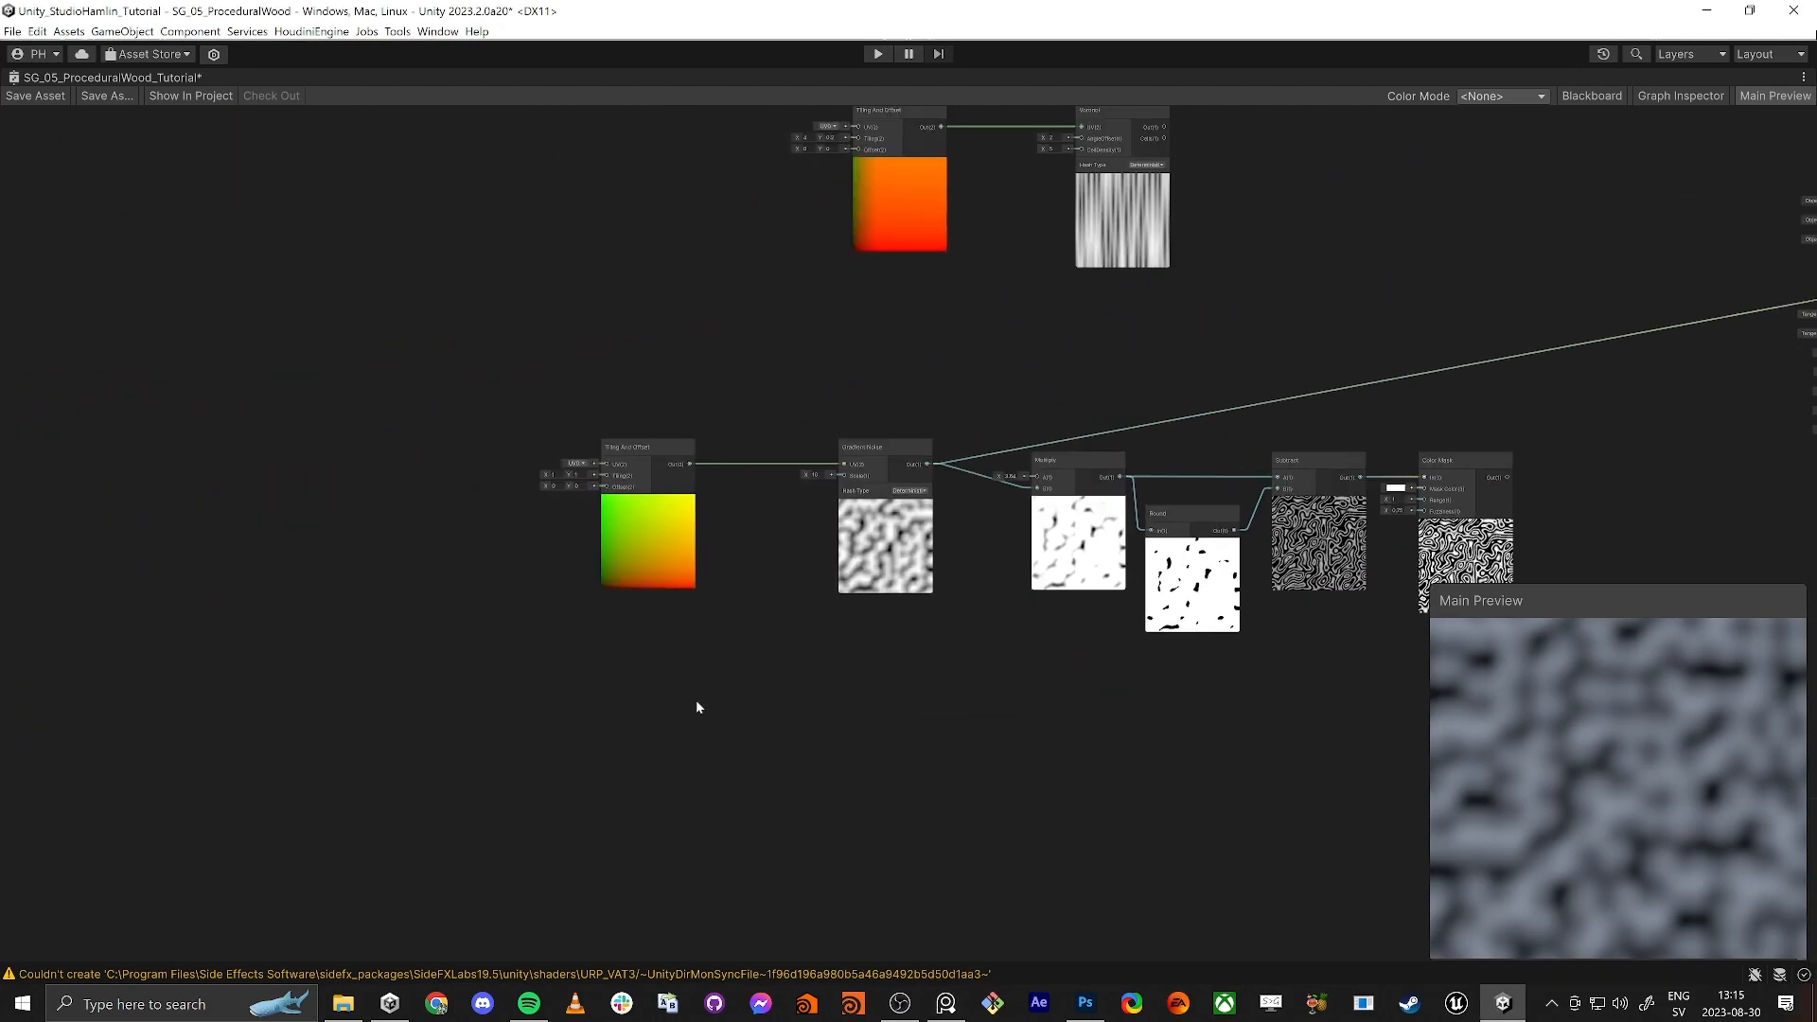
left_click_drag(1404, 385, 1128, 513)
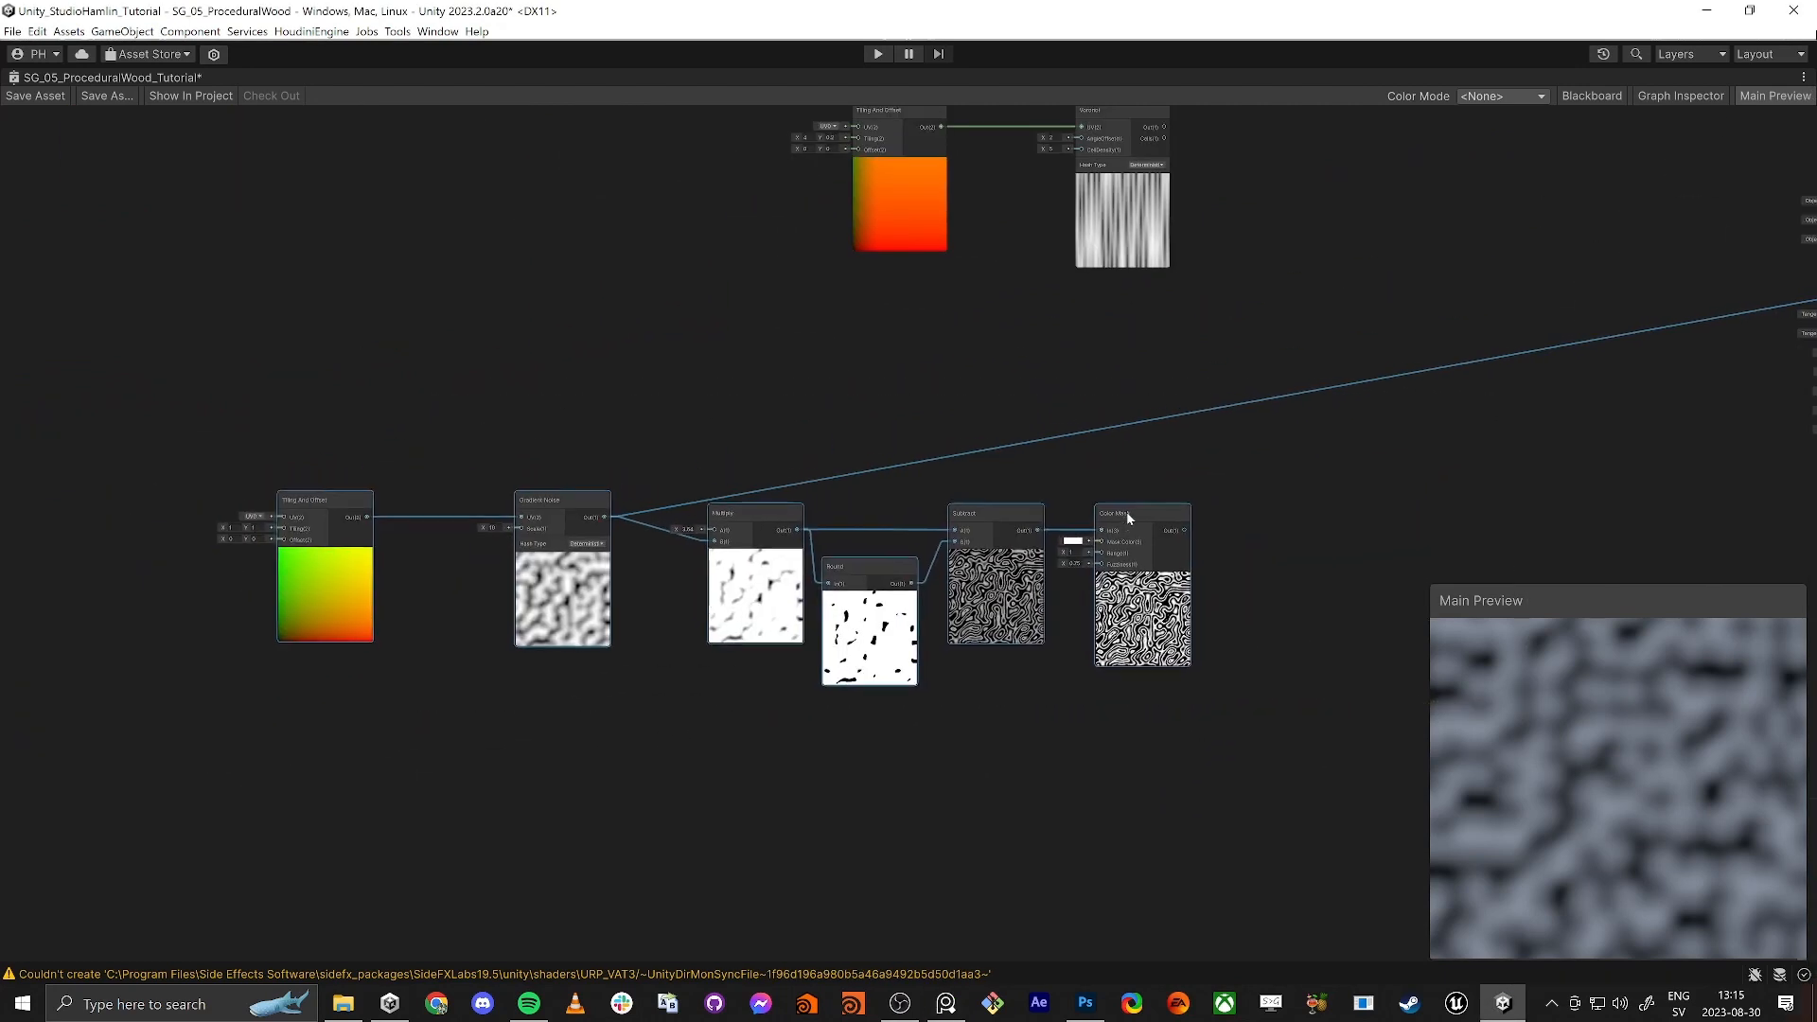
Step: Connect the Color Mask output to Base Color in place of the Gradient Noise, and rotate the preview mesh to inspect the pattern
middle_click_drag(1425, 489, 903, 603)
left_click(903, 608)
left_click_drag(1334, 410, 666, 651)
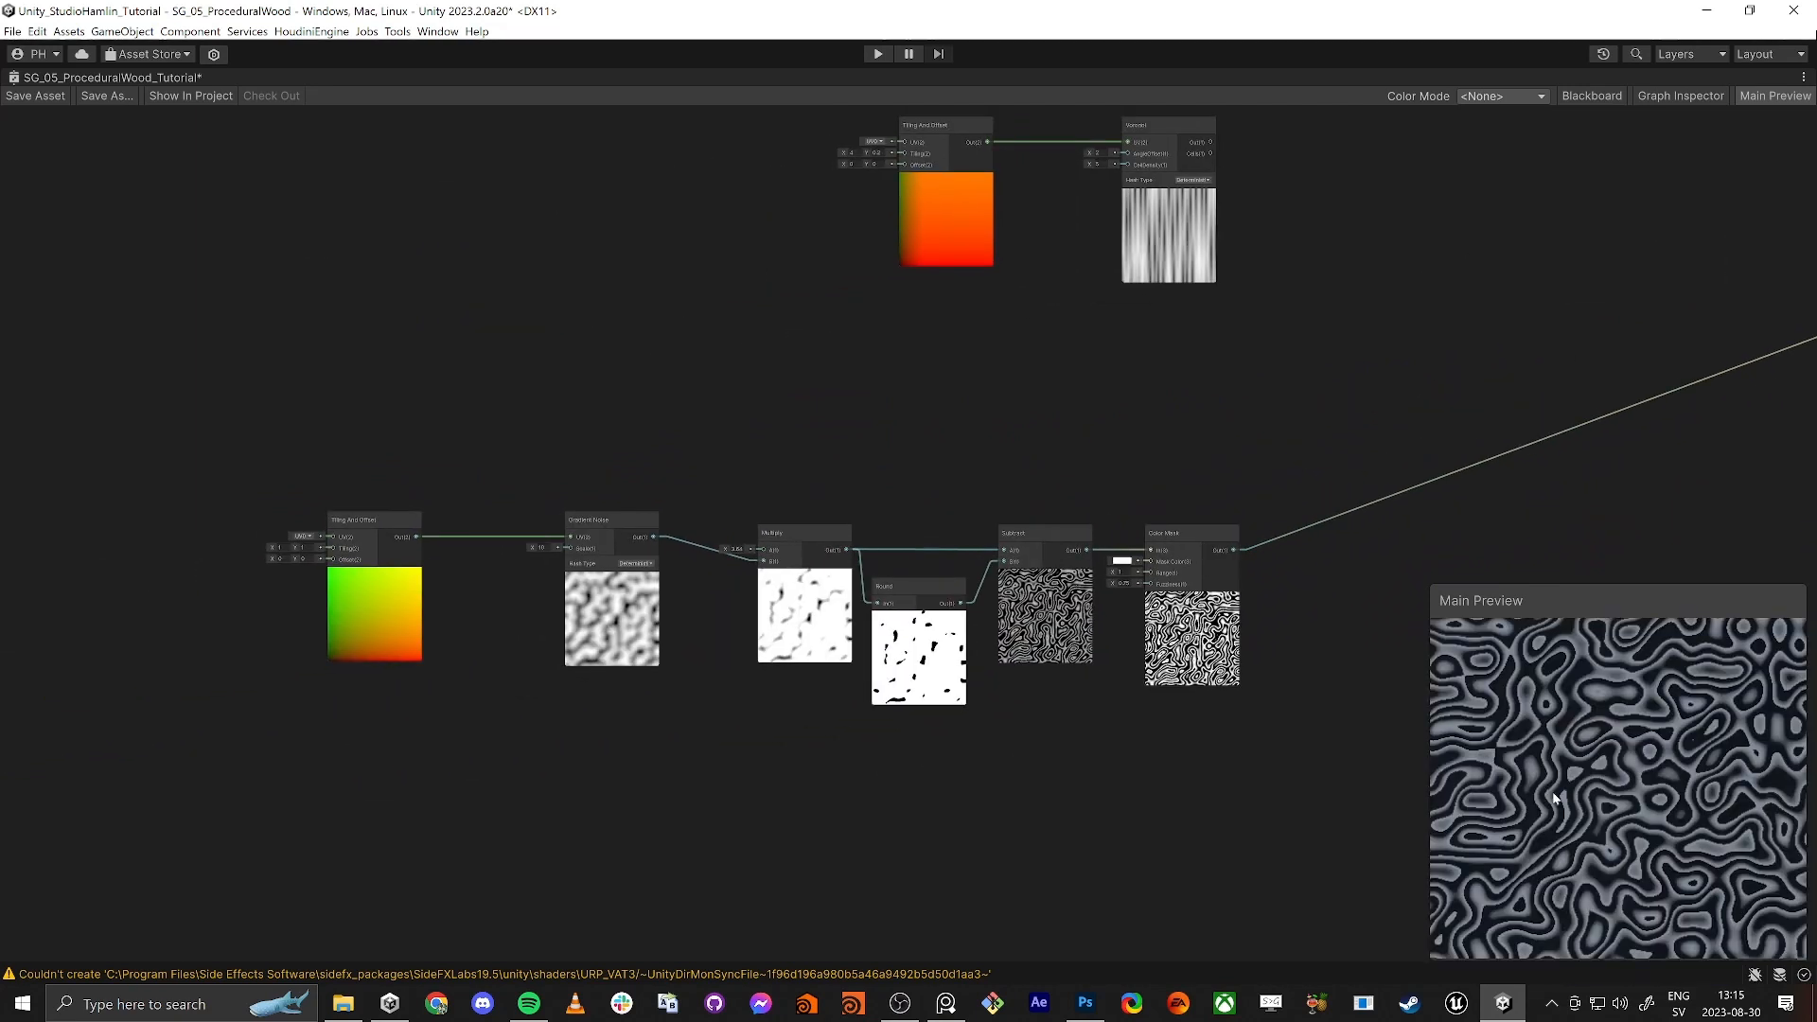
scroll(1571, 804, "down", 5)
left_click_drag(1585, 802, 1620, 858)
scroll(1599, 793, "up", 5)
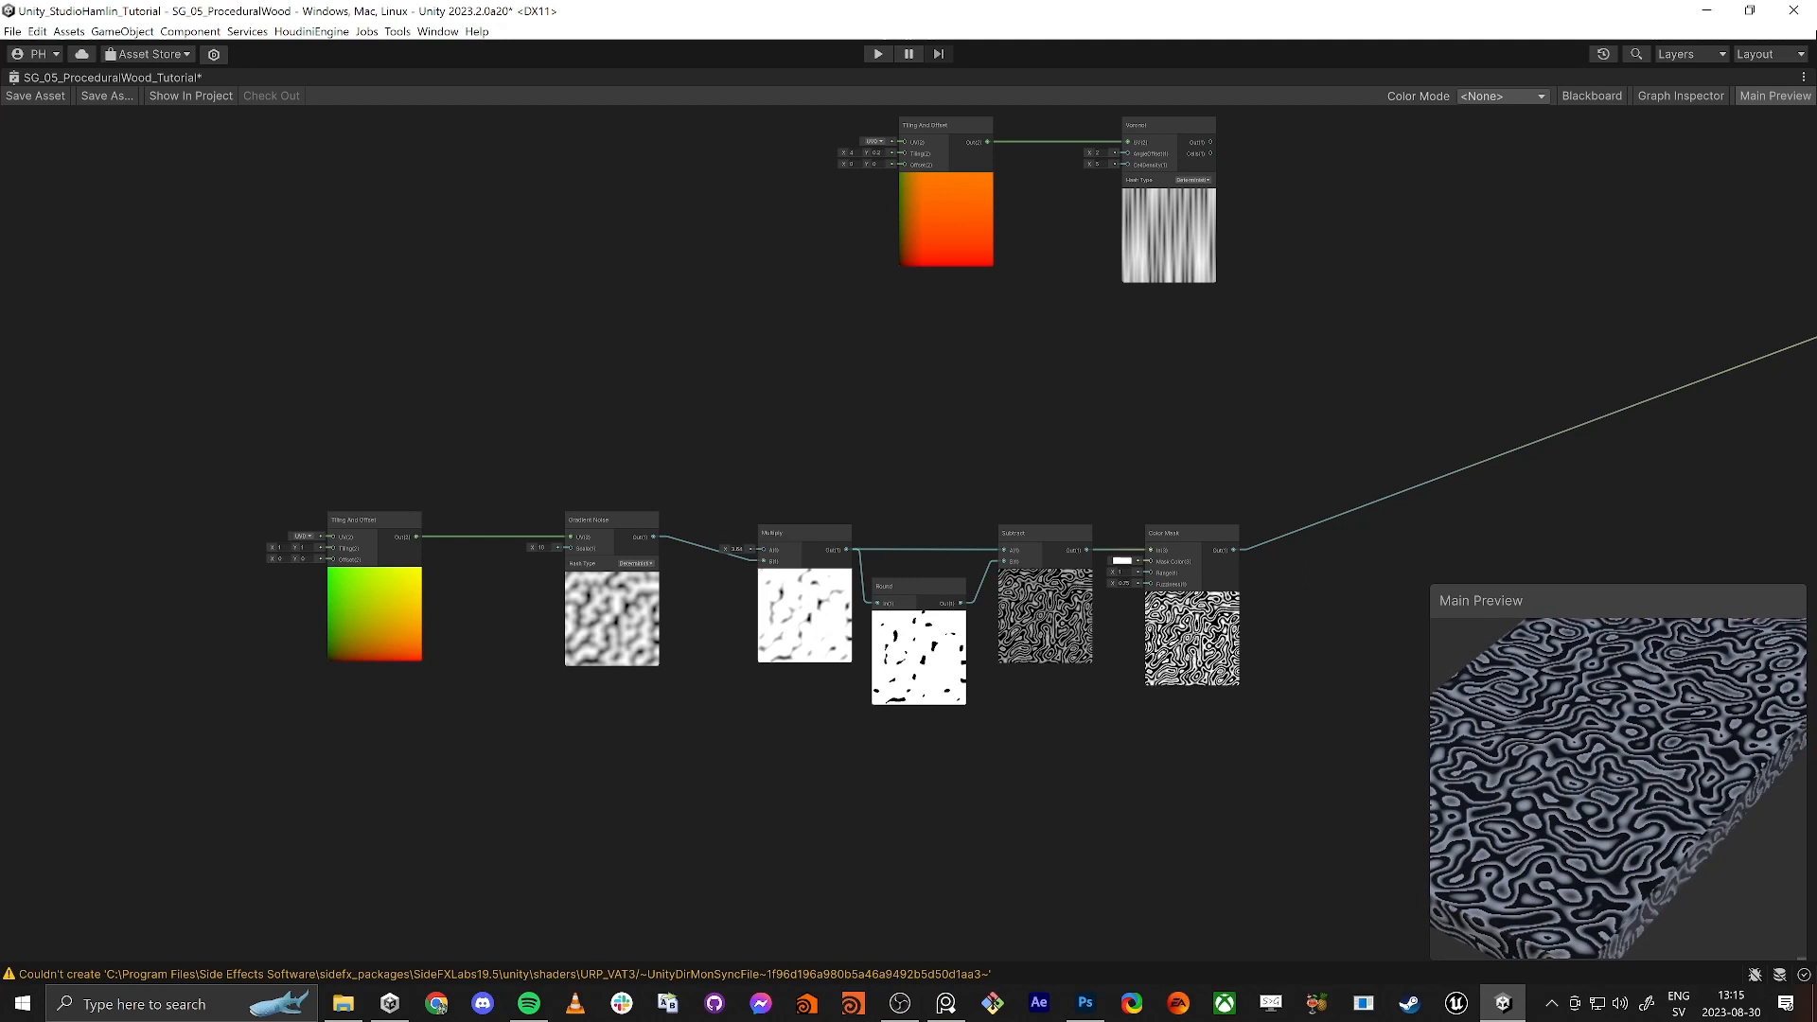
Step: Try a UV node above the noise chain's Tiling And Offset node, and delete it again
left_click(1815, 35)
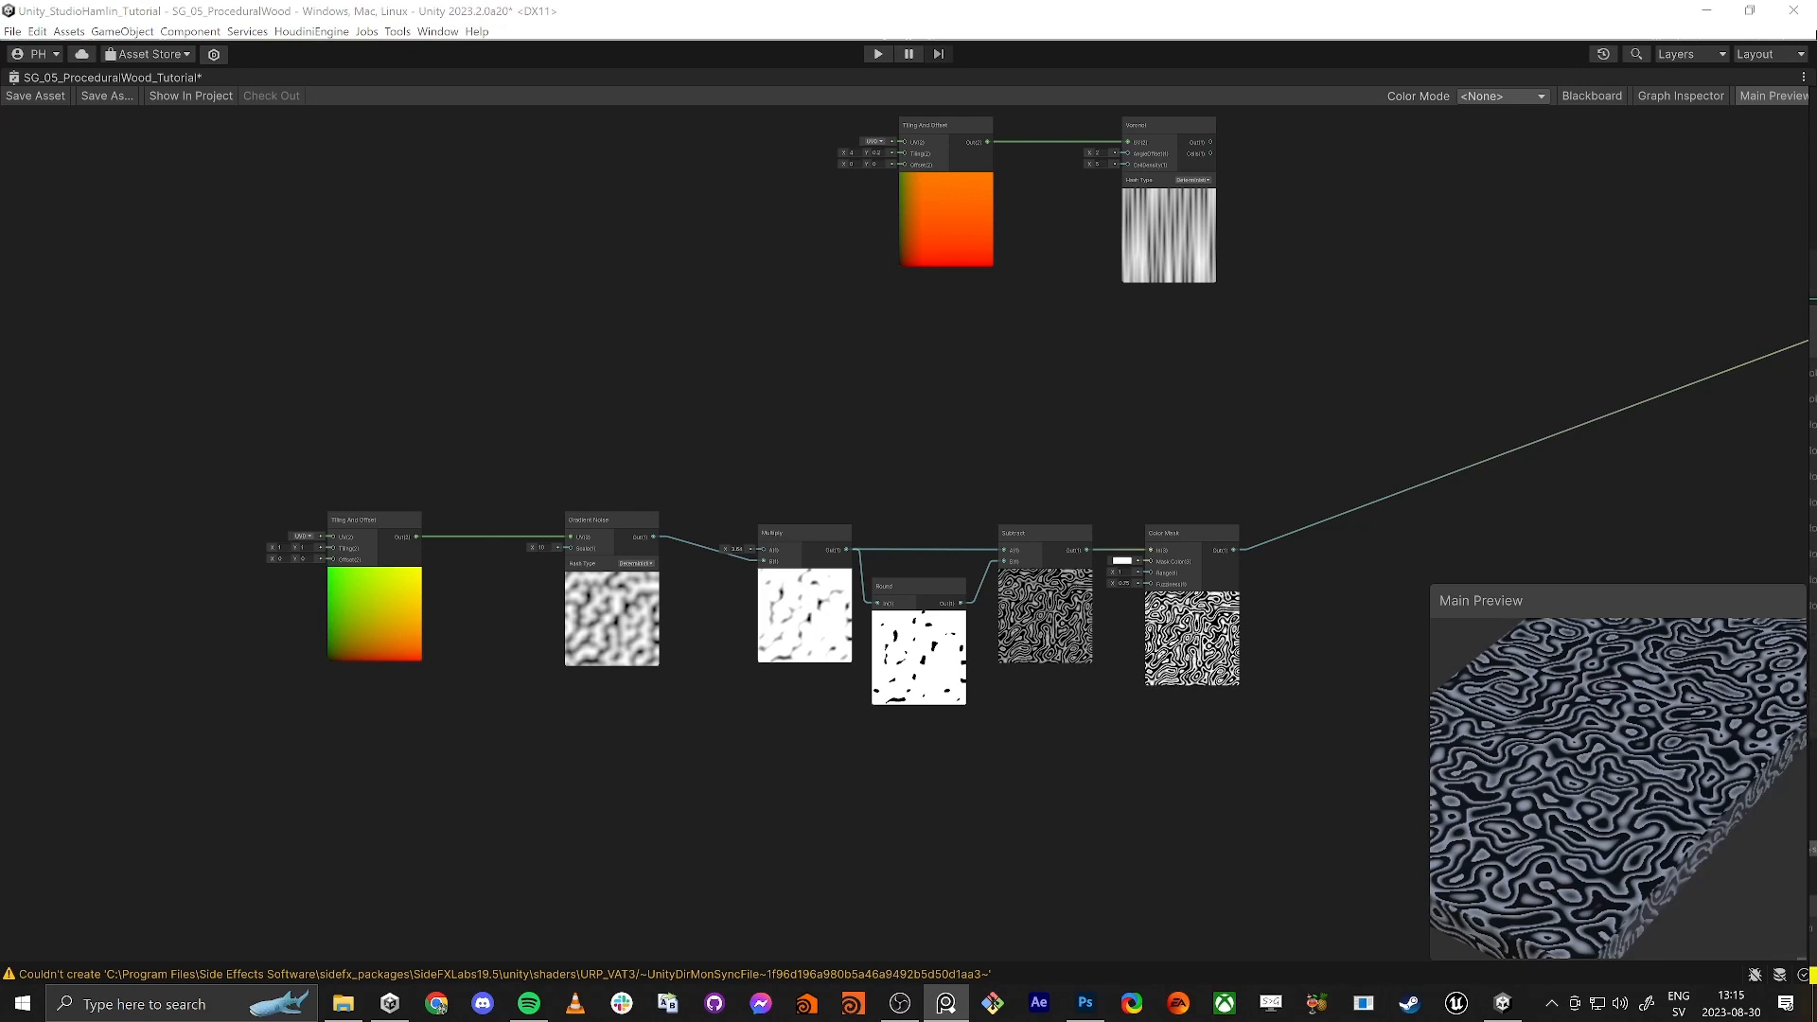
middle_click_drag(395, 757, 1045, 714)
scroll(943, 648, "up", 3)
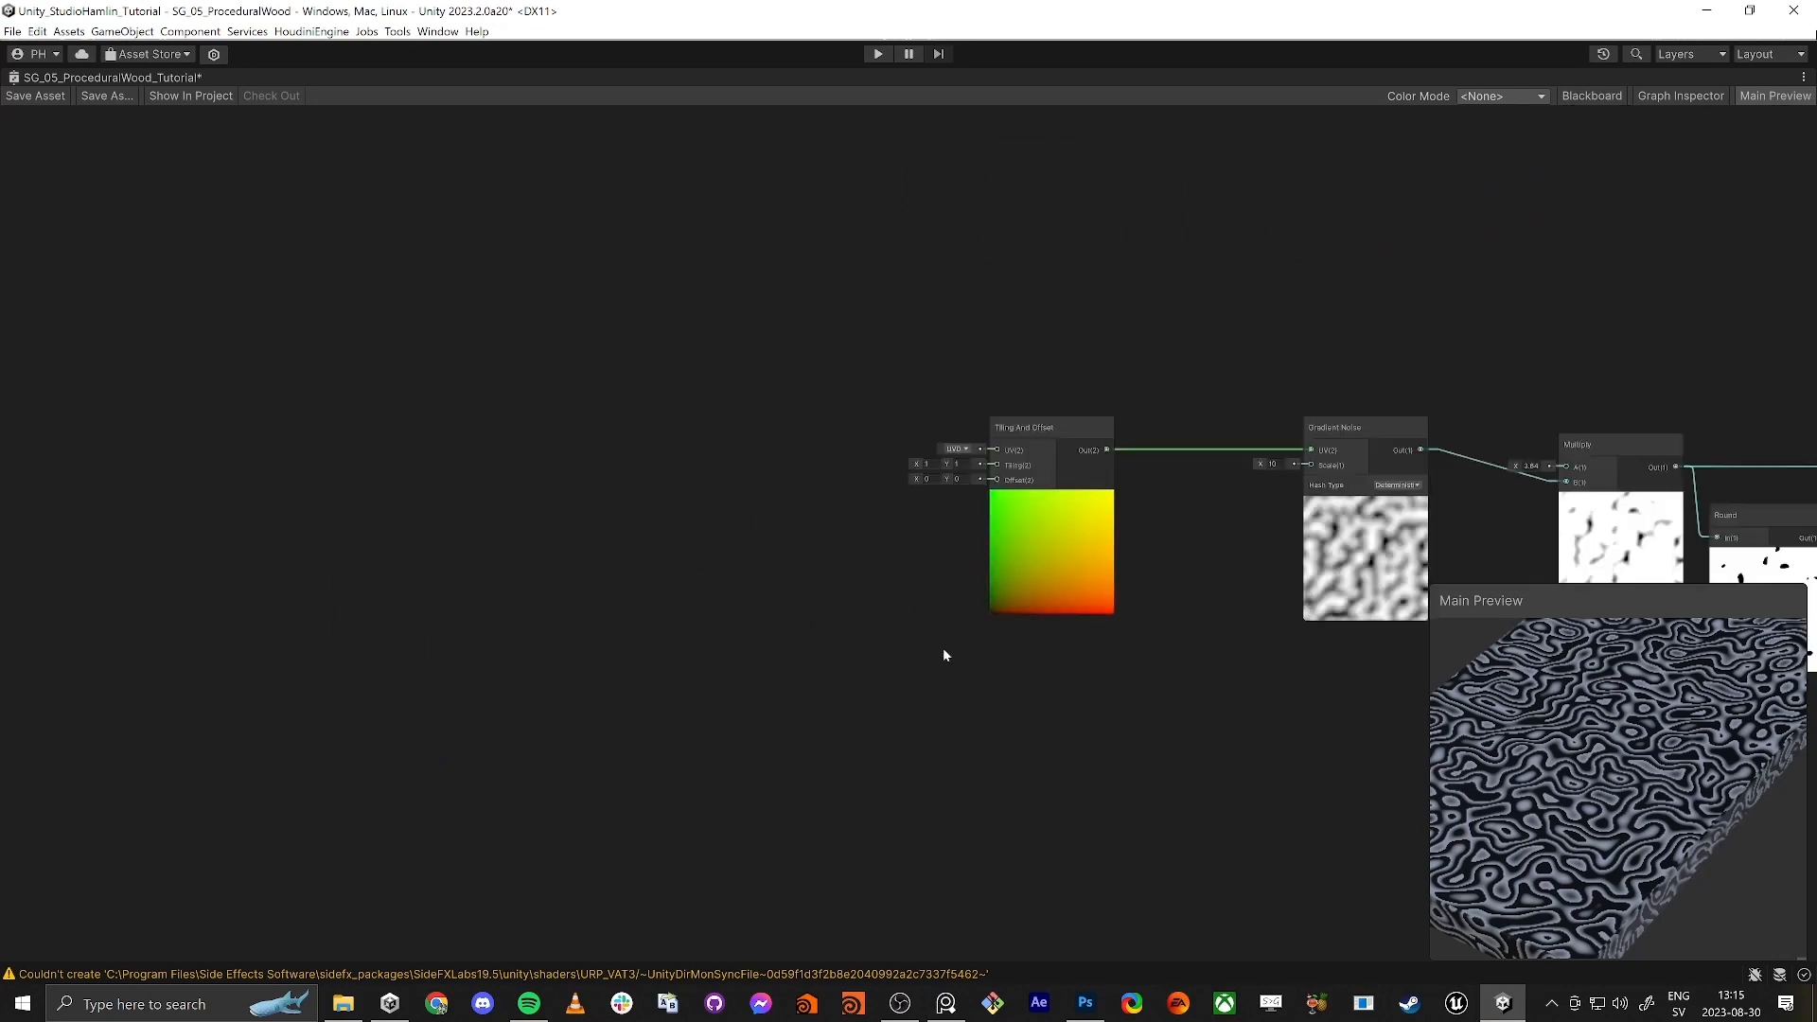
mouse_move(1047, 391)
left_mouse_down()
mouse_move(1112, 394)
mouse_move(1060, 396)
left_mouse_up()
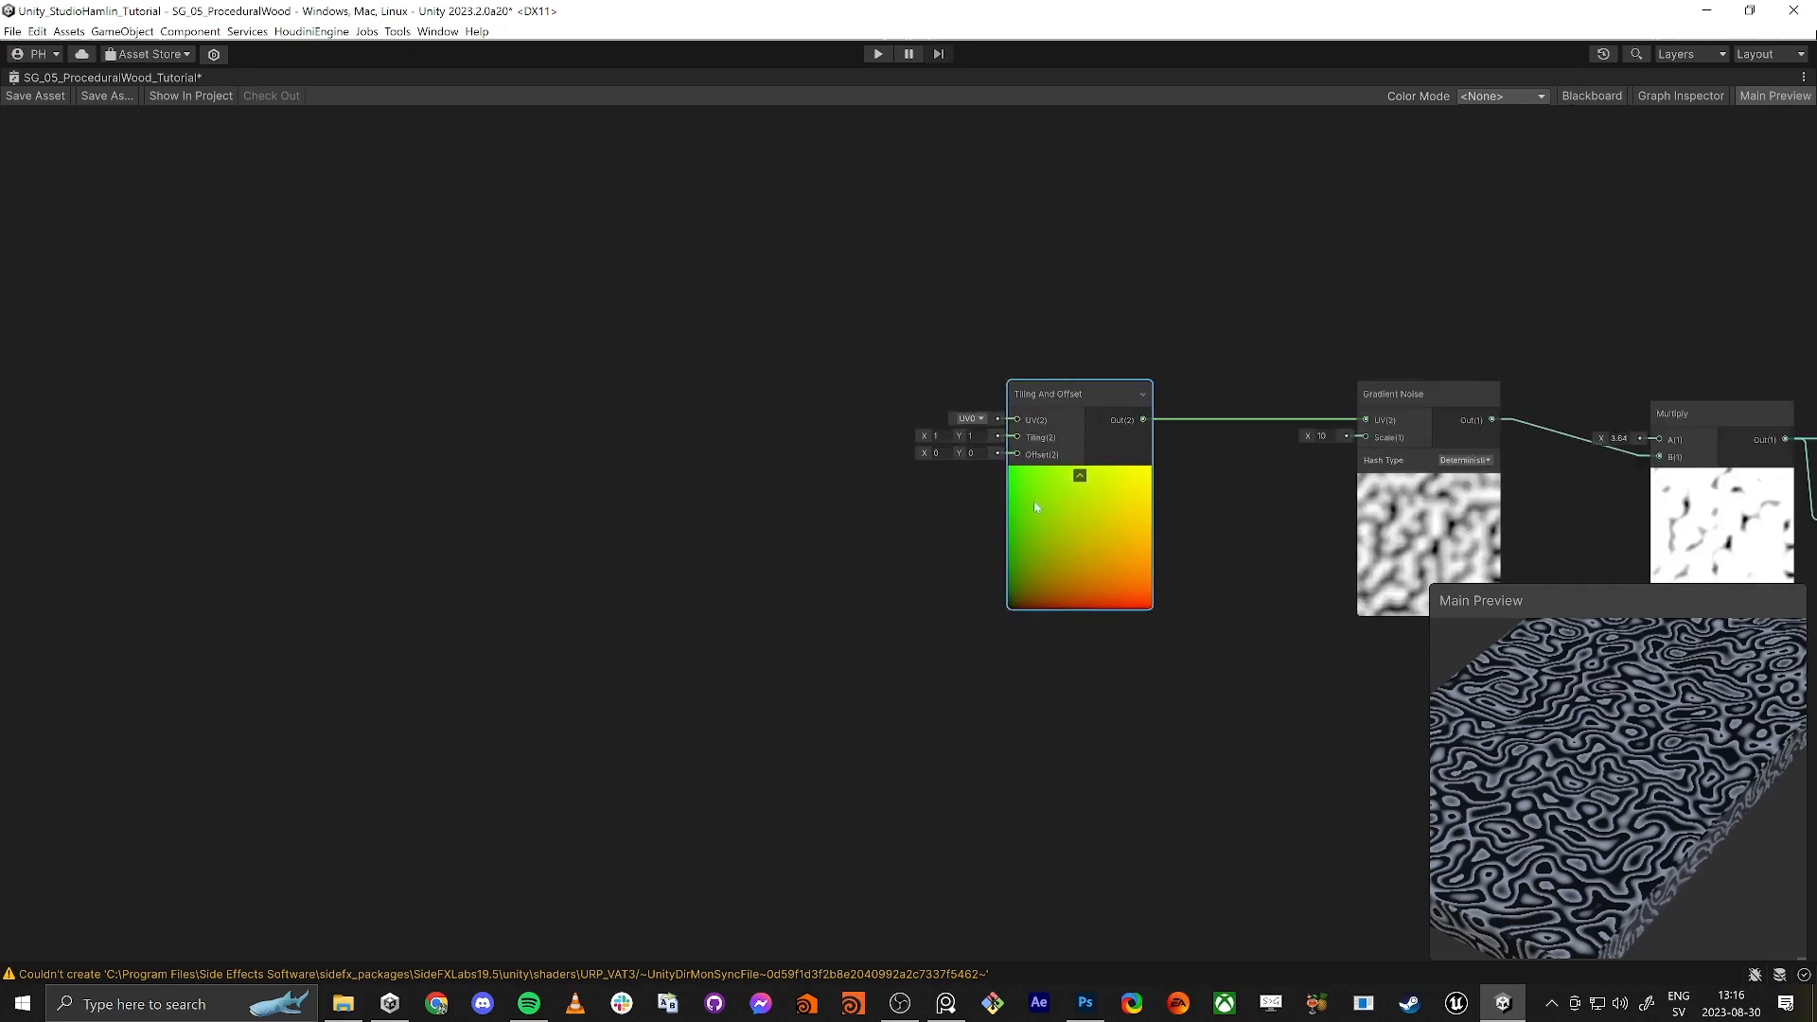
middle_click_drag(842, 531, 925, 735)
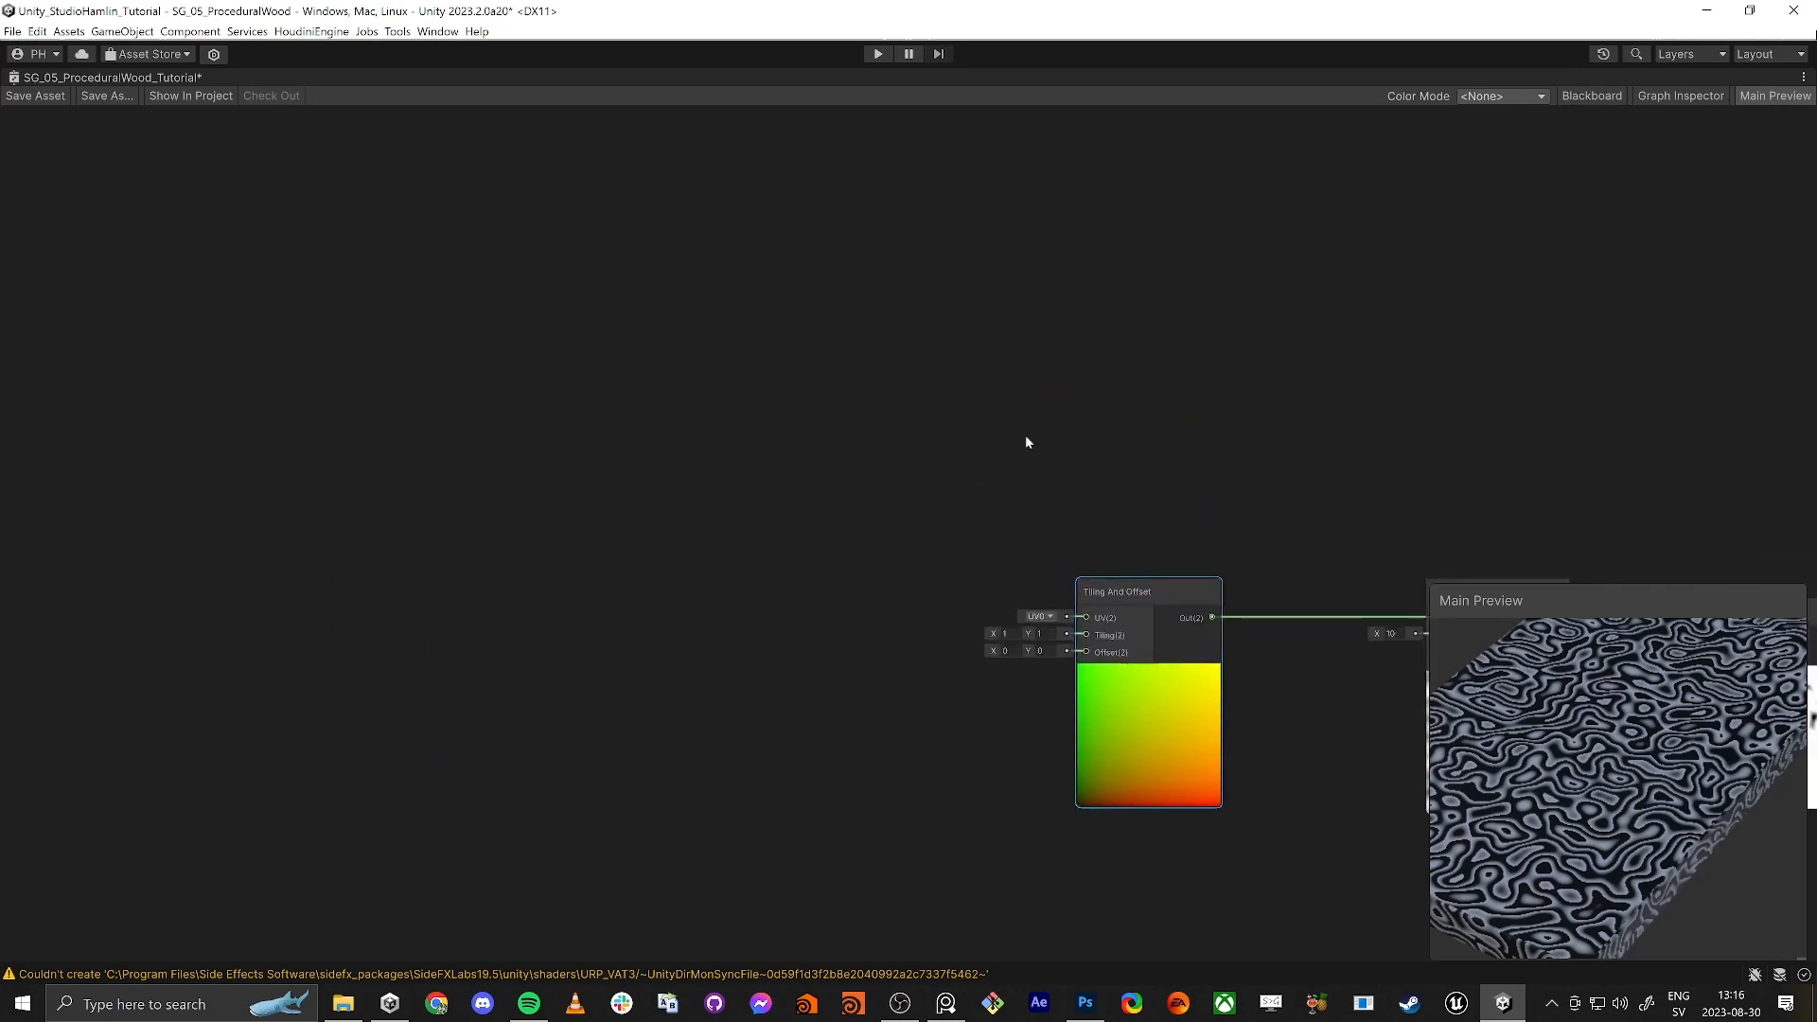
key("space")
type("uv")
key("Return")
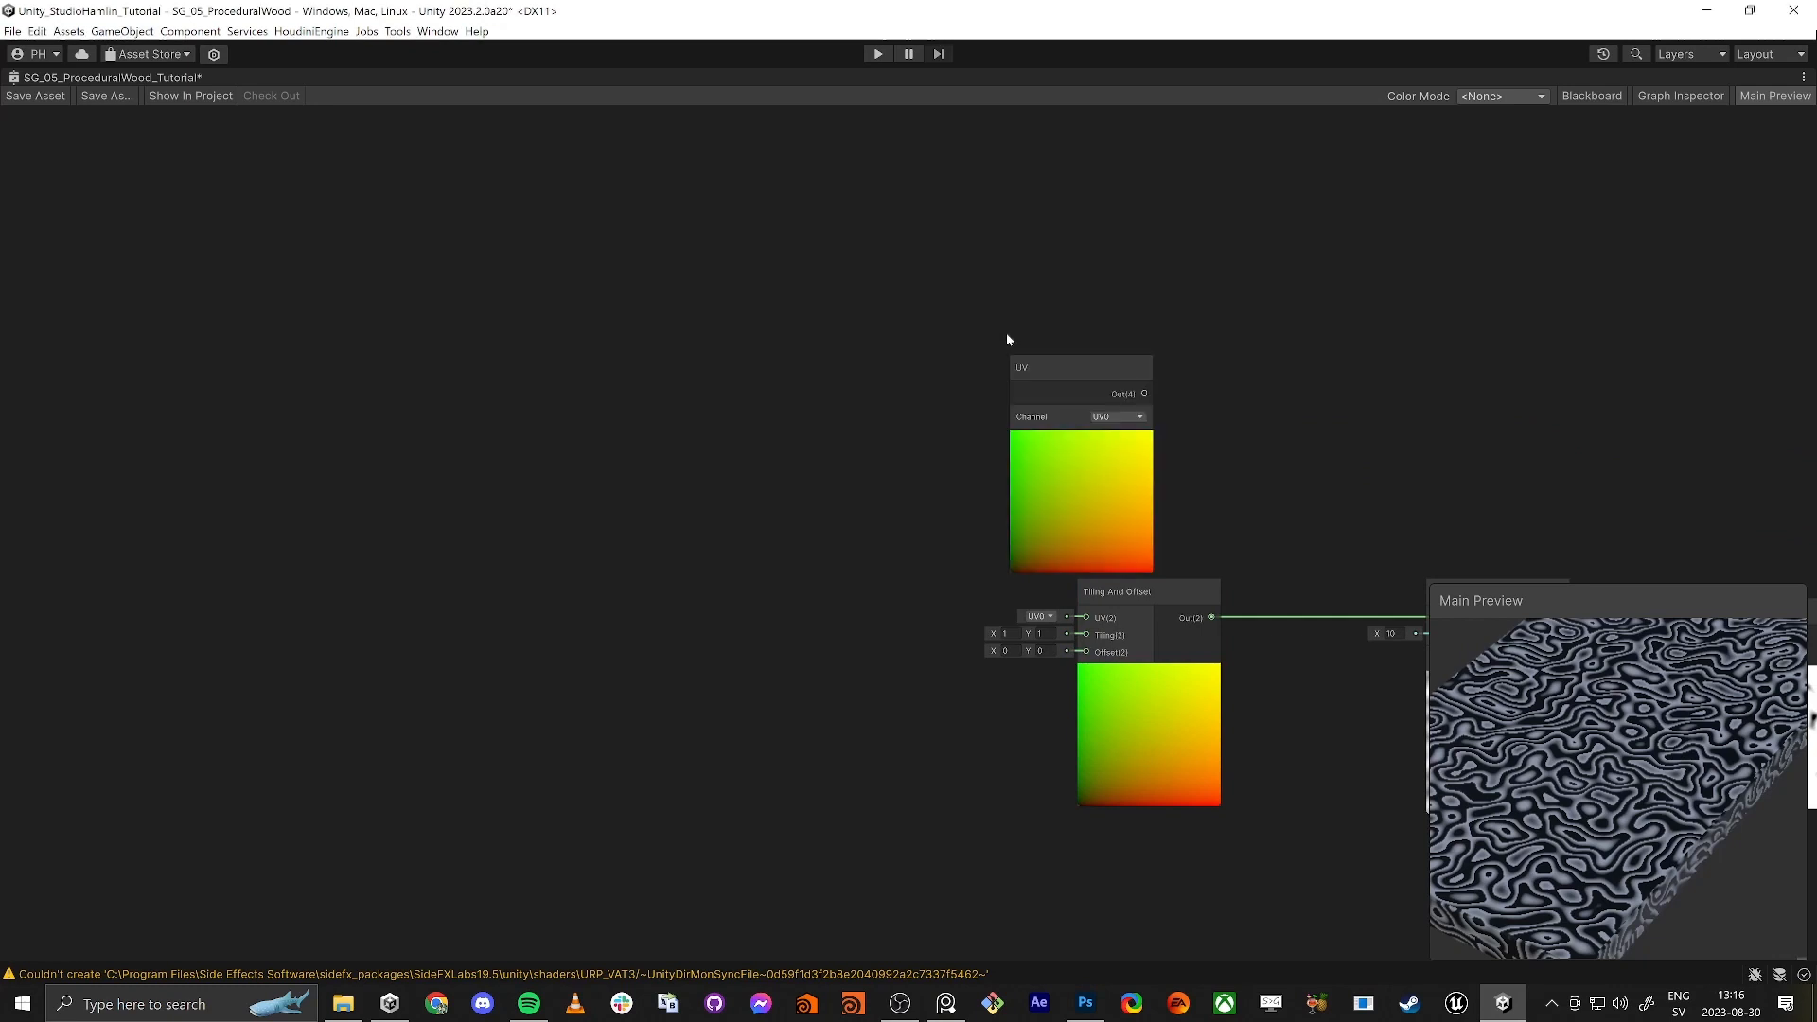
left_click_drag(1070, 394, 1142, 326)
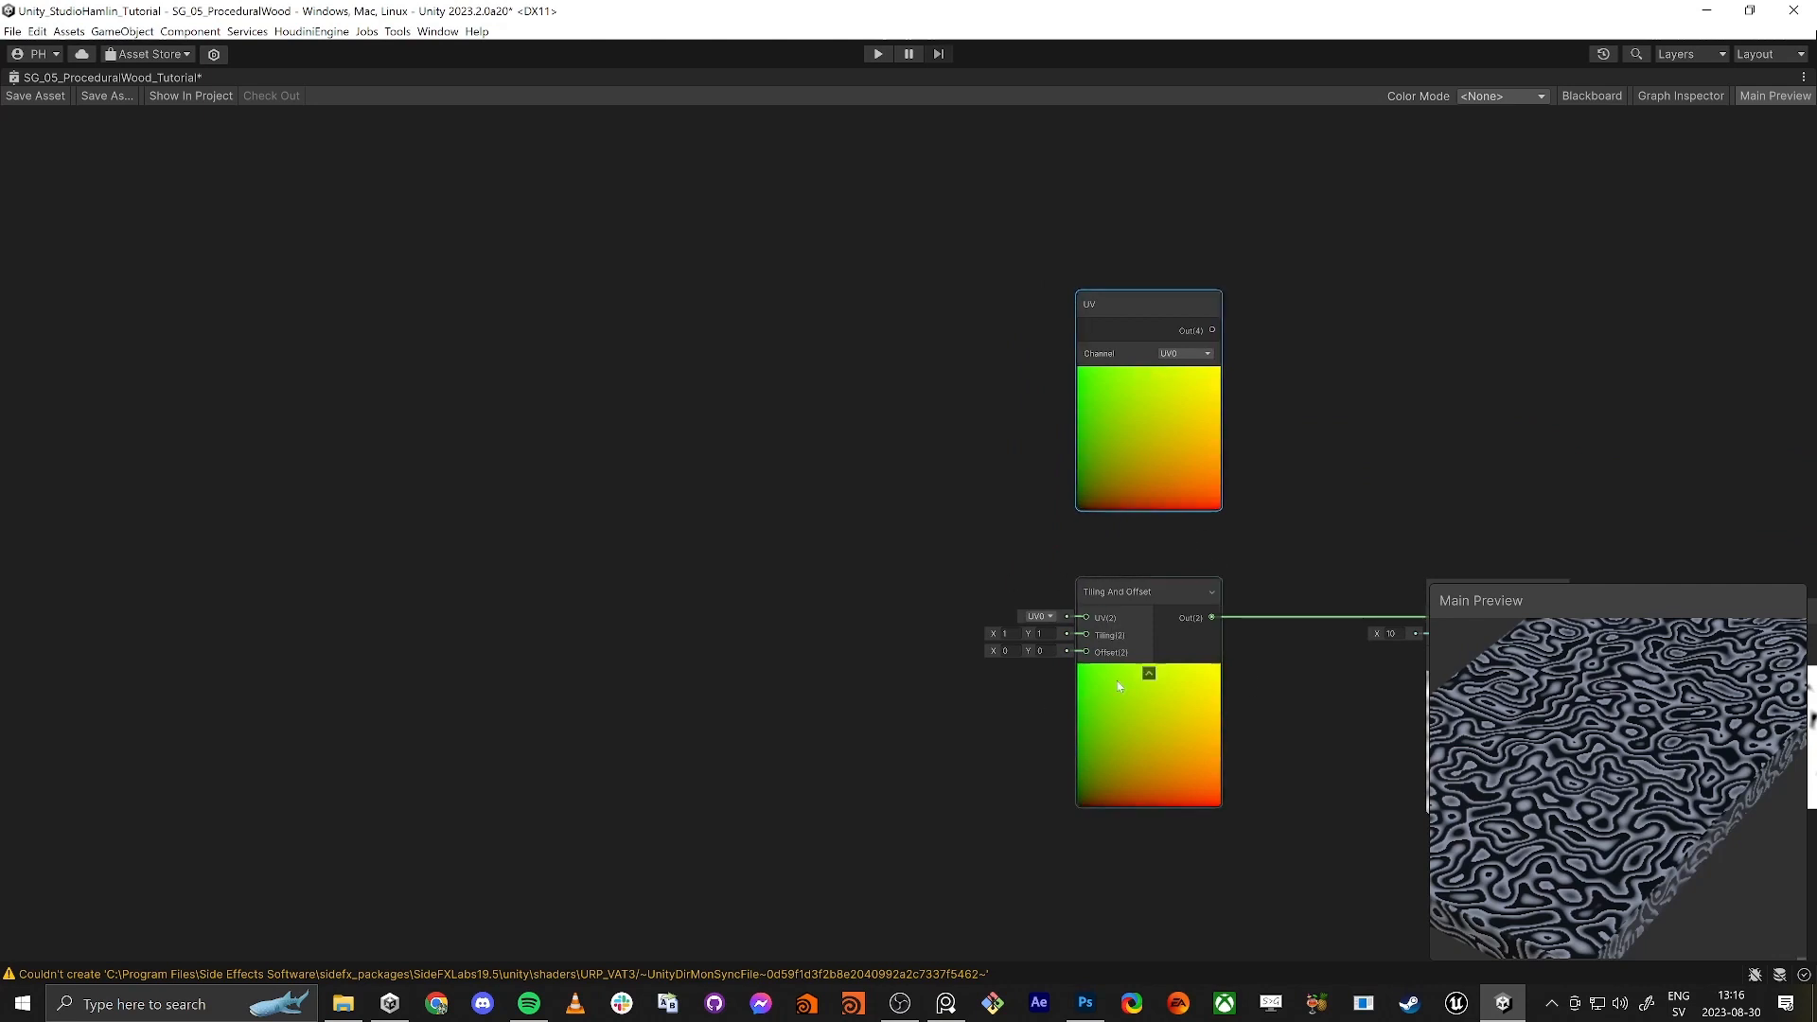
left_click_drag(957, 284, 1292, 433)
key("Delete")
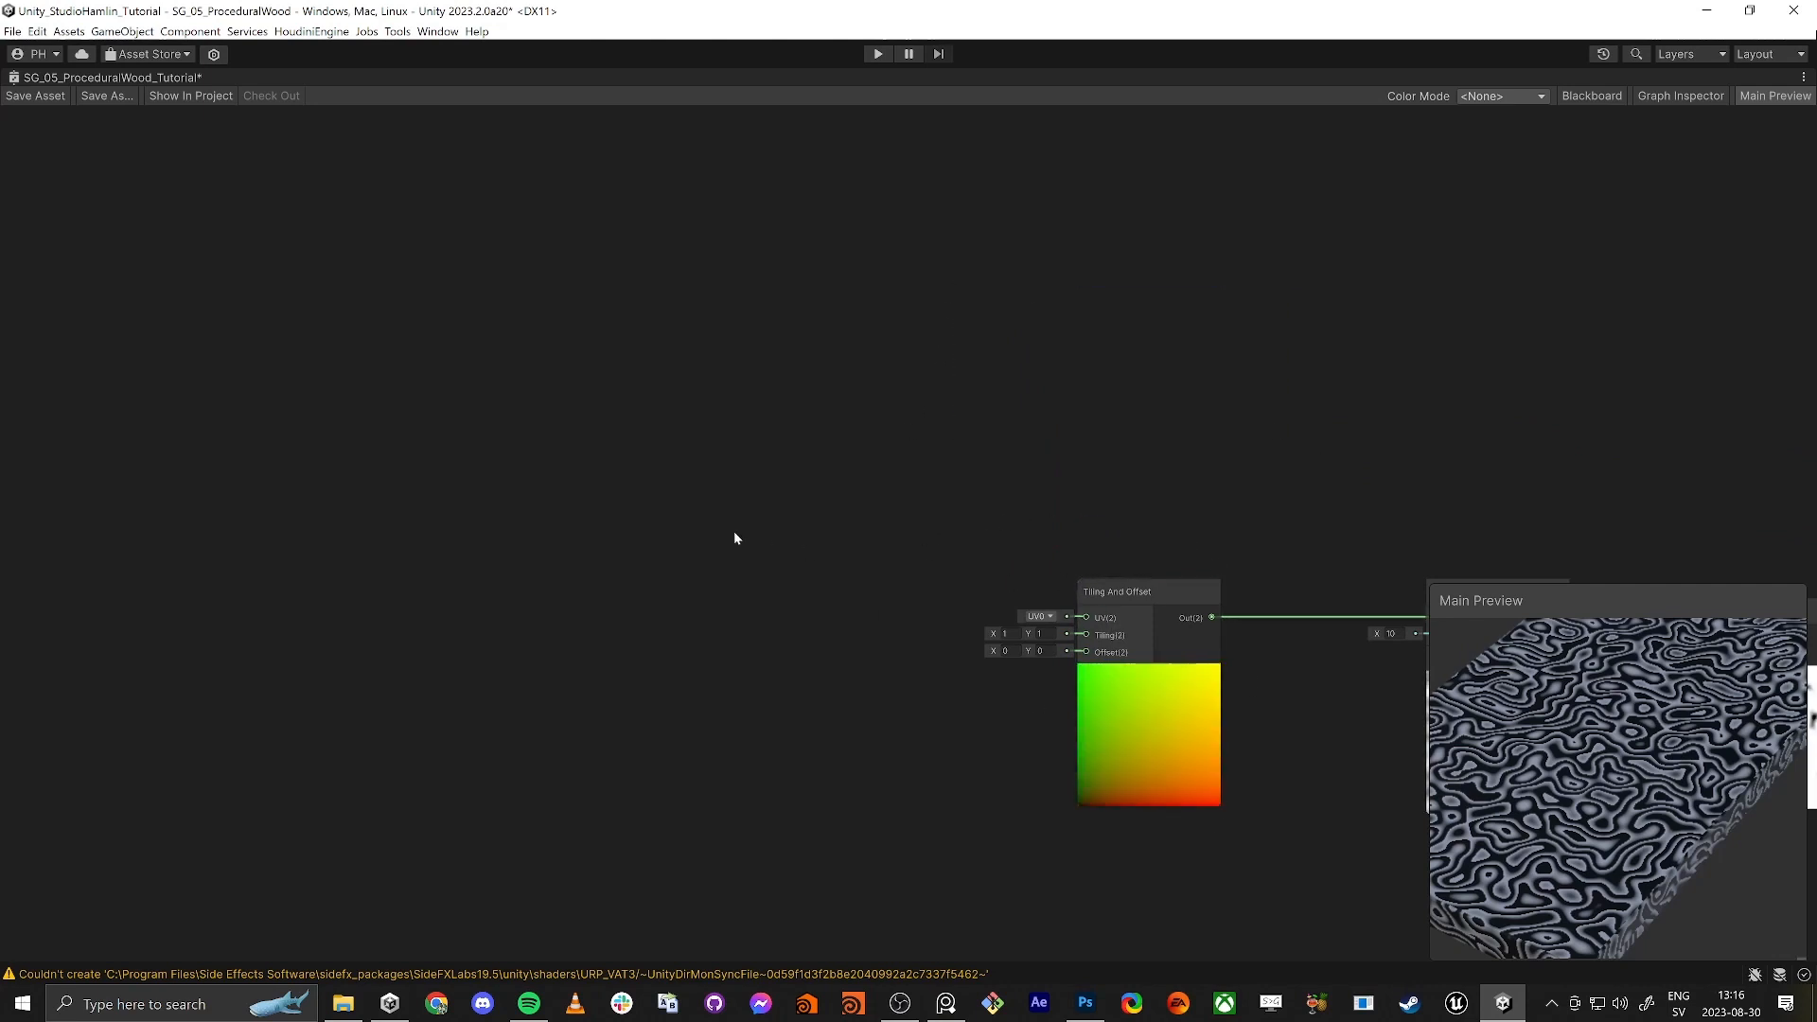
Step: Add a Vector 2 node and connect it to the Tiling input of the noise chain's Tiling And Offset node
middle_click_drag(772, 600, 893, 589)
key("space")
type("vector")
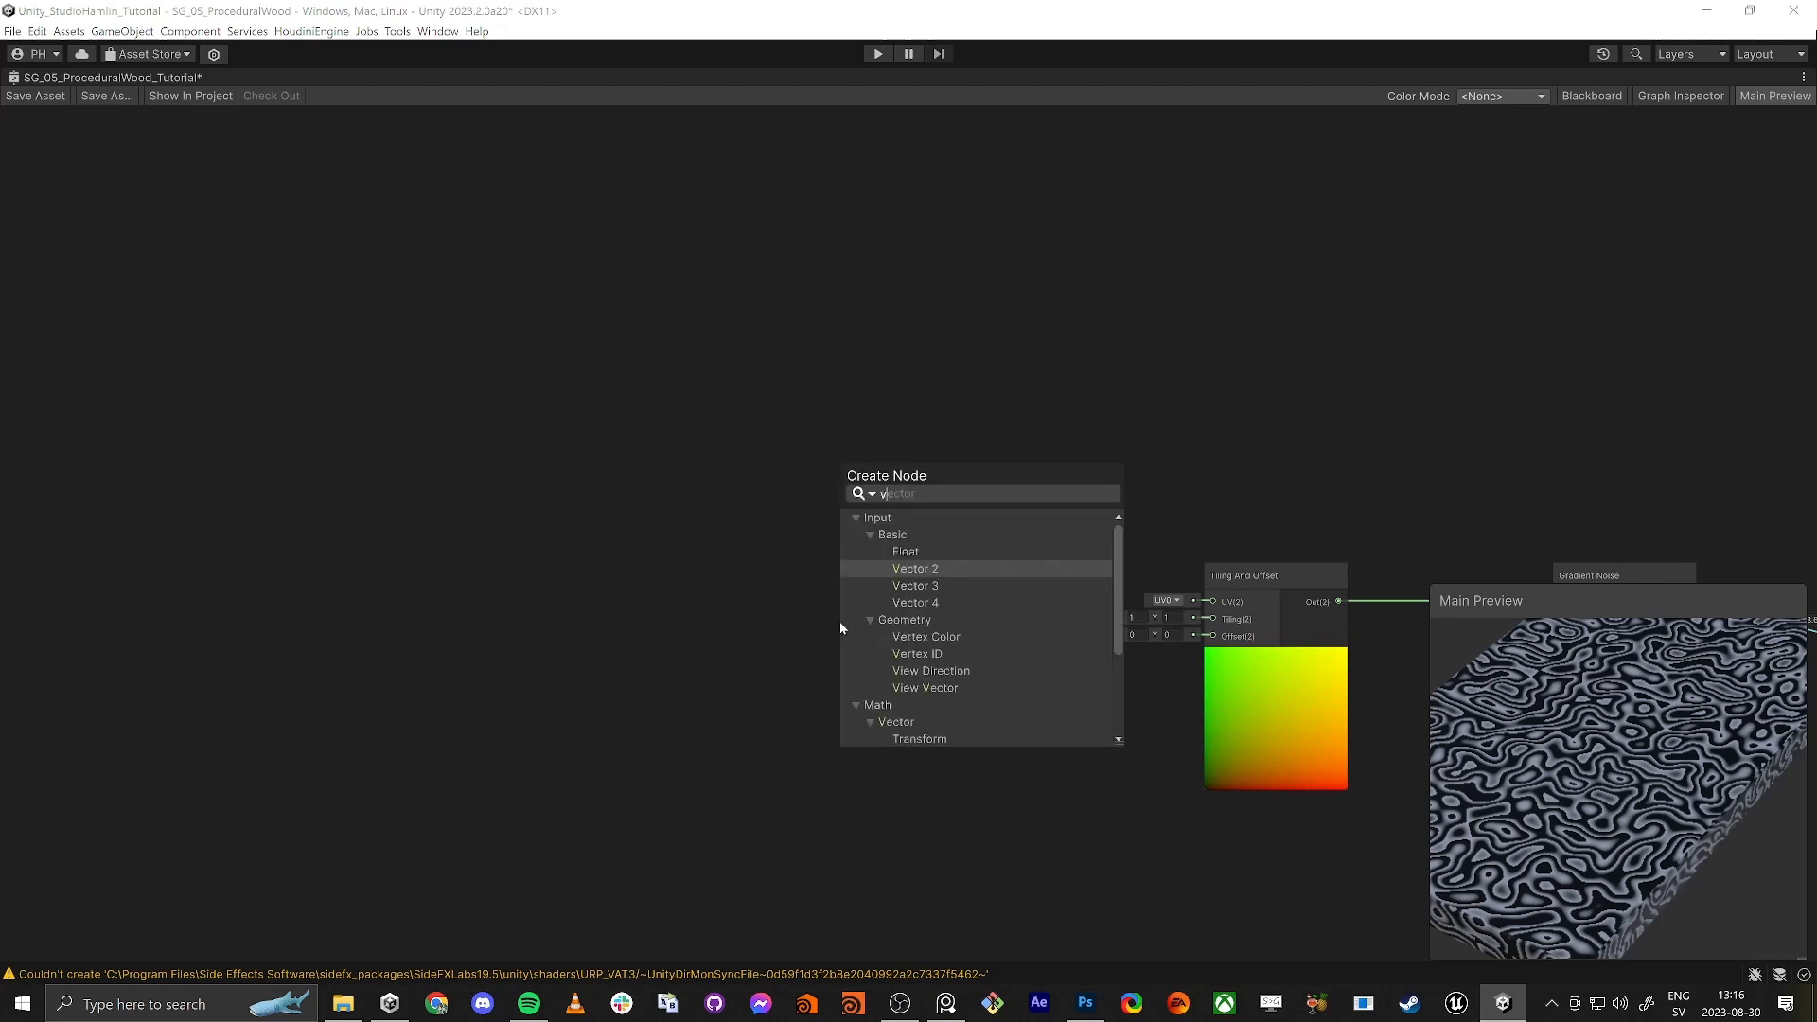
key("Return")
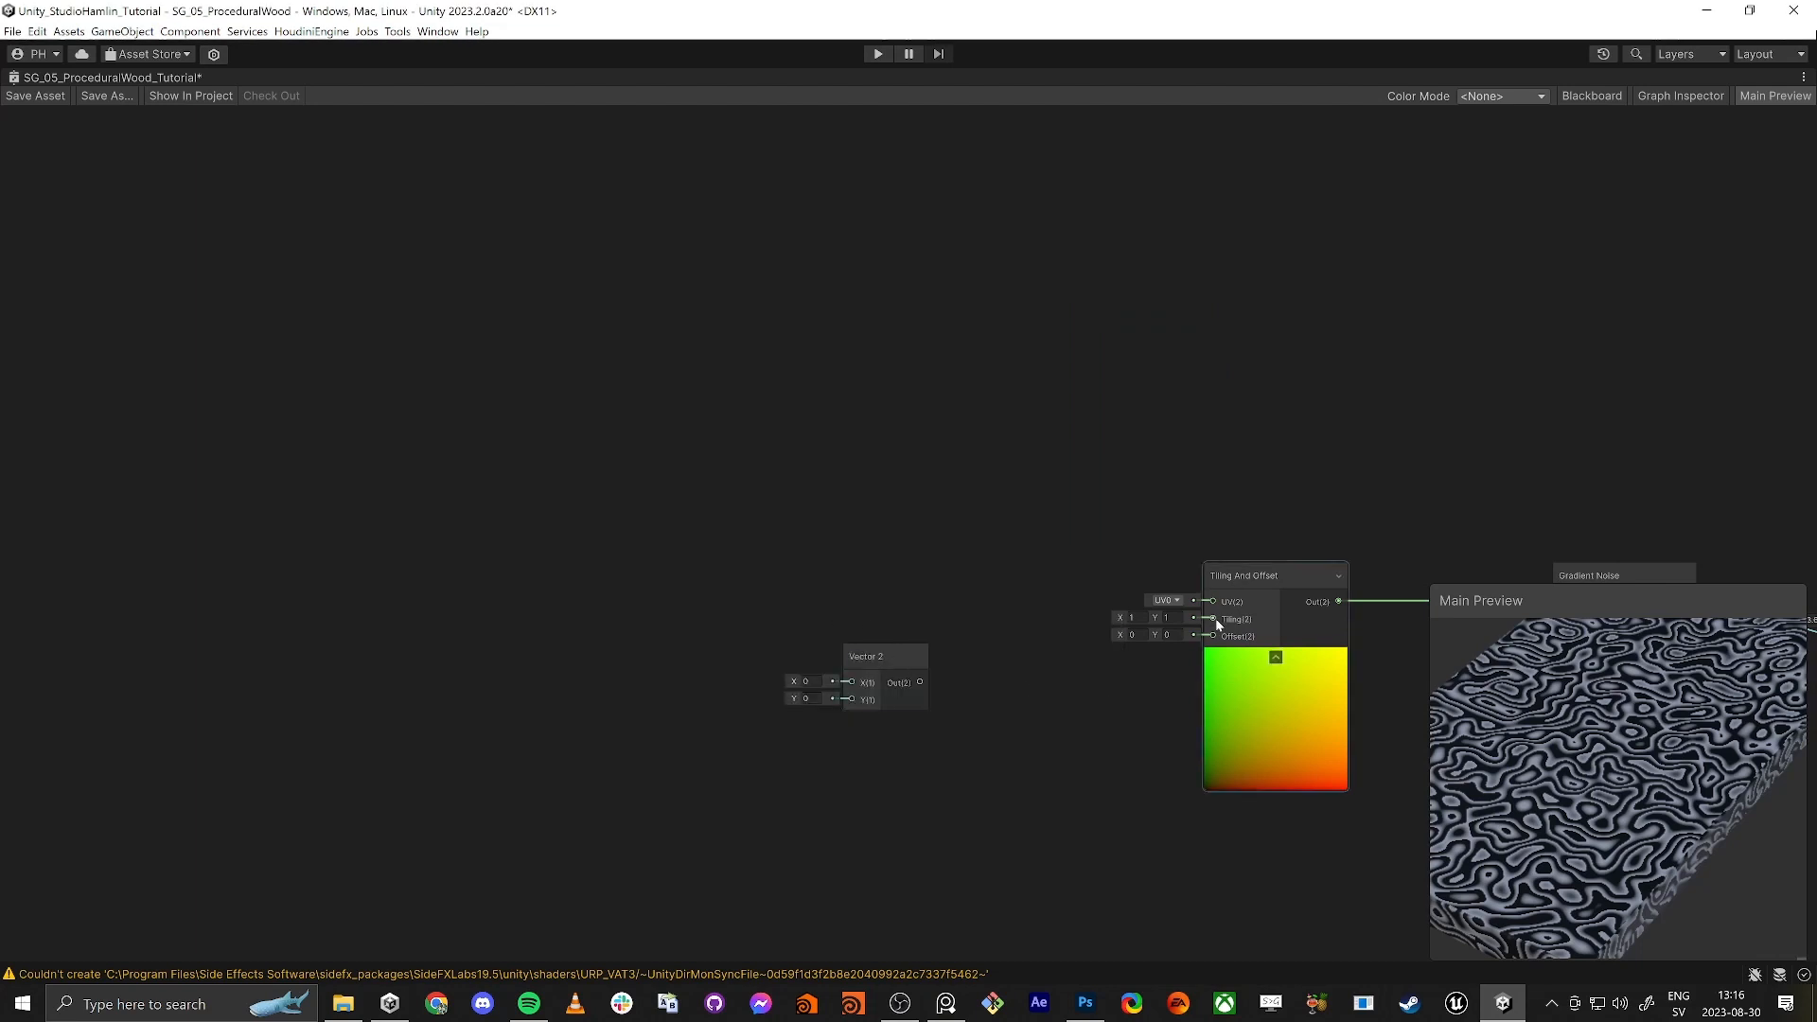
left_click_drag(1215, 617, 1030, 333)
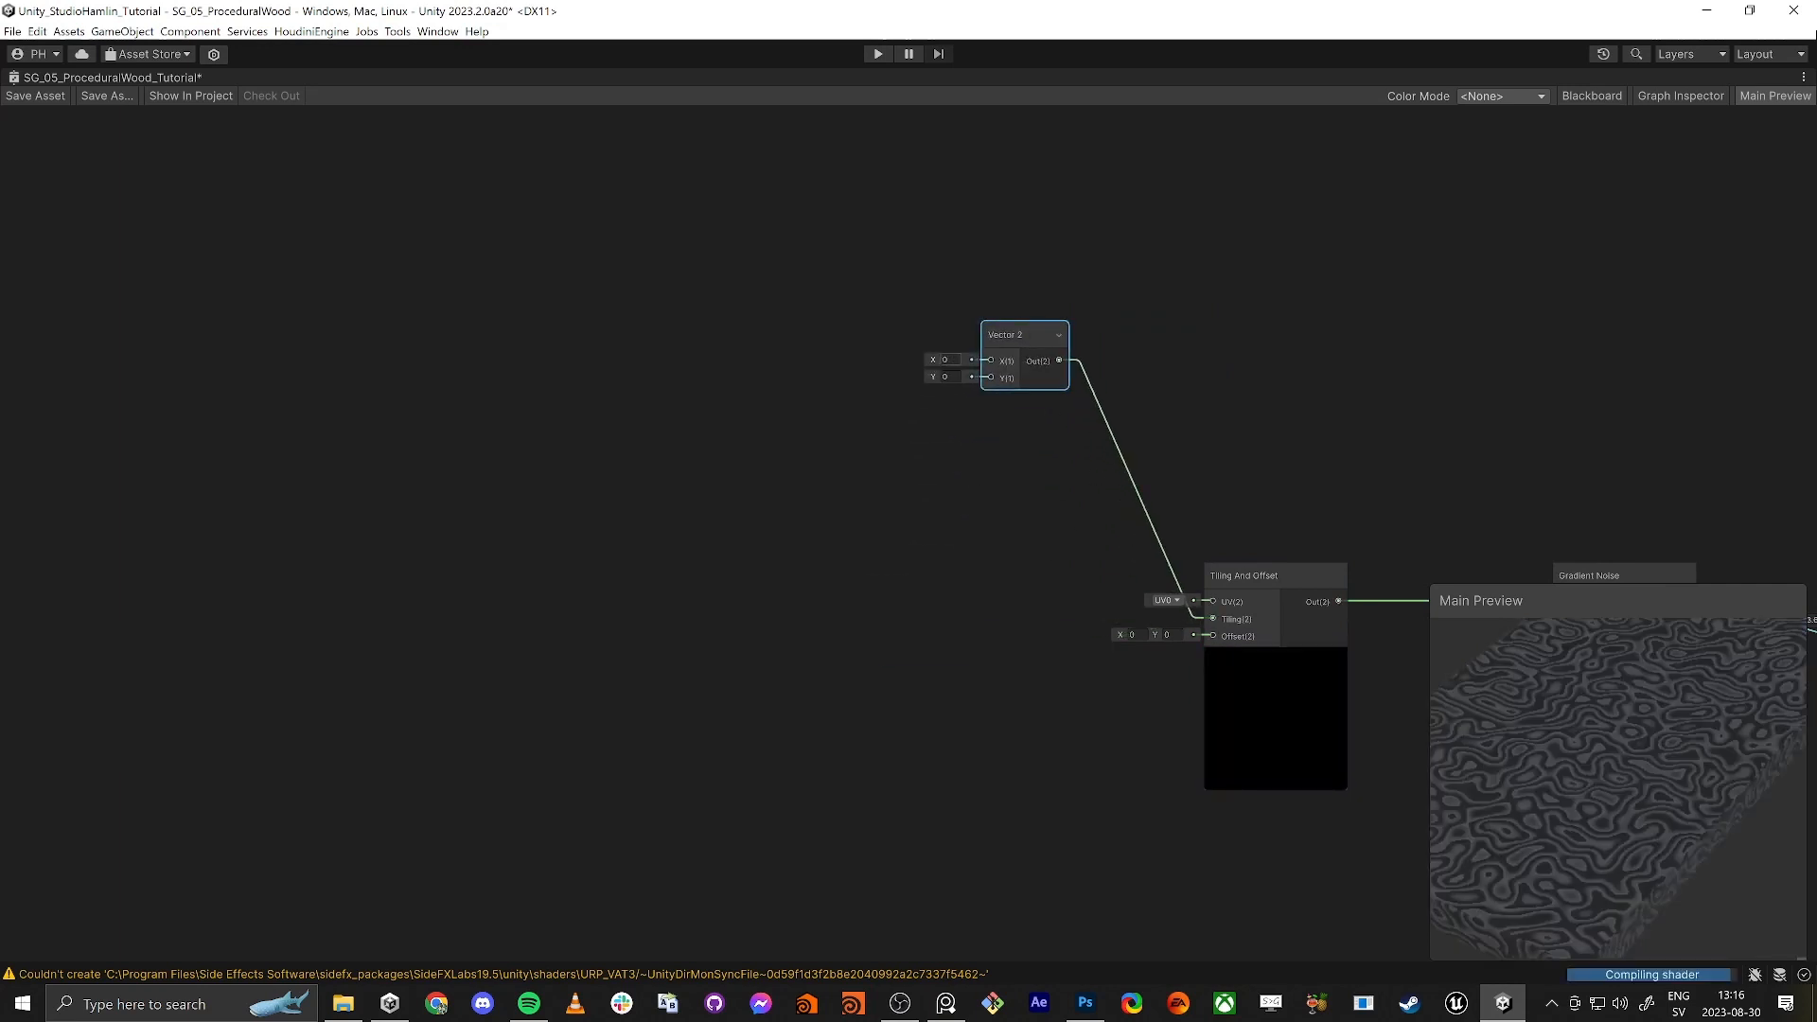
Step: Set both X and Y of the Vector 2 node to 1
left_click_drag(931, 360, 952, 363)
left_click(947, 376)
type("1")
left_click(948, 361)
type("1")
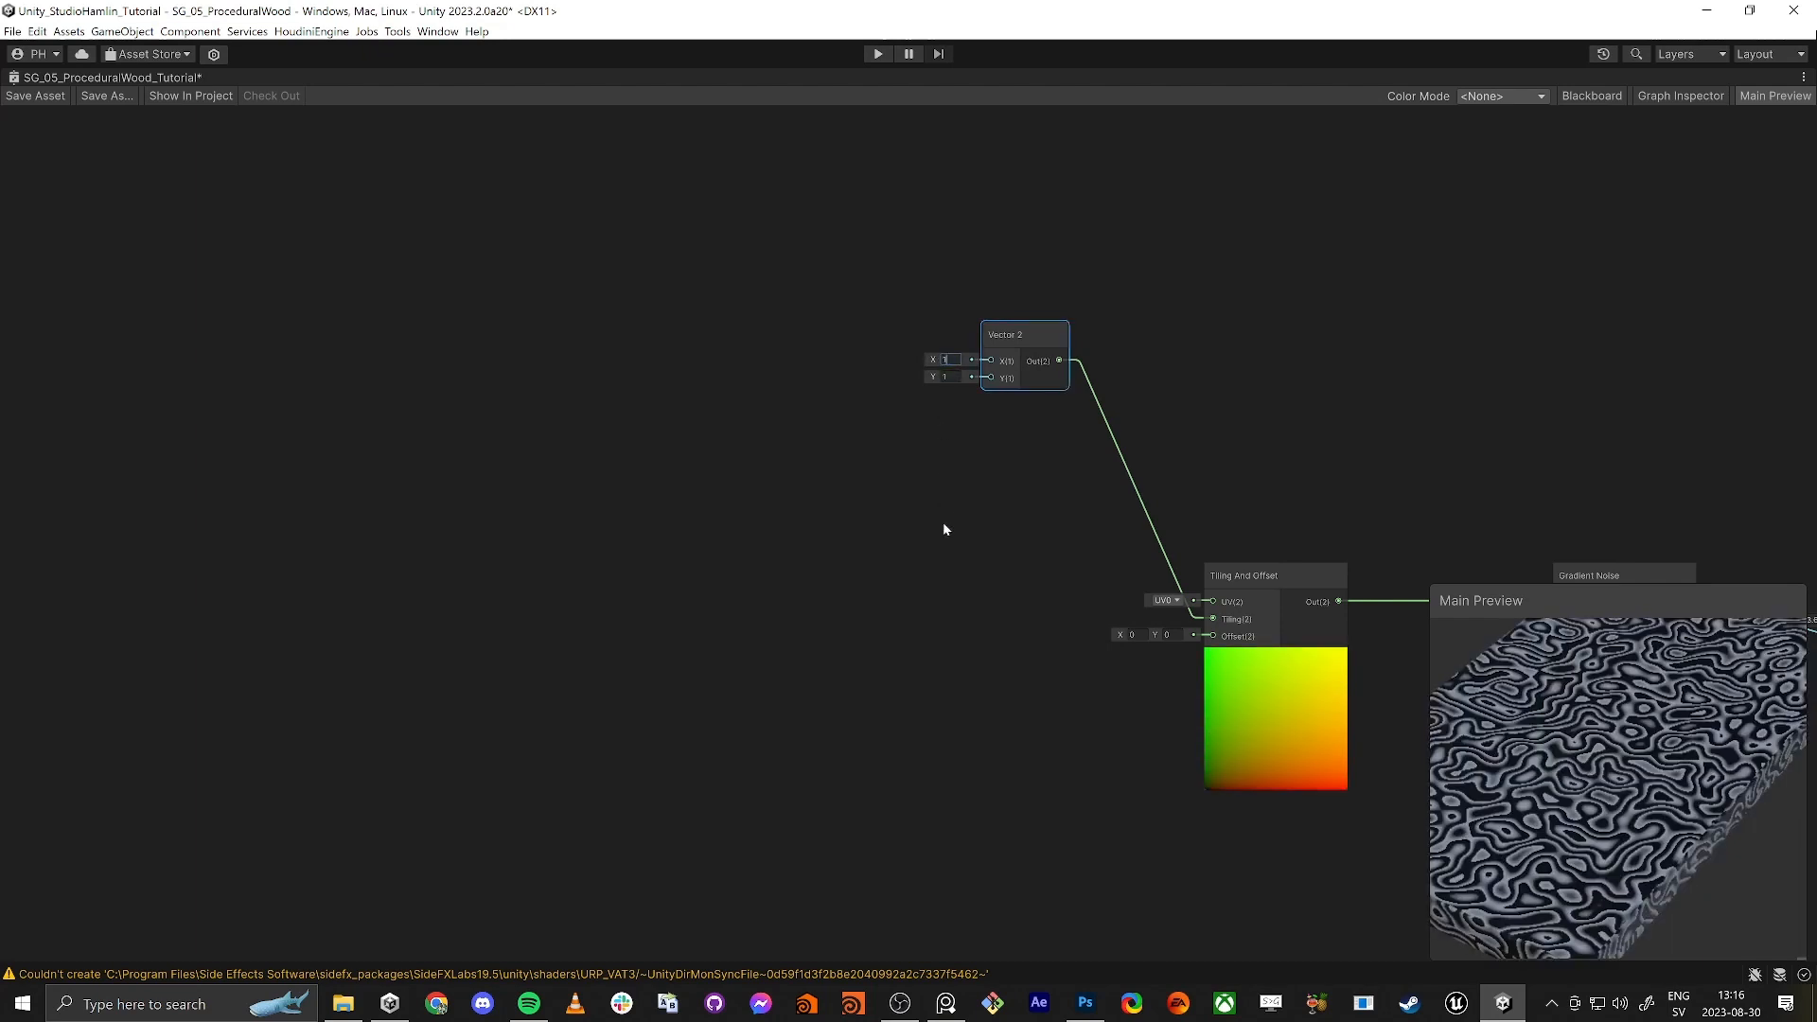
left_click(944, 525)
Step: Set the Vector 2 node to X 2.17 and Y 0.1, and inspect the whole table in the preview
left_click_drag(929, 361, 970, 361)
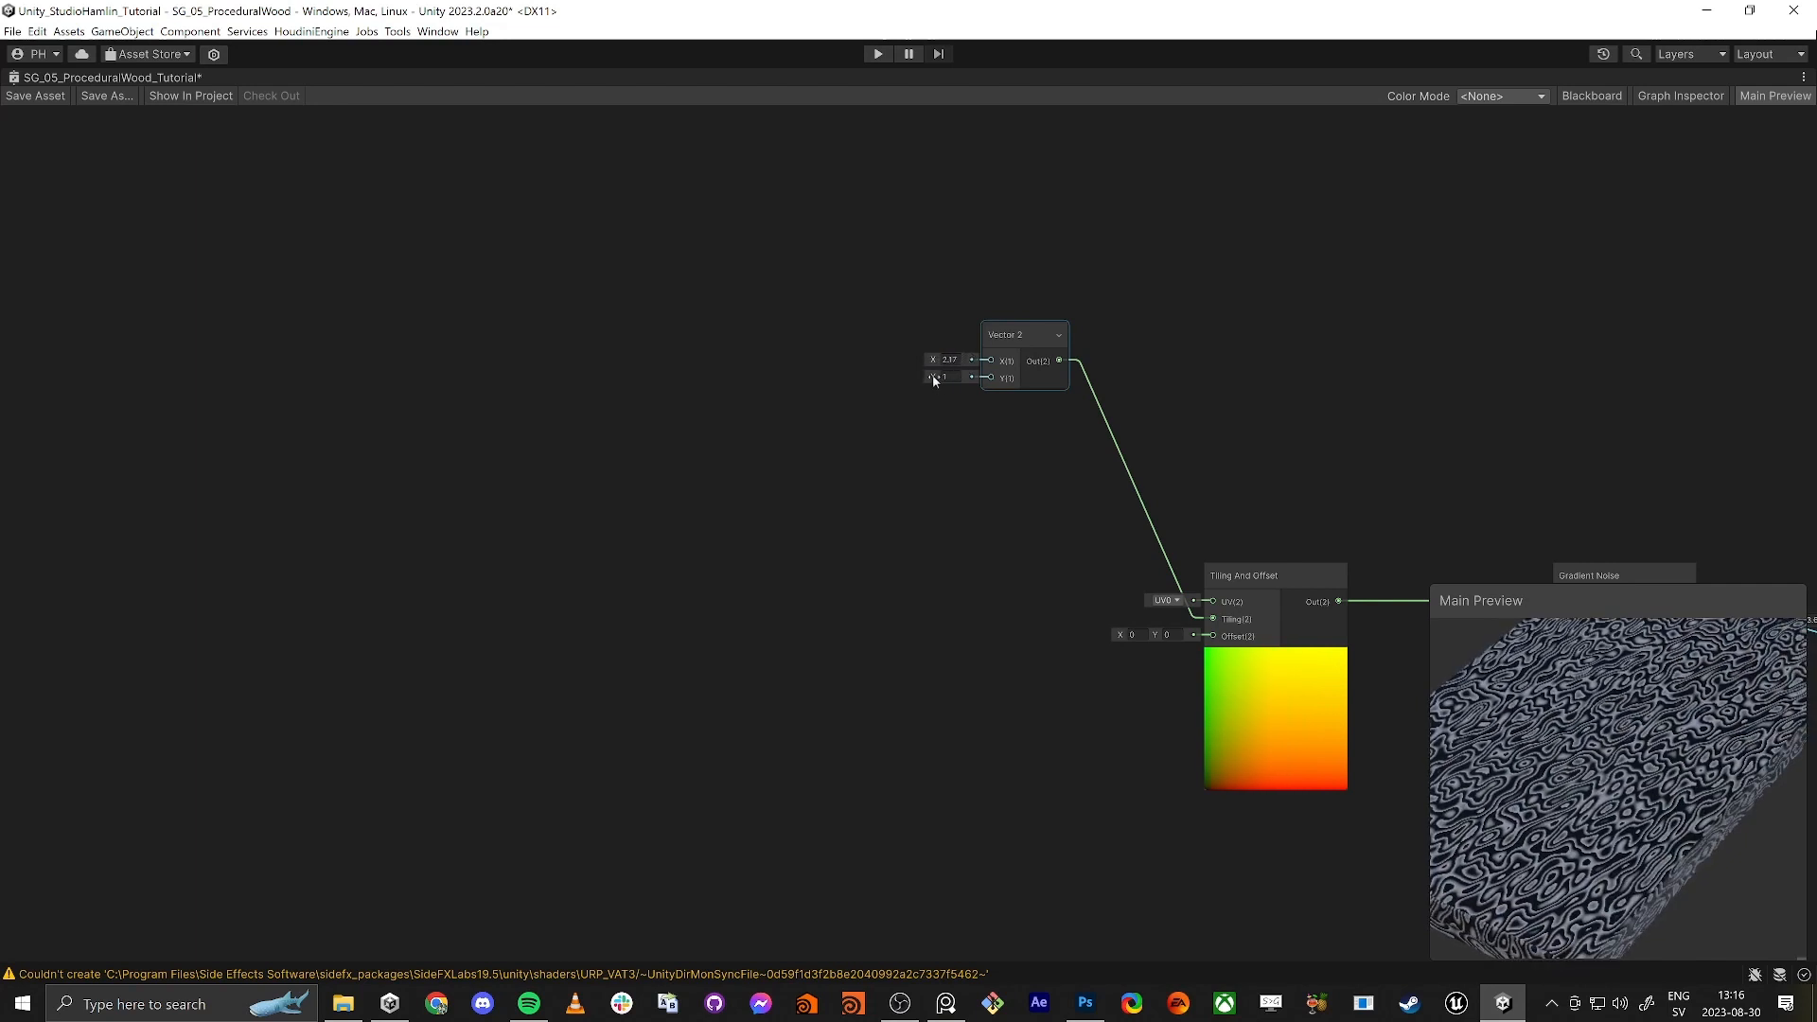
left_click_drag(933, 376, 905, 380)
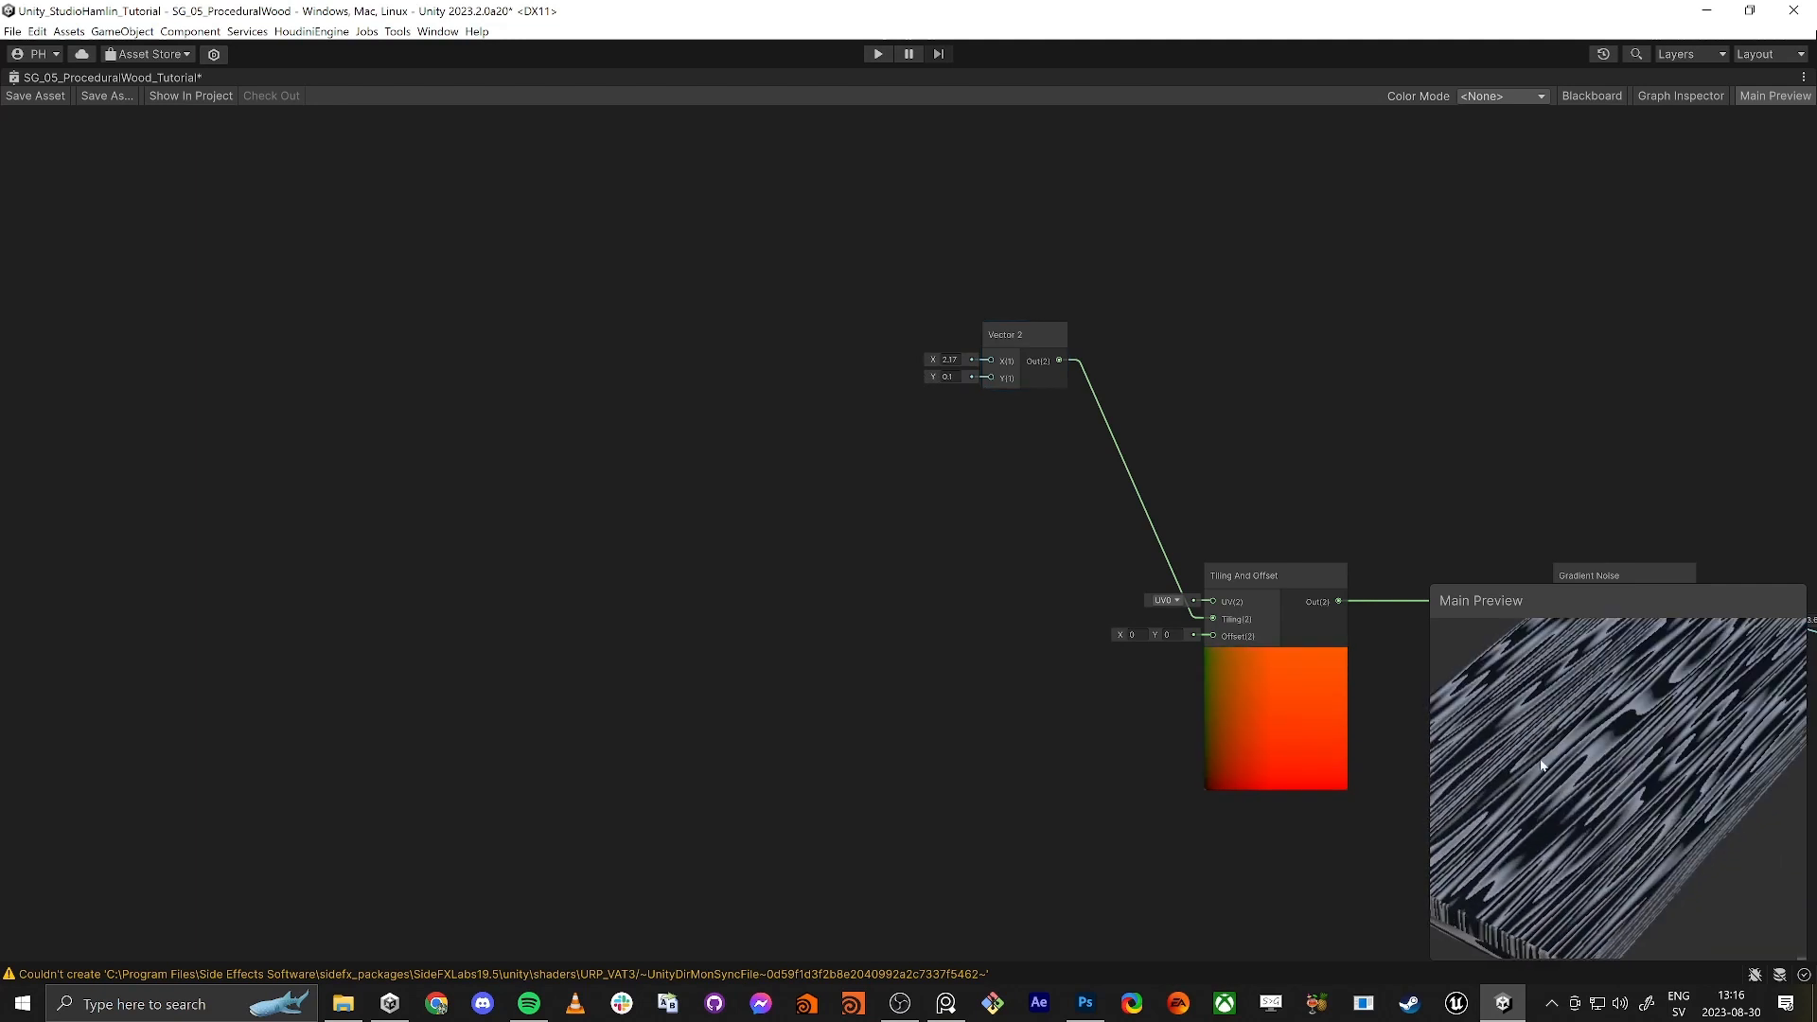
left_click_drag(1541, 765, 1624, 695)
scroll(1656, 766, "down", 6)
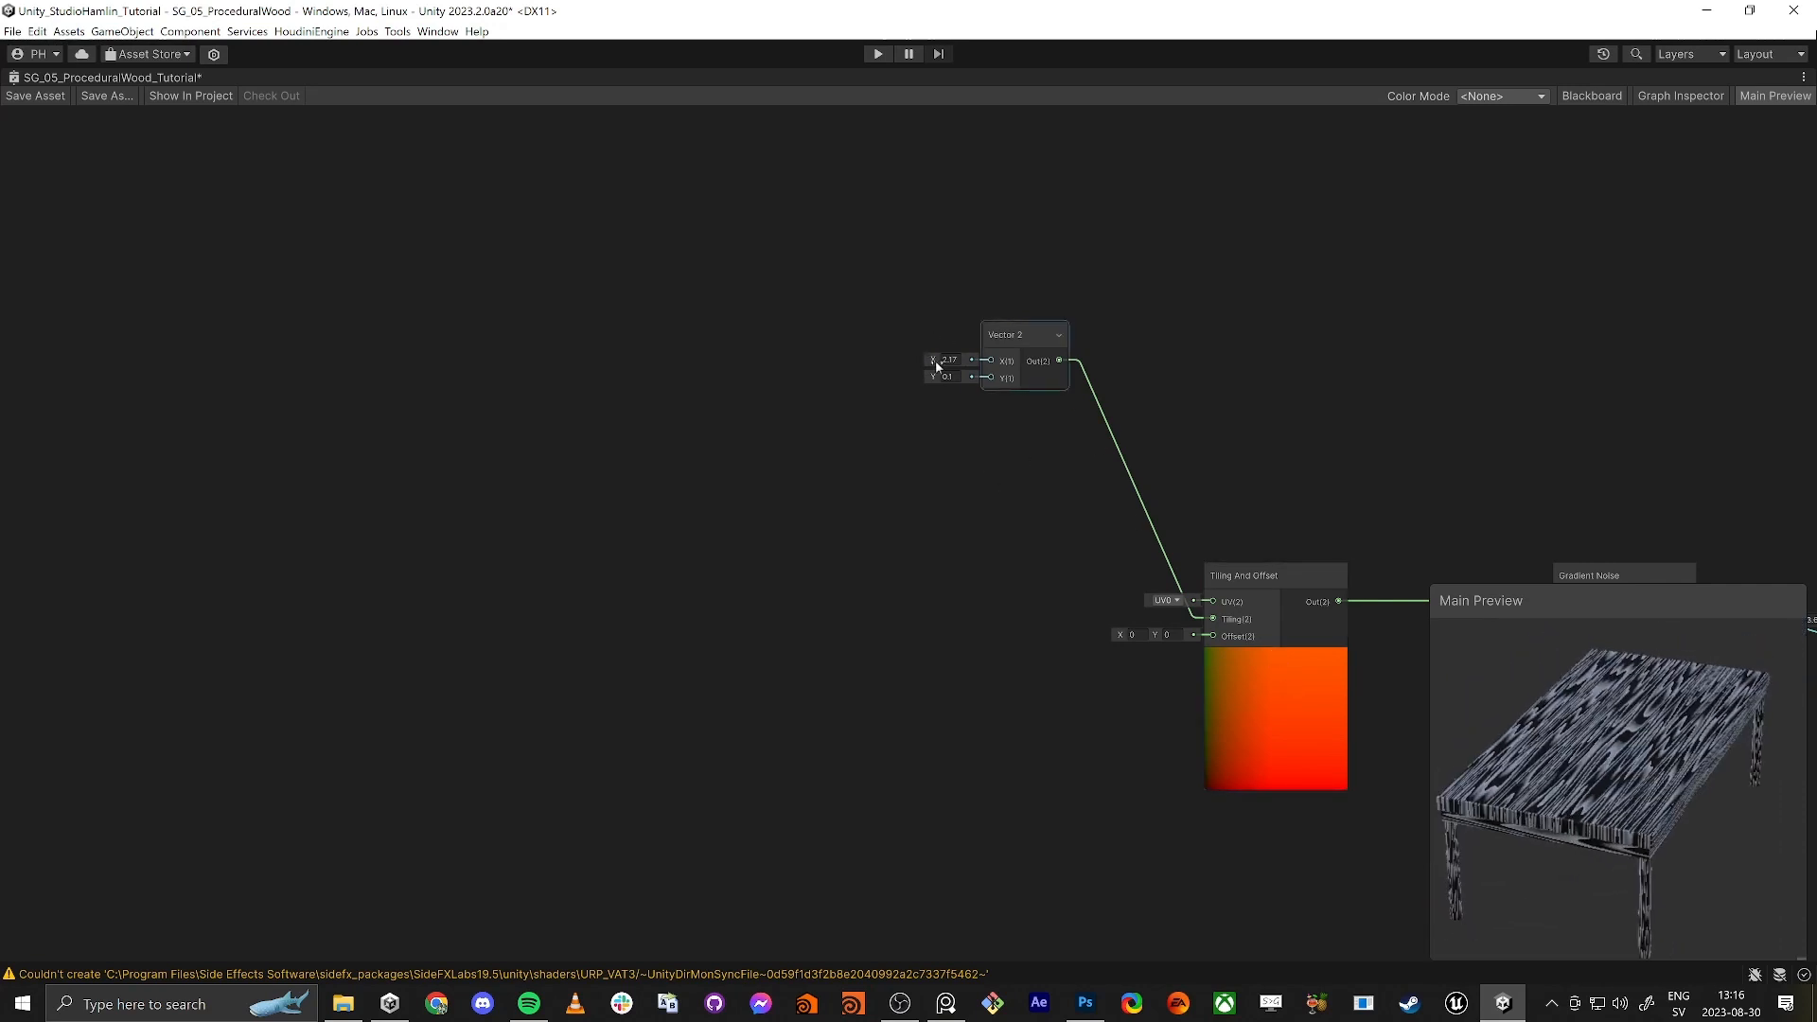
Step: Set the Vector 2 node's X to 4, inspect the grain up close, and move the node down nearer to Tiling And Offset
left_click_drag(933, 359, 948, 360)
type("4")
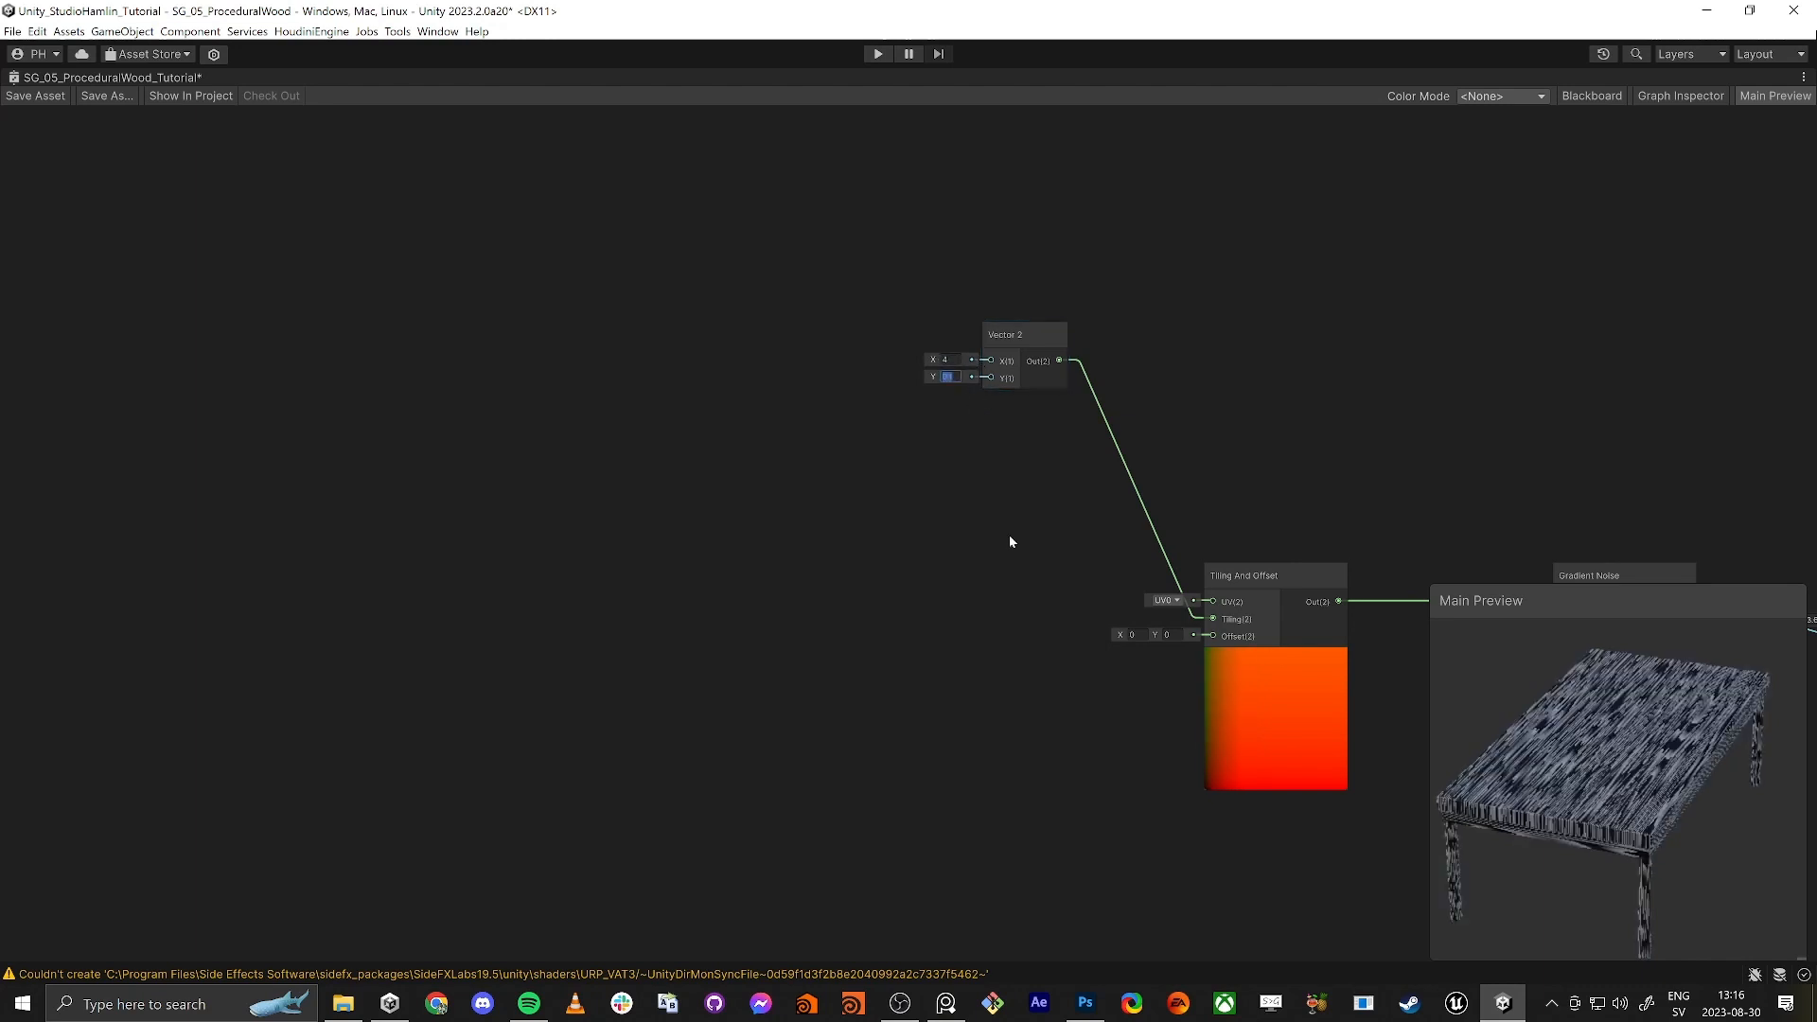
key("Return")
scroll(1589, 788, "up", 3)
scroll(1589, 787, "up", 2)
mouse_move(1589, 789)
left_mouse_down()
mouse_move(1651, 808)
mouse_move(1622, 871)
mouse_move(1589, 782)
mouse_move(1613, 805)
mouse_move(1570, 776)
left_mouse_up()
left_click_drag(1026, 337, 1028, 456)
key("alt+Tab")
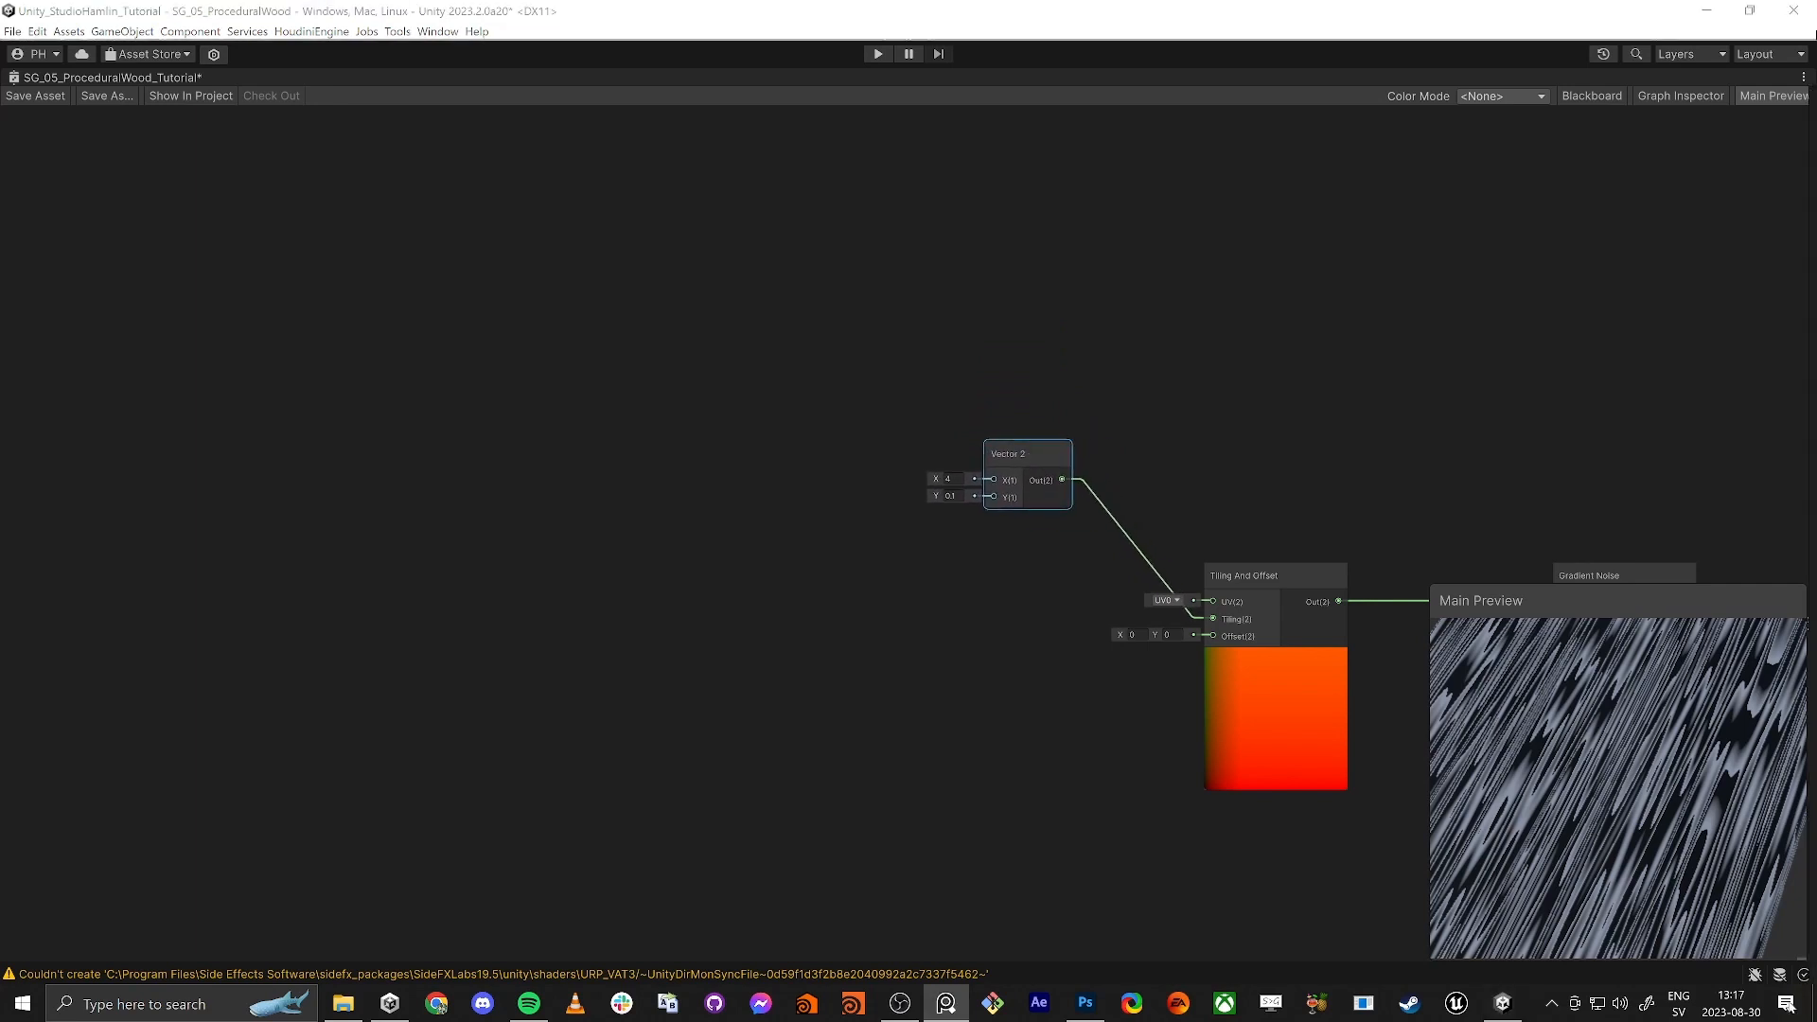
Step: Move the Gradient Noise node slightly down to line it up with the Multiply node
middle_click_drag(1265, 385, 831, 402)
scroll(795, 435, "down", 2)
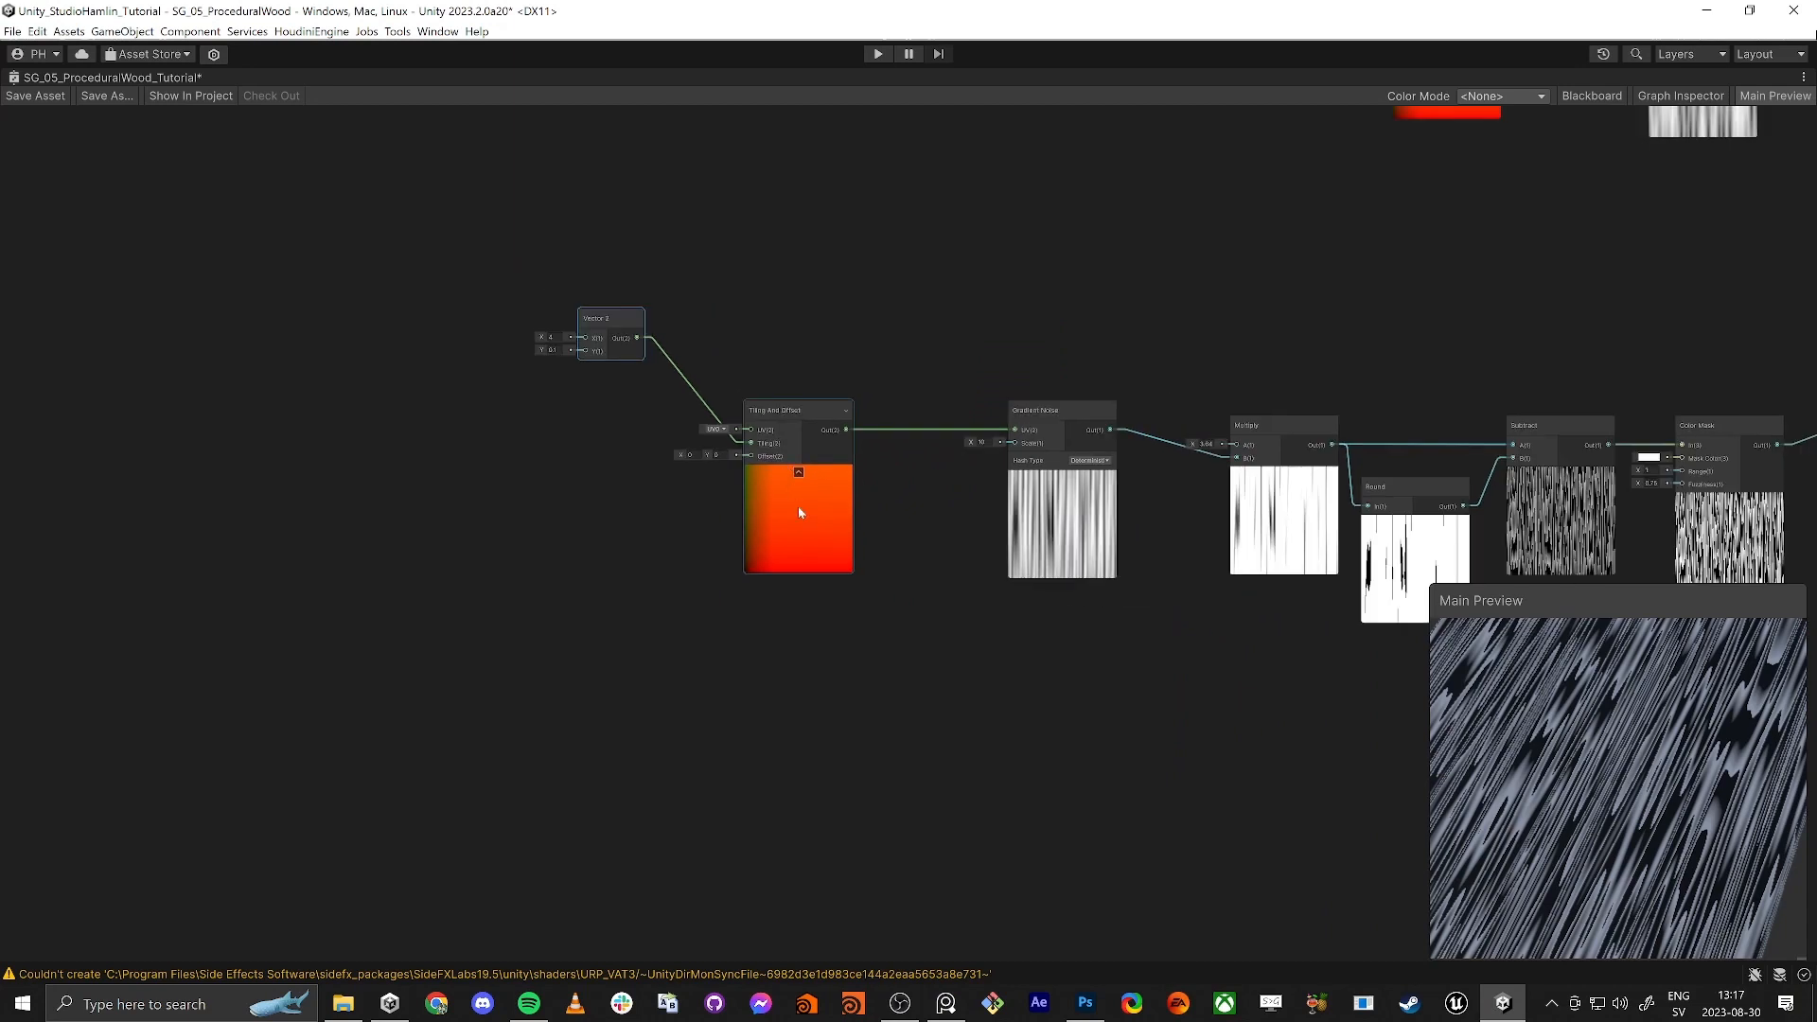
left_click_drag(1068, 413, 1060, 433)
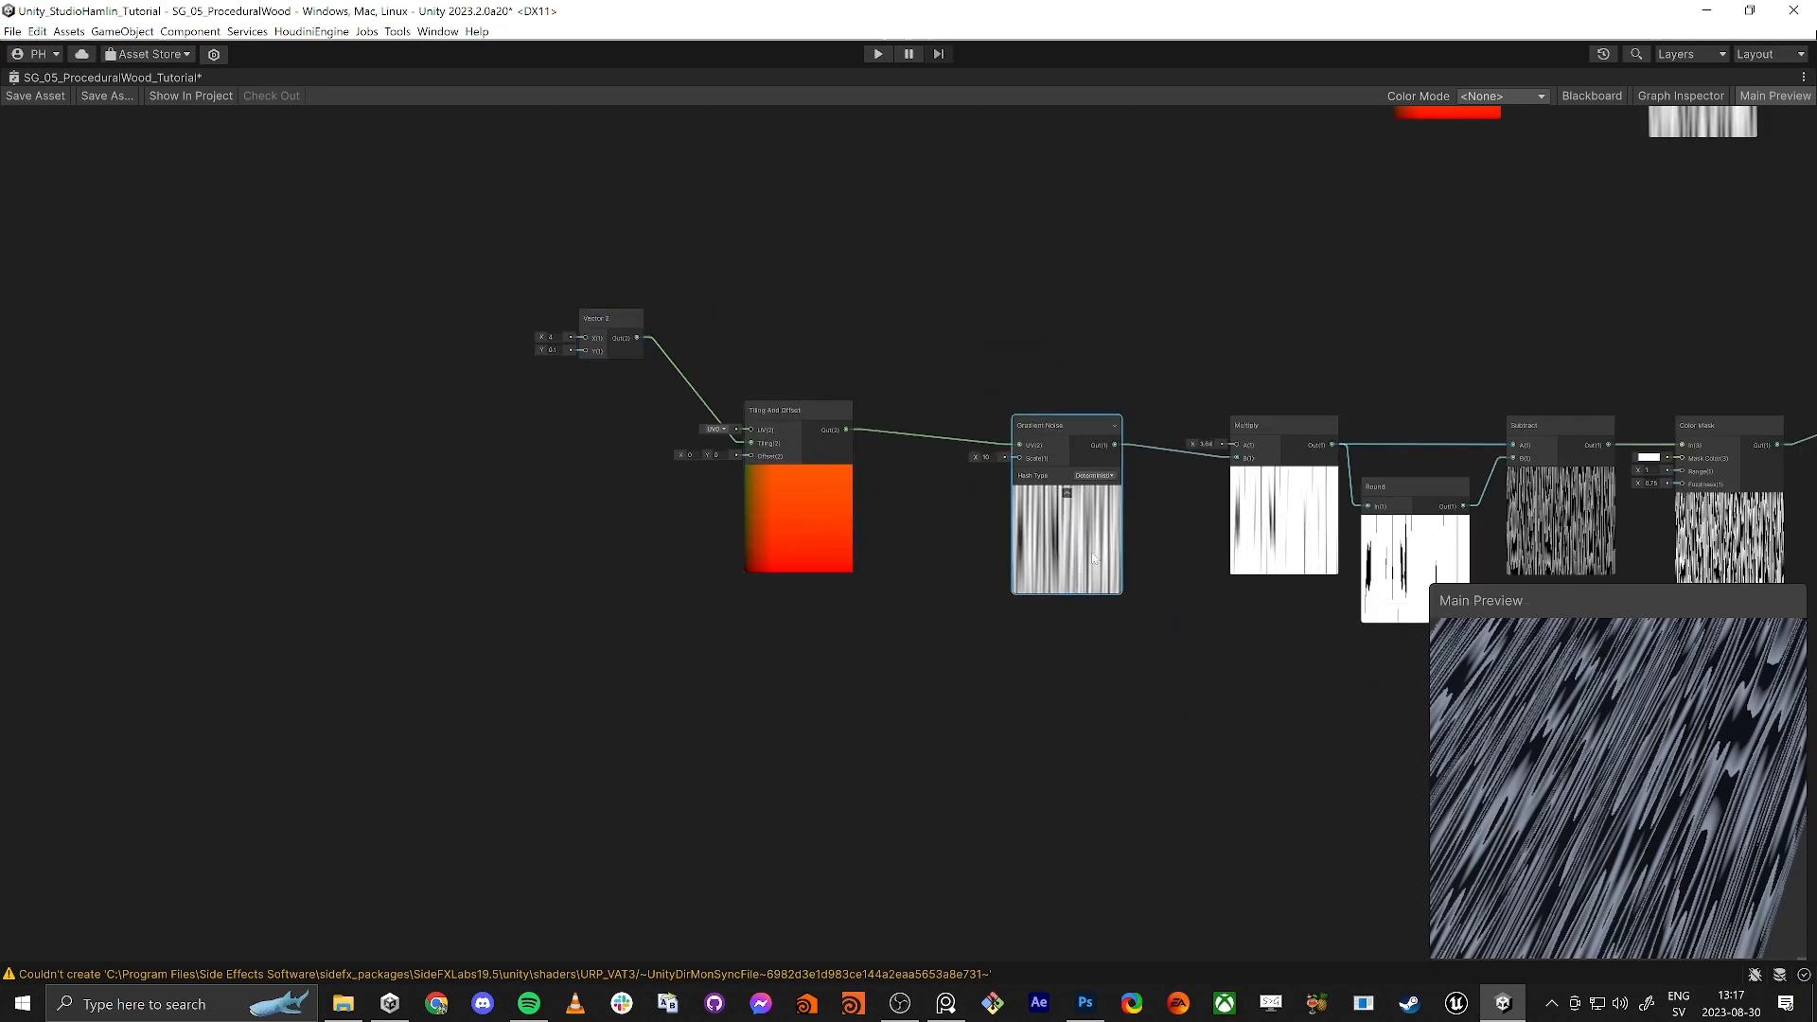
middle_click_drag(1204, 634, 1003, 596)
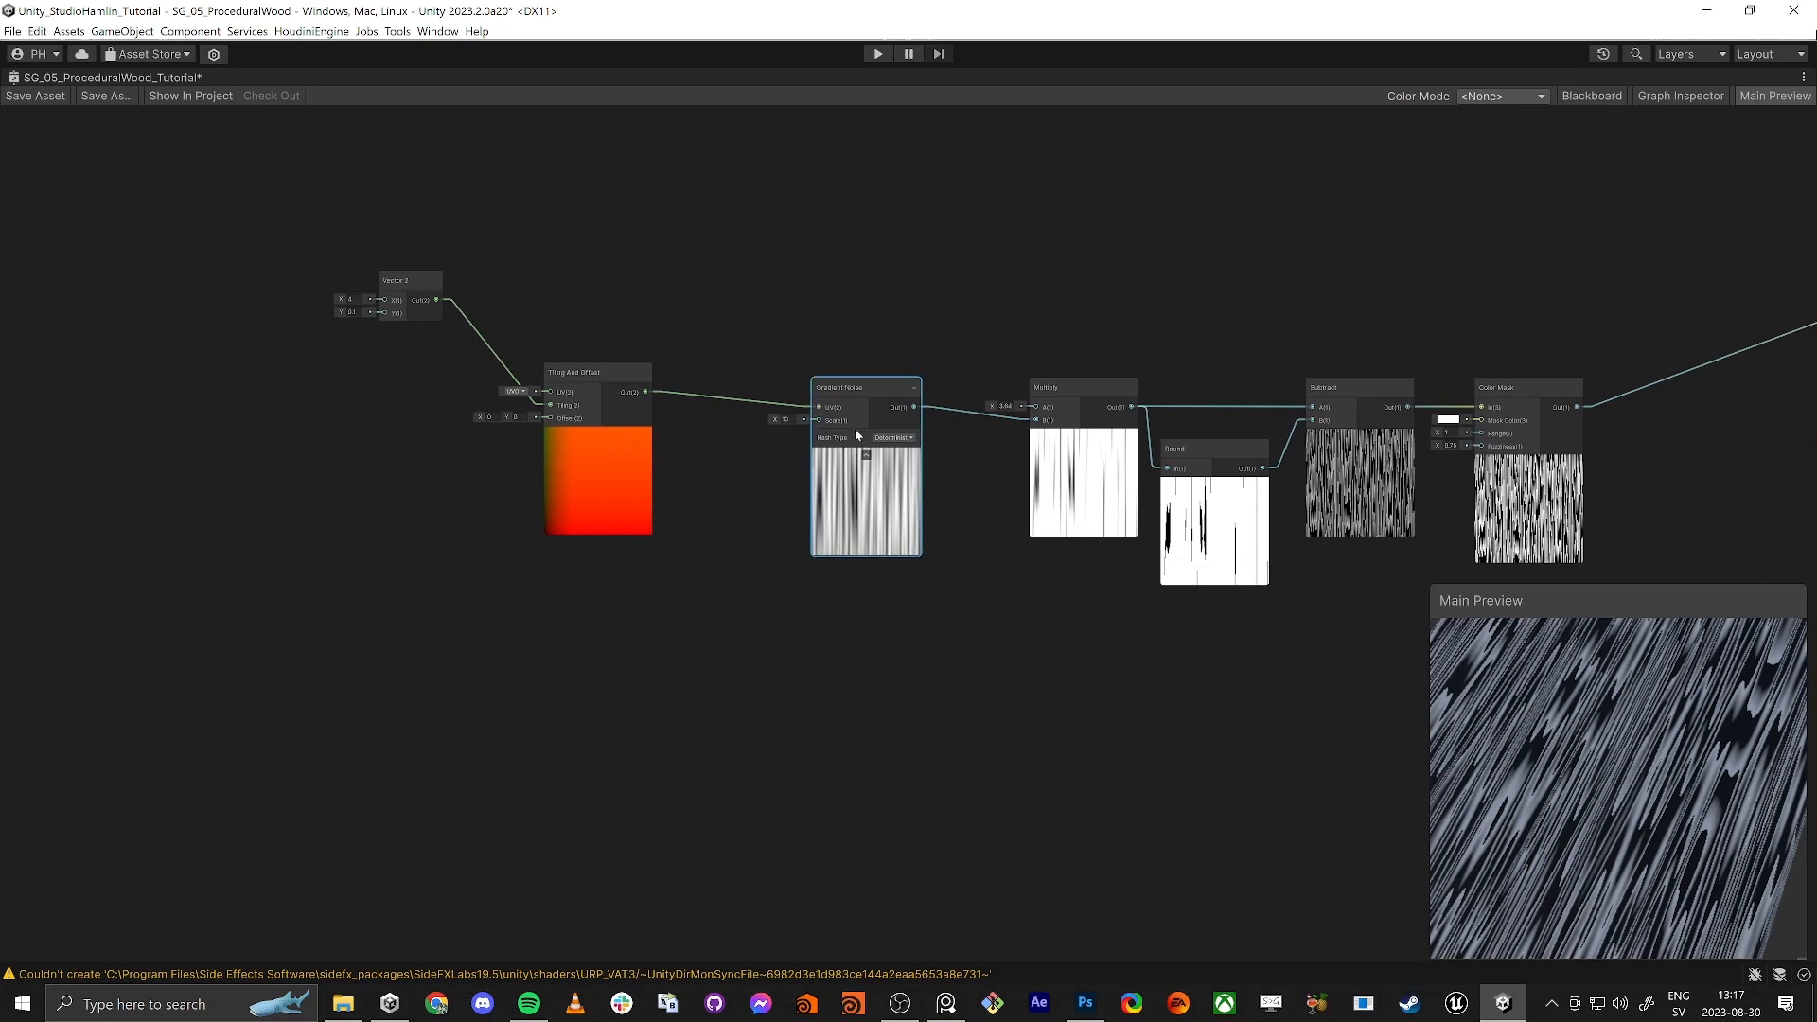
Step: Try a Scale of 0.92 on the Gradient Noise node, check it on the preview table, and undo the change
scroll(792, 423, "up", 3)
left_click_drag(757, 416, 658, 420)
scroll(1552, 799, "down", 5)
left_click_drag(1590, 800, 1597, 778)
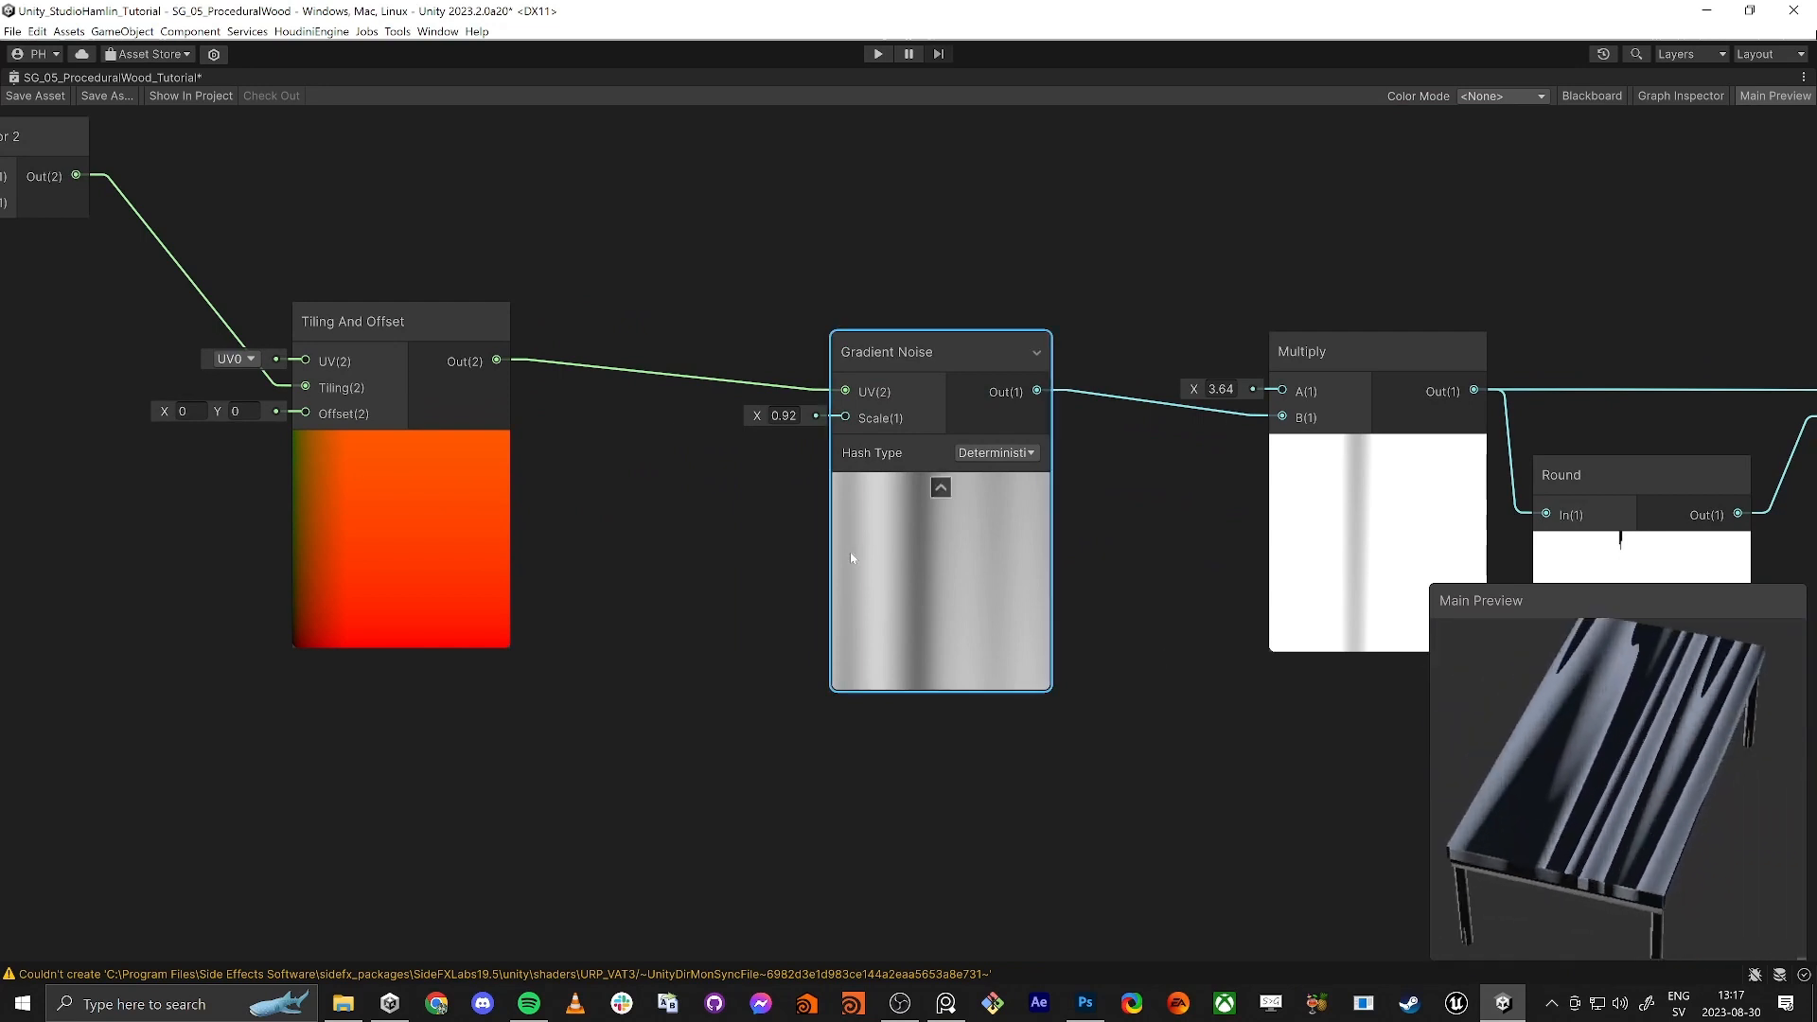
key("ctrl+z")
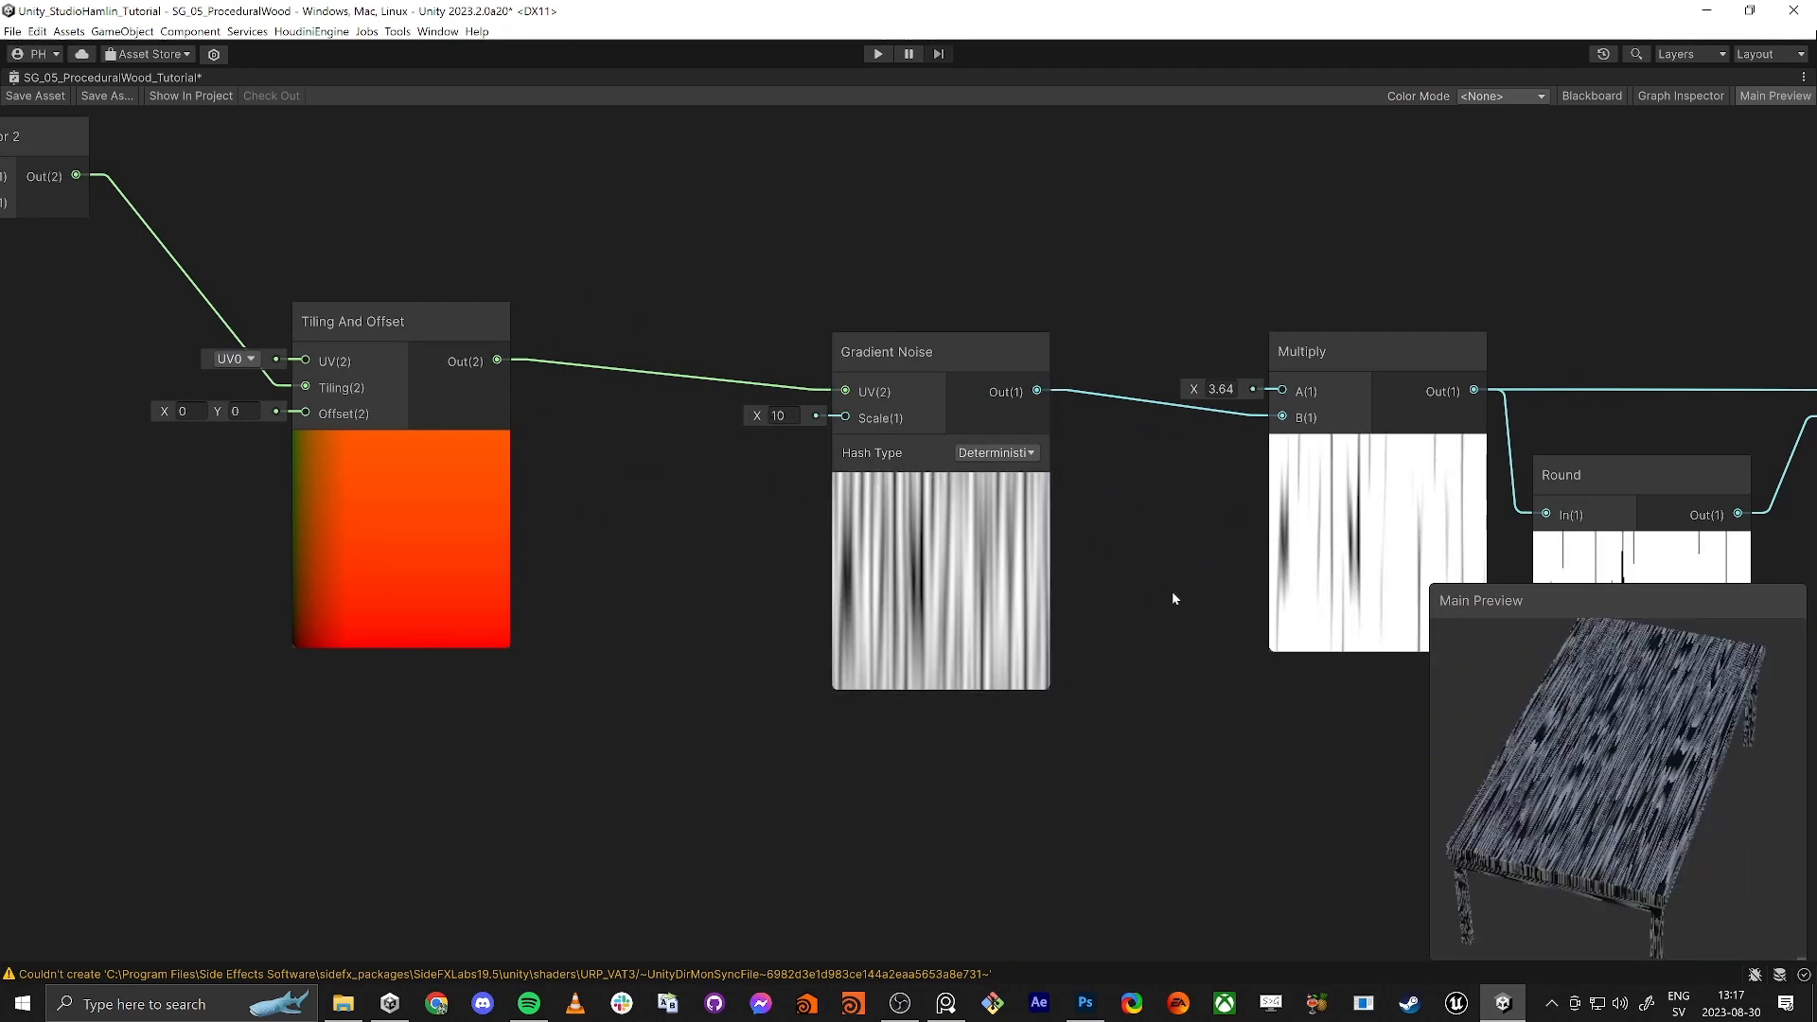
Step: Set the Multiply node's A value to 3.46, and zoom and rotate the preview table to inspect the grain
middle_click_drag(1171, 590, 975, 575)
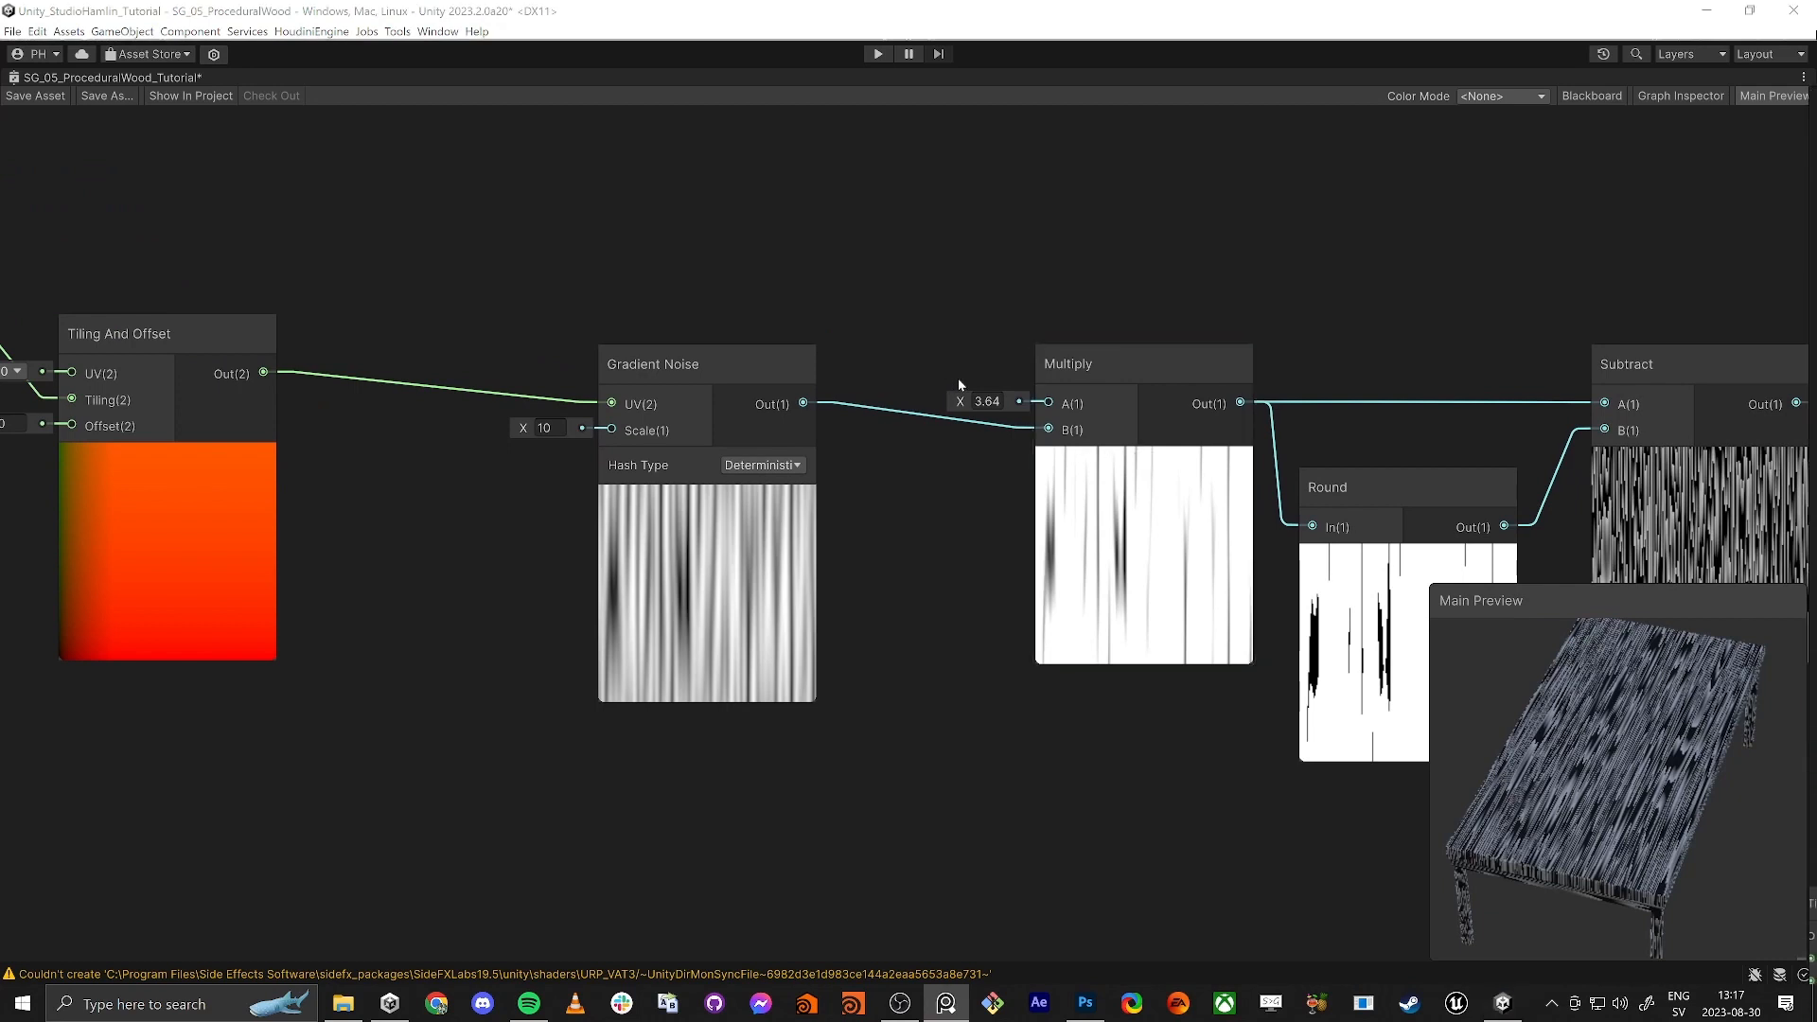
left_click_drag(960, 405, 957, 404)
scroll(1660, 753, "up", 4)
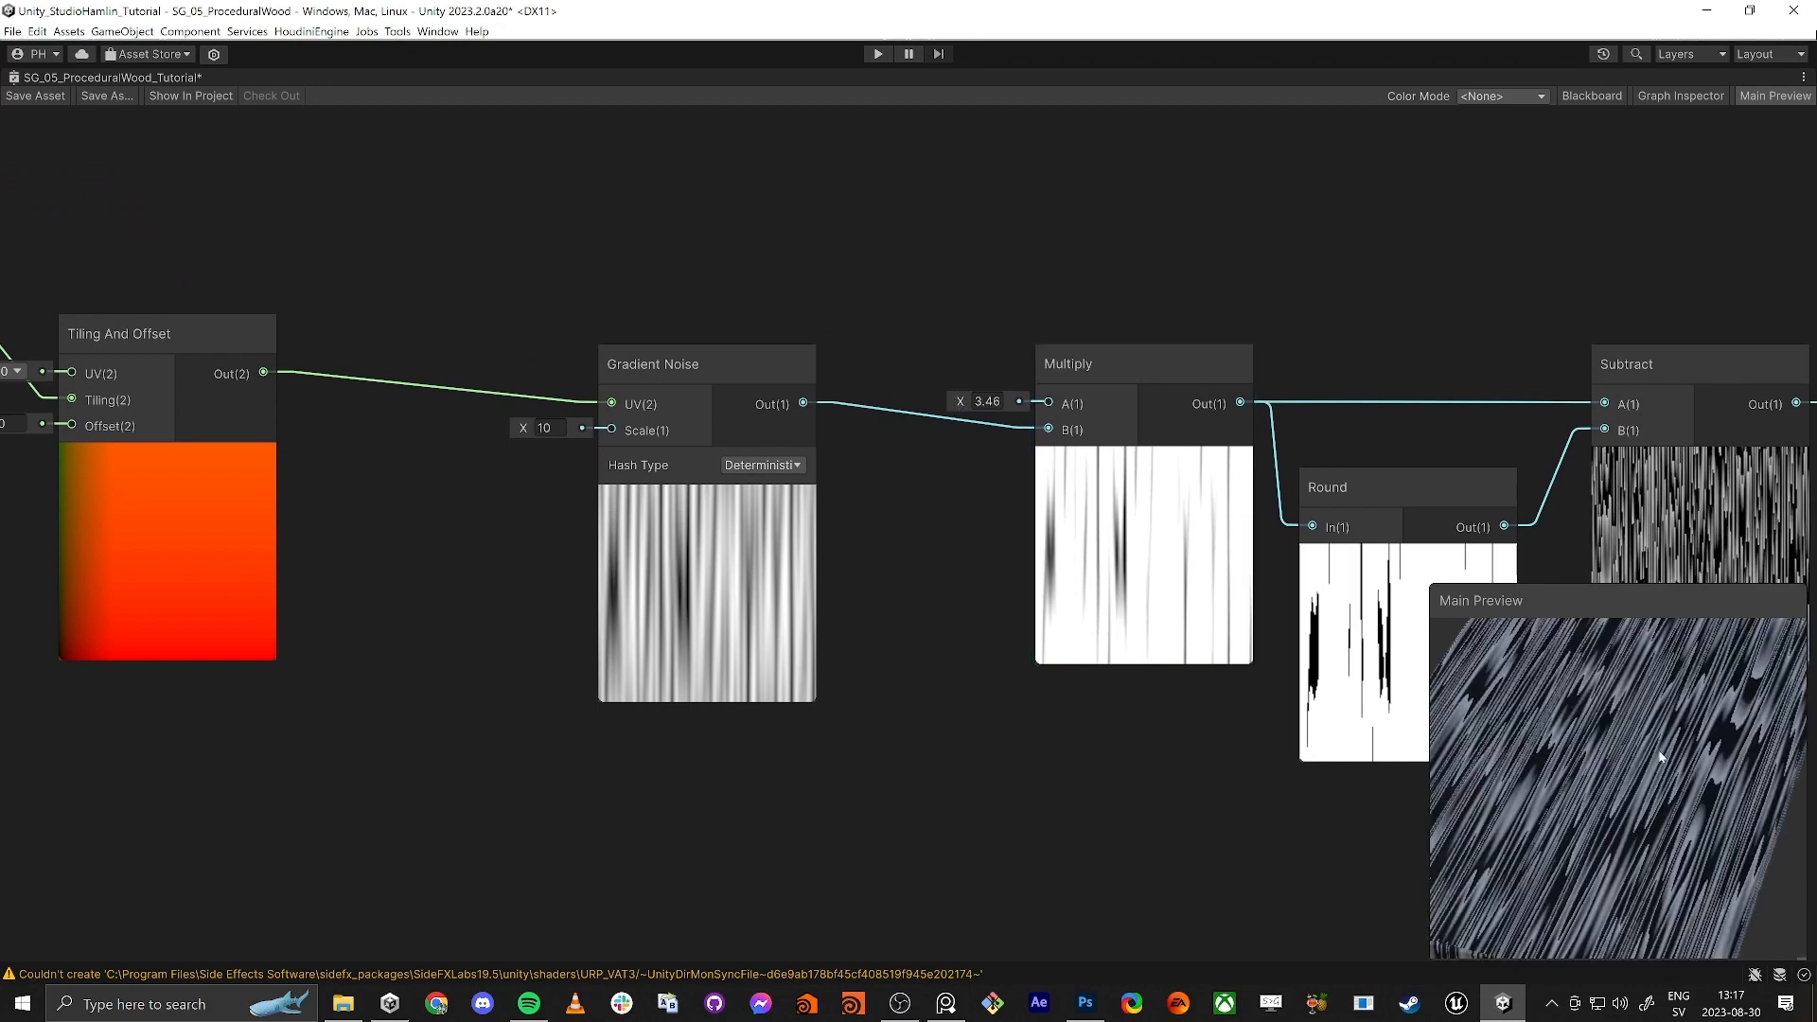
scroll(1660, 753, "down", 3)
middle_click_drag(1134, 821, 435, 666)
scroll(435, 666, "down", 5)
middle_click_drag(1111, 504, 1048, 733)
middle_click_drag(1018, 532, 1209, 550)
scroll(1662, 864, "up", 3)
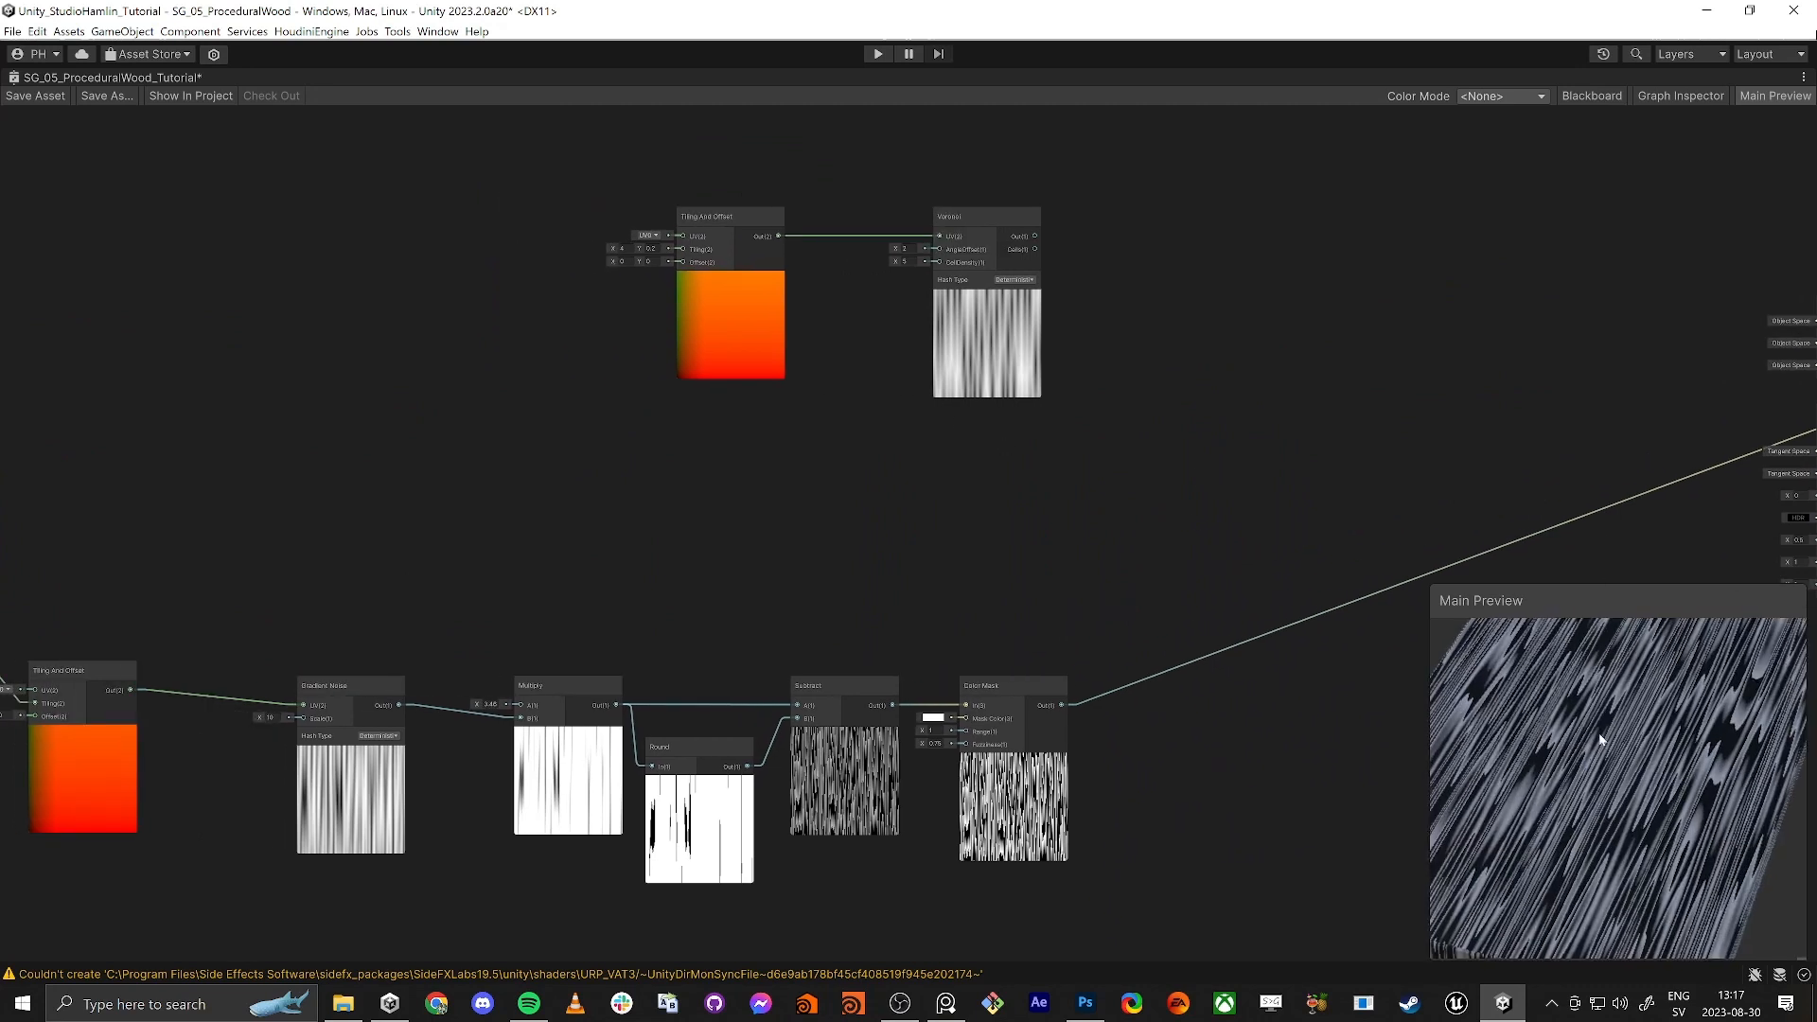
left_click_drag(1661, 857, 1562, 727)
Step: Add a Blend node before the Fragment block, connecting the Voronoi output to its Base and the Color Mask output to its Blend input
middle_click_drag(1194, 523, 1087, 575)
key("space")
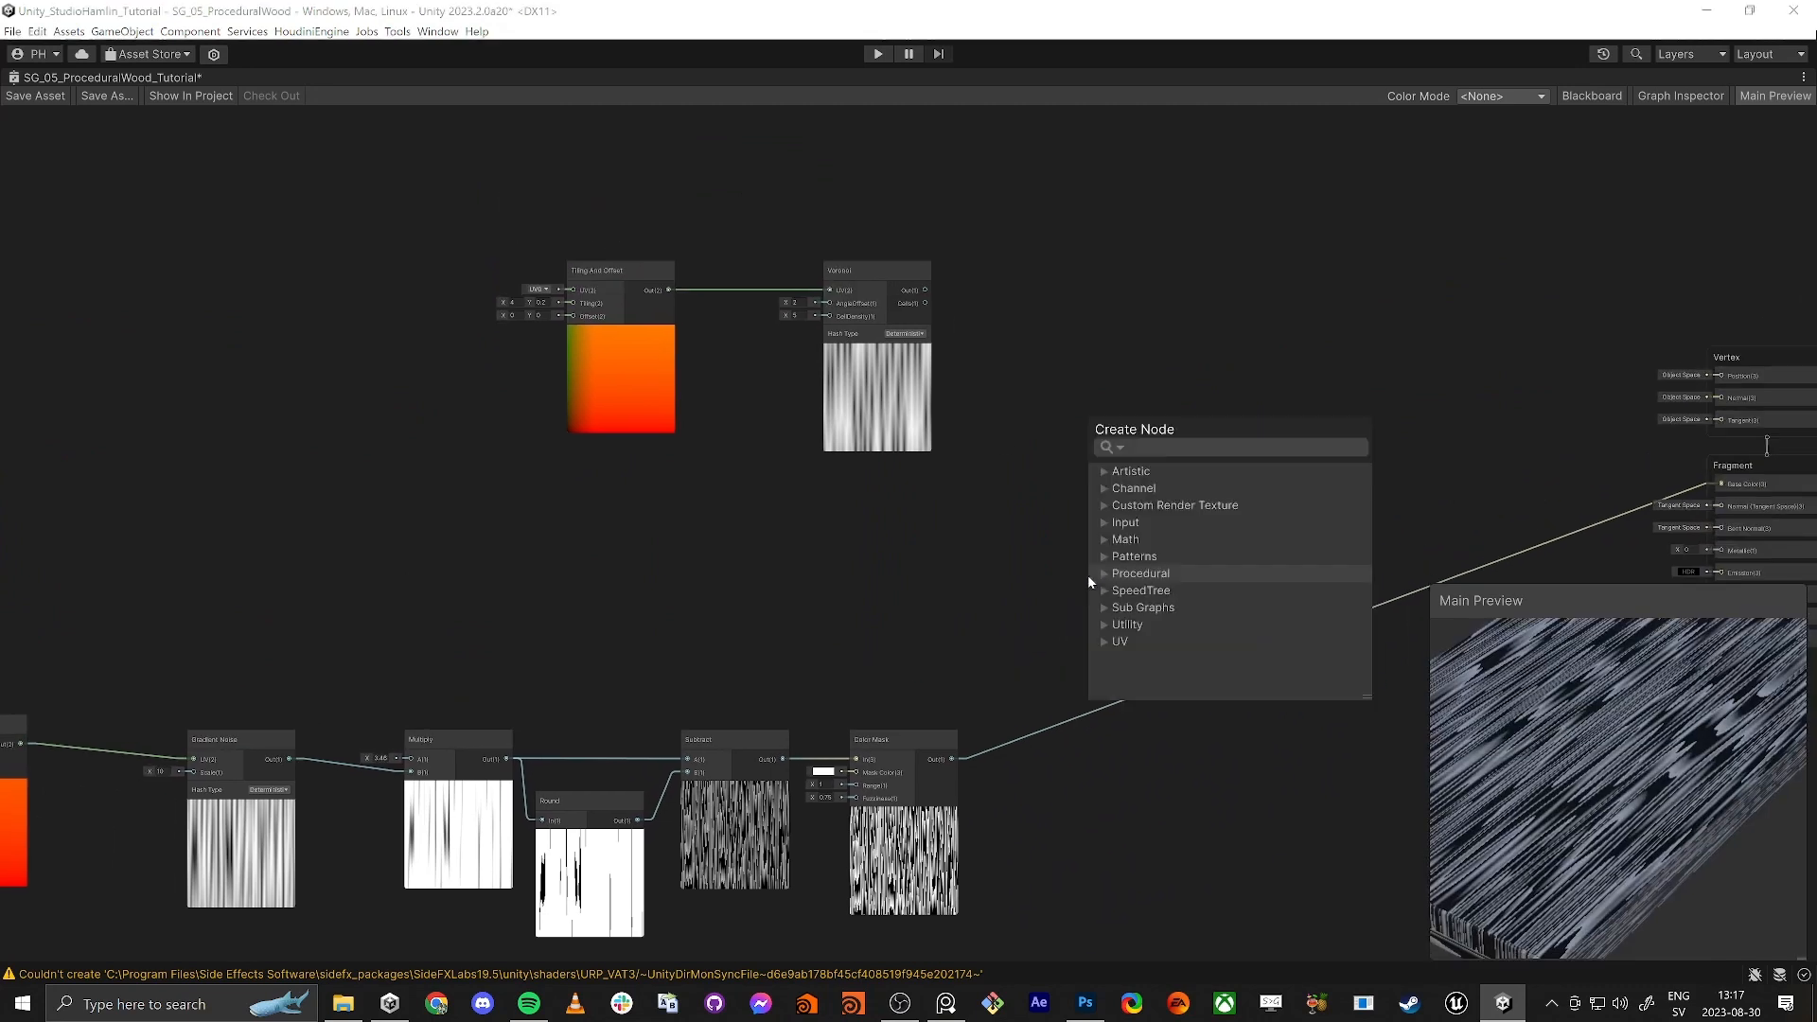
type("bled")
key("BackSpace")
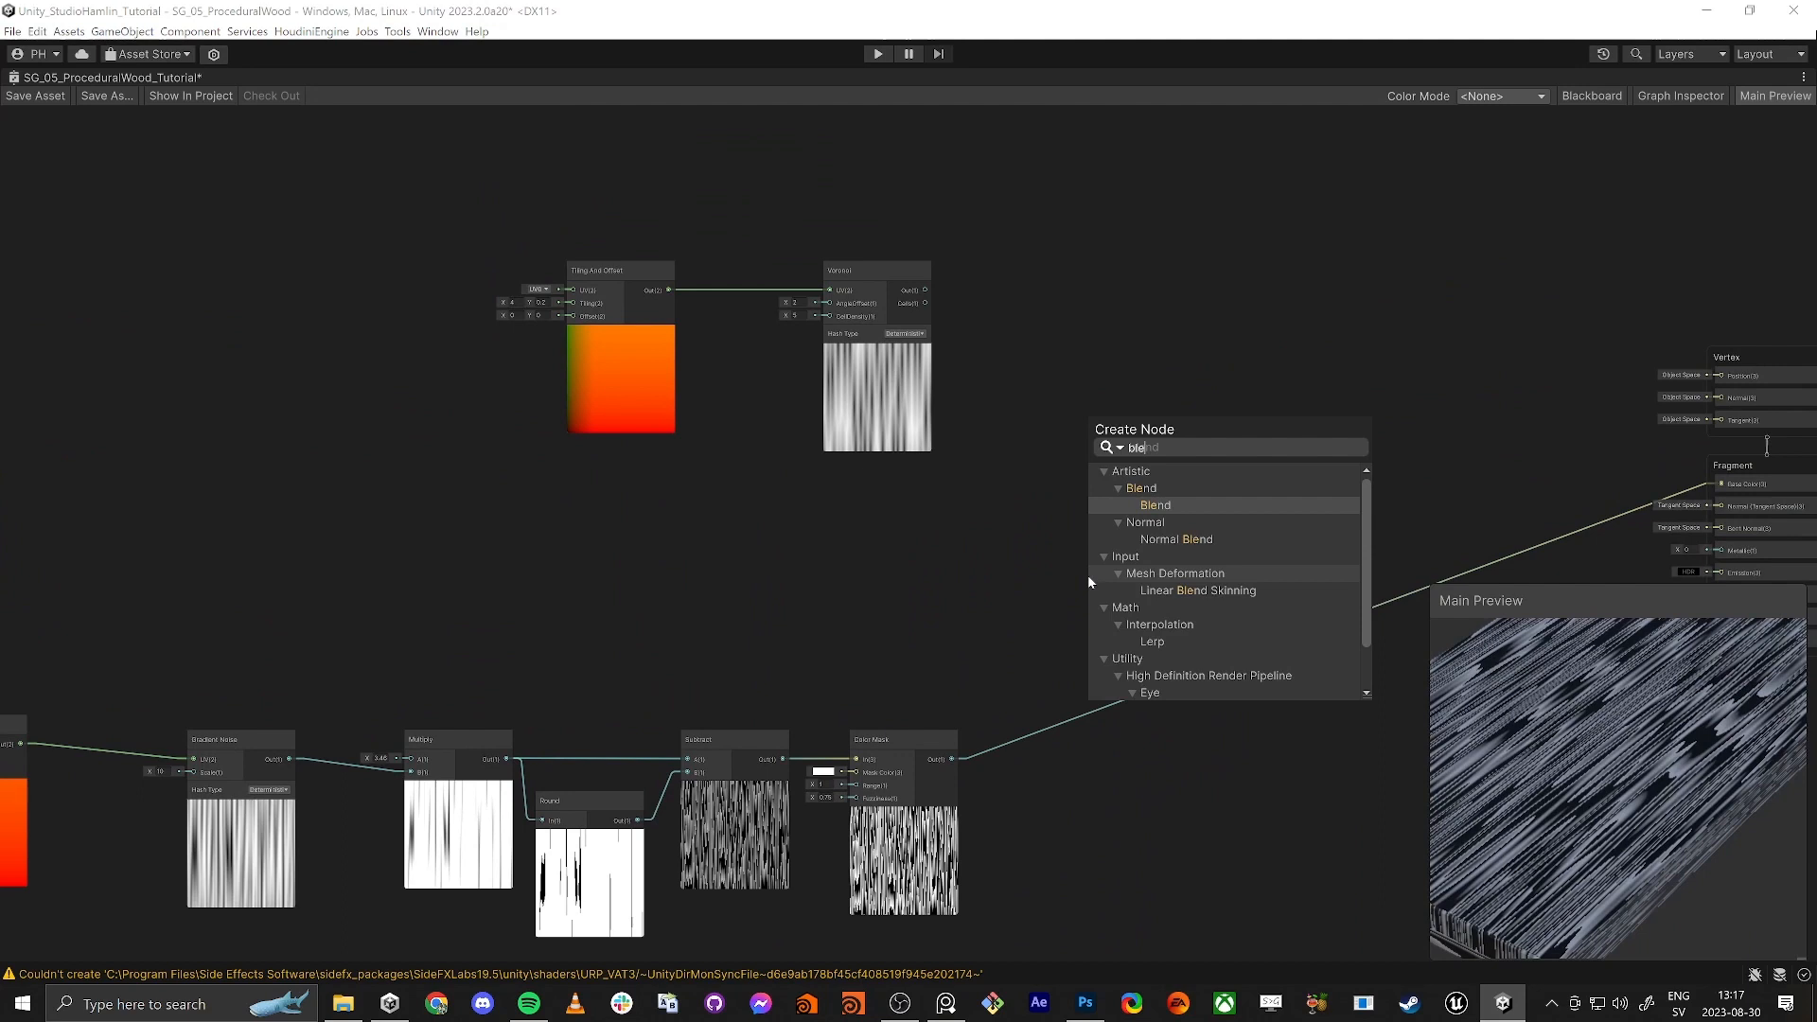
left_click(1173, 502)
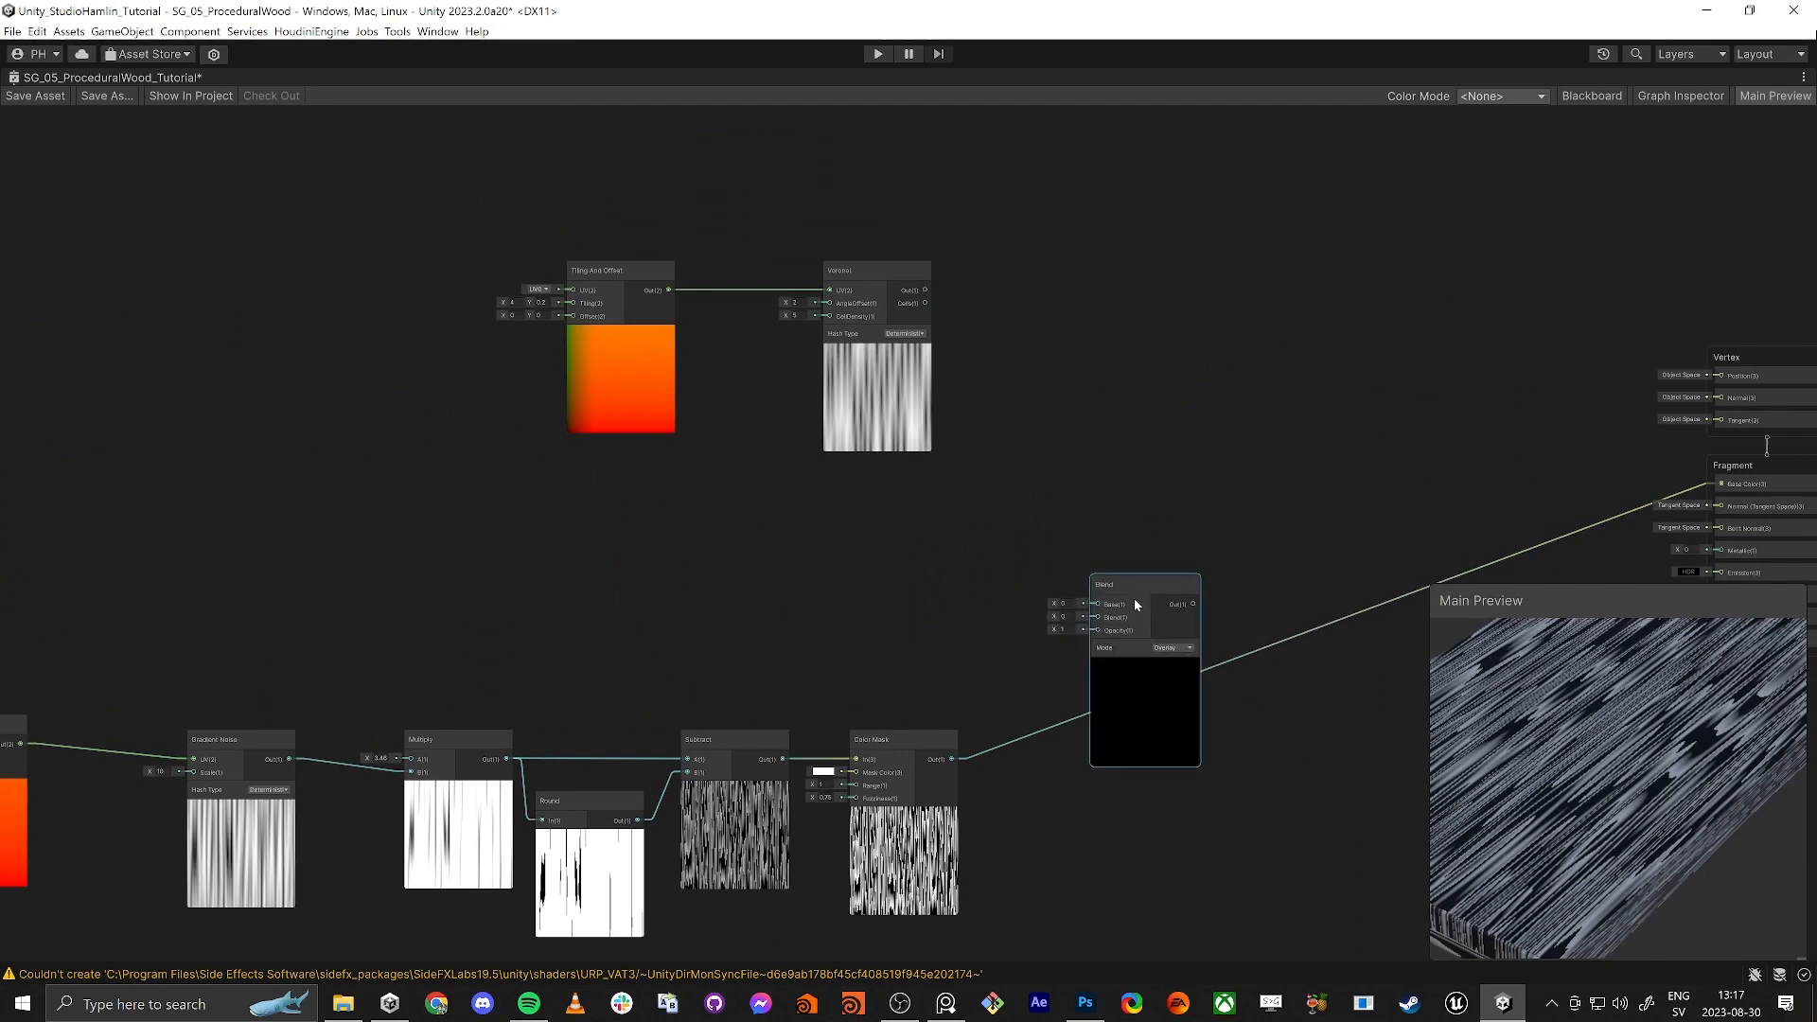
left_click_drag(1136, 604, 1166, 518)
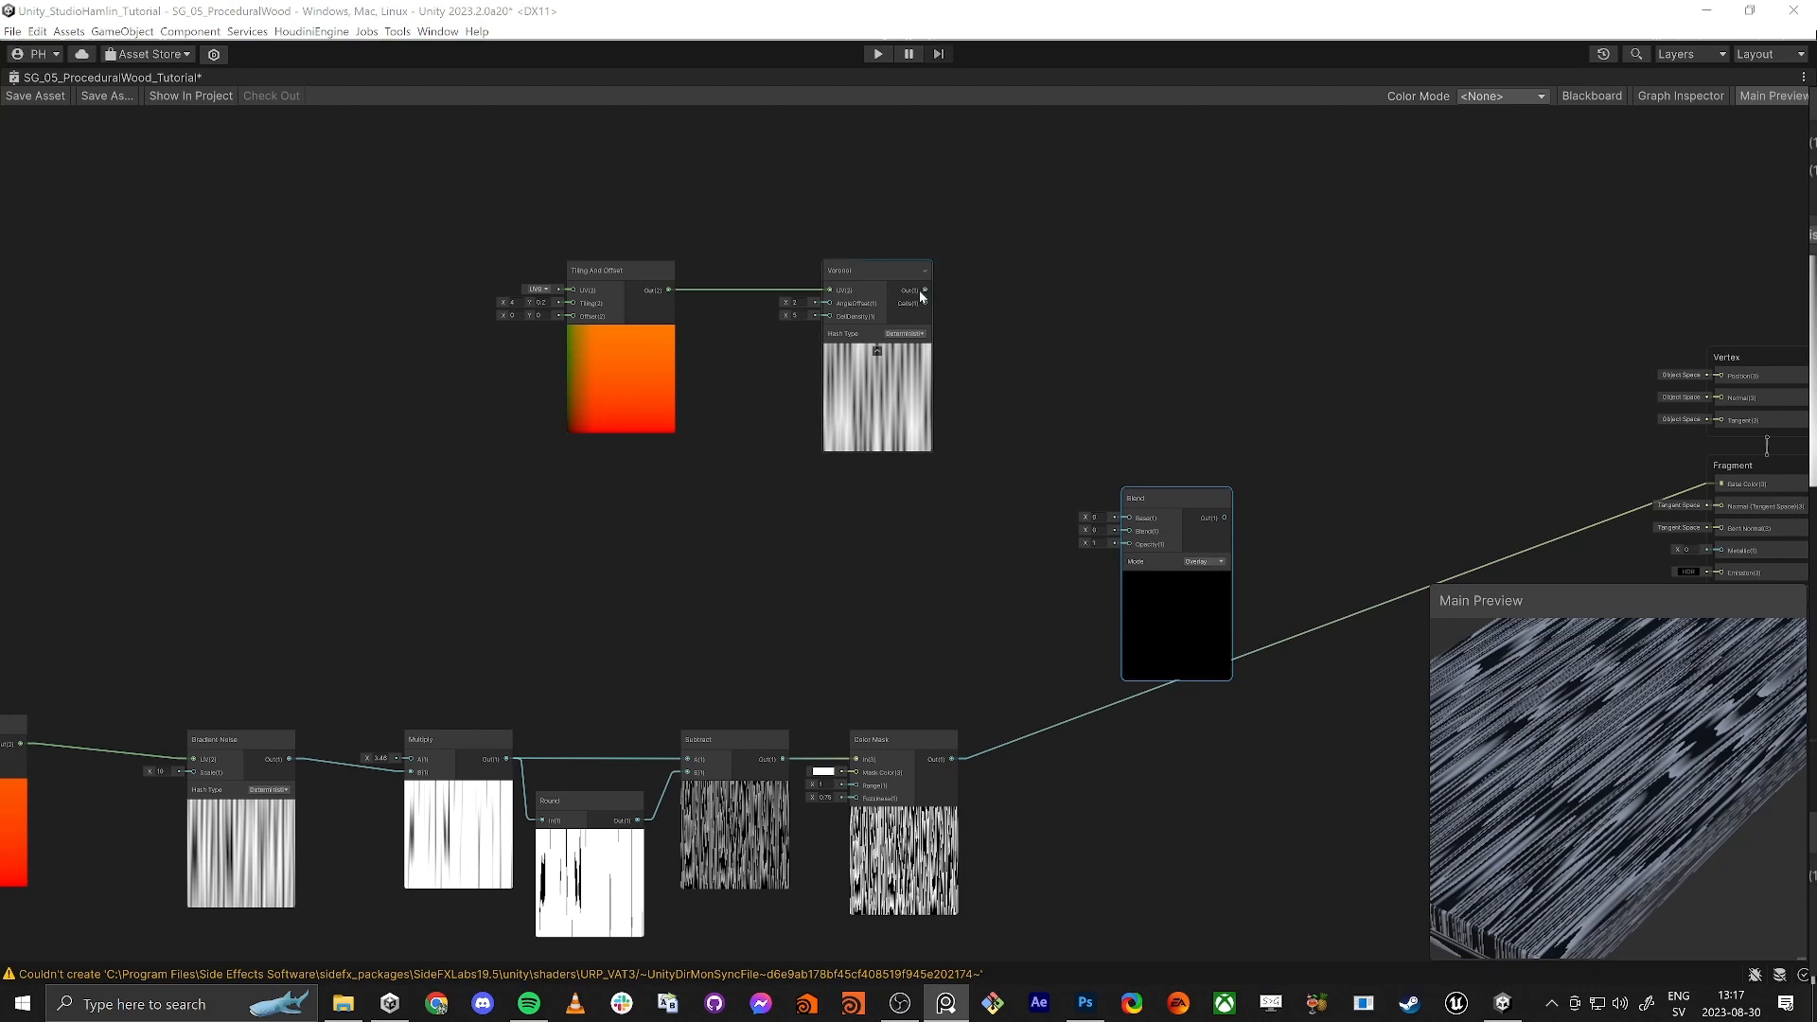
left_click_drag(925, 290, 954, 762)
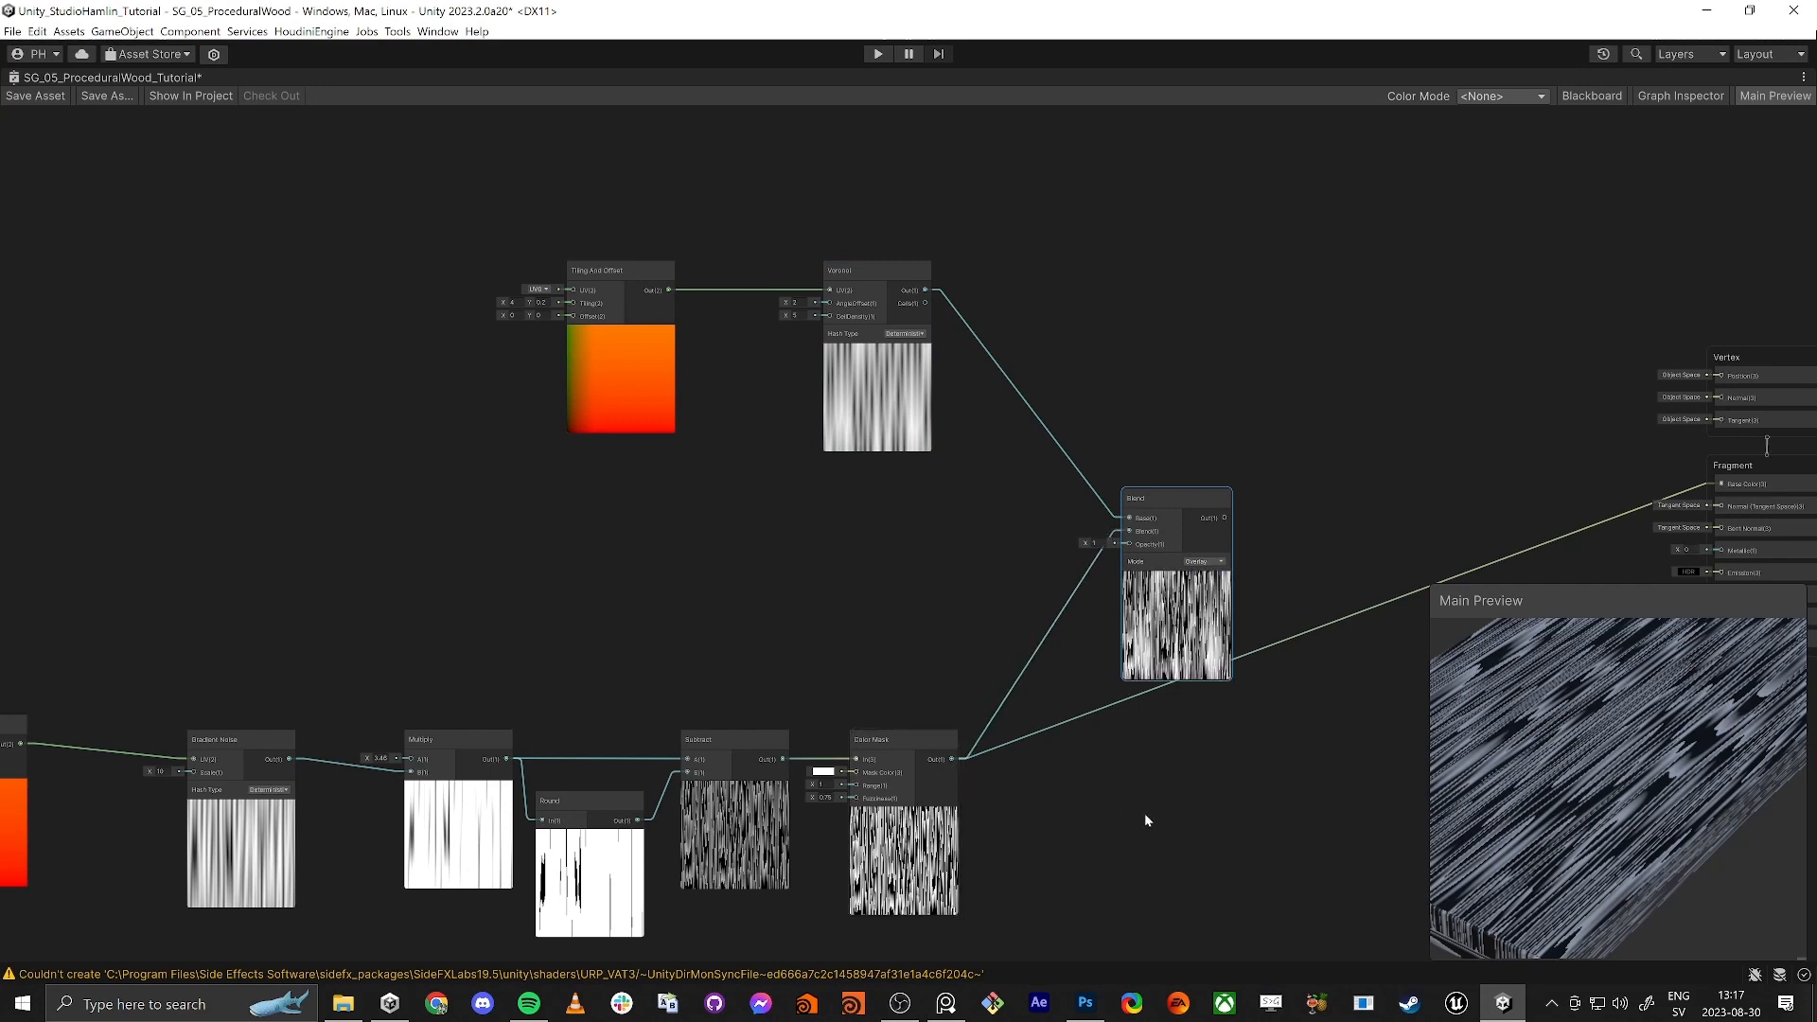
middle_click_drag(1145, 814, 1111, 807)
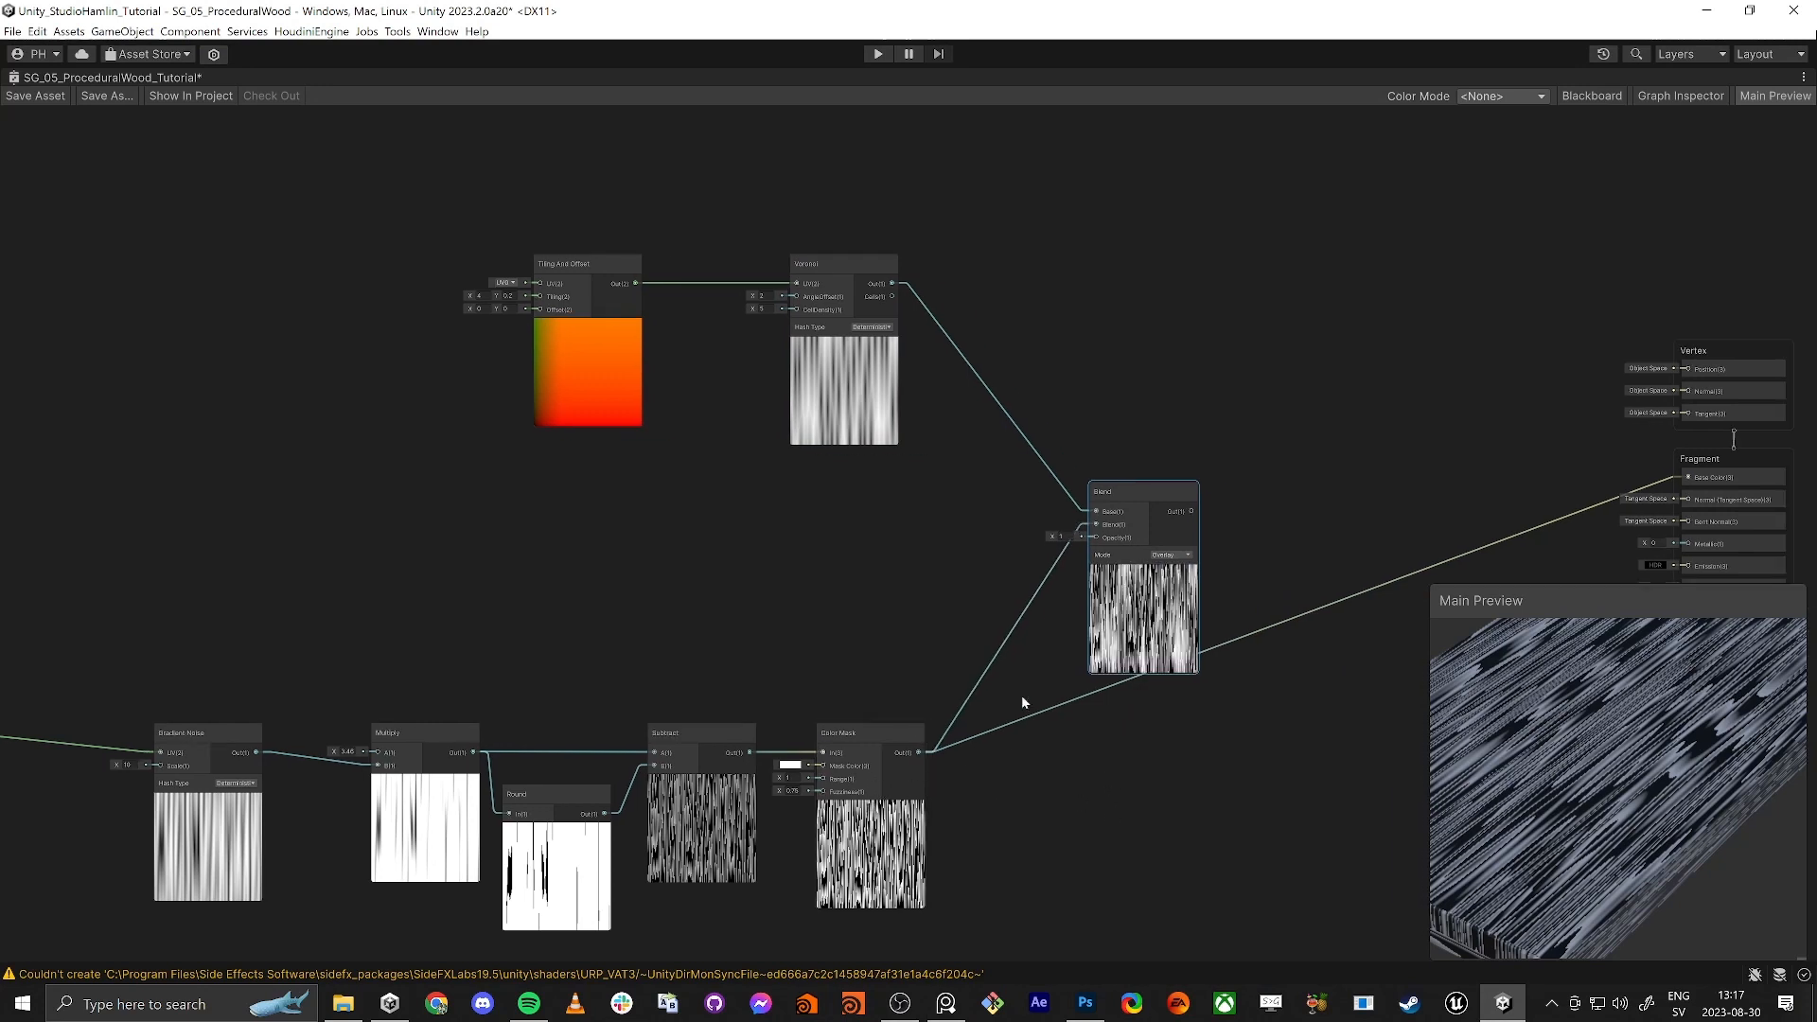
Step: Show the Blackboard, add a Float property named Blend Layers, and place it in the graph beside the Blend node
left_click(1592, 95)
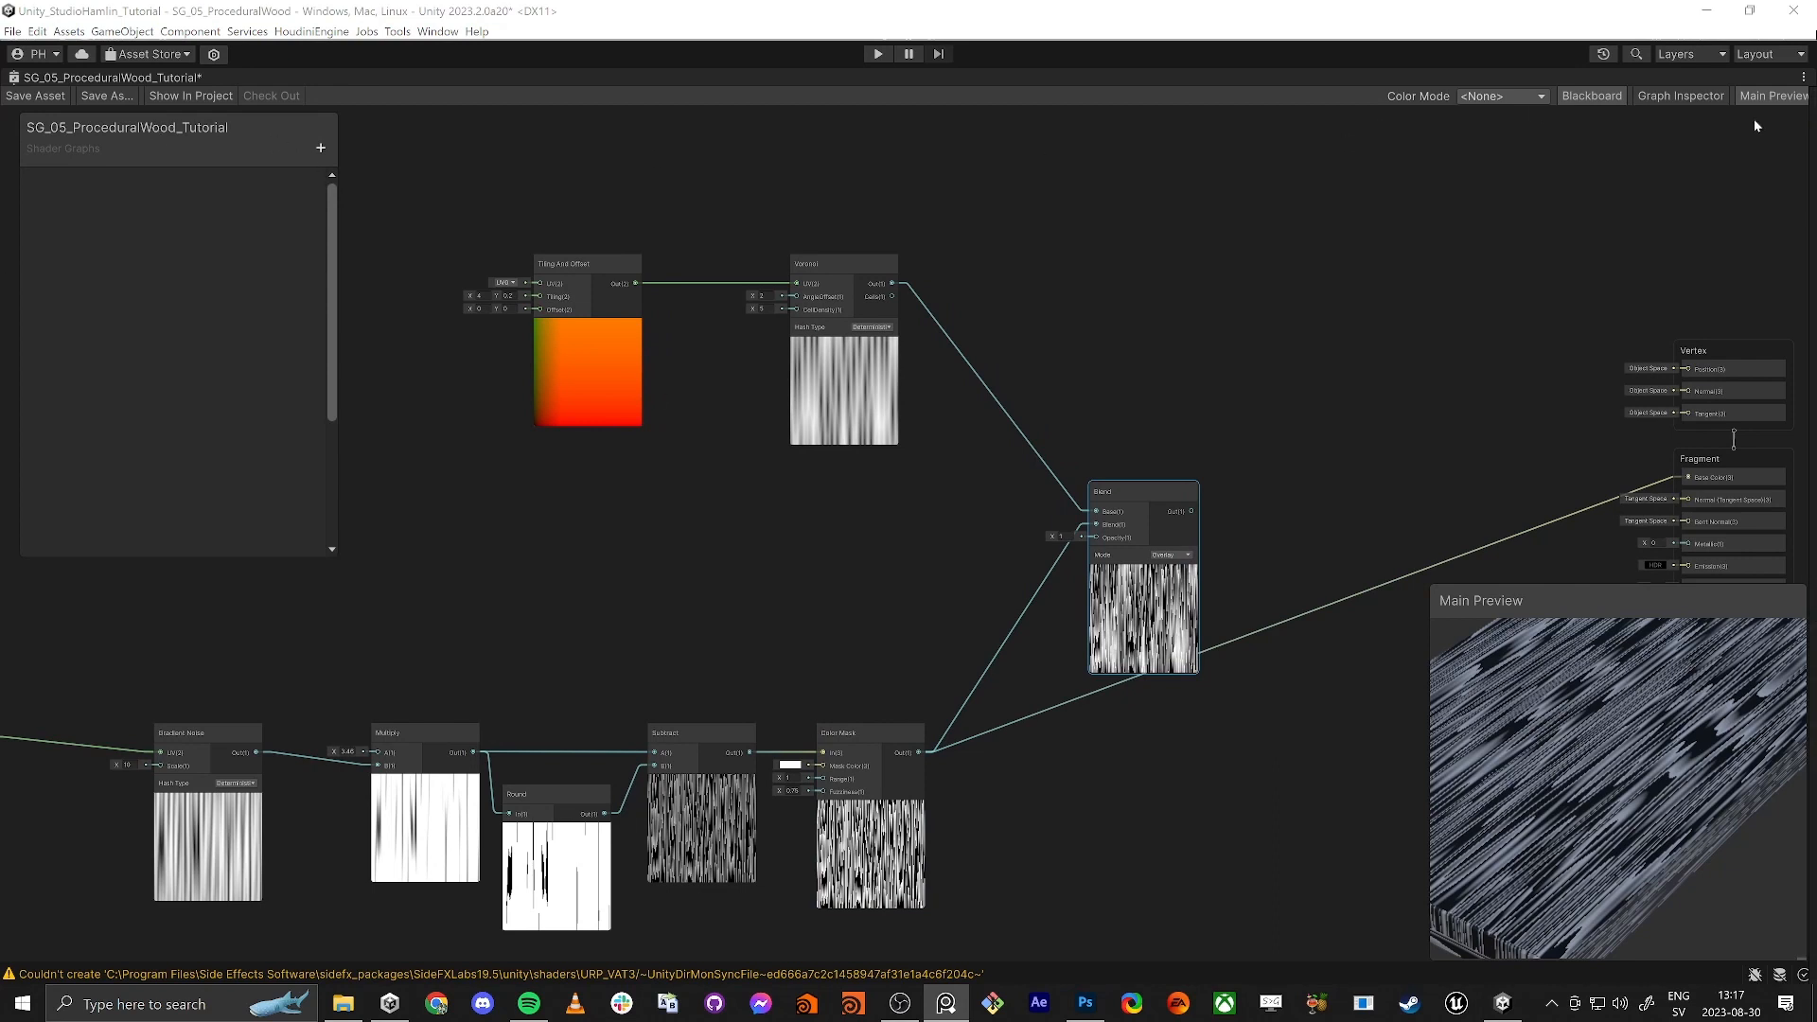
left_click(321, 148)
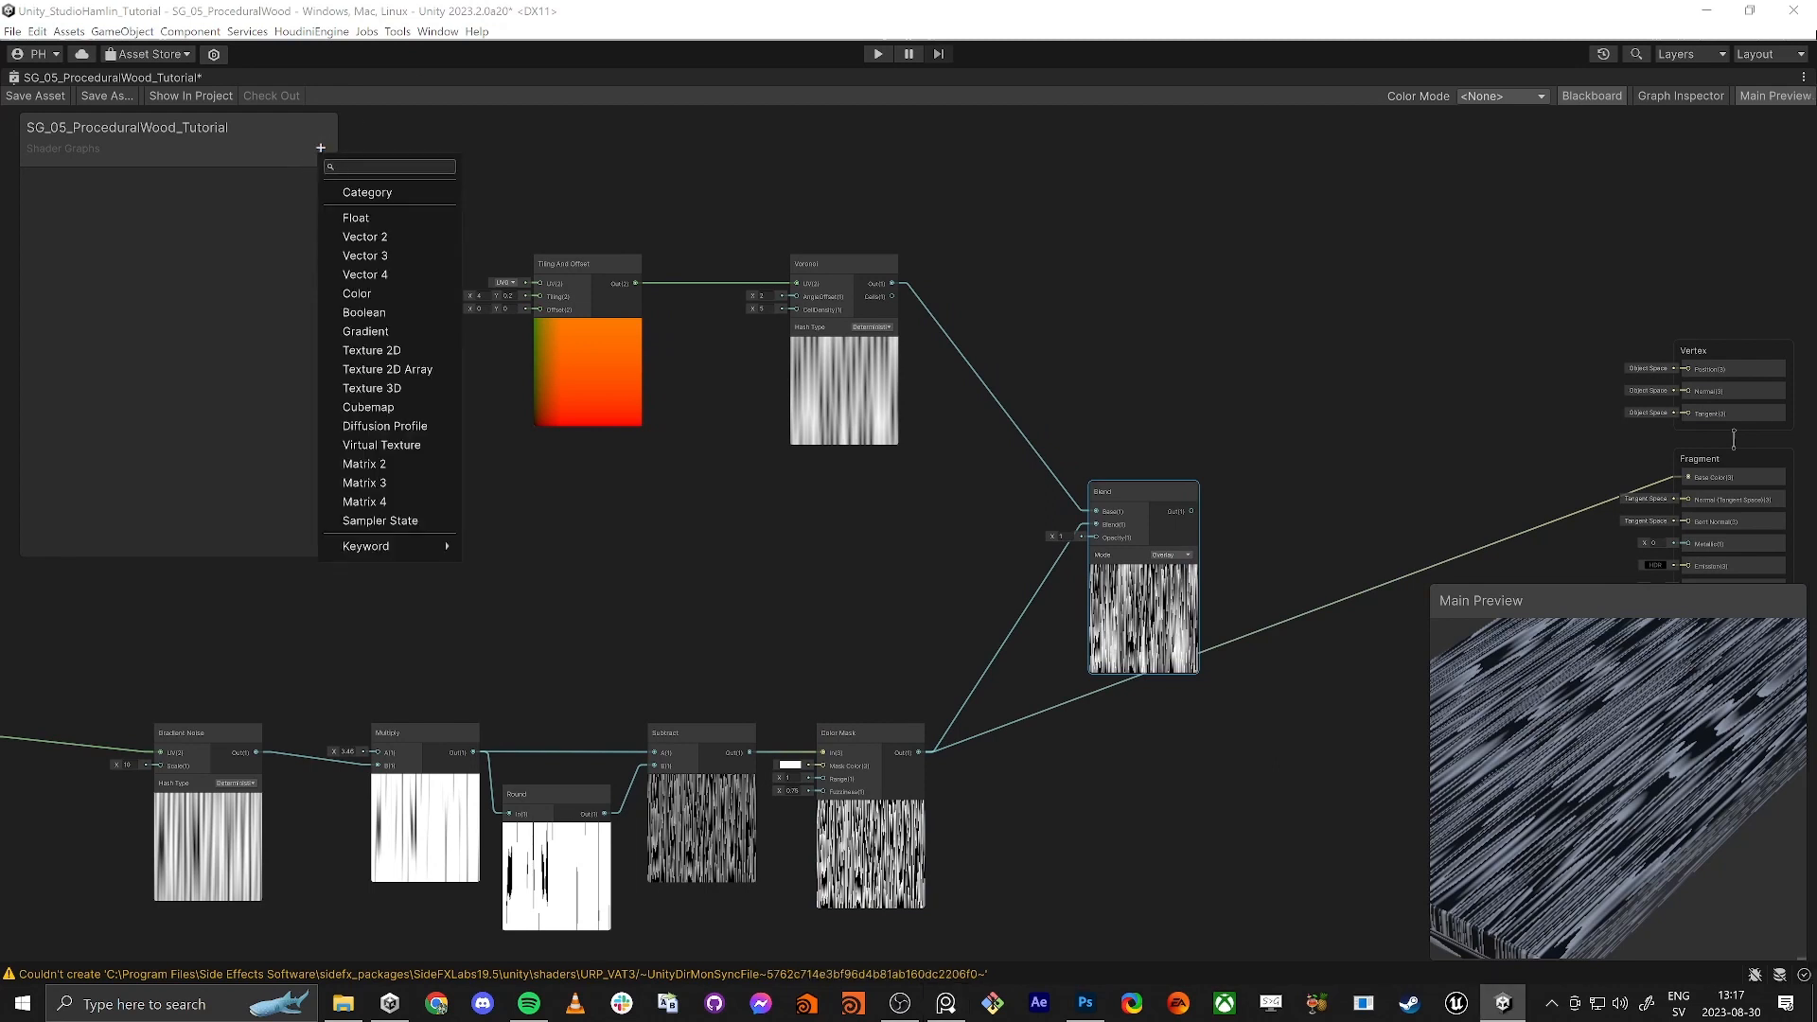
left_click(353, 218)
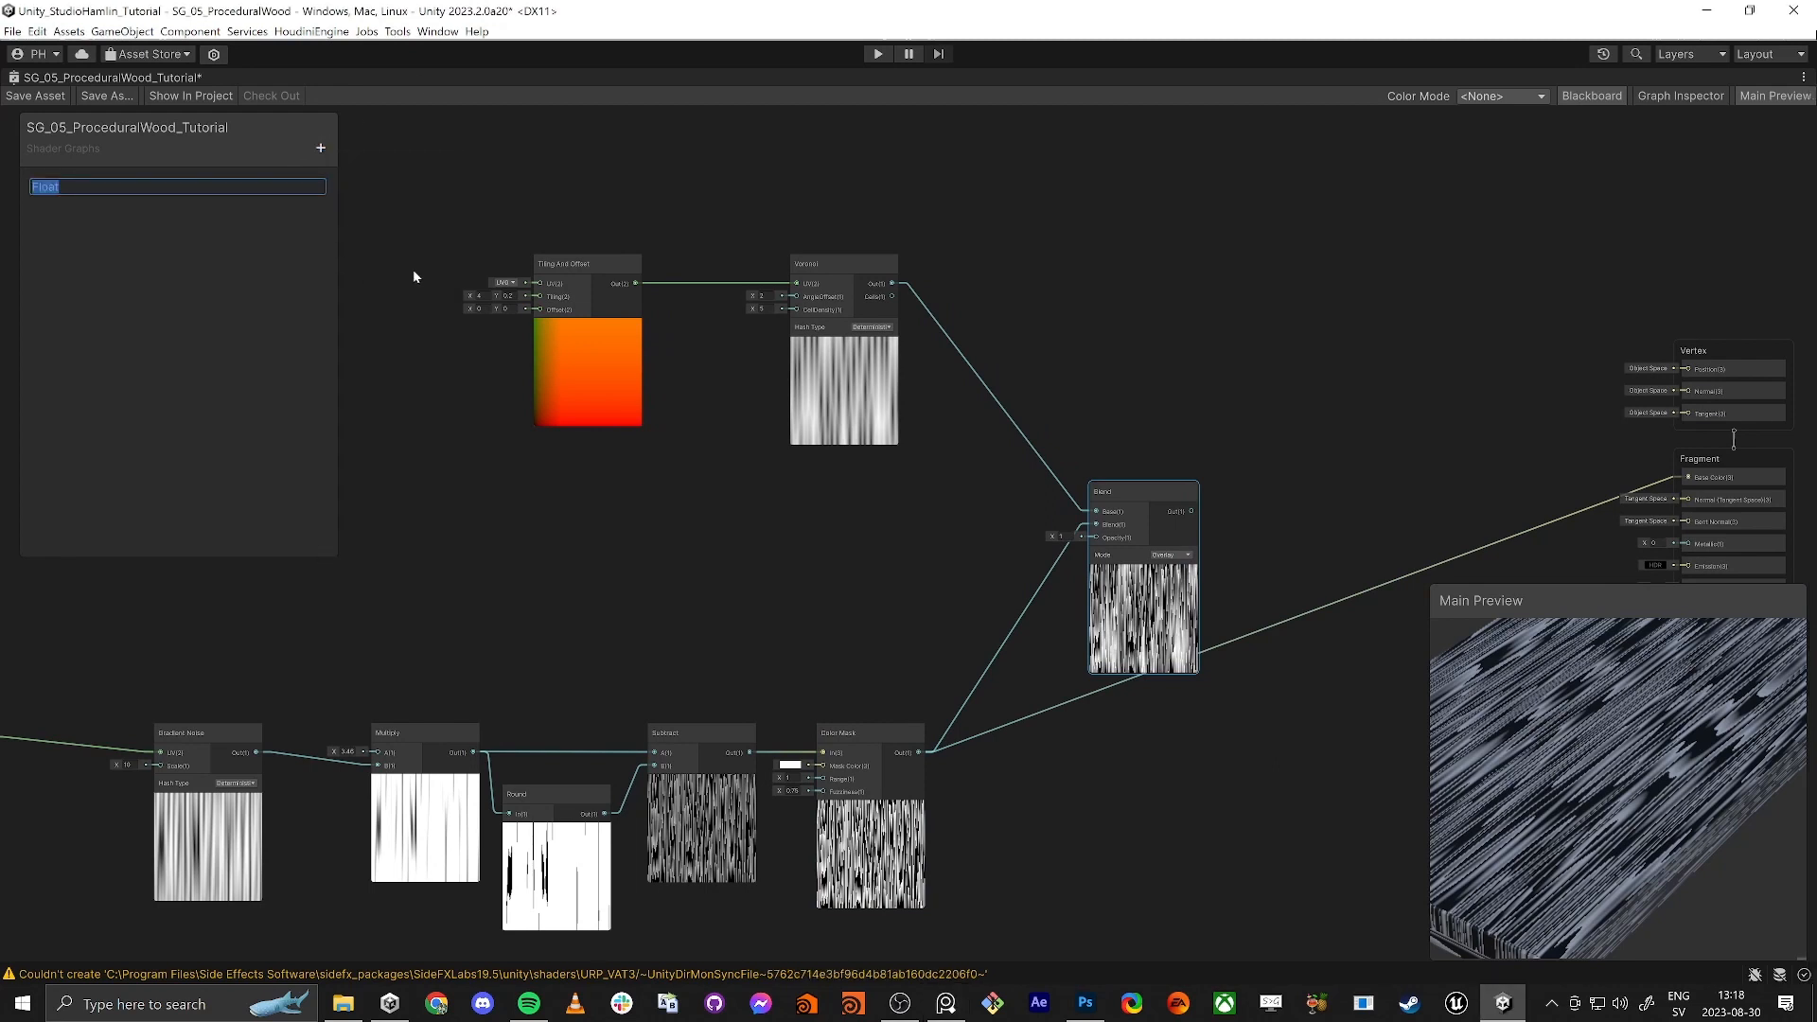
type("Blend")
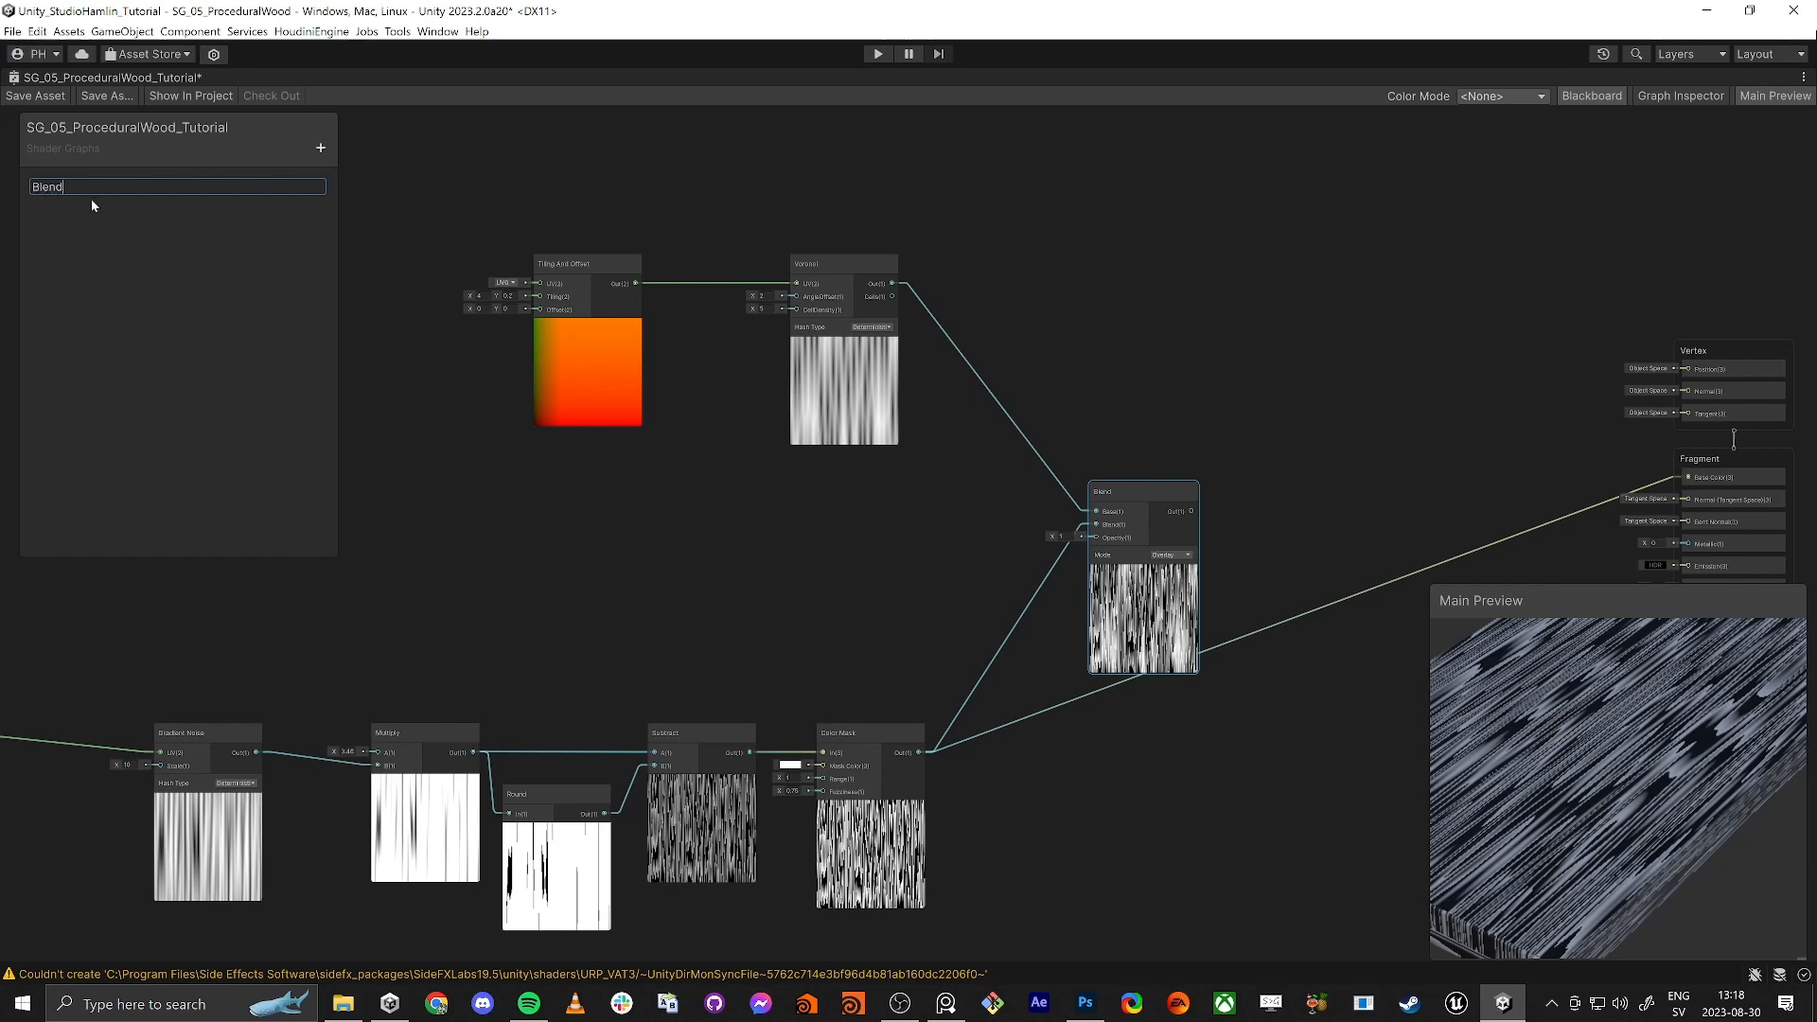
type(" Layerws")
key("Return")
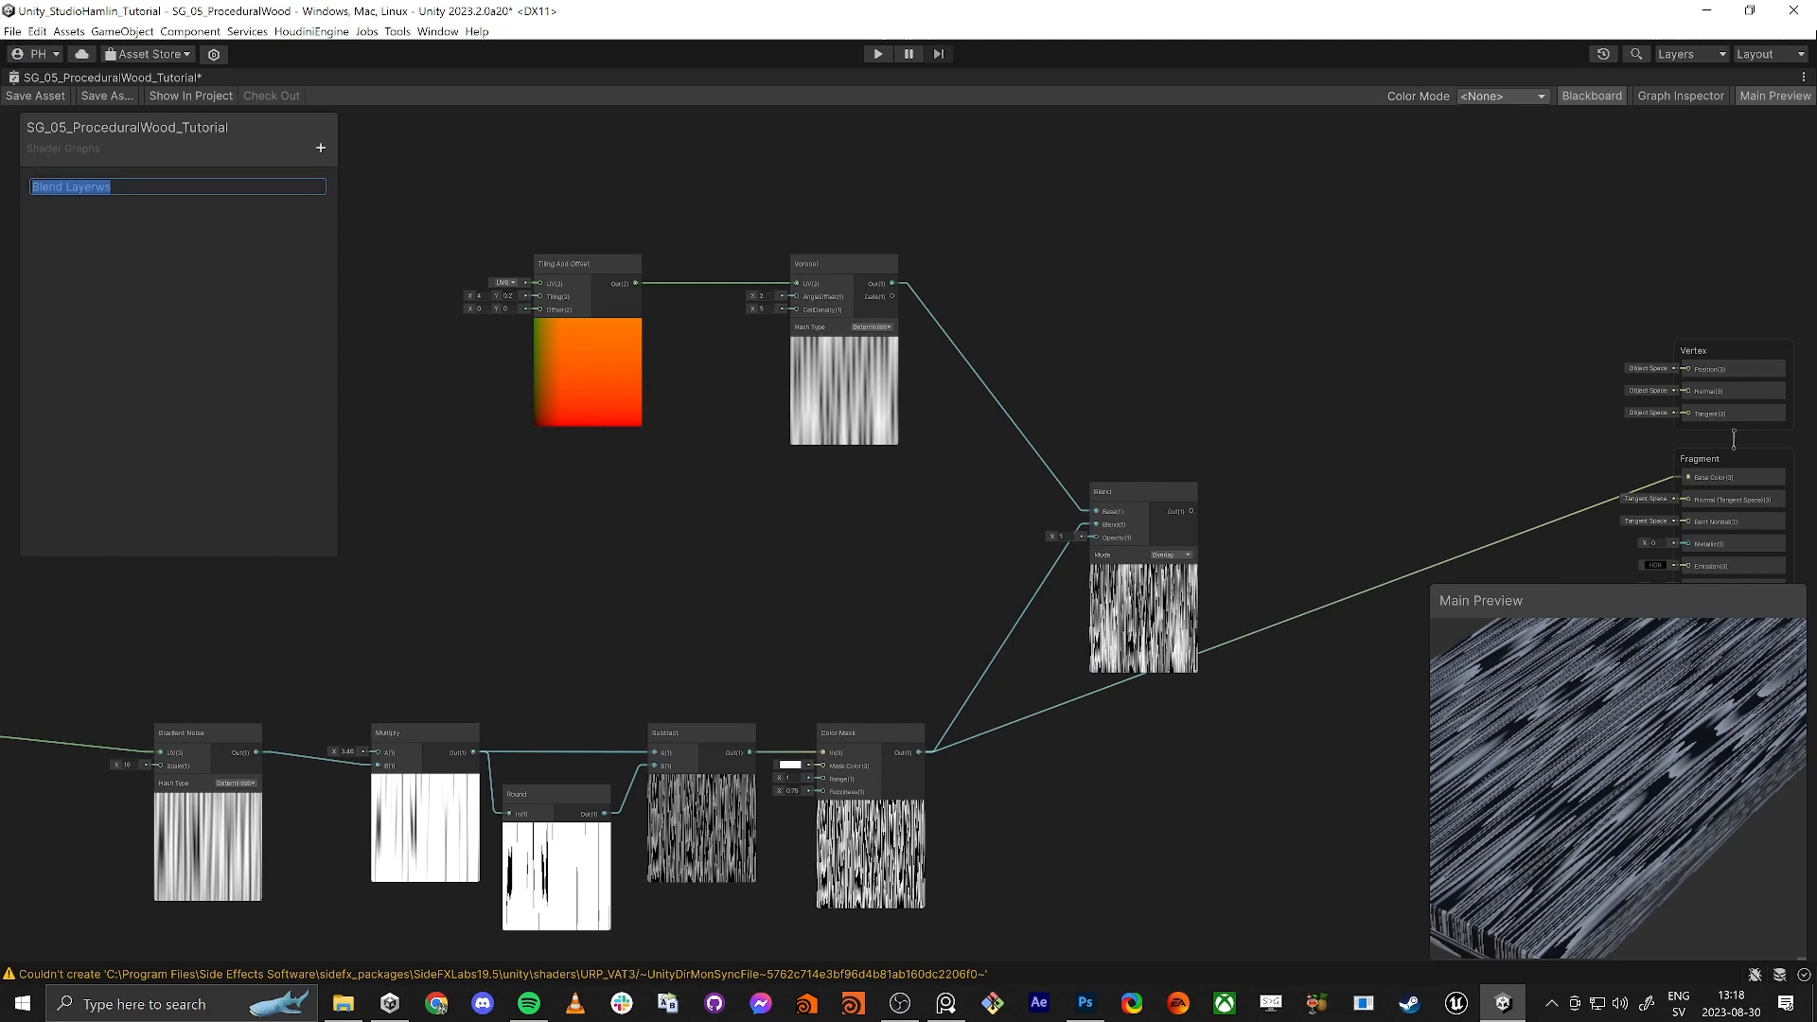
key("Right")
key("Return")
left_click_drag(110, 184, 928, 539)
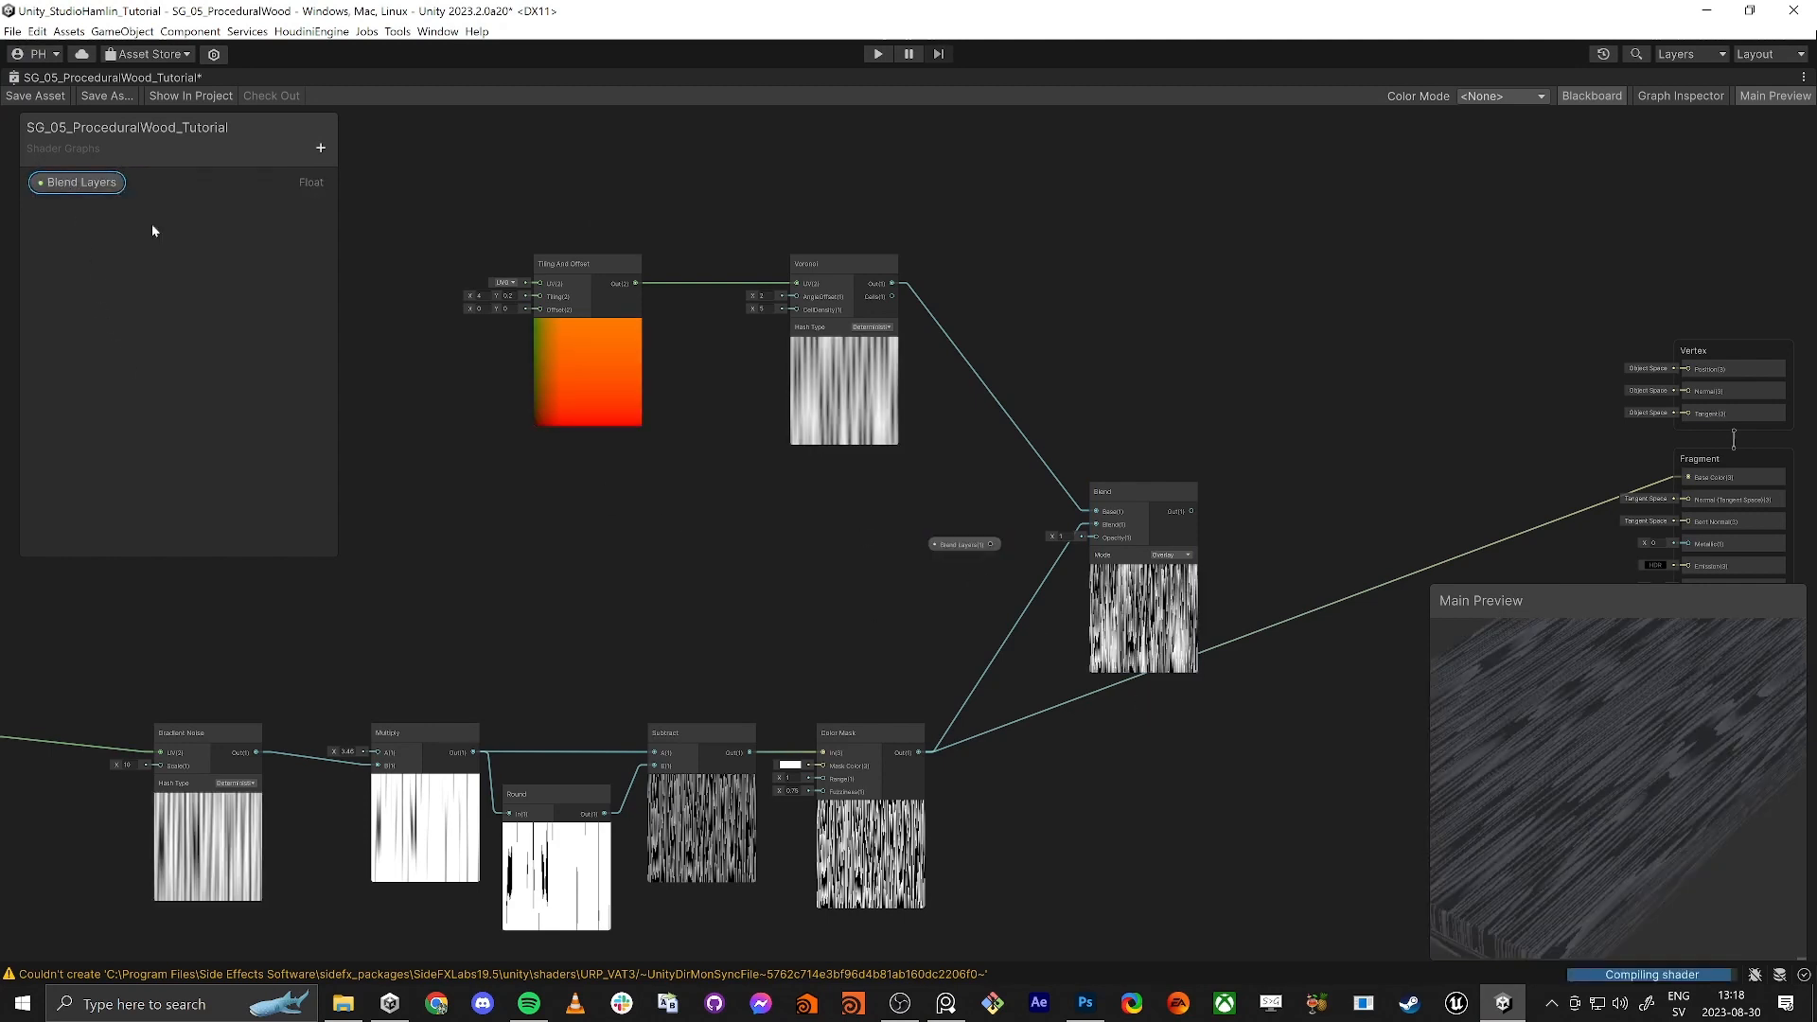
Step: Show the Graph Inspector, arrange it below the Blackboard, and set the Blend Layers property's mode to Slider
left_click(1656, 98)
middle_click_drag(173, 714, 199, 806)
left_click_drag(308, 571, 269, 621)
left_click_drag(299, 348, 270, 530)
left_click(180, 798)
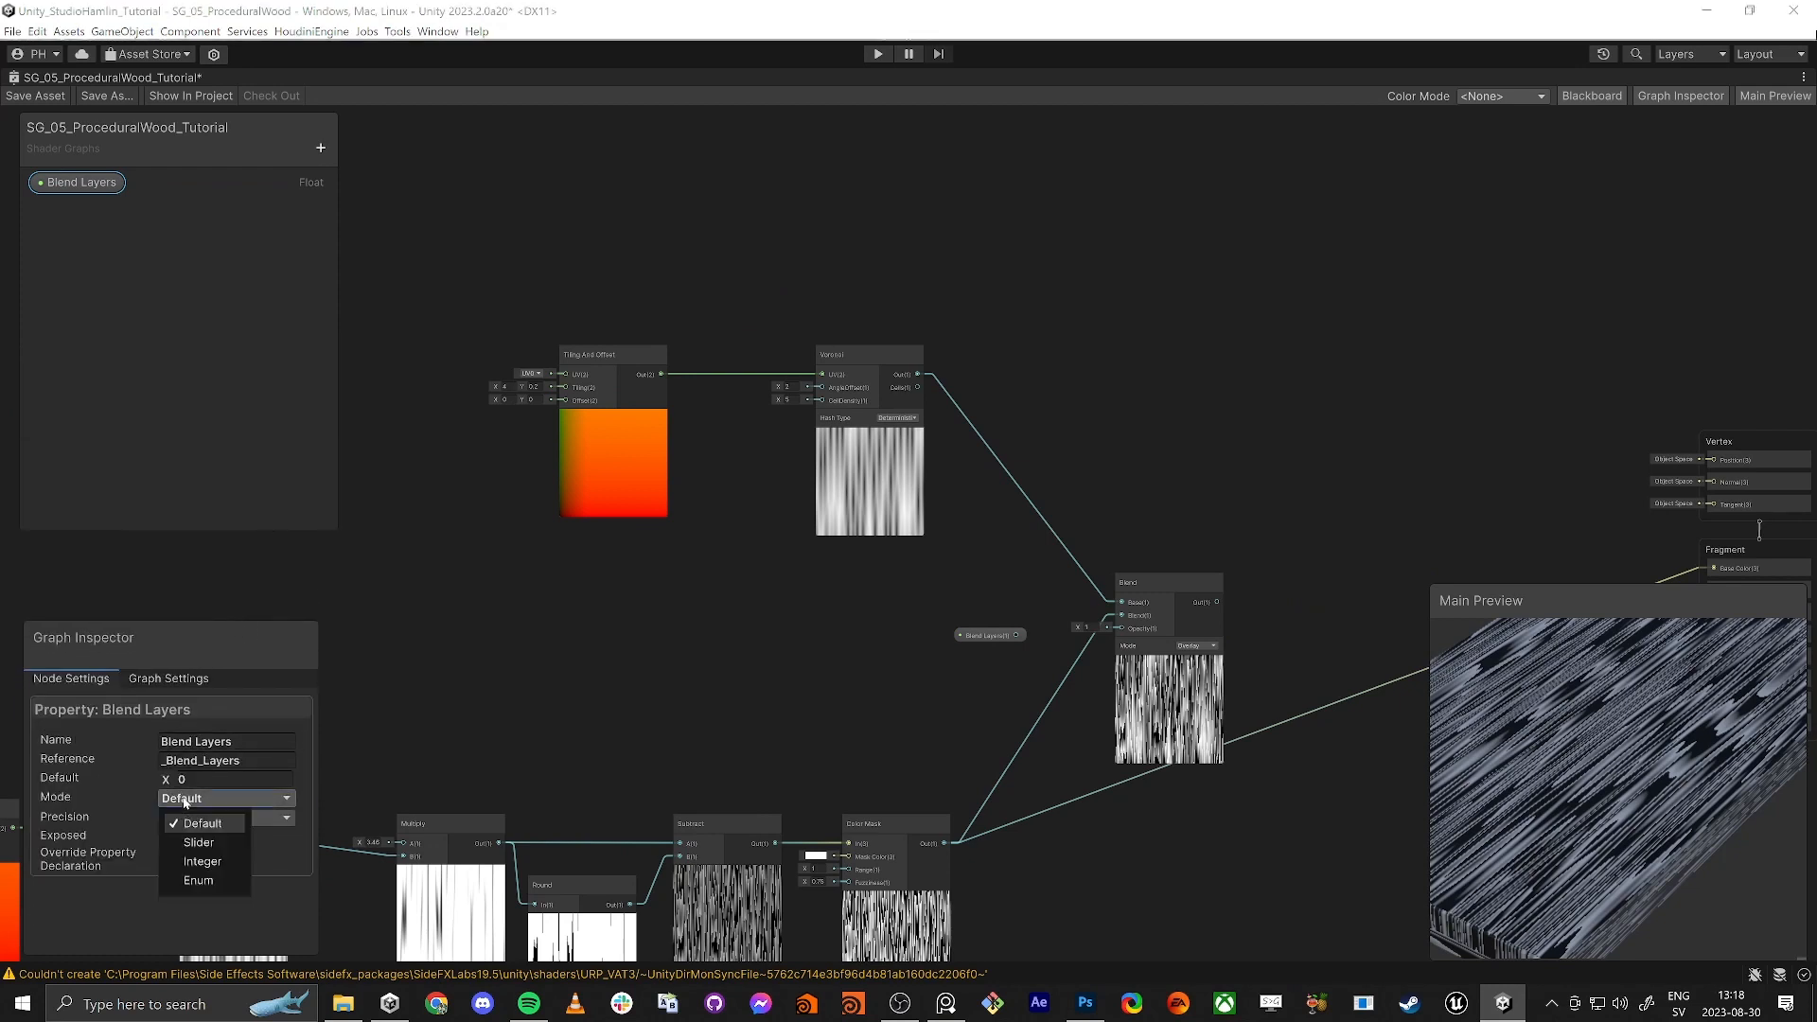
left_click(197, 836)
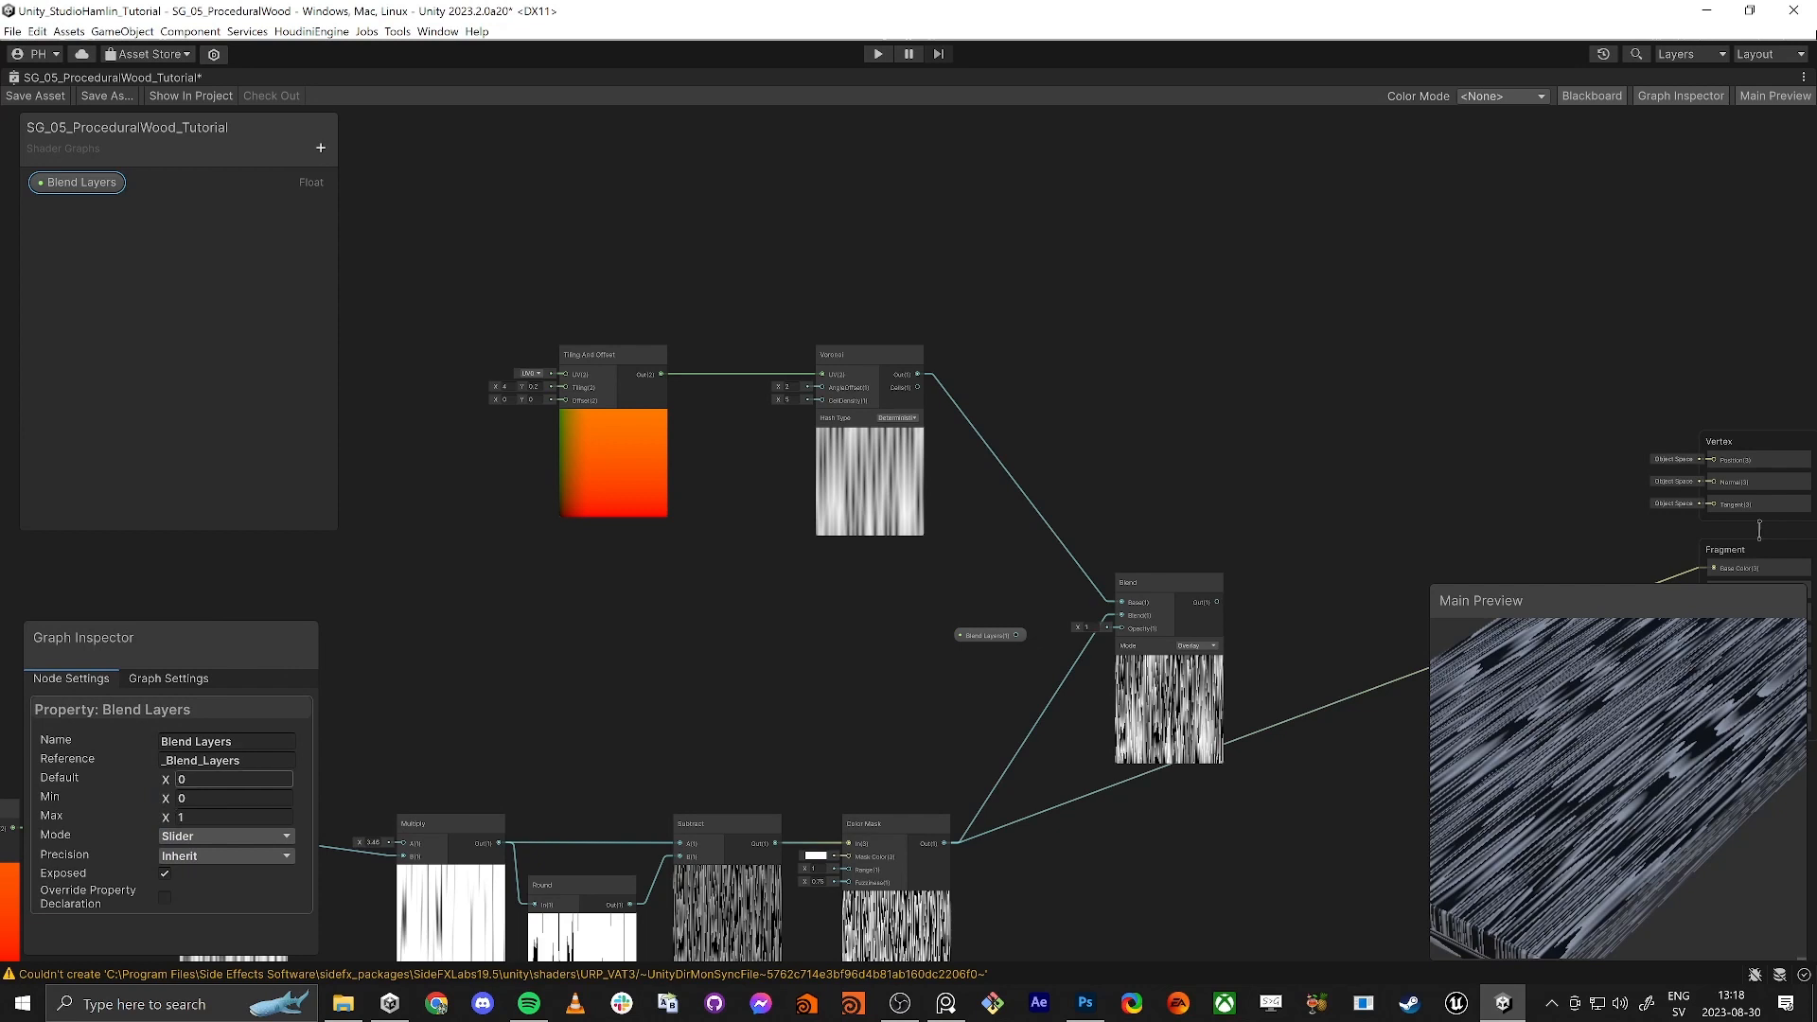
Step: Set the default value of the Blend Layers property to 0.27
left_click(193, 780)
key("alt+Tab")
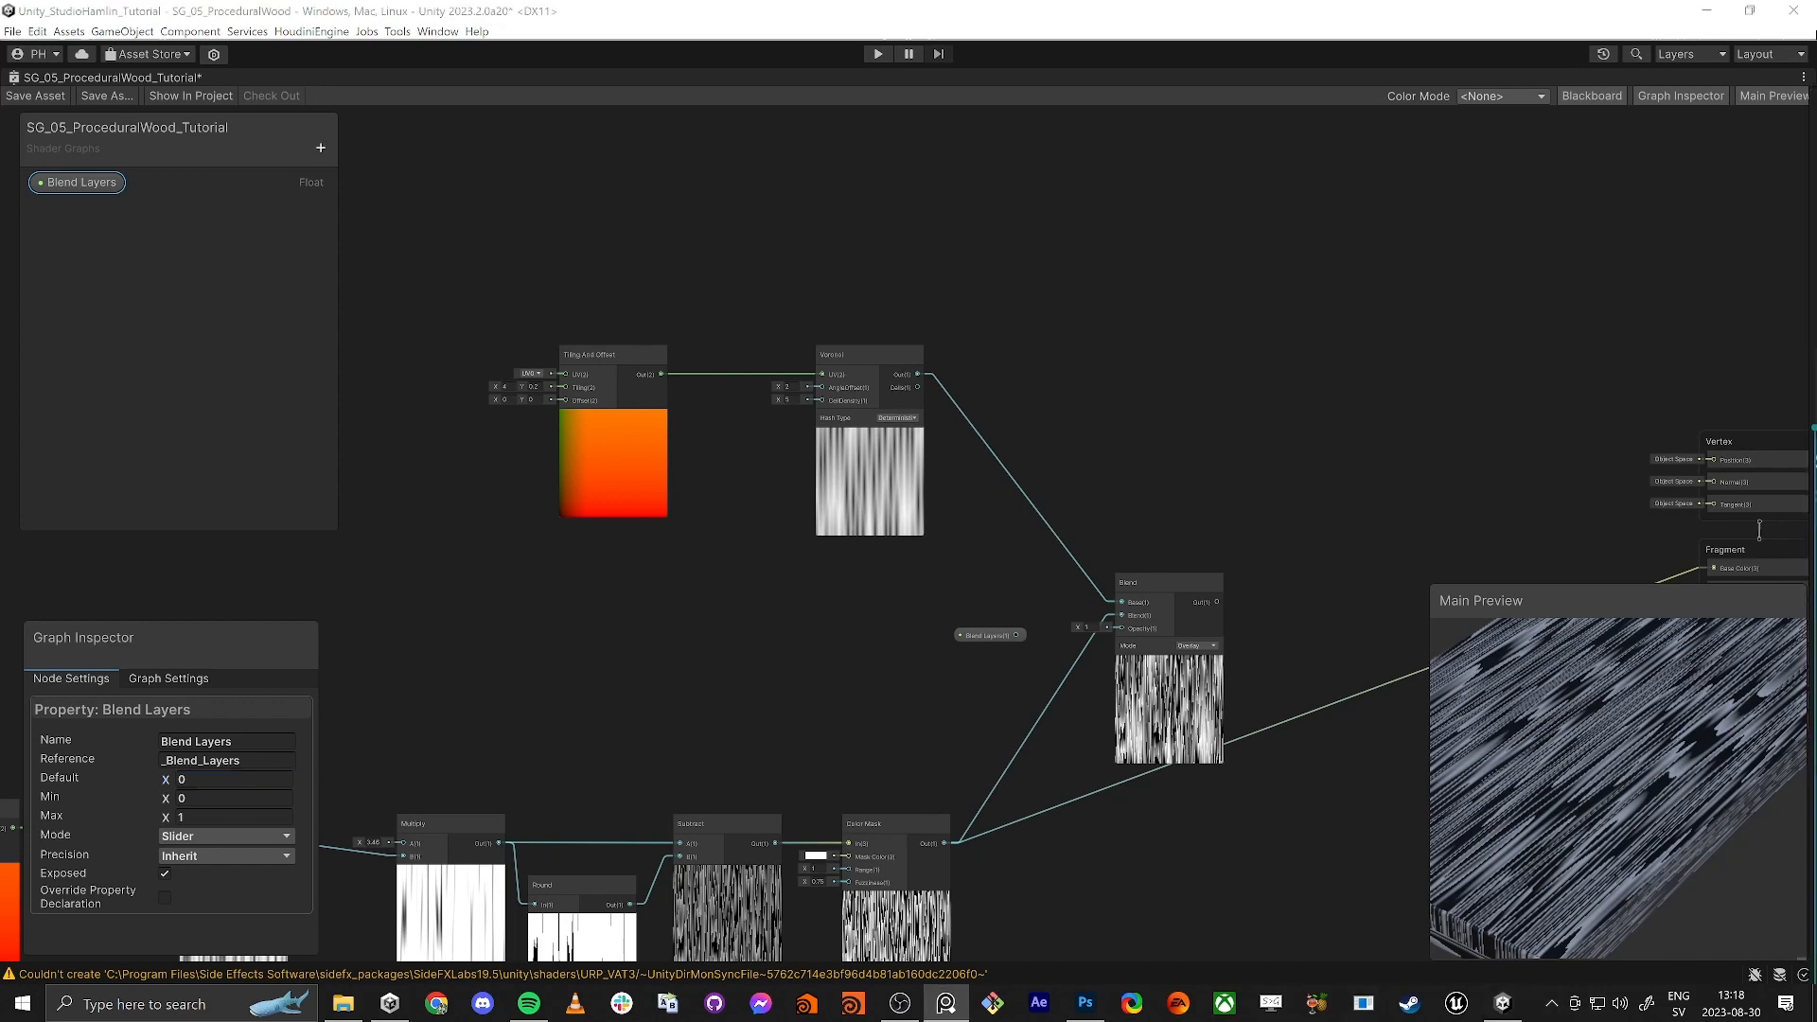
left_click(195, 779)
type("0.57")
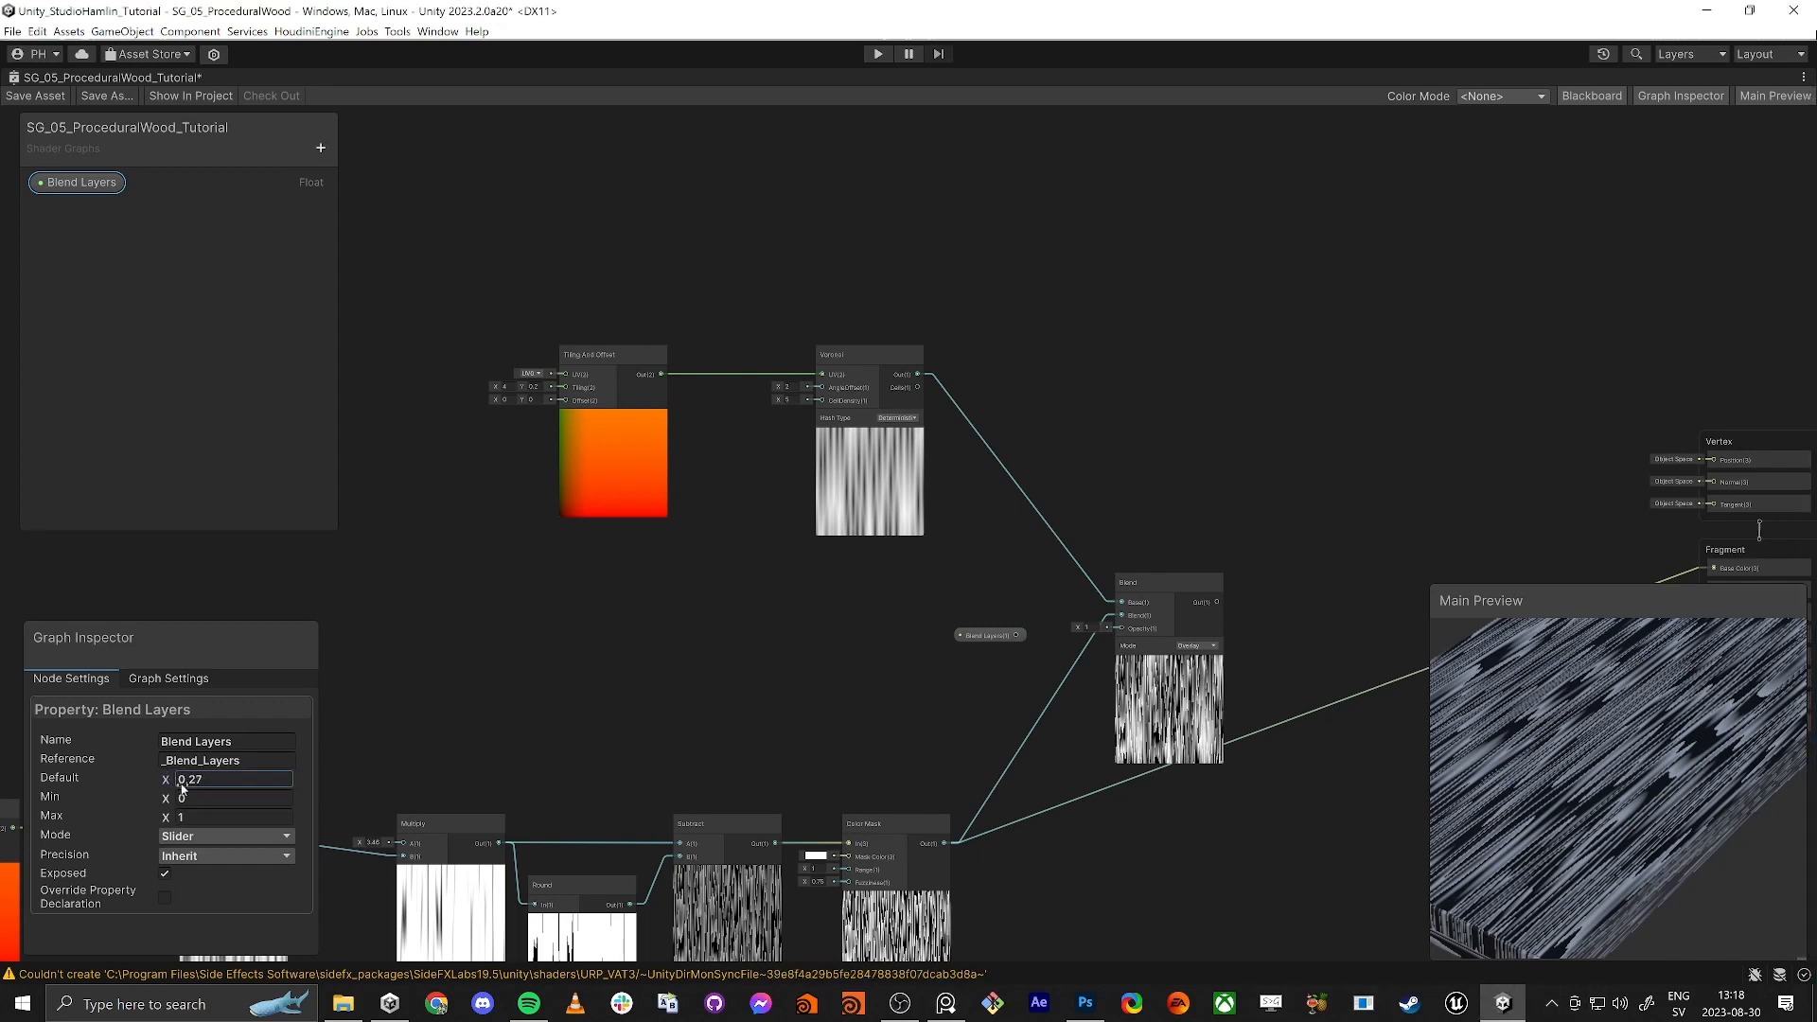
key("BackSpace")
key("BackSpace")
type("27")
Step: Connect Blend Layers to the Blend node's Opacity and the Blend output to the Fragment's Base Color, and check the preview table
left_click_drag(1015, 635, 1121, 627)
middle_click_drag(1301, 531, 1033, 516)
left_click_drag(918, 585, 1413, 553)
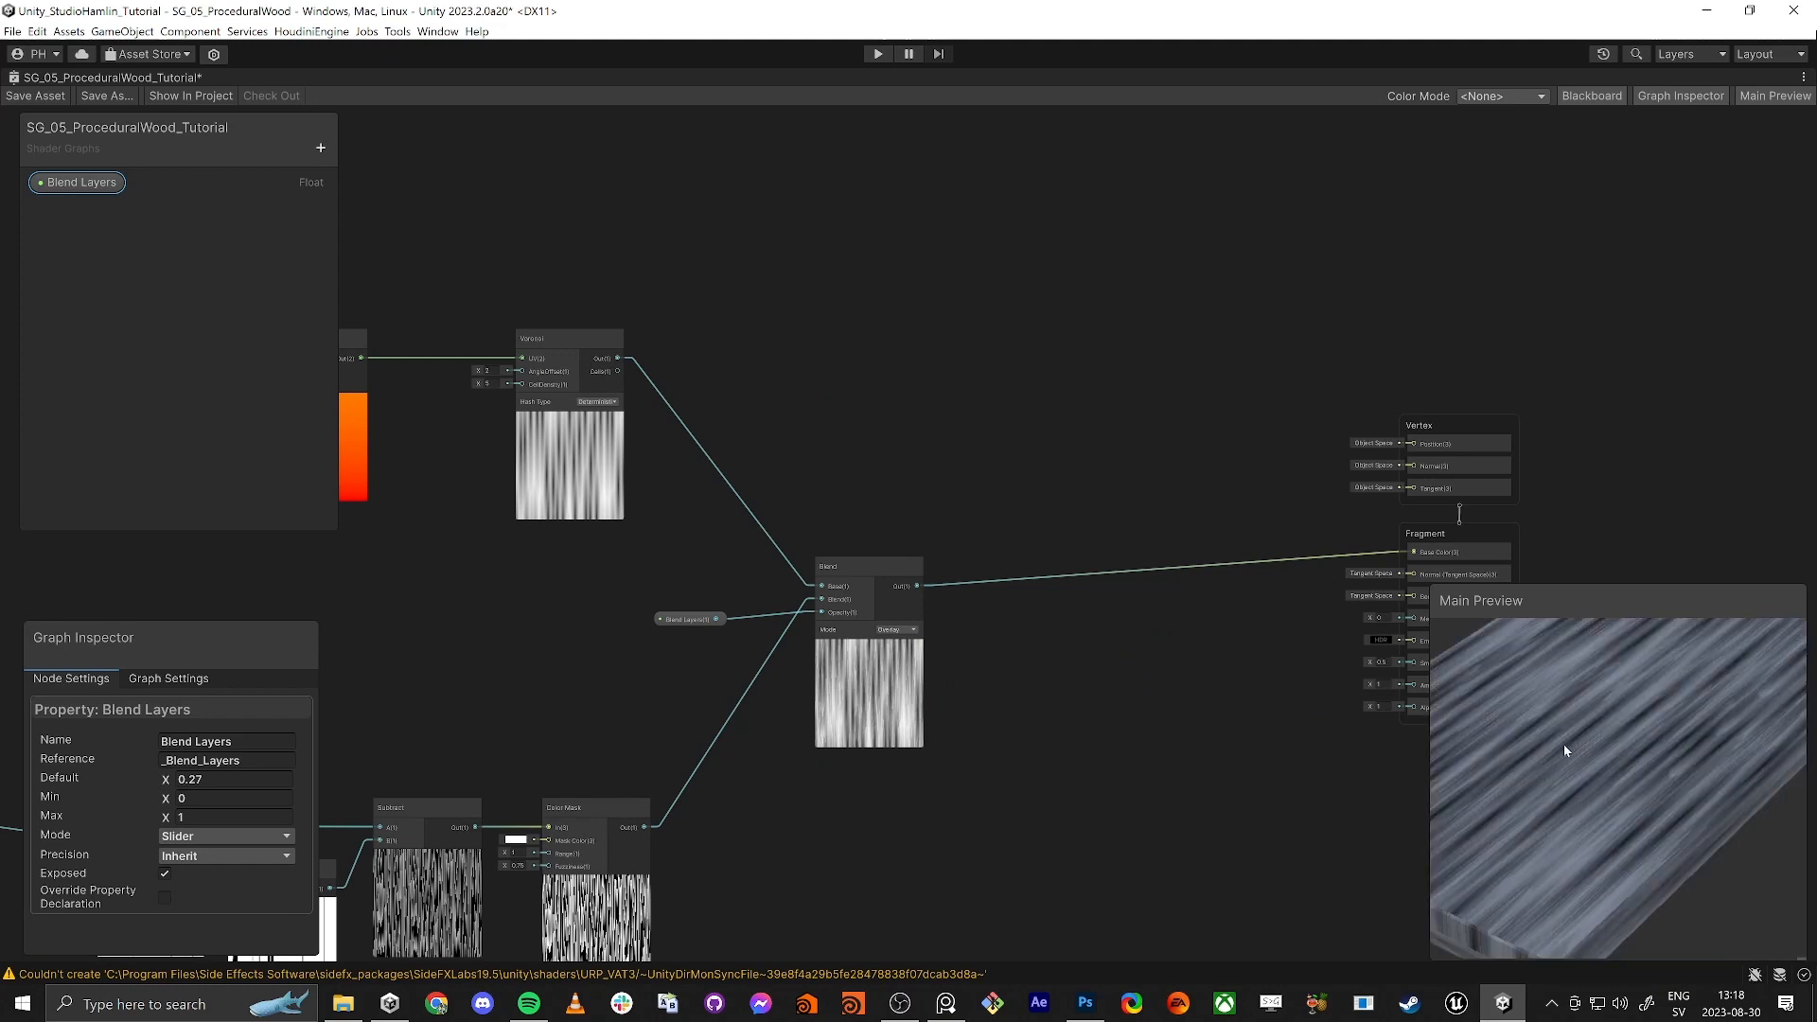
left_click_drag(1563, 744, 1590, 712)
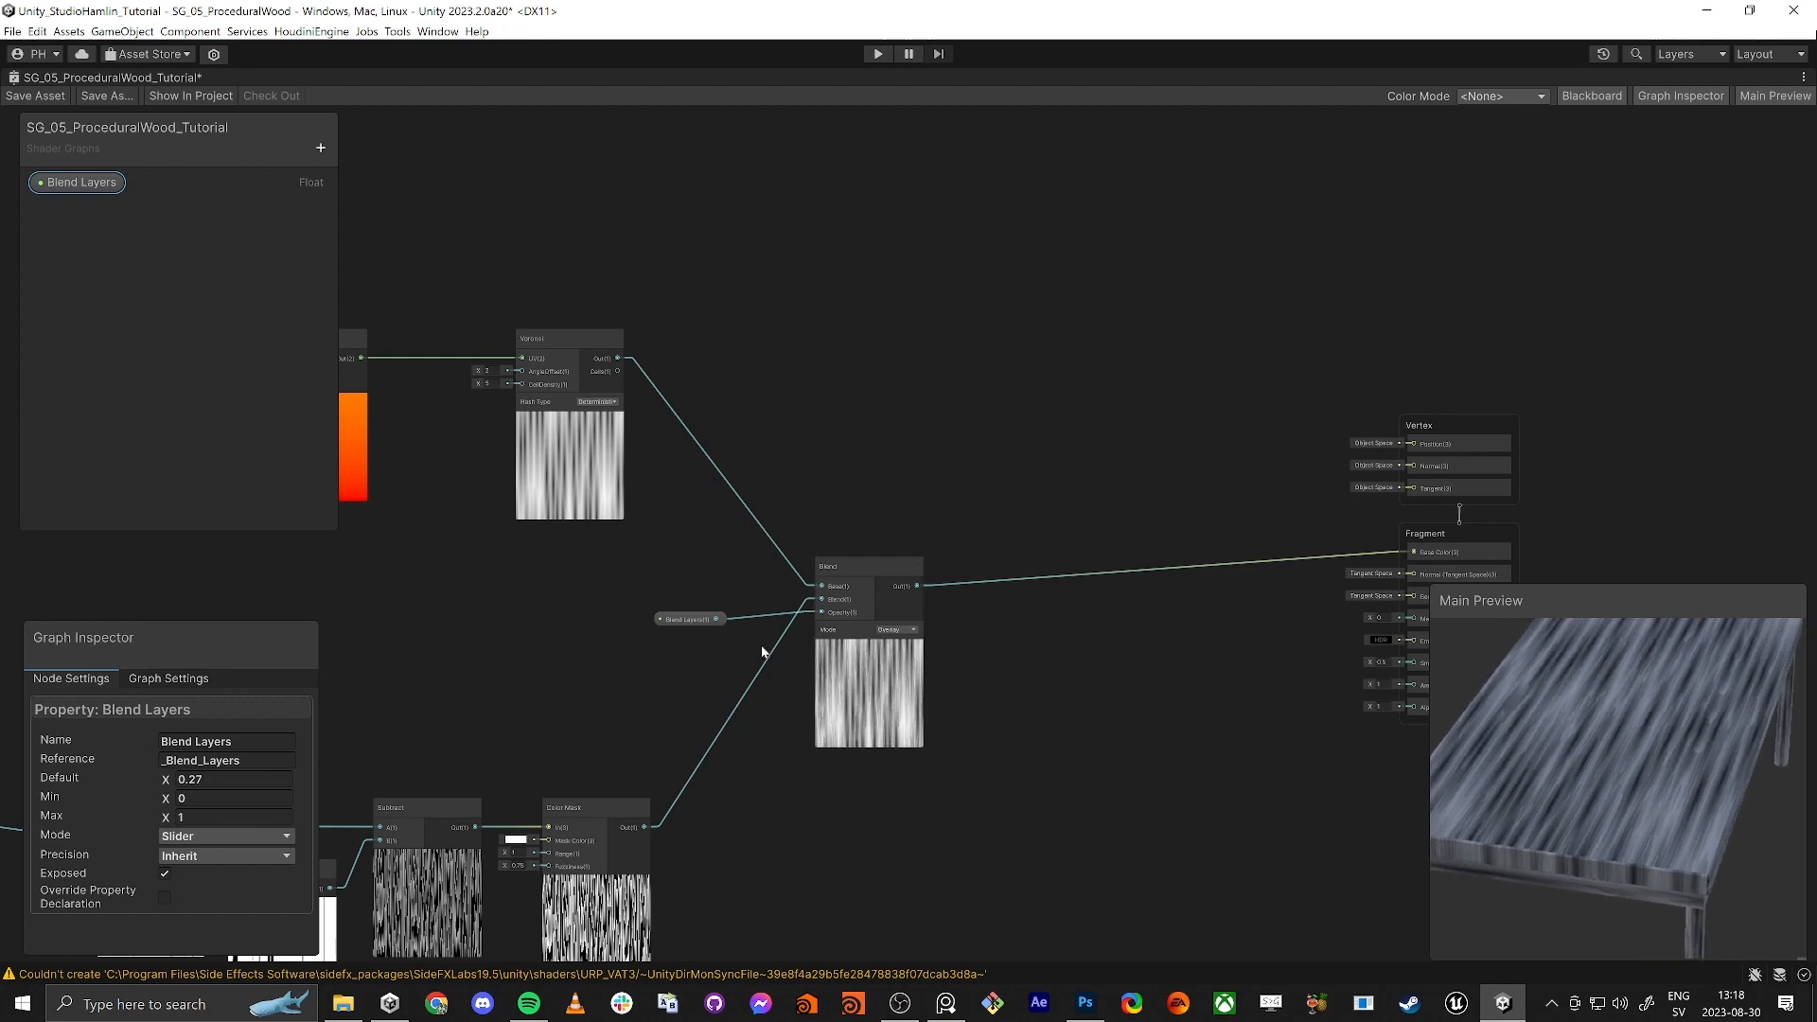
Step: Try a Blend Layers default of 0.75 and inspect the grain up close on the preview table
left_click(180, 781)
type("0.6")
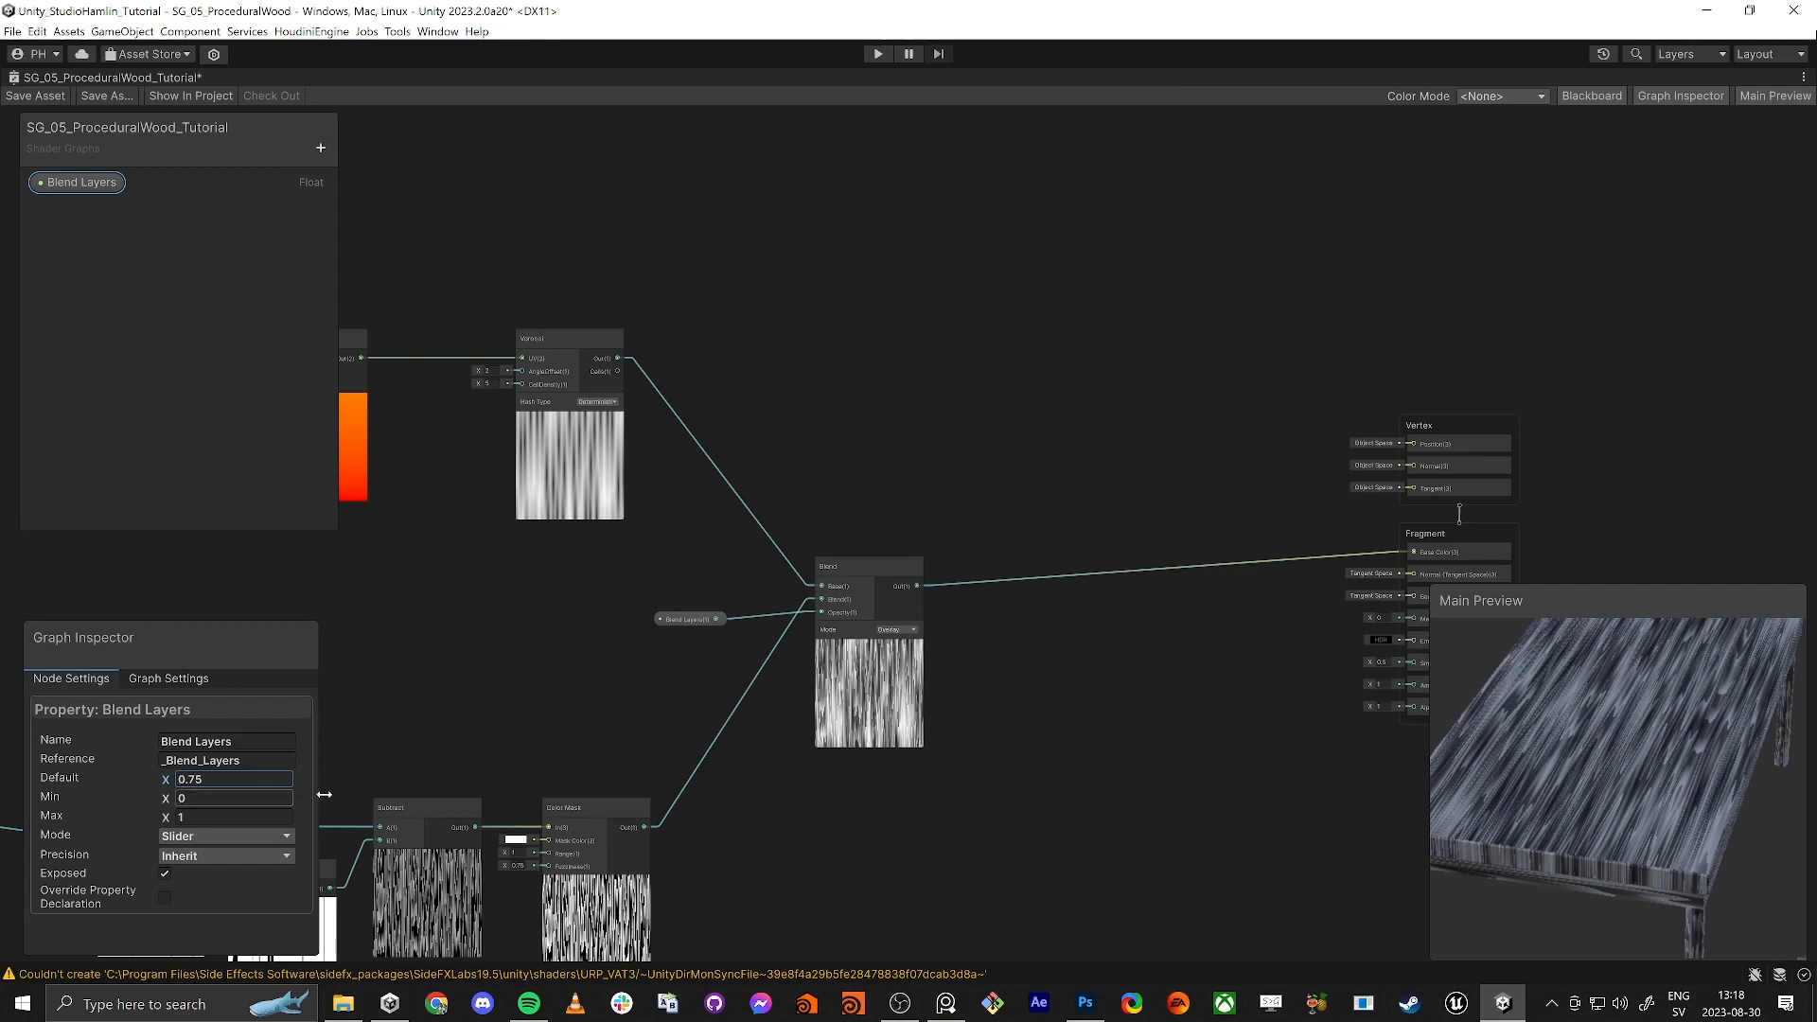
scroll(1631, 729, "up", 5)
left_click_drag(1598, 777, 1579, 774)
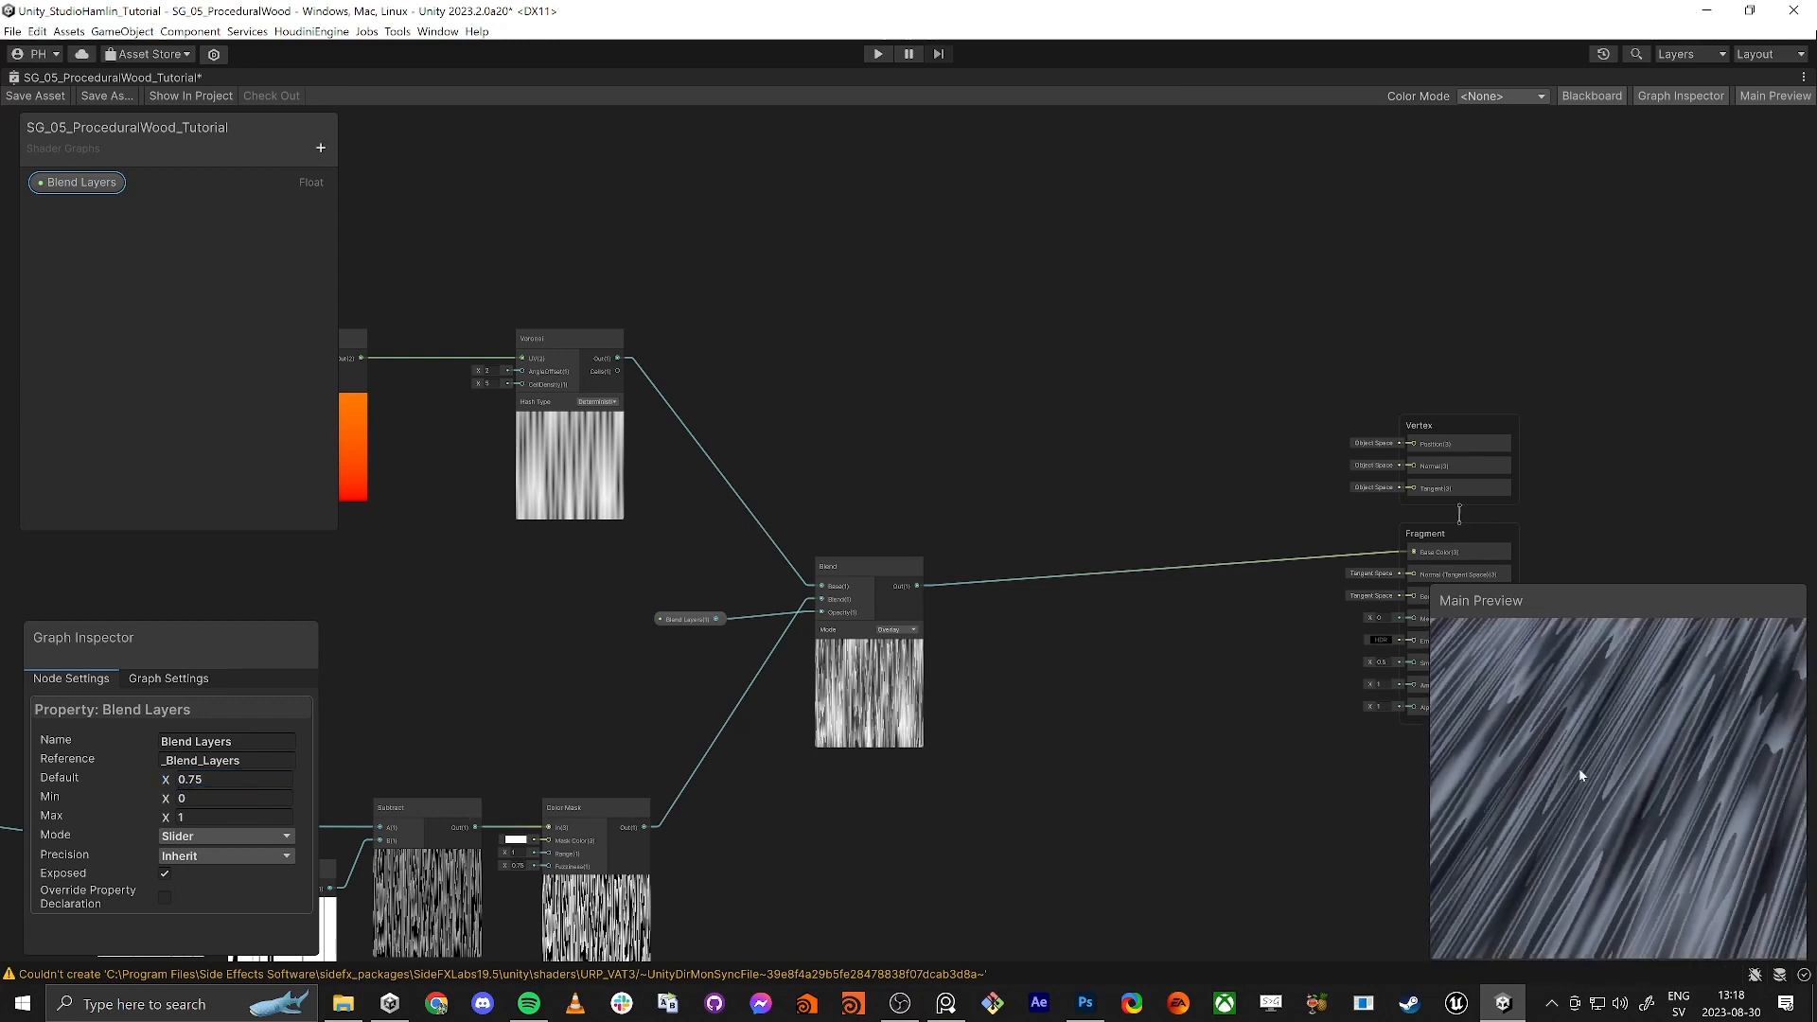
left_click(547, 688)
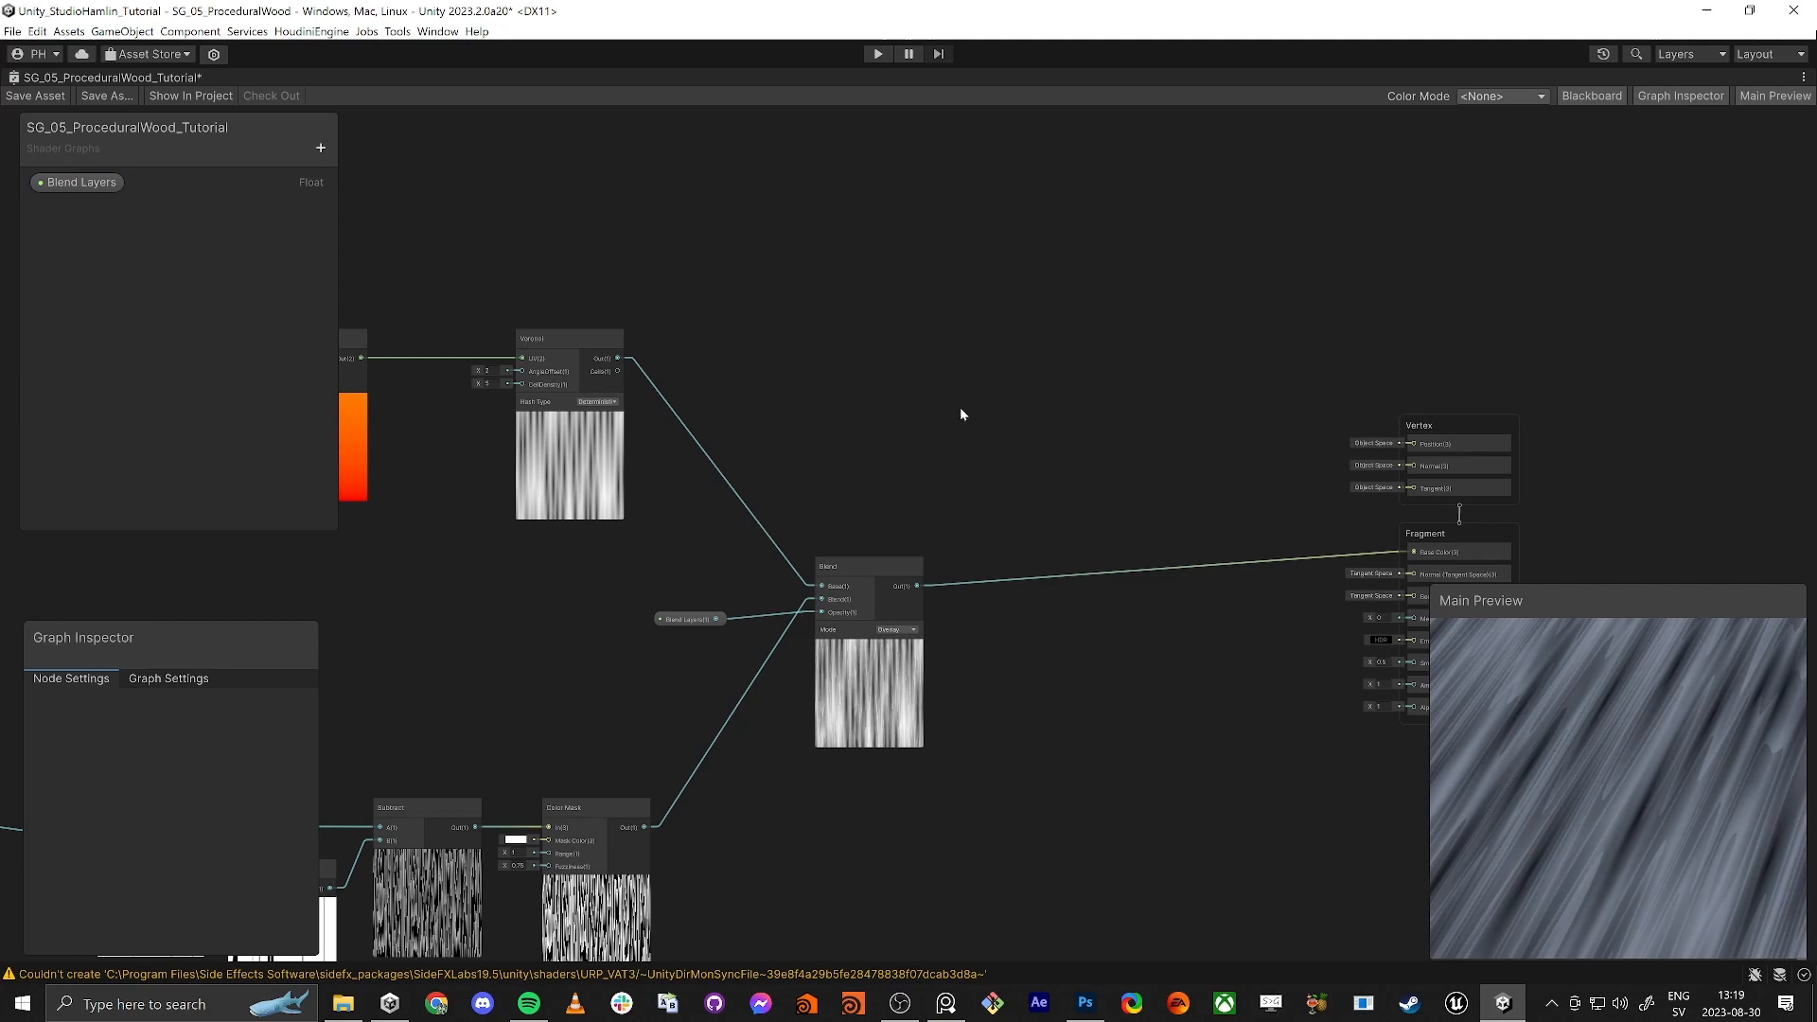
Step: Add a Color property named Color Light and place it in the graph above the Blend node's output
left_click(320, 147)
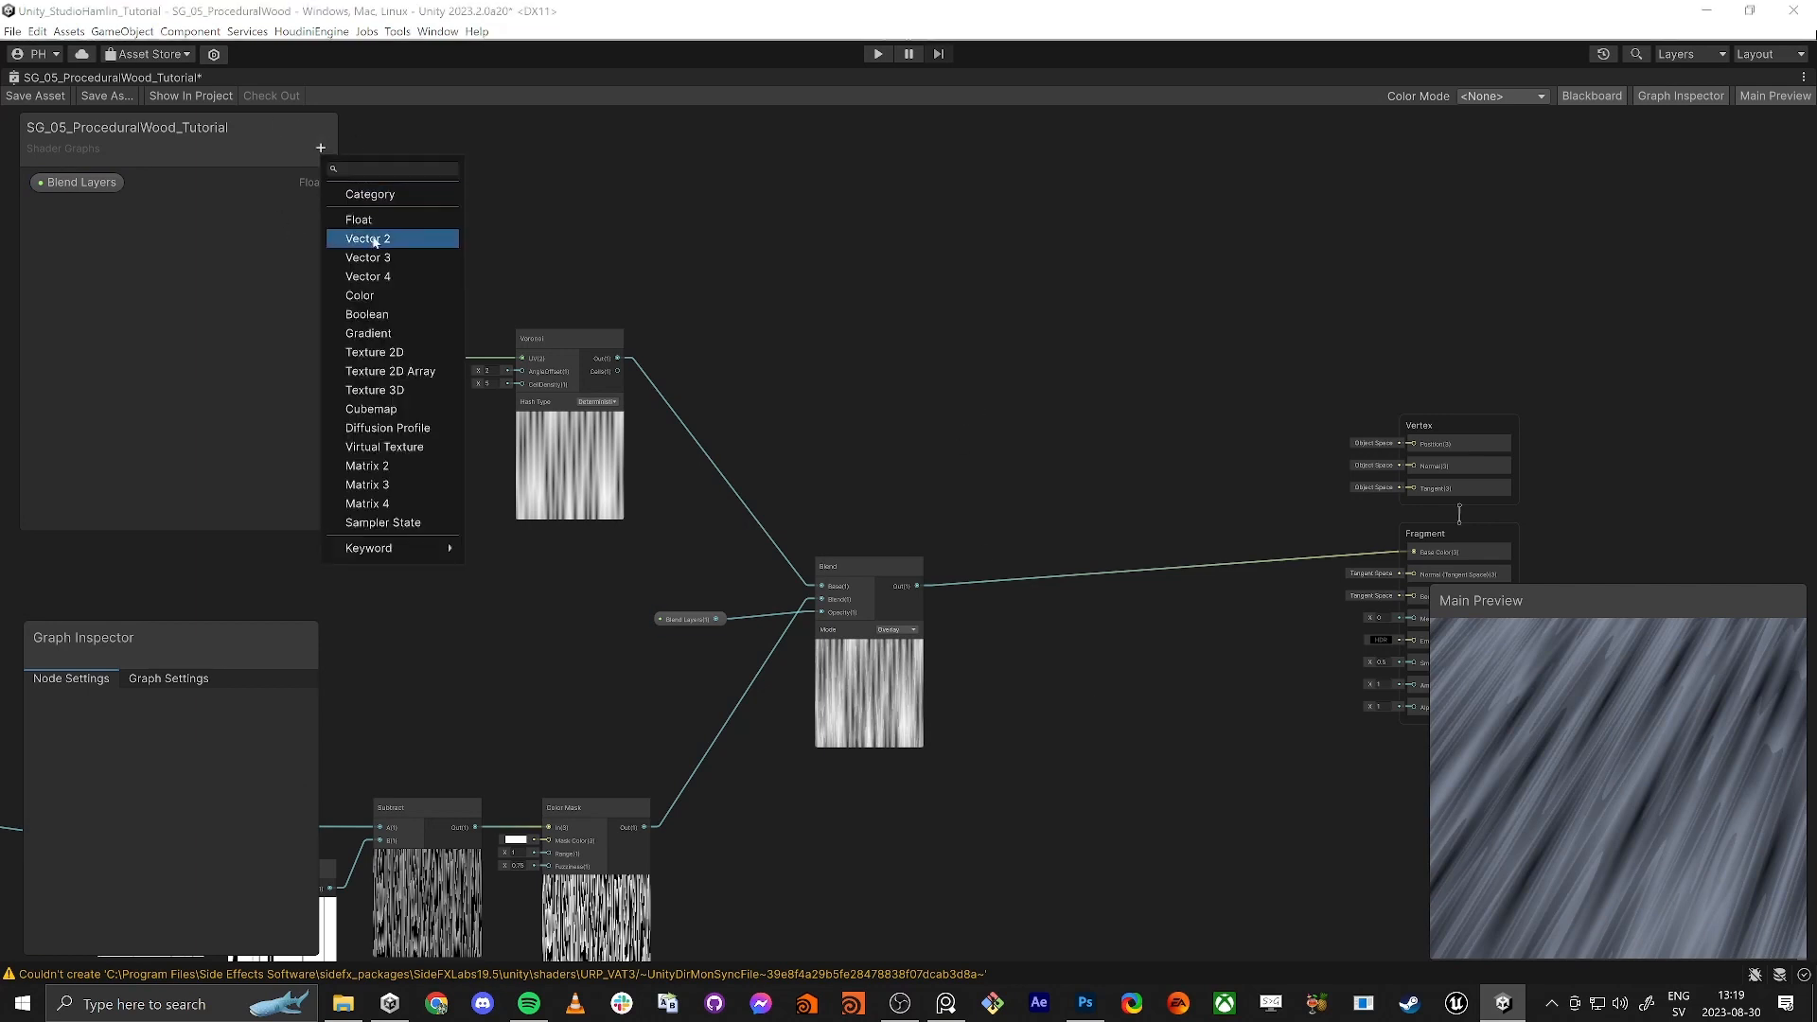
left_click(369, 294)
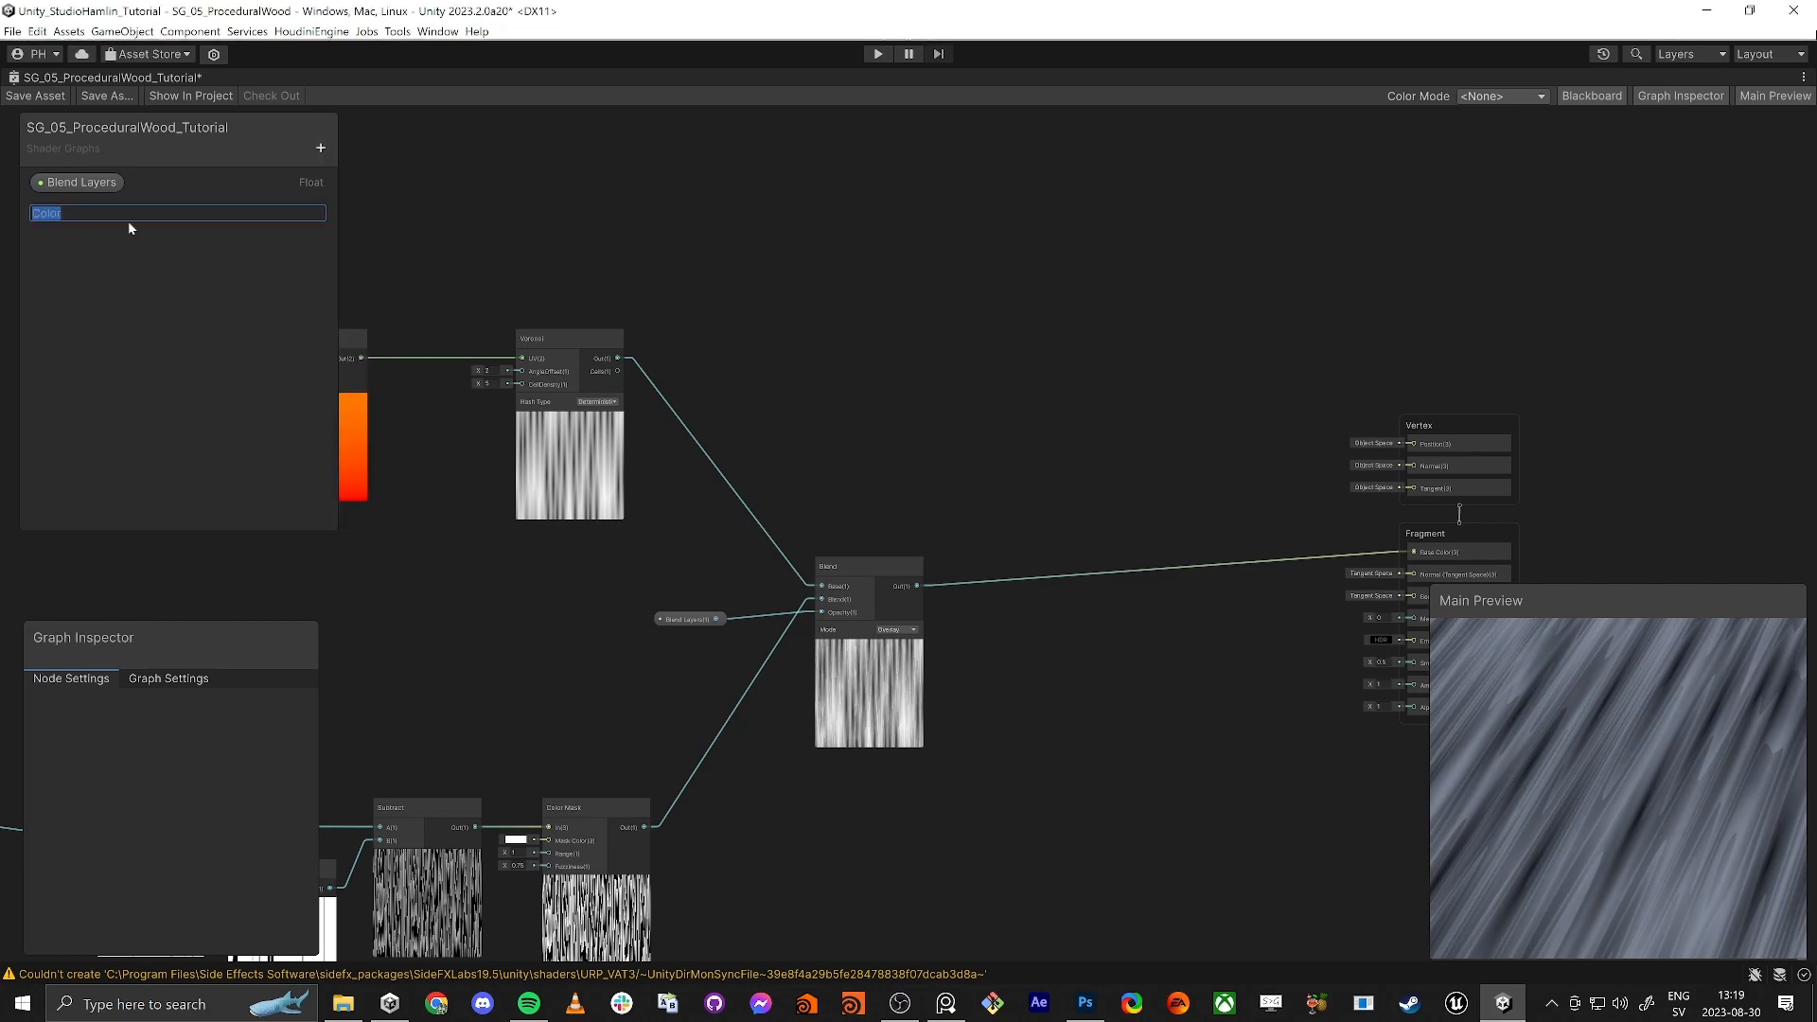
key("End")
type("Light")
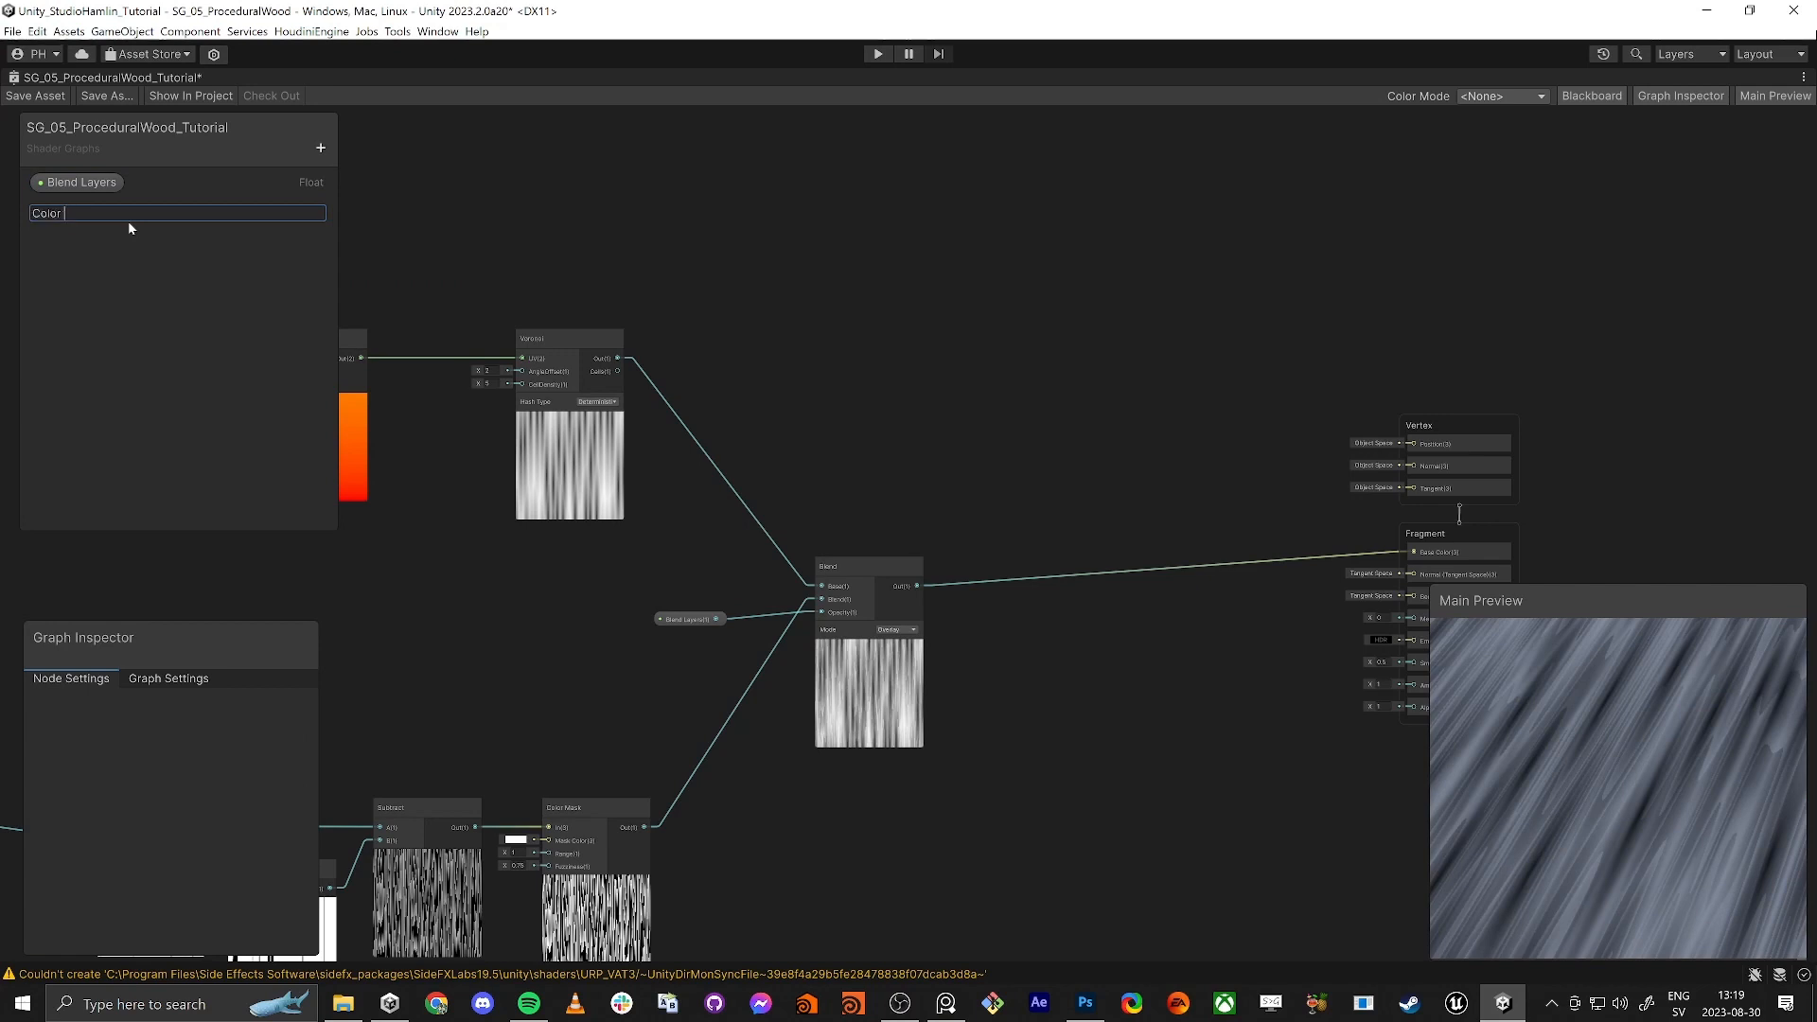
key("Return")
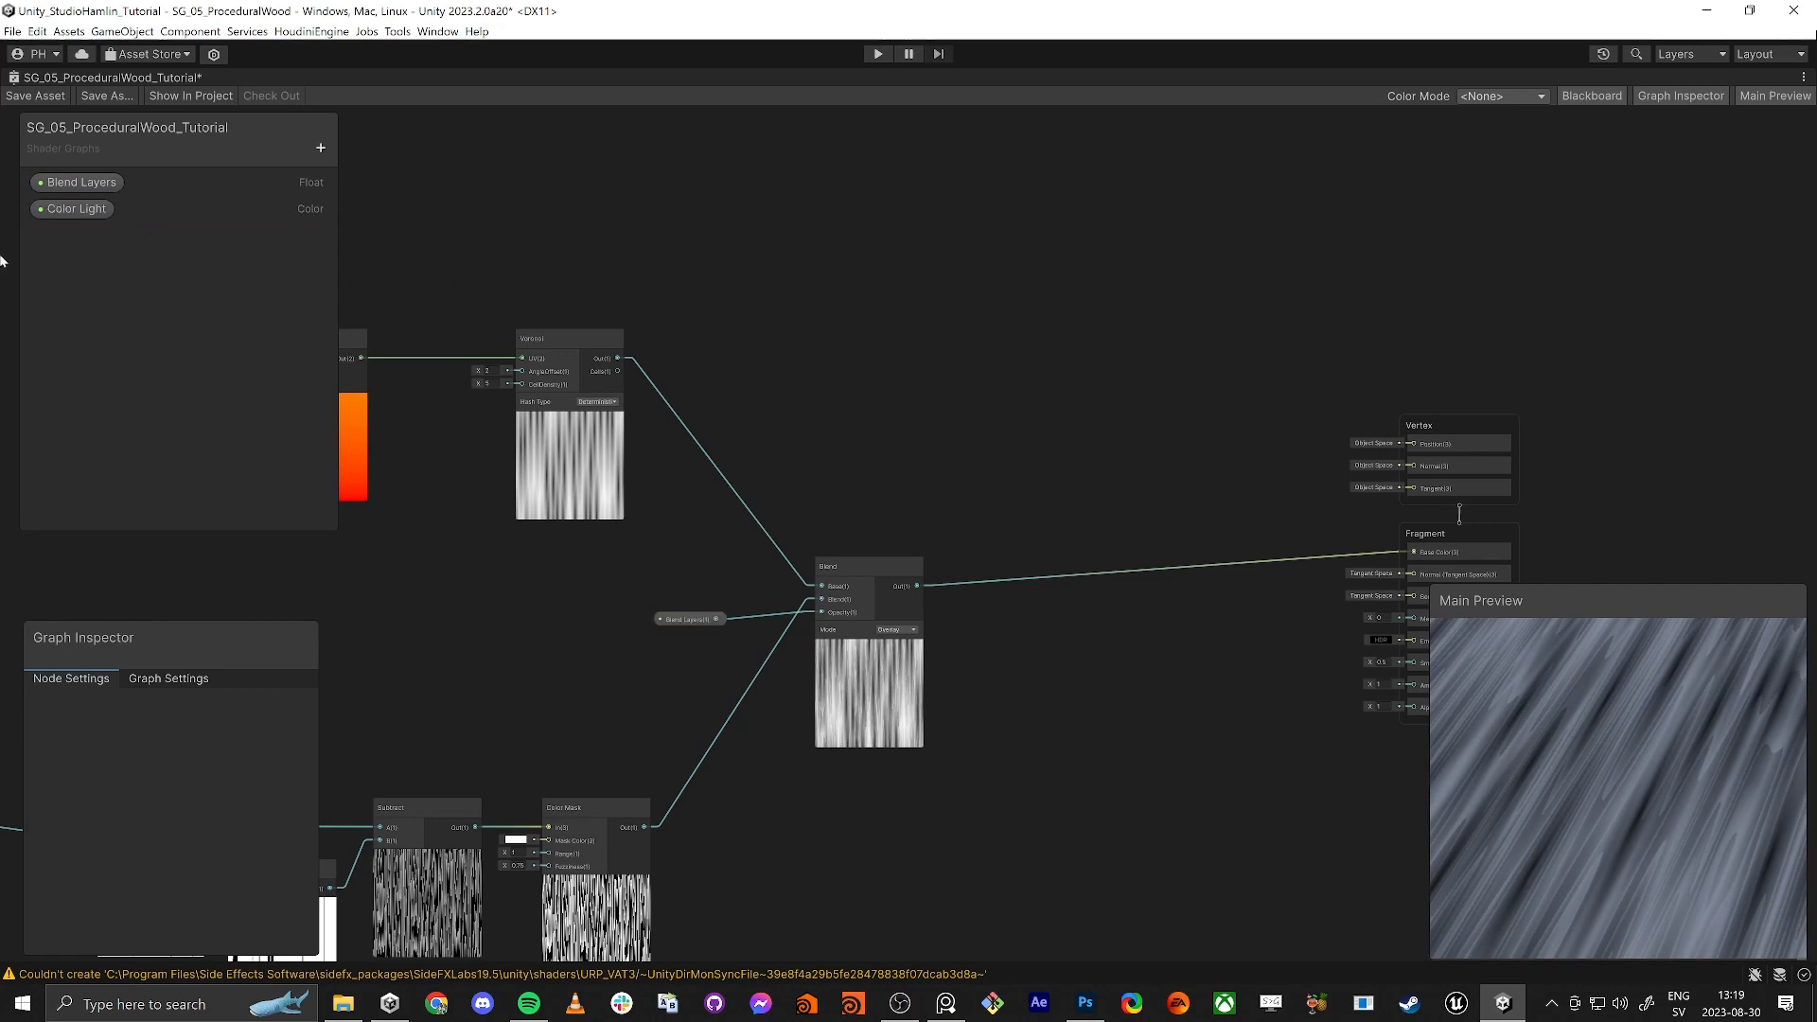
left_click_drag(80, 213, 950, 465)
Step: Add a Multiply node combining Color Light as A and the Blend output as B, and connect its output to Base Color
key("space")
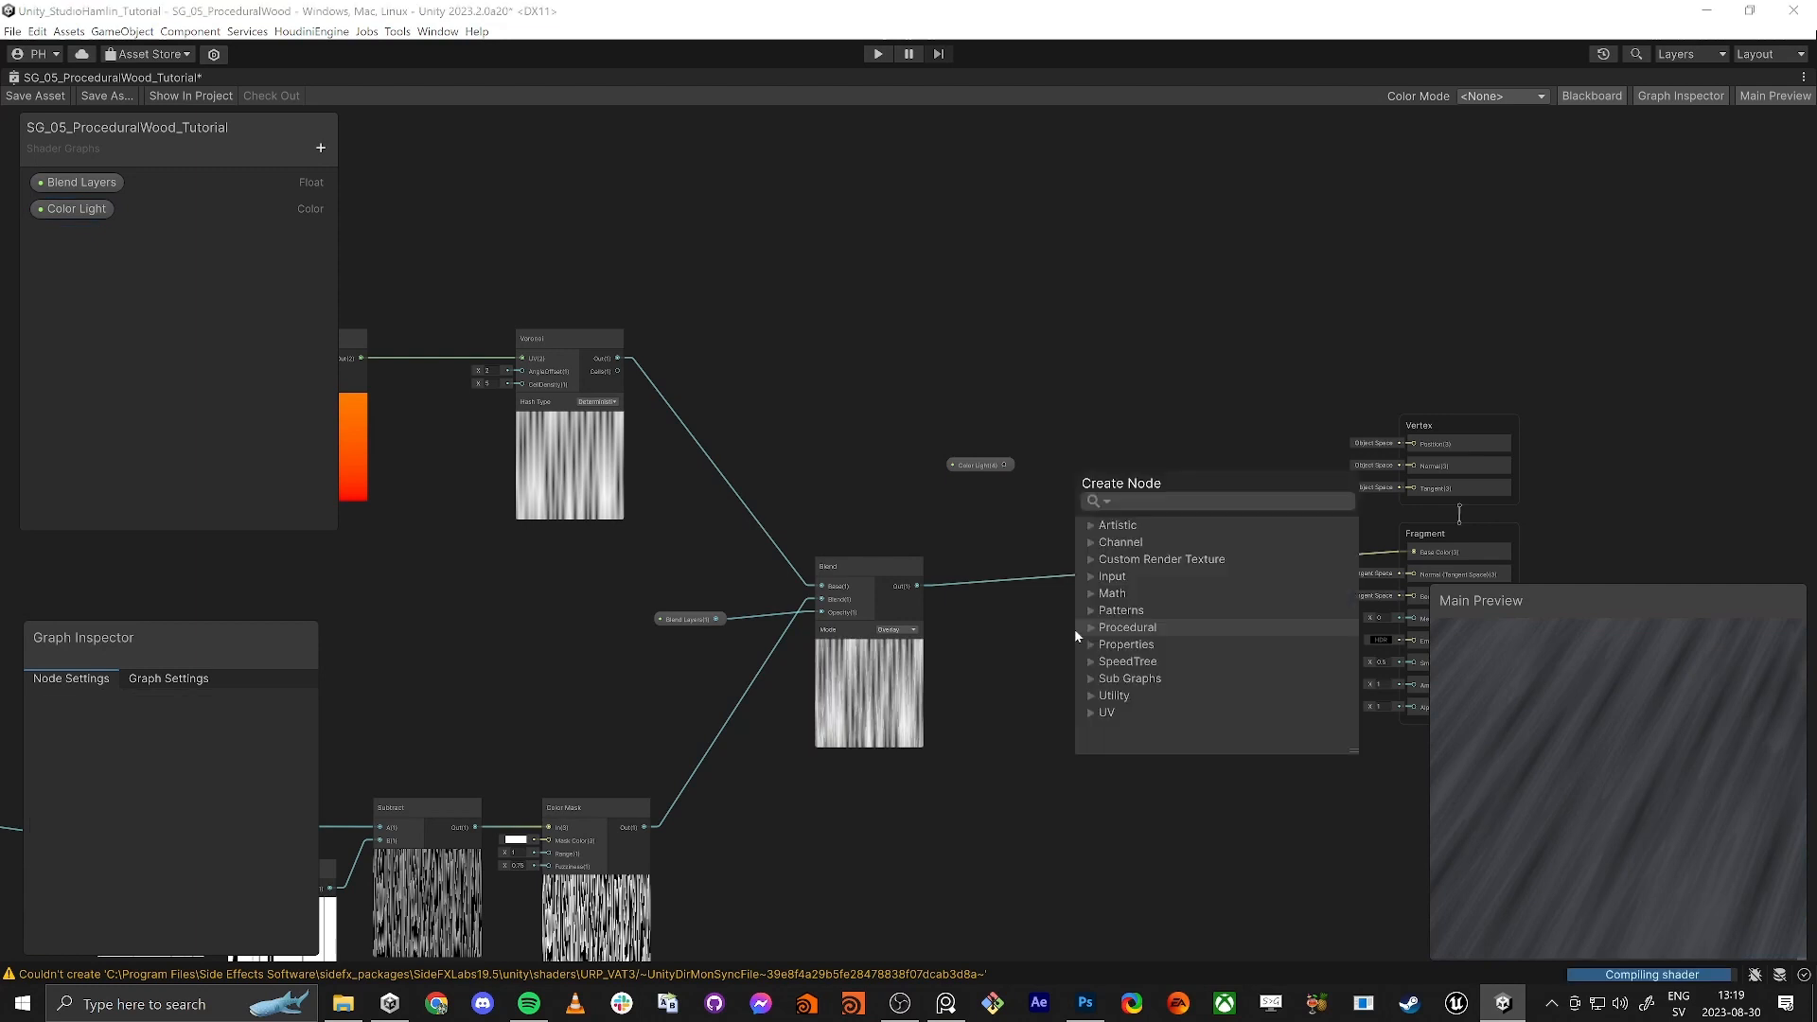
type("multiply")
key("Return")
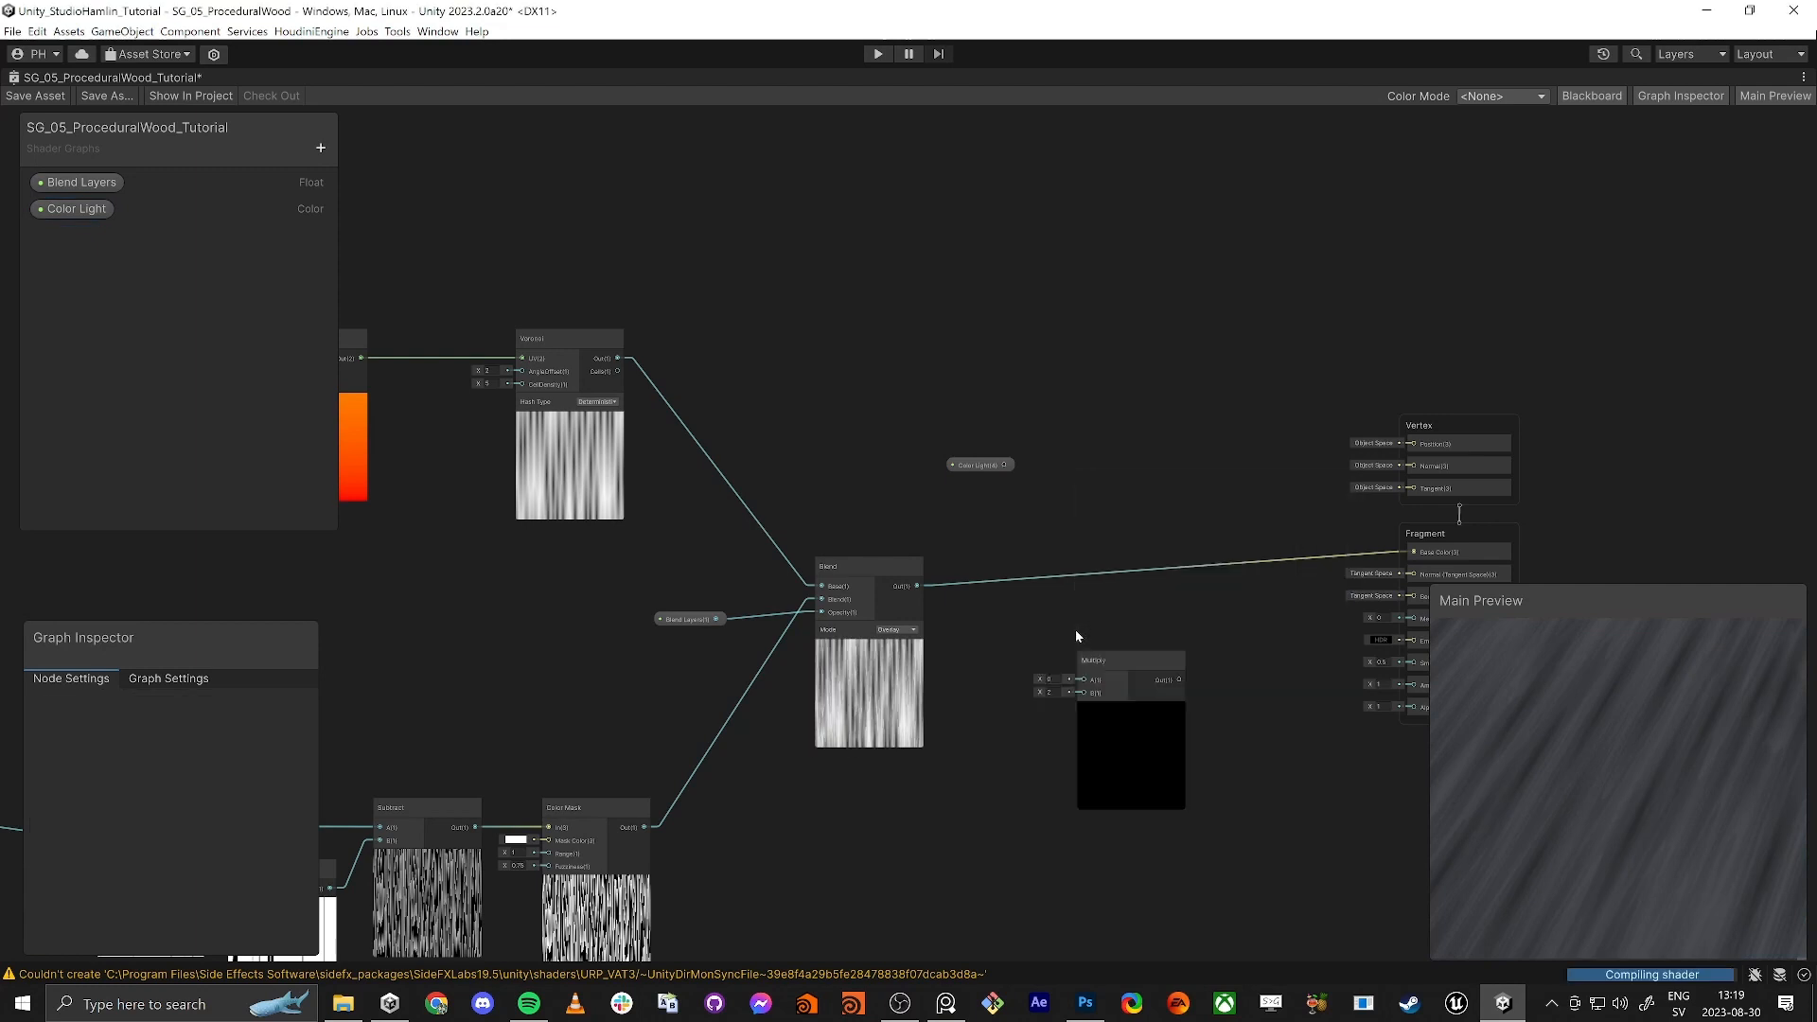
left_click_drag(1103, 644, 1104, 494)
left_click_drag(1004, 464, 917, 587)
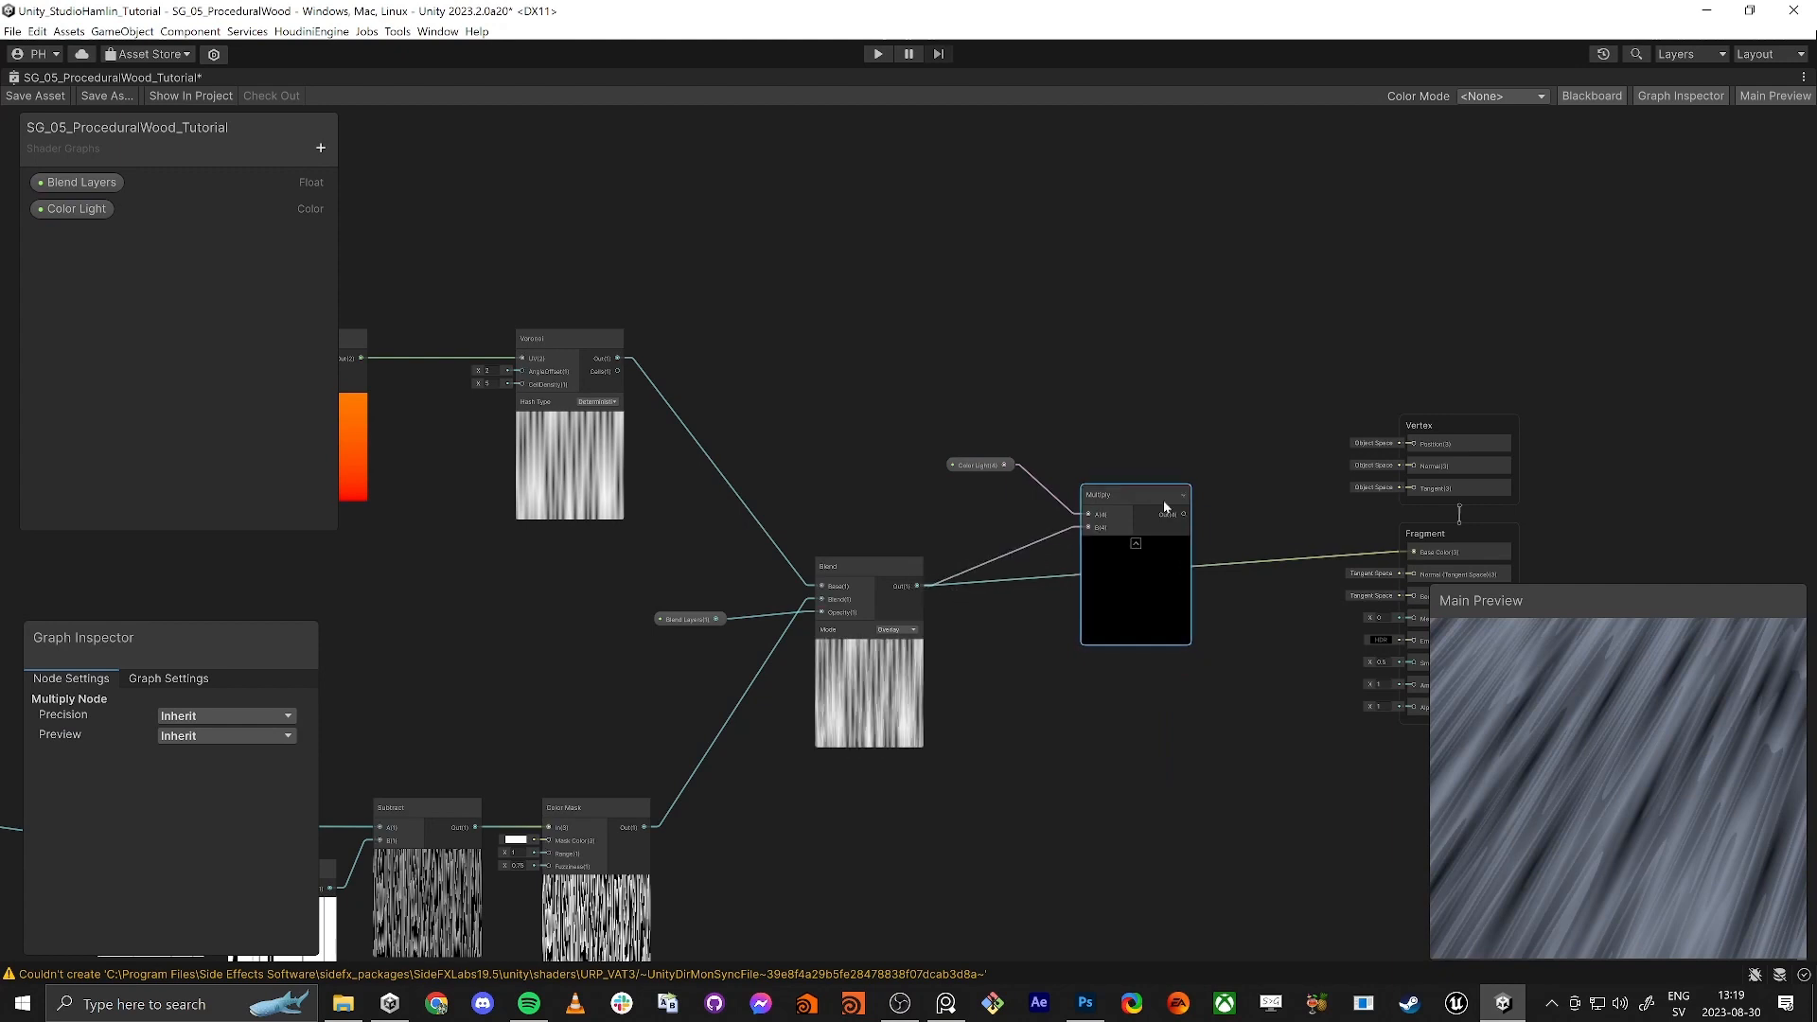
left_click_drag(1183, 514, 1411, 551)
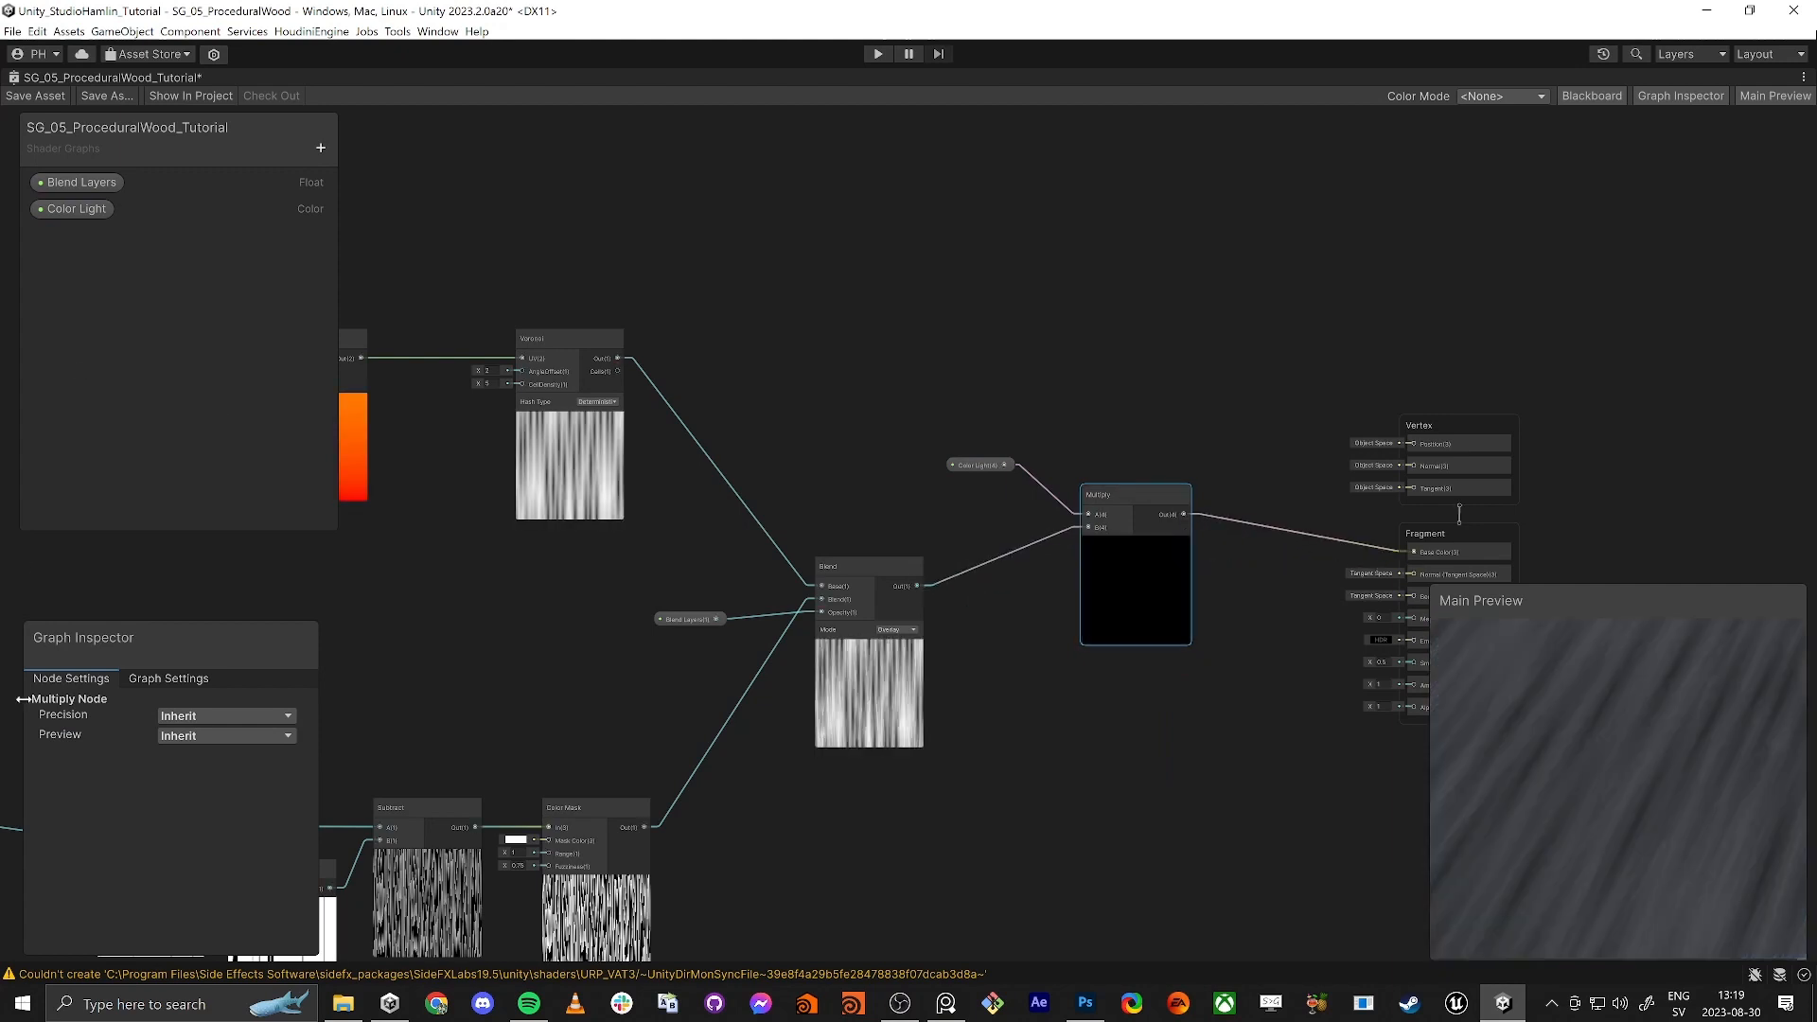
Step: Set Color Light's default to an orange-brown wood color and save the shader graph
left_click(71, 208)
left_click(194, 778)
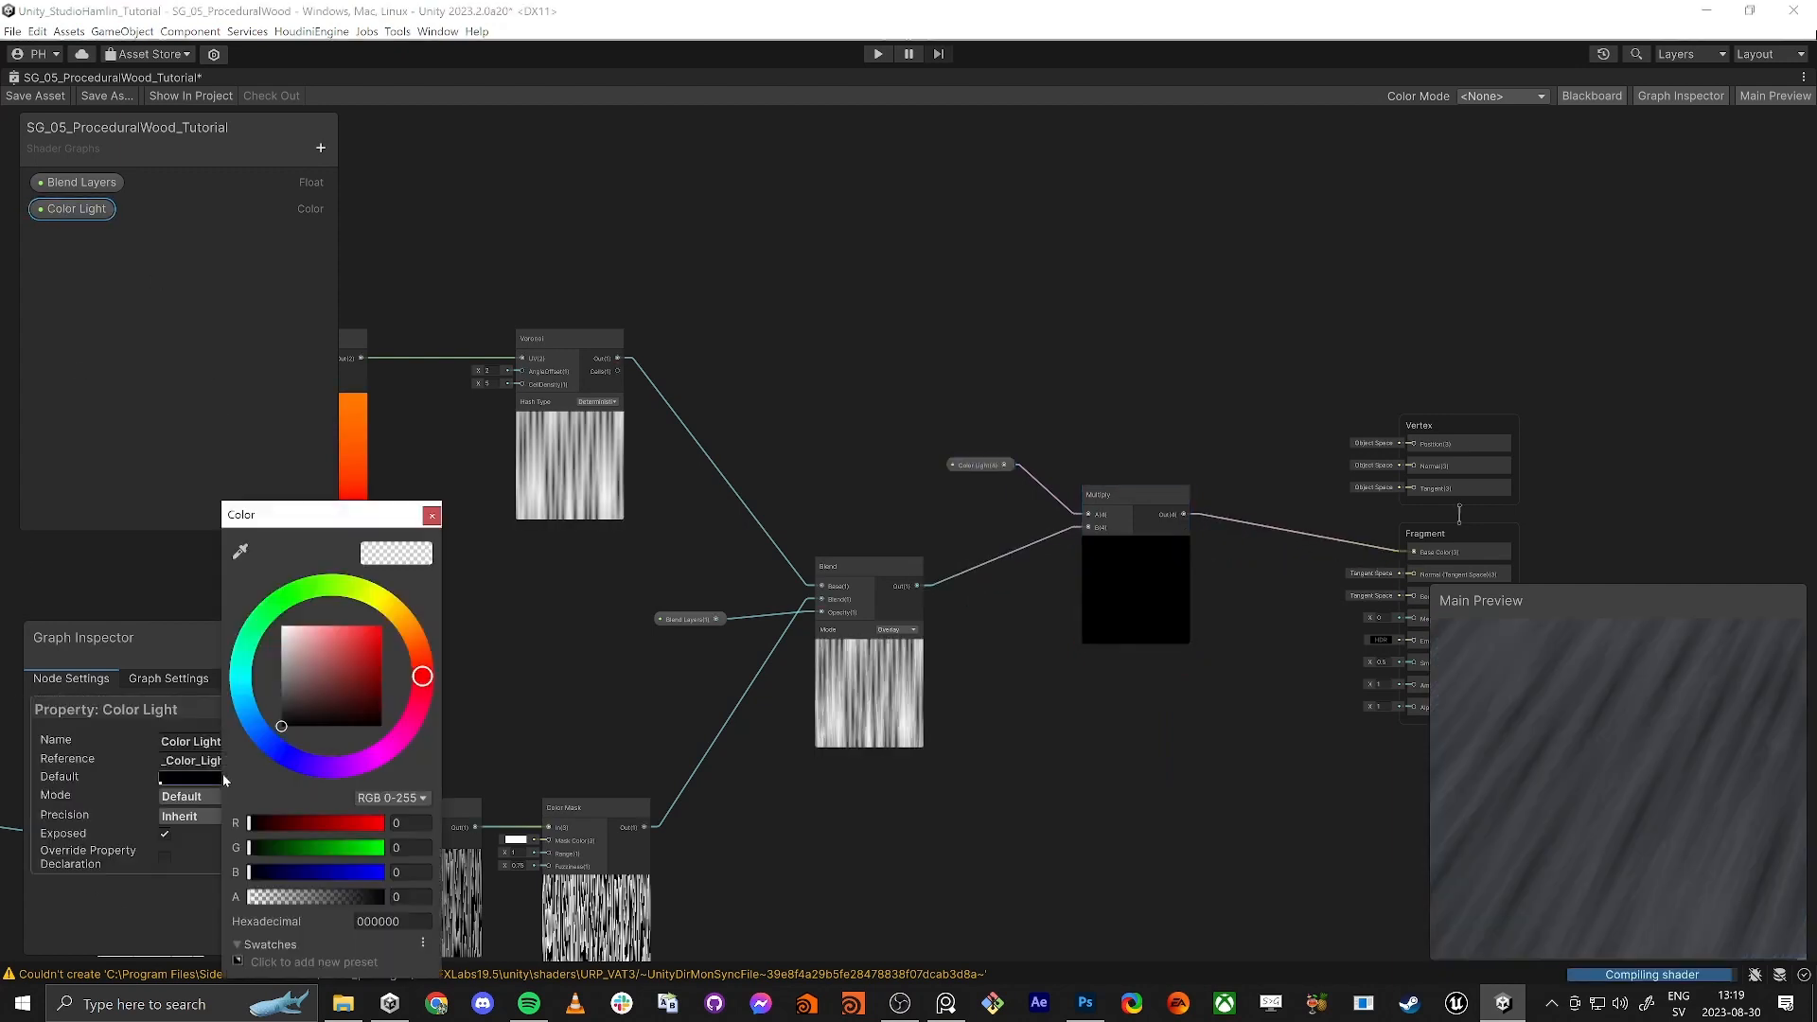
left_click(365, 653)
left_click_drag(422, 676, 357, 663)
left_click(431, 516)
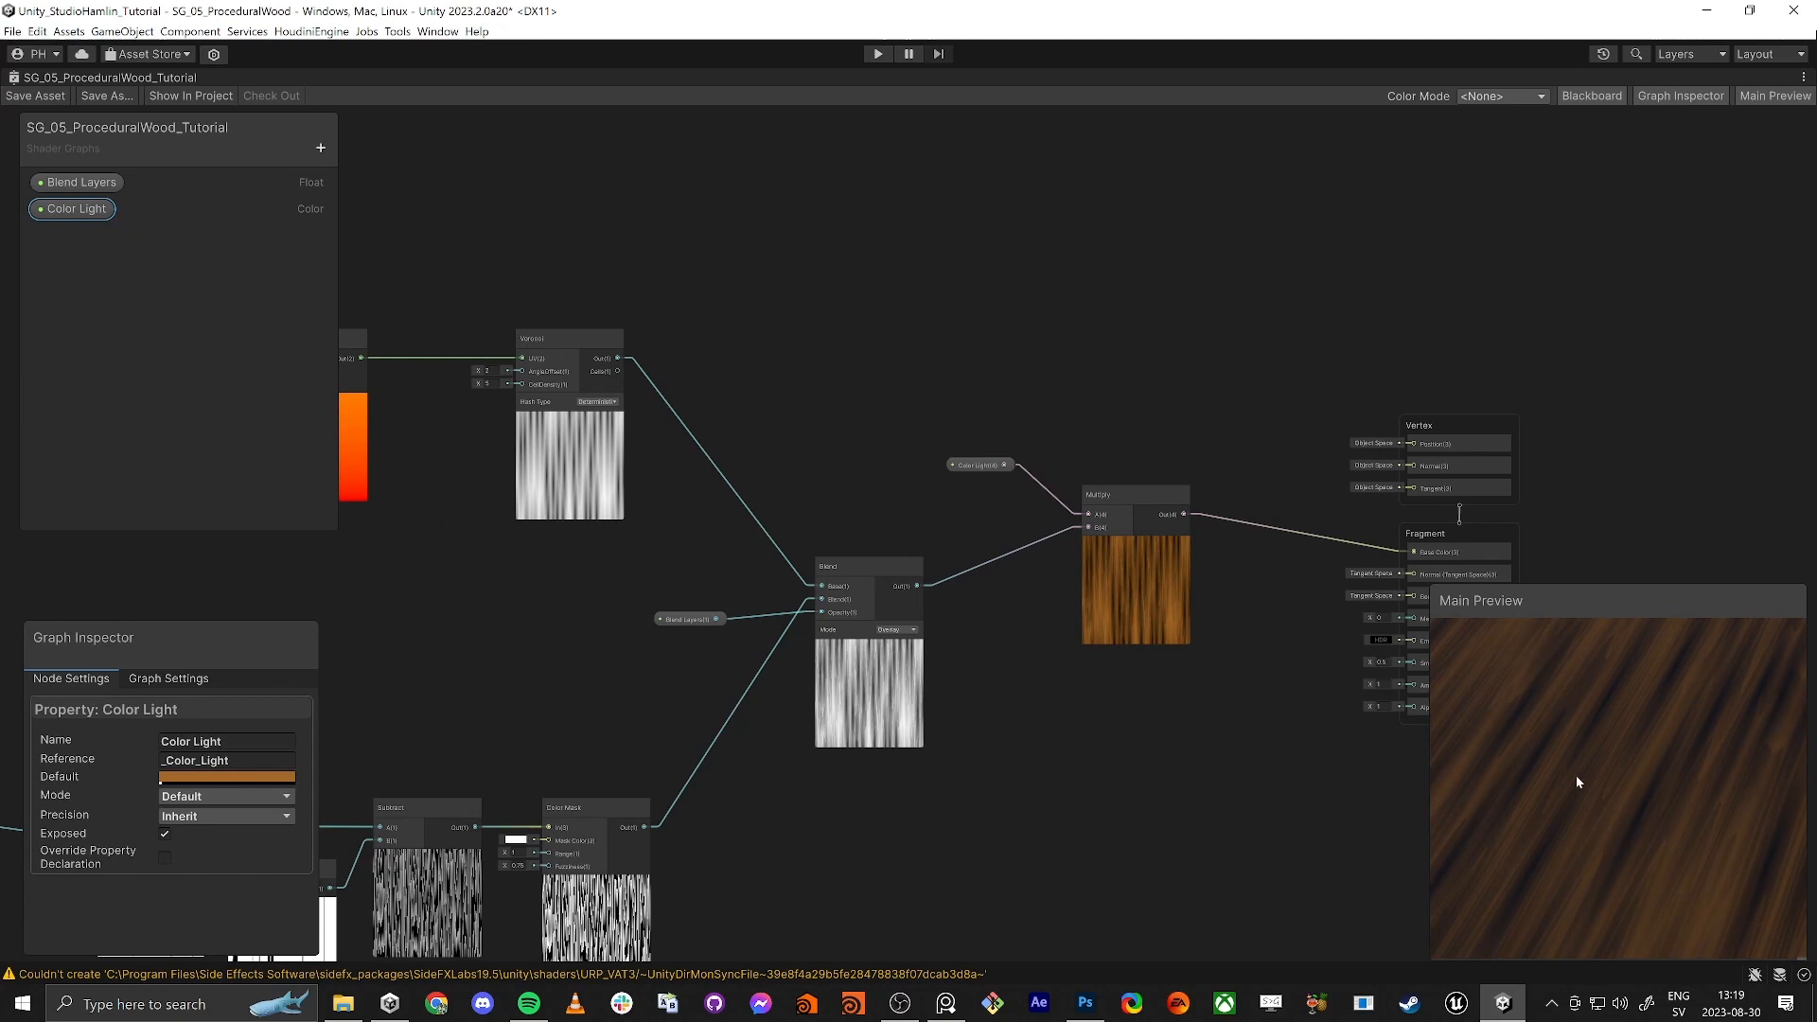
Step: Inspect the colored wood grain on the whole preview table and up close on the table in the Scene view
scroll(1558, 782, "down", 5)
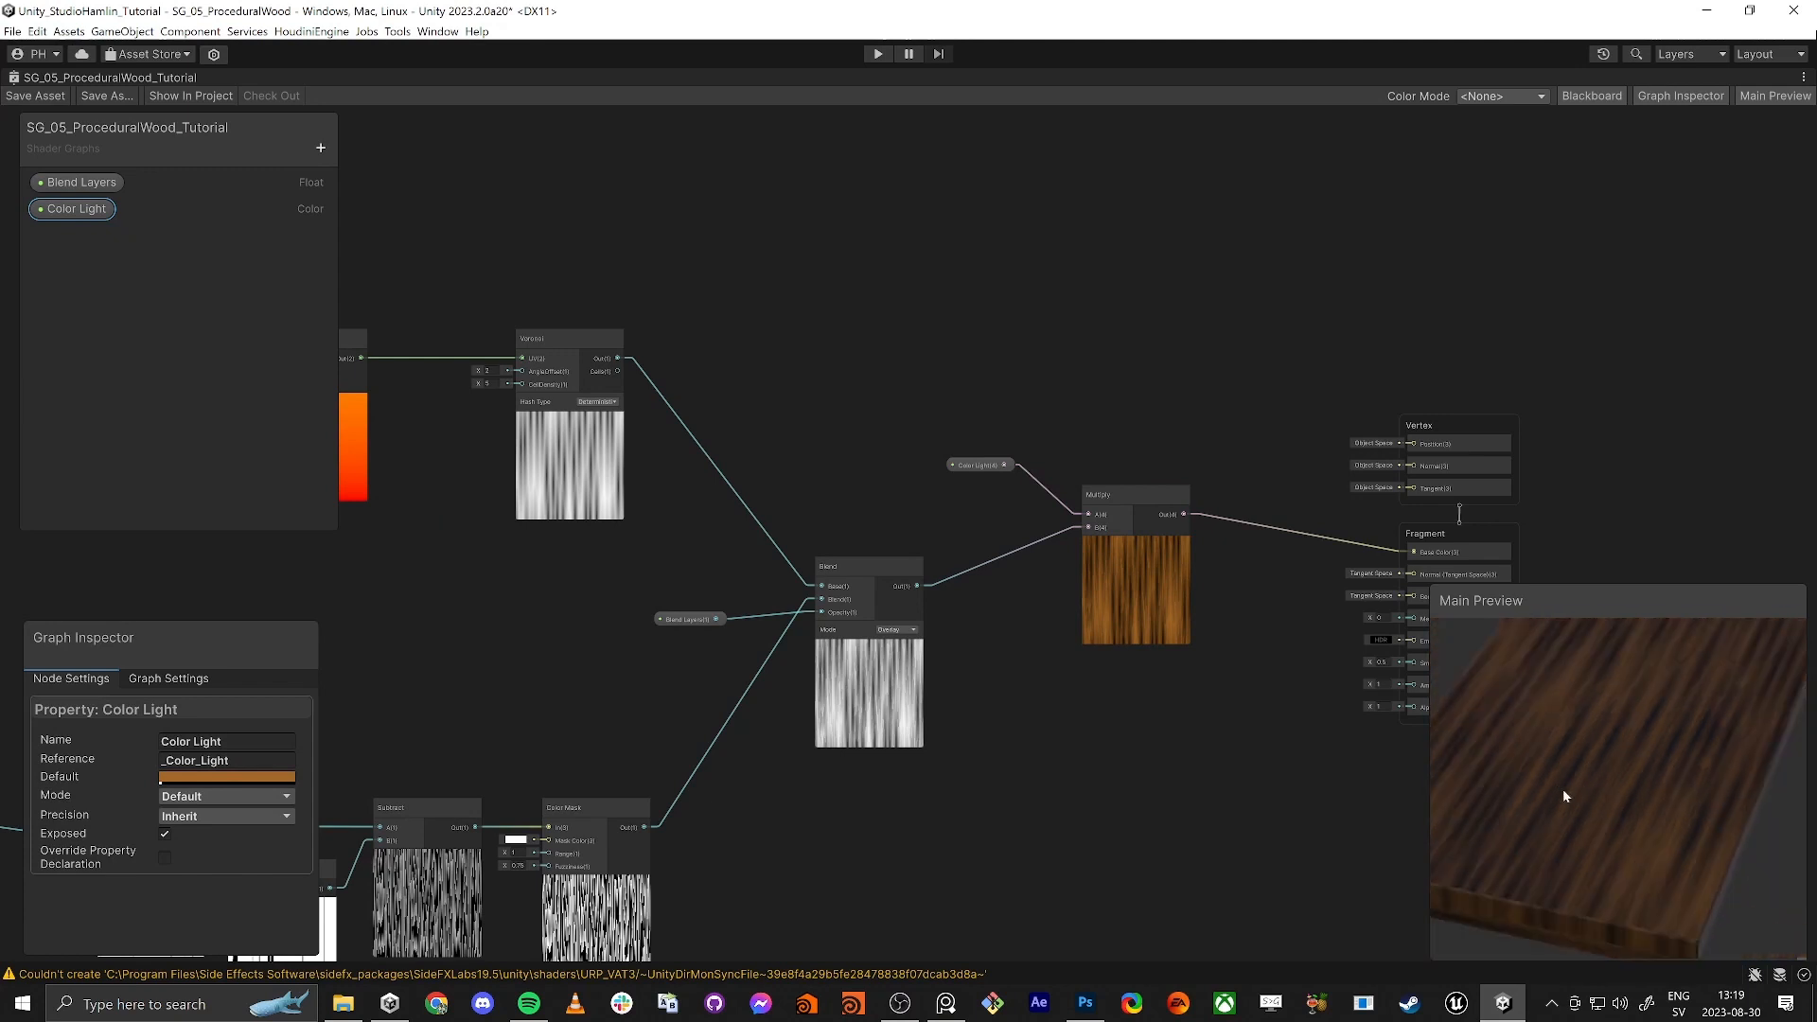
left_click_drag(1576, 812, 1600, 781)
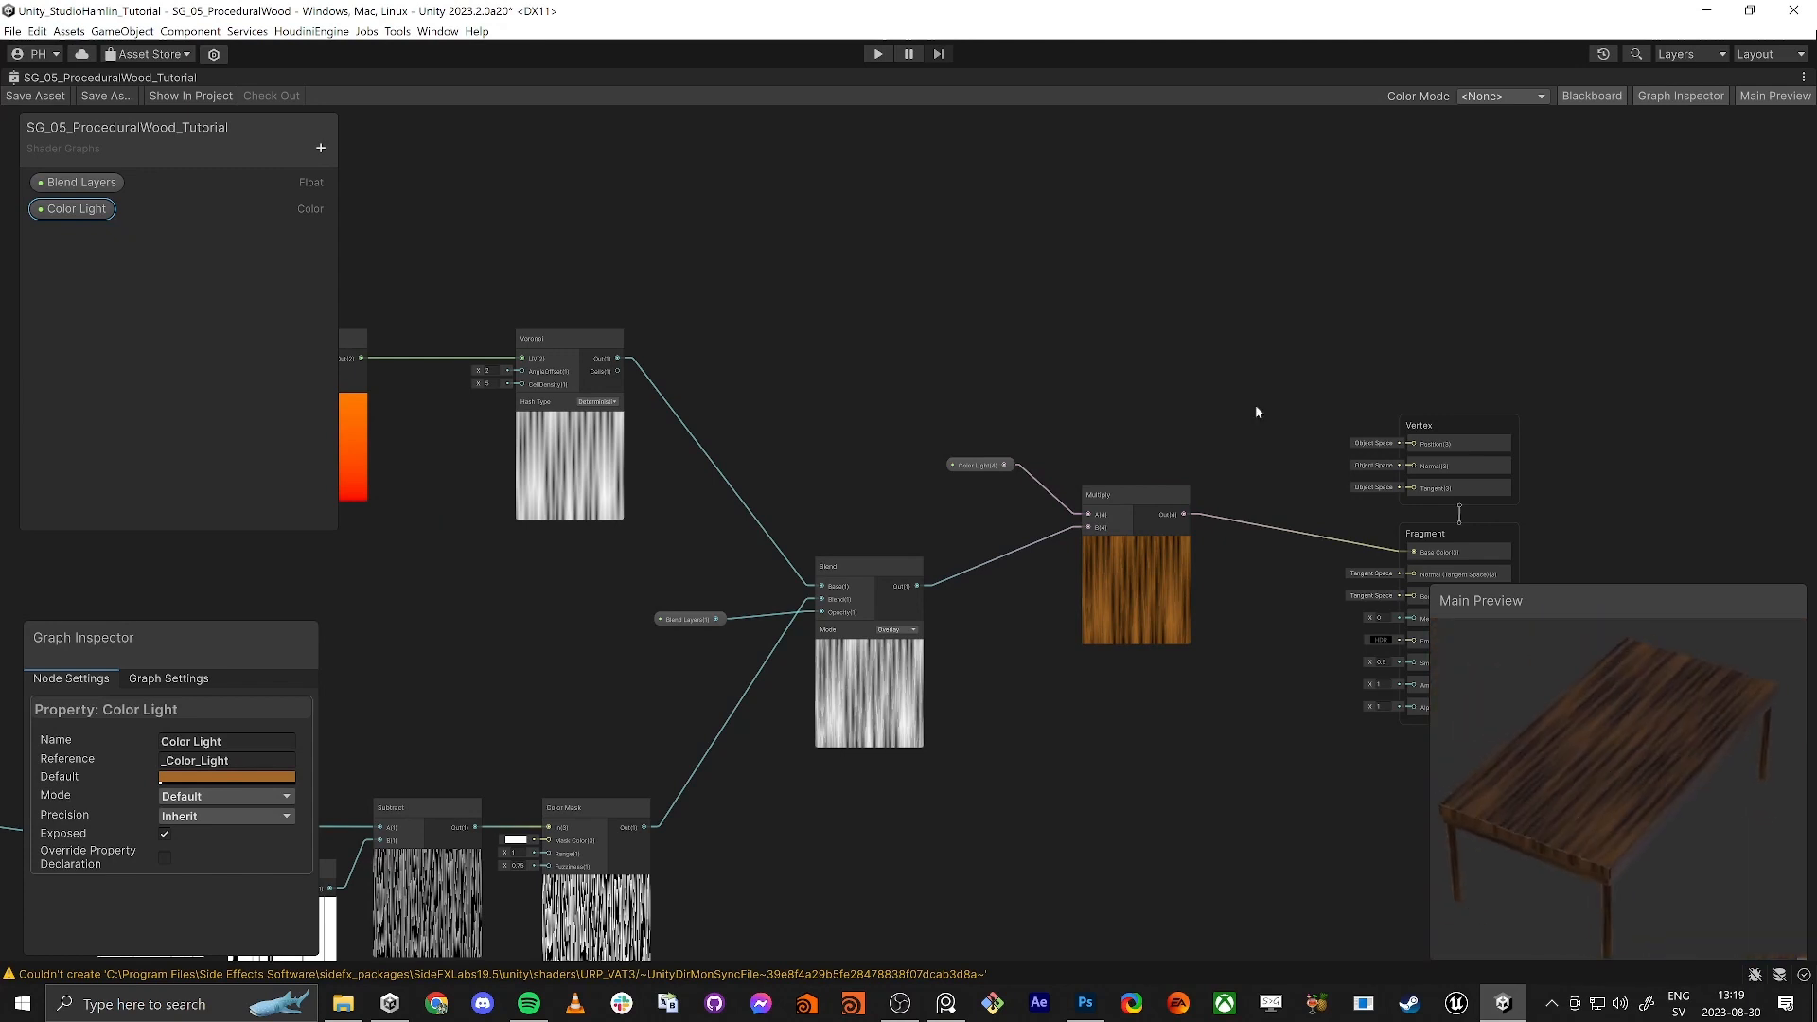
key("shift+space")
left_click(617, 82)
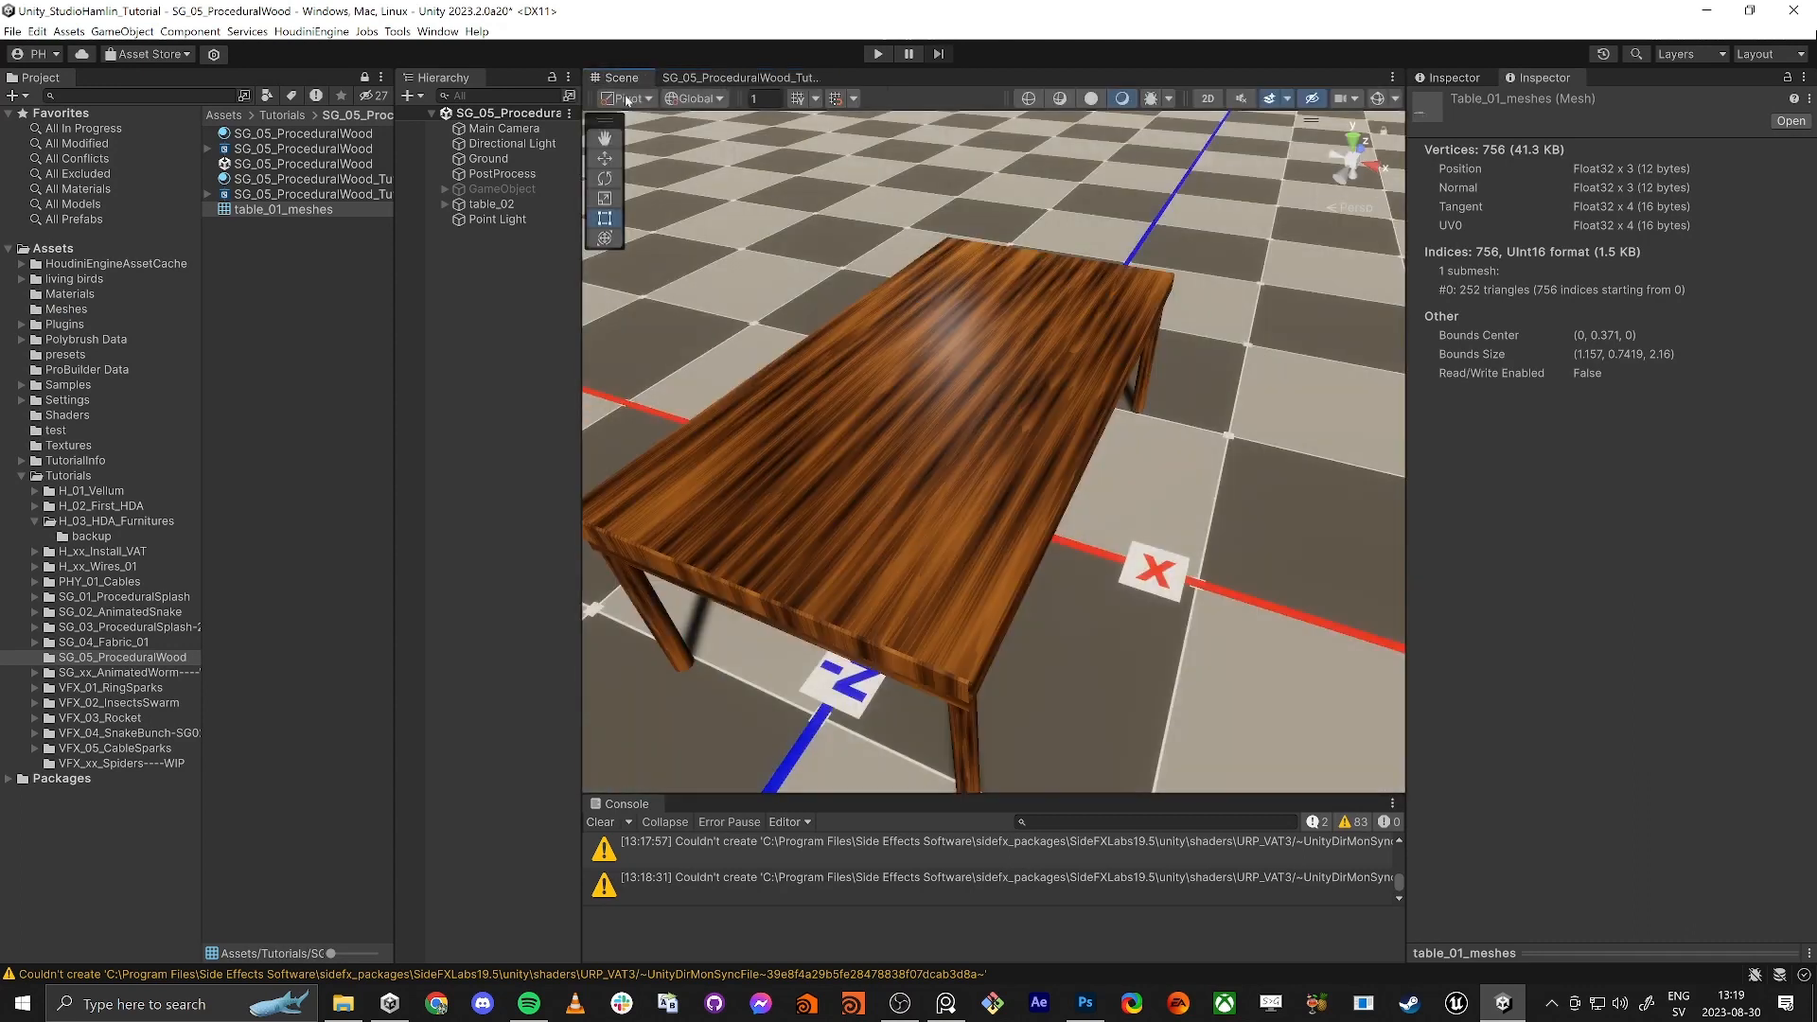
left_click(914, 542)
left_click_drag(894, 517, 958, 419, "alt")
right_click_drag(957, 418, 1164, 520, "alt")
left_click_drag(1164, 521, 1060, 534, "alt")
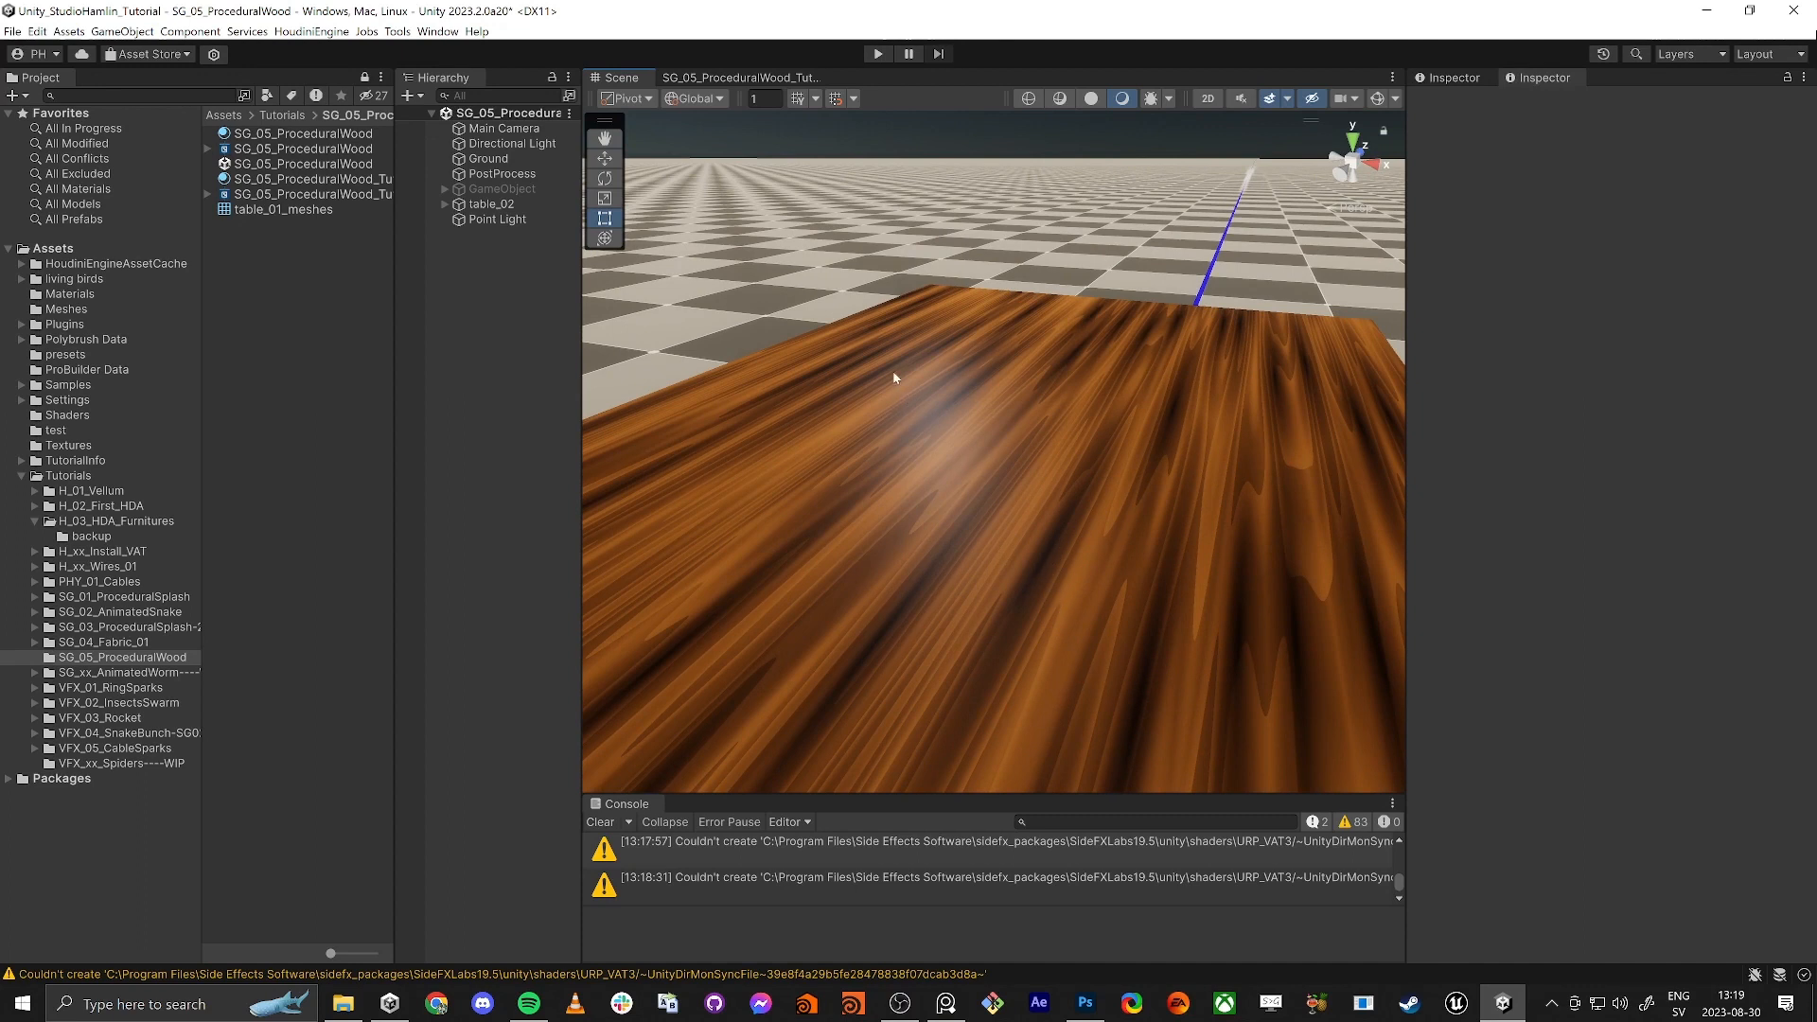
Step: Return to the maximized shader graph and move the Multiply node slightly down to line it up with Base Color
left_click(721, 77)
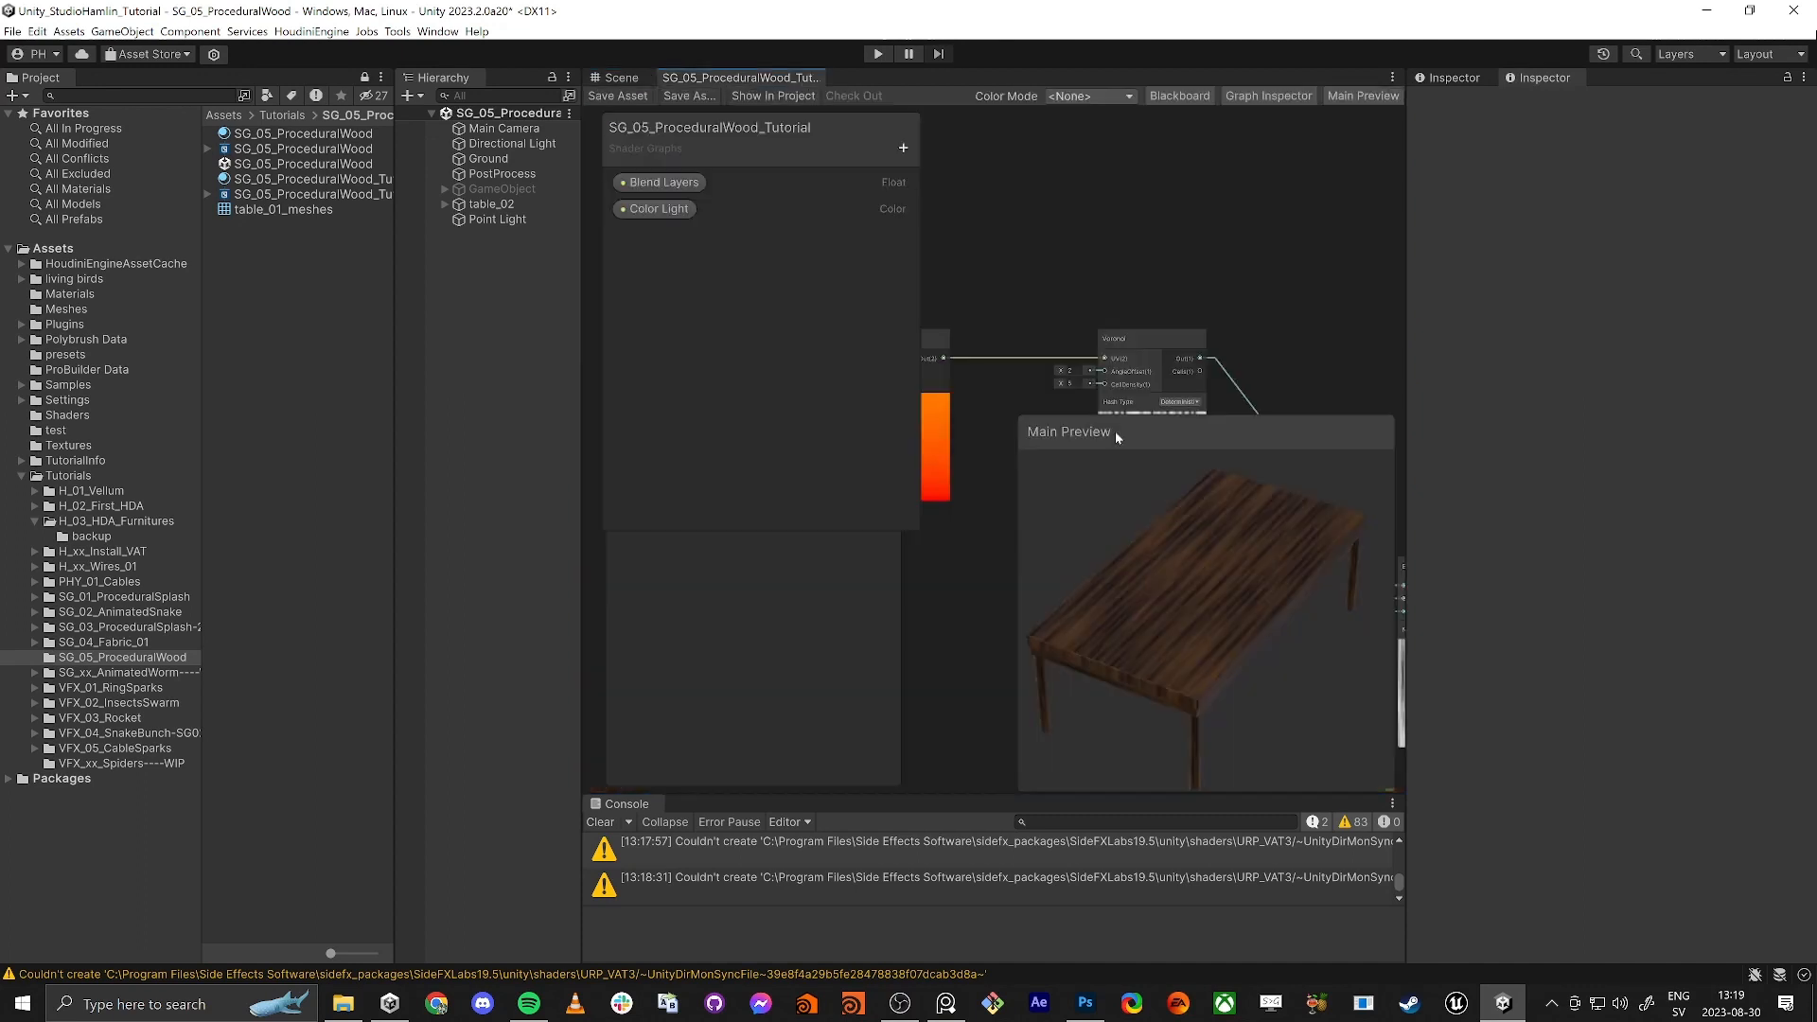
key("shift+space")
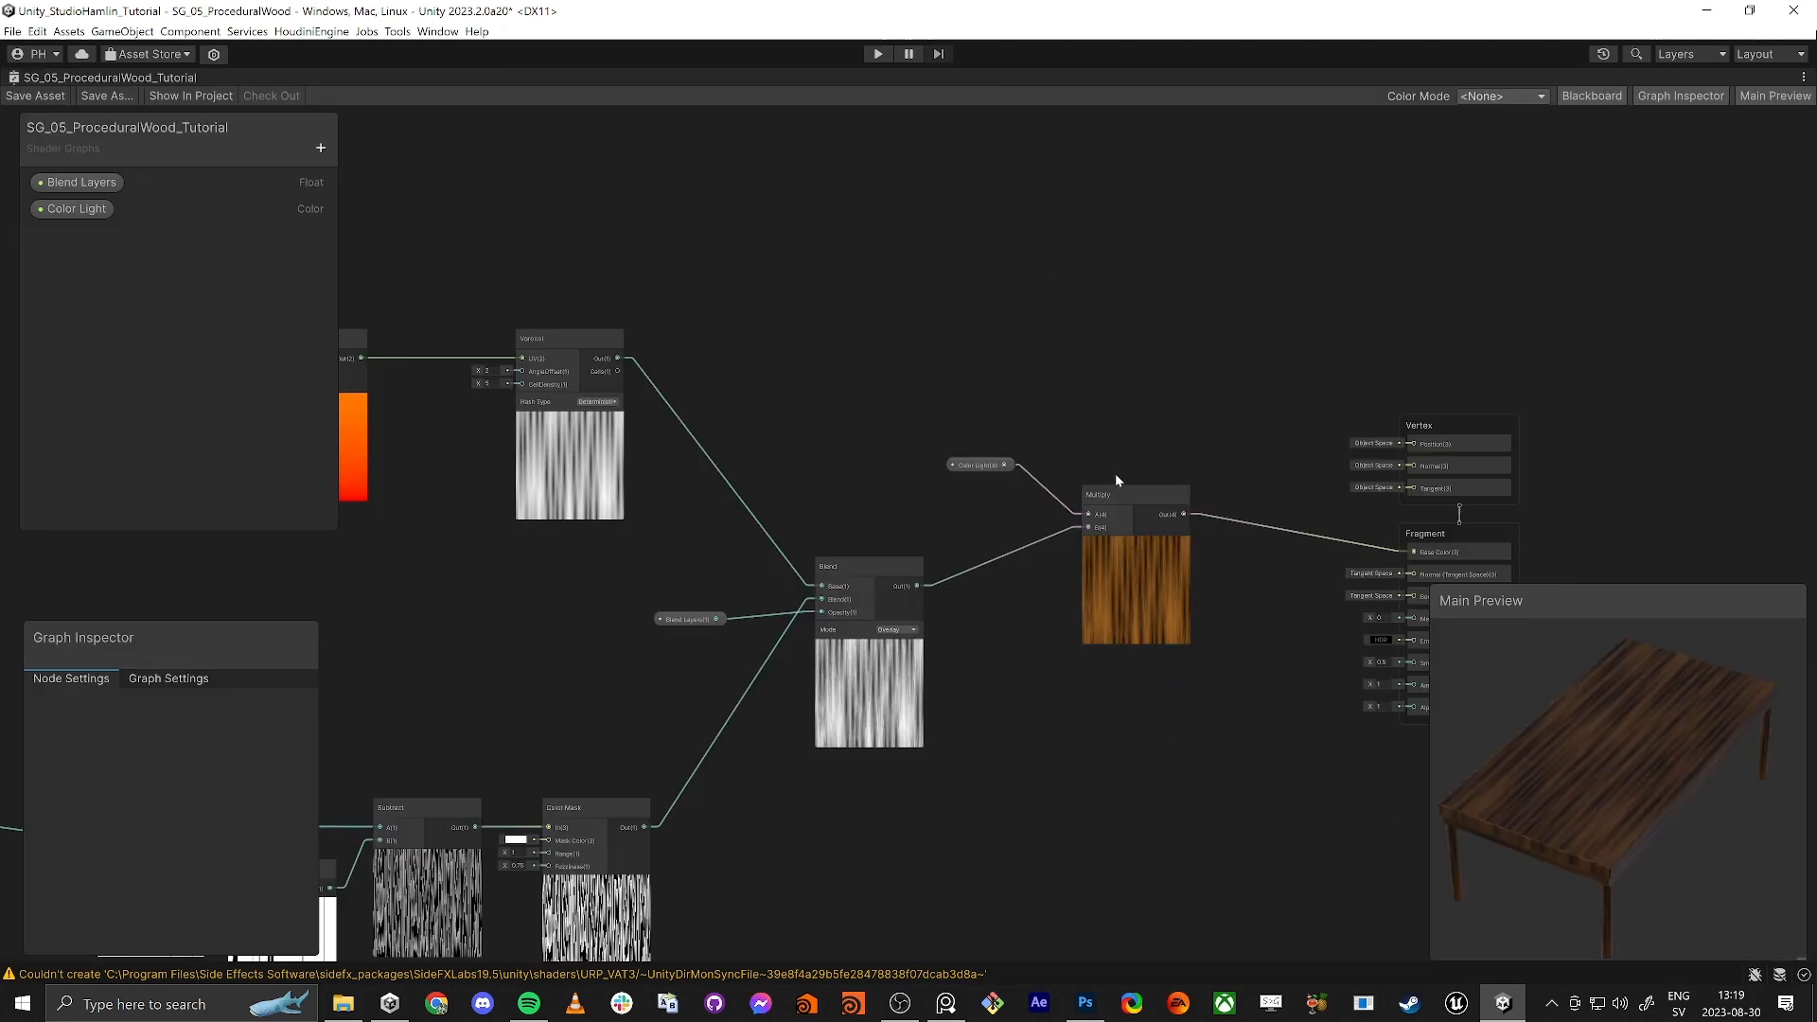
left_click_drag(1114, 491, 1112, 530)
Step: Duplicate the Color Light property, rename the copy Color Dark, and place it in the graph above the Color Light node
left_click(76, 209)
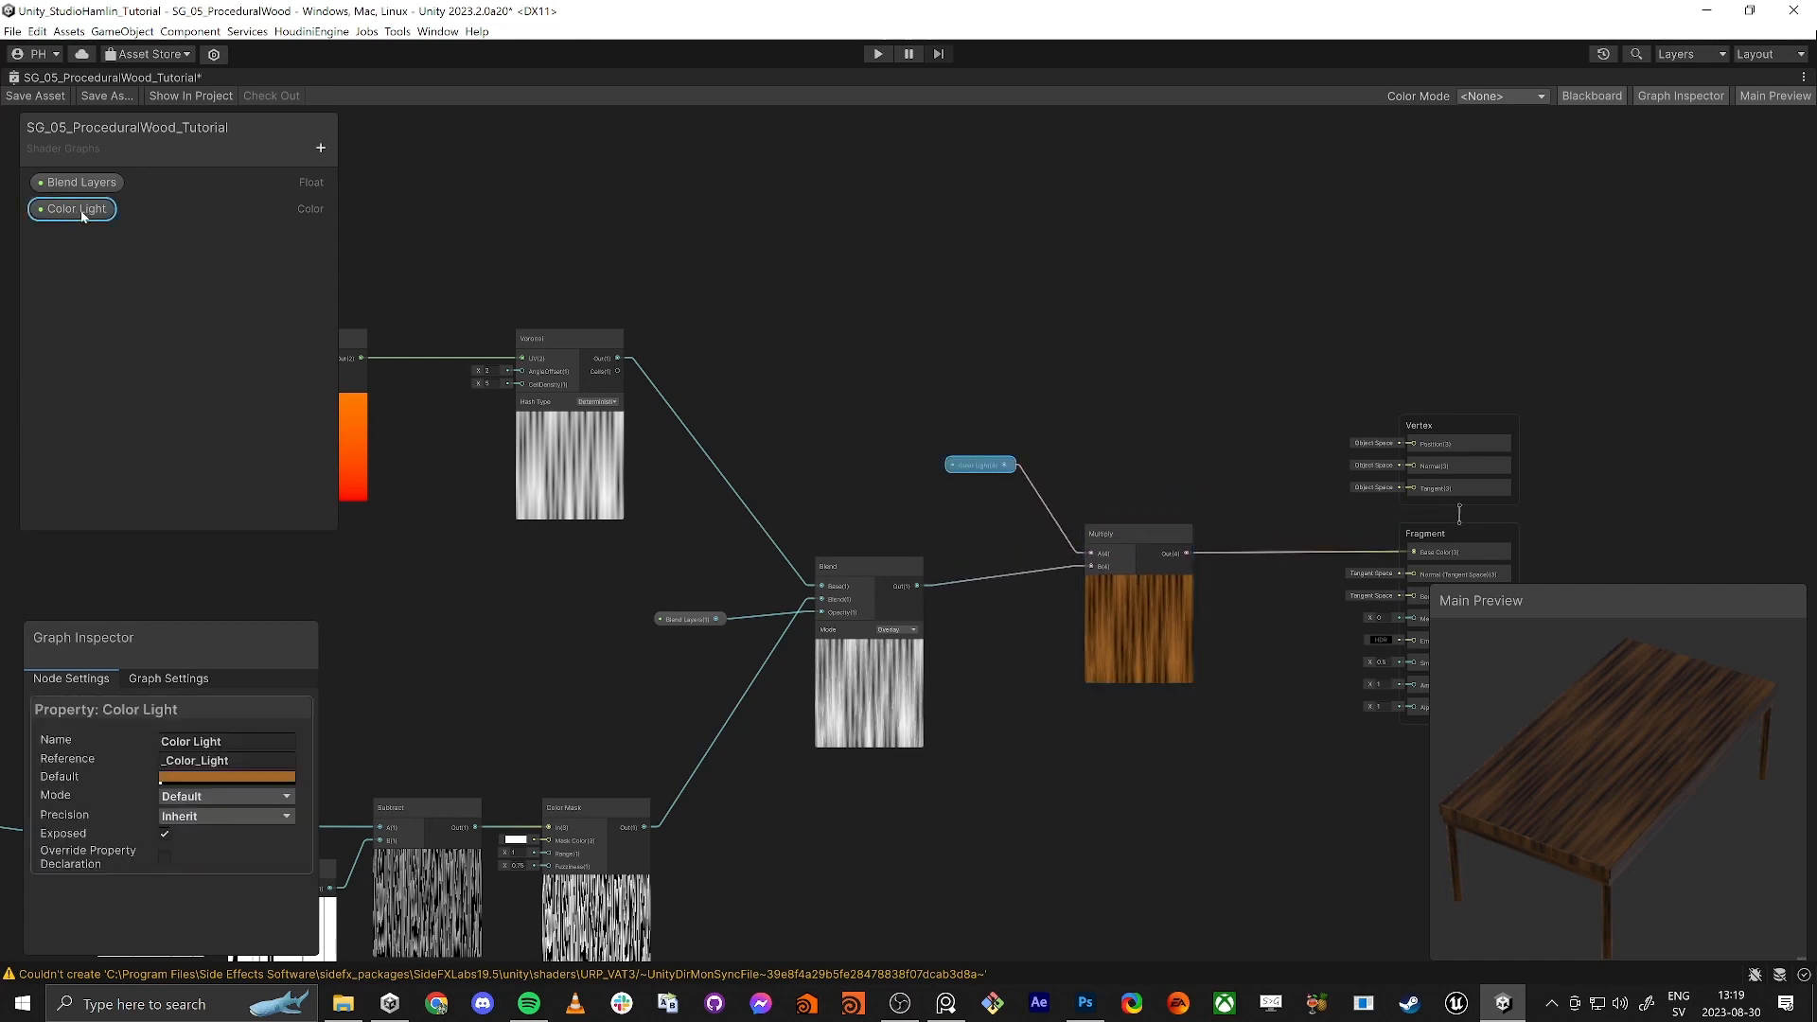
key("ctrl+d")
double_click(100, 242)
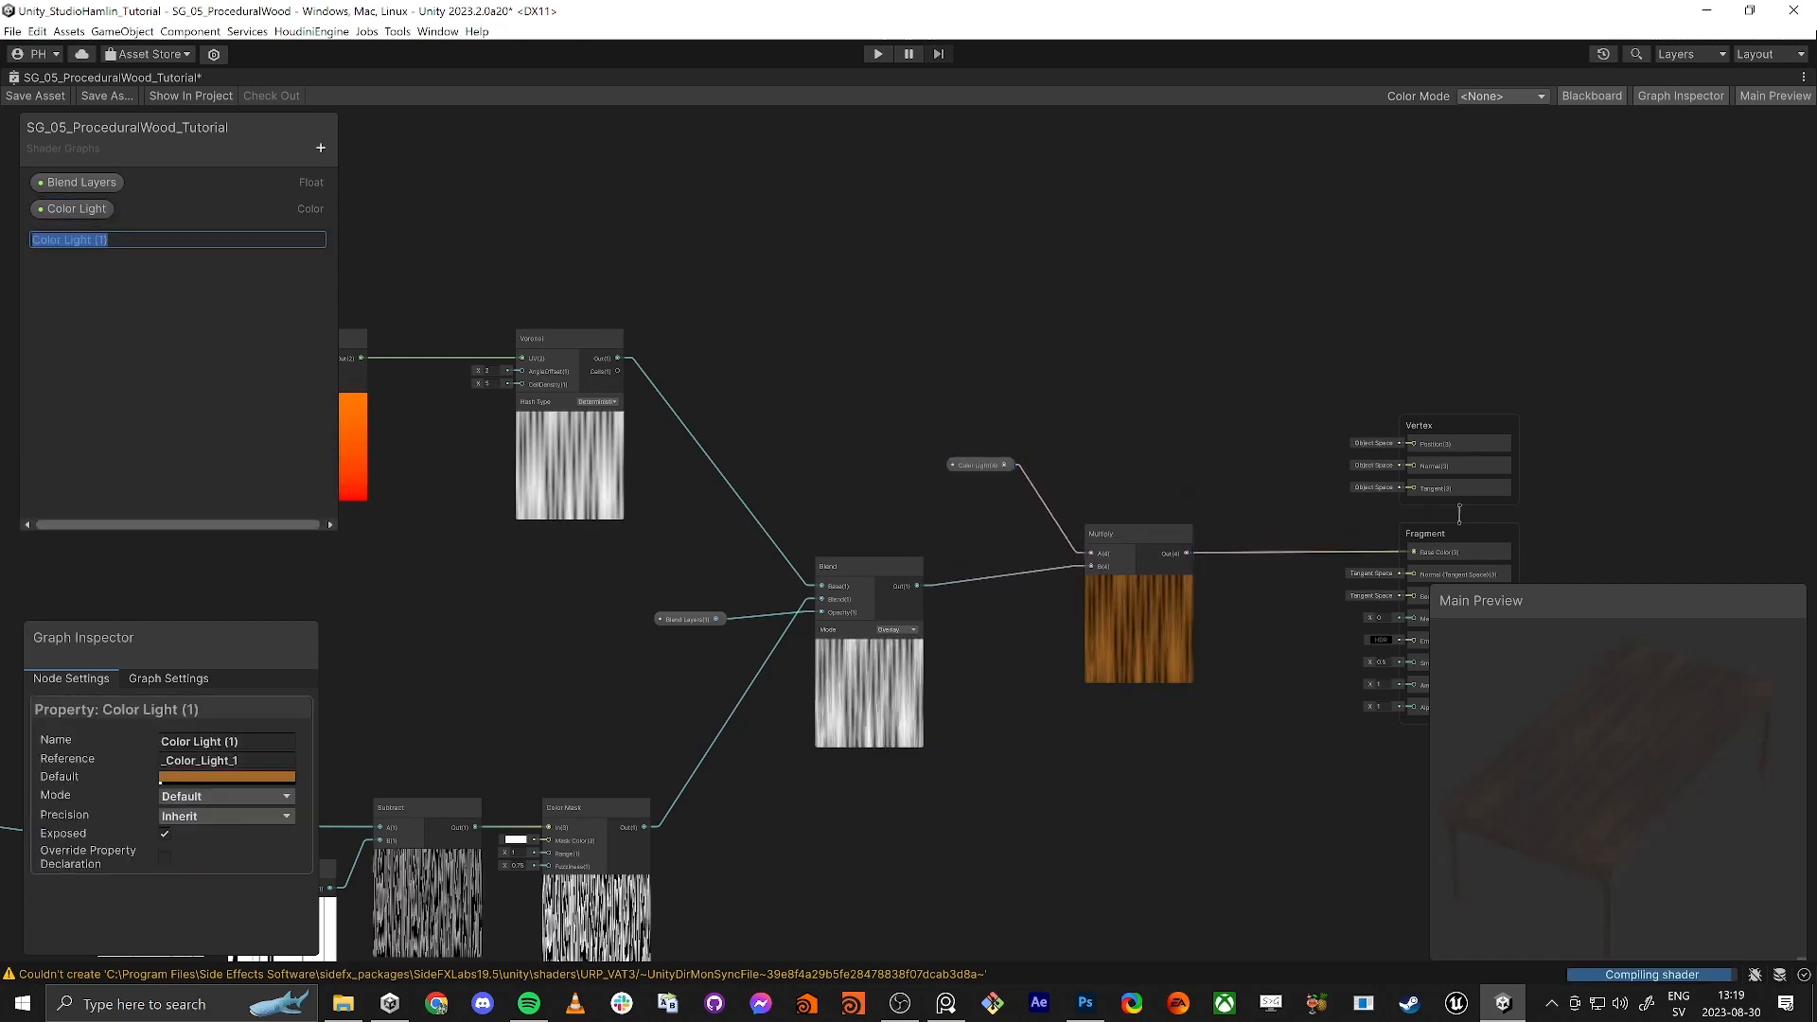
type("Color Dark")
key("Return")
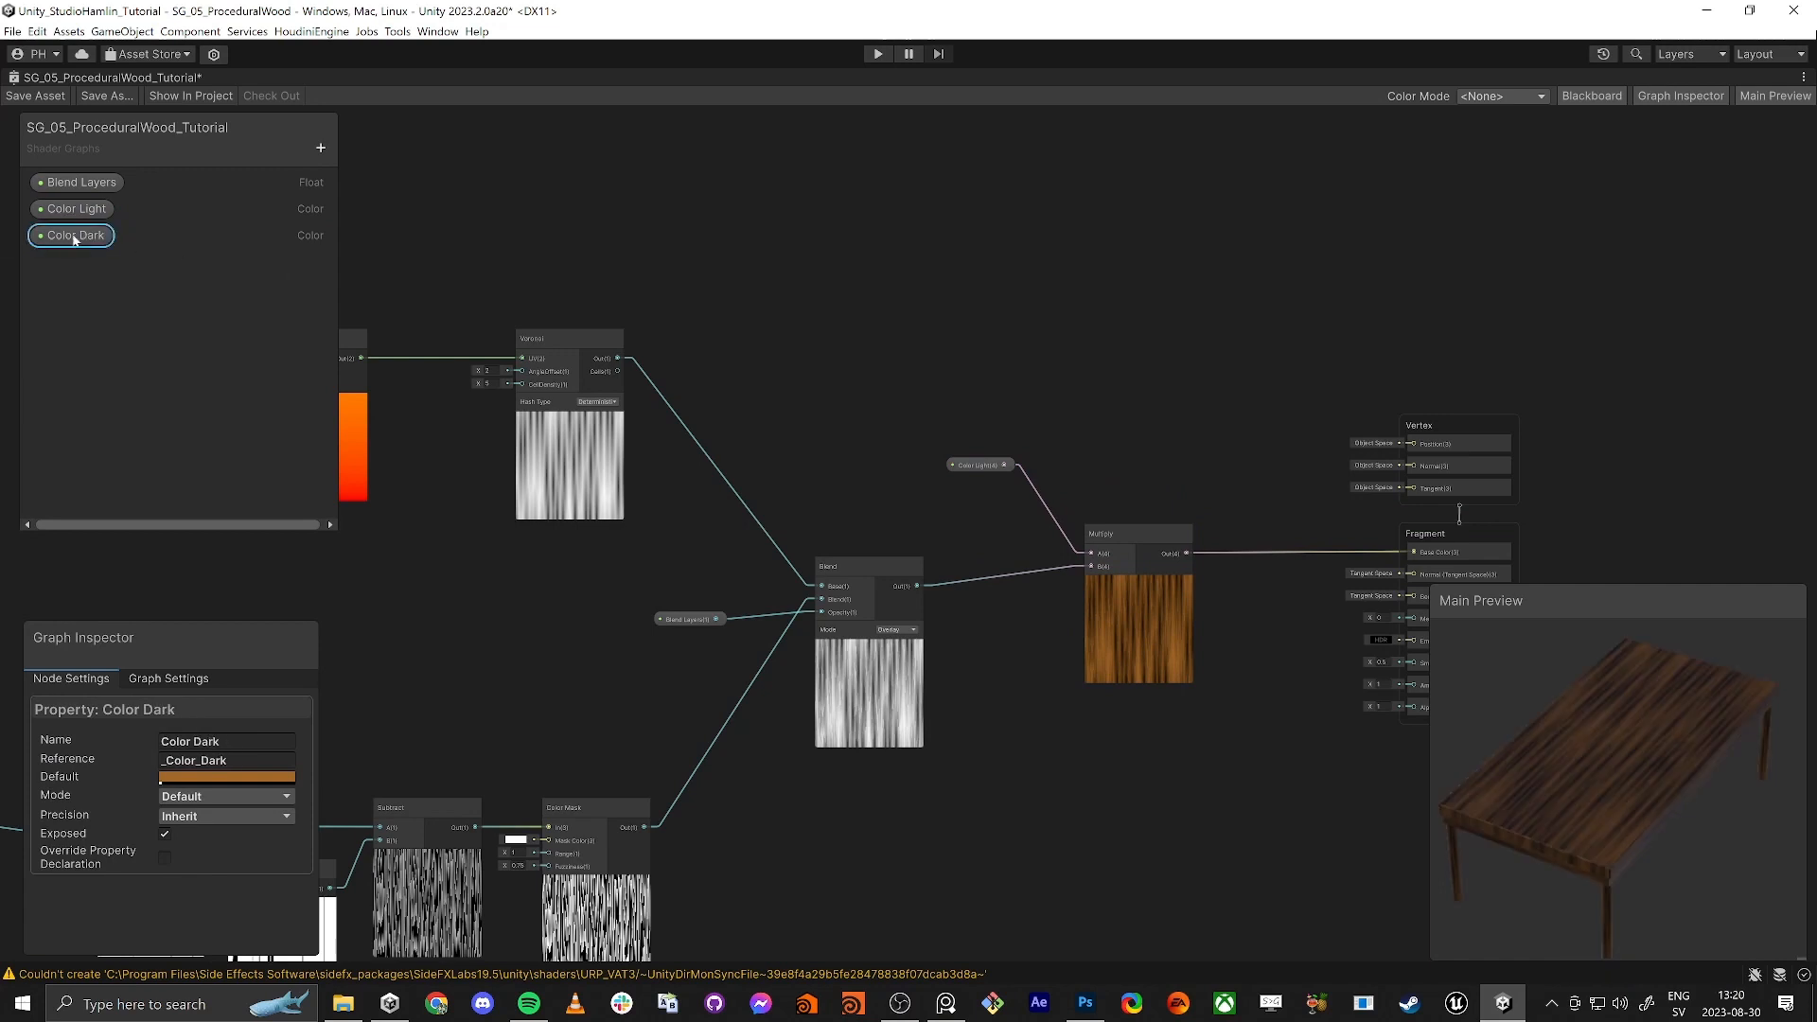
left_click_drag(76, 236, 967, 278)
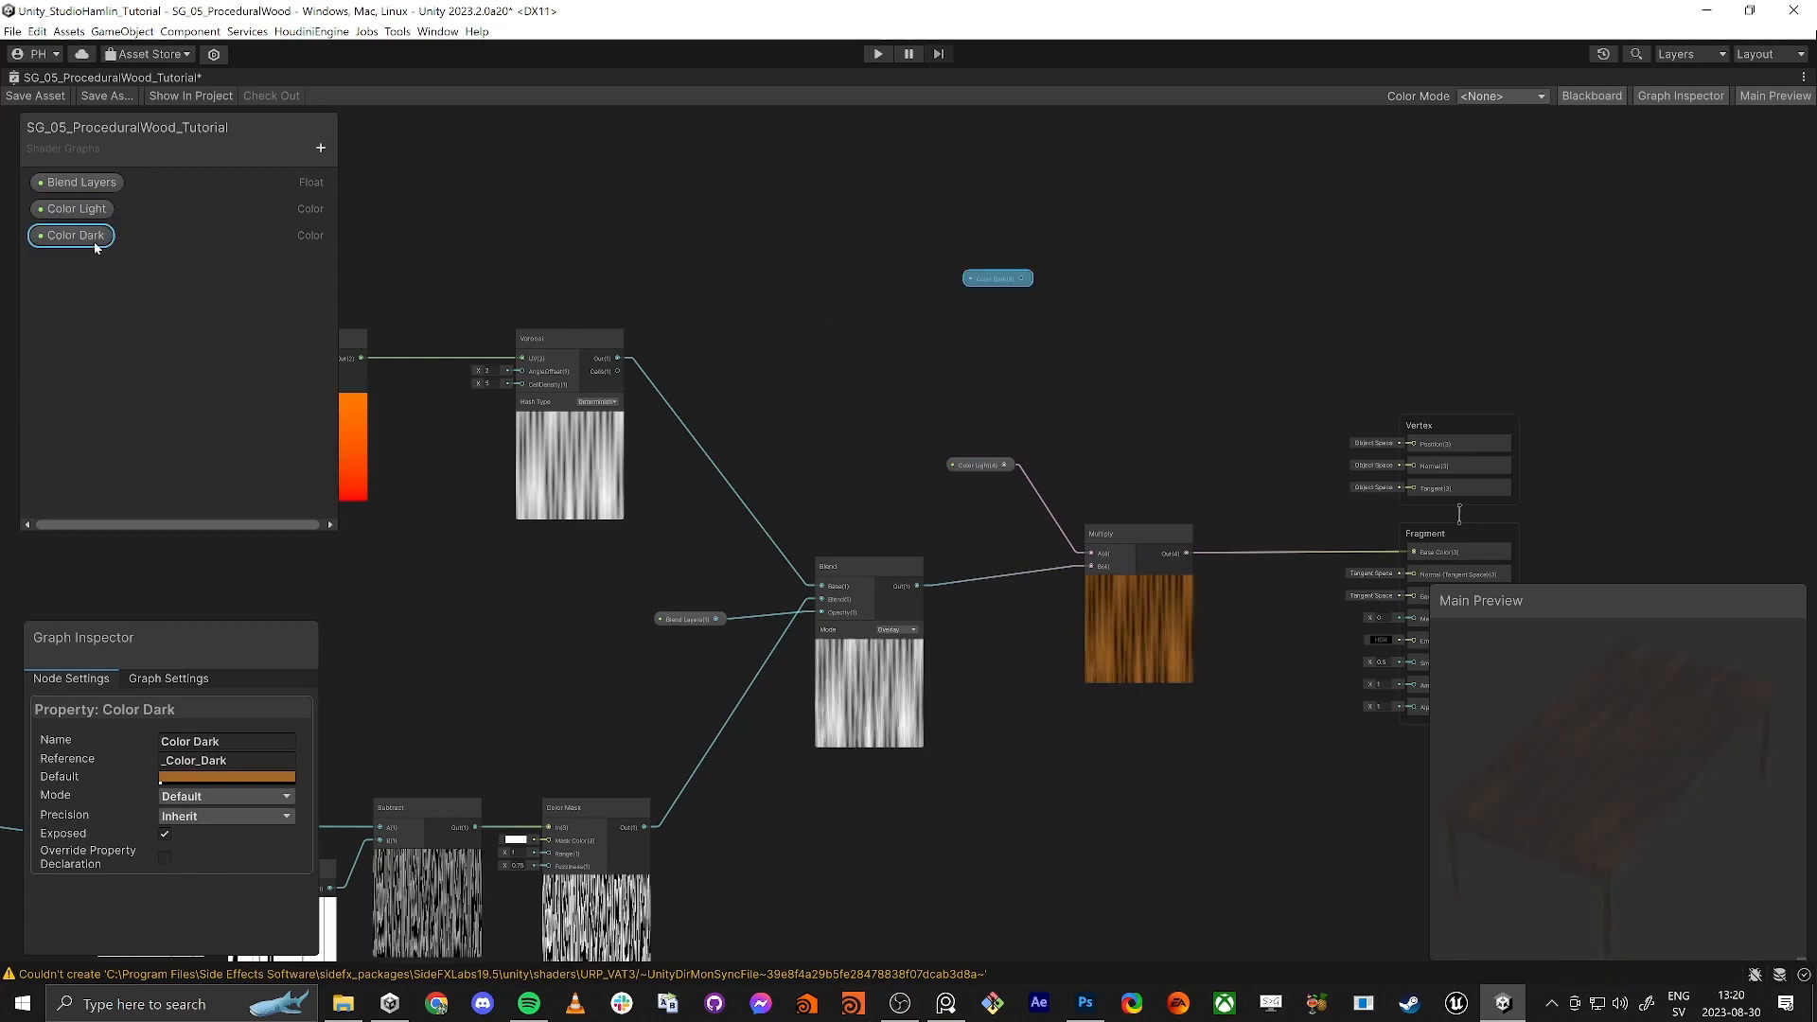
Step: Set Color Dark's default color to the brown 825237
left_click(220, 777)
left_click_drag(407, 642, 337, 675)
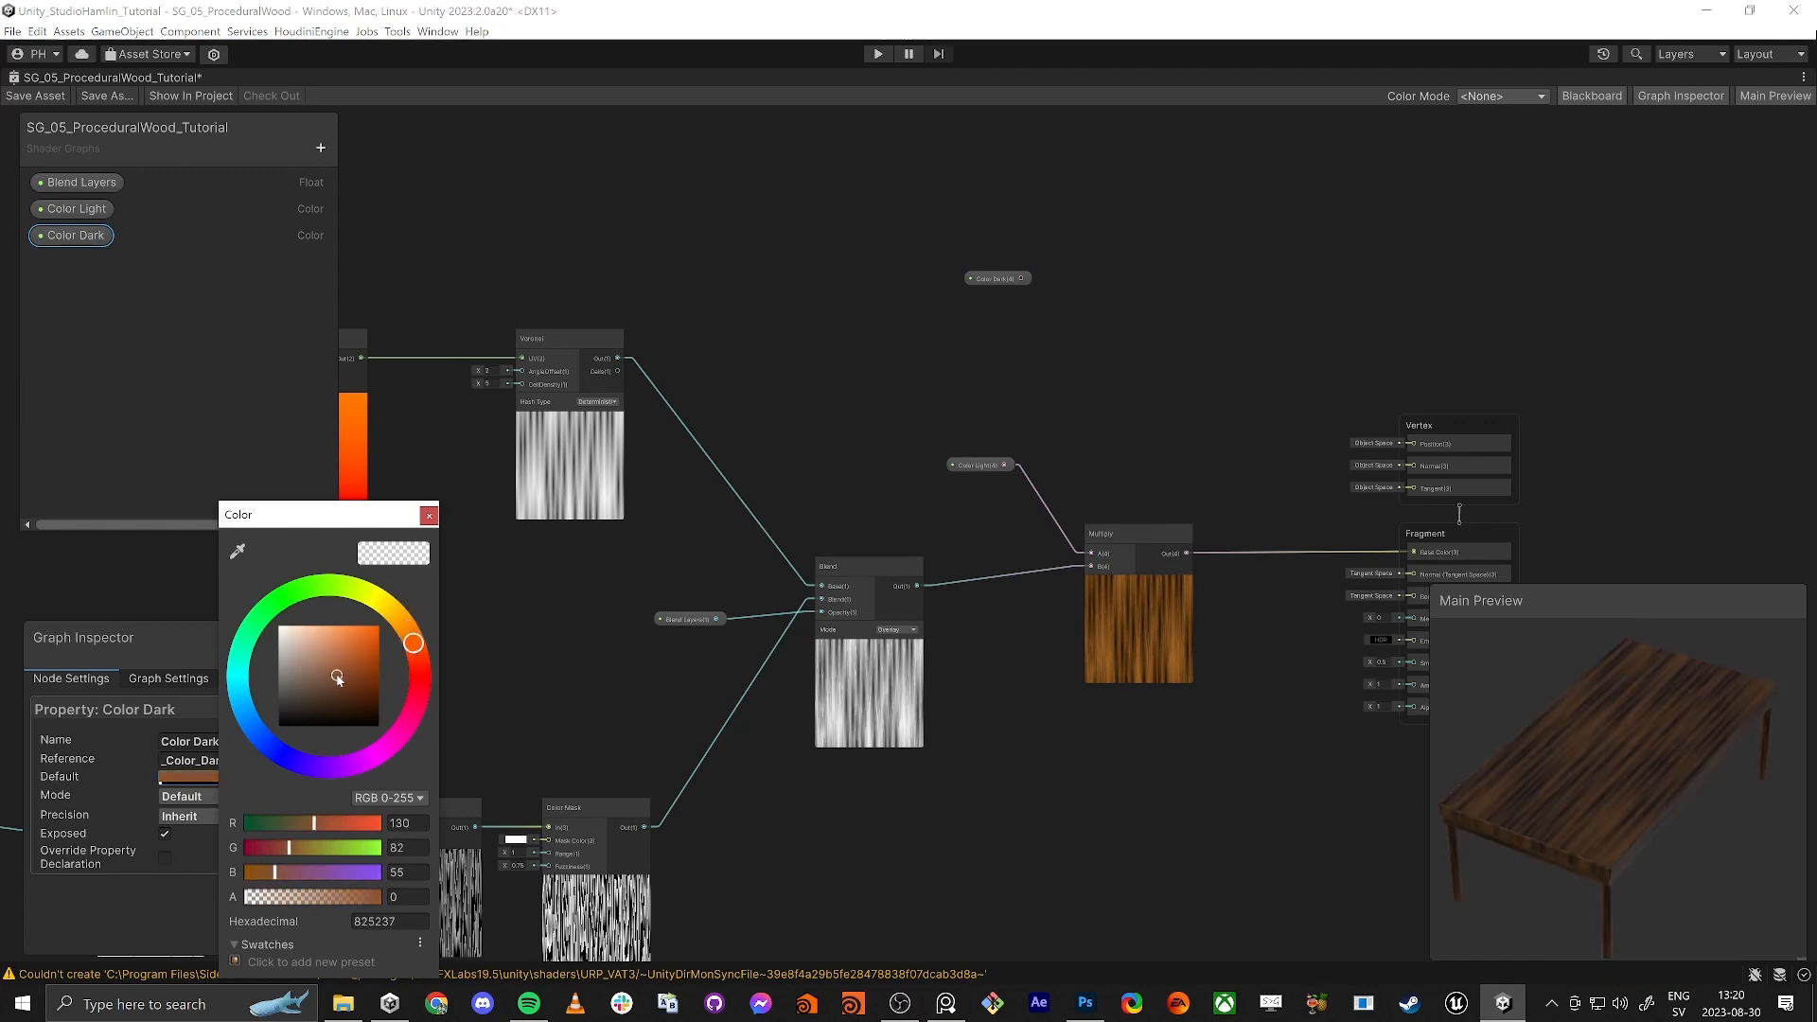
left_click(429, 515)
Step: Delete the Multiply node between Color Light and Base Color from the shader graph
scroll(908, 678, "up", 10)
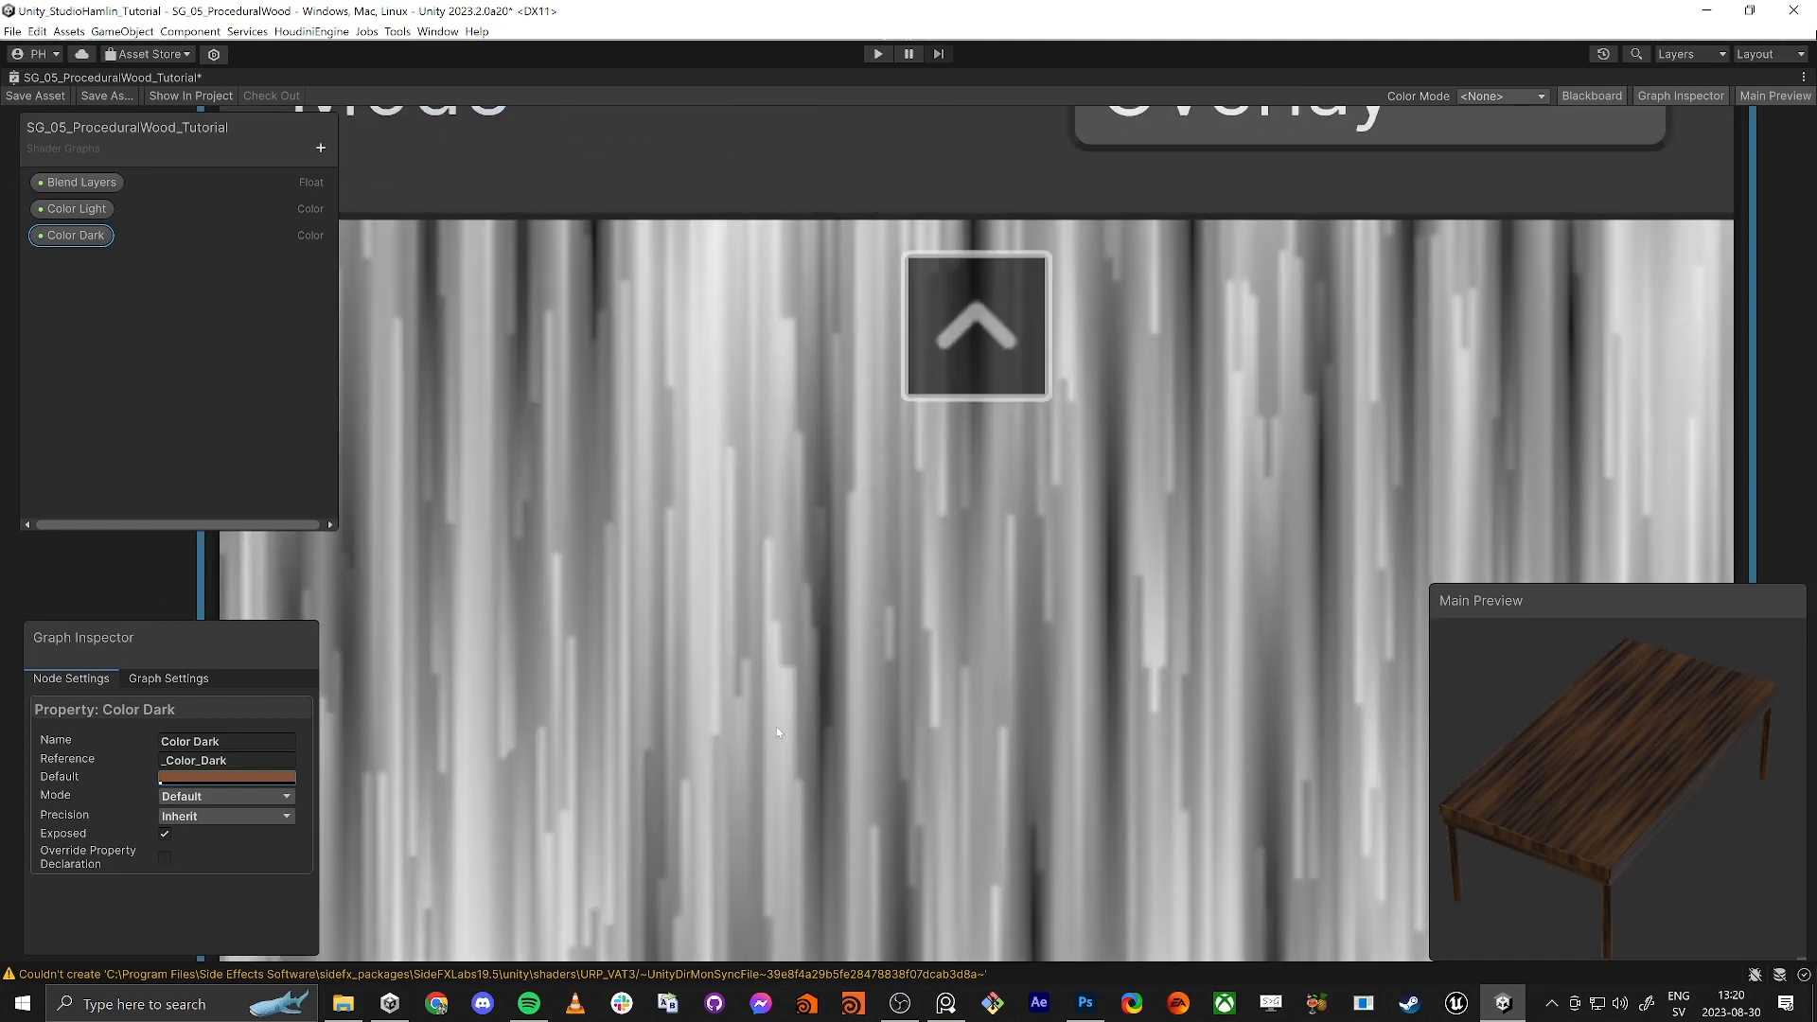
scroll(776, 725, "down", 8)
middle_click_drag(1168, 589, 1053, 735)
scroll(1052, 731, "down", 2)
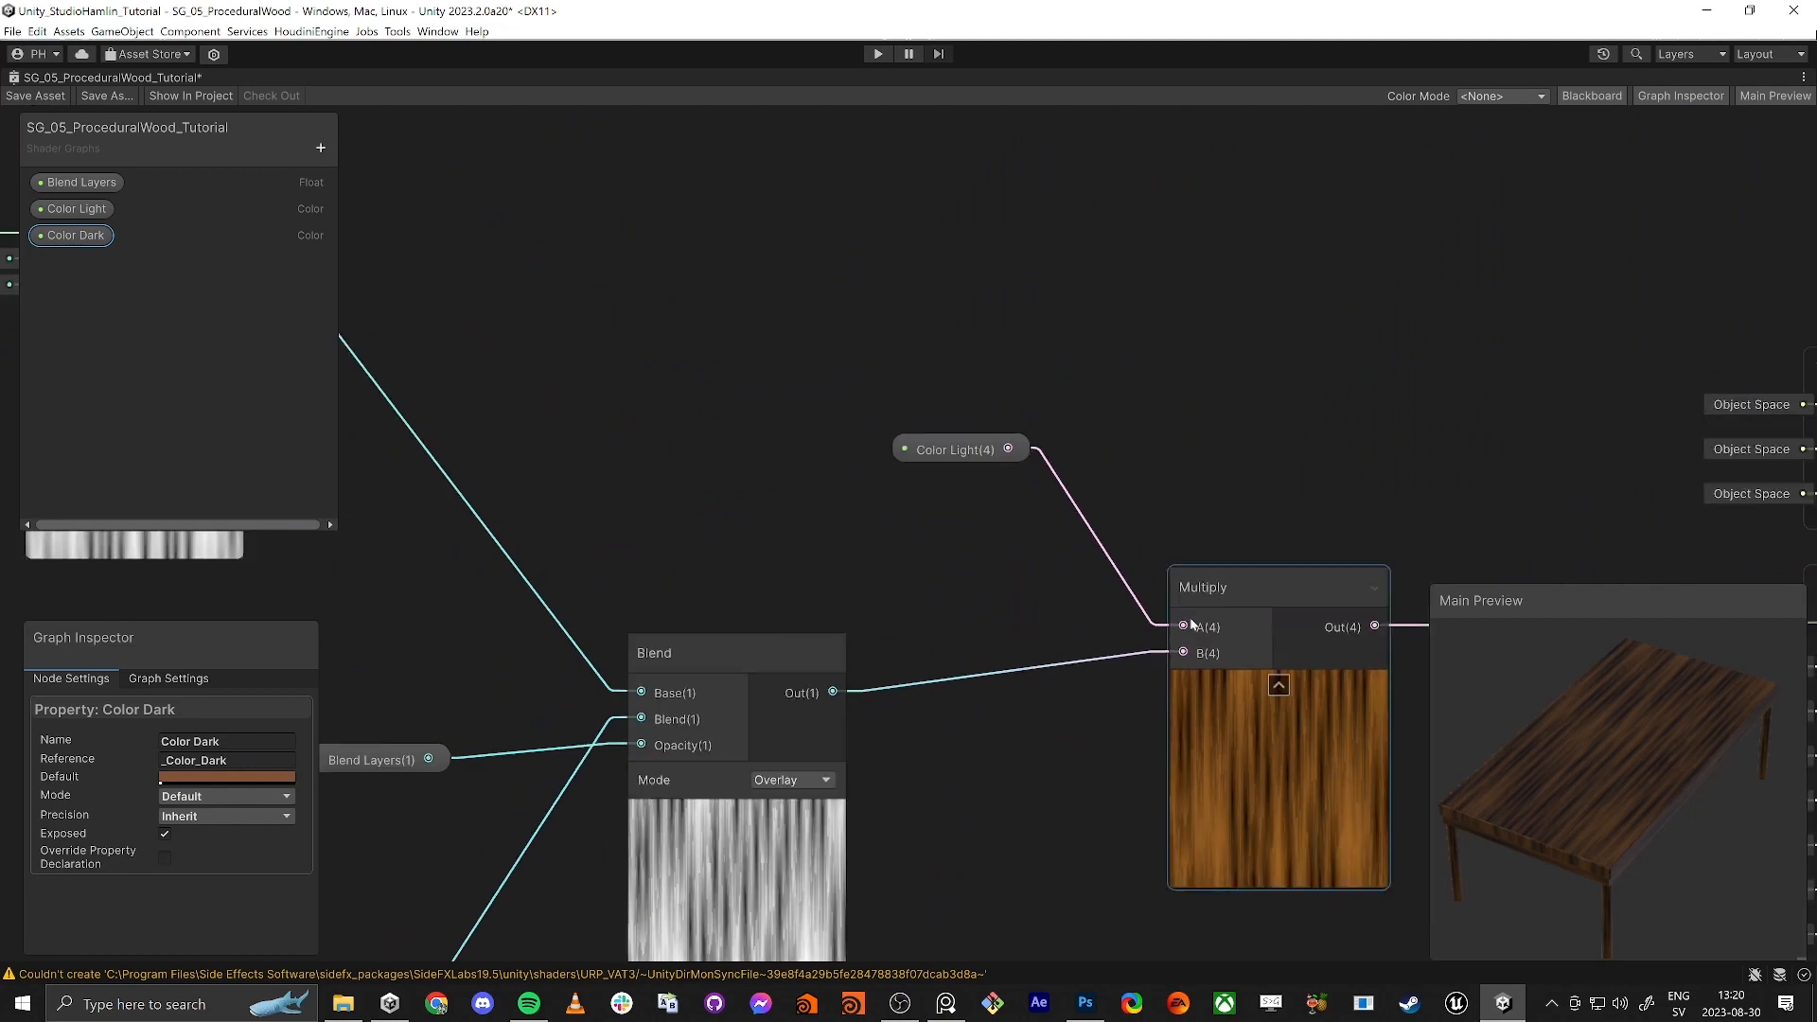
left_click(1213, 598)
key("Delete")
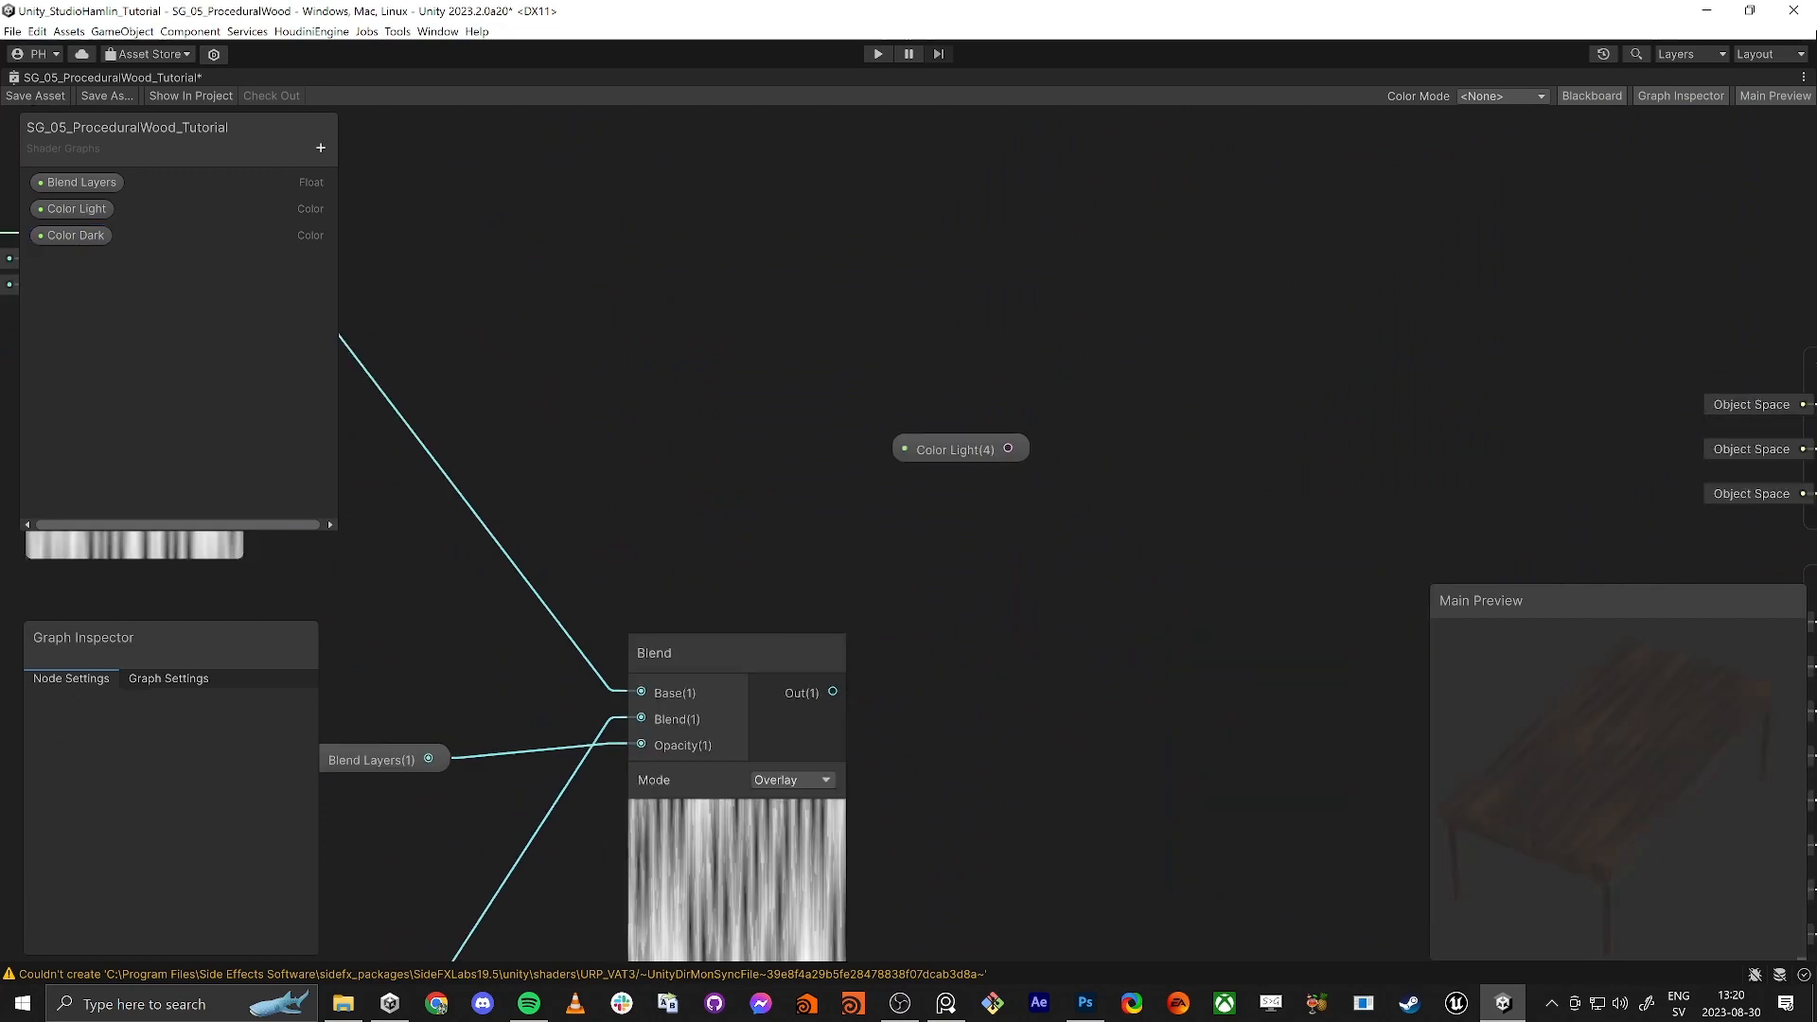
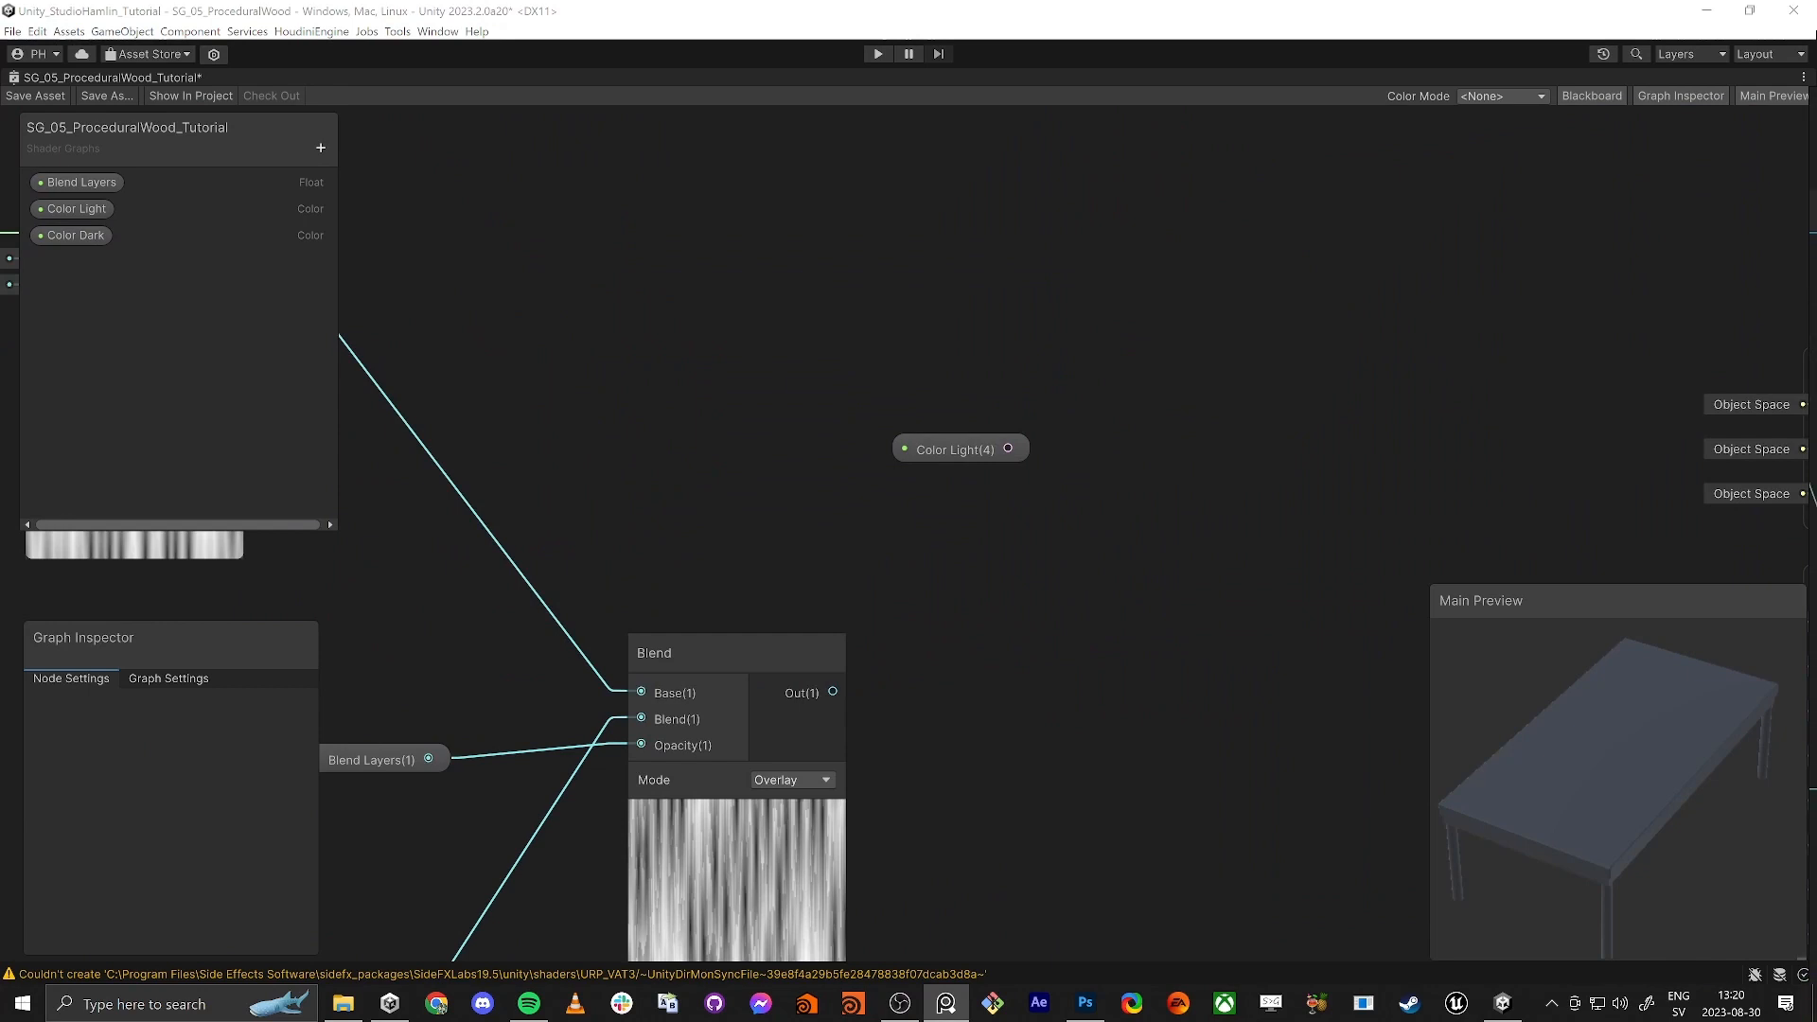
Step: Add a Lerp node beside the Blend node and connect the Blend output to its T input
middle_click_drag(952, 706, 974, 592)
key("space")
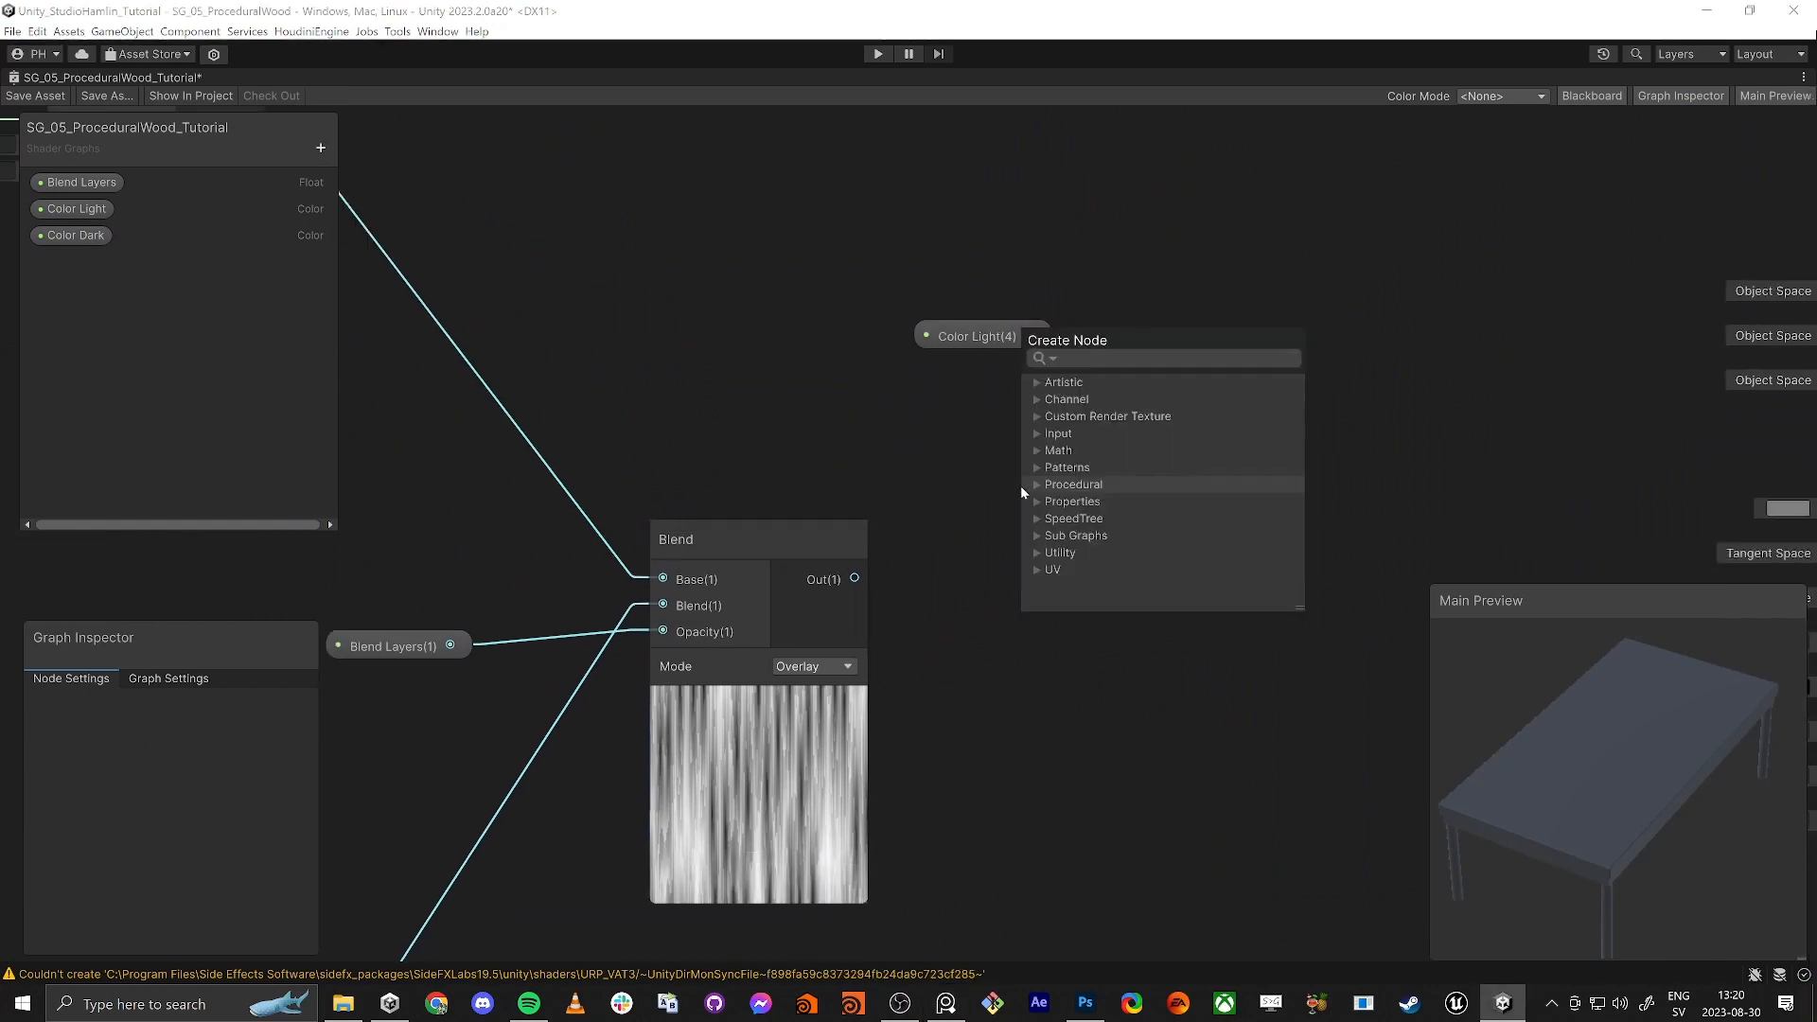
type("ler")
key("Return")
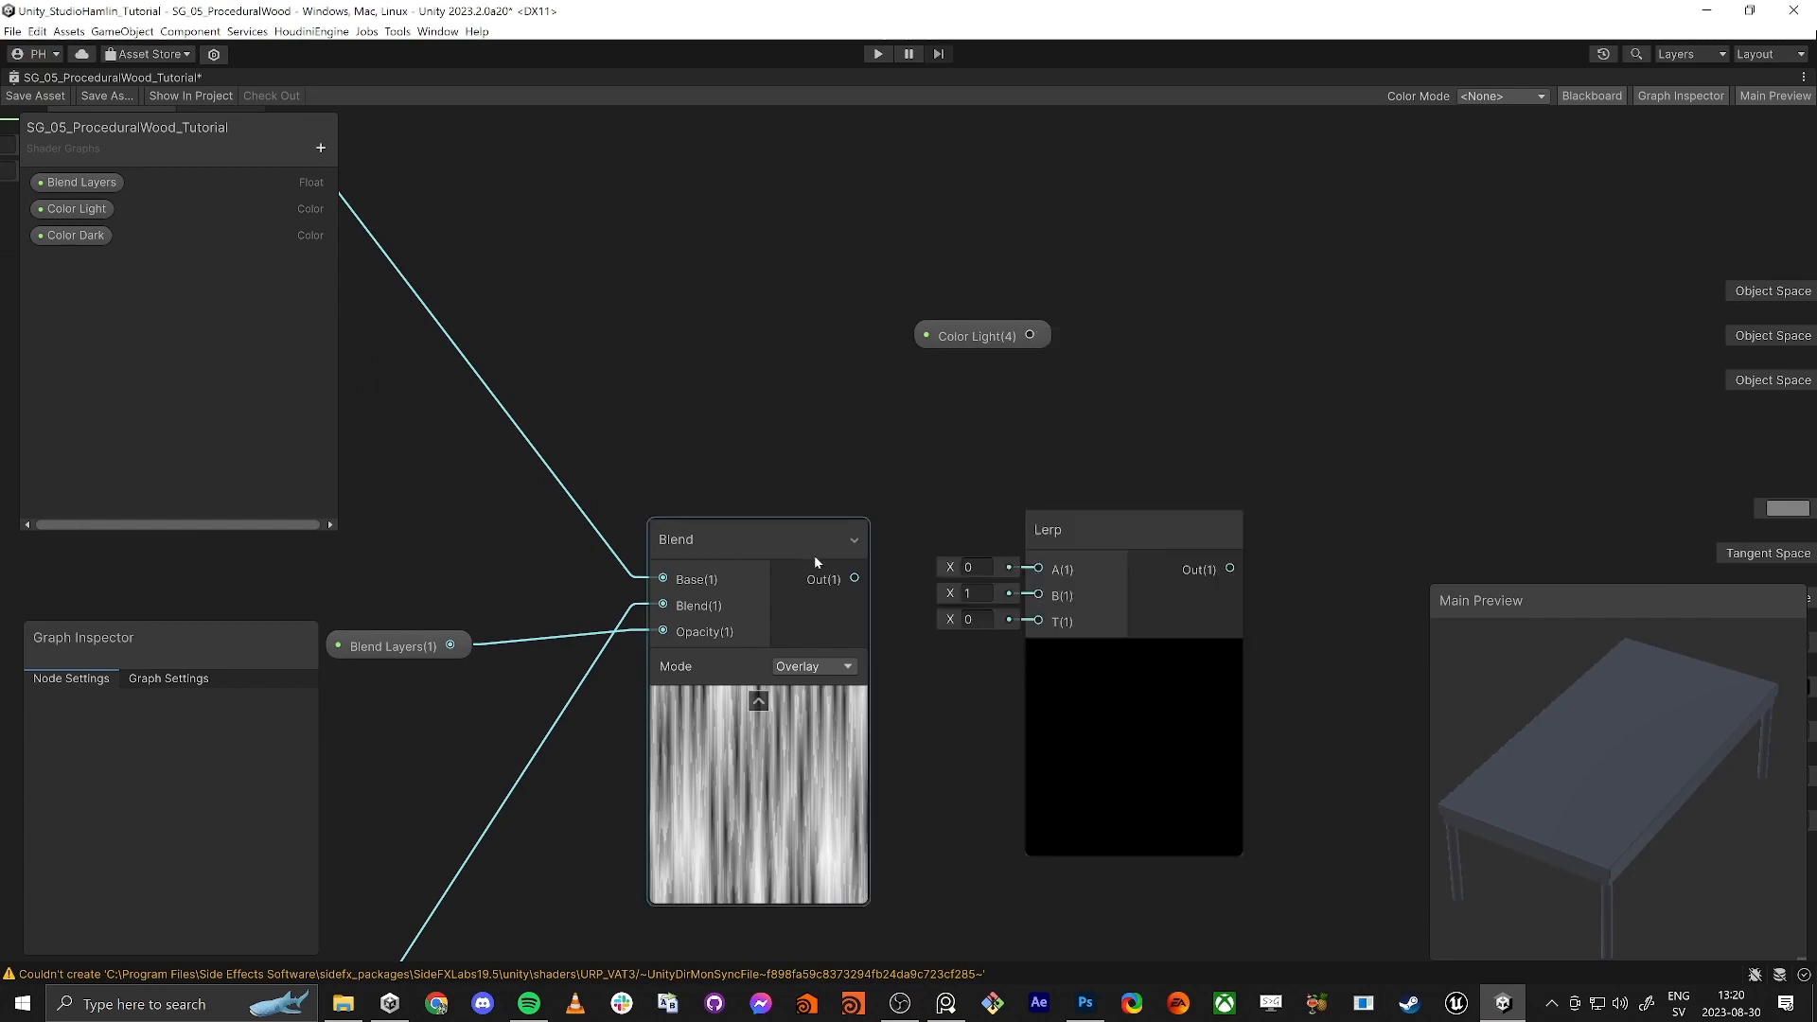
left_click_drag(854, 579, 1040, 621)
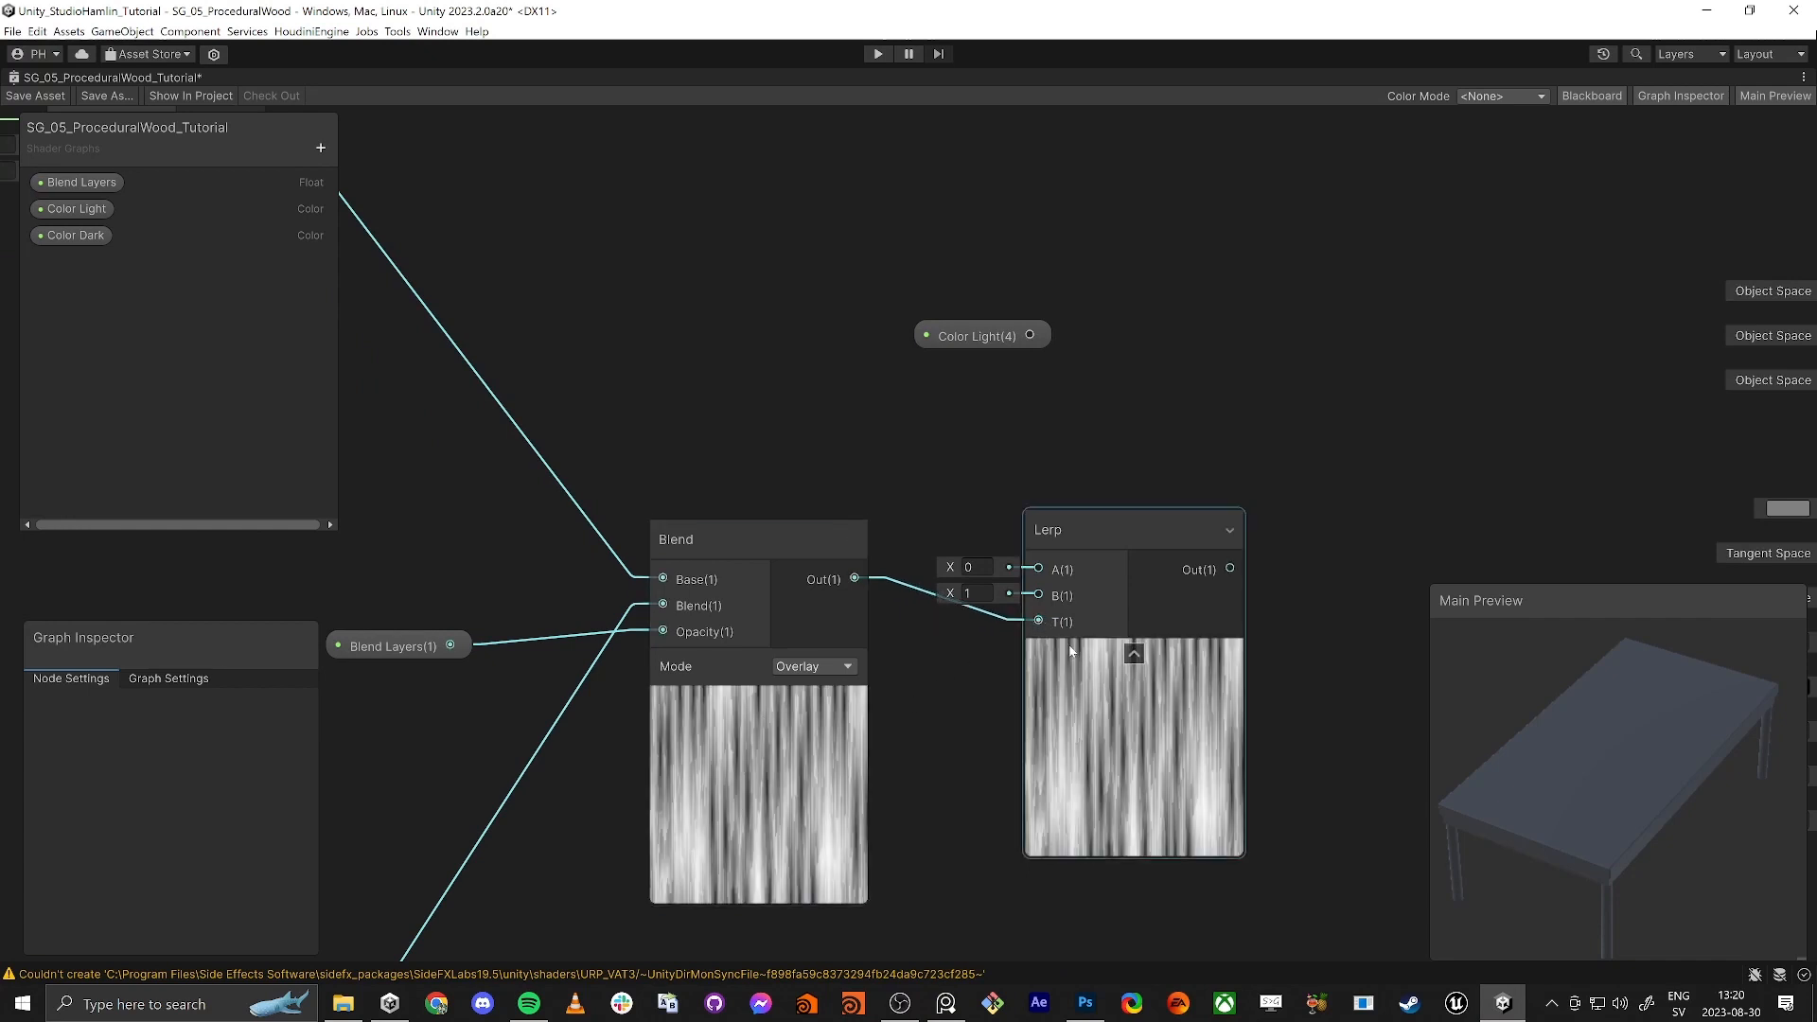
Step: Arrange the two color properties near the Lerp node, connecting Color Dark to its A input and Color Light to its B input
scroll(912, 378, "down", 2)
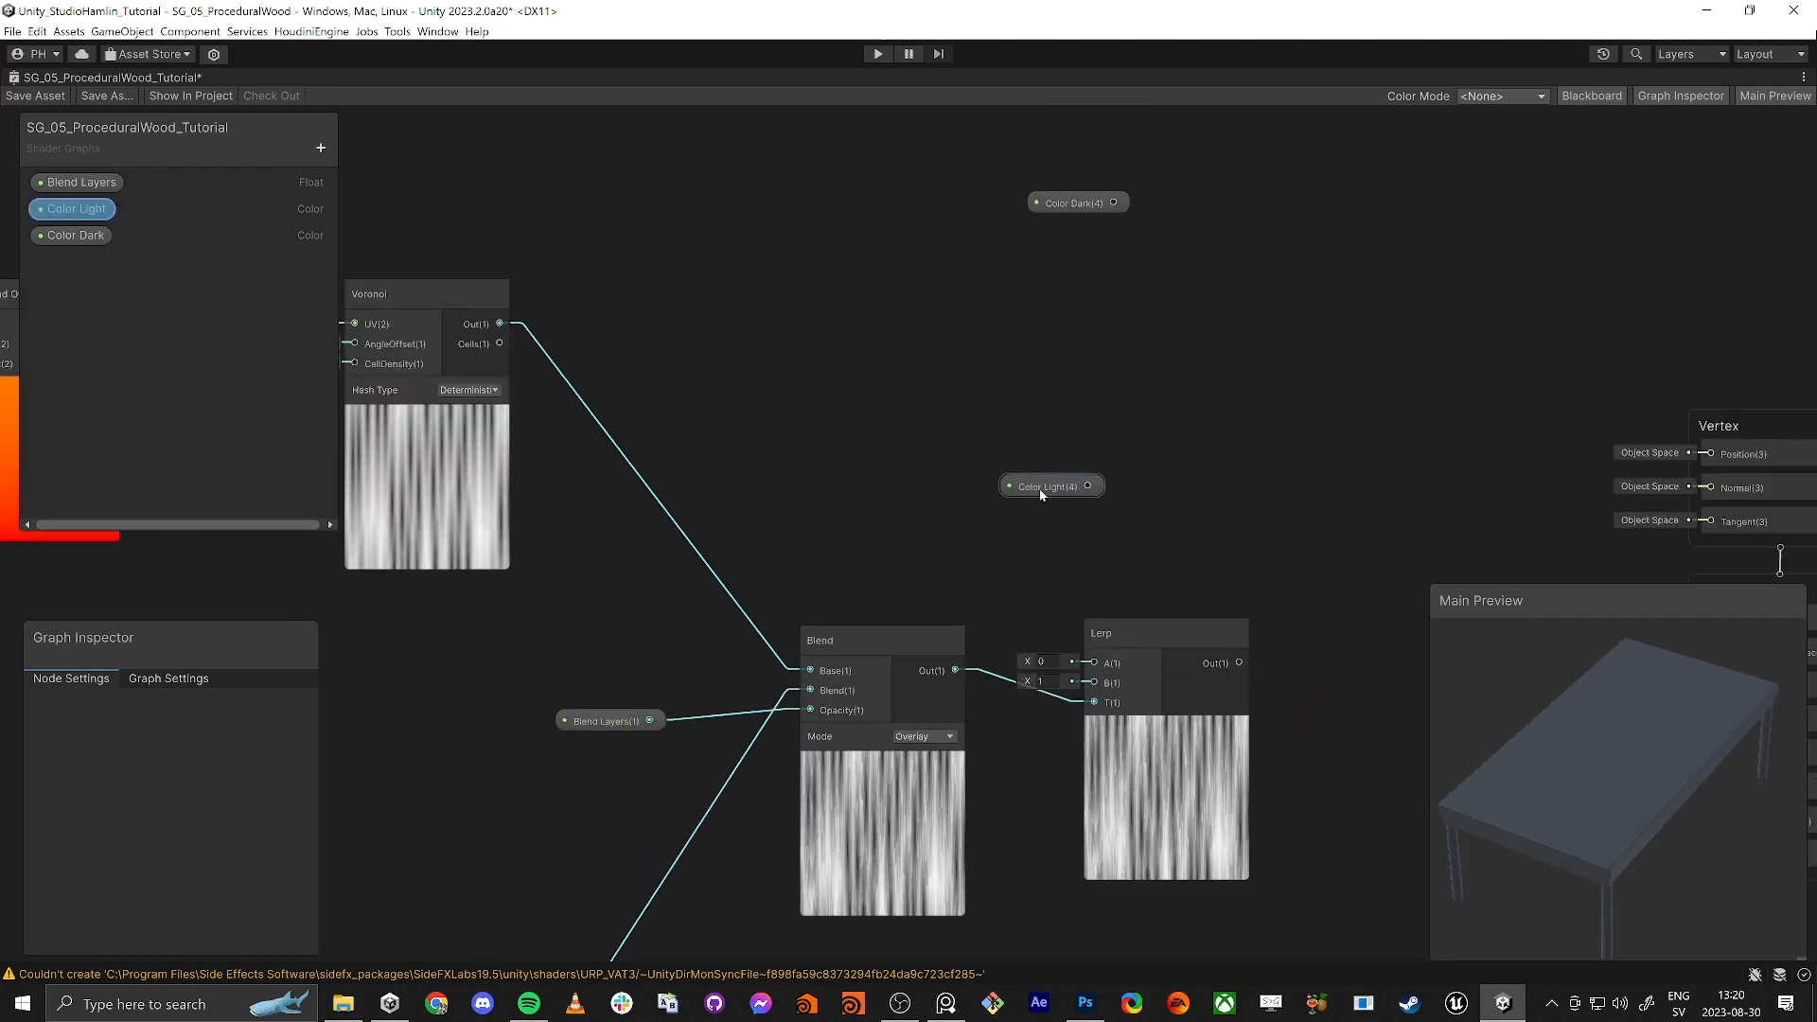
left_click(1145, 633)
left_click_drag(1076, 210, 1136, 635)
left_click_drag(1008, 584, 995, 533)
scroll(1152, 726, "up", 8)
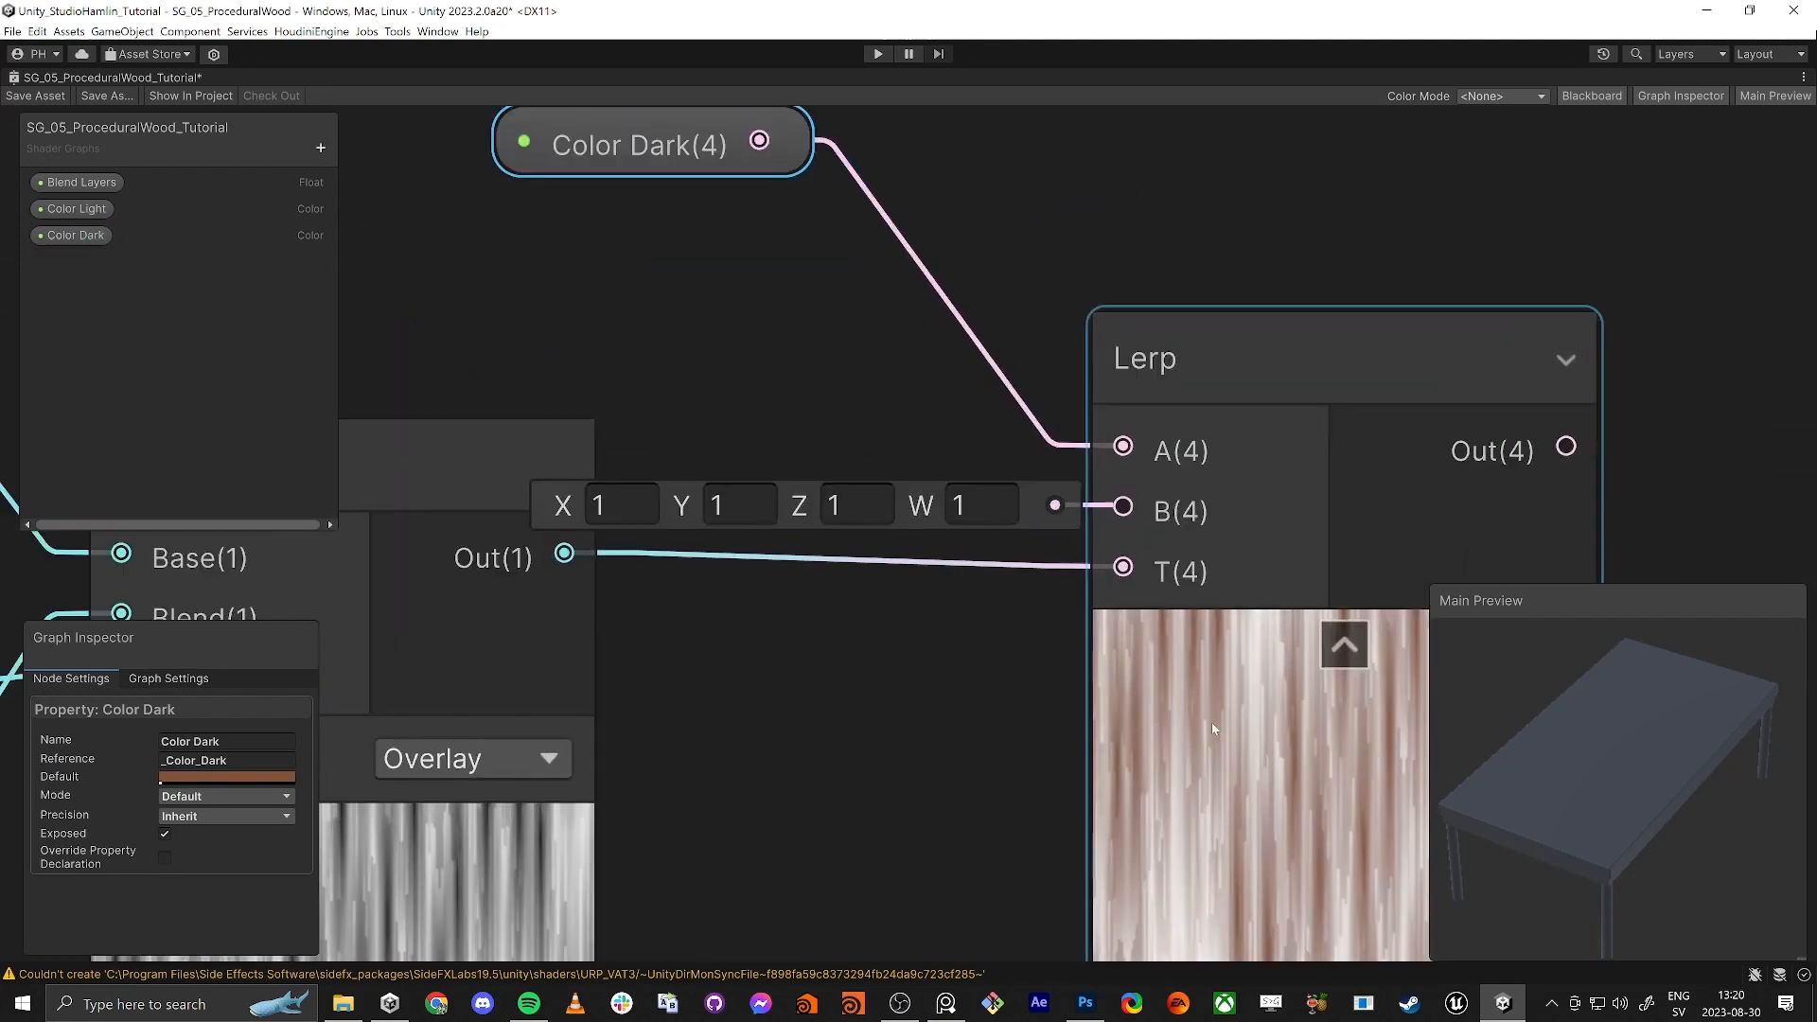
scroll(963, 443, "down", 8)
left_click_drag(856, 163, 982, 440)
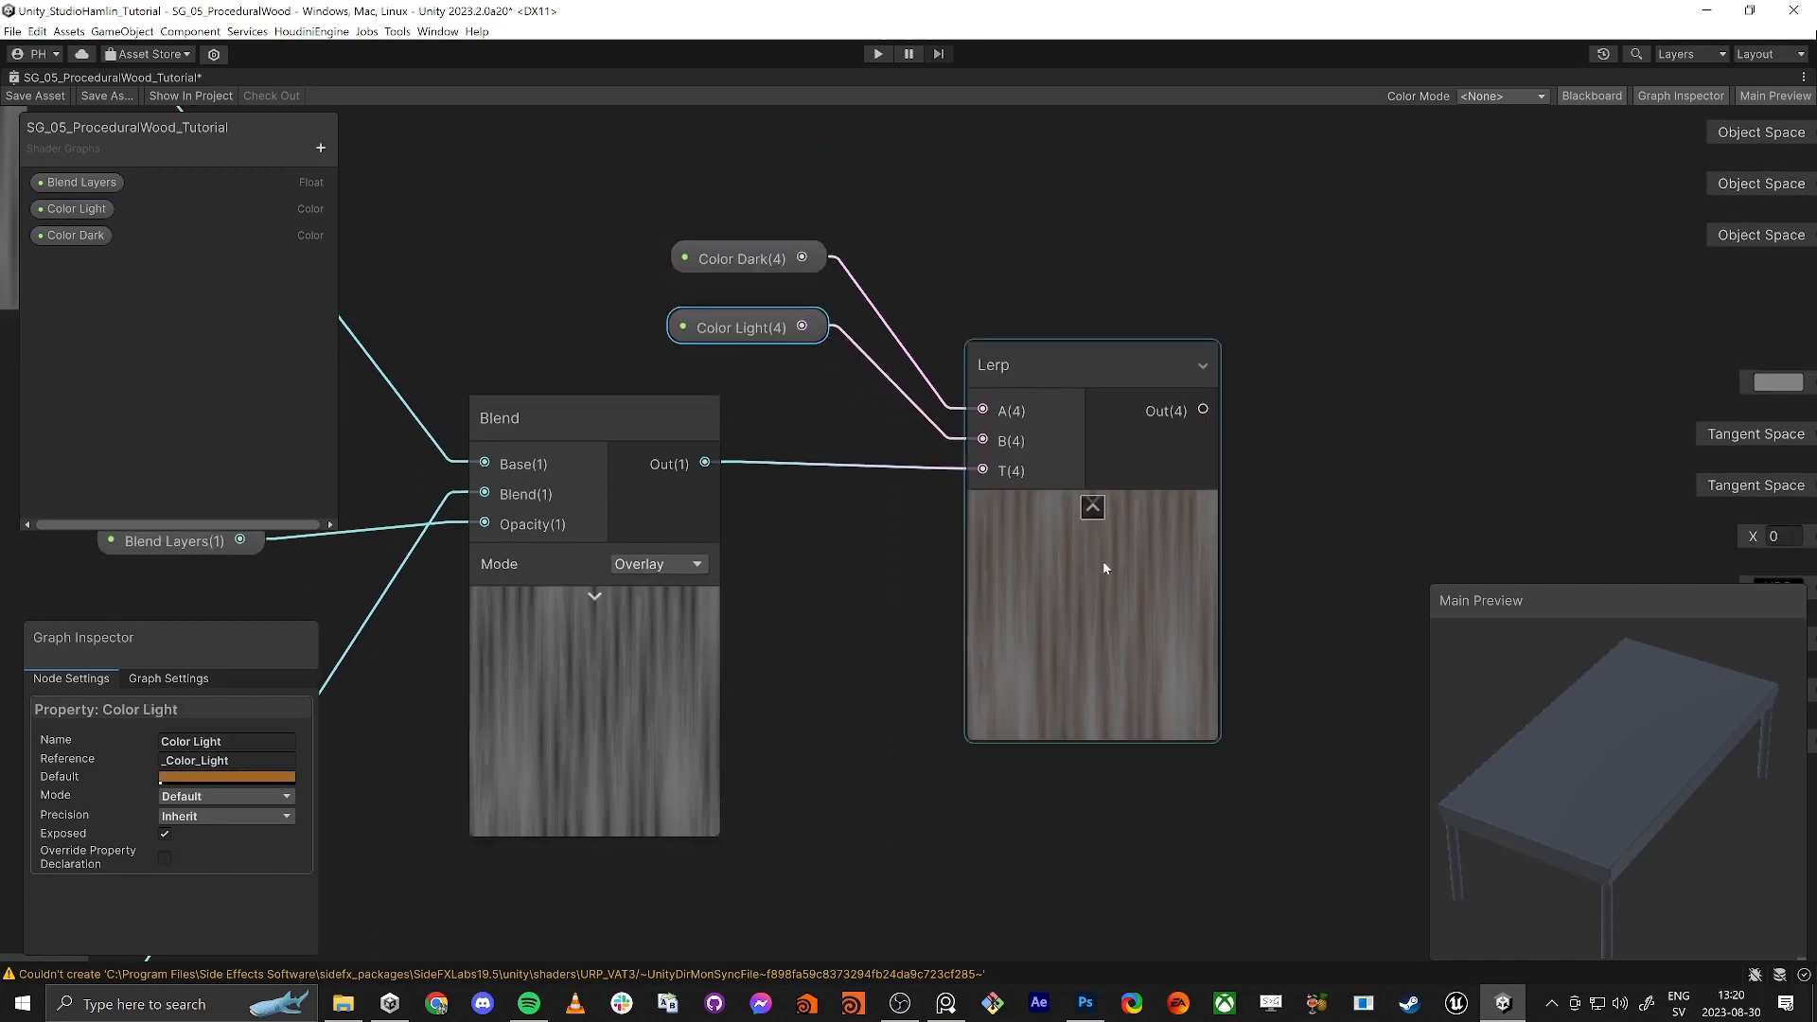
Step: Connect the Lerp output to the Fragment's Base Color and save the shader graph
middle_click_drag(1326, 421, 998, 460)
scroll(1287, 500, "down", 2)
left_click_drag(1388, 452, 893, 468)
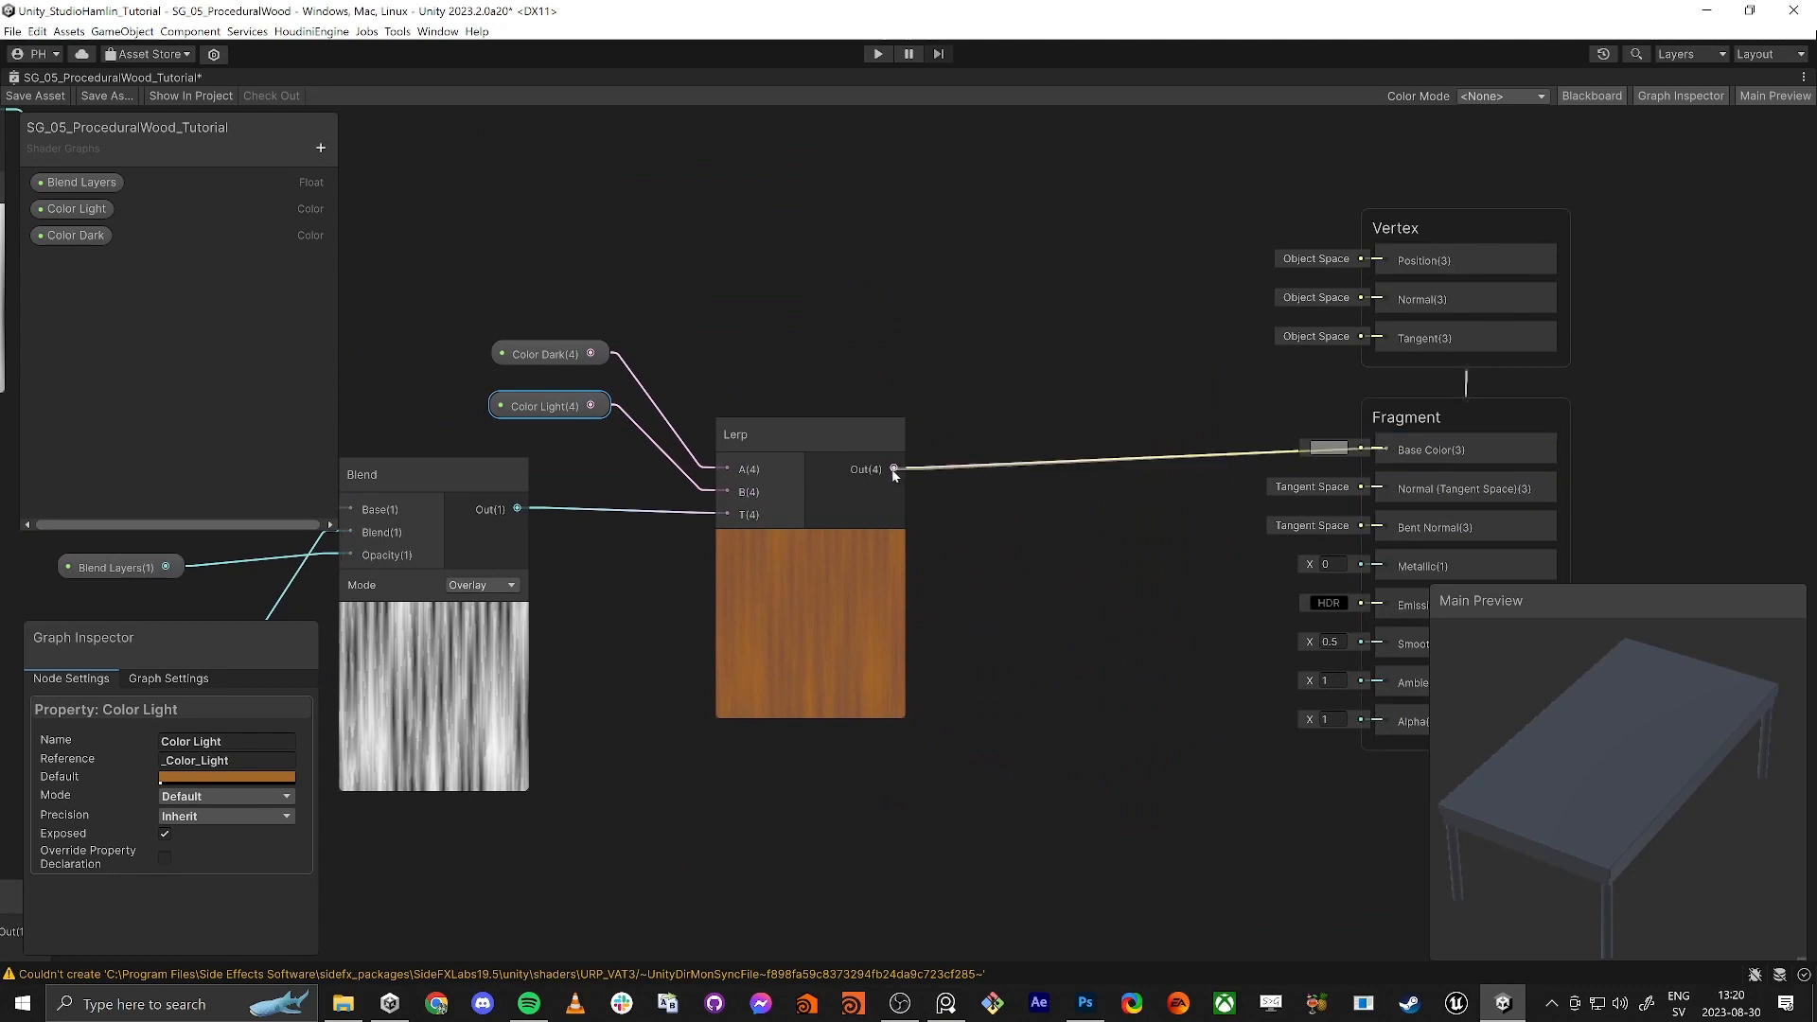
left_click(28, 95)
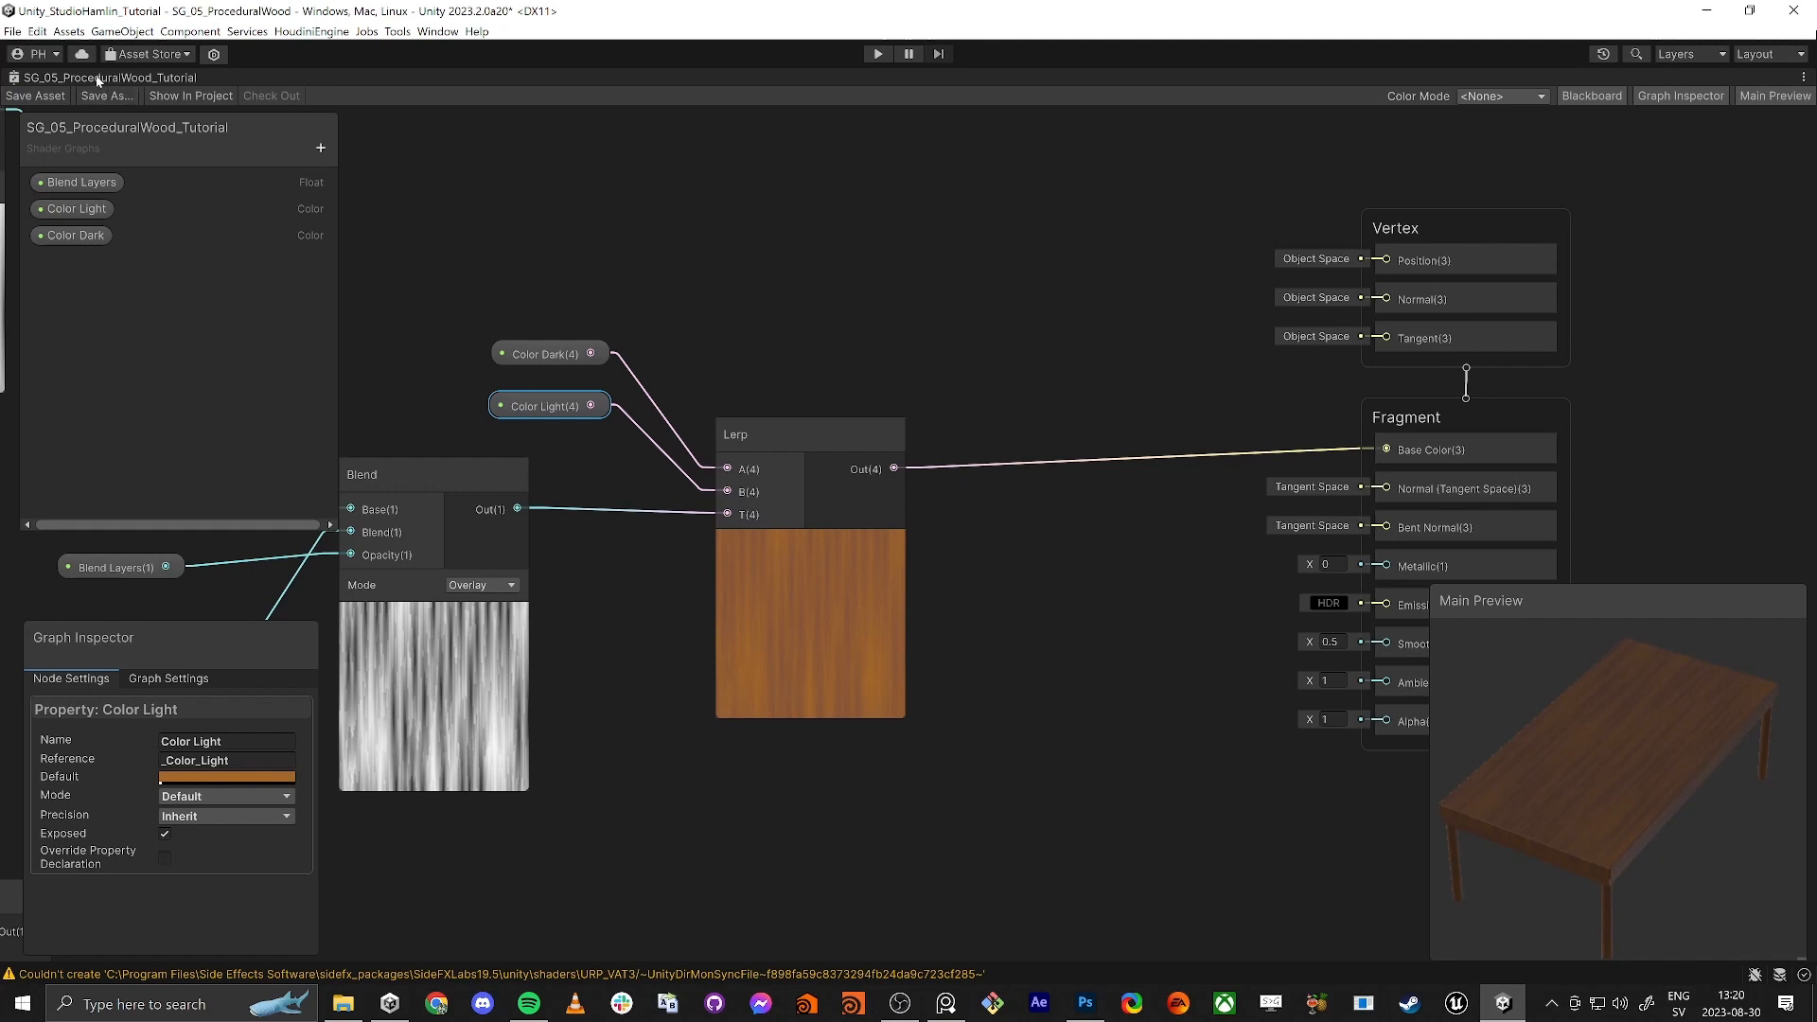
Step: Restore the editor layout, show the table in the Scene view, and expand the material settings of its output mesh
key("shift+space")
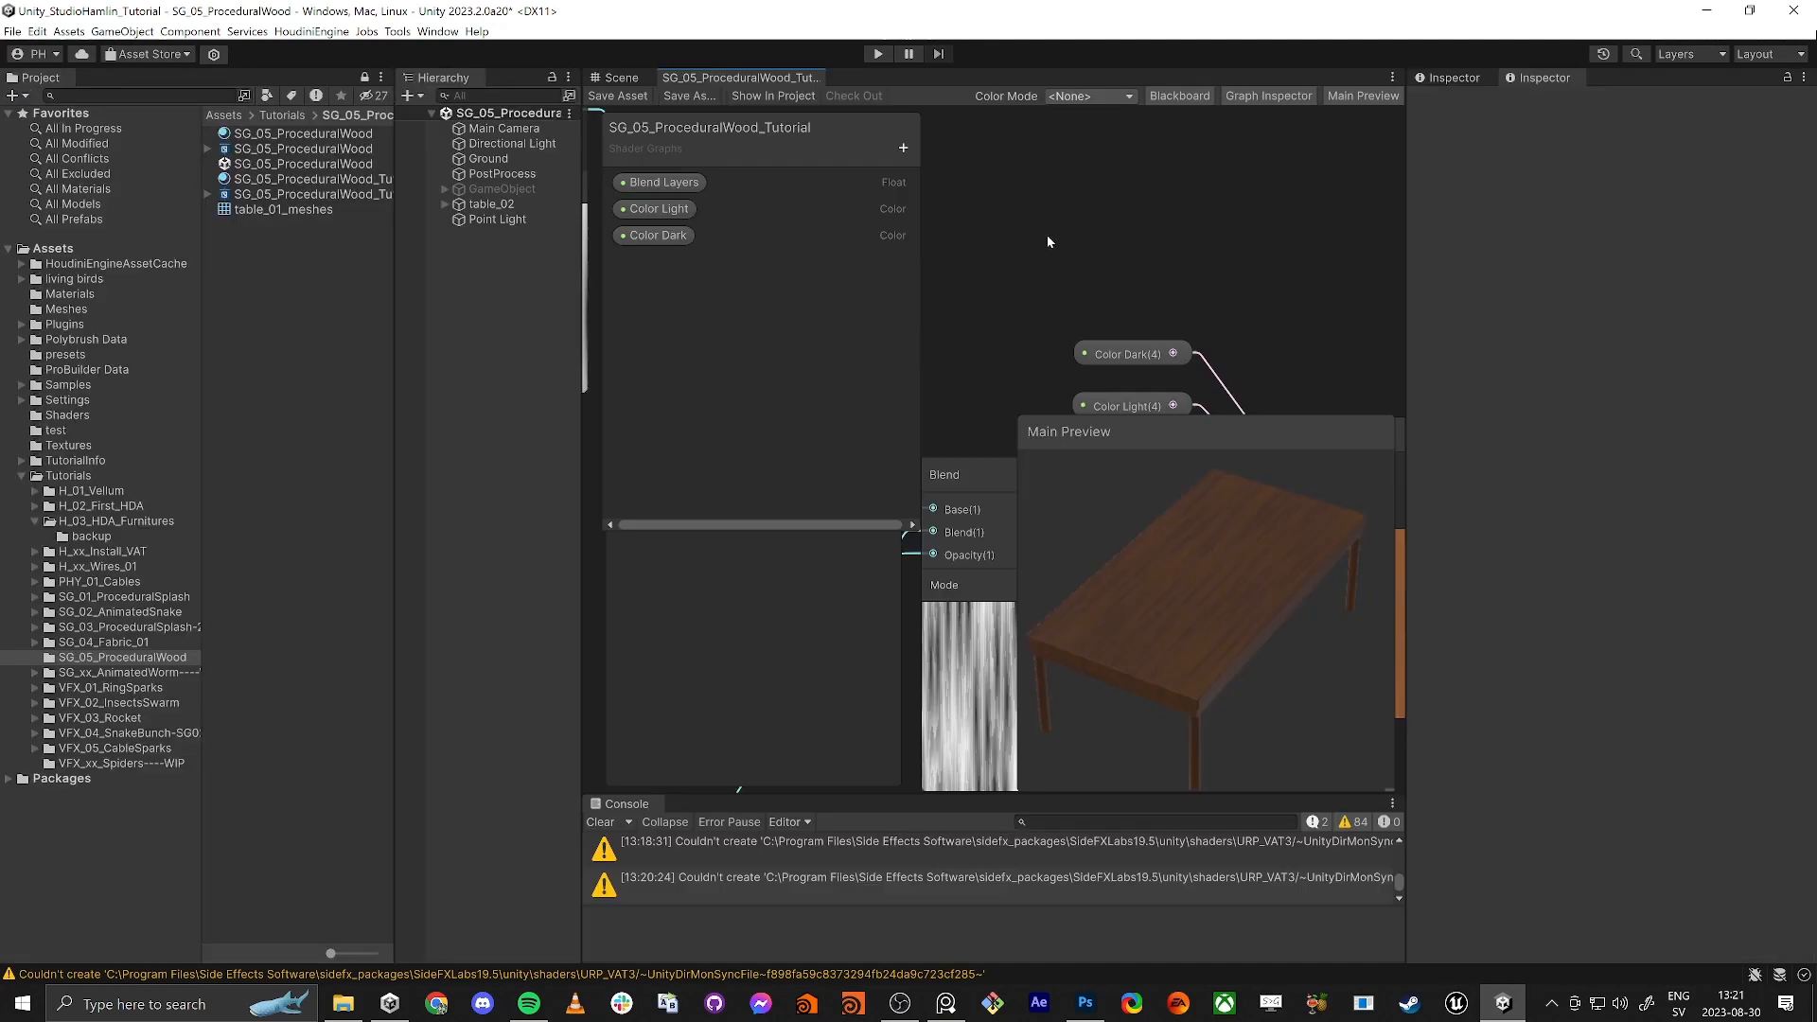
left_click(619, 79)
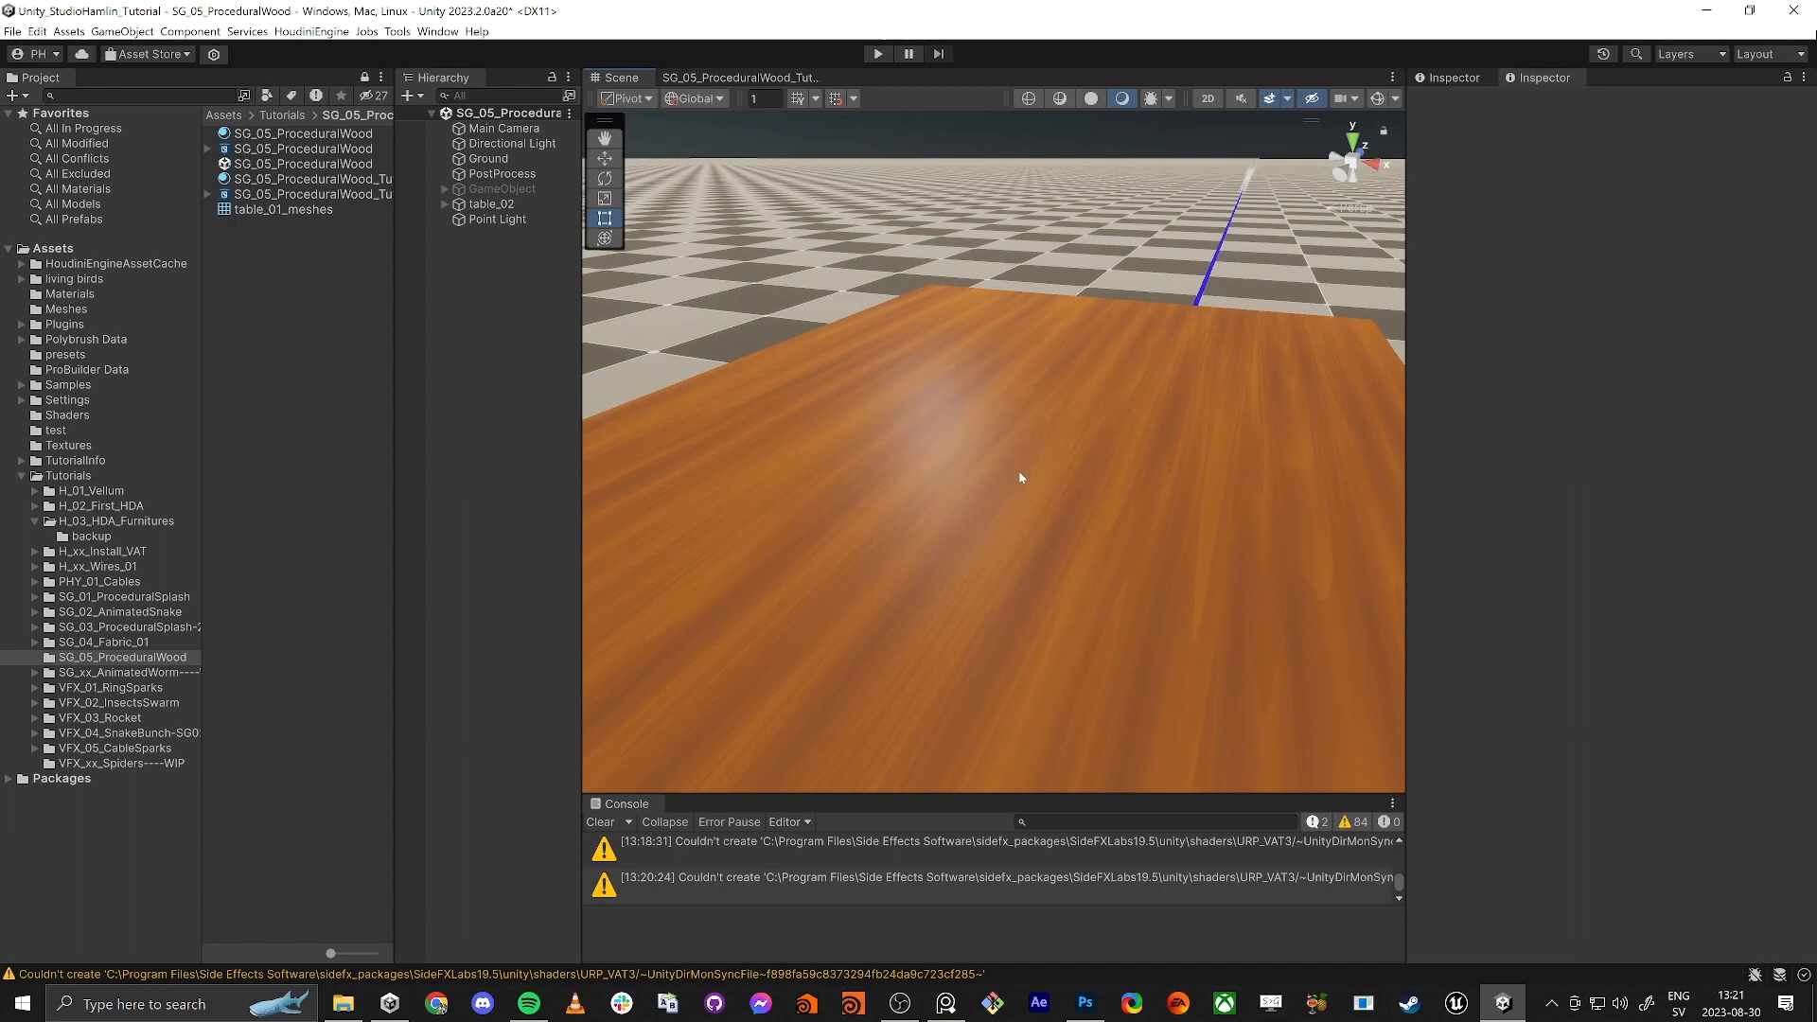
scroll(1006, 527, "down", 4)
left_click(1002, 531)
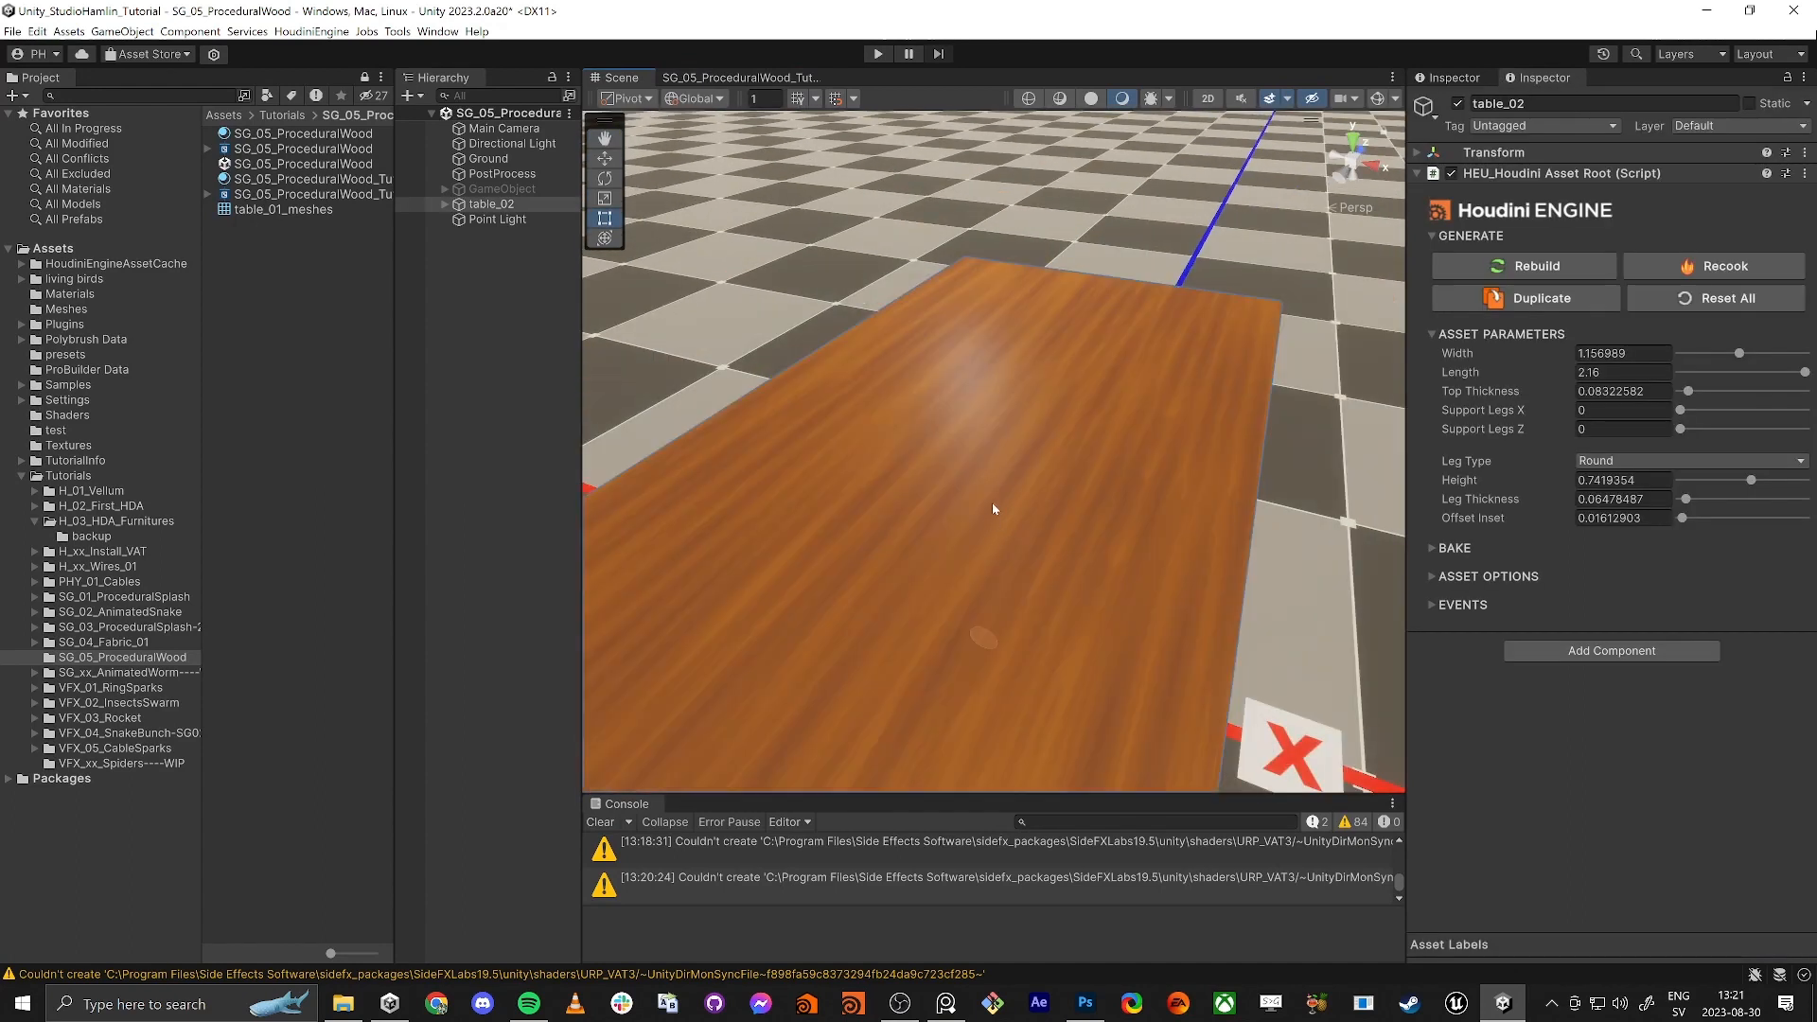
left_click(1446, 79)
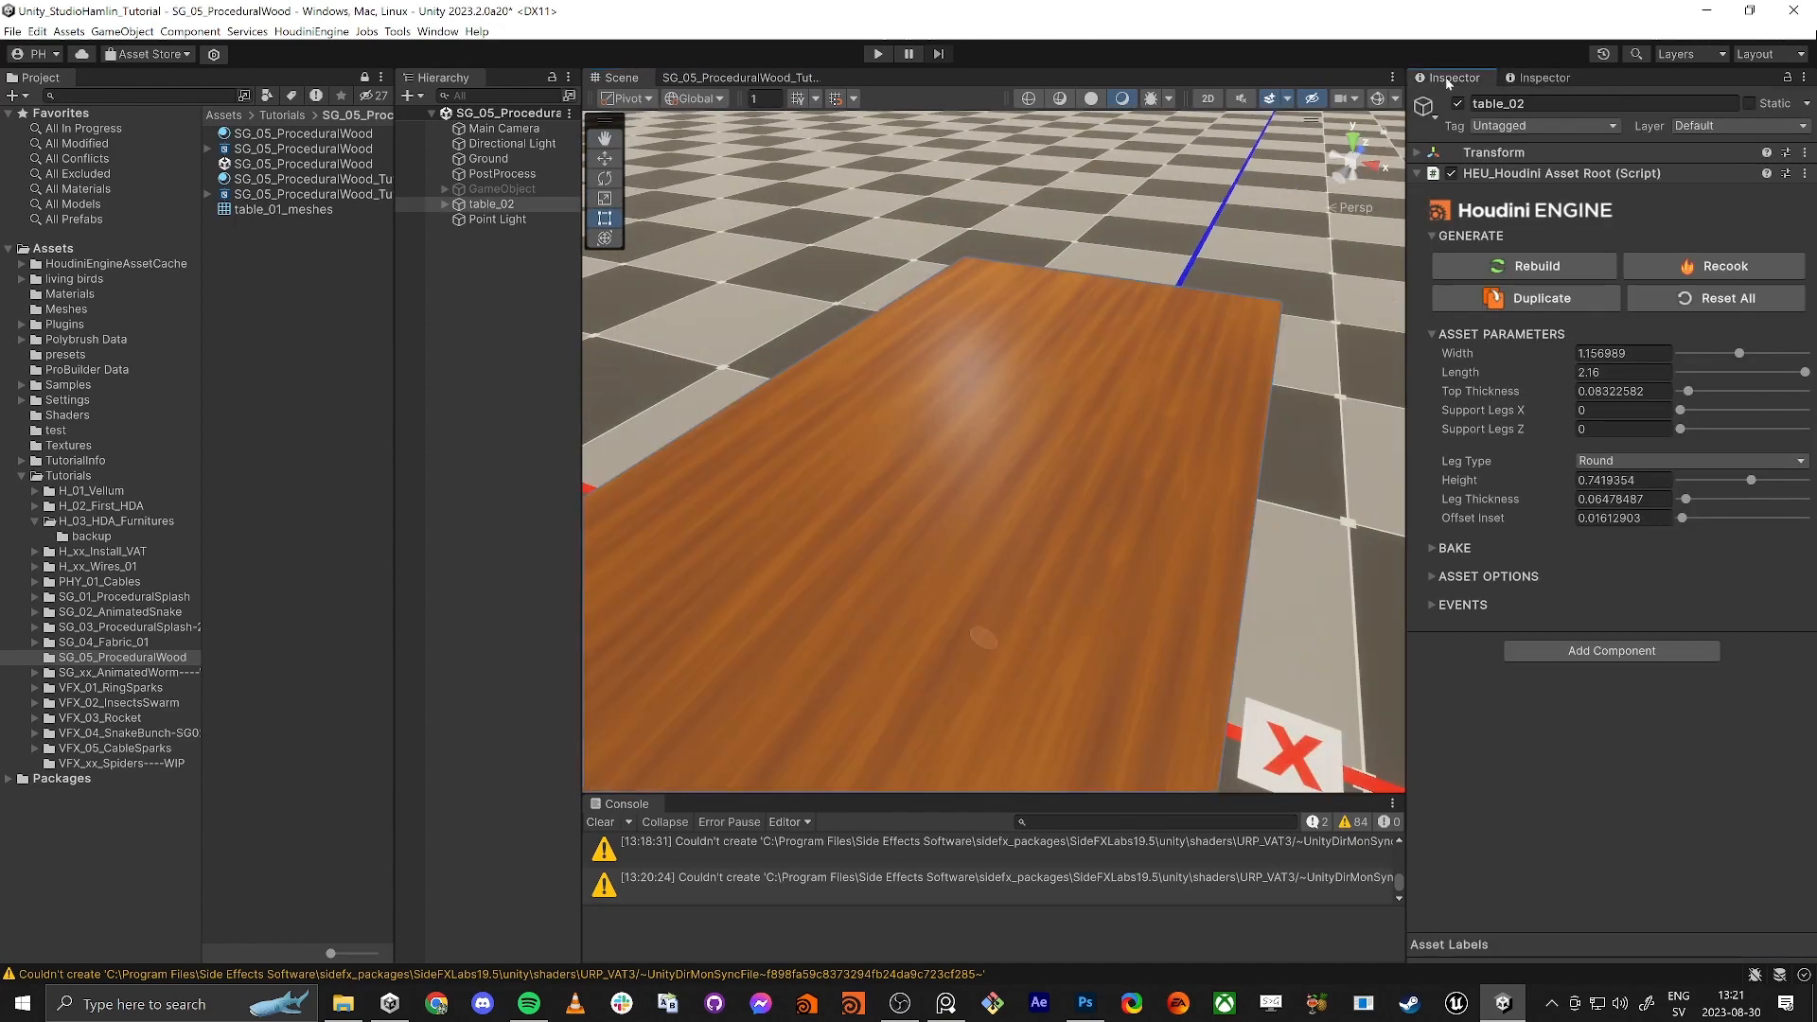
left_click(1101, 474)
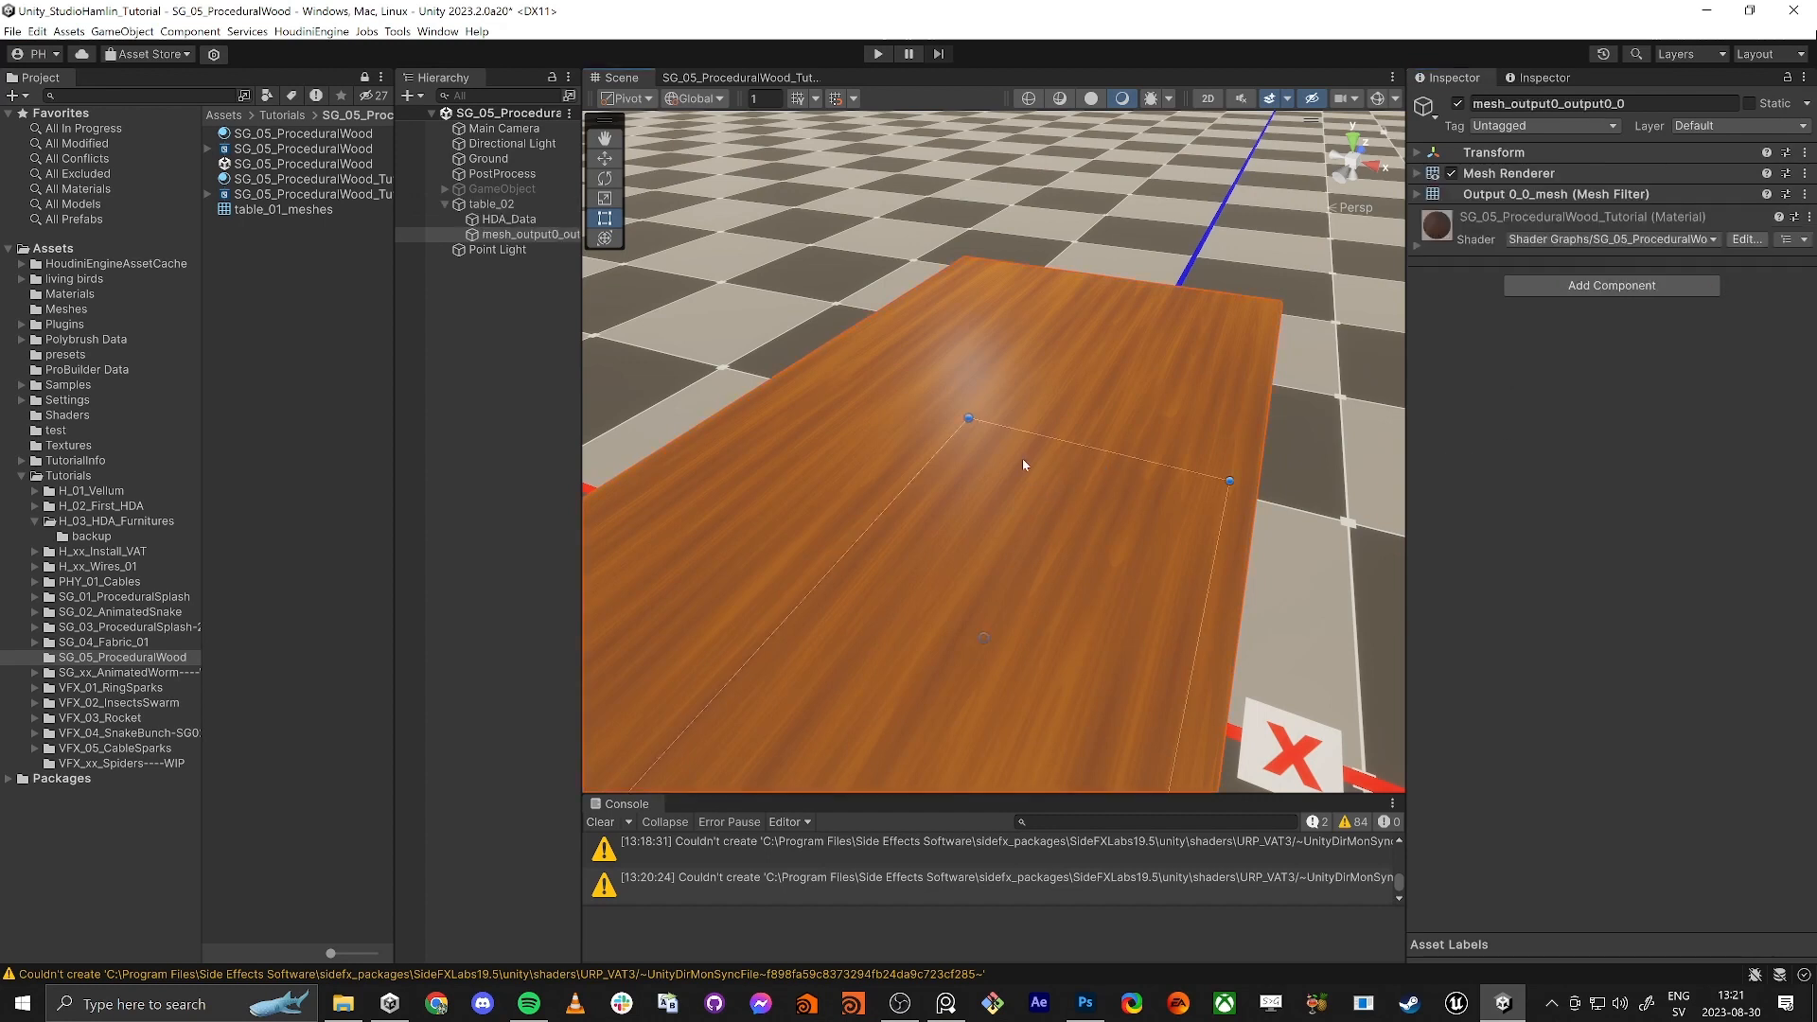
left_click(1419, 246)
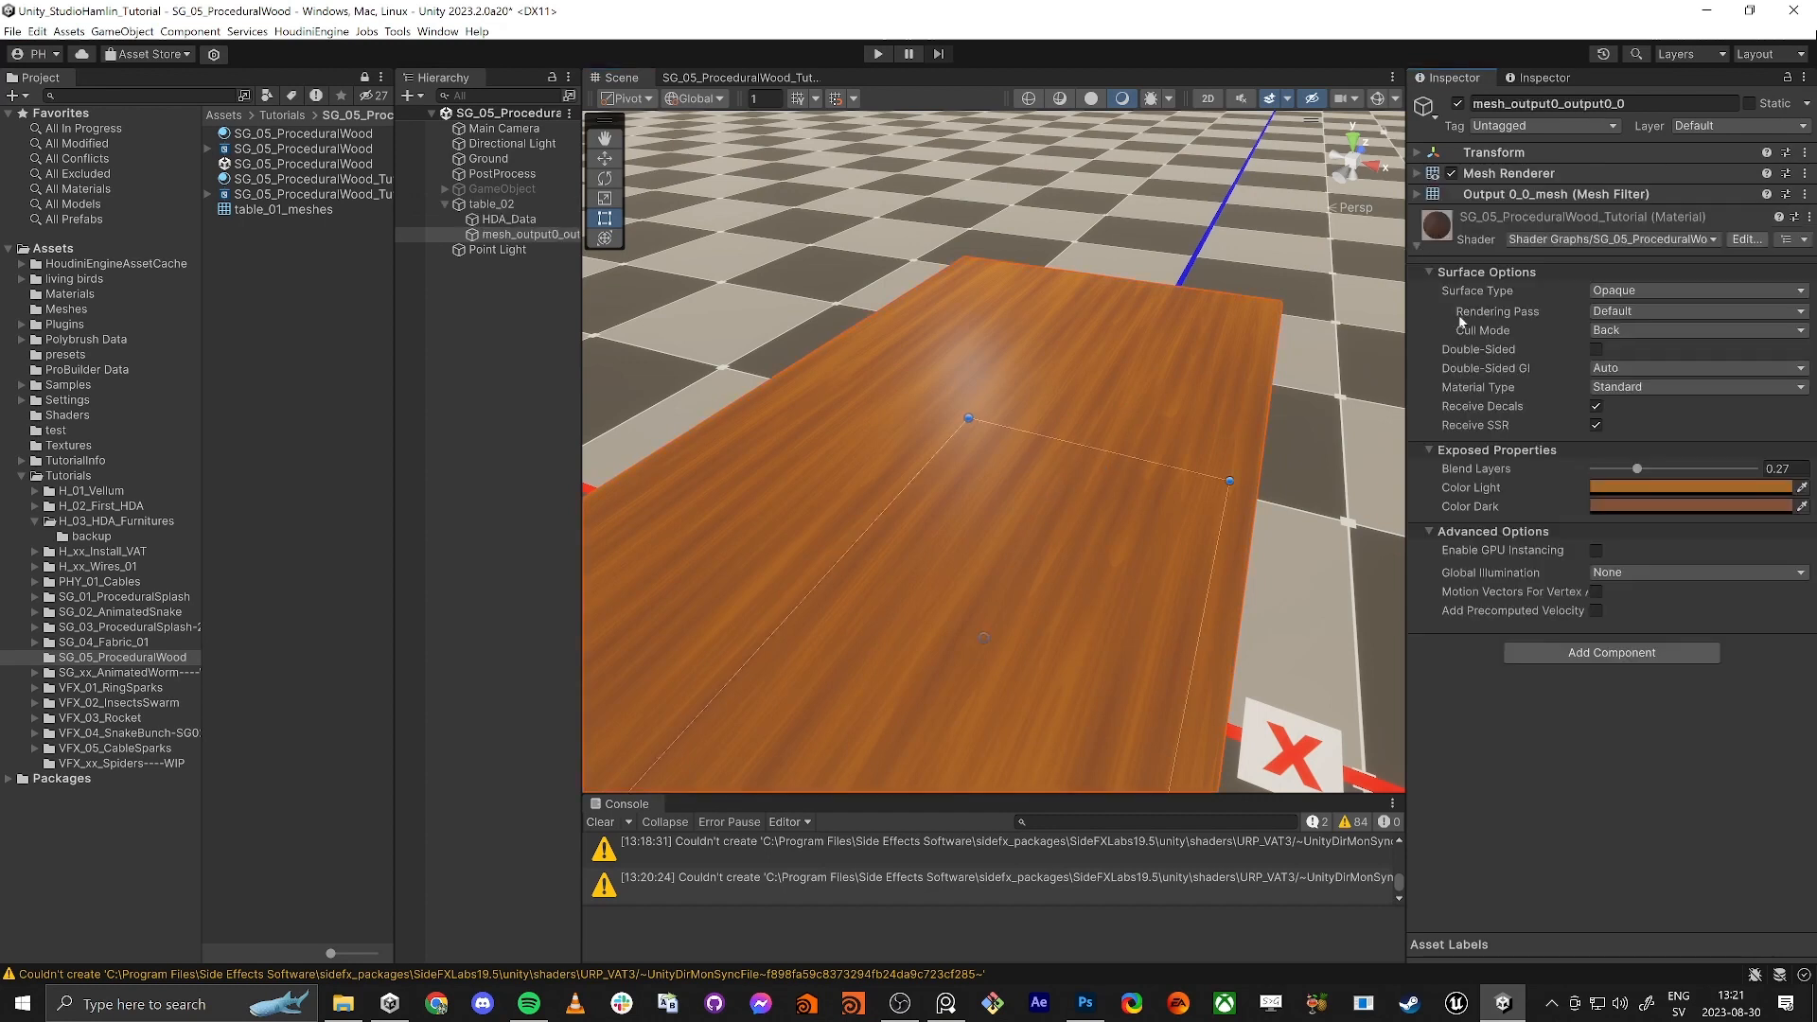
Step: Try a different color shade and a higher Blend Layers value on the table material, undoing the Blend Layers change
left_click(1651, 487)
mouse_move(1694, 657)
left_mouse_down()
mouse_move(1639, 740)
mouse_move(1657, 733)
mouse_move(1652, 578)
mouse_move(1611, 553)
mouse_move(1720, 566)
mouse_move(1706, 676)
left_mouse_up()
left_click(1802, 496)
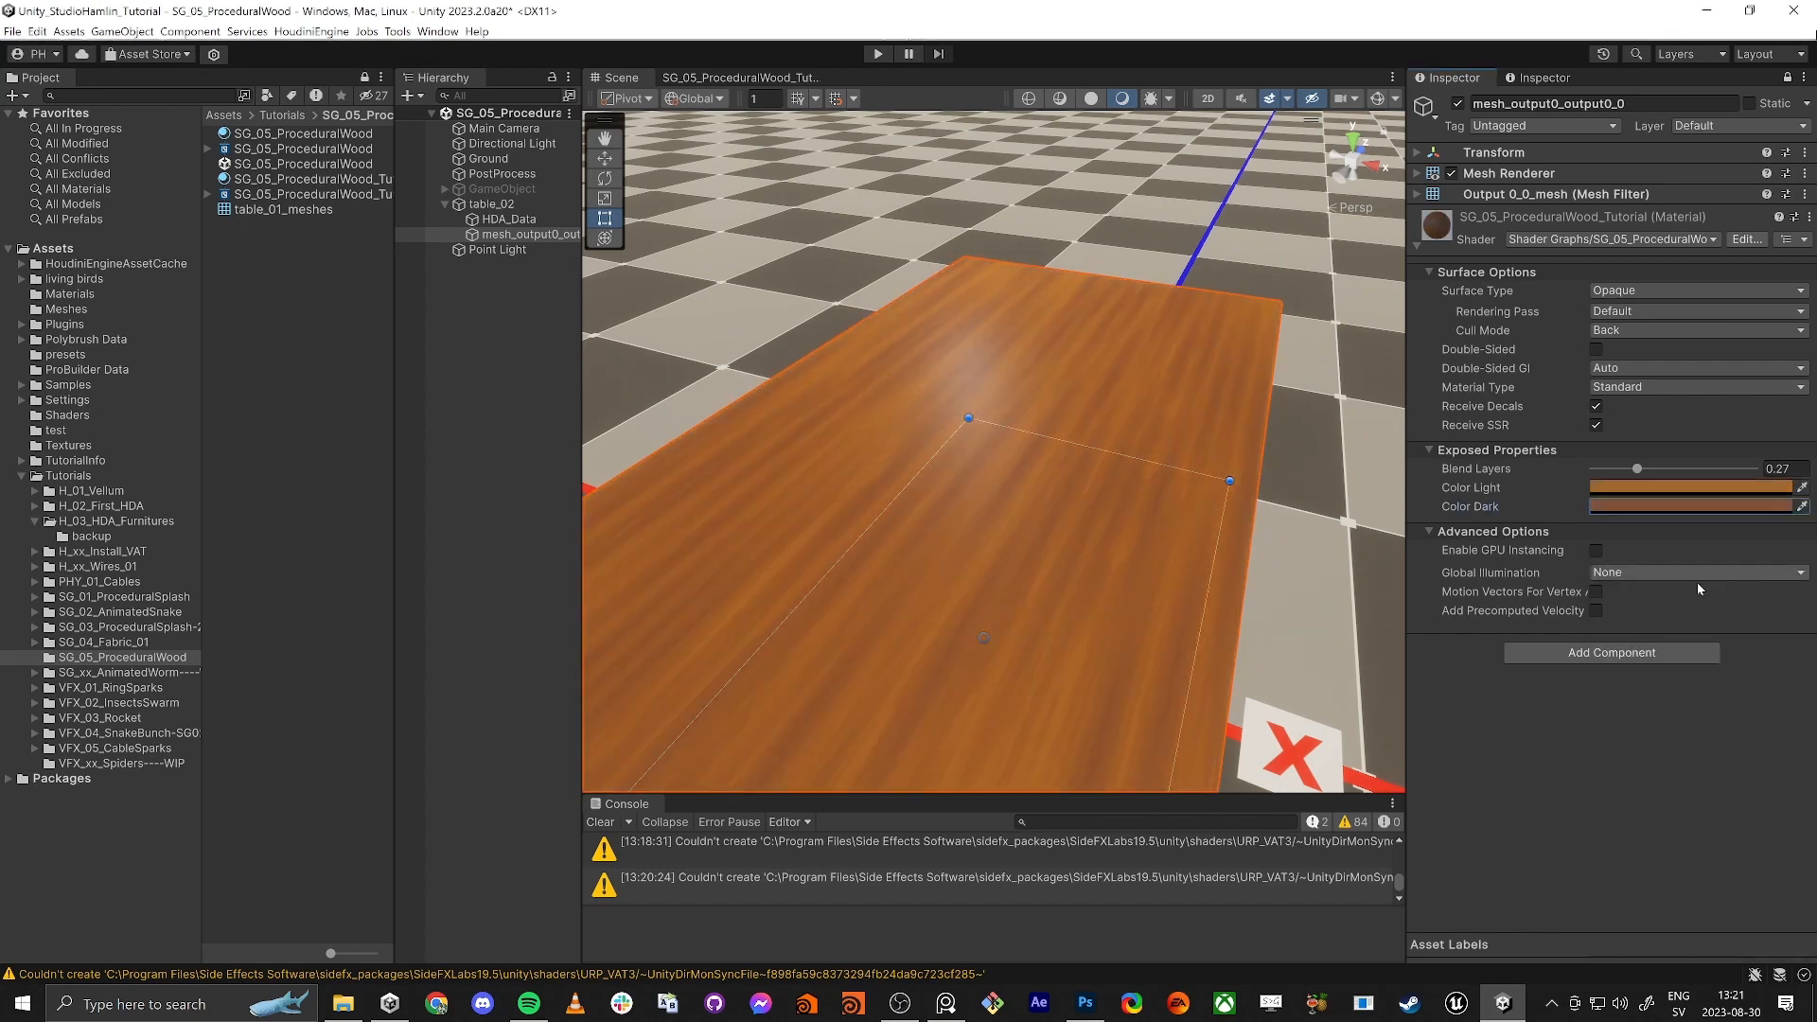
left_click_drag(1636, 472, 1744, 485)
key("ctrl+z")
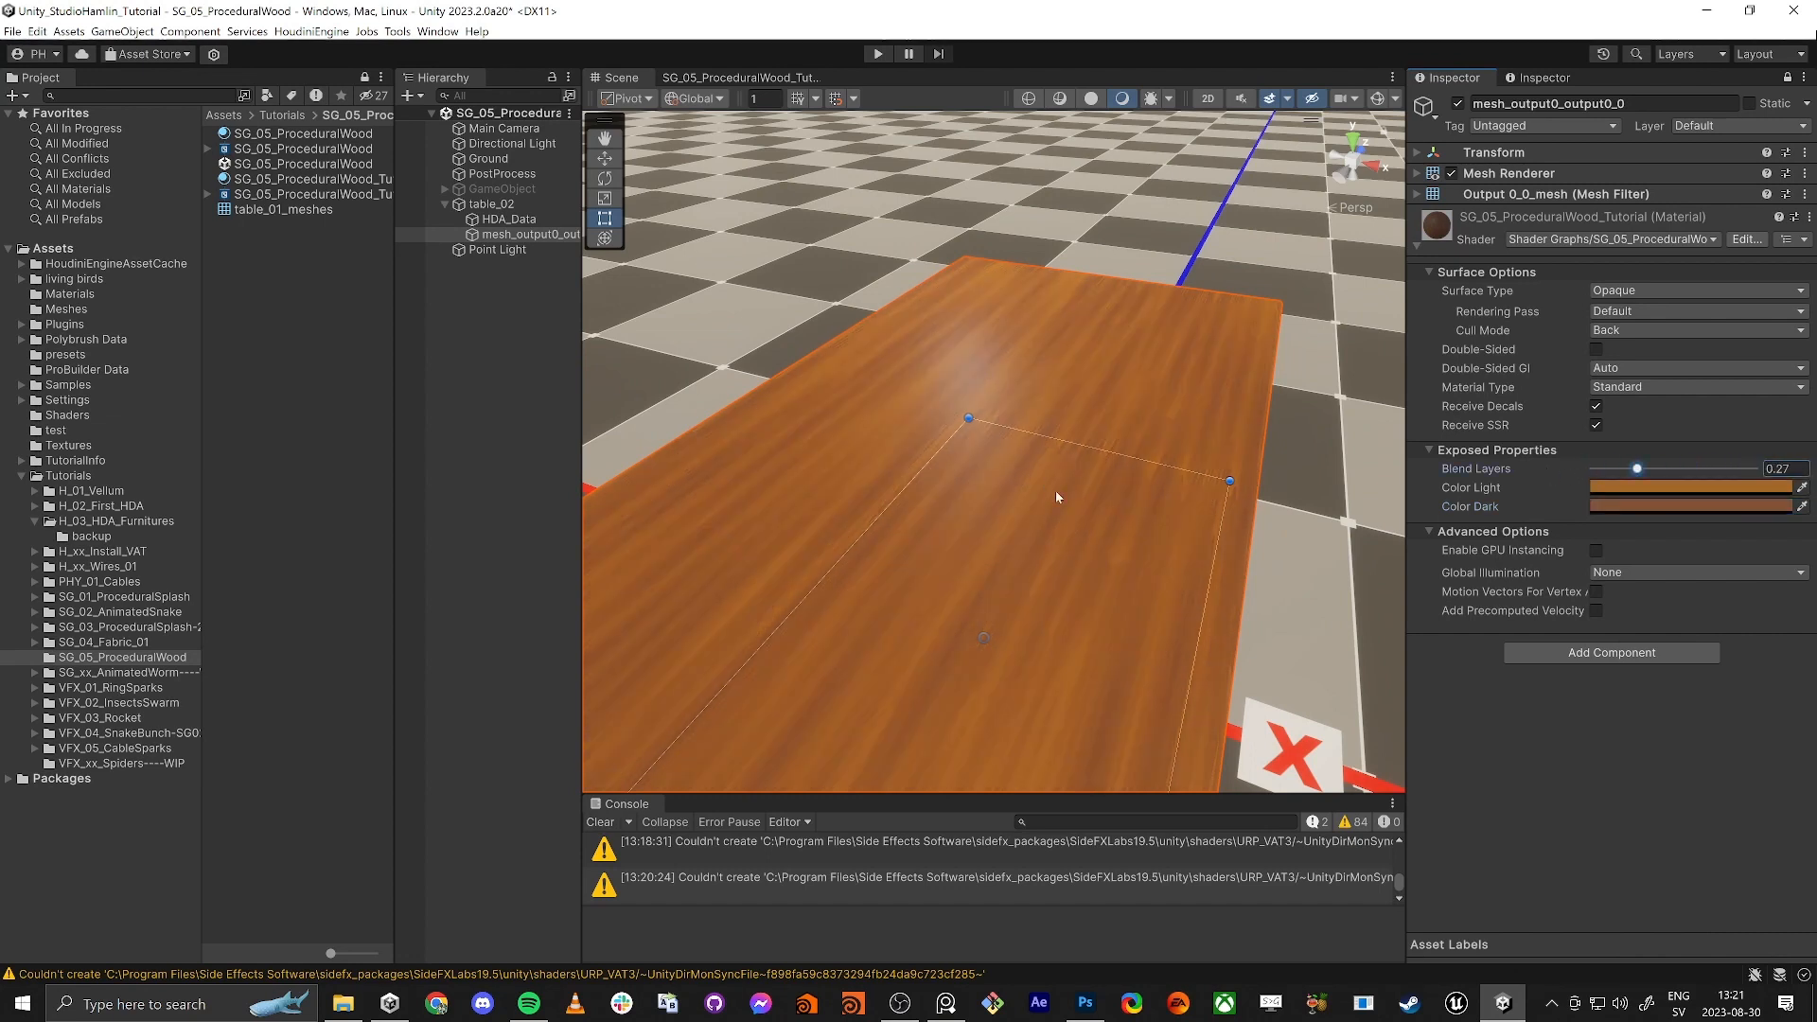
Step: Set the table material's Color Dark to a darker brown and check the grain contrast in the Scene view
right_click_drag(1055, 491, 1047, 533)
left_click(485, 380)
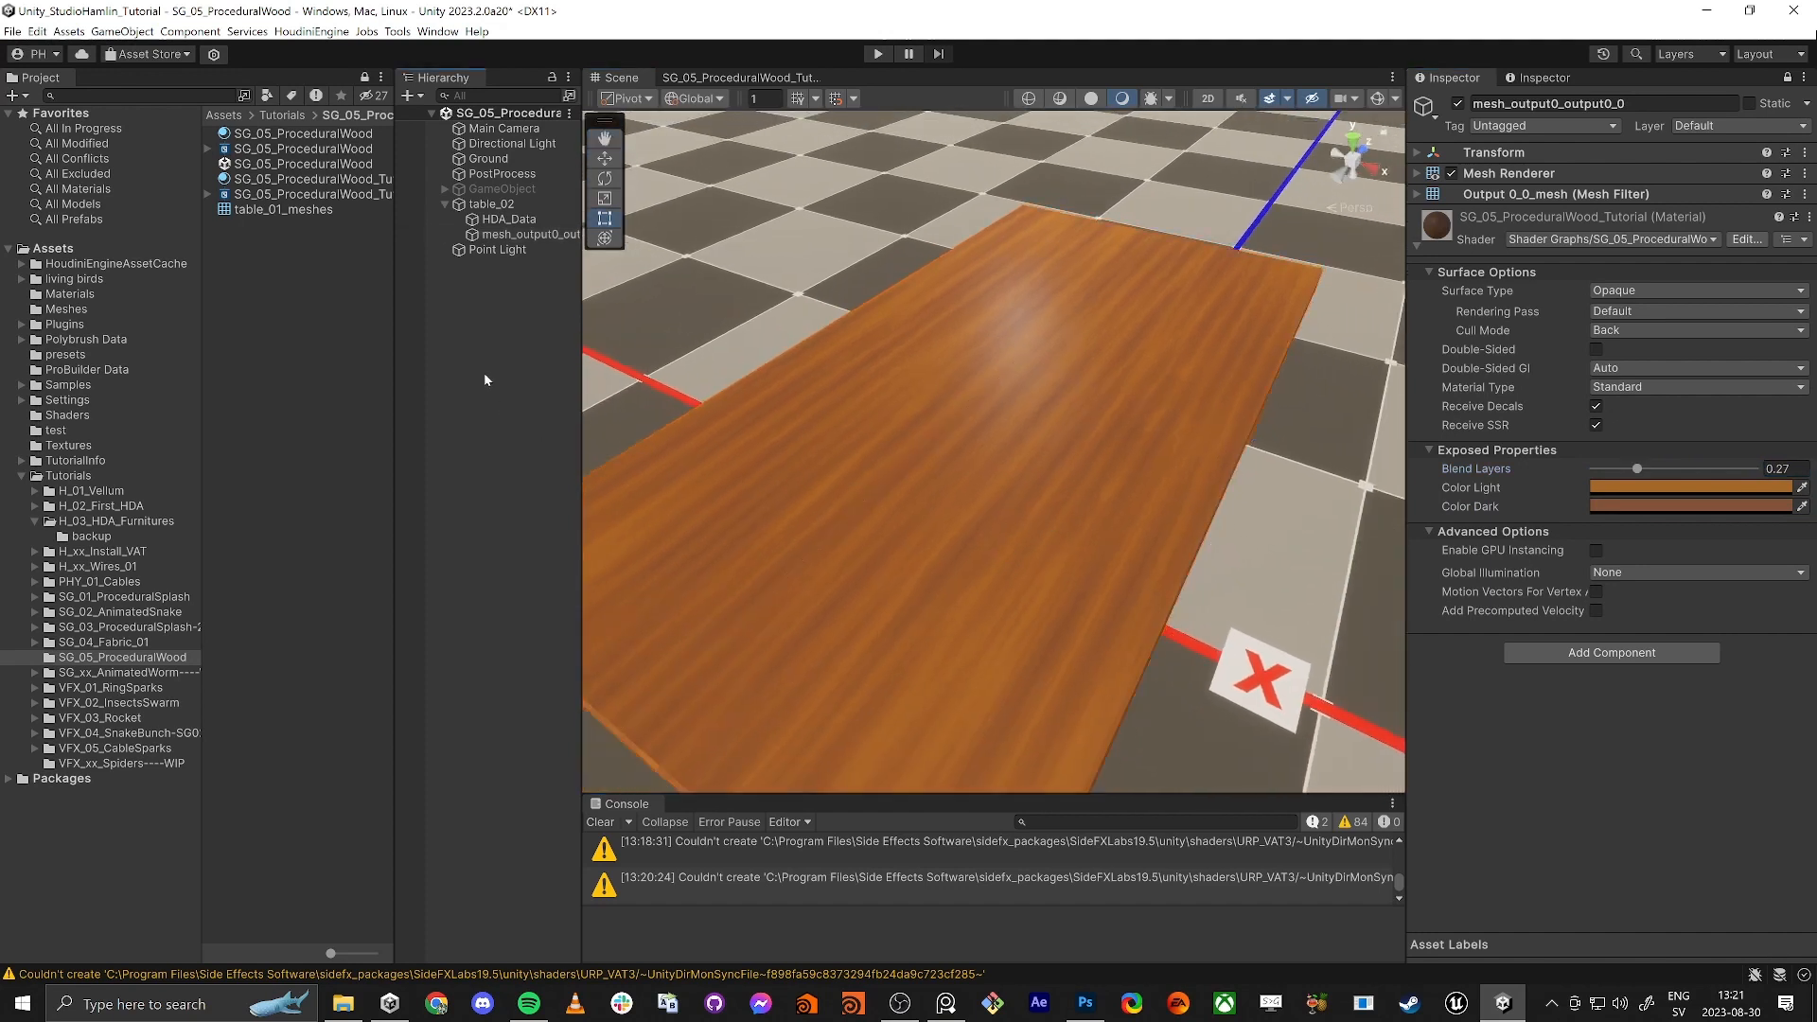
mouse_move(917, 559)
right_mouse_down()
mouse_move(946, 582)
mouse_move(913, 538)
right_mouse_up()
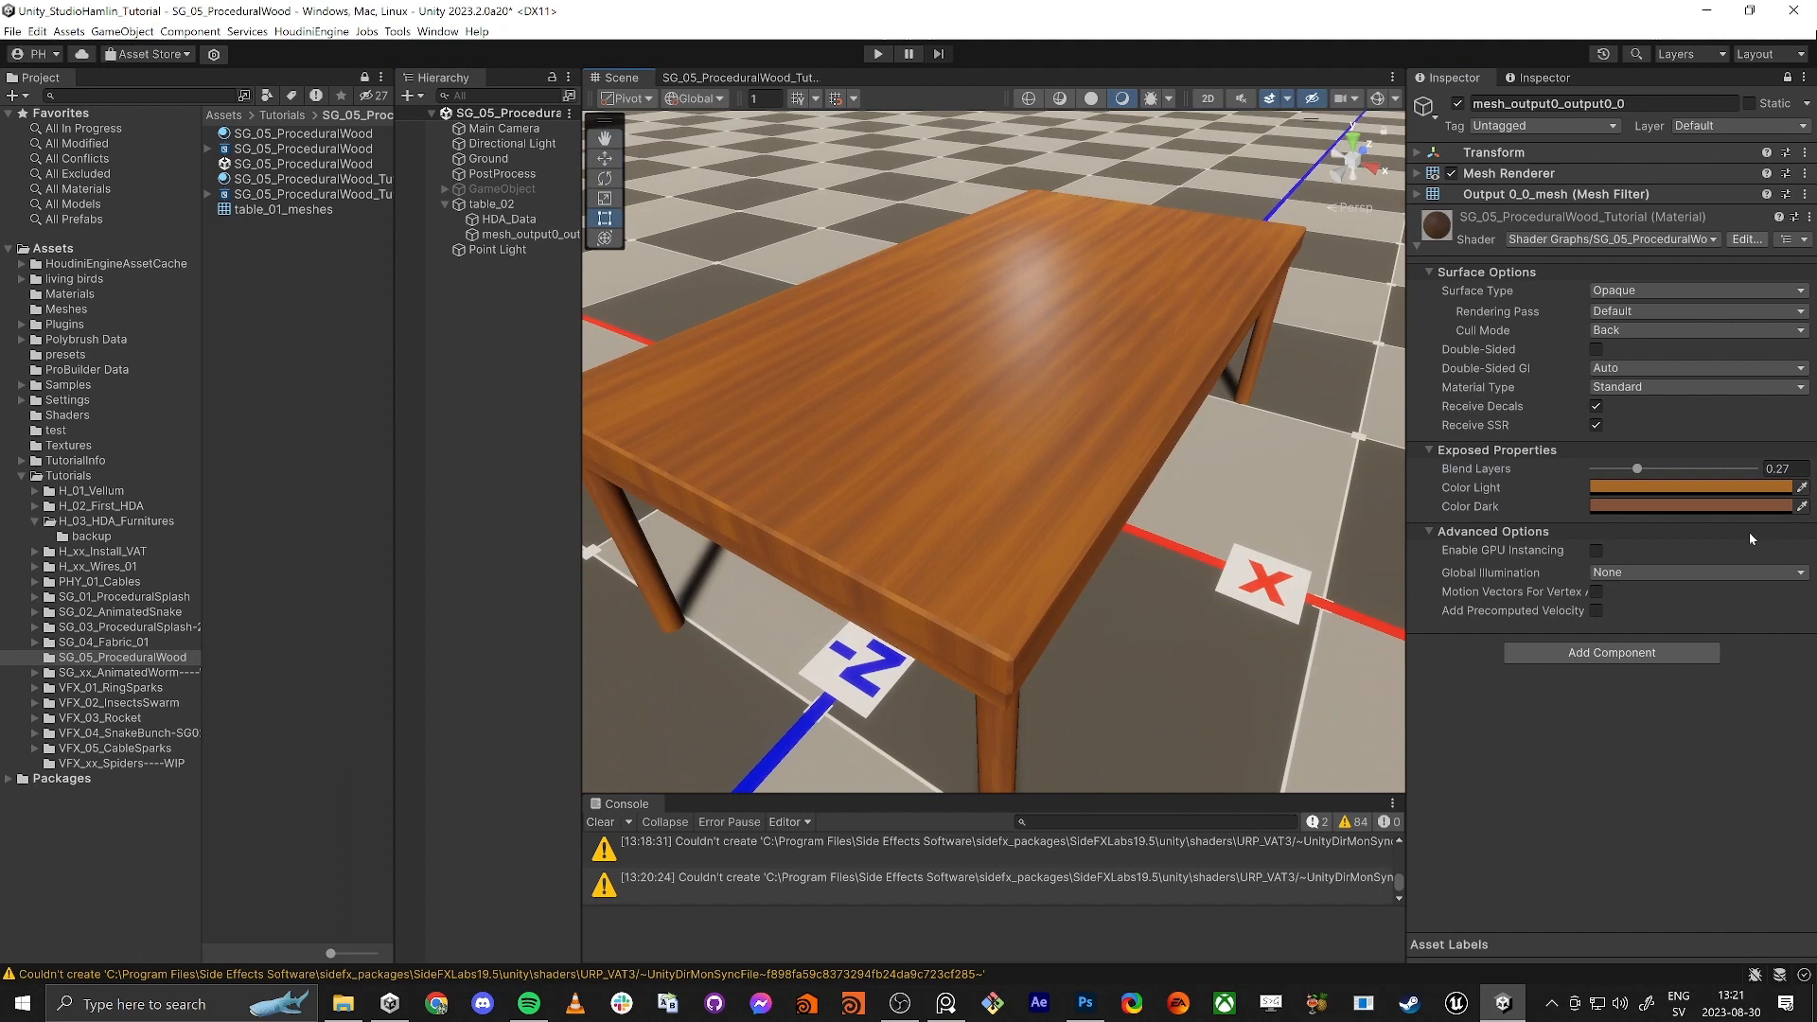
left_click(1697, 503)
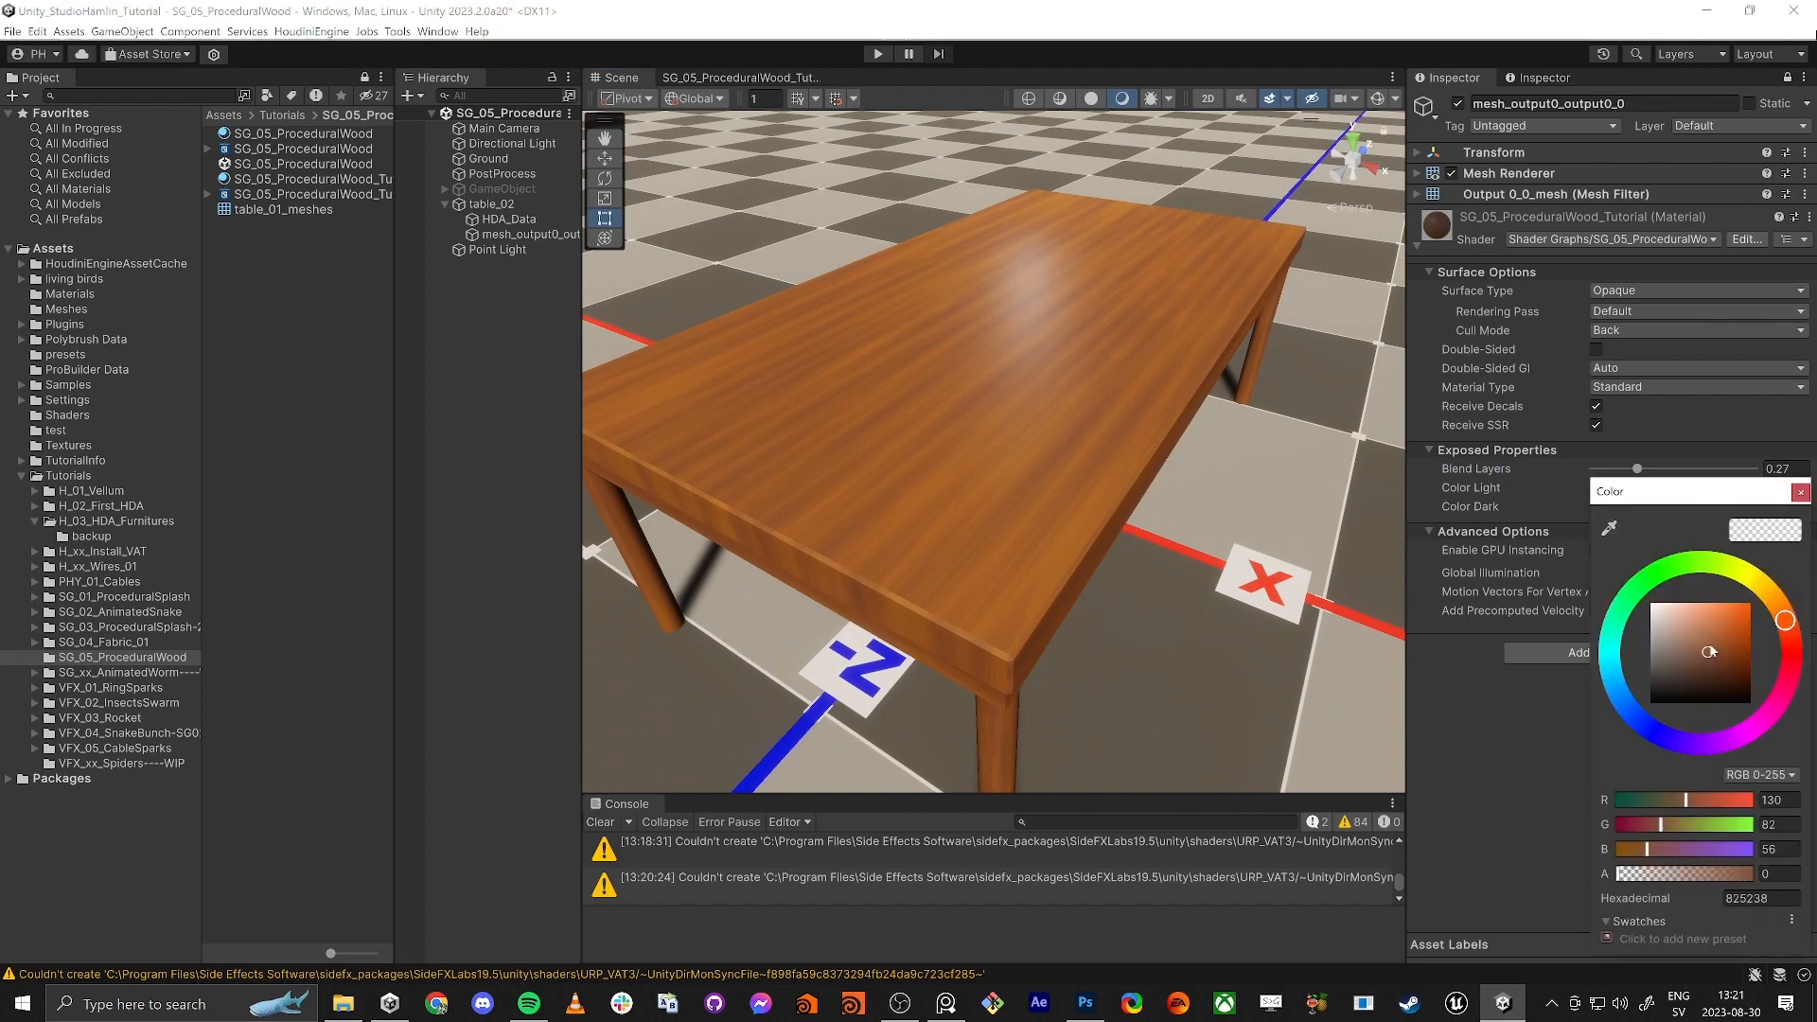
left_click_drag(1710, 651, 1701, 672)
key("w")
mouse_move(1072, 424)
right_mouse_down()
mouse_move(1110, 425)
mouse_move(1093, 435)
right_mouse_up()
key("d")
Step: Return to the maximized shader graph and align the lower chain's Vector 2 and Tiling And Offset nodes with Gradient Noise
left_click(726, 81)
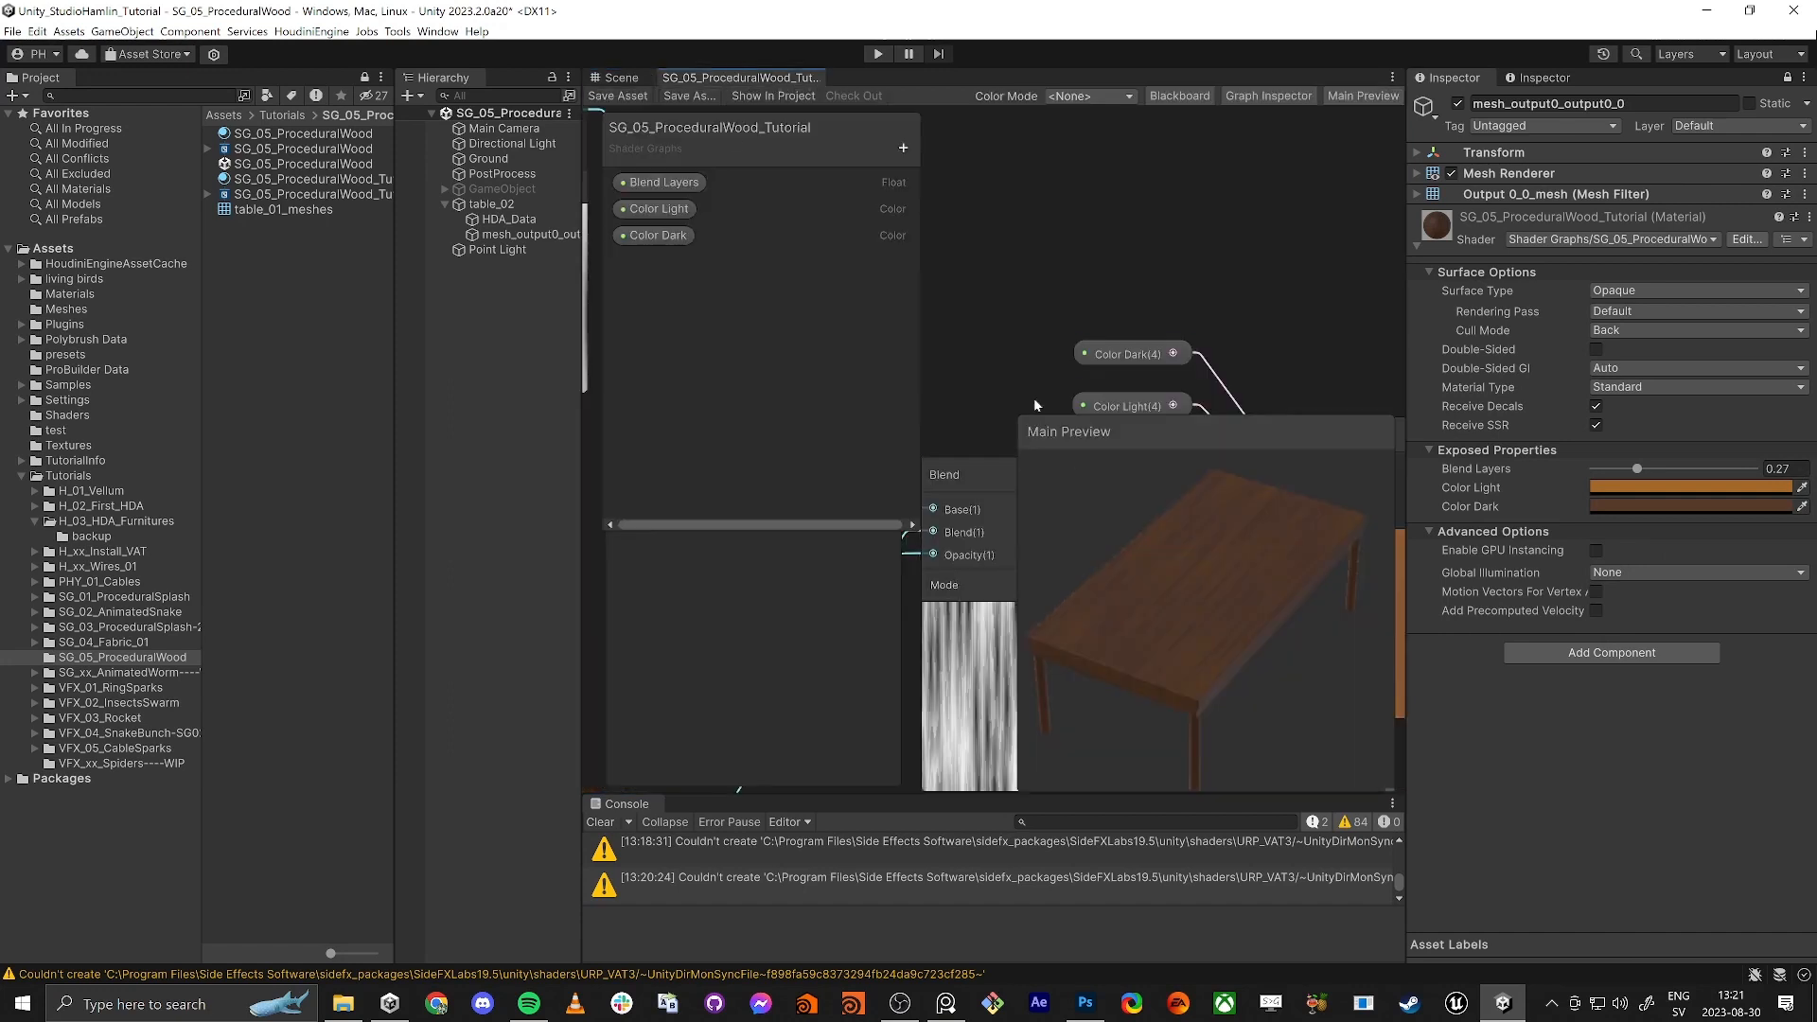
key("shift+space")
scroll(982, 550, "down", 4)
middle_click_drag(956, 644, 1192, 587)
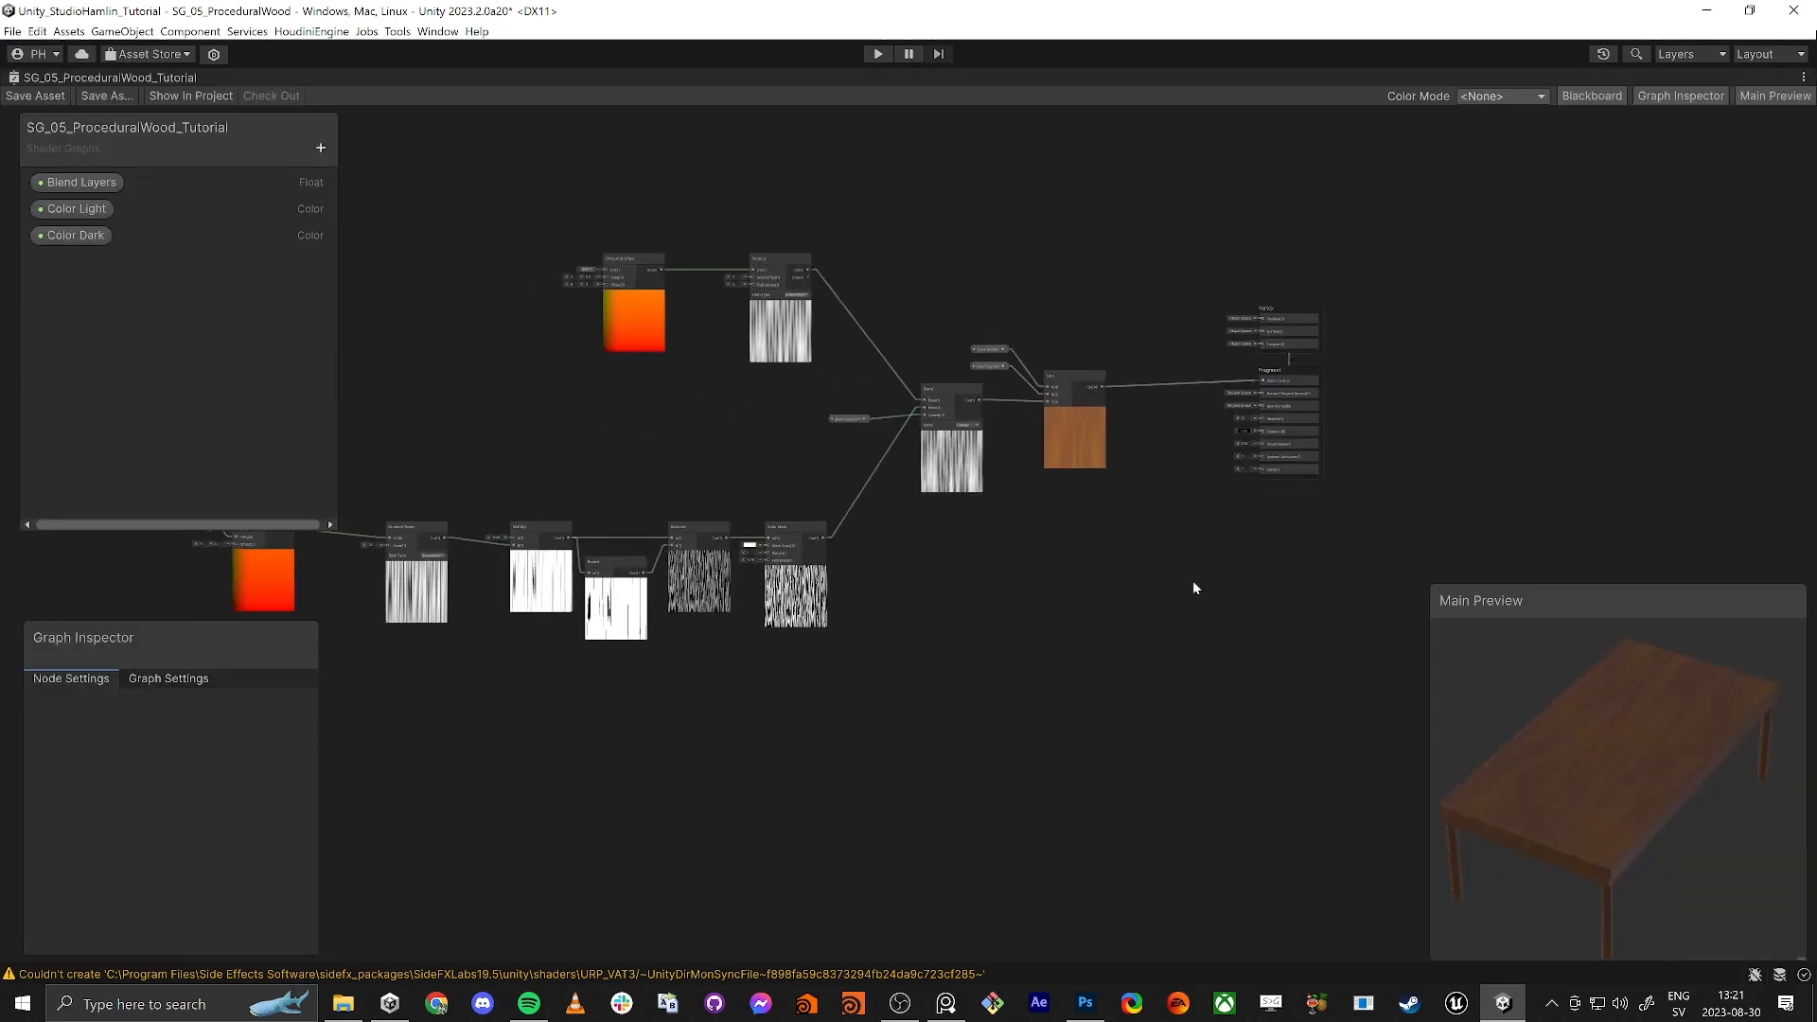
middle_click_drag(1107, 667, 1389, 604)
scroll(1204, 620, "down", 2)
middle_click_drag(1195, 638, 1209, 668)
scroll(817, 546, "up", 4)
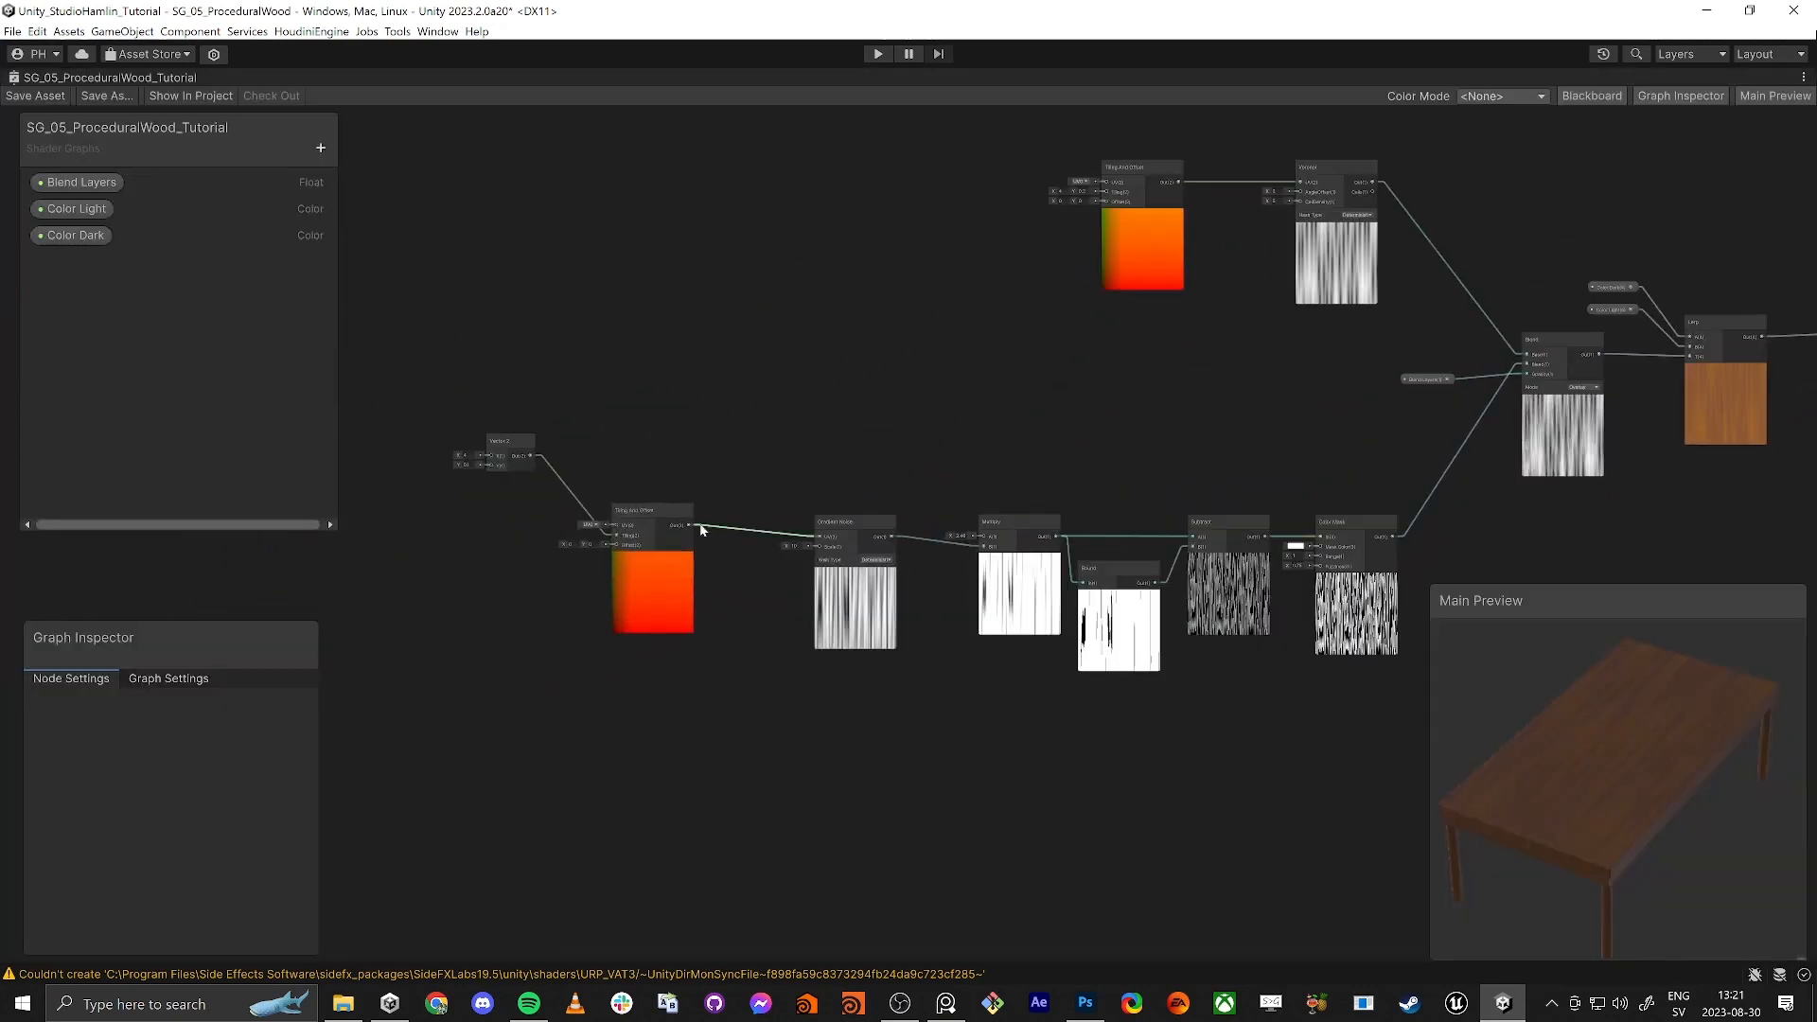
left_click_drag(651, 514, 672, 524)
left_click_drag(515, 439, 512, 516)
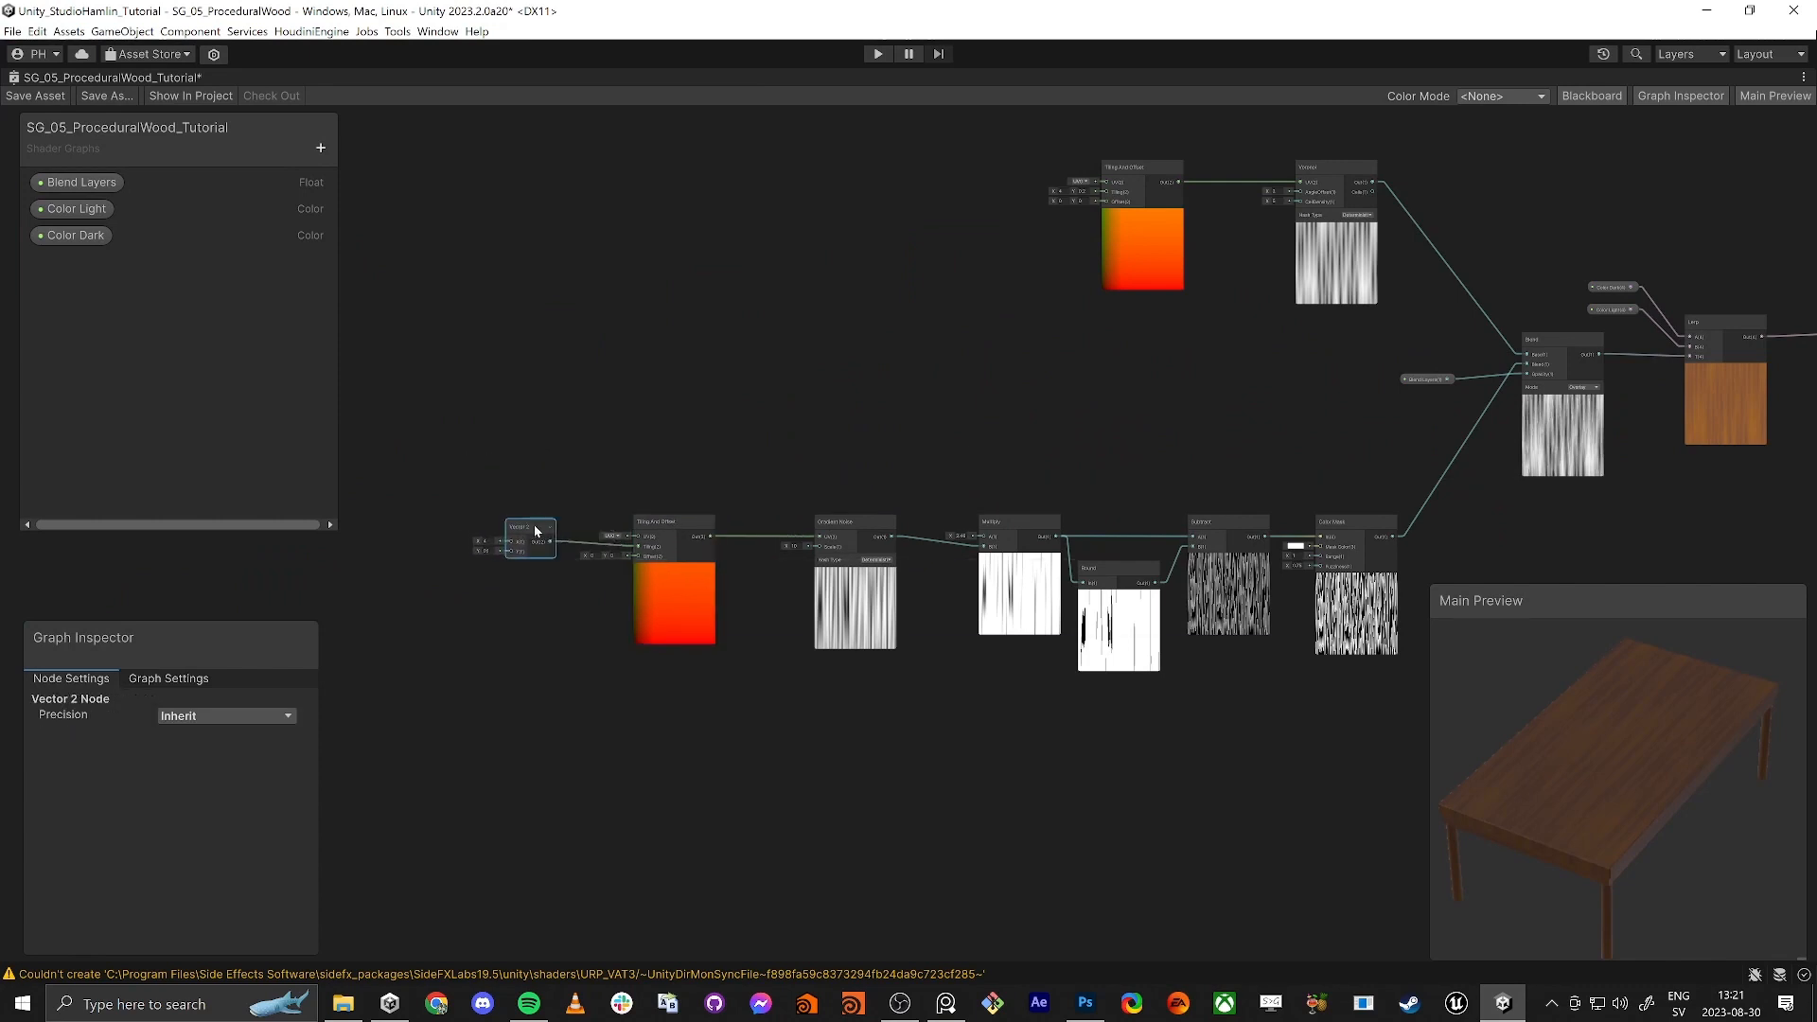
Step: Review the upper Voronoi chain and the lower Gradient Noise chain by selecting each group of nodes
scroll(941, 413, "down", 3)
left_click_drag(824, 181, 1155, 339)
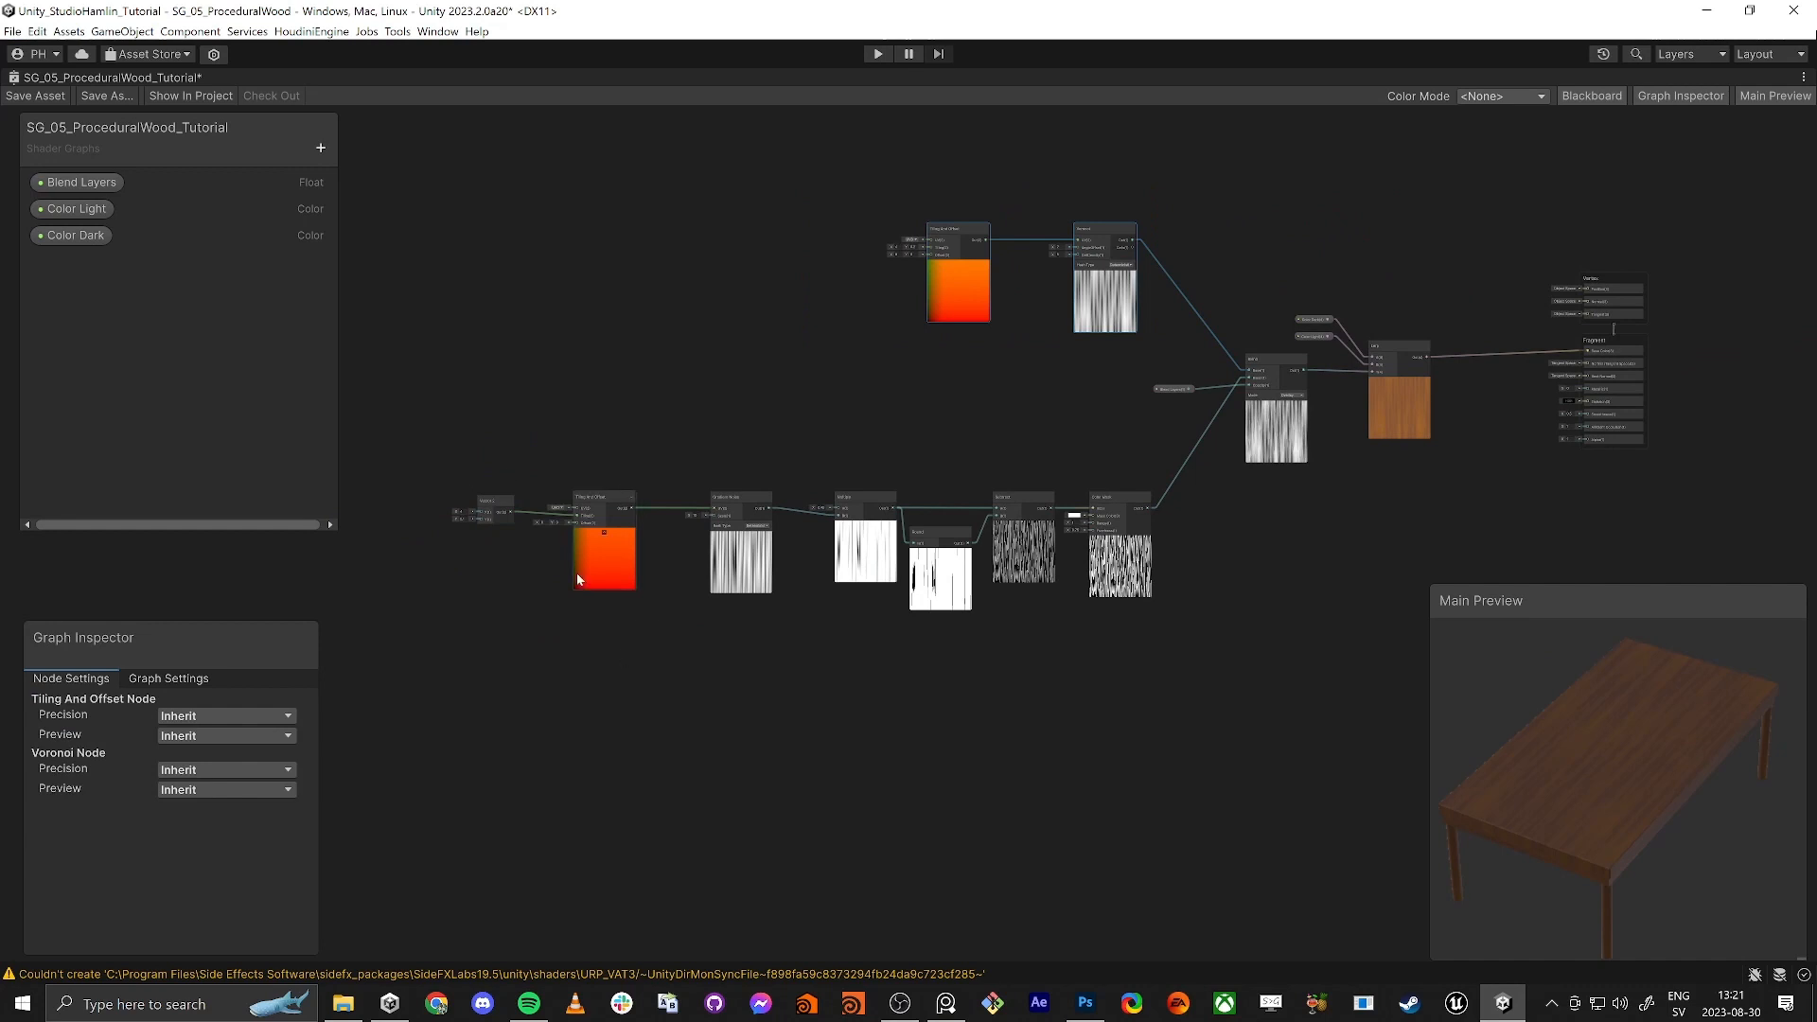
left_click_drag(426, 479, 1156, 672)
middle_click_drag(1226, 571, 1103, 620)
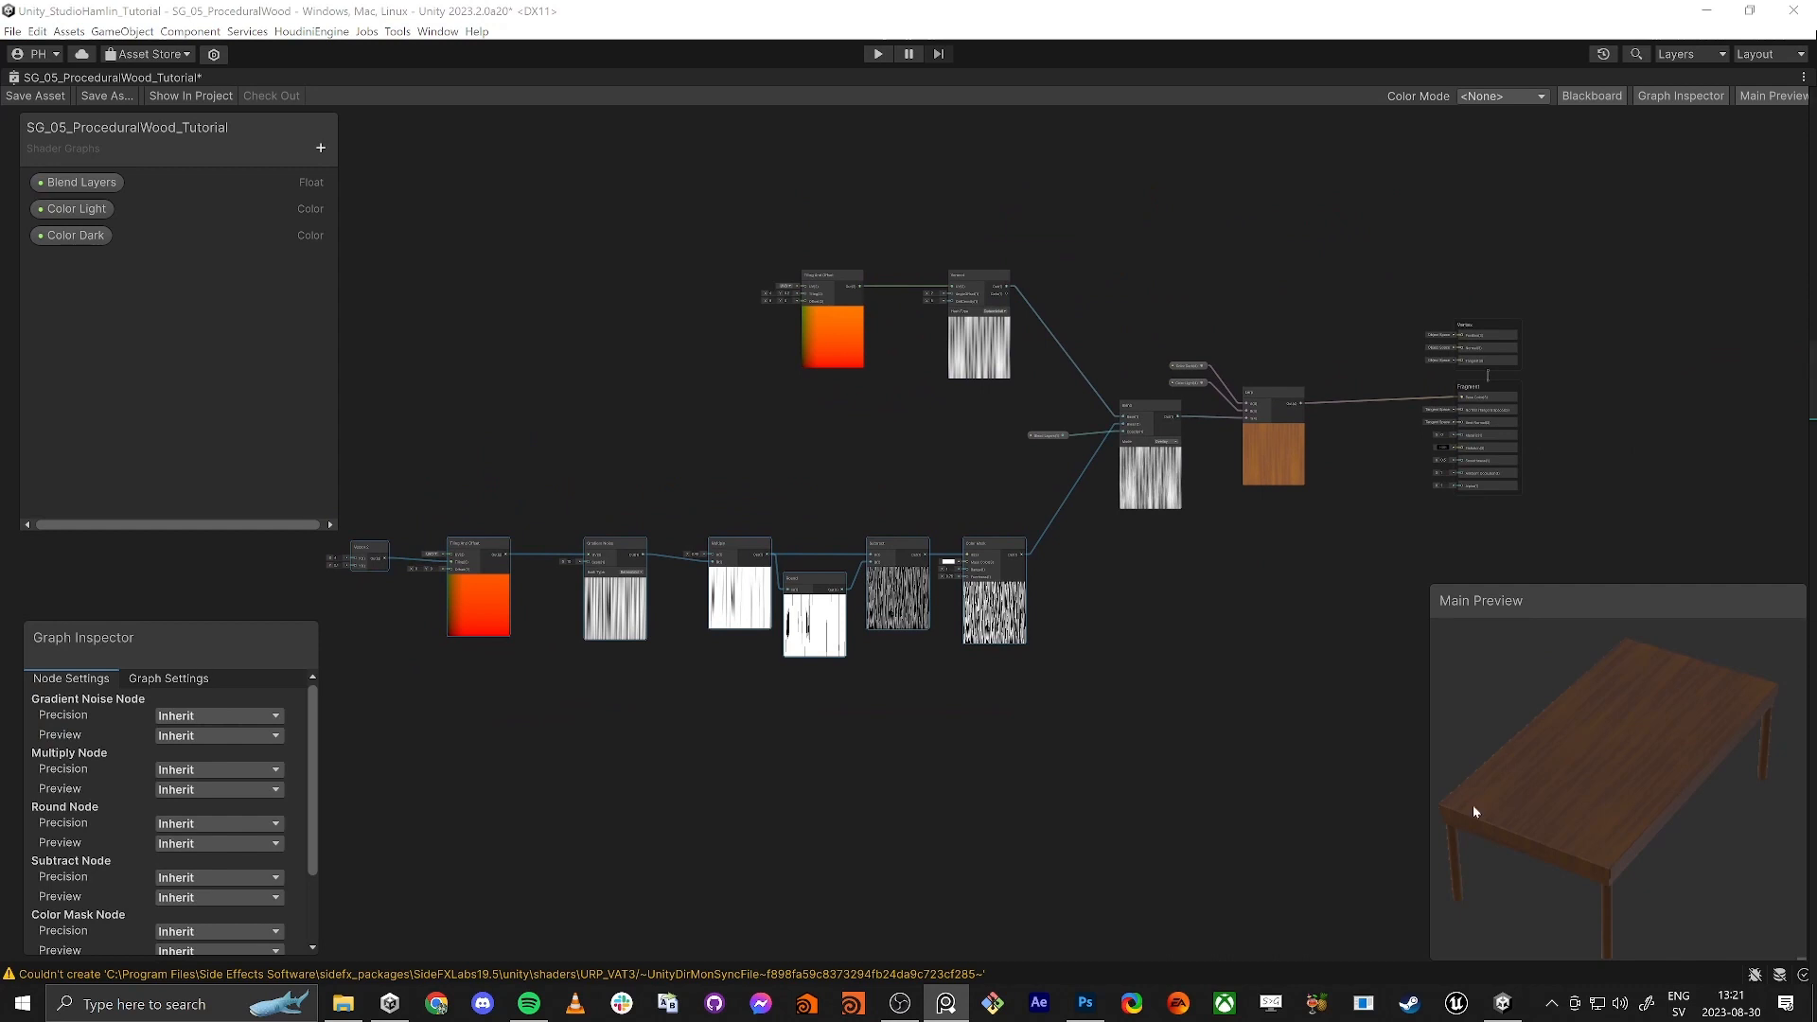
left_click(500, 231)
Step: Inspect the wood table in the Scene view and collapse the material's Advanced Options and Surface Options sections
key("shift+space")
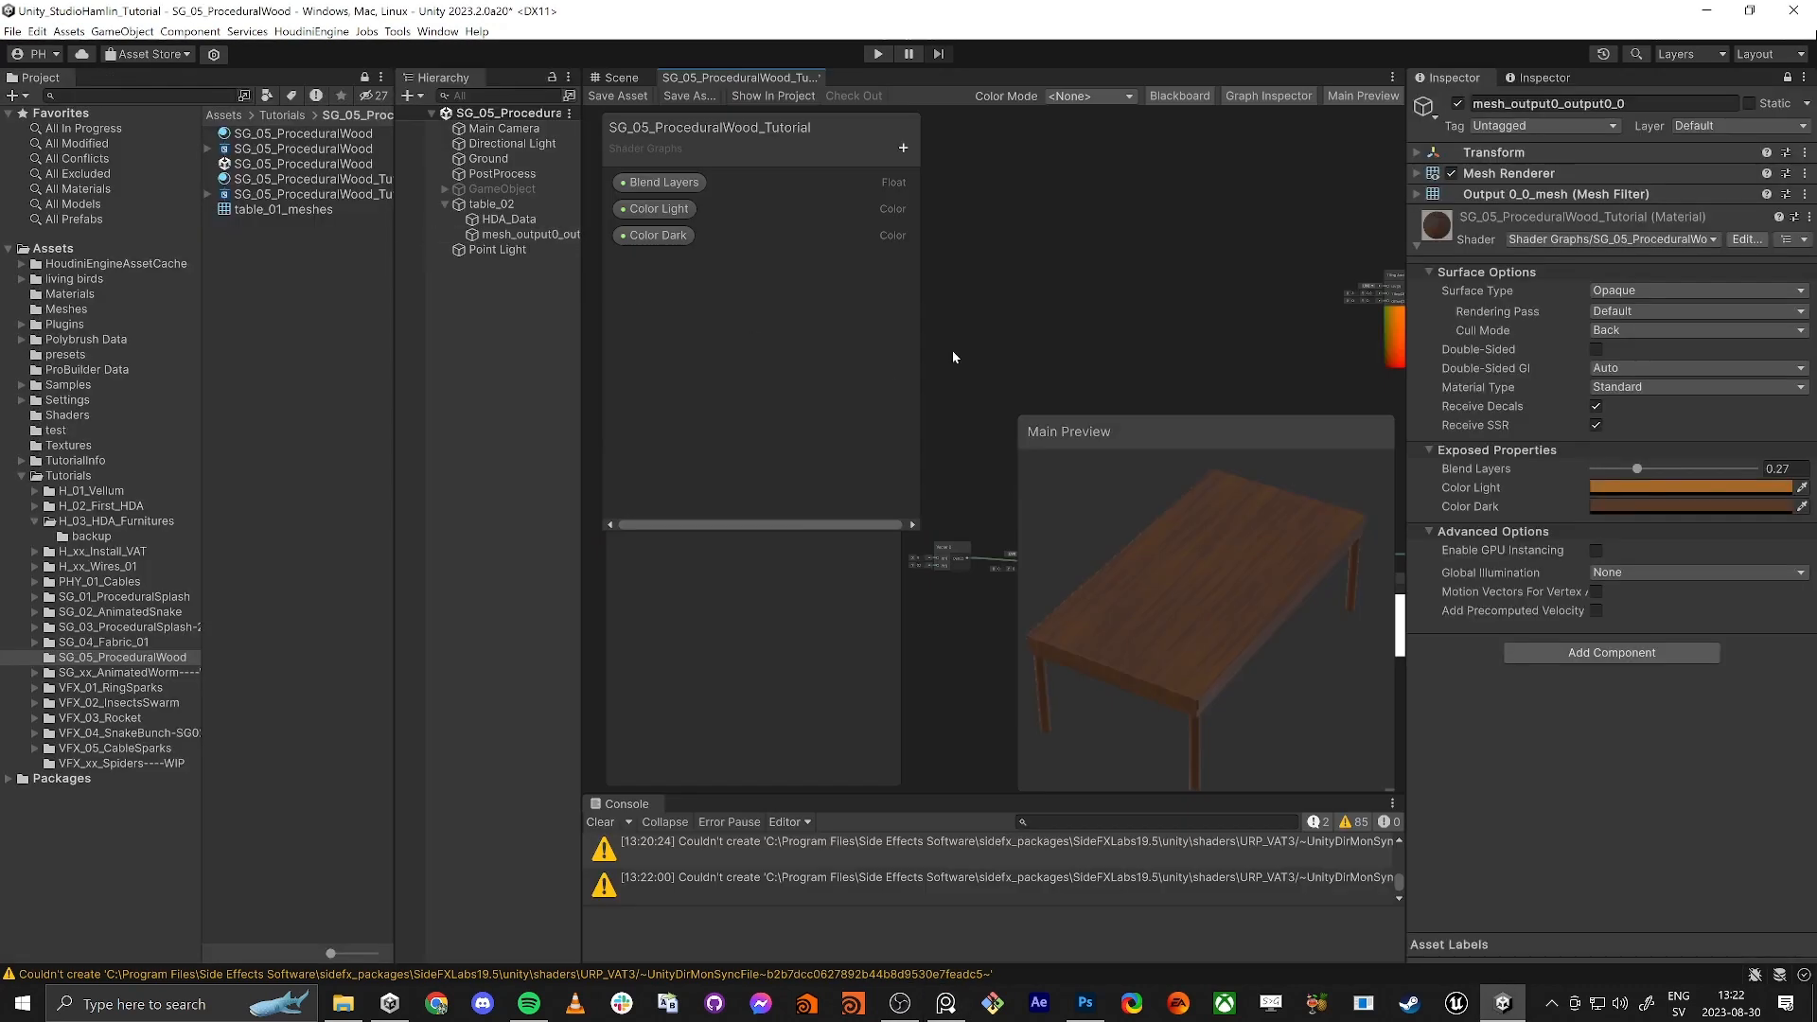
left_click(621, 72)
scroll(1019, 474, "up", 3)
scroll(972, 392, "down", 1)
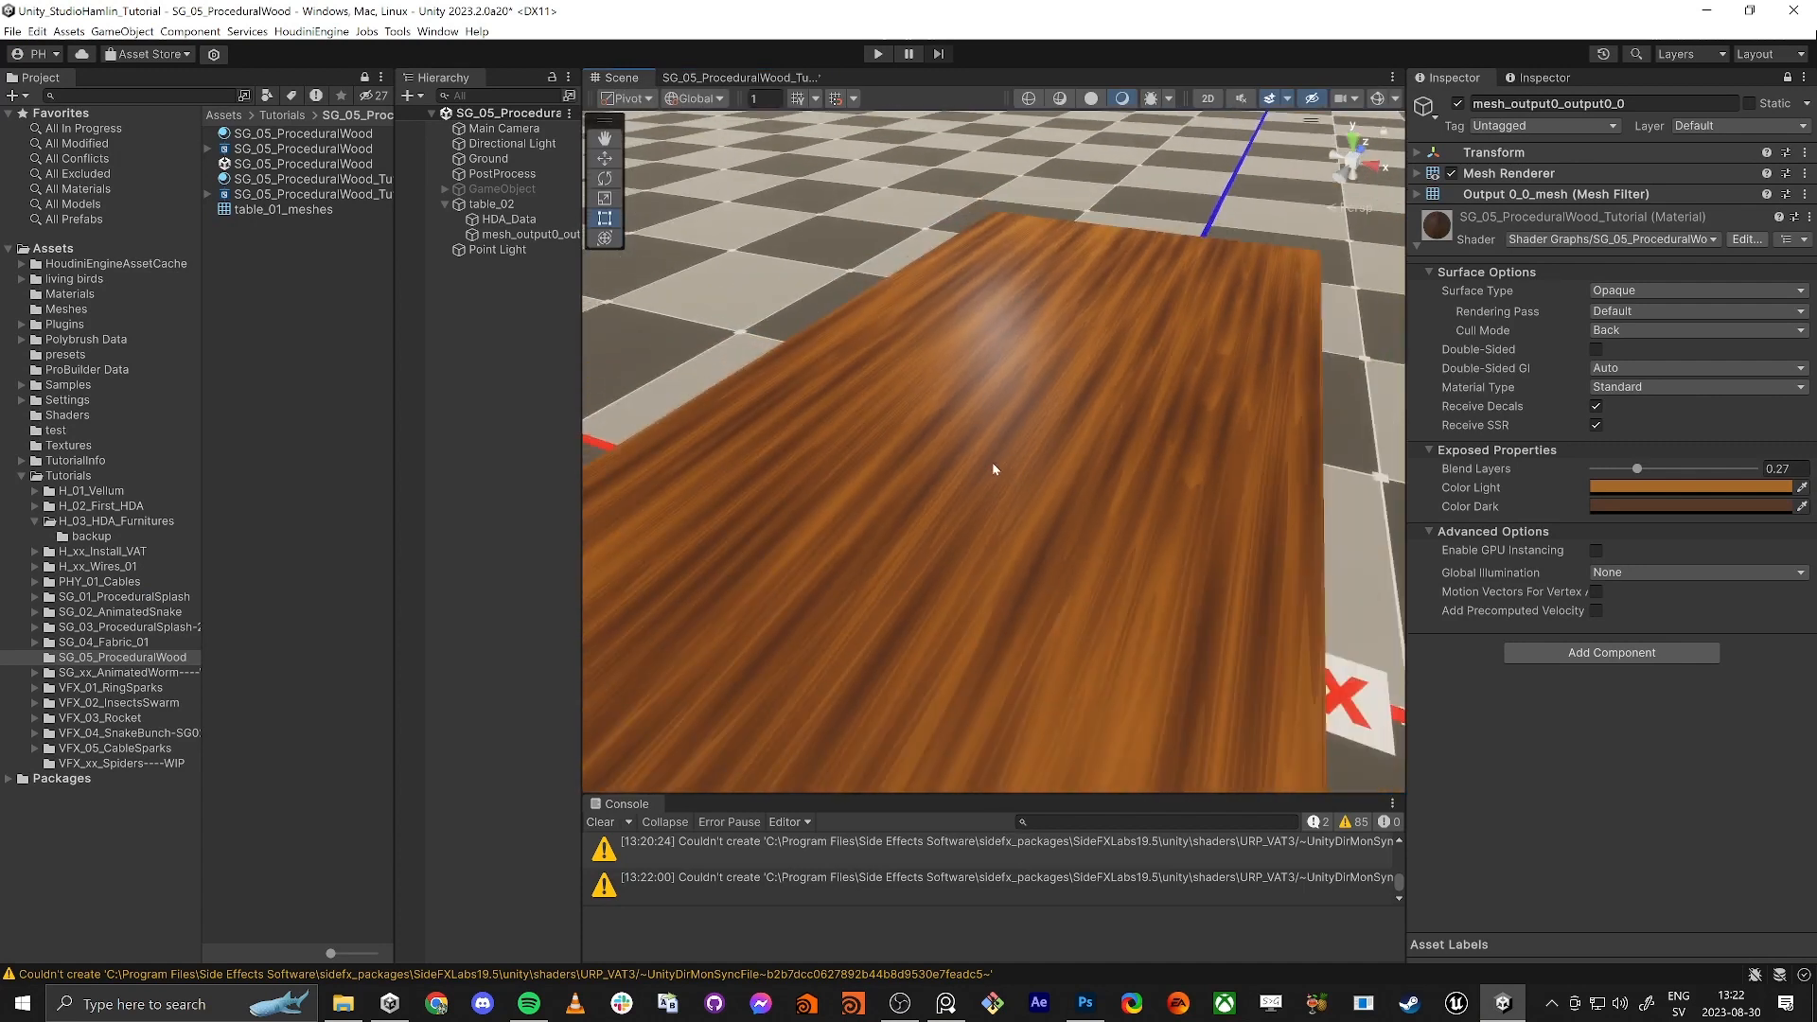
left_click_drag(985, 455, 984, 407, "alt")
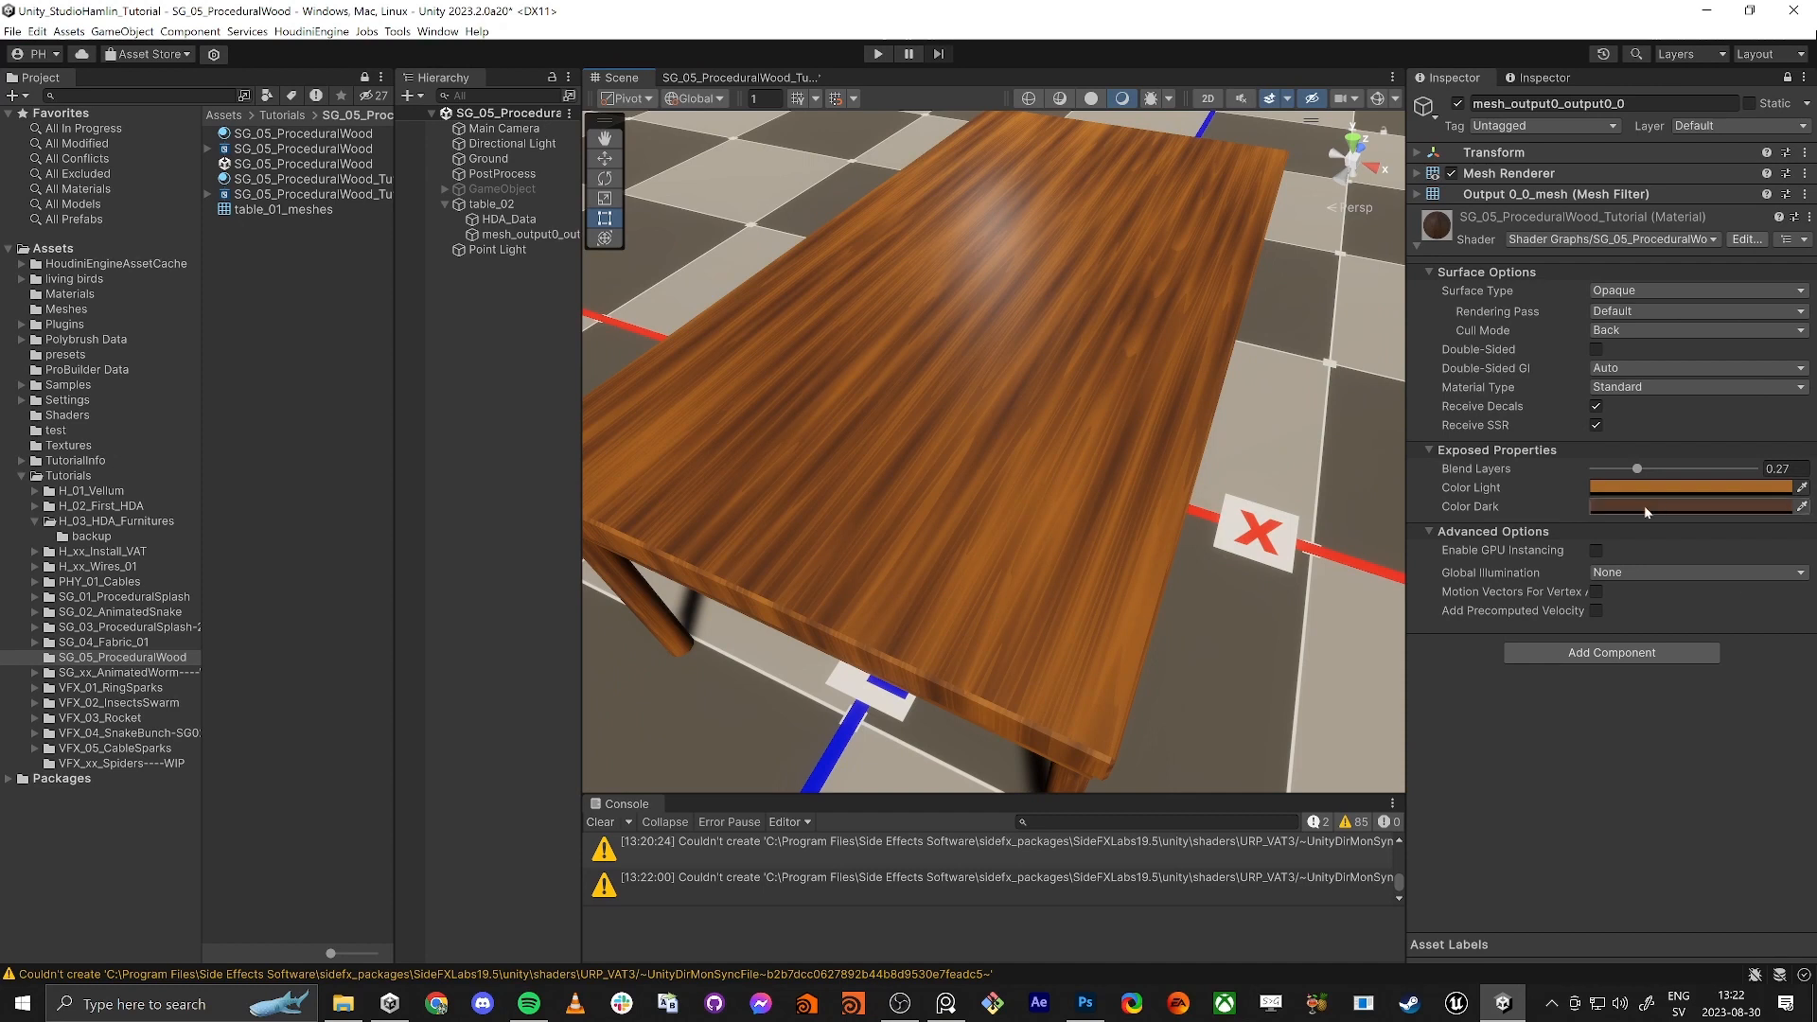
left_click(1429, 532)
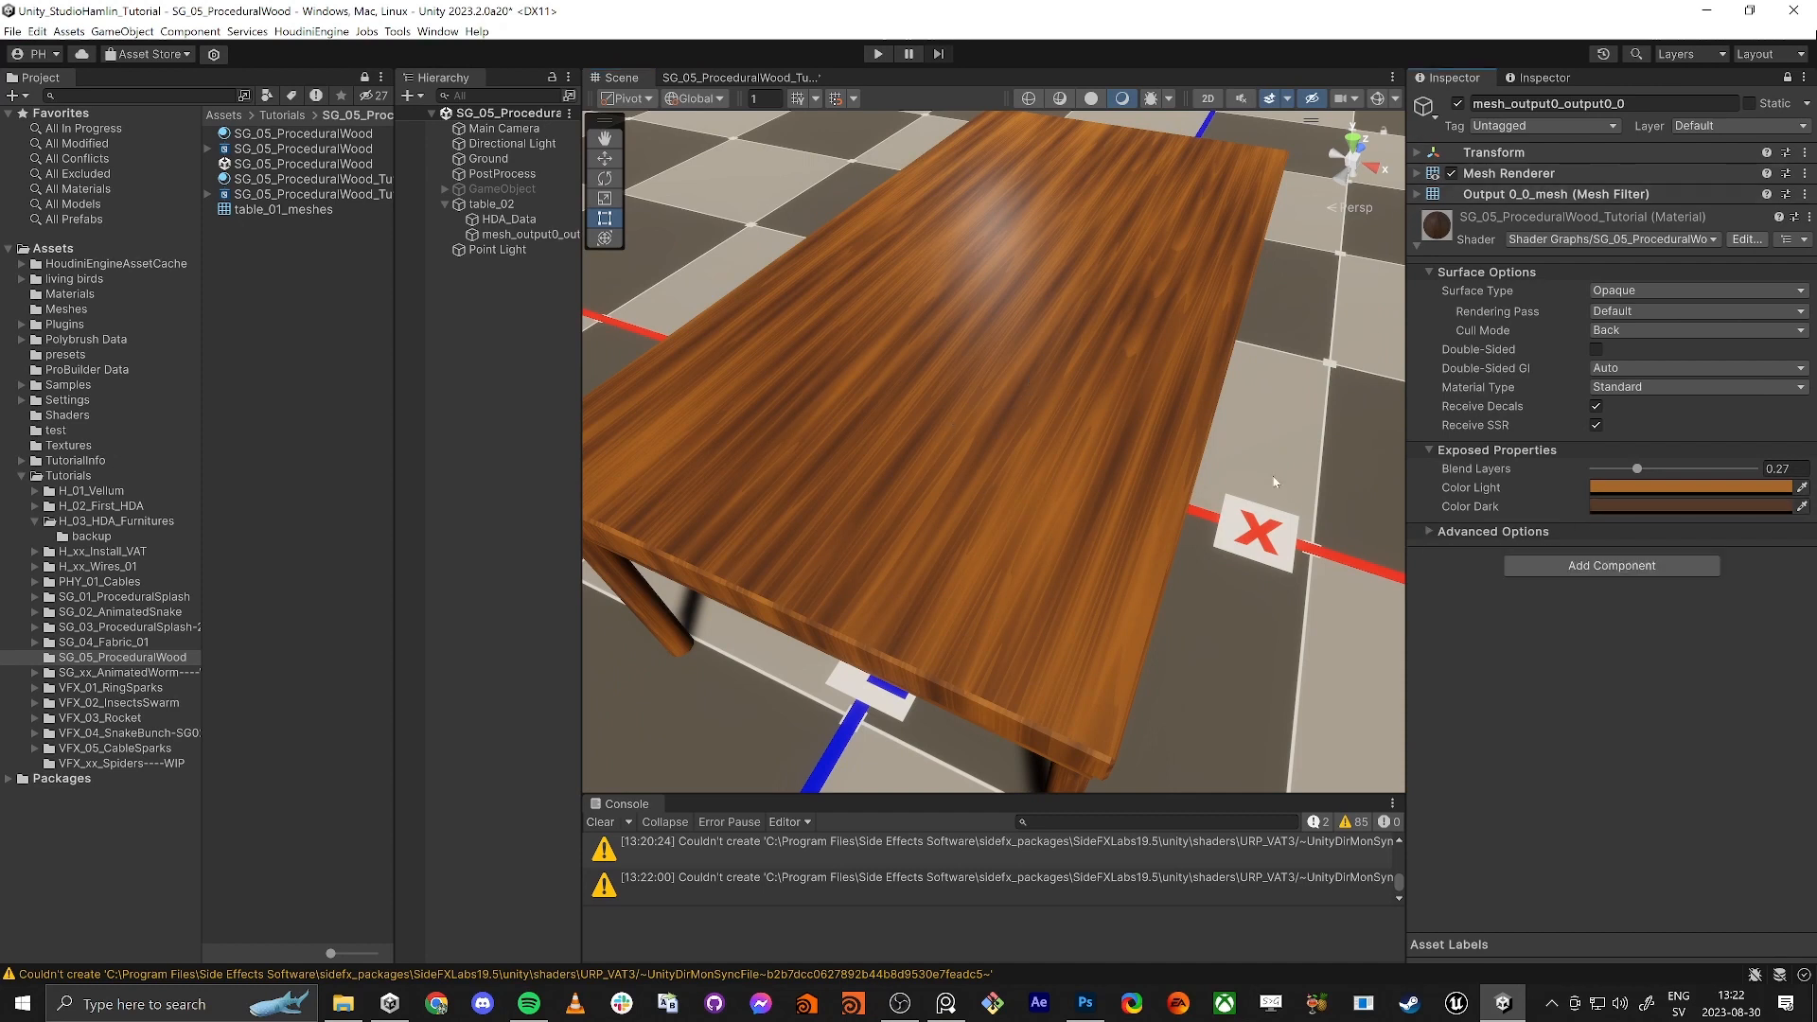
left_click(1429, 273)
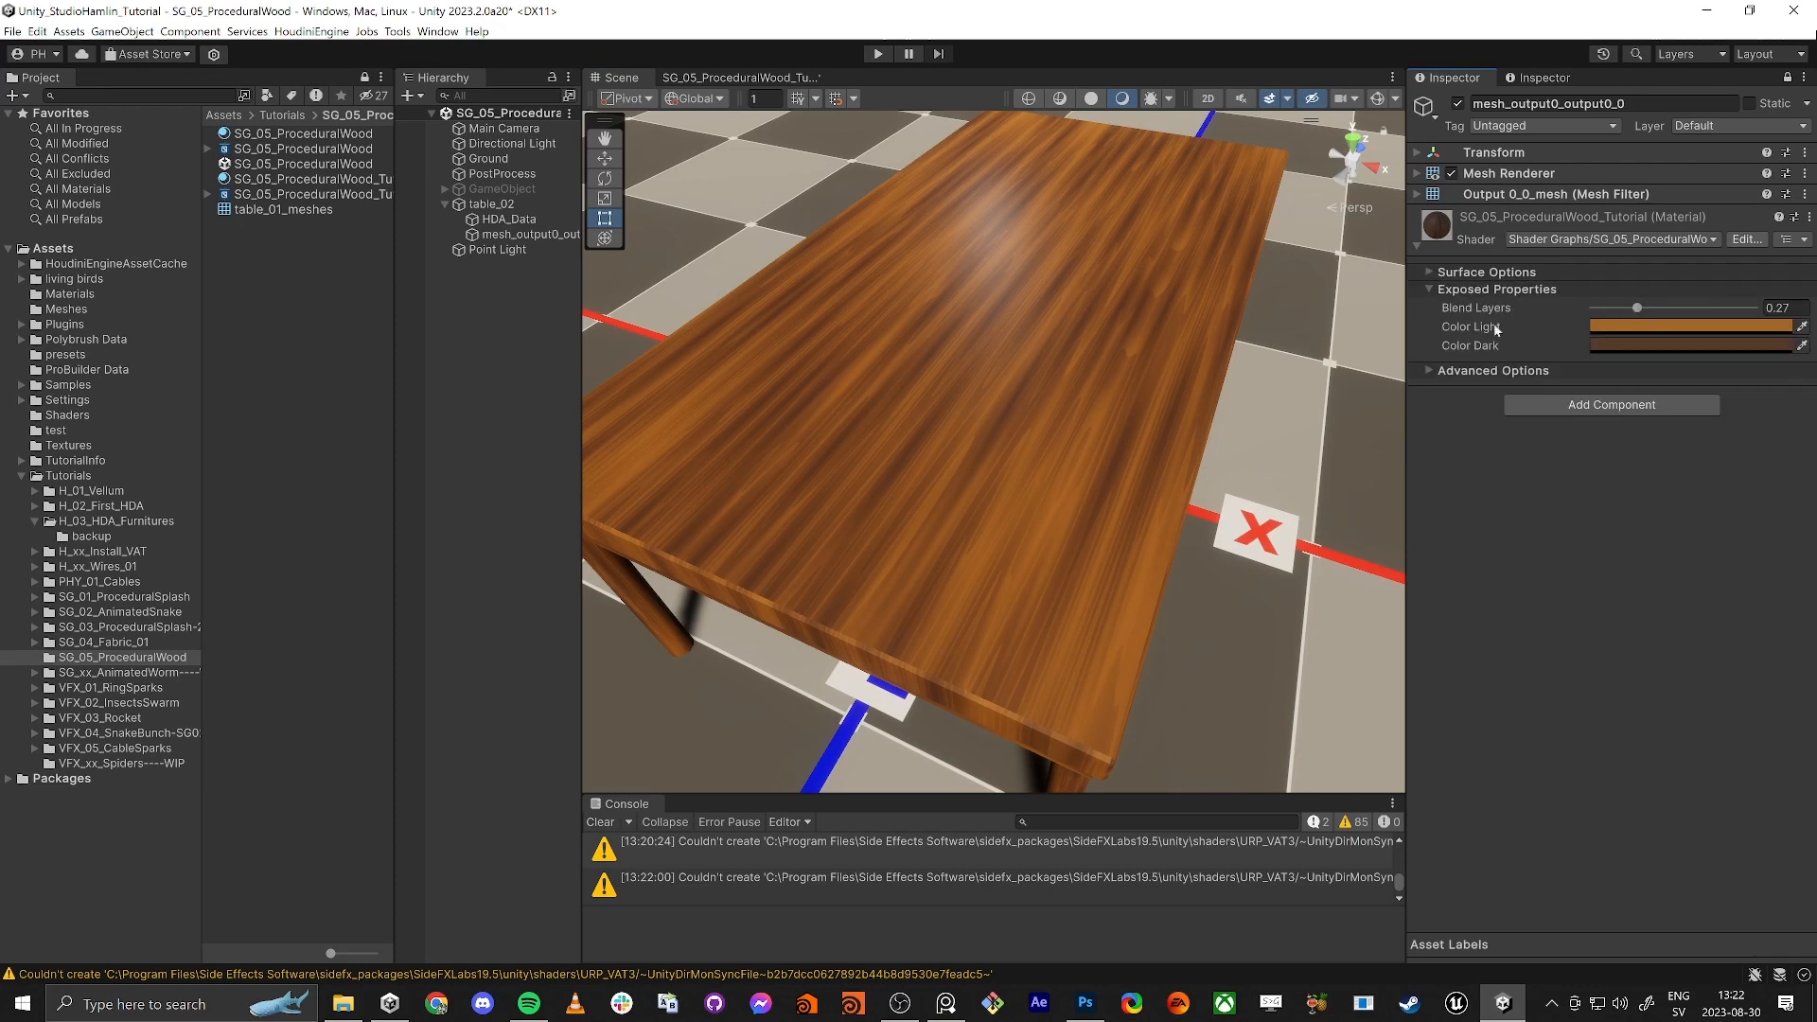
Step: Return to the maximized shader graph and examine the tiling values of the upper chain's Tiling And Offset node
left_click(748, 78)
key("shift+space")
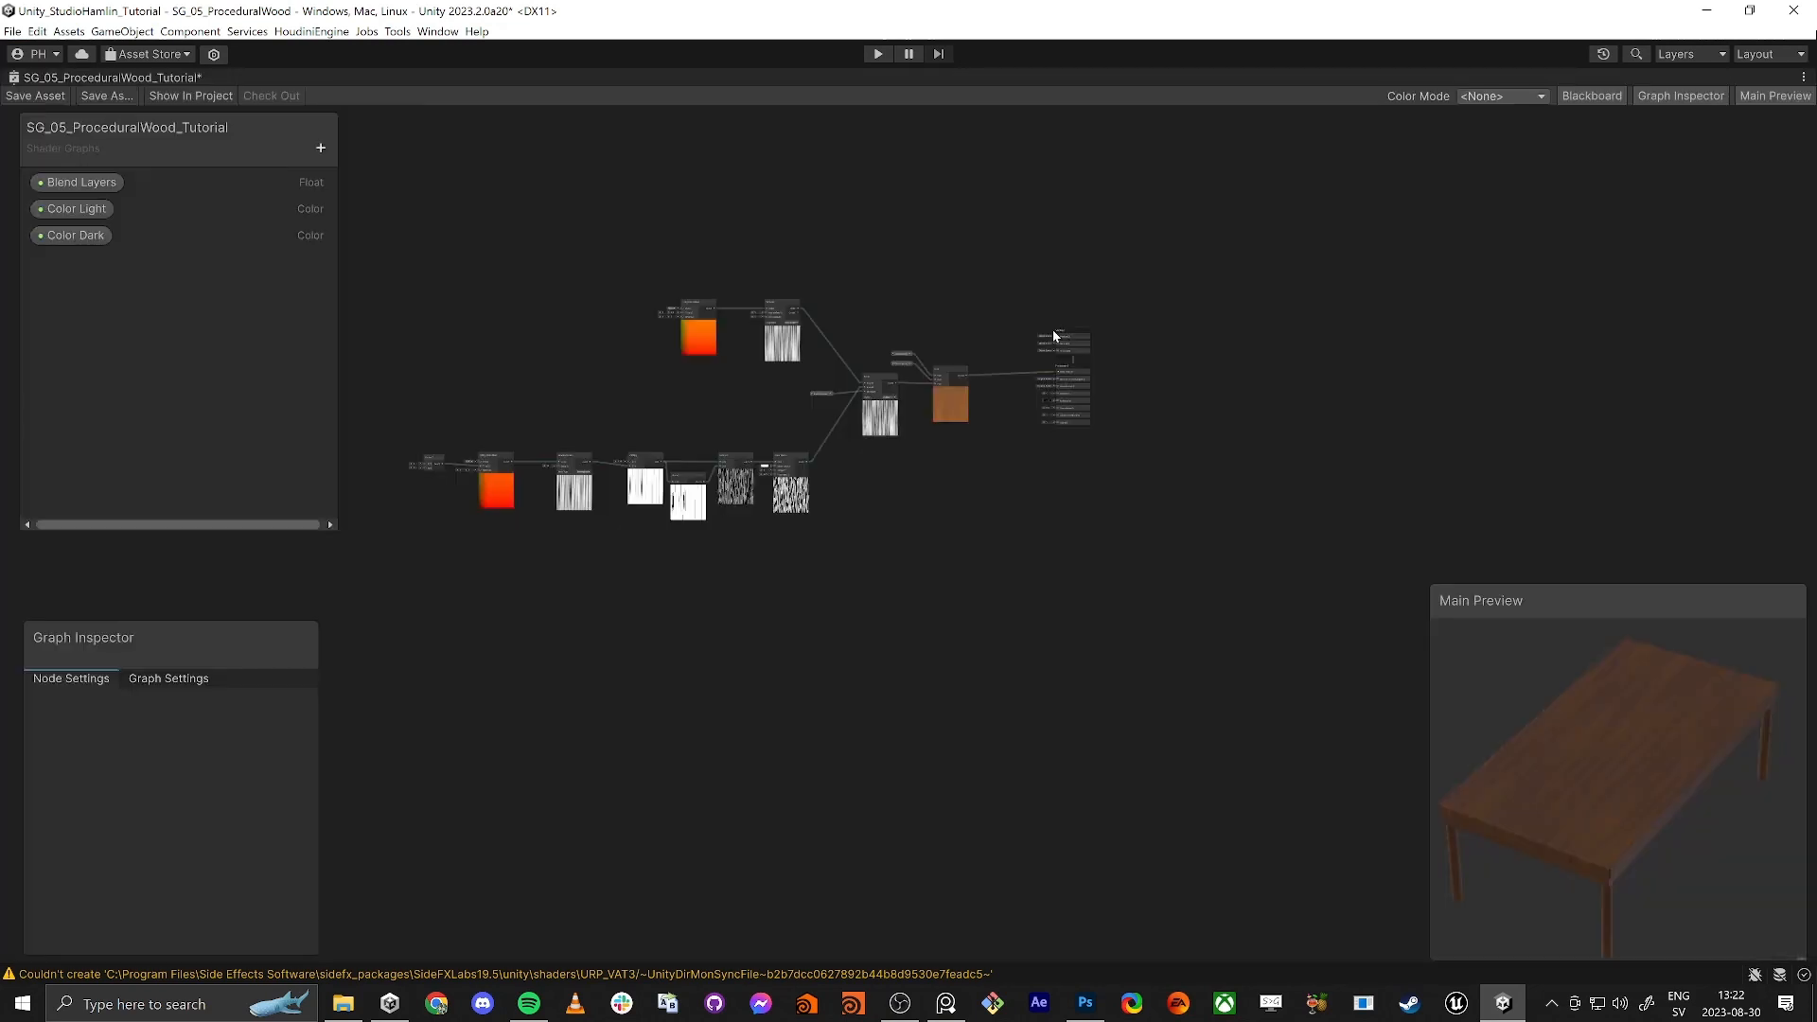
scroll(717, 662, "up", 1)
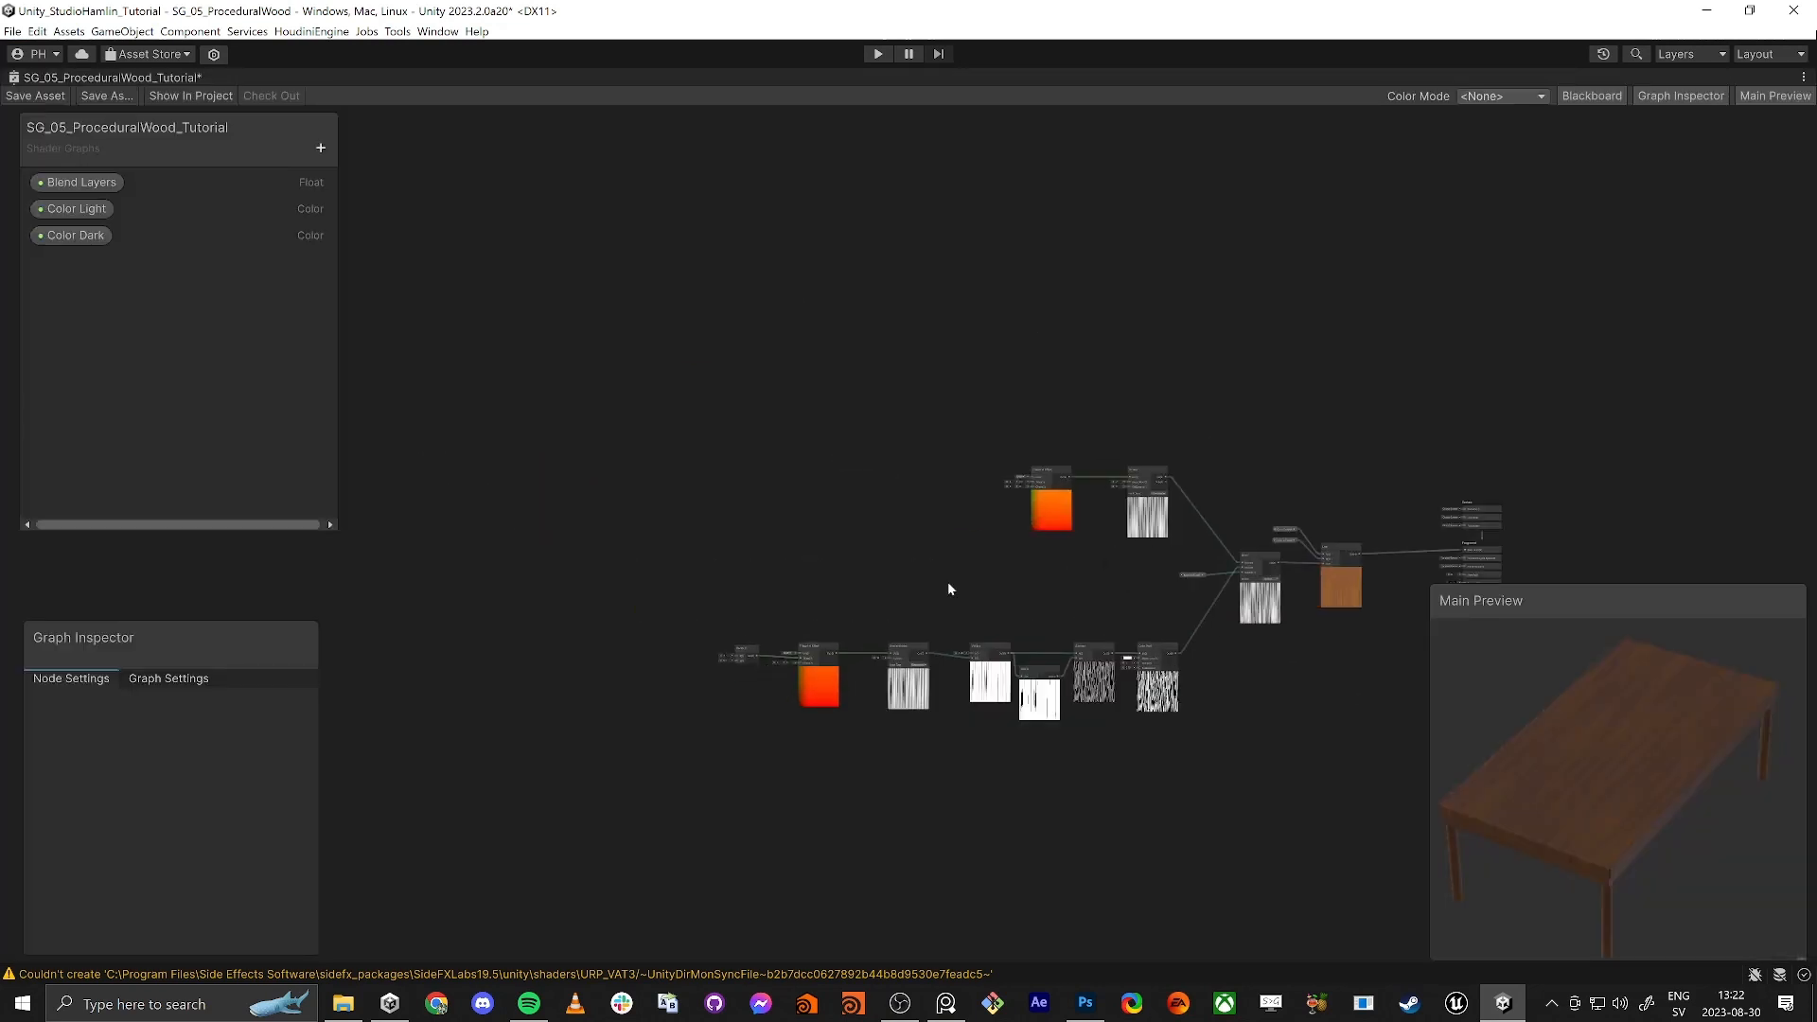
scroll(949, 588, "up", 3)
scroll(864, 393, "up", 3)
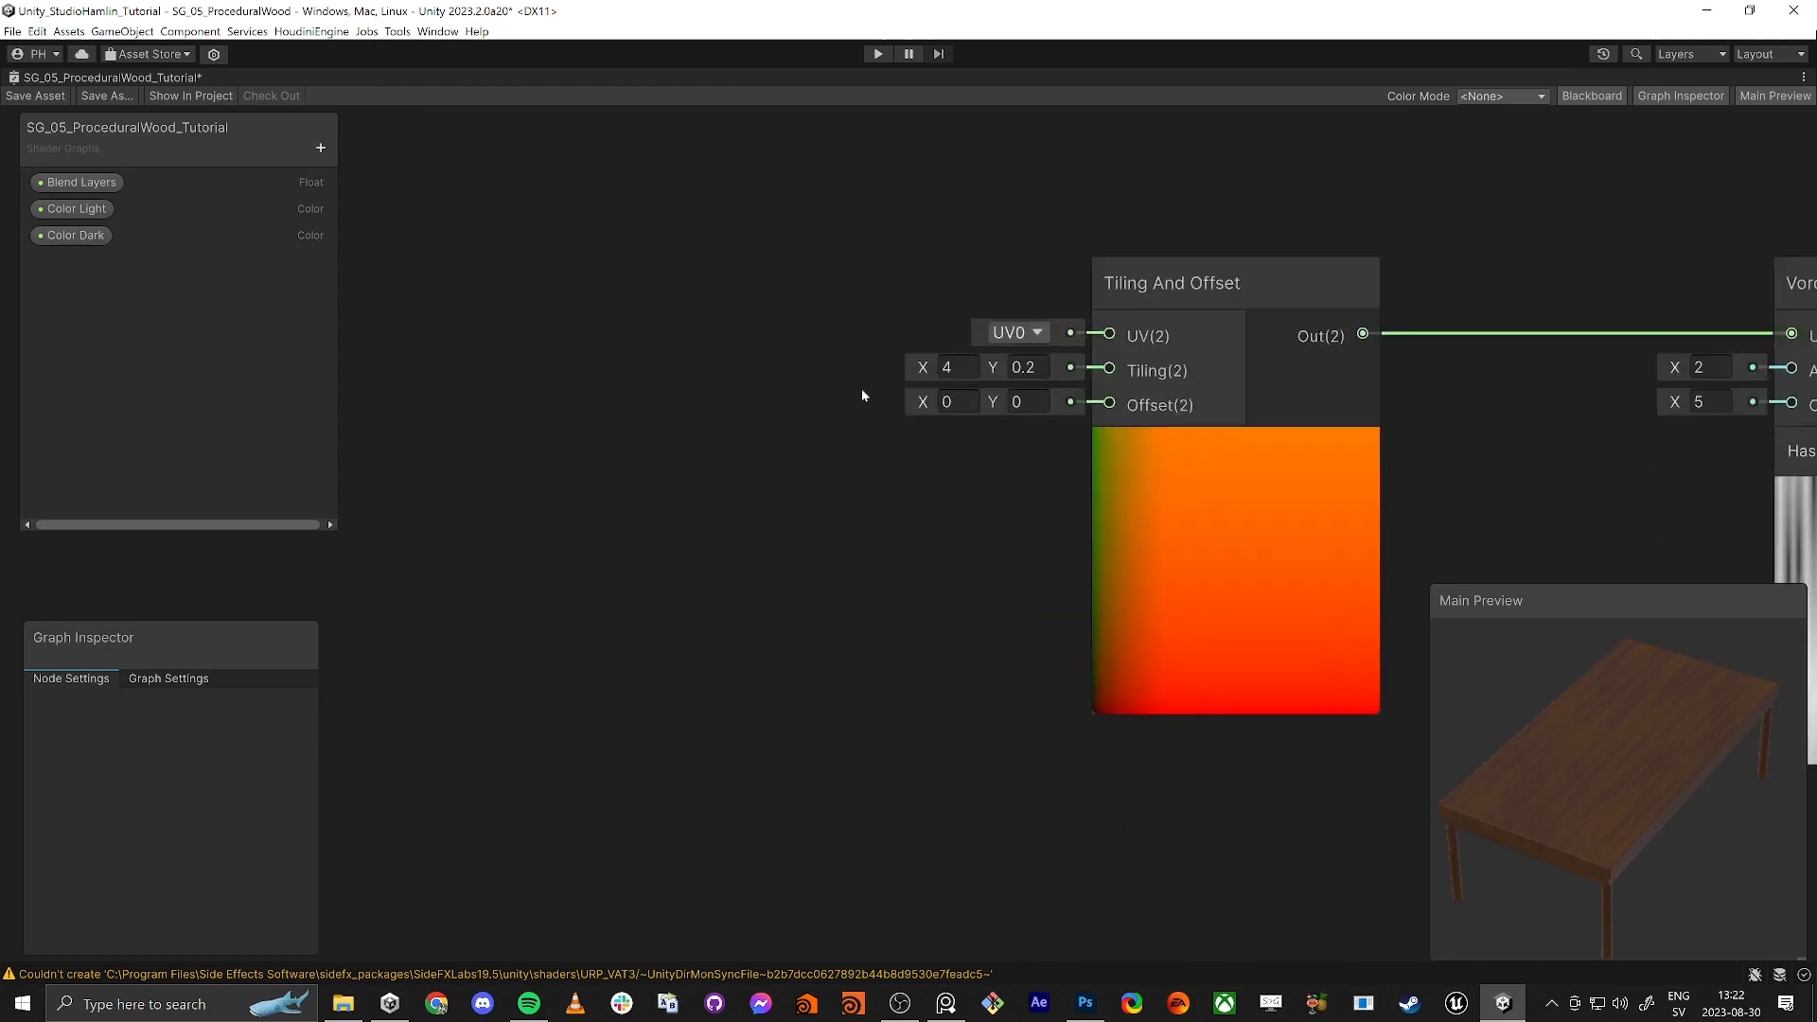
middle_click_drag(998, 475, 1087, 629)
scroll(1164, 534, "up", 2)
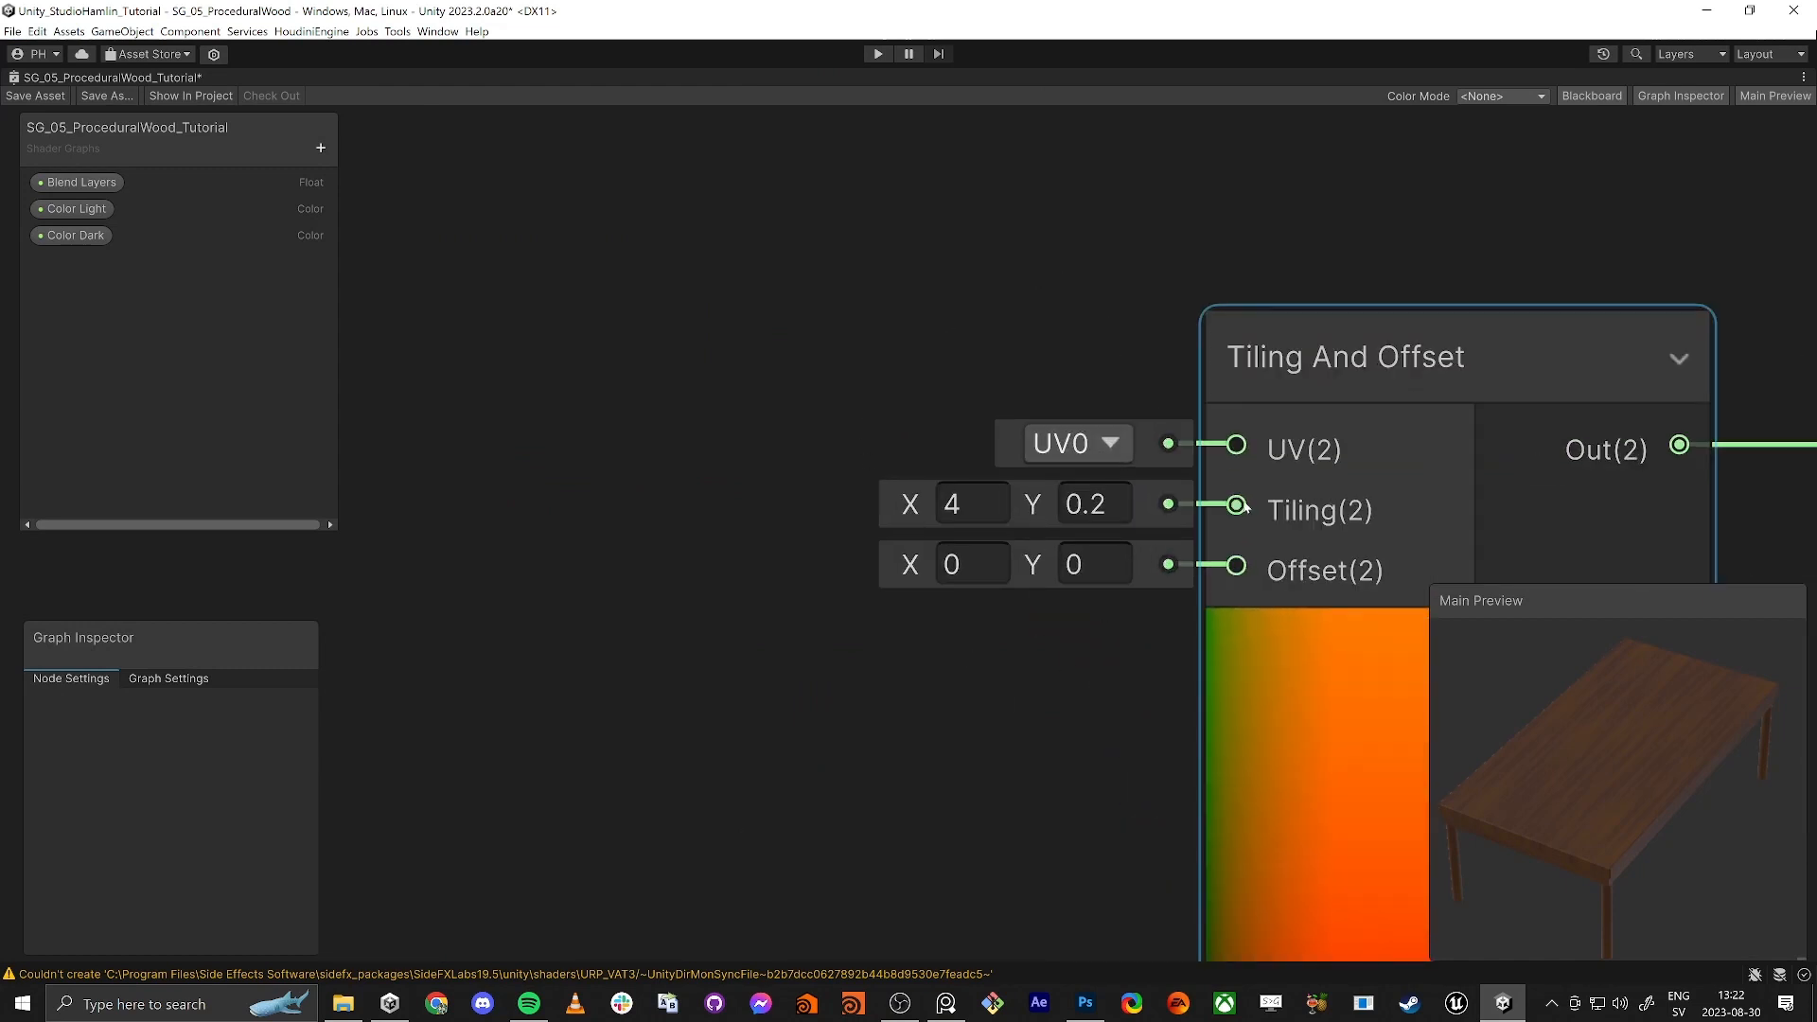
left_click_drag(914, 521, 956, 508)
key("ctrl+z")
scroll(1009, 685, "down", 4)
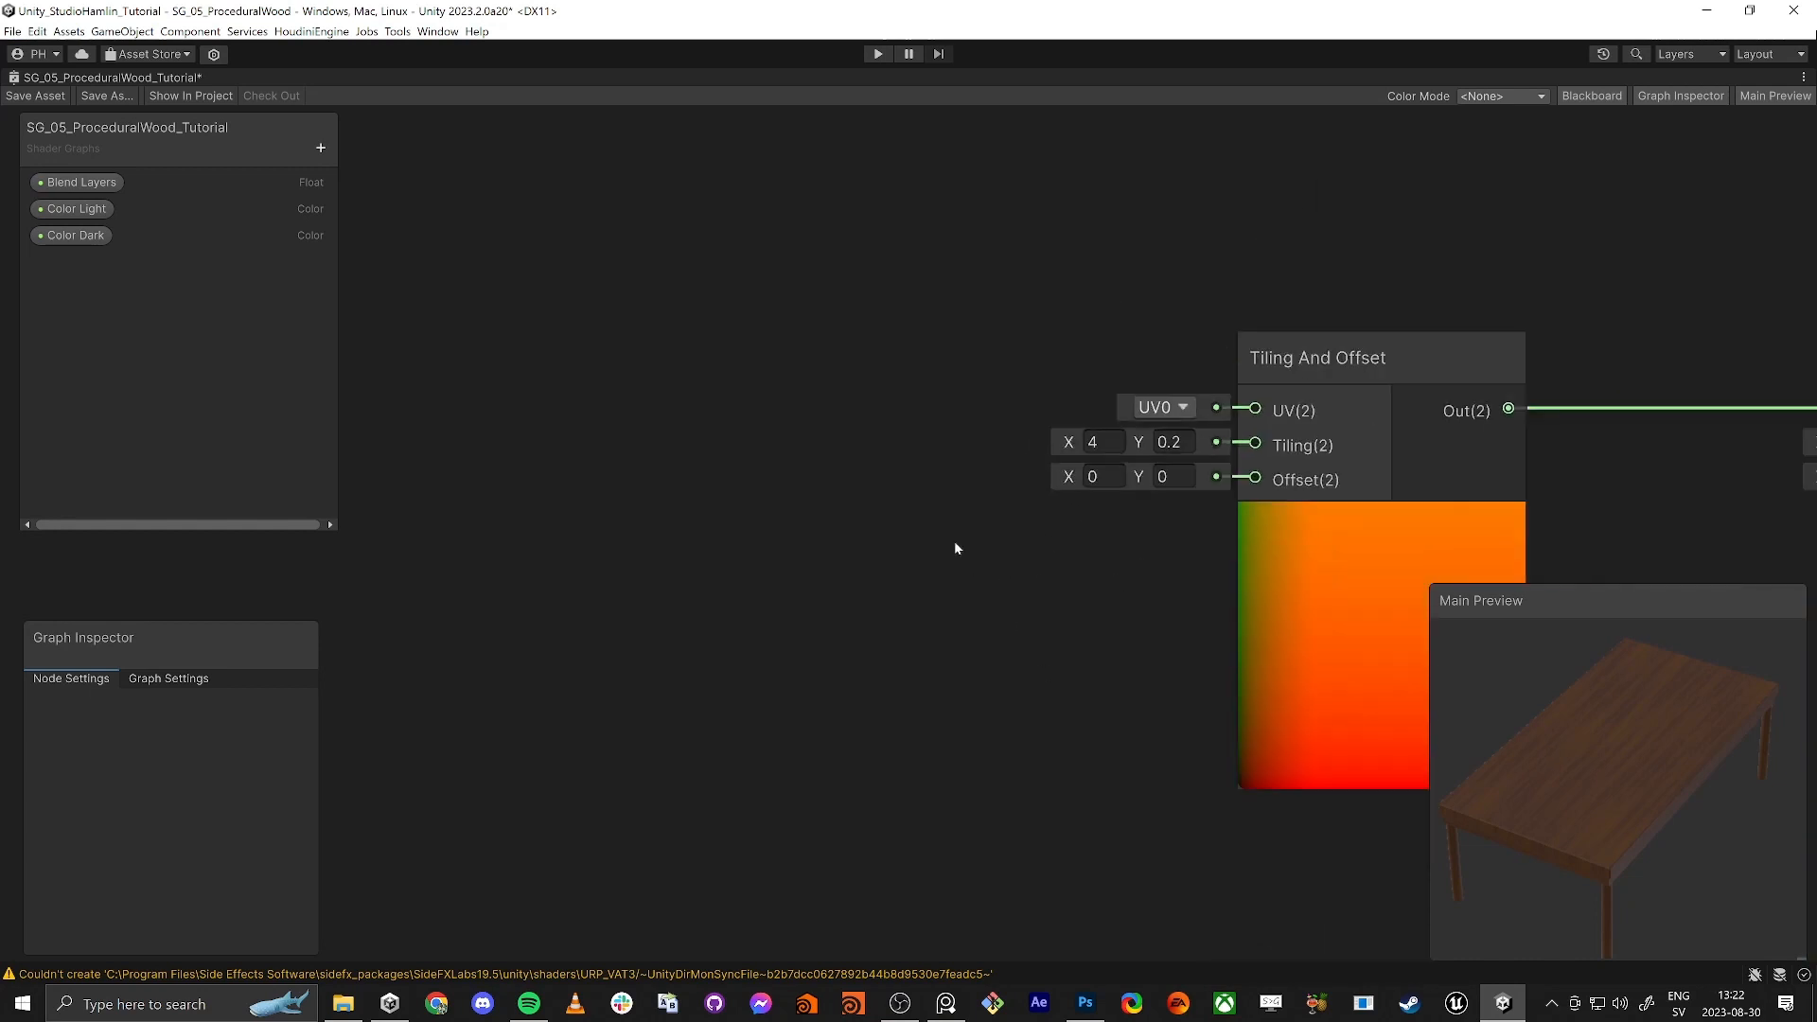
Step: Add a Float property named UV Scale and place its node ahead of the upper chain's Tiling And Offset node
left_click(320, 147)
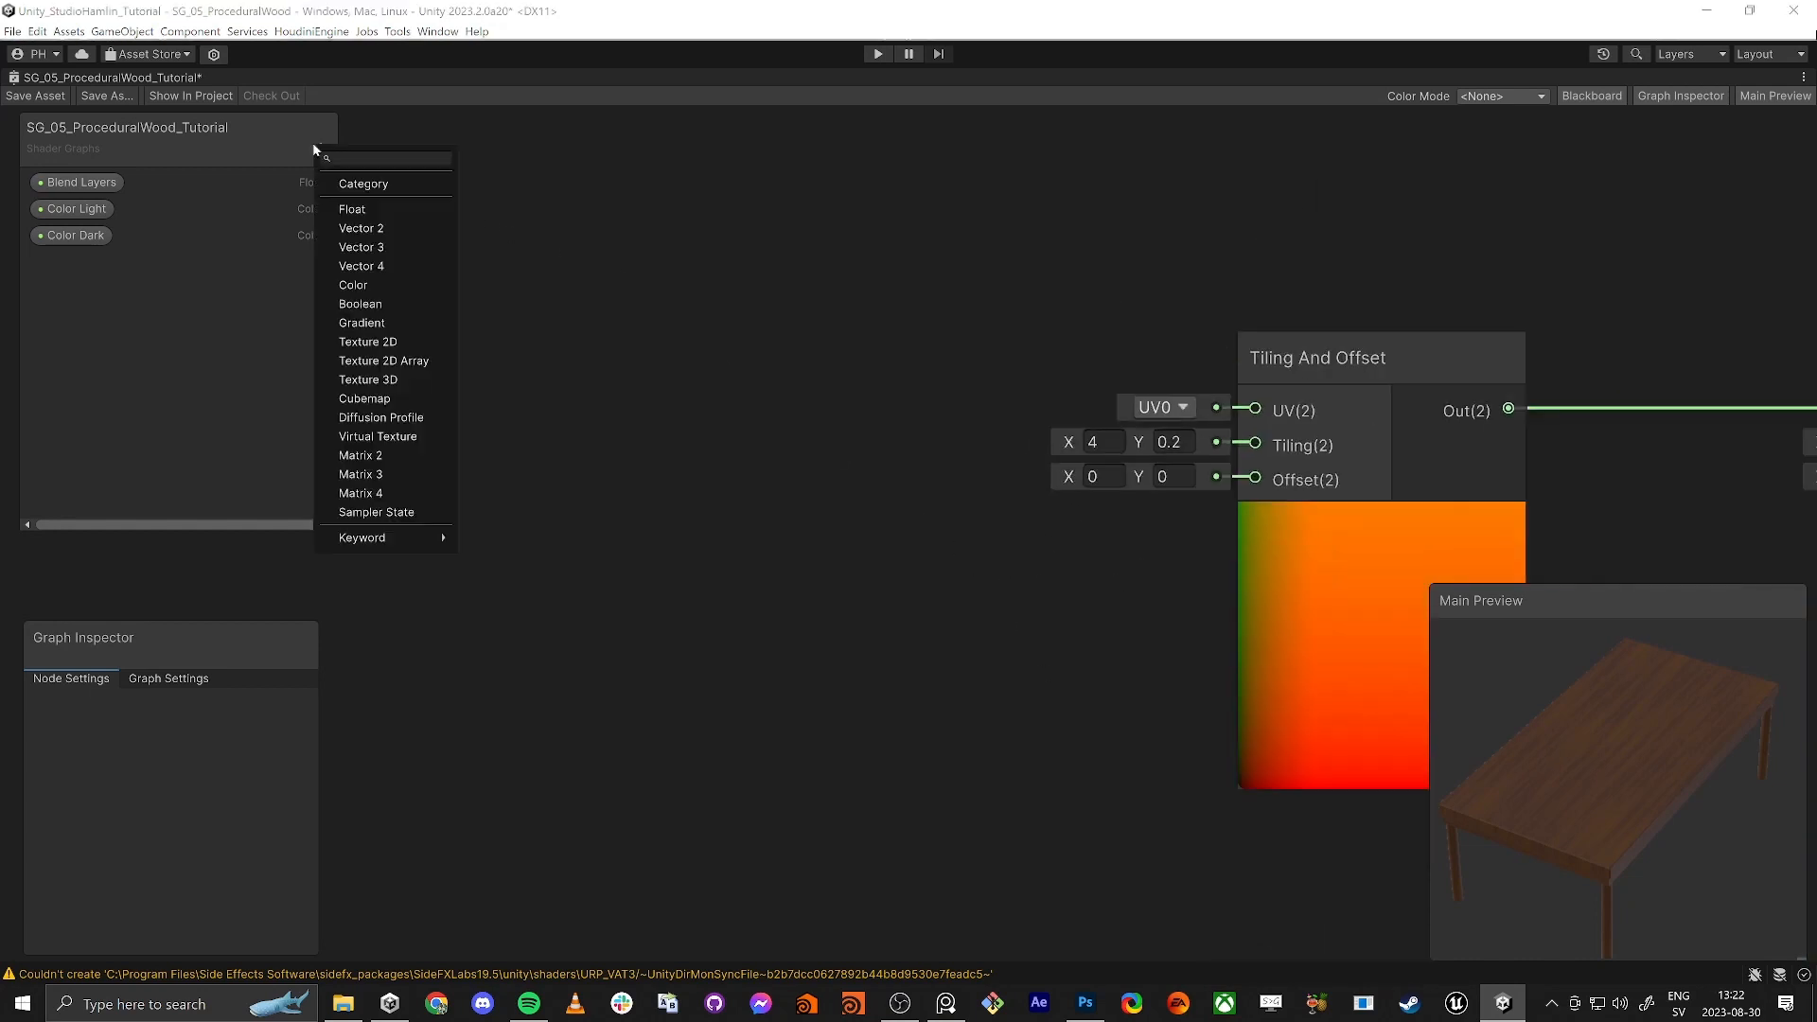
left_click(356, 209)
type("UV ")
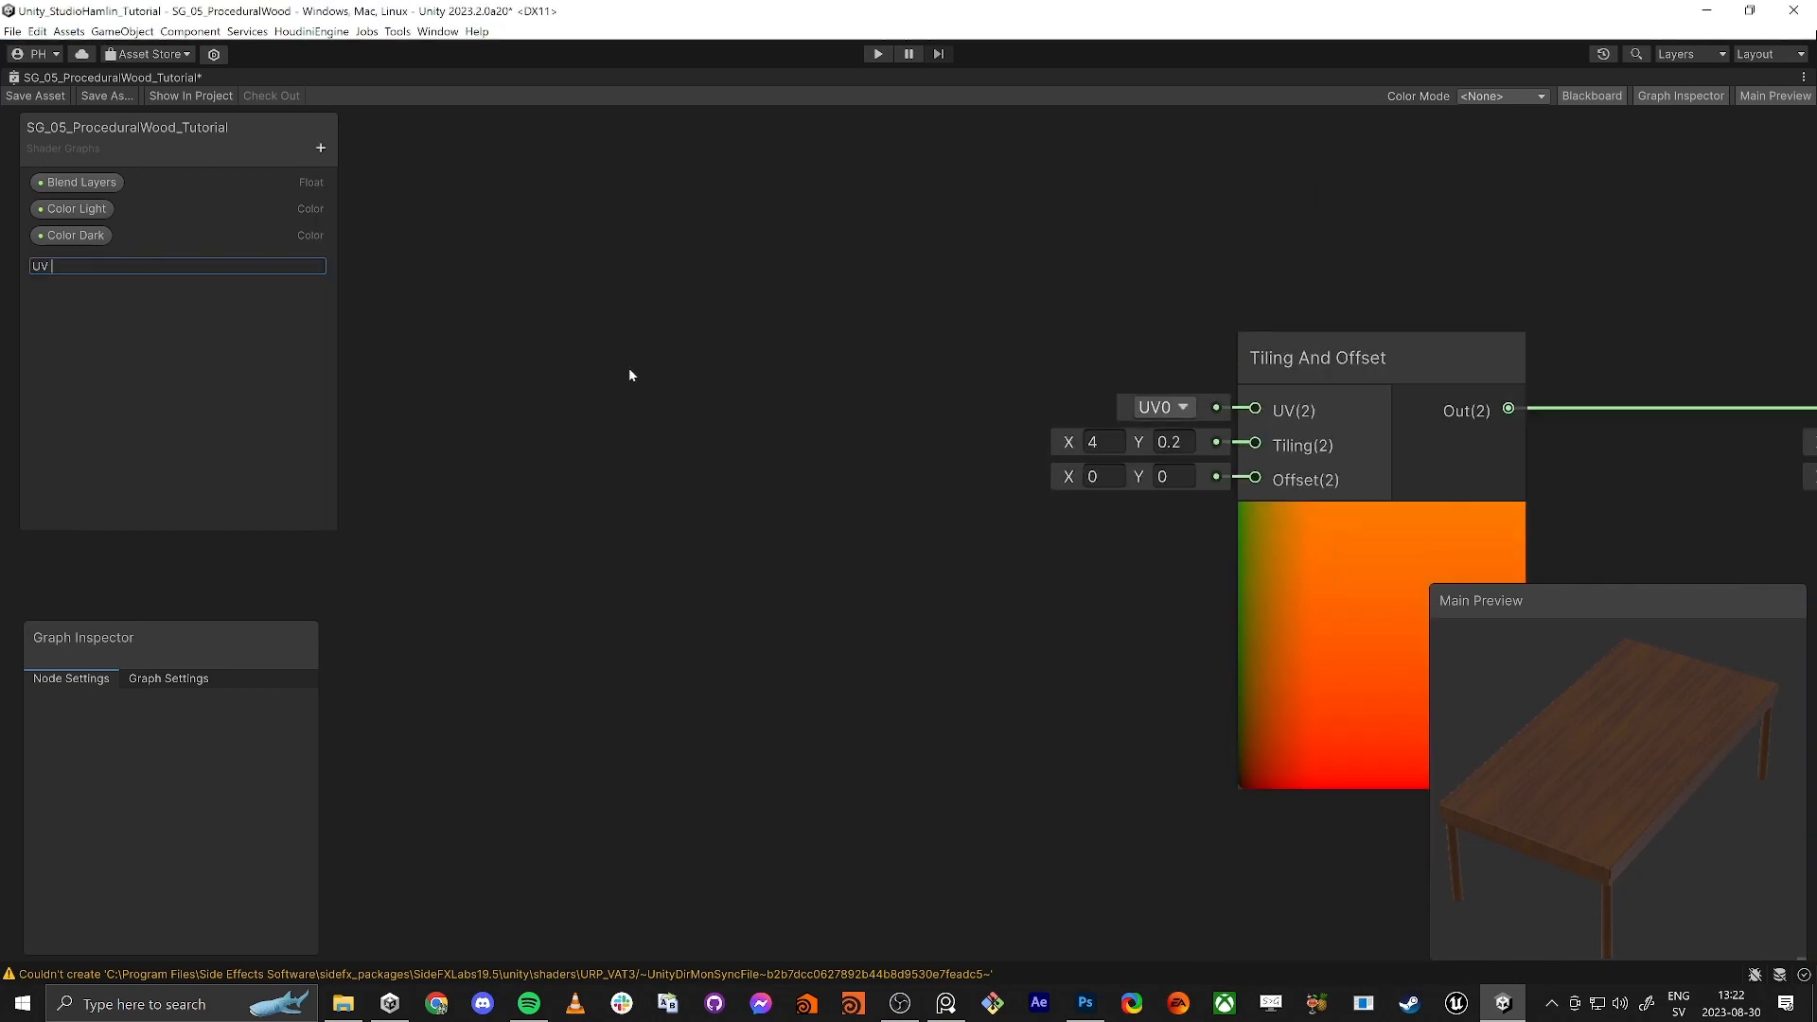
type("Scale")
key("Return")
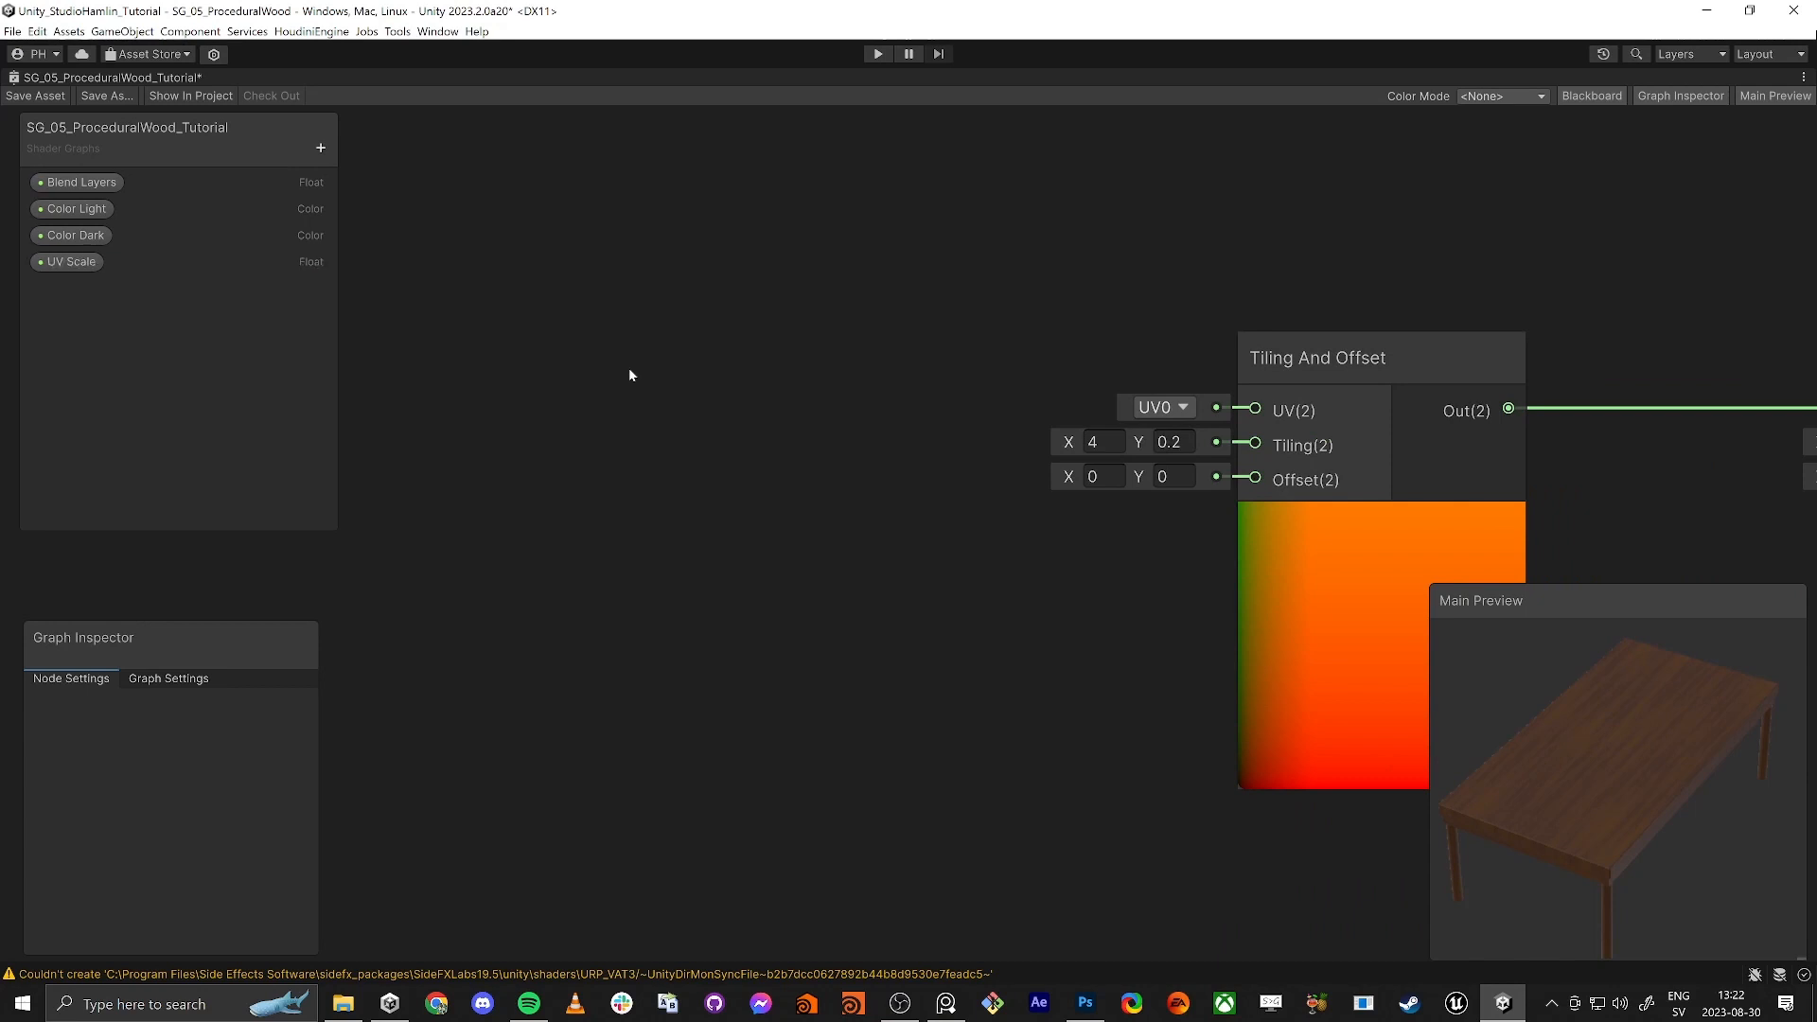
left_click_drag(64, 263, 655, 388)
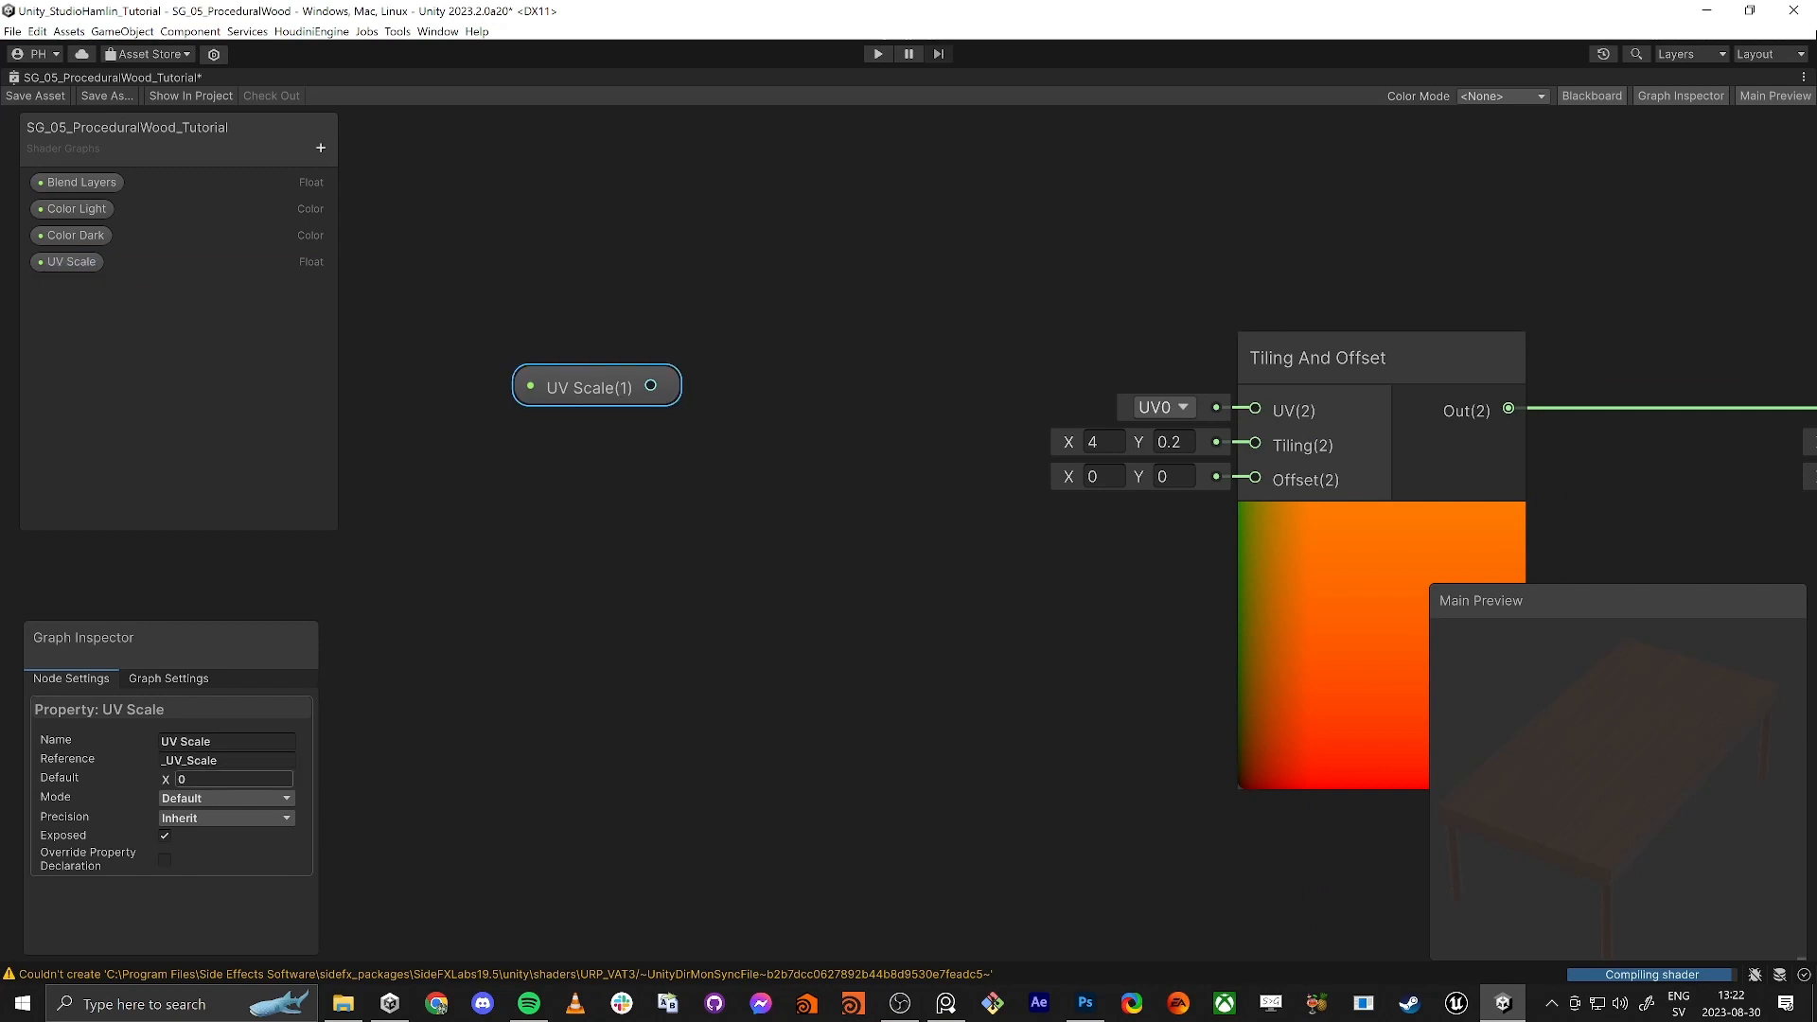
Step: Make the UV Scale property a slider with a maximum of 5 and a default of 1
left_click(182, 801)
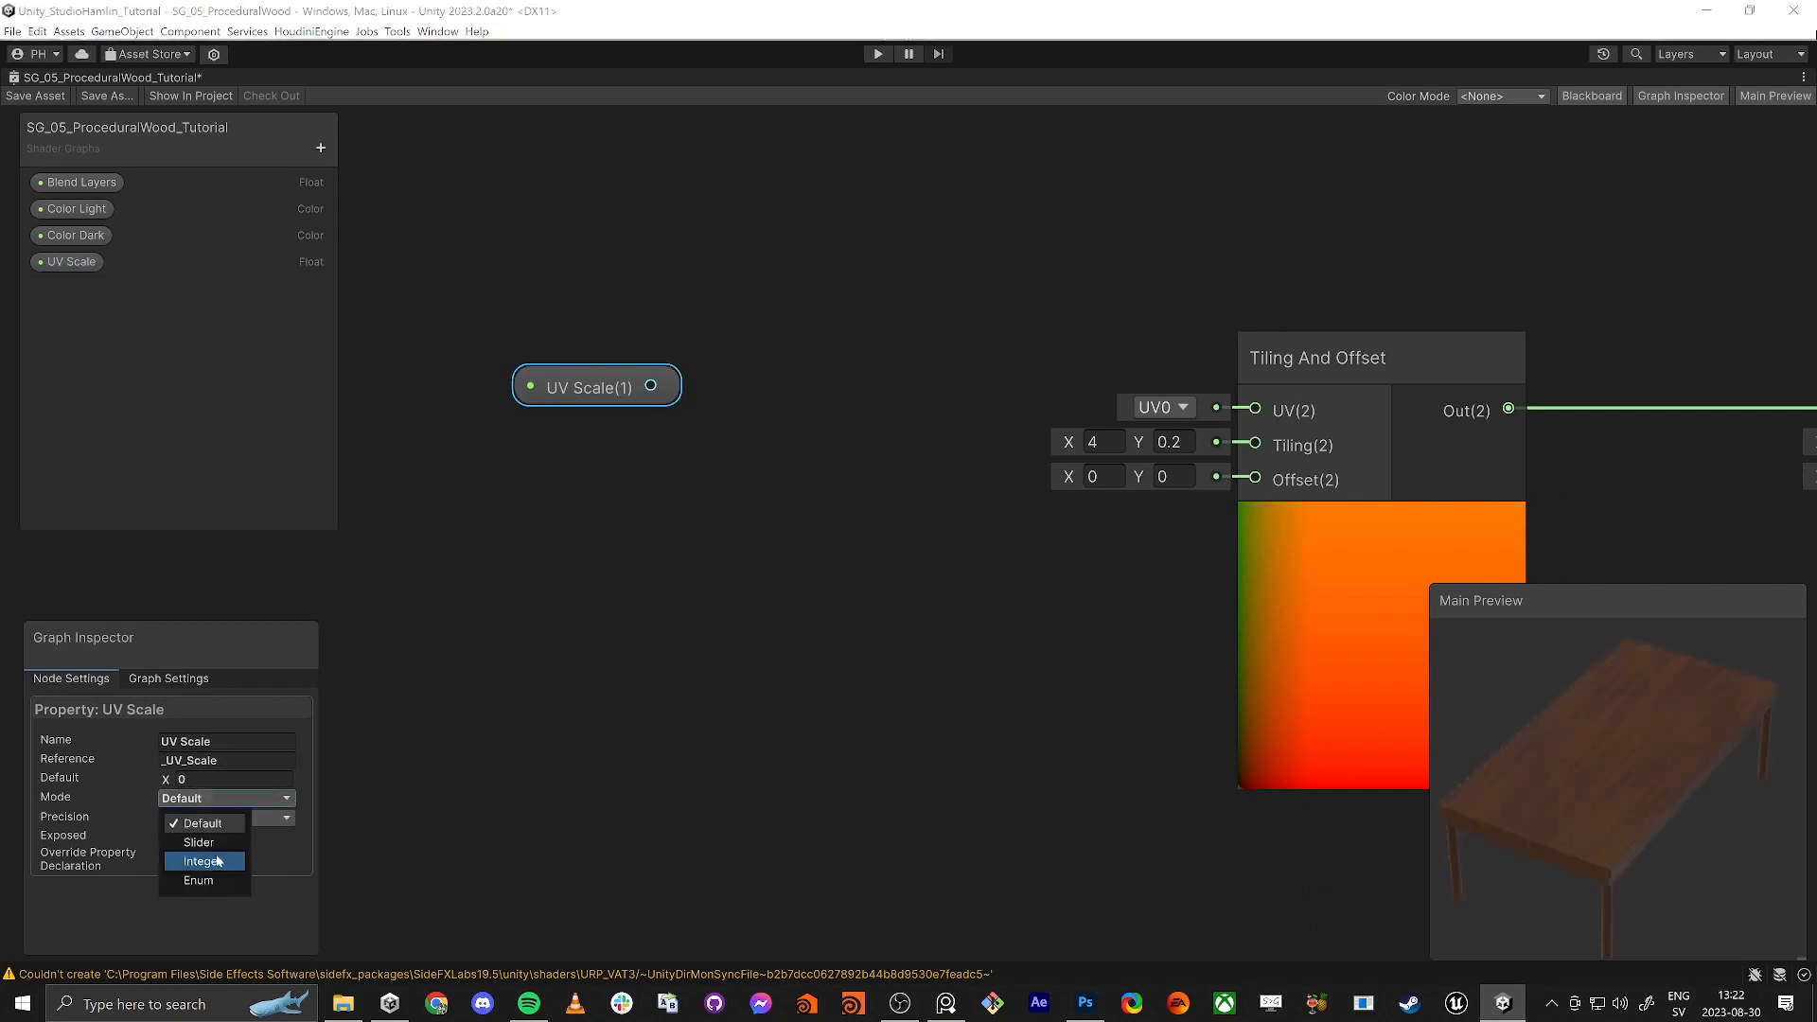
left_click(221, 844)
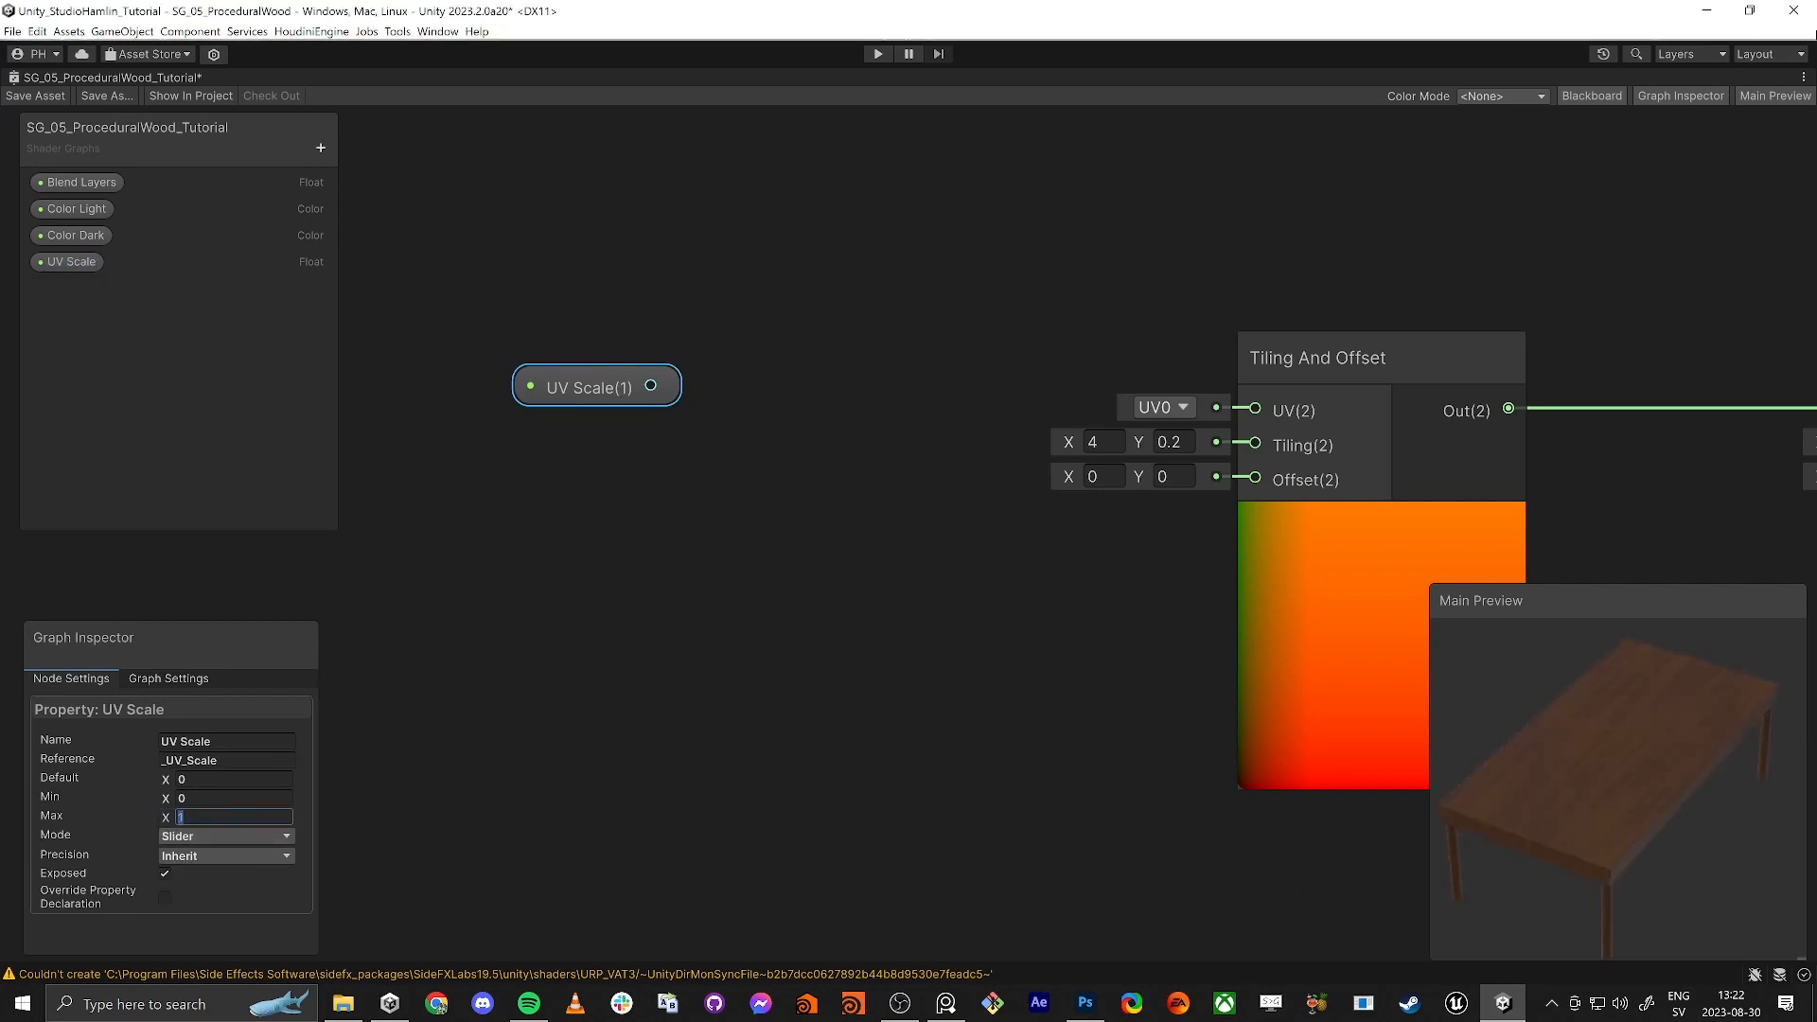
type("5")
key("Tab")
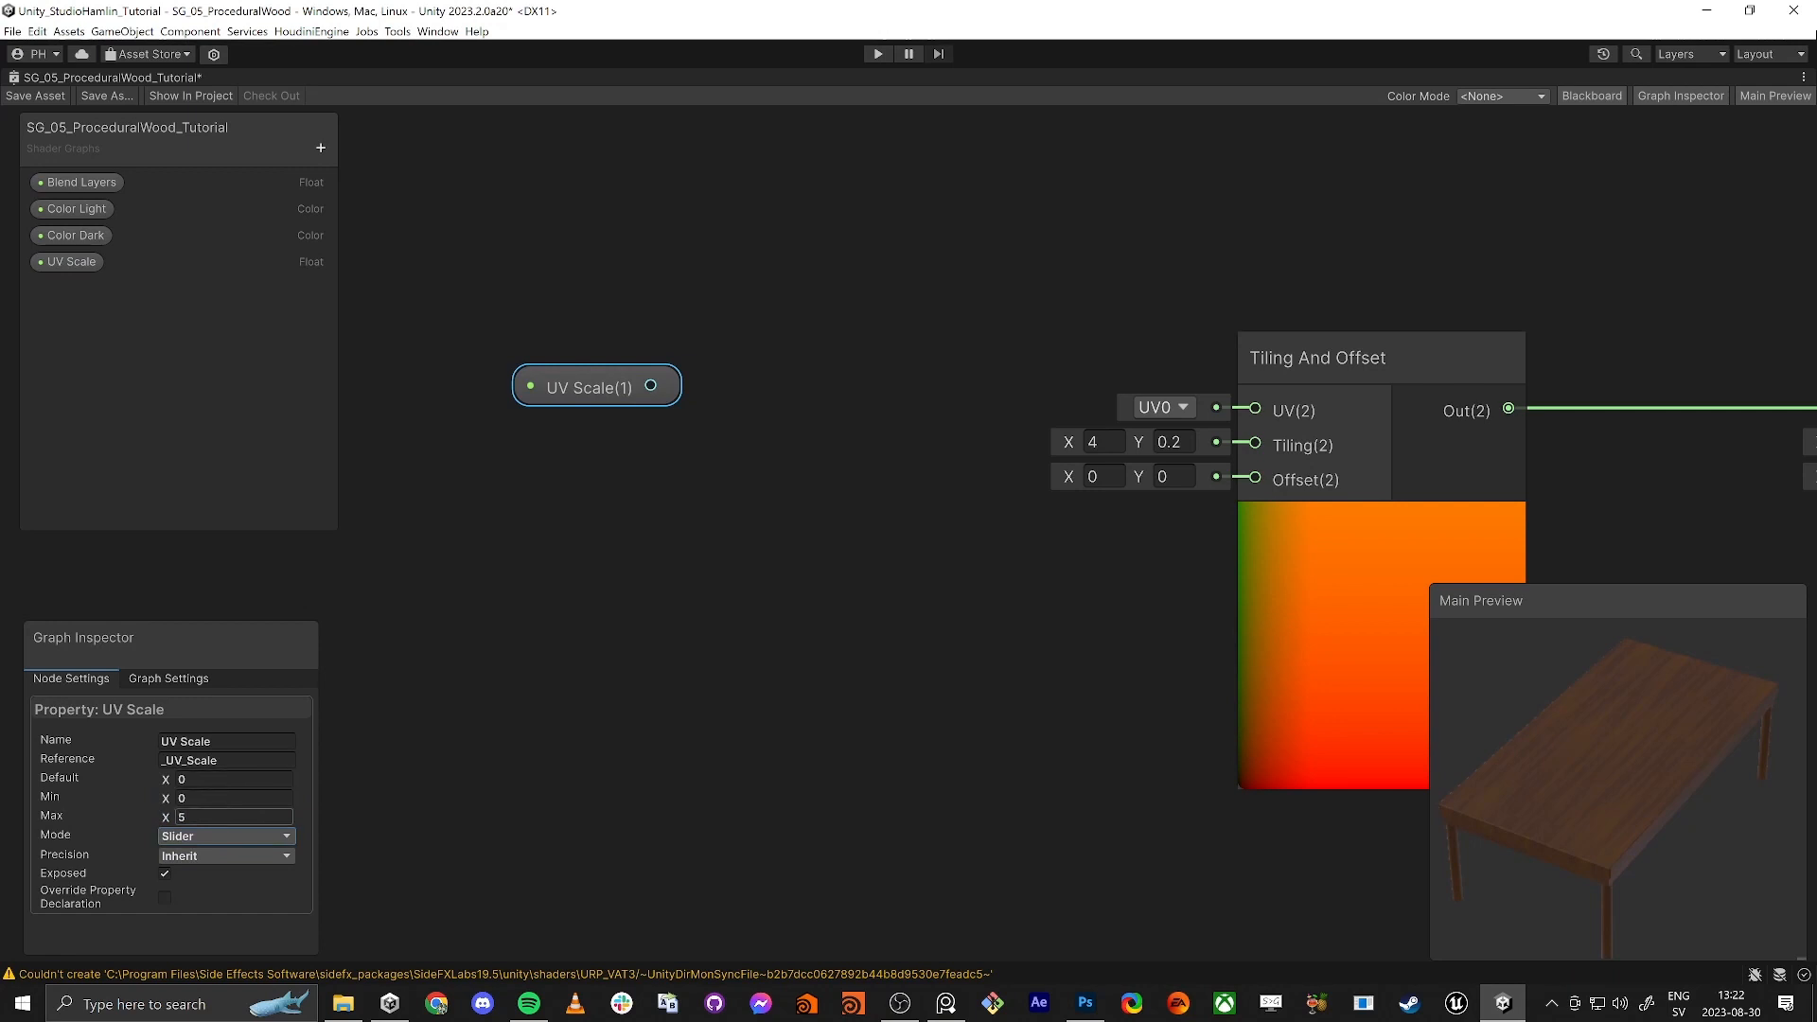
left_click(165, 779)
type("1")
key("Tab")
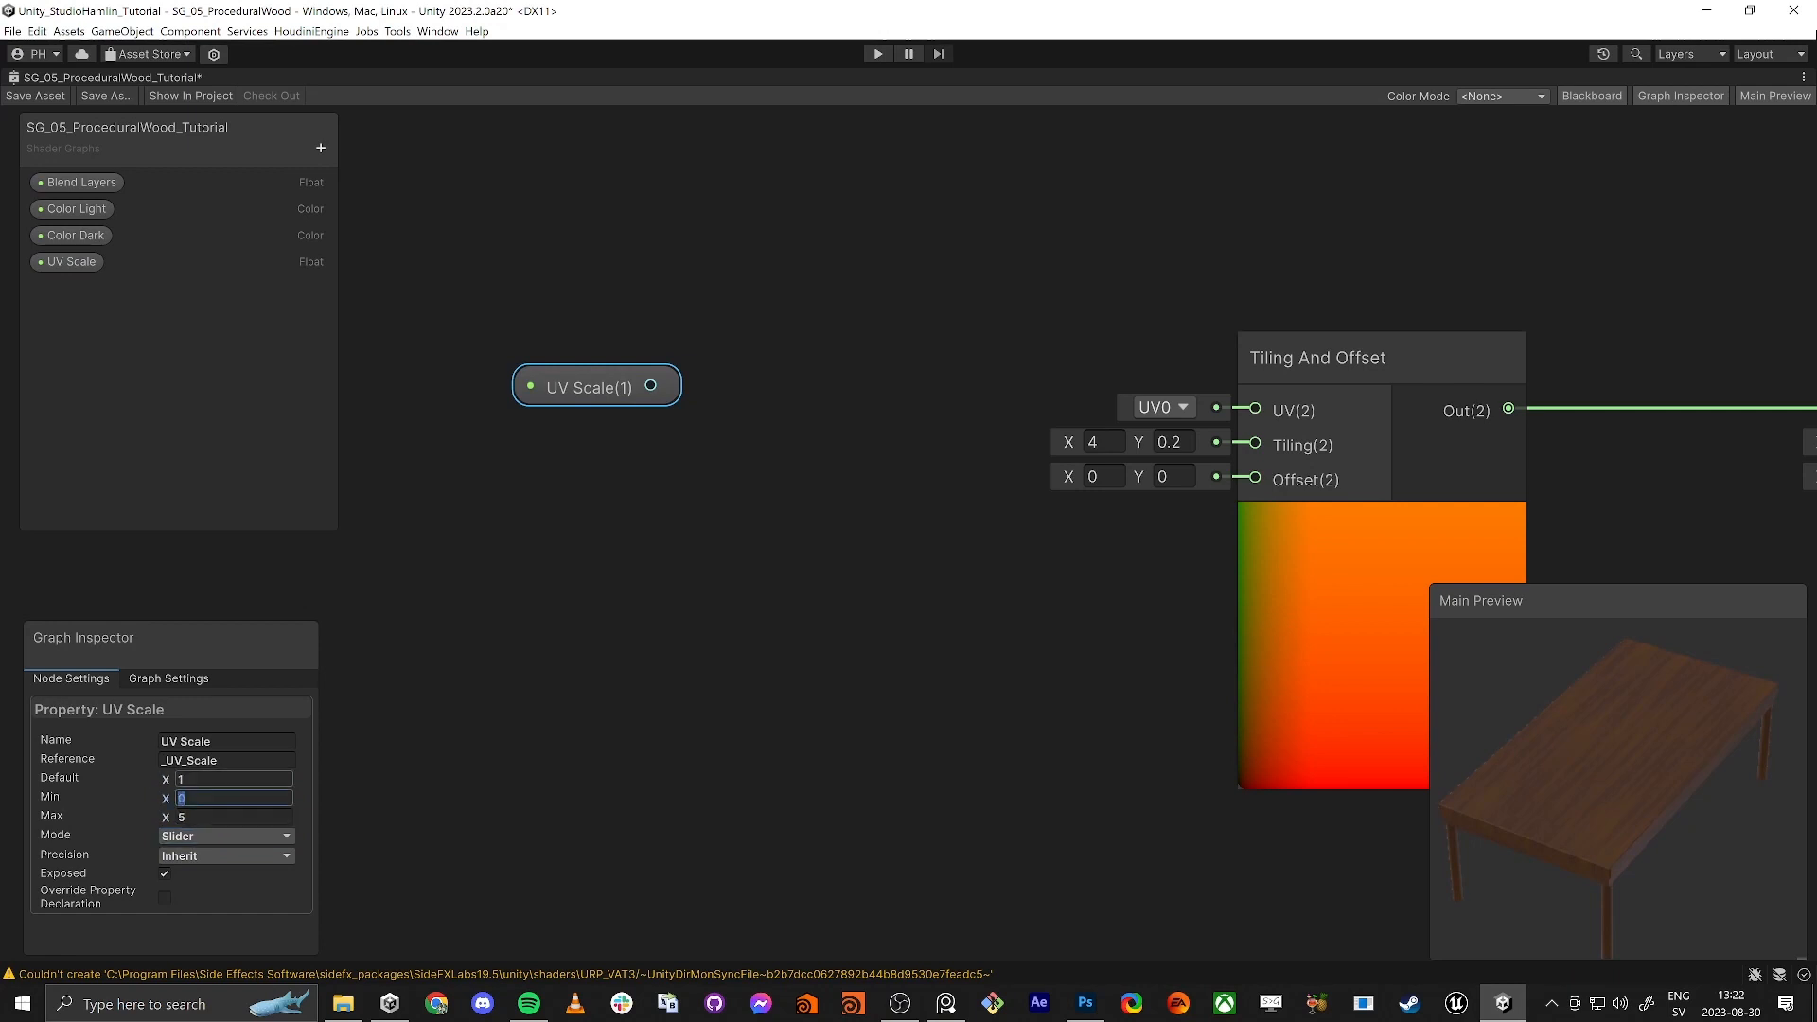
Step: Feed UV Scale into the B input of a new Multiply node and set its A input to 4
left_click_drag(635, 385, 759, 392)
type("multiply")
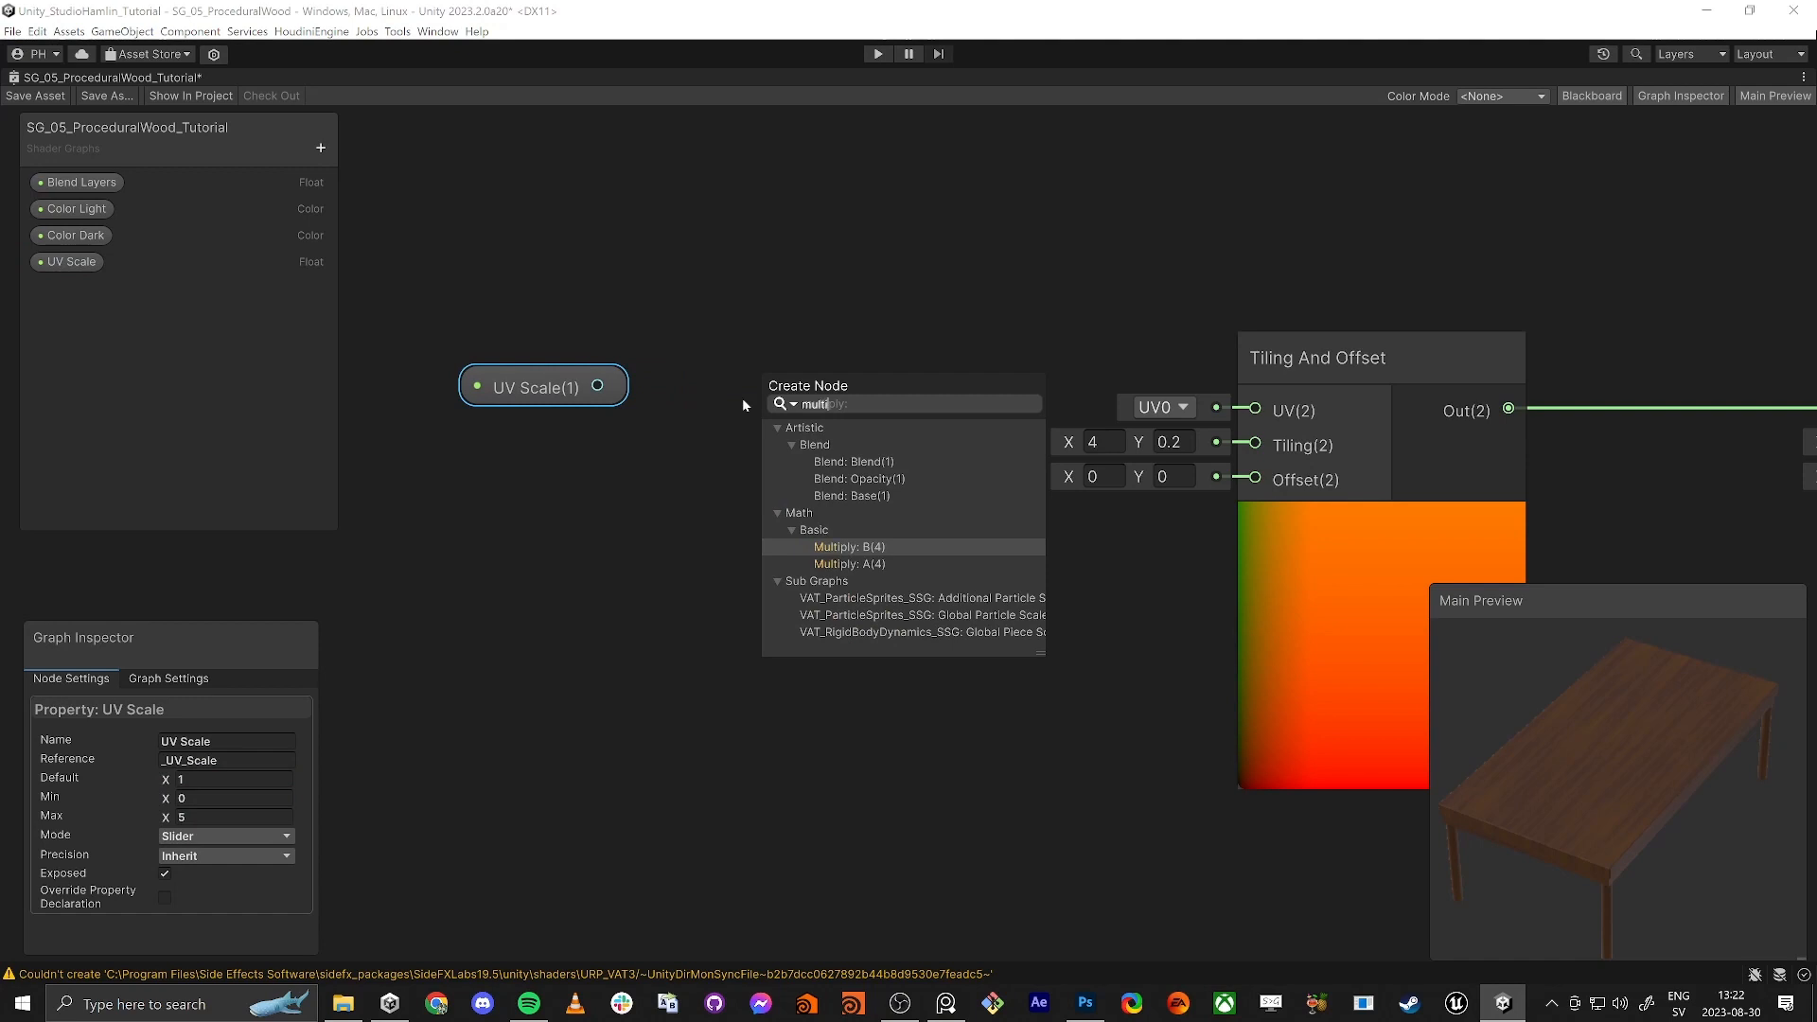
key("Return")
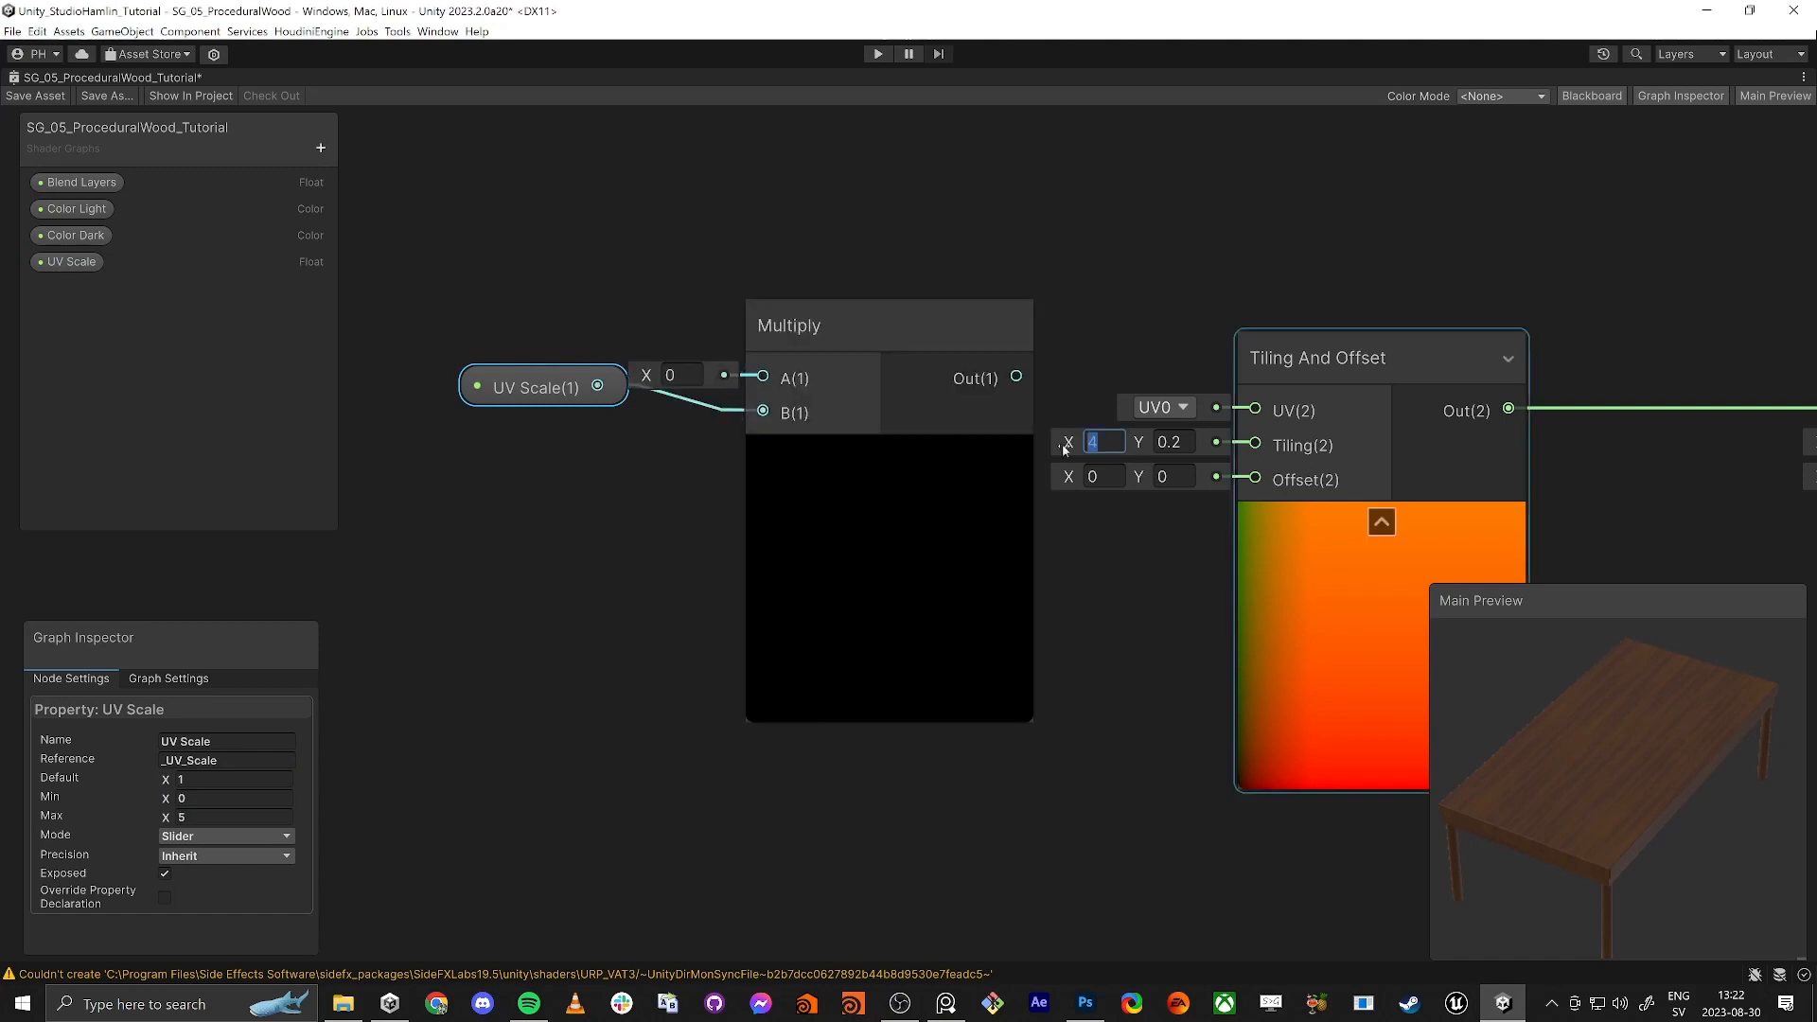
left_click(674, 375)
type("4")
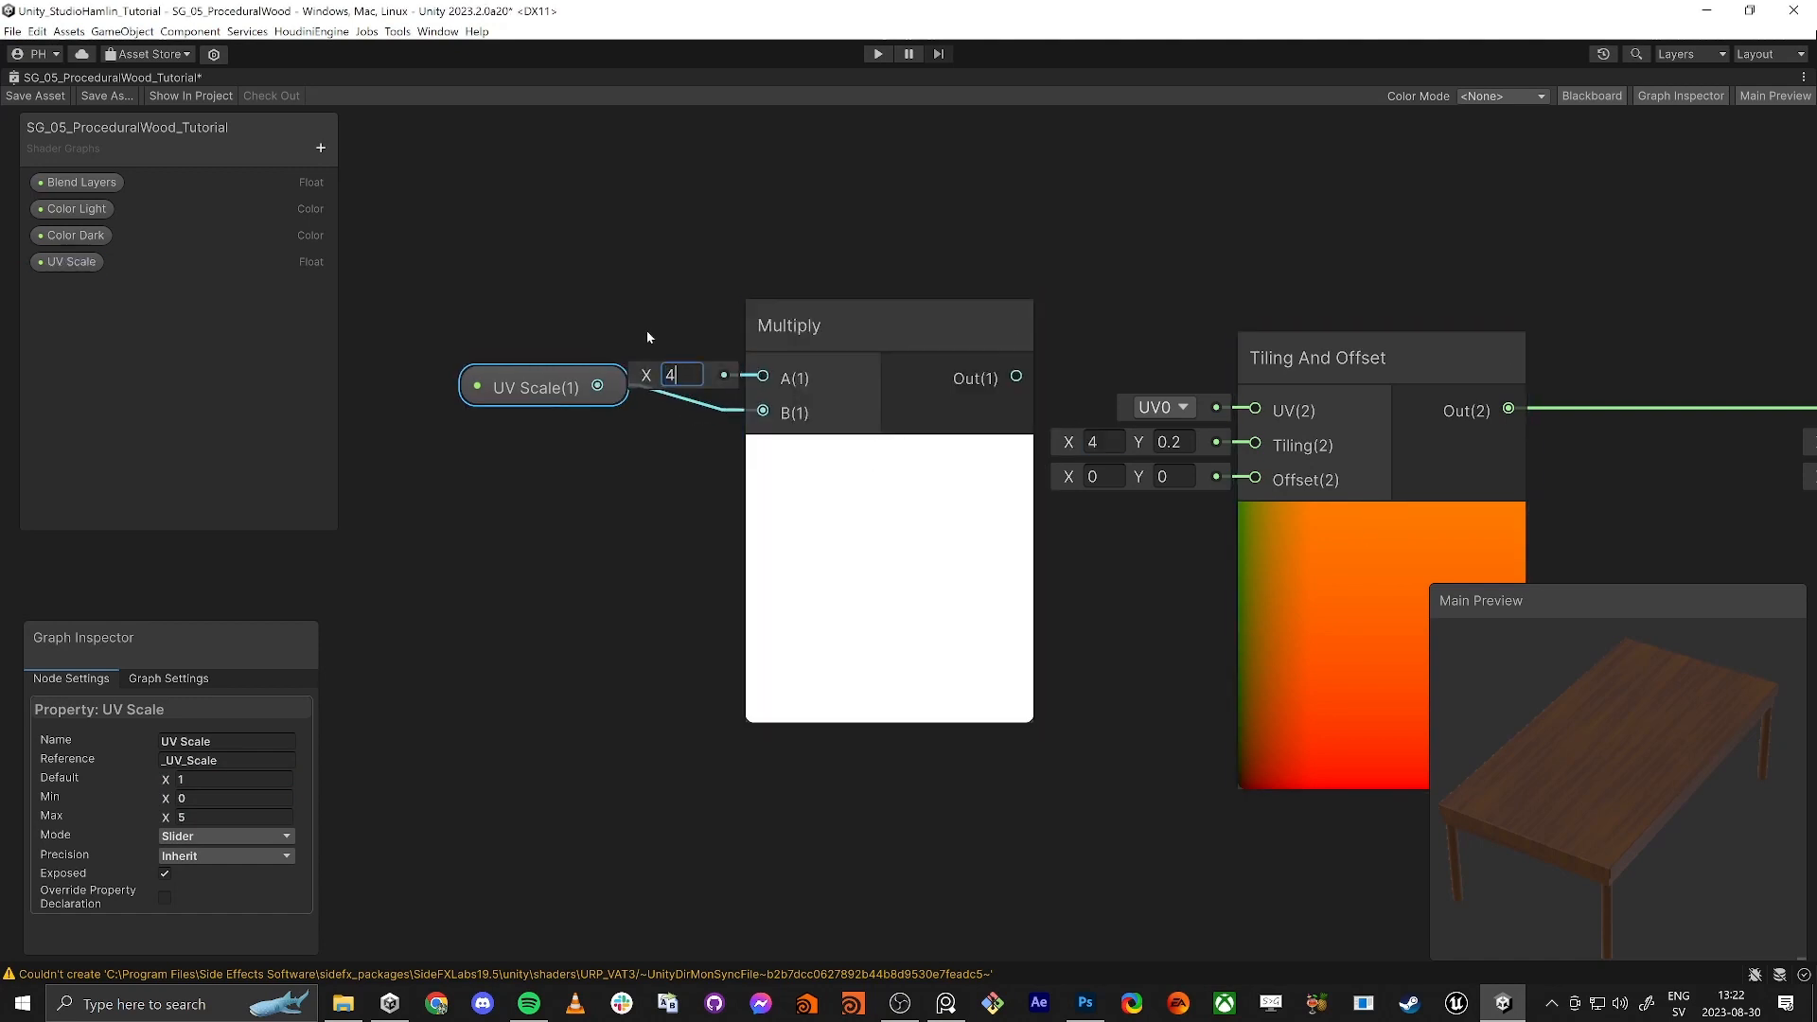
Step: Collapse the Multiply node's preview and move it and UV Scale farther away from Tiling And Offset
left_click_drag(558, 396, 379, 420)
left_click(890, 454)
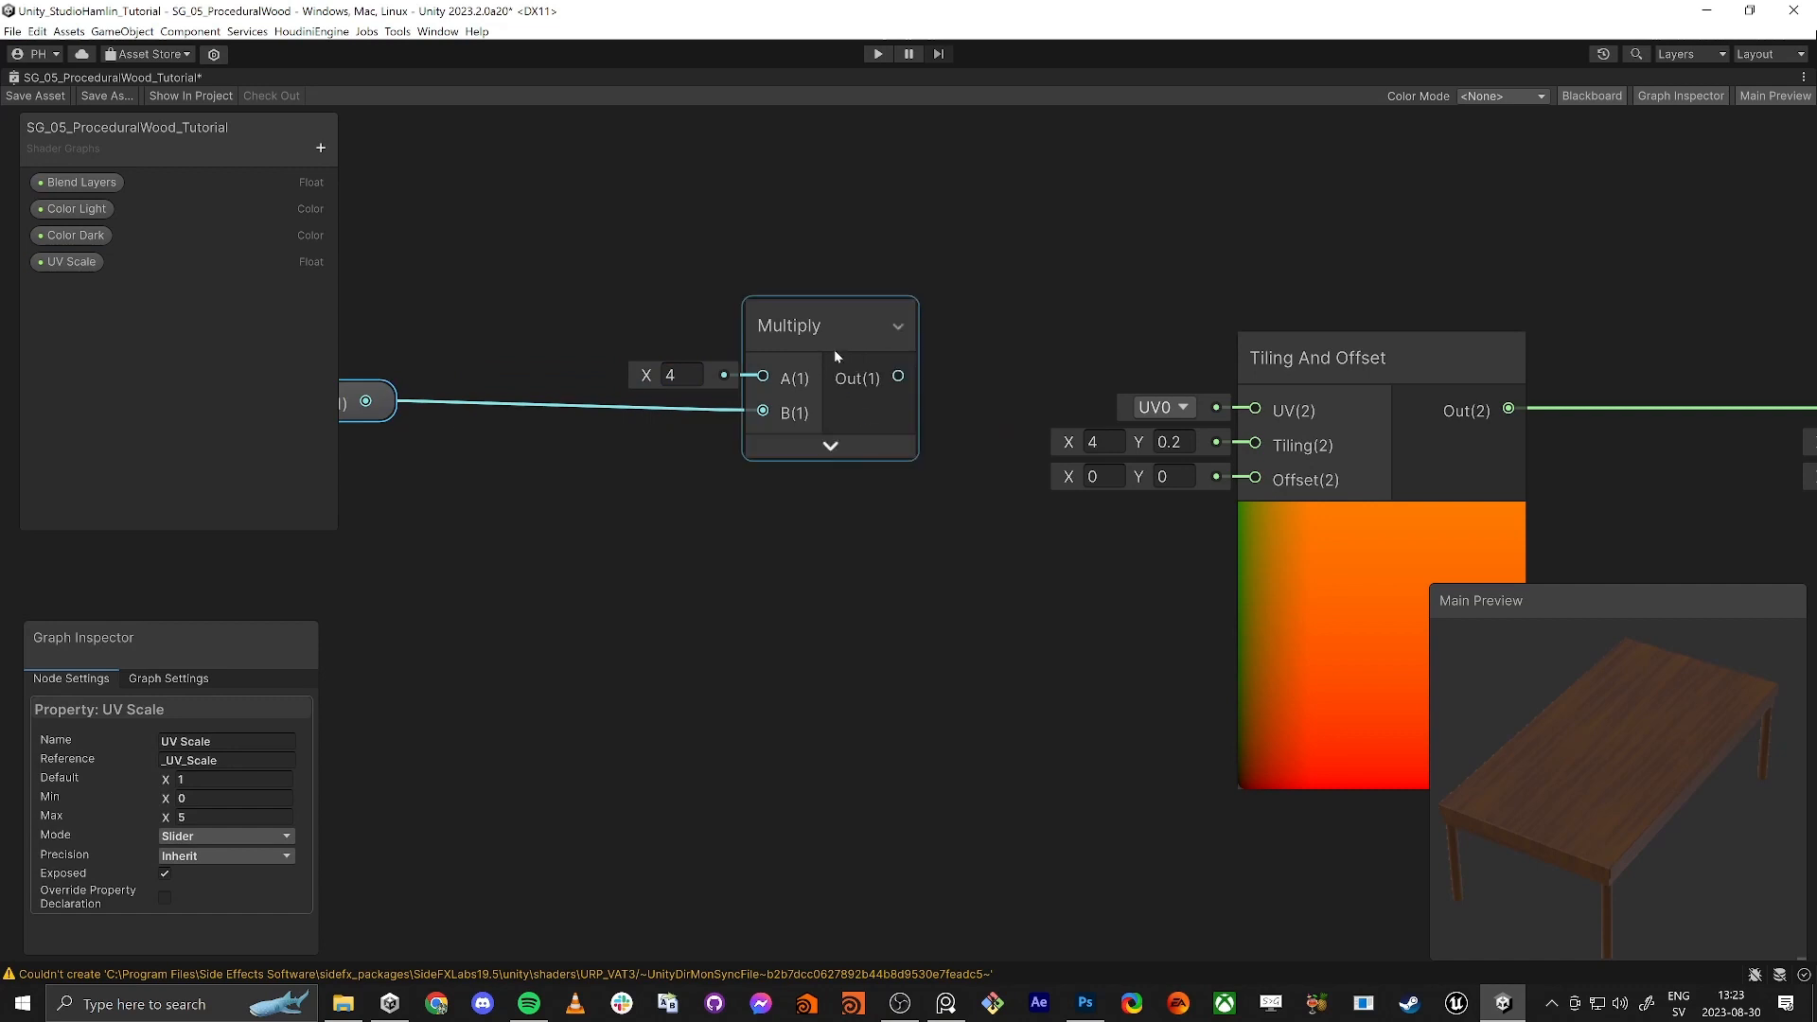
left_click_drag(832, 322, 608, 317)
middle_click_drag(753, 549, 1135, 537)
middle_click_drag(962, 523, 892, 512)
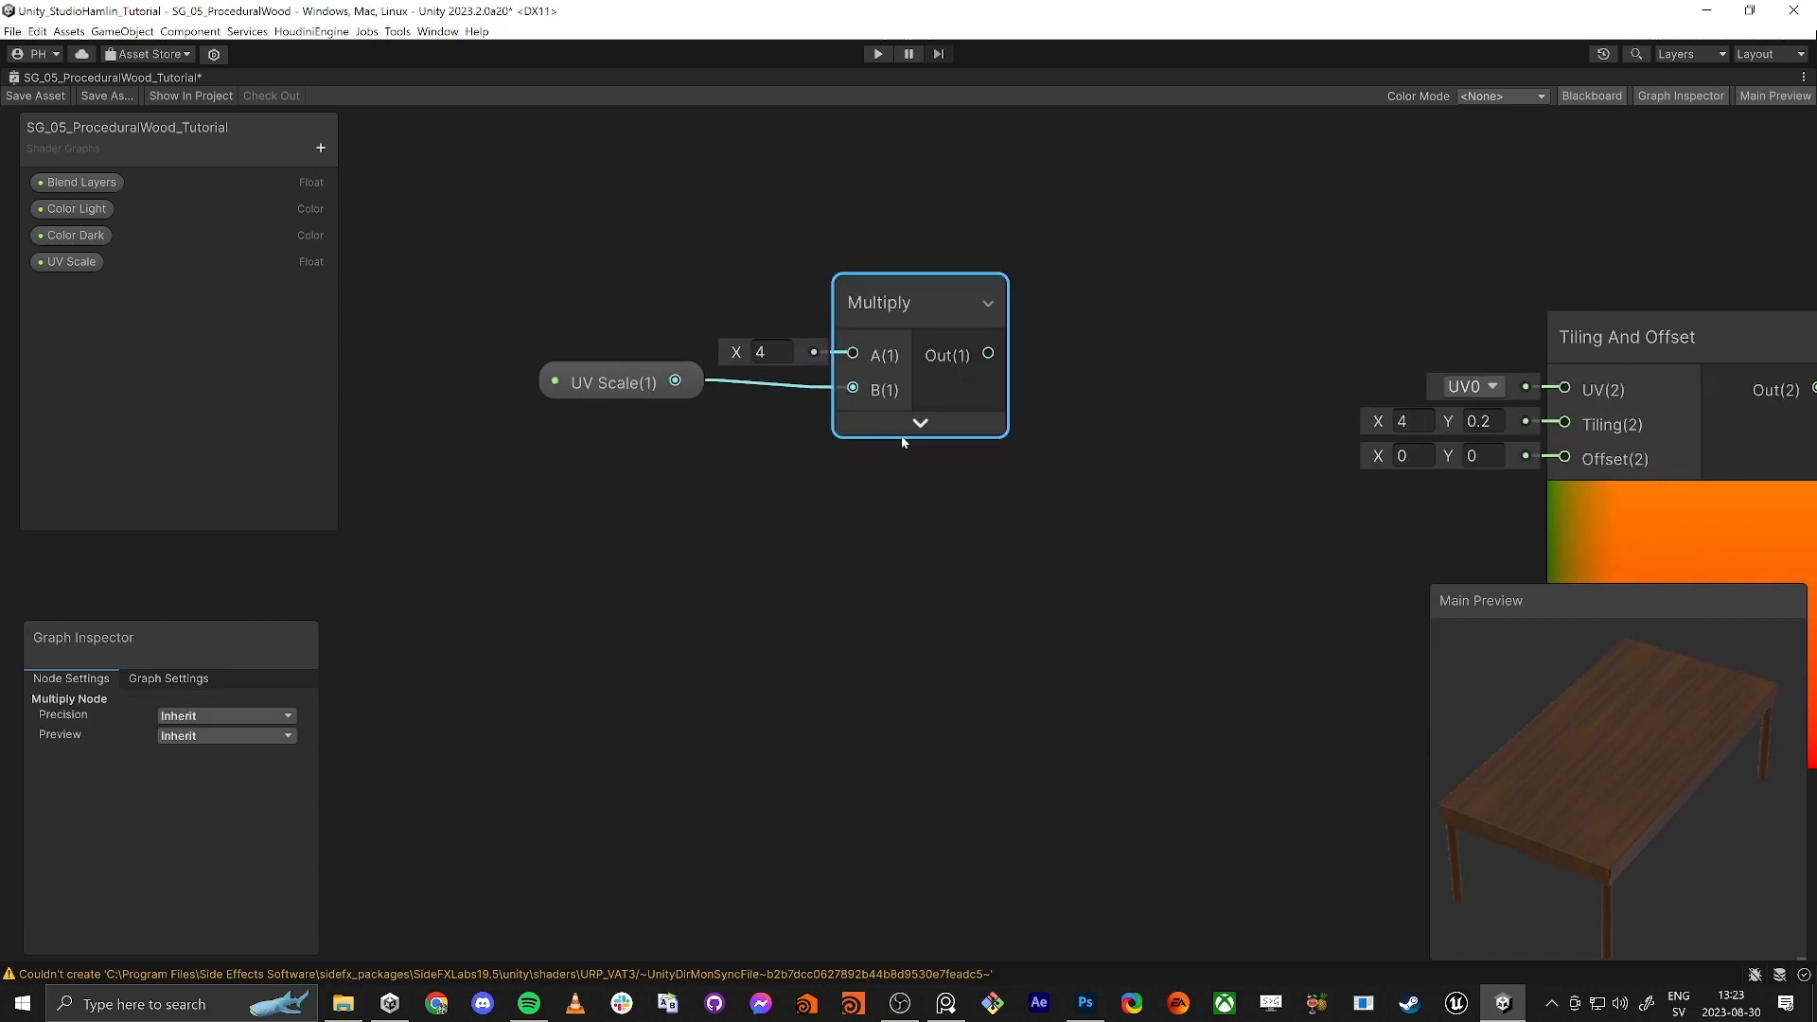
Step: Feed UV Scale into the A input of a second Multiply node below the first and set its B input to 0.2
left_click(688, 377)
left_click_drag(676, 381, 848, 623)
type("mui")
key("BackSpace")
type("lit")
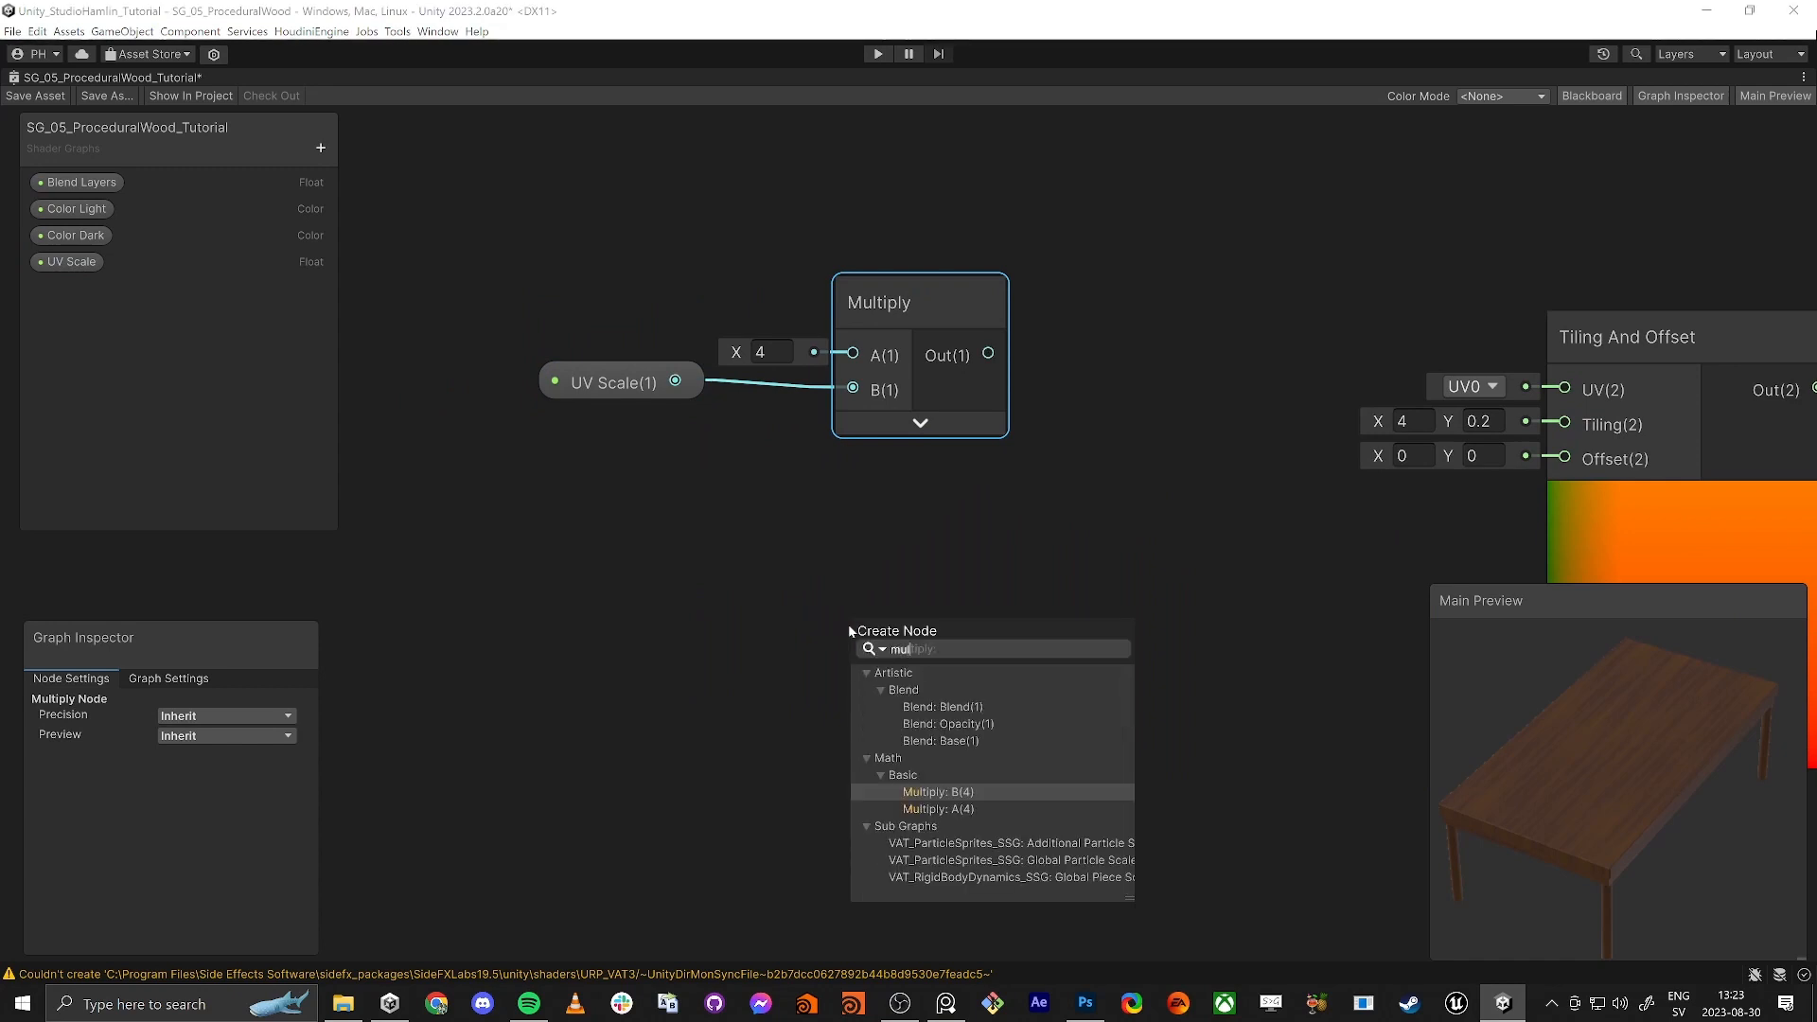
key("BackSpace")
key("BackSpace")
key("Return")
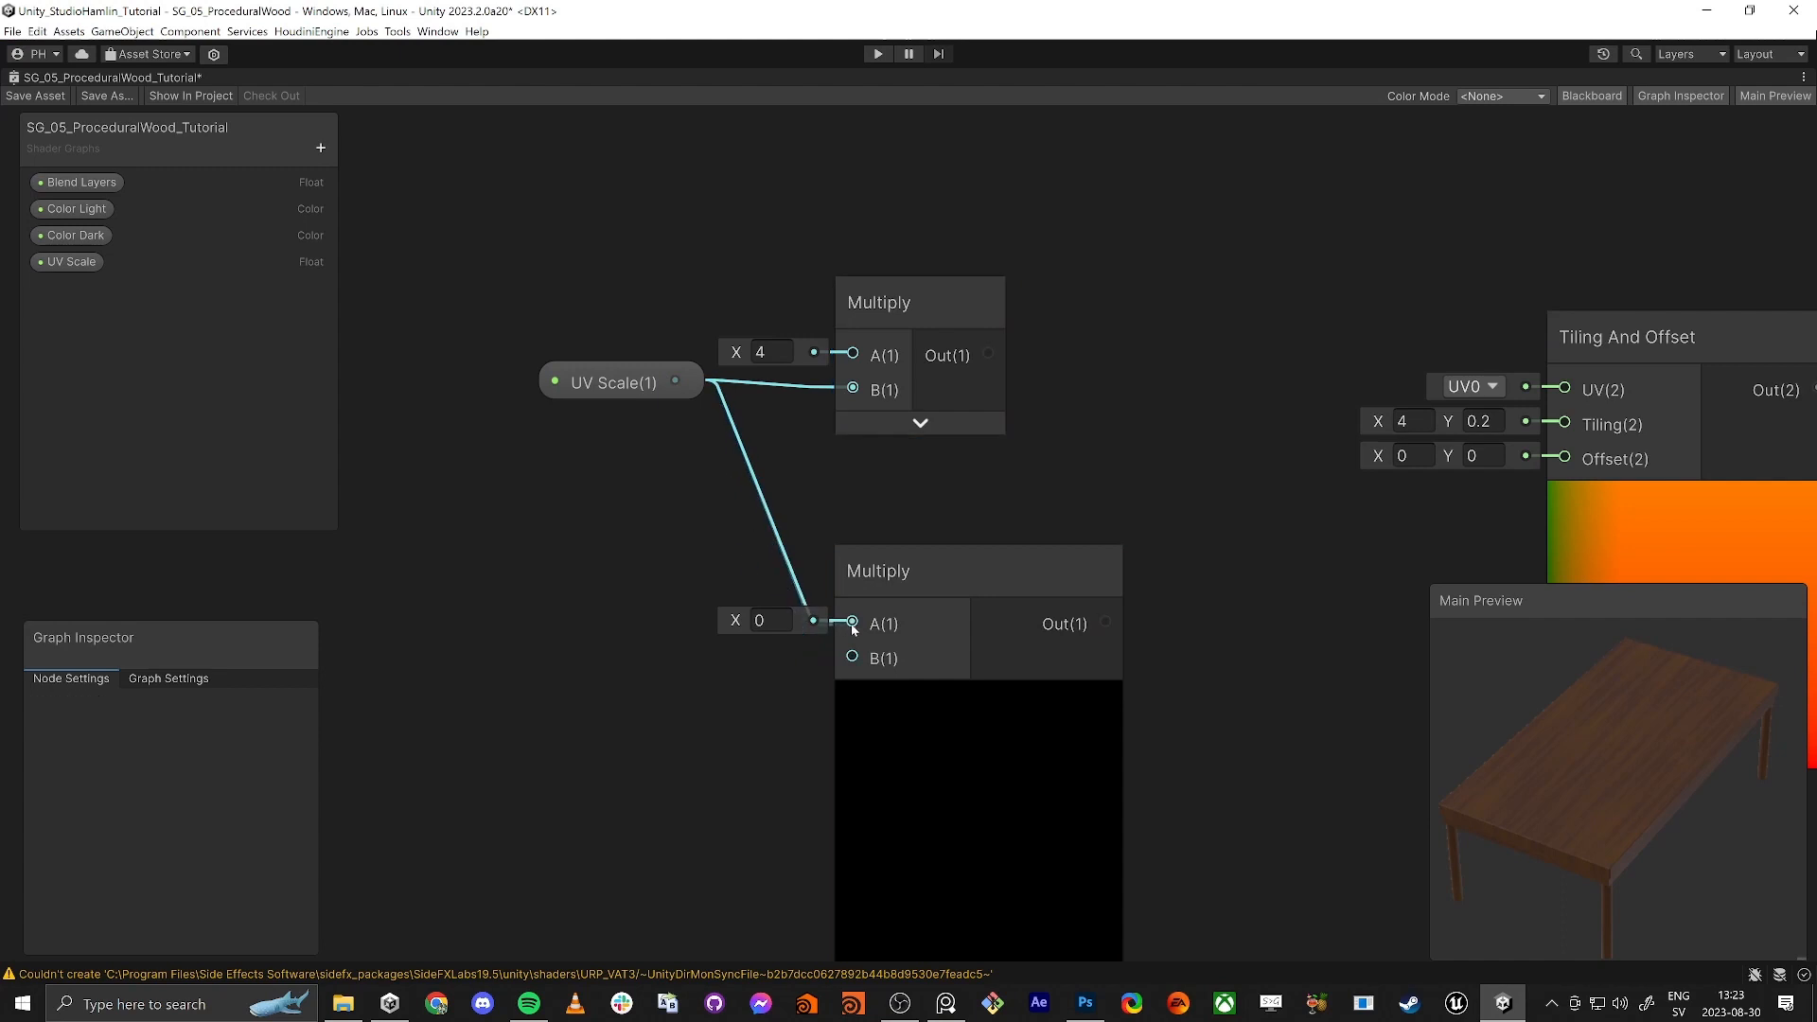
left_click(771, 654)
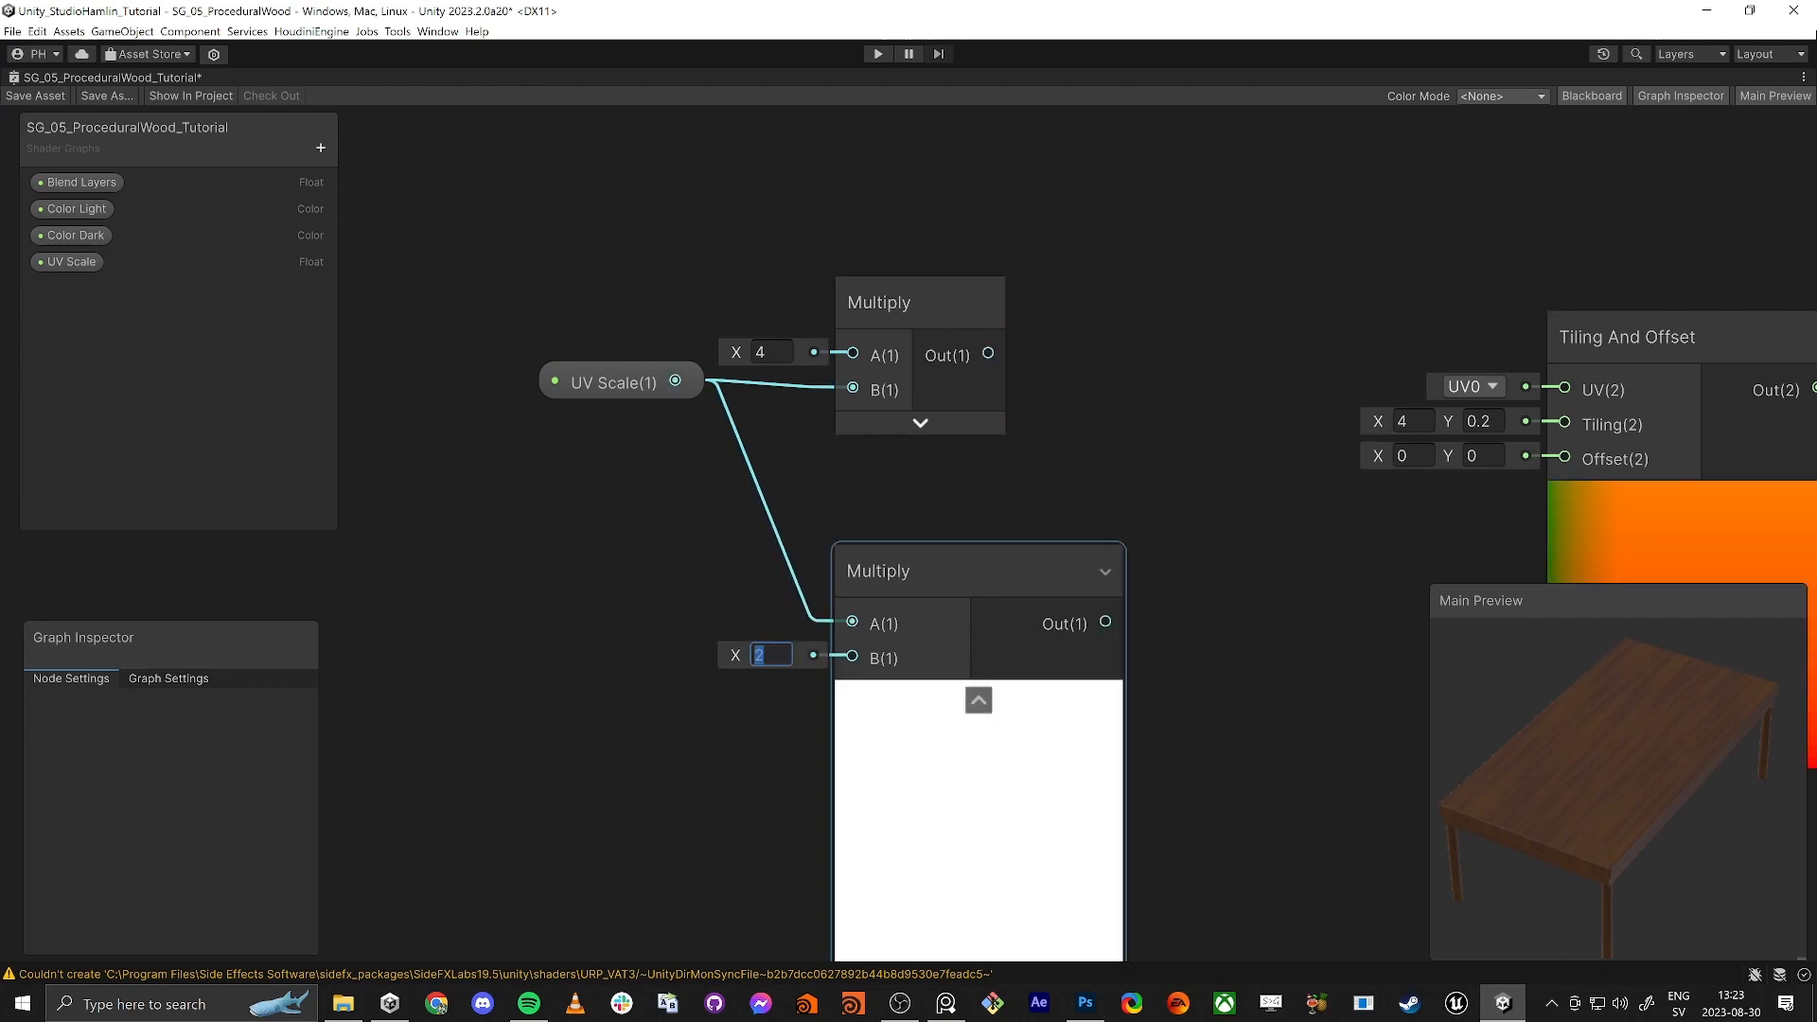
type("0.2")
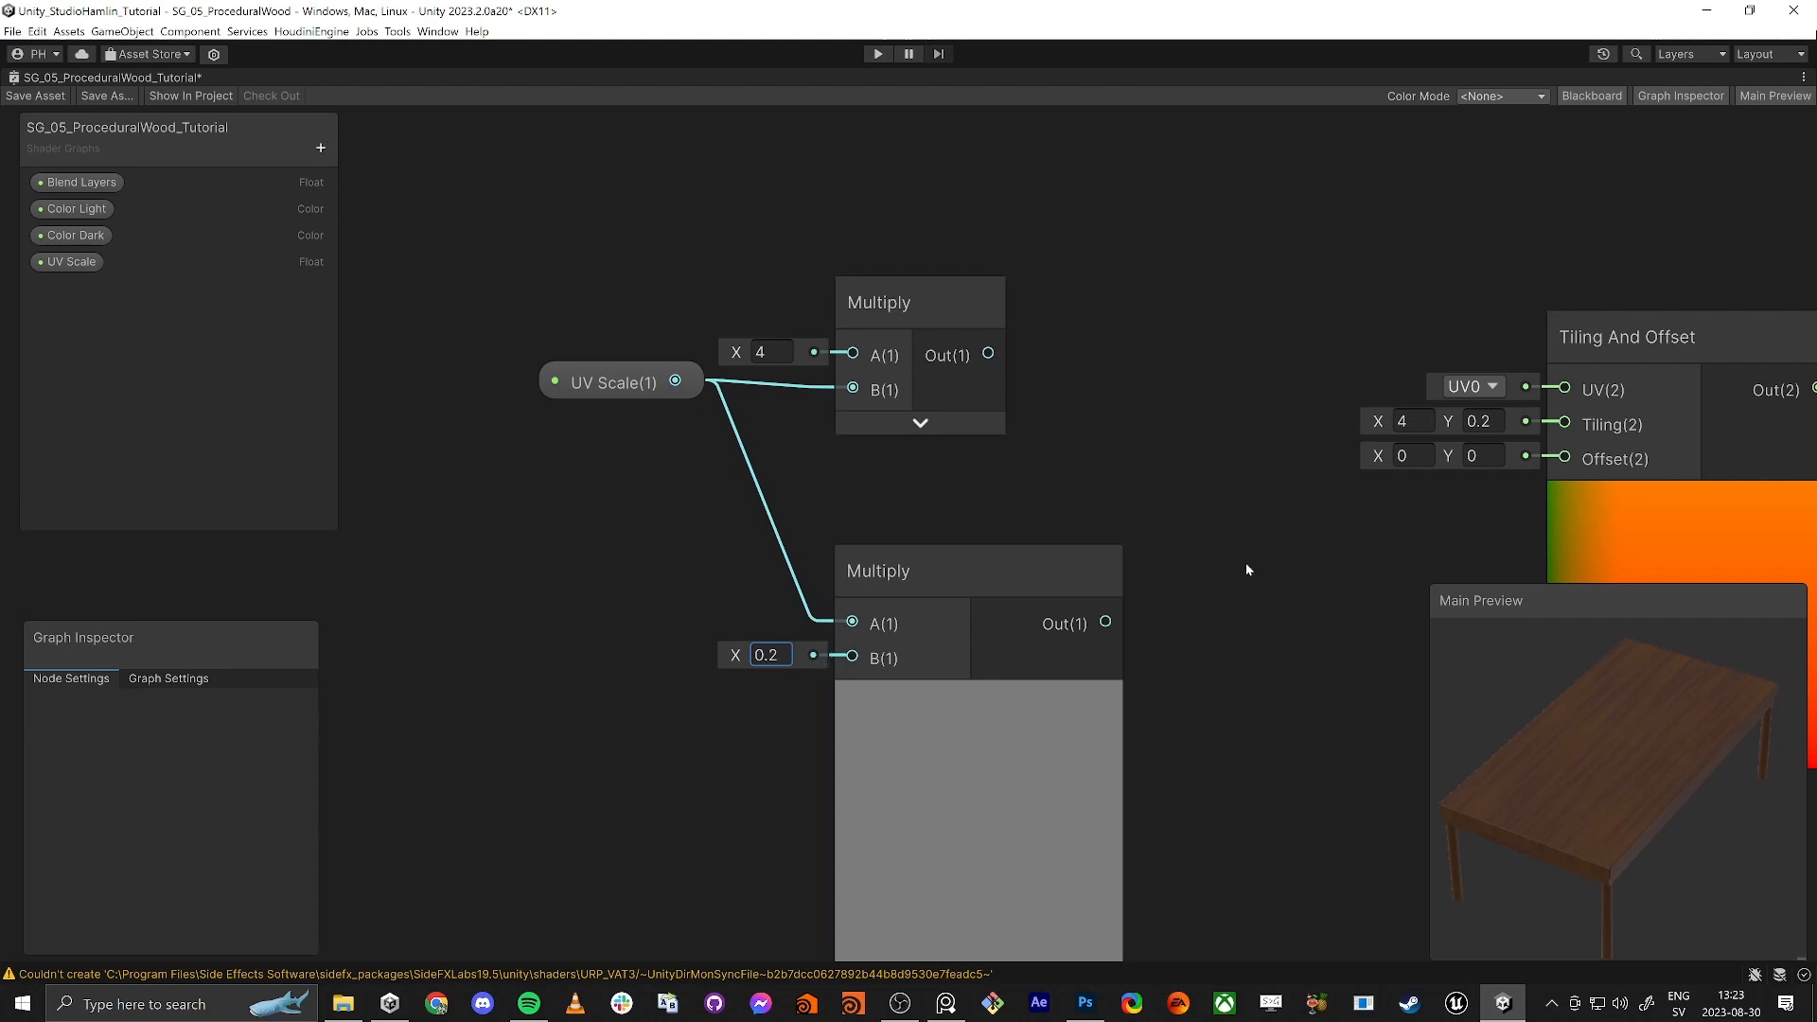
Step: Combine the two Multiply outputs as X and Y of a new Vector 2 and connect it to the upper Tiling And Offset's Tiling input
middle_click_drag(1308, 615, 1238, 586)
left_click_drag(919, 324, 1052, 380)
type("vec")
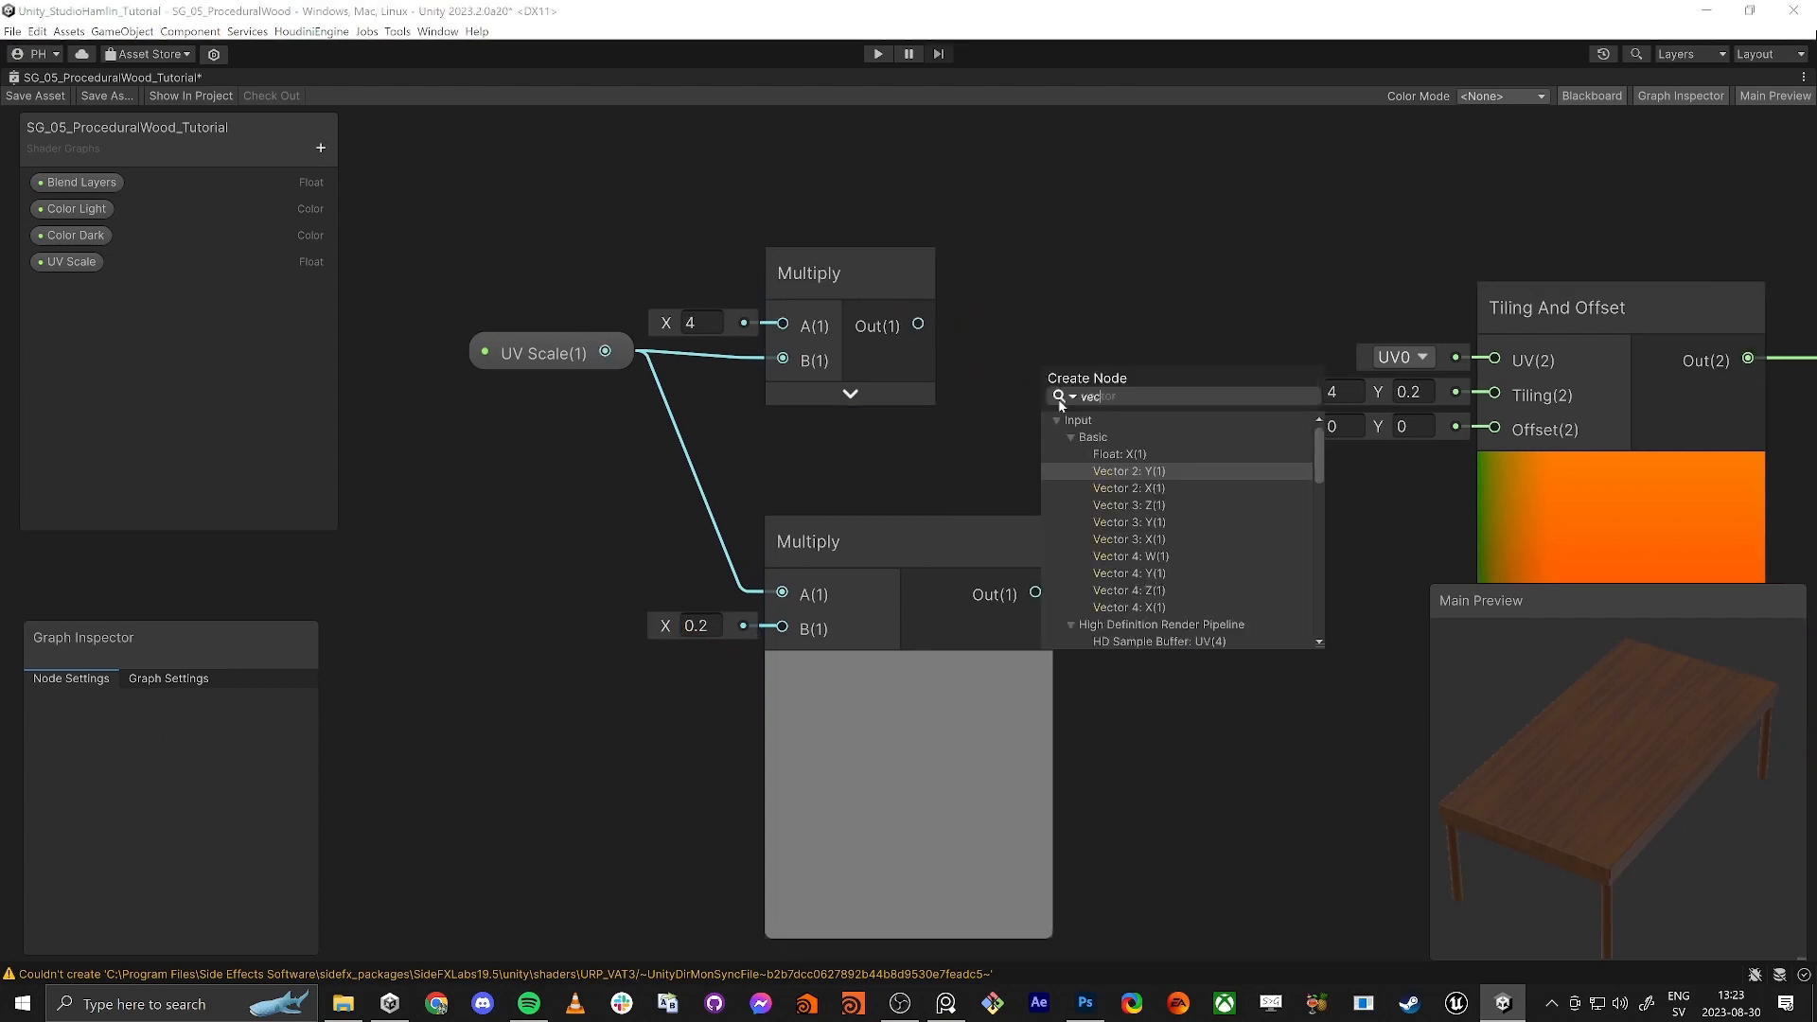
key("Down")
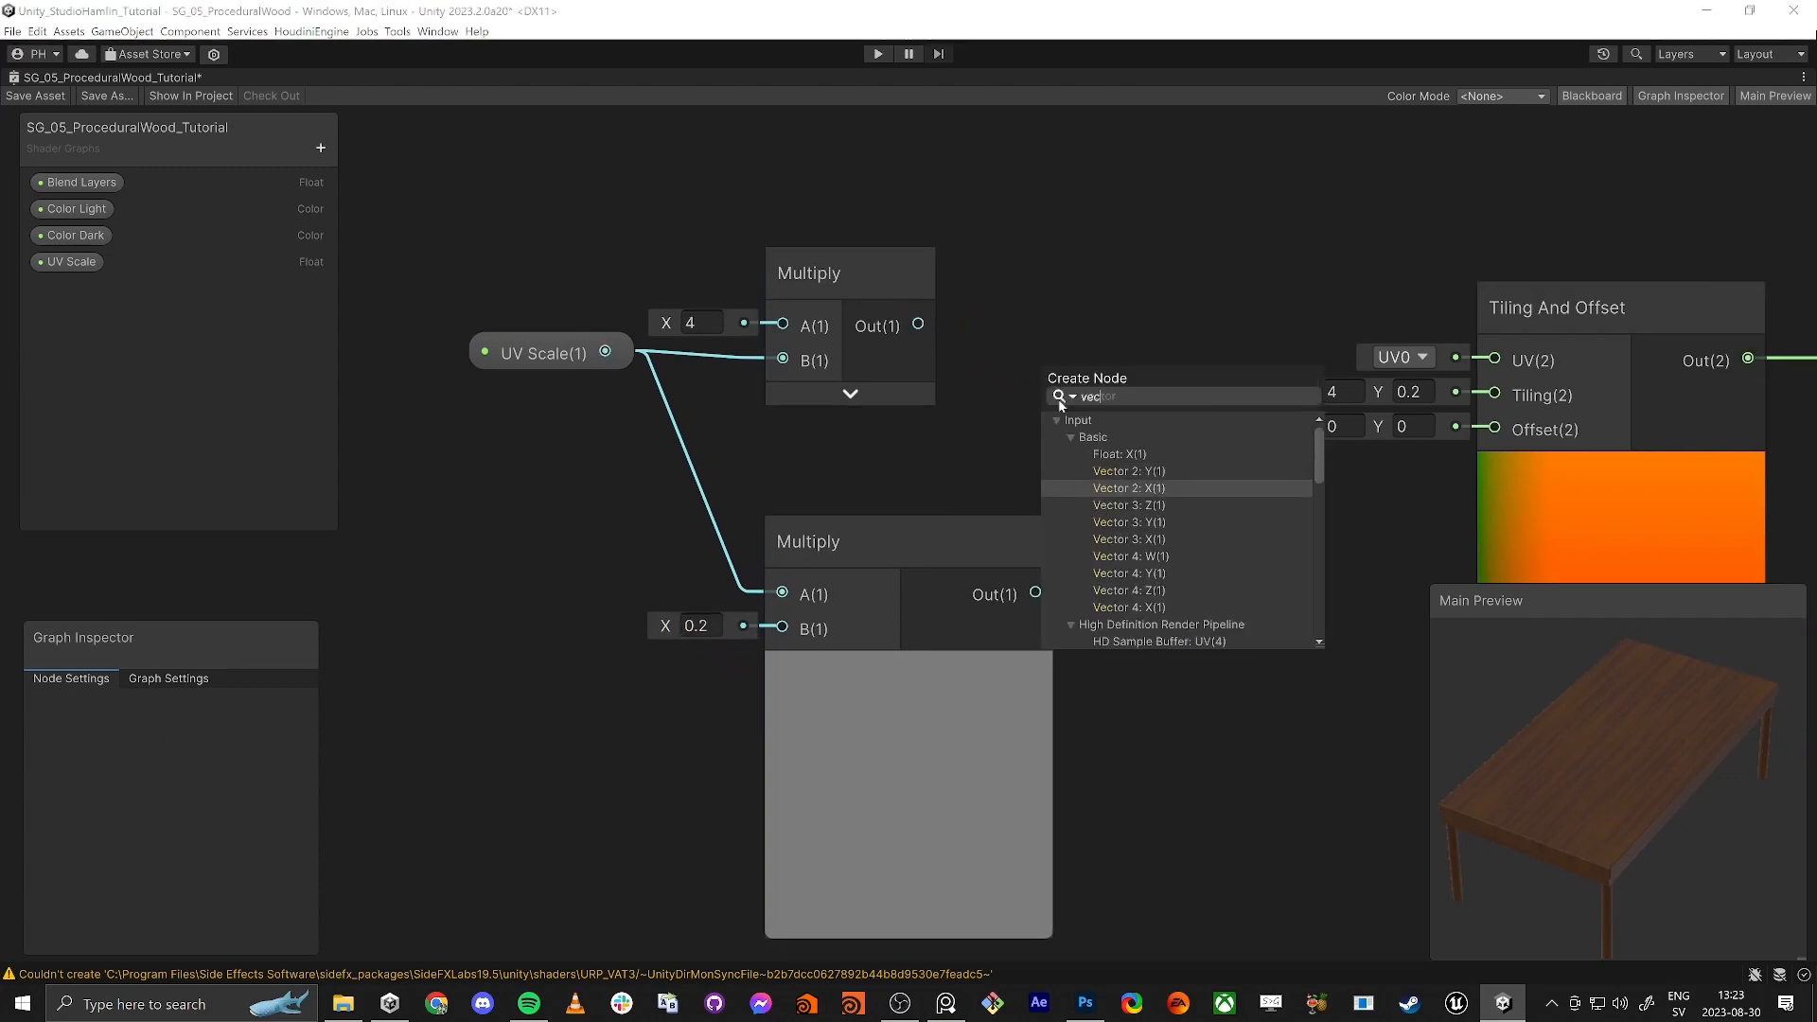
key("Return")
left_click_drag(1042, 437, 1036, 591)
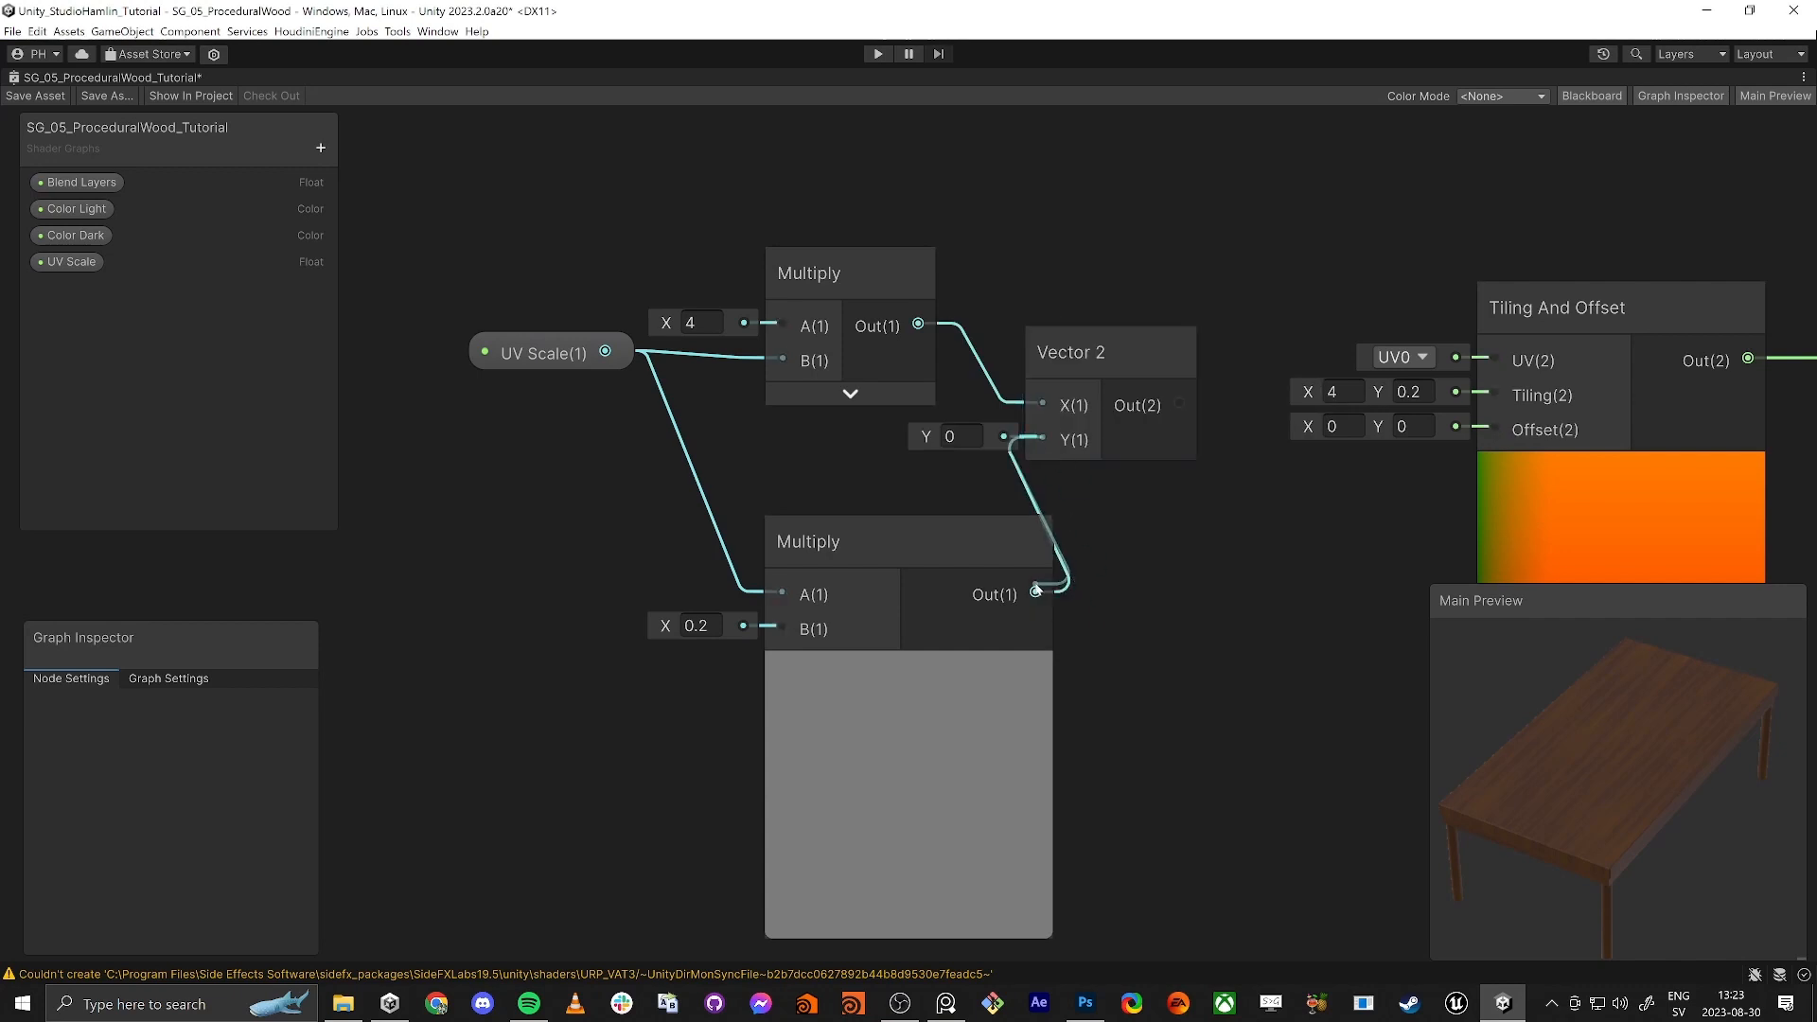
left_click_drag(1179, 404, 1493, 393)
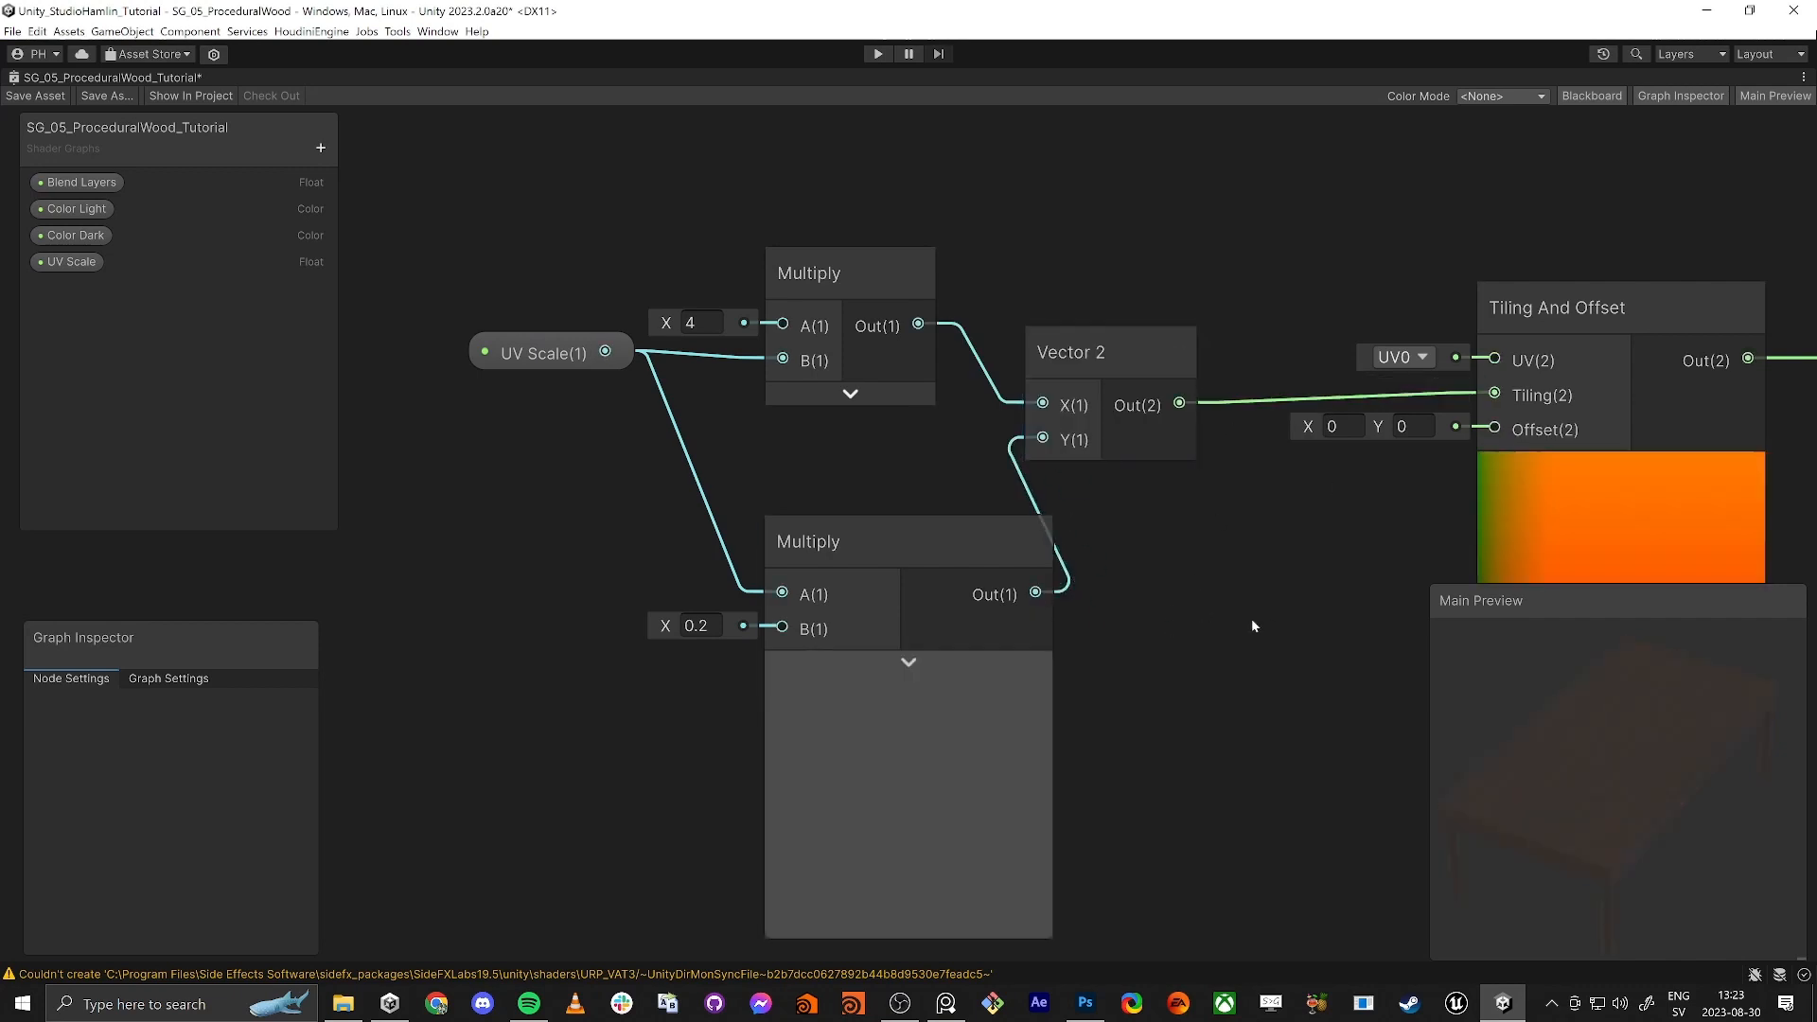
Step: Collapse the second Multiply node's preview and tidy the spacing of it and the Vector 2 node
scroll(1234, 507, "down", 5)
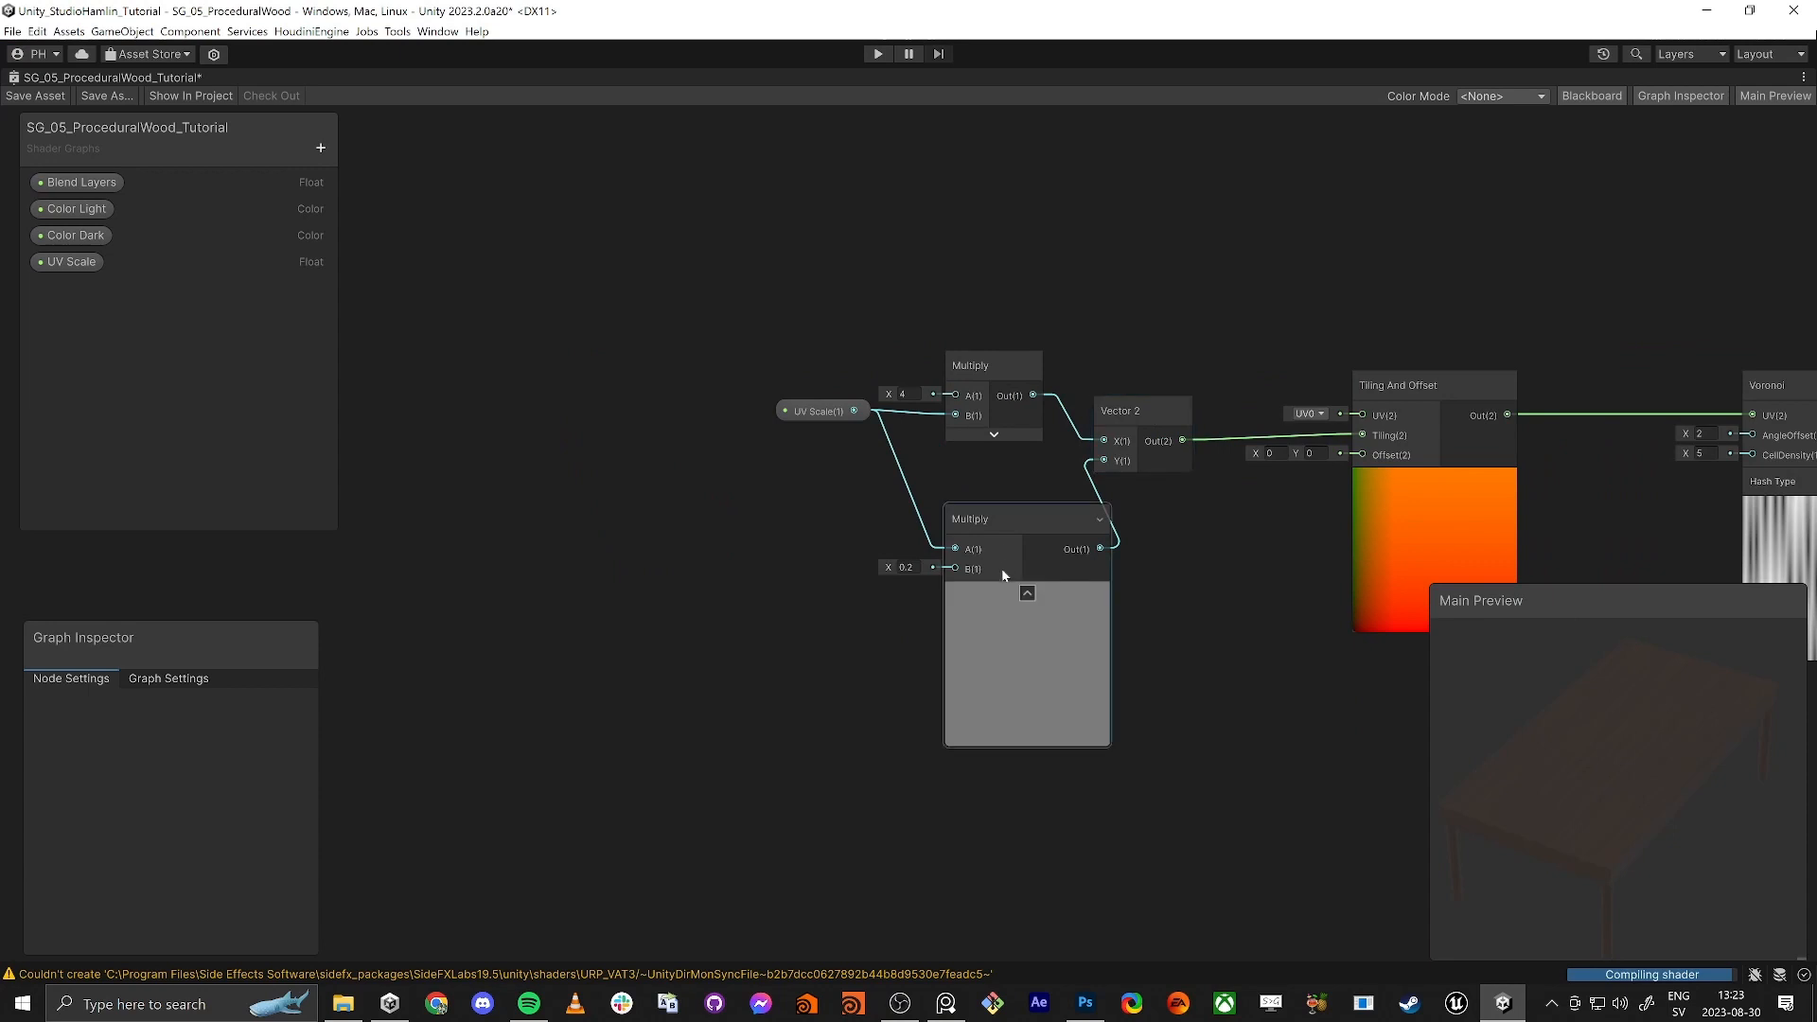
left_click(1026, 593)
left_click_drag(1139, 416, 1175, 405)
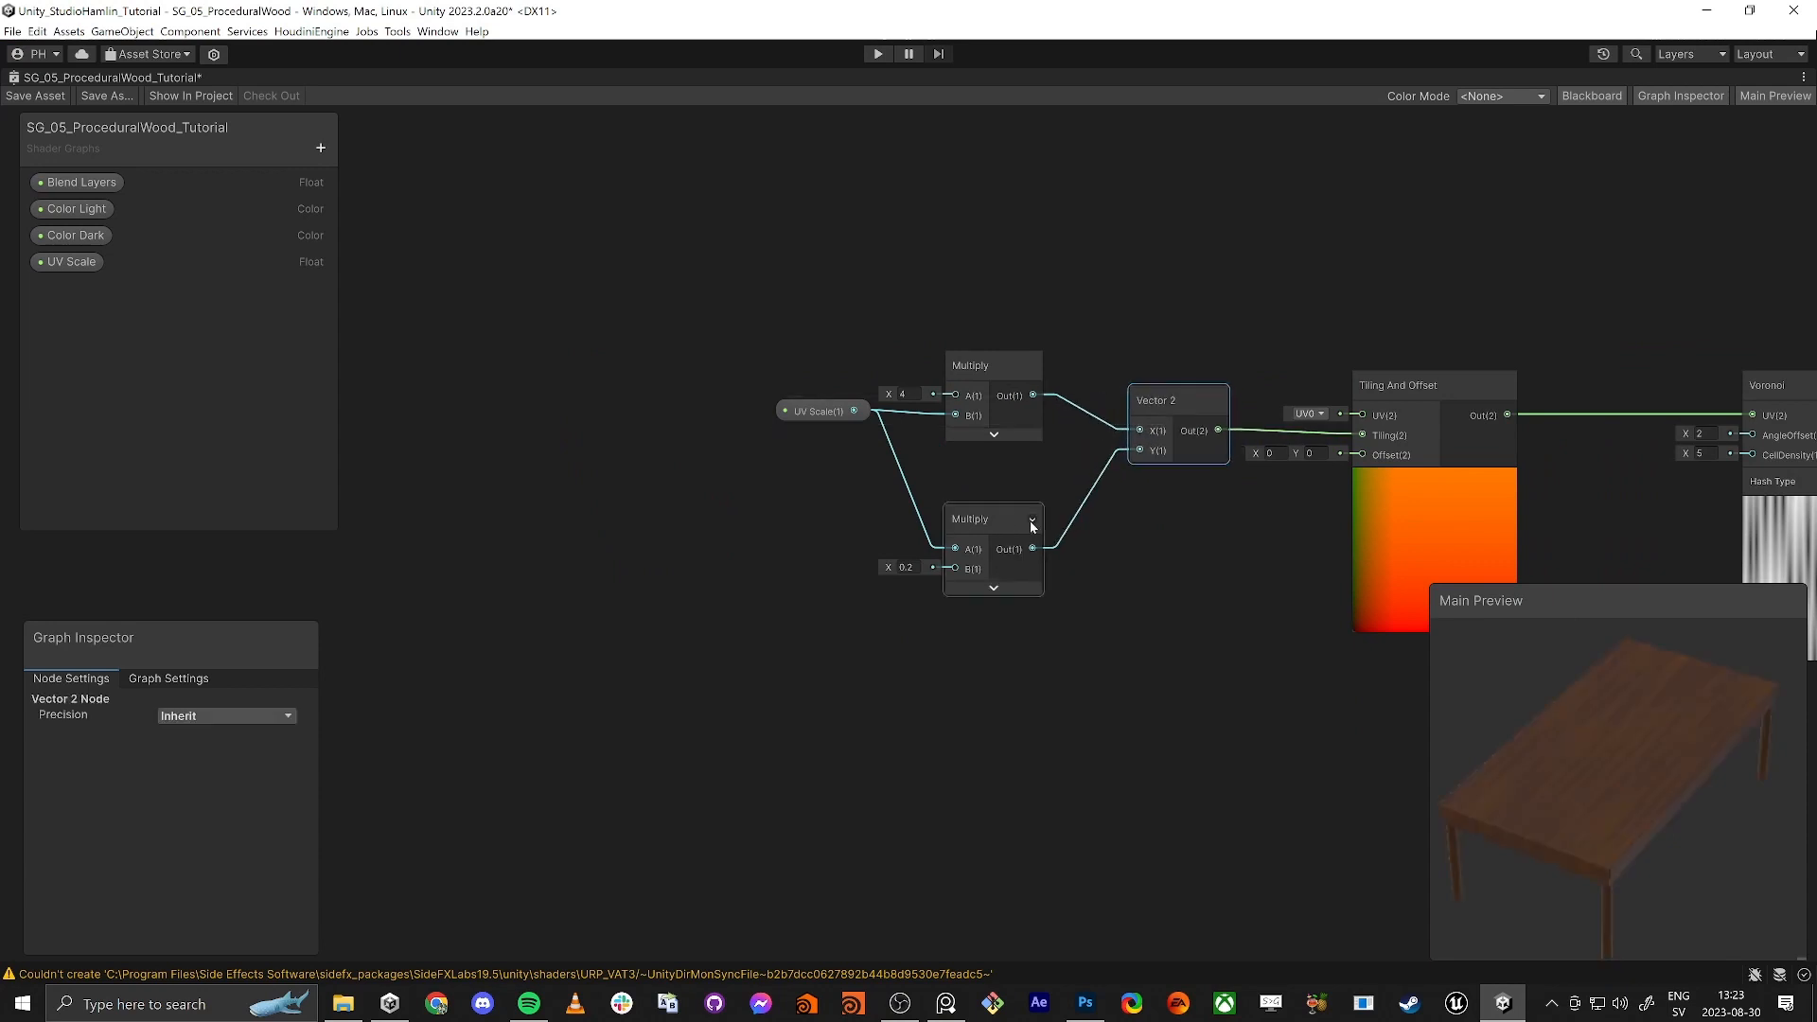
left_click_drag(1003, 519, 1003, 485)
Step: Duplicate the UV Scale, both Multiply and Vector 2 nodes to beside the lower chain's existing Vector 2 node
scroll(1147, 485, "down", 5)
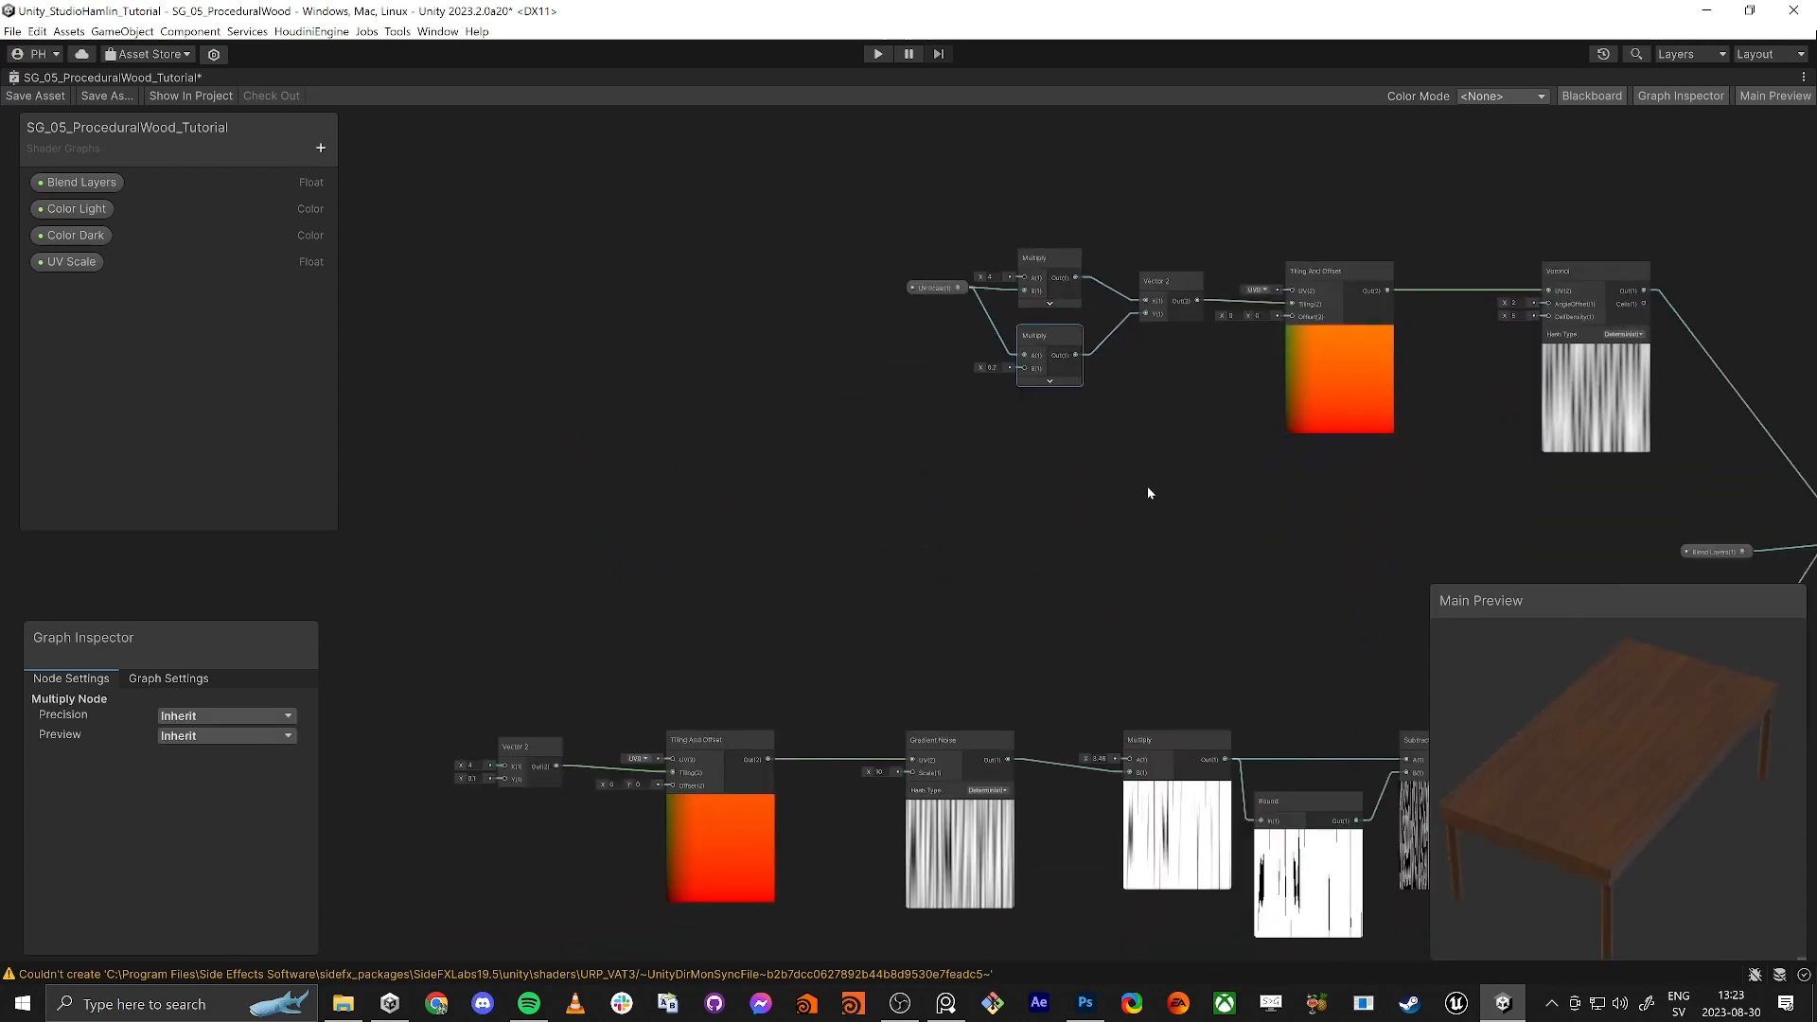
scroll(672, 646, "up", 5)
middle_click_drag(575, 832, 791, 673)
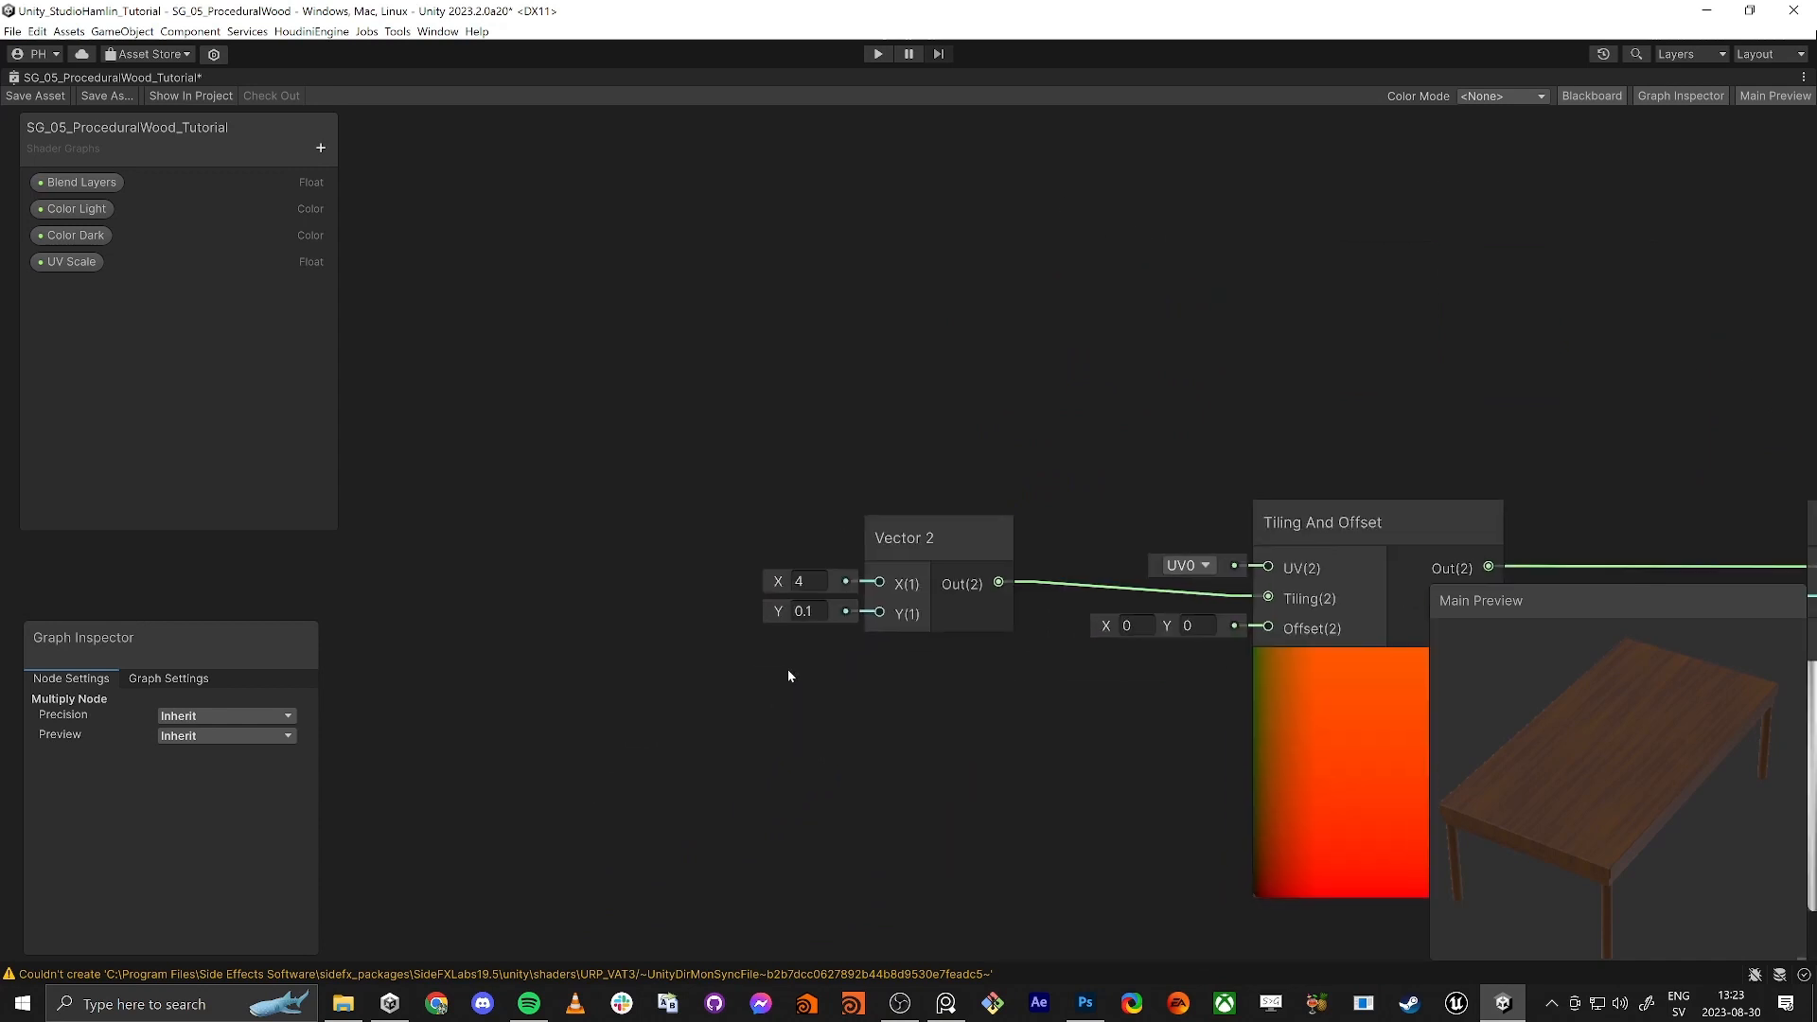
scroll(827, 767, "down", 5)
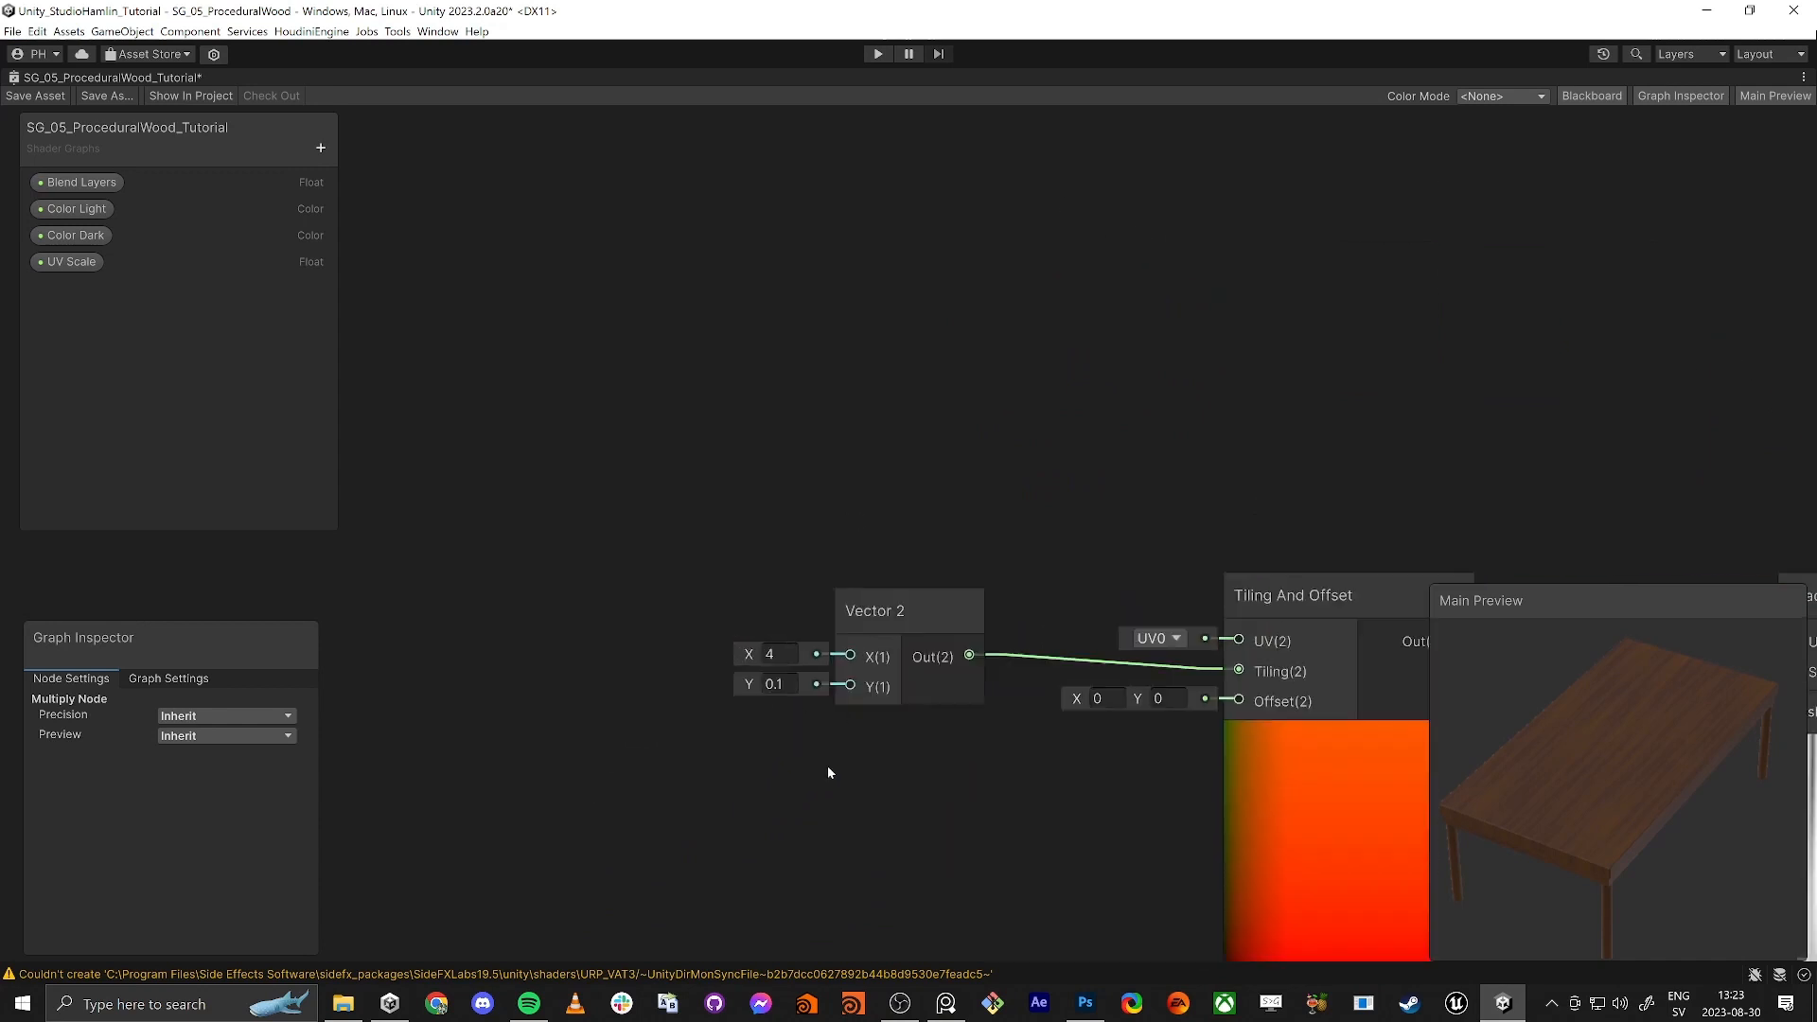
middle_click_drag(1216, 524, 848, 592)
left_click_drag(837, 590, 1151, 210)
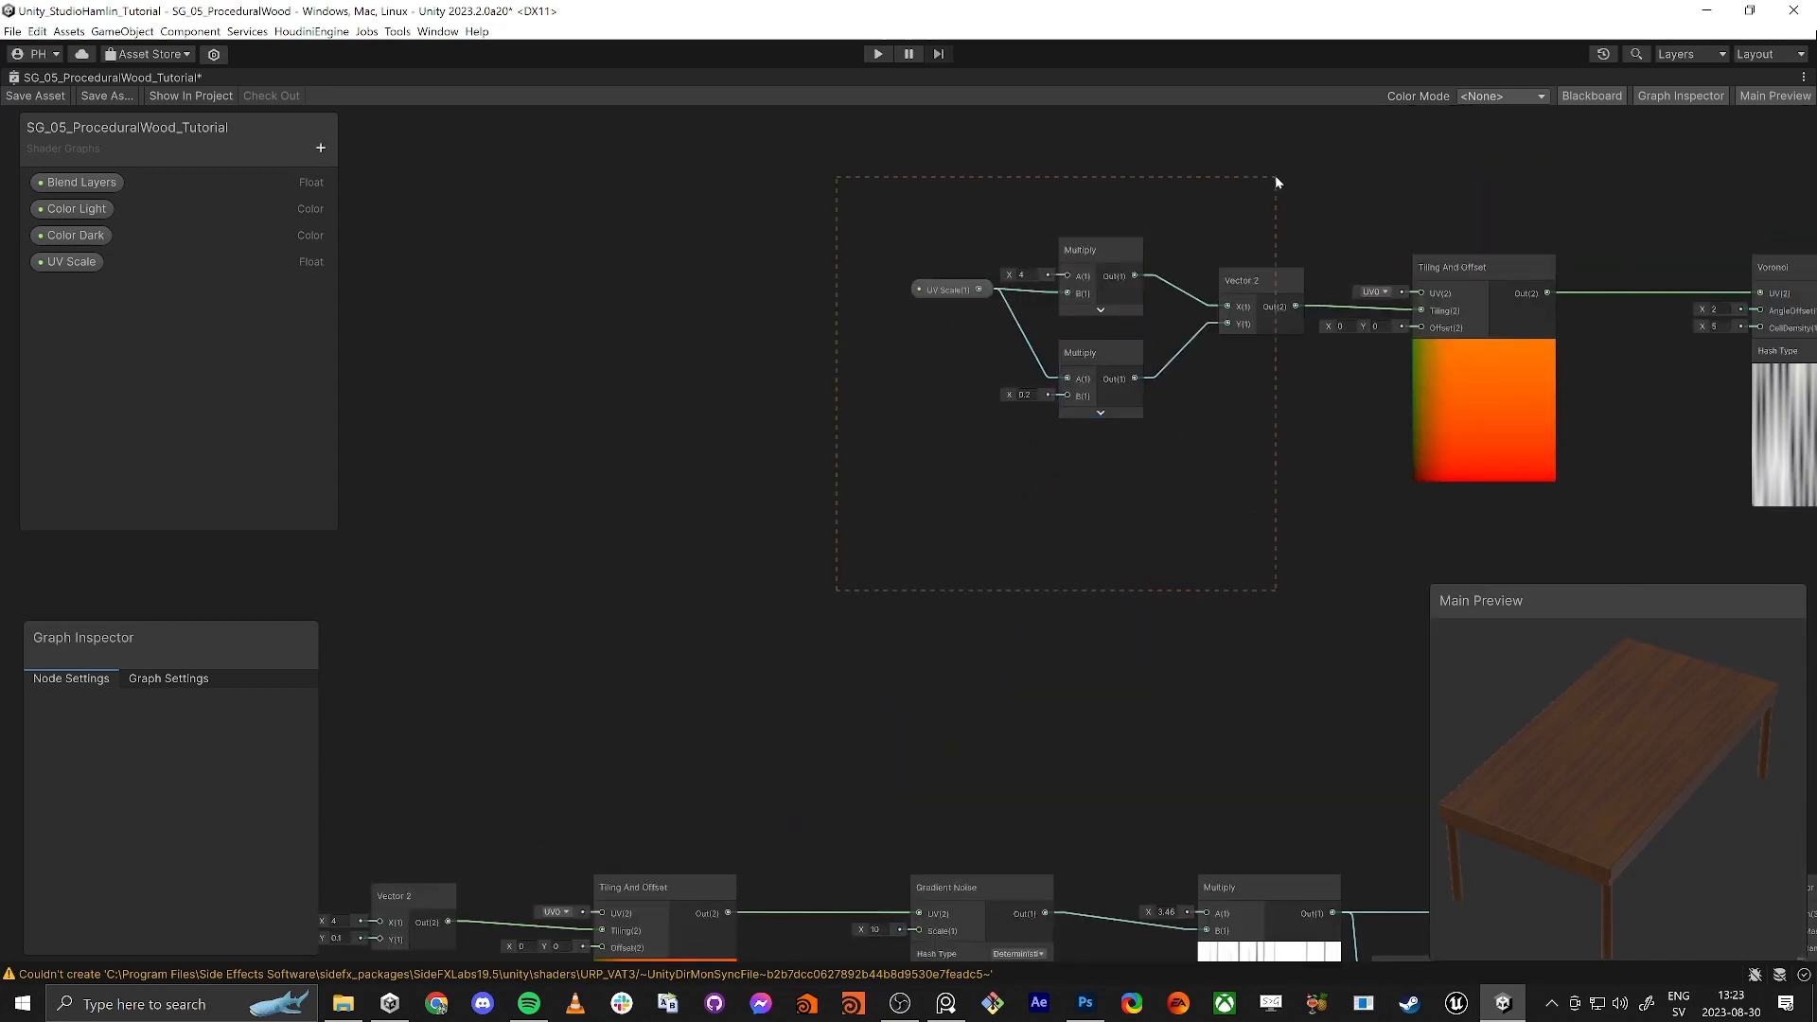
left_click_drag(1275, 174, 1275, 175)
scroll(971, 592, "down", 3)
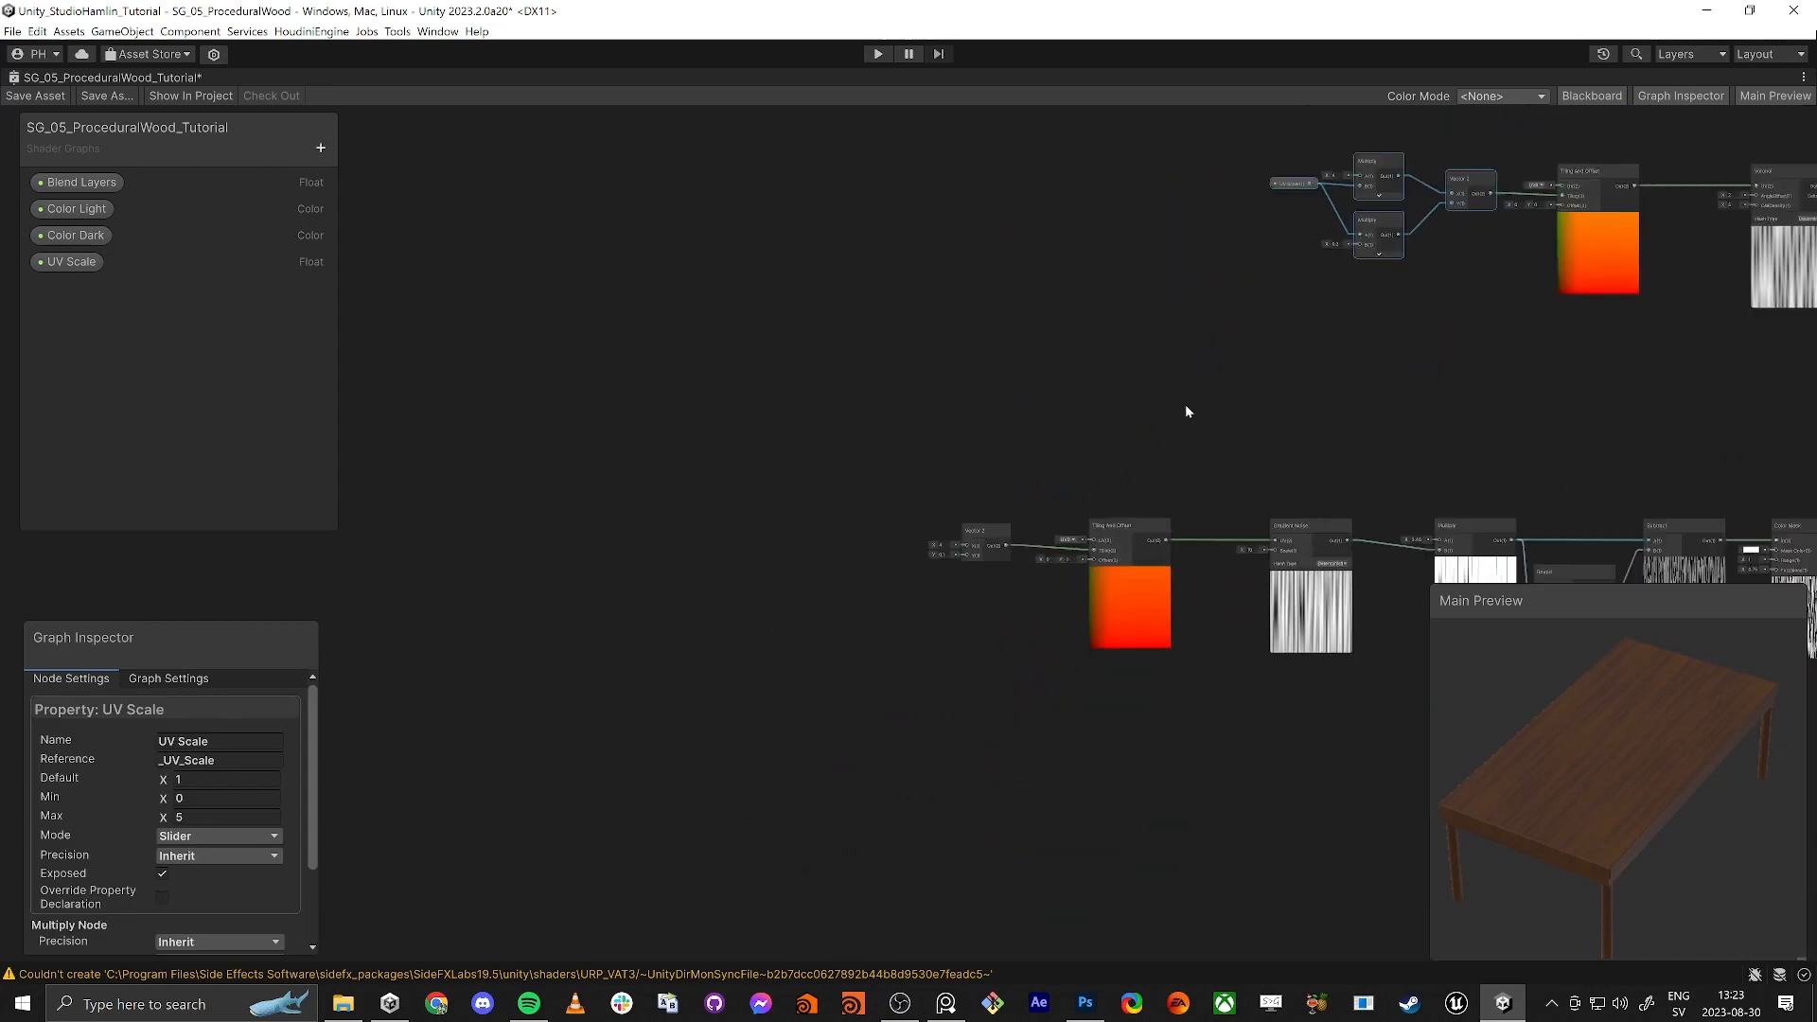
scroll(1186, 410, "down", 1)
left_click(894, 596)
key("ctrl+v")
scroll(888, 587, "up", 8)
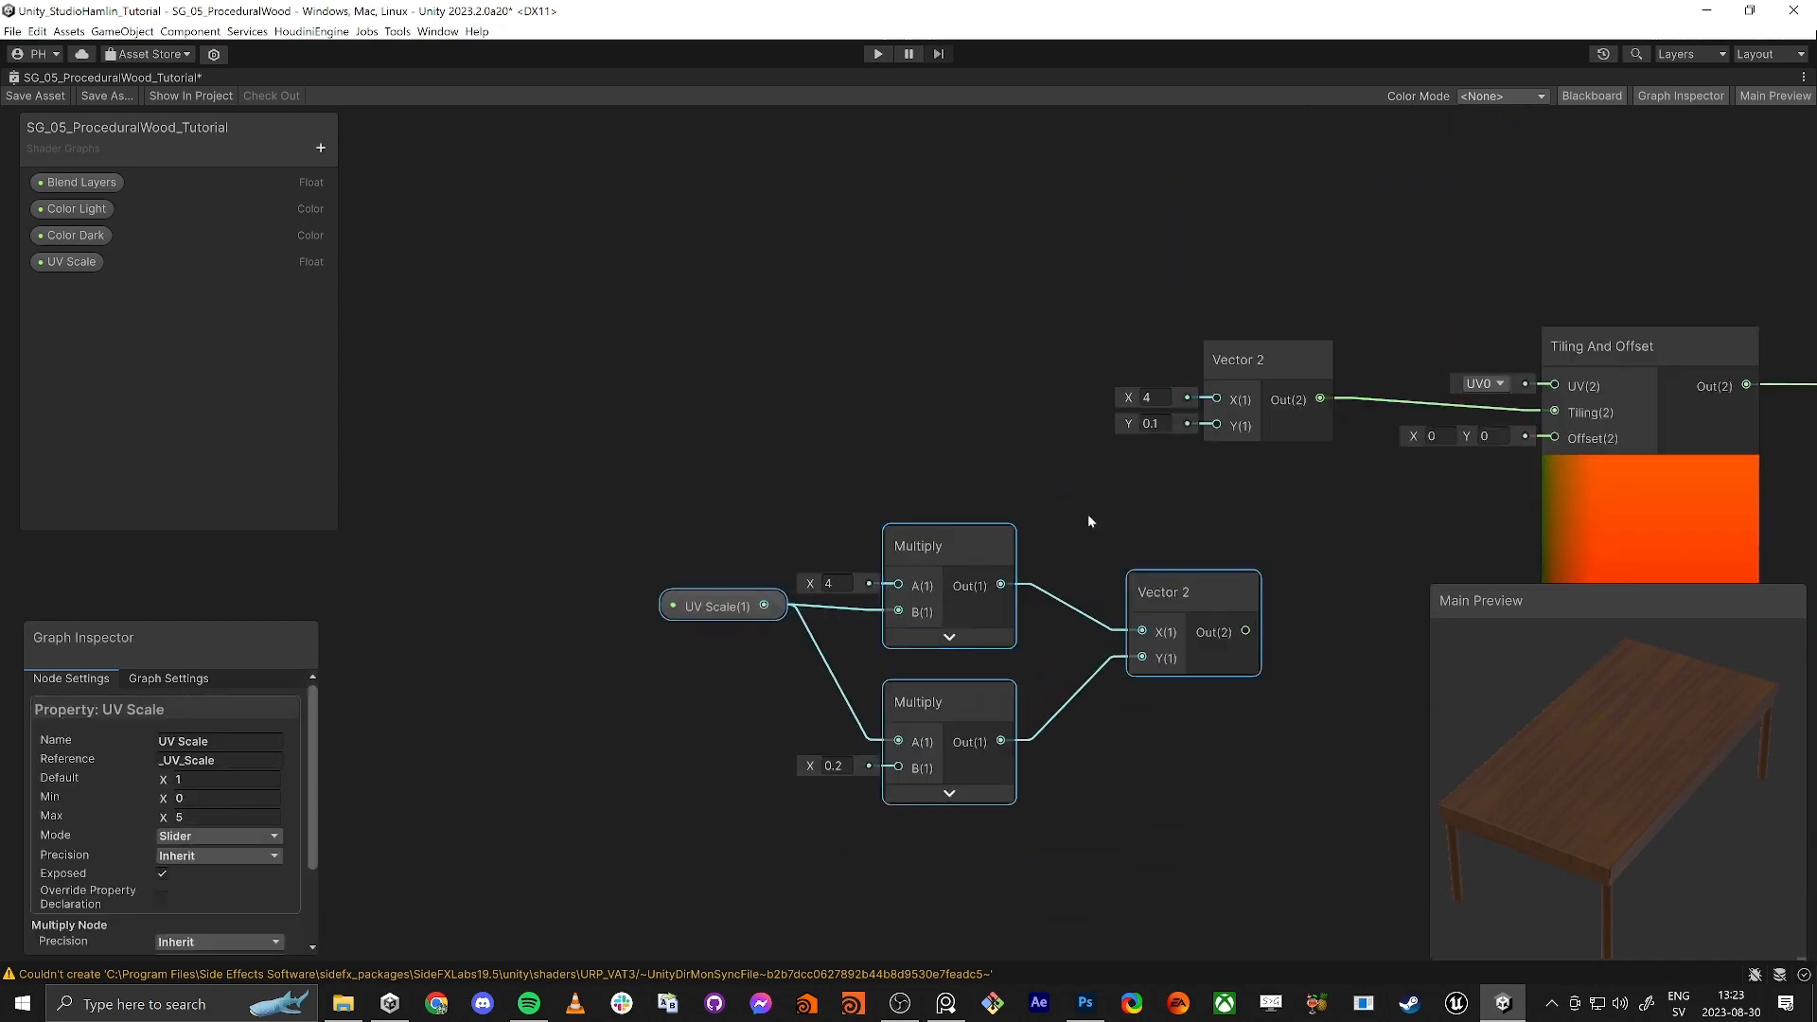
Step: Set the duplicated lower Multiply node's B input to 0.1 and connect the duplicated Vector 2 to the lower Tiling And Offset's Tiling input
middle_click_drag(1202, 496, 1134, 532)
left_click(1134, 532)
key("Tab")
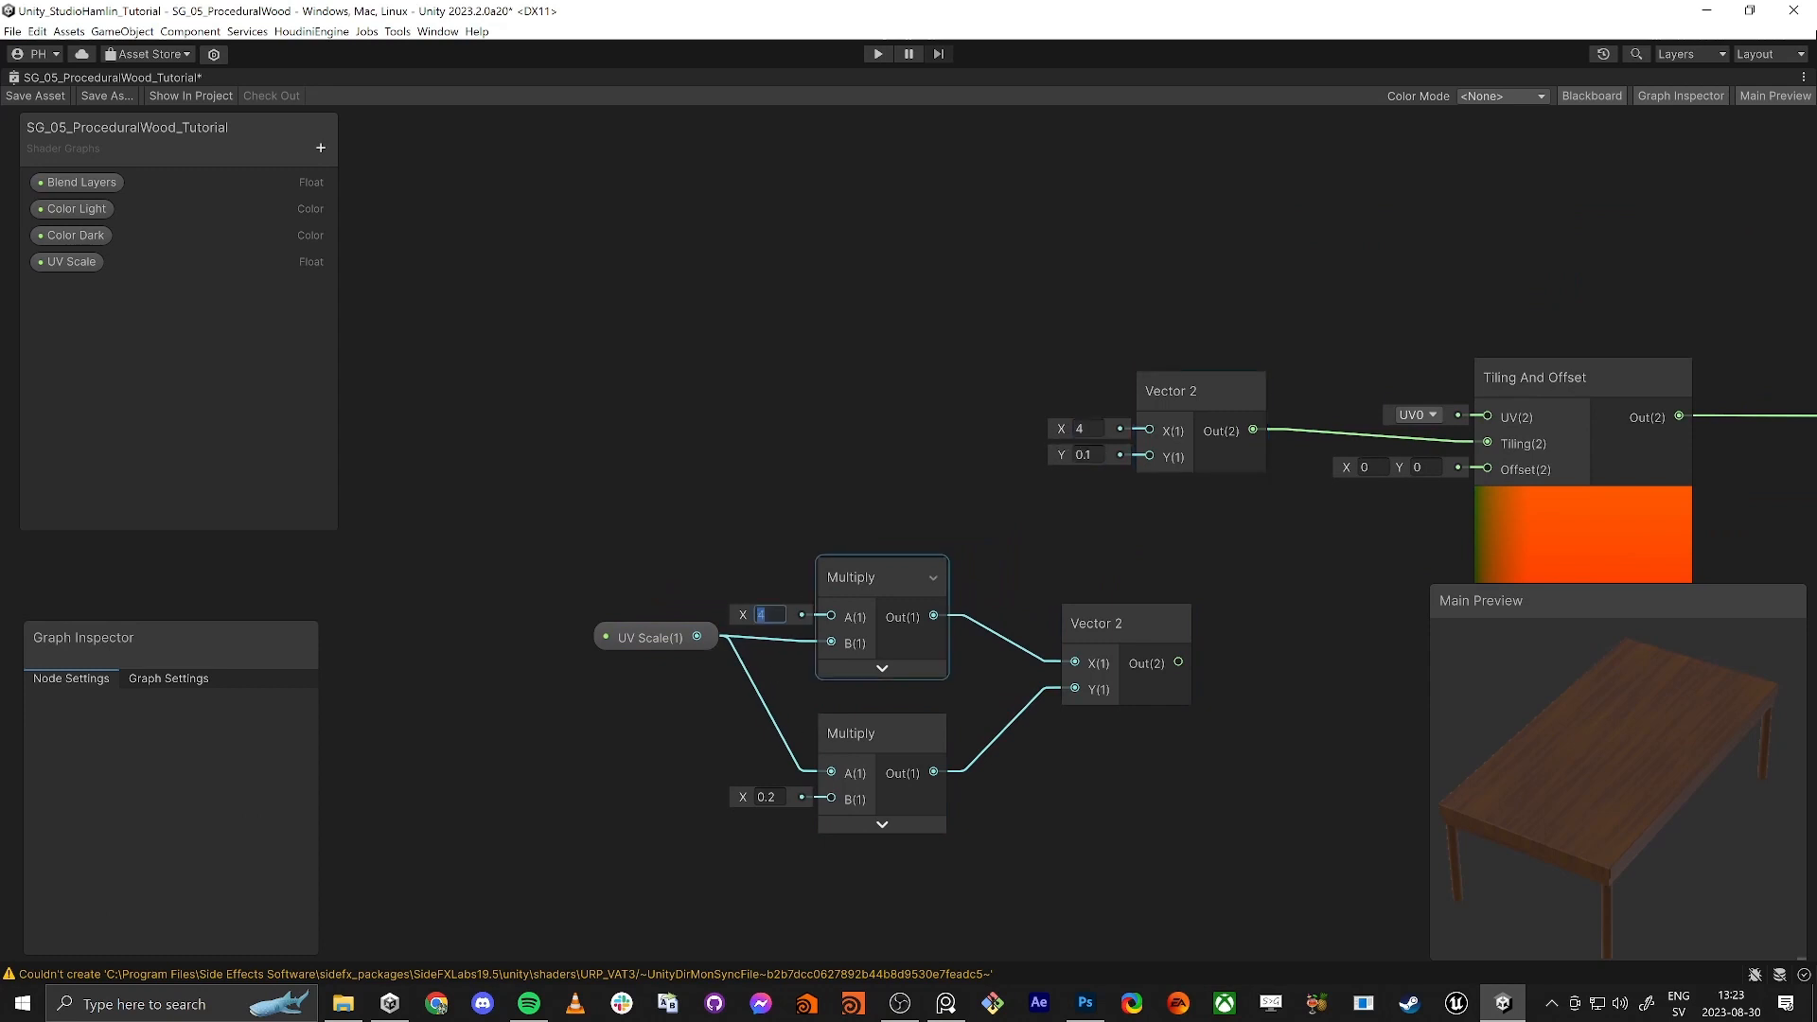
left_click(768, 798)
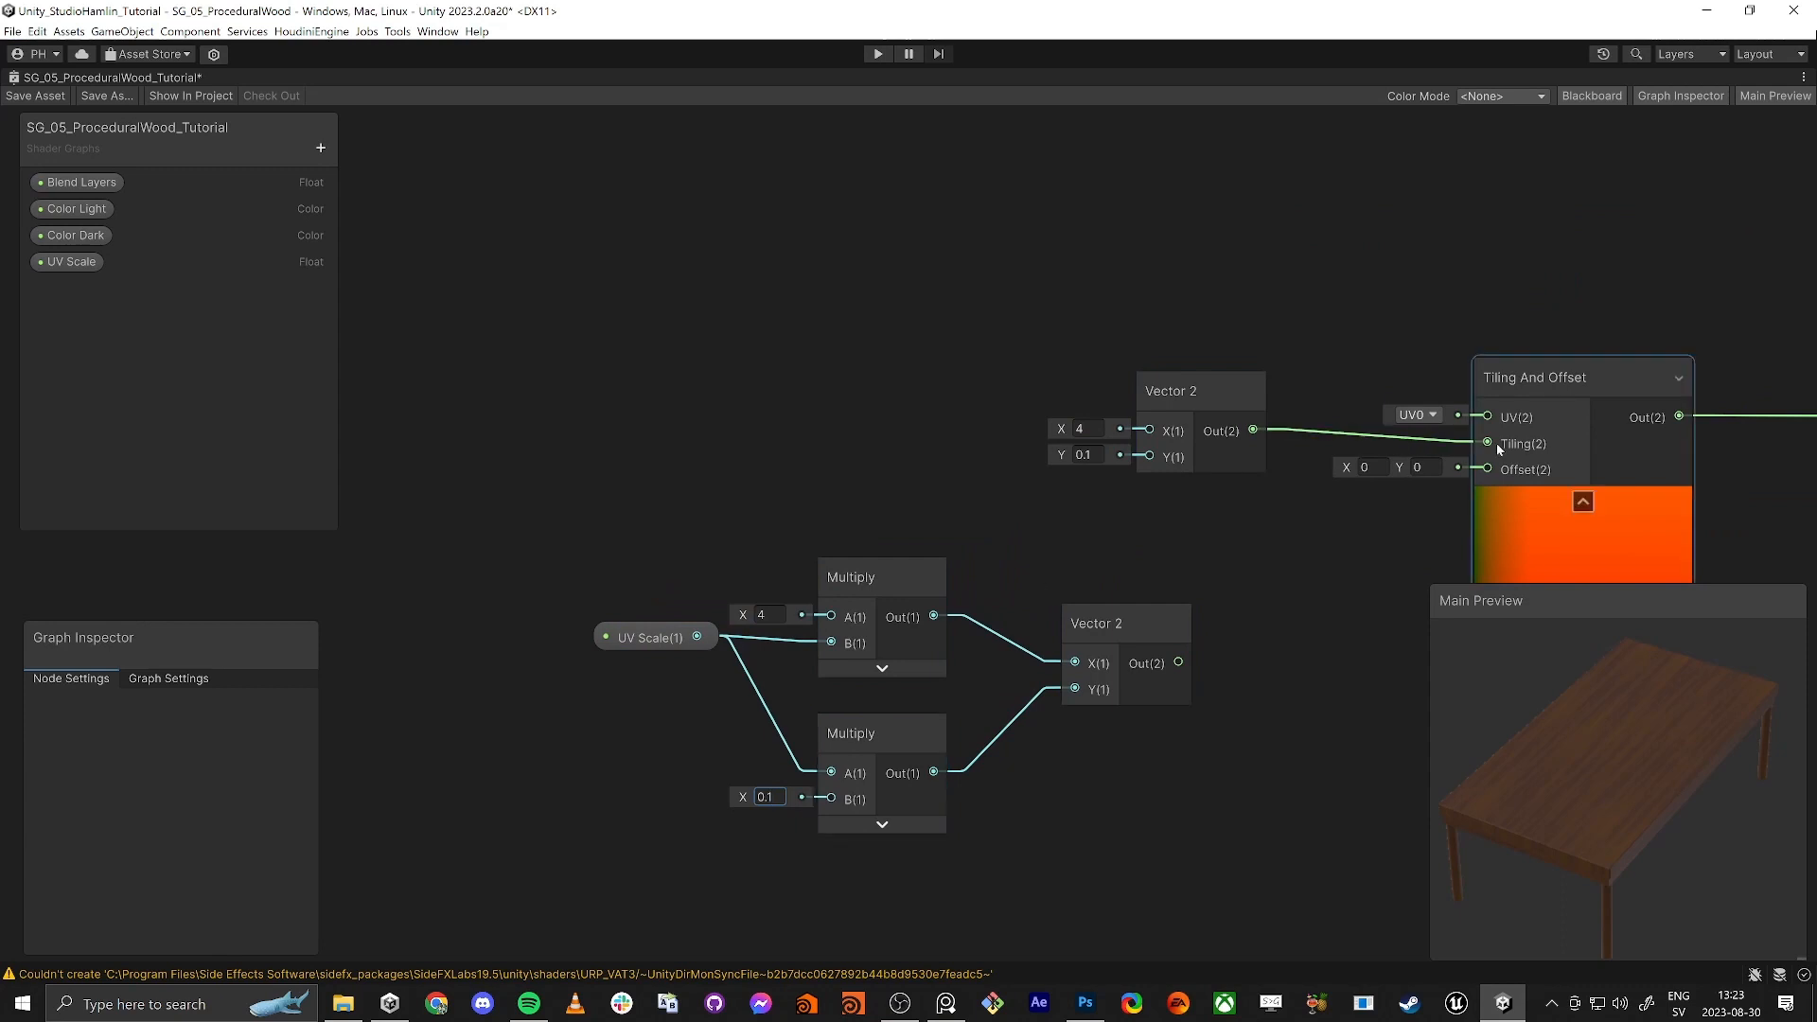
left_click_drag(1487, 442, 1180, 662)
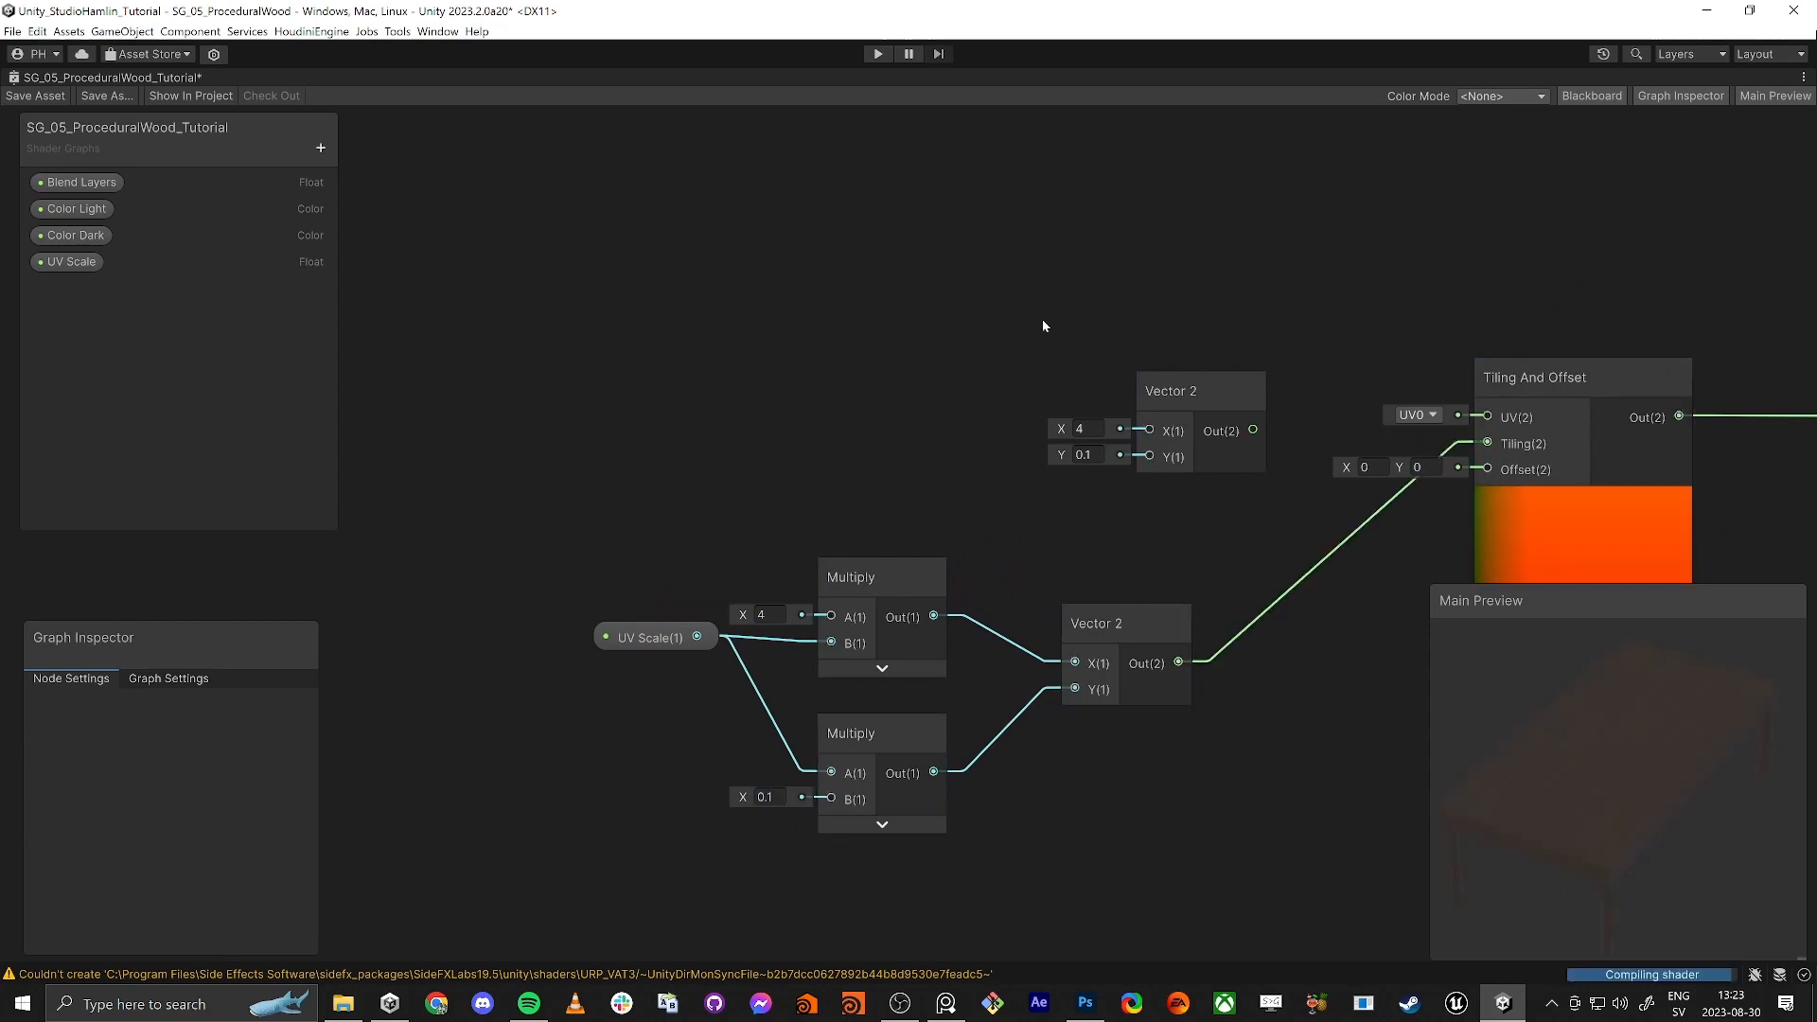
Step: Delete the old disconnected Vector 2 node and move the duplicated UV Scale, Multiply and Vector 2 nodes level with the lower Tiling And Offset
left_click(1196, 445)
left_click_drag(1026, 323, 1183, 539)
key("Delete")
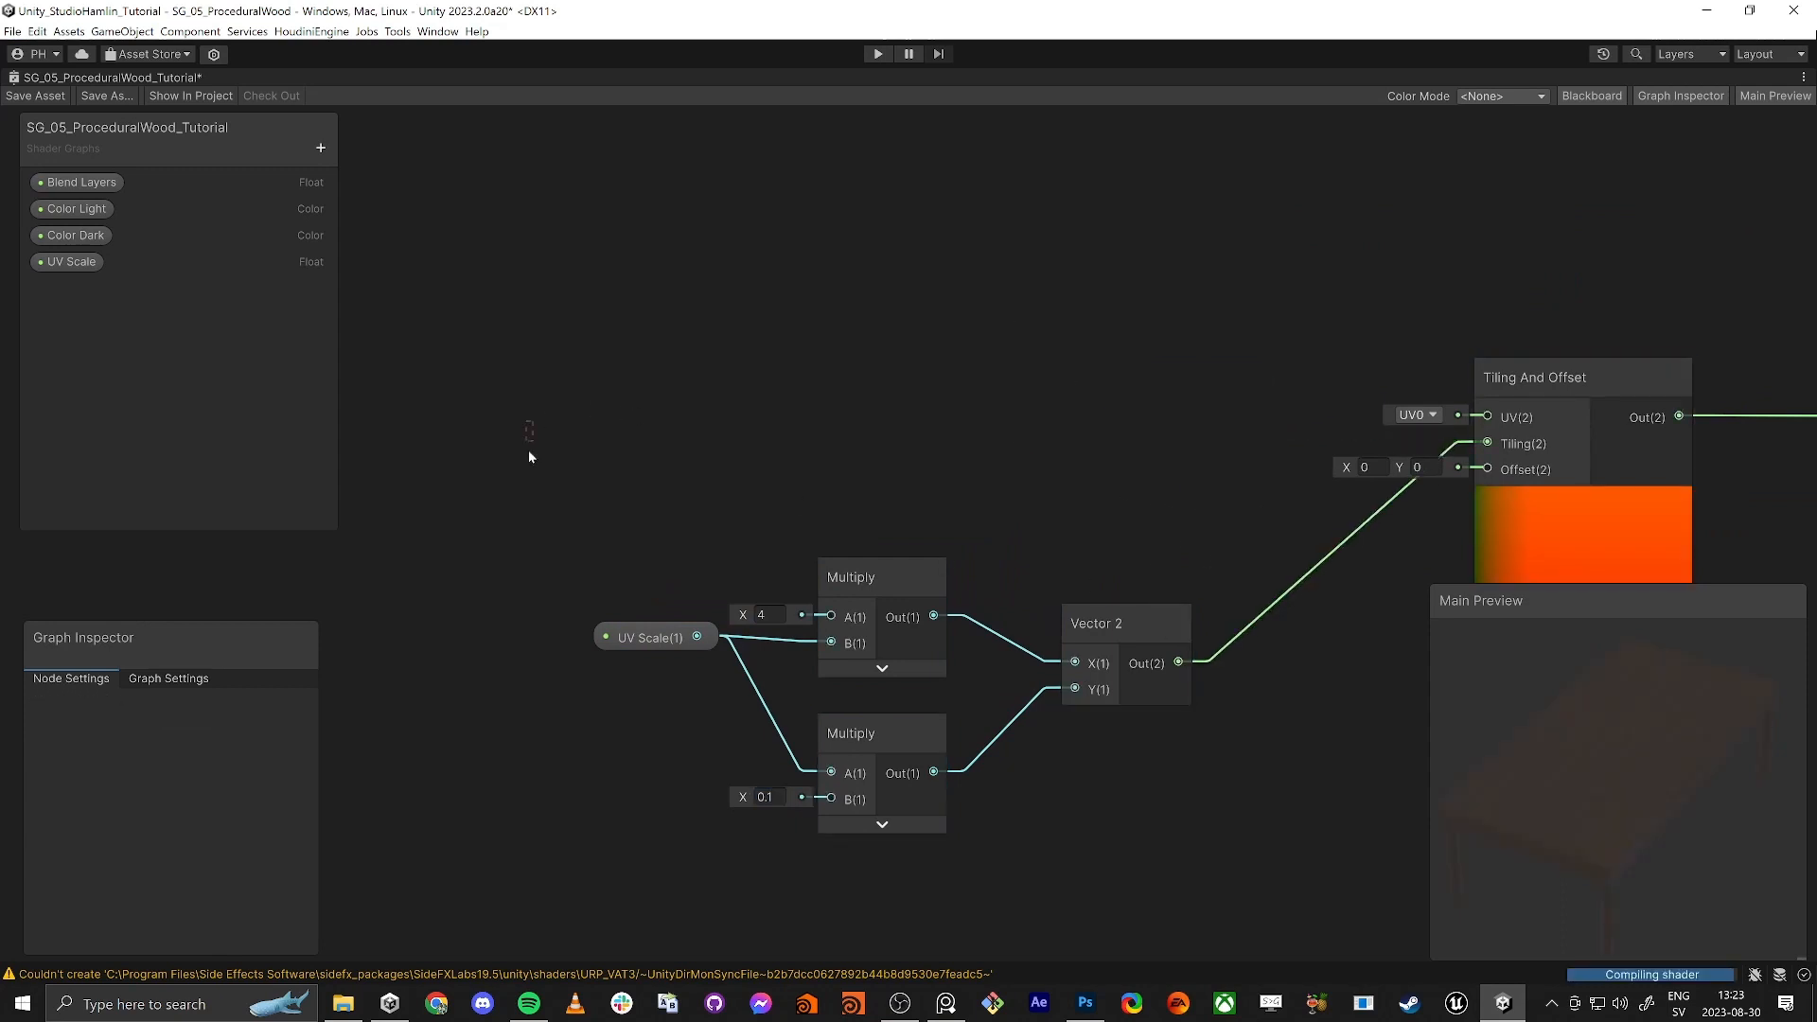
left_click_drag(528, 450, 1149, 804)
left_click_drag(1156, 605, 1263, 388)
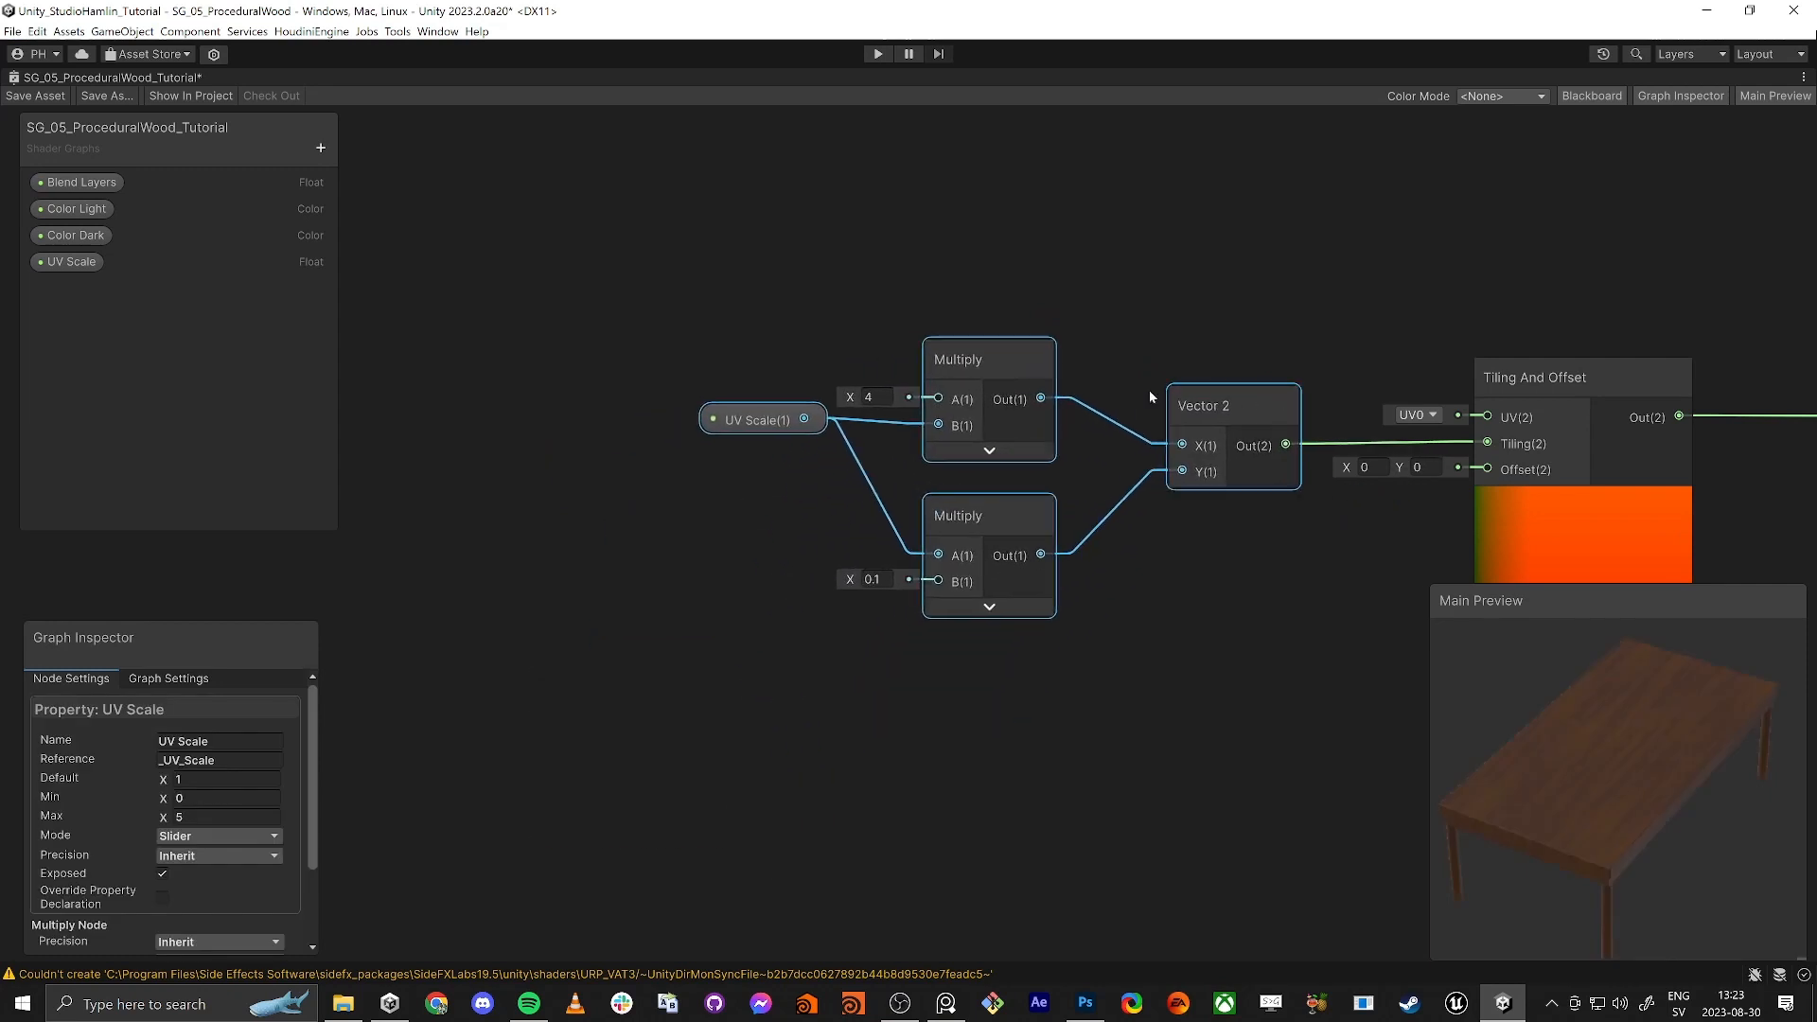
Step: Save the shader graph asset, set the table material's UV Scale to 1.16 and inspect the tabletop in the Scene view
left_click(36, 96)
left_click(613, 291)
key("shift+space")
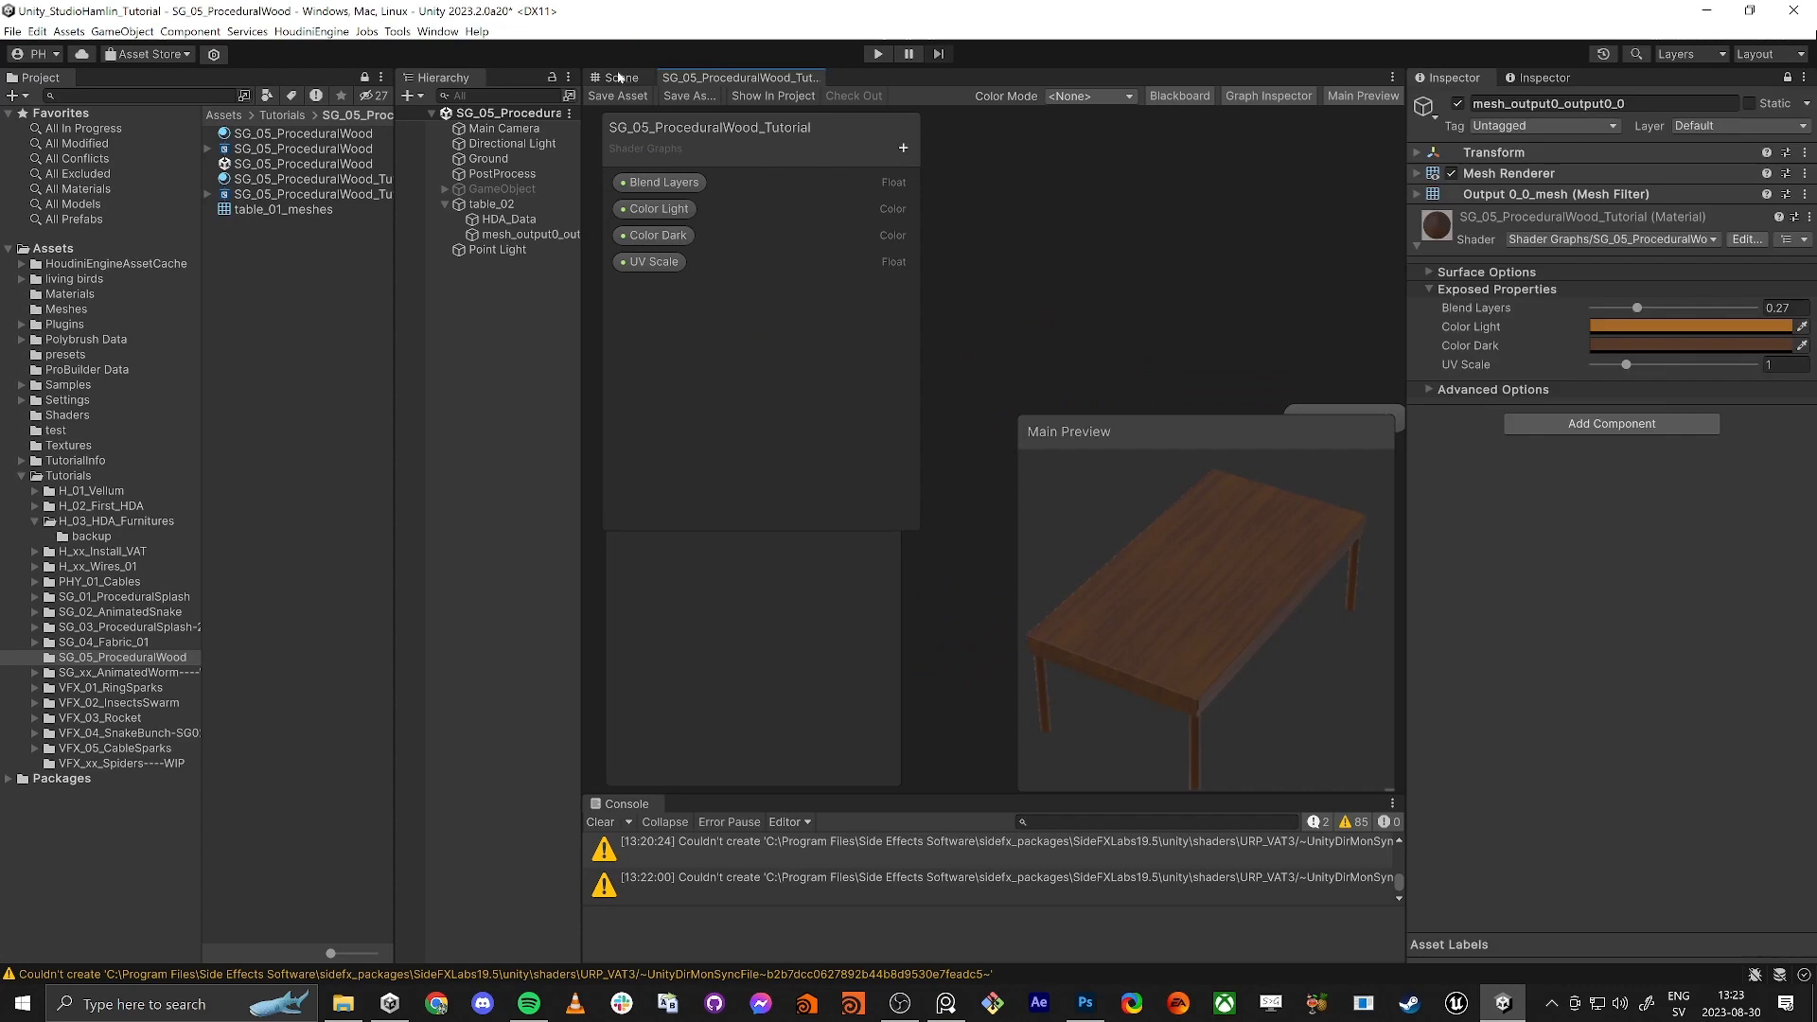
left_click(621, 77)
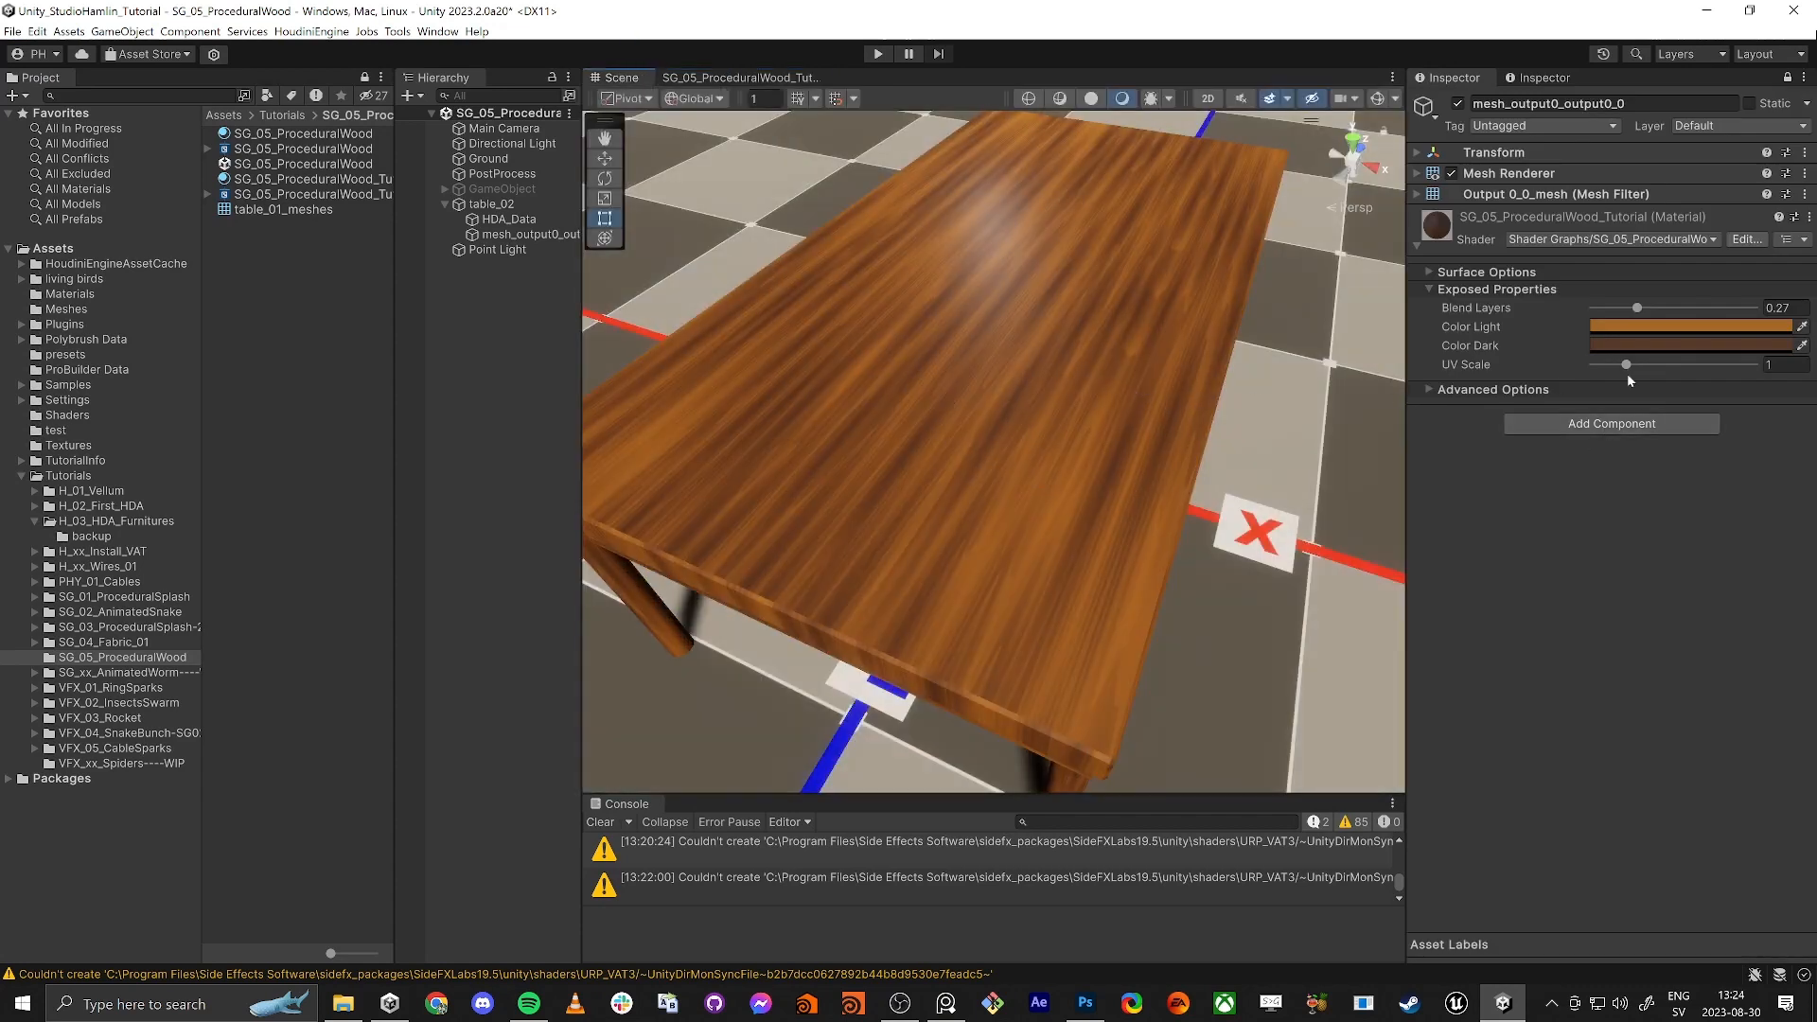
left_click_drag(1619, 366, 1662, 371)
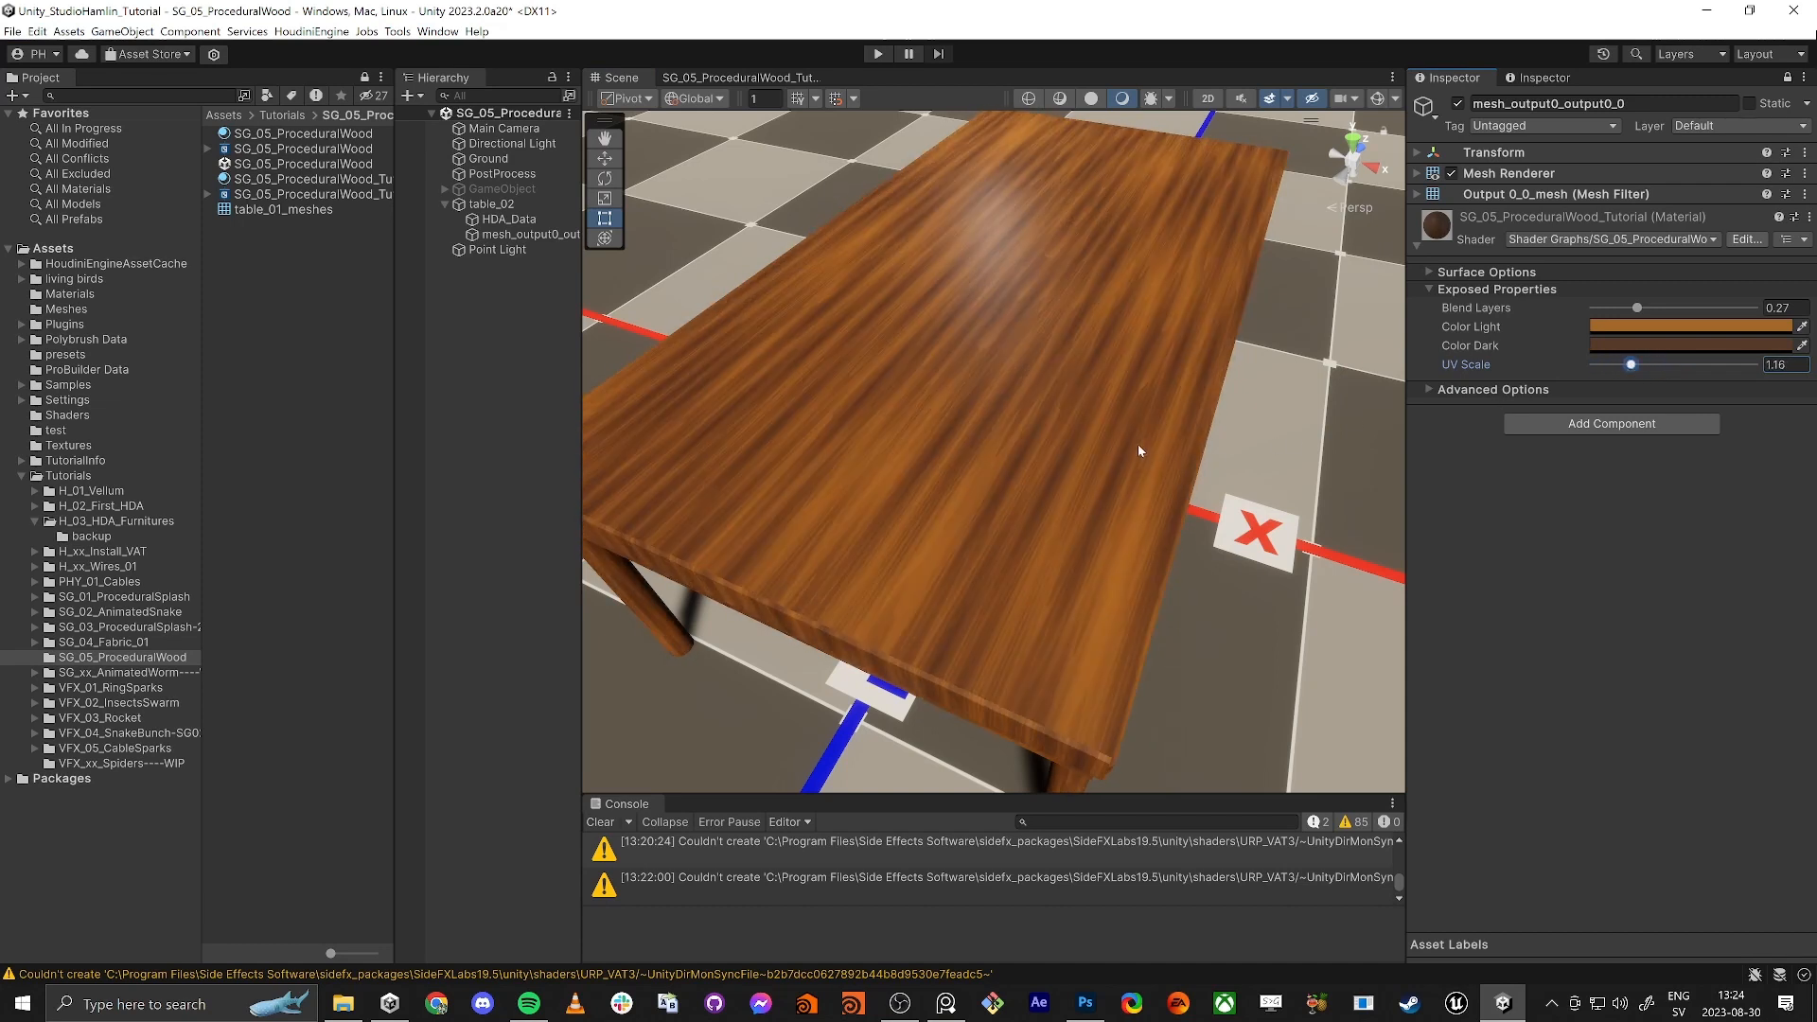
right_click_drag(1166, 456, 1107, 478)
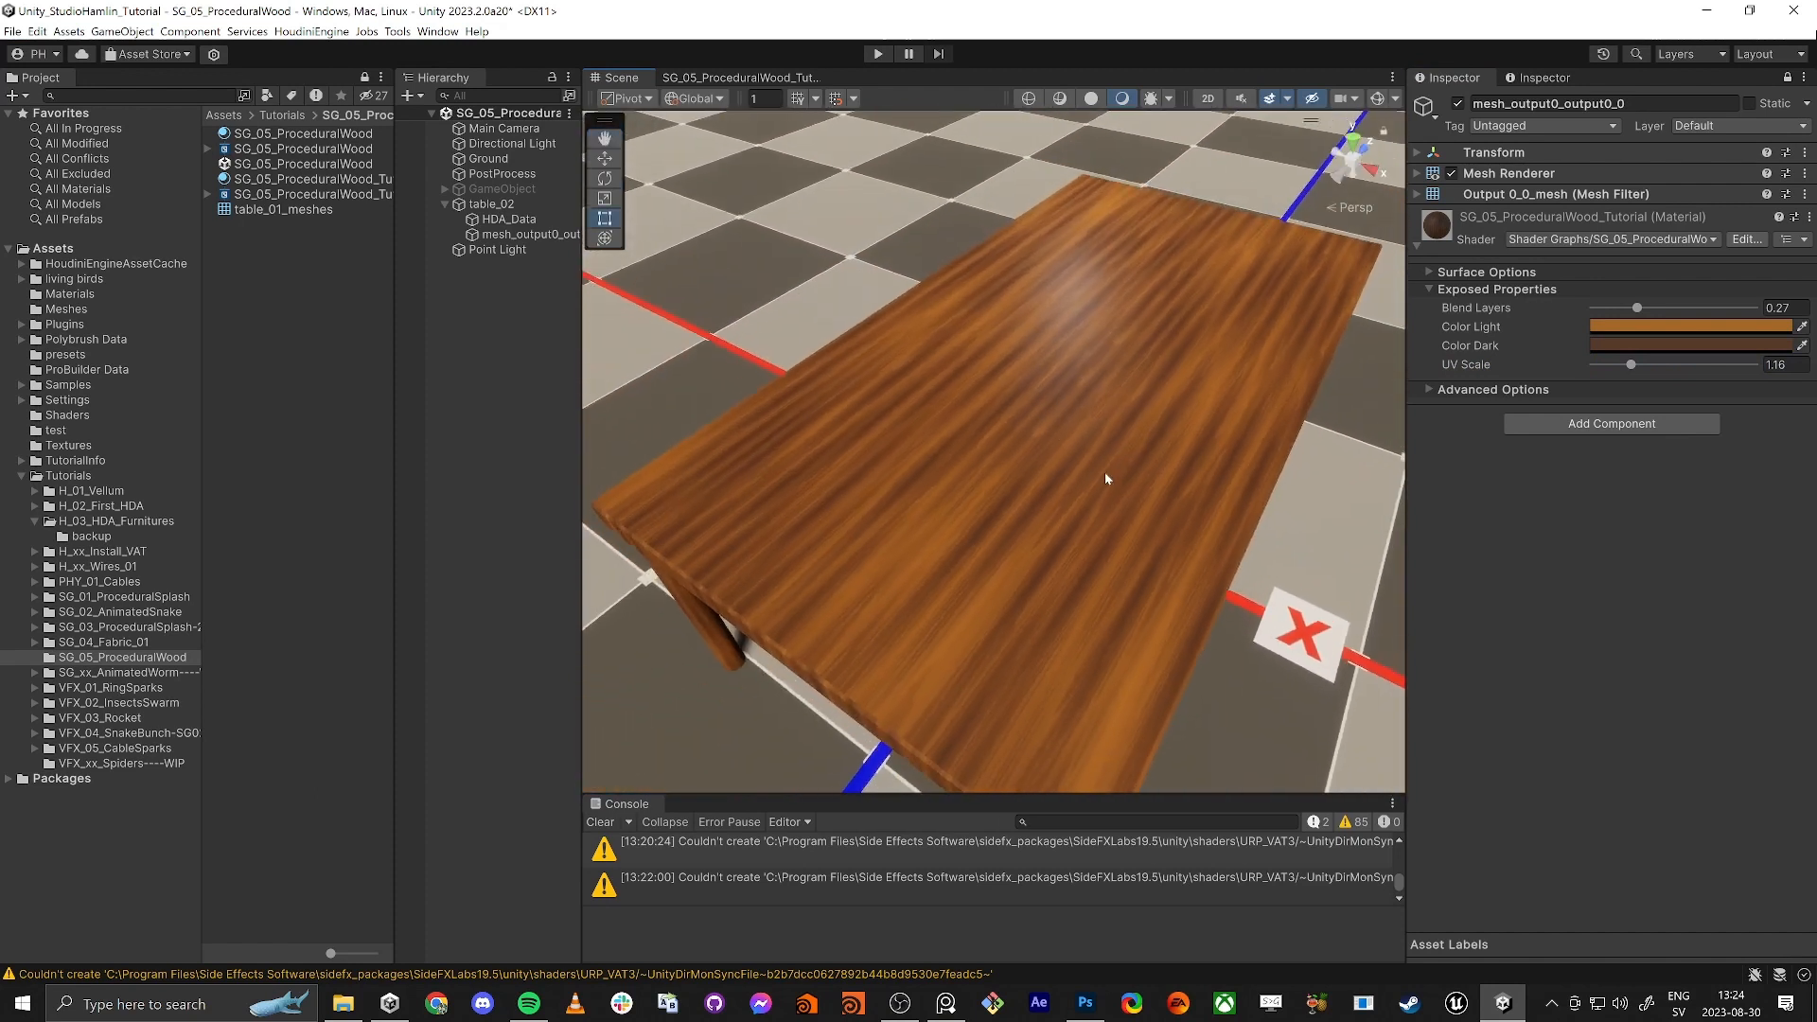
Step: Return to the maximized shader graph and shift the Blend node slightly closer to the Blend Layers property, away from the Lerp node
left_click(740, 78)
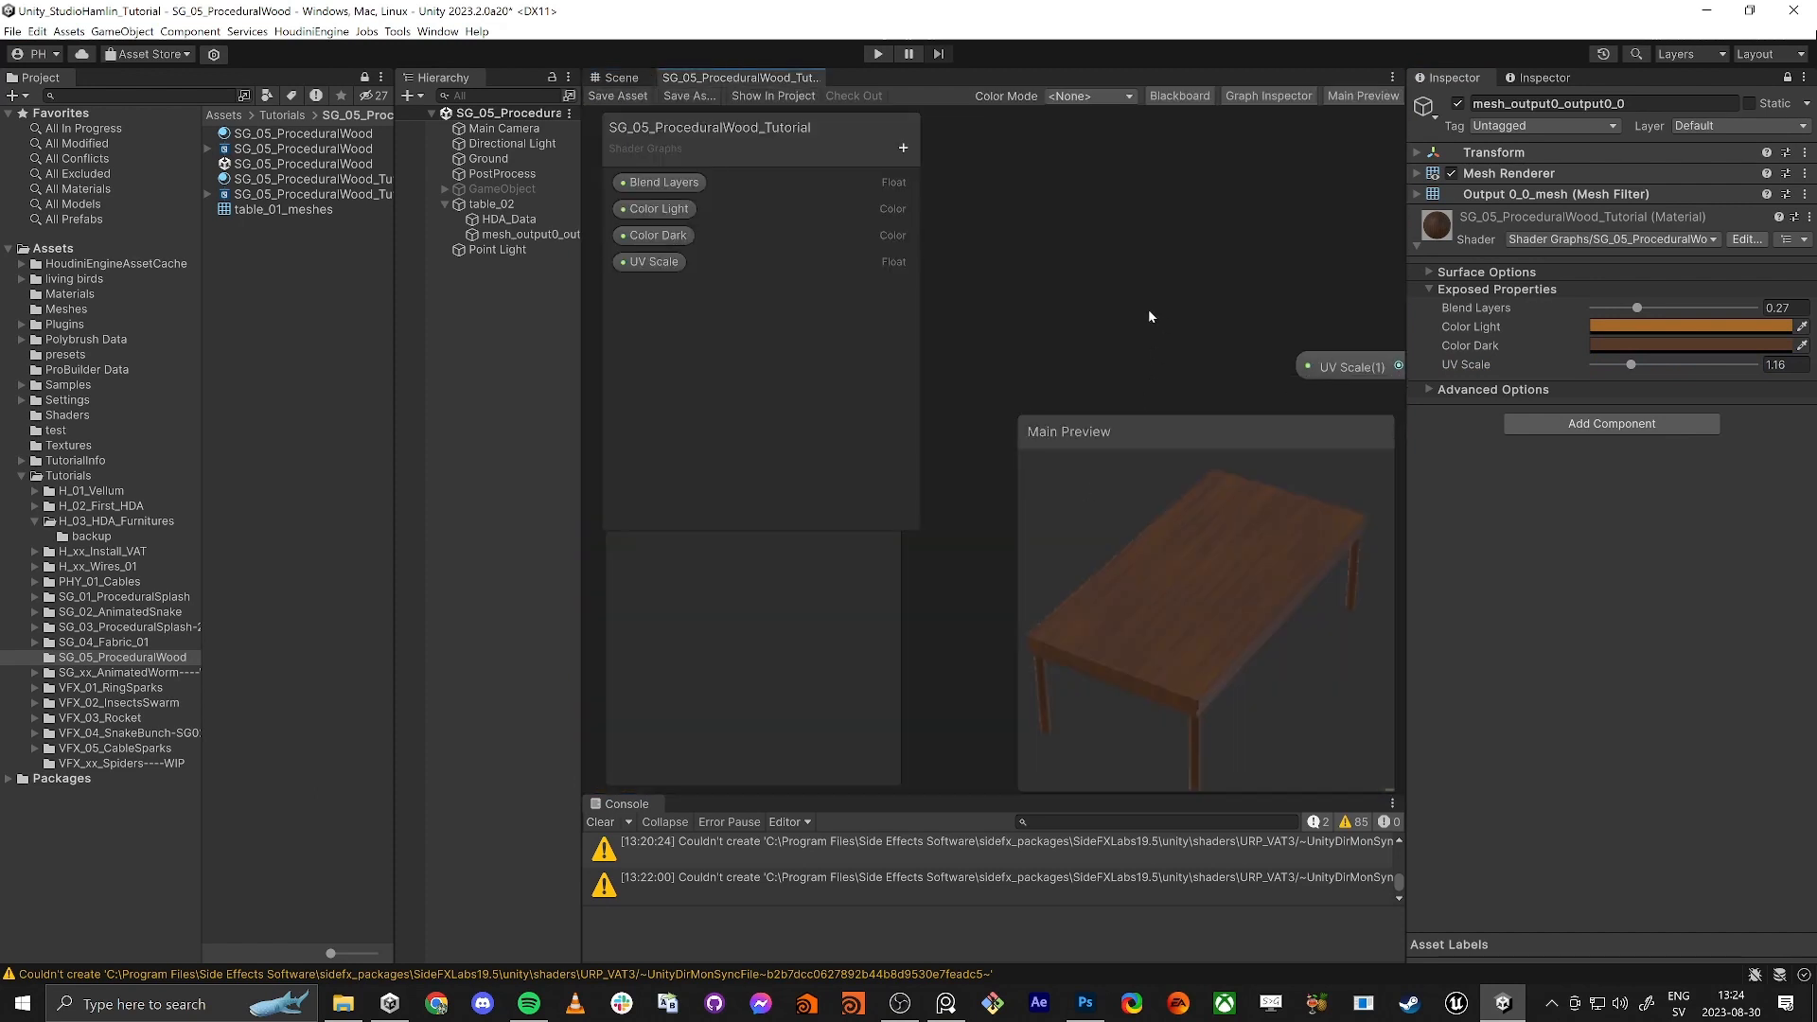
key("shift+space")
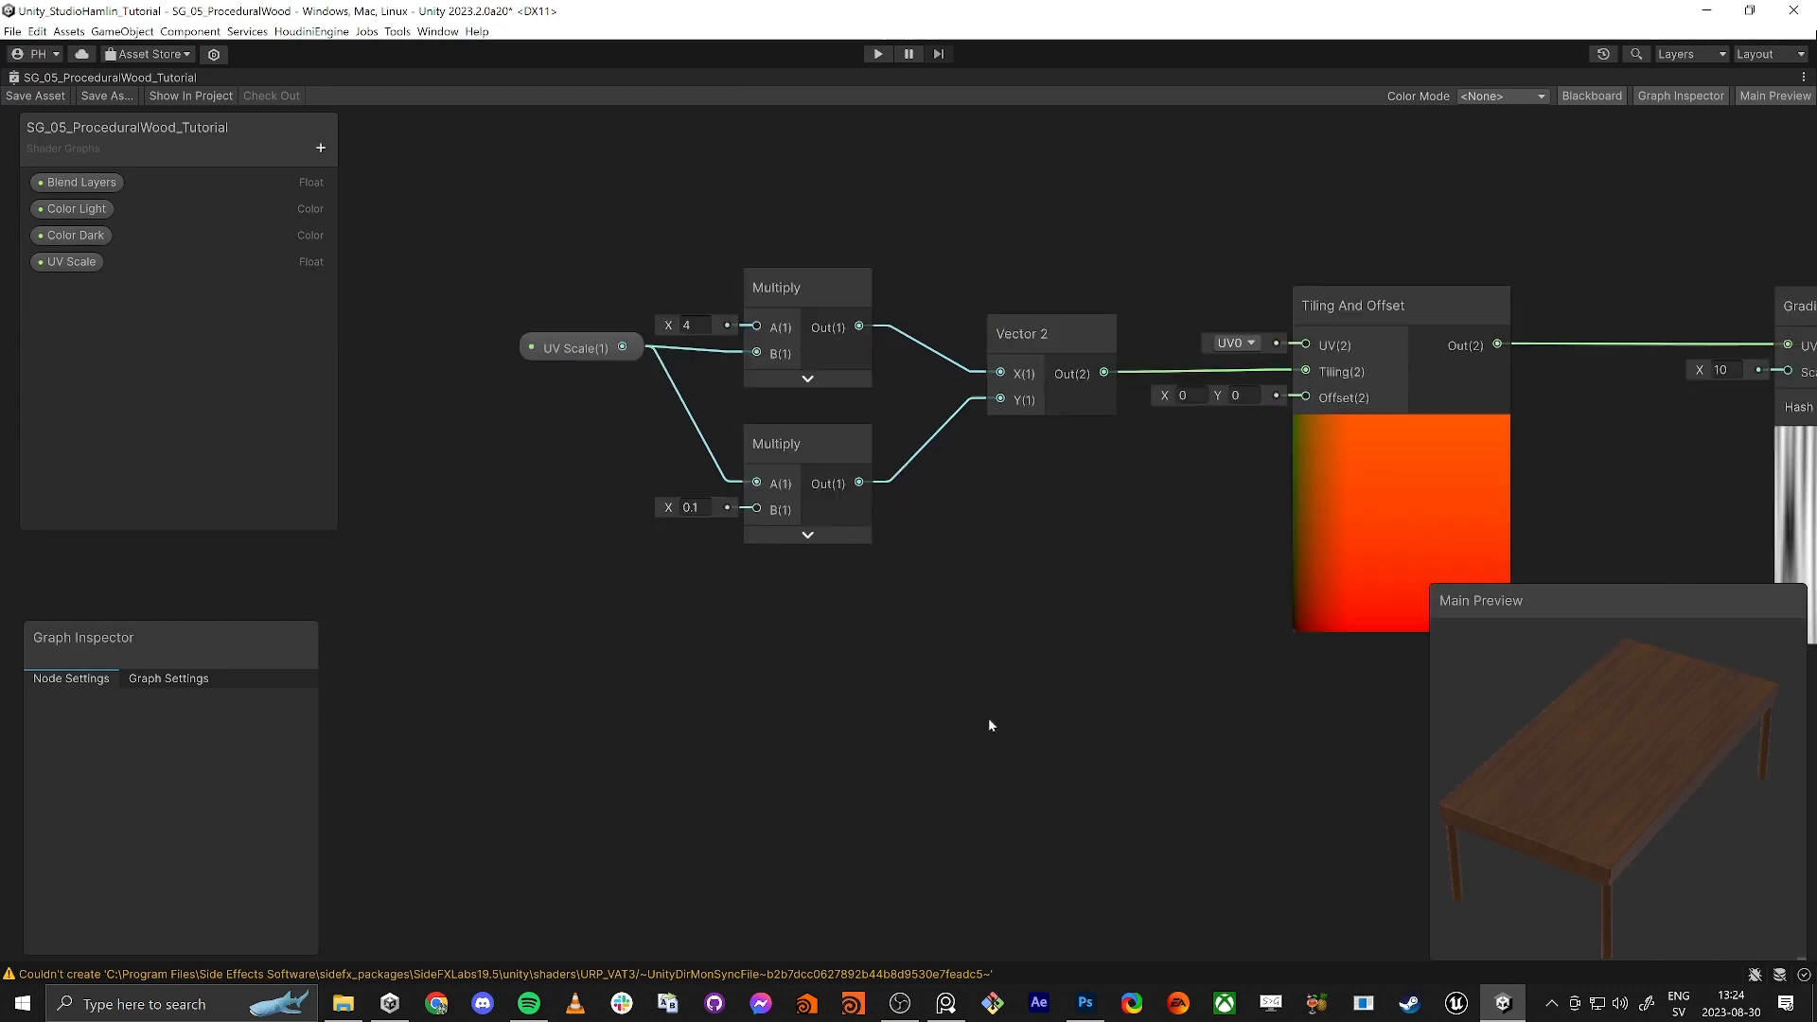
scroll(988, 725, "down", 6)
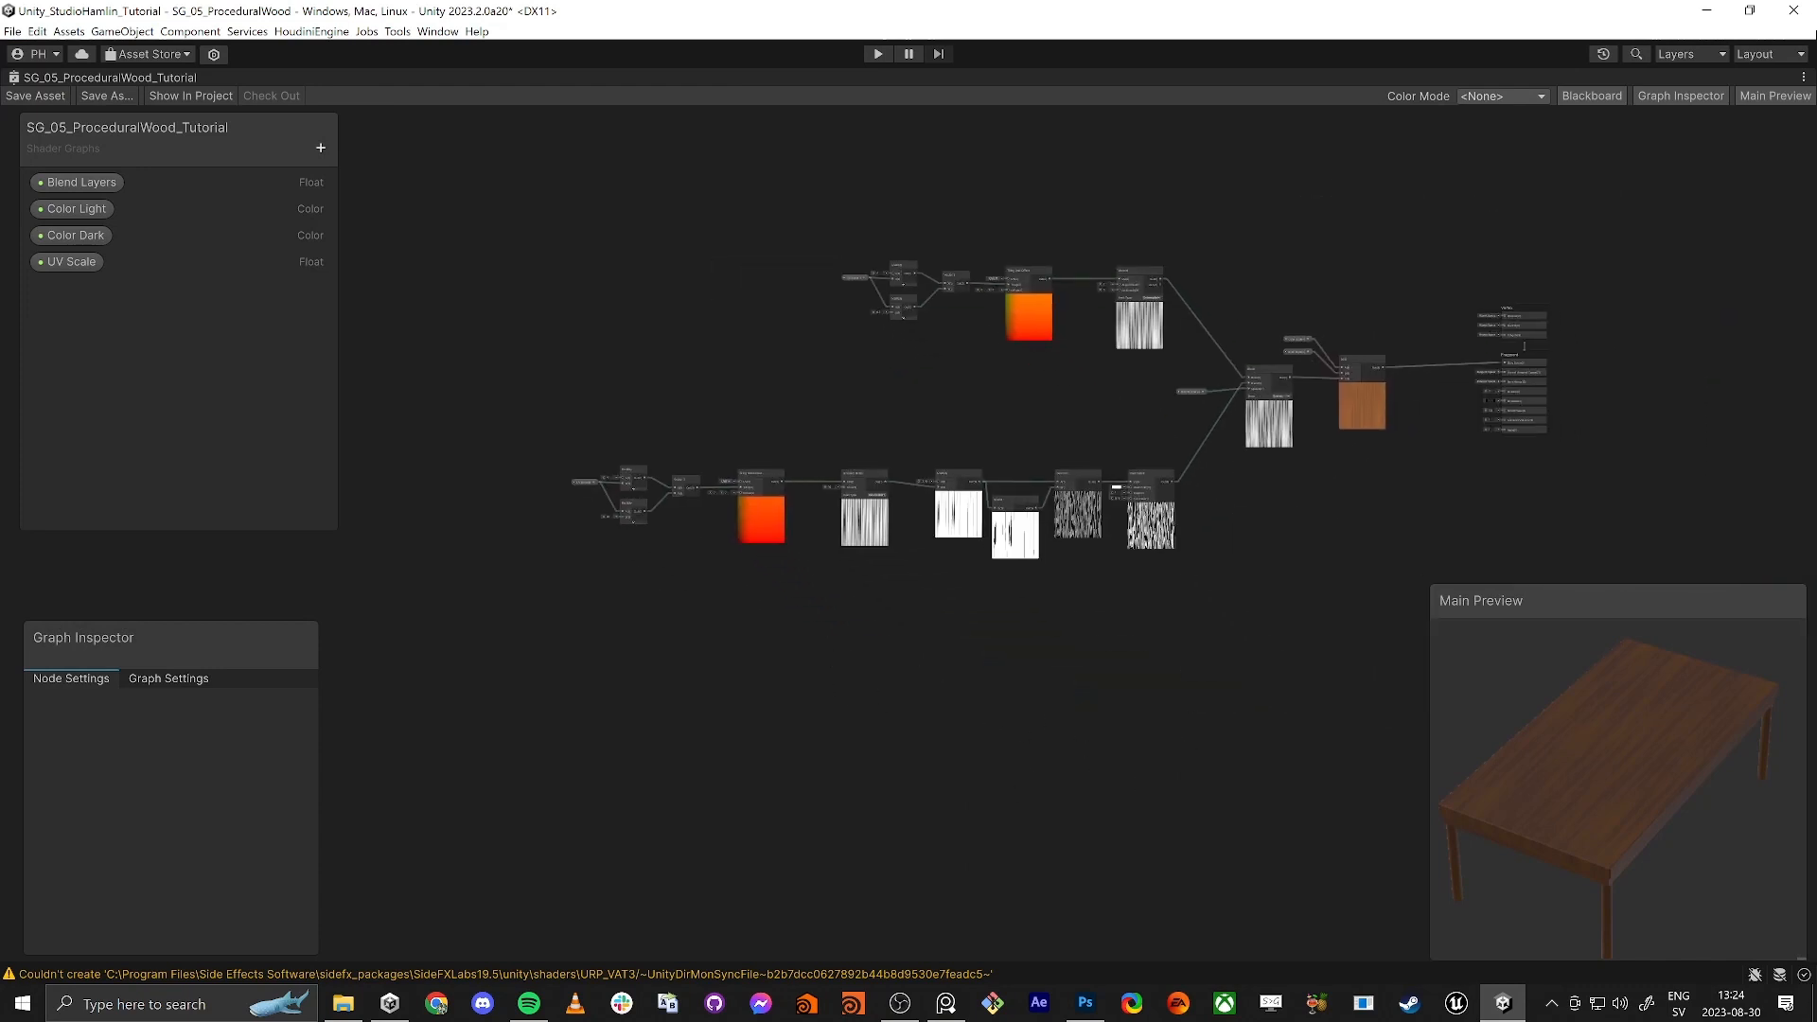
key("alt+Tab")
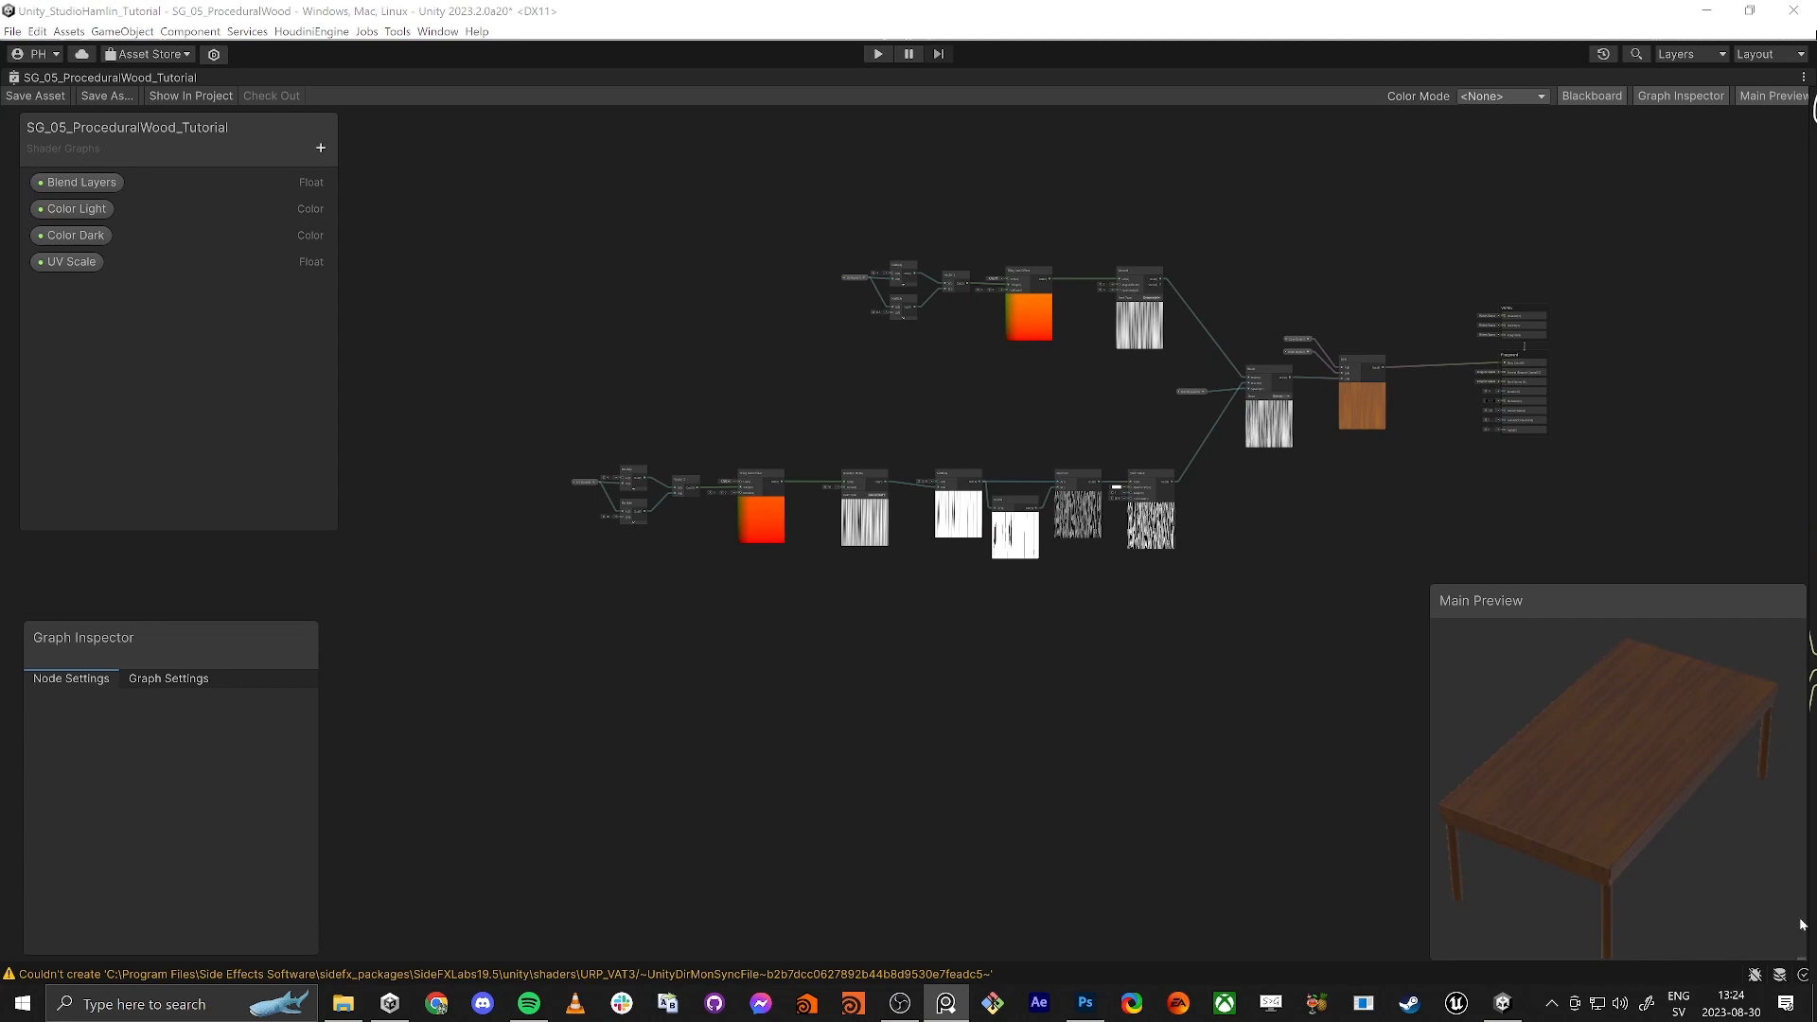
middle_click_drag(1619, 564, 1260, 563)
scroll(1029, 537, "up", 4)
middle_click_drag(912, 528, 979, 591)
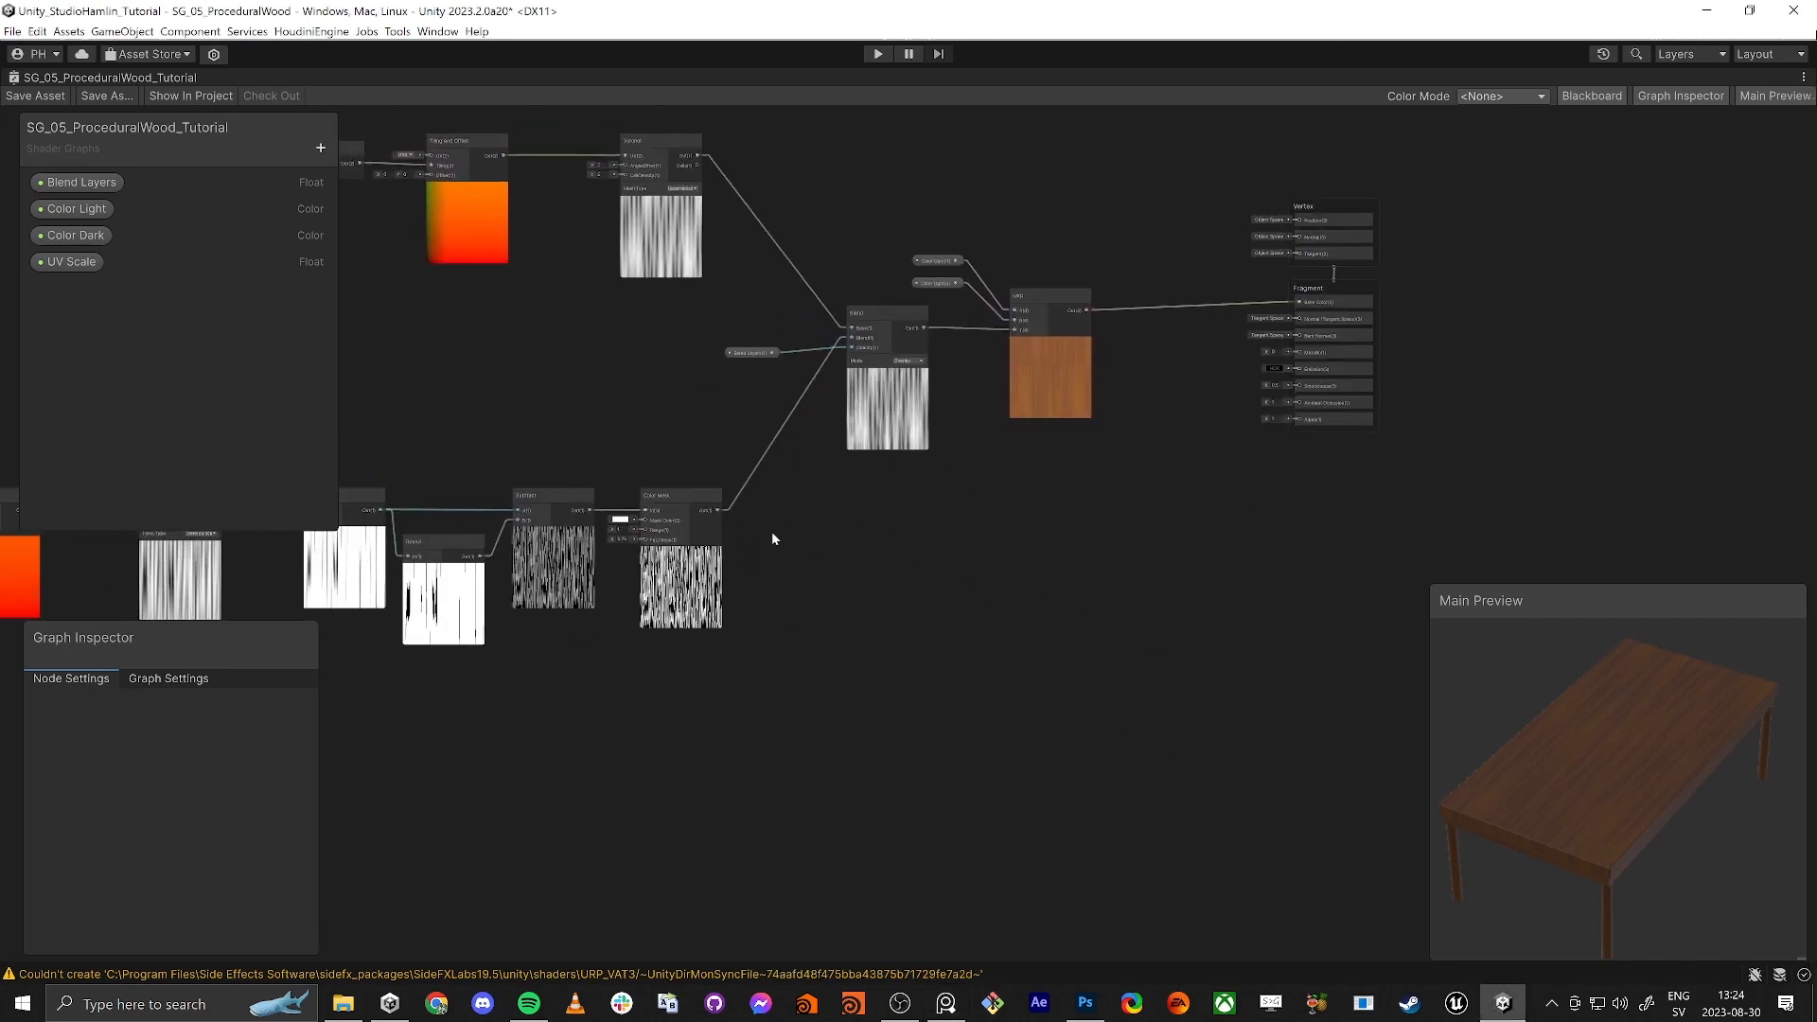
middle_click_drag(786, 535, 915, 560)
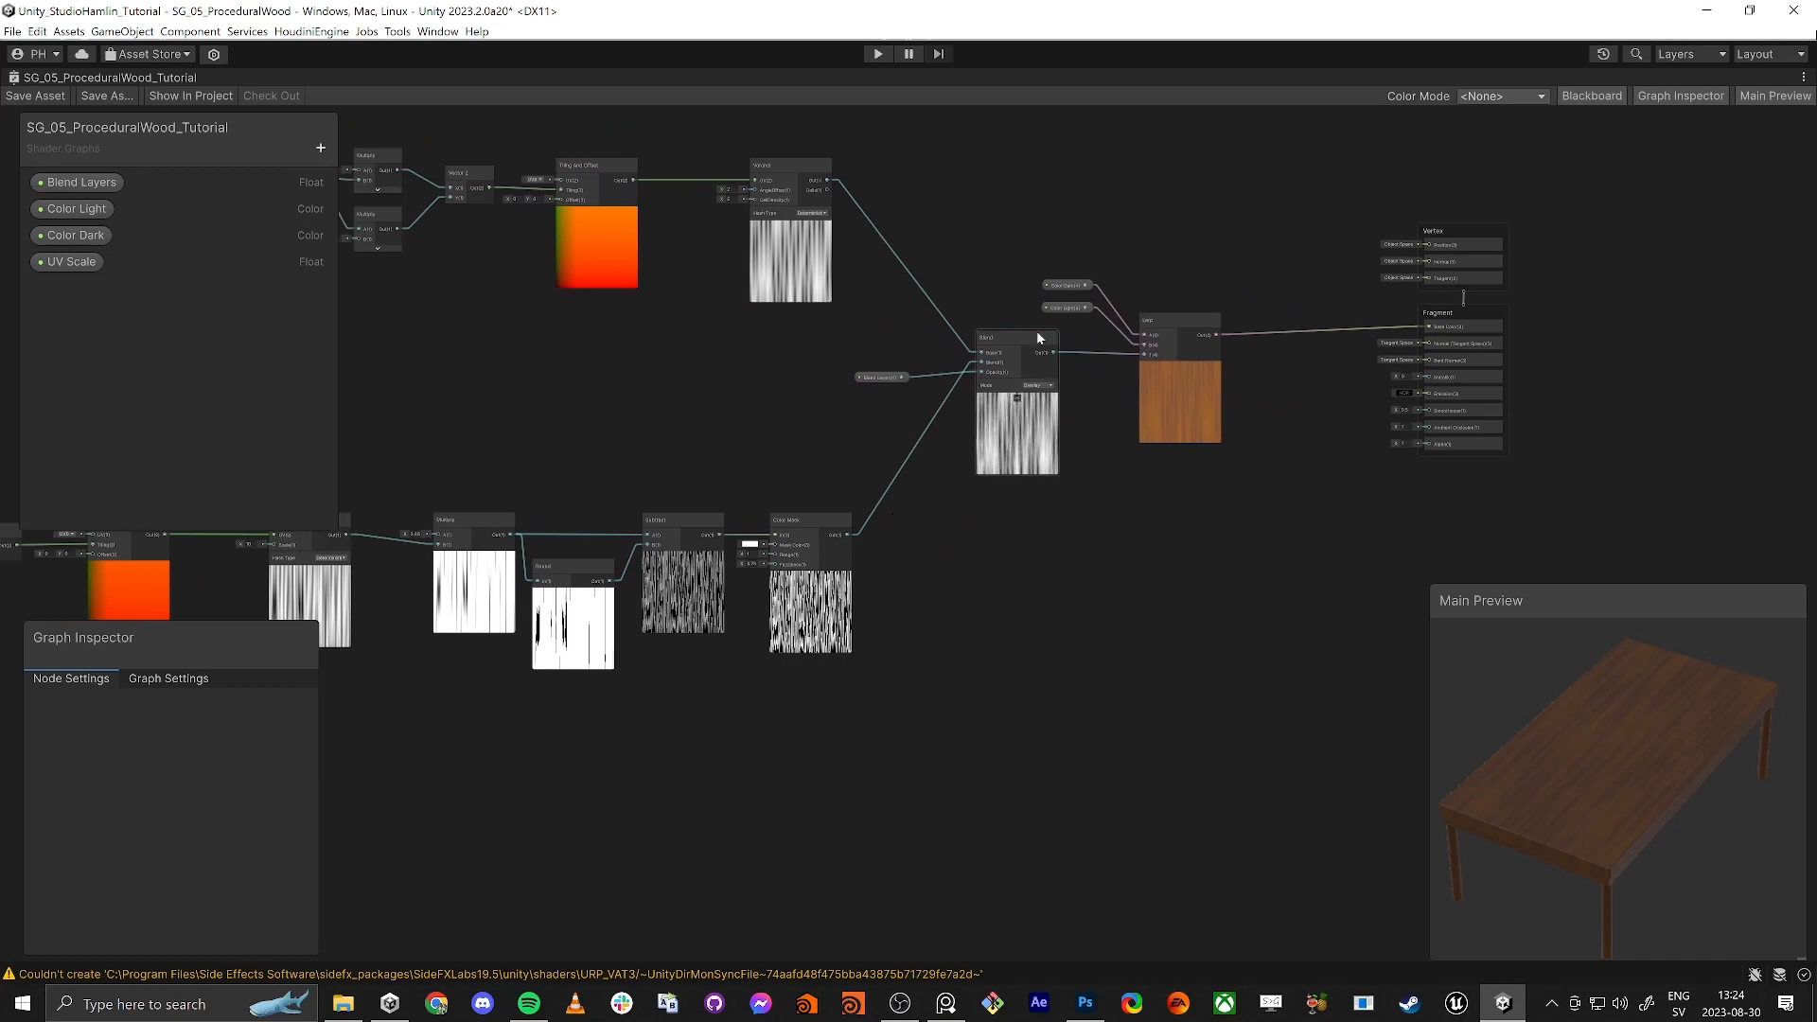
left_click_drag(1011, 333, 979, 337)
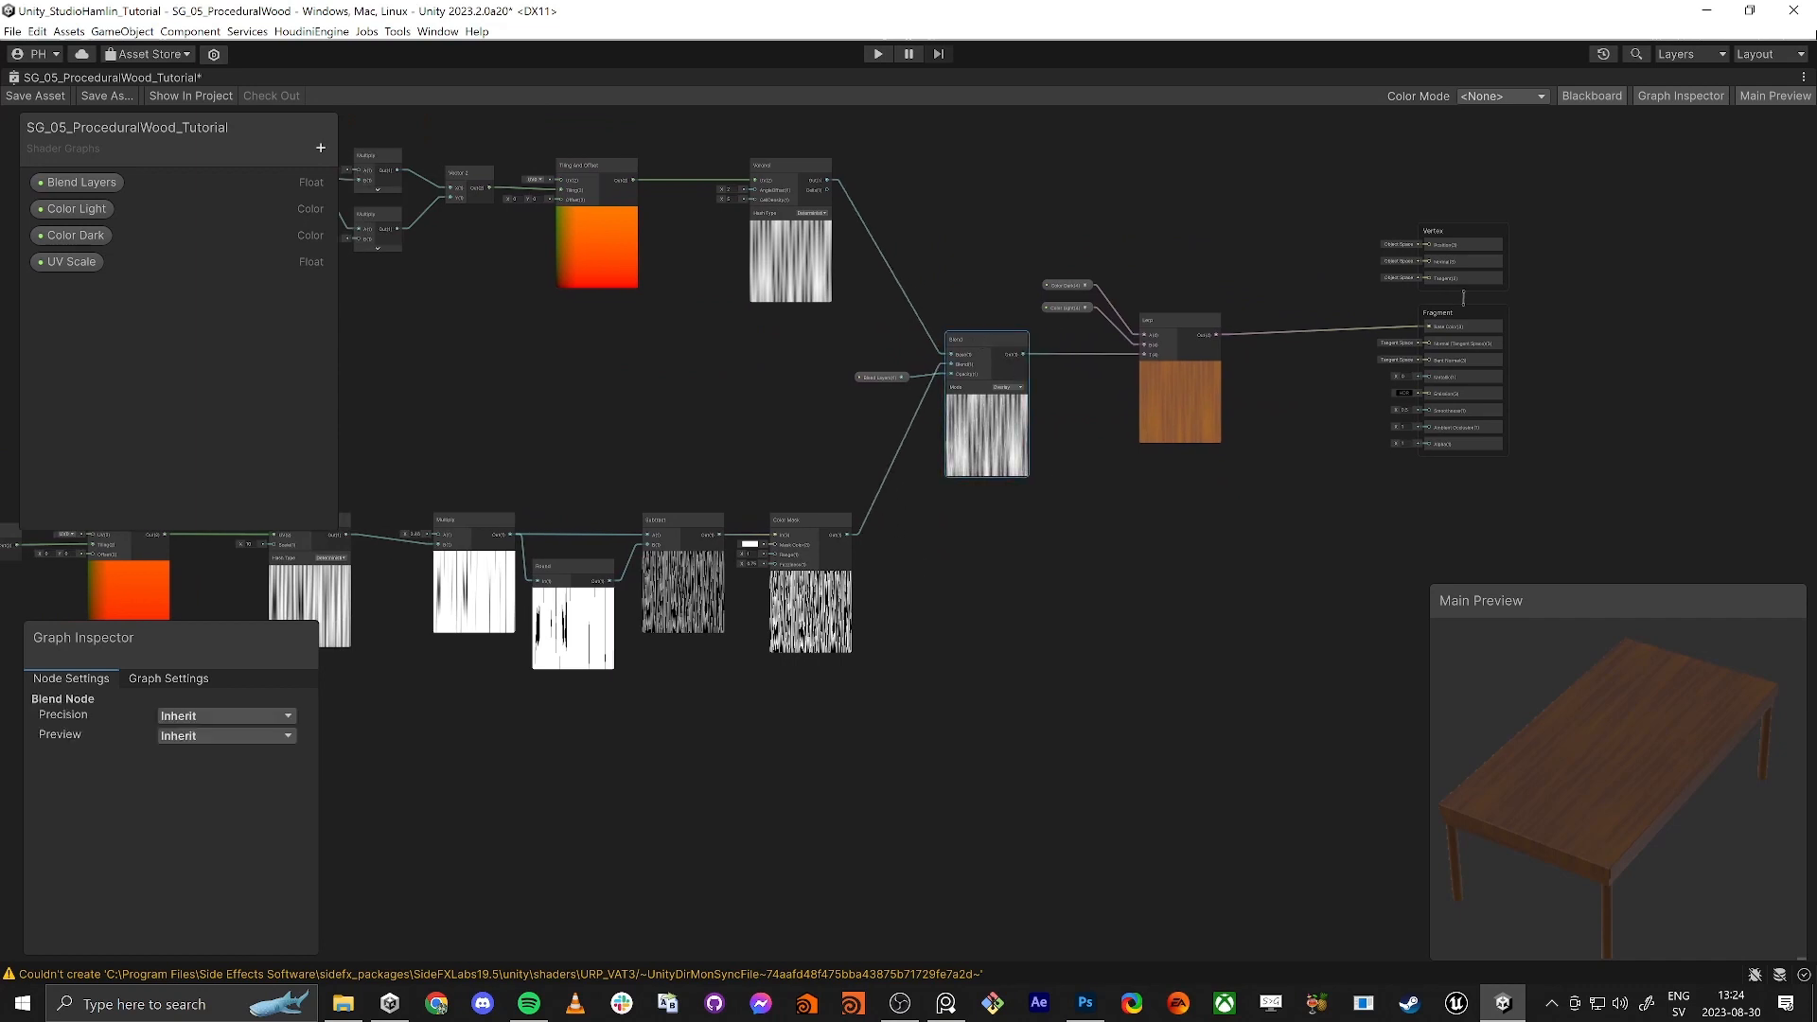
key("alt+Tab")
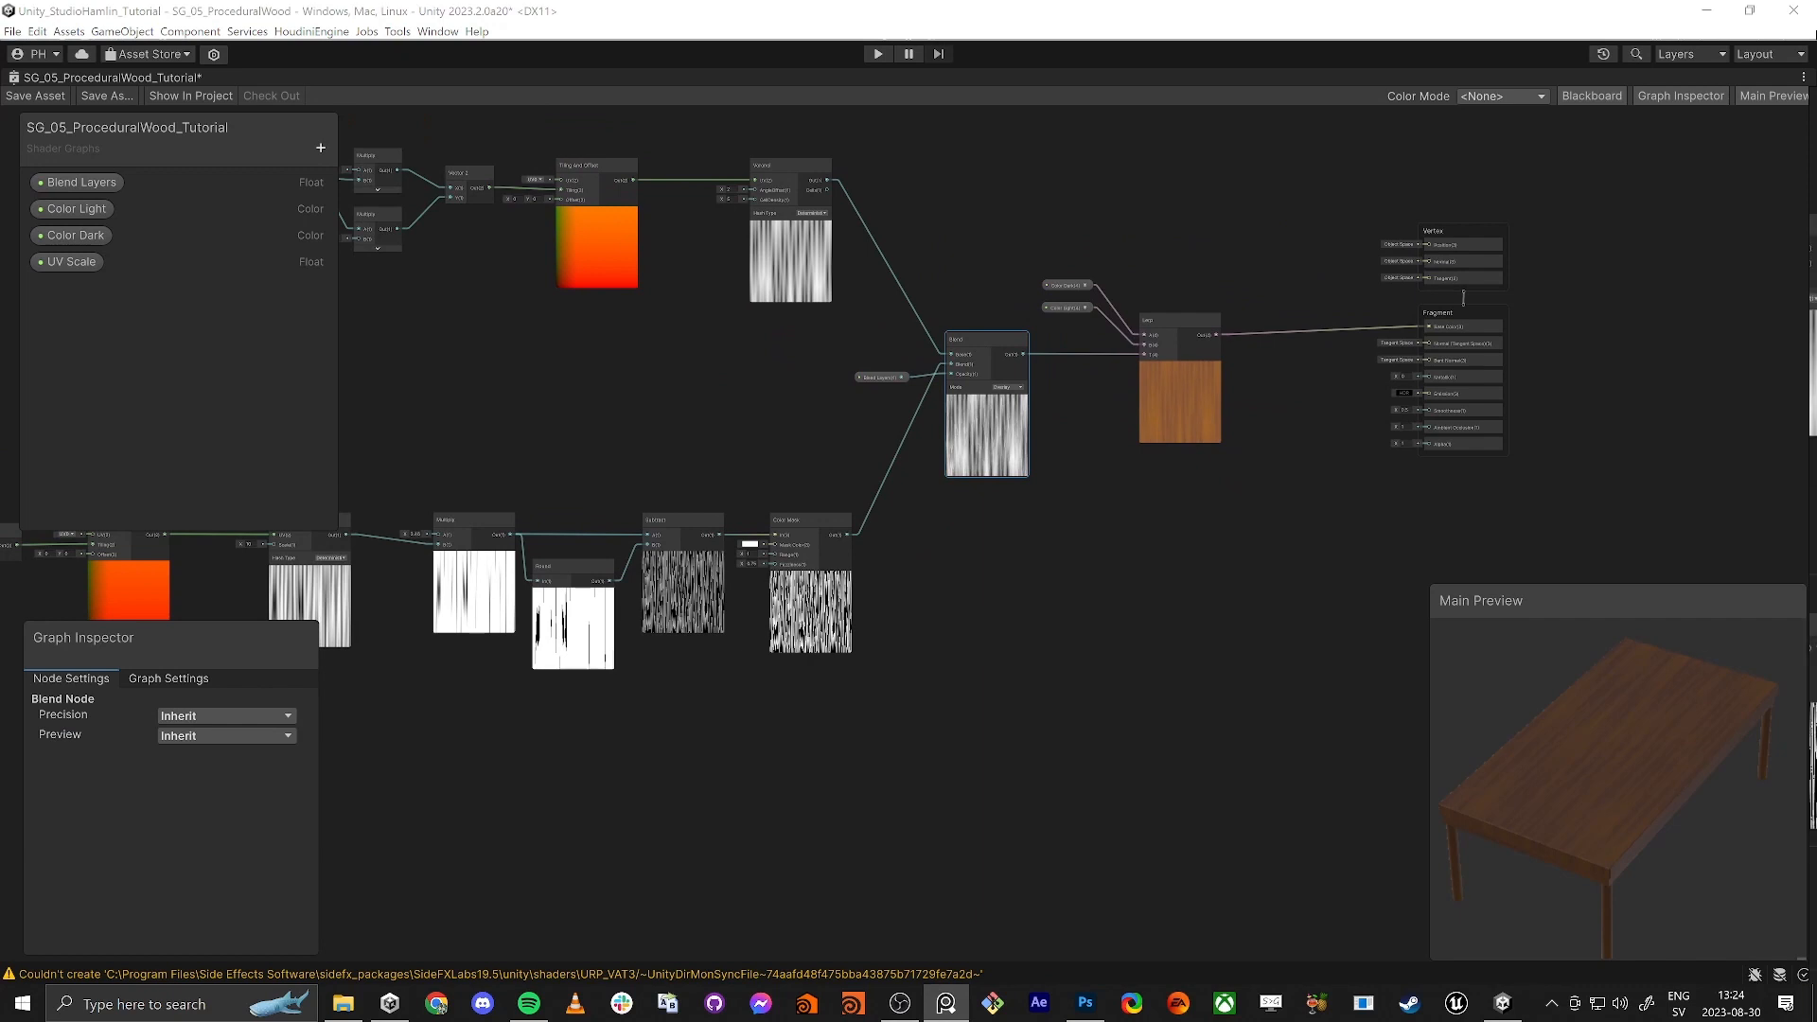
left_click(1041, 395)
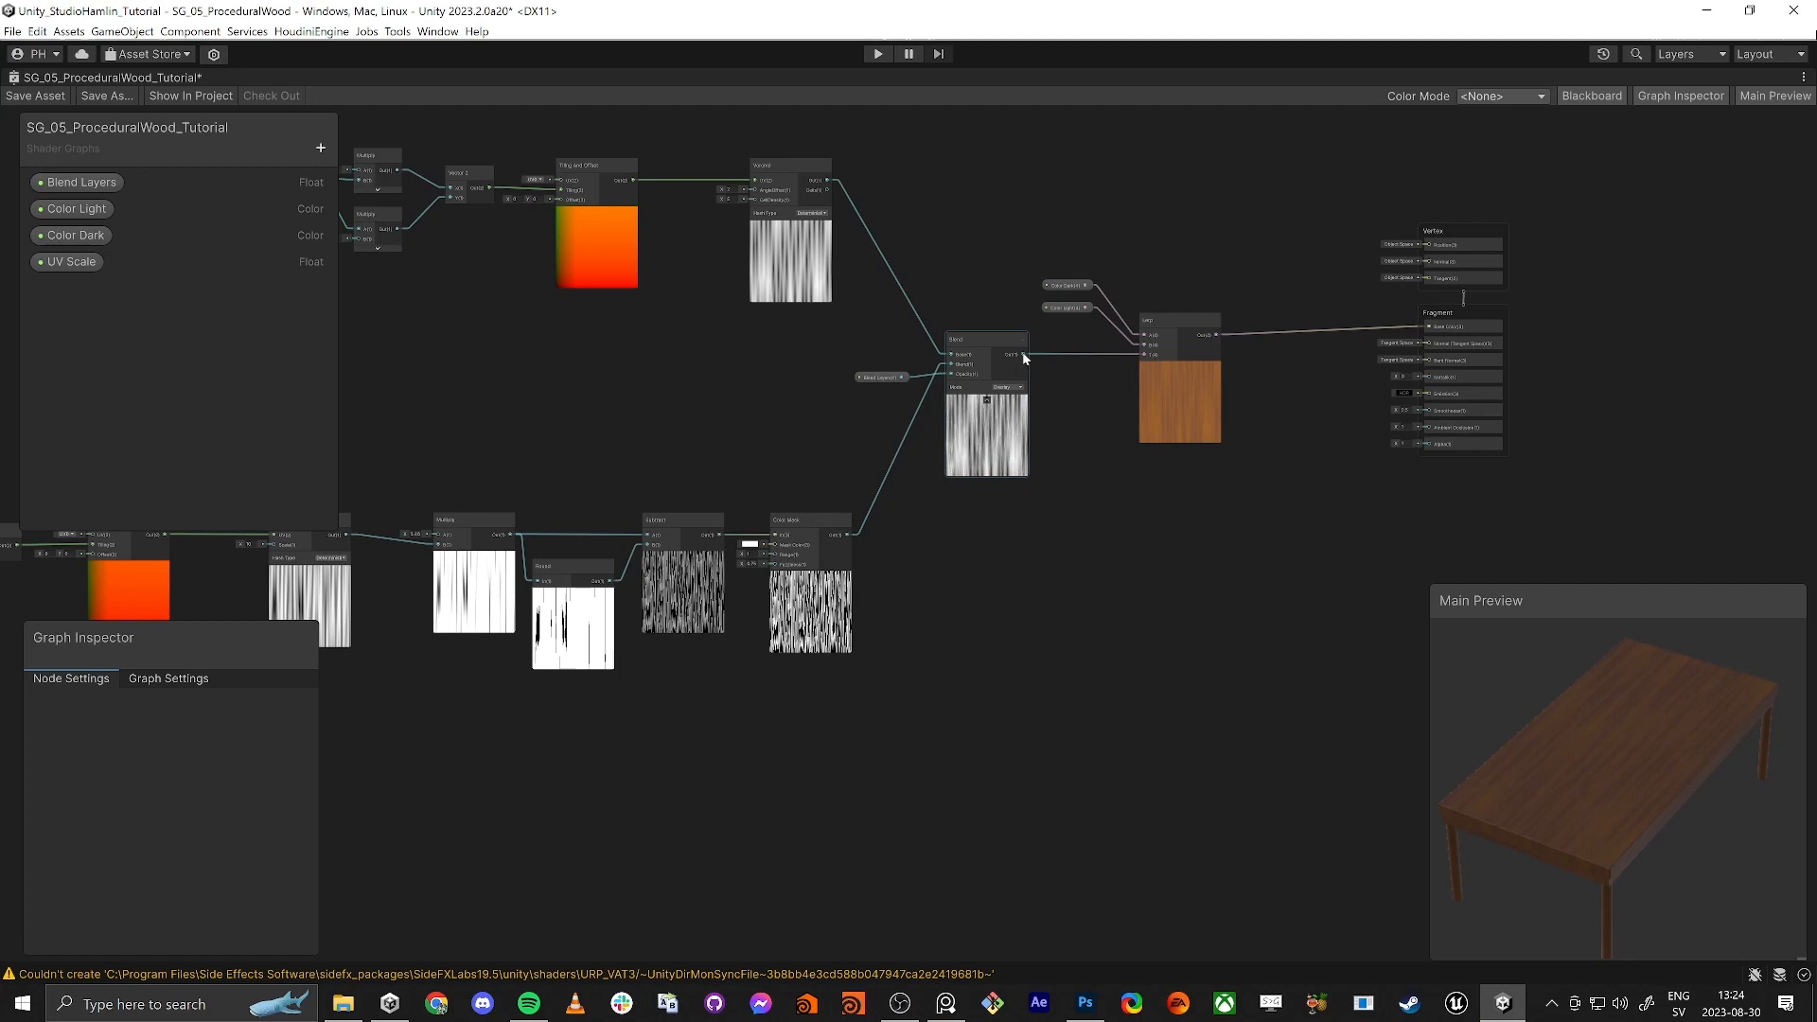
Step: Add a Contrast node below the Blend node with its In input fed by the Blend output
left_click_drag(1024, 358, 1137, 649)
type("c")
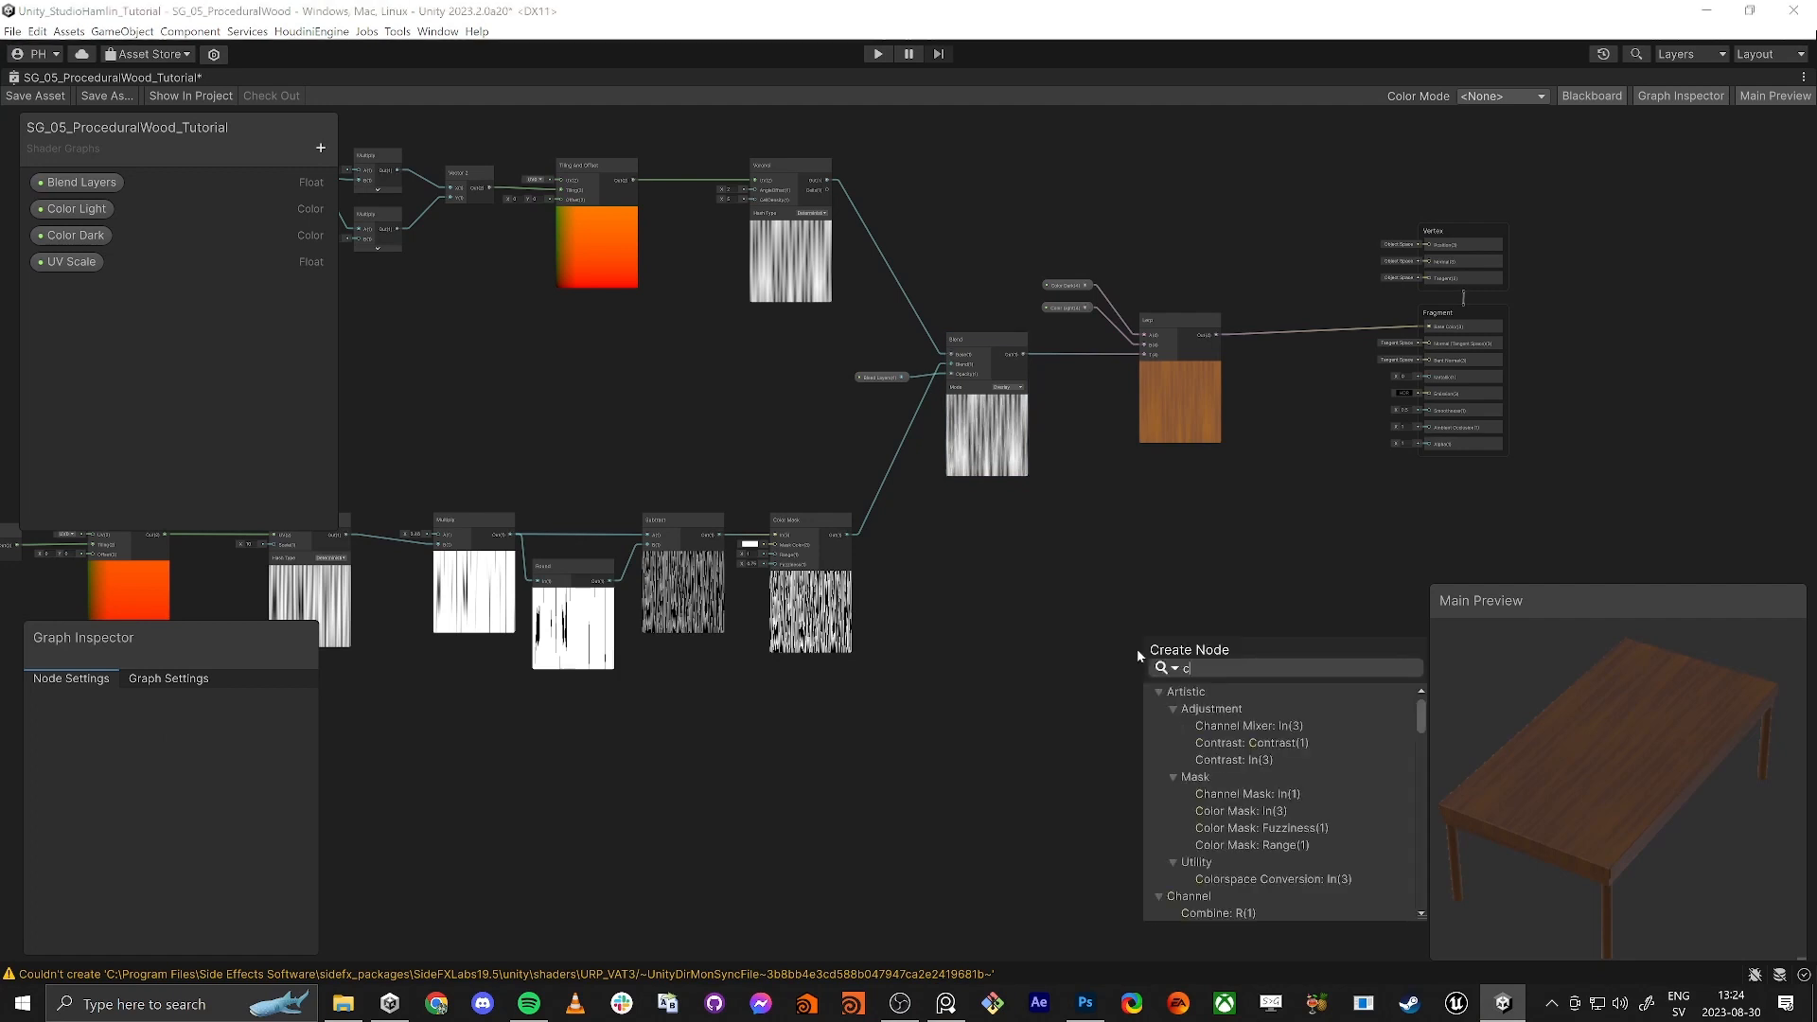
type("ontra")
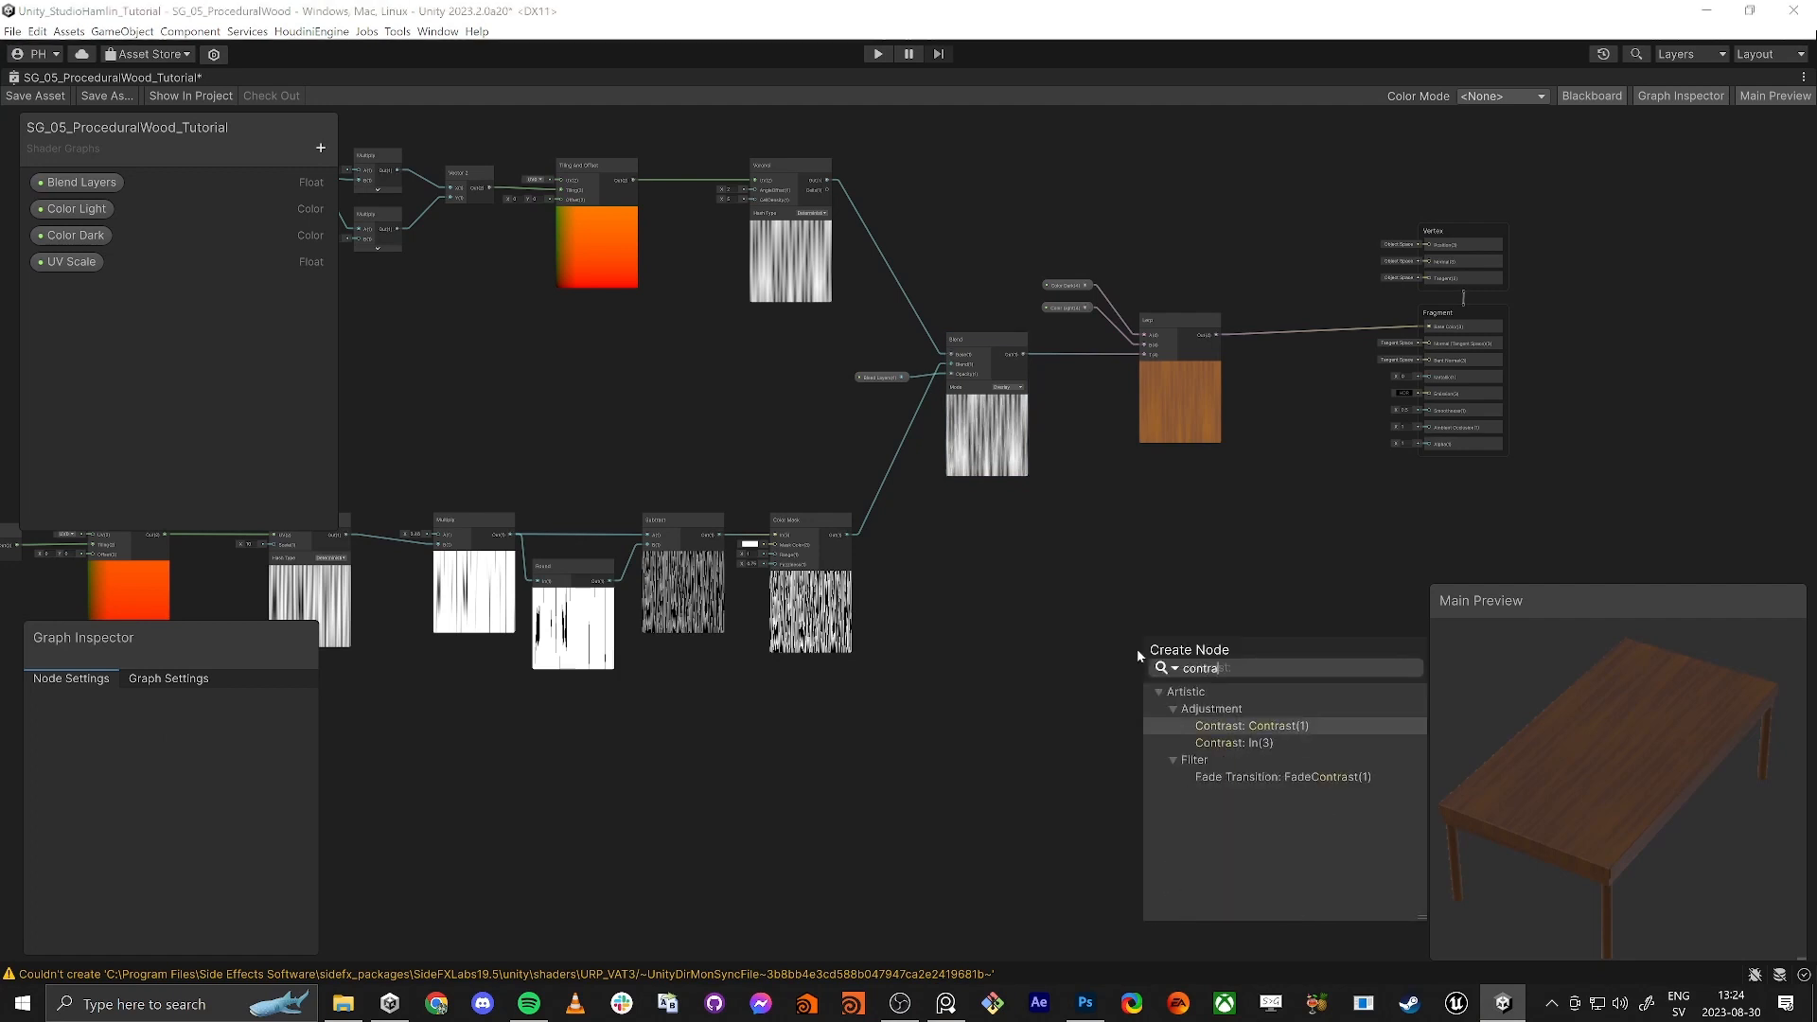
key("Down")
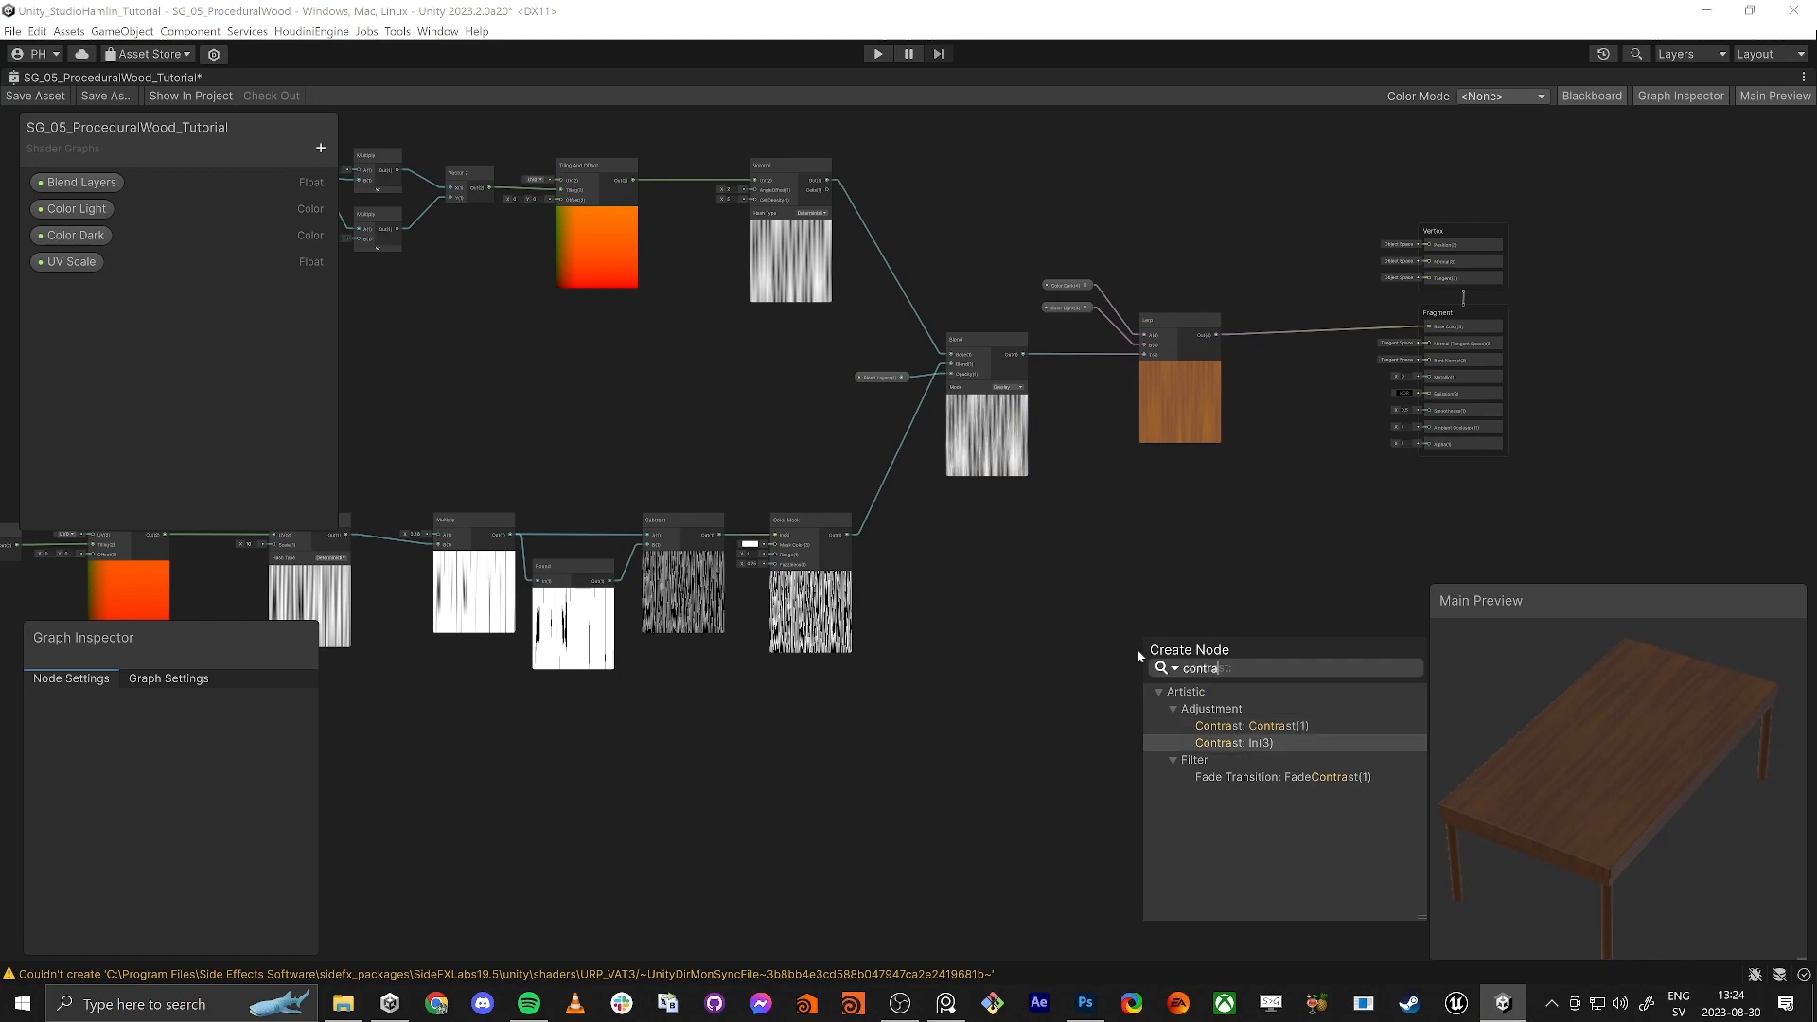
left_click(1242, 743)
scroll(1143, 646, "up", 6)
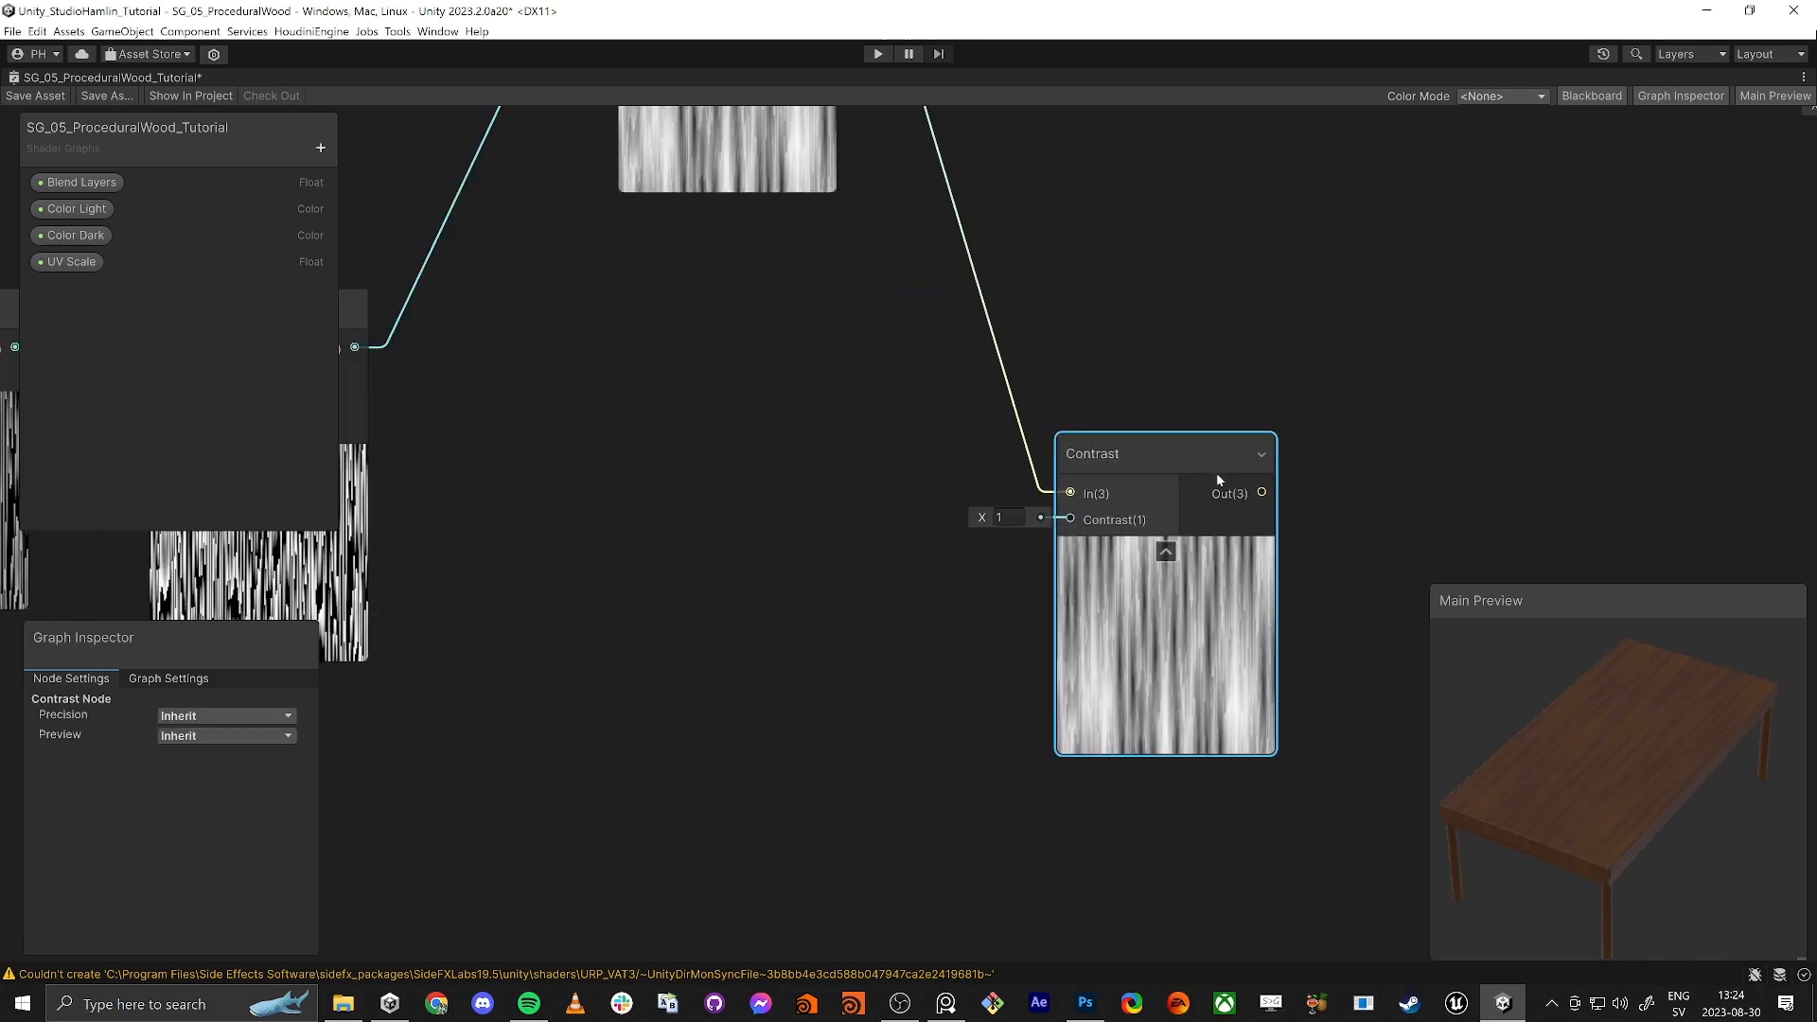
middle_click_drag(1434, 486, 1327, 484)
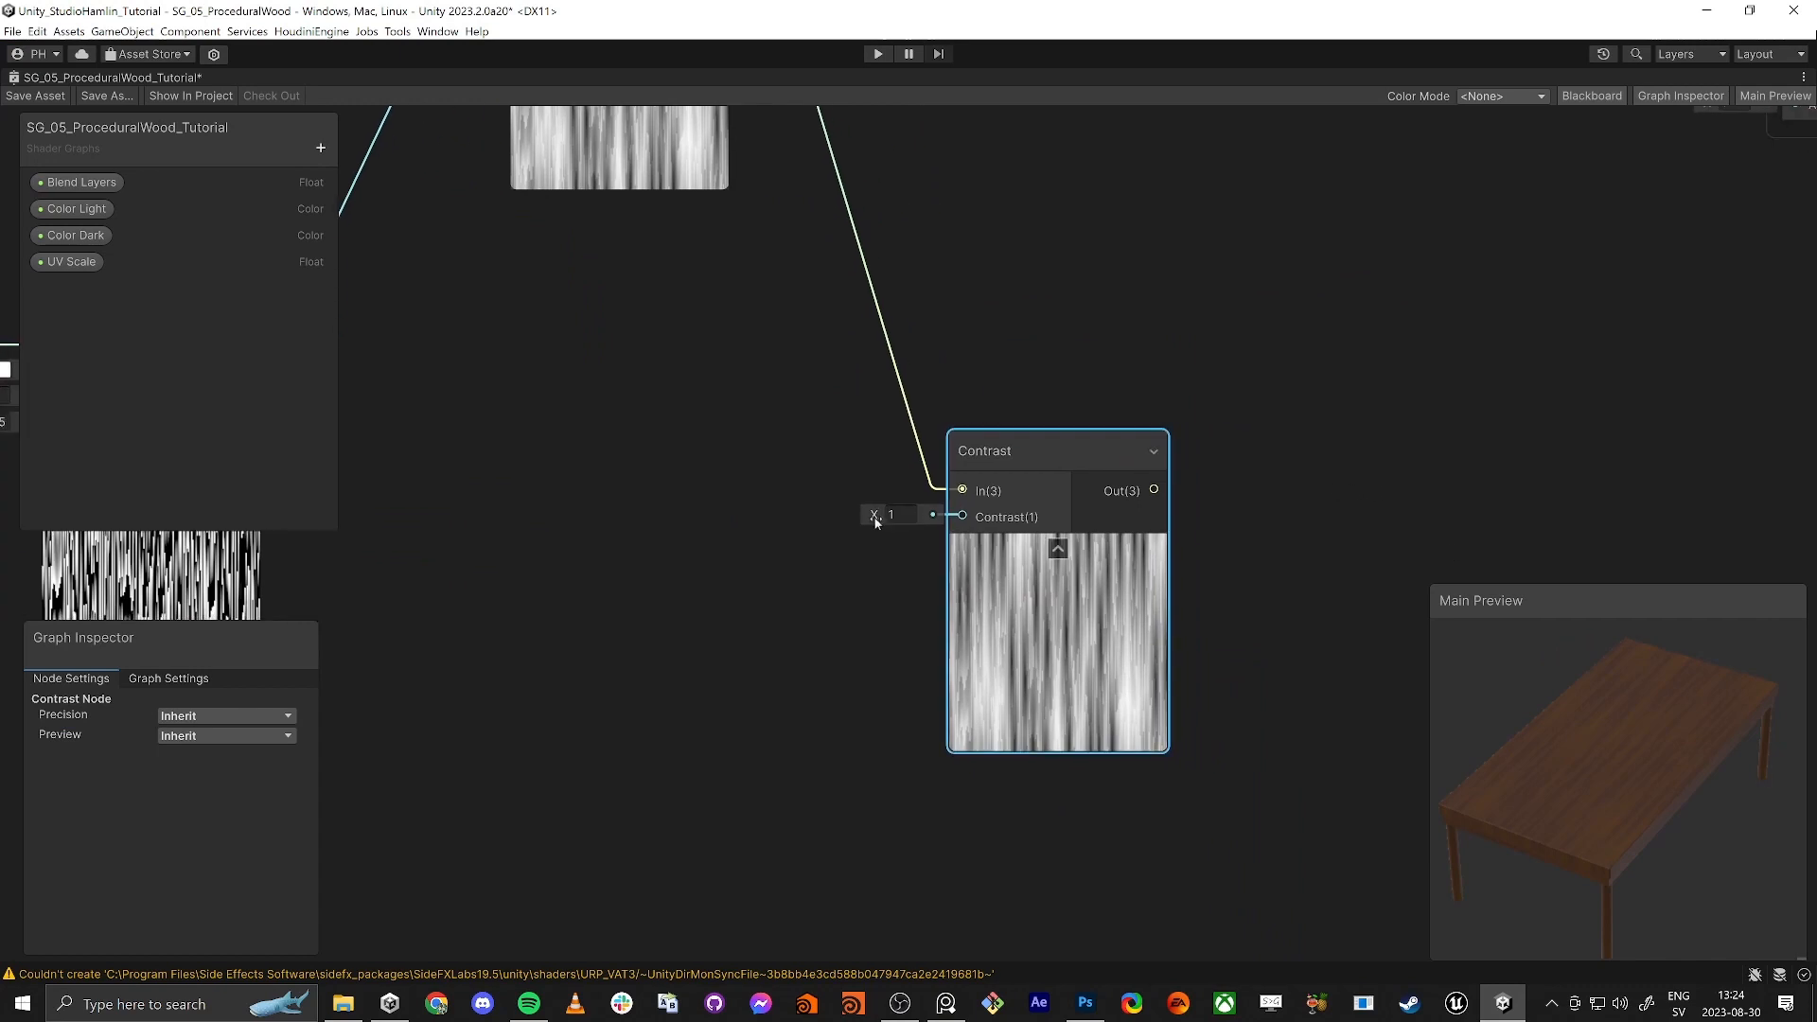
Step: Try a different Contrast value on the new Contrast node and undo the change
left_click_drag(876, 520, 989, 520)
left_click(817, 554)
key("ctrl+z")
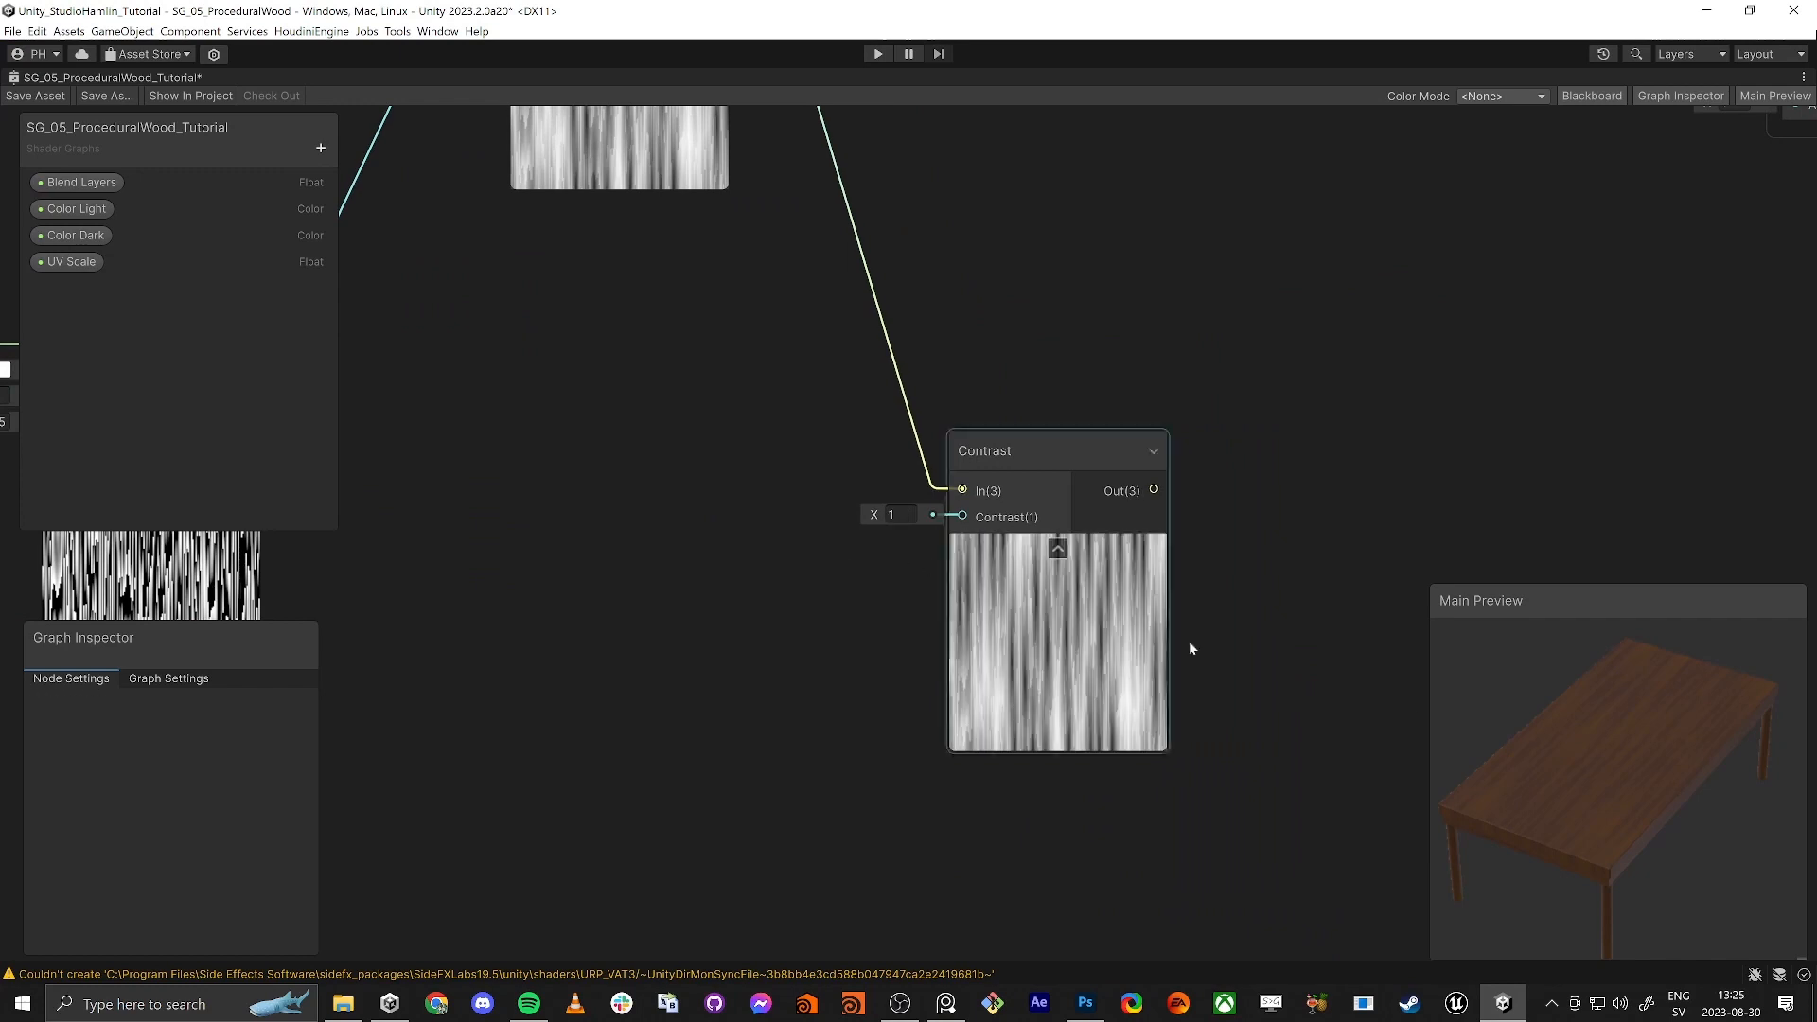
Step: Move the Contrast node closer to the Blend node and feed its output into the In input of a new Remap node placed beside it
key("alt+Tab")
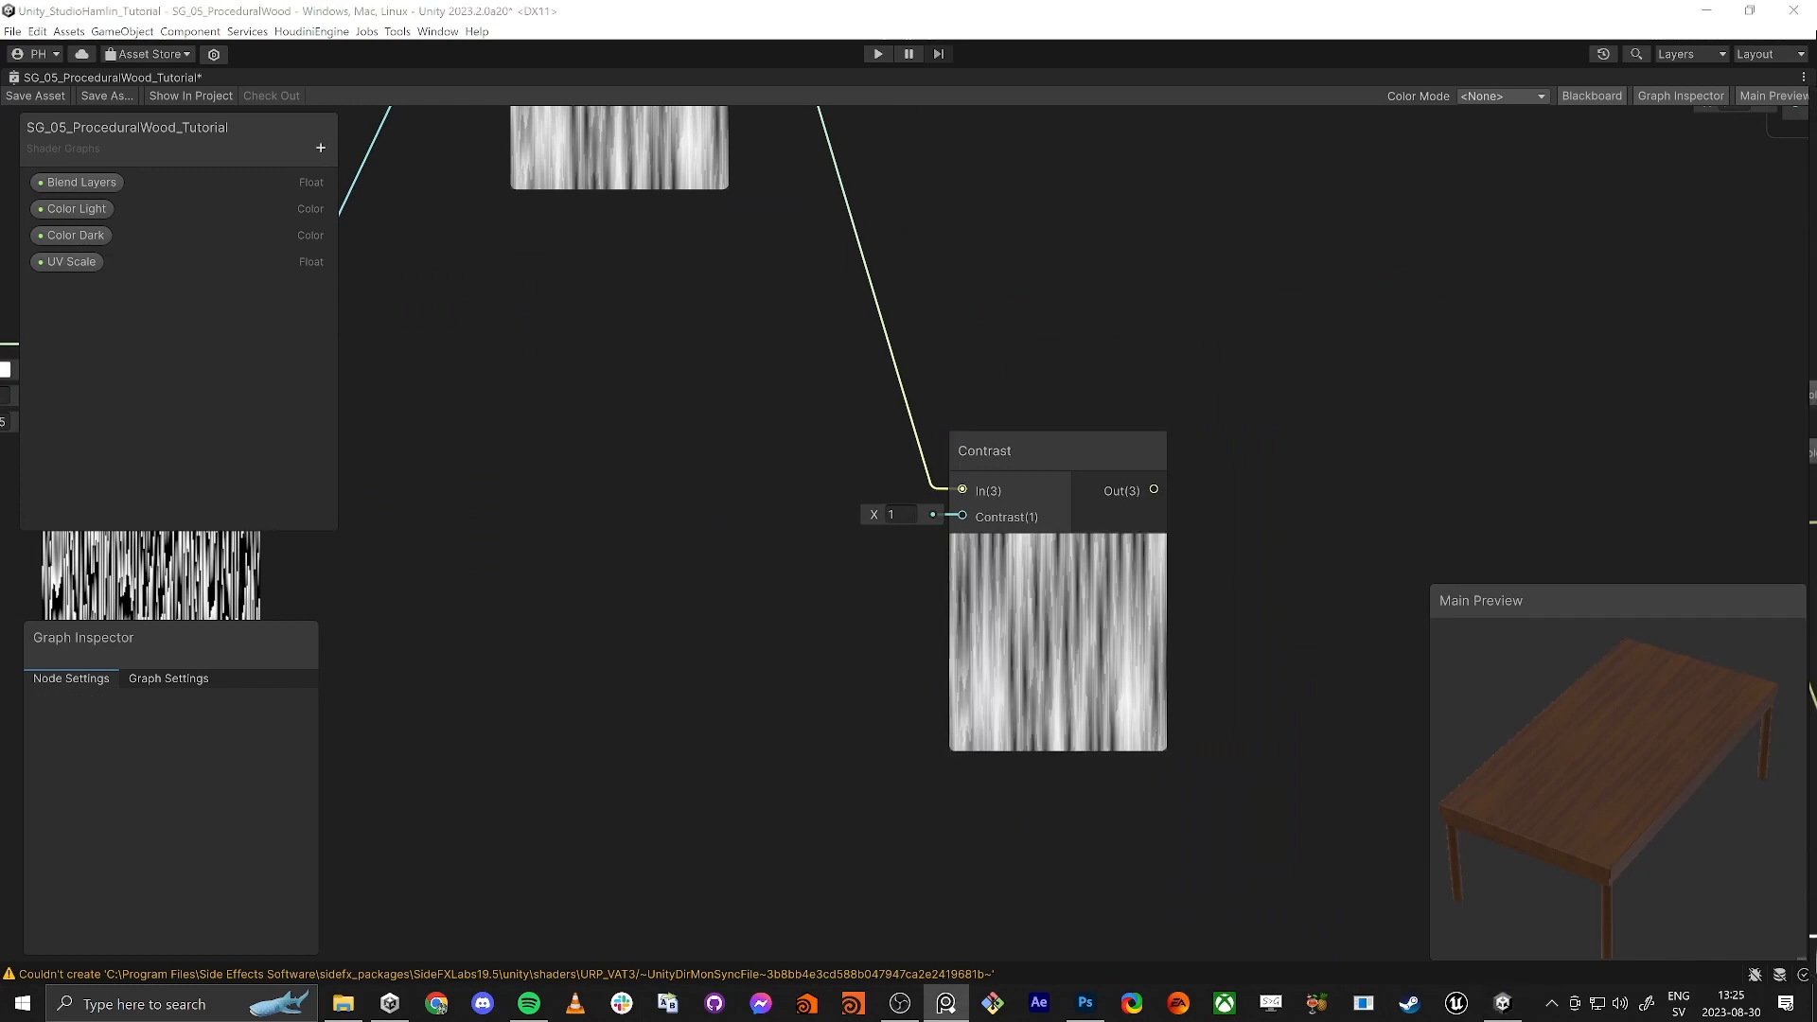
left_click_drag(1044, 439, 899, 394)
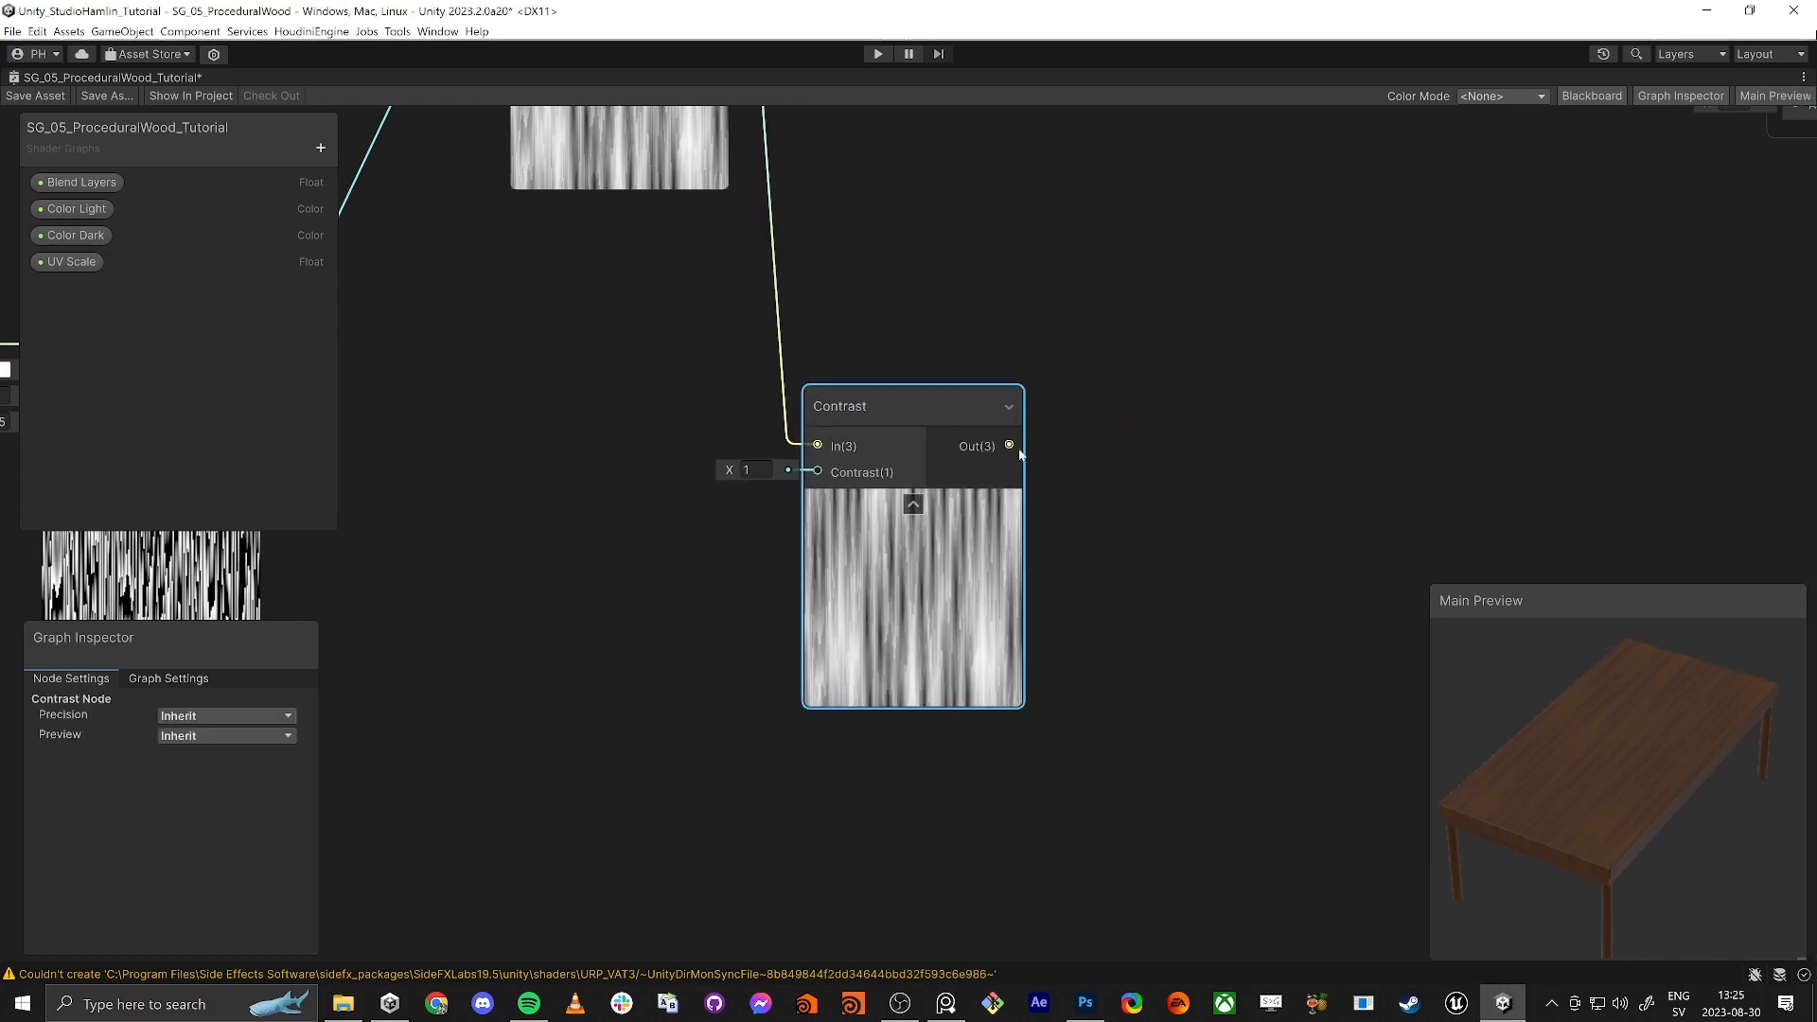
key("space")
type("remap")
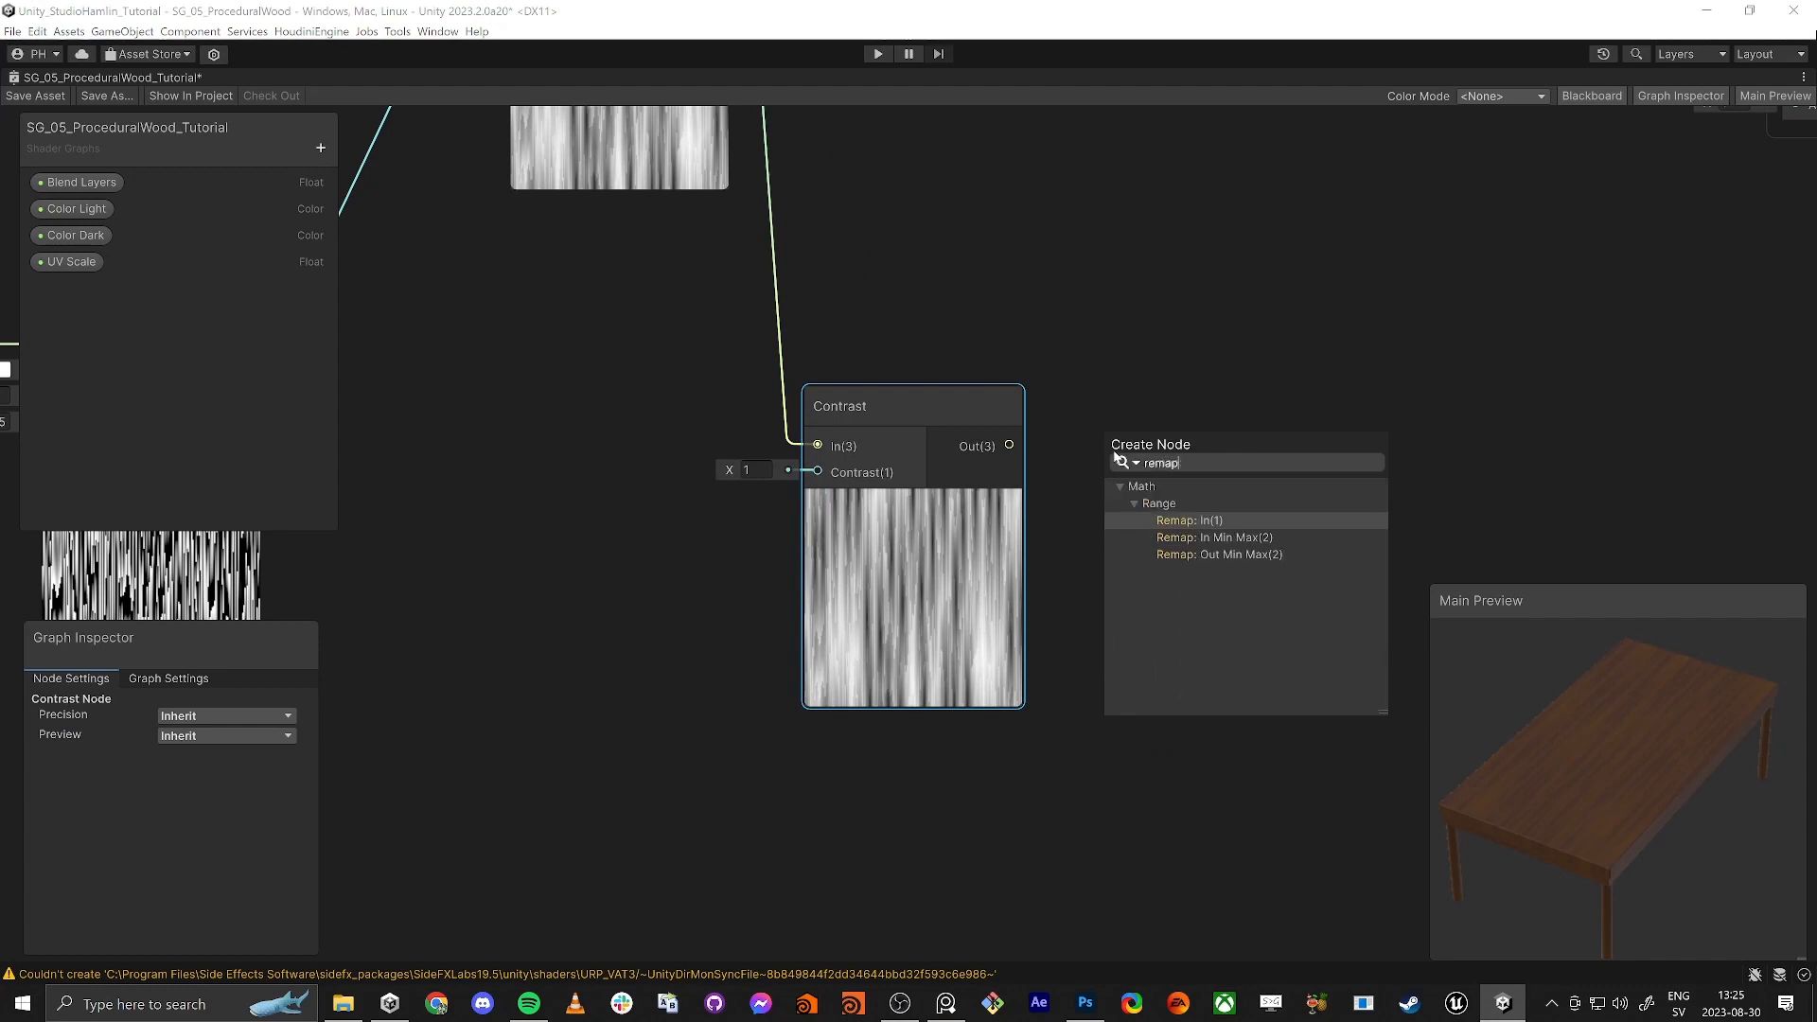
key("Return")
left_click_drag(1219, 430, 1430, 437)
Step: Set the minimum of the Remap node's In Min Max range to 0
left_click(1200, 501)
type("0")
key("Tab")
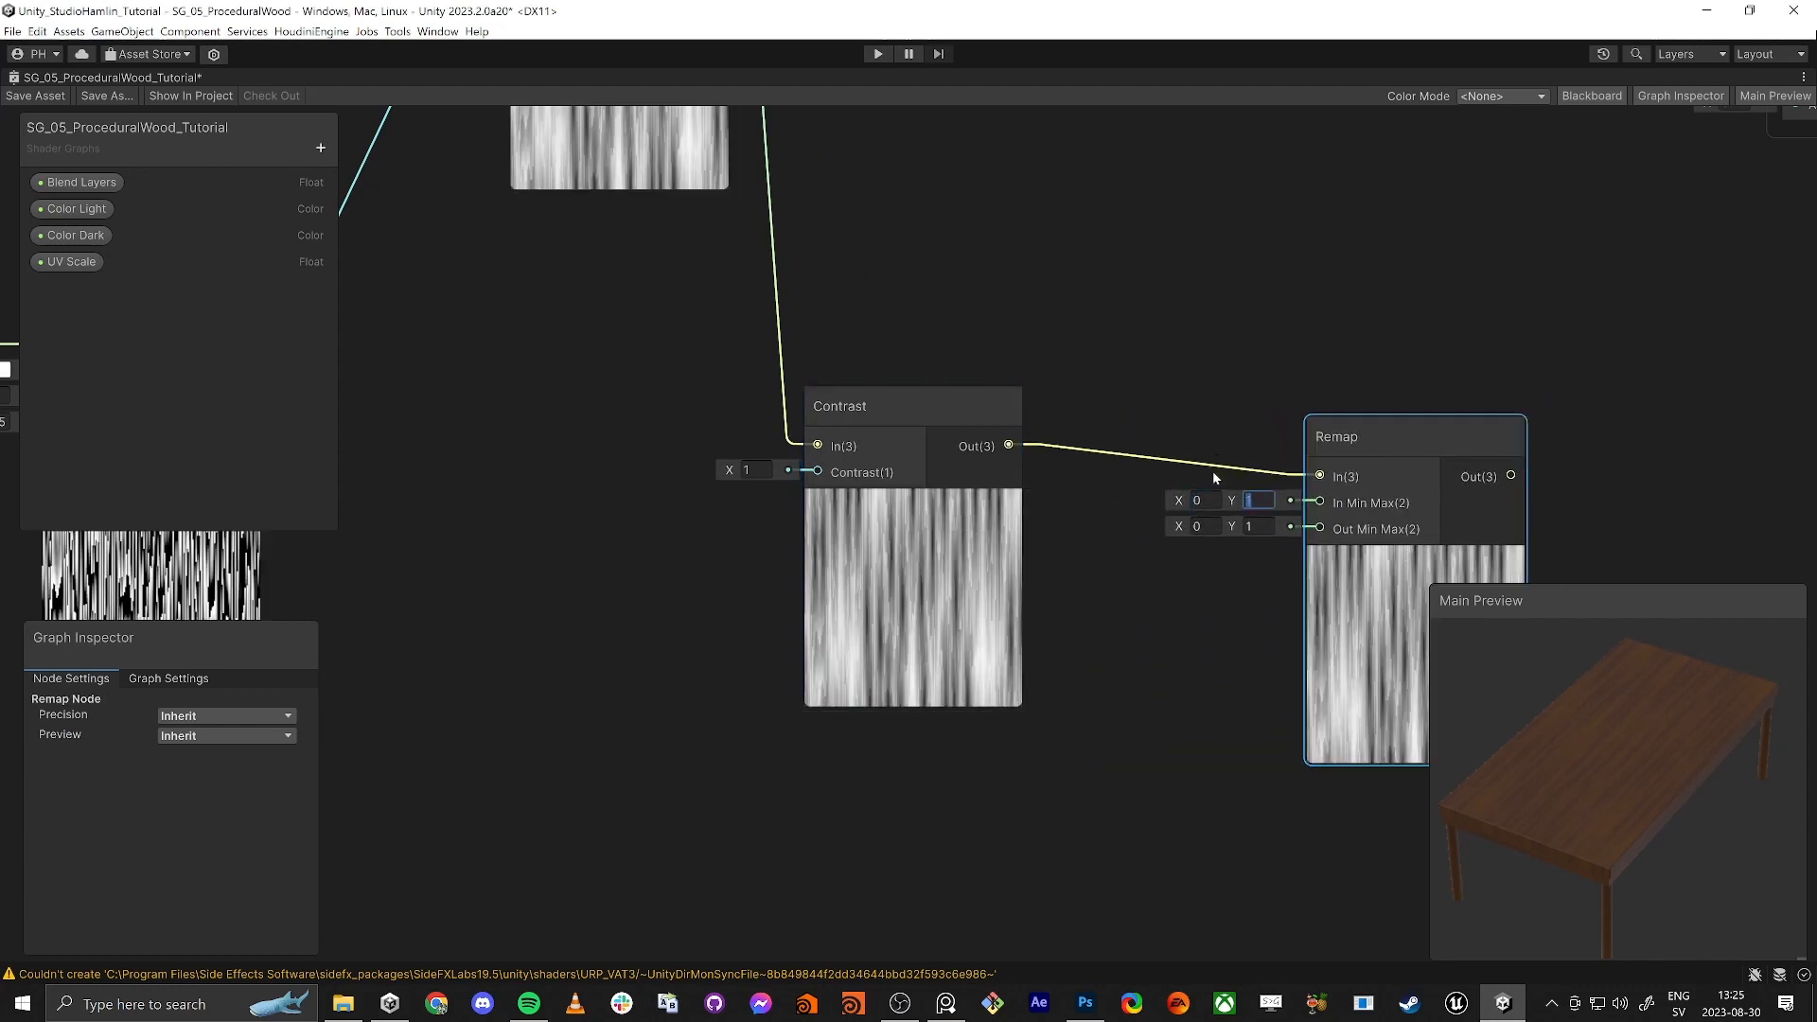
Step: Add a Vector 2 node below the Remap node and connect its output to the Remap's Out Min Max input
middle_click_drag(1186, 653, 1082, 593)
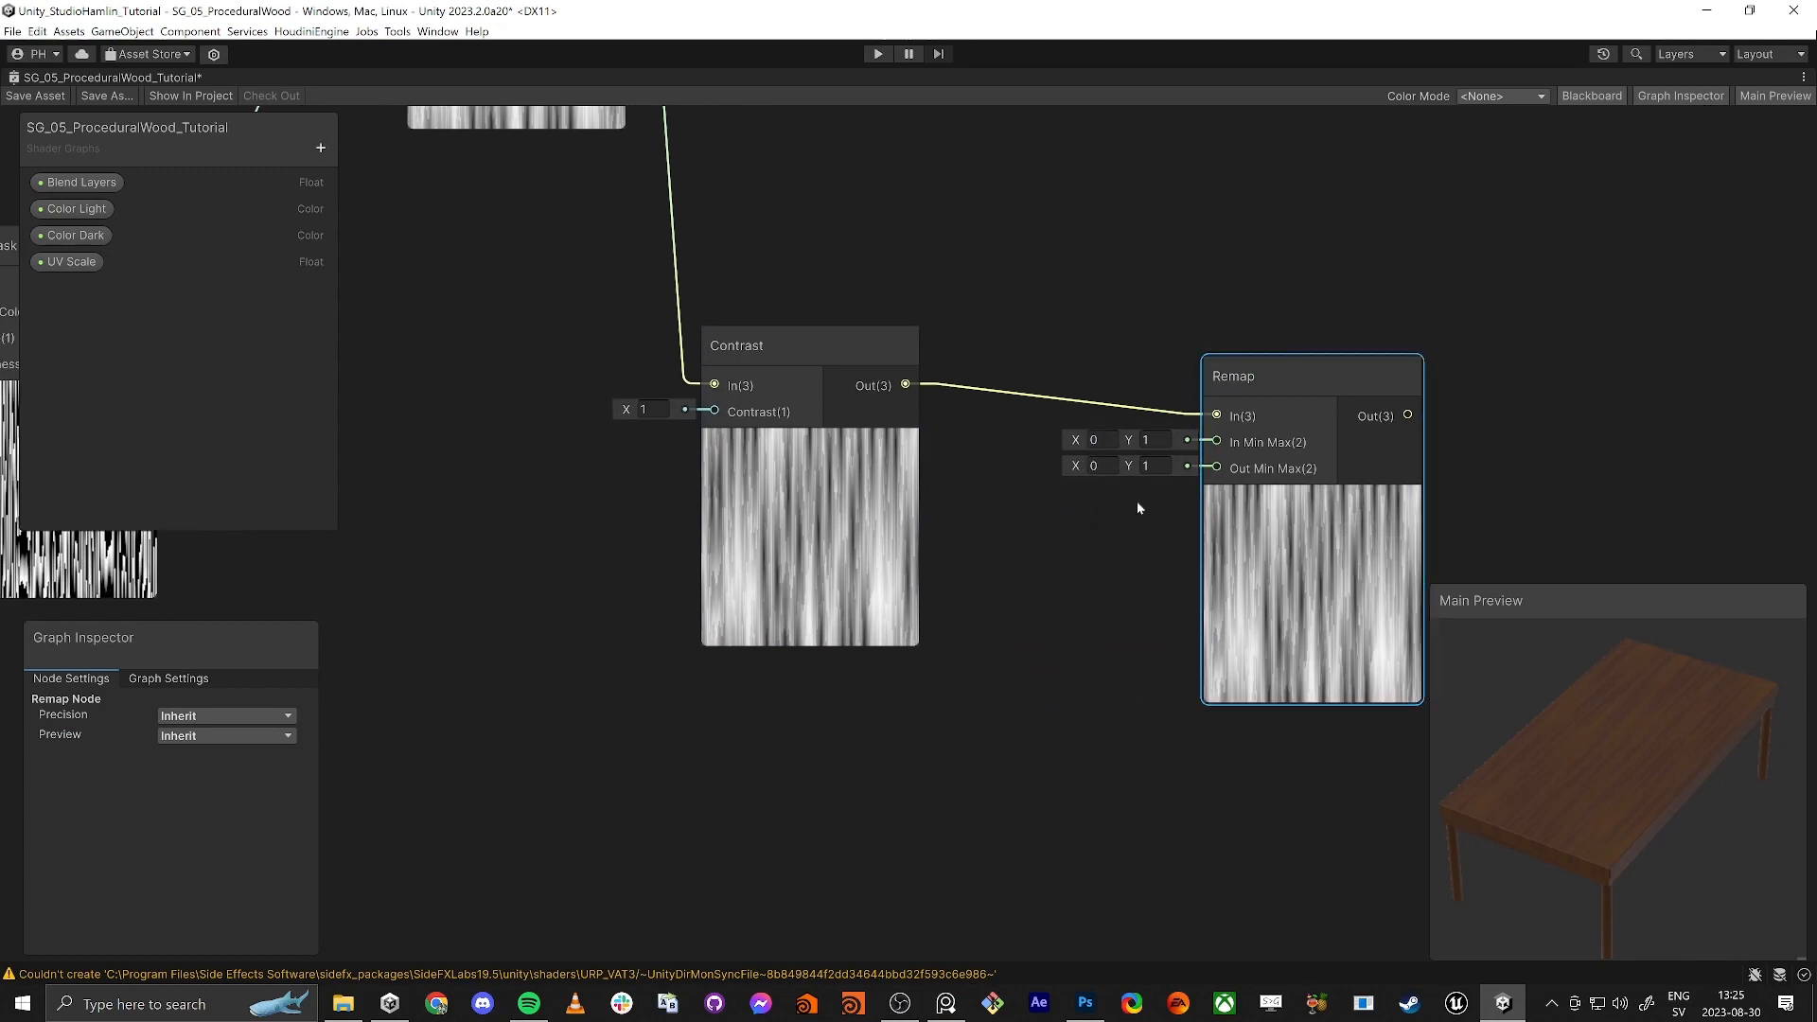
left_click(1099, 634)
key("space")
type("vec")
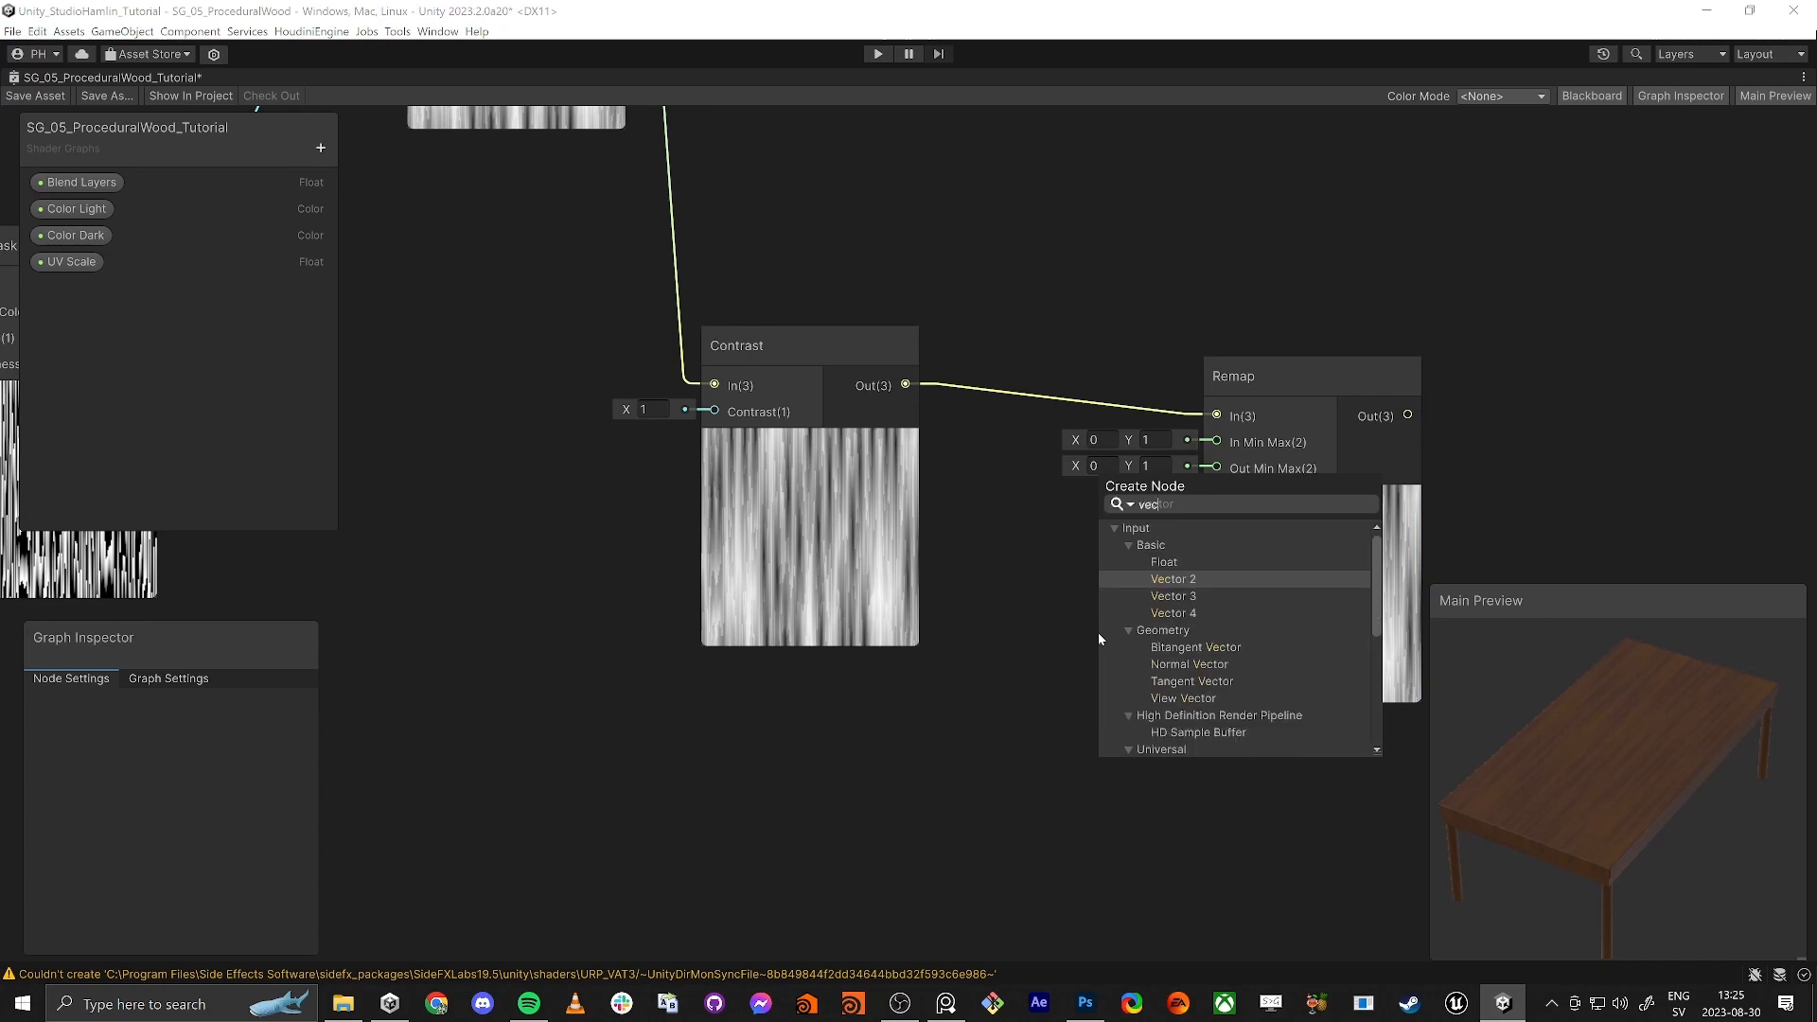
key("Return")
left_click_drag(1088, 674, 1201, 470)
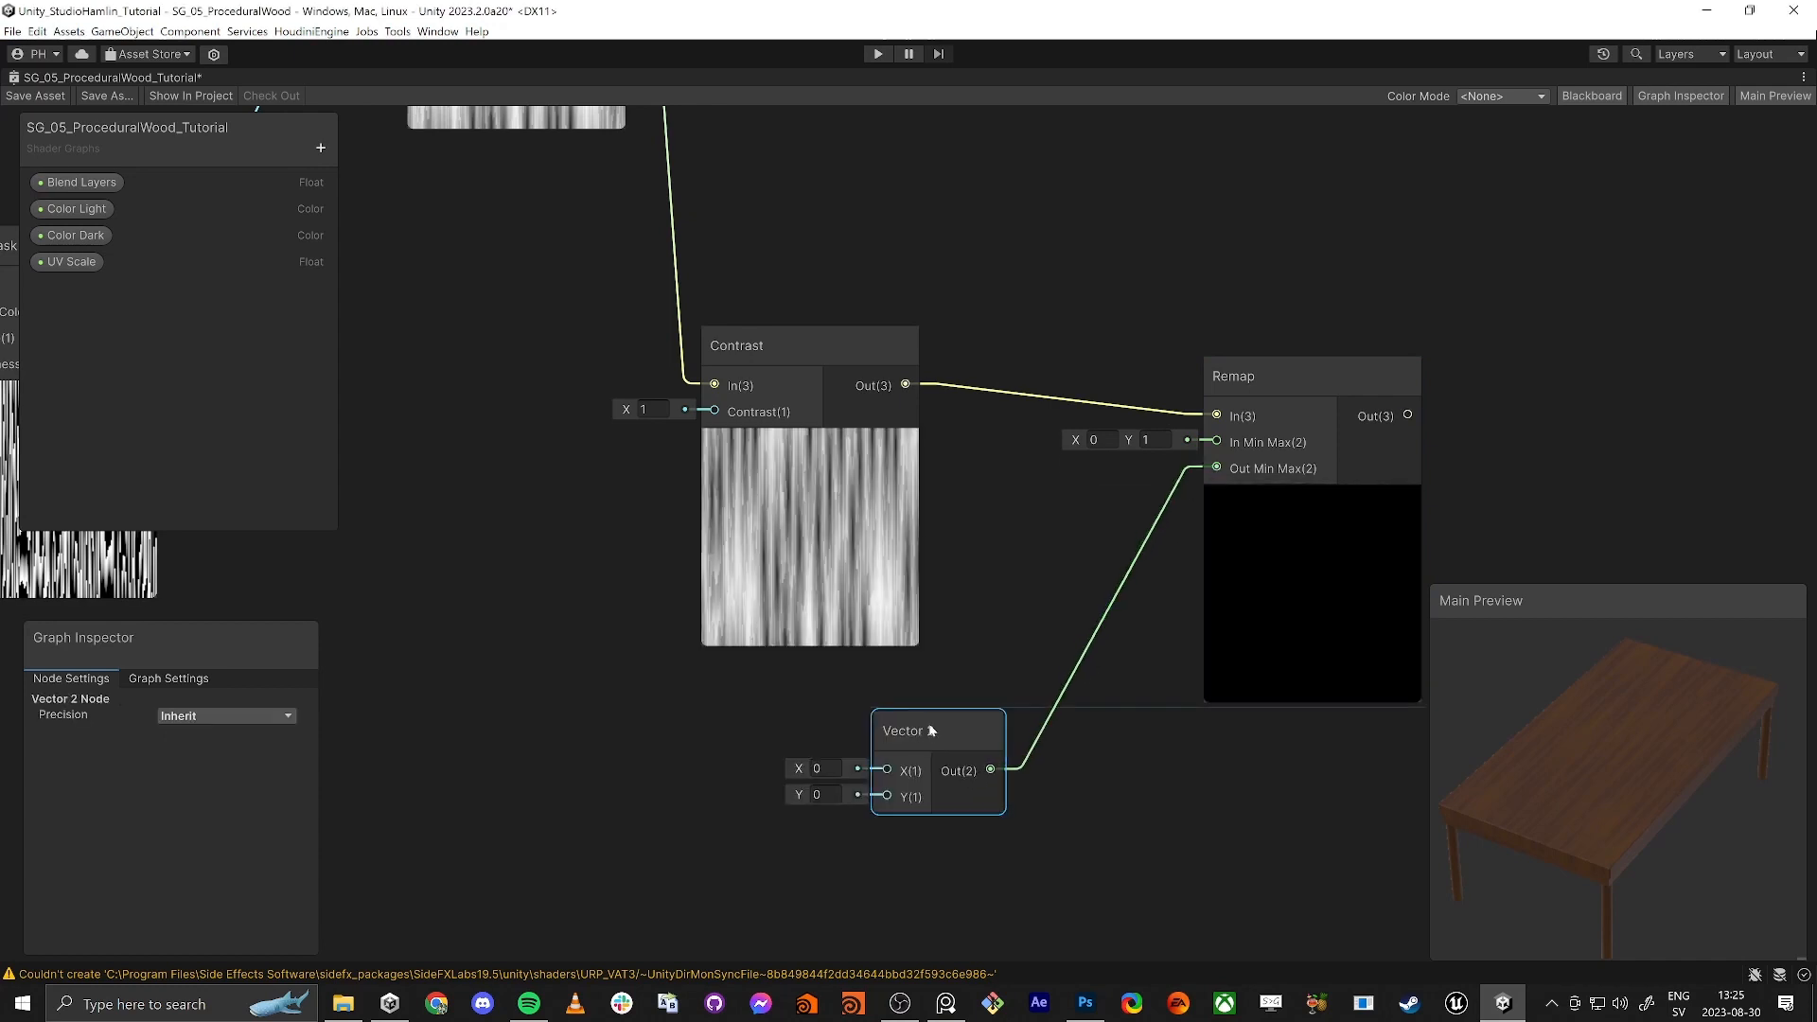
Step: Move the Vector 2 node closer beneath the Remap node and align the Remap node with the Contrast node
left_click_drag(916, 731, 1022, 721)
scroll(1012, 615, "down", 3)
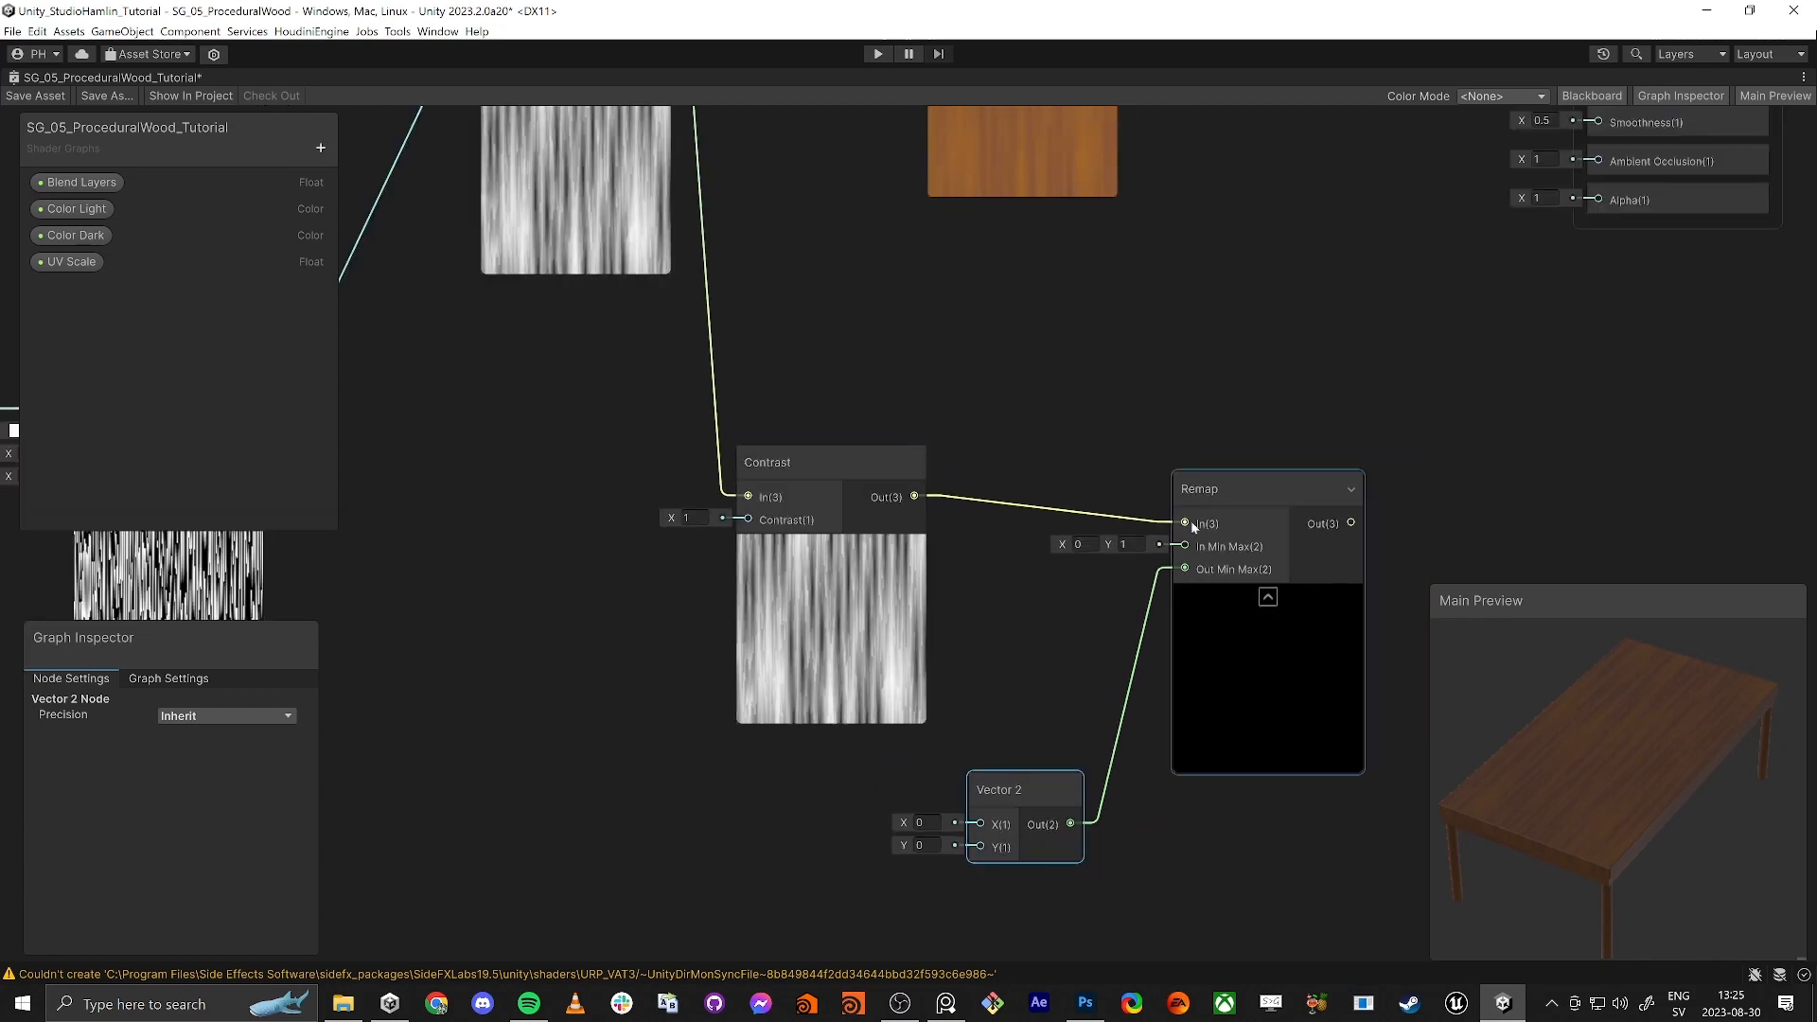
left_click_drag(1209, 485, 1208, 457)
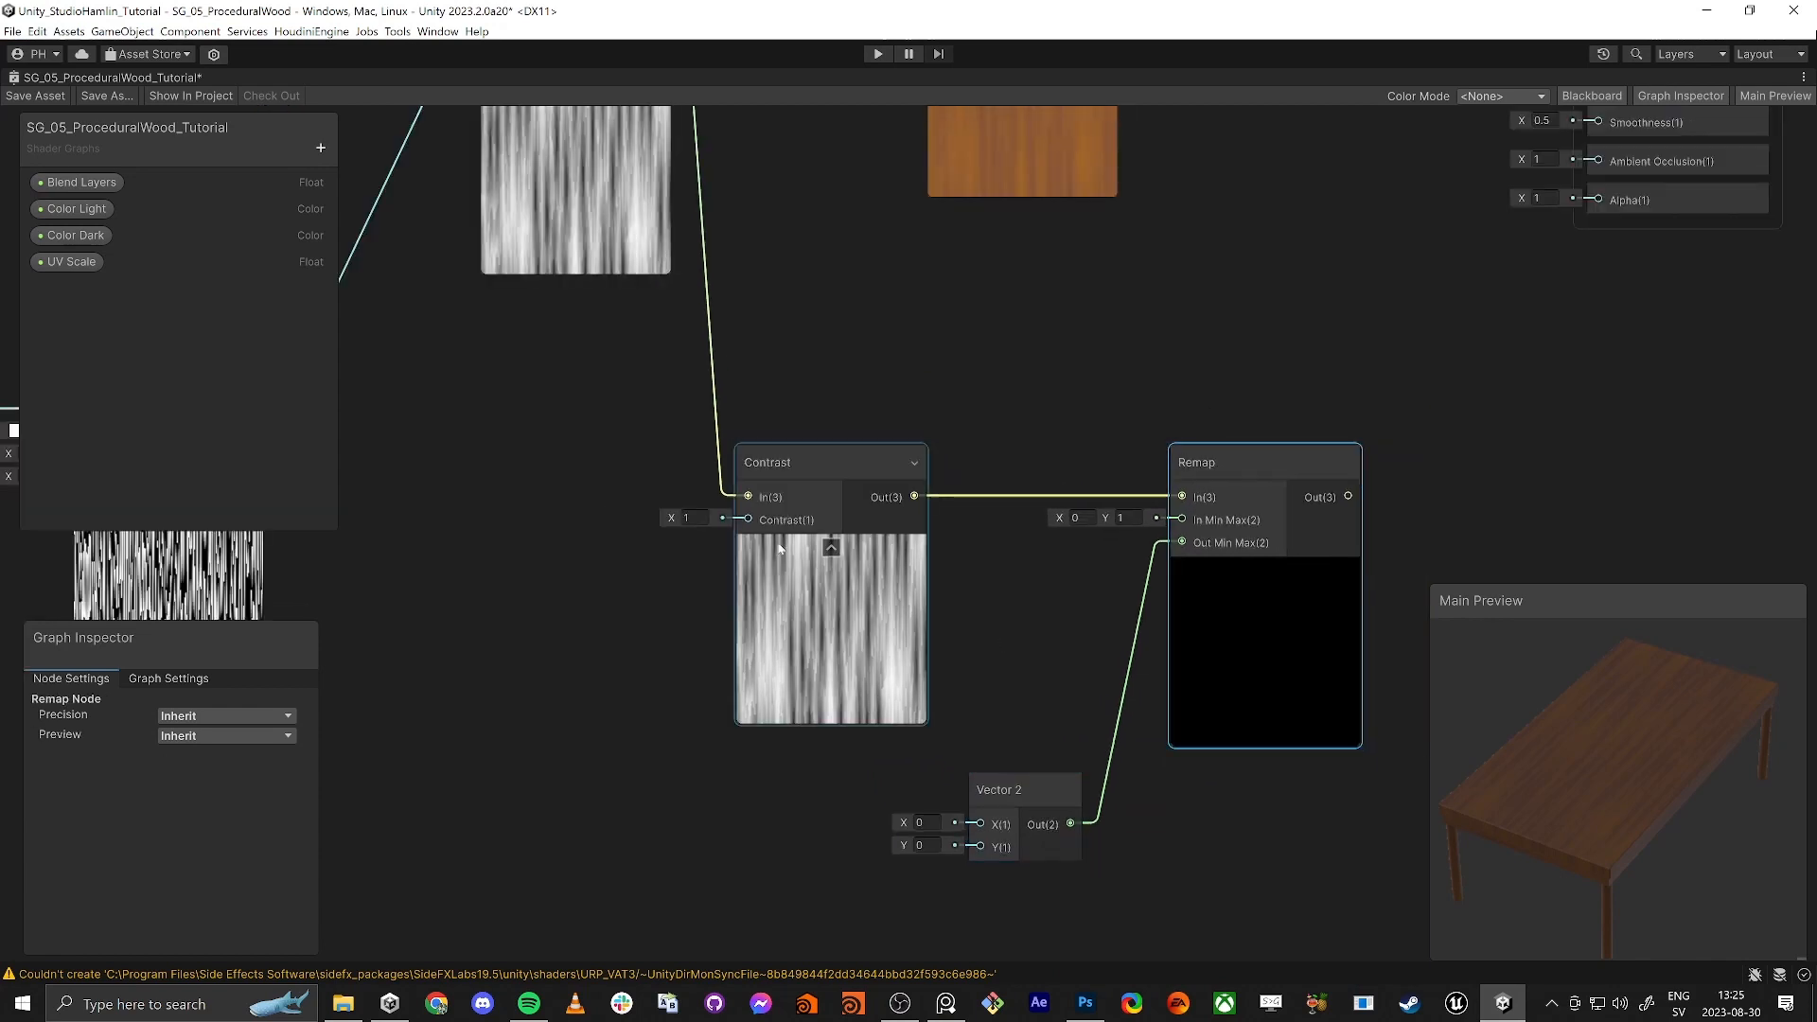
left_click(804, 462)
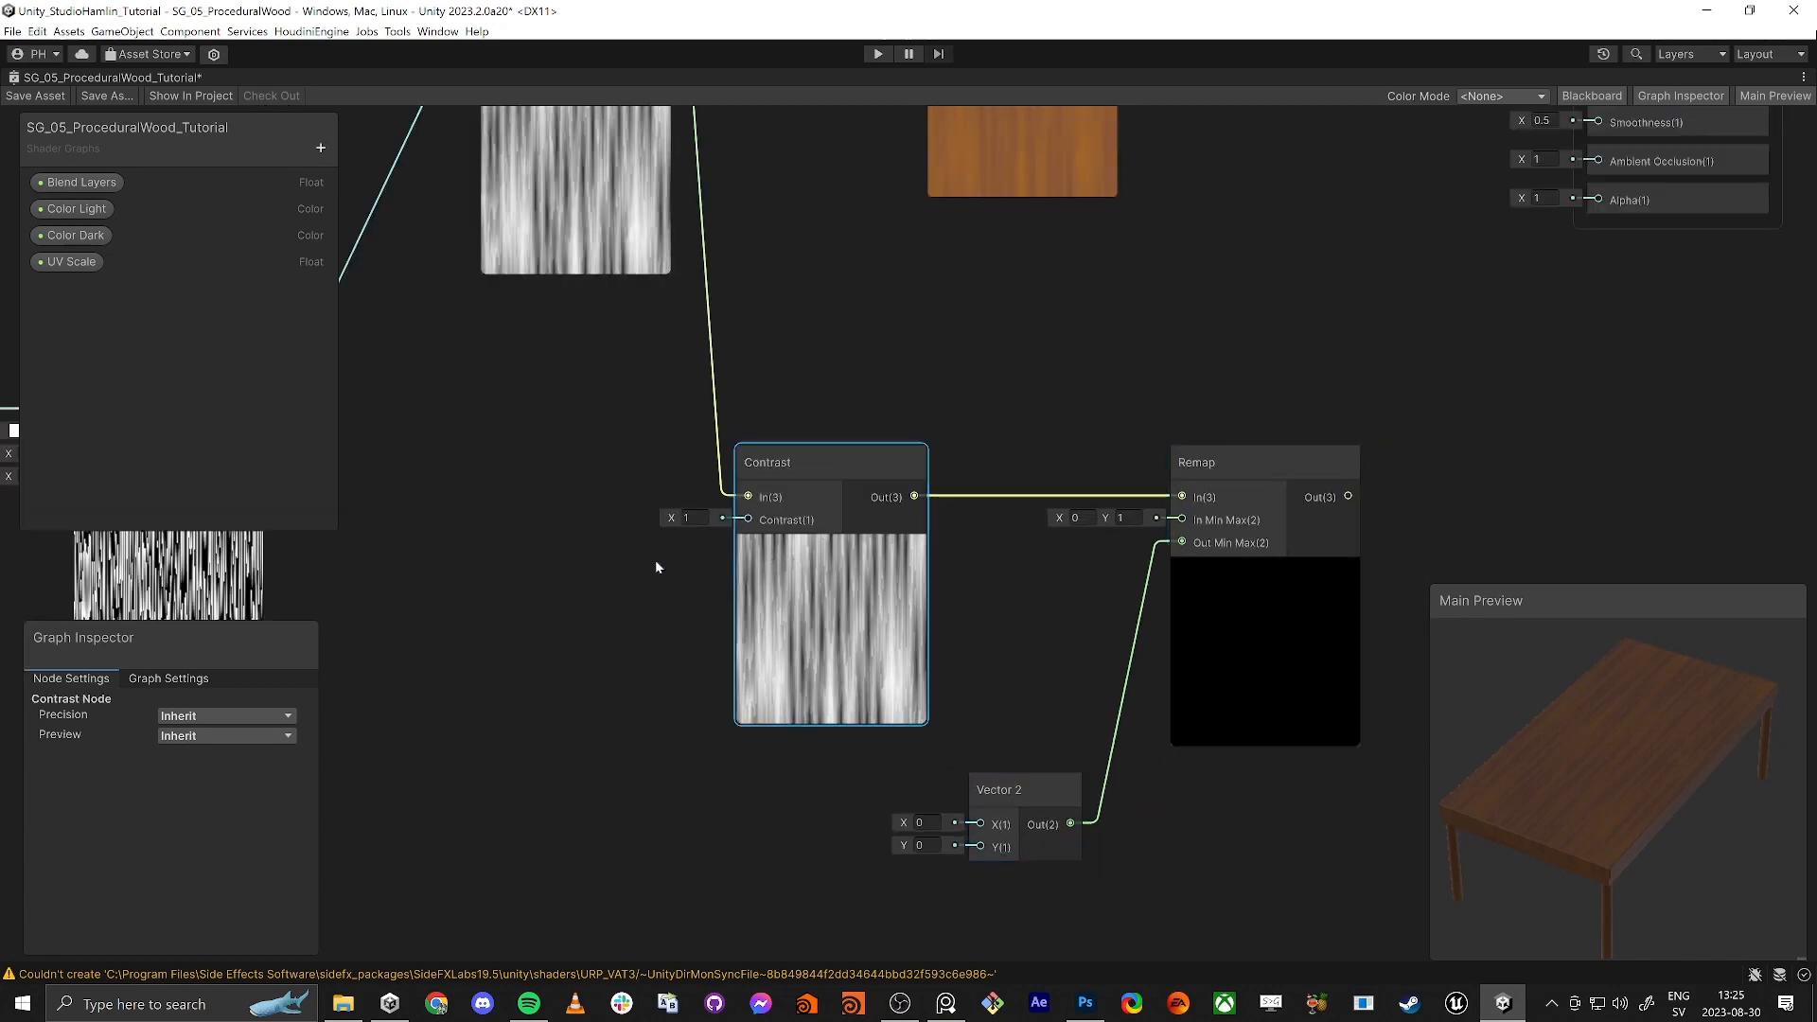
middle_click_drag(655, 560, 749, 557)
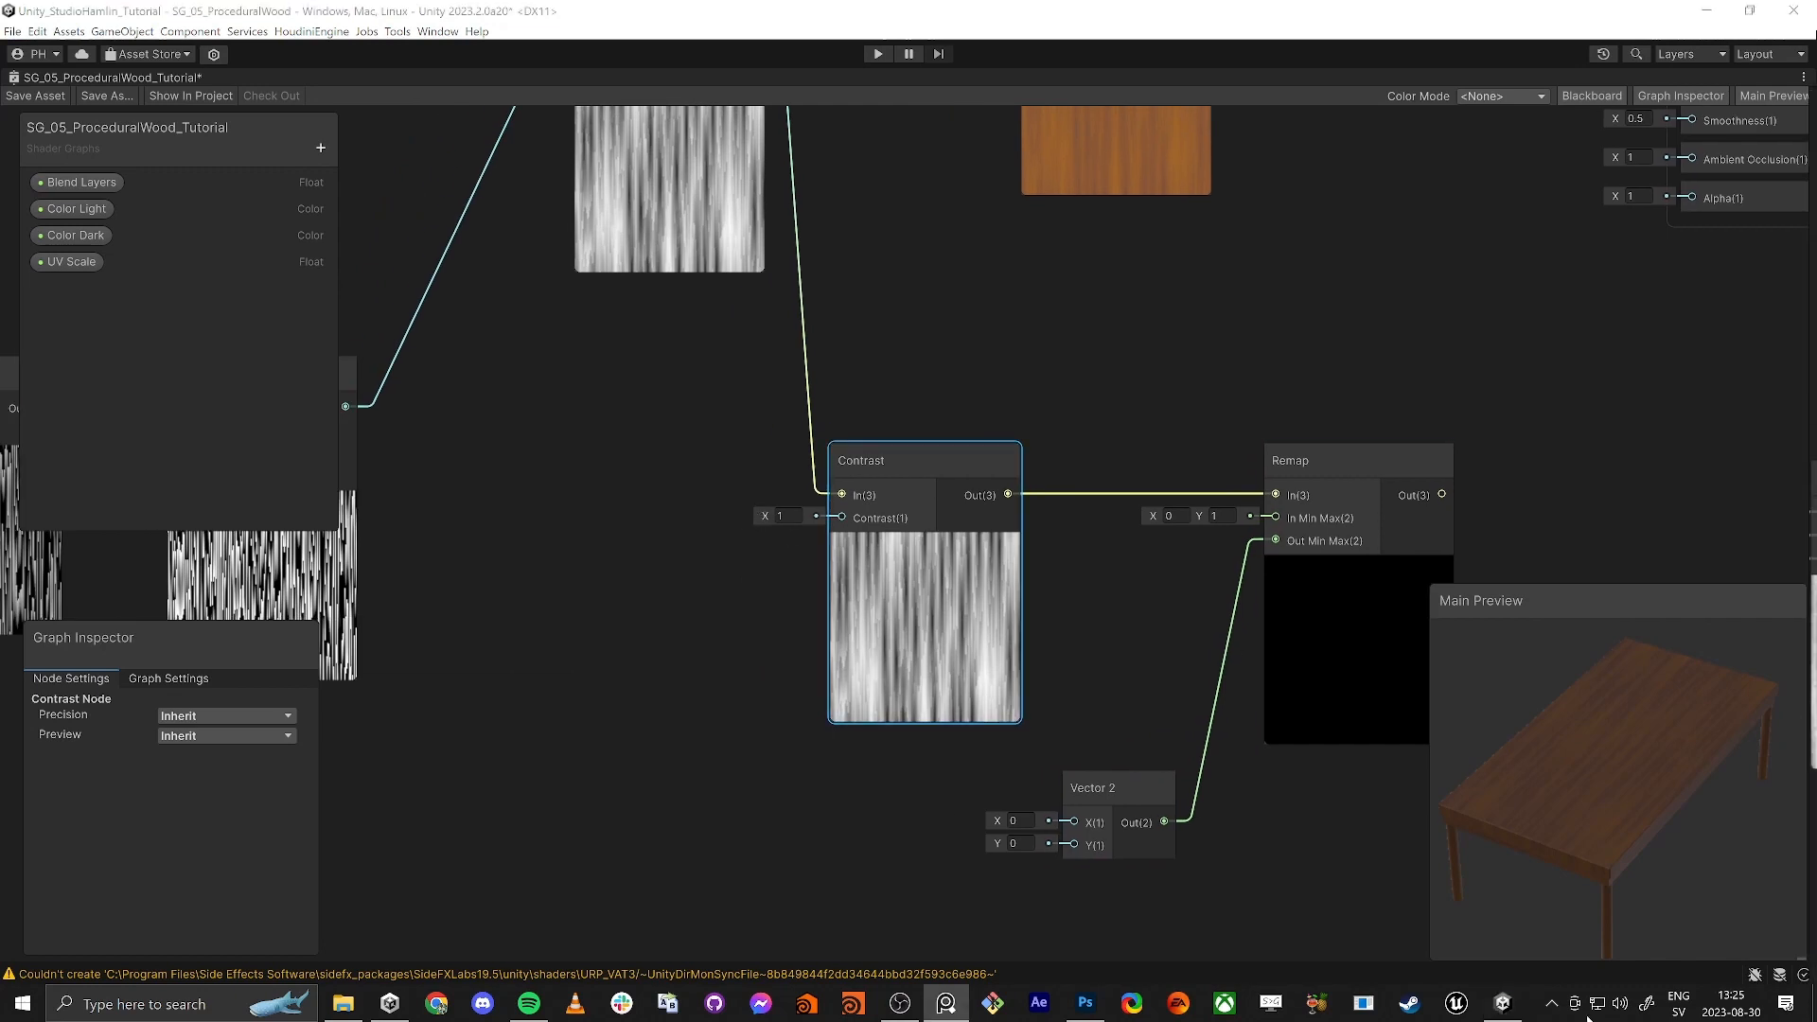
Step: Lower the Contrast node's contrast value to 0.49
left_click(767, 520)
left_click_drag(770, 523, 757, 519)
left_click_drag(752, 523, 752, 525)
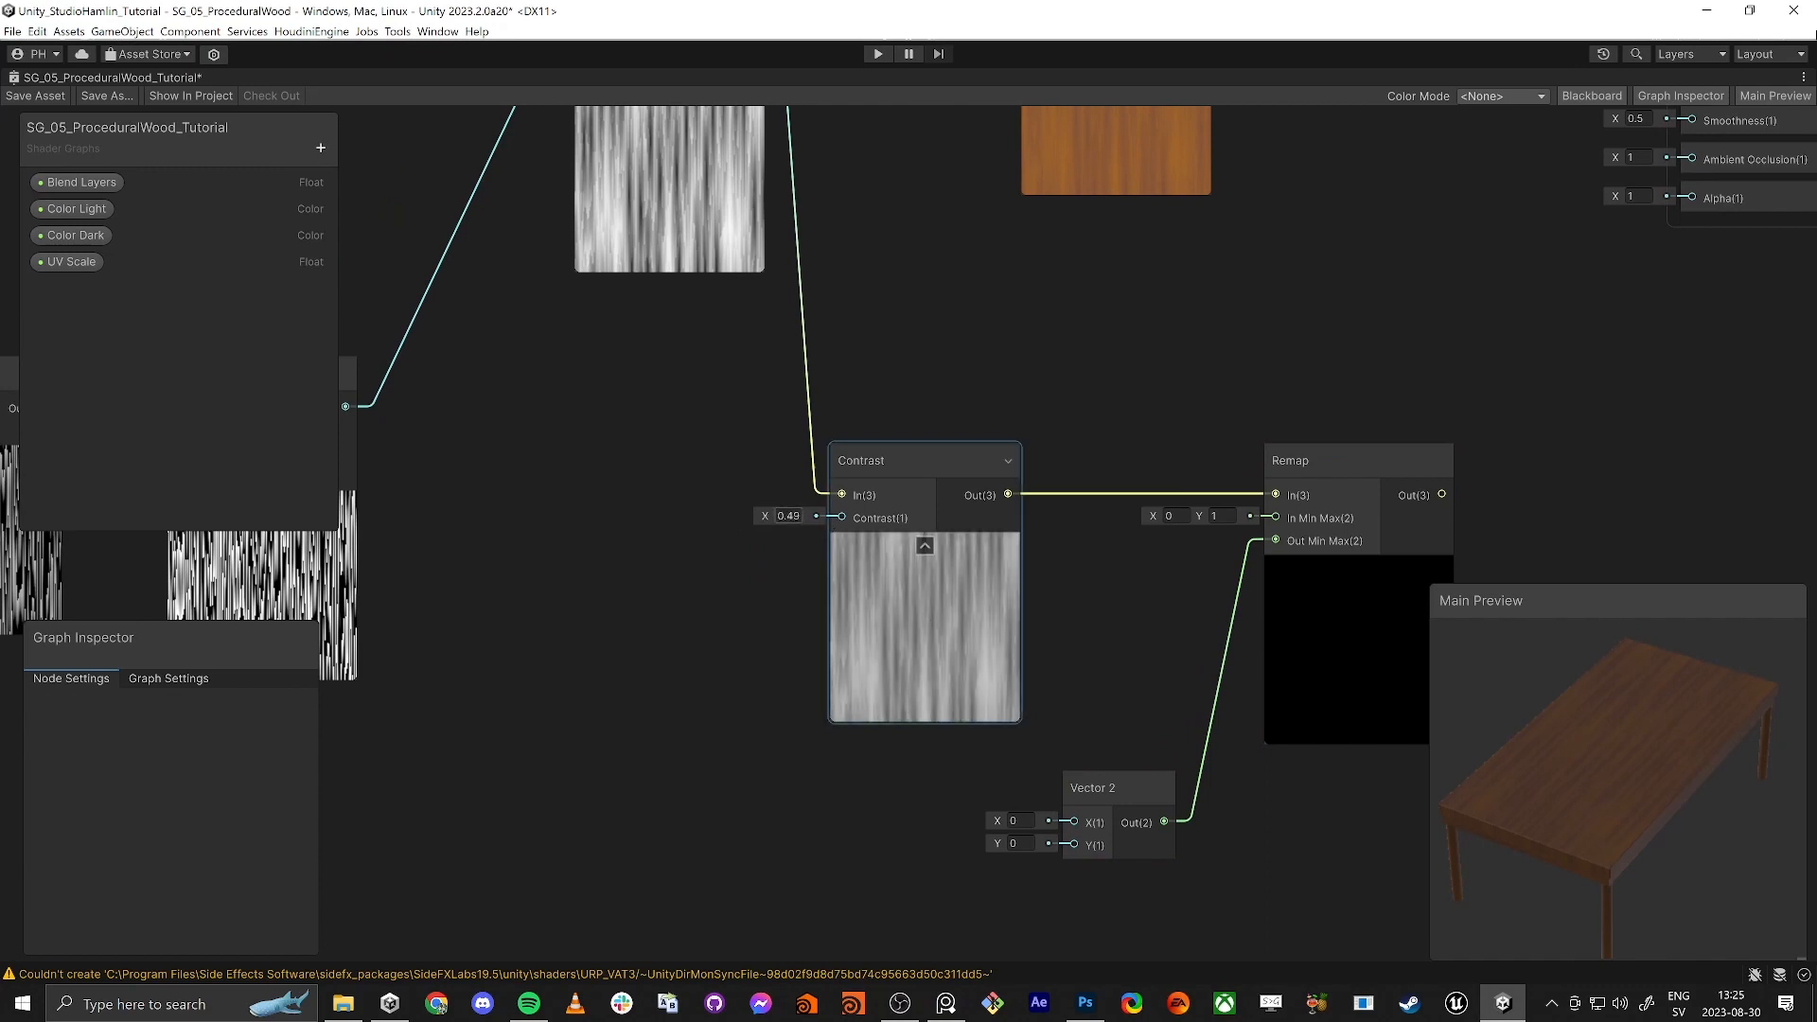
Step: Connect the Blend node's output directly to the Remap node's In input and delete the Contrast node
middle_click_drag(1008, 325, 1014, 448)
scroll(1014, 448, "down", 1)
left_click_drag(793, 157, 1242, 609)
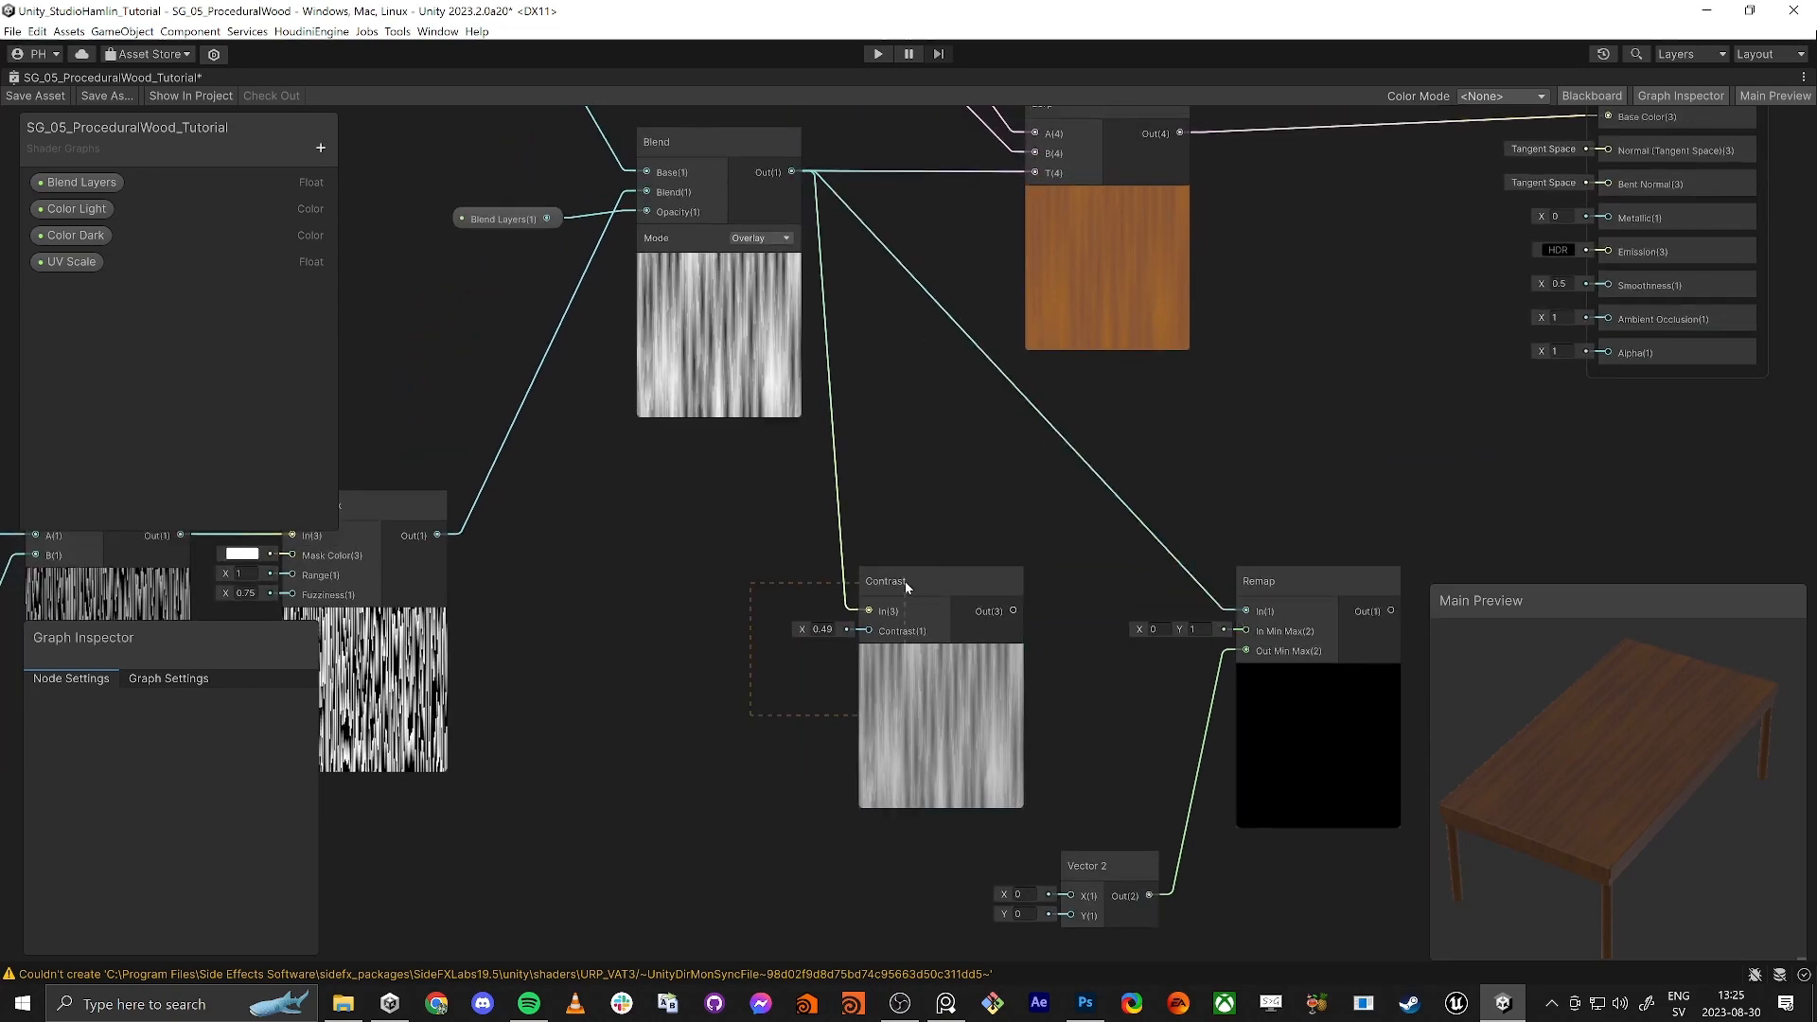
left_click_drag(935, 564, 942, 570)
key("Delete")
Step: Move the Vector 2 and Remap nodes closer to the Blend node, into the space left by the deleted node
middle_click_drag(1023, 682, 974, 583)
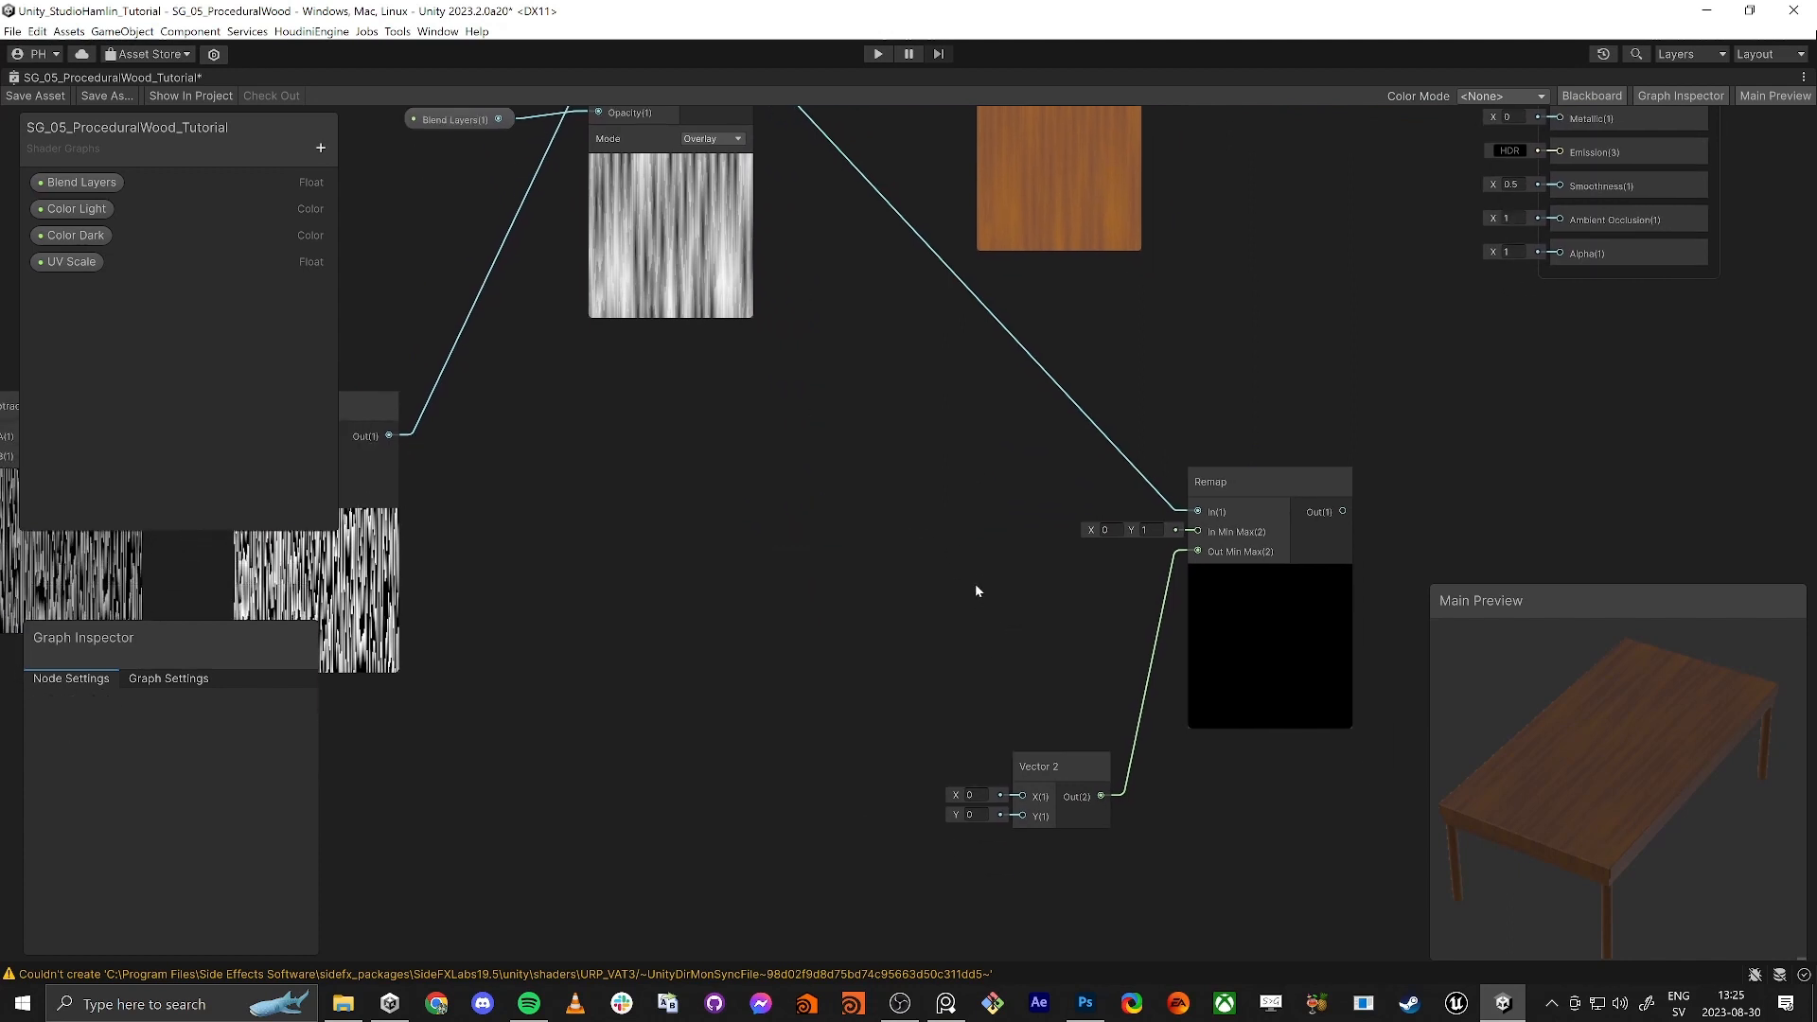
left_click(1102, 795)
left_click_drag(1103, 794, 985, 791)
left_click(1238, 473)
left_click_drag(1238, 473, 1111, 470)
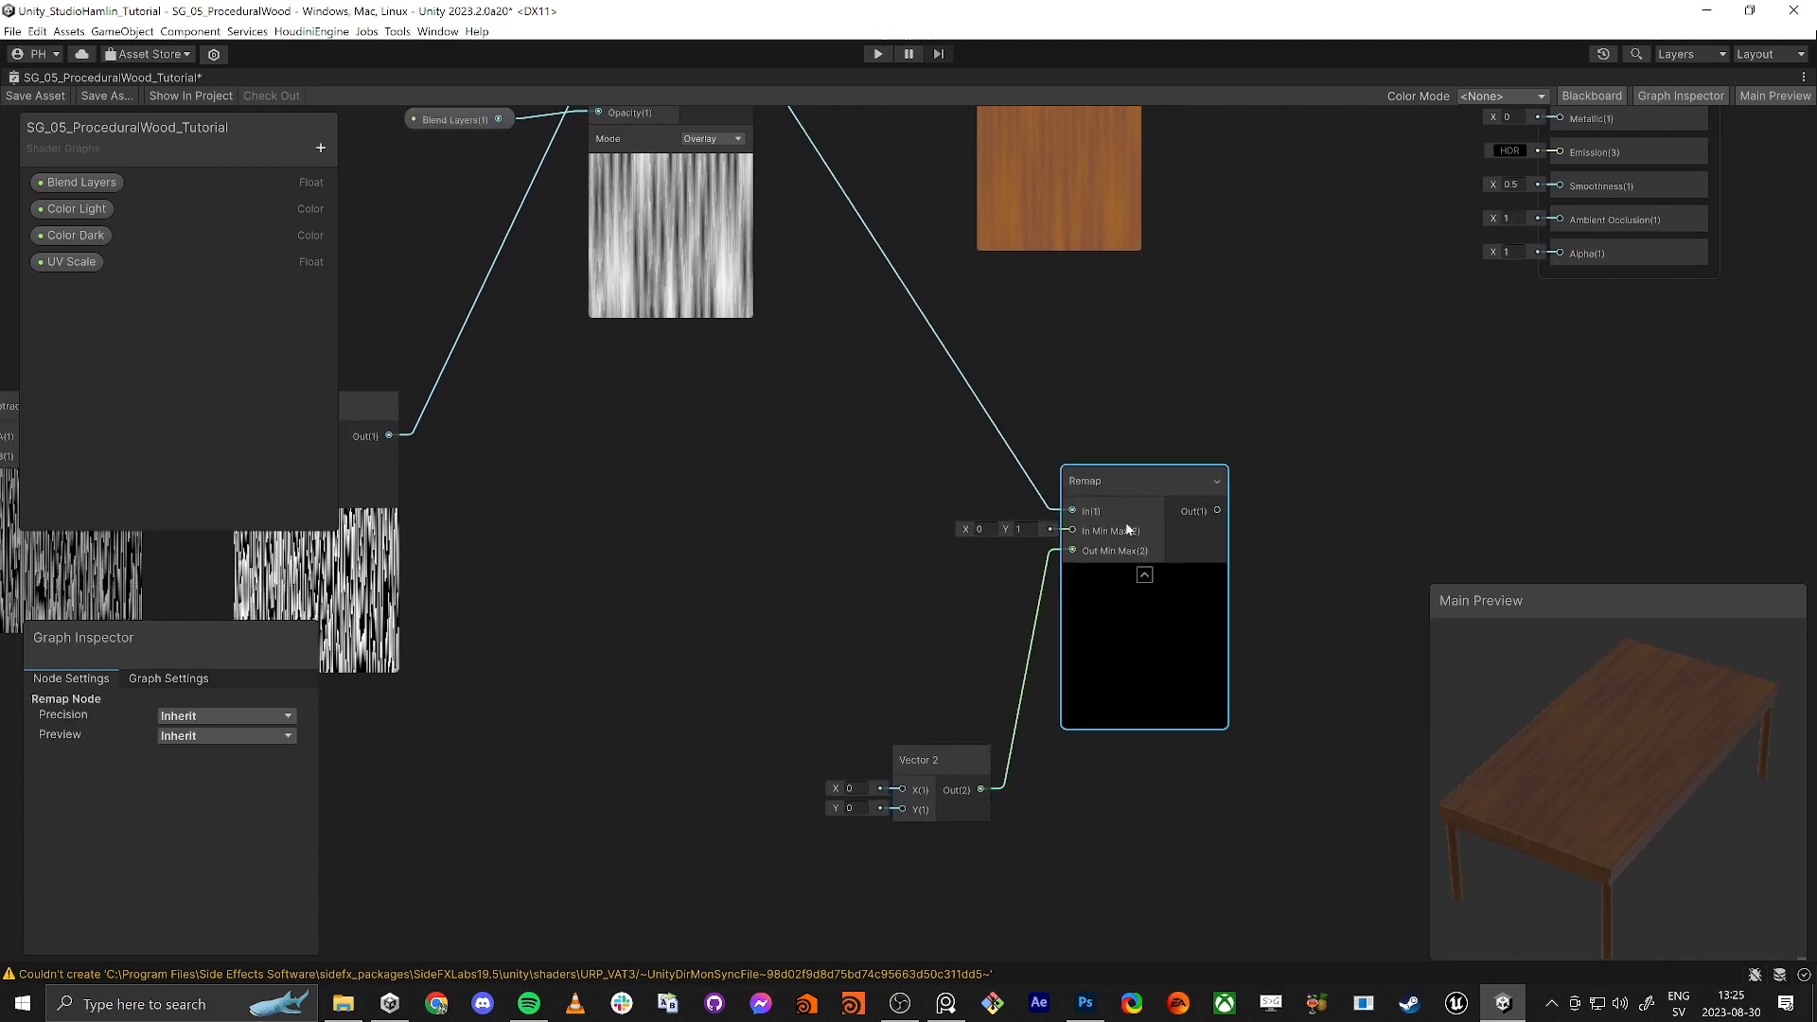
Step: Set the Vector 2 node's Y value to 1 and nudge the Remap node slightly down
left_click(850, 810)
type("1")
left_click(766, 501)
middle_click_drag(702, 416, 722, 446)
middle_click_drag(699, 157, 719, 225)
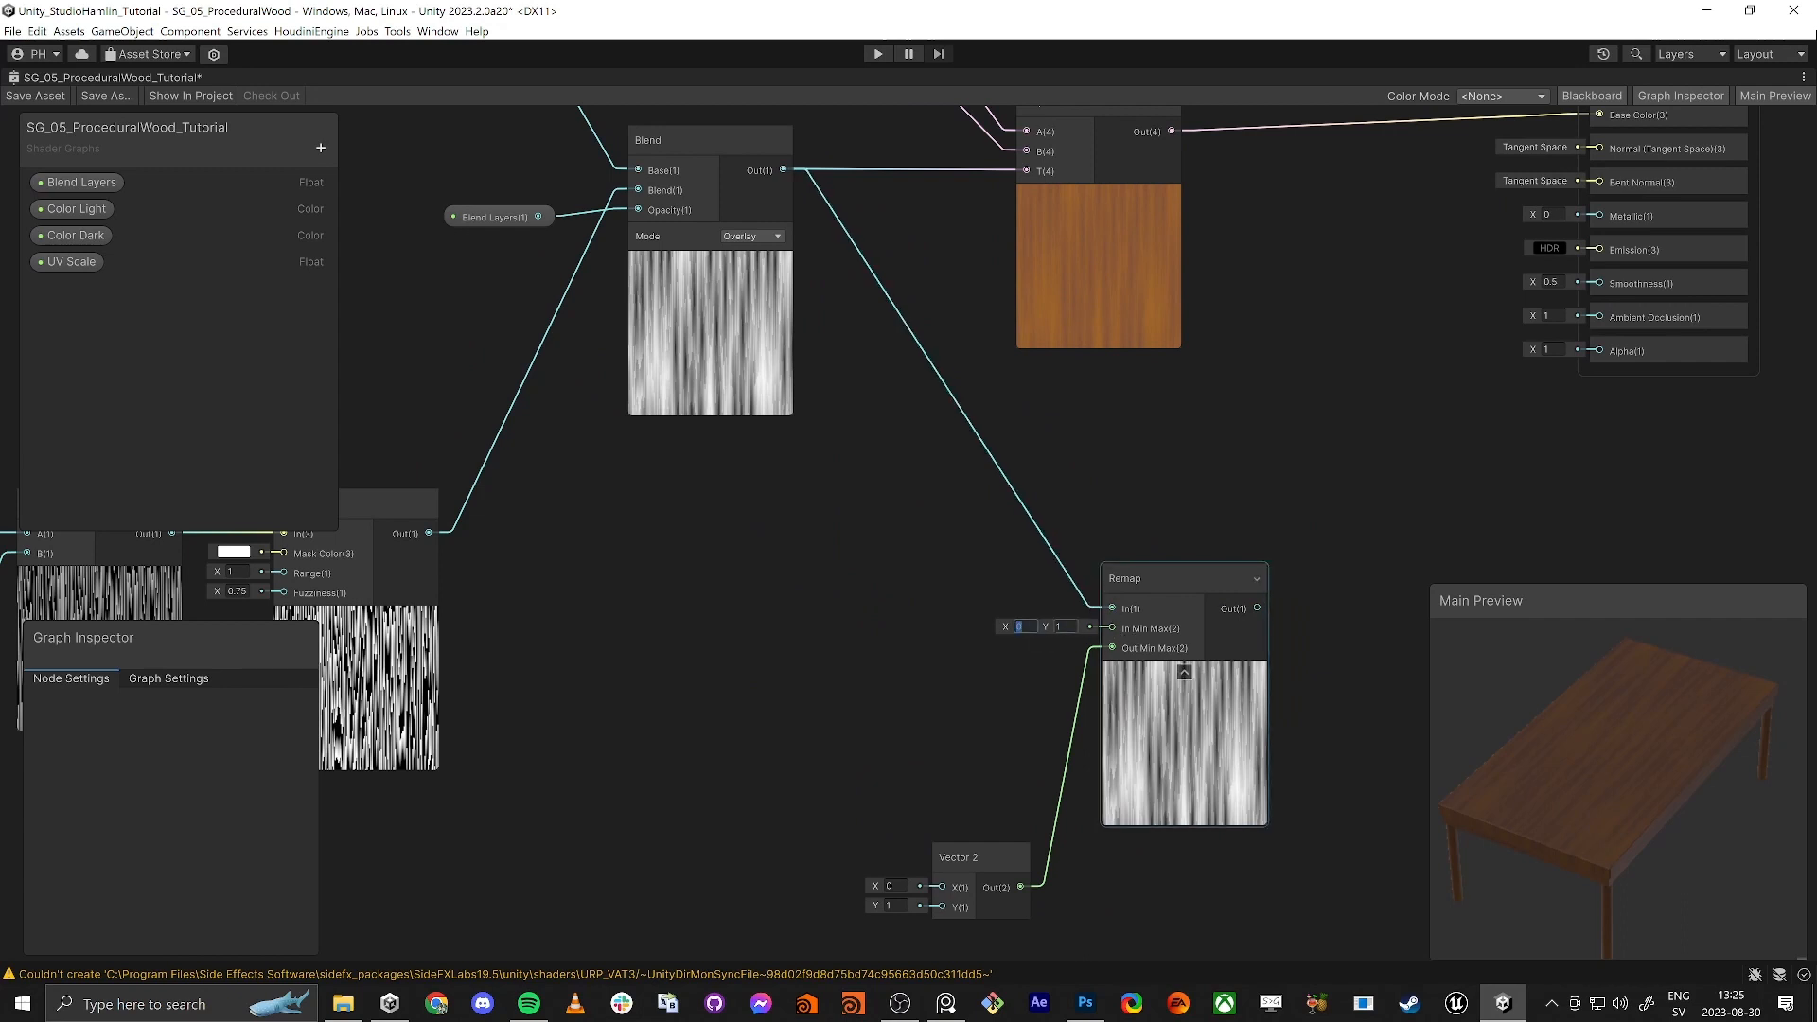
left_click(894, 906)
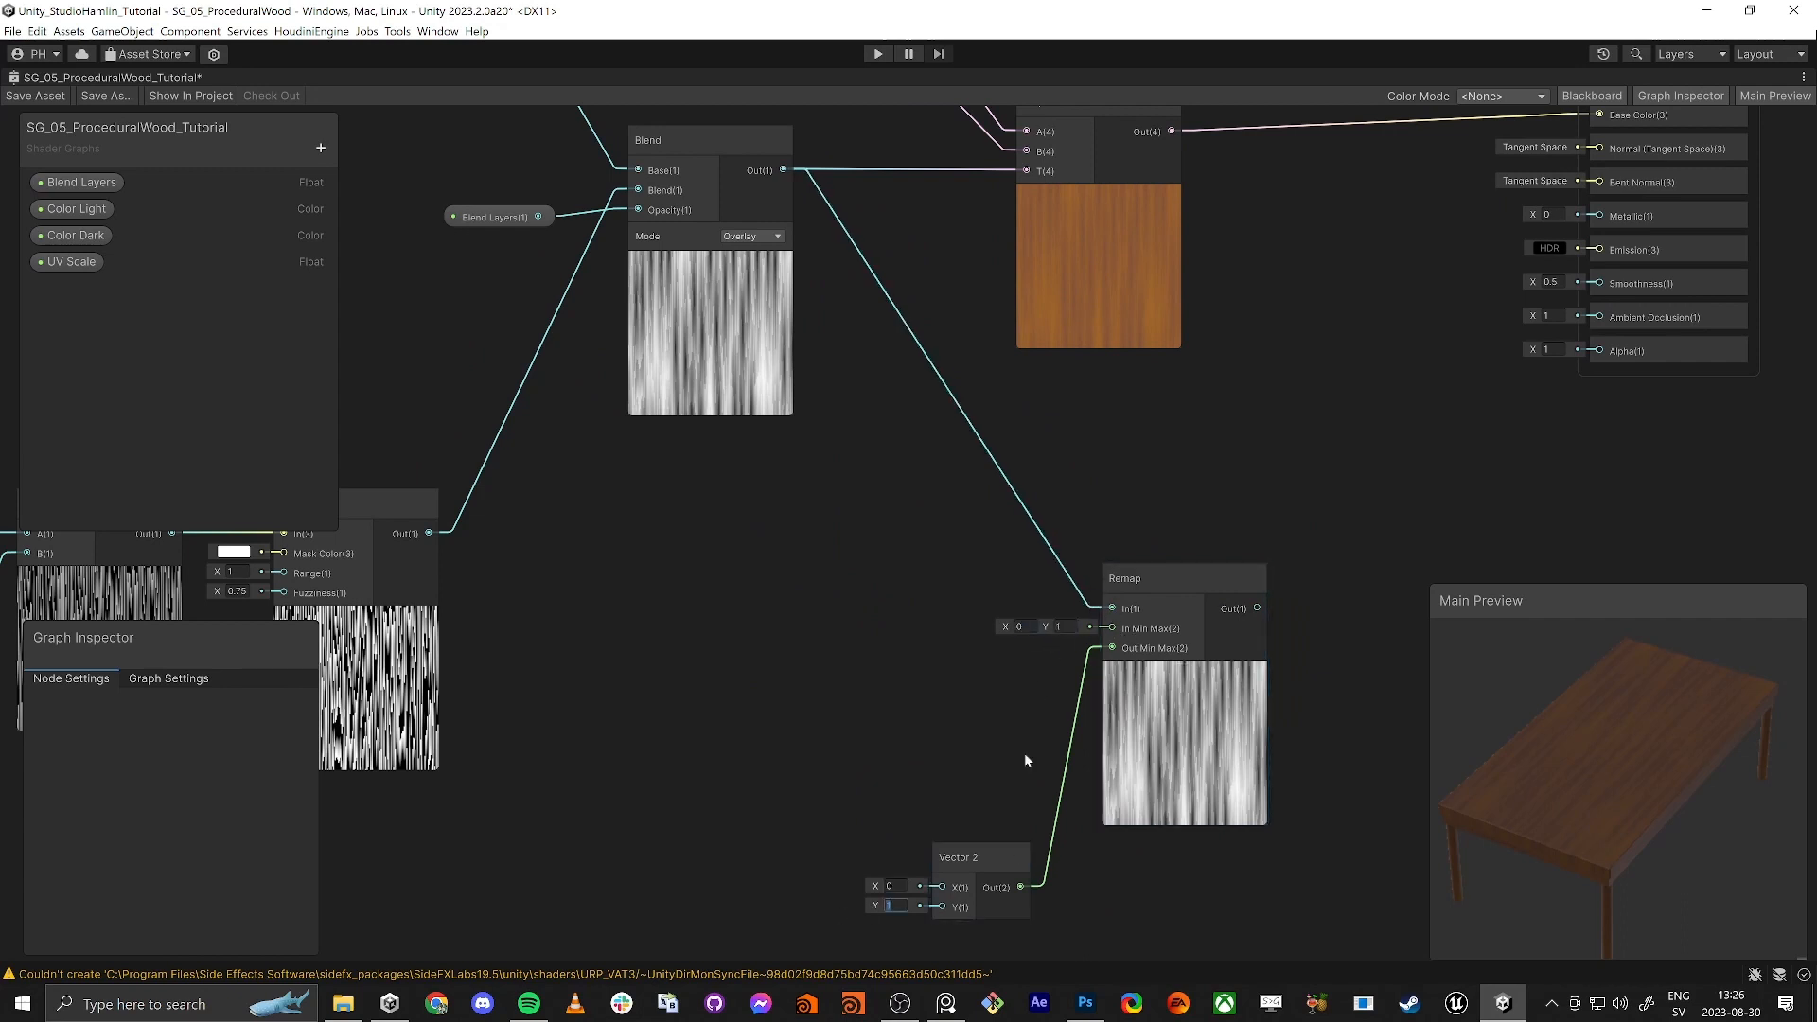
left_click_drag(1155, 578, 1156, 588)
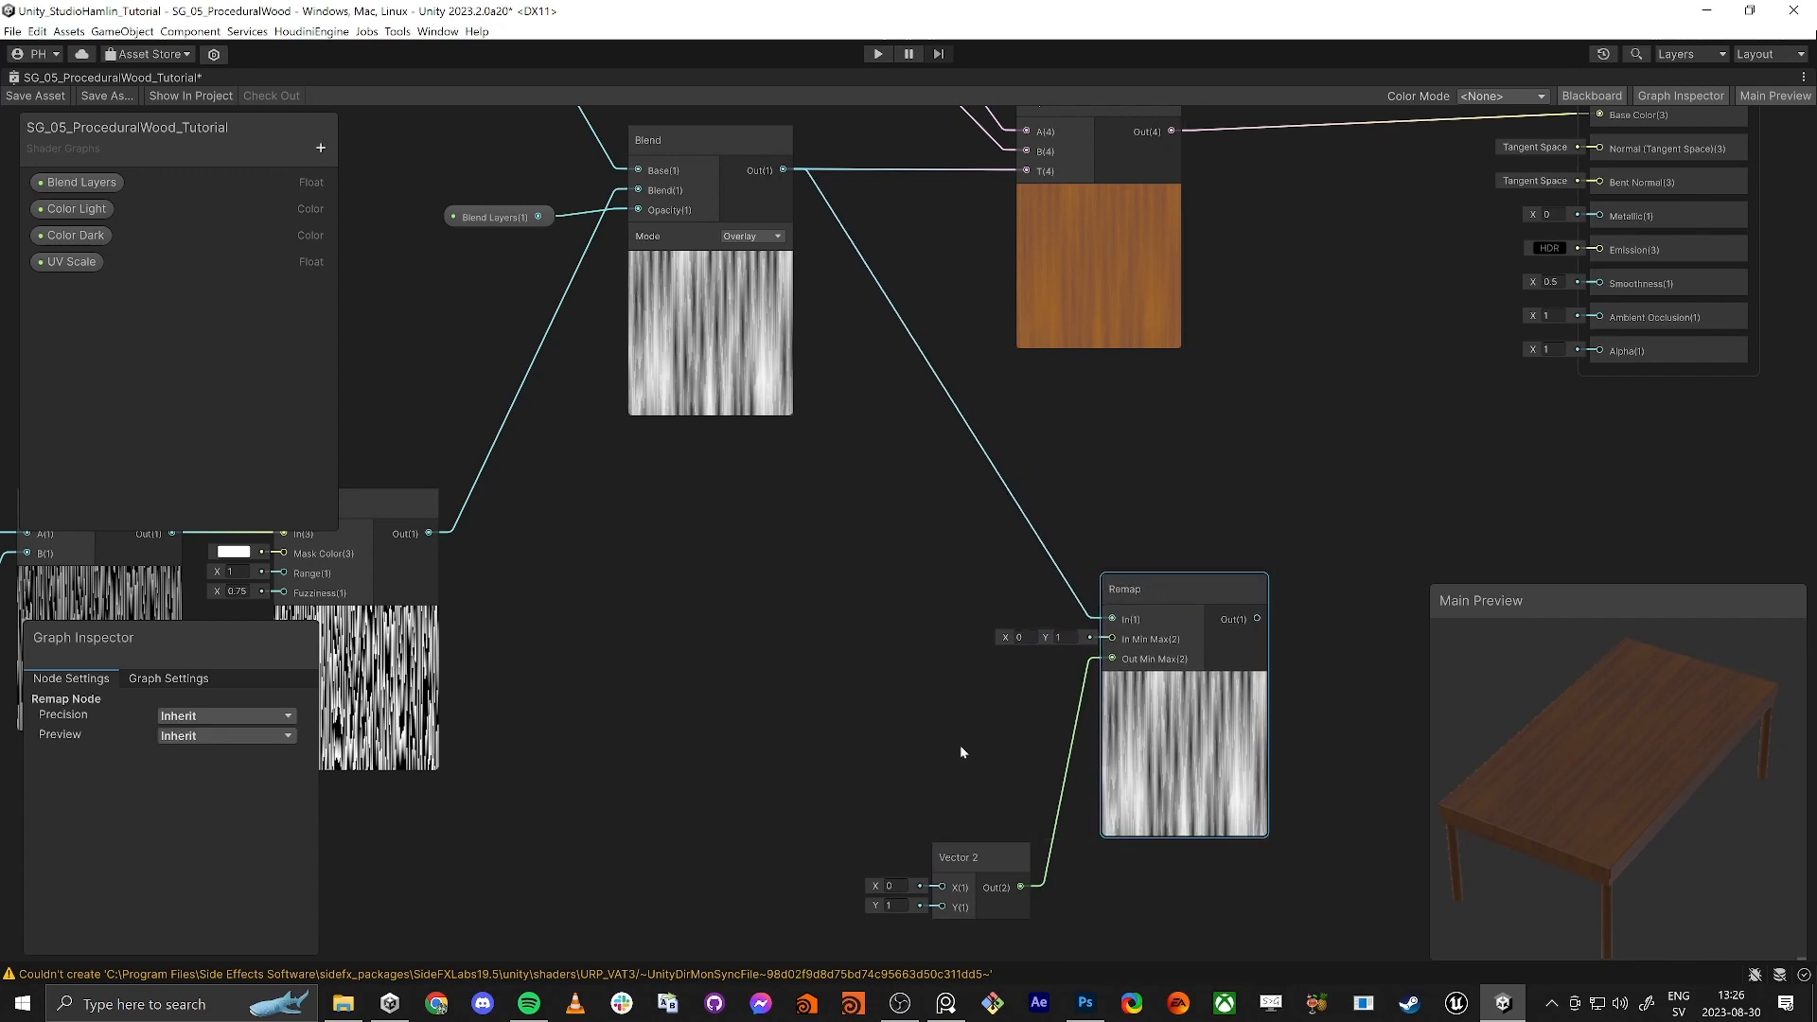
Step: Add a Float property named Smoothness Min to the shader graph
left_click(321, 148)
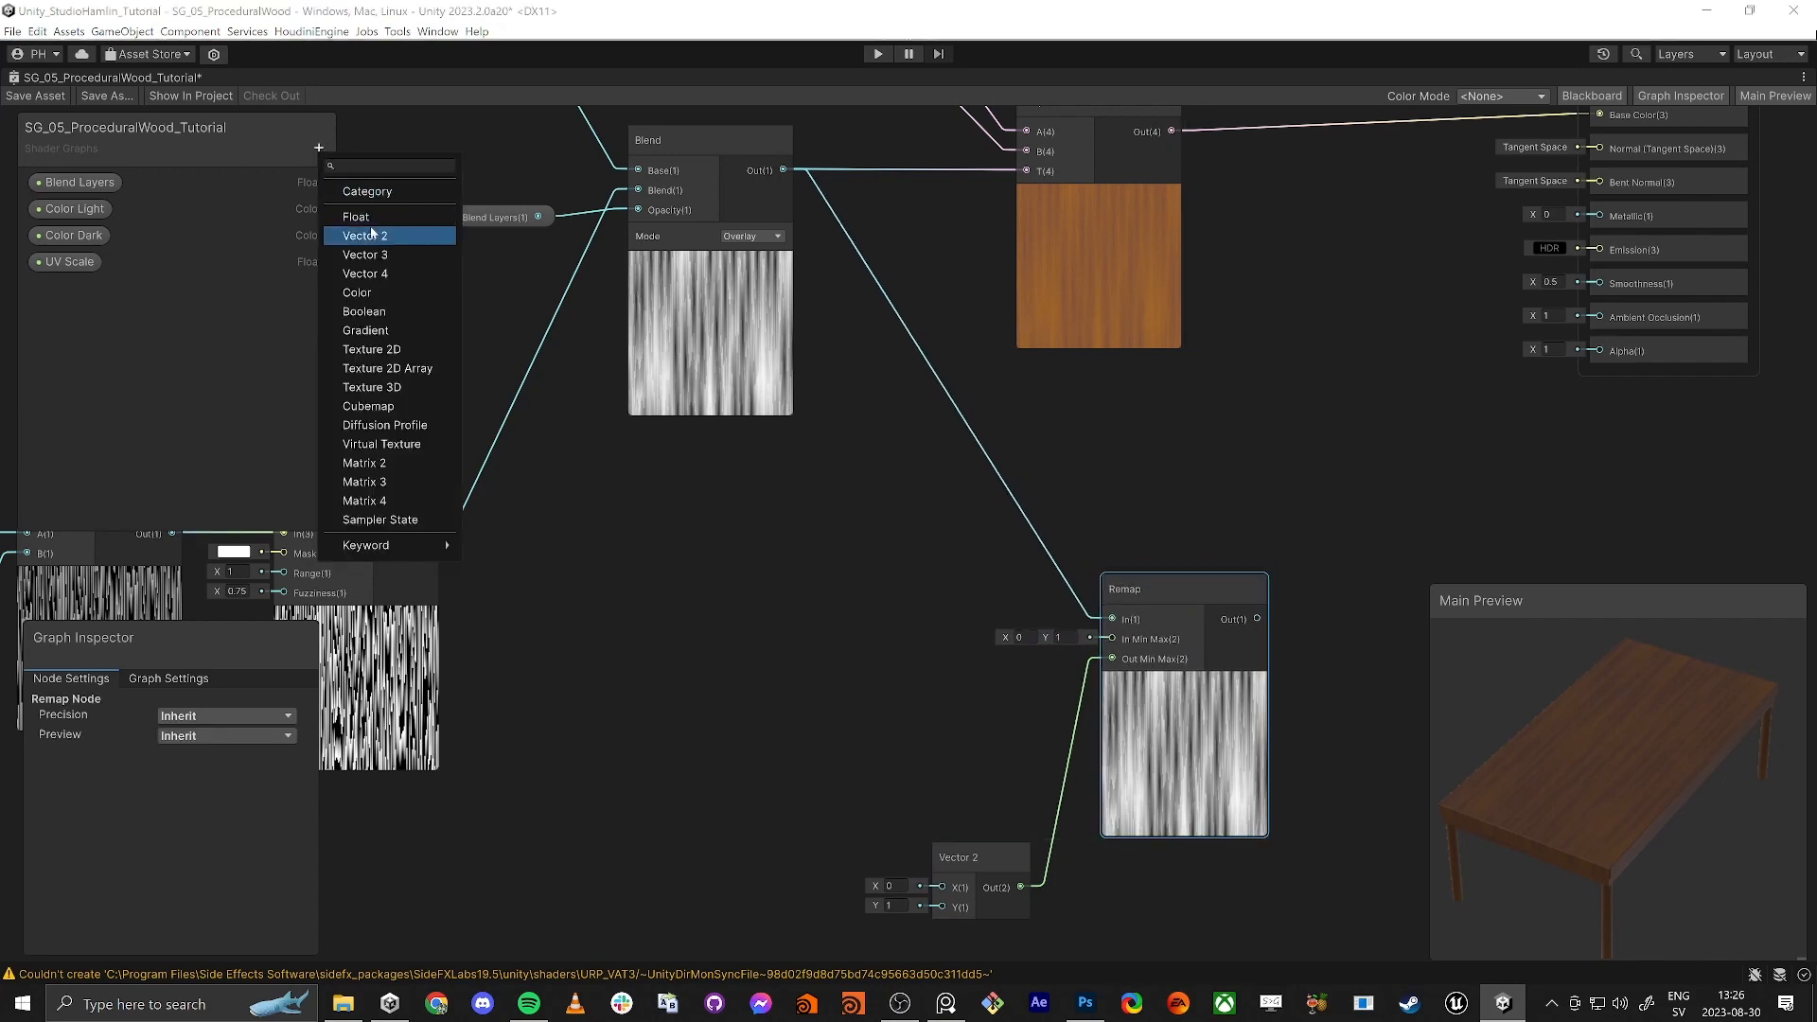
left_click(371, 222)
type("Smoo")
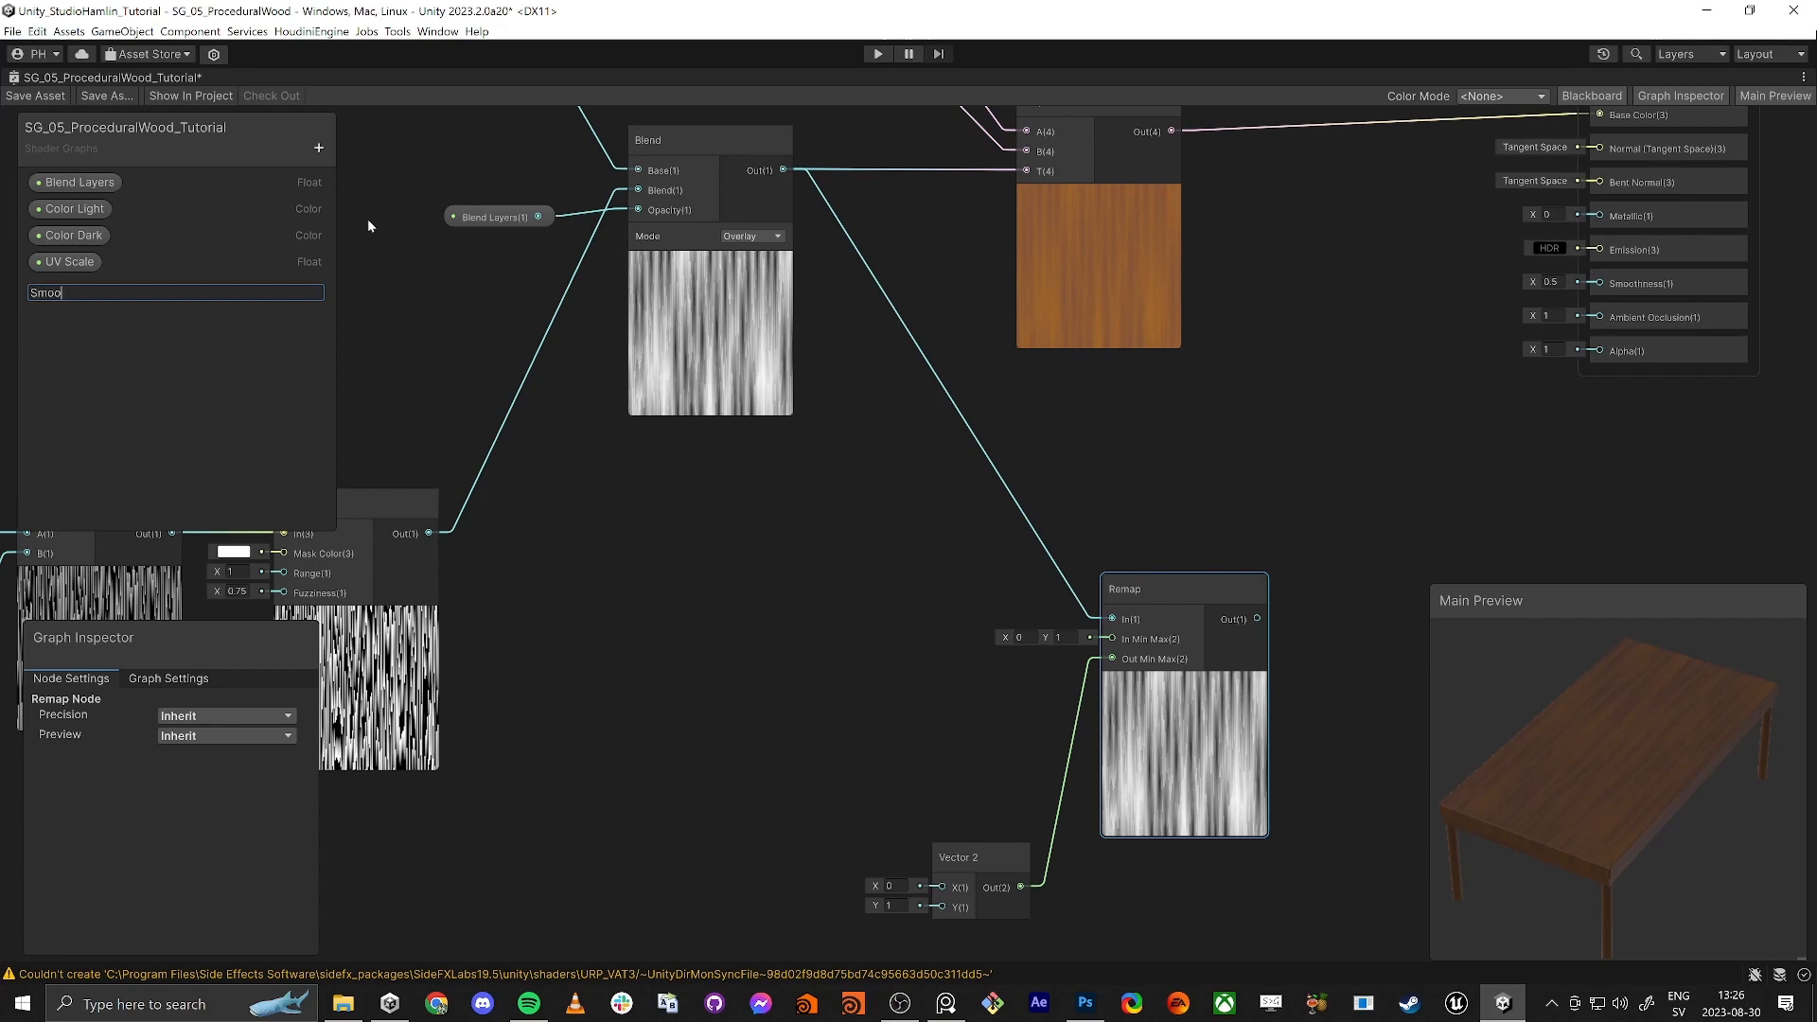
type("thness Min")
key("Return")
Step: Add a Float property named Smoothness Max to the shader graph
left_click(319, 148)
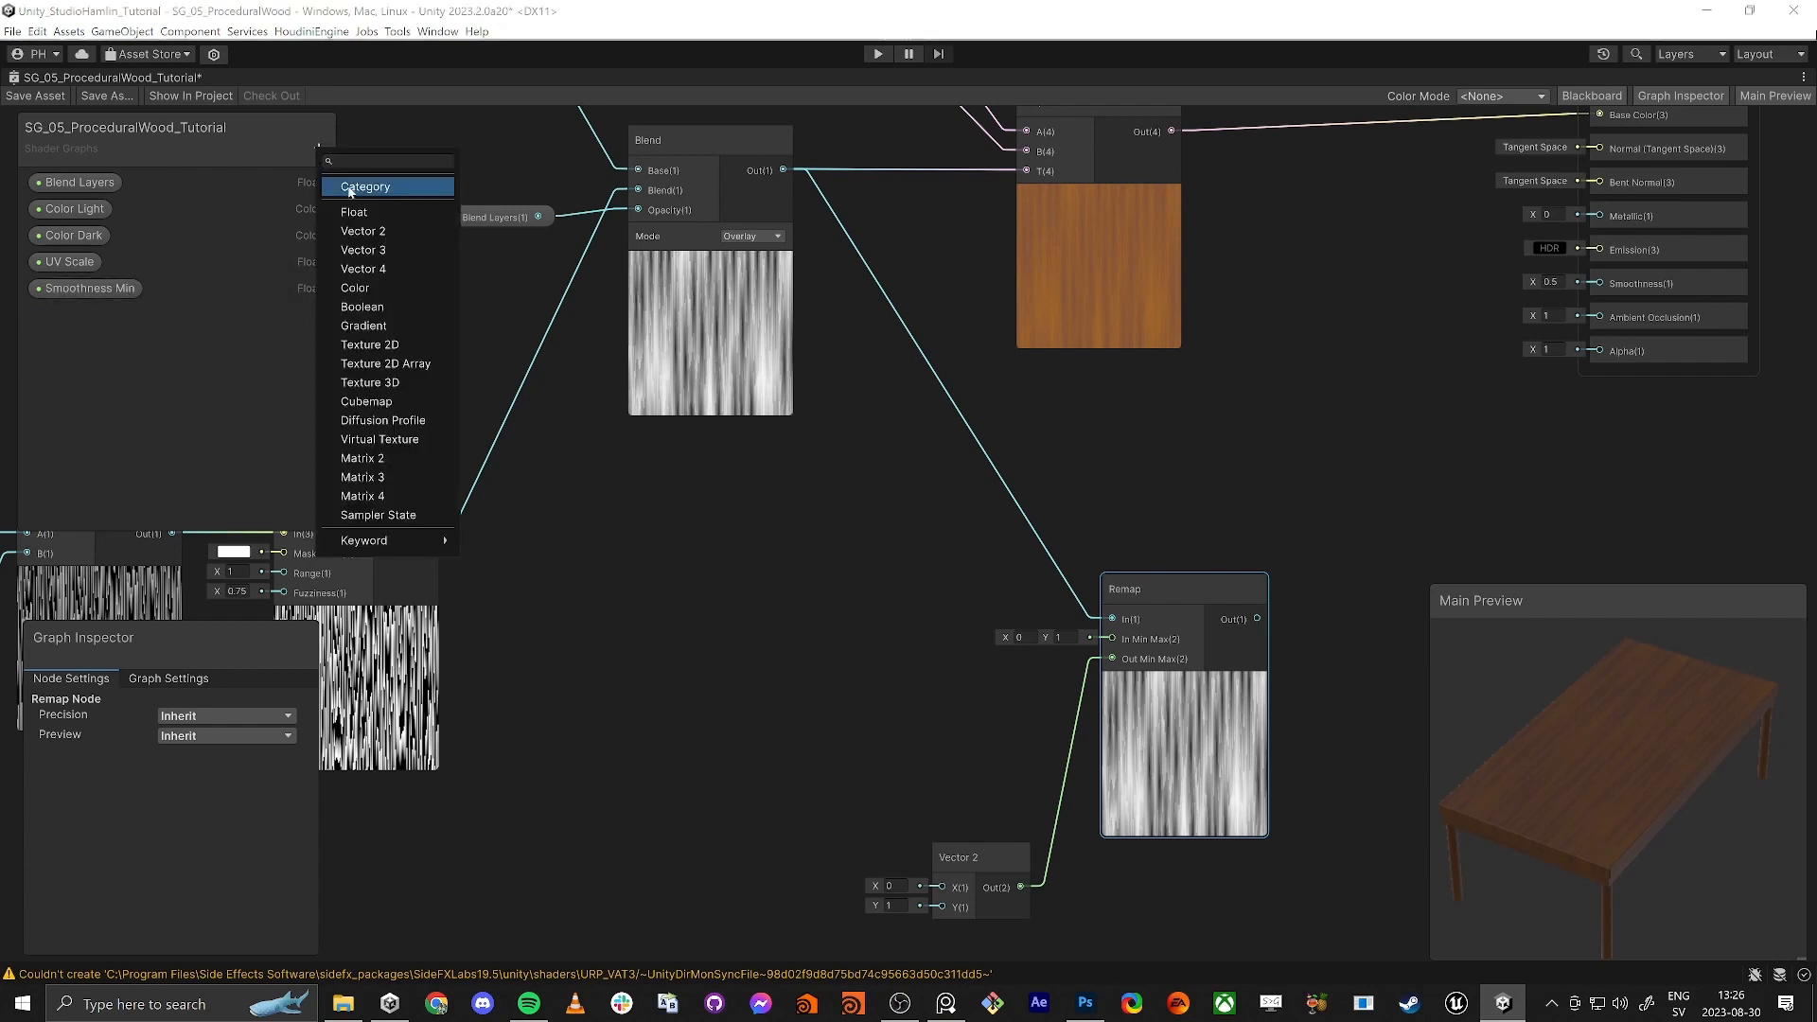
left_click(382, 211)
type("Smoo")
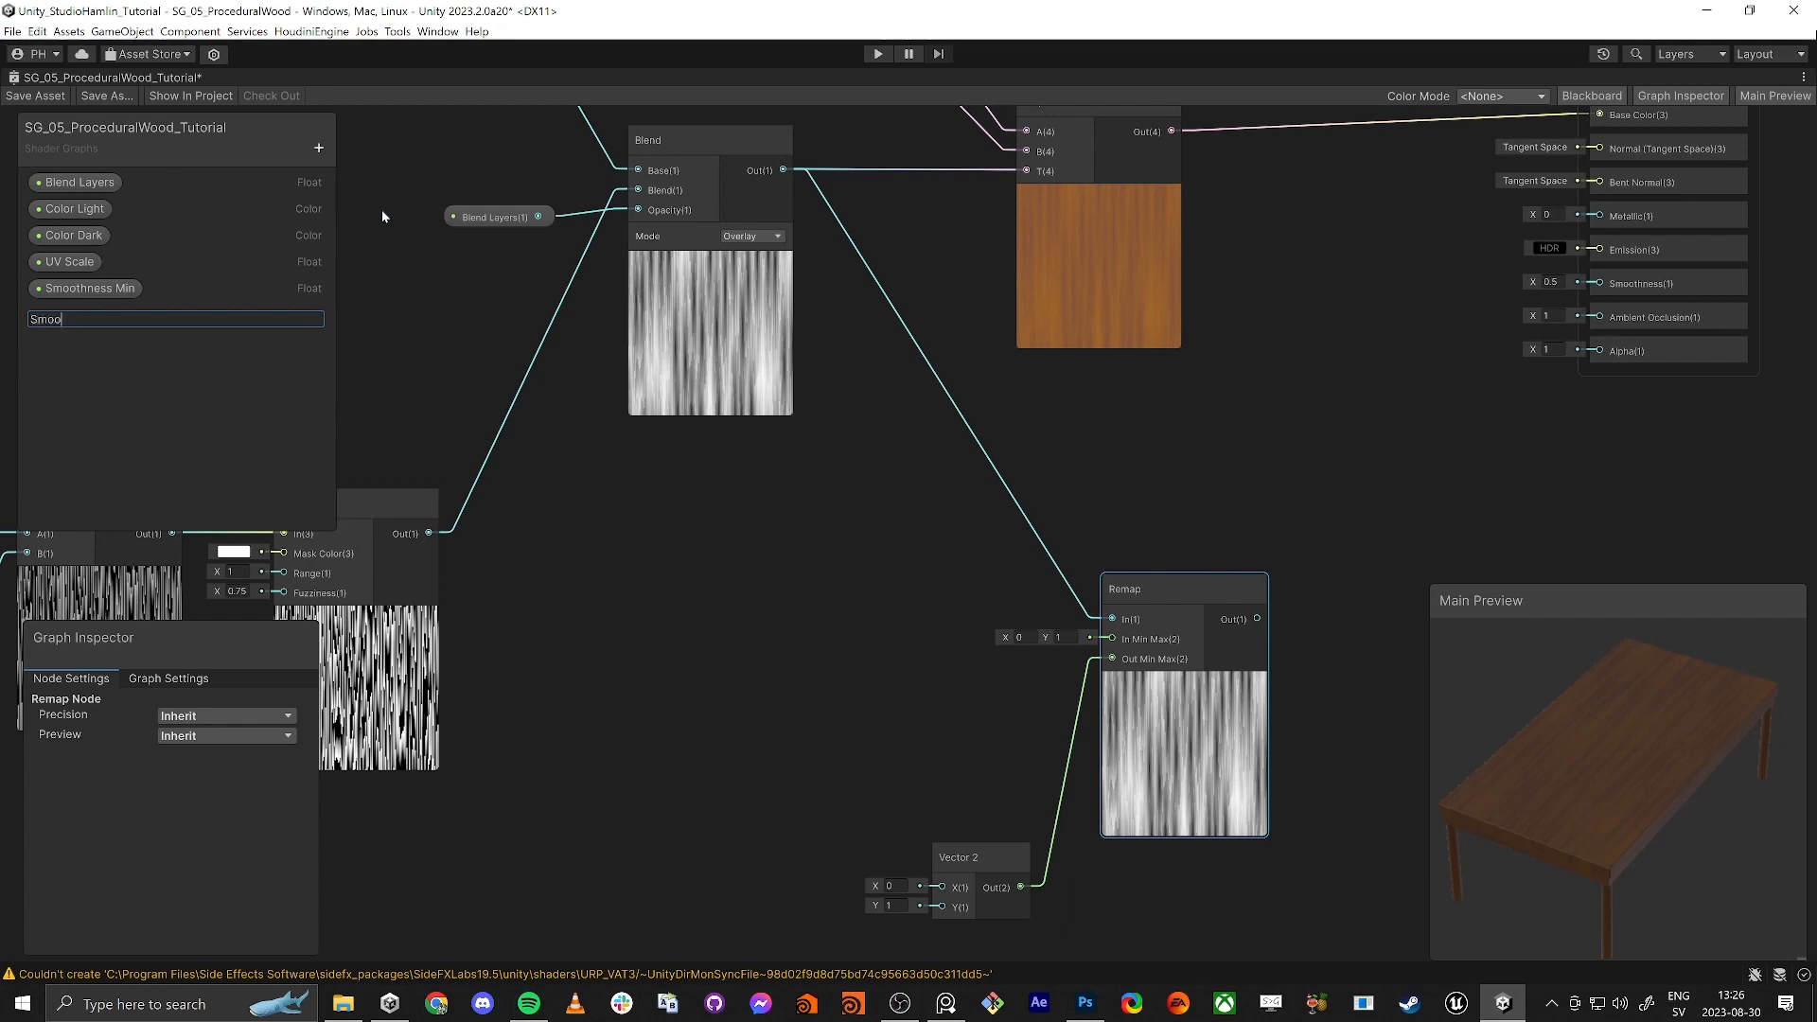
type("thness Max")
key("Return")
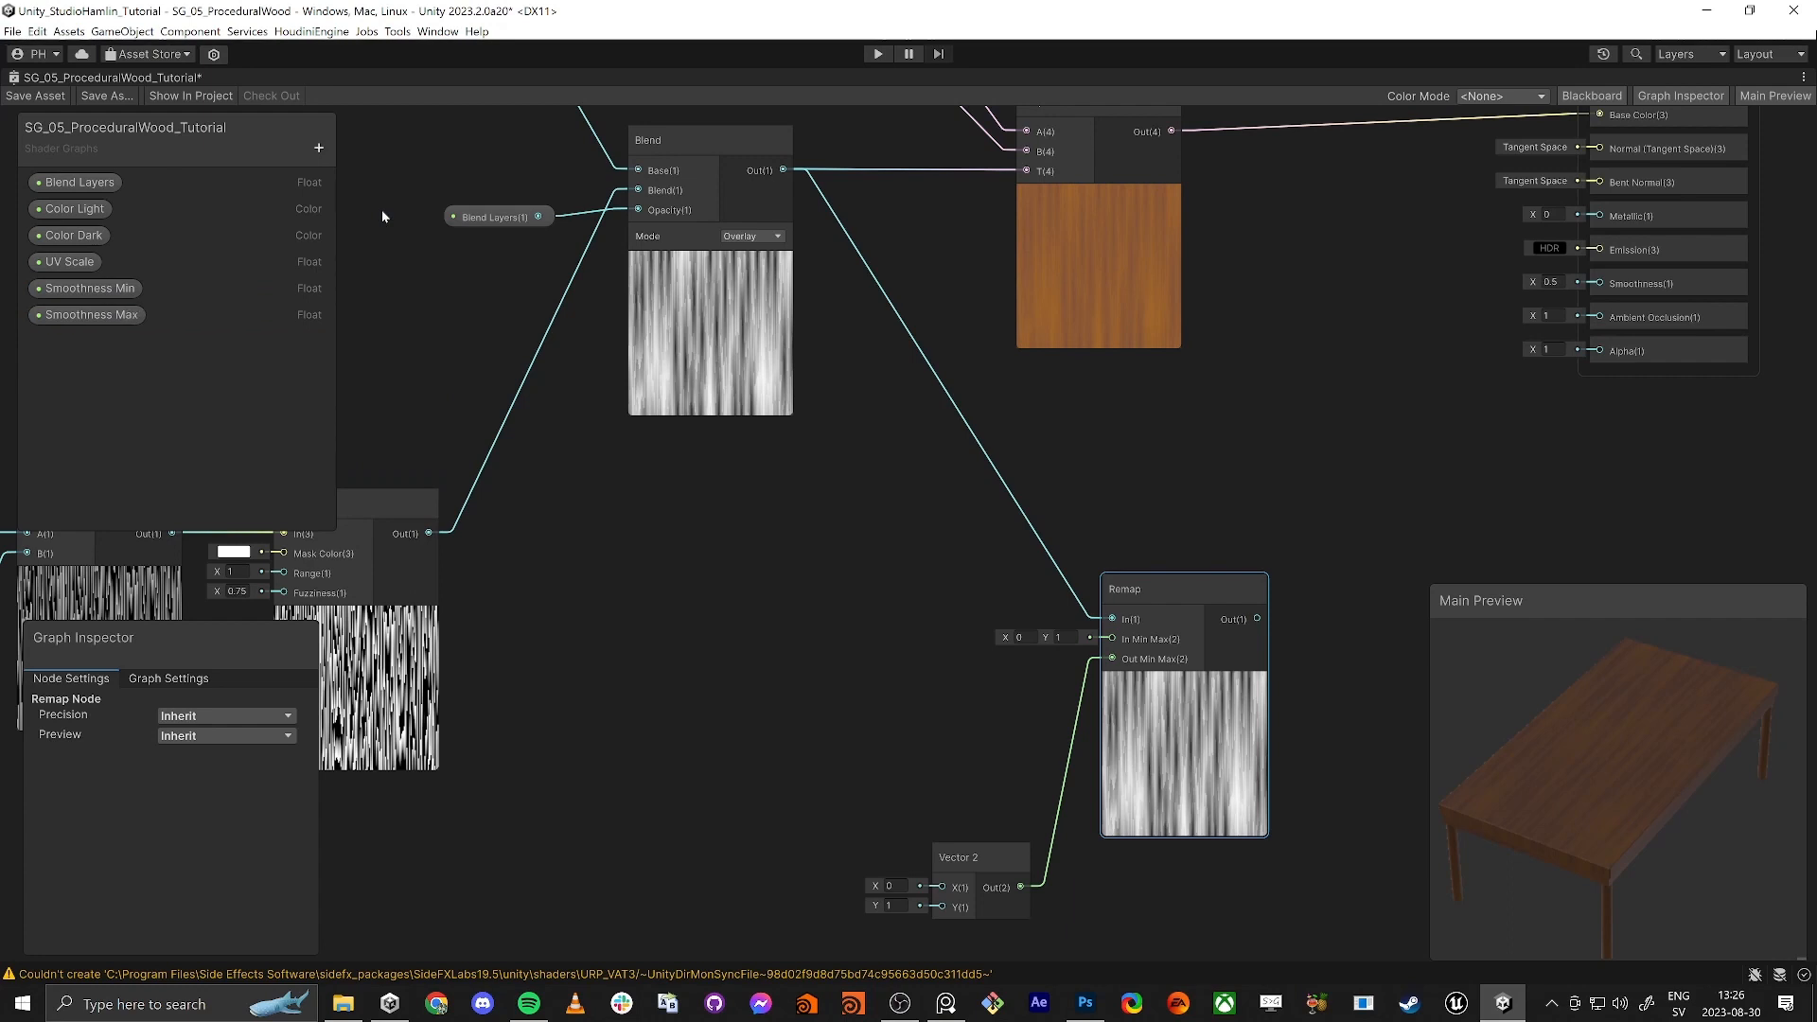
Step: Change the mode of both the Smoothness Min and Smoothness Max properties to Slider
left_click(104, 289)
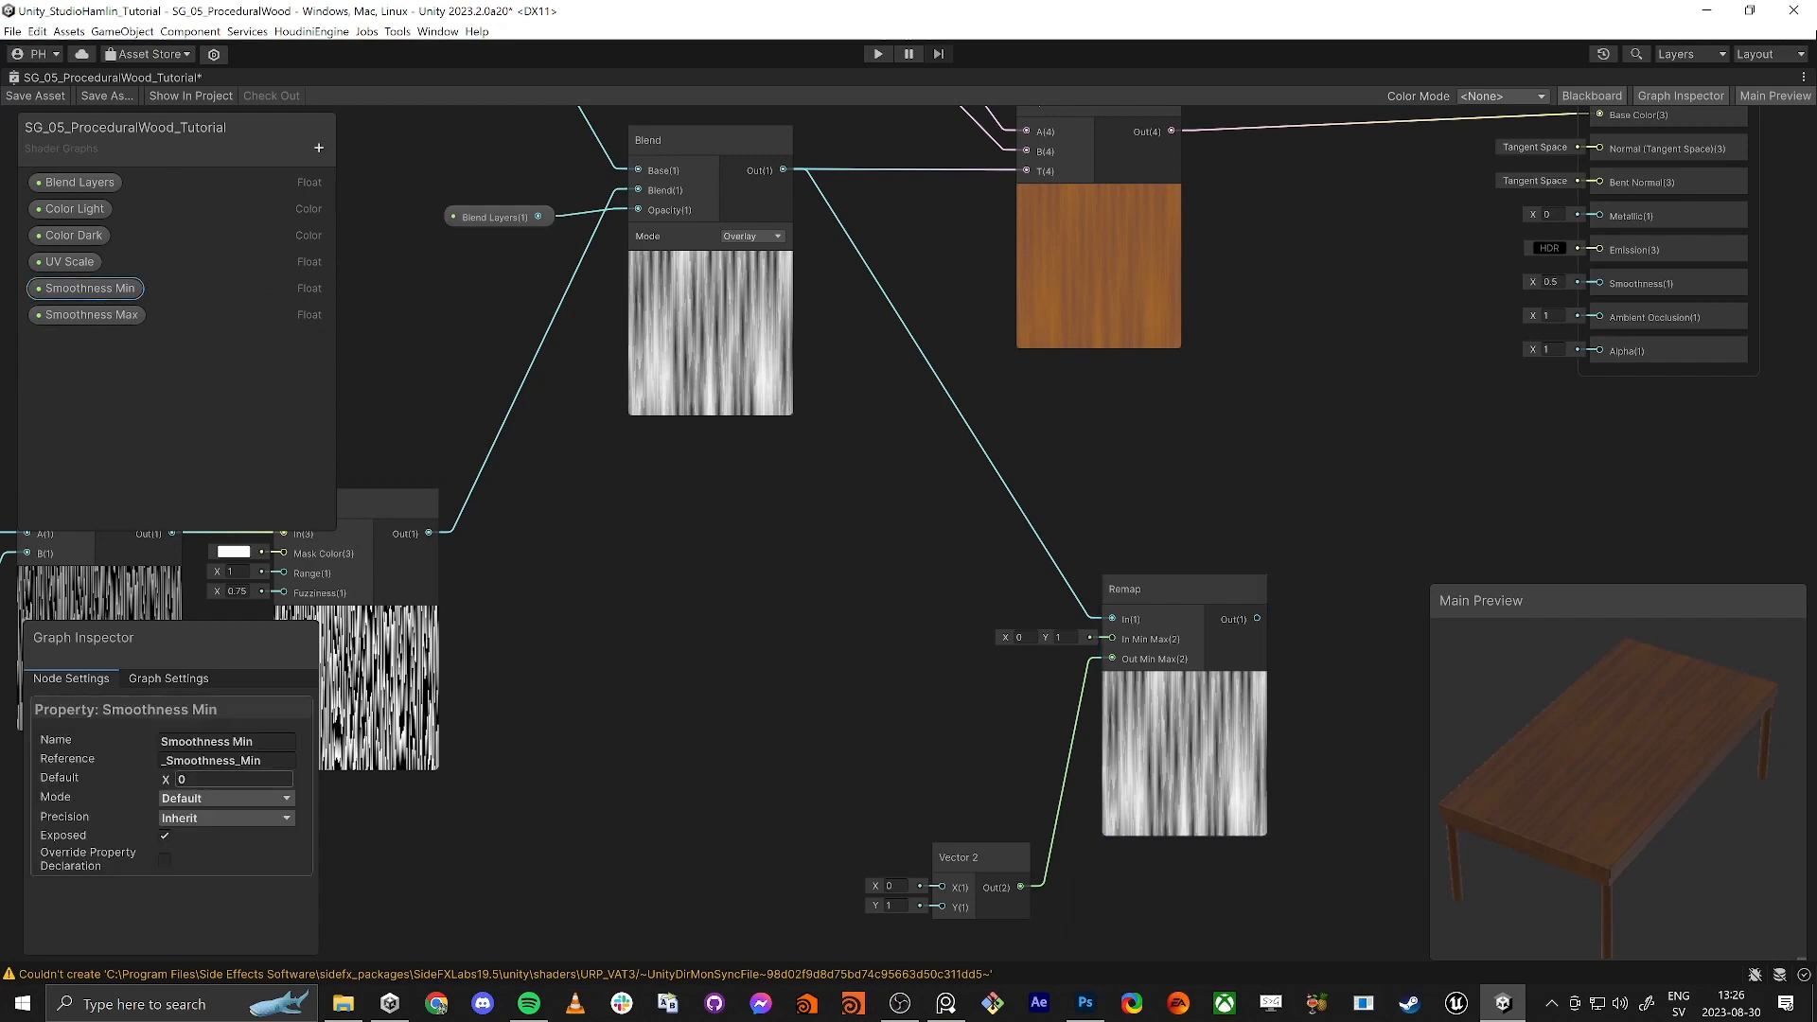
left_click(189, 799)
left_click(194, 845)
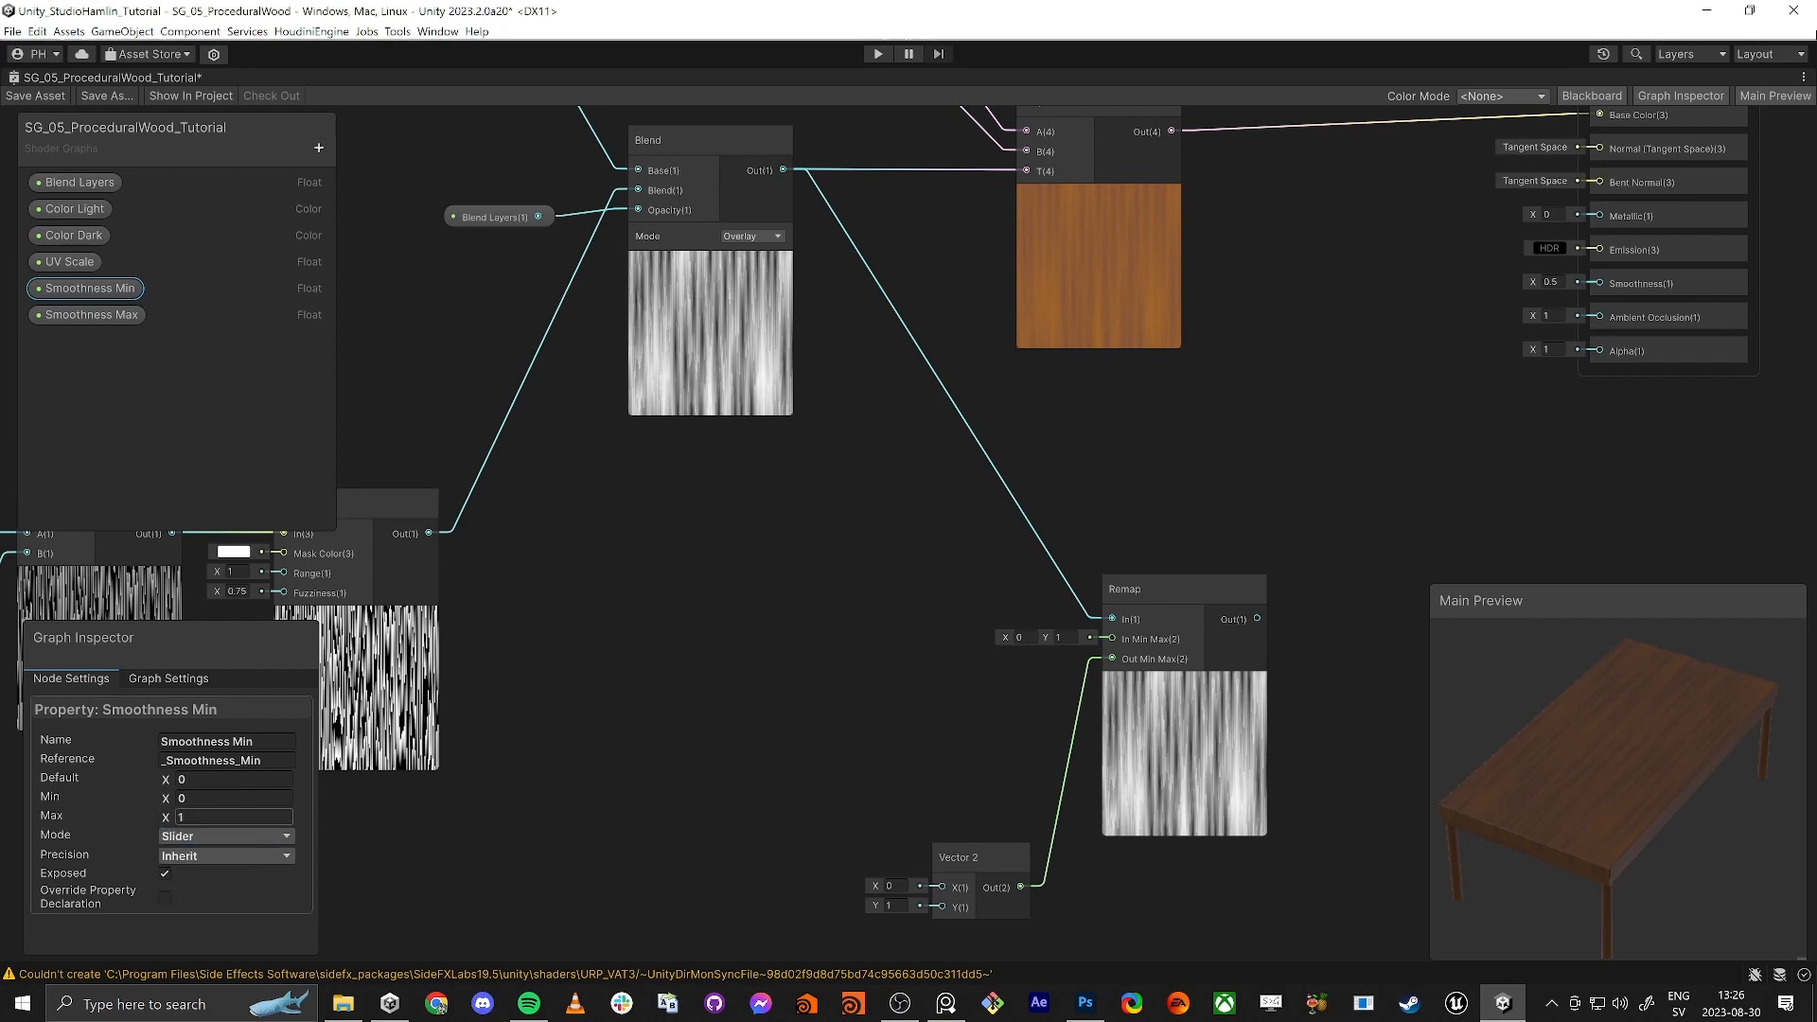
left_click(95, 314)
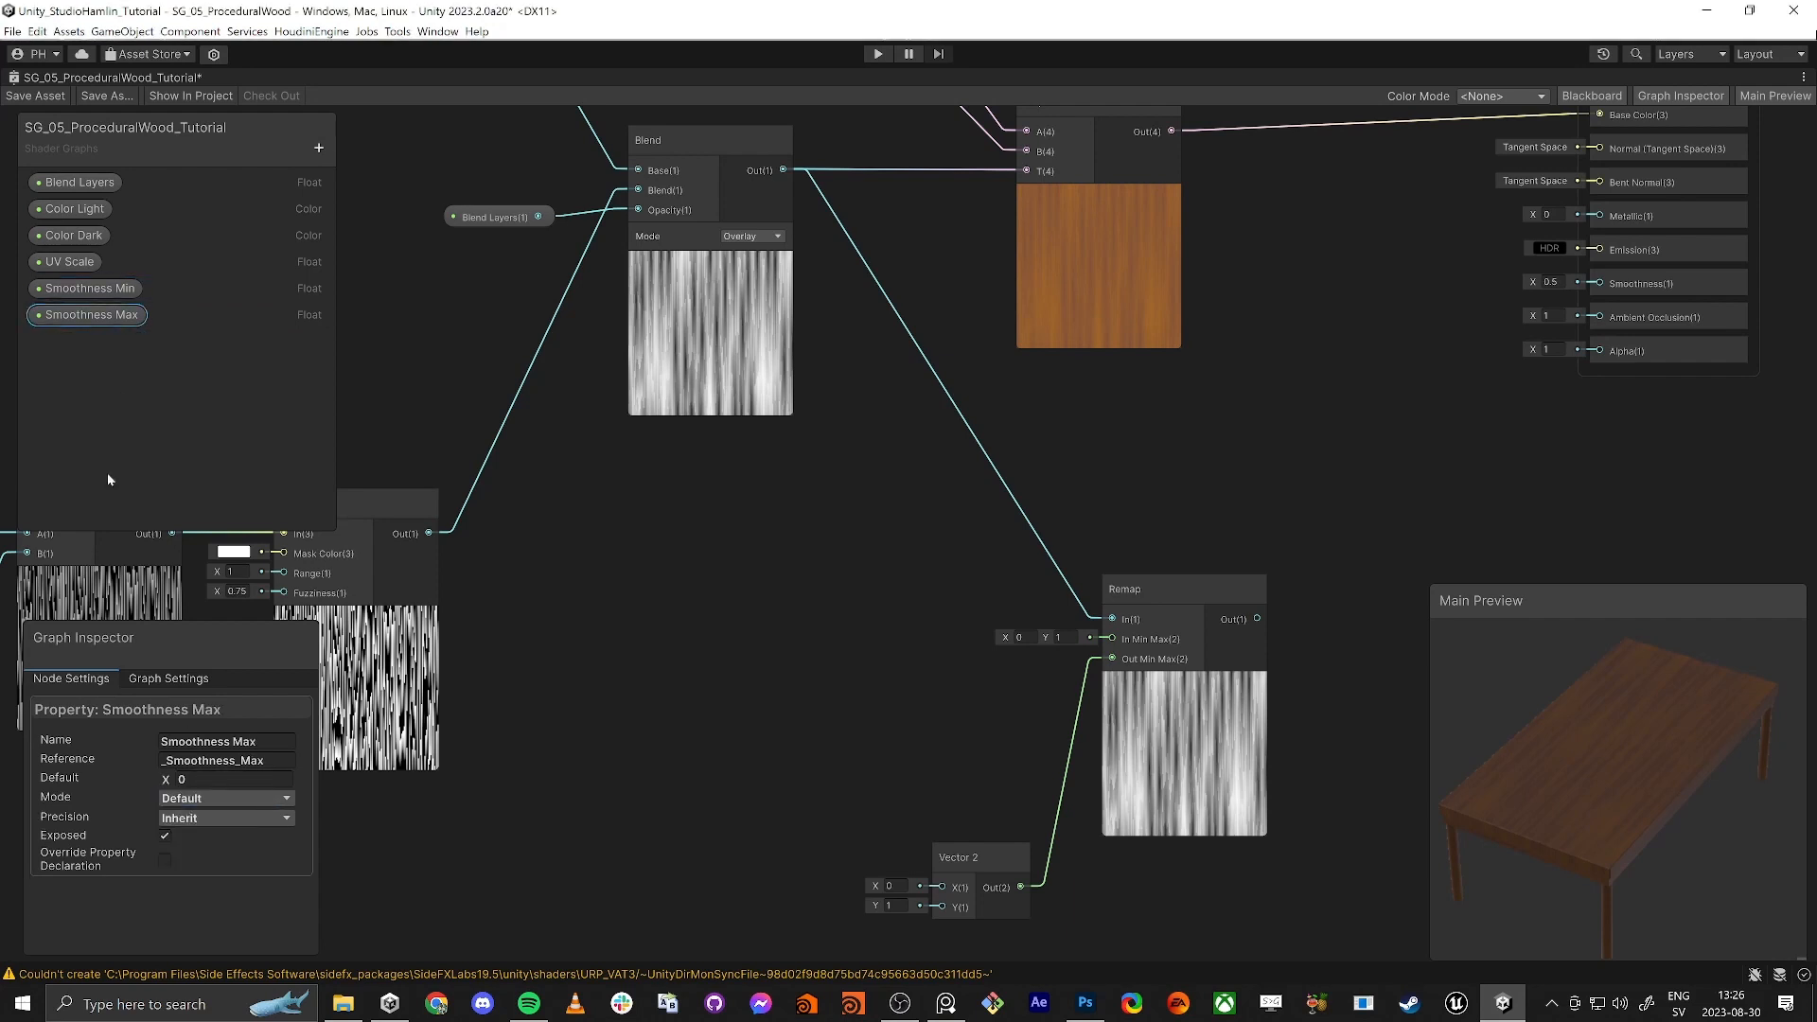
left_click(189, 798)
left_click(195, 841)
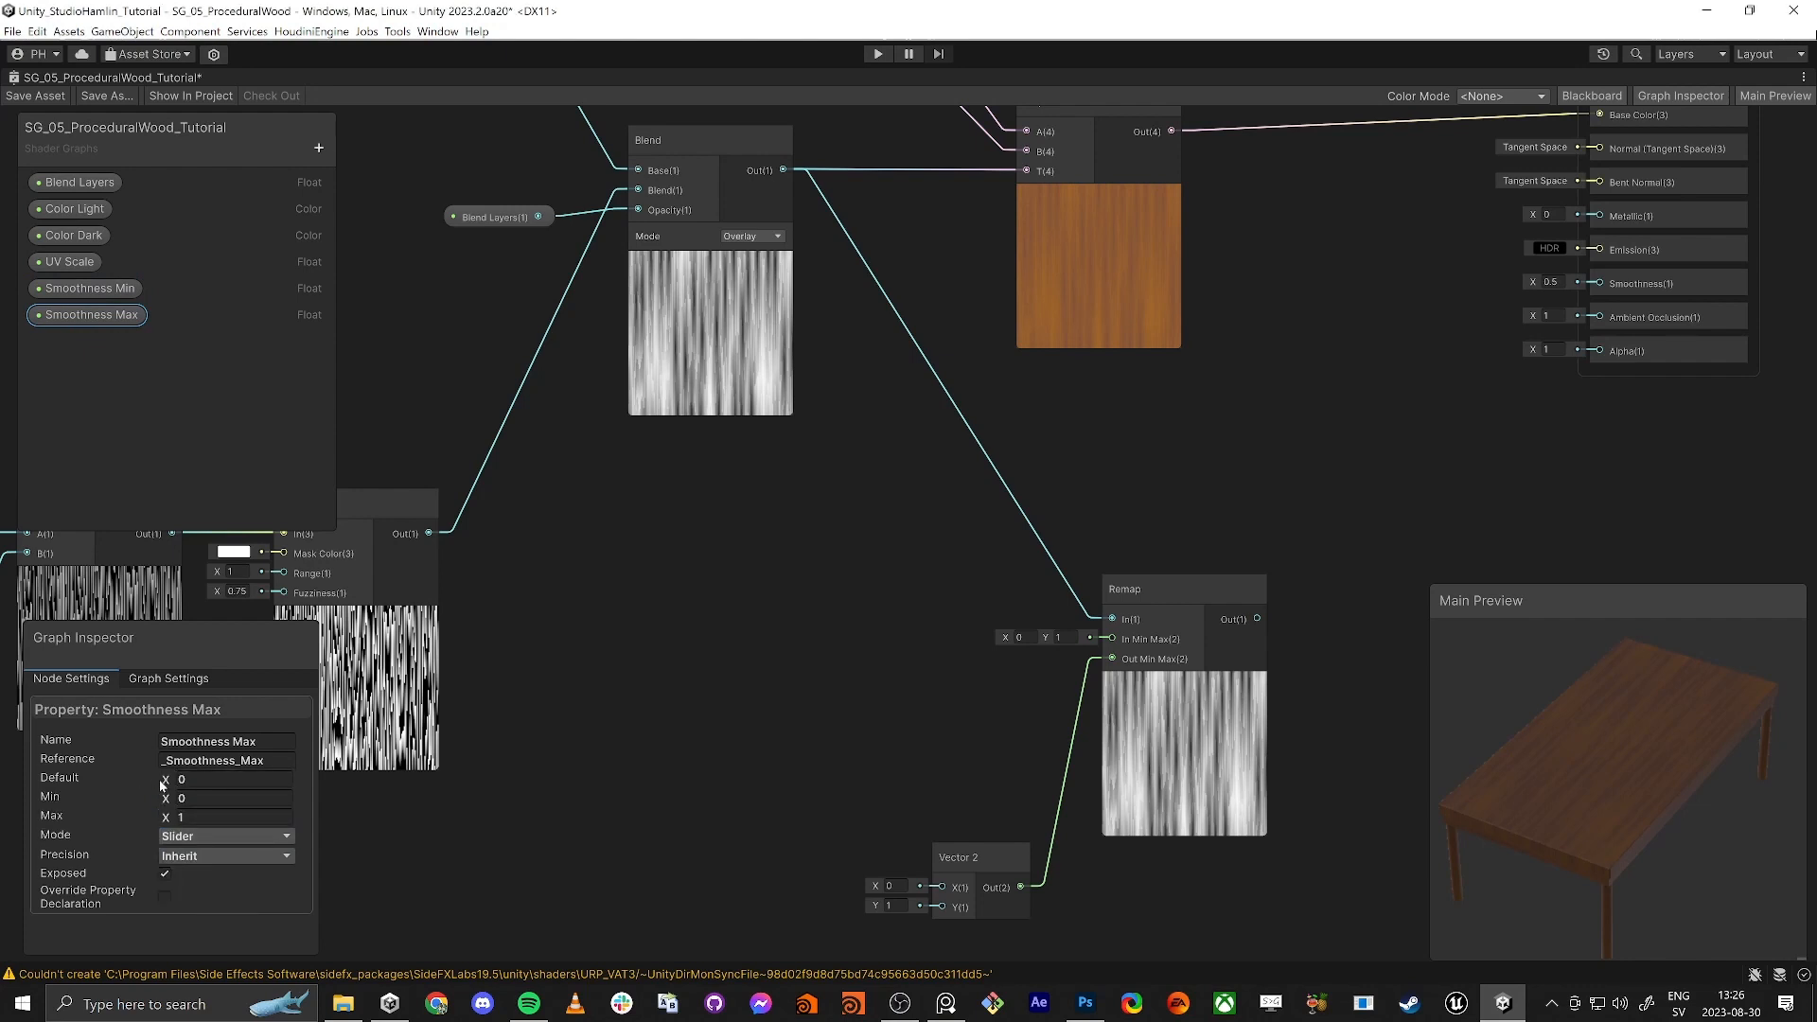
Step: Set the default of Smoothness Max to about 0.41 and the default of Smoothness Min to 0.01
left_click_drag(163, 784, 176, 787)
left_click(90, 288)
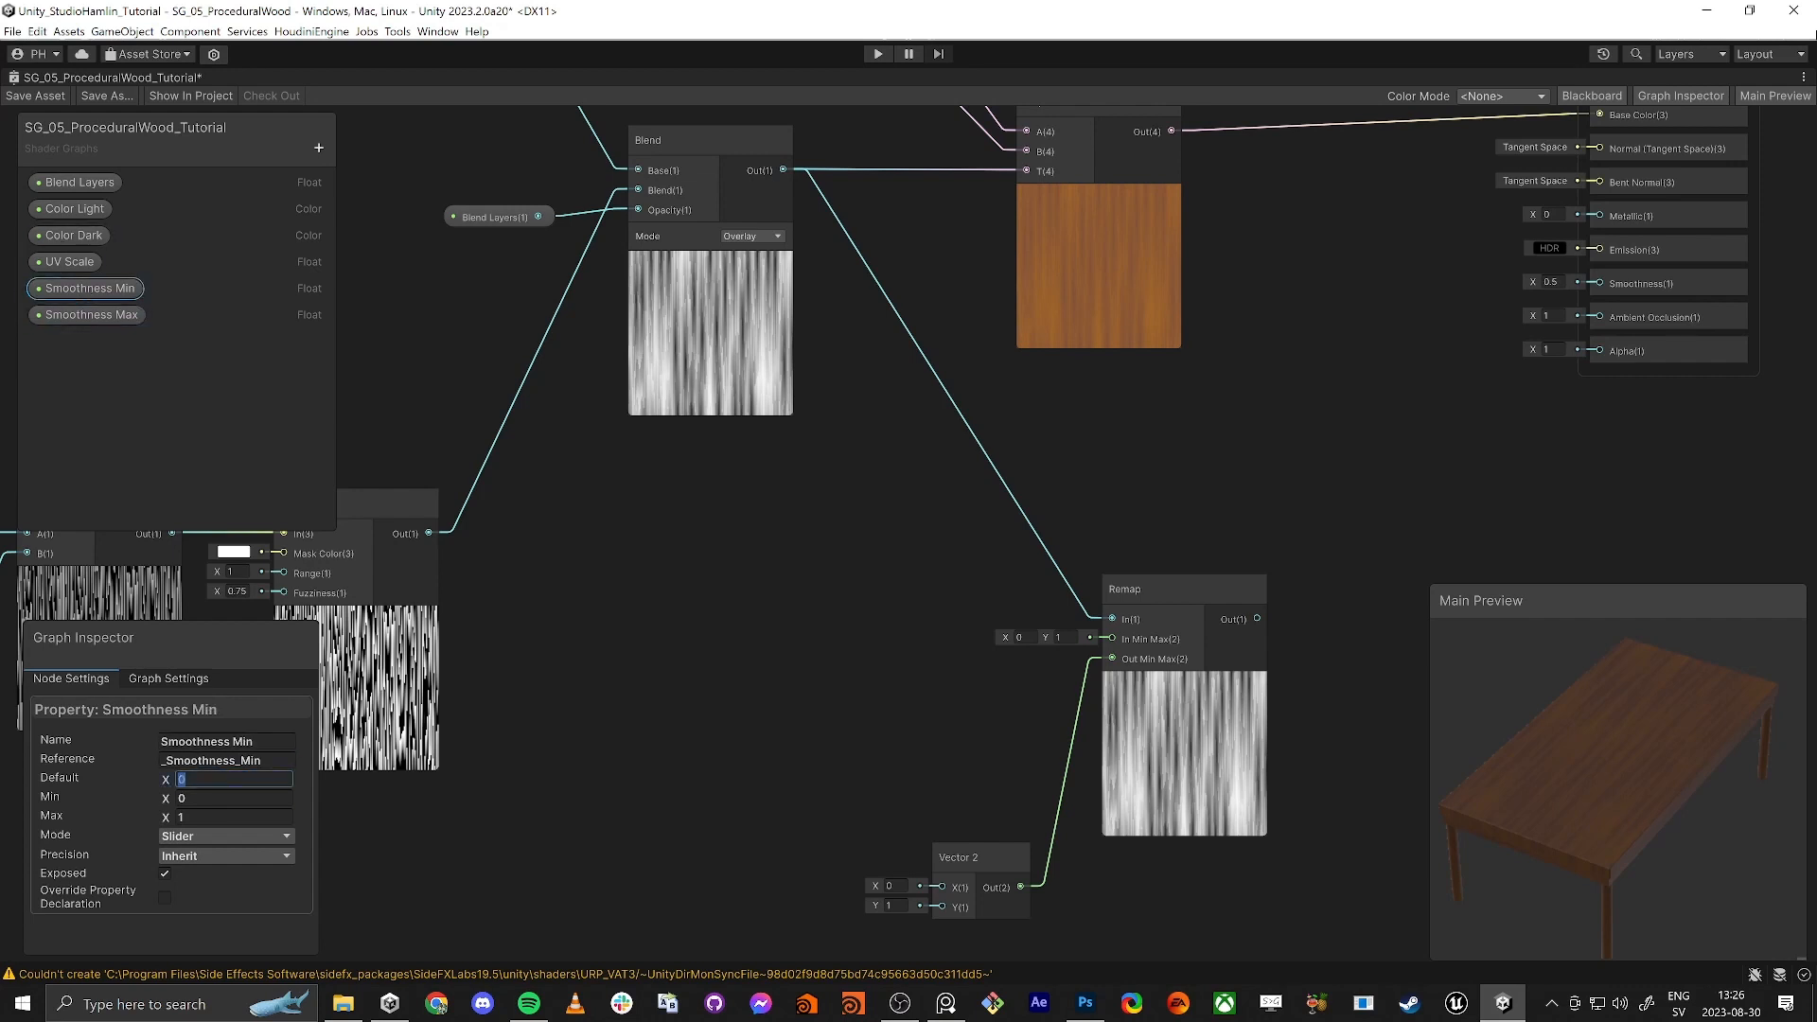
type("0.01")
key("Return")
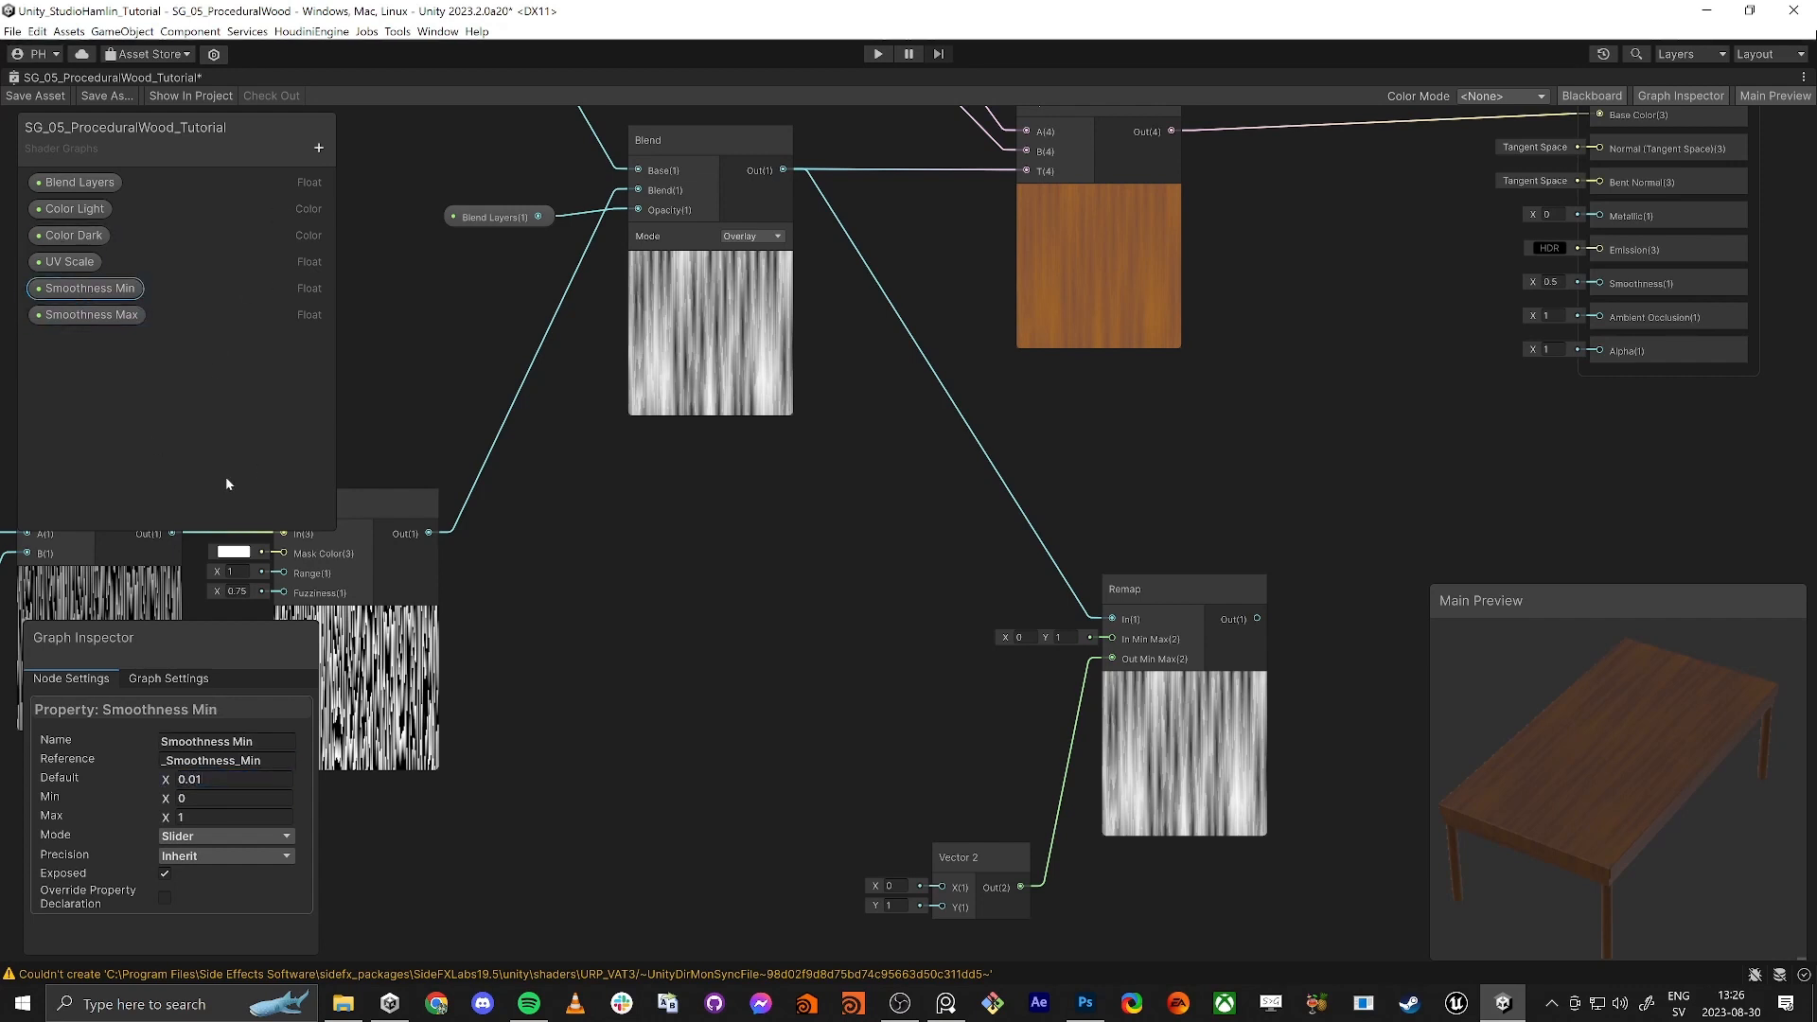
left_click(233, 798)
Step: Place Smoothness Min and Smoothness Max beside the Vector 2 node and connect them to its X and Y inputs
left_click_drag(90, 288, 738, 828)
left_click_drag(779, 689, 781, 806)
scroll(883, 615, "up", 5)
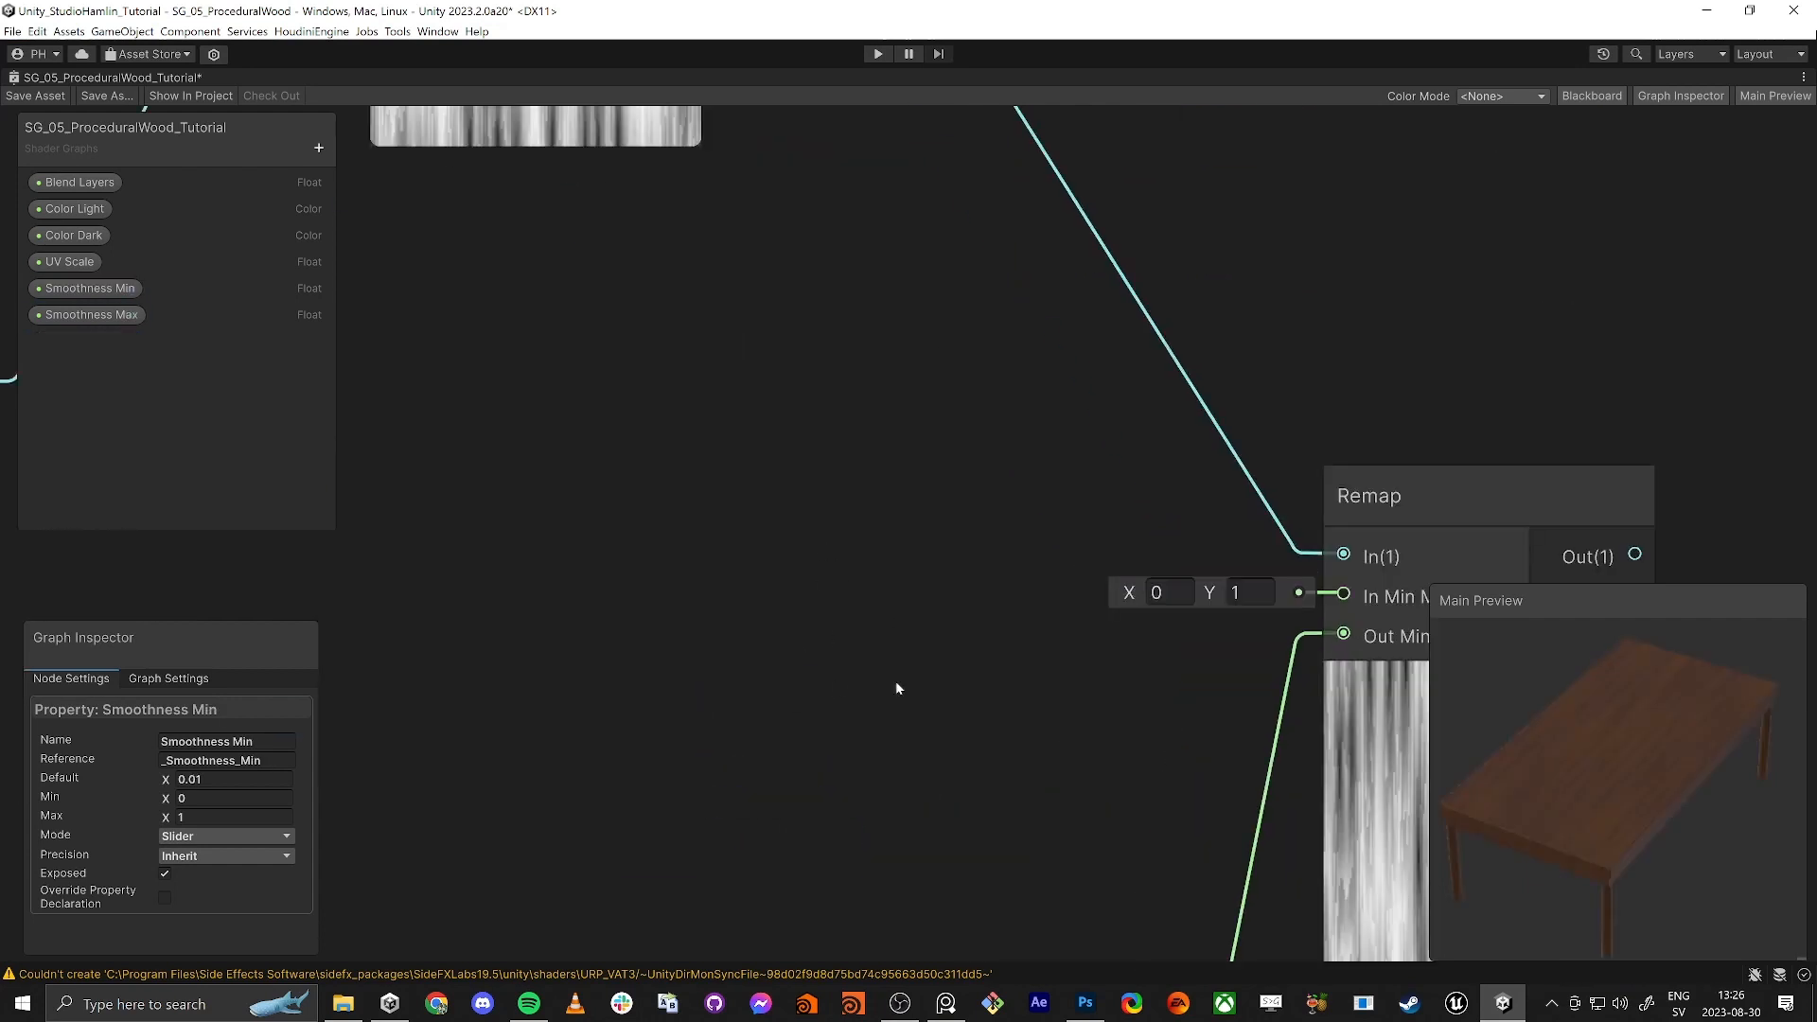
middle_click_drag(907, 815, 911, 348)
left_click_drag(1004, 622, 753, 527)
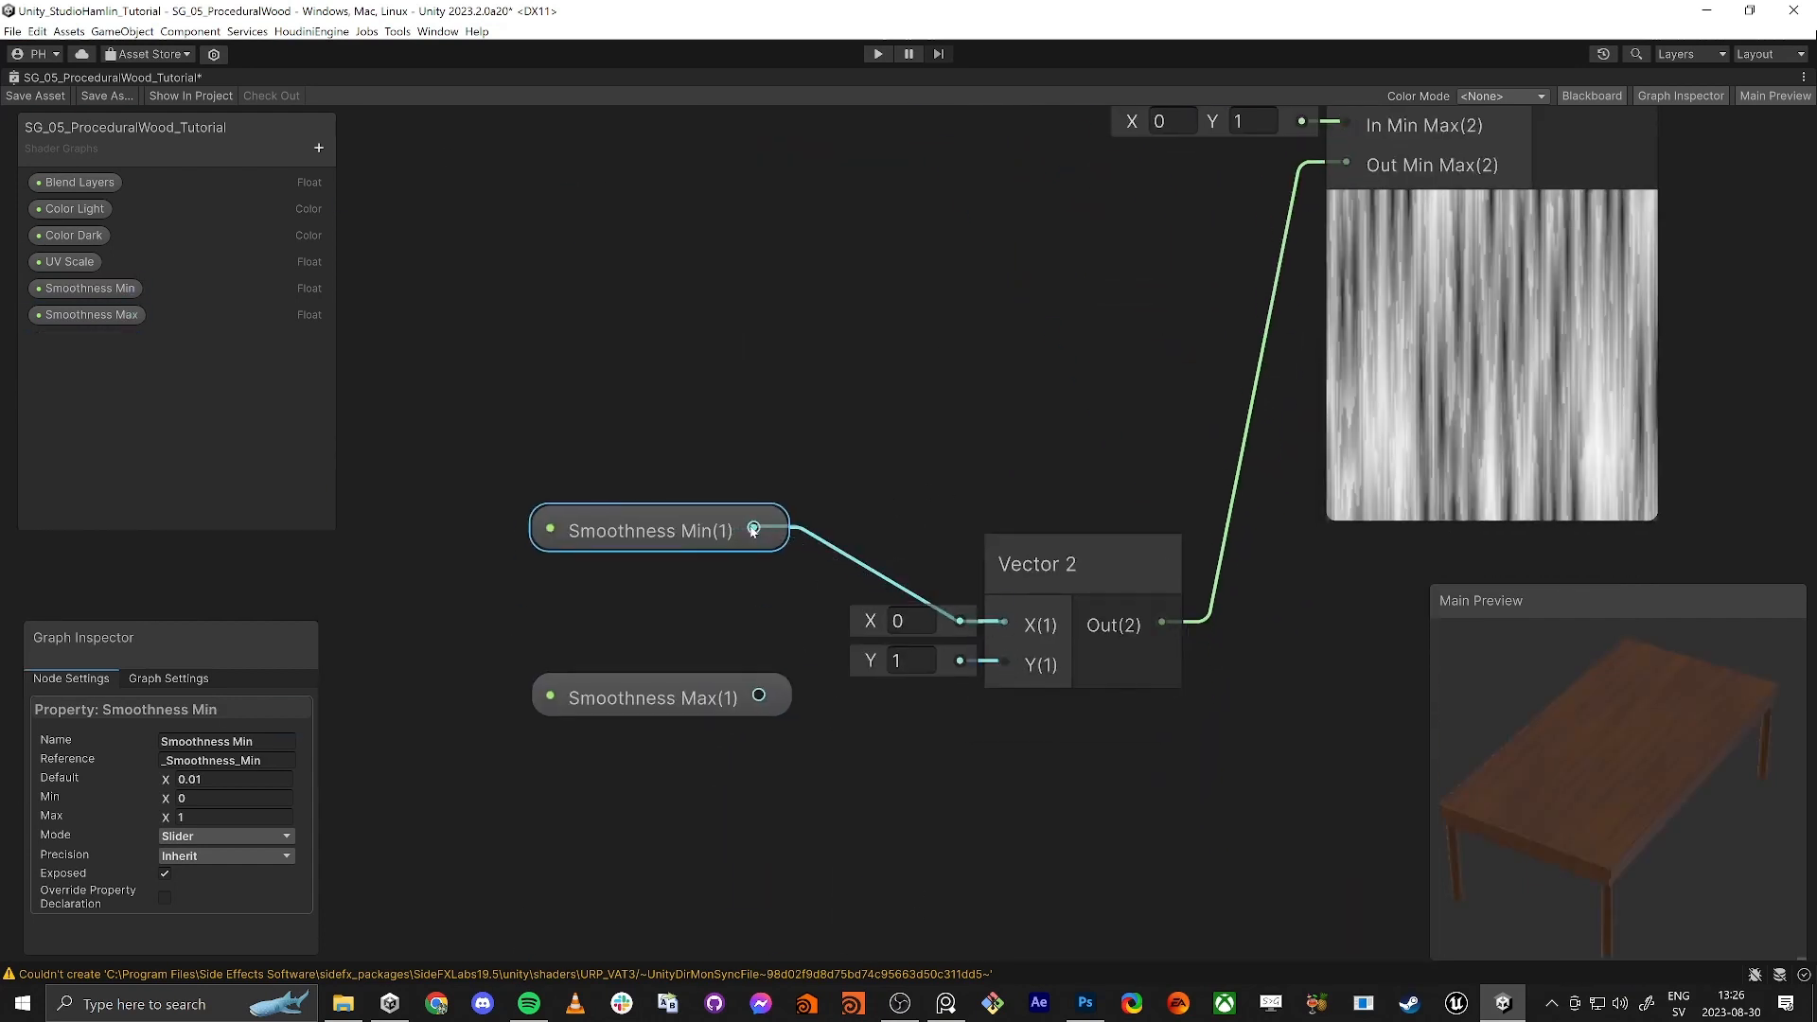
left_click_drag(759, 698, 1004, 663)
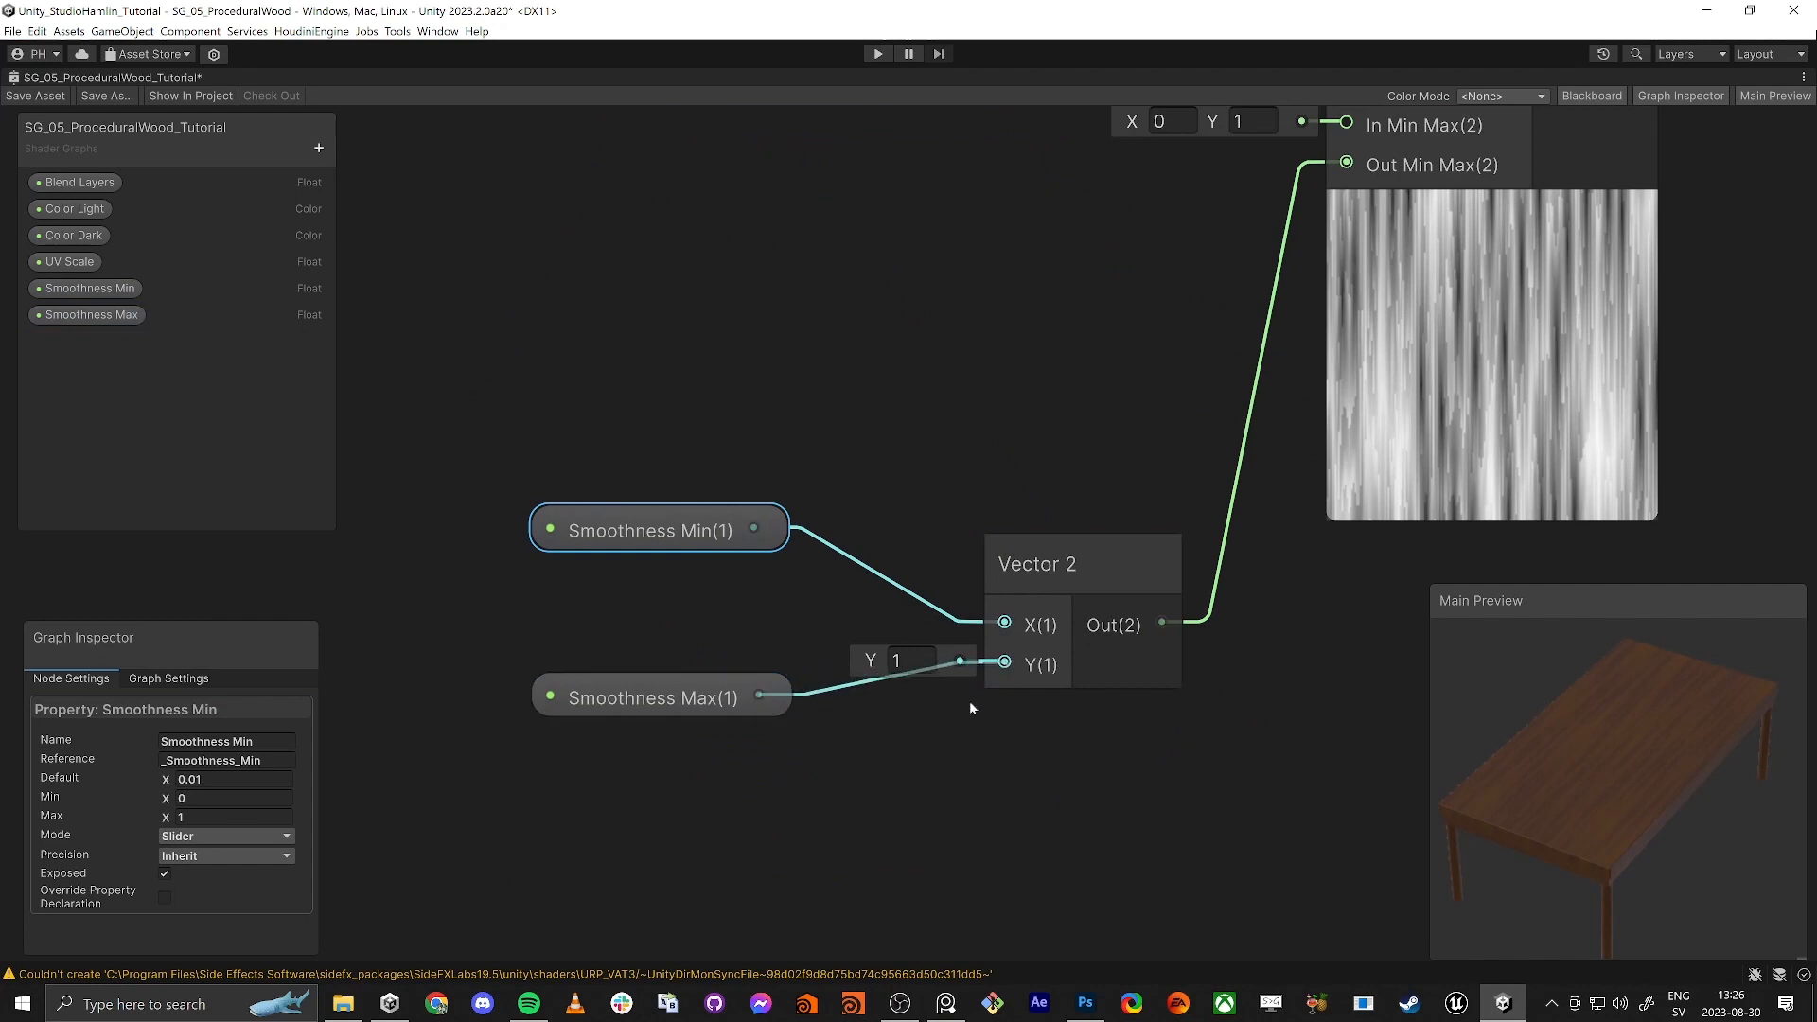
Step: Connect the Remap node's output to the Smoothness input of the Fragment stack
scroll(1102, 797, "down", 3)
middle_click_drag(1194, 790, 966, 873)
scroll(966, 871, "down", 1)
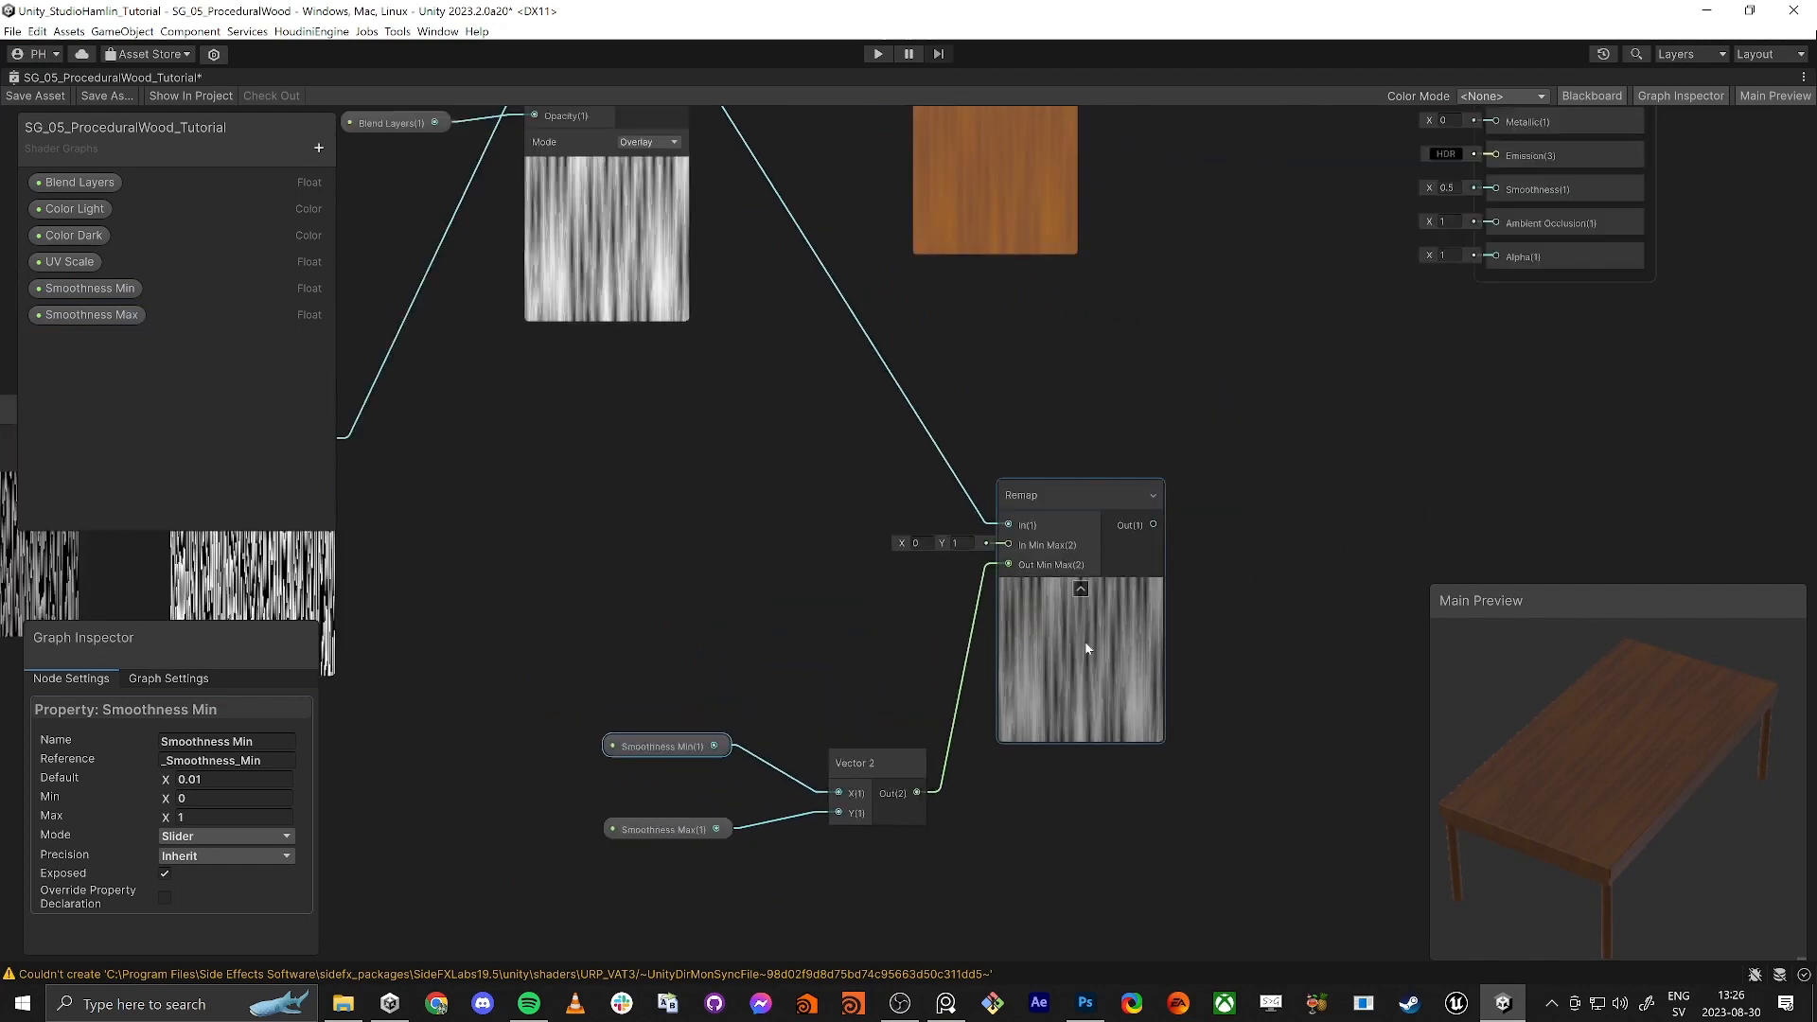
scroll(1086, 647, "down", 3)
scroll(1020, 696, "up", 4)
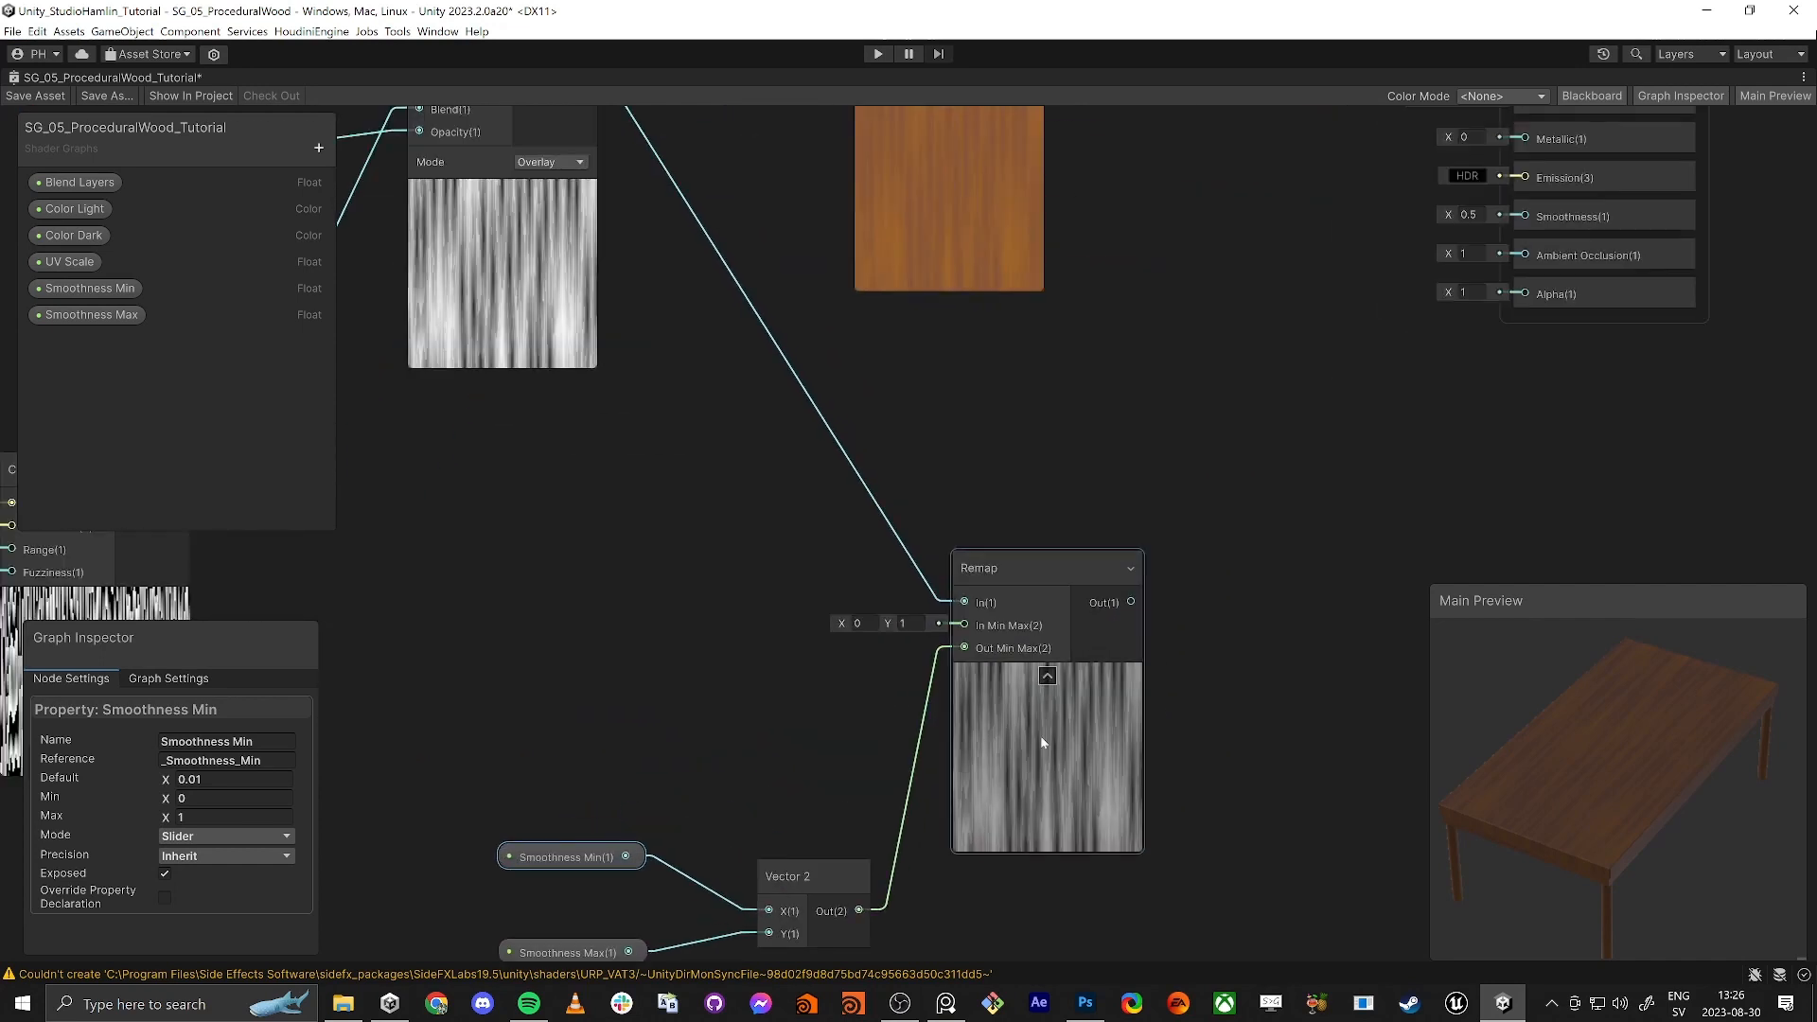
middle_click_drag(1212, 604, 962, 736)
left_click_drag(880, 734, 1275, 348)
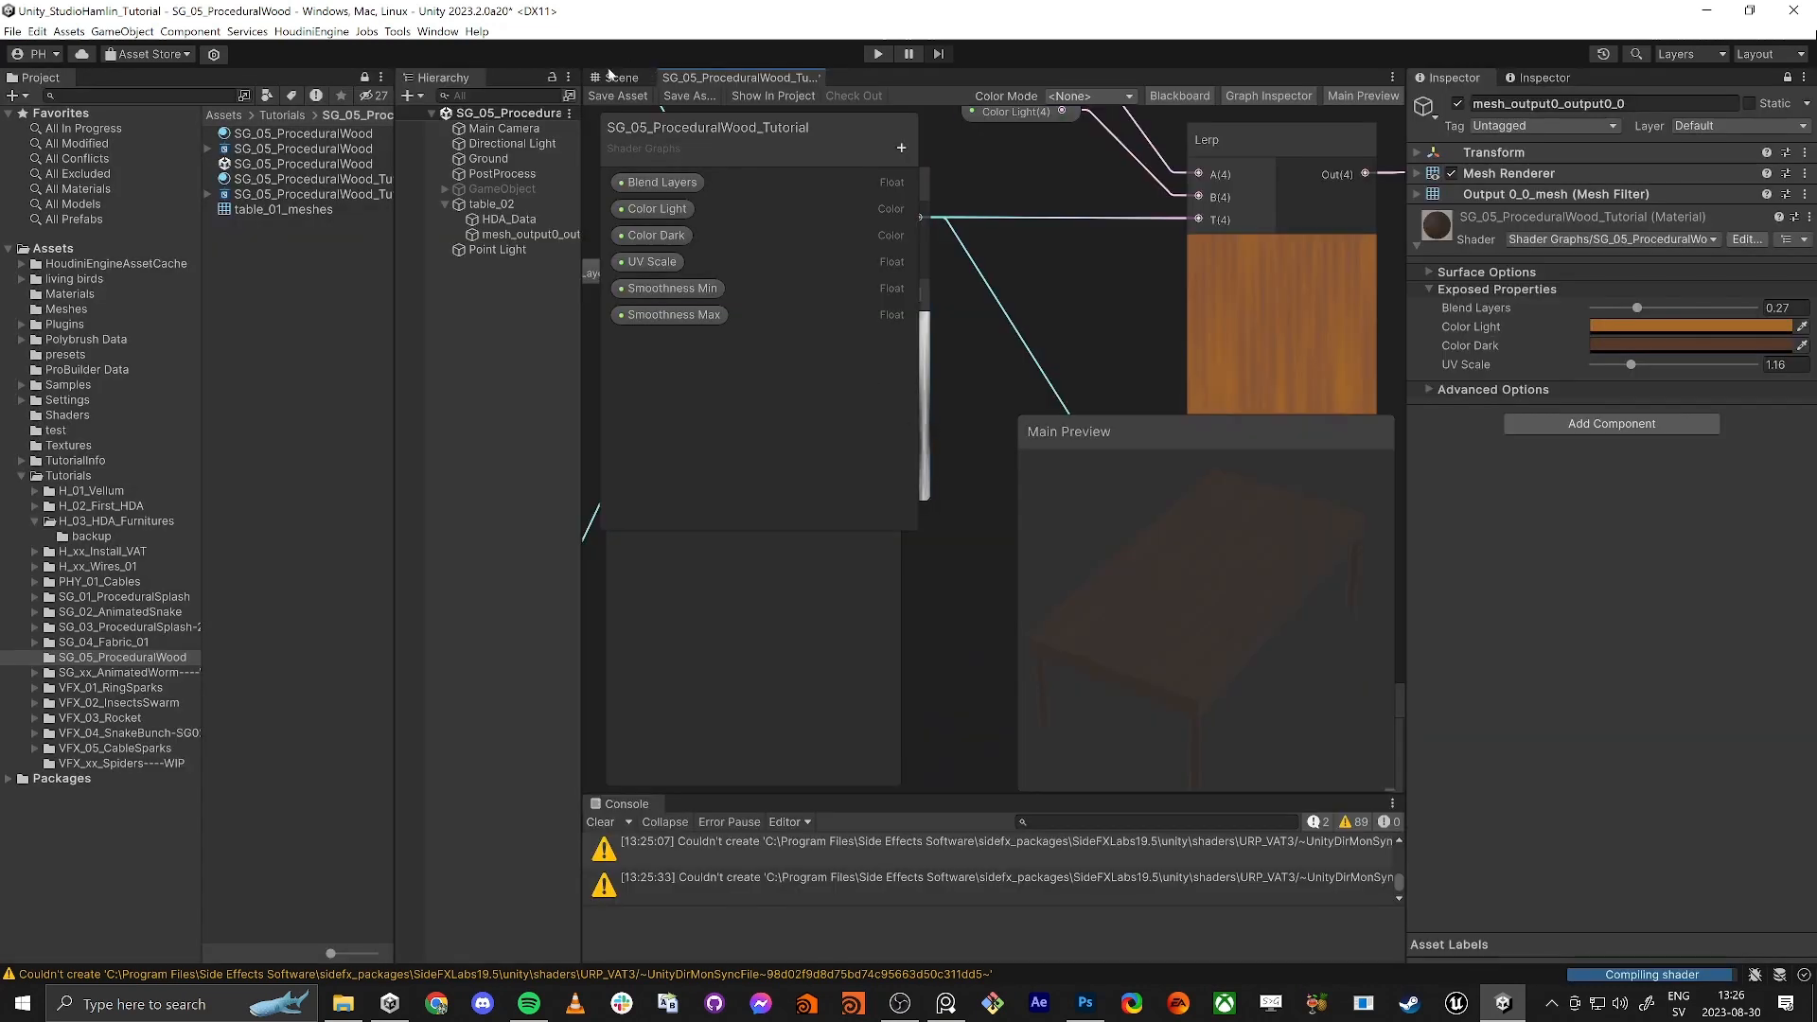
Step: Get a close view of the tabletop's light reflection in the Scene view and save the shader graph asset
left_click(612, 77)
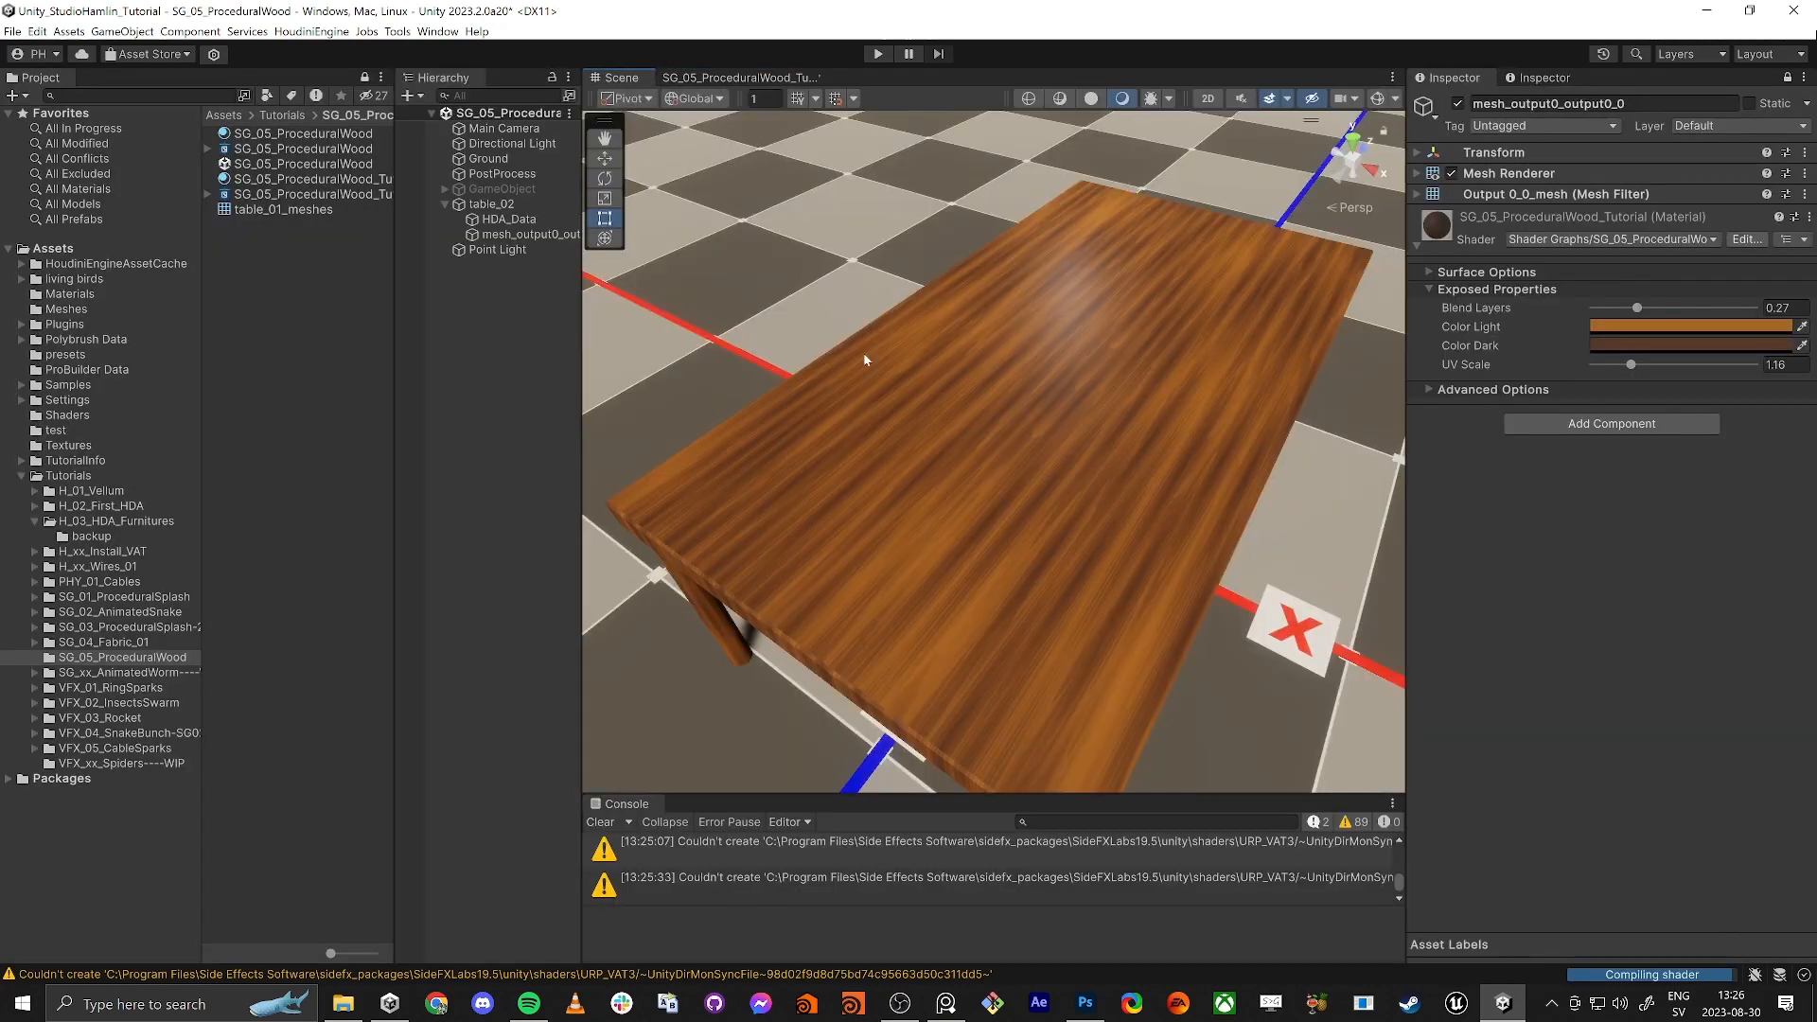
right_click_drag(1050, 429, 1058, 353)
key("w")
left_click(1379, 99)
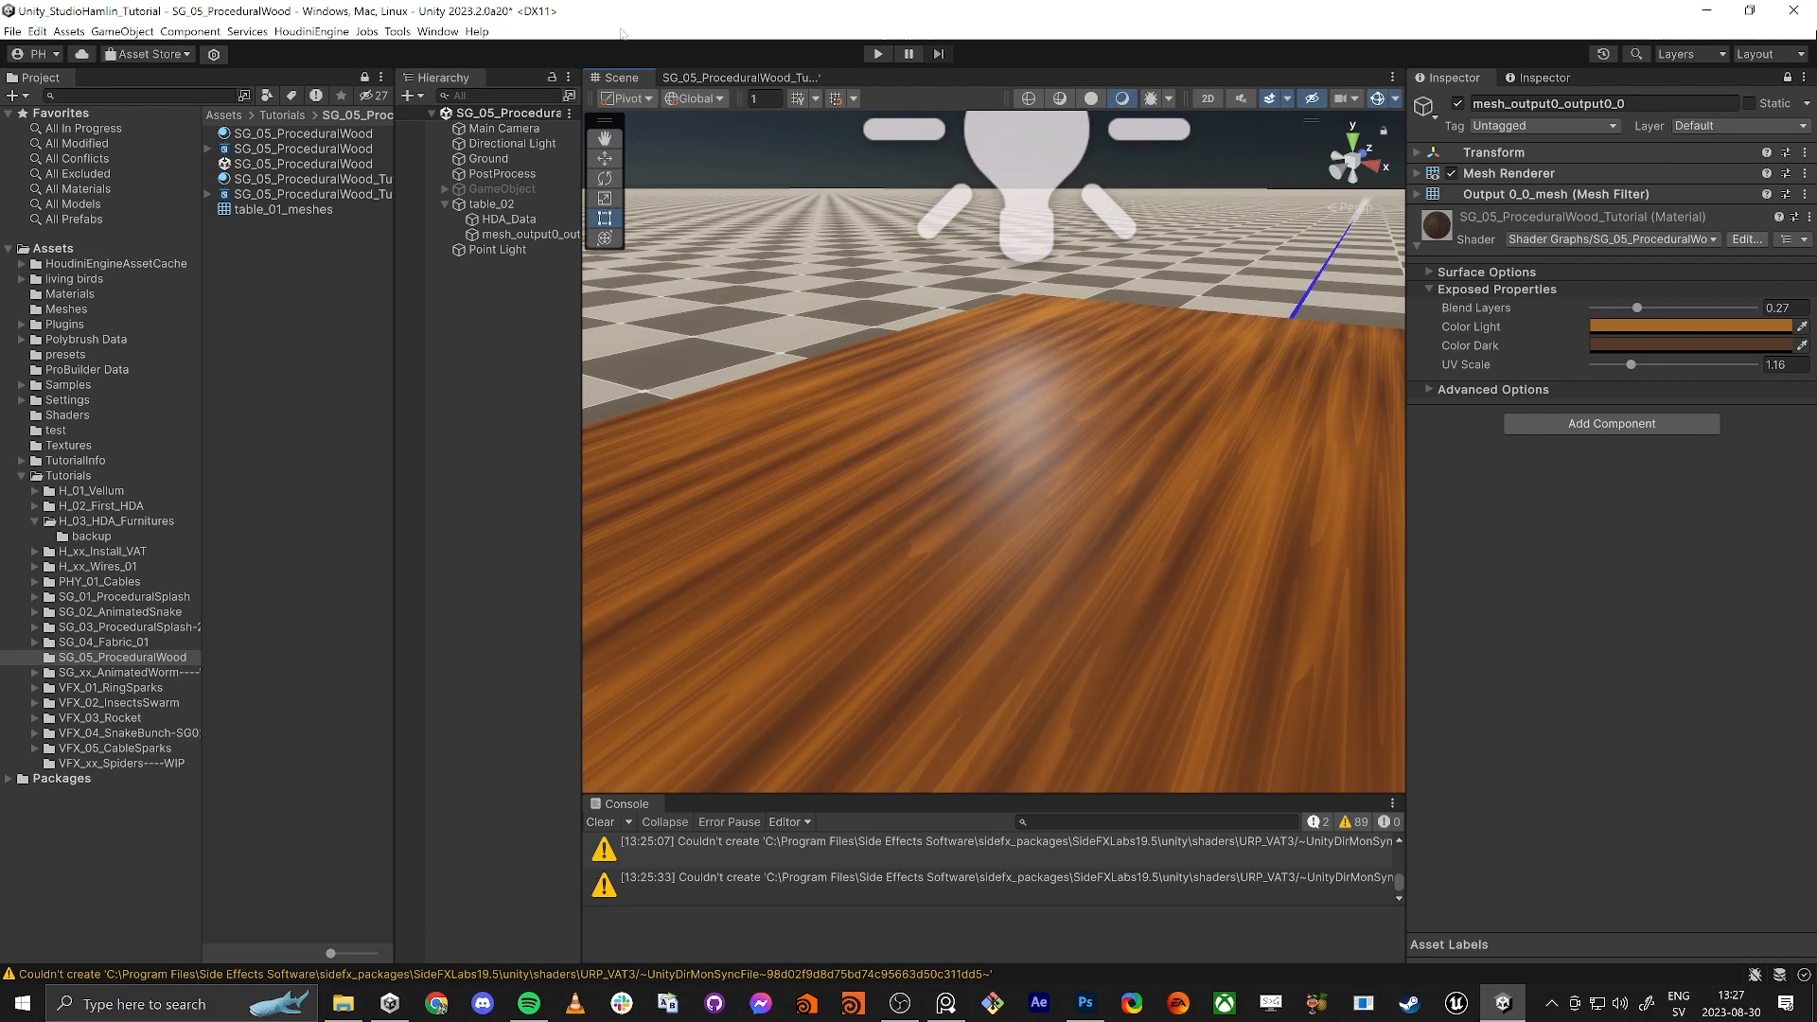
left_click(705, 78)
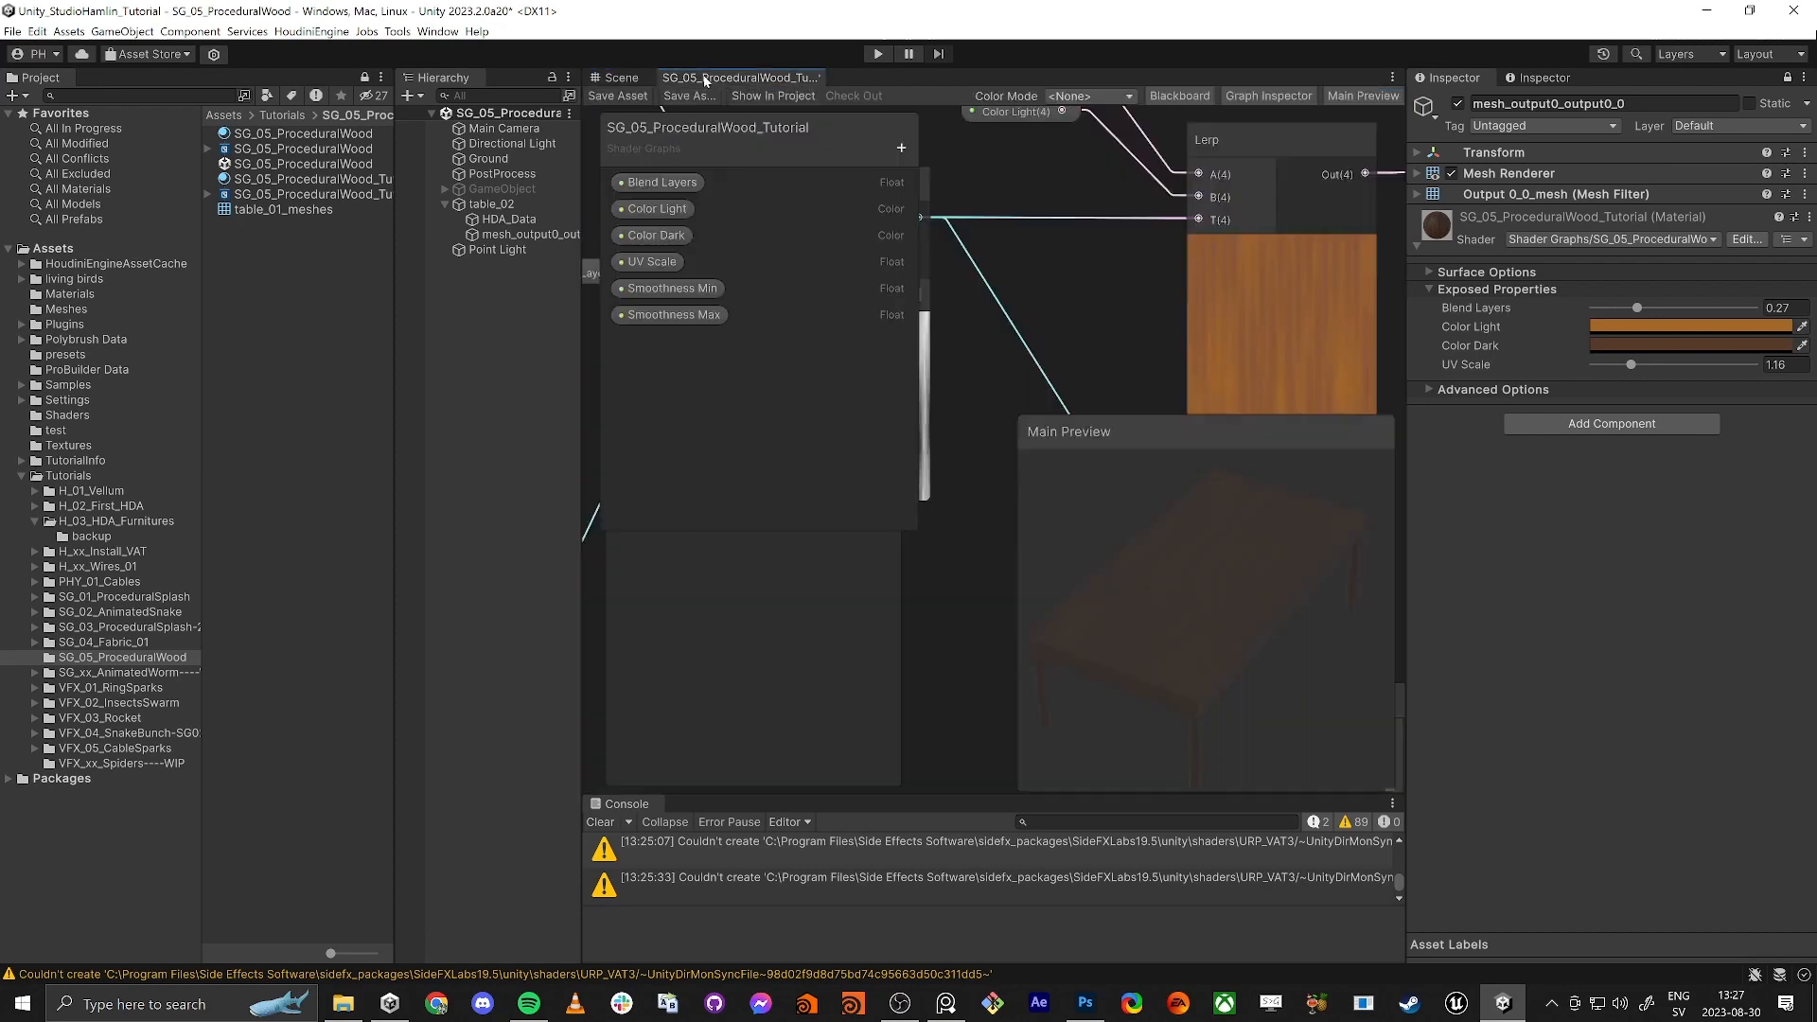
left_click(618, 97)
left_click(622, 79)
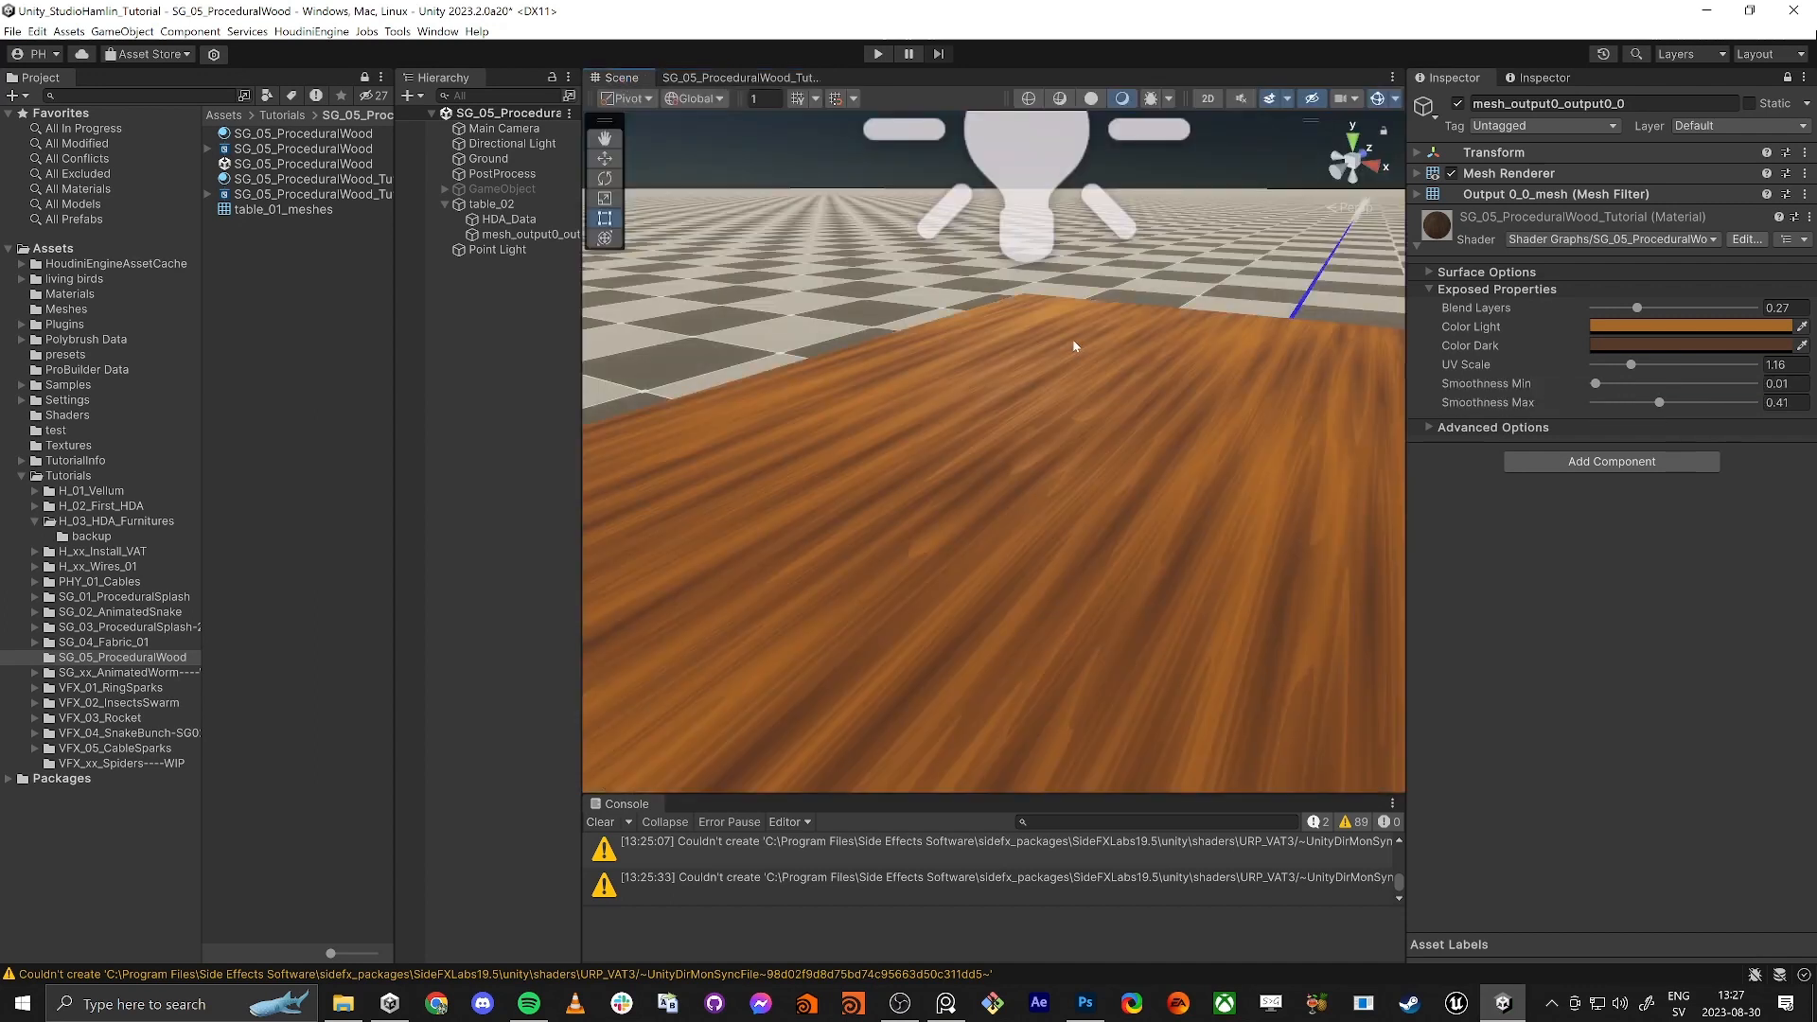
Step: Raise the table material's Smoothness Min to 0.23 and Smoothness Max to 0.914
left_click_drag(1659, 402, 1737, 408)
mouse_move(1597, 385)
left_mouse_down()
mouse_move(1666, 386)
mouse_move(1610, 388)
mouse_move(1630, 386)
left_mouse_up()
left_click_drag(1733, 407, 1740, 404)
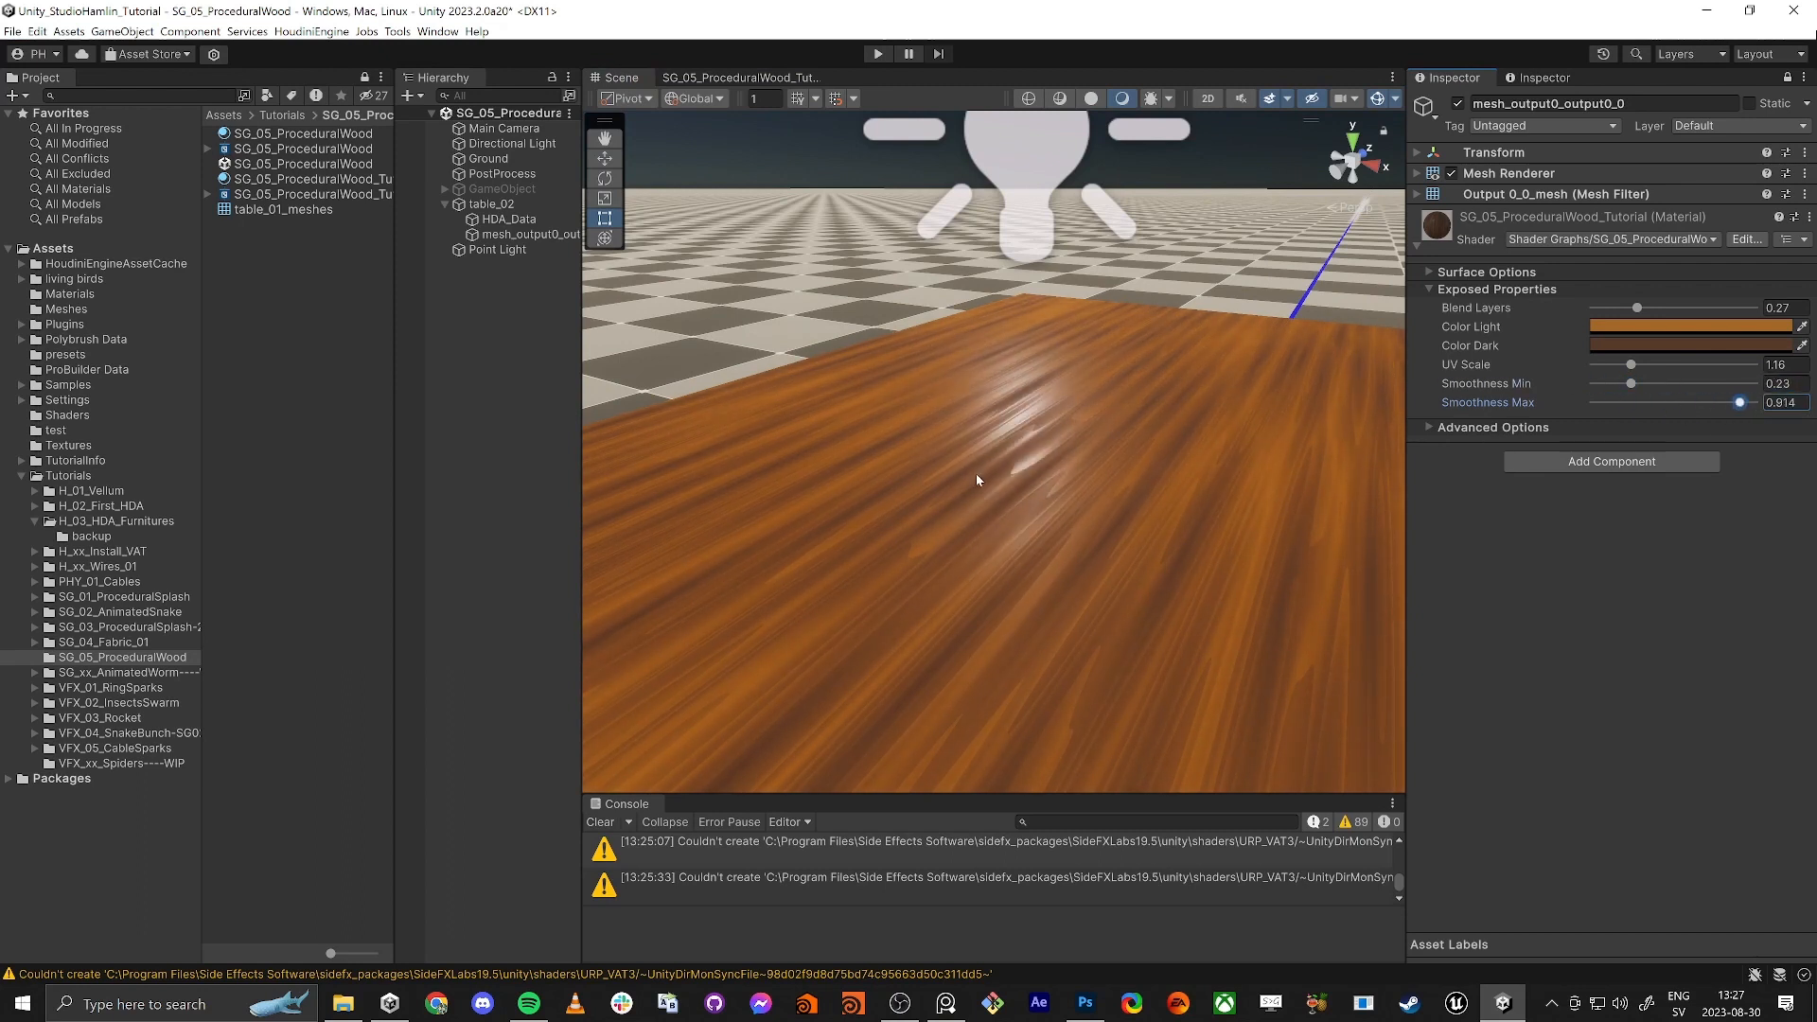
left_click_drag(975, 479, 970, 516, "alt")
right_click_drag(970, 516, 1003, 419)
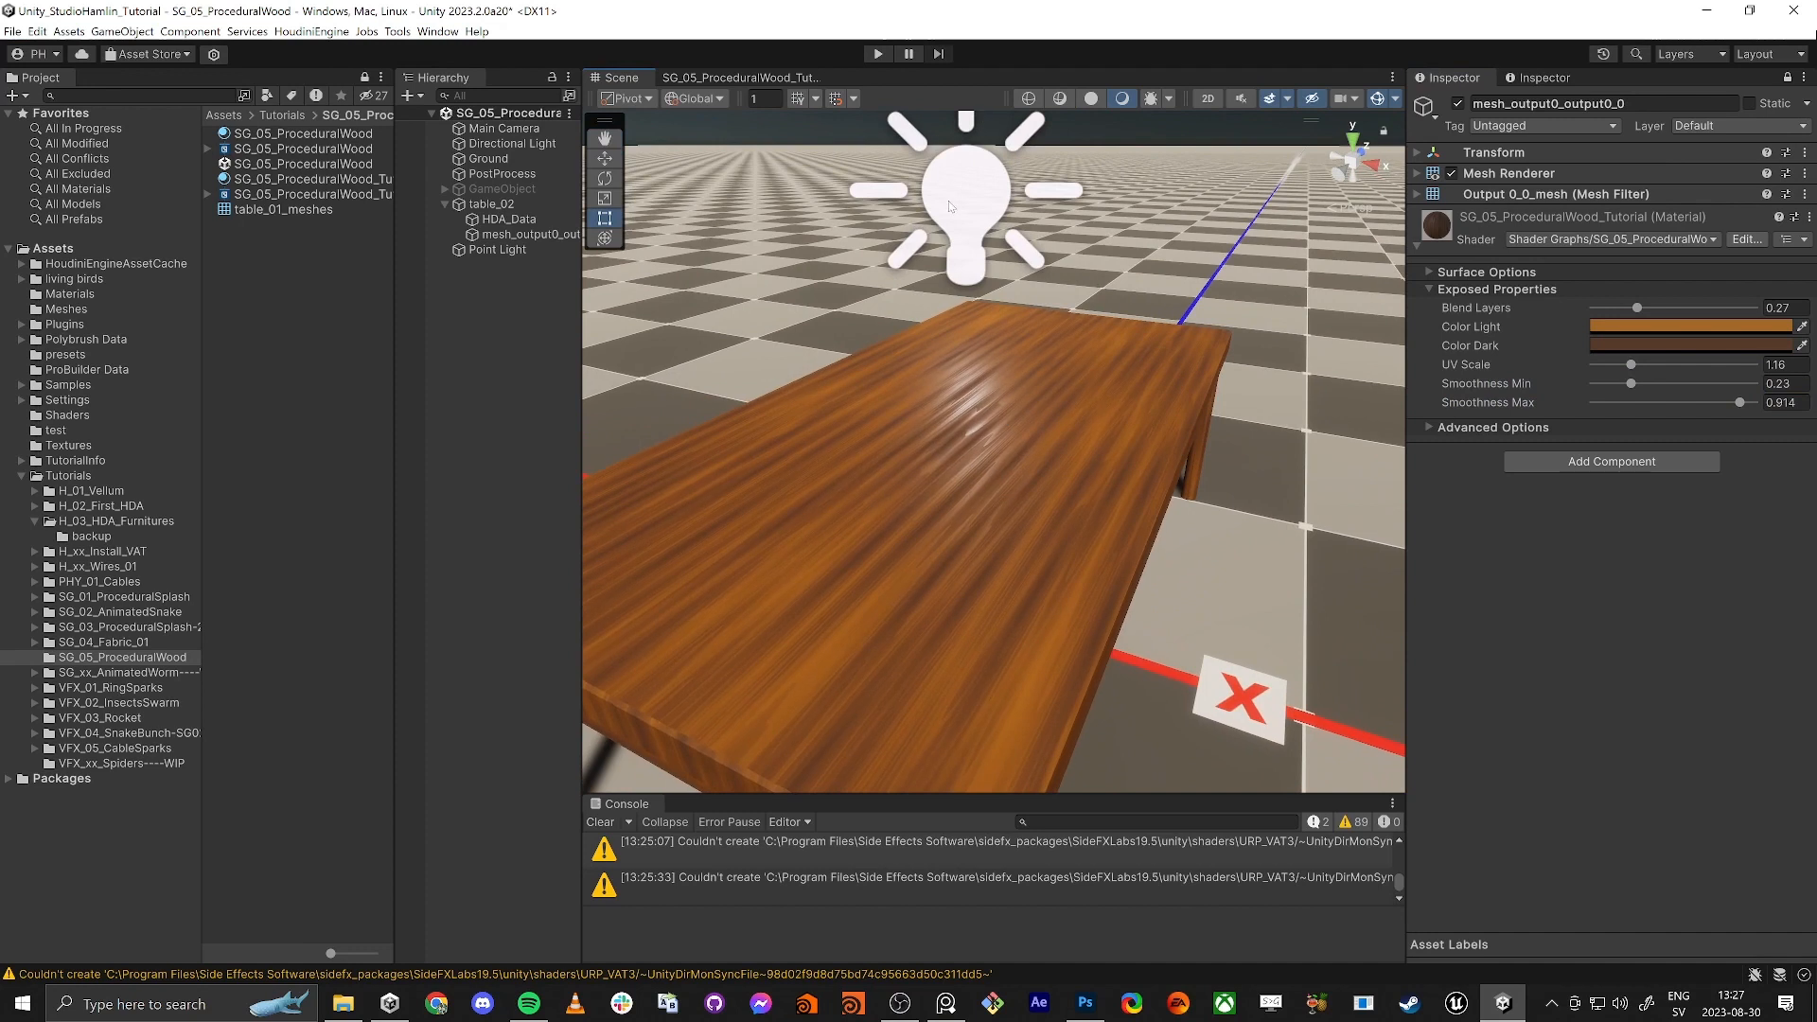
Step: Inspect the Point Light, try a radius of 1.1, set its intensity At distance to 22.98 and return the radius to 0.6
left_click(909, 275)
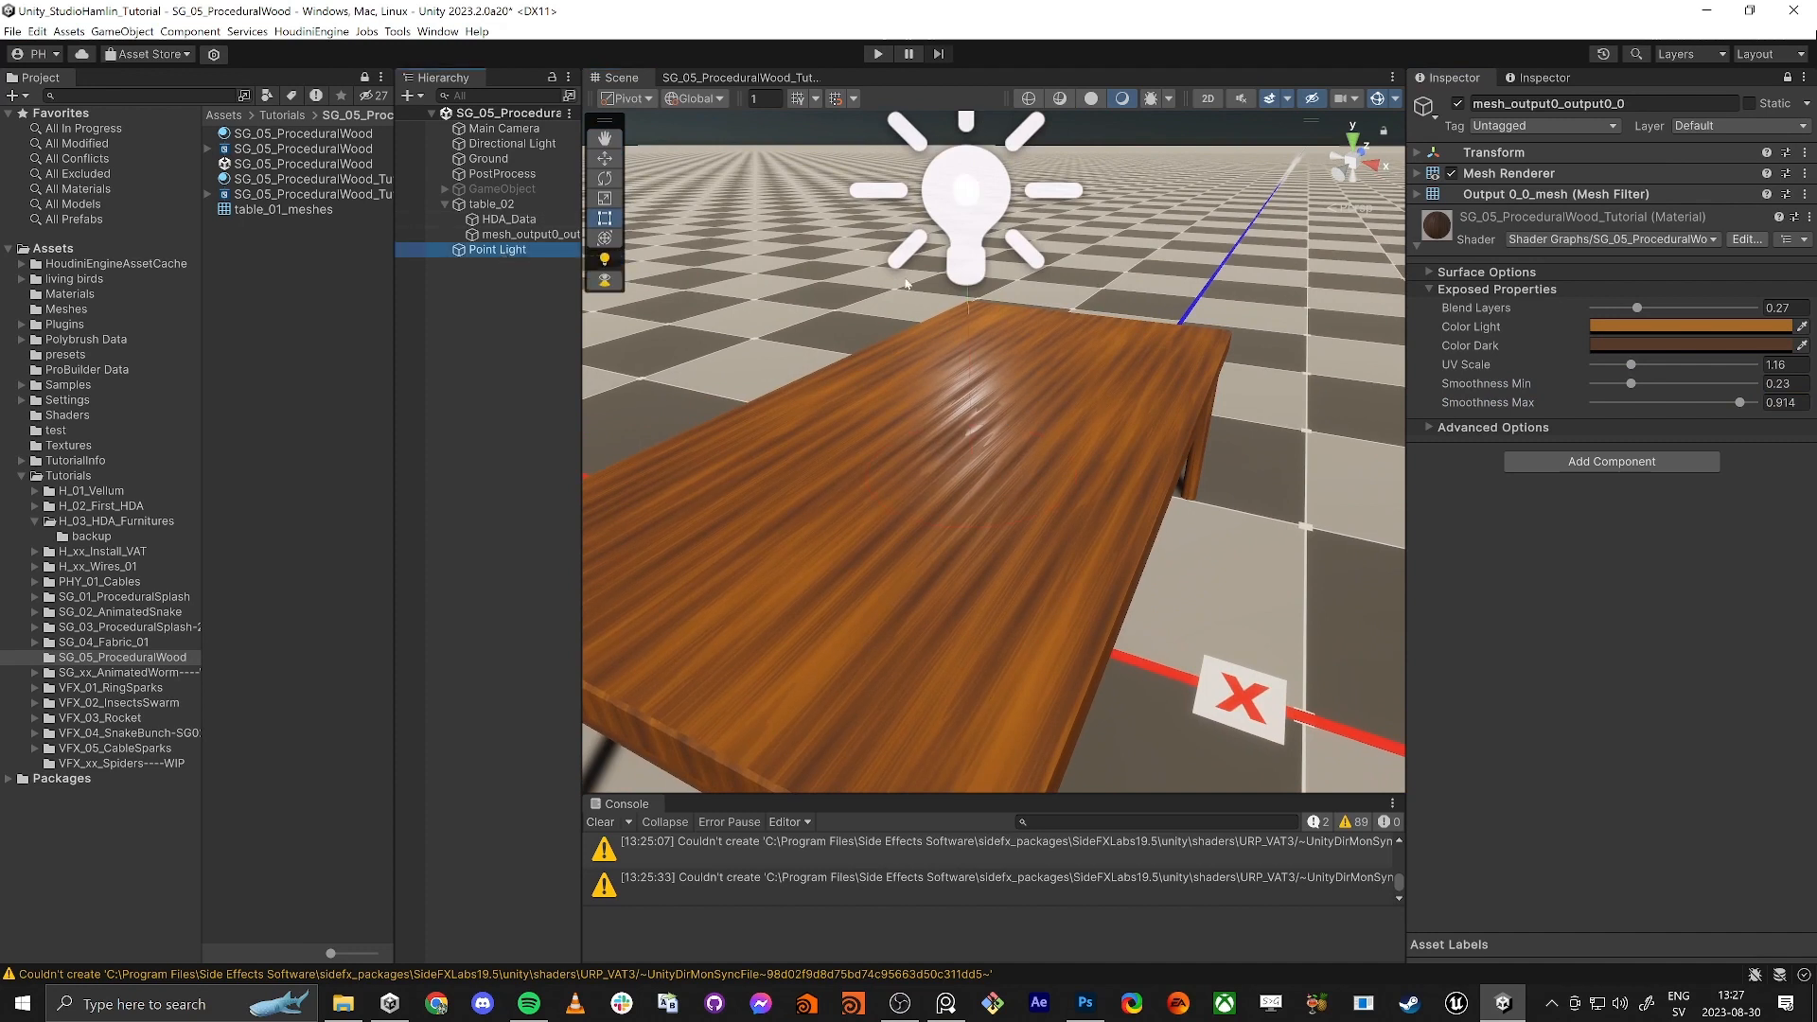
left_click(1535, 78)
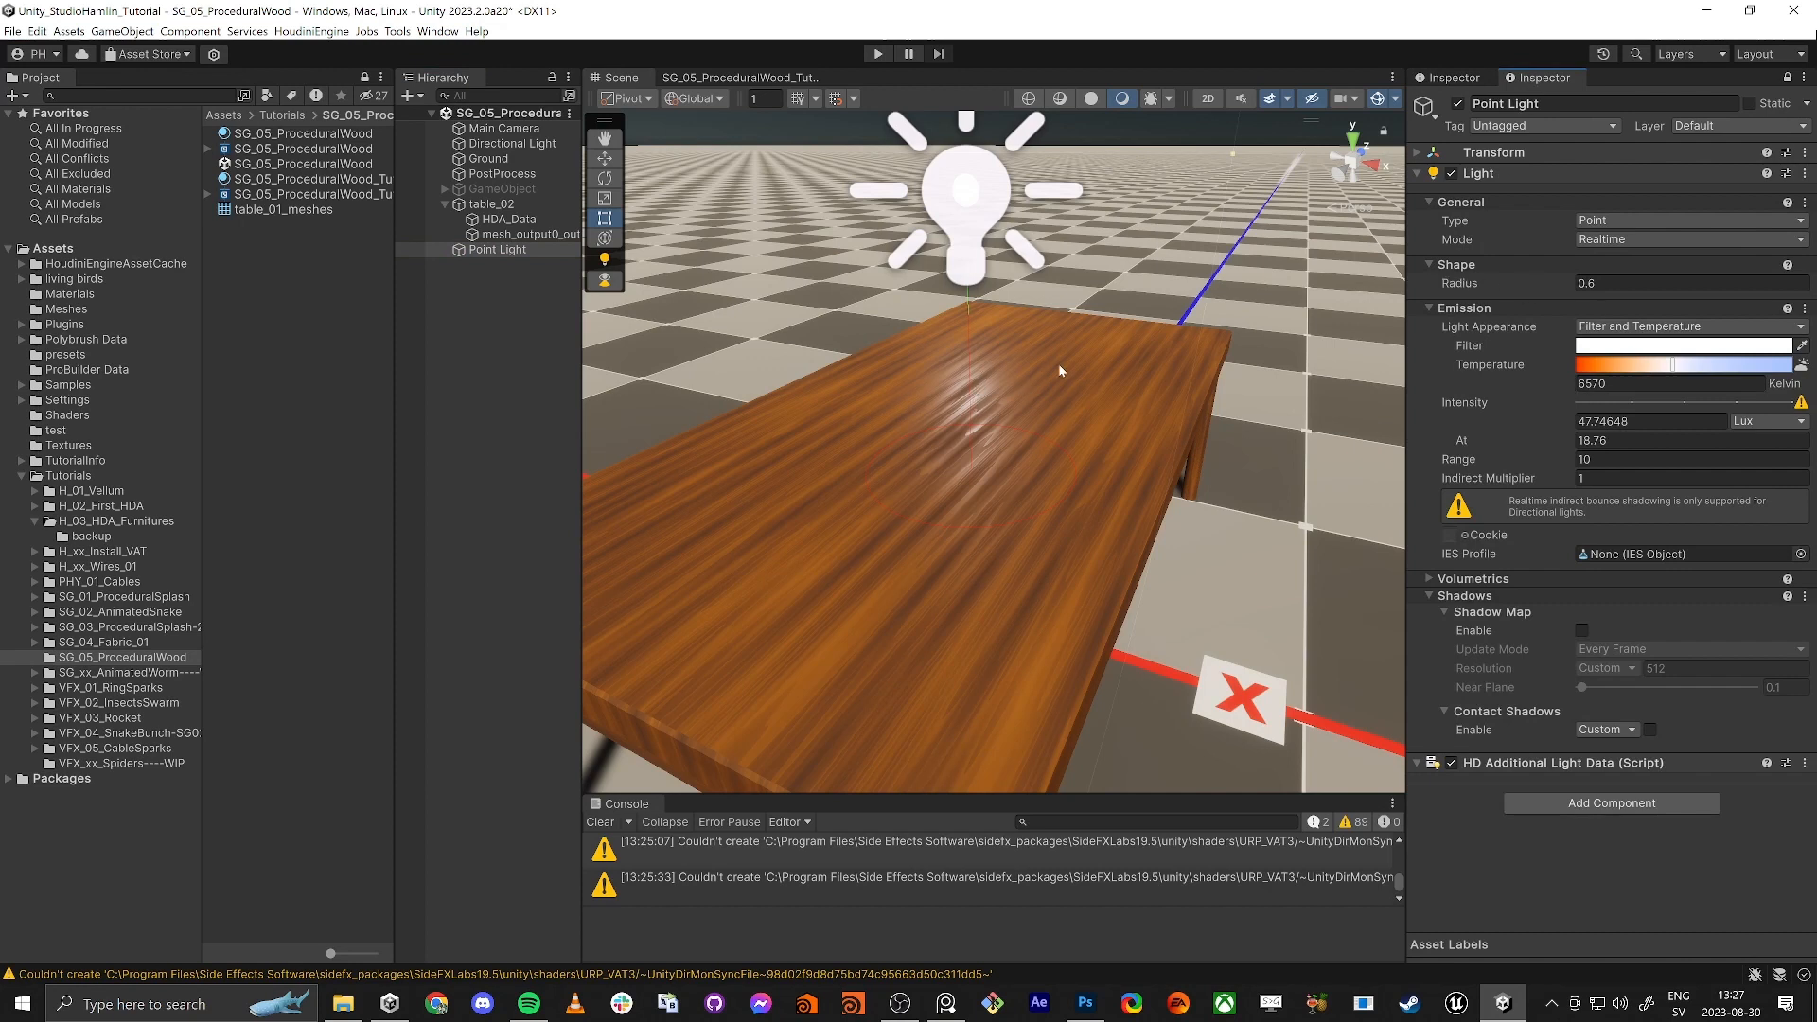
left_click_drag(1531, 283, 1534, 283)
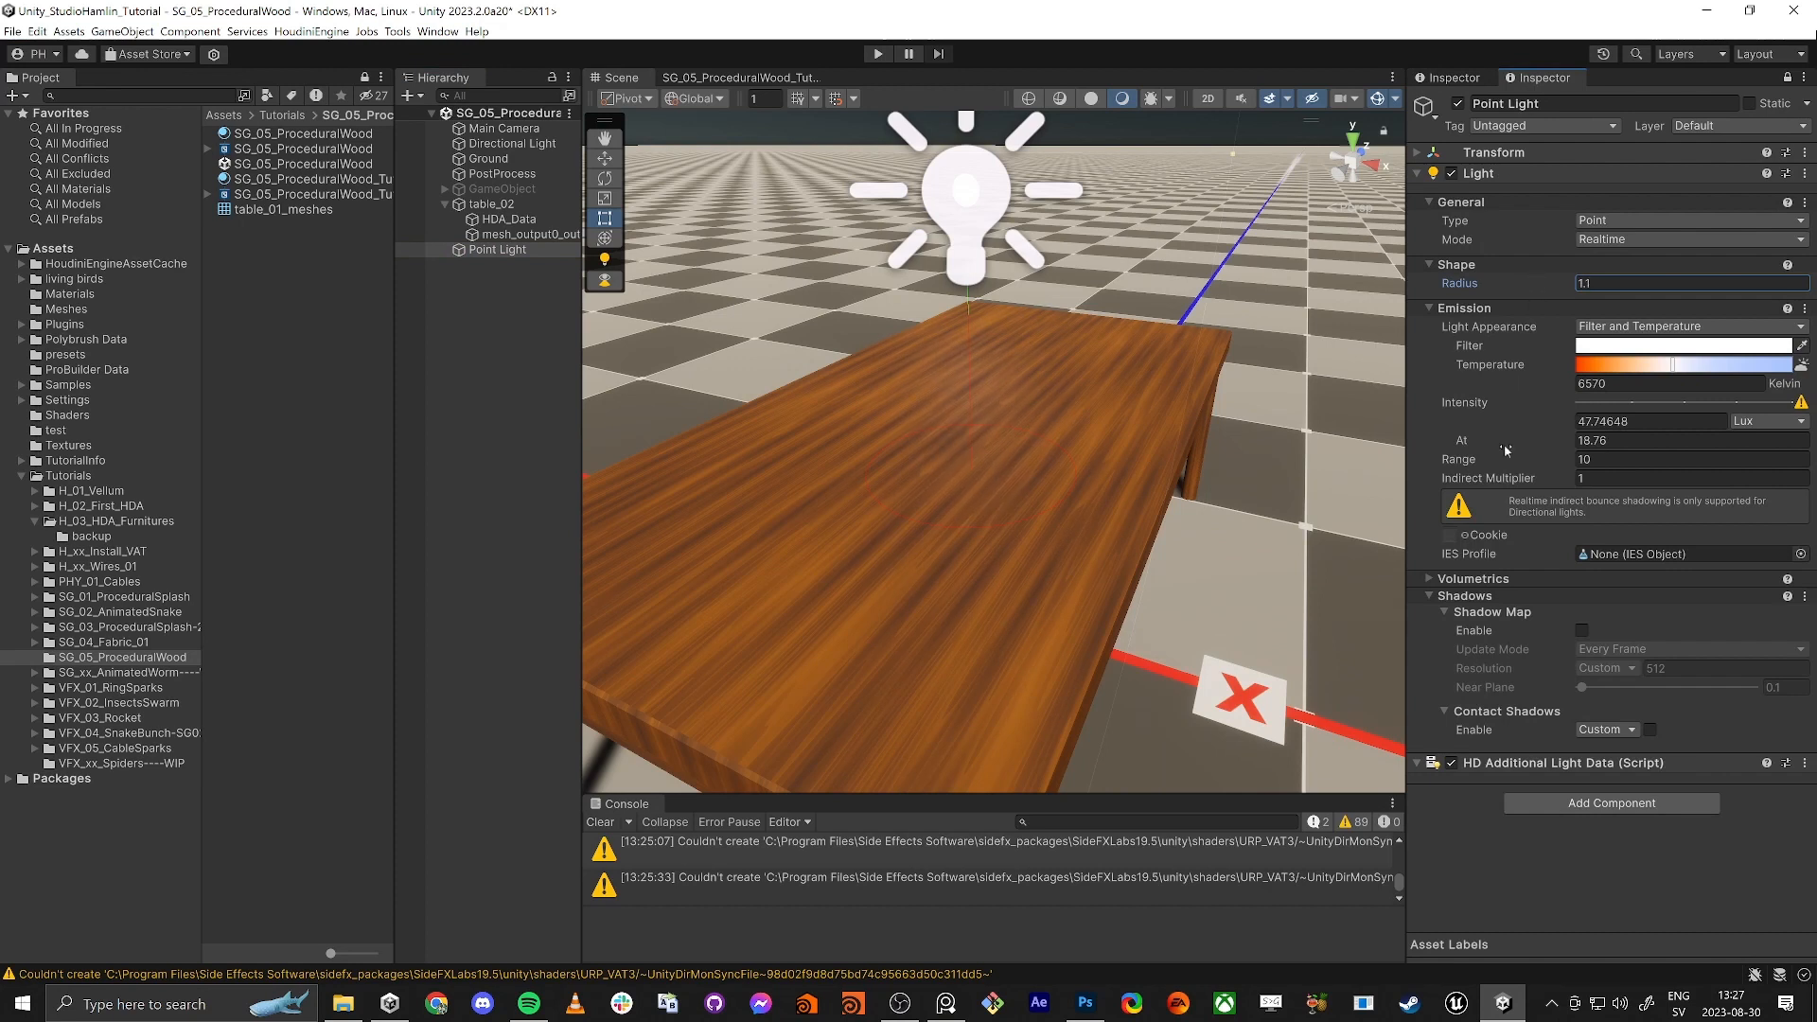
left_click_drag(1472, 442, 1612, 445)
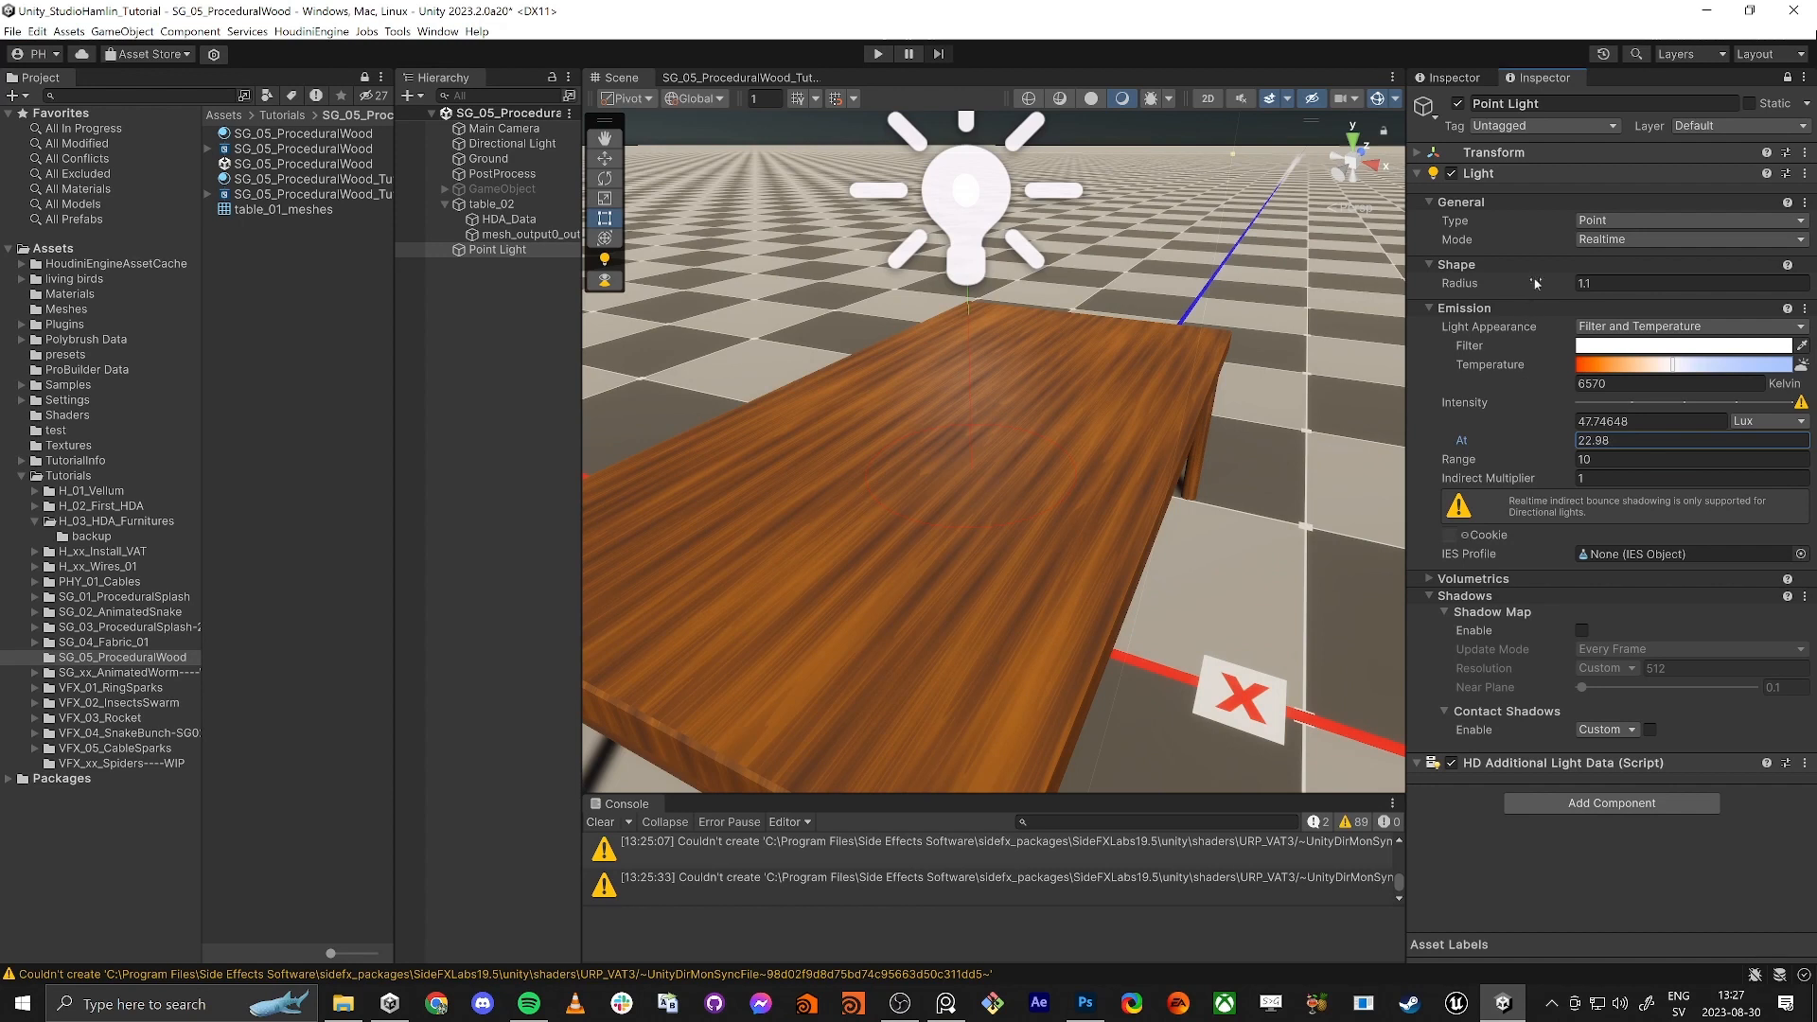
left_click_drag(1535, 283, 1527, 286)
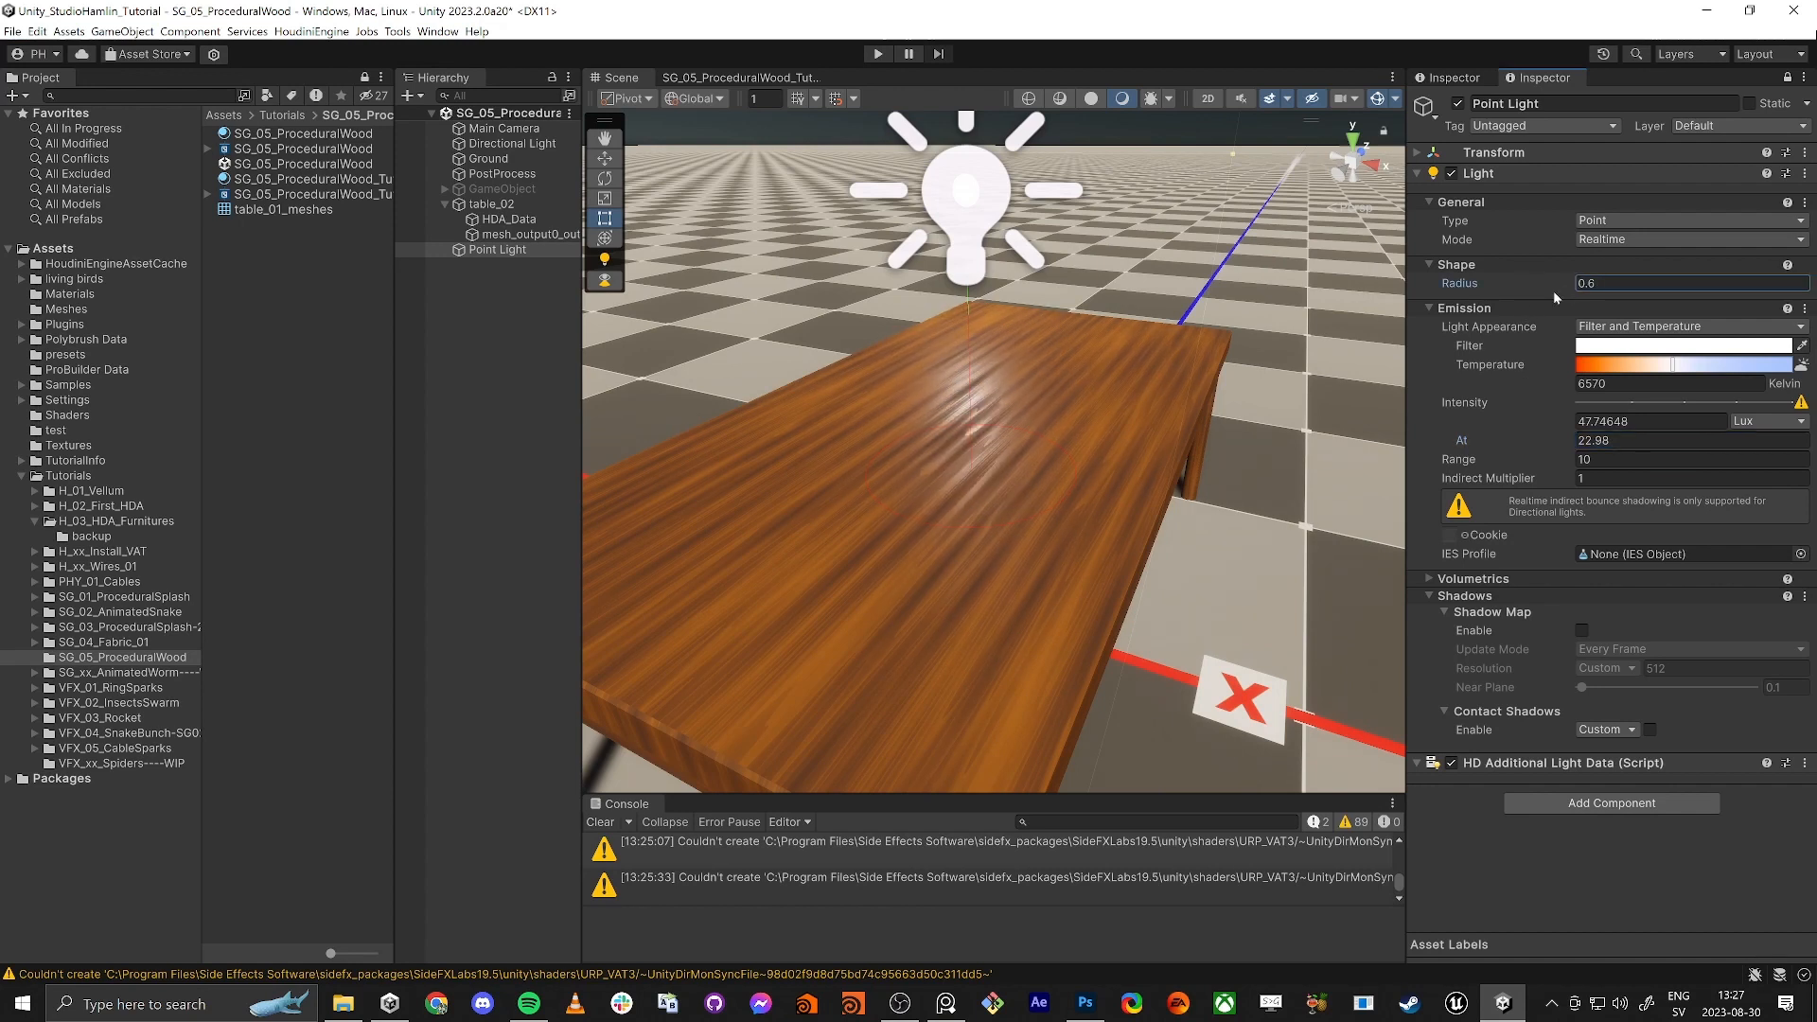
Step: Reduce the Point Light's Range to 9.82
left_click_drag(1556, 463, 1539, 463)
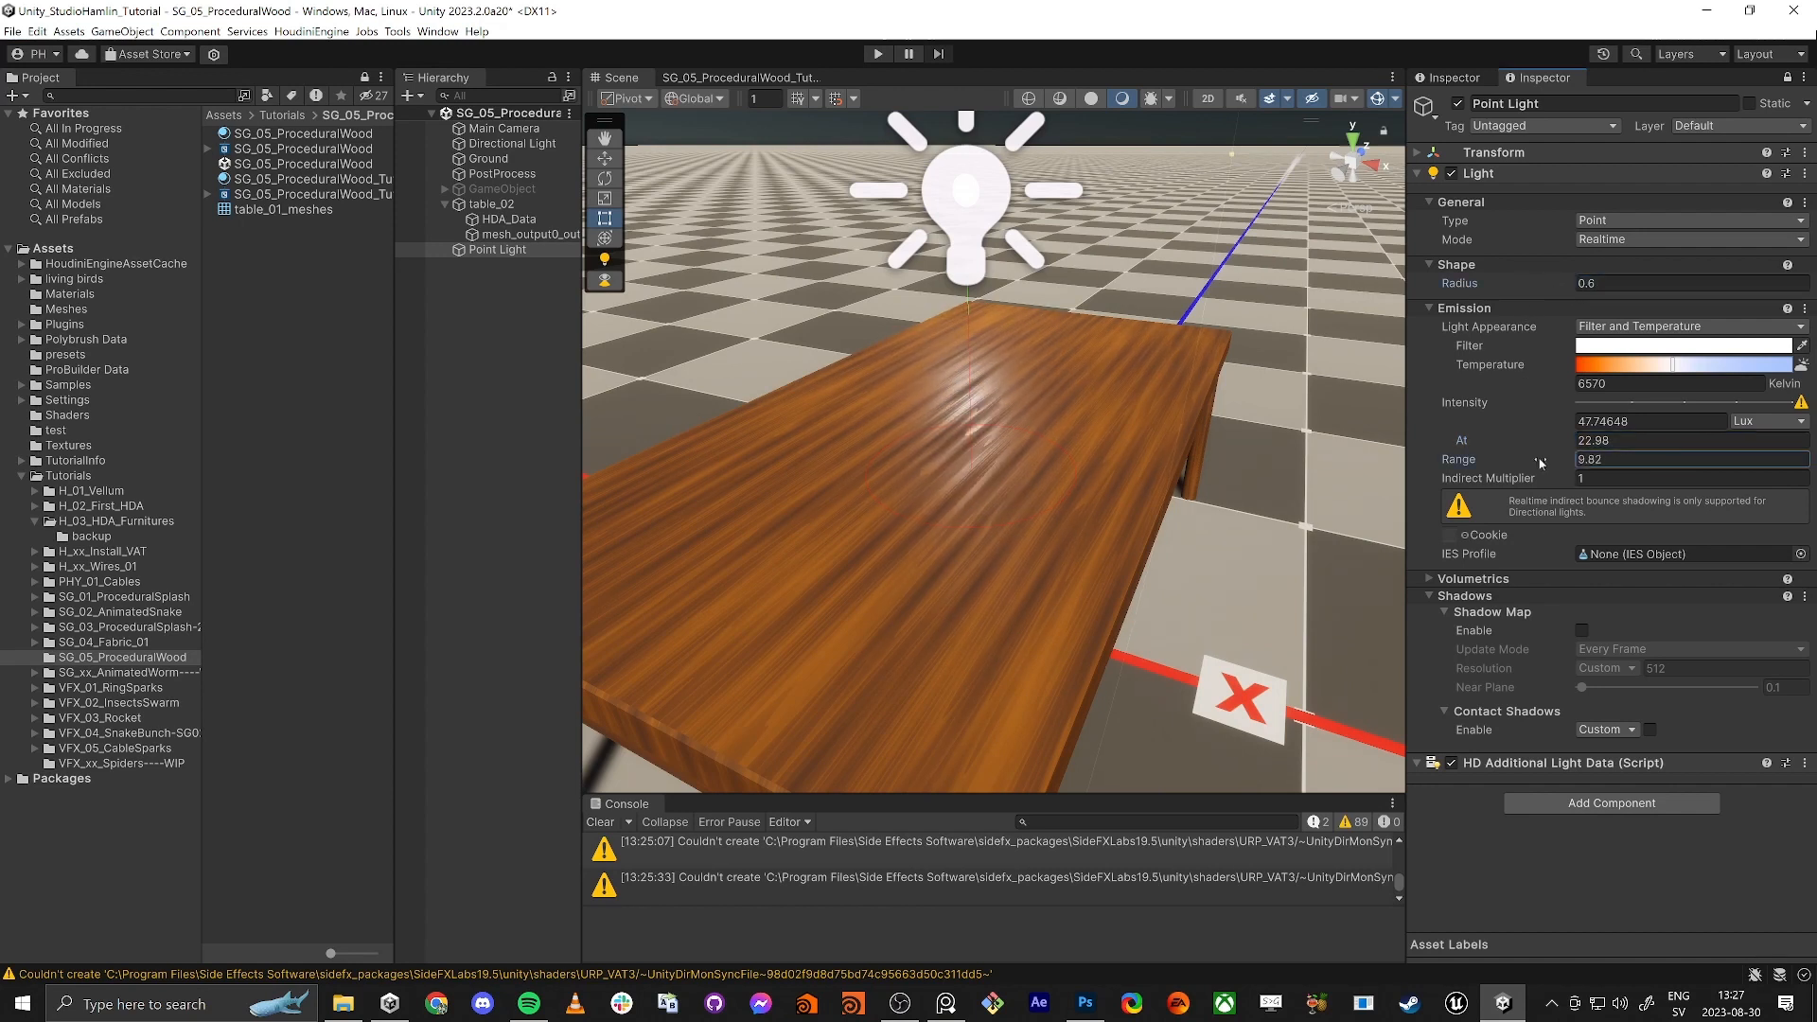
mouse_move(1007, 427)
right_mouse_down()
mouse_move(968, 409)
mouse_move(1009, 414)
right_mouse_up()
key("w")
key("s")
left_click(1010, 413)
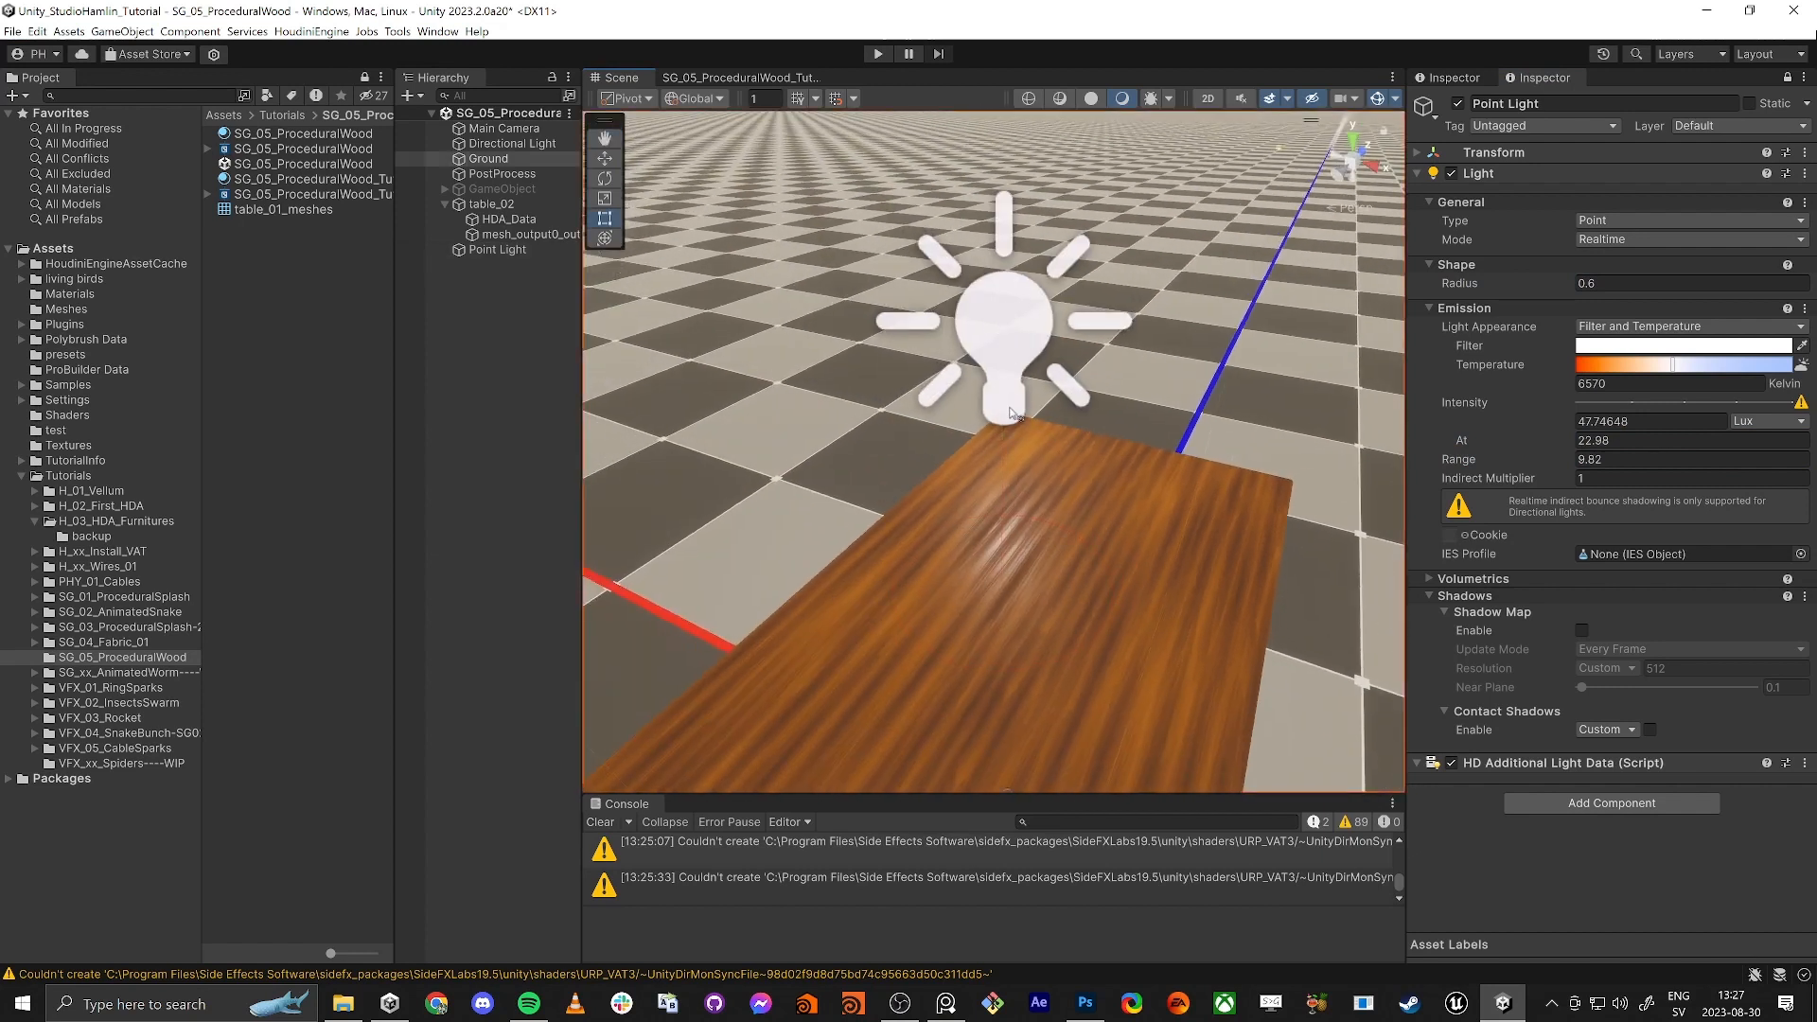
Step: Select the Point Light and shift its height up and down above the table to check the reflection on the tabletop
left_click(1007, 329)
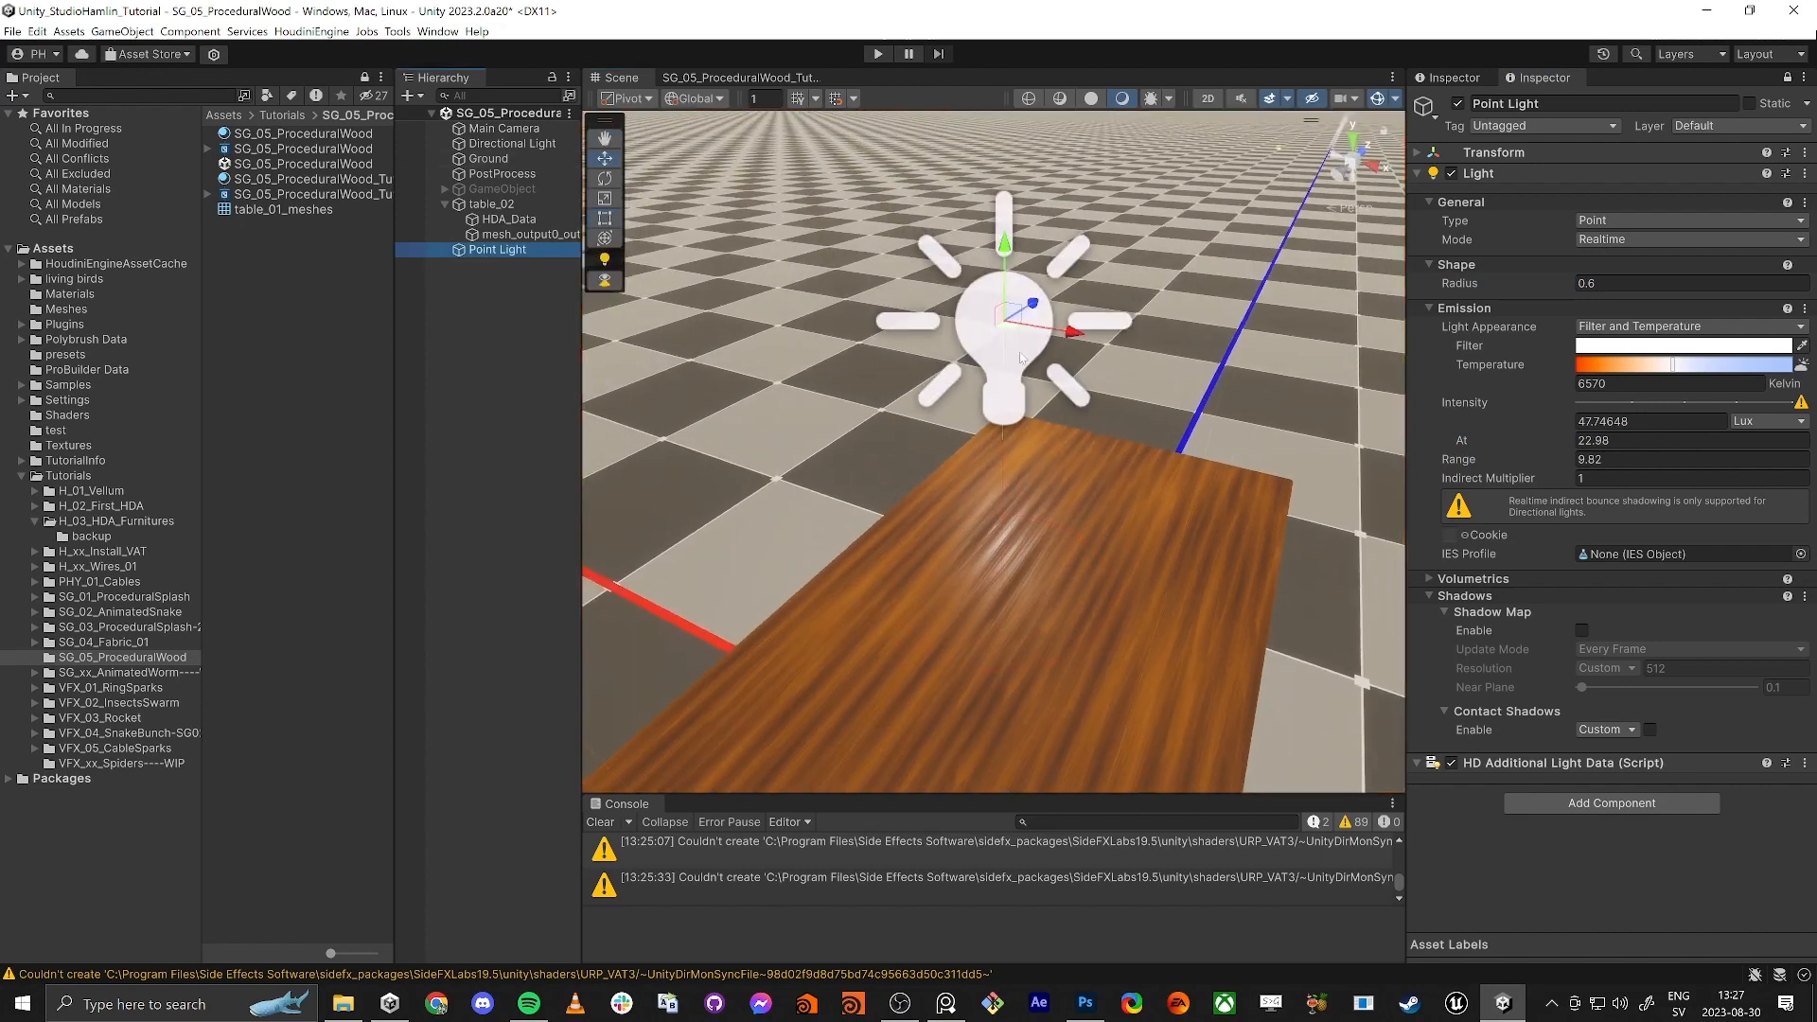
key("w")
left_click_drag(1012, 331, 1017, 227)
key("q")
mouse_move(1020, 293)
right_mouse_down()
mouse_move(1026, 230)
mouse_move(985, 233)
mouse_move(1005, 223)
mouse_move(1023, 239)
mouse_move(1017, 284)
right_mouse_up()
key("s")
key("w")
key("s")
left_click_drag(1012, 282, 1008, 359)
key("w")
mouse_move(1012, 392)
right_mouse_down()
mouse_move(1030, 490)
mouse_move(1004, 423)
right_mouse_up()
key("s")
key("w")
key("s")
left_click(489, 369)
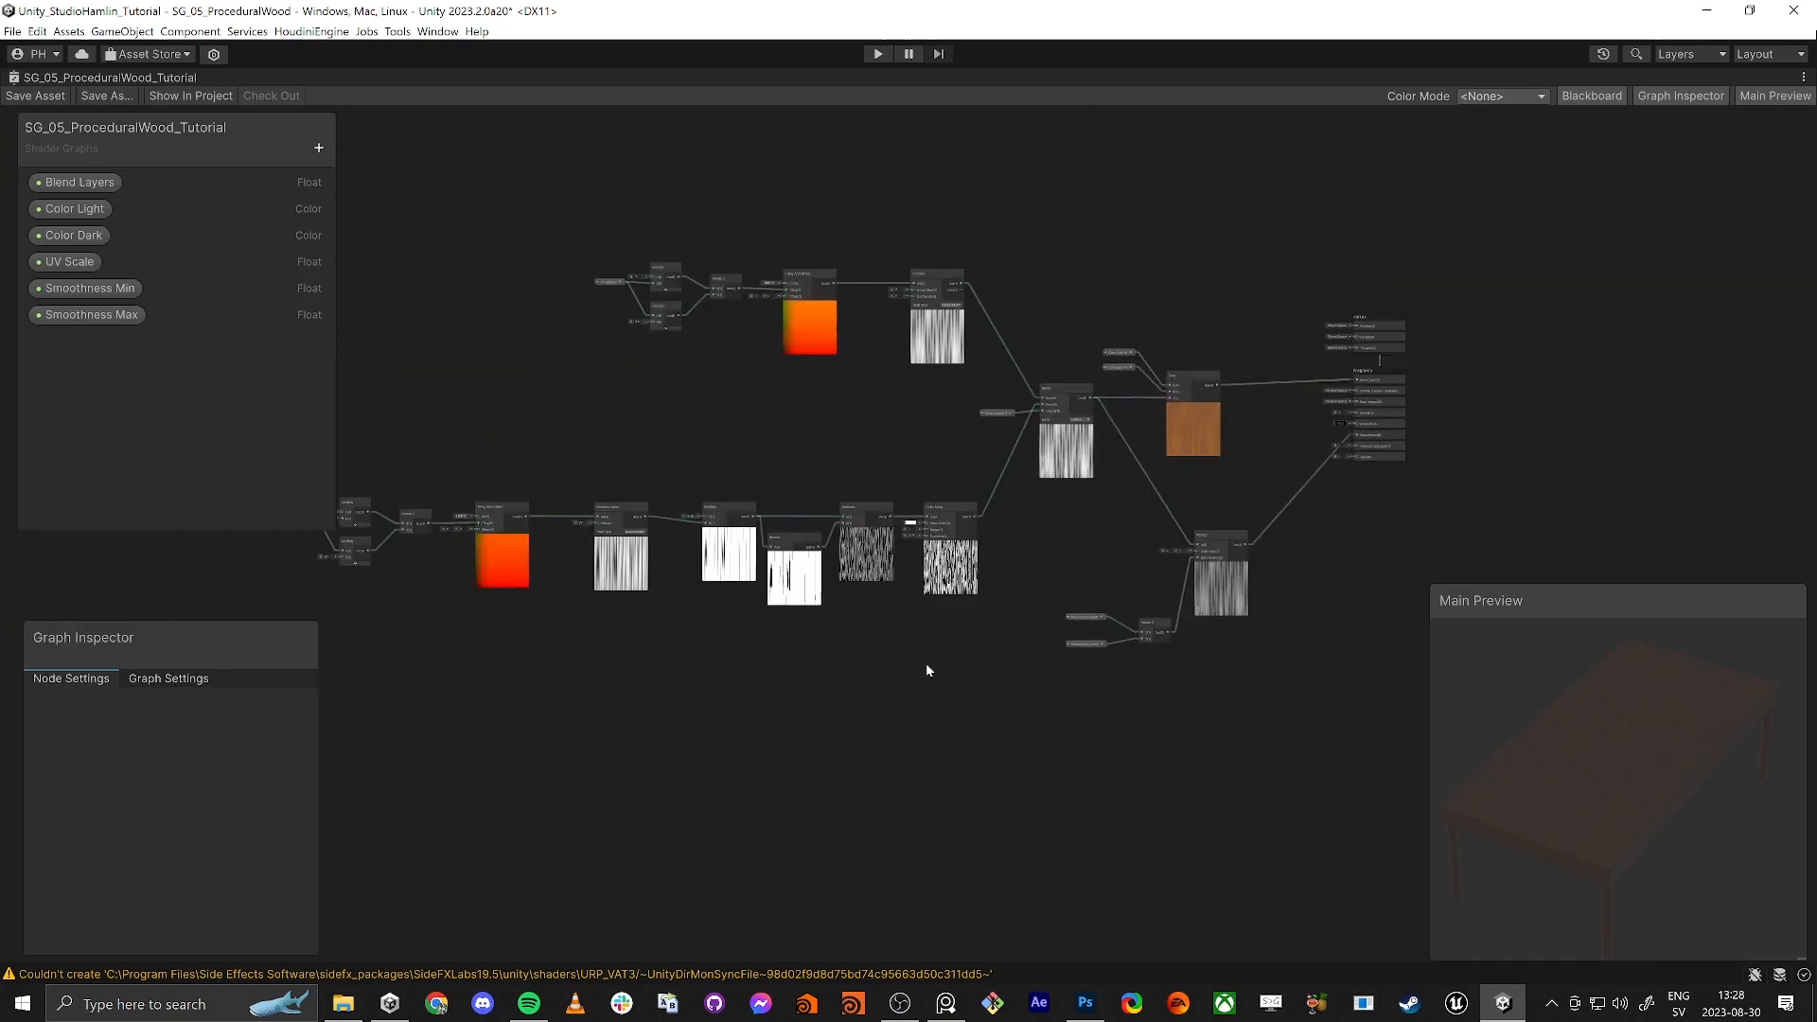
Step: Group the upper branch of the shader graph, from UV Scale to the Voronoi node, and title the group "Layer 1"
middle_click_drag(926, 668, 964, 685)
key("alt+Tab")
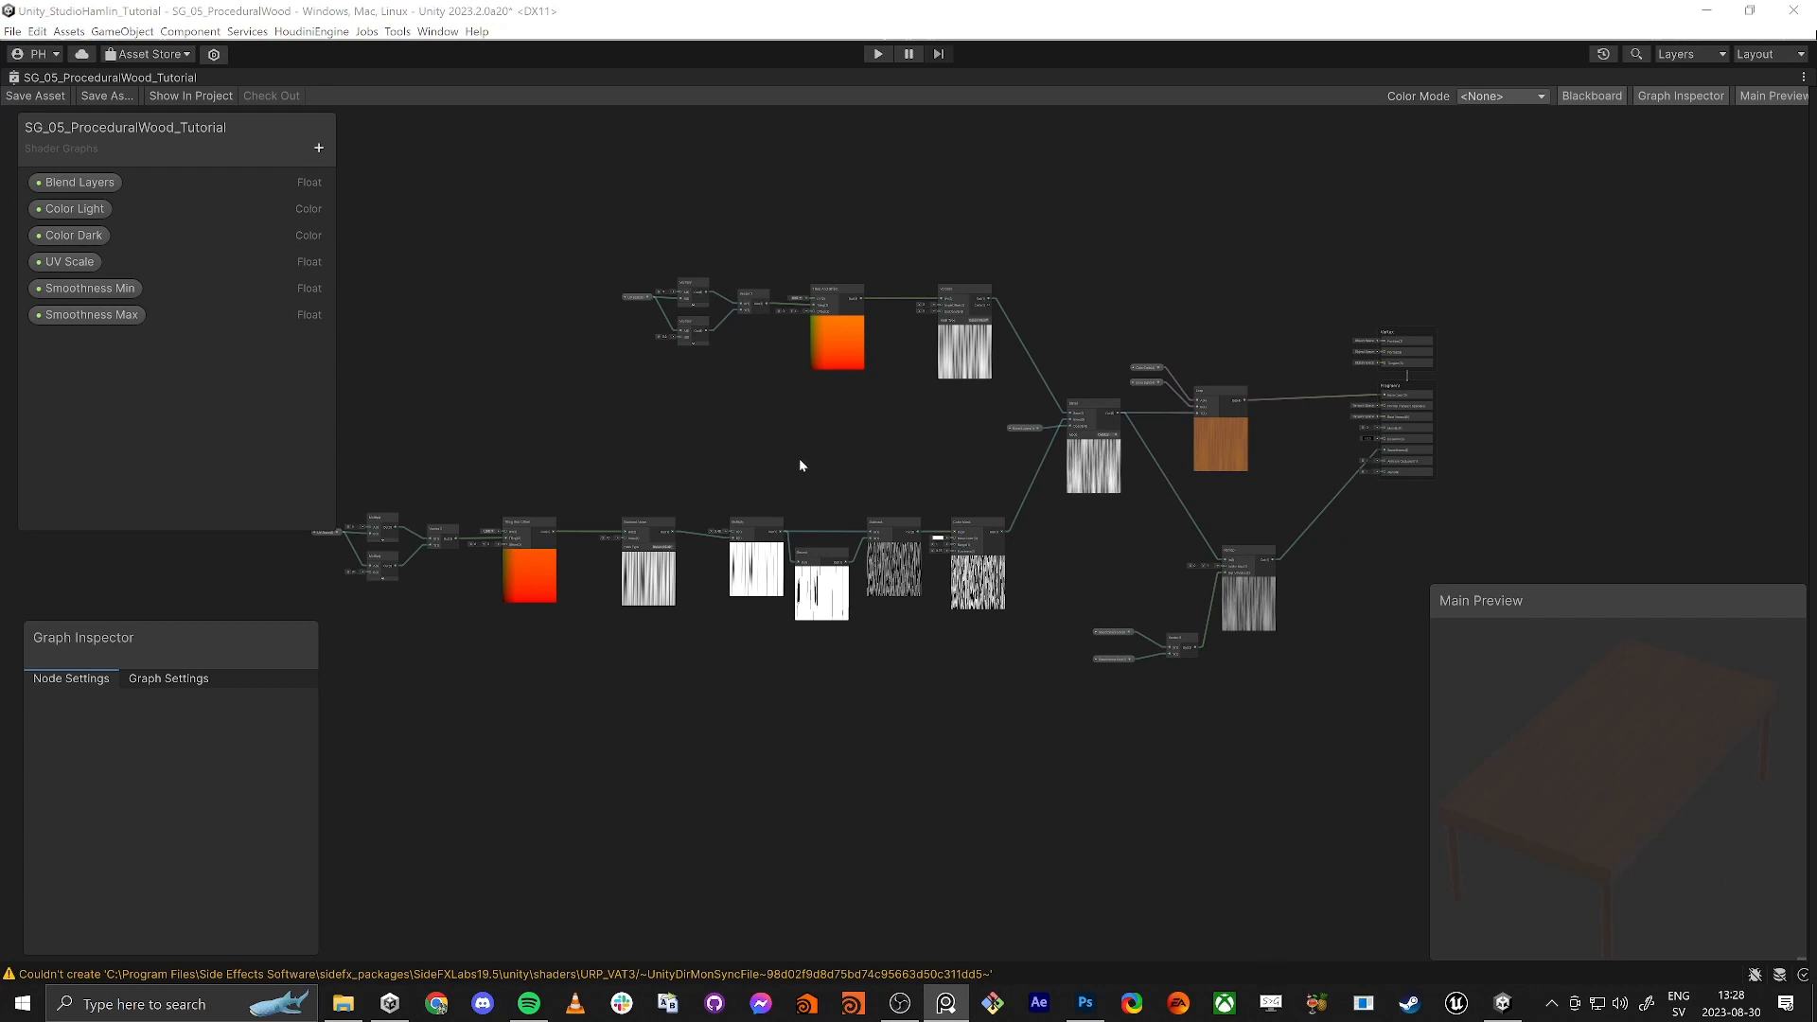
scroll(800, 463, "up", 2)
left_click_drag(1122, 461, 1122, 460)
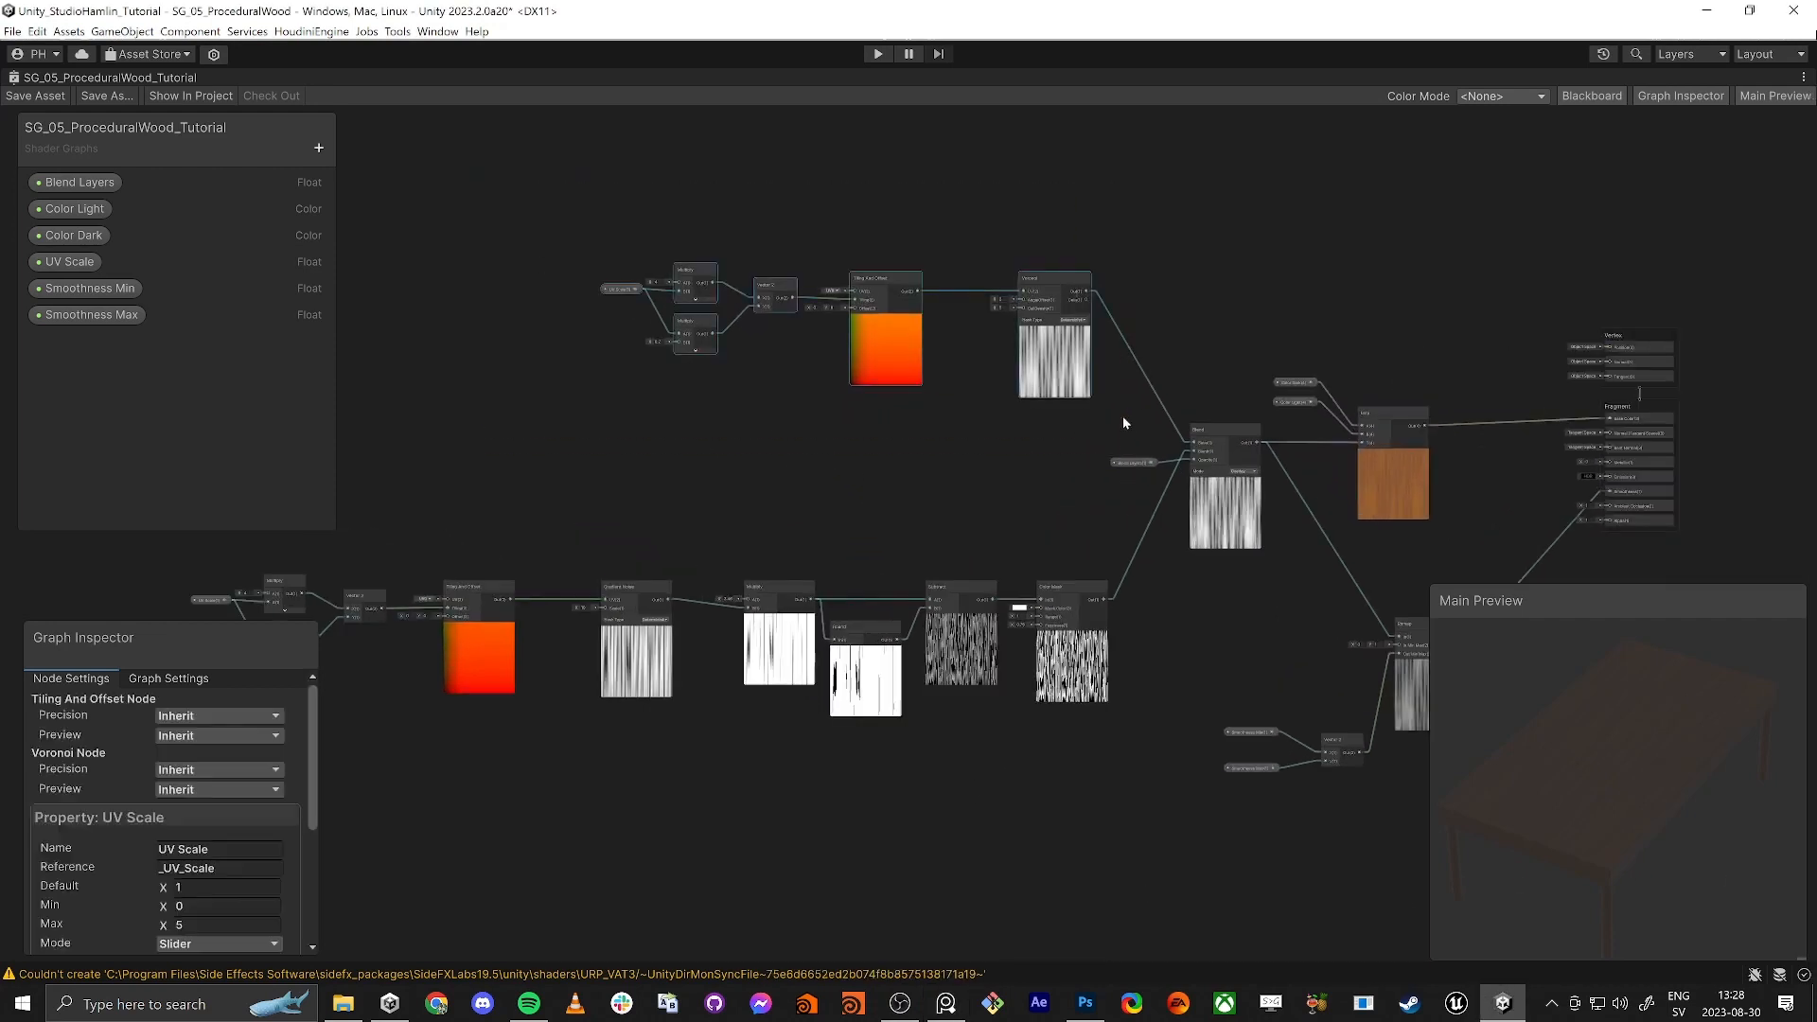
right_click(1051, 272)
left_click(1117, 555)
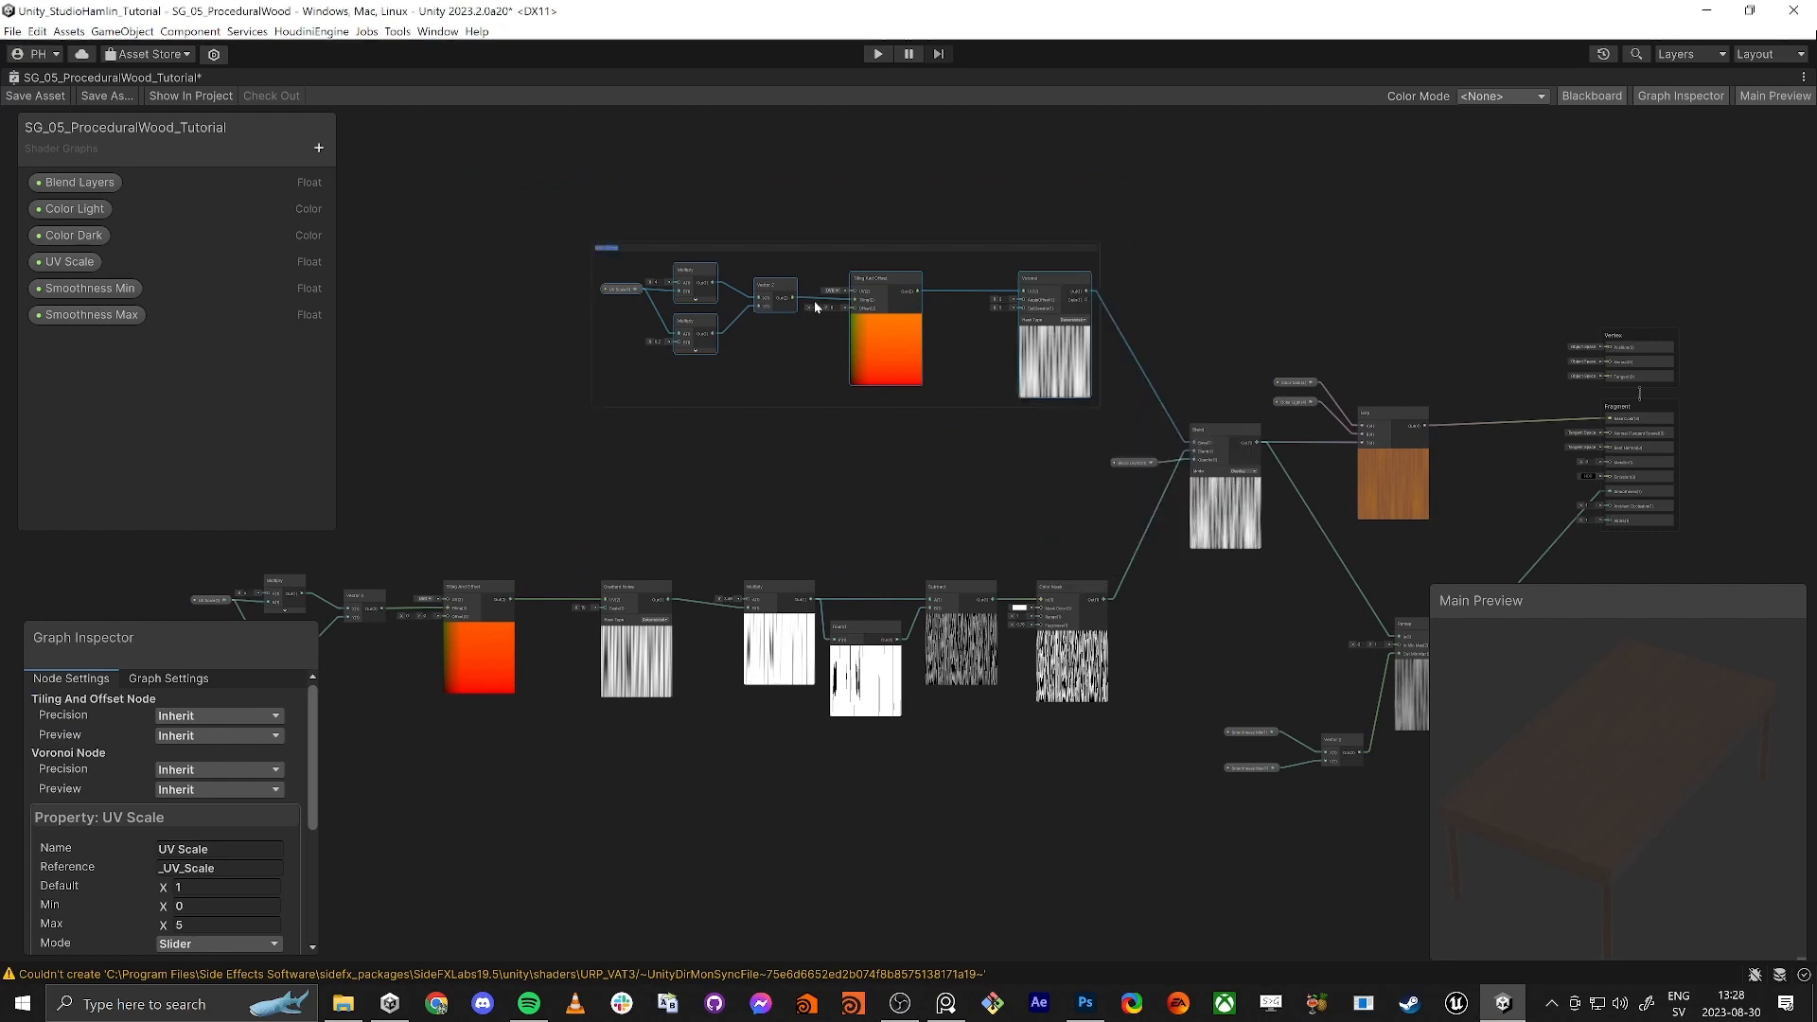
type("Layer 1")
key("Return")
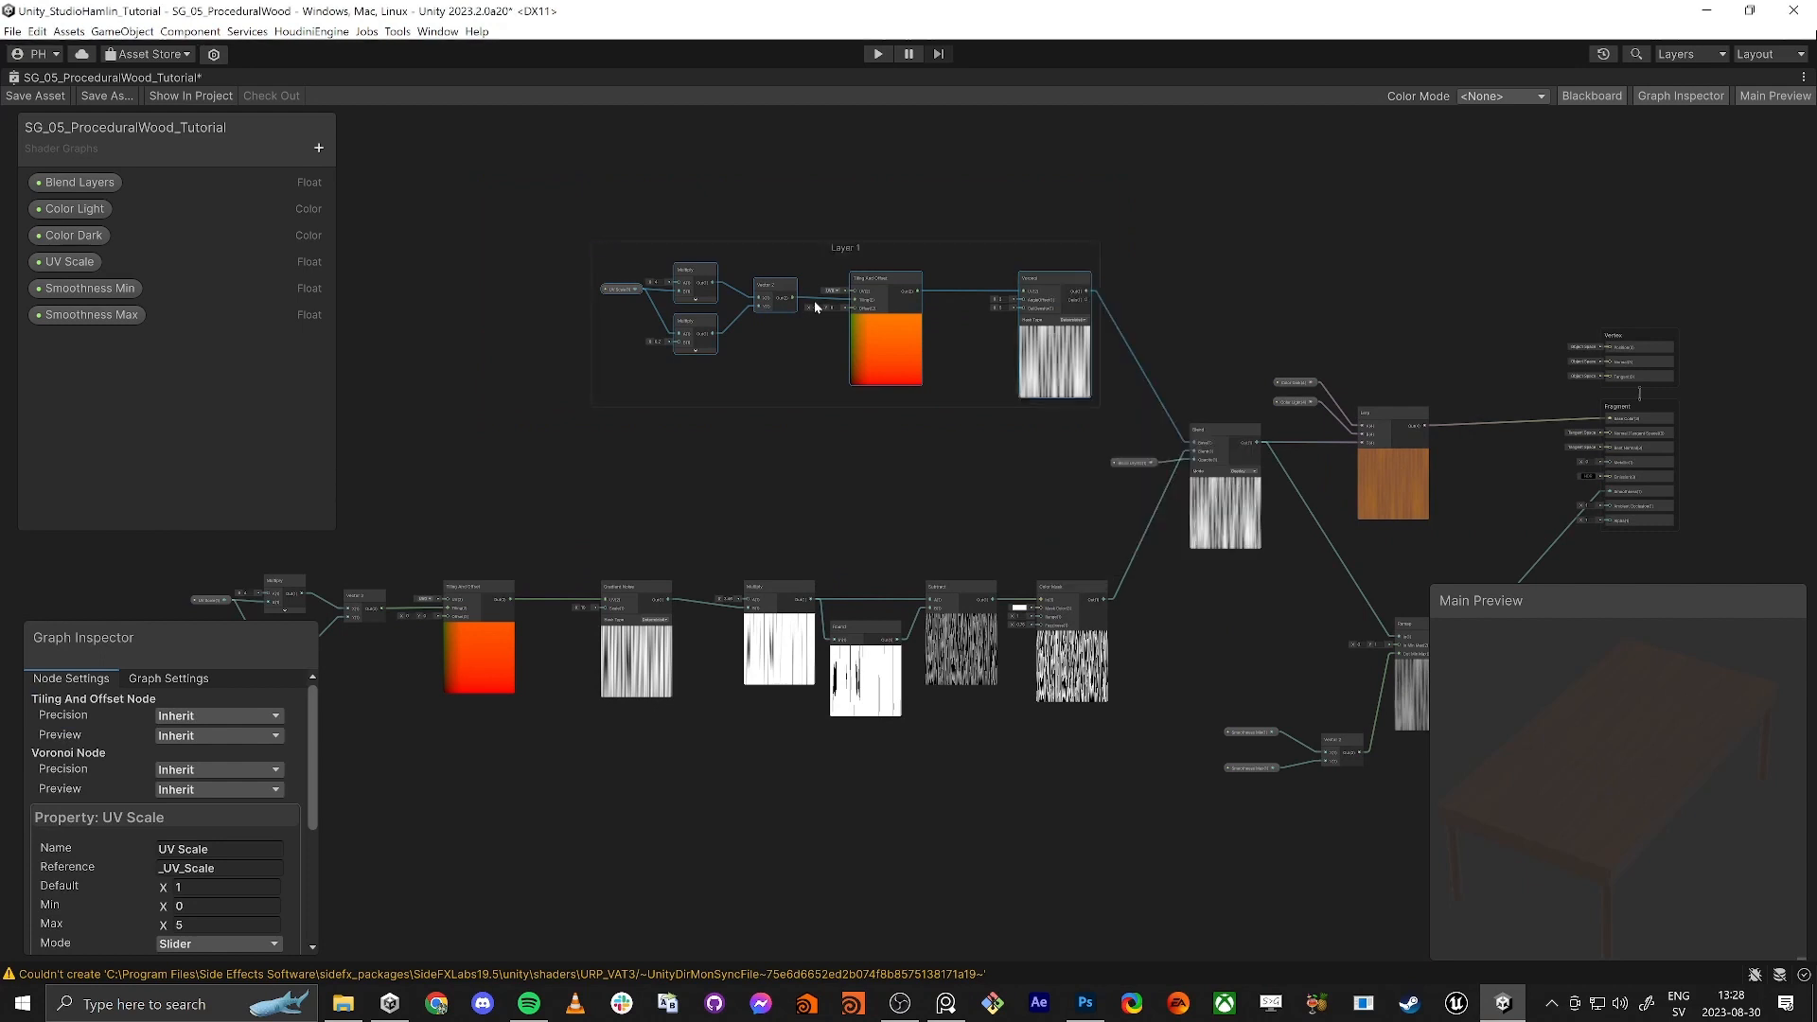
scroll(814, 307, "up", 7)
middle_click_drag(810, 339, 963, 341)
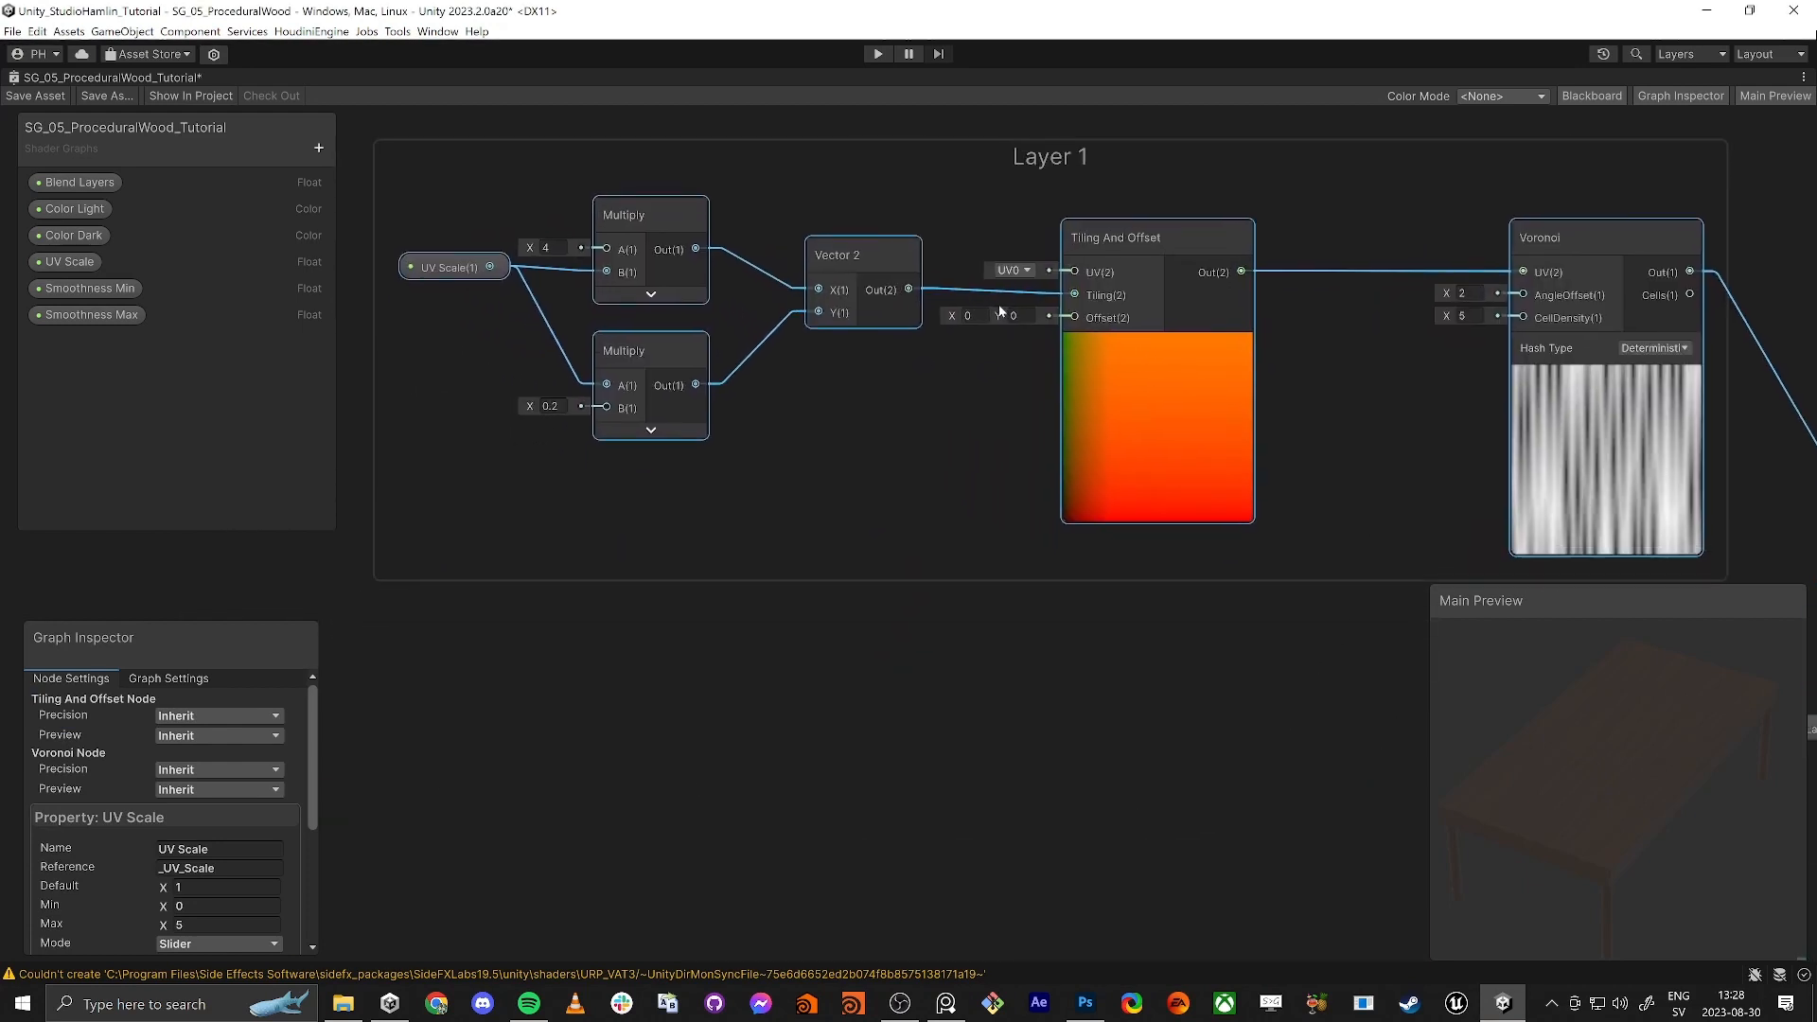
Step: Group the lower branch's nodes from Tiling And Offset to Color Mask and title the group "Layer 2"
scroll(982, 314, "down", 5)
middle_click_drag(913, 552, 1101, 323)
scroll(1098, 325, "down", 3)
left_click_drag(512, 392, 1109, 521)
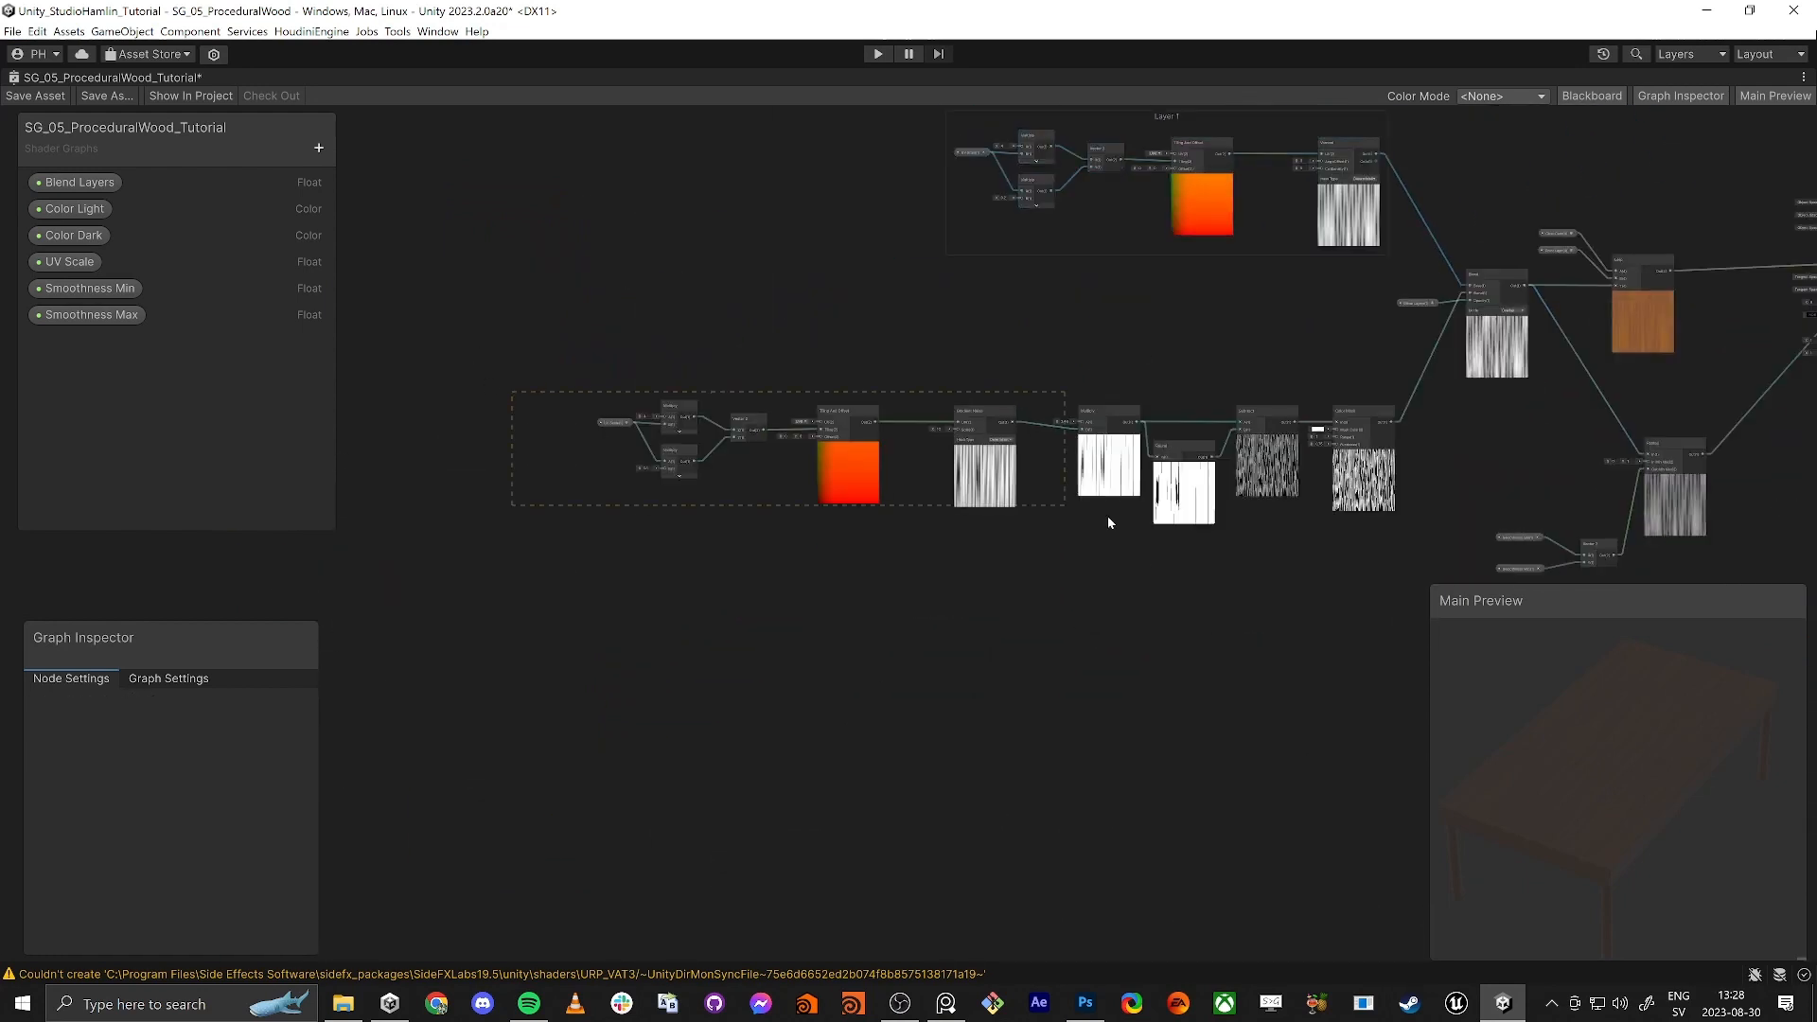
left_click_drag(1416, 543, 1179, 470)
left_click_drag(1370, 527, 1371, 523)
right_click(1374, 425)
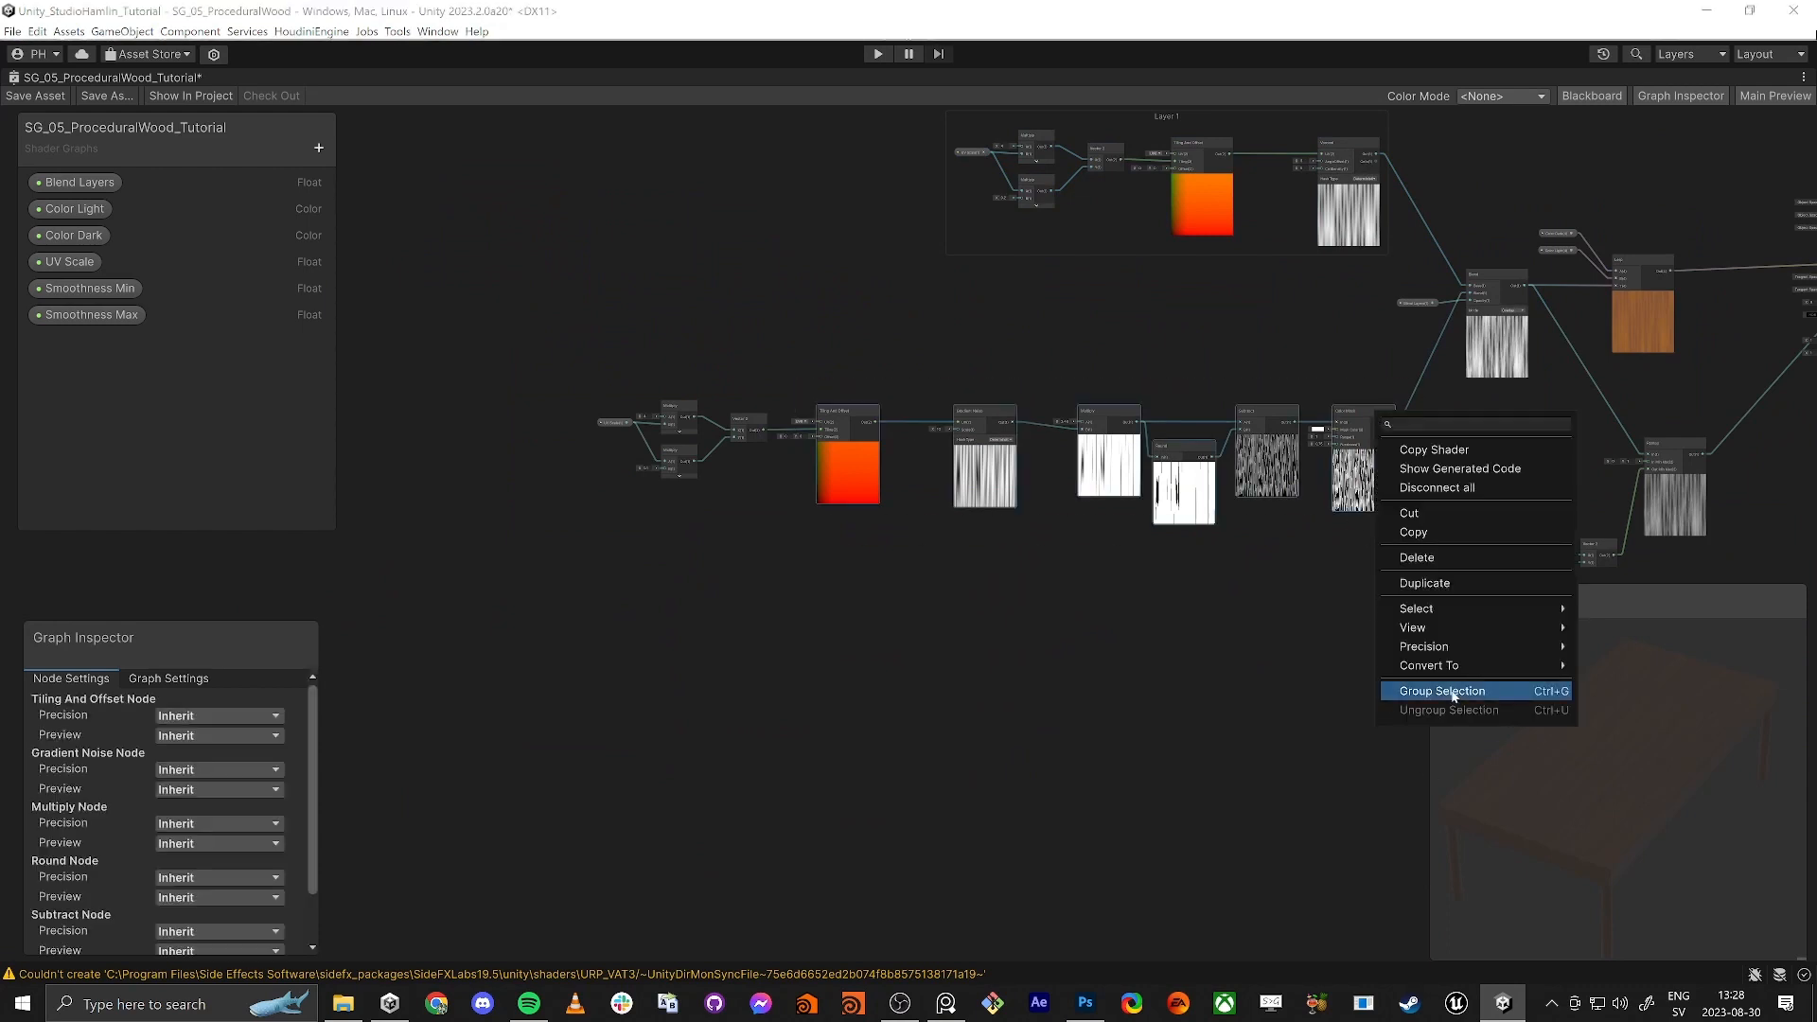
left_click(1419, 690)
type("Layer")
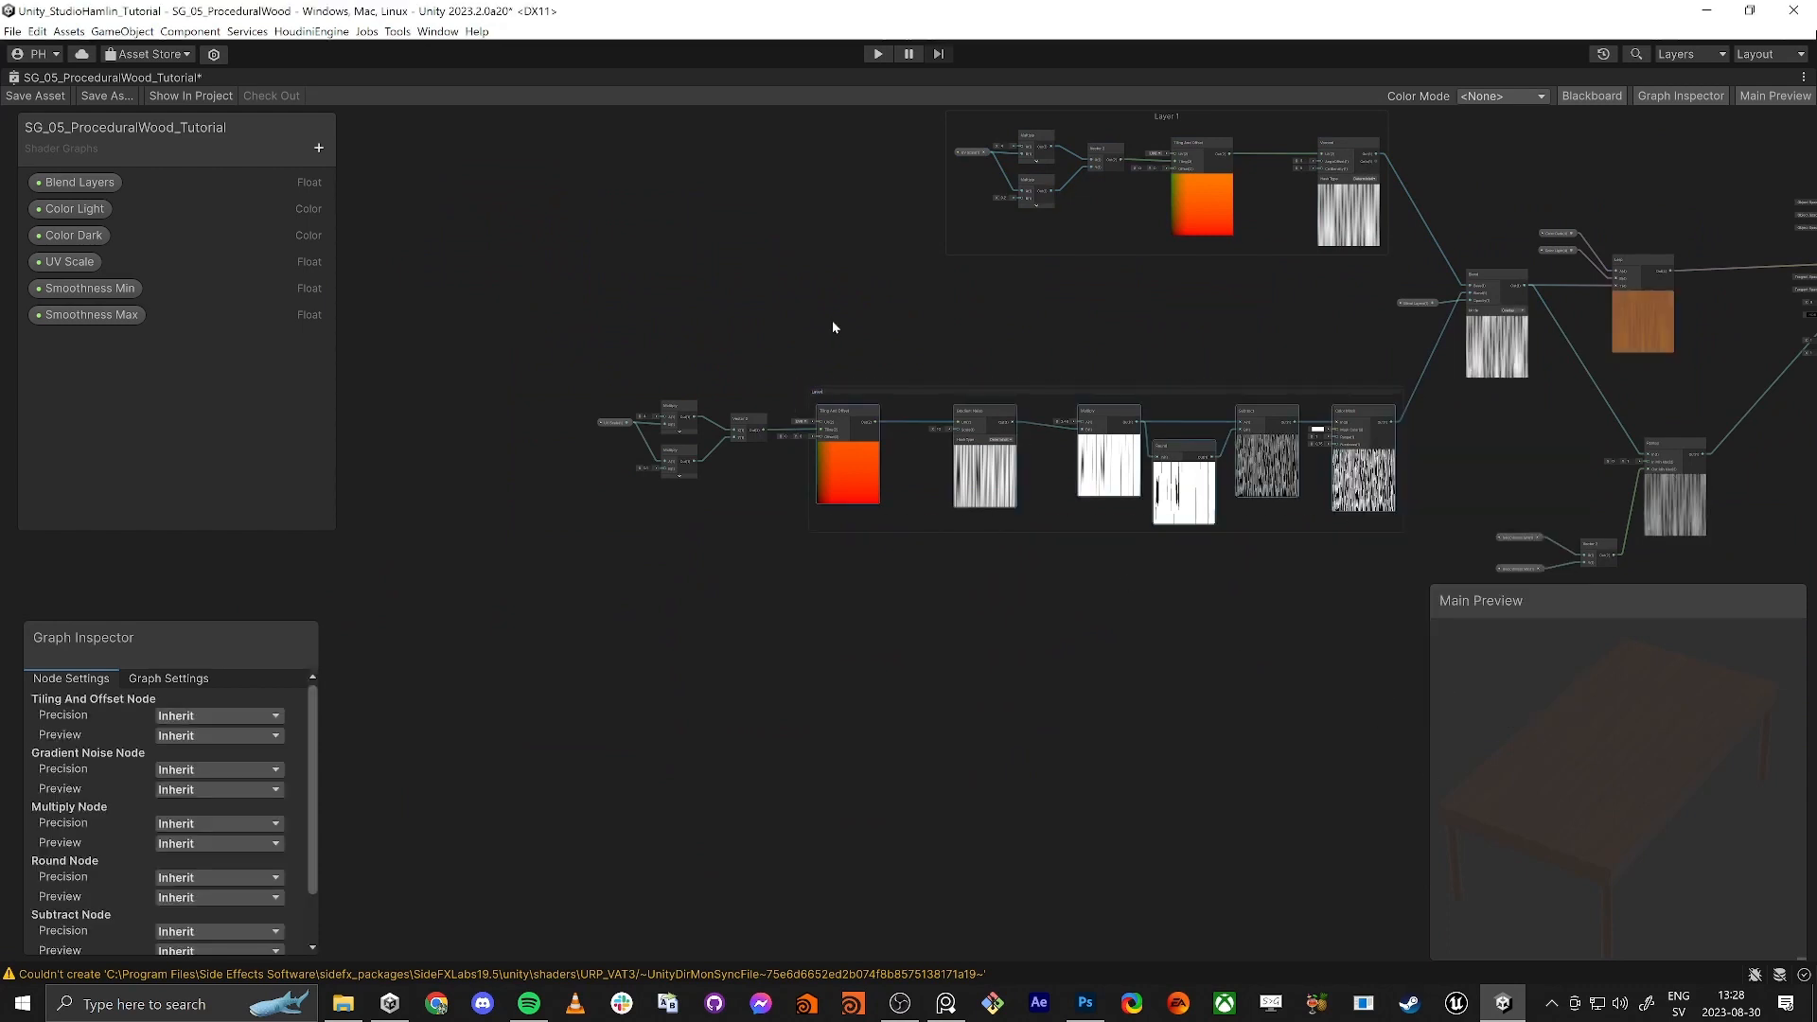
type(" 2")
key("Return")
scroll(1166, 406, "up", 7)
scroll(986, 373, "down", 6)
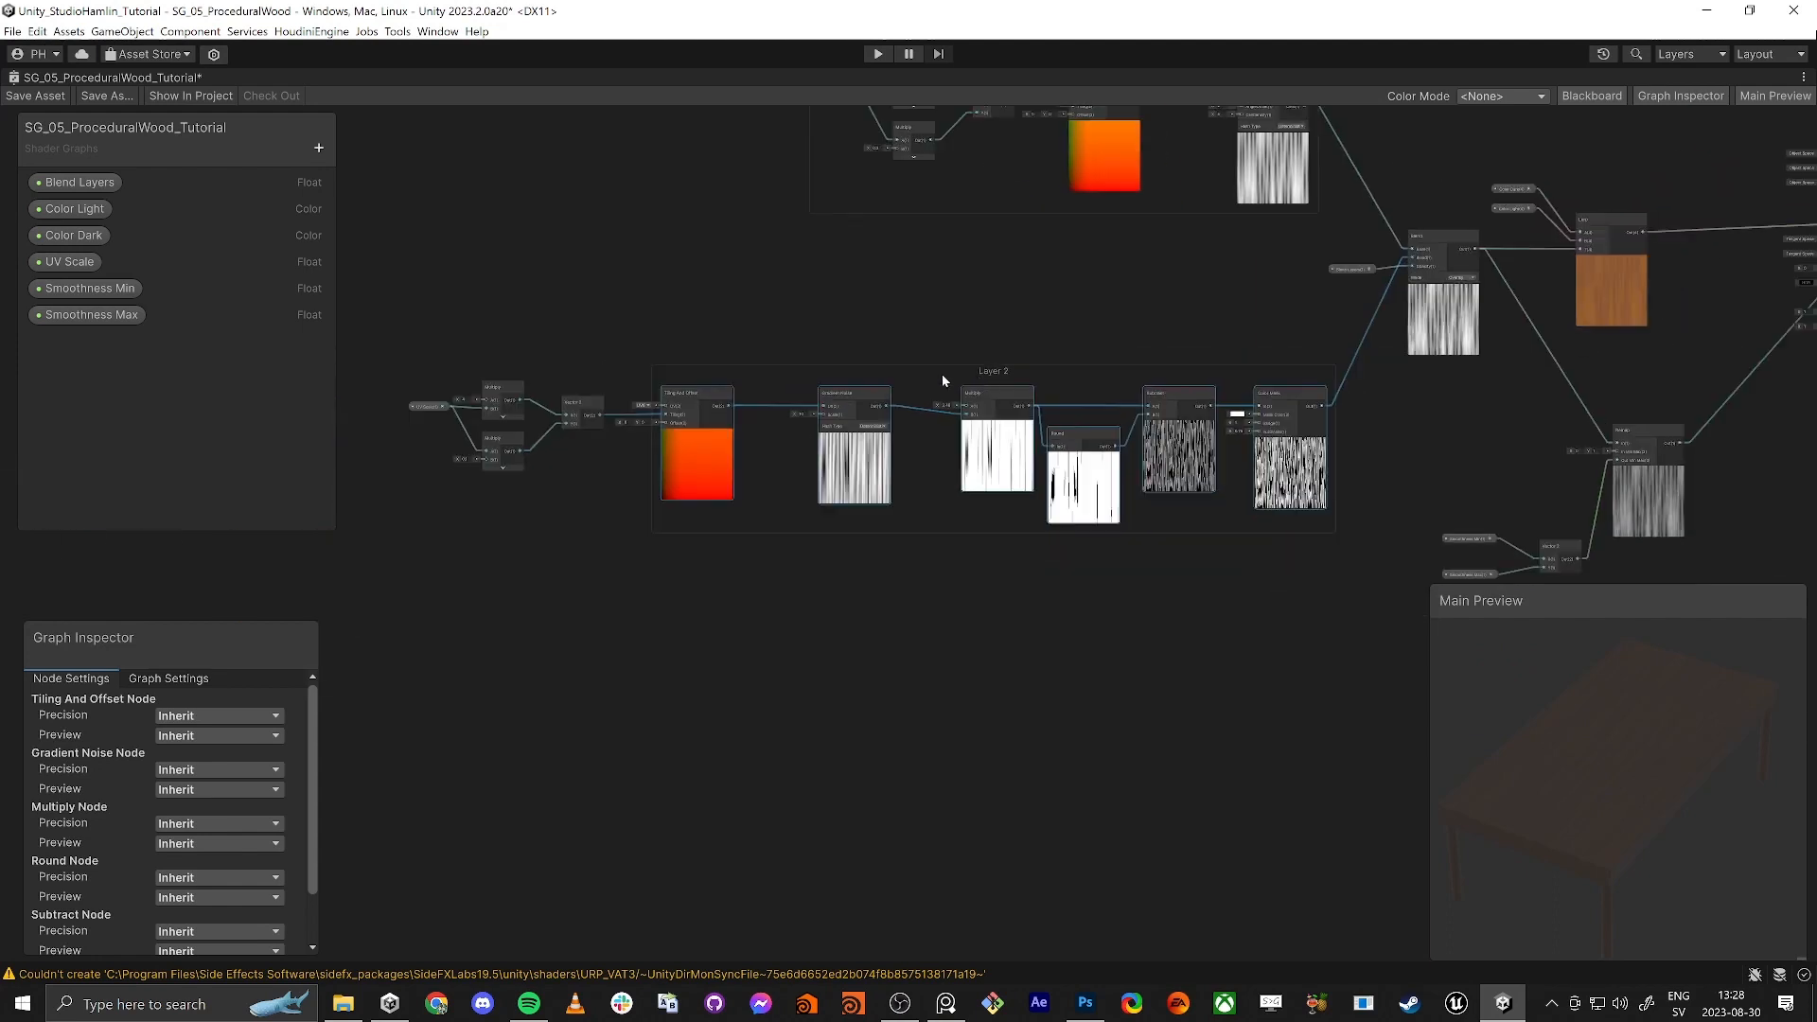
Step: Move the UV Scale, two Multiply and Vector 2 nodes feeding Layer 2 upward together
left_click(942, 379)
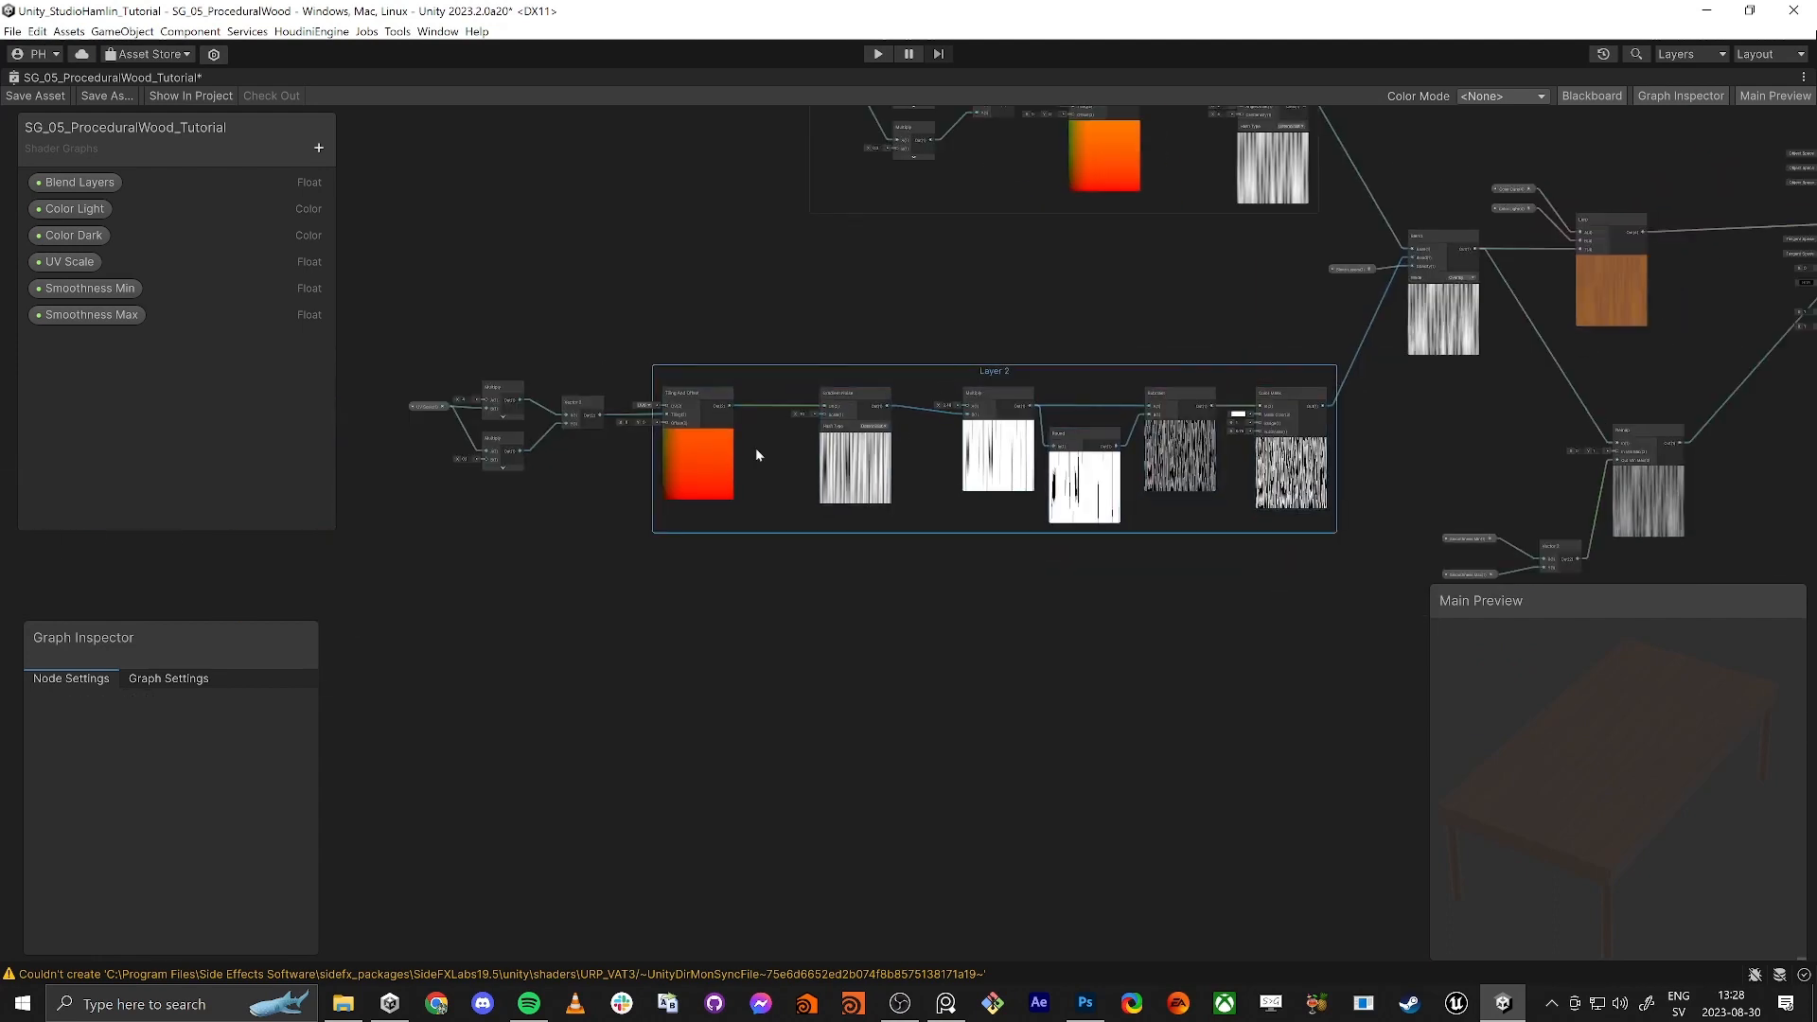
left_click_drag(384, 321, 447, 396)
left_click_drag(600, 511, 600, 511)
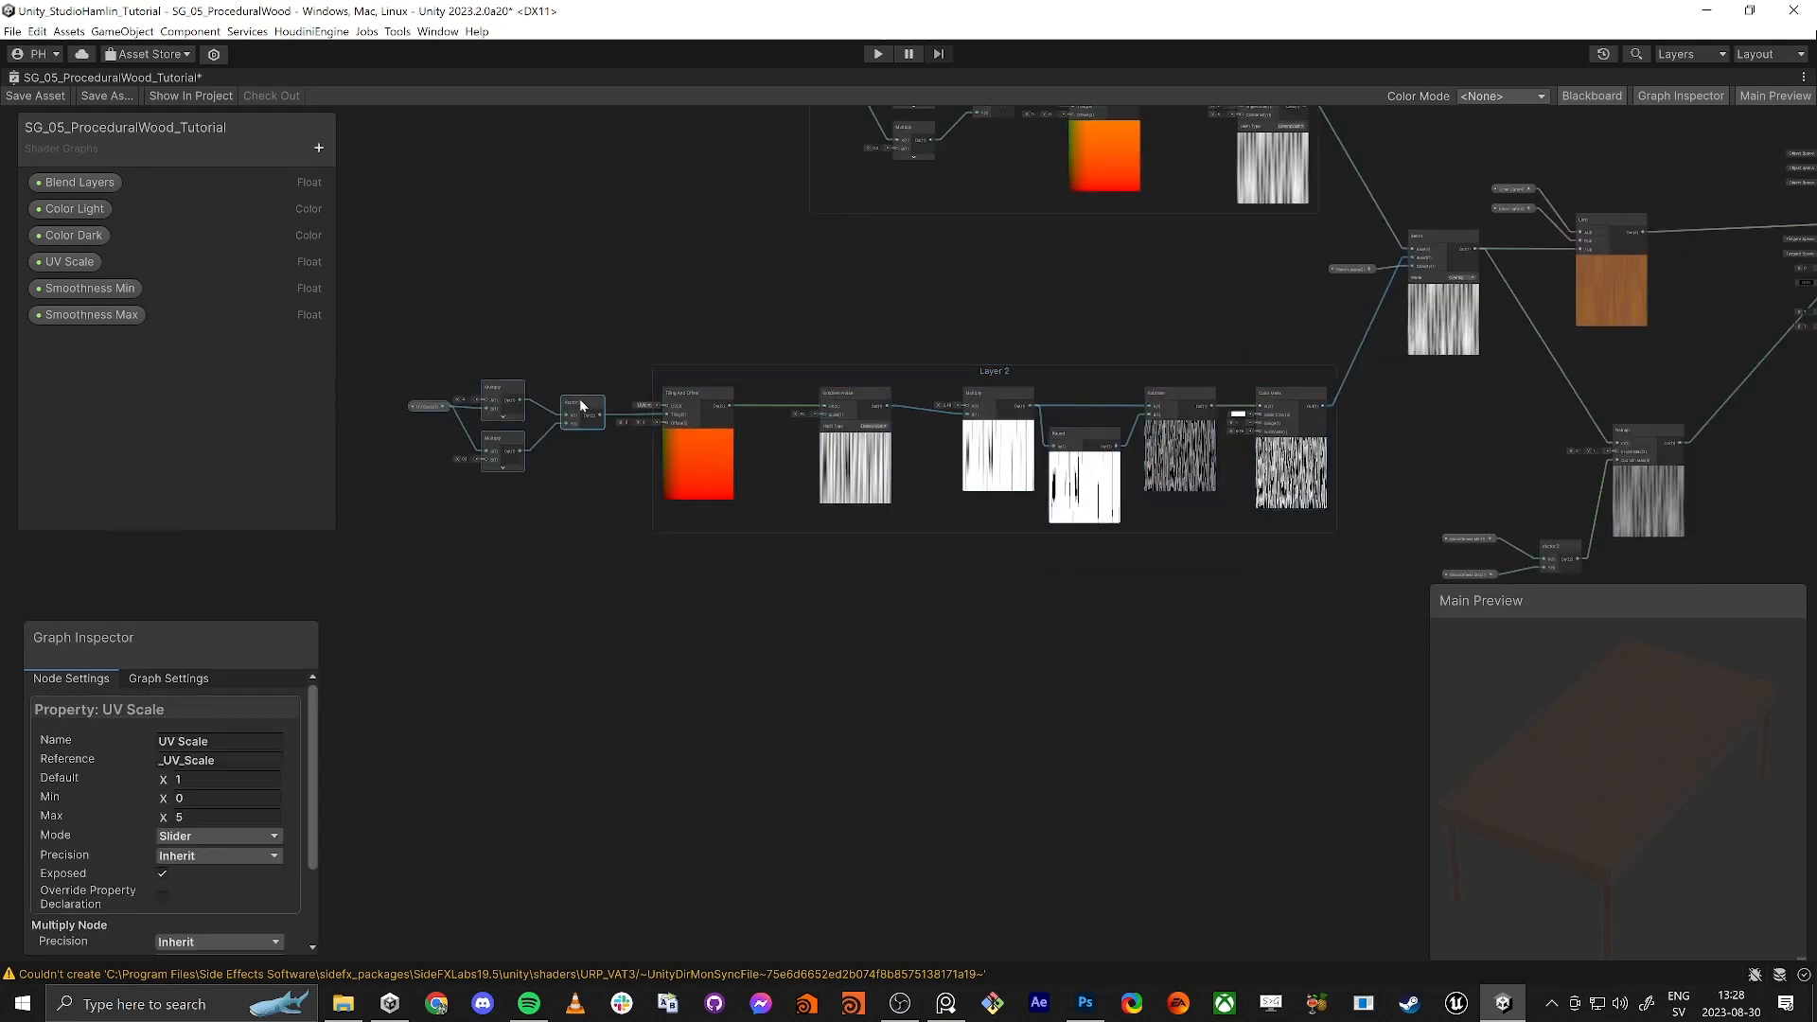
left_click_drag(587, 405, 602, 253)
Step: Shift the Remap node slightly and move the Smoothness Min, Smoothness Max and Vector 2 nodes away from it to make room
middle_click_drag(1006, 651, 710, 553)
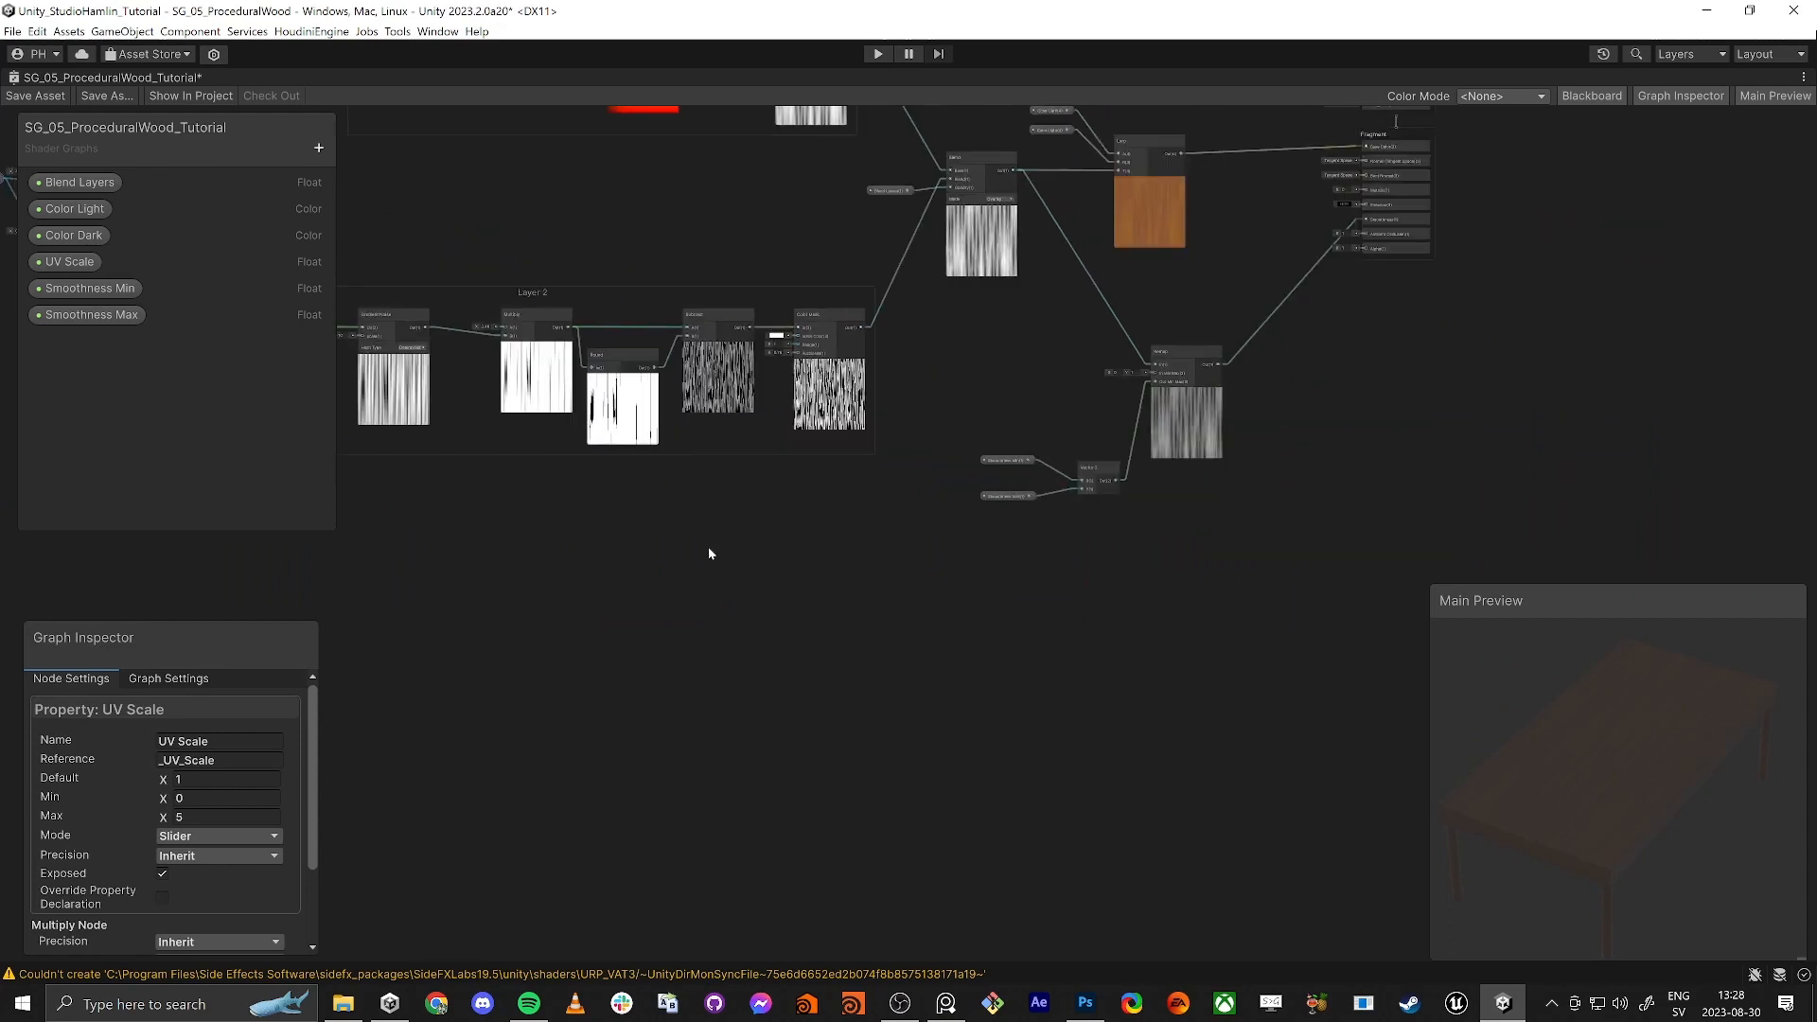
left_click_drag(1192, 381, 1229, 422)
scroll(1016, 440, "up", 3)
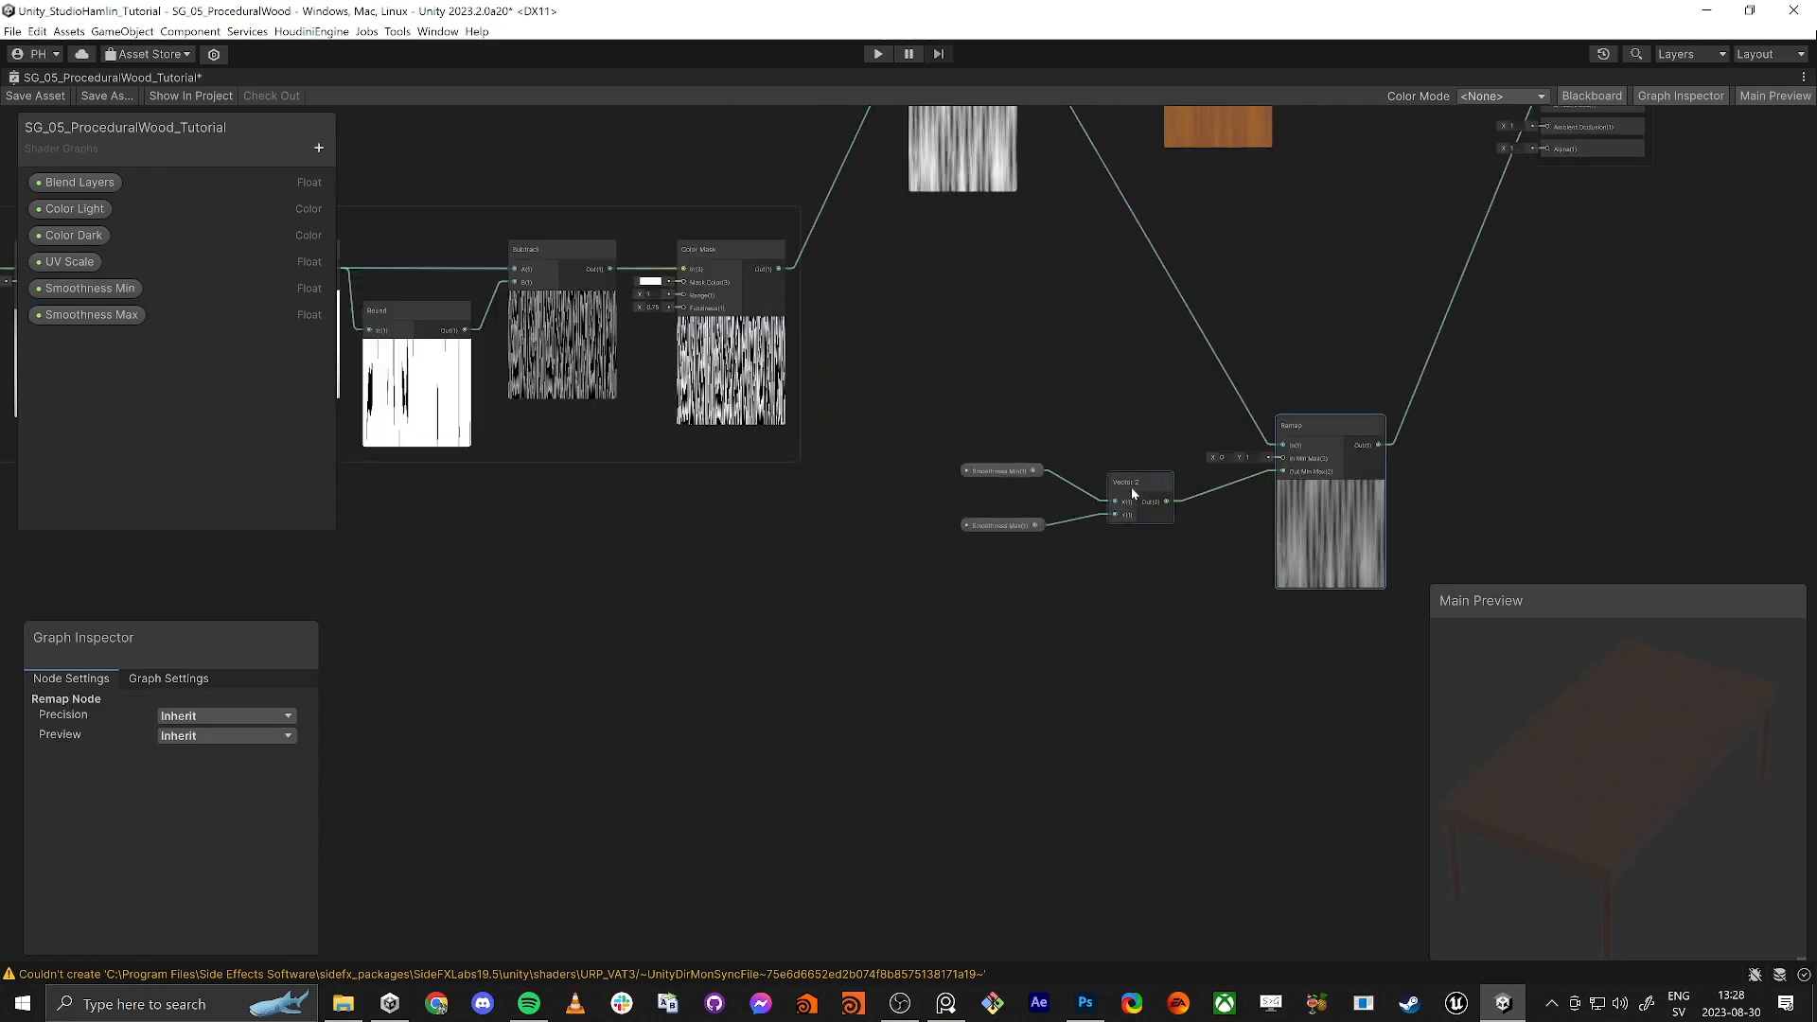
left_click_drag(1143, 476, 1118, 467)
left_click_drag(946, 433, 1128, 527)
left_click_drag(1129, 466, 935, 484)
left_click(1069, 322)
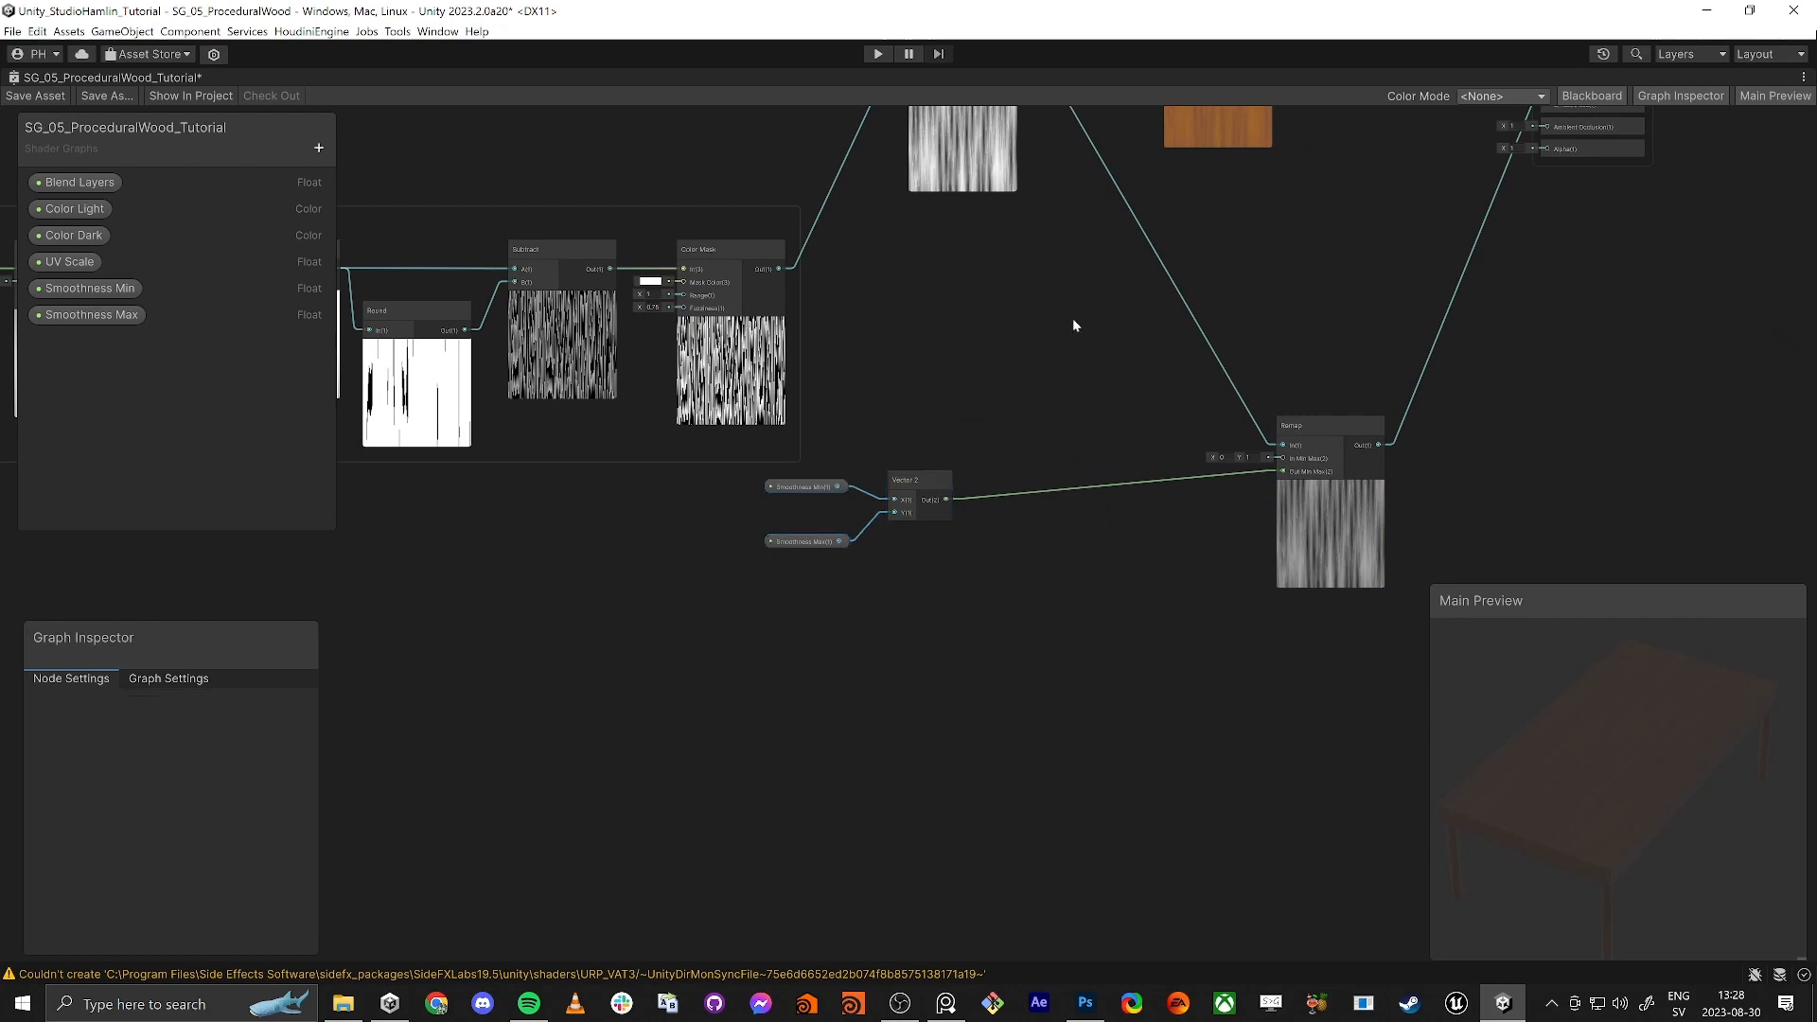
Step: Try a Contrast node set to 0.58 between the Blend node's output and the Remap node's input
middle_click_drag(1071, 319, 1040, 439)
middle_click_drag(986, 163, 989, 185)
key("space")
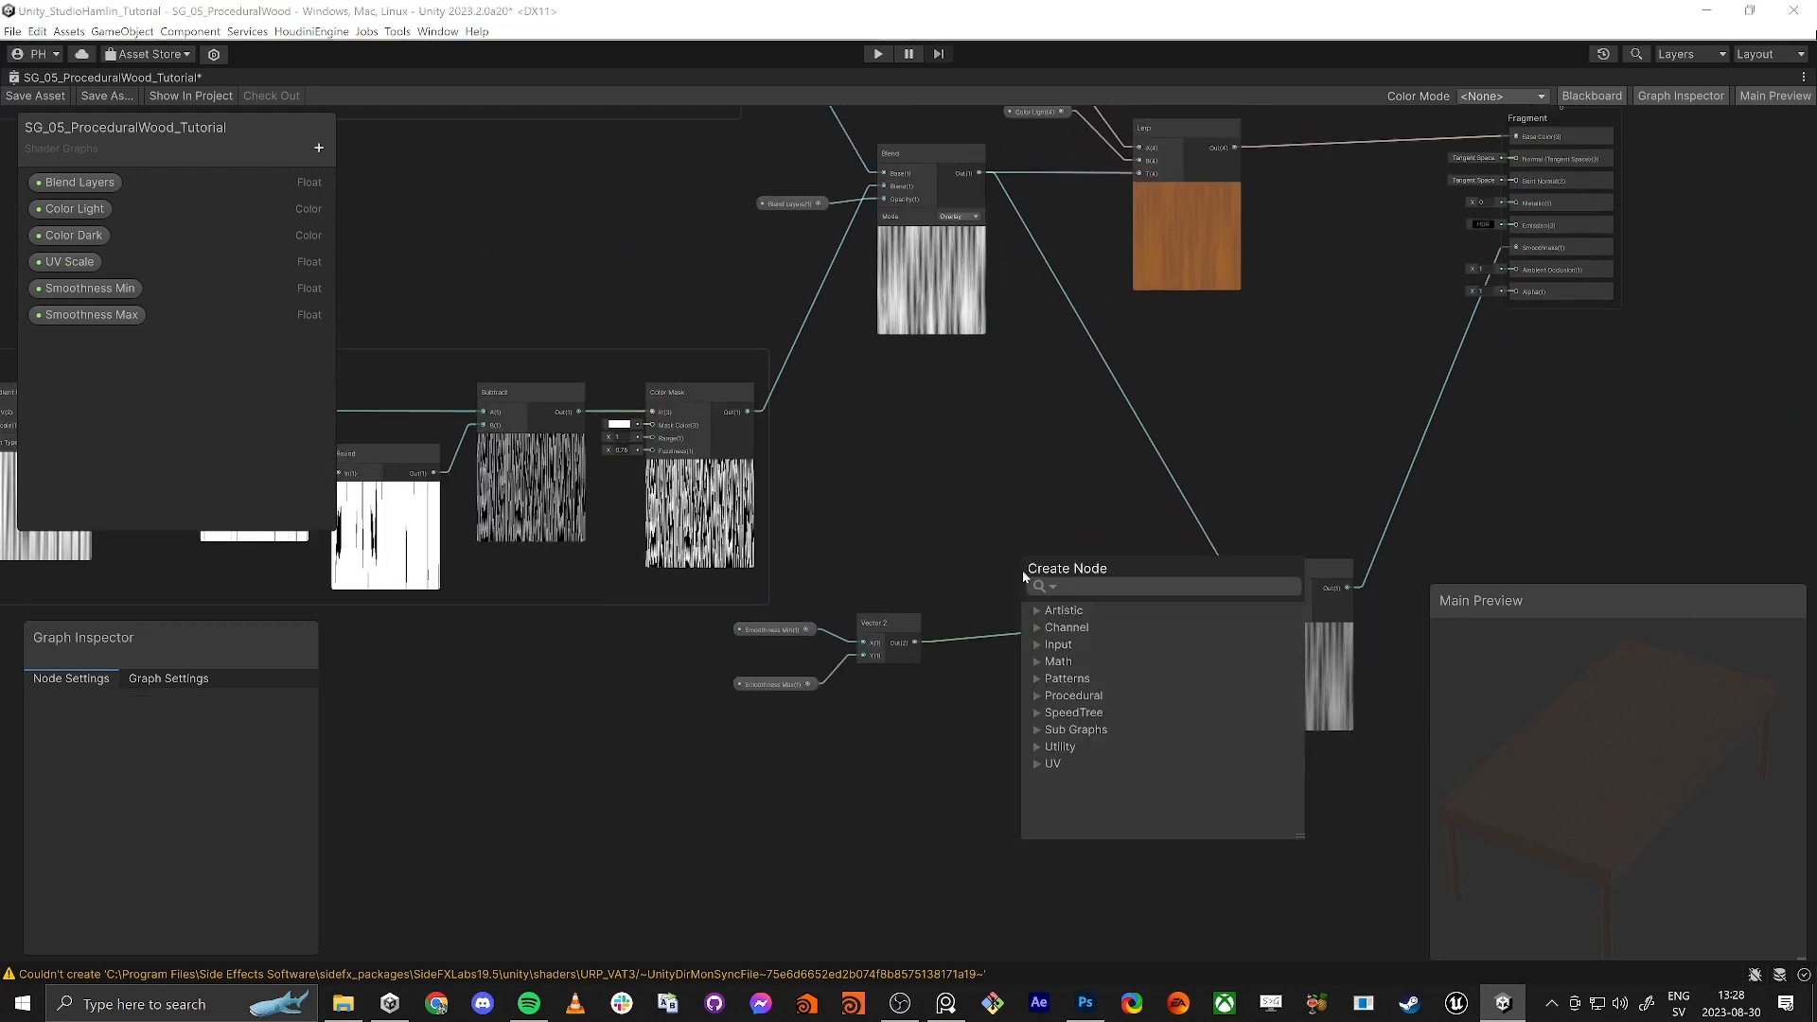
type("contras")
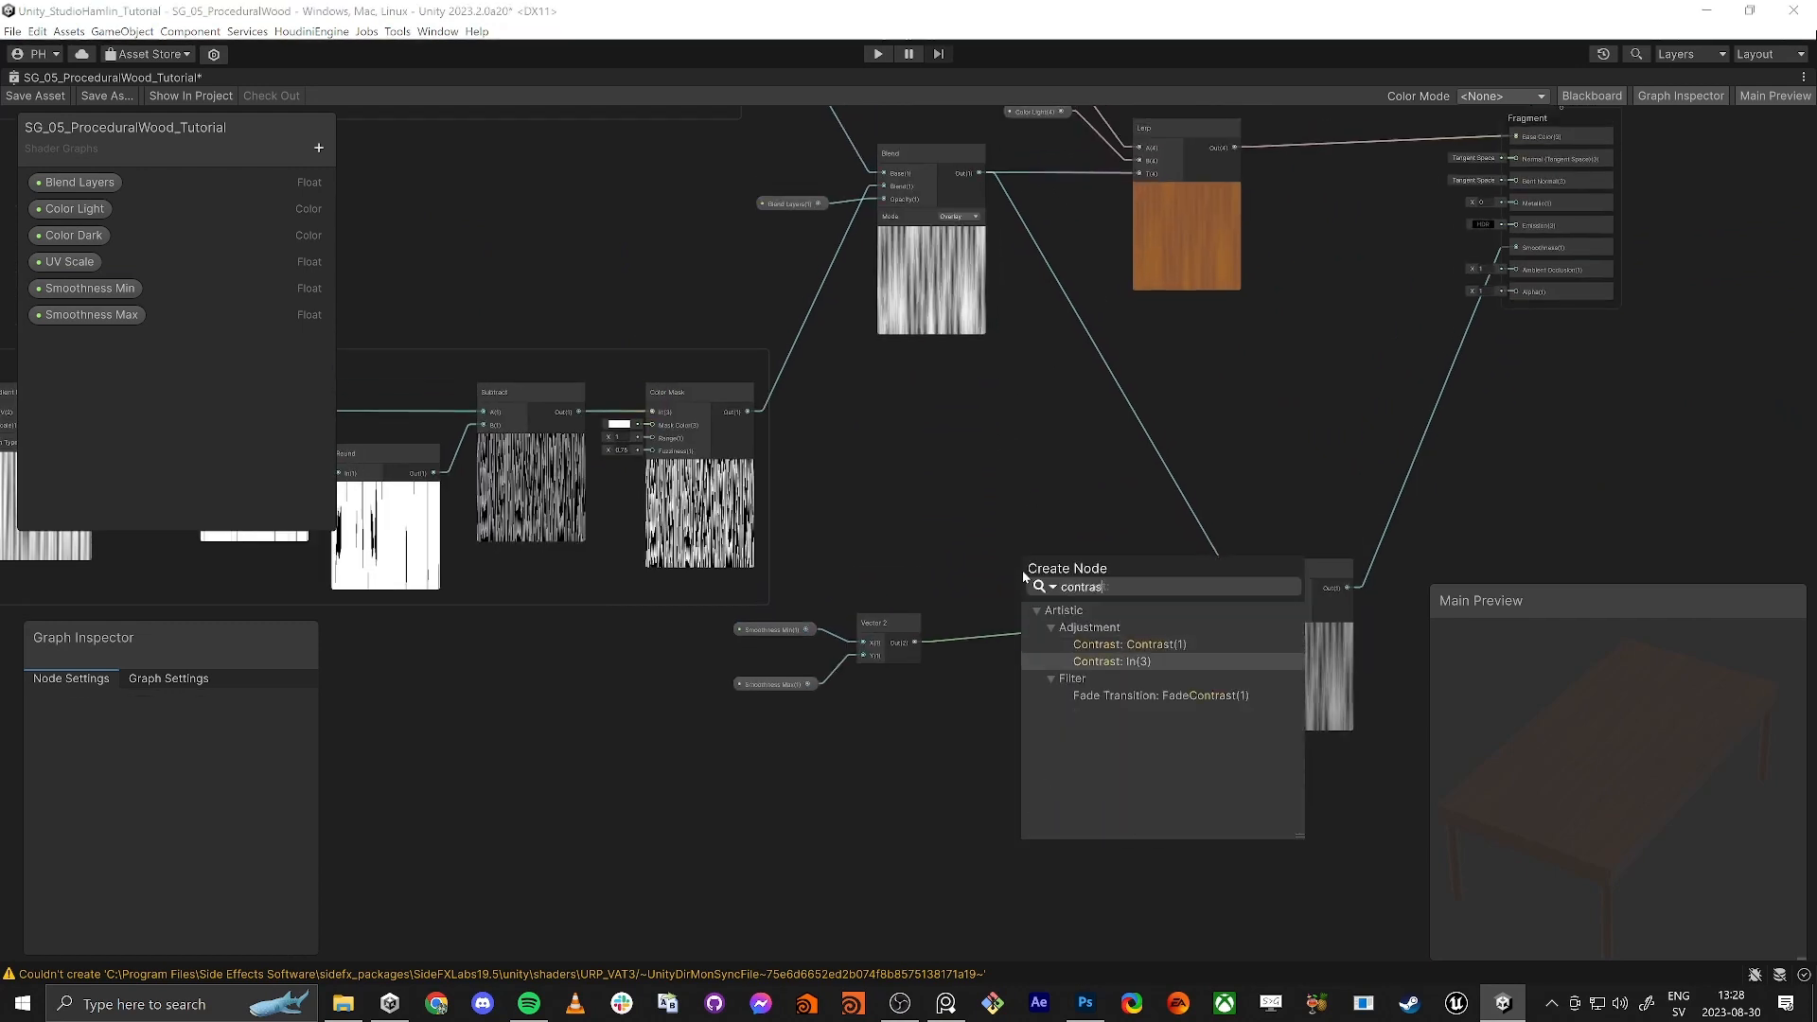
key("Return")
scroll(953, 616, "up", 3)
left_click_drag(953, 618, 930, 620)
left_click_drag(936, 622, 935, 623)
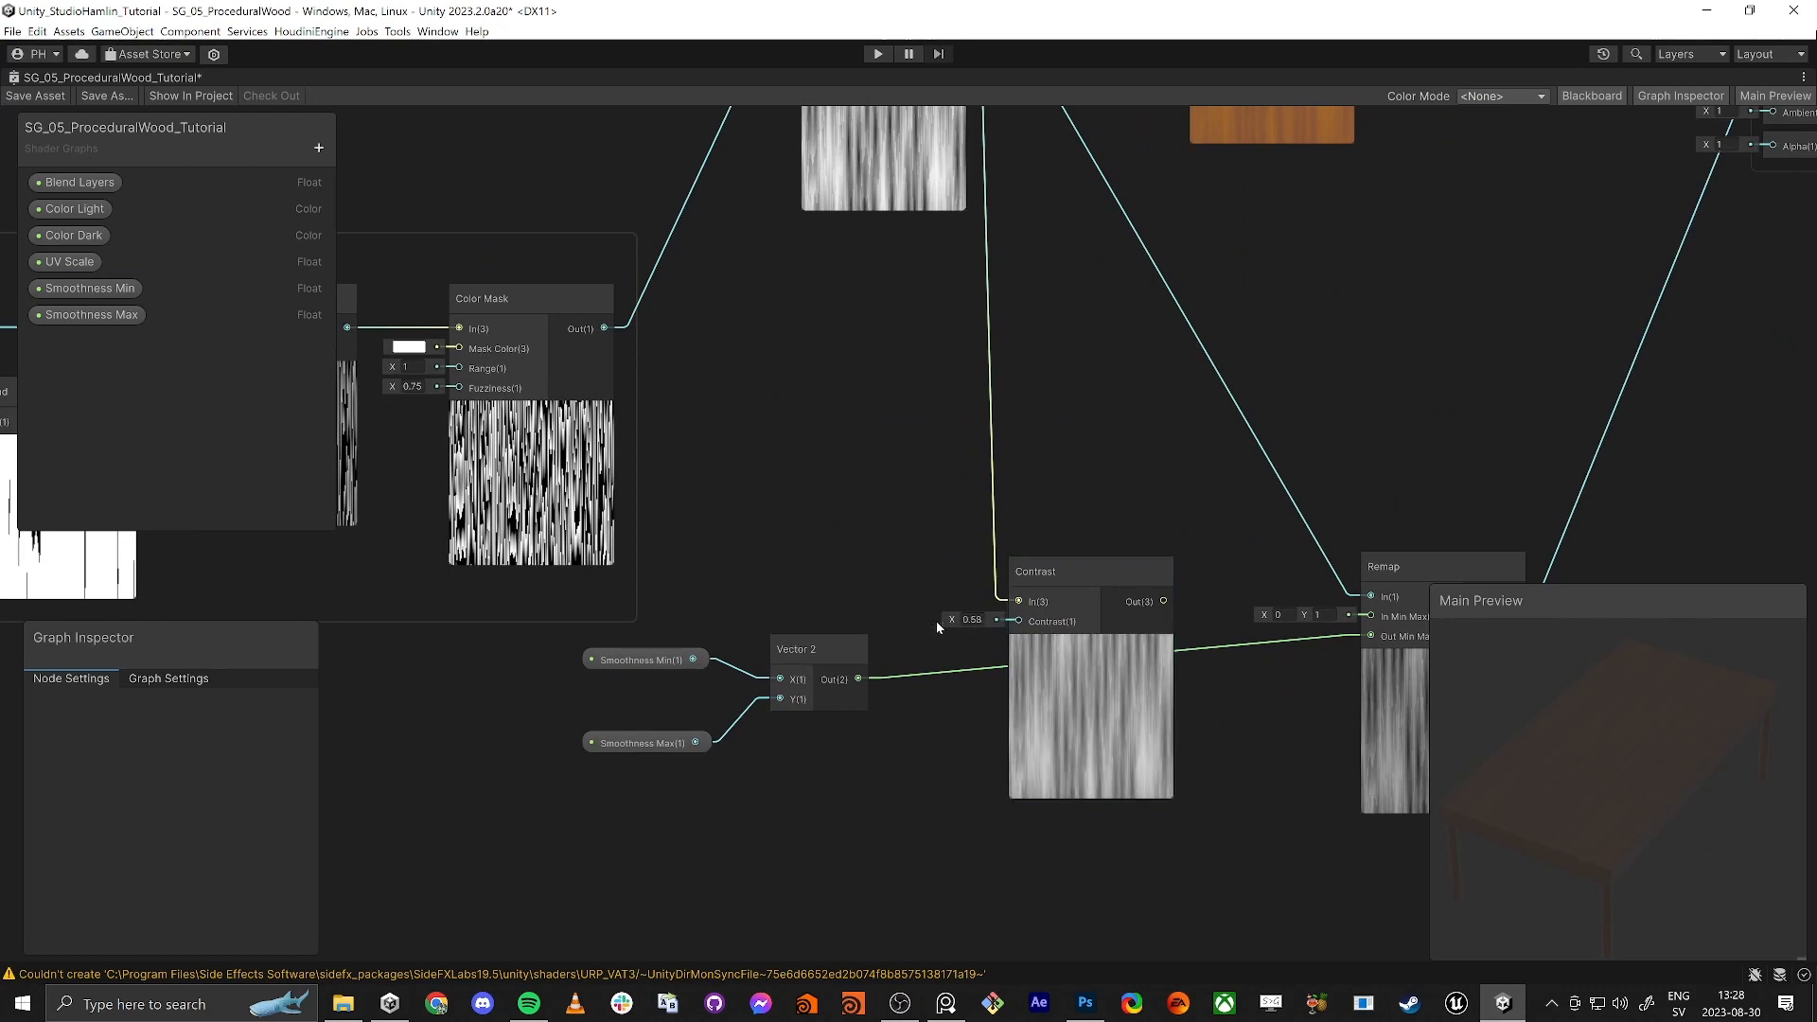
middle_click_drag(1325, 664, 1189, 584)
left_click_drag(1029, 521, 1235, 515)
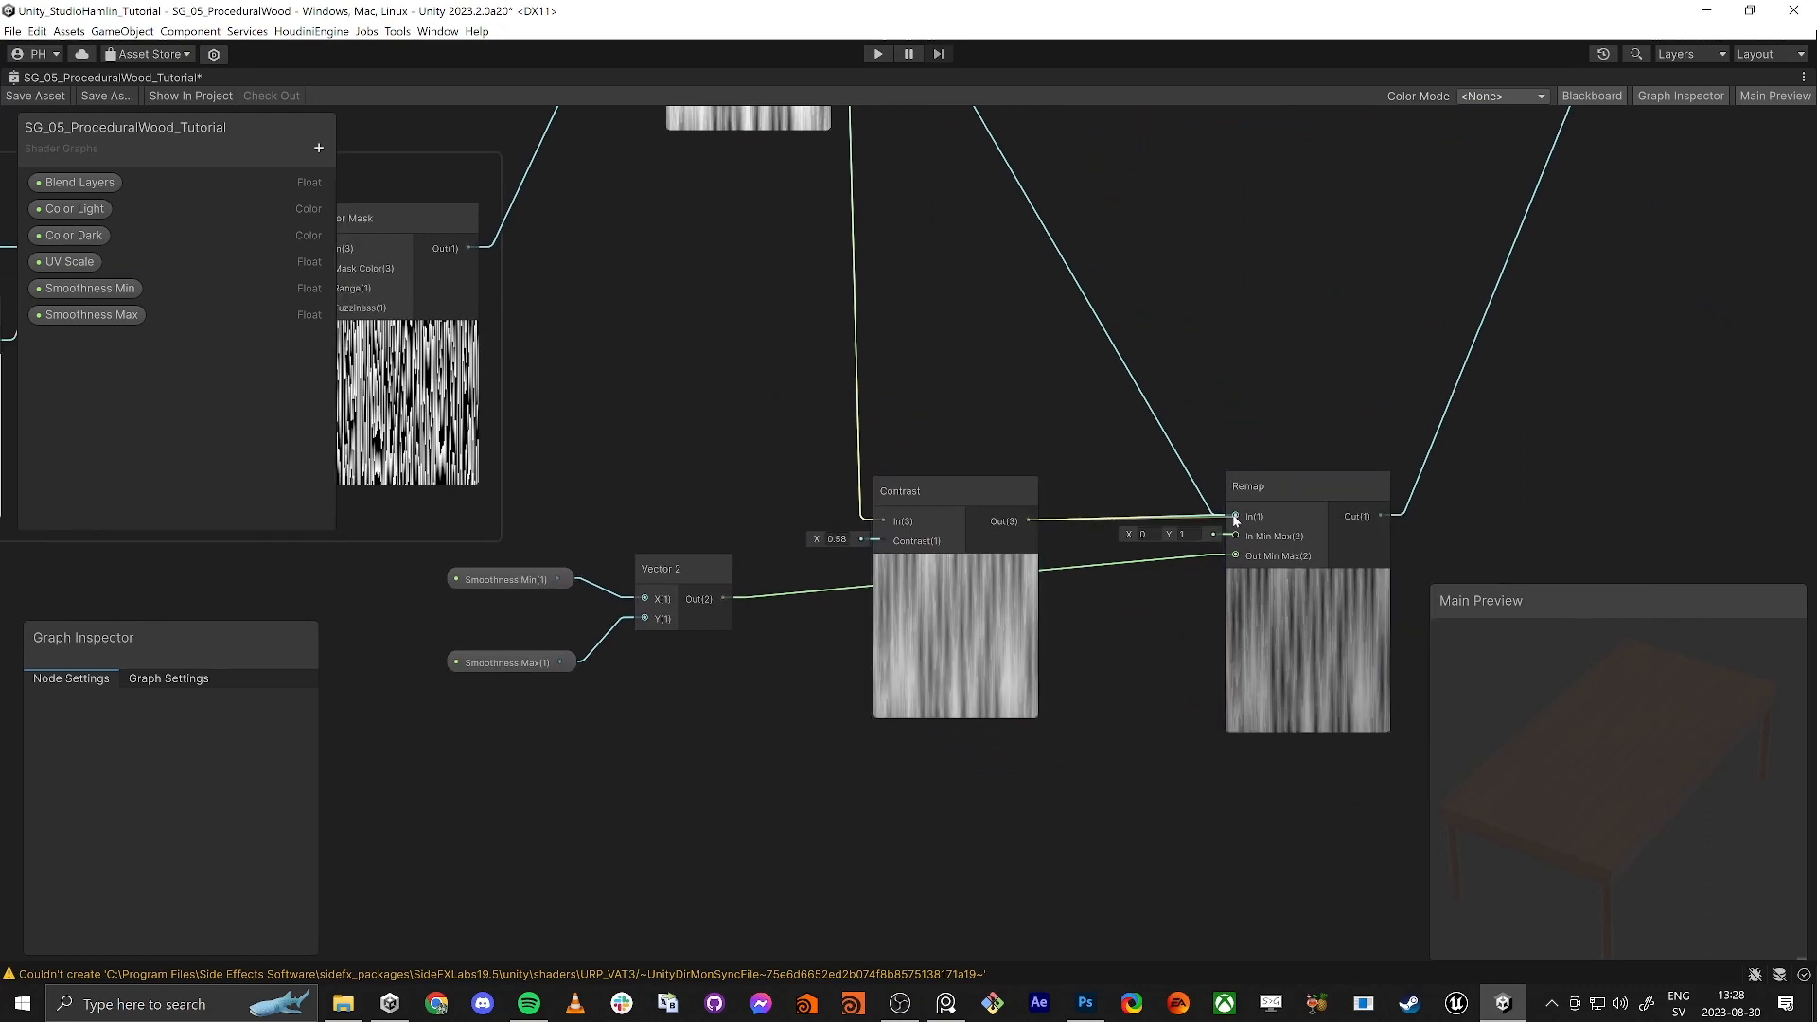
Step: Undo the connection from Contrast to Remap and delete the Contrast node
scroll(1068, 543, "down", 1)
middle_click_drag(1060, 410, 1128, 637)
key("ctrl+z")
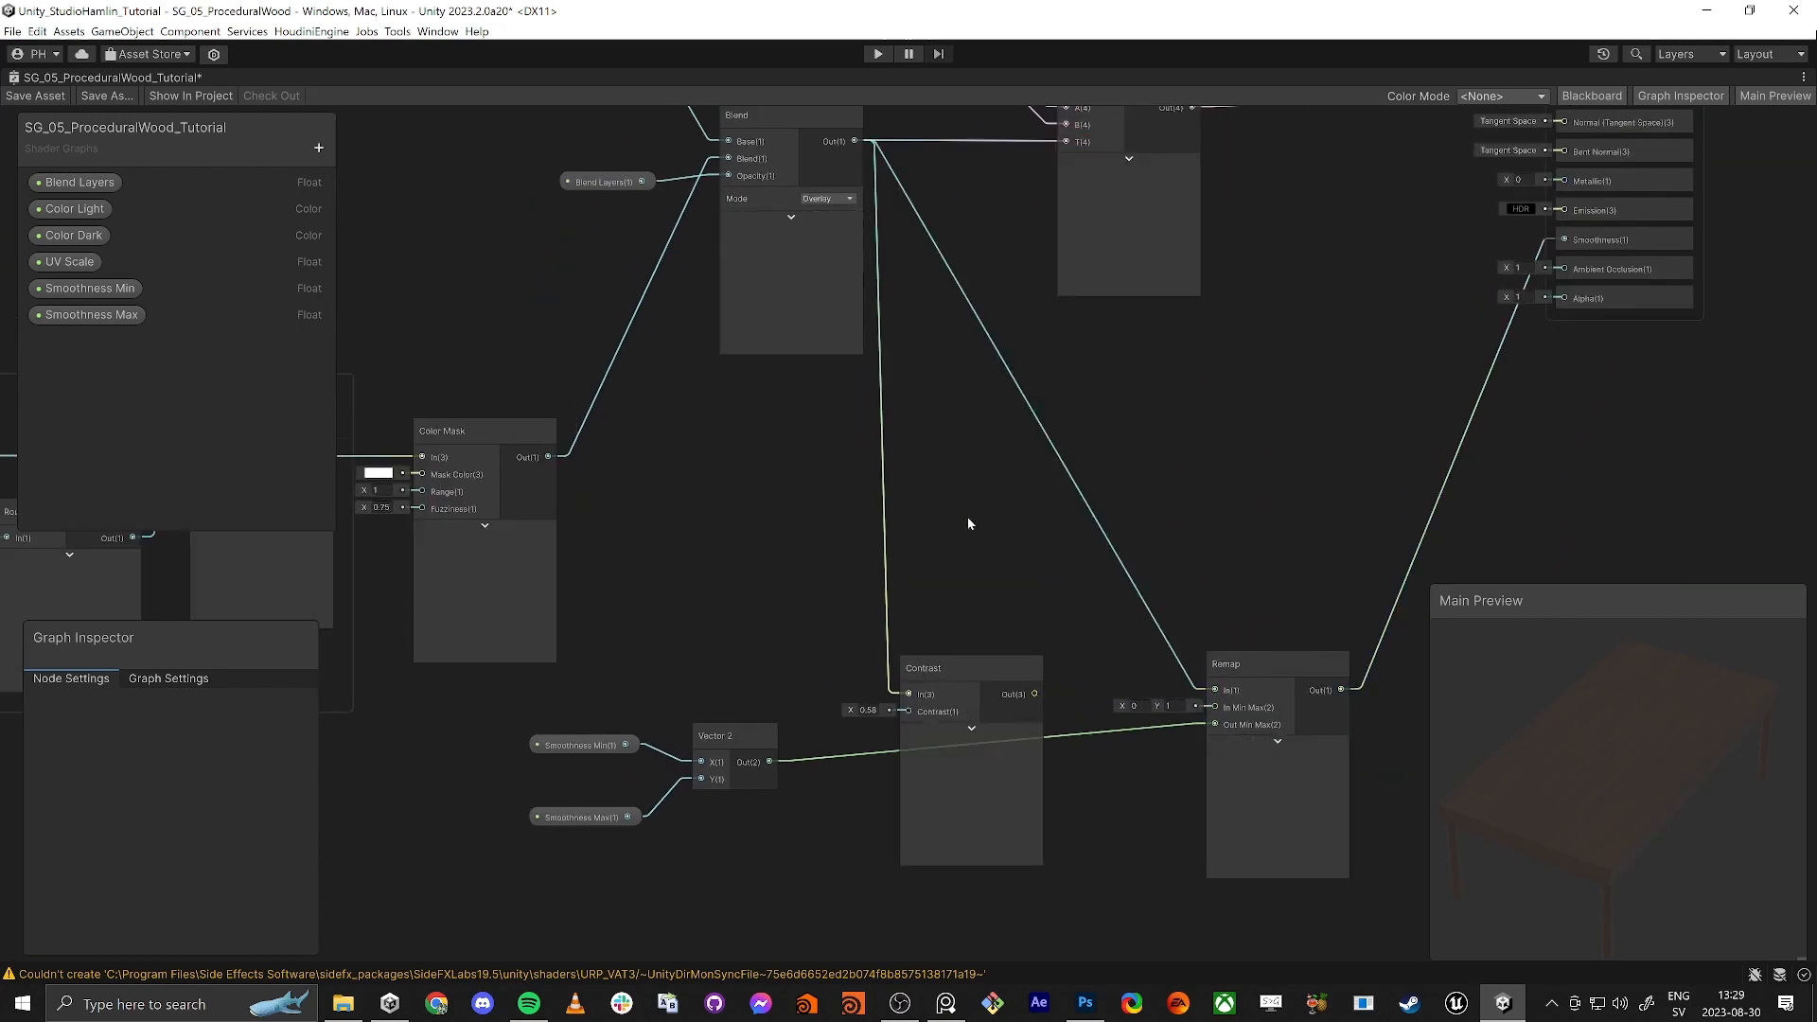
left_click(1007, 677)
key("Delete")
Step: Move the Smoothness Min, Smoothness Max and Vector 2 nodes back close to the Remap node
middle_click_drag(753, 729, 771, 637)
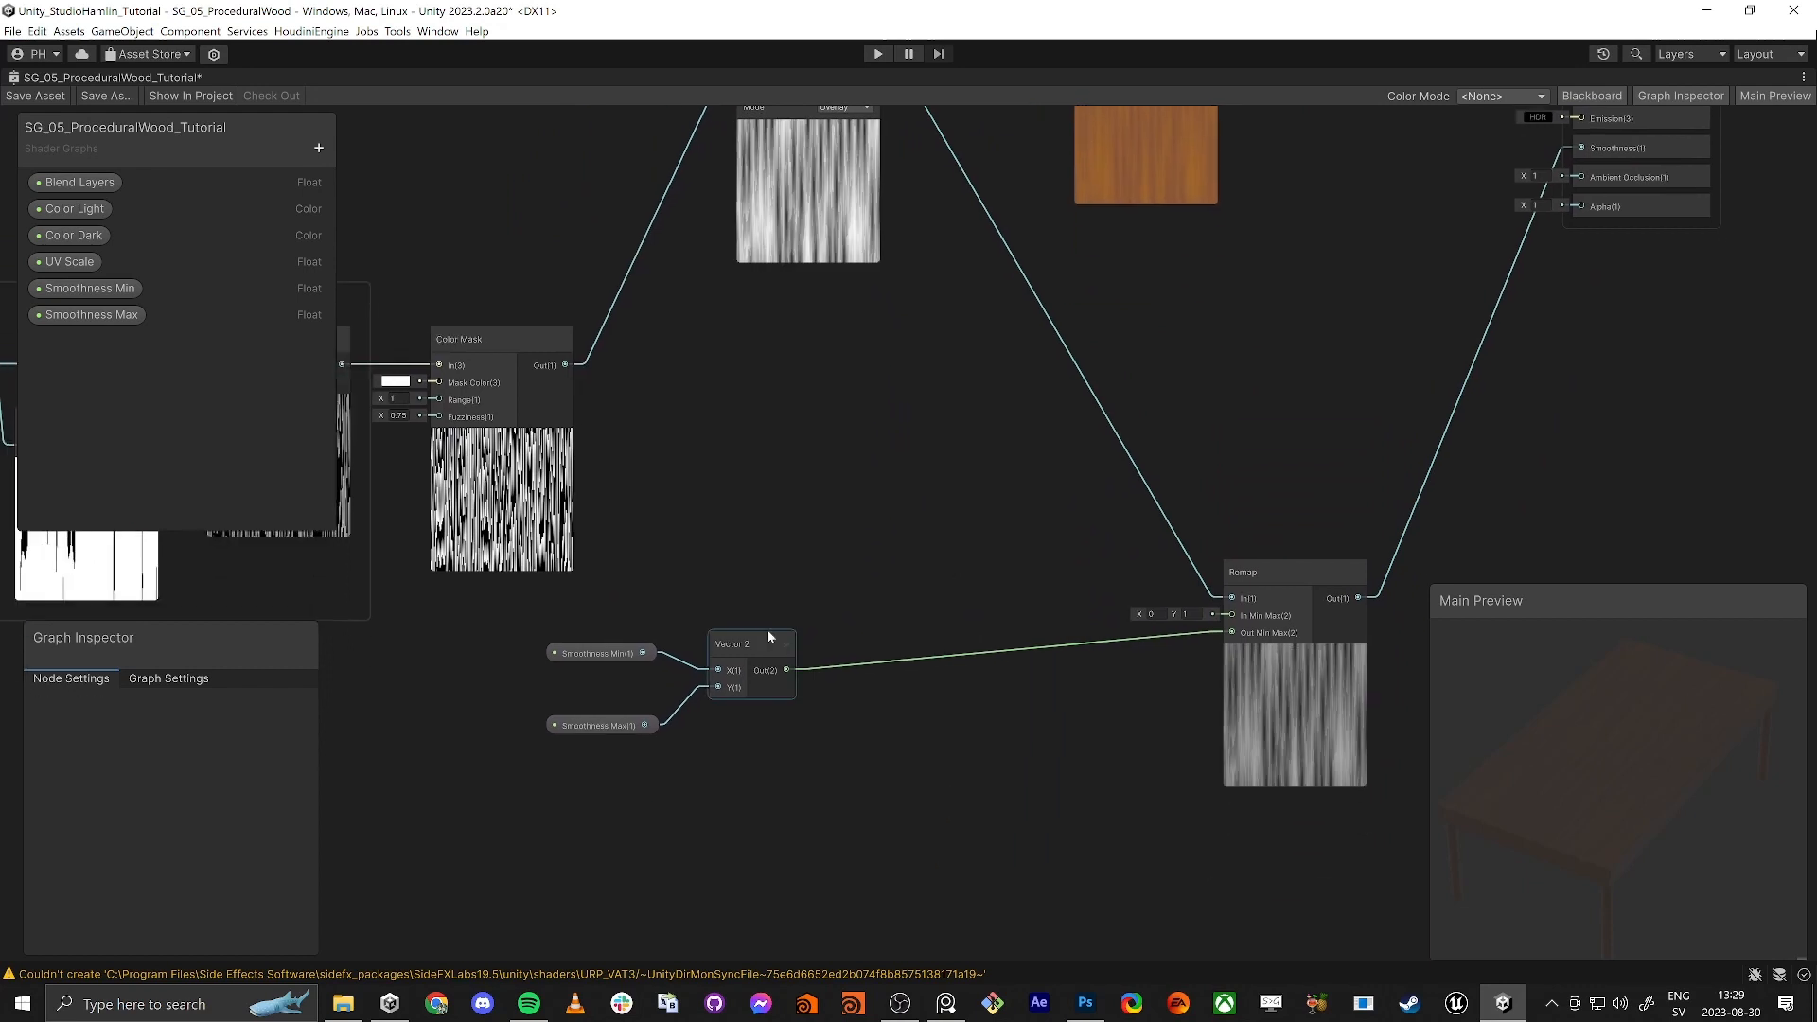
left_click_drag(544, 597, 785, 803)
left_click_drag(772, 653, 1029, 627)
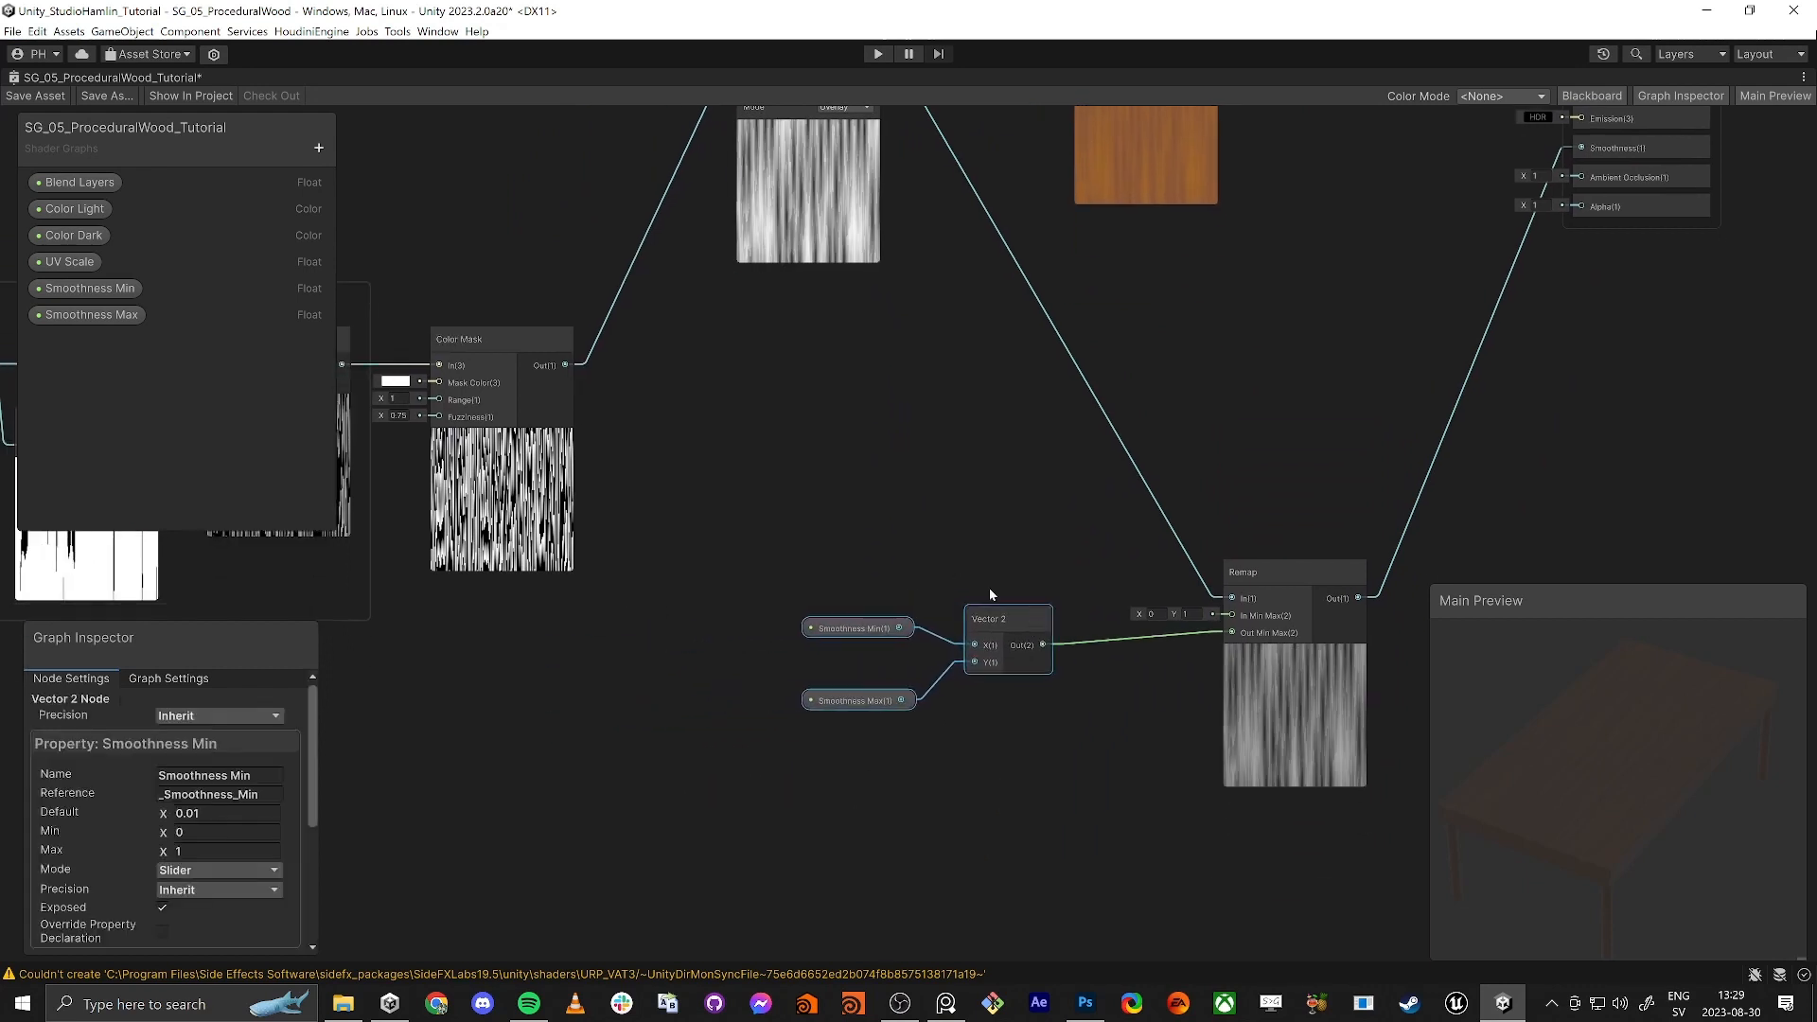
Step: Group the Smoothness Min, Smoothness Max, Vector 2 and Remap nodes and title the group "Smoothness"
left_click_drag(729, 474, 1364, 772)
right_click(1311, 575)
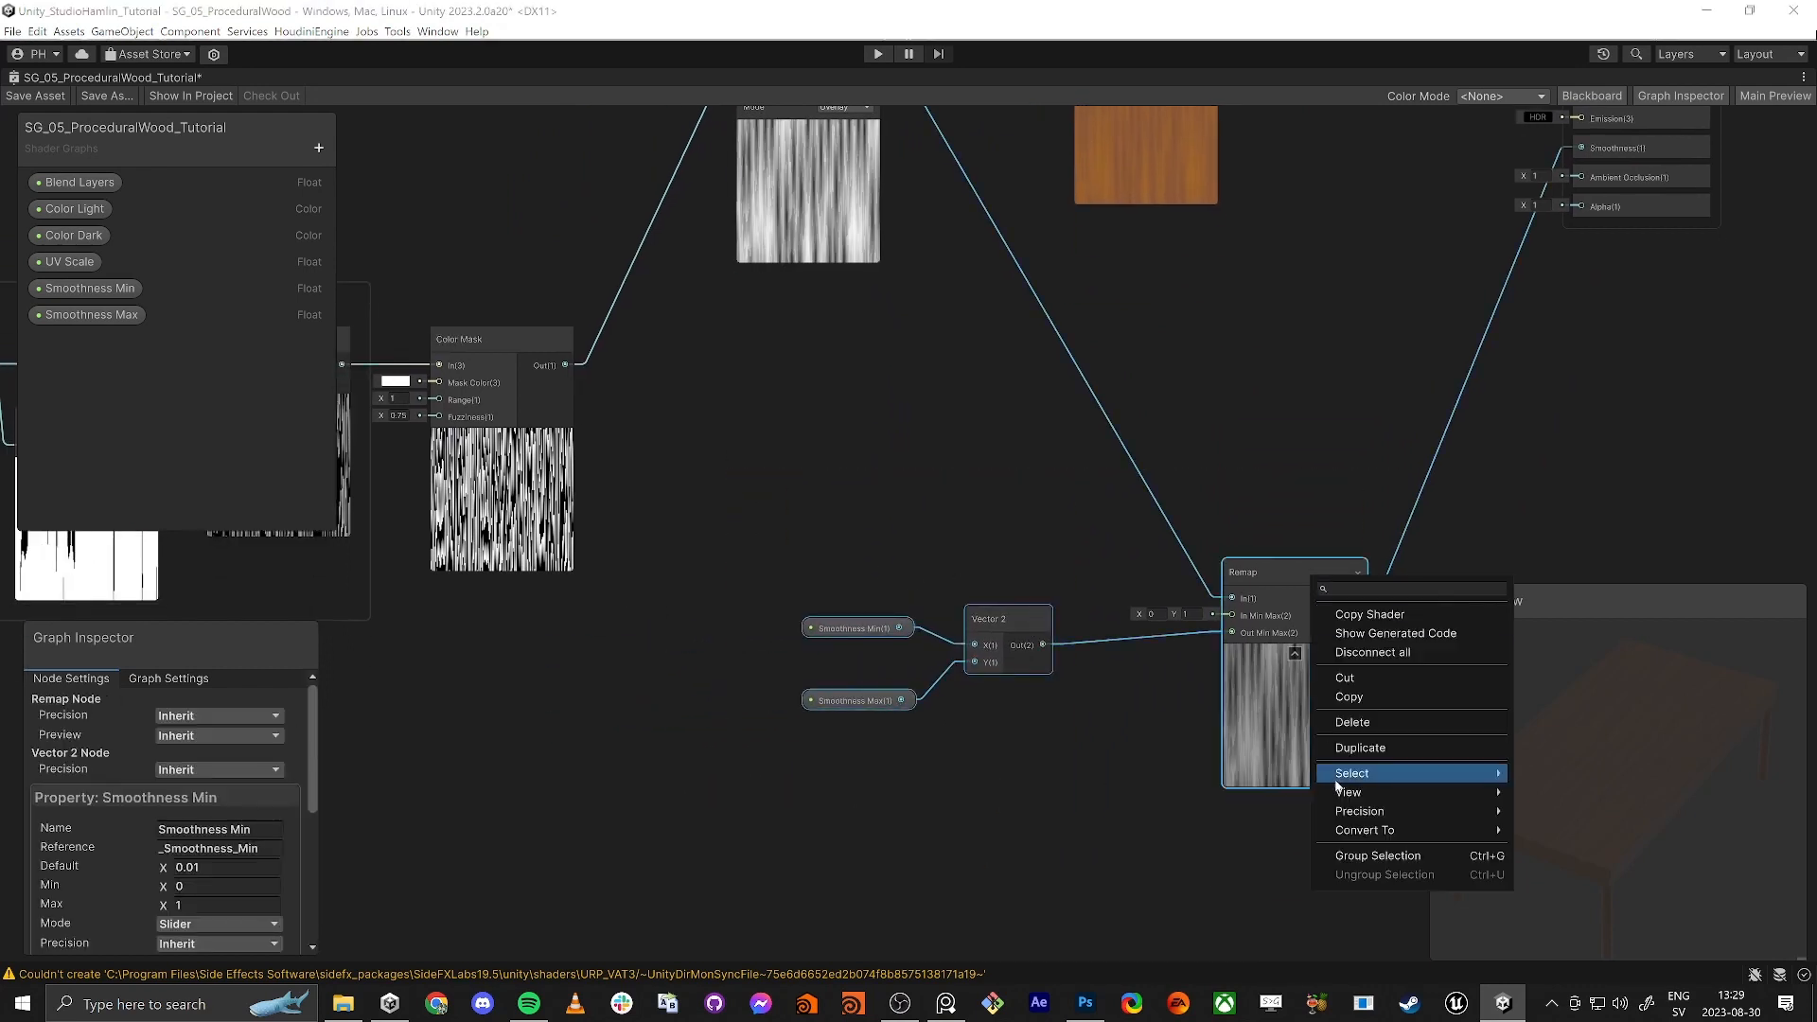
left_click(1353, 854)
type("Smoothness")
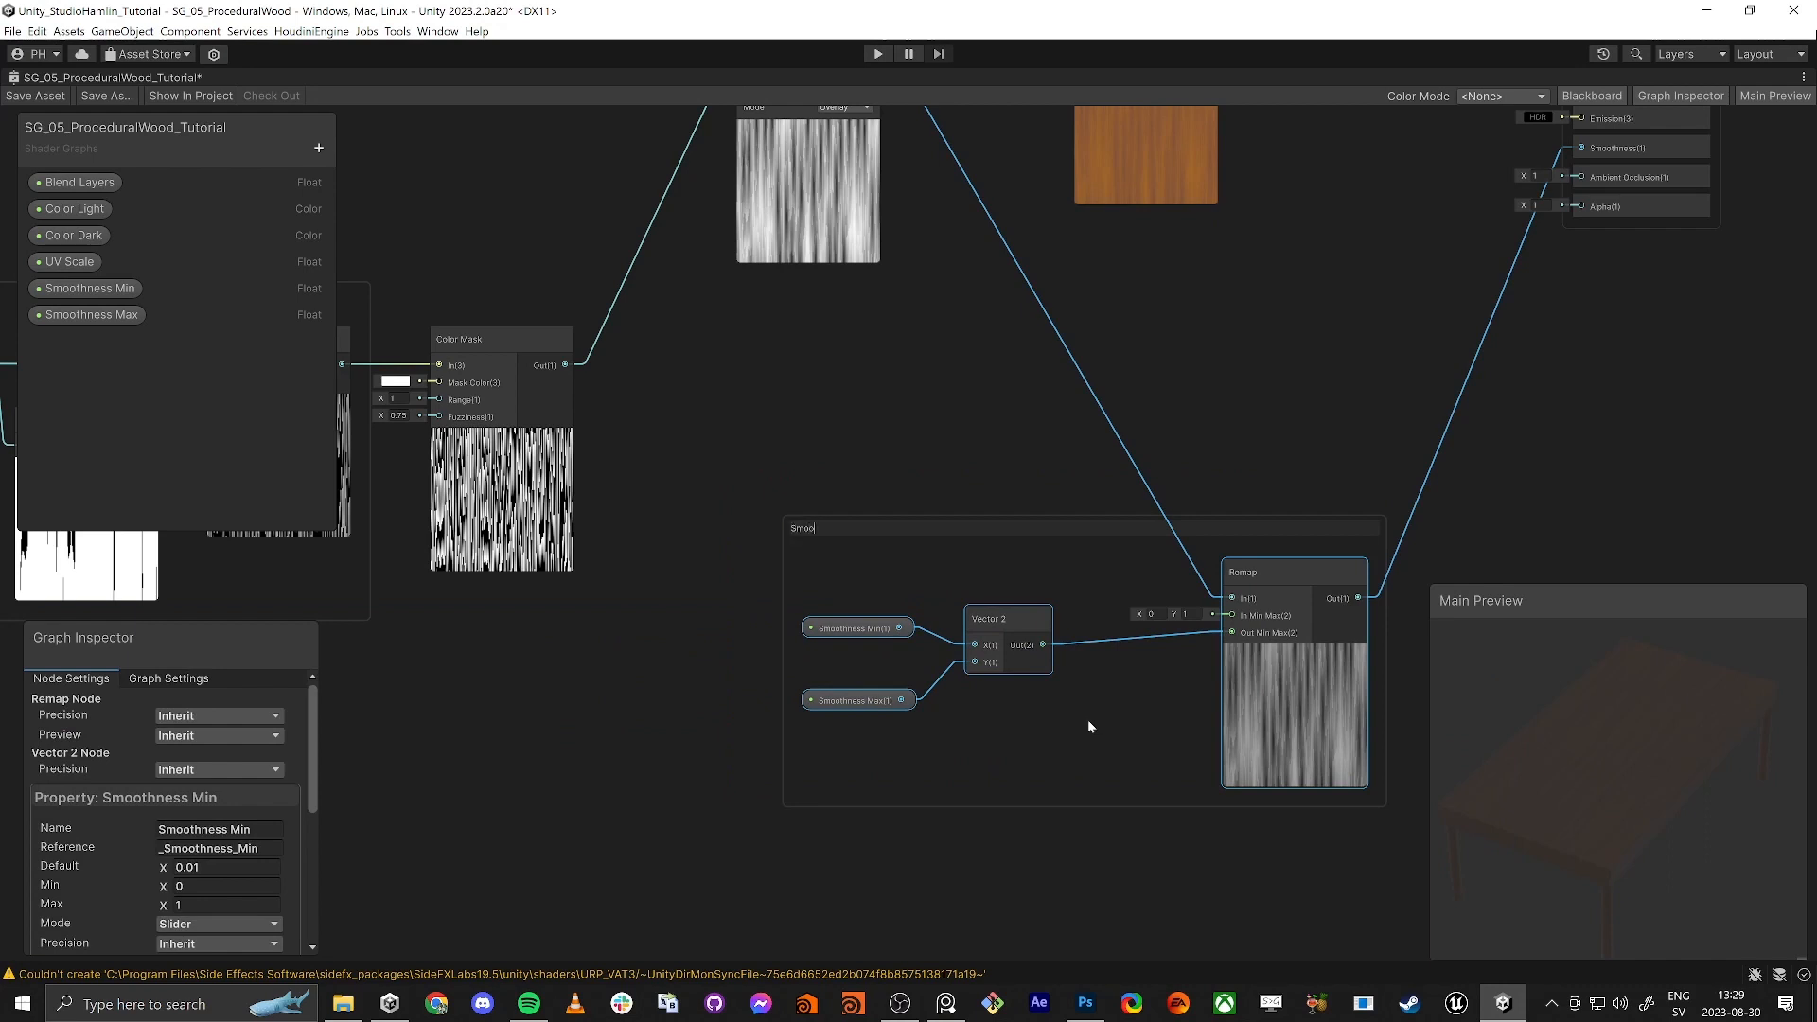
key("Return")
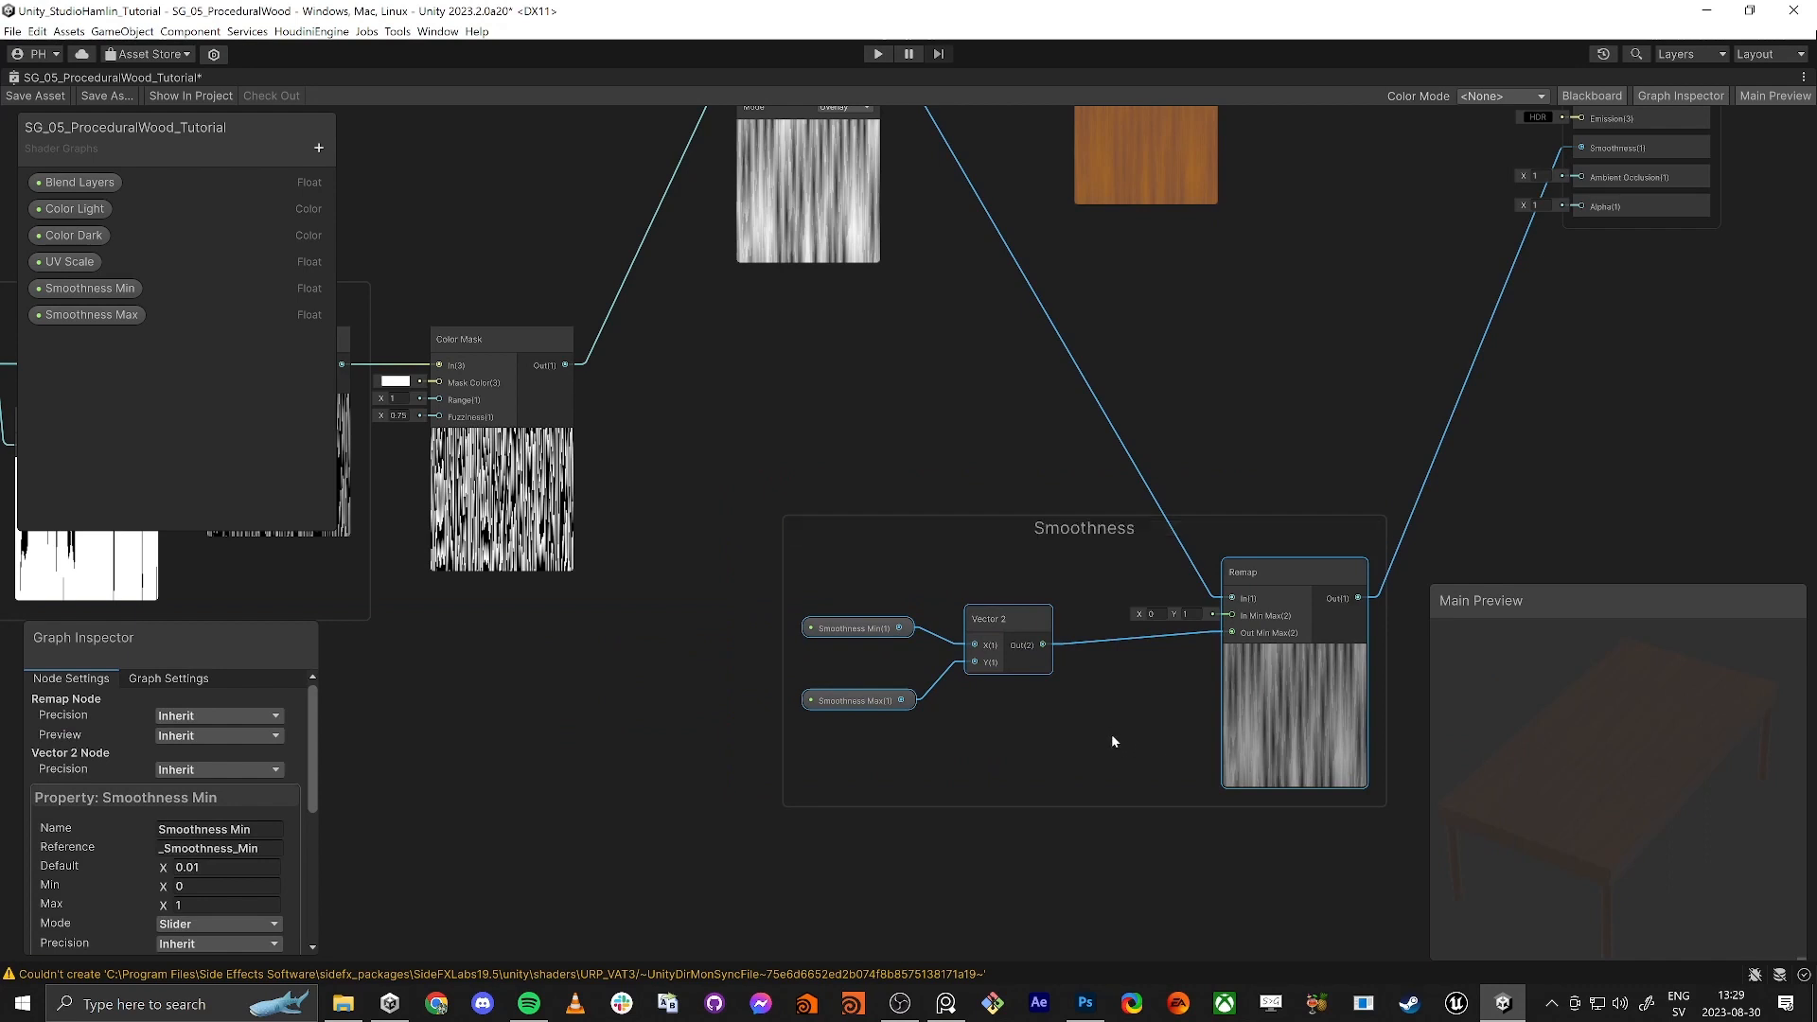
scroll(1111, 734, "down", 5)
scroll(1122, 592, "down", 3)
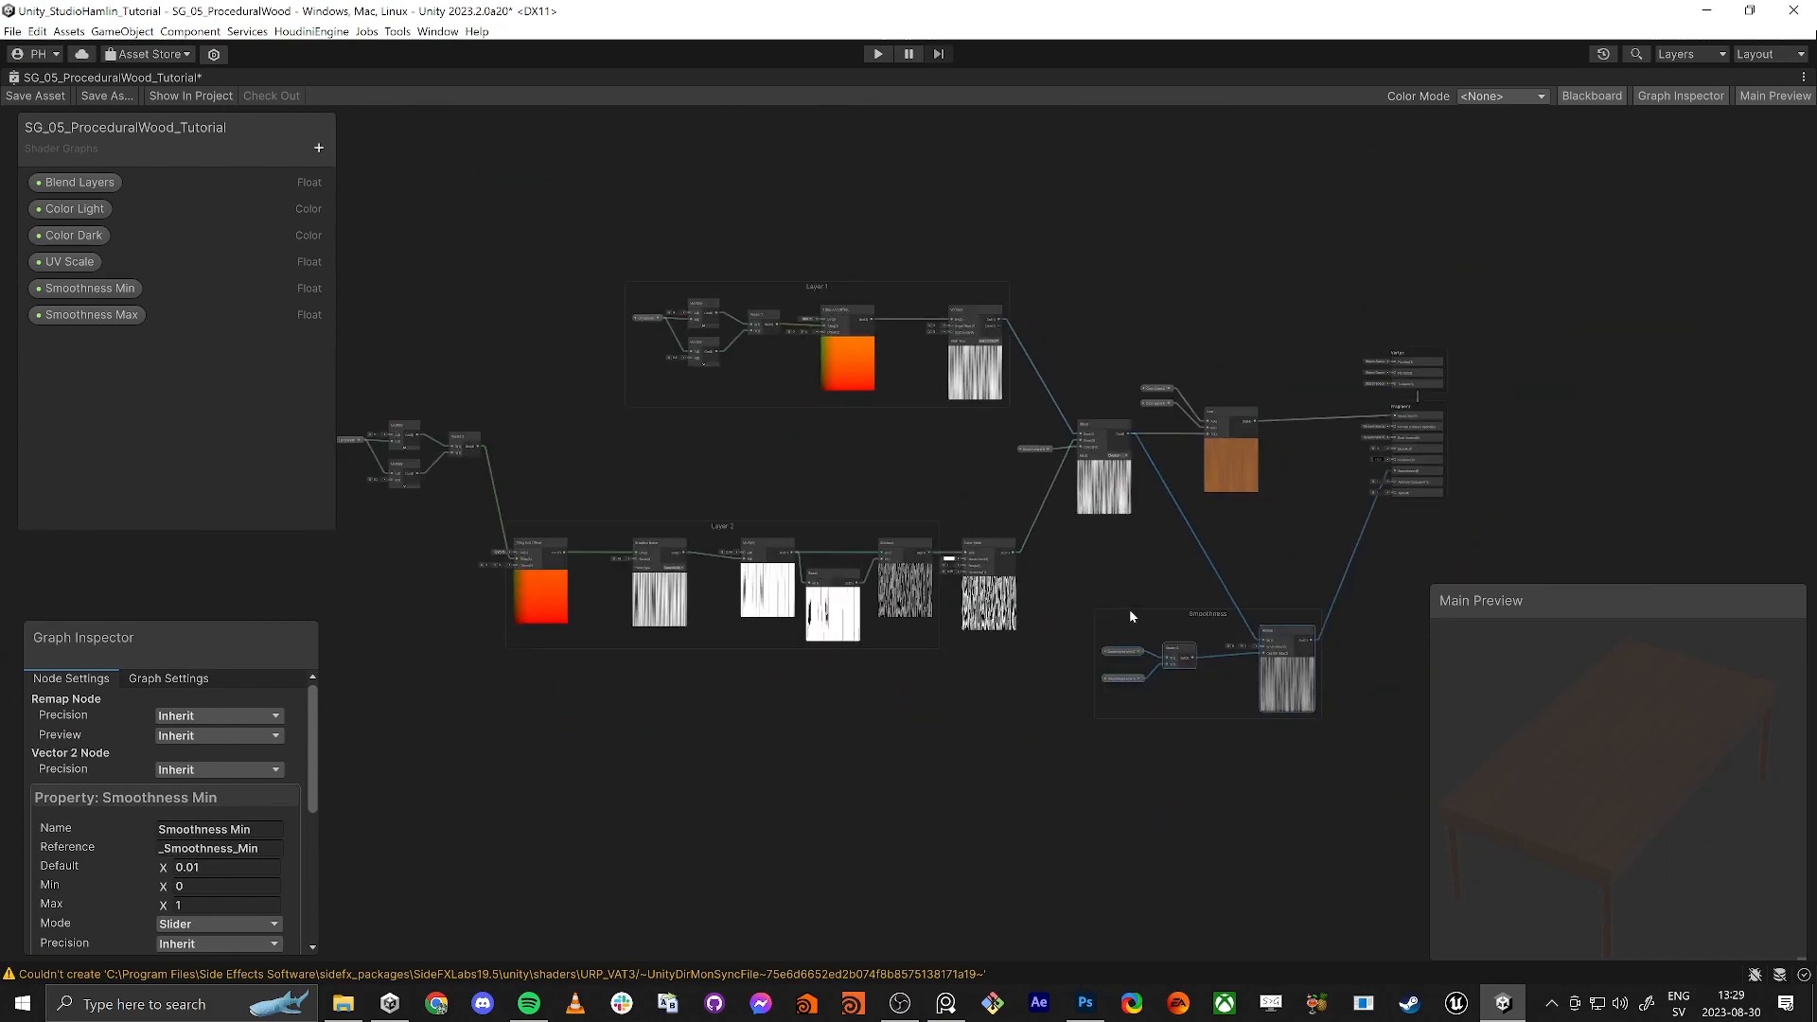